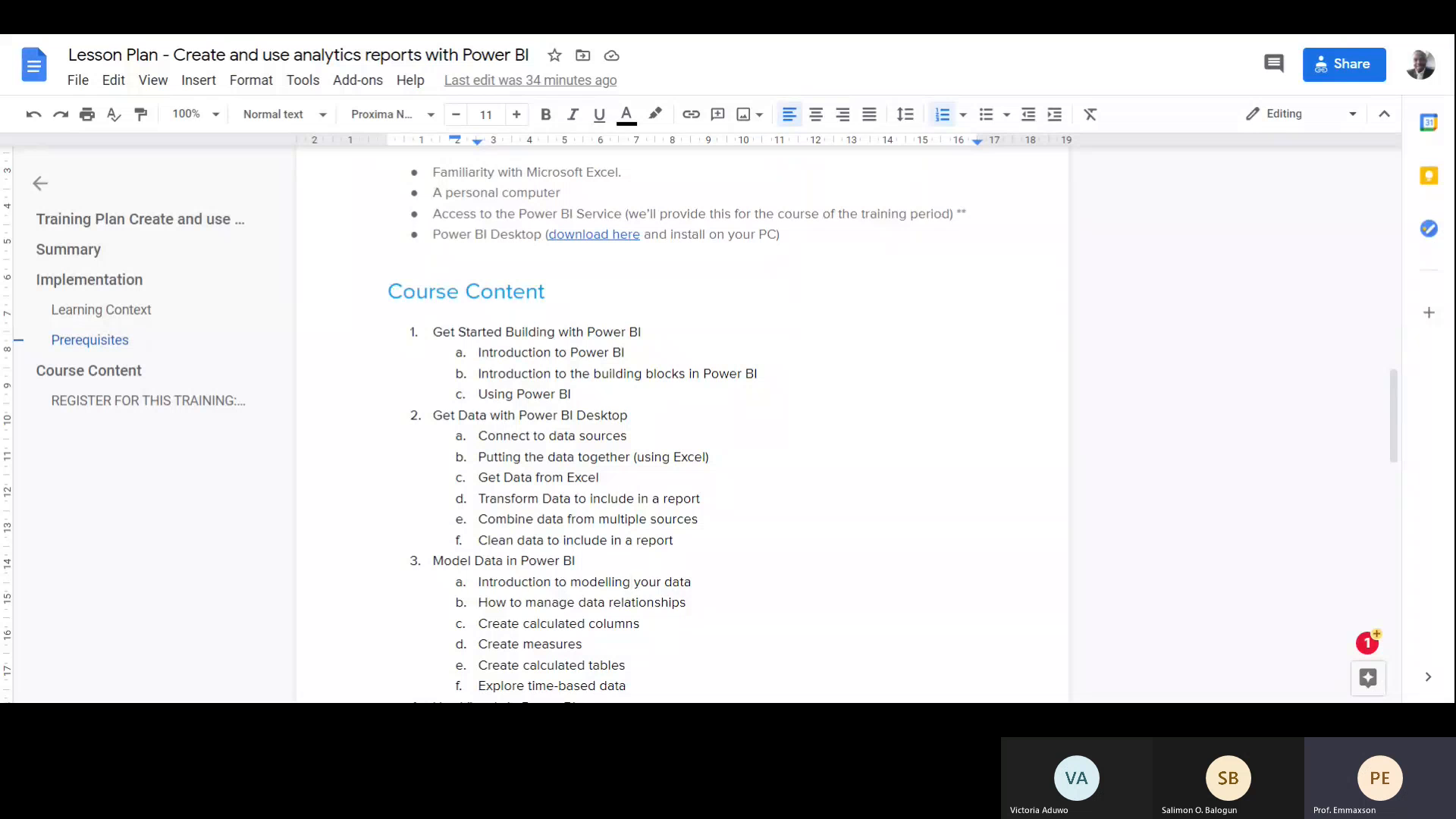
# Review the Course Content outline from "Introduction to Power BI" through "Get Data from Excel", highlighting topics along the way
pyautogui.doubleClick(514, 352)
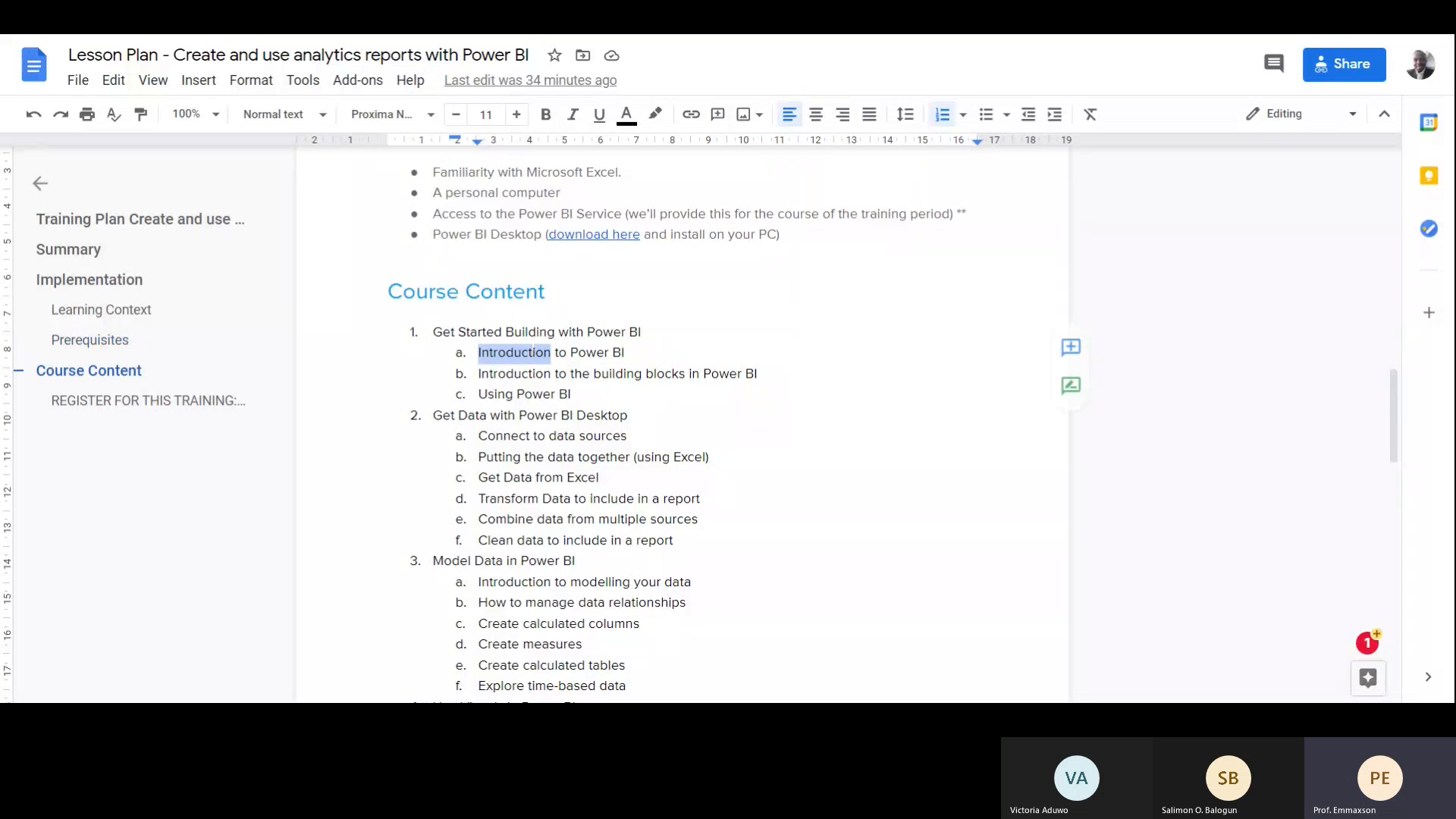
pyautogui.moveTo(515, 373); pyautogui.dragTo(685, 373)
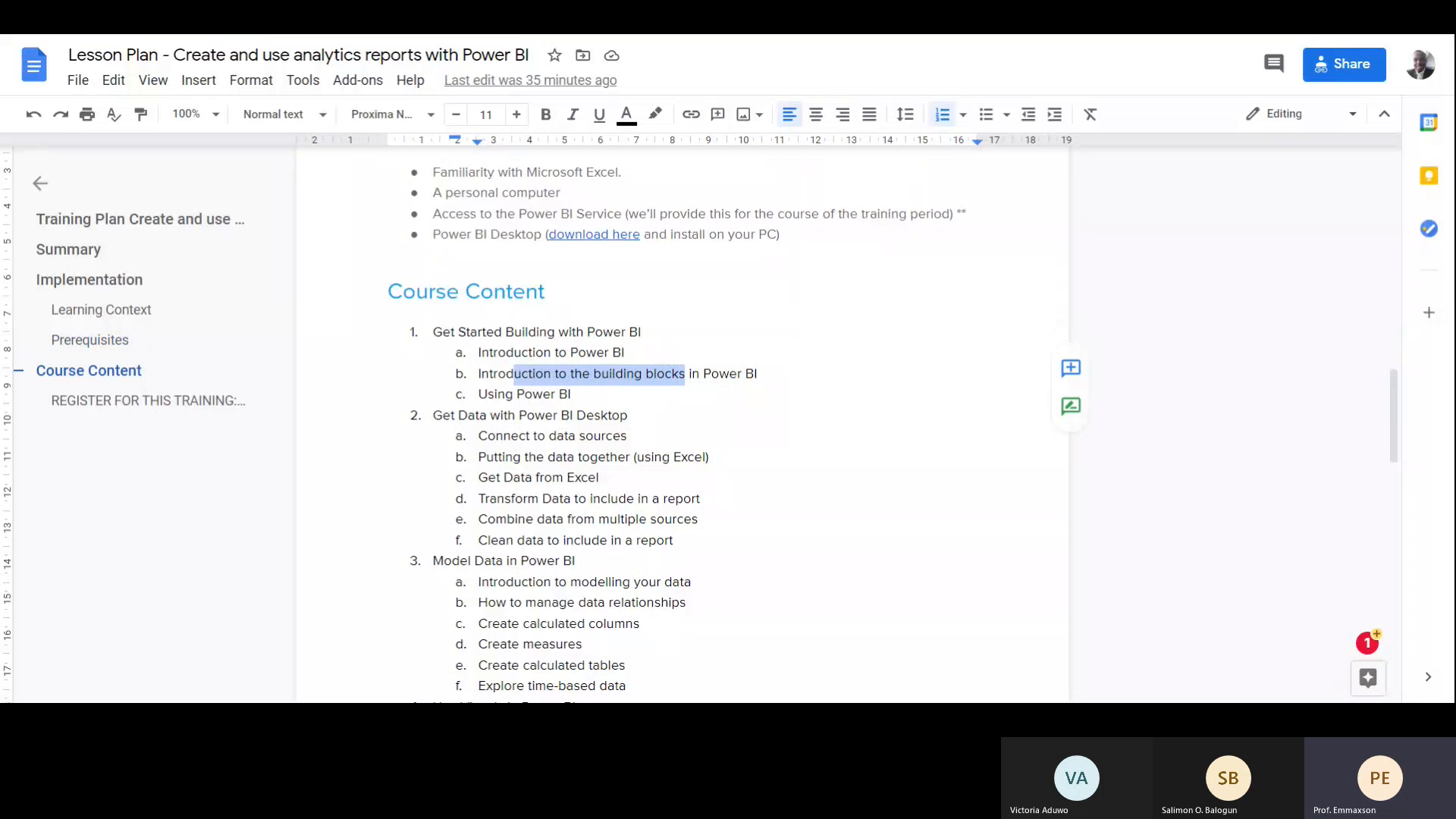
pyautogui.click(571, 394)
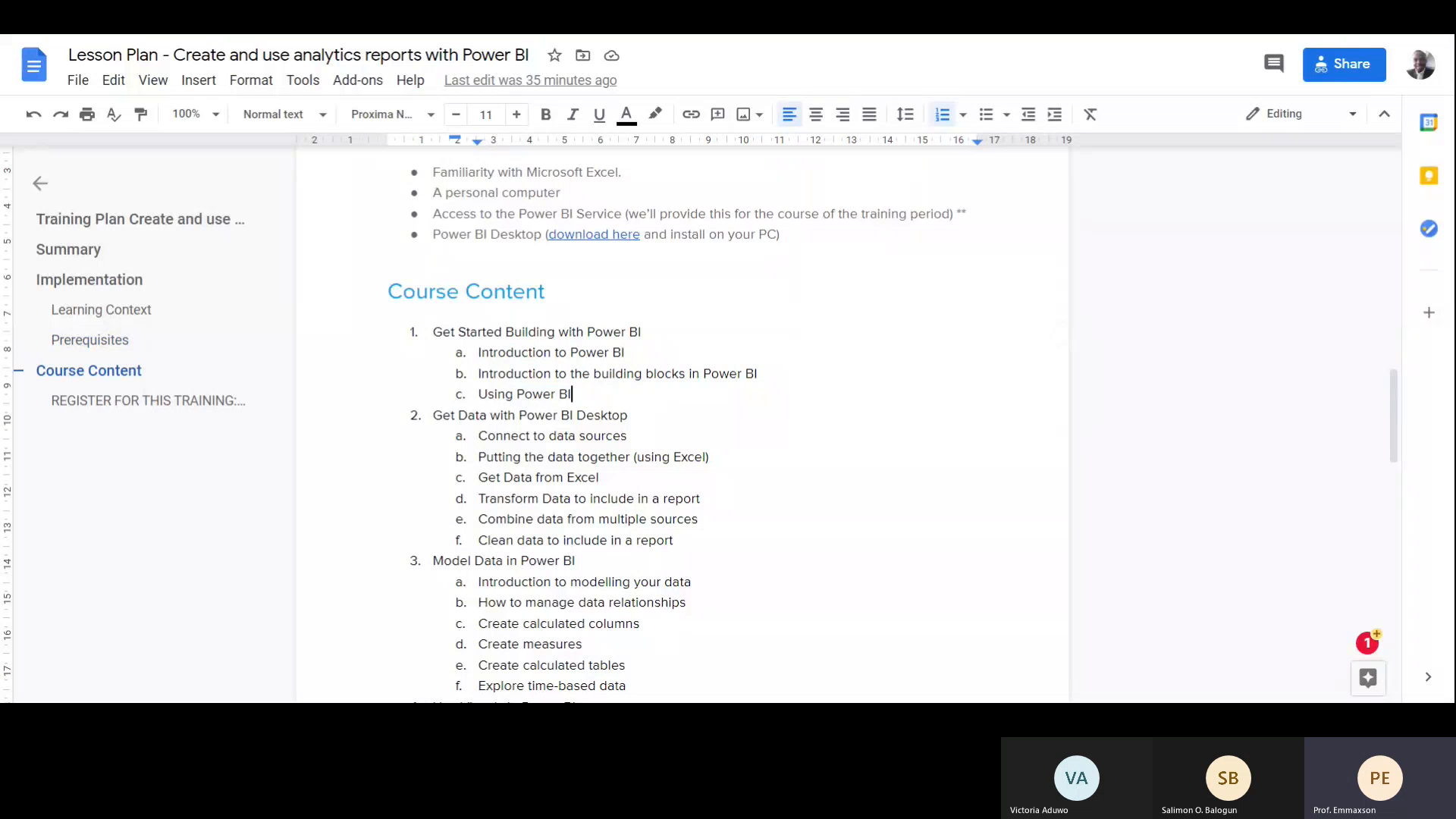
pyautogui.moveTo(433, 414); pyautogui.dragTo(628, 416)
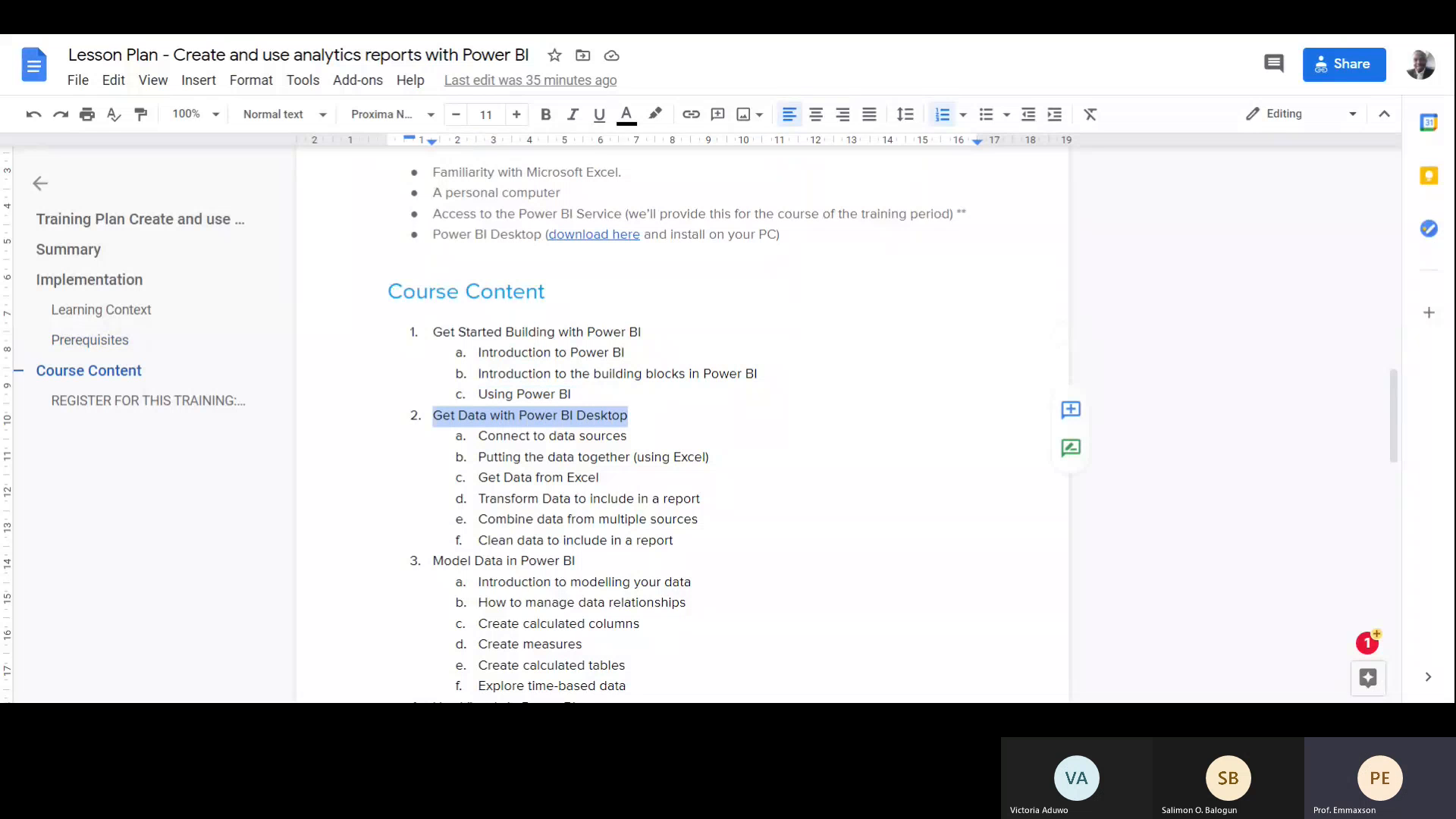
pyautogui.click(563, 436)
pyautogui.doubleClick(562, 436)
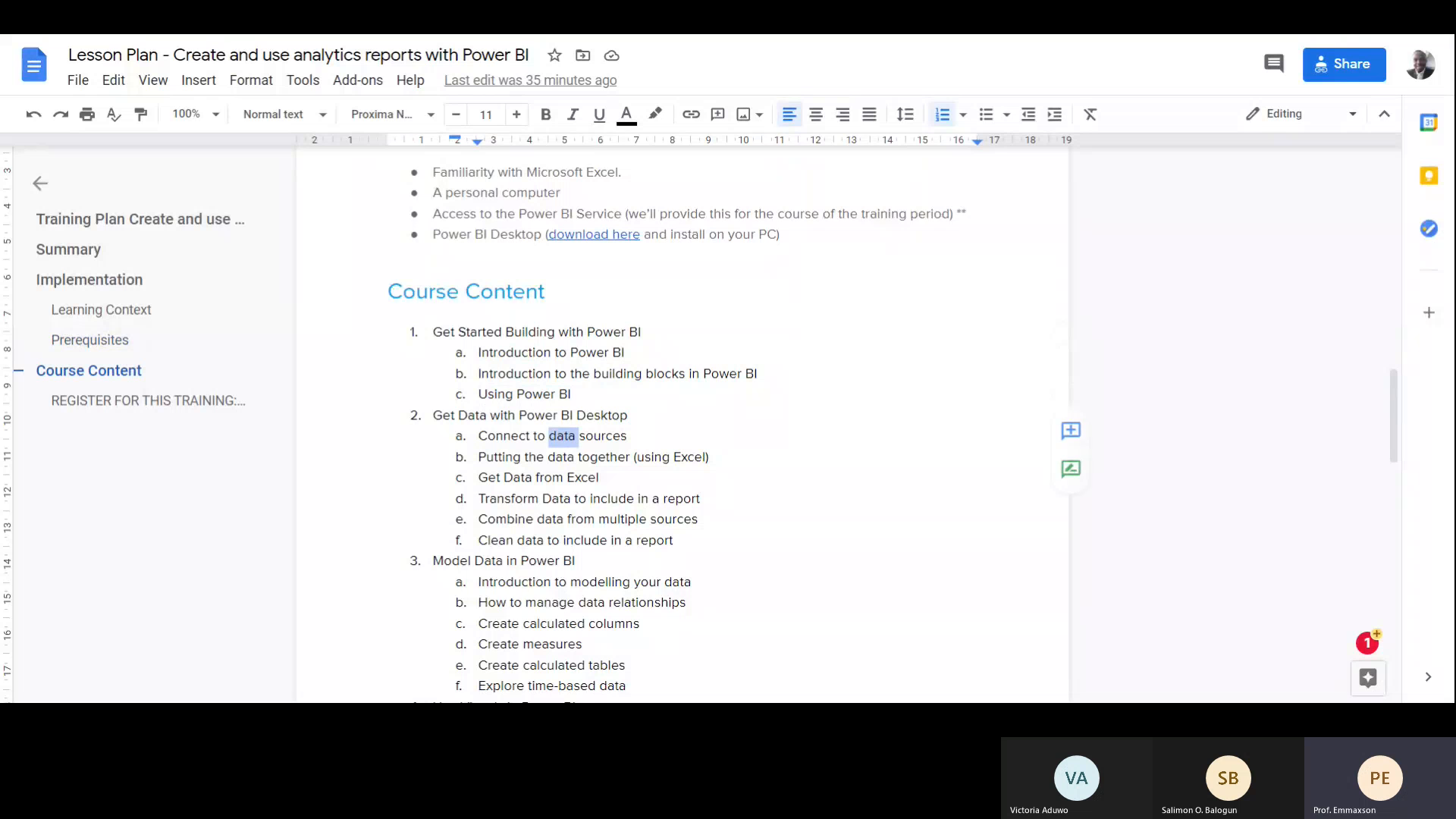
pyautogui.moveTo(498, 458); pyautogui.dragTo(637, 458)
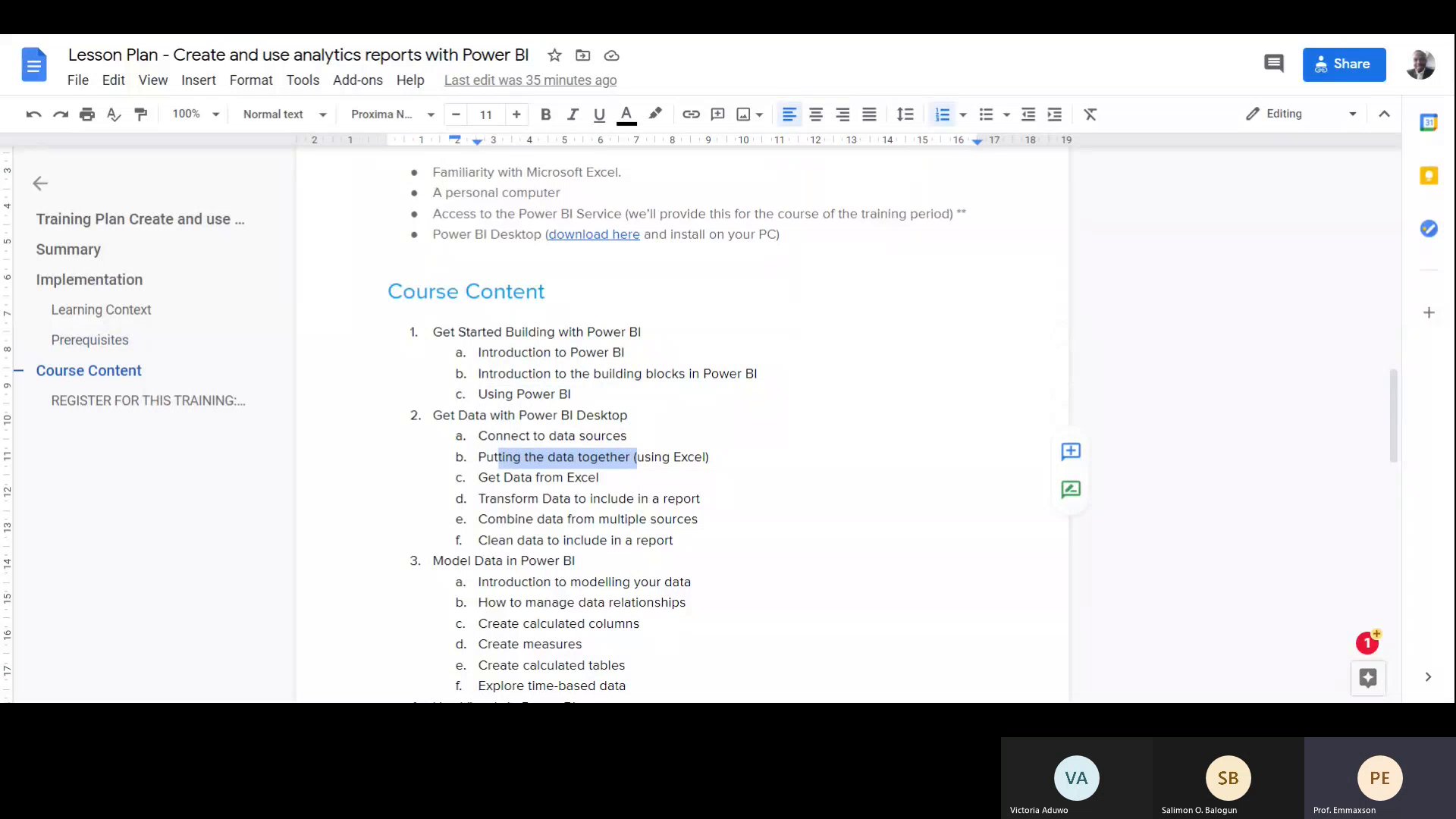
pyautogui.moveTo(514, 477); pyautogui.dragTo(570, 498)
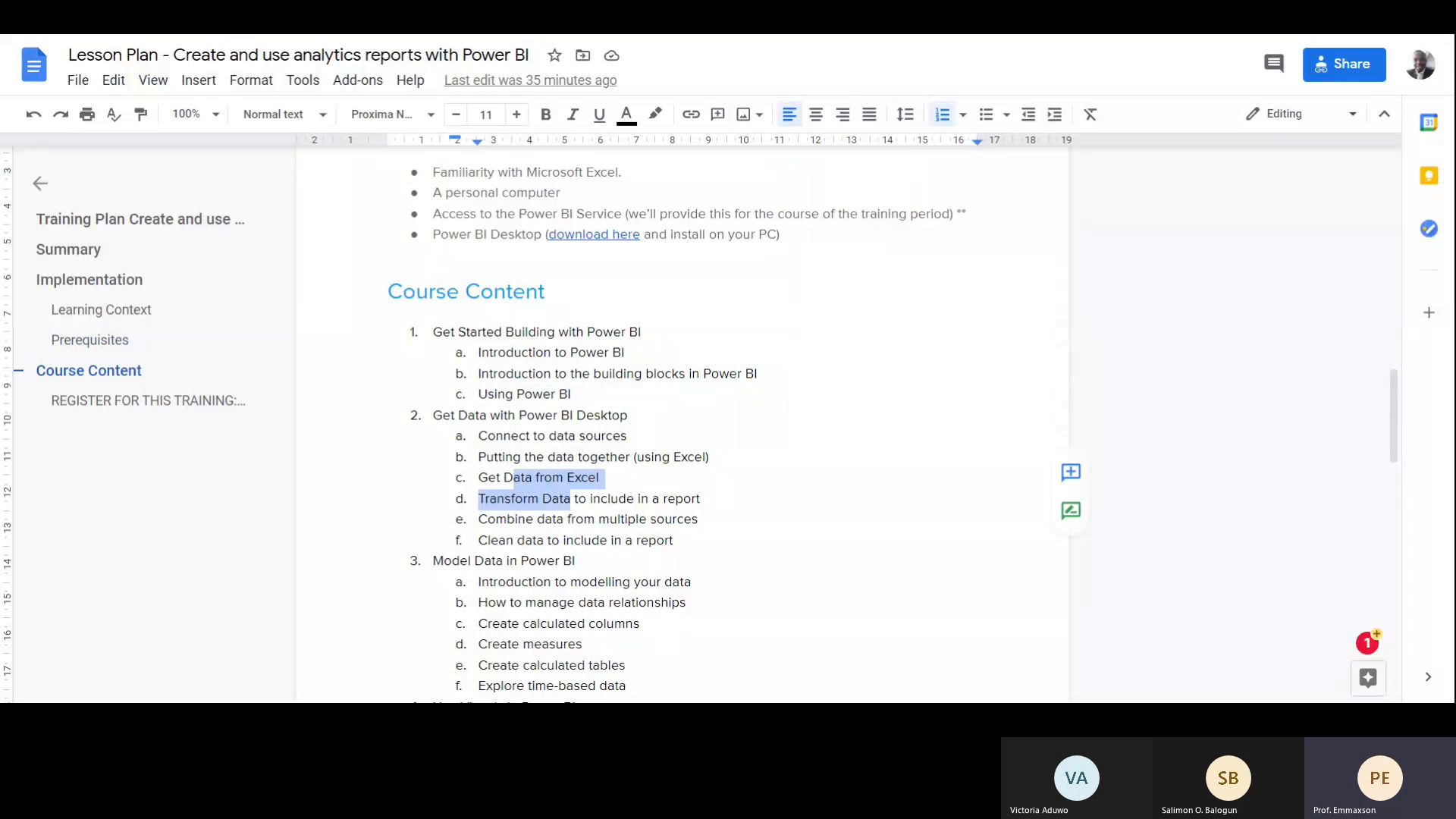
# Review the outline's topics on transforming, combining and cleaning data, and those under "Model Data in Power BI"
pyautogui.click(528, 499)
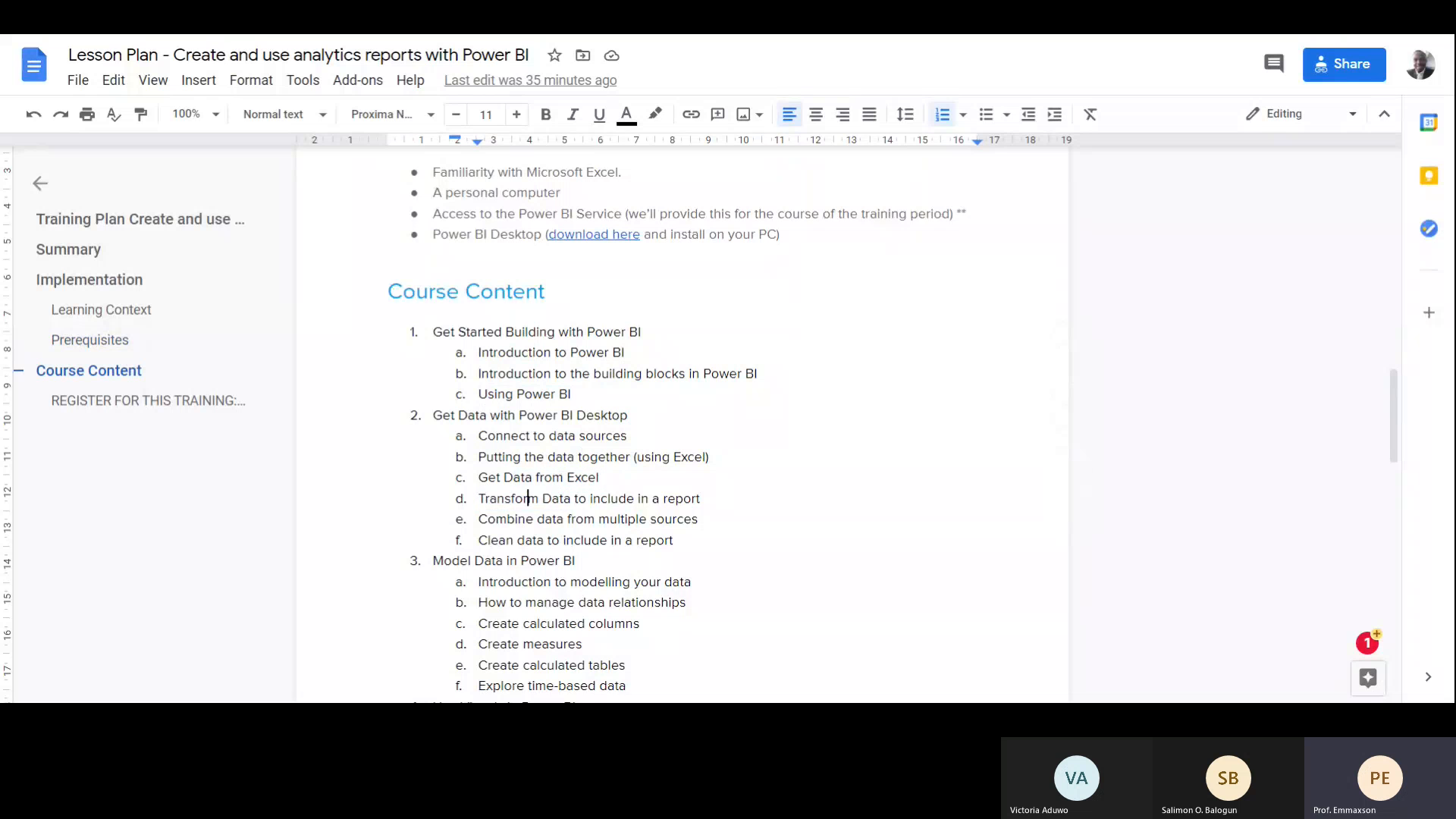
pyautogui.tripleClick(528, 499)
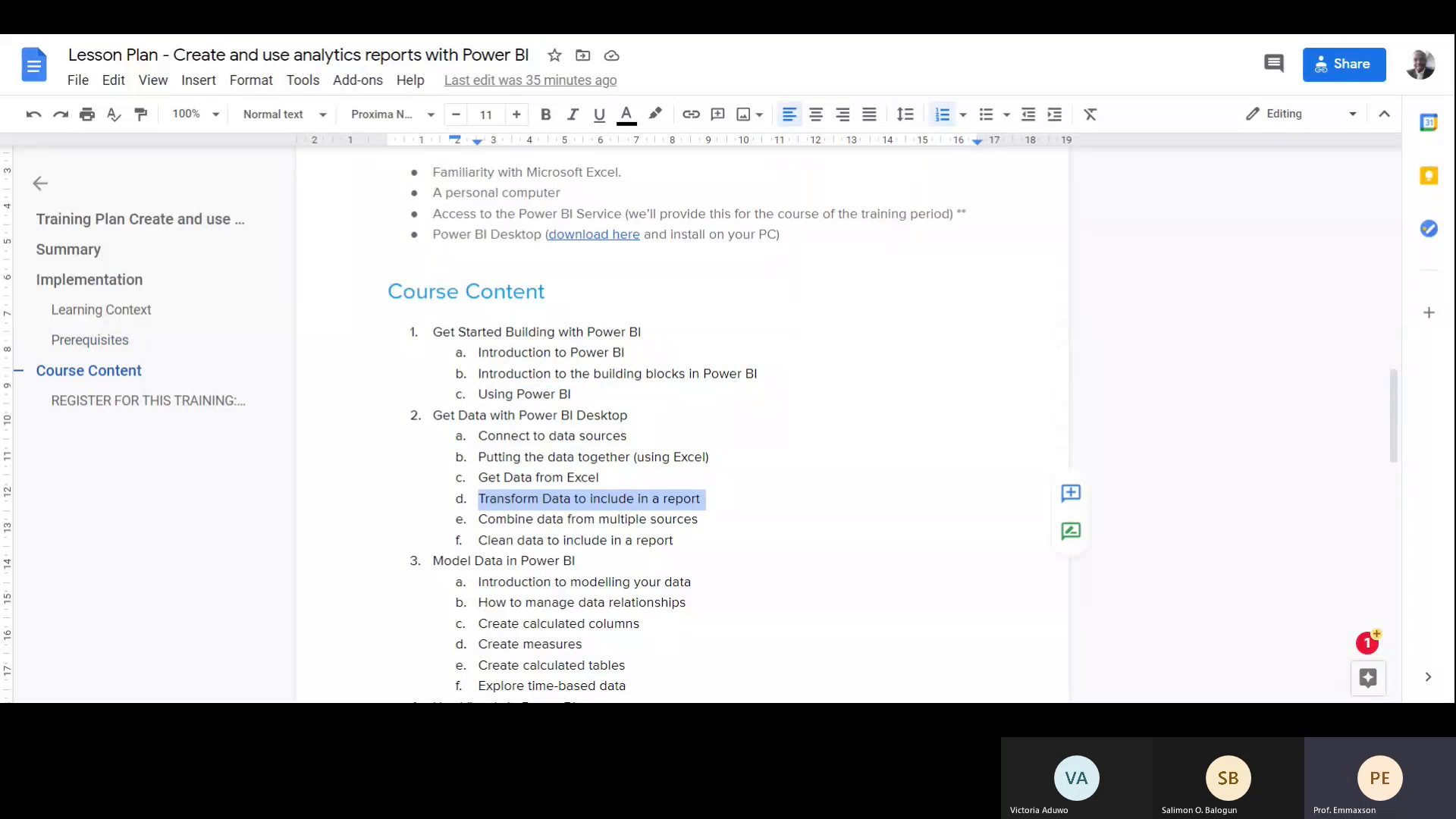
pyautogui.hotkey('shift', 'Down')
pyautogui.hotkey('shift', 'Right')
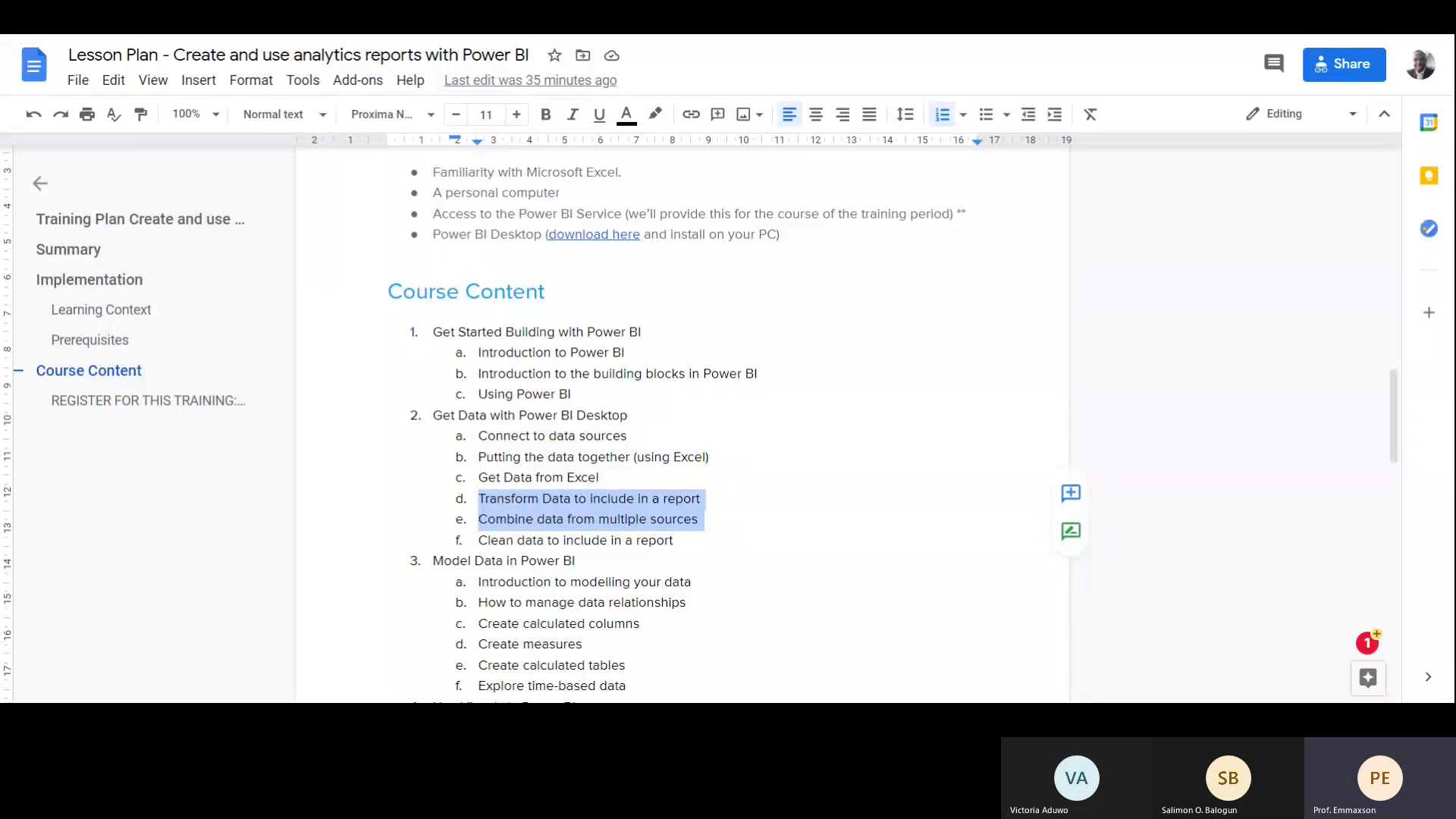
pyautogui.hotkey('shift', 'Down')
pyautogui.hotkey('shift', 'Down')
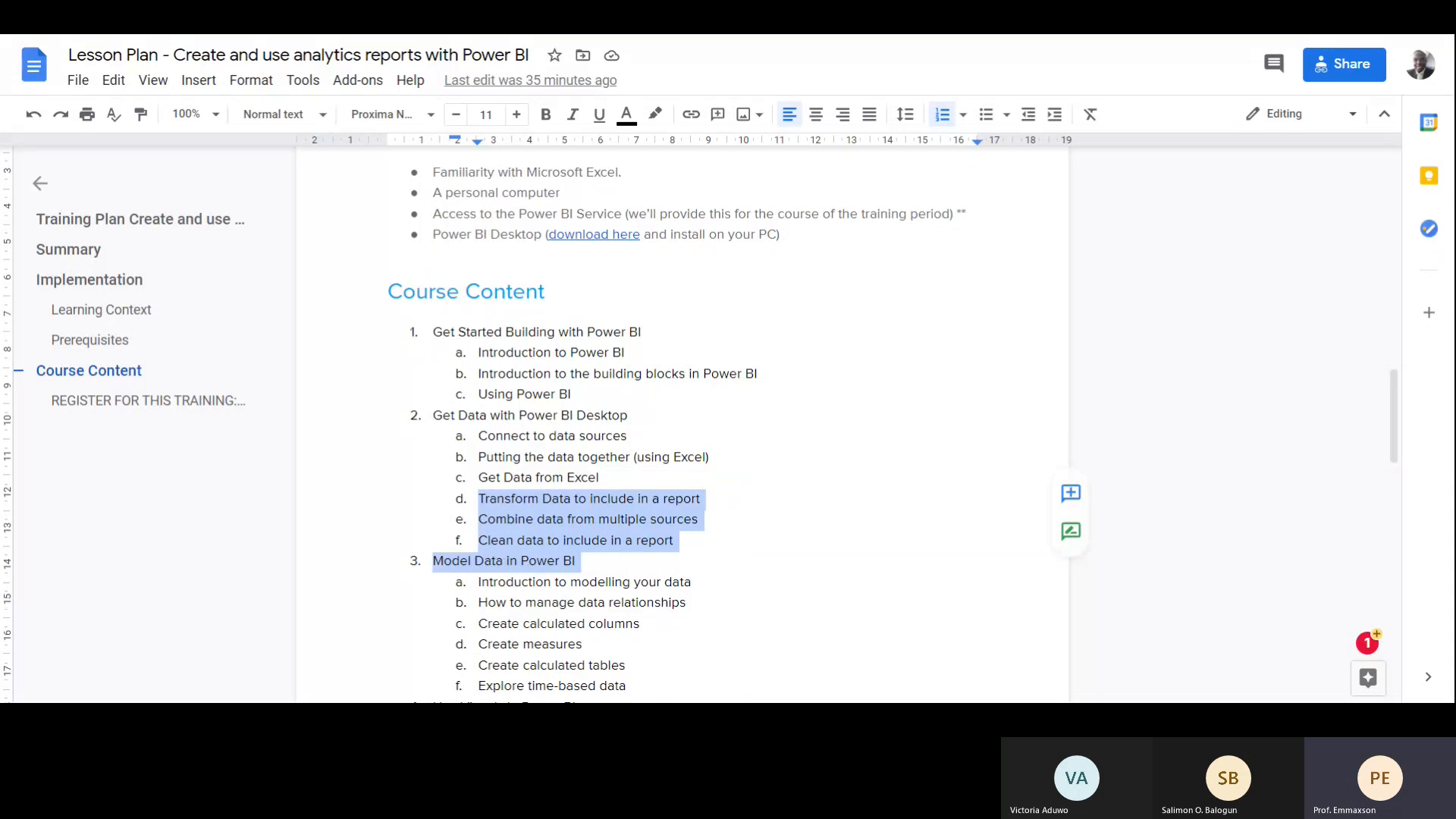
pyautogui.hotkey('shift', 'Down')
pyautogui.hotkey('shift', 'Down')
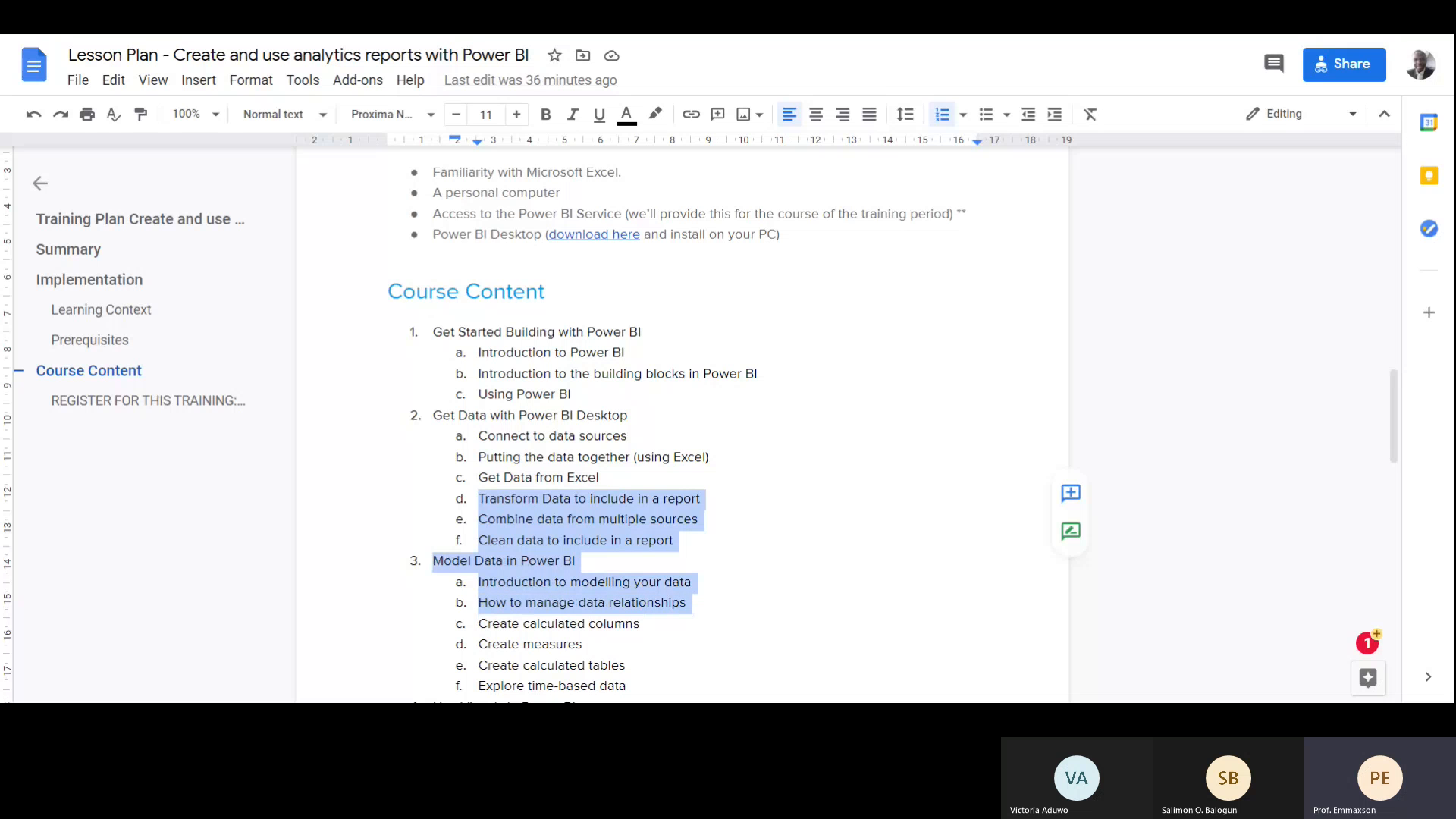
pyautogui.click(641, 623)
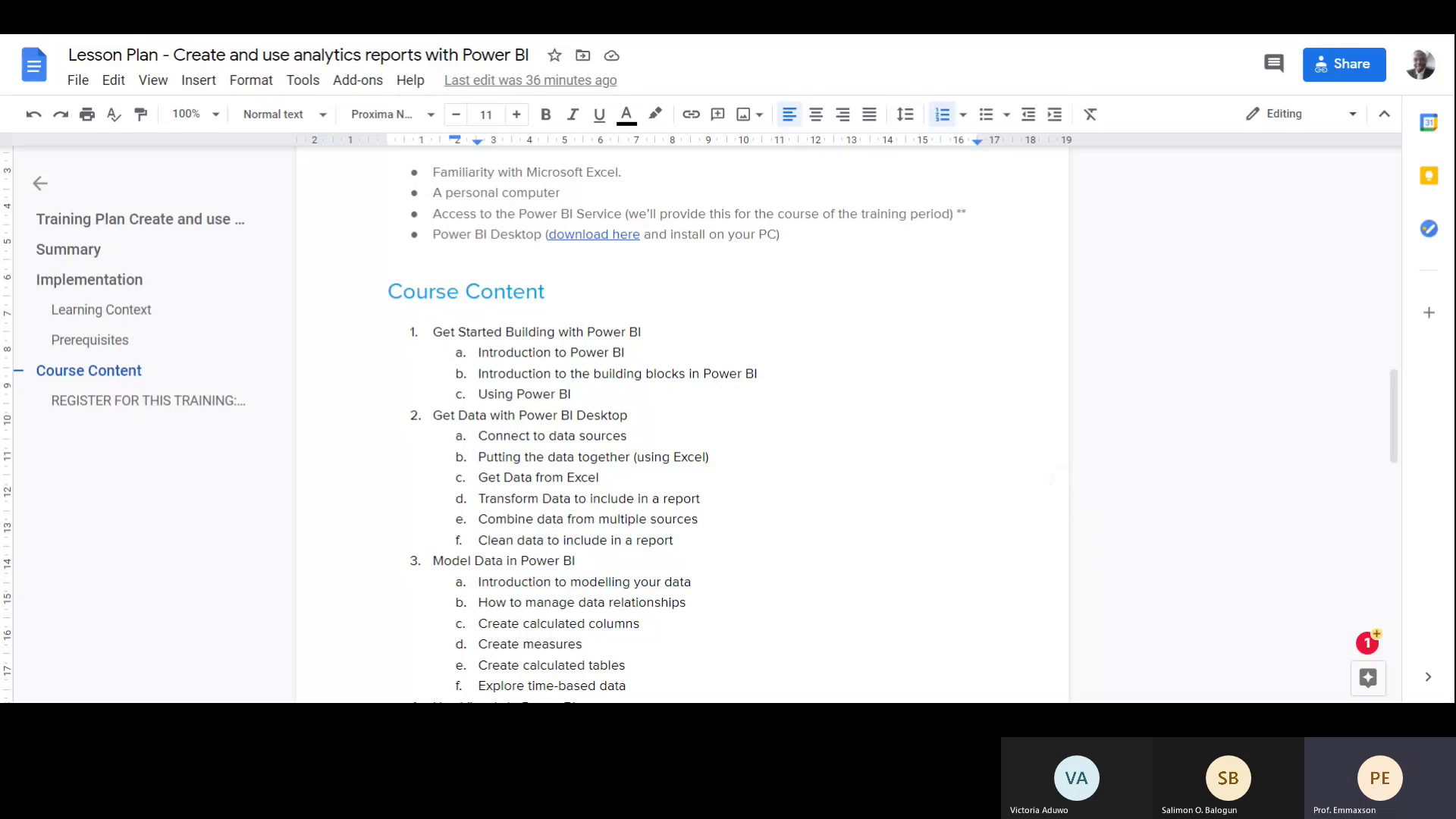
pyautogui.scroll(-1, 682, 425)
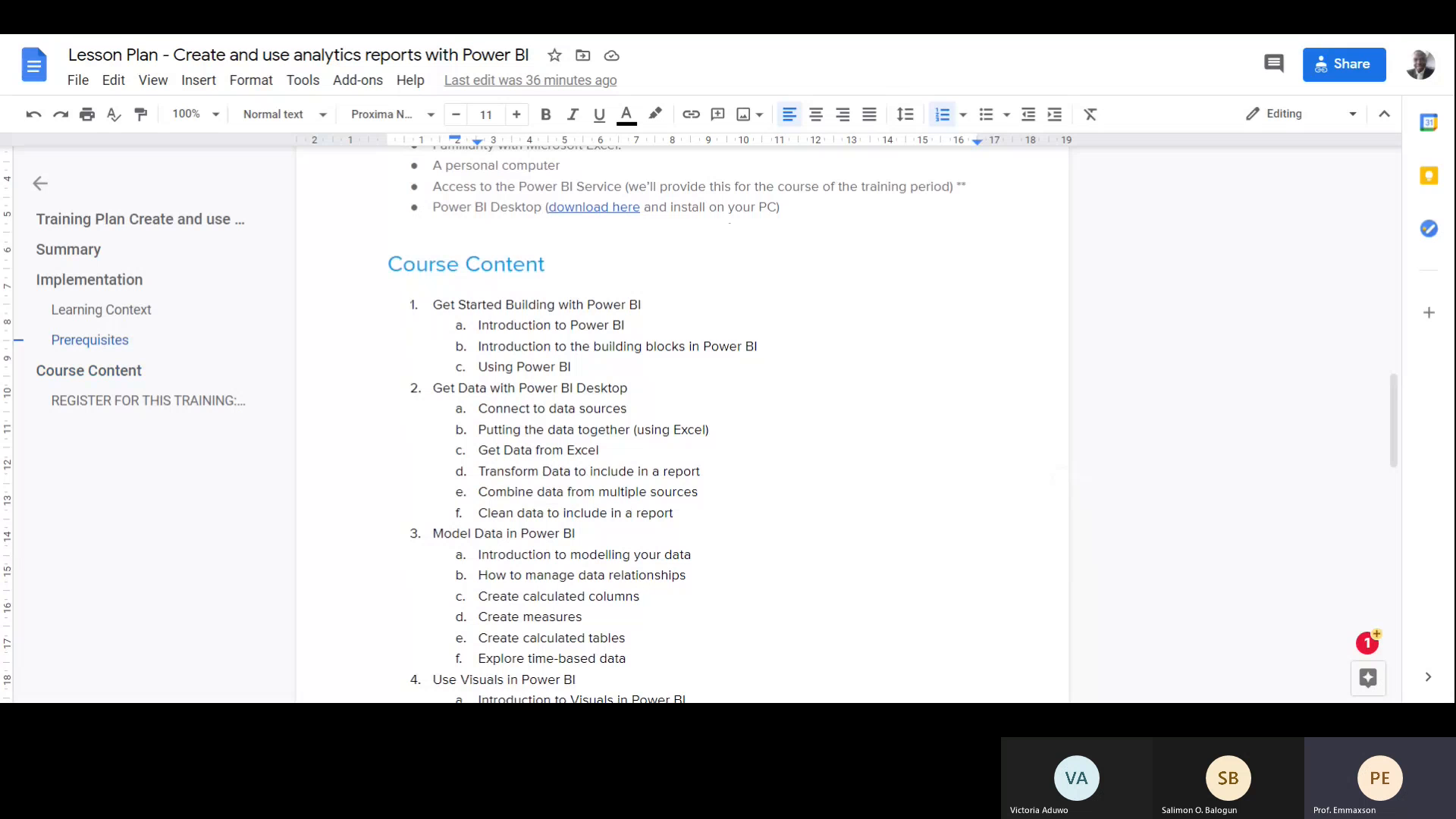
pyautogui.moveTo(486, 471); pyautogui.dragTo(640, 512)
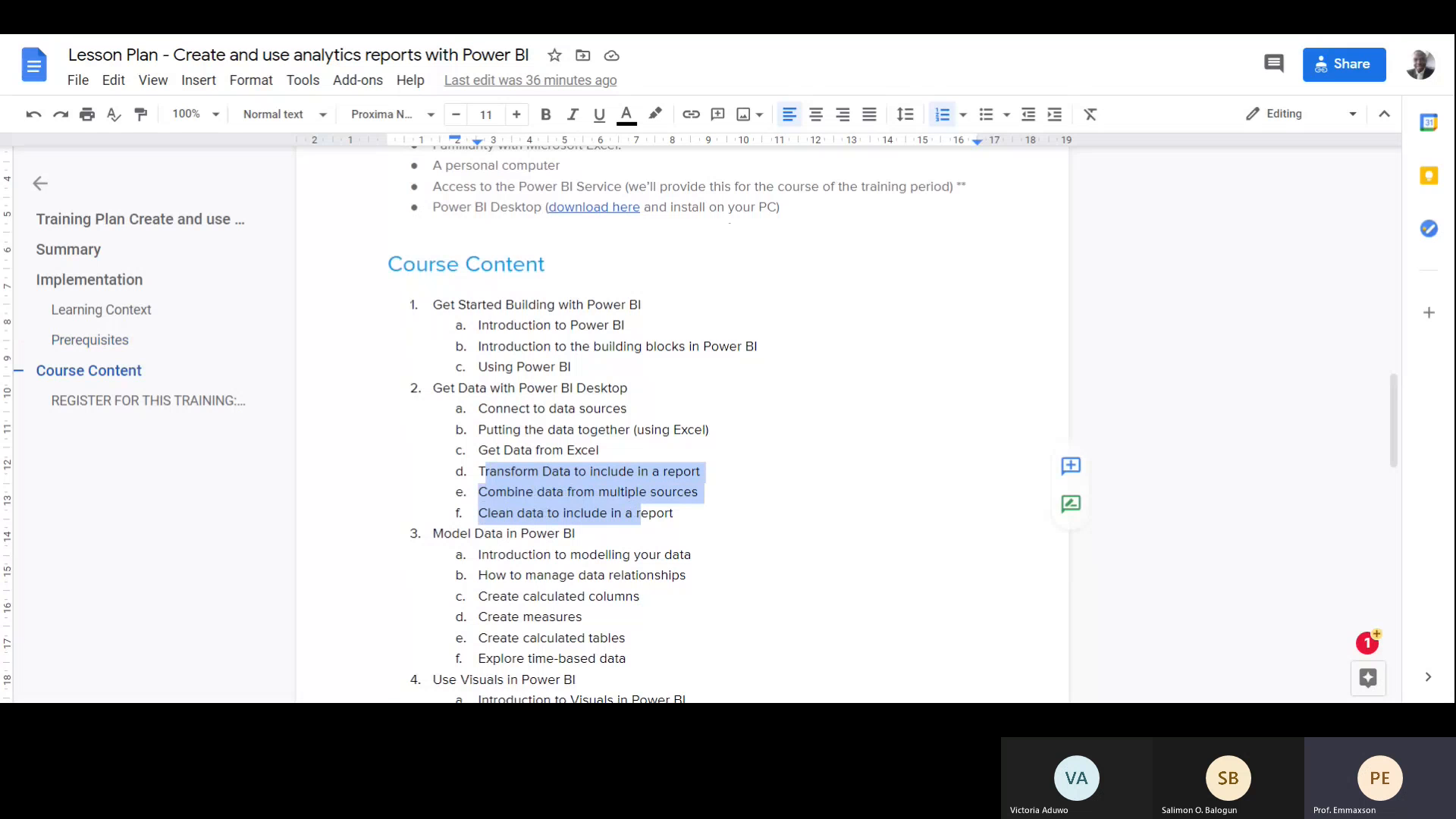
pyautogui.moveTo(478, 575); pyautogui.dragTo(626, 638)
pyautogui.click(626, 638)
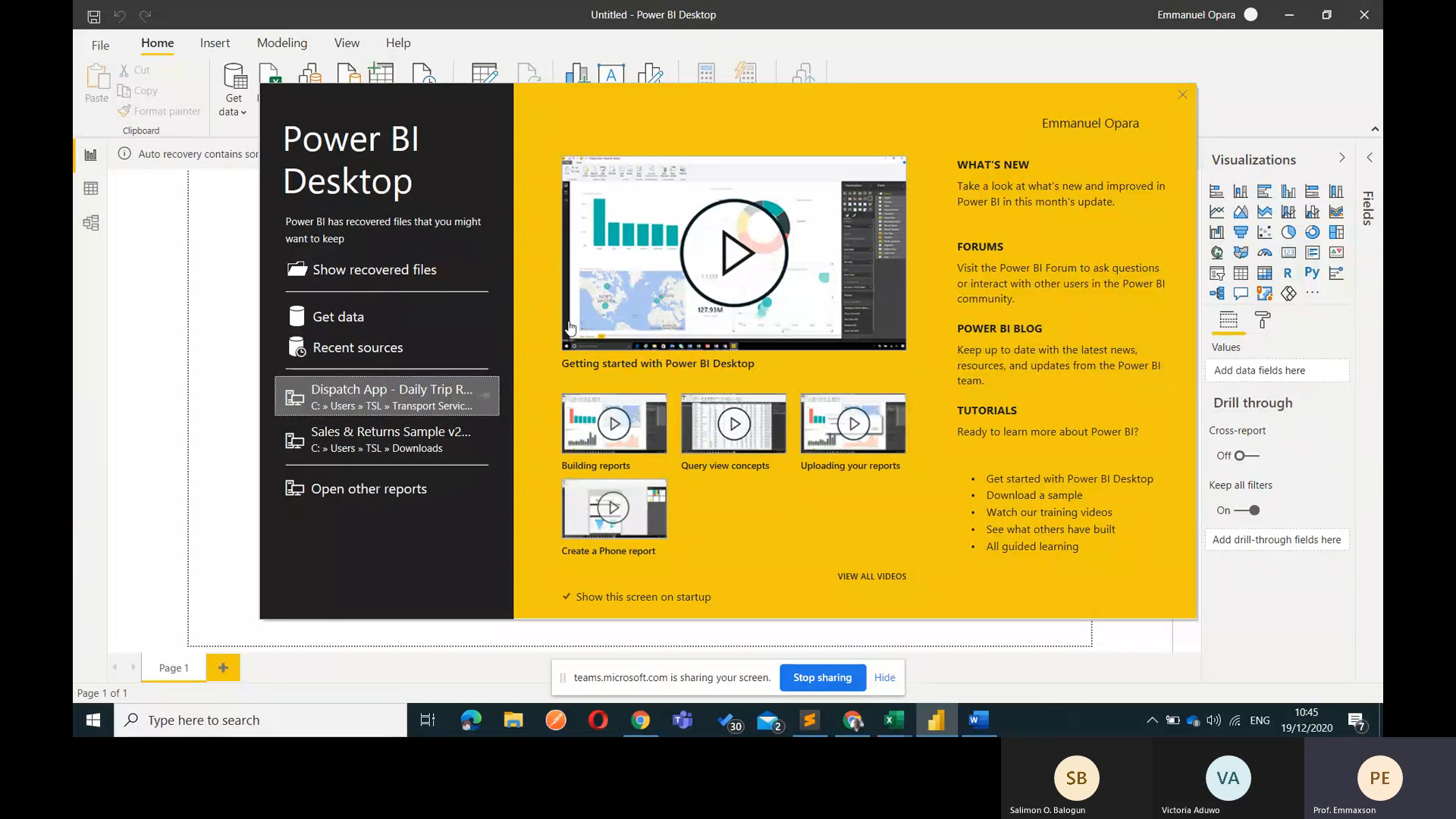
# In Power BI Desktop, get data from the Excel workbook Power BI test report.xlsx in the Downloads folder
pyautogui.click(327, 316)
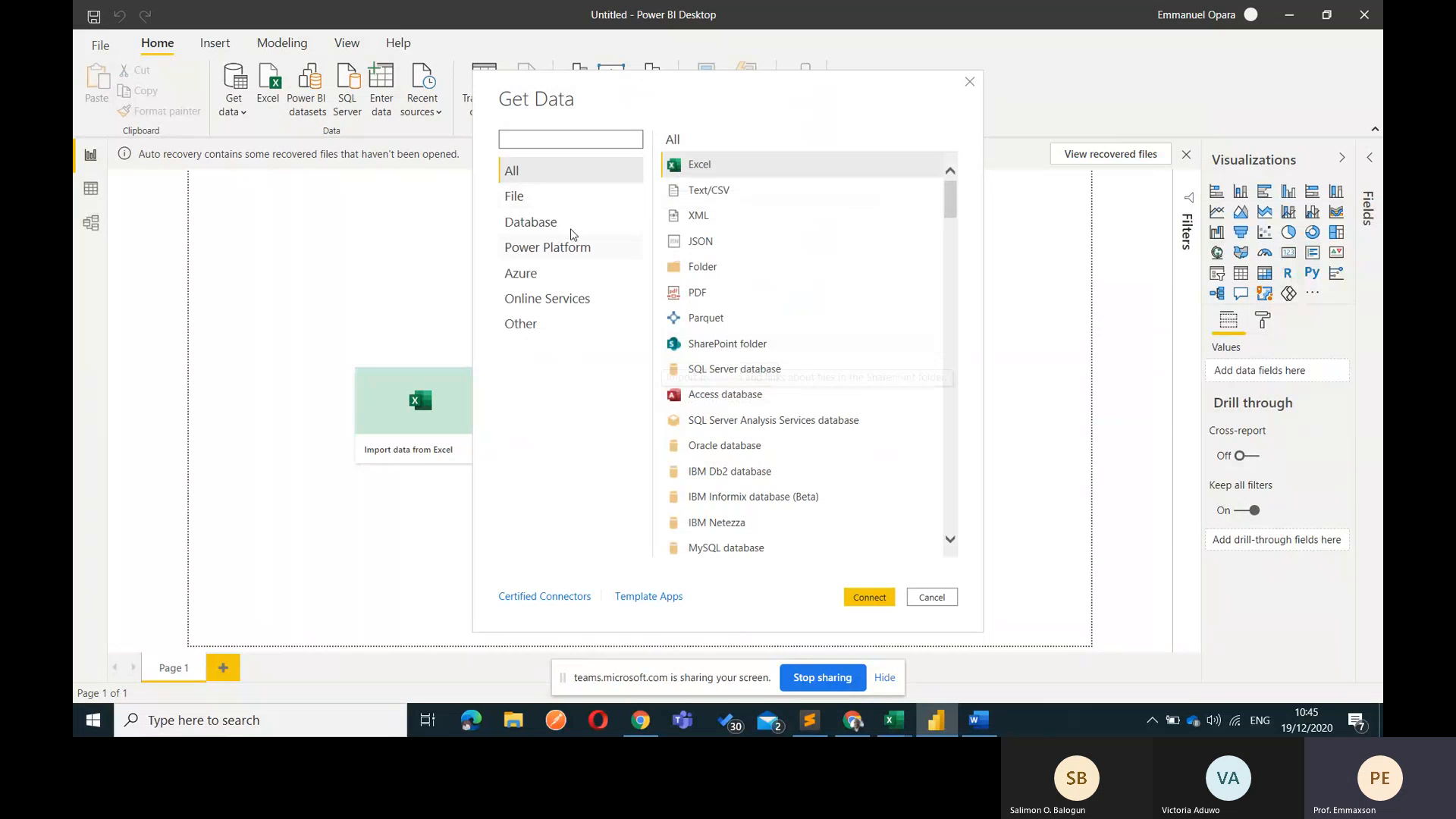
pyautogui.click(699, 166)
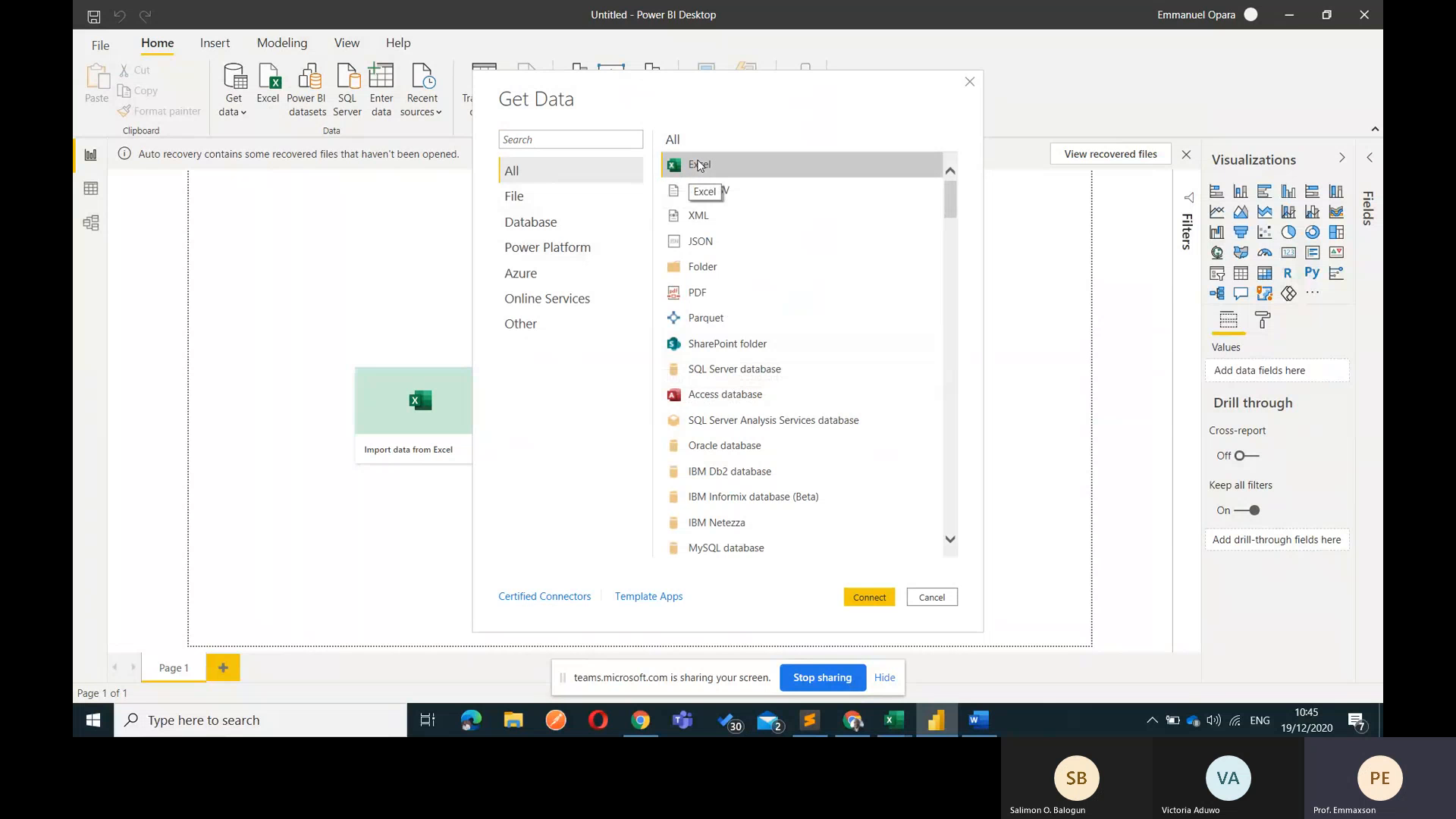
pyautogui.click(869, 598)
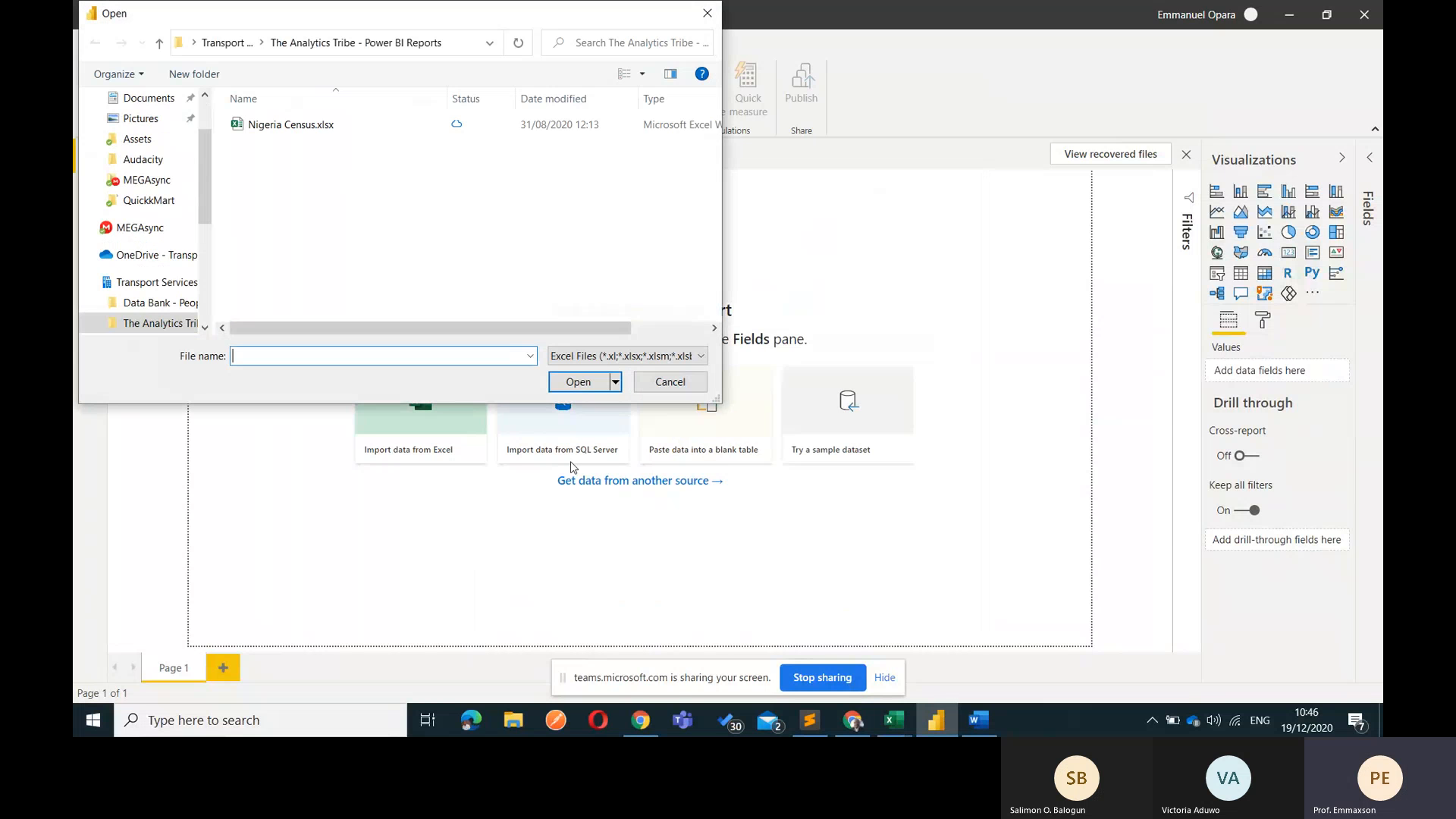
pyautogui.scroll(3, 203, 182)
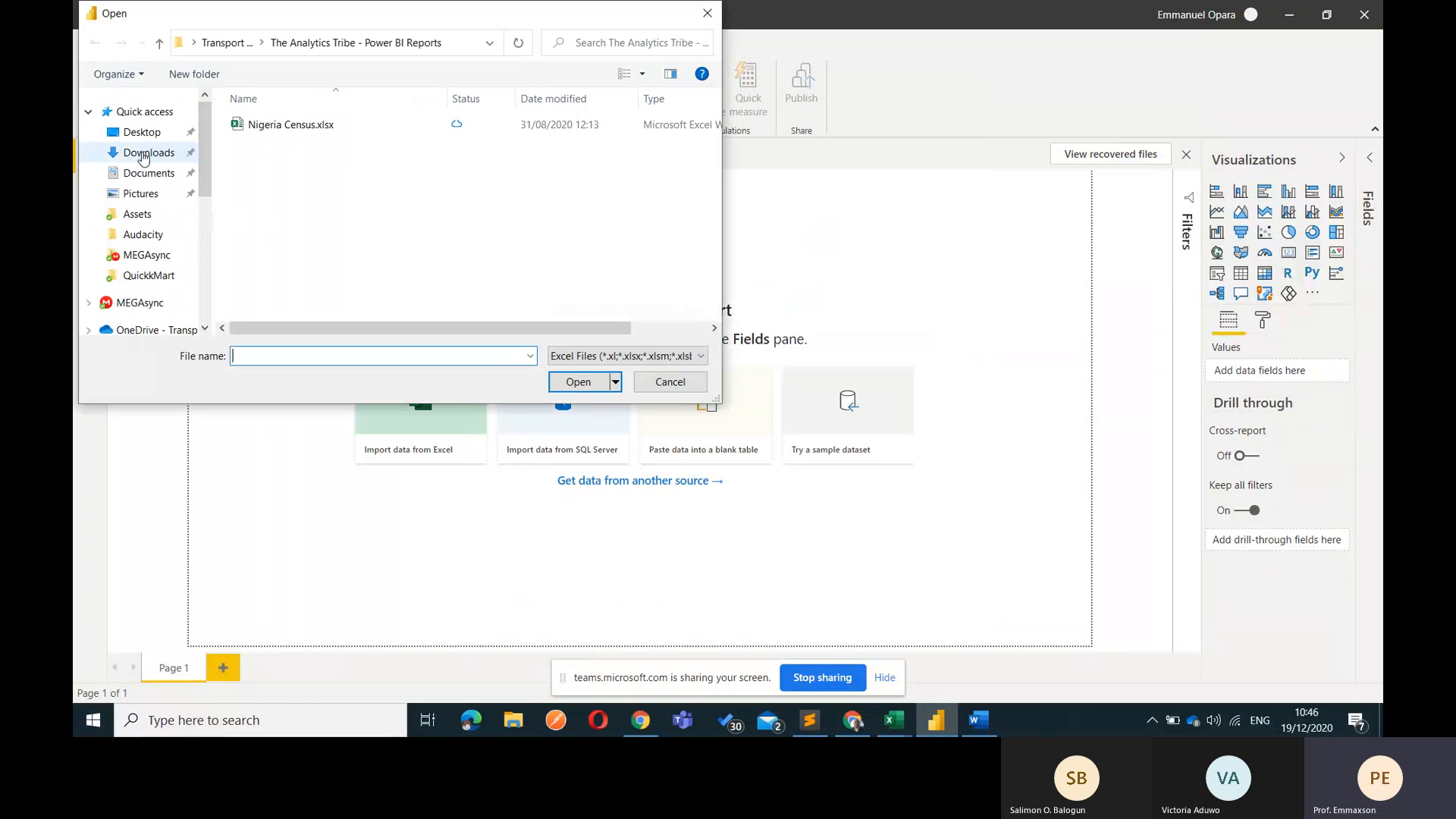
pyautogui.click(144, 155)
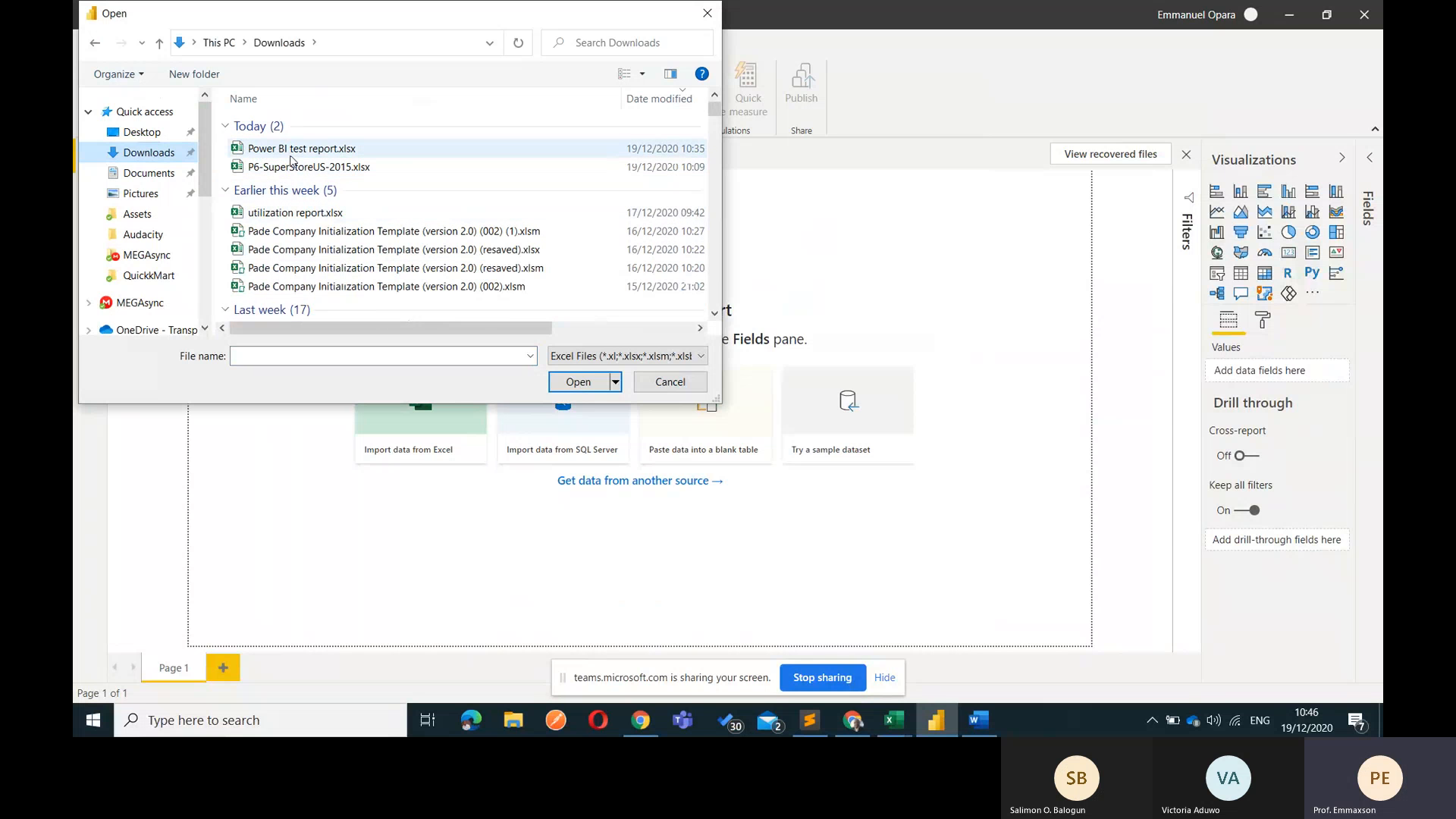
pyautogui.click(288, 151)
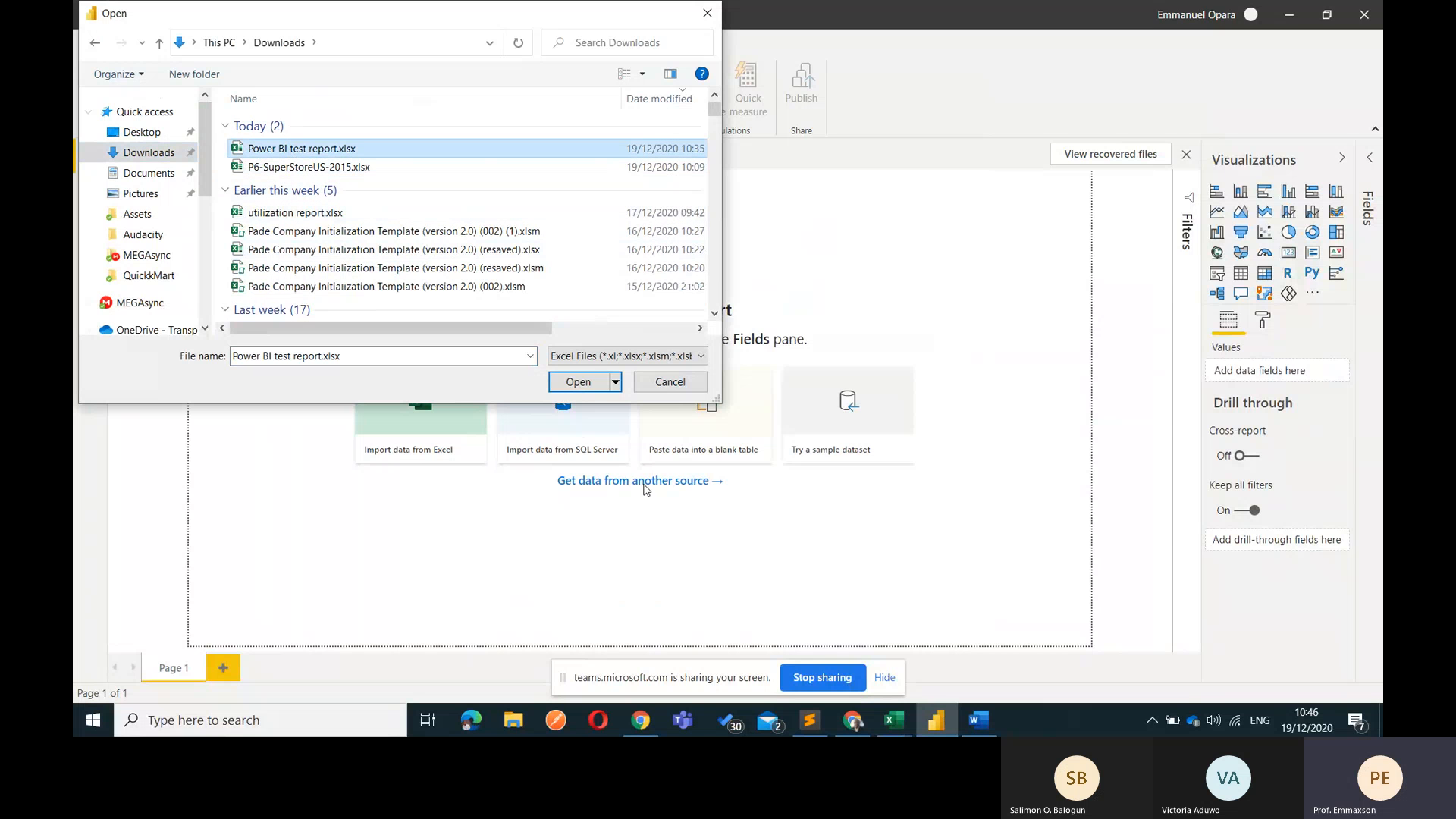
pyautogui.click(579, 383)
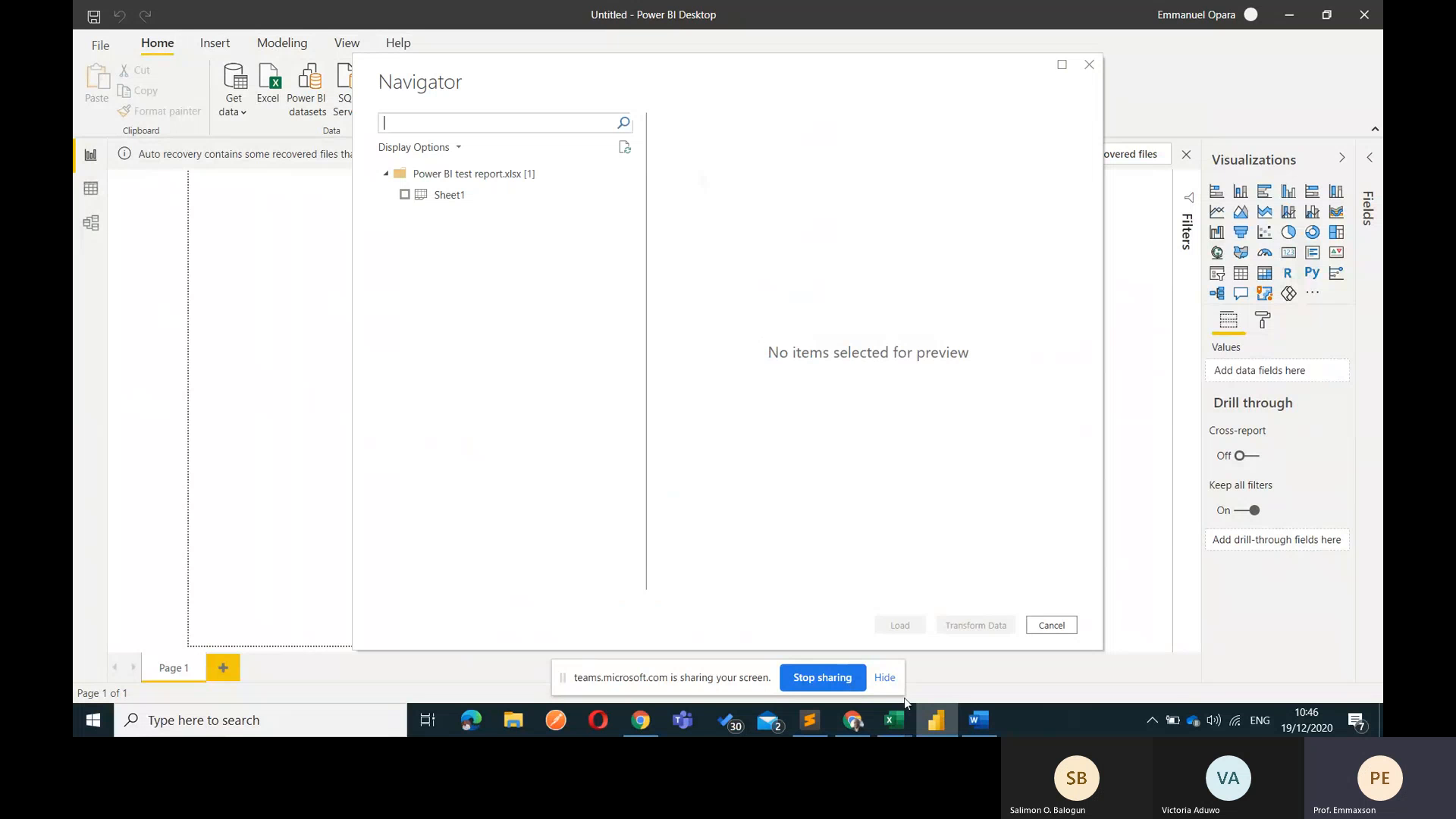
# Switch to Power BI test report.xlsx in Excel, examine its header row from Call ID to Truck Status, and return to Power BI Desktop
pyautogui.moveTo(895, 721)
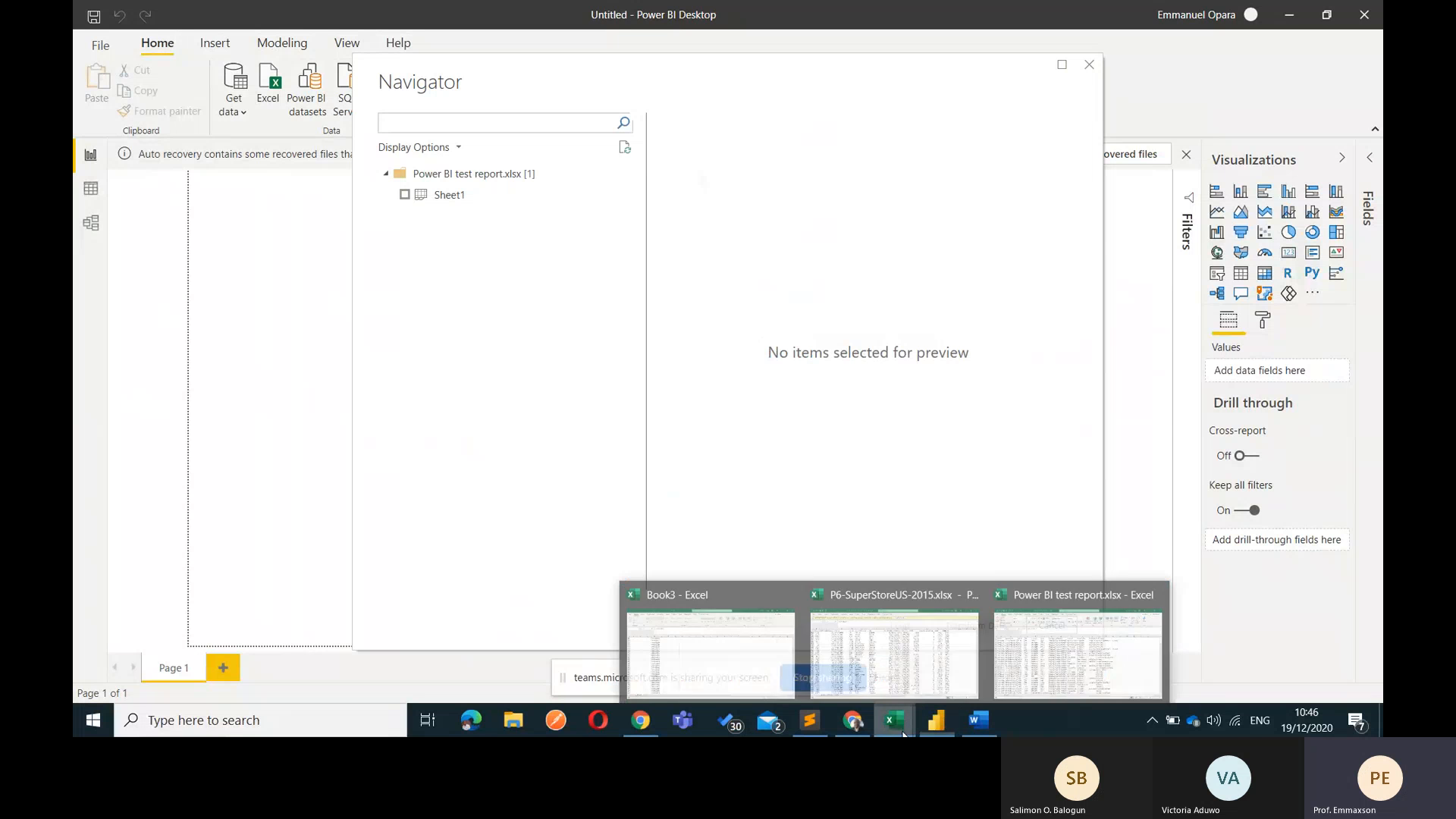
pyautogui.click(1084, 634)
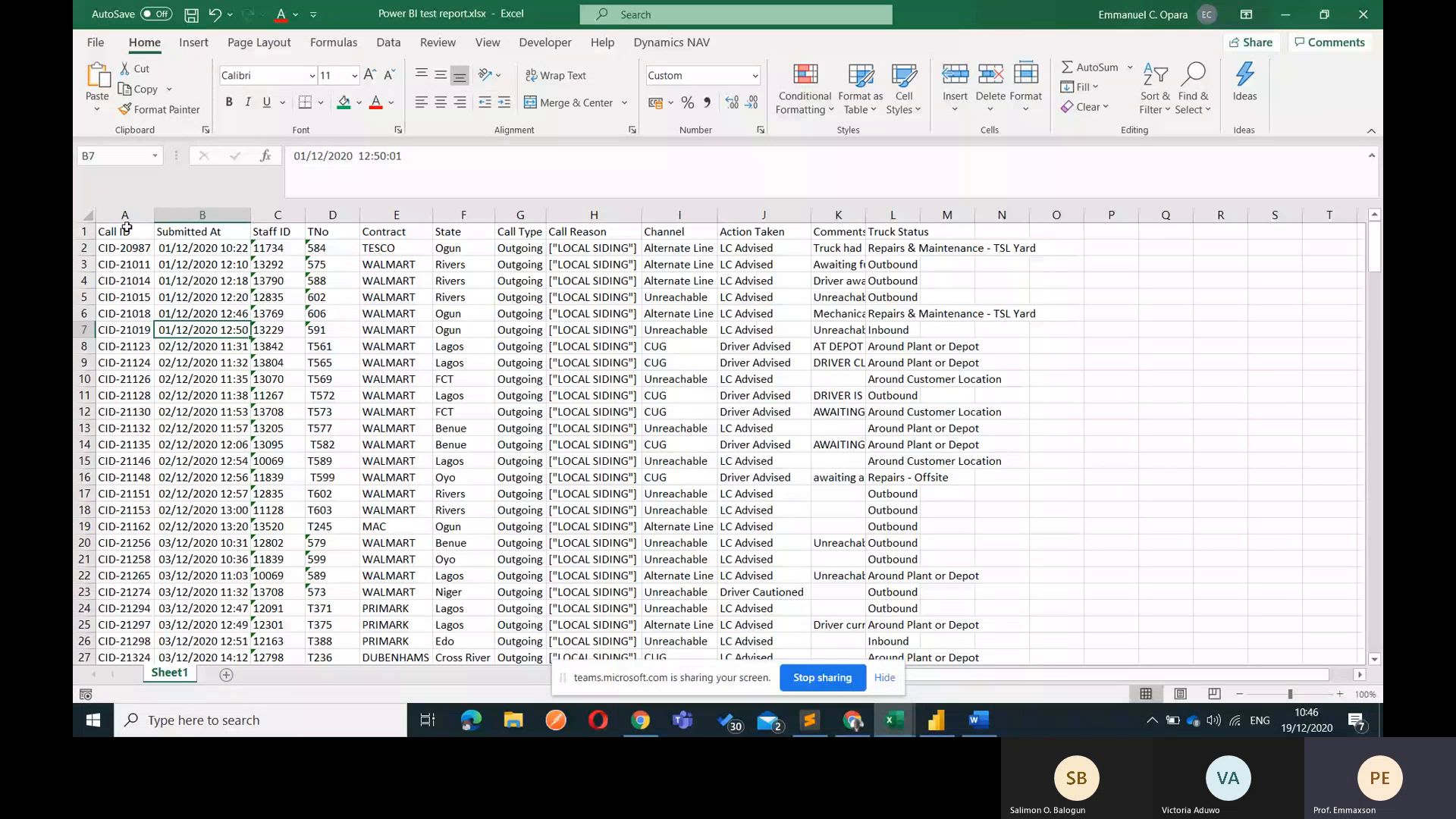
pyautogui.moveTo(125, 232); pyautogui.dragTo(910, 232)
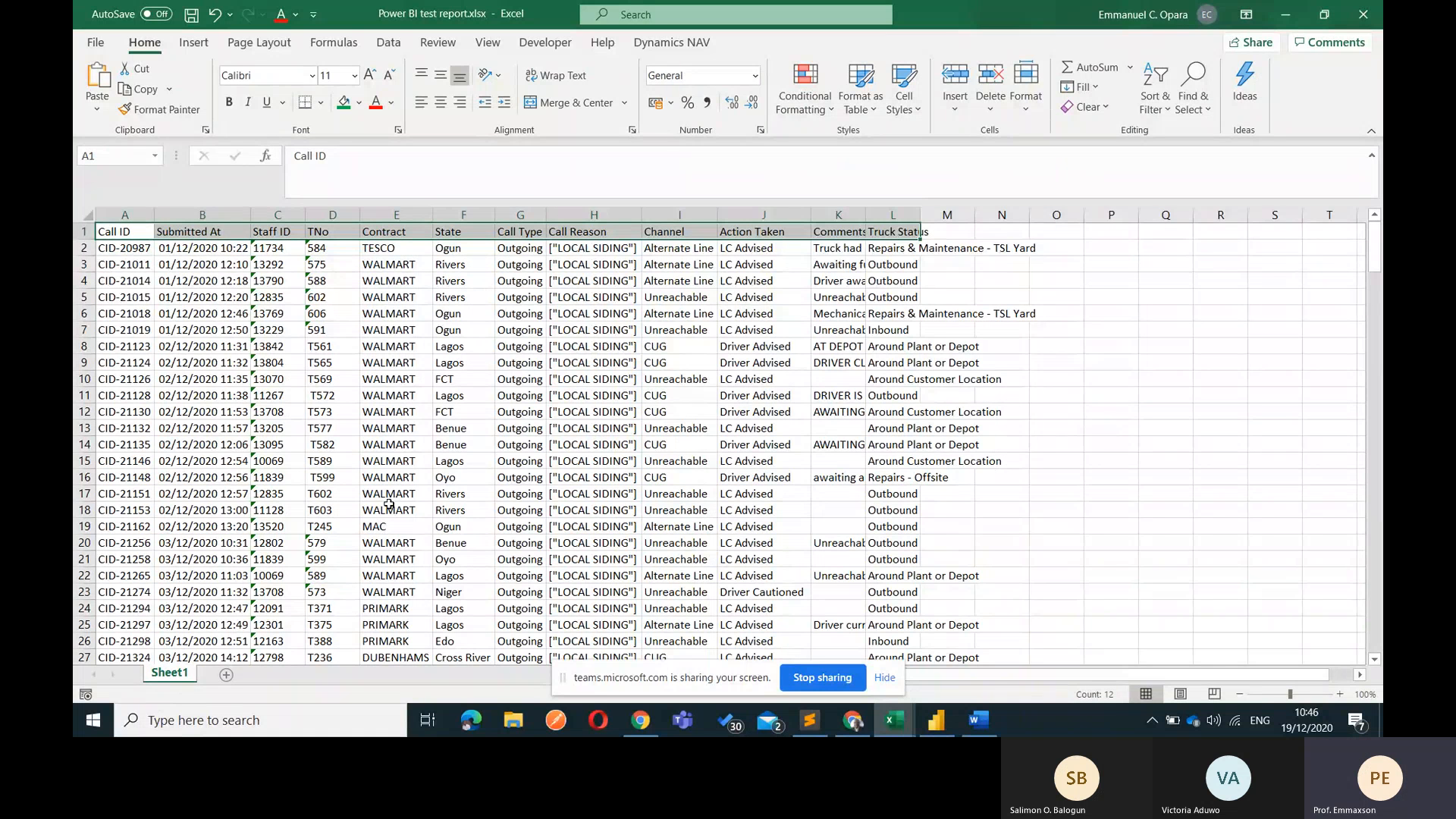
pyautogui.click(1287, 16)
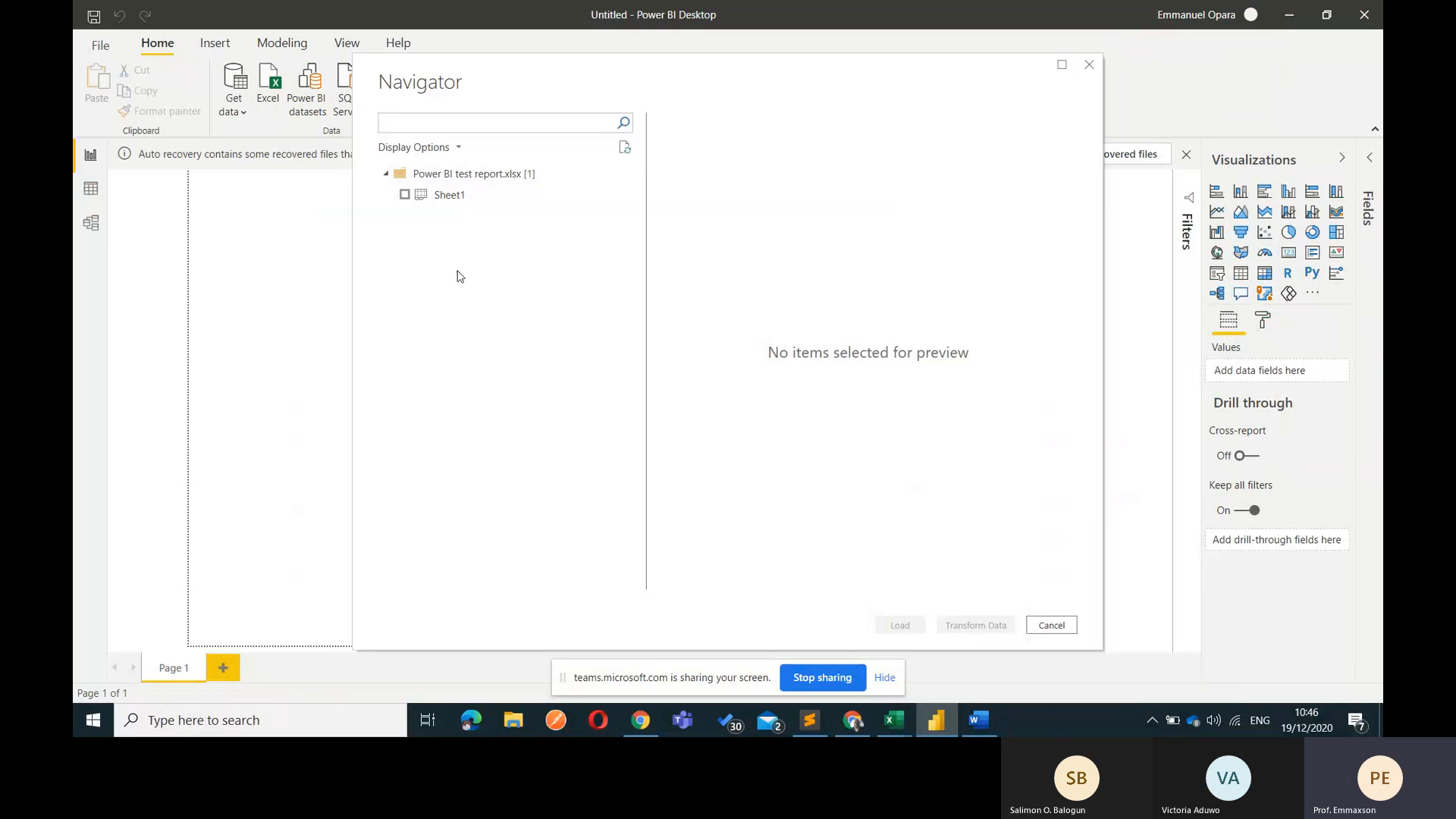
# Select Sheet1 for import and compare its preview with the source workbook in Excel
pyautogui.click(404, 195)
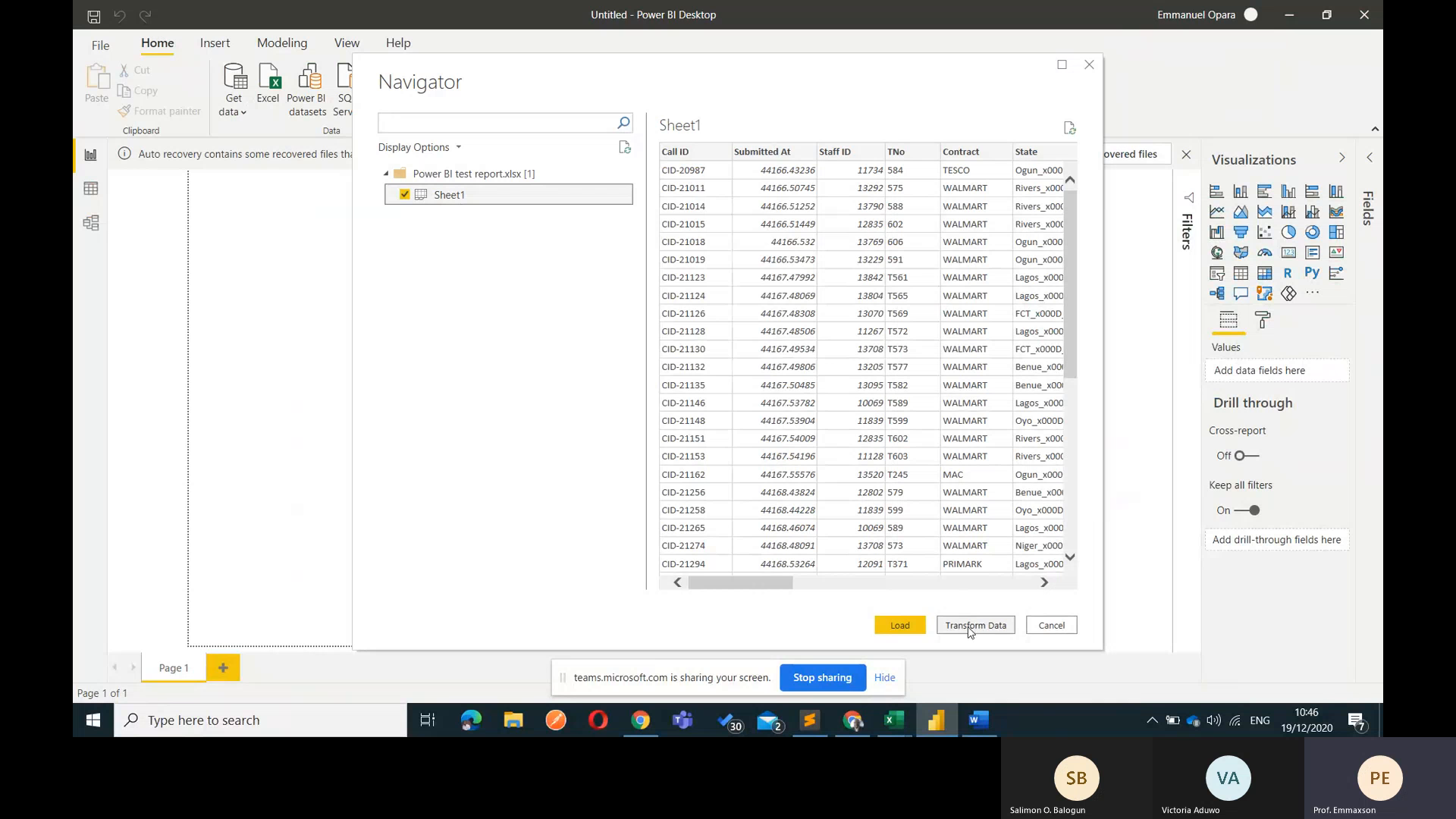
pyautogui.moveTo(894, 720)
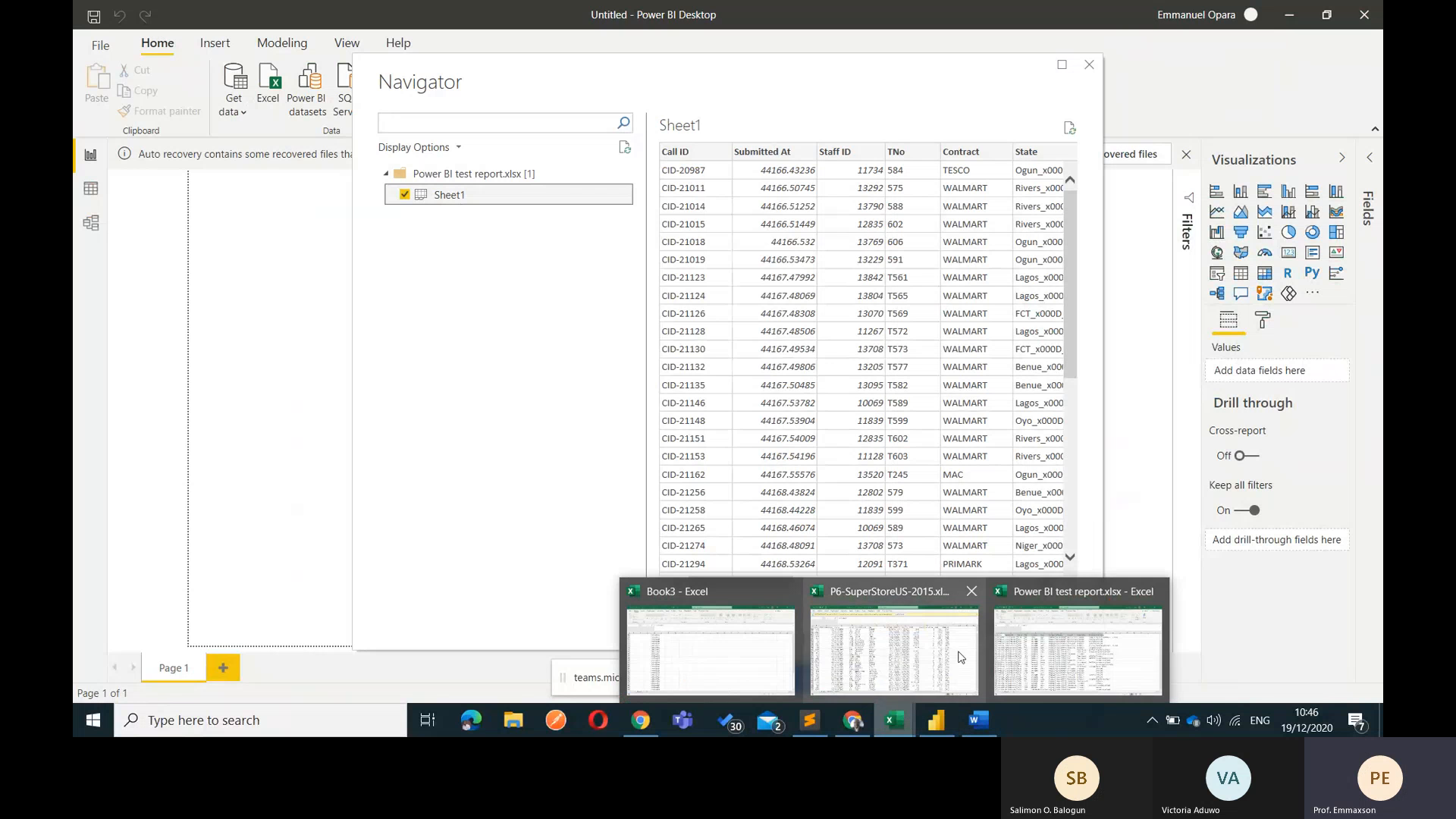
pyautogui.click(1086, 645)
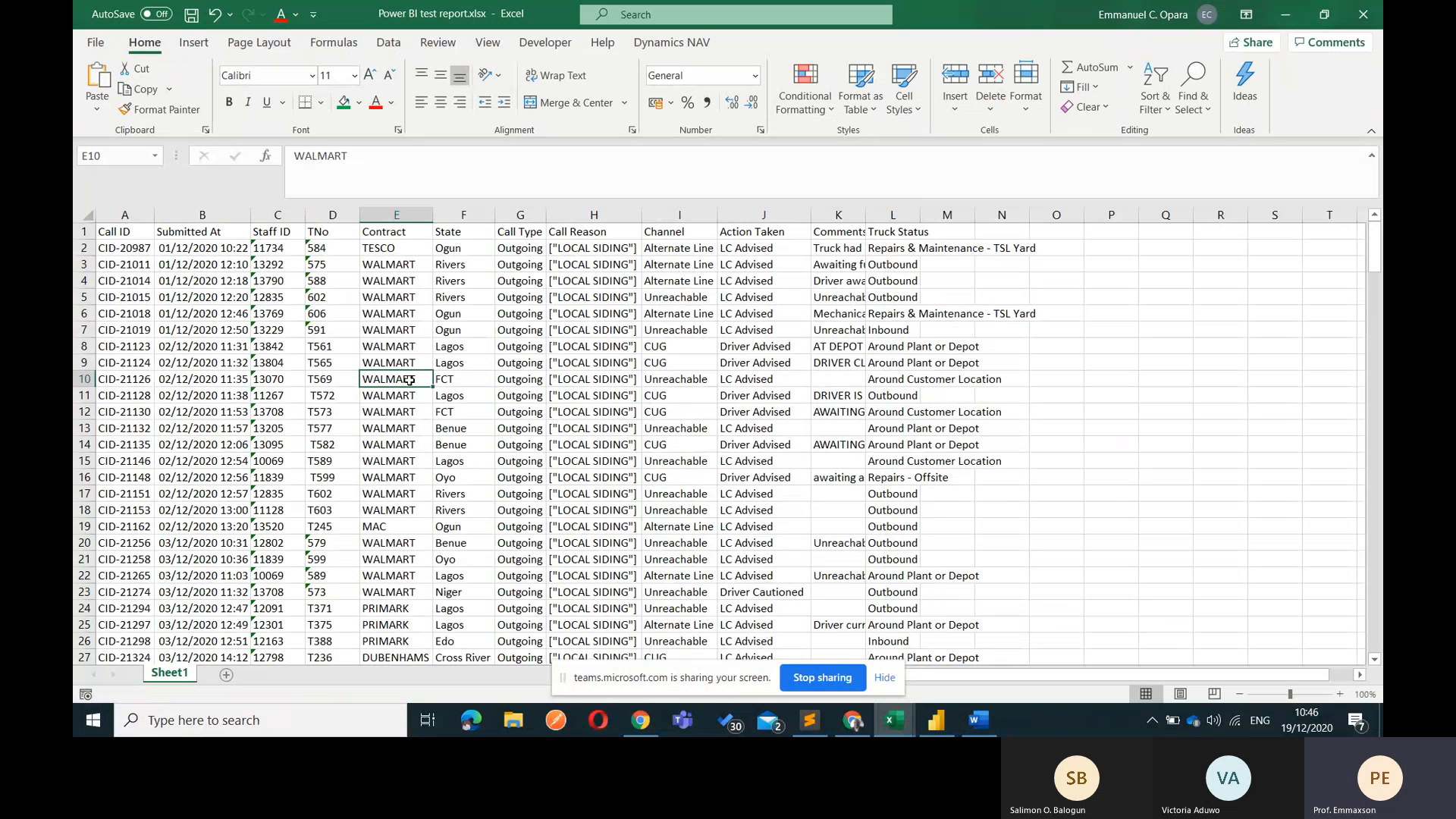
pyautogui.click(937, 720)
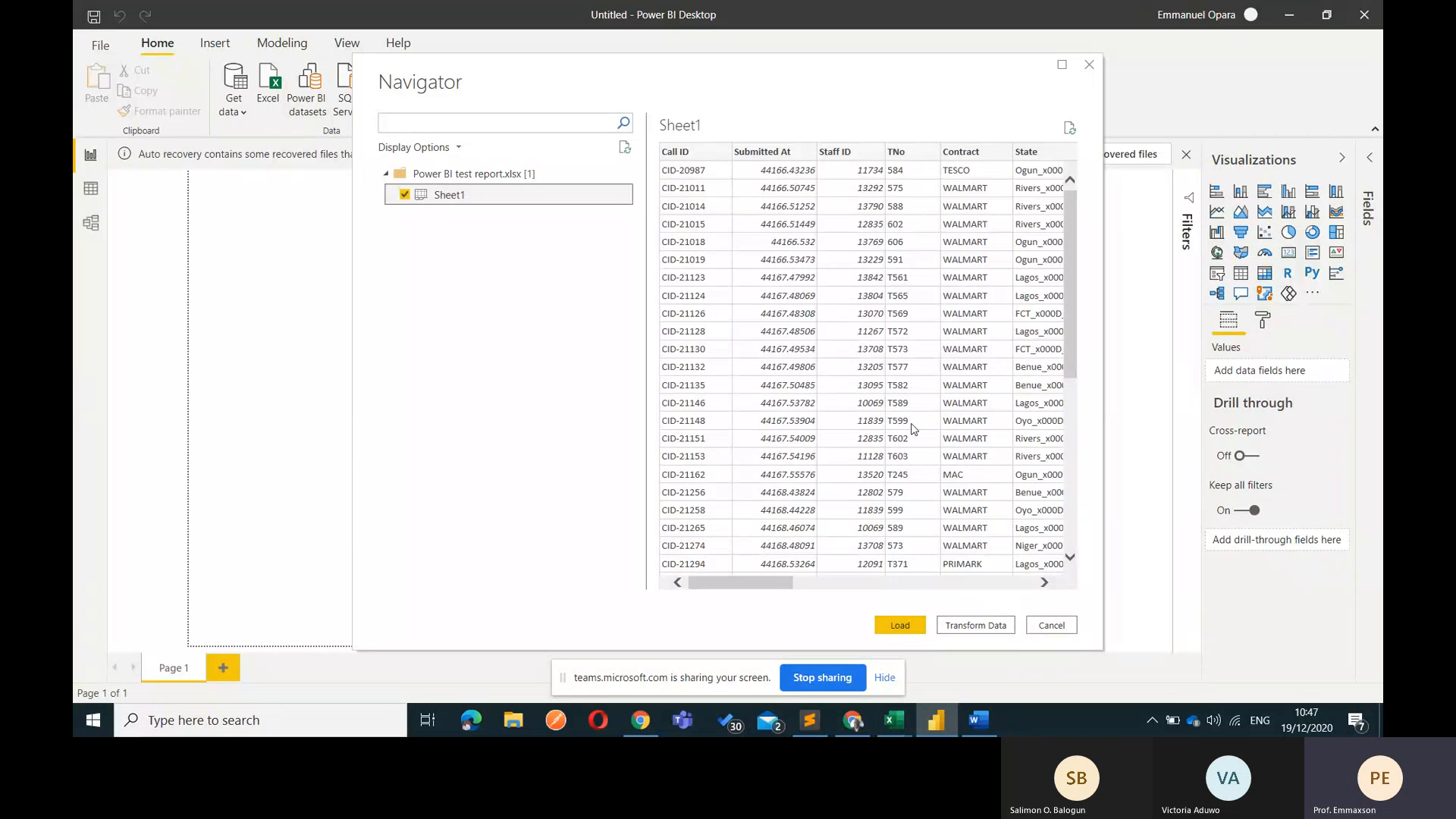
# Check the columns in the Sheet1 preview and open the sheet for transformation in the Power Query Editor
pyautogui.hscroll(10, 938, 423)
pyautogui.hscroll(-4, 938, 423)
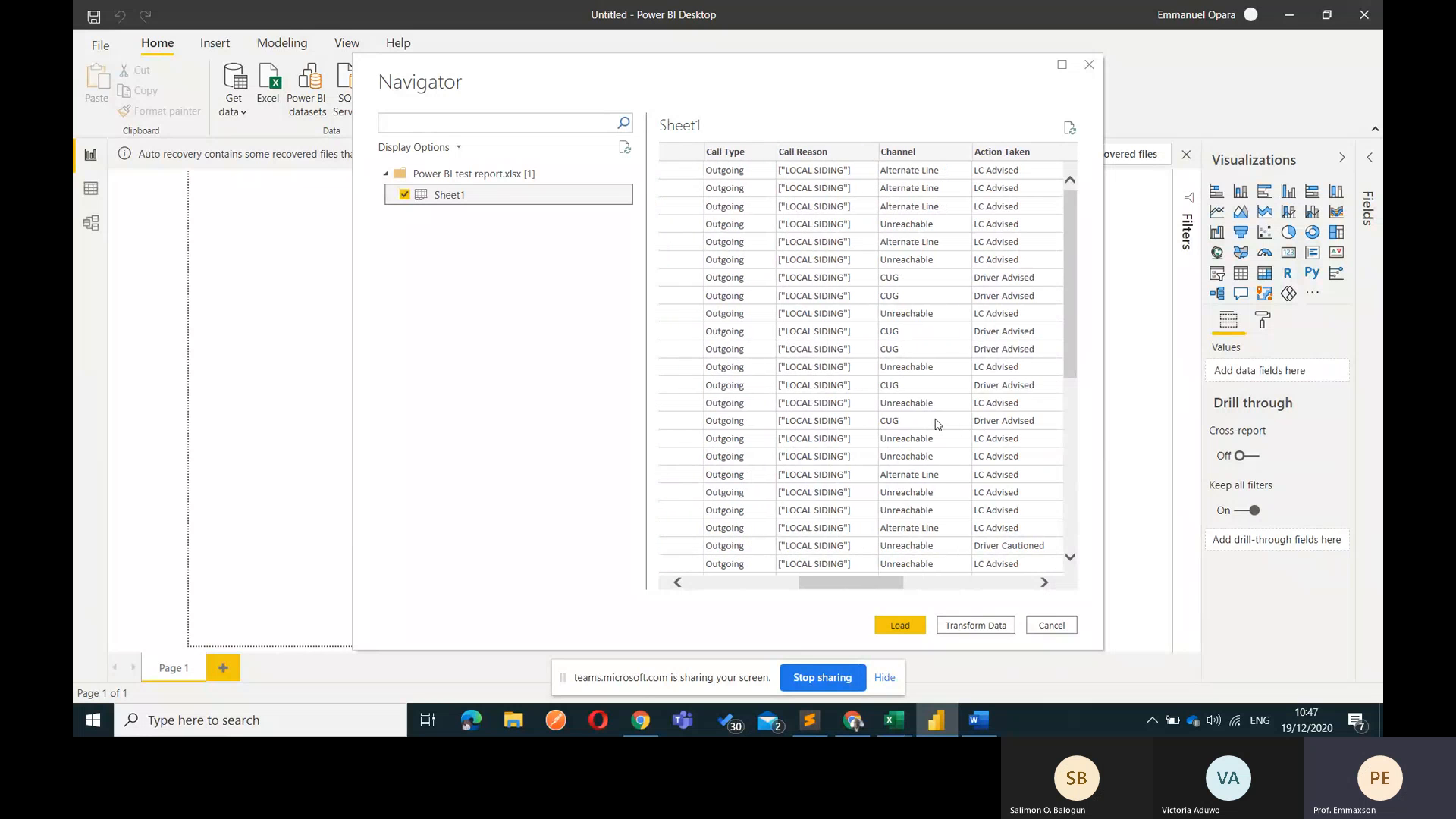
pyautogui.hscroll(-5, 938, 423)
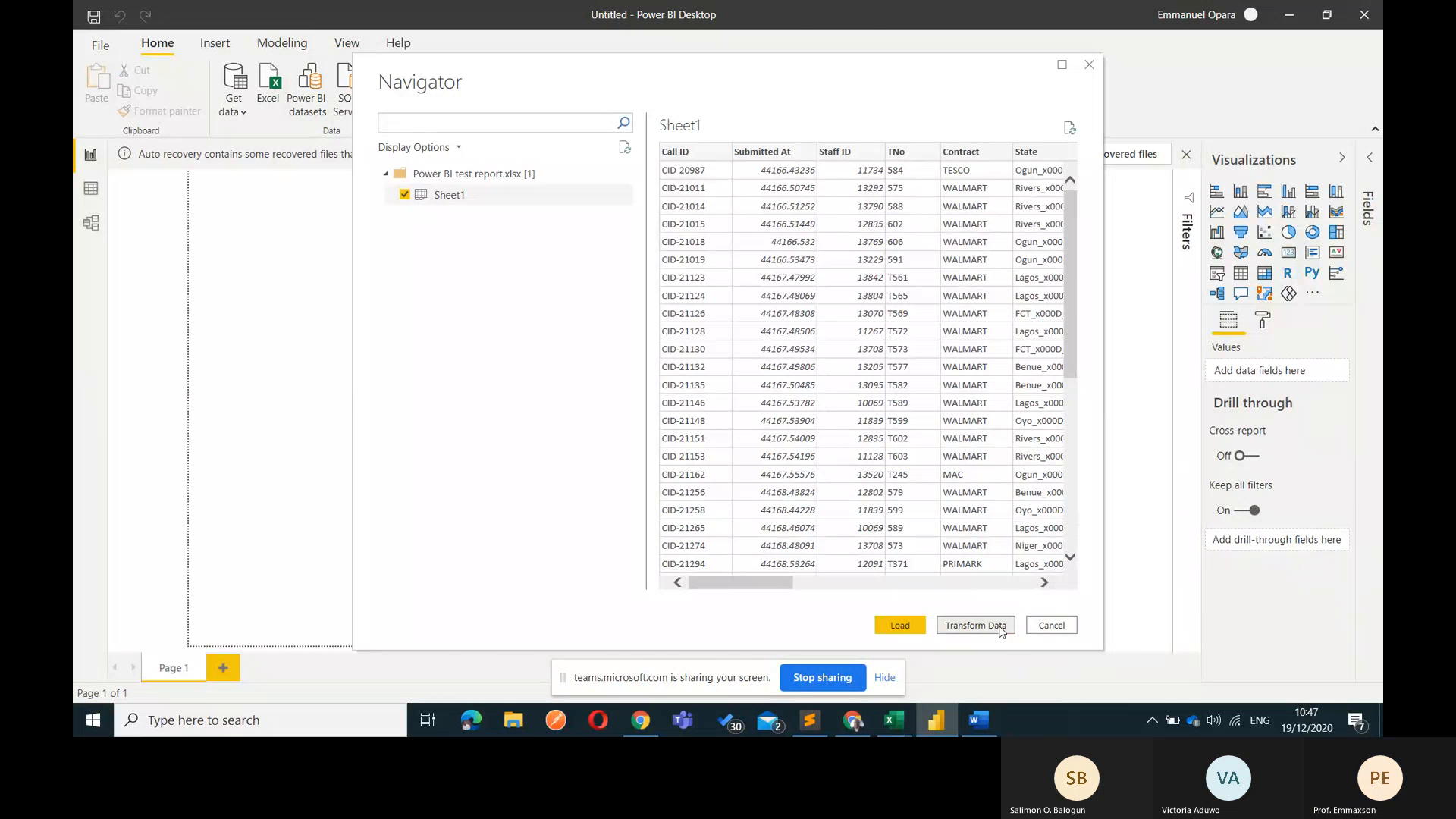
pyautogui.click(976, 626)
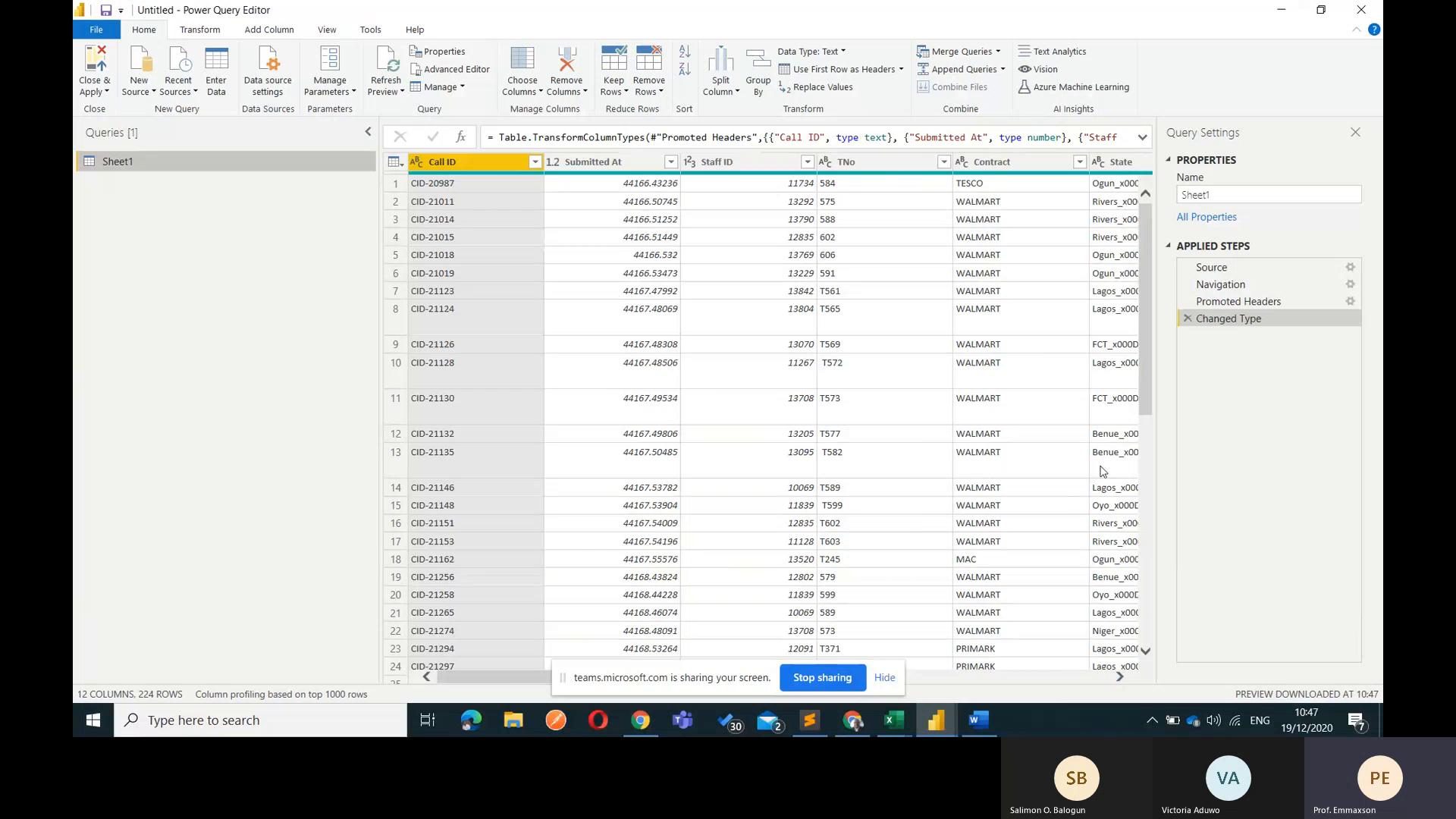
pyautogui.hscroll(3, 968, 497)
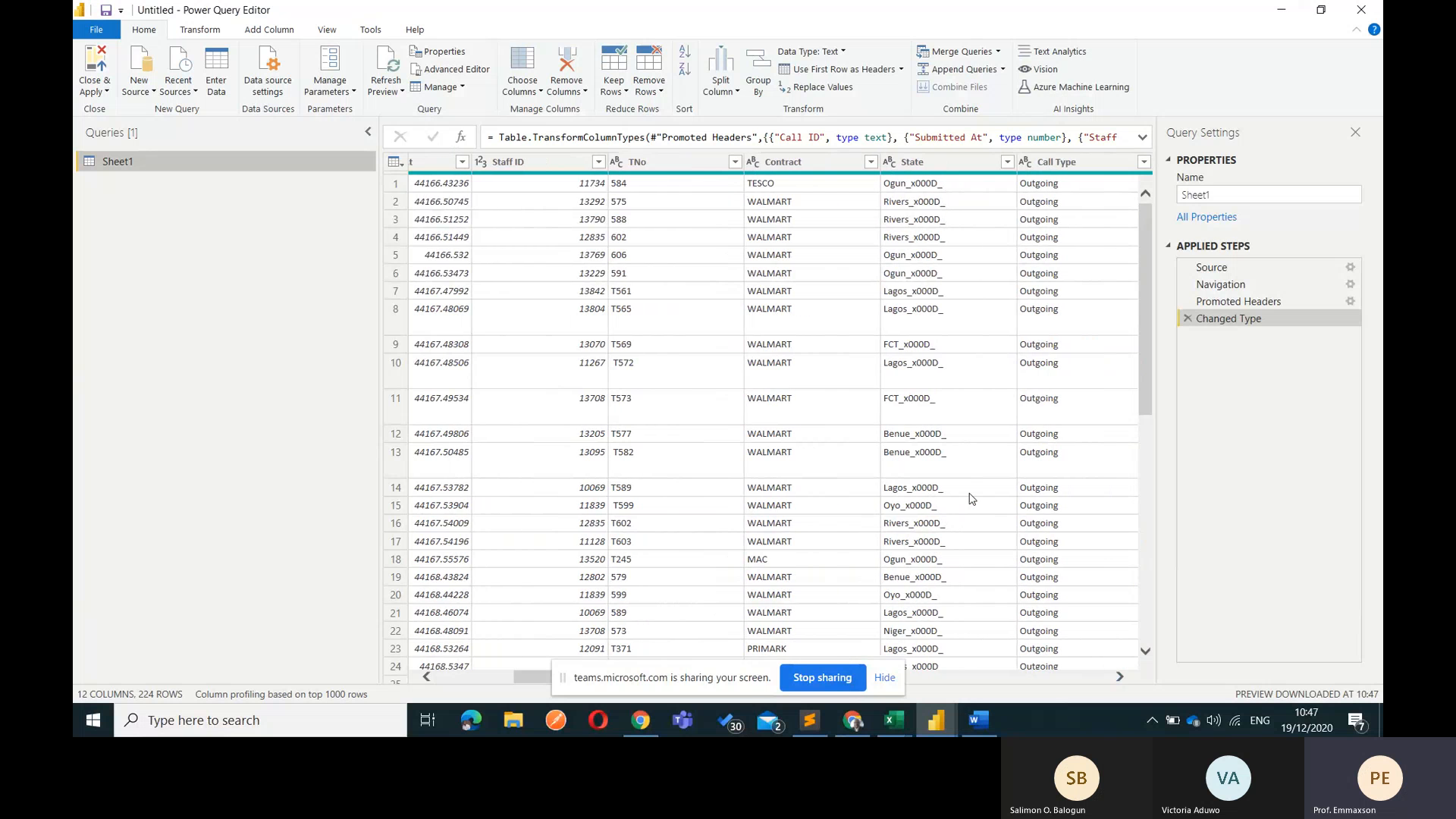
# Switch to Power BI test report.xlsx in Excel, inspect the State value in cell F2, and return to the Power Query Editor
pyautogui.click(905, 724)
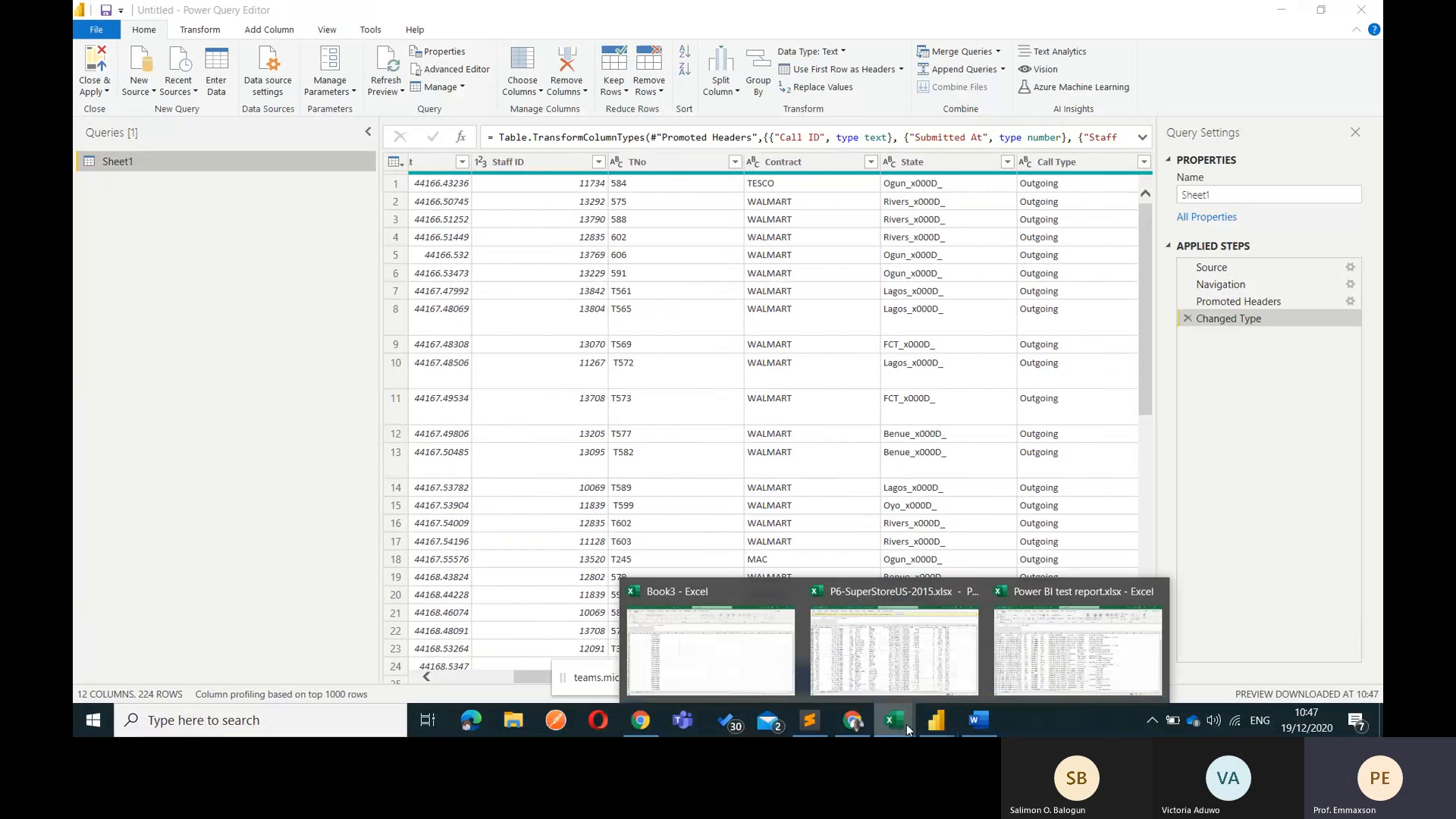
pyautogui.click(1042, 658)
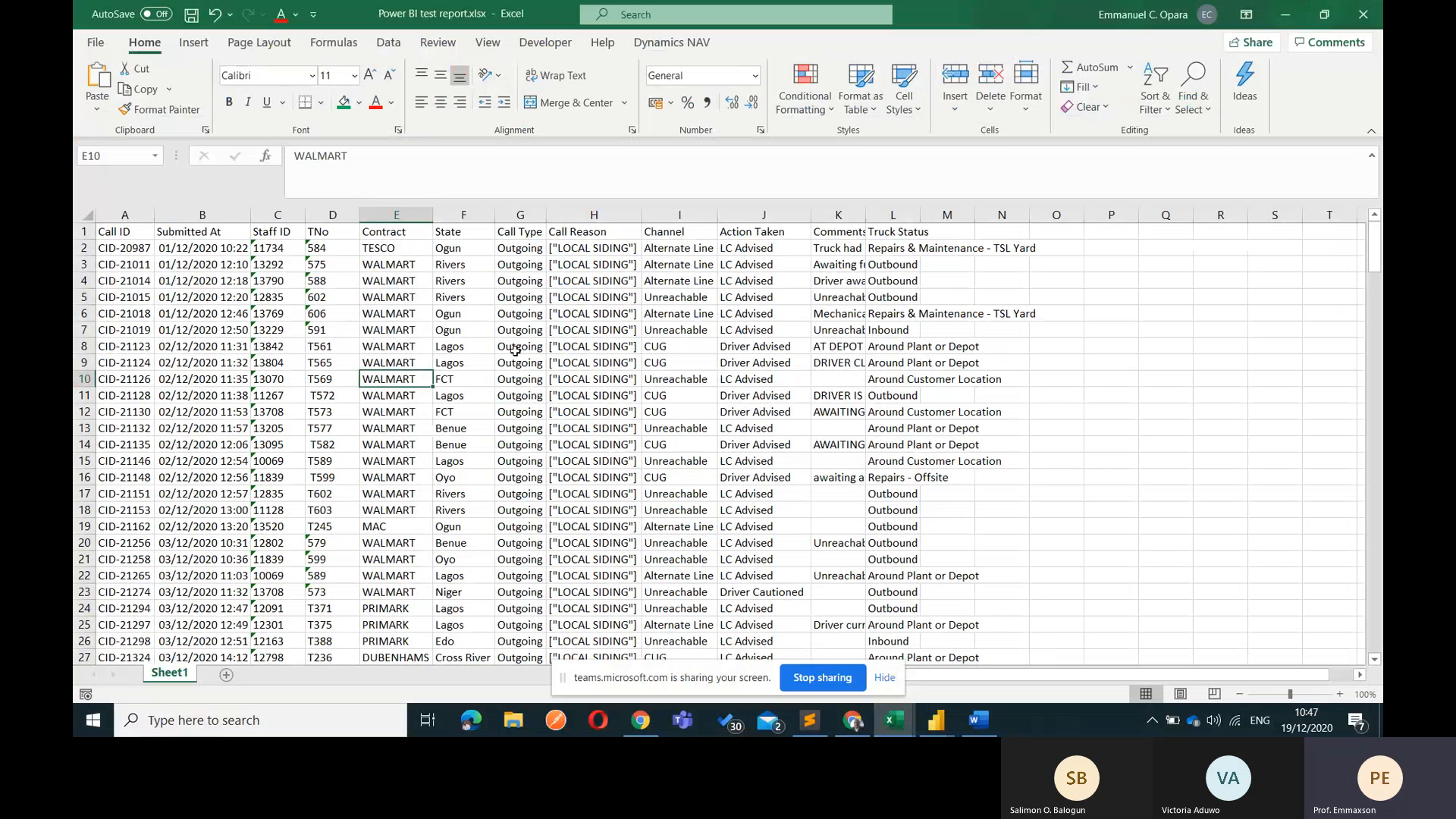
pyautogui.click(480, 246)
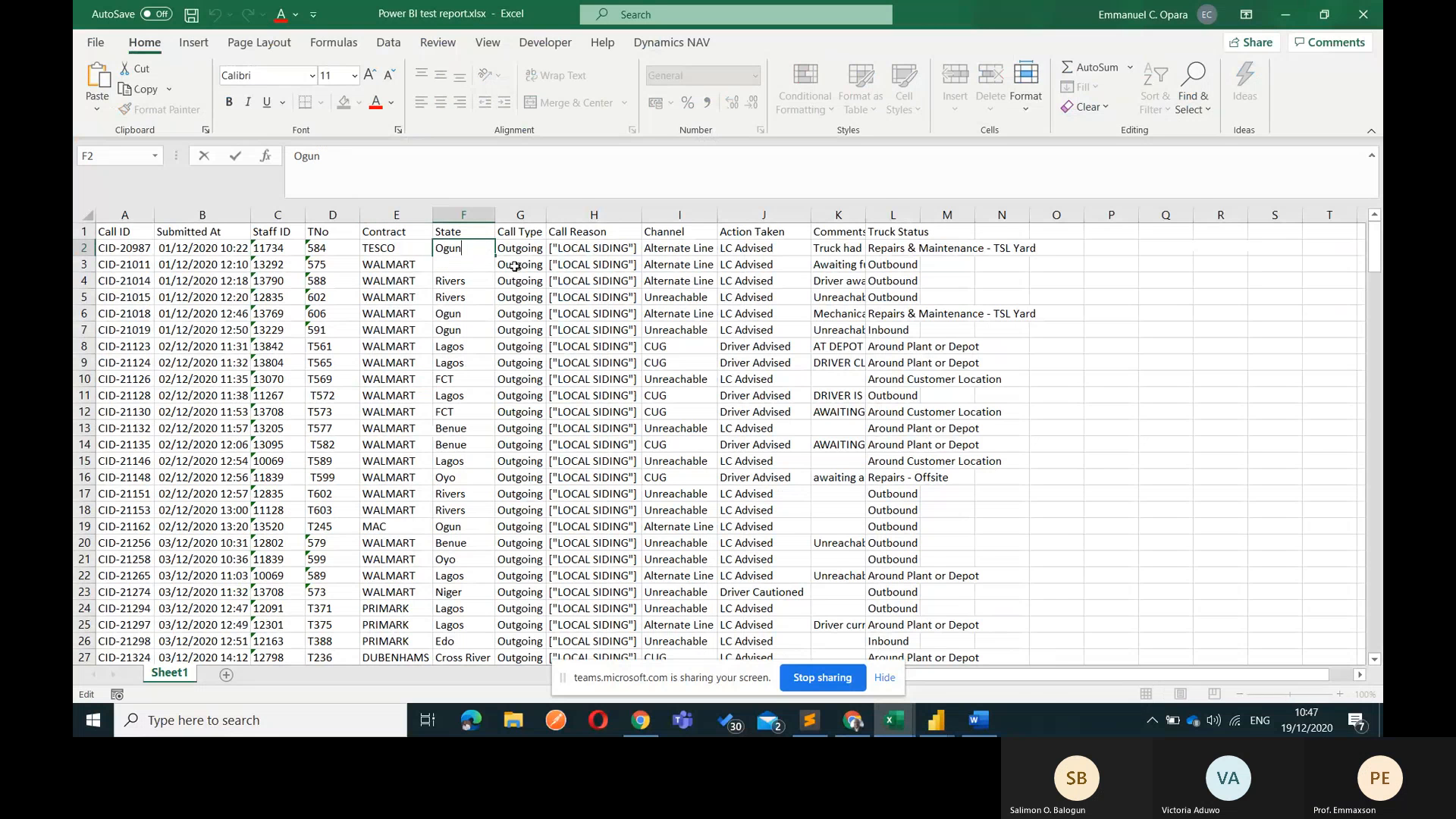
pyautogui.hotkey('alt', 'Tab')
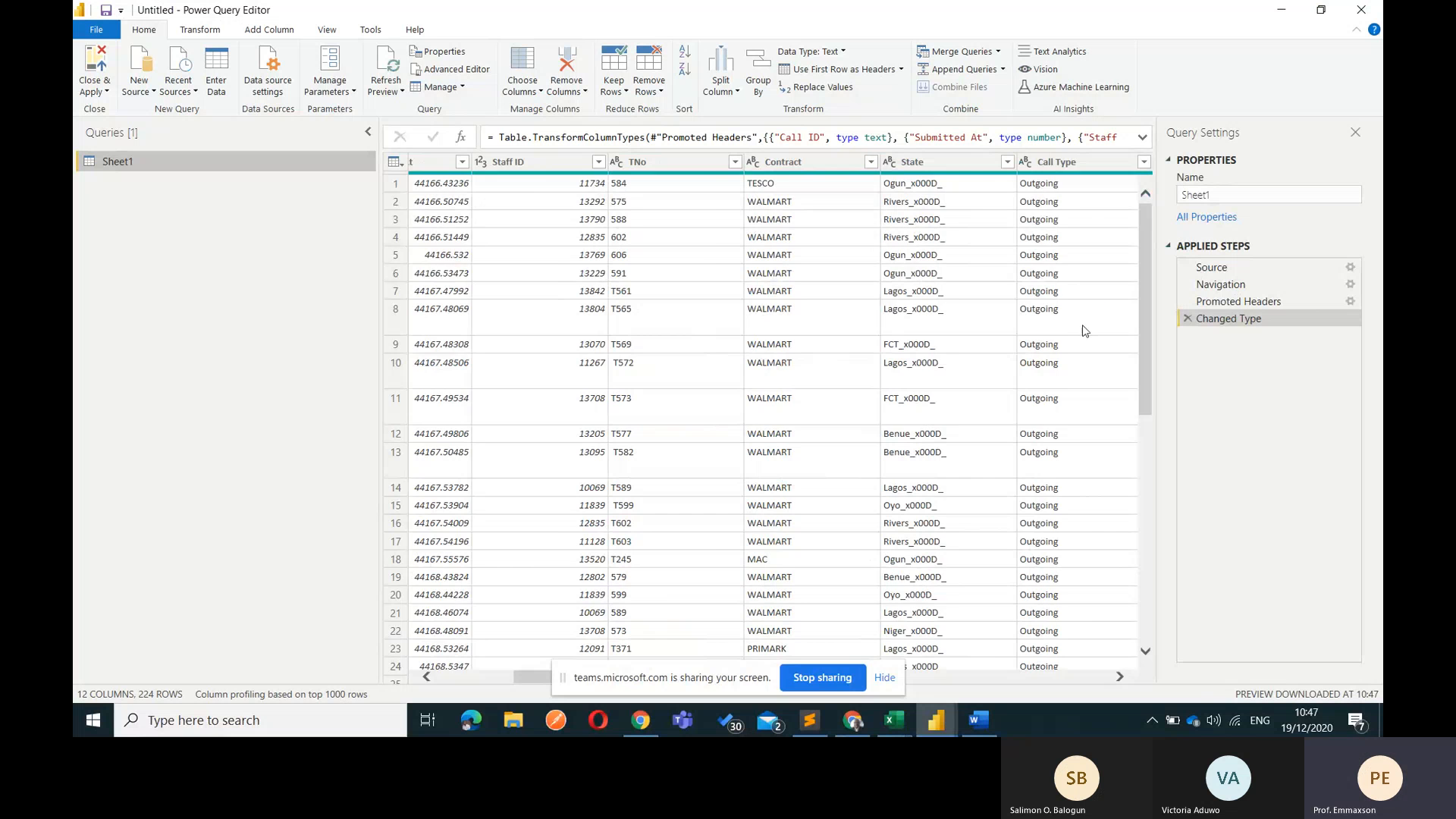
# Narrow the Queries pane to give the Sheet1 data table more width
pyautogui.hscroll(5, 899, 307)
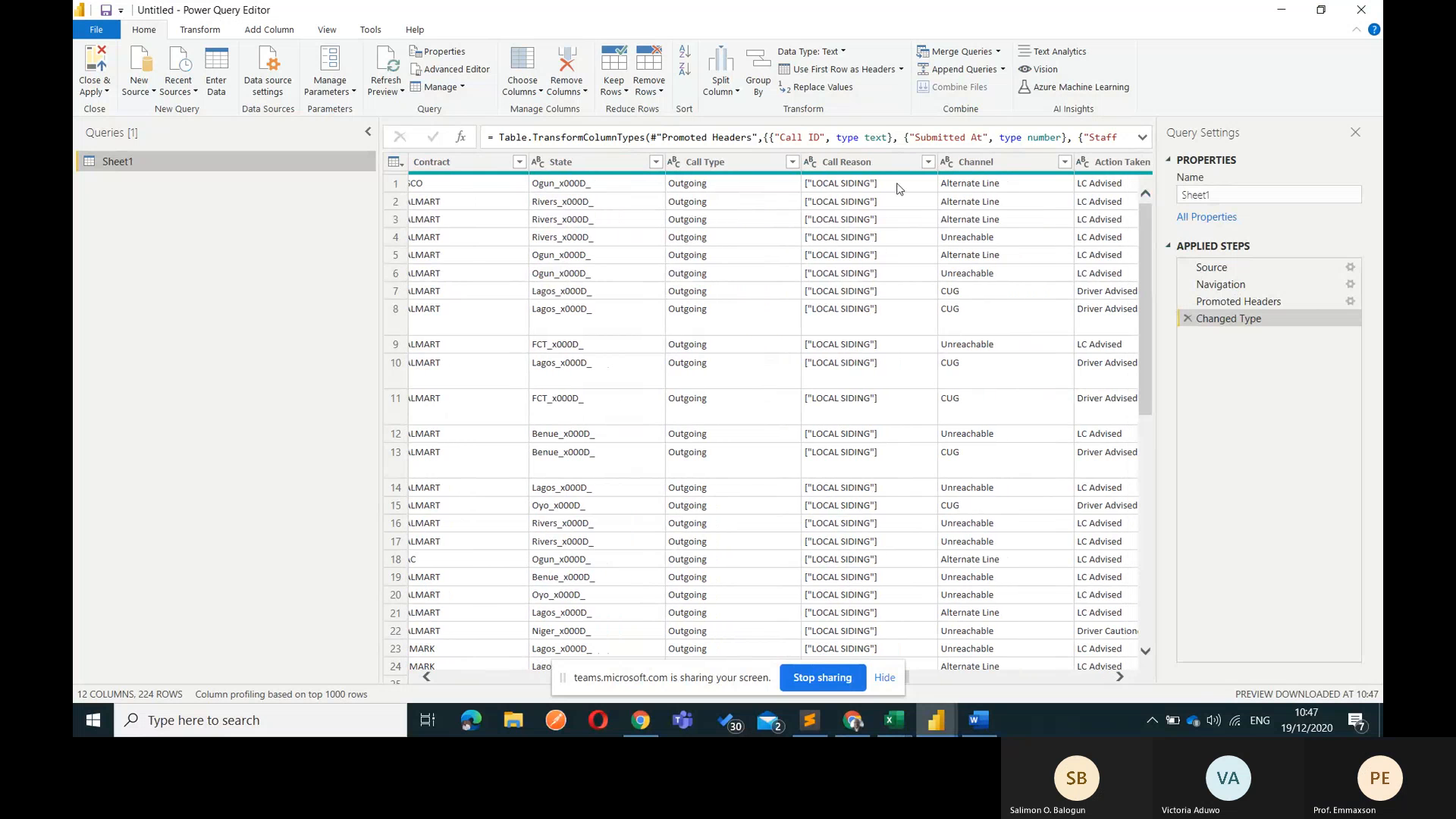
pyautogui.hscroll(-5, 789, 367)
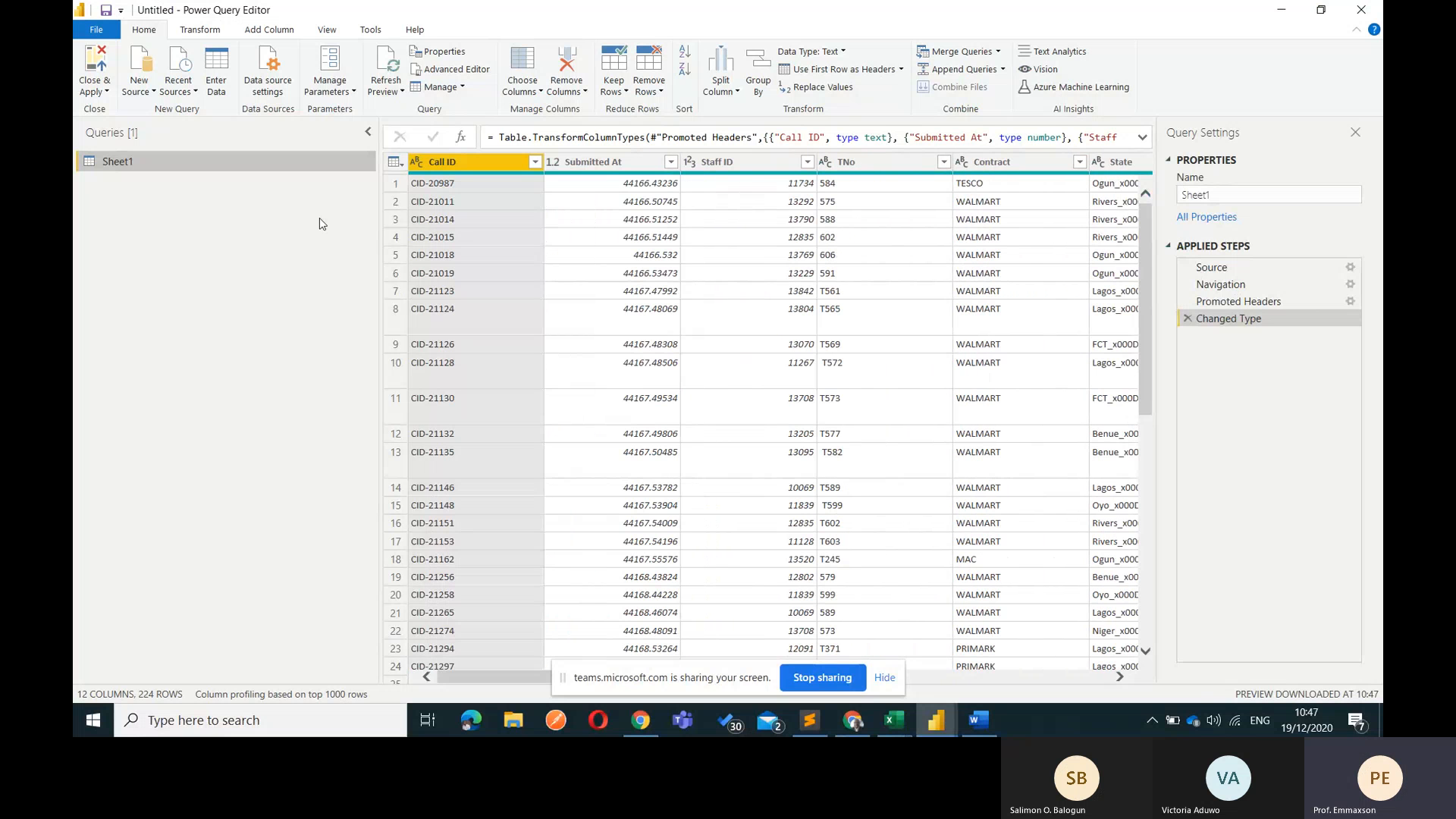
pyautogui.moveTo(377, 245); pyautogui.dragTo(228, 249)
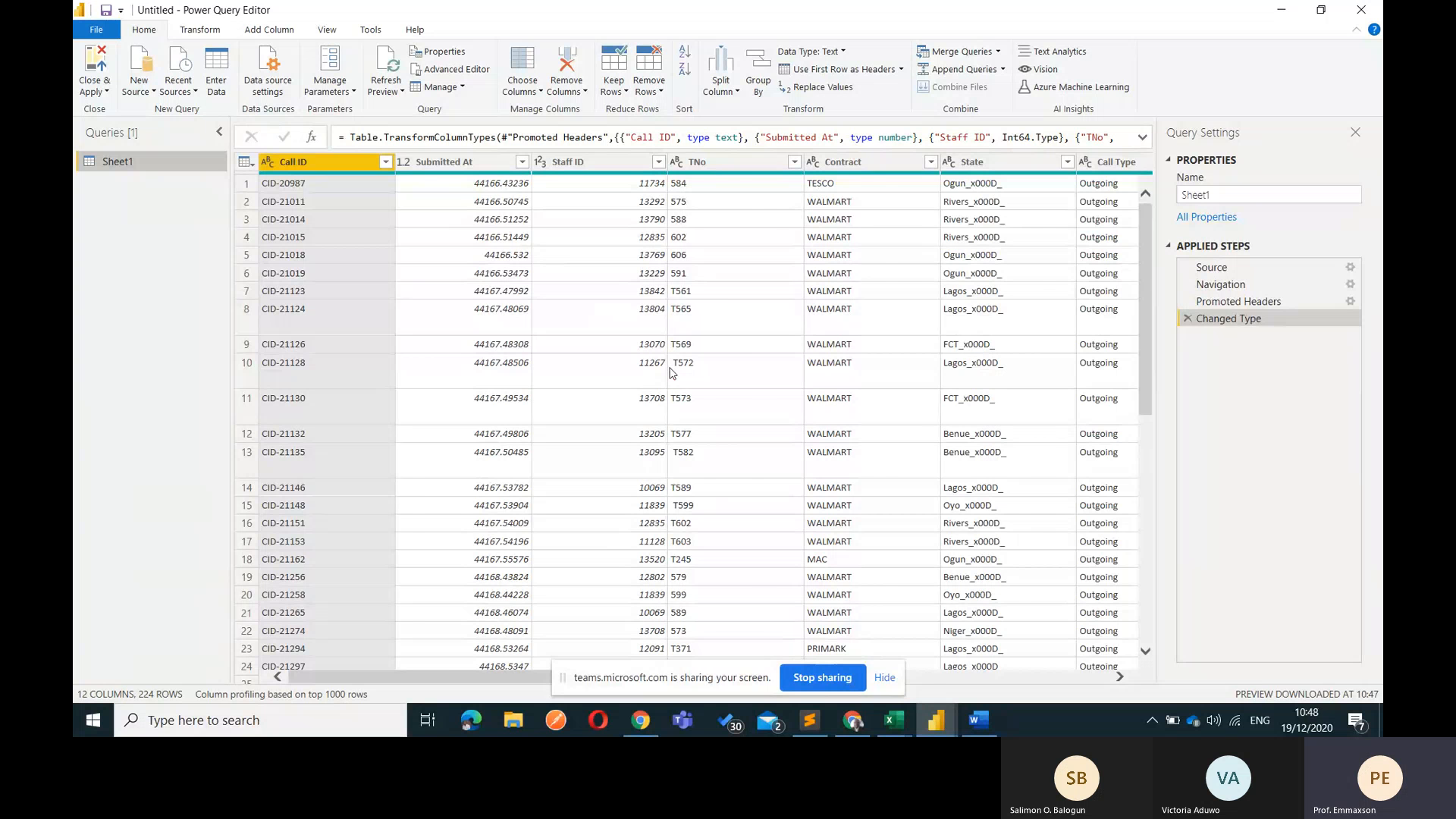
# Examine the Call Reason column's values from the first row of Sheet1 through to the last
pyautogui.hscroll(5, 670, 371)
pyautogui.hscroll(3, 670, 372)
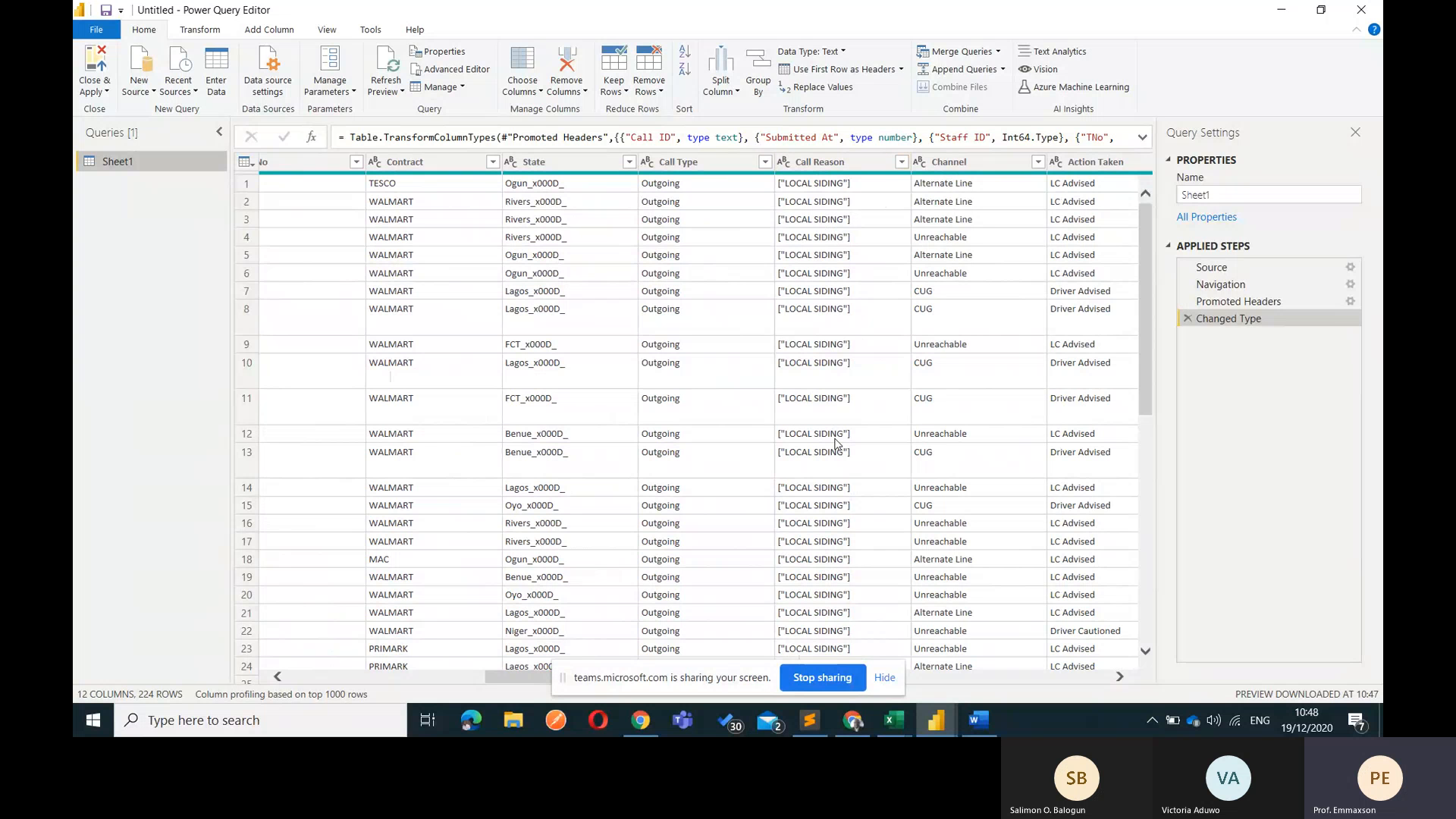
pyautogui.scroll(-12, 837, 444)
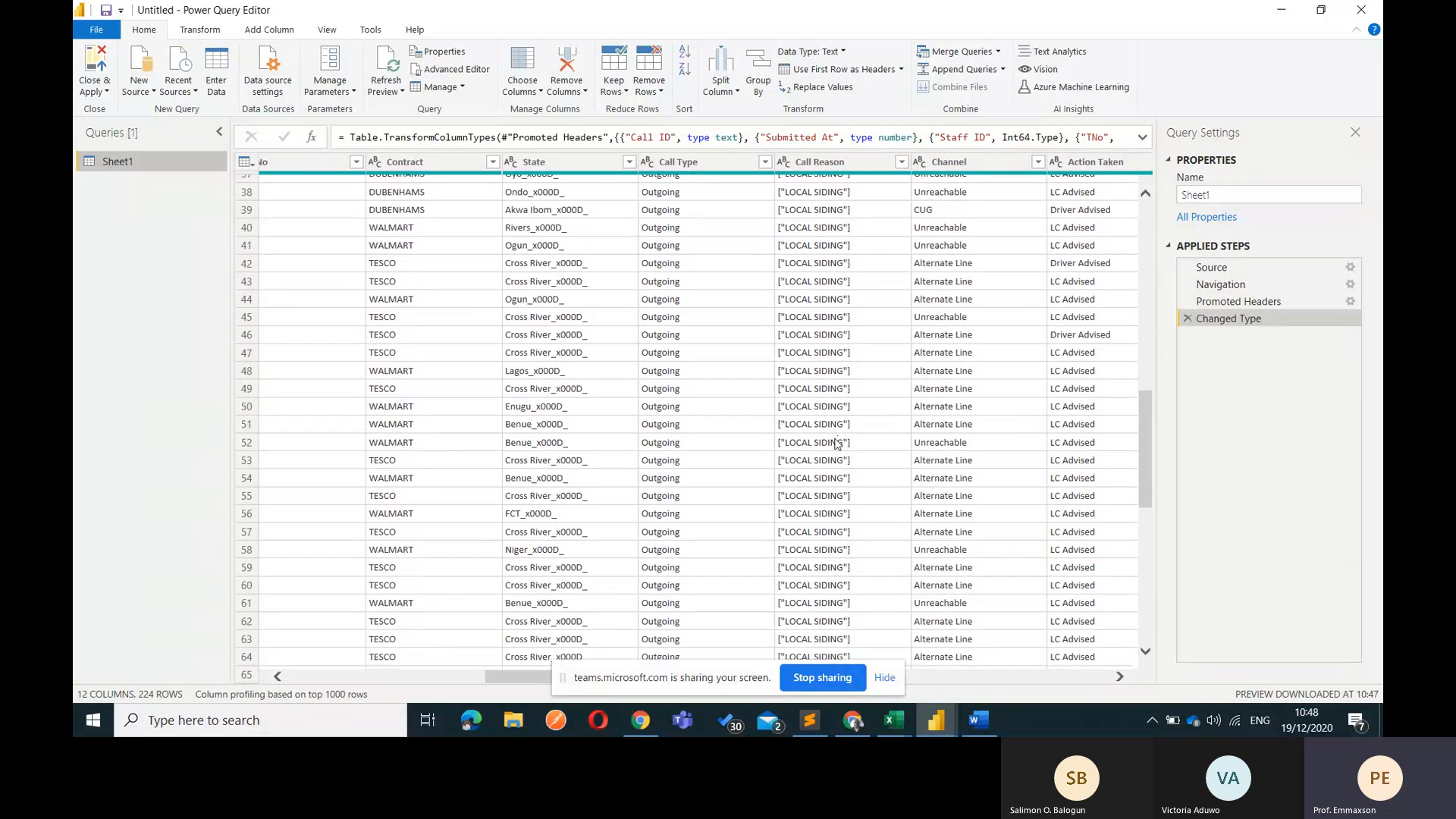
pyautogui.scroll(-10, 837, 443)
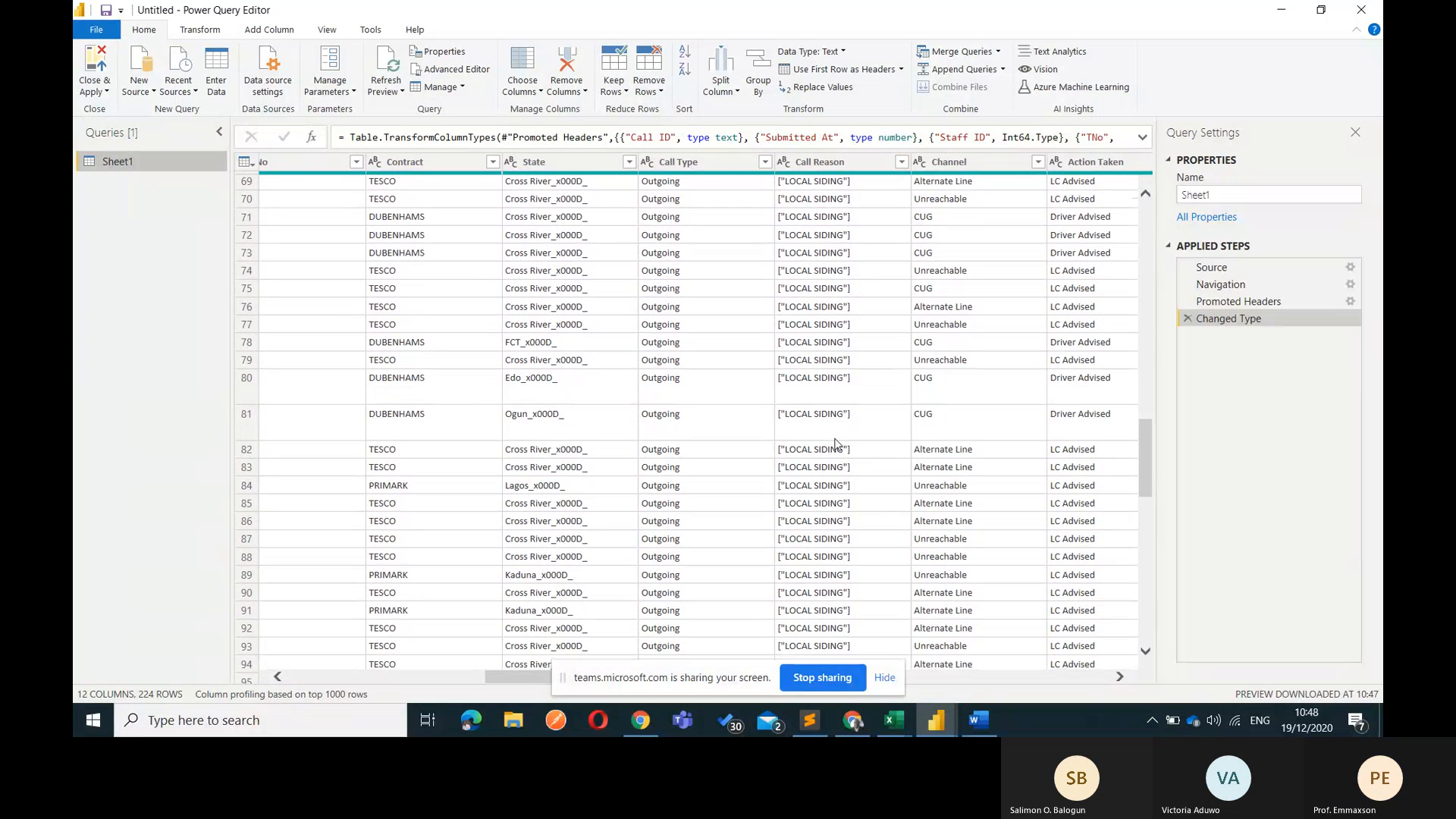
pyautogui.click(858, 395)
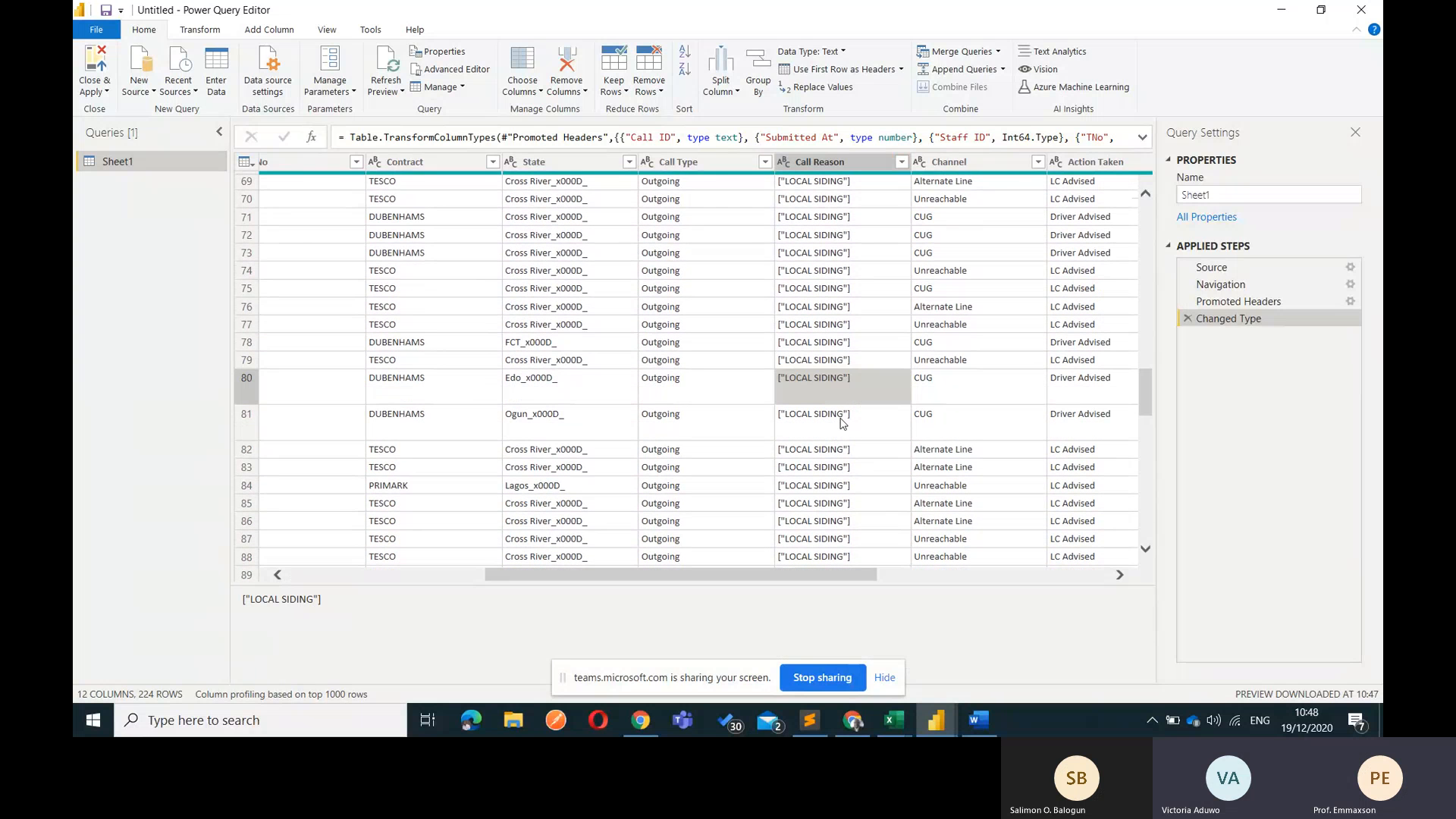
pyautogui.scroll(-6, 897, 508)
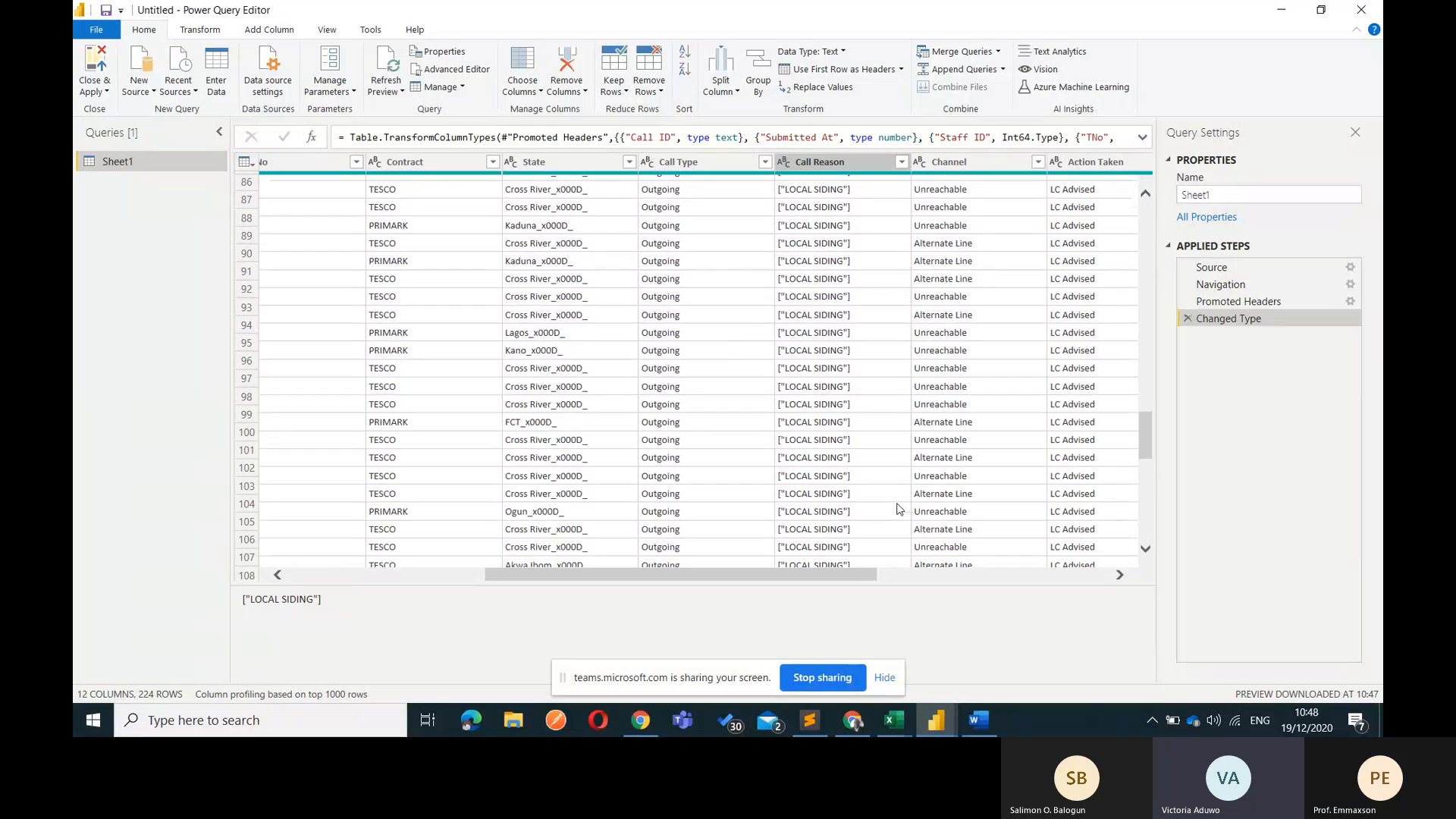
pyautogui.scroll(-15, 898, 508)
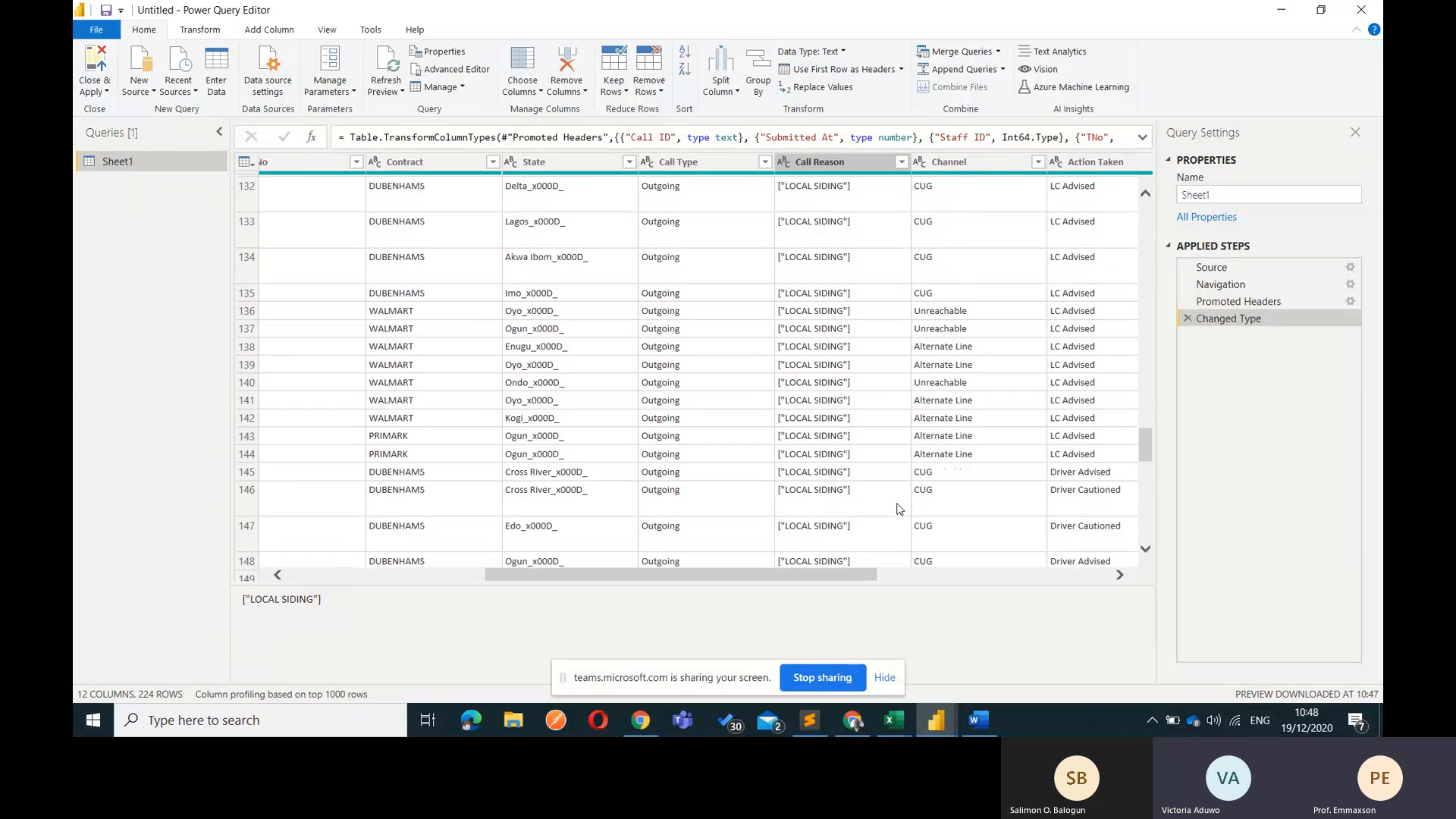
pyautogui.scroll(-12, 899, 508)
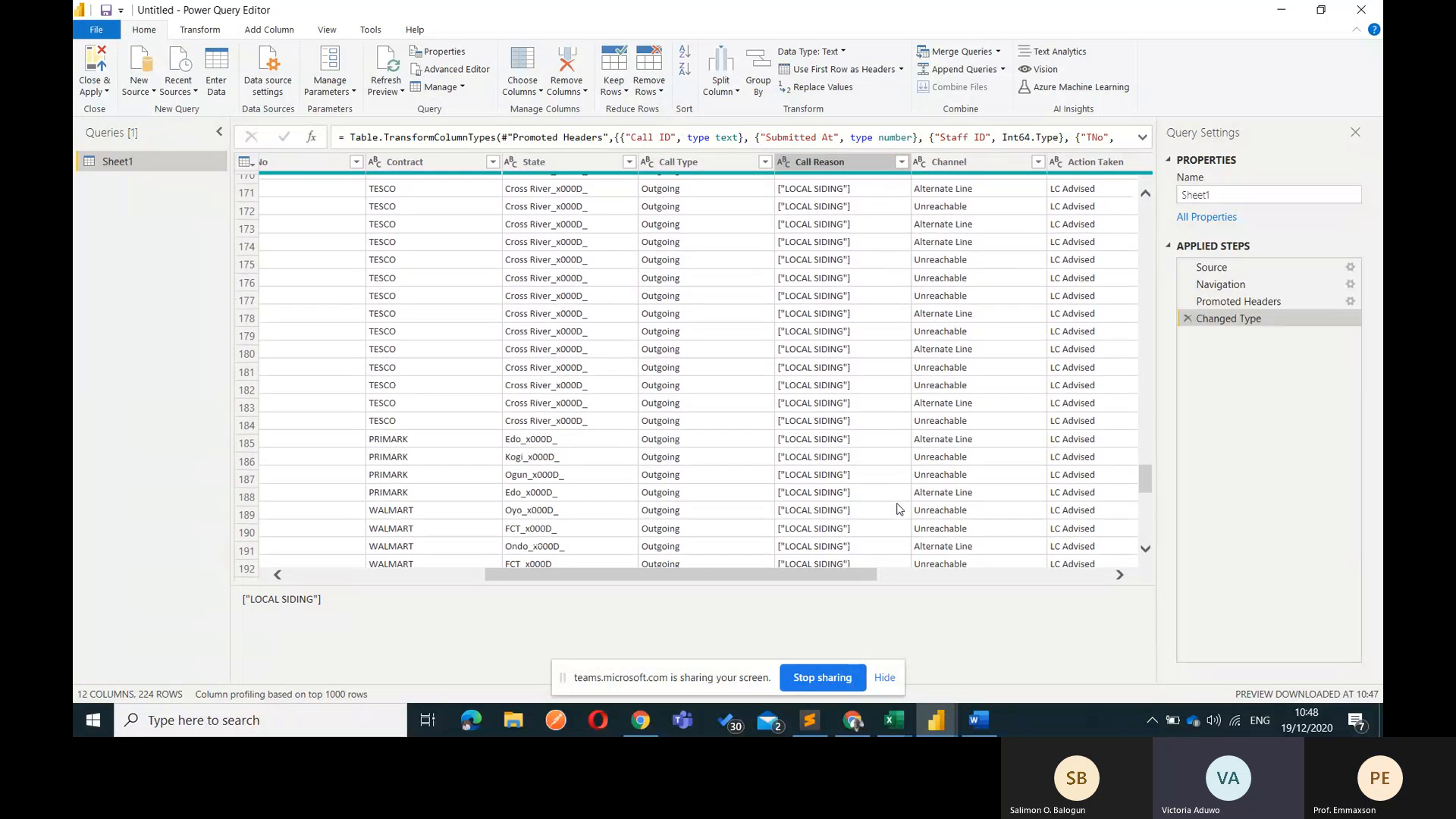
pyautogui.scroll(-12, 897, 509)
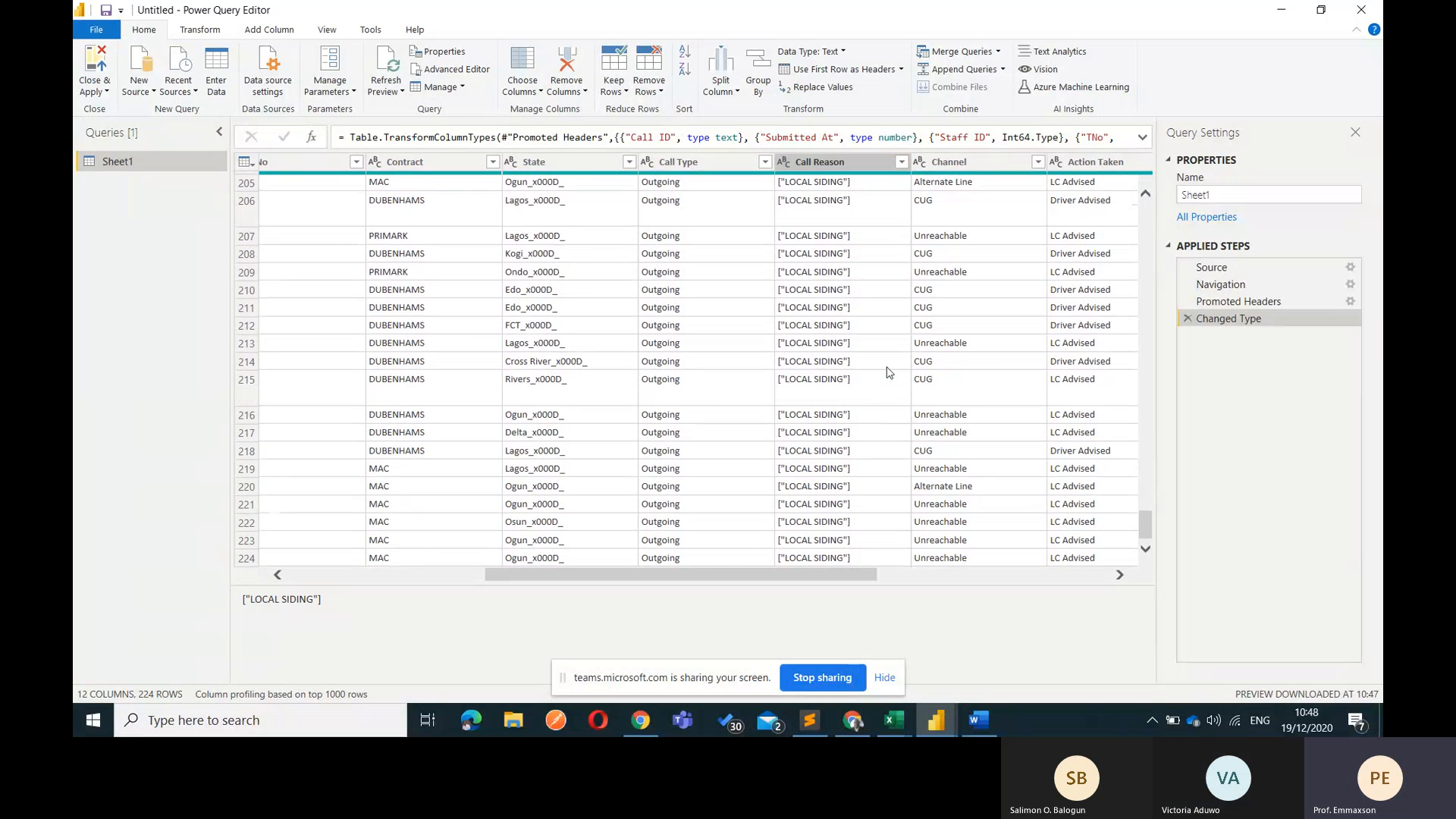
pyautogui.scroll(20, 890, 373)
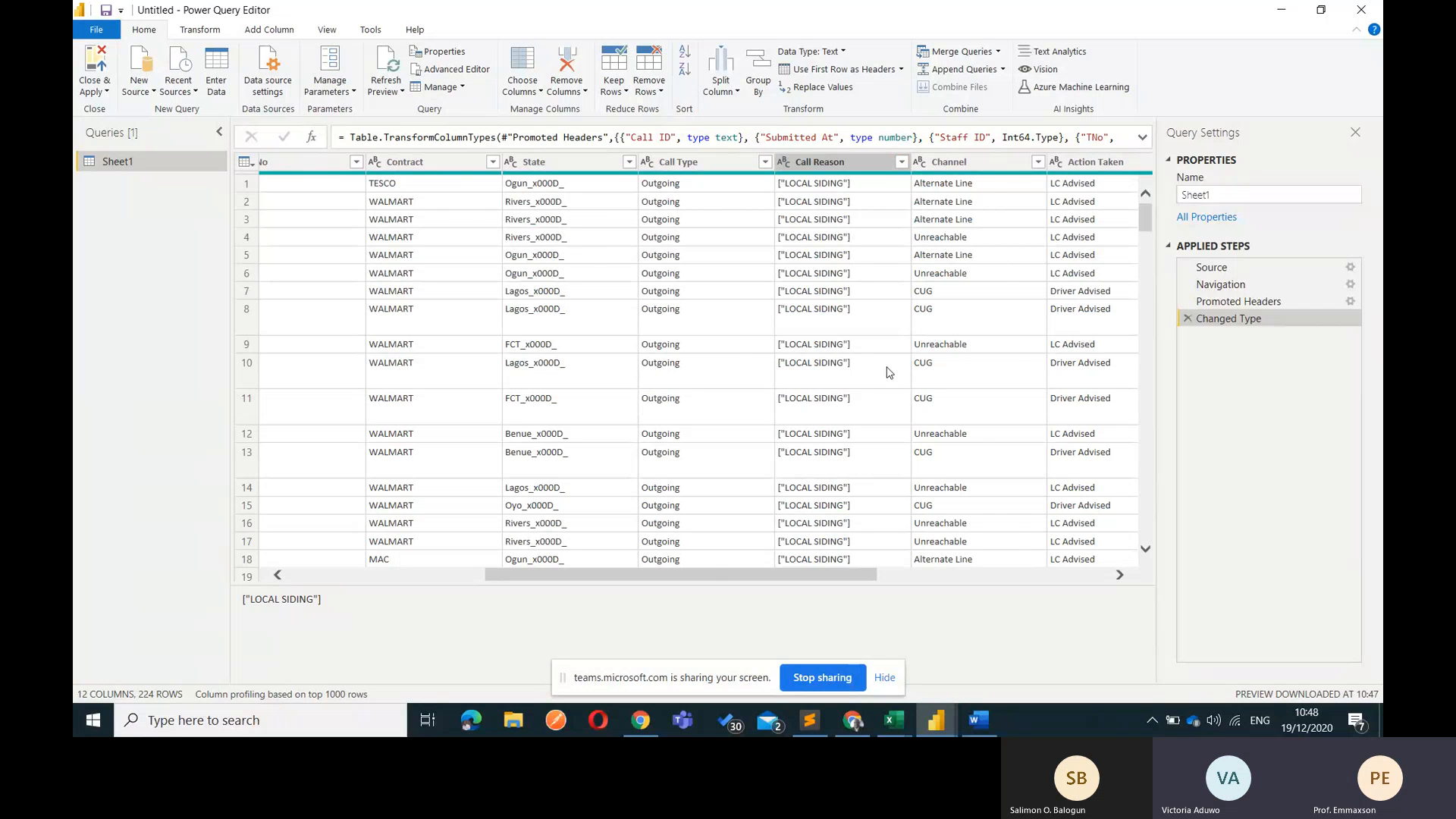
# Review the Sheet1 columns from Call ID across to Comments and Truck Status for data that needs cleaning
pyautogui.hscroll(5, 889, 372)
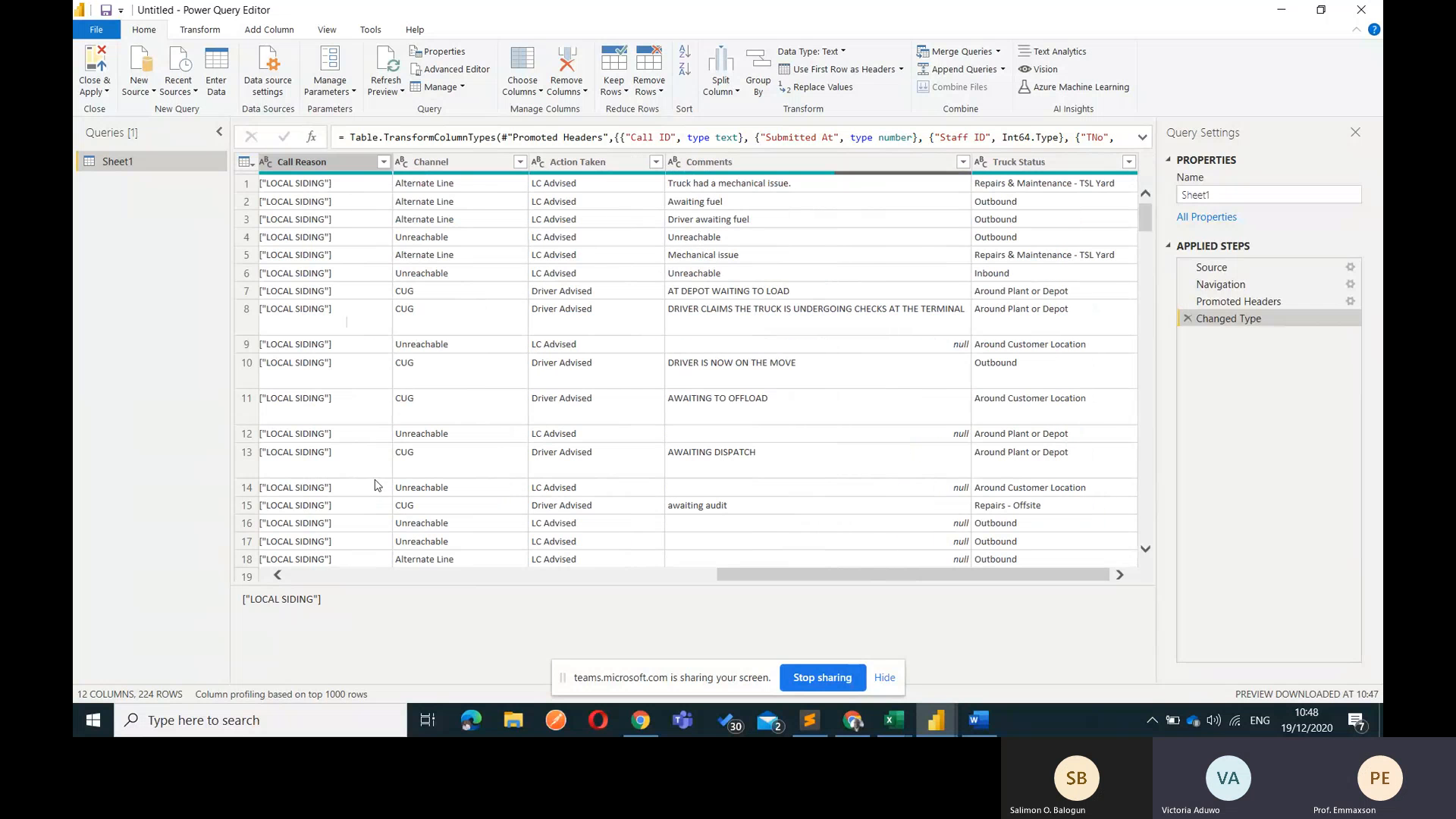
pyautogui.hscroll(-5, 465, 487)
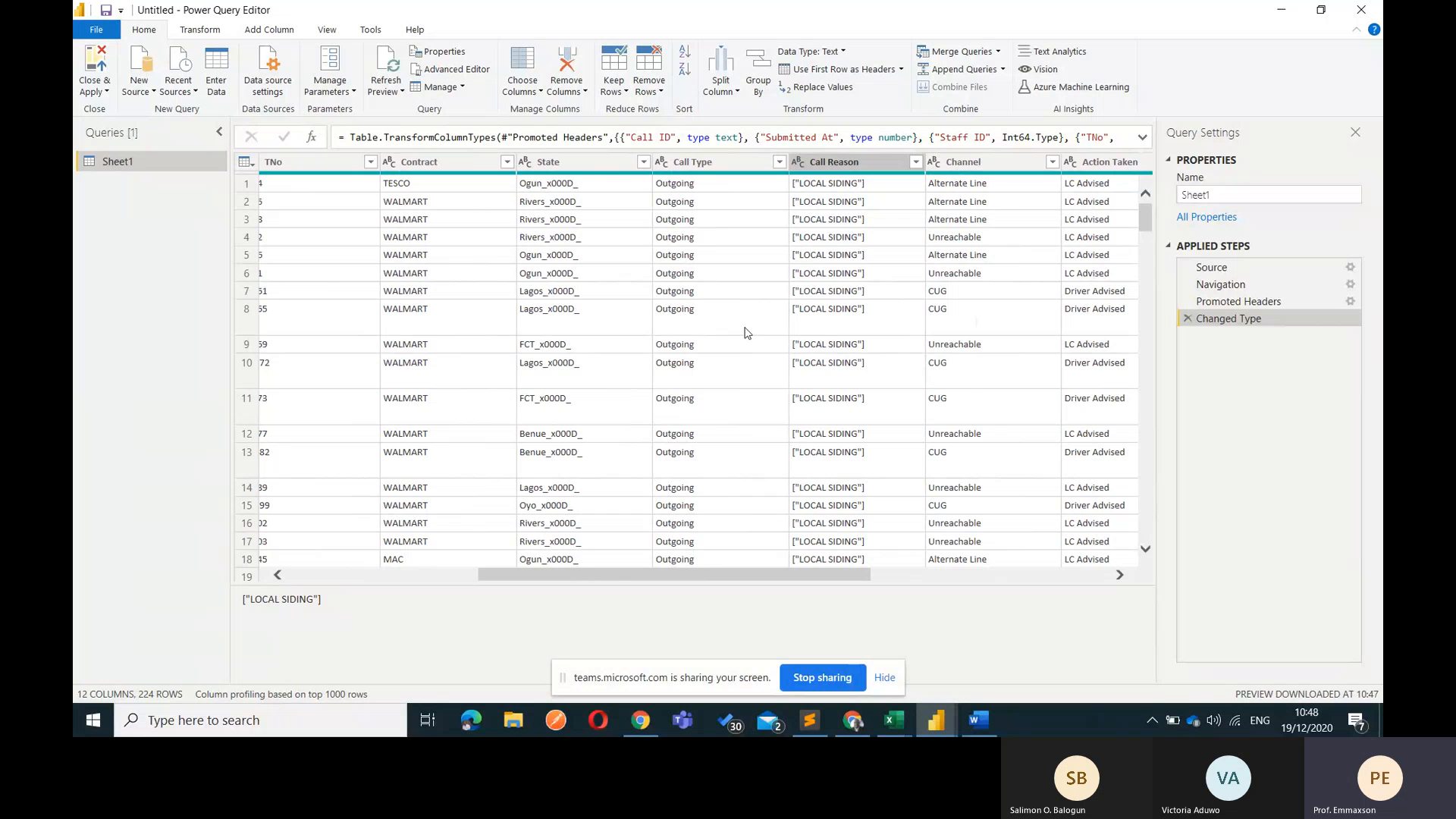
pyautogui.hscroll(-3, 739, 355)
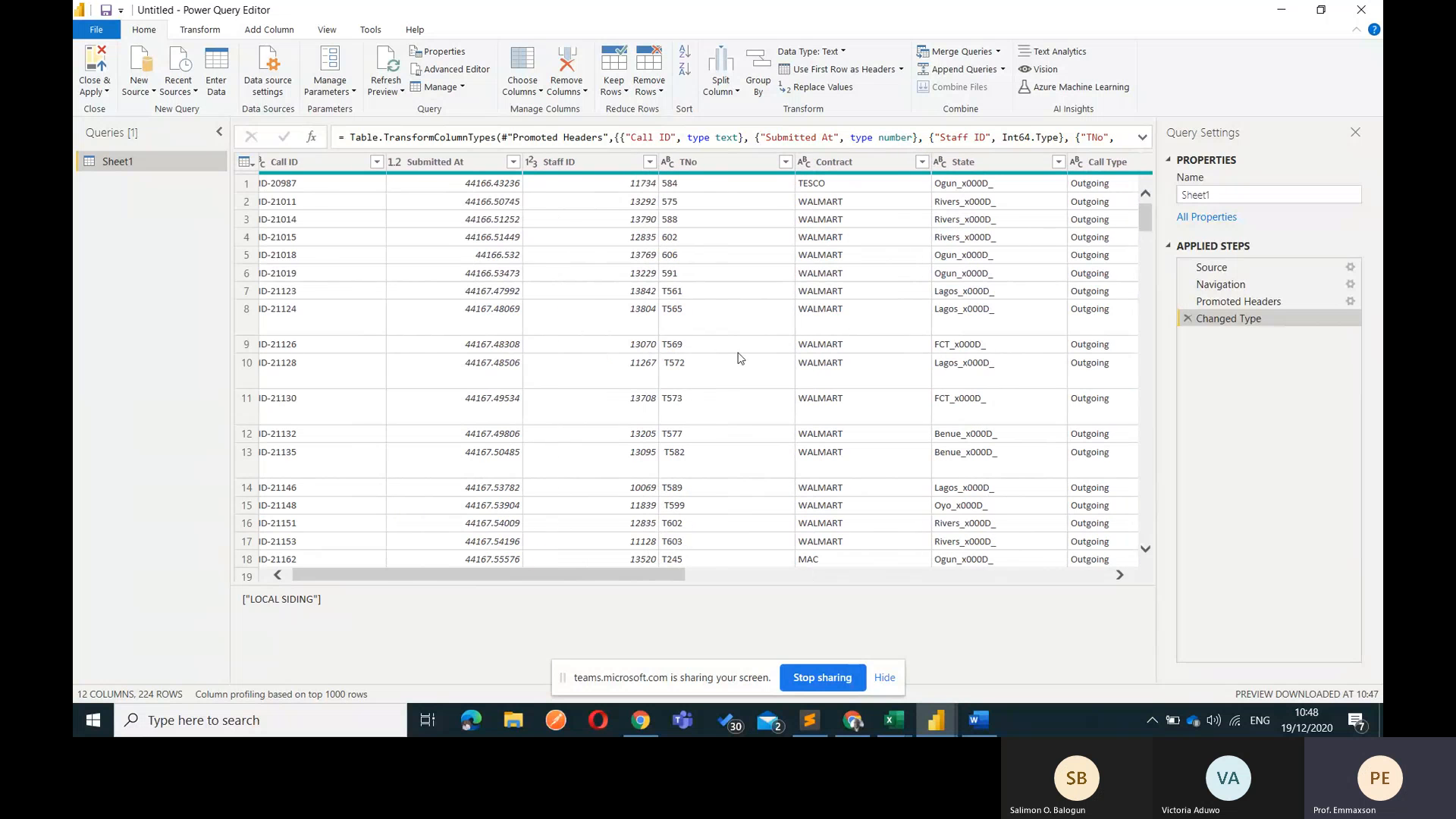
pyautogui.hscroll(8, 740, 357)
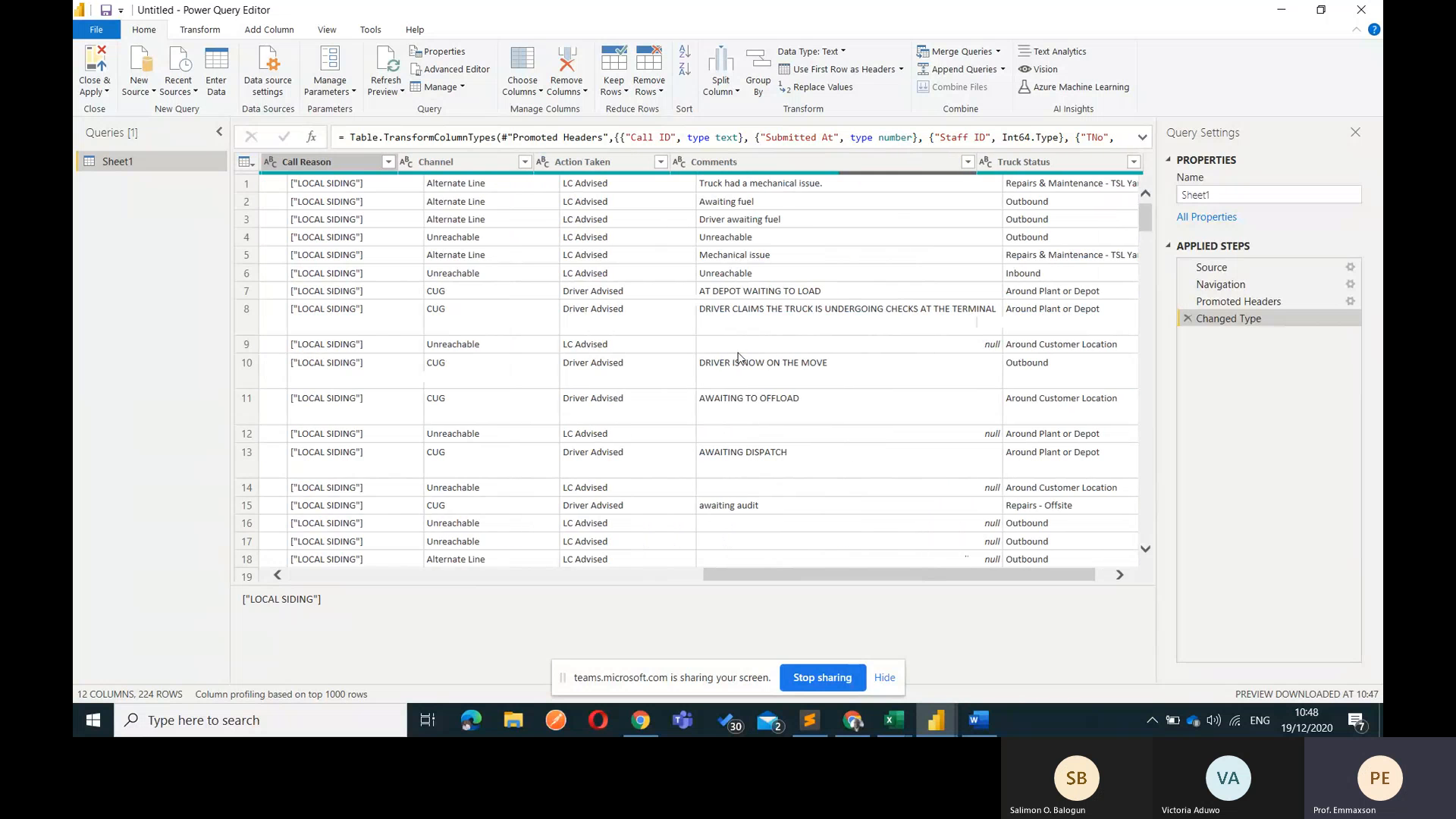
pyautogui.hscroll(-3, 740, 357)
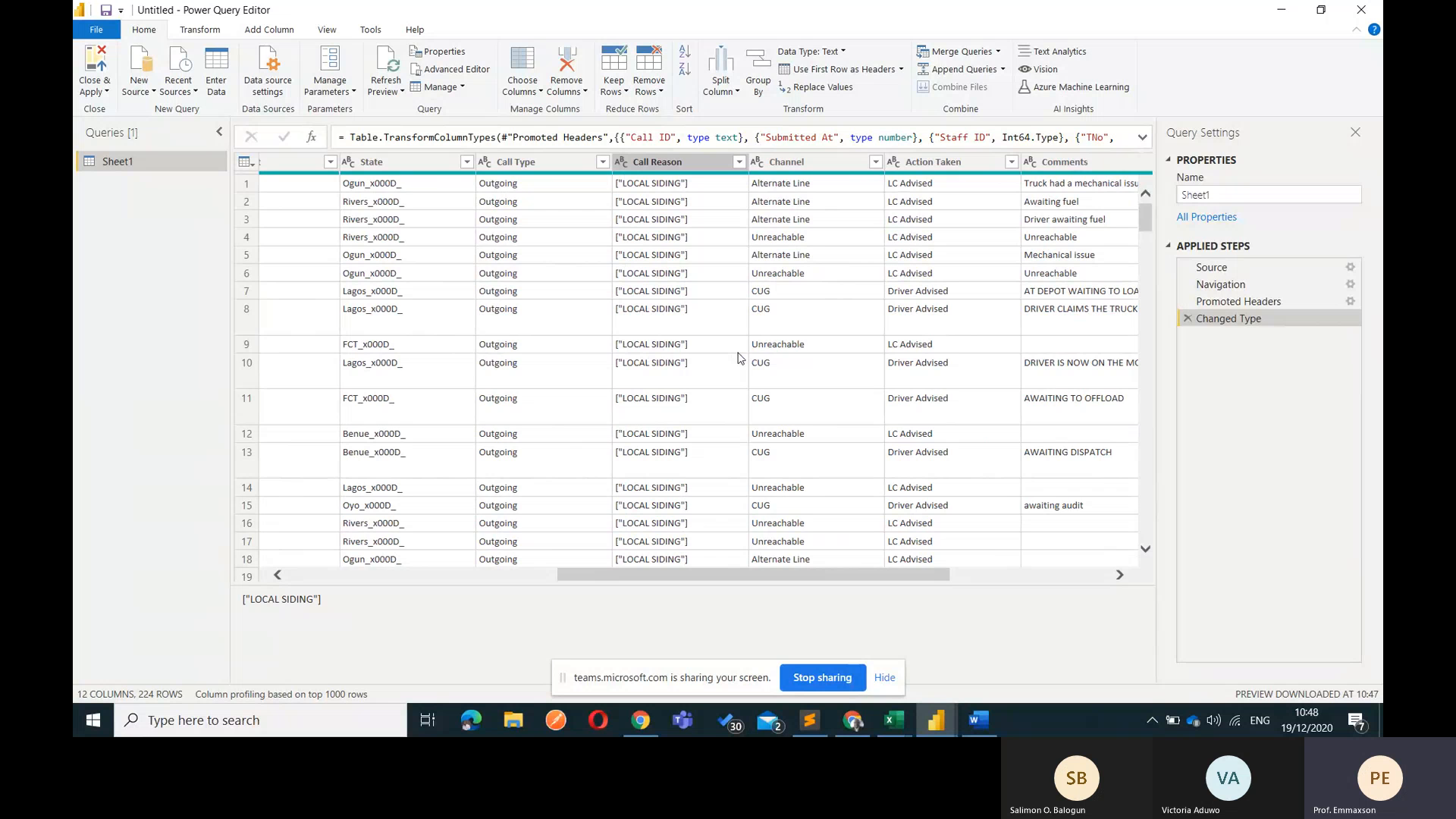
pyautogui.hscroll(-3, 739, 357)
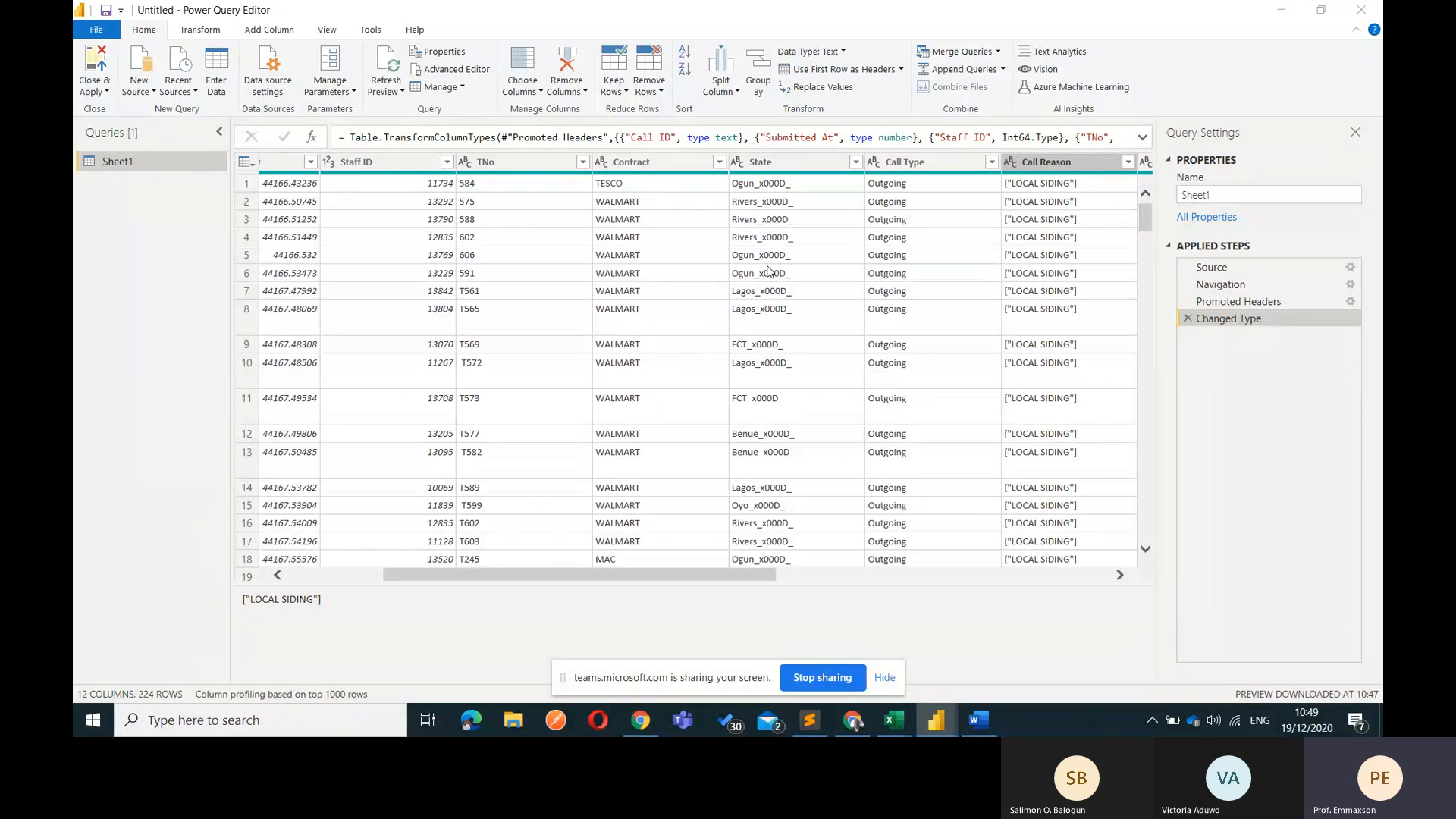
# Inspect the State values in cells F2 and F3 of the Excel report and compare them with the first State value in Power Query
pyautogui.hotkey('alt', 'Tab')
pyautogui.doubleClick(471, 246)
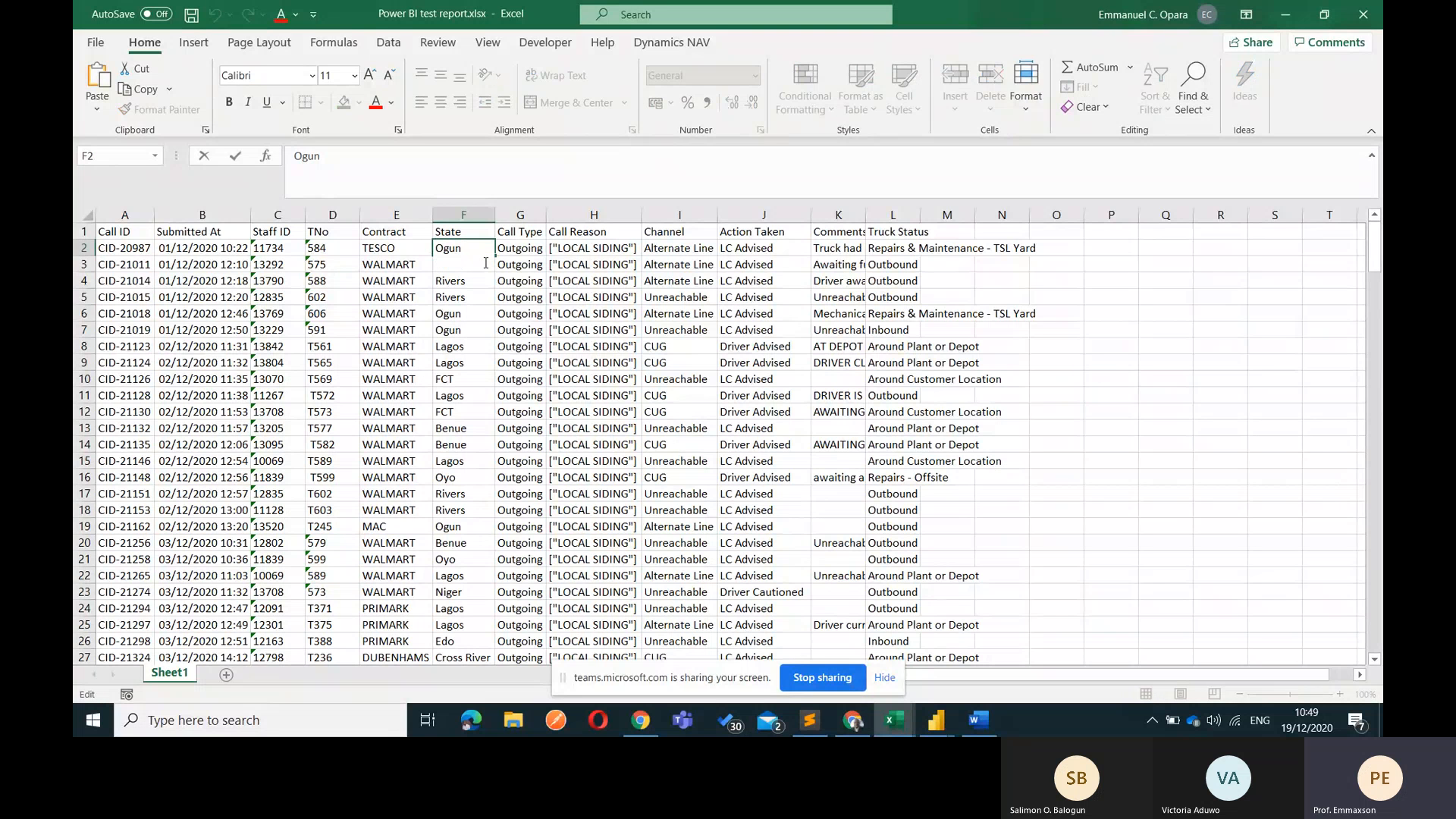
pyautogui.doubleClick(483, 263)
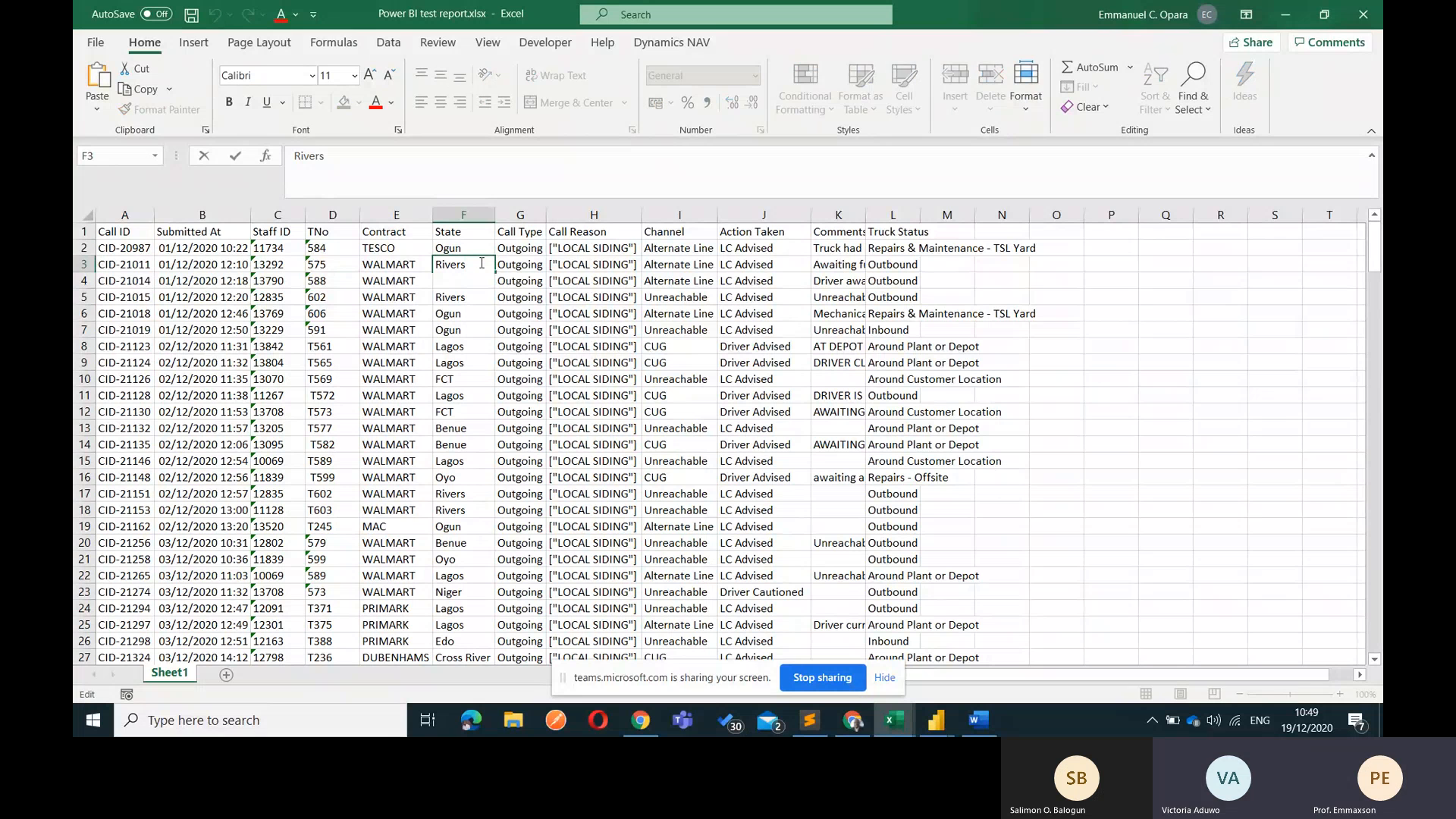
pyautogui.press('Escape')
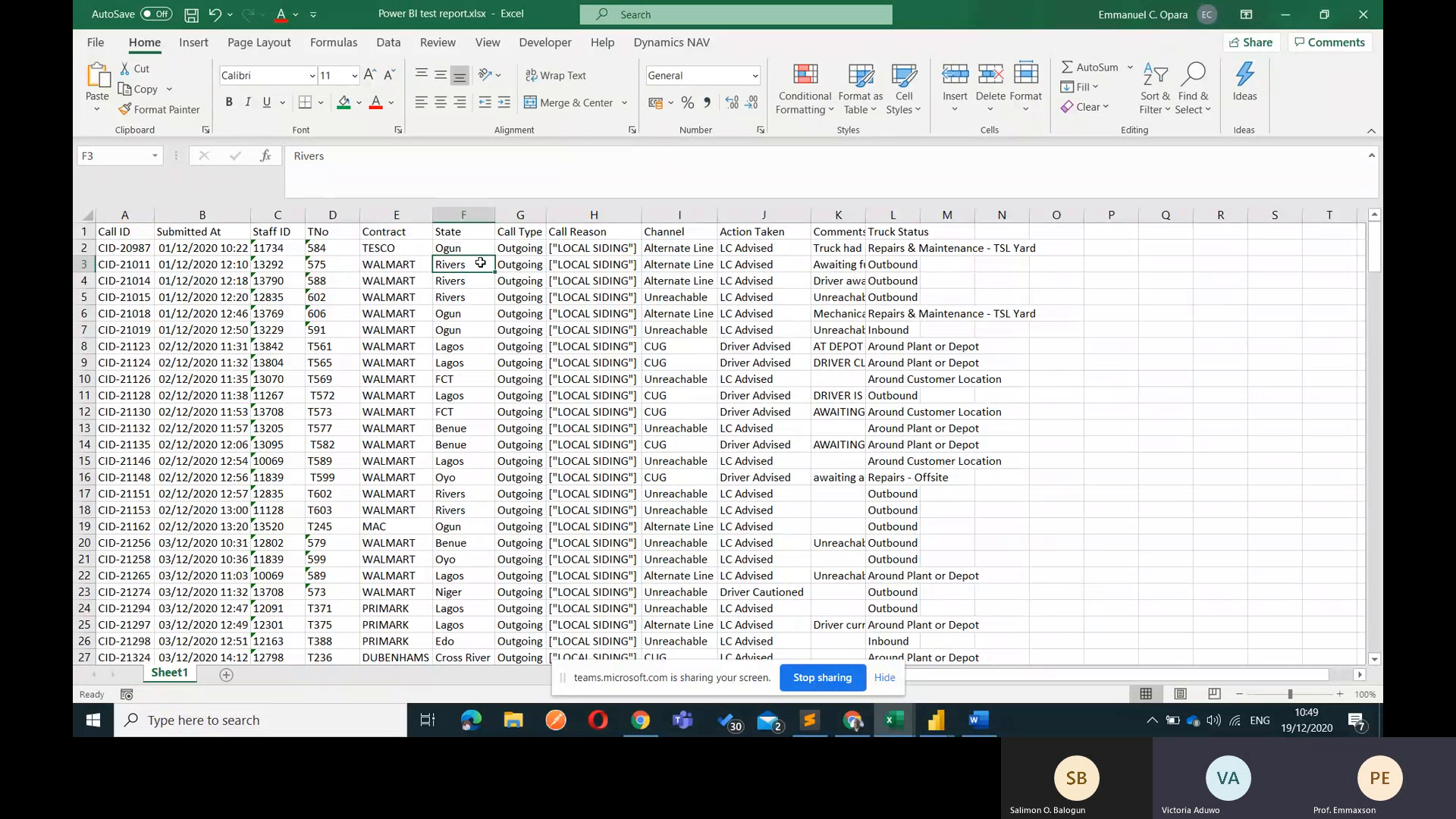
pyautogui.hotkey('alt', 'Tab')
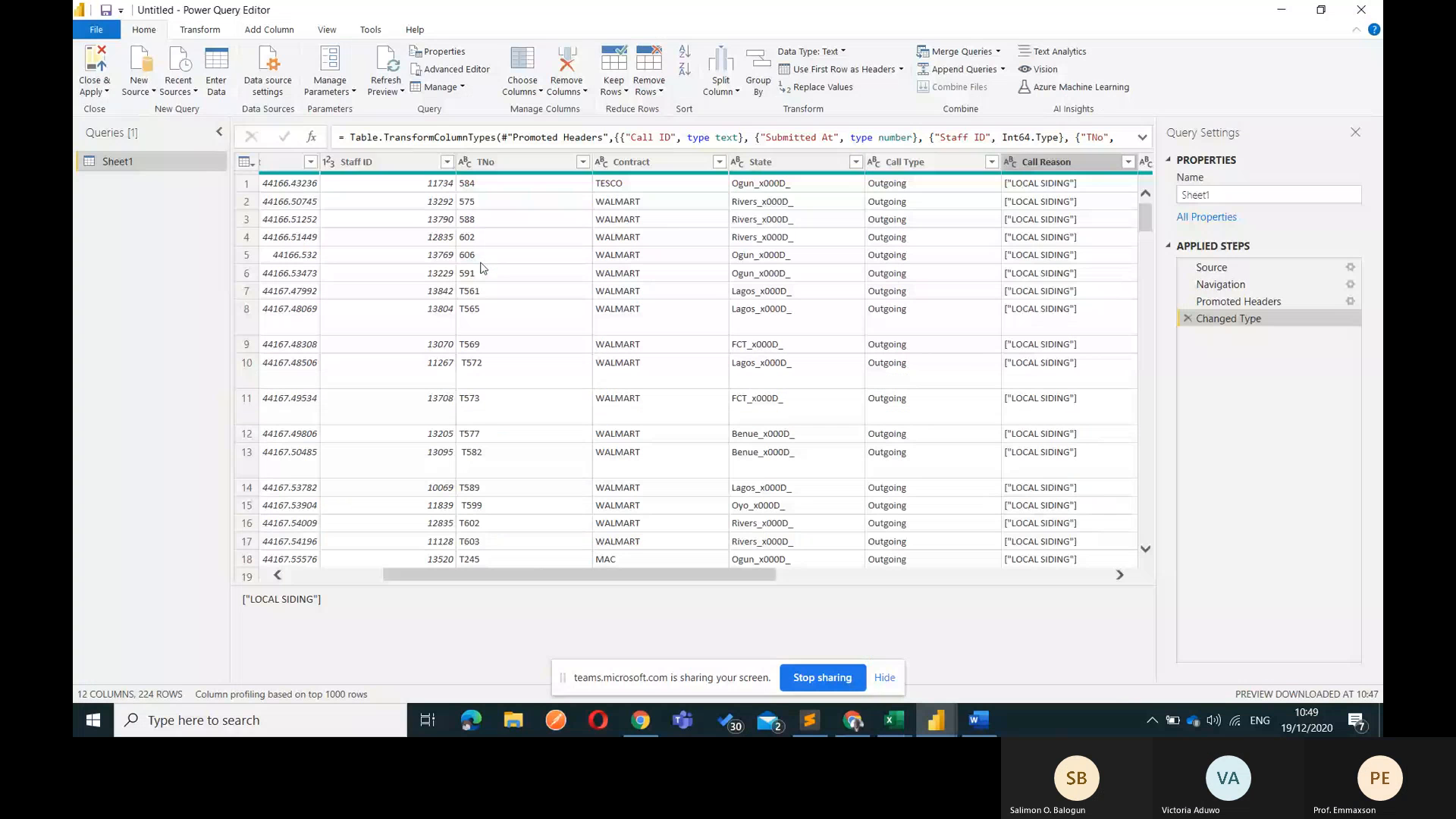
pyautogui.click(762, 188)
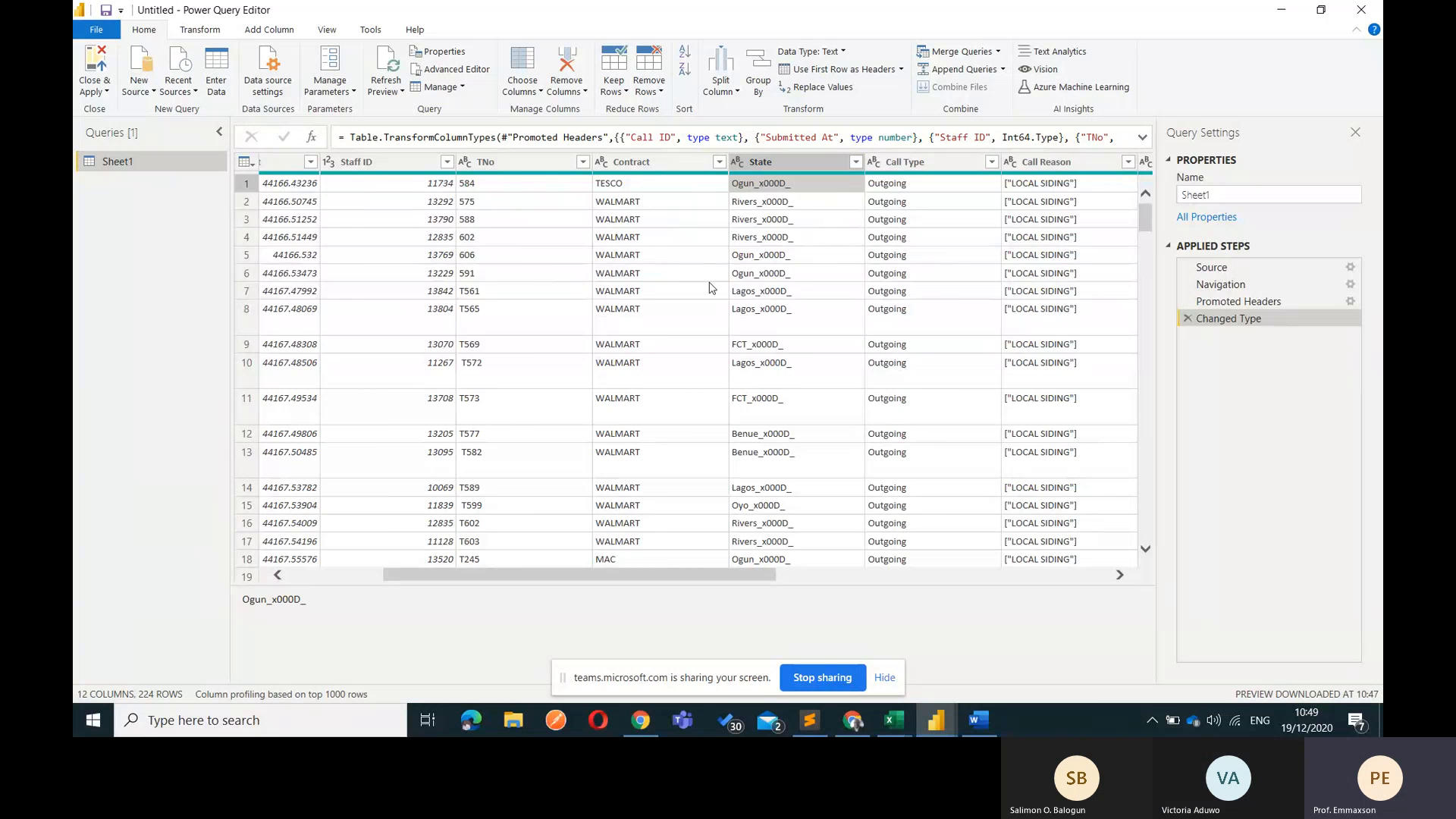
# Examine all Sheet1 columns from Call ID and Submitted At to Truck Status for formatting problems and empty comments
pyautogui.hscroll(-3, 710, 288)
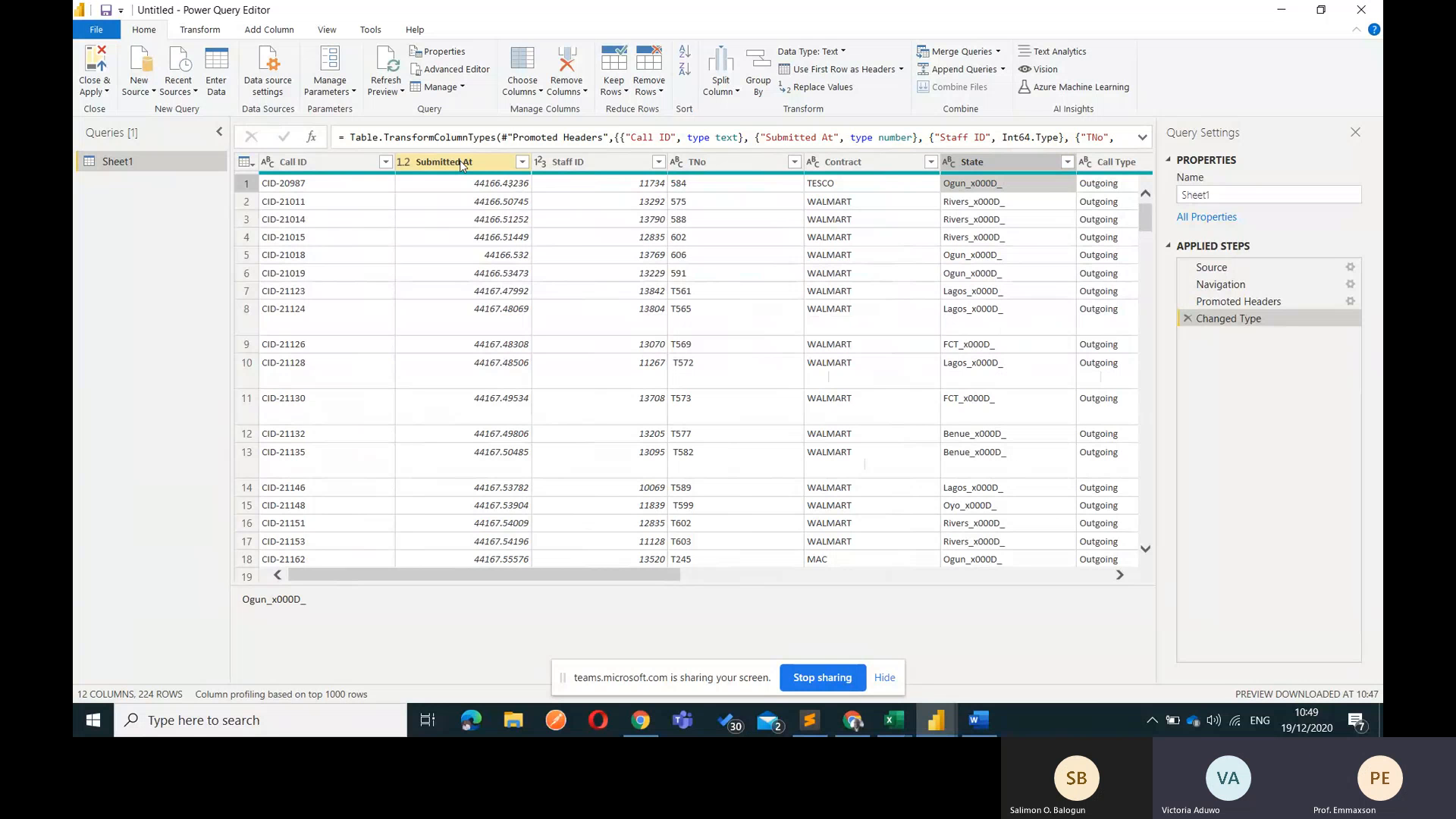
pyautogui.hscroll(1, 701, 384)
pyautogui.hscroll(10, 702, 385)
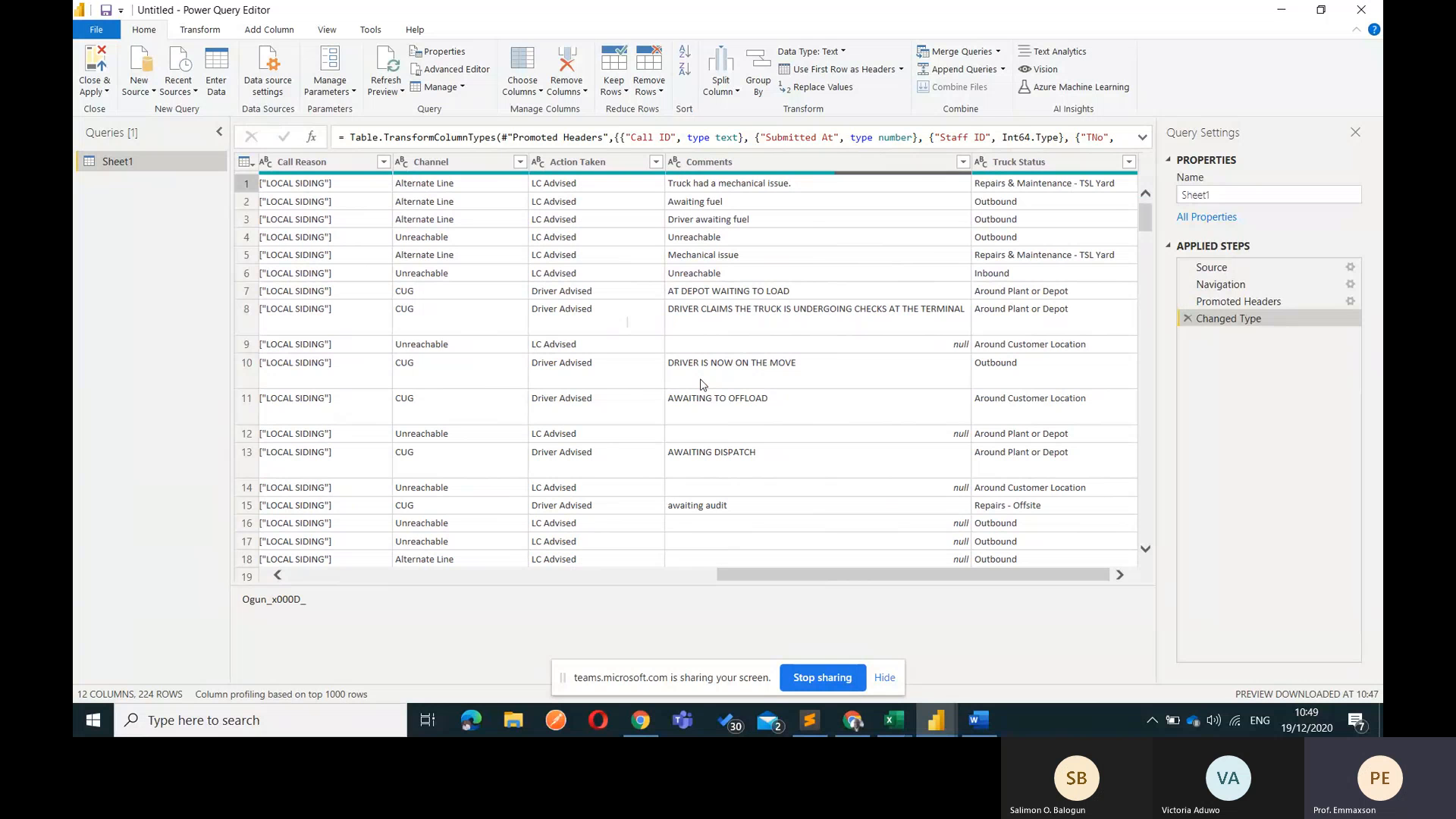
pyautogui.hscroll(-11, 702, 385)
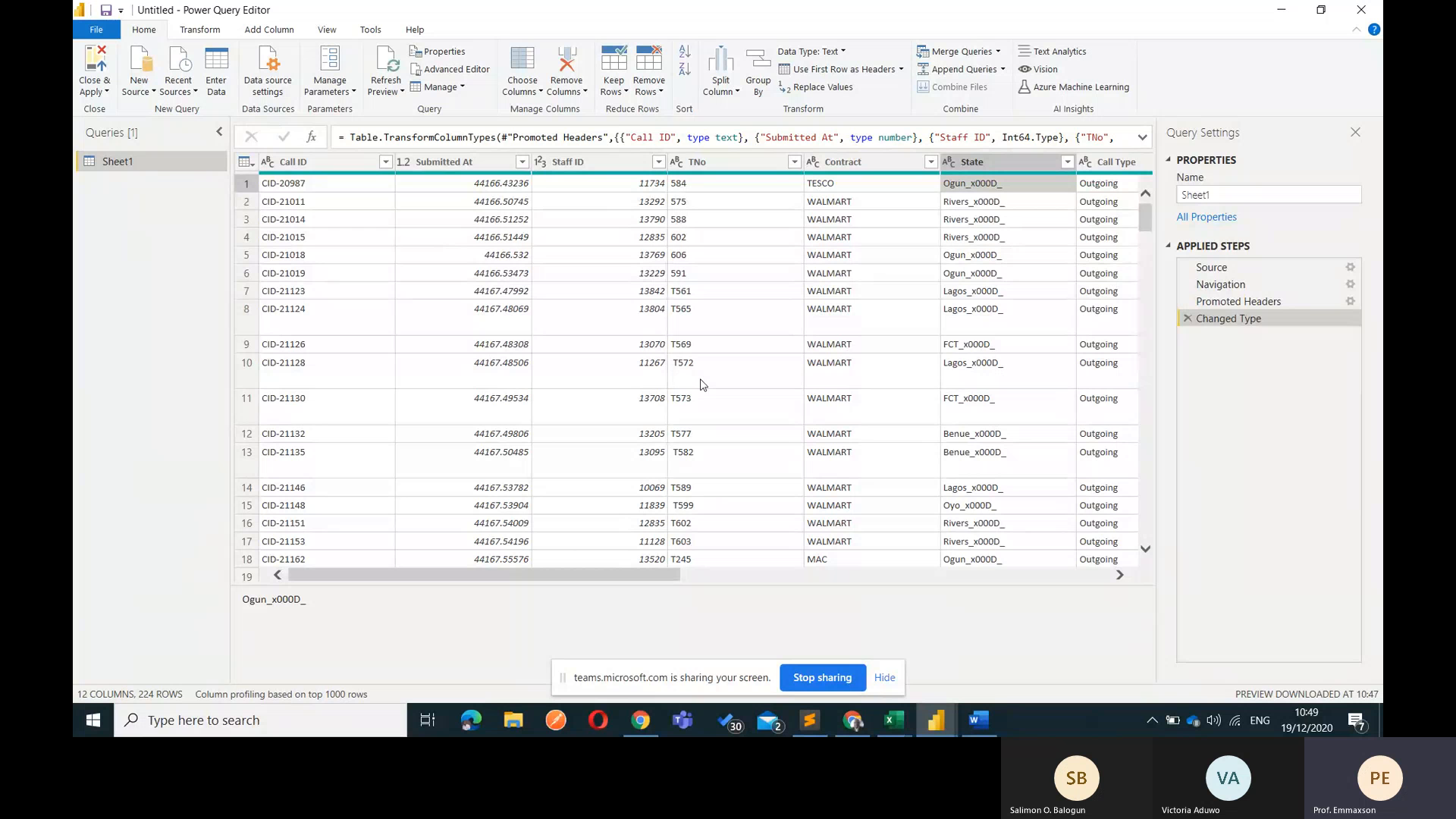
pyautogui.hscroll(5, 702, 384)
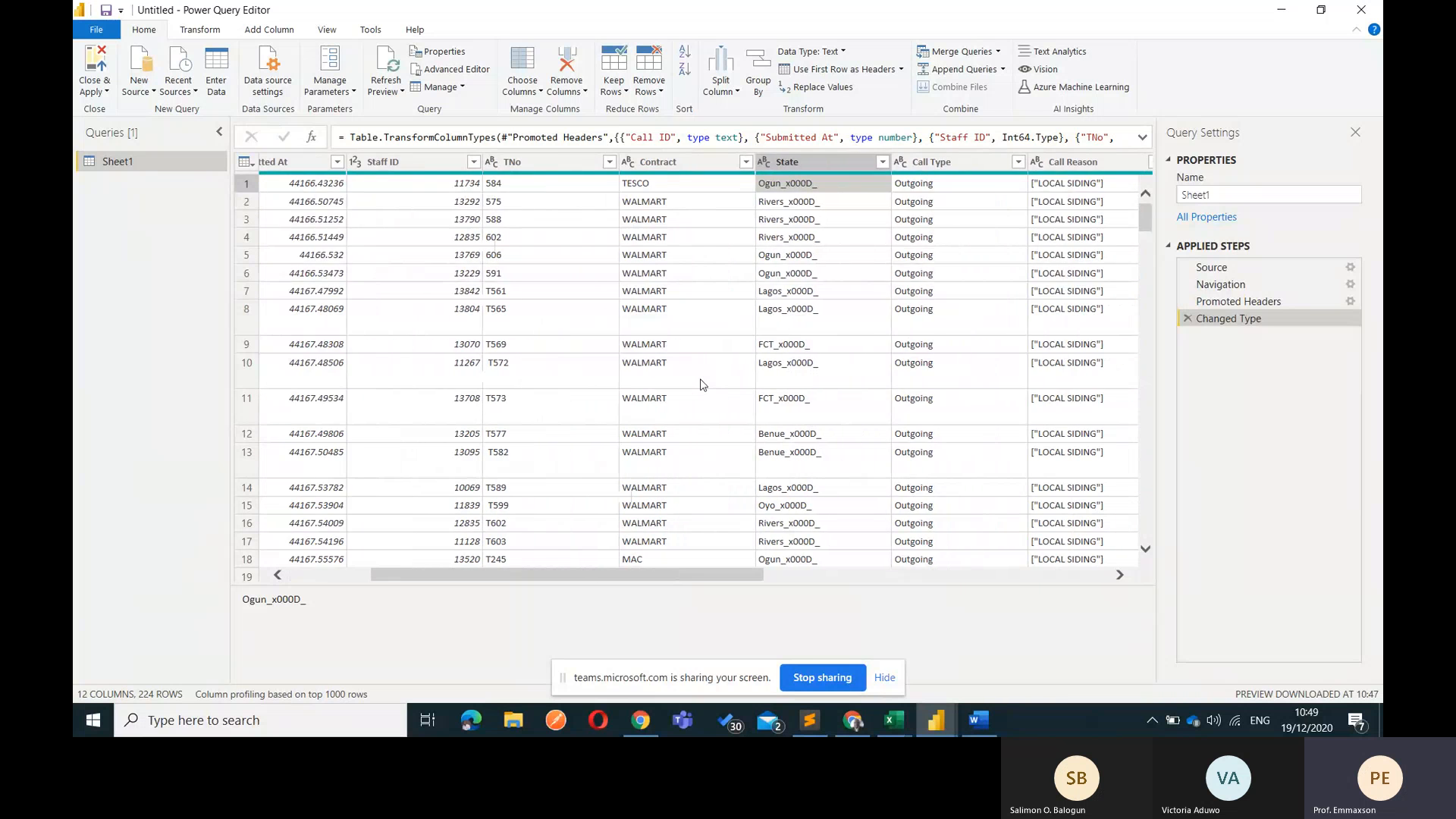
pyautogui.hscroll(2, 702, 385)
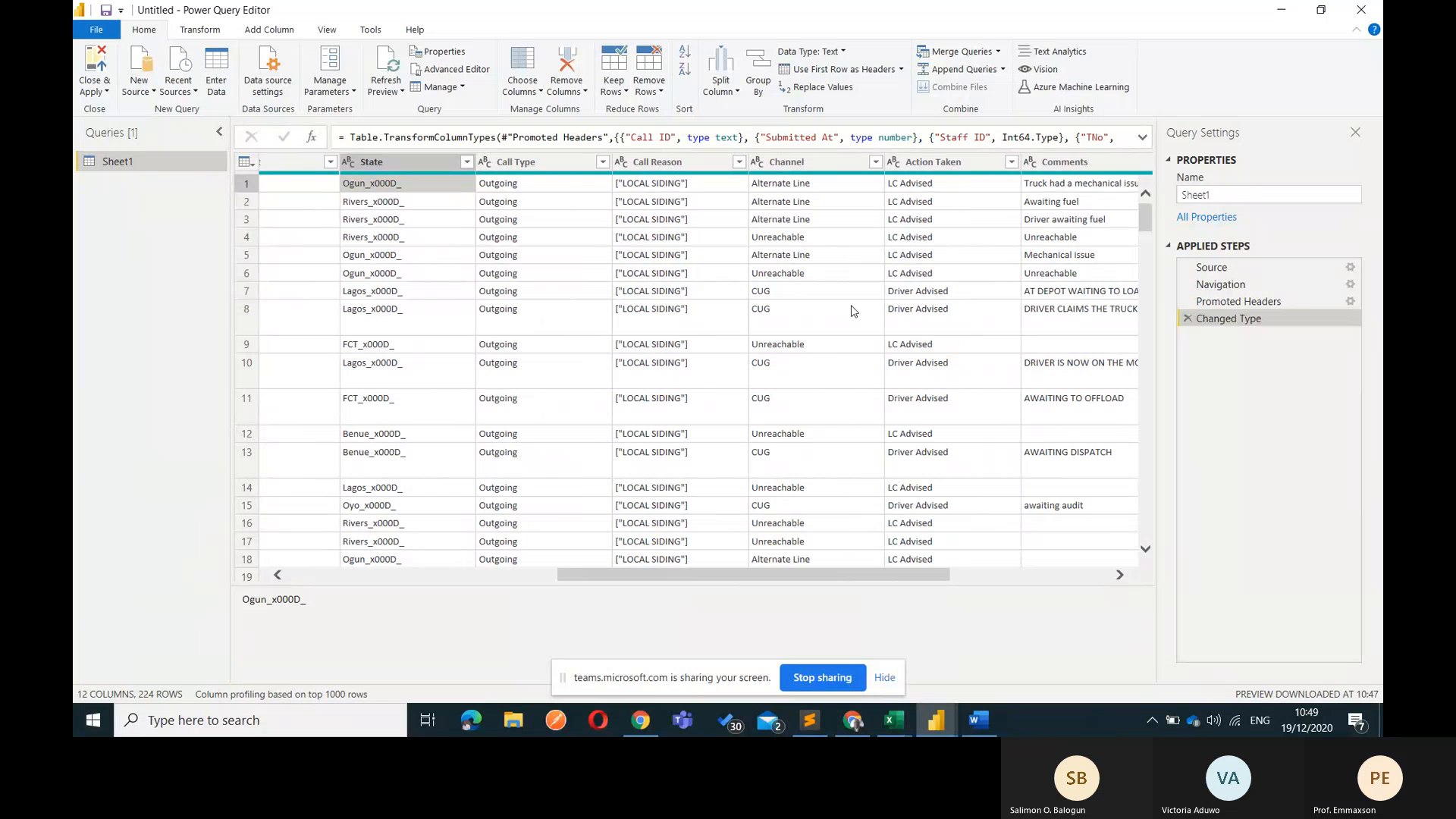
pyautogui.hscroll(3, 853, 311)
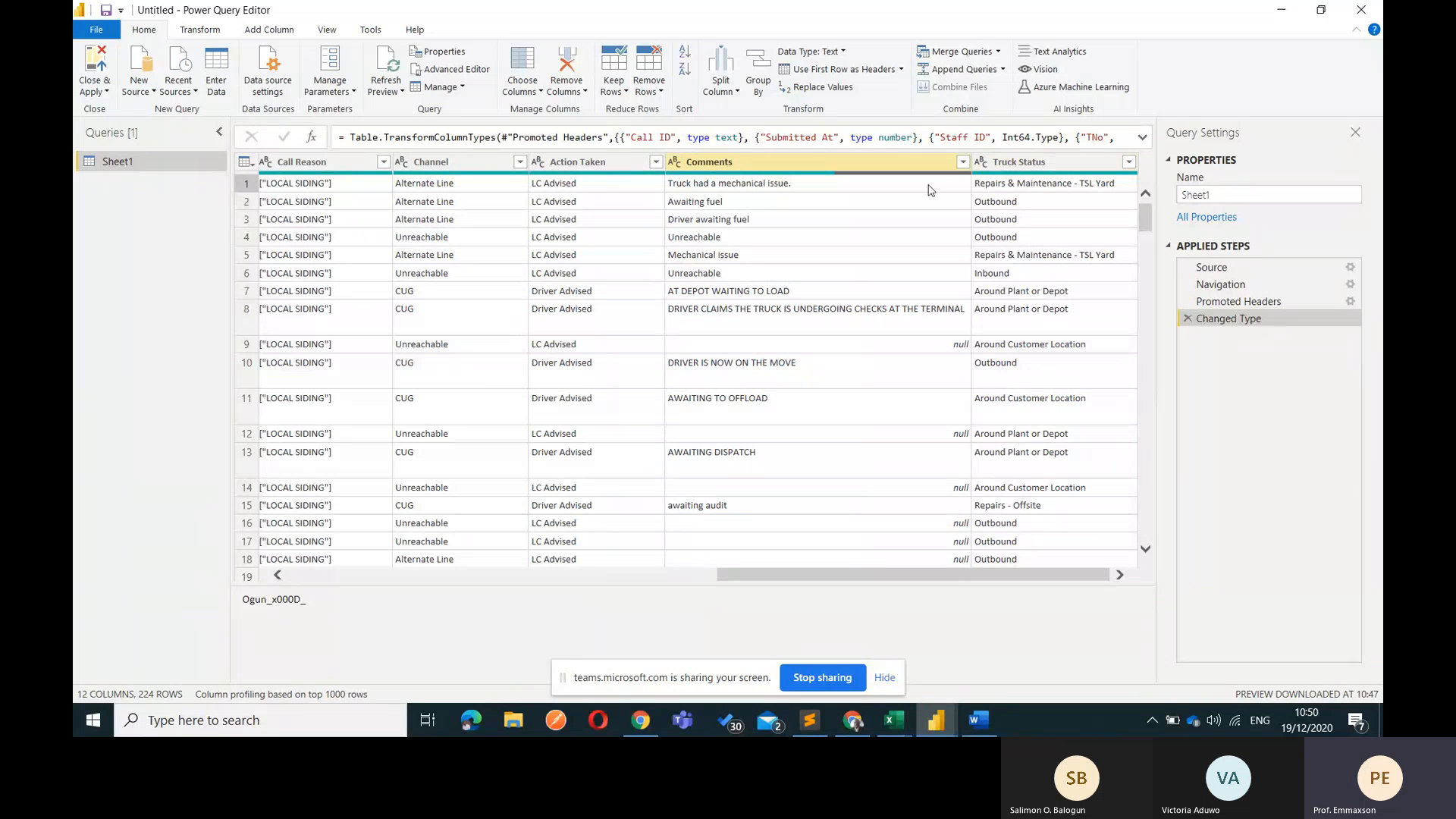
pyautogui.hscroll(-8, 766, 296)
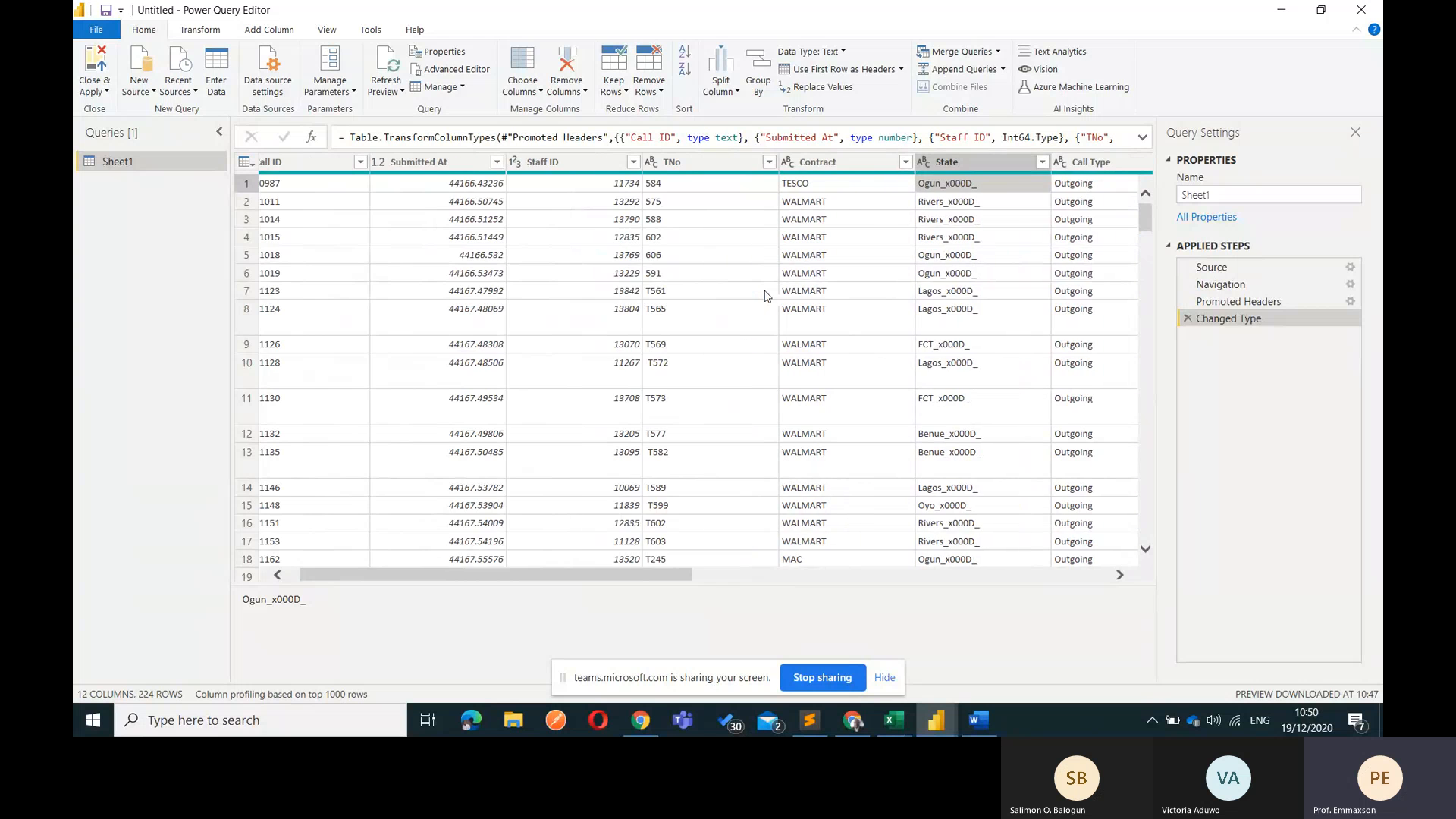
pyautogui.hscroll(-1, 766, 296)
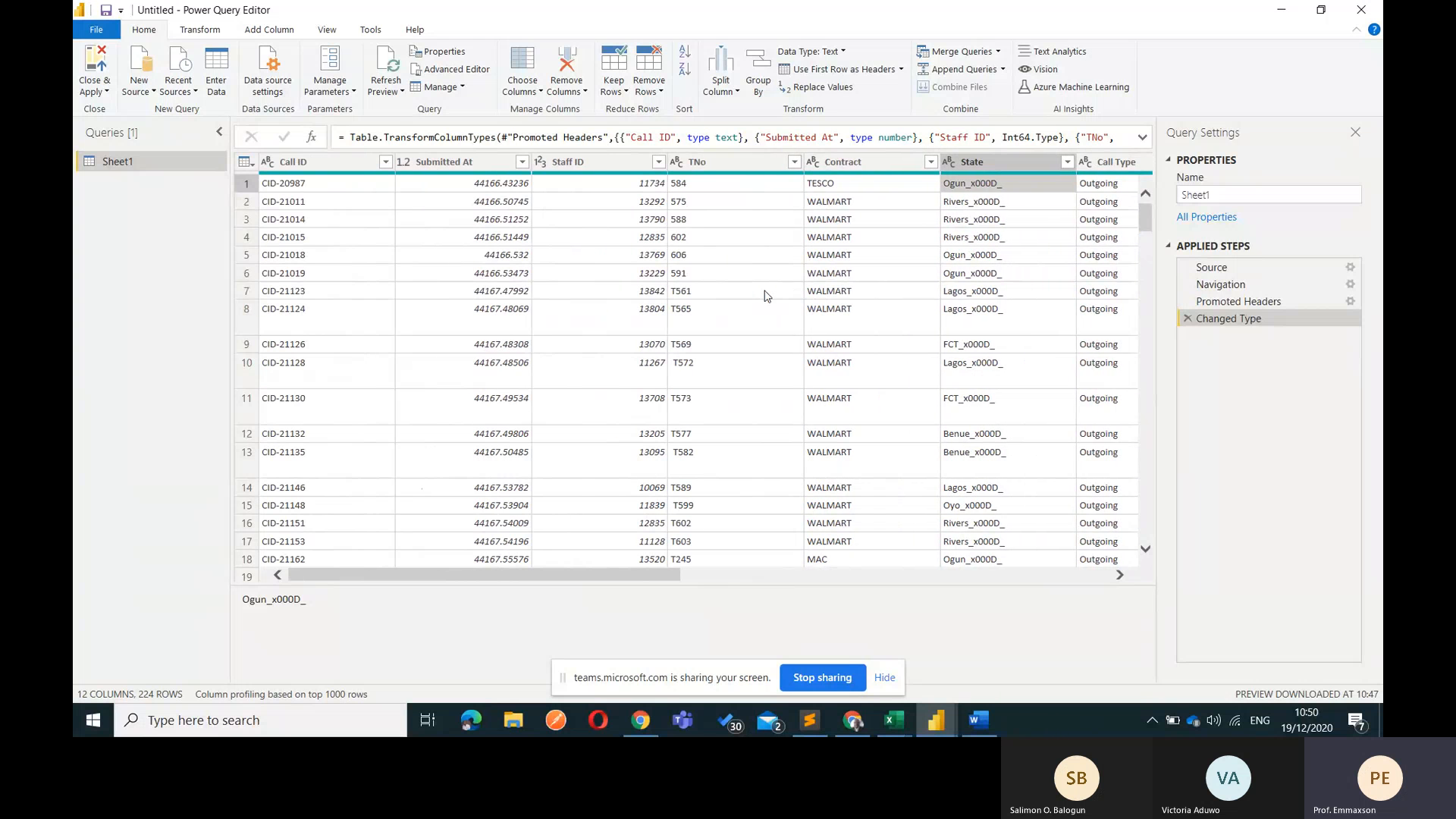
# Remove the Comments column from the Sheet1 query
pyautogui.hscroll(9, 766, 296)
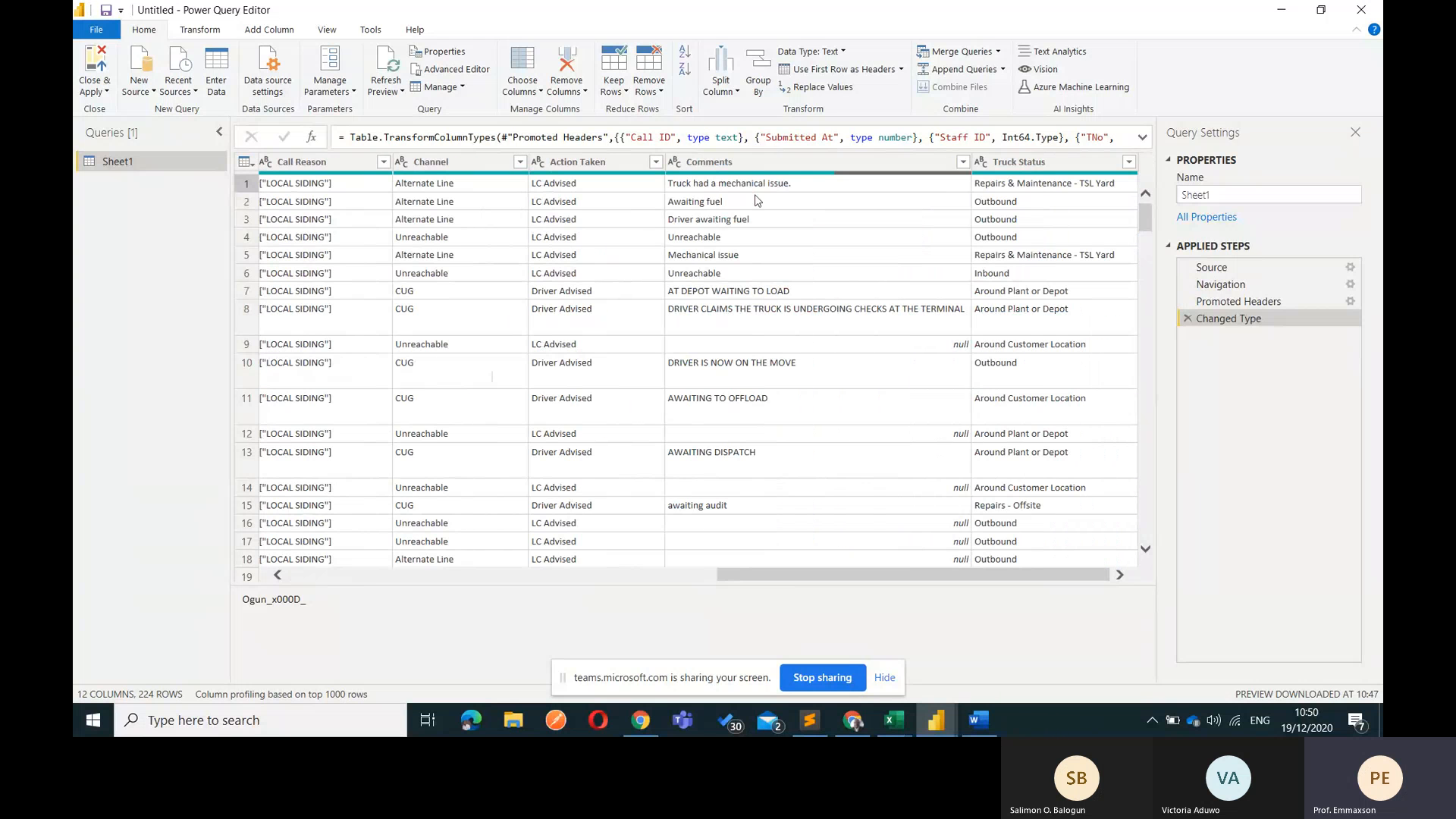
pyautogui.rightClick(730, 162)
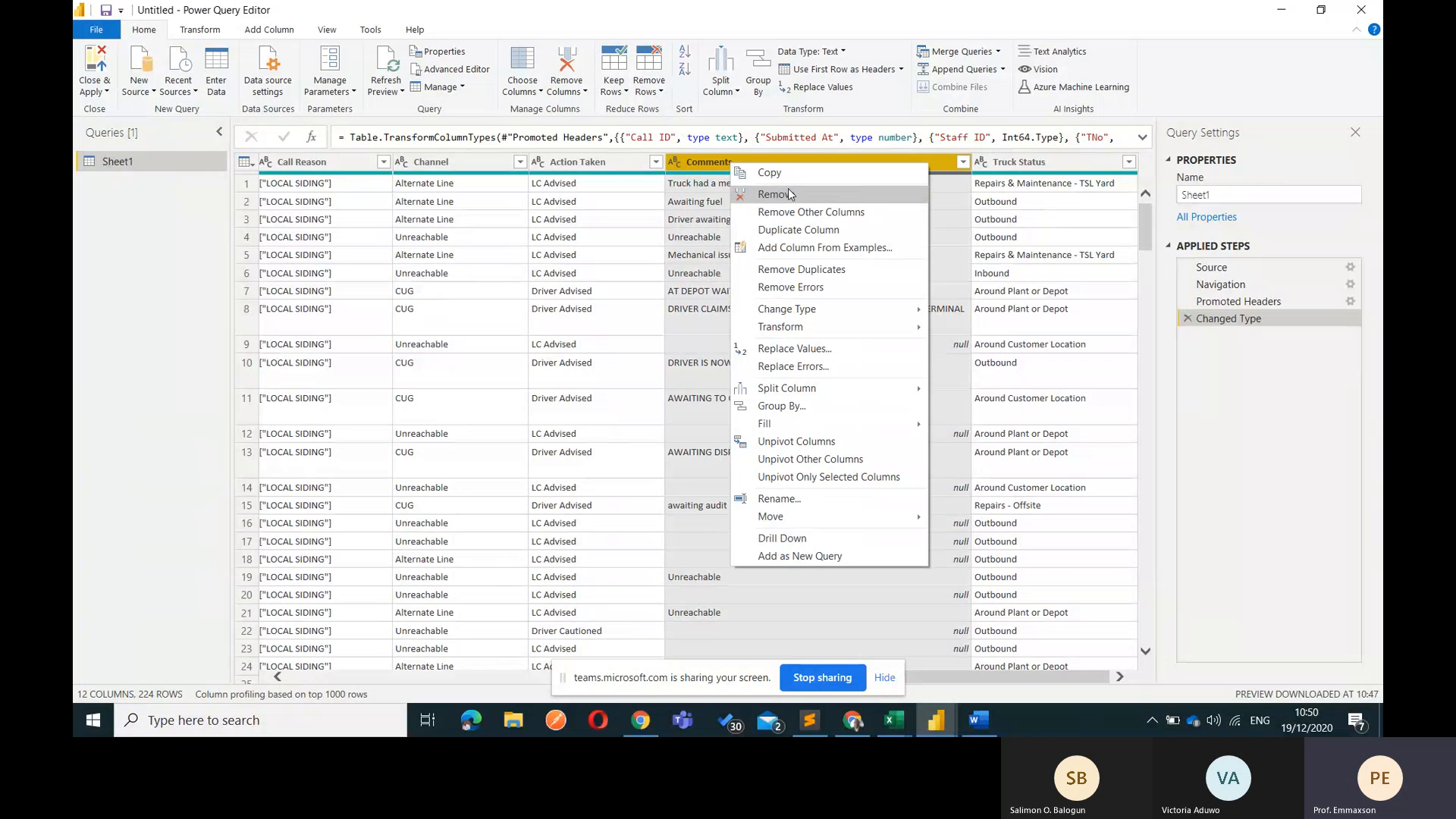
pyautogui.click(789, 194)
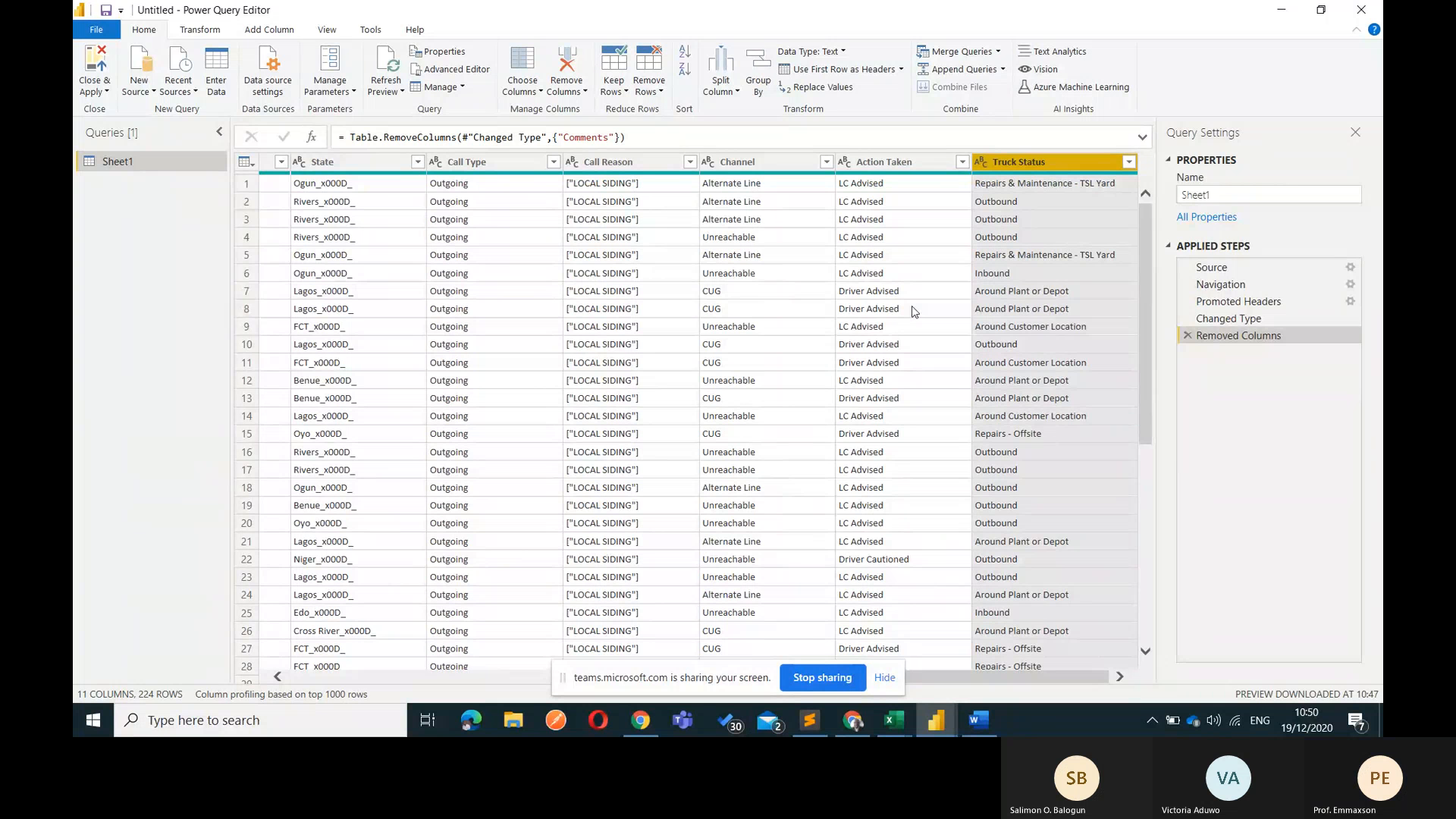
# Switch to the Power BI test report workbook in Excel and adjust the widths of the Comments and Truck Status columns
pyautogui.click(894, 720)
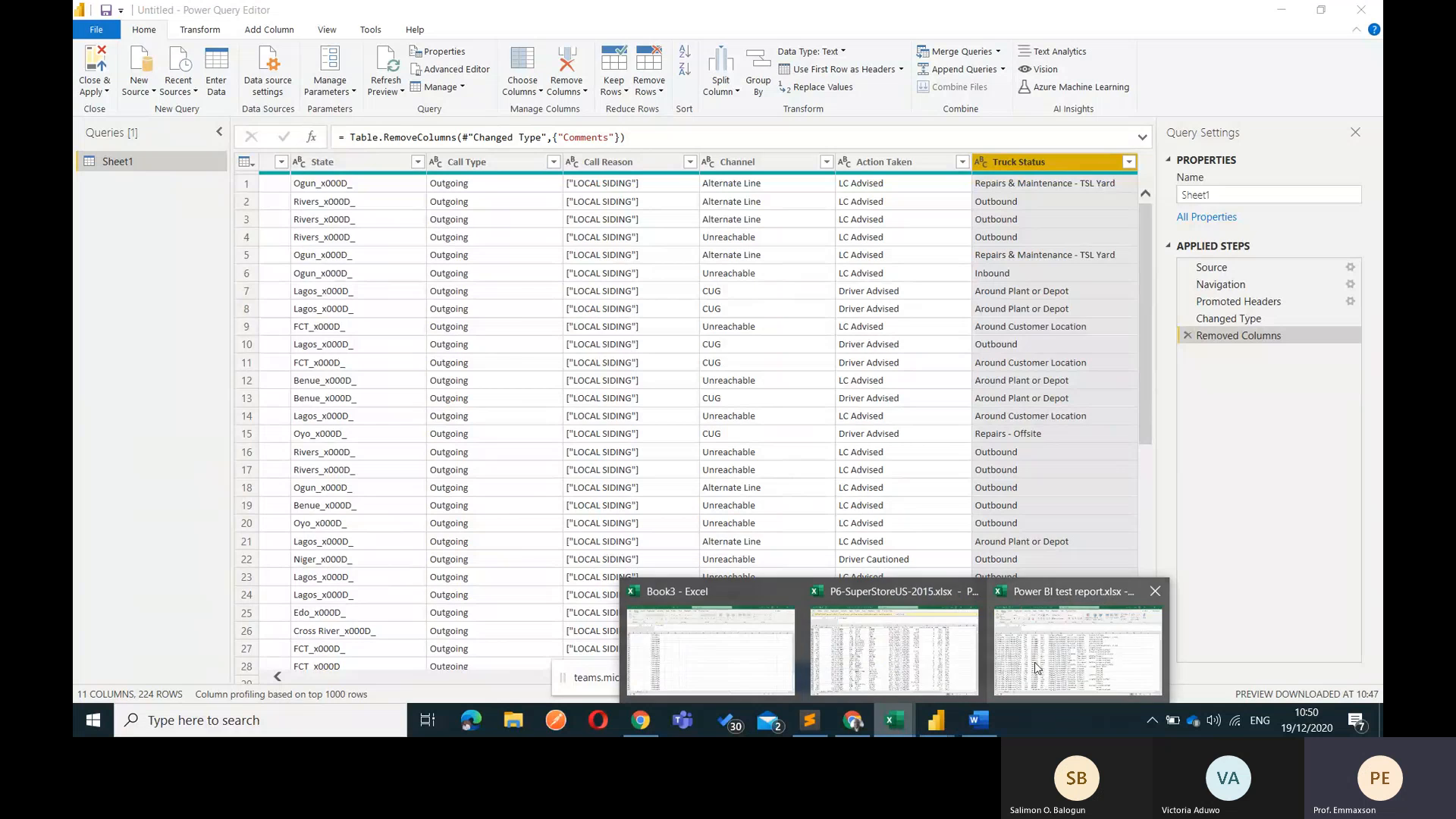
pyautogui.click(1039, 668)
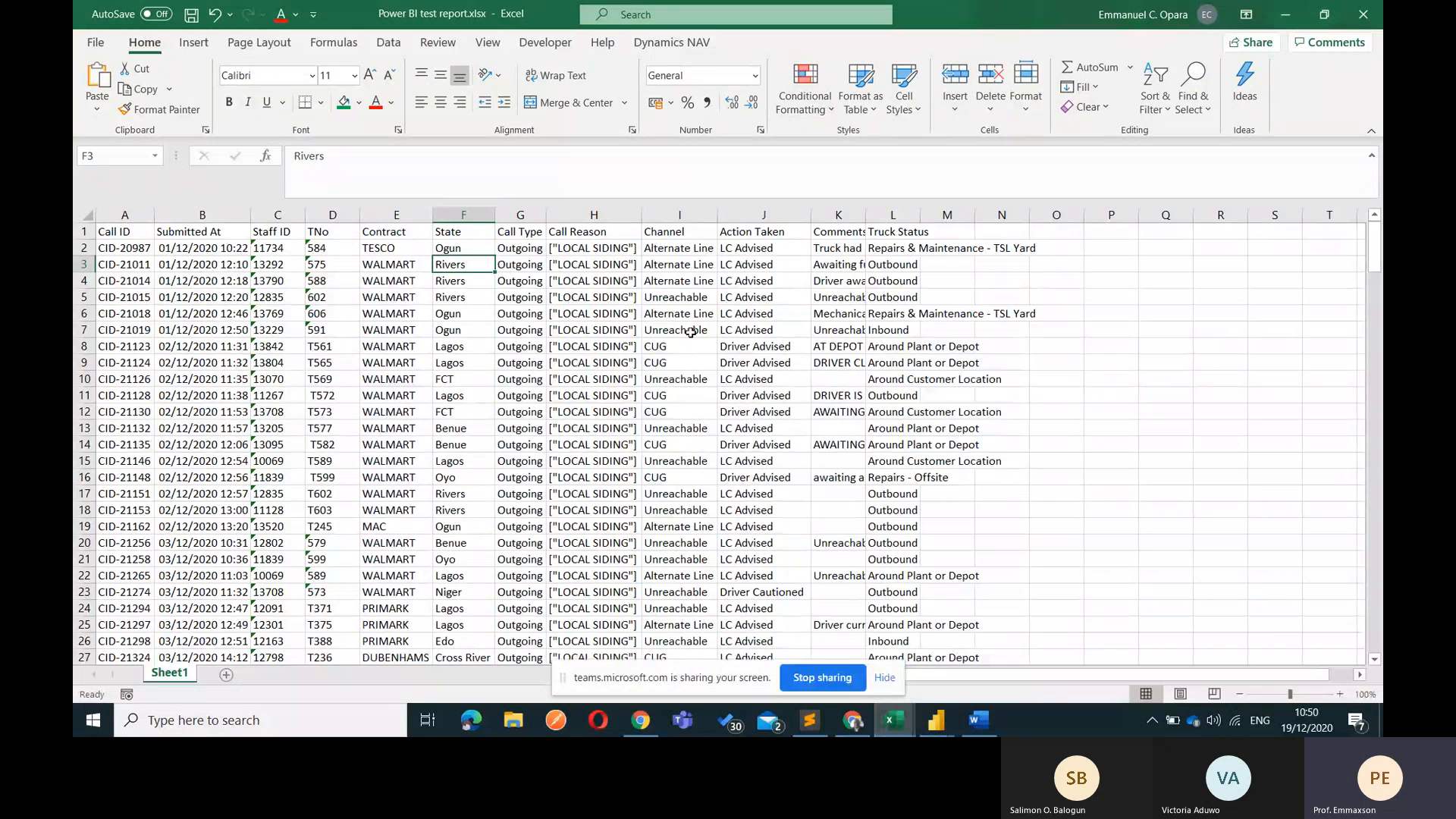
pyautogui.scroll(-3, 691, 333)
pyautogui.scroll(3, 691, 332)
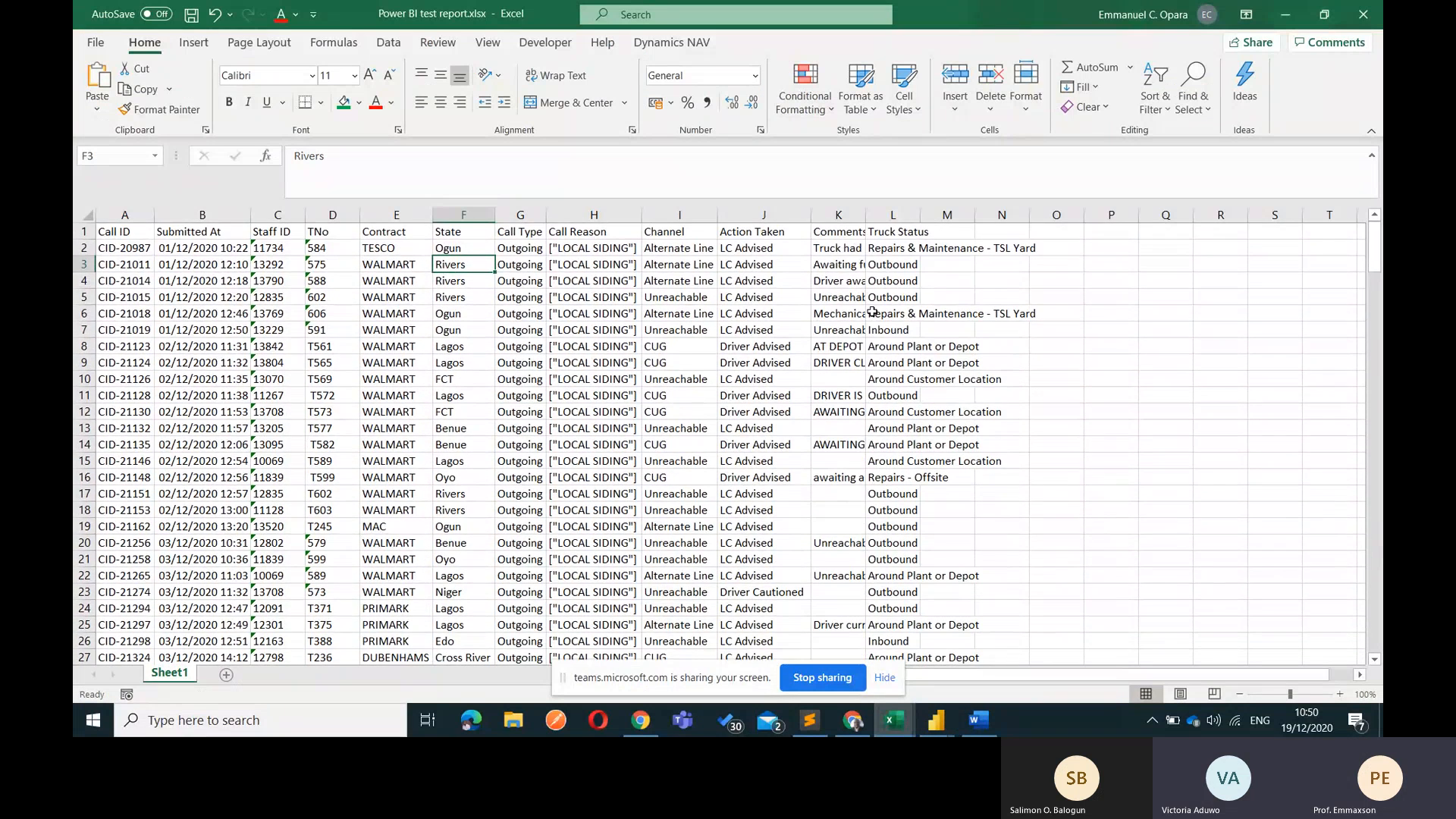
pyautogui.doubleClick(866, 216)
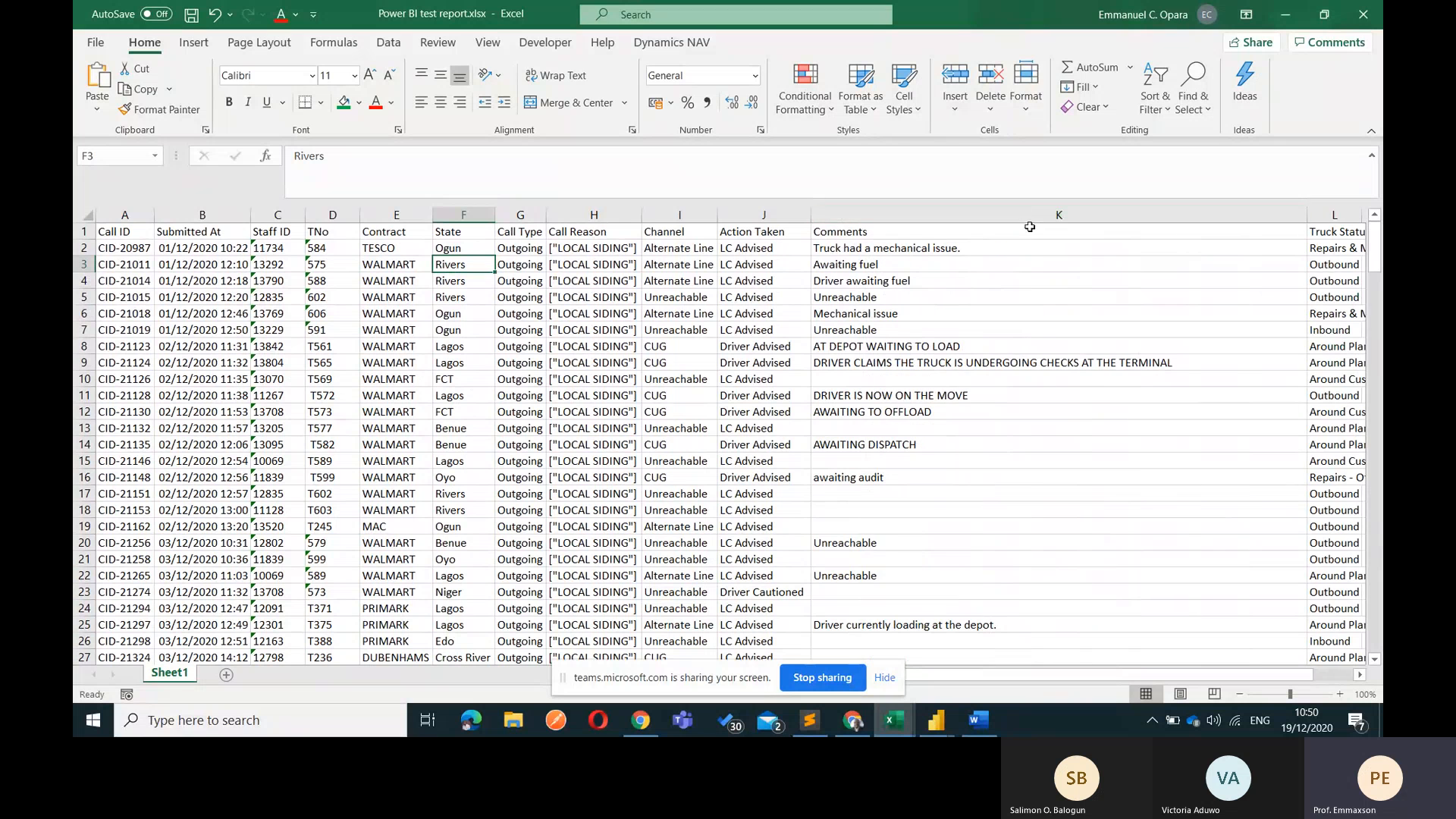
pyautogui.moveTo(1307, 218); pyautogui.dragTo(967, 220)
pyautogui.doubleClick(1021, 212)
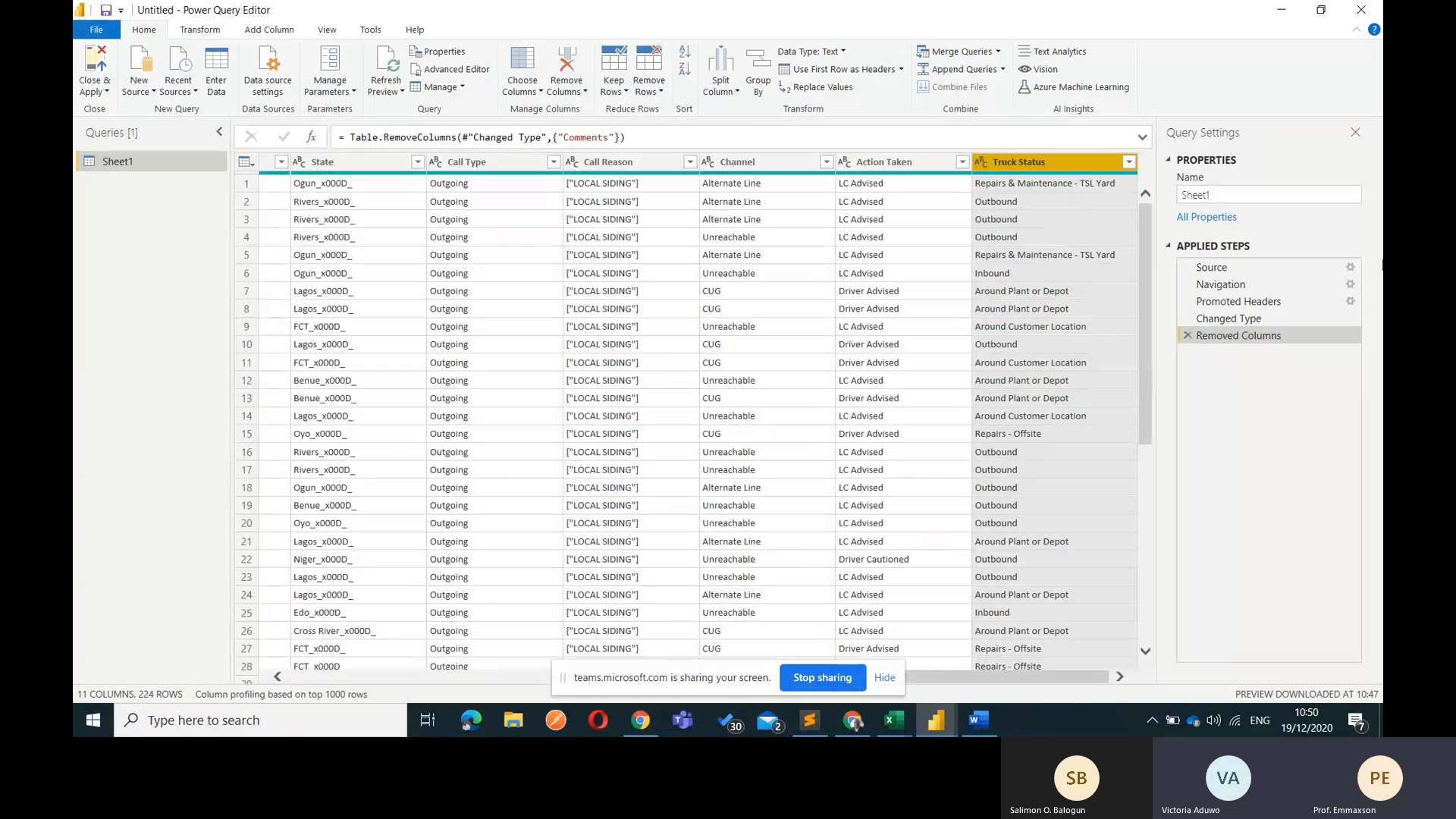
# Return to Power Query and transform the Action Taken column's text to UPPERCASE
pyautogui.hotkey('alt', 'Tab')
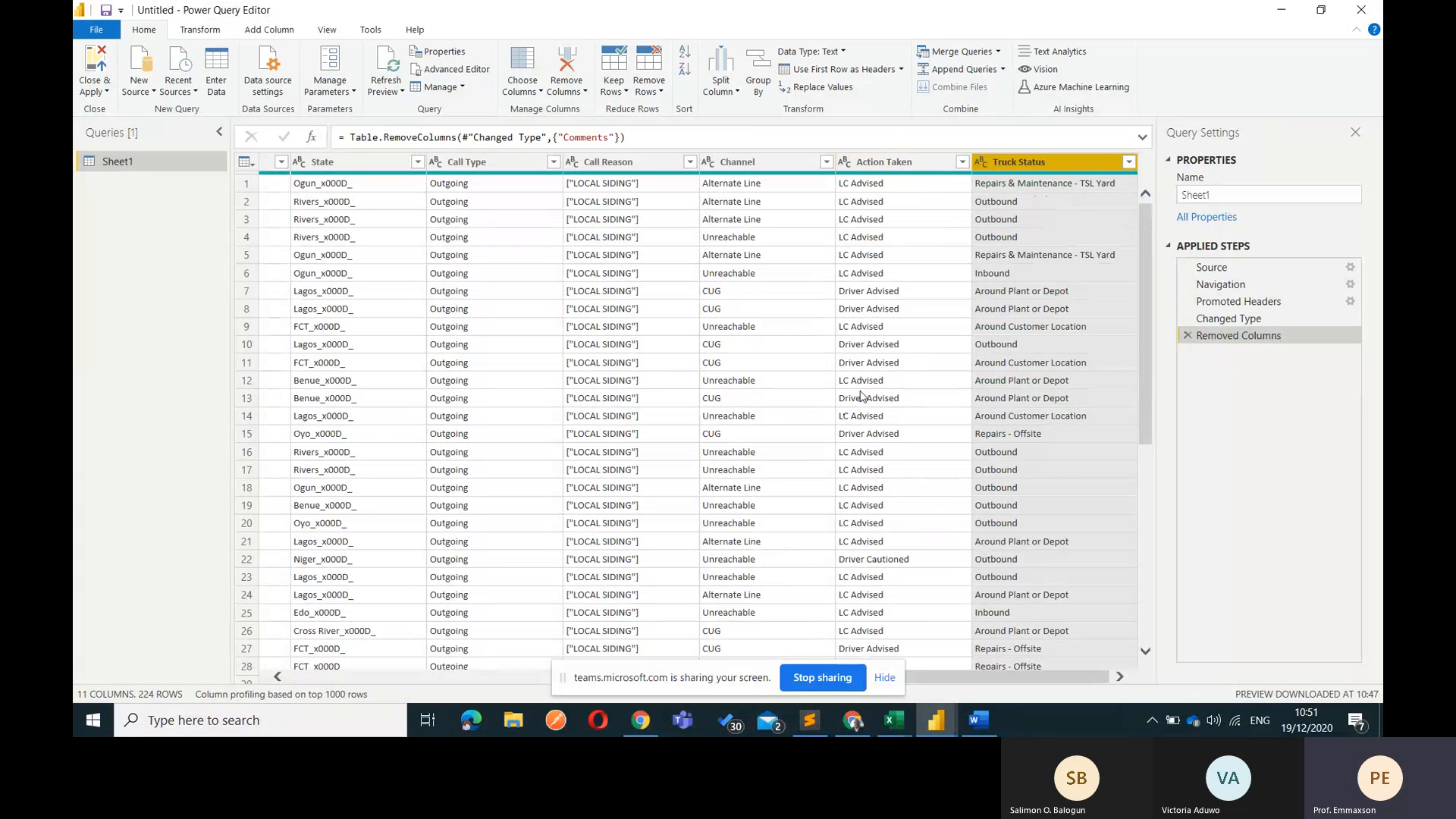
pyautogui.scroll(-6, 861, 395)
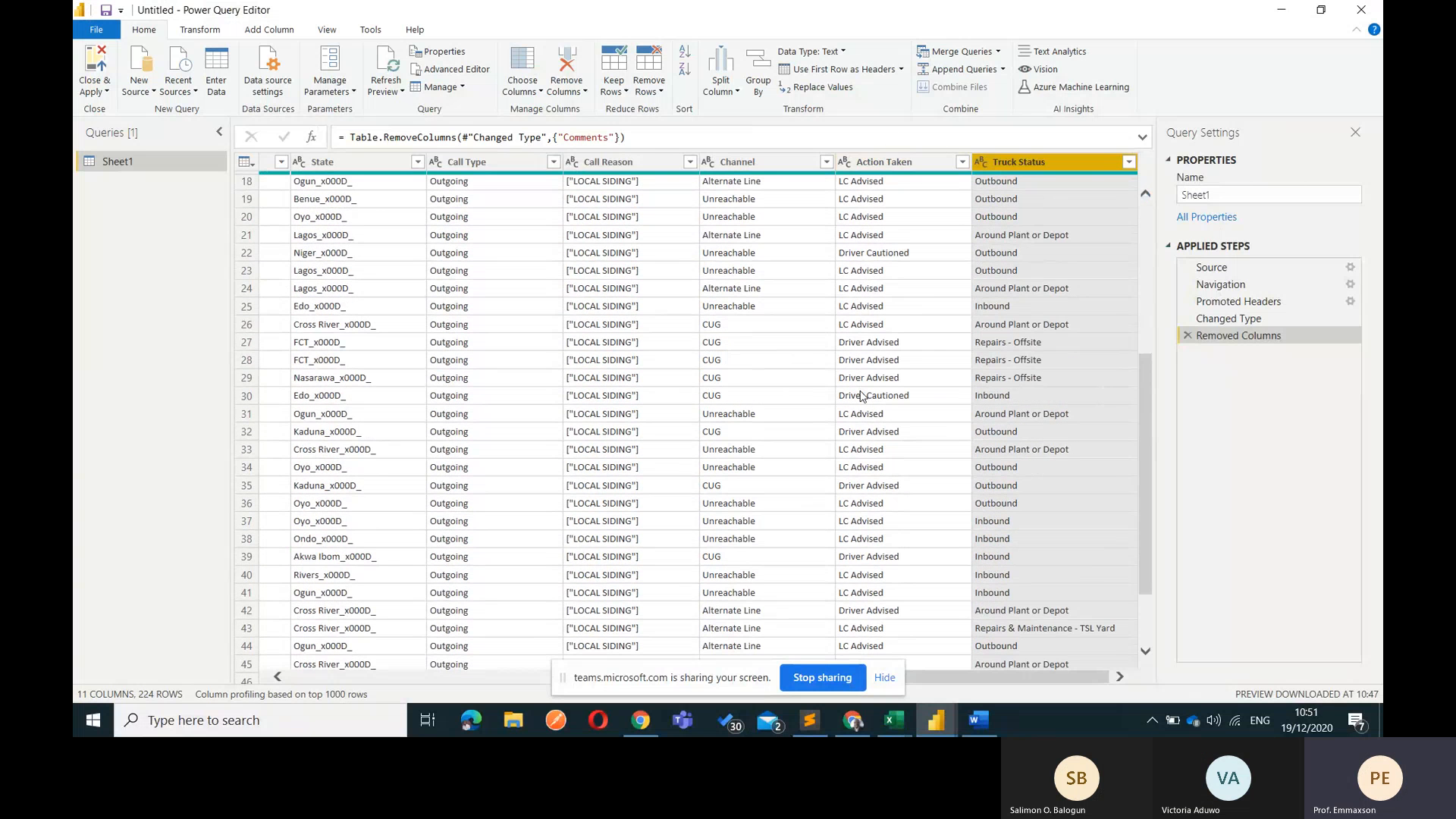
pyautogui.scroll(6, 861, 395)
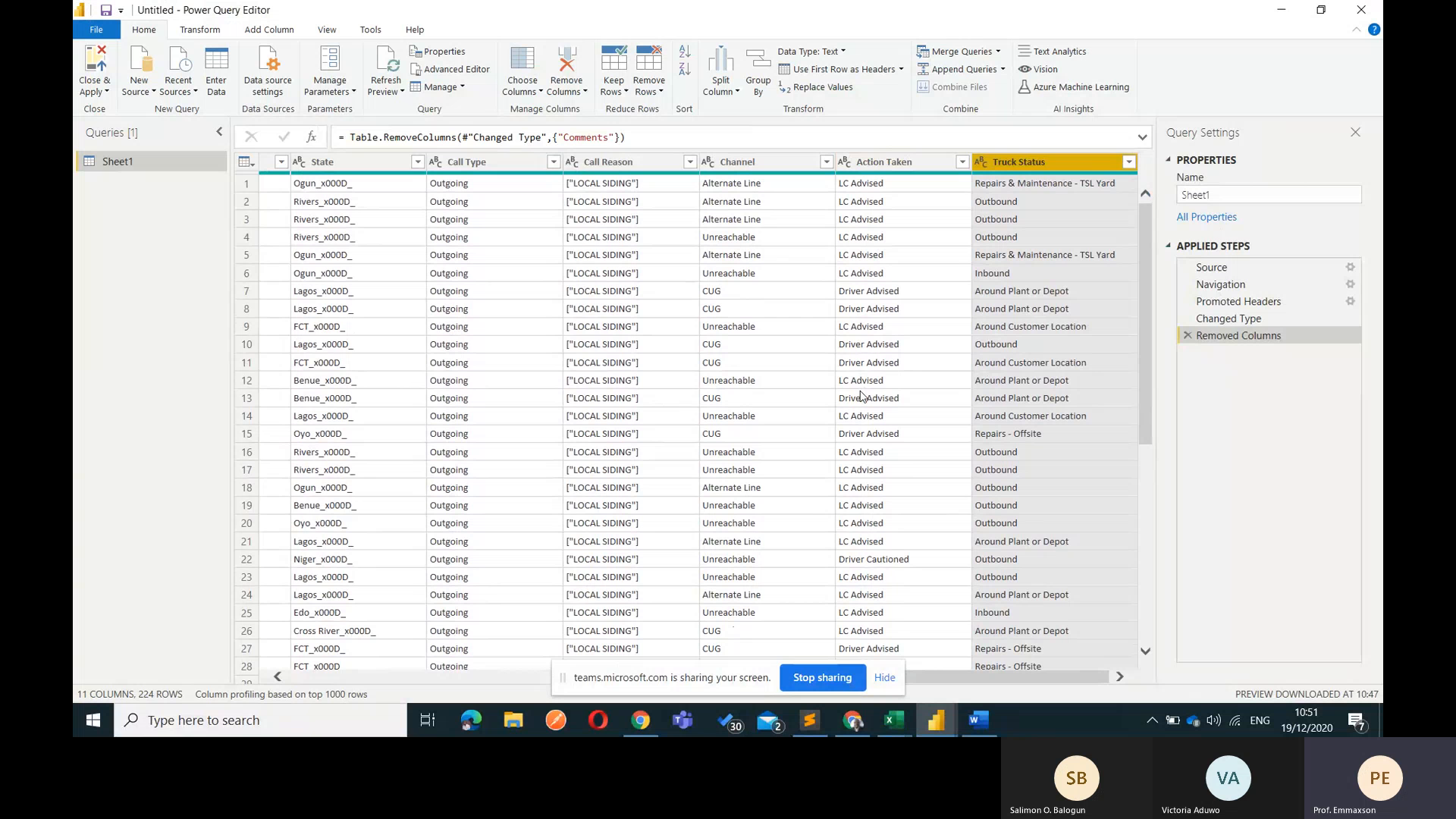
pyautogui.click(892, 161)
pyautogui.rightClick(890, 160)
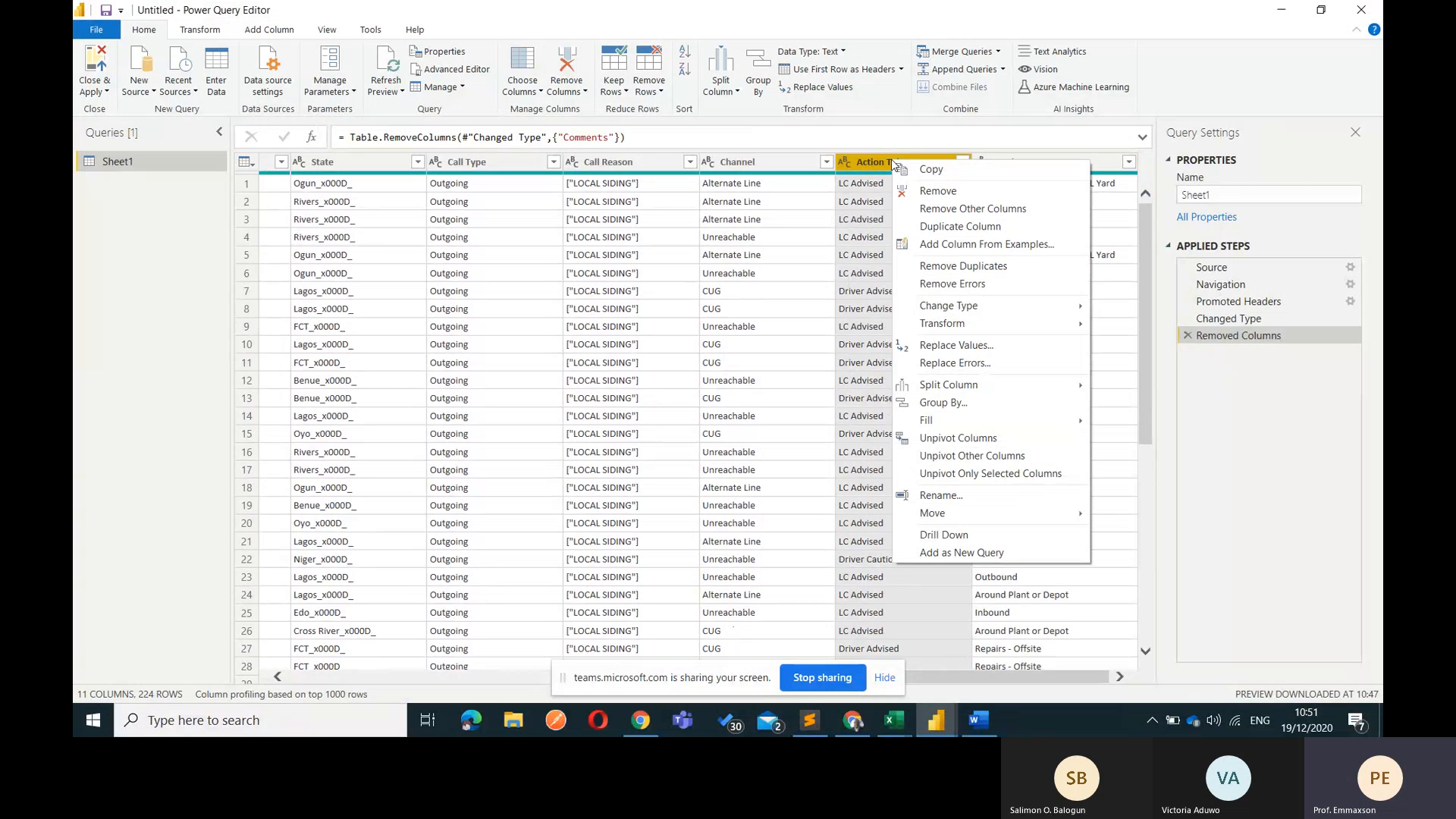
pyautogui.moveTo(1045, 311)
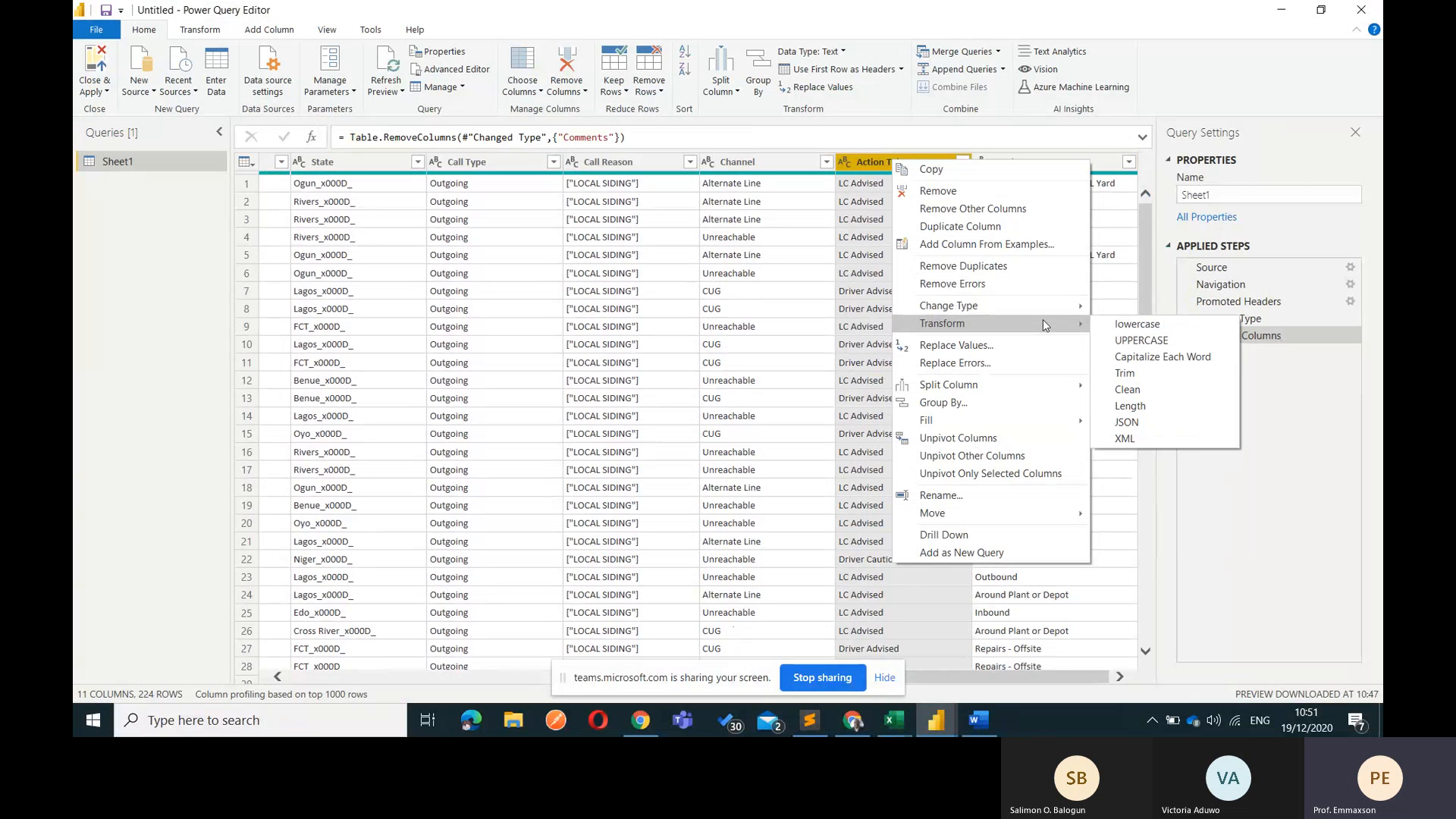
pyautogui.click(1165, 342)
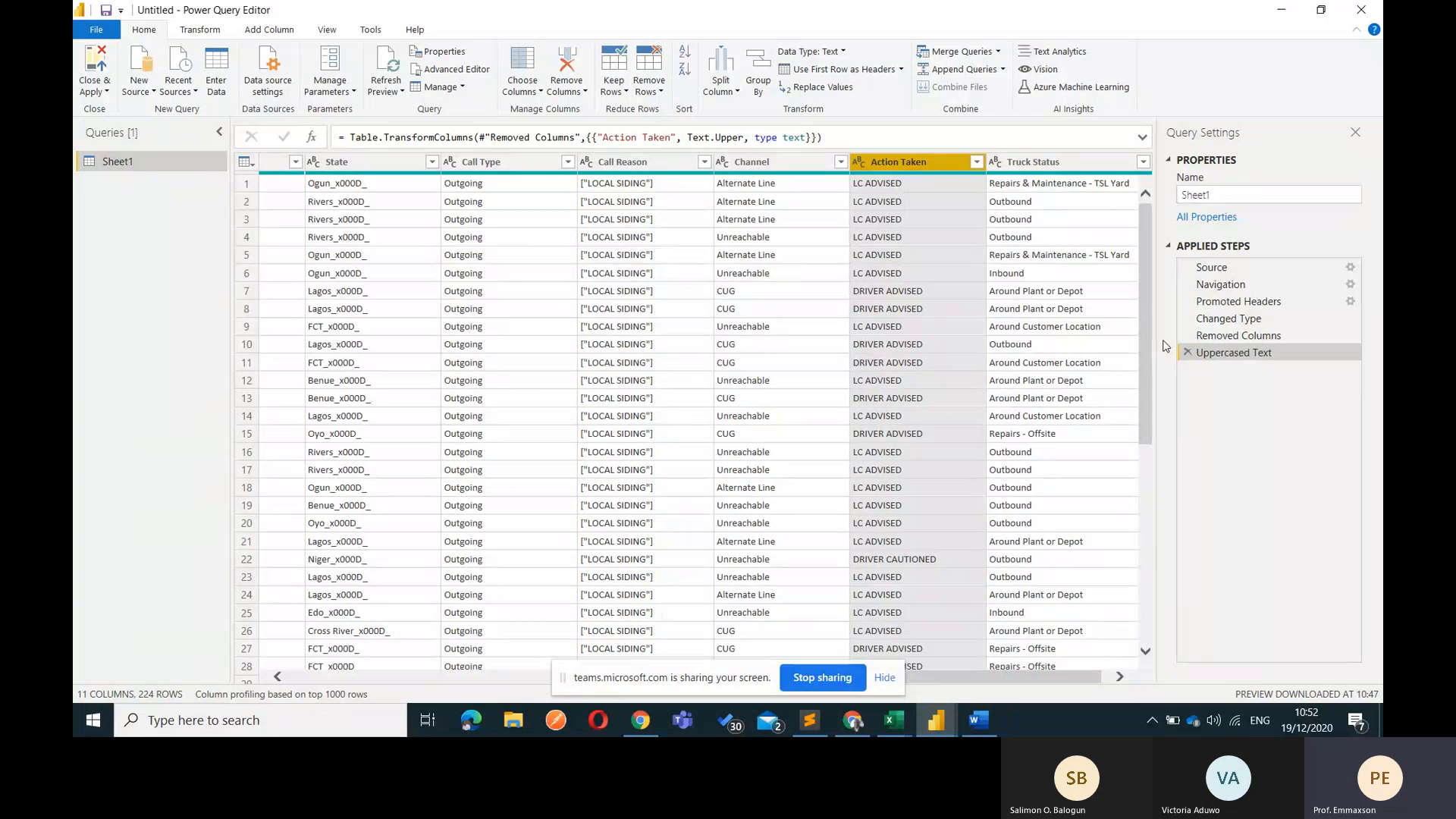
# In the Power BI test report workbook in Excel, enter =UPPER(J2) in cell M2 and fill it down column M
pyautogui.click(893, 722)
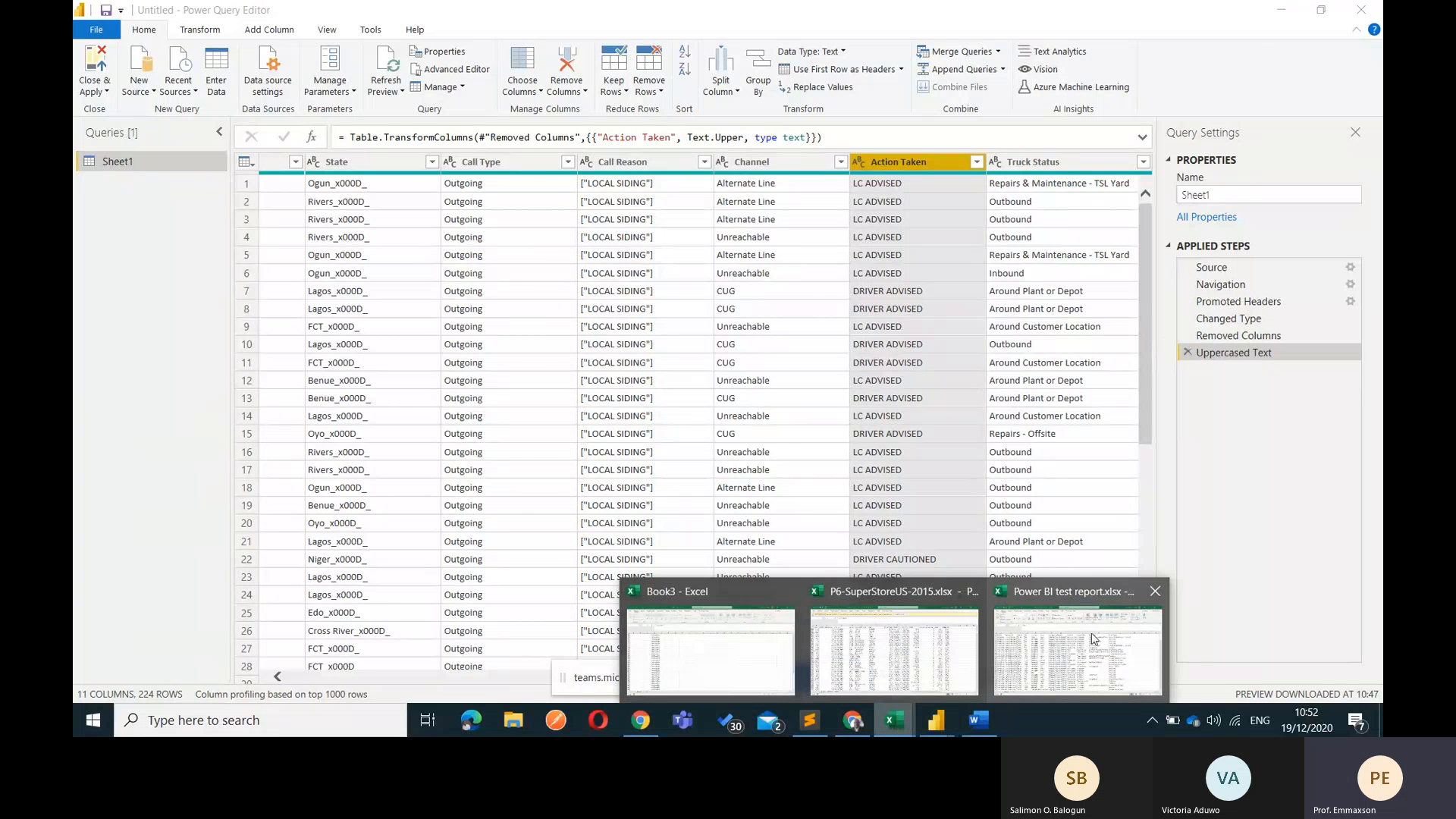
pyautogui.click(1093, 638)
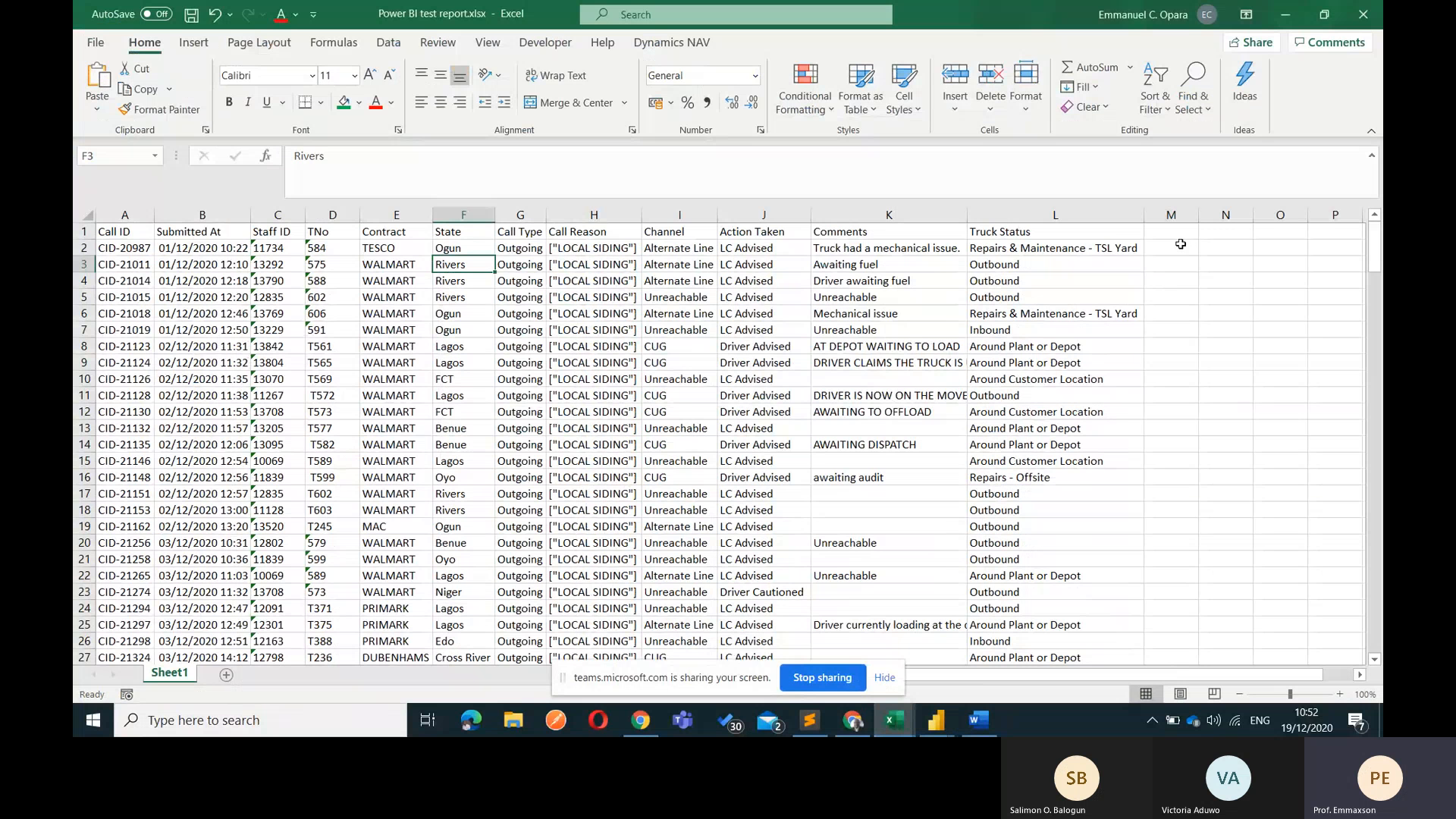
pyautogui.click(1182, 245)
pyautogui.write('=upp')
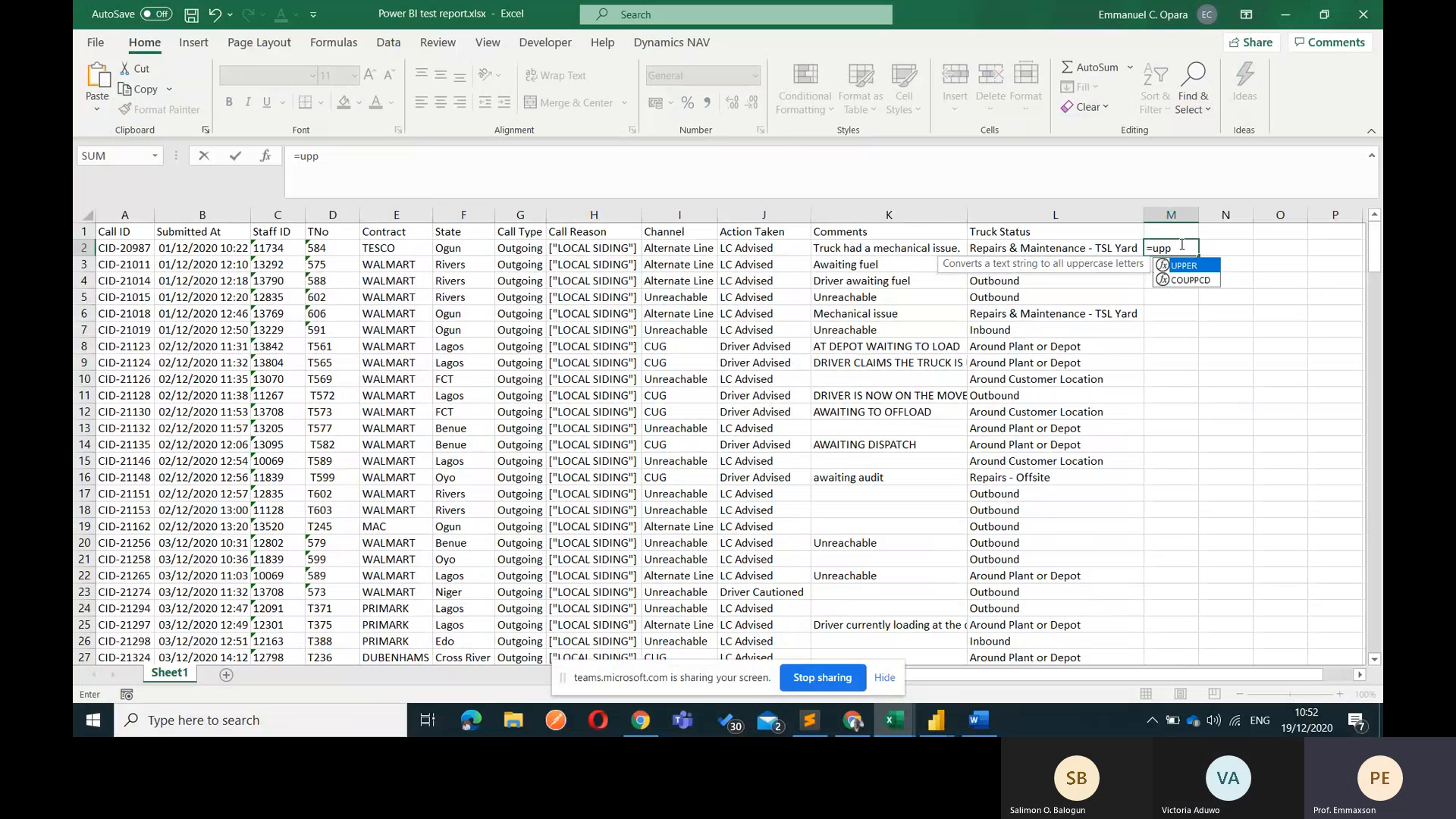
pyautogui.press('Tab')
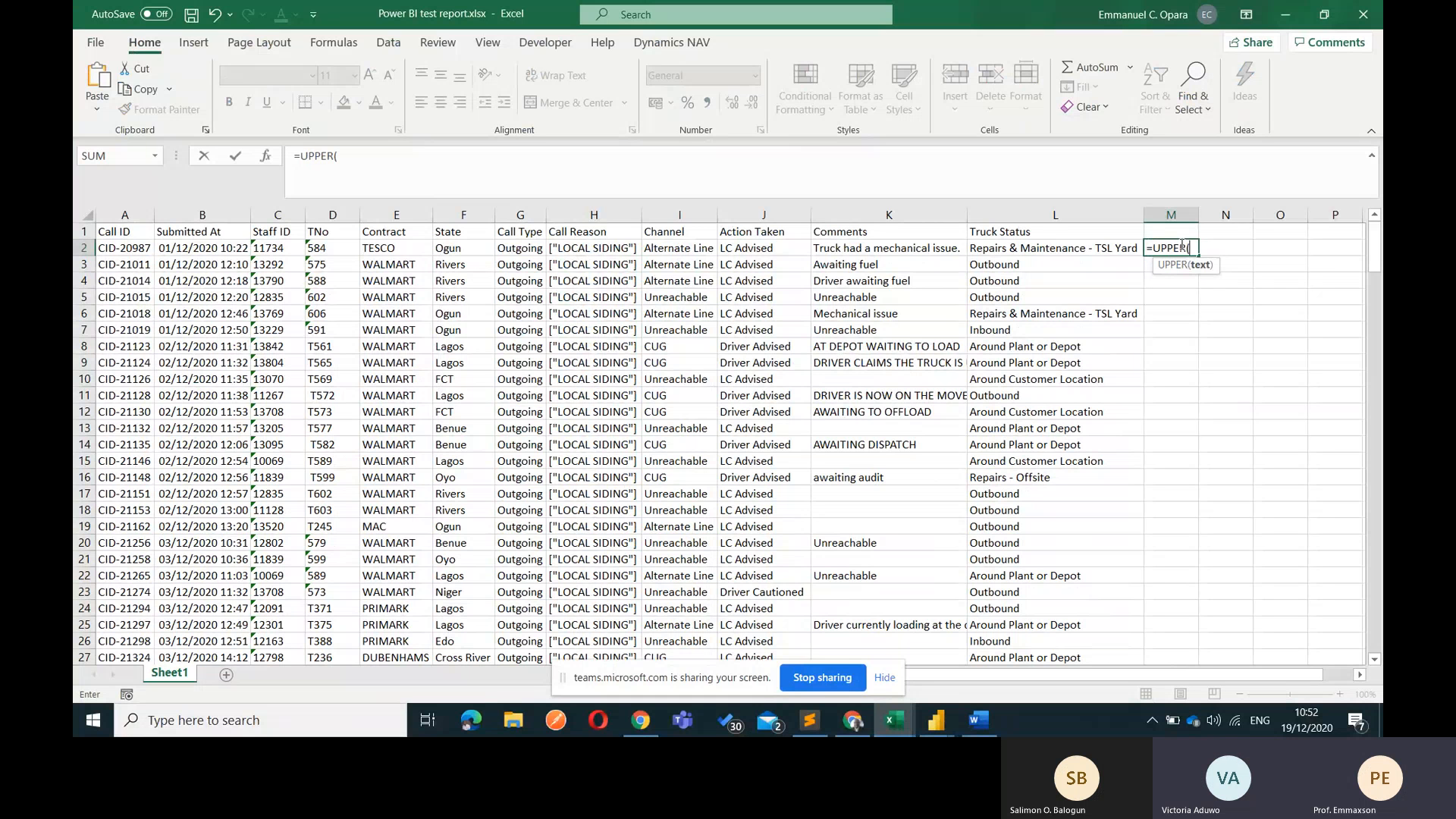
pyautogui.press('Left')
pyautogui.press('Left')
pyautogui.press('Left')
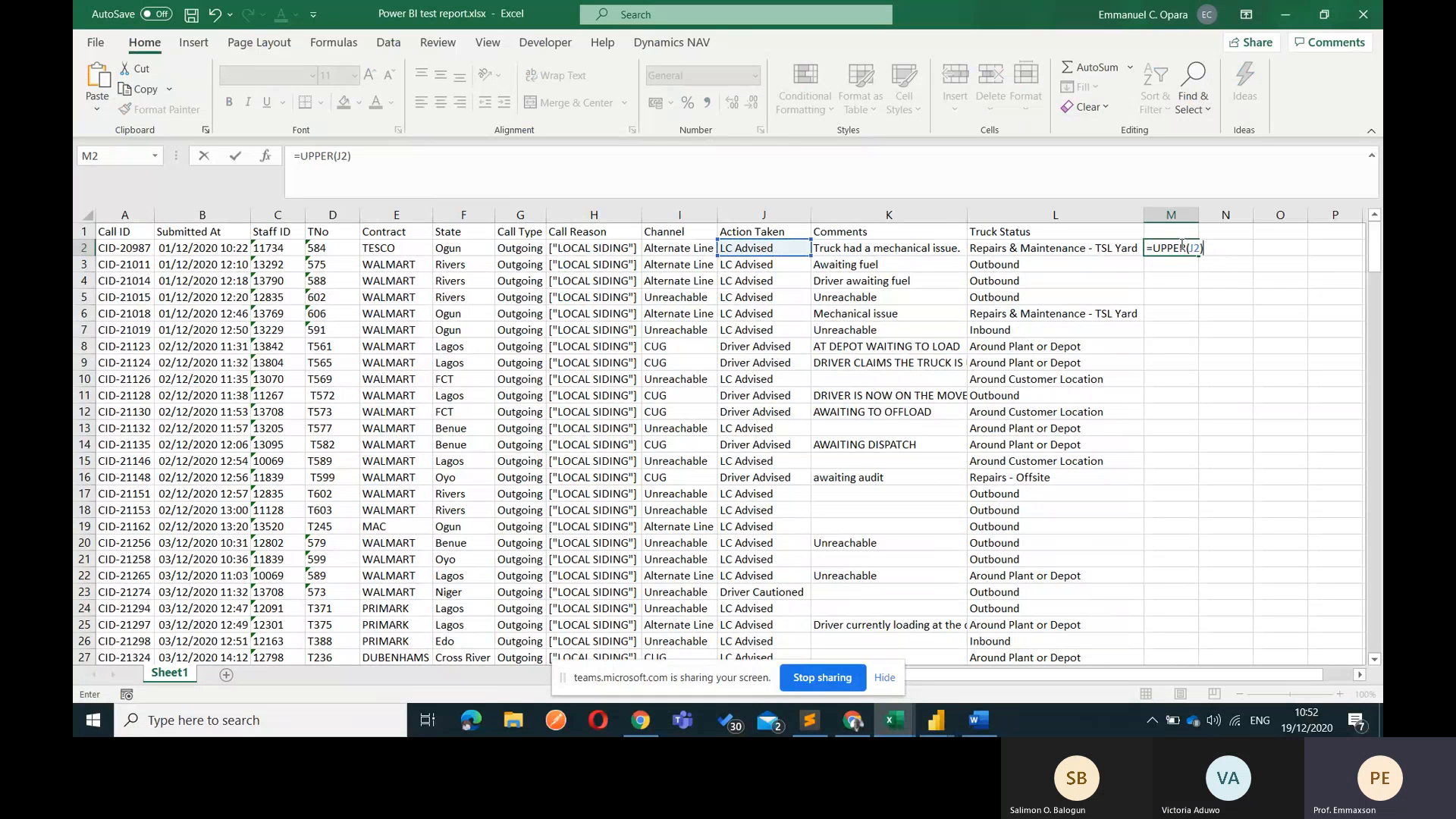
pyautogui.press('Return')
pyautogui.click(1181, 249)
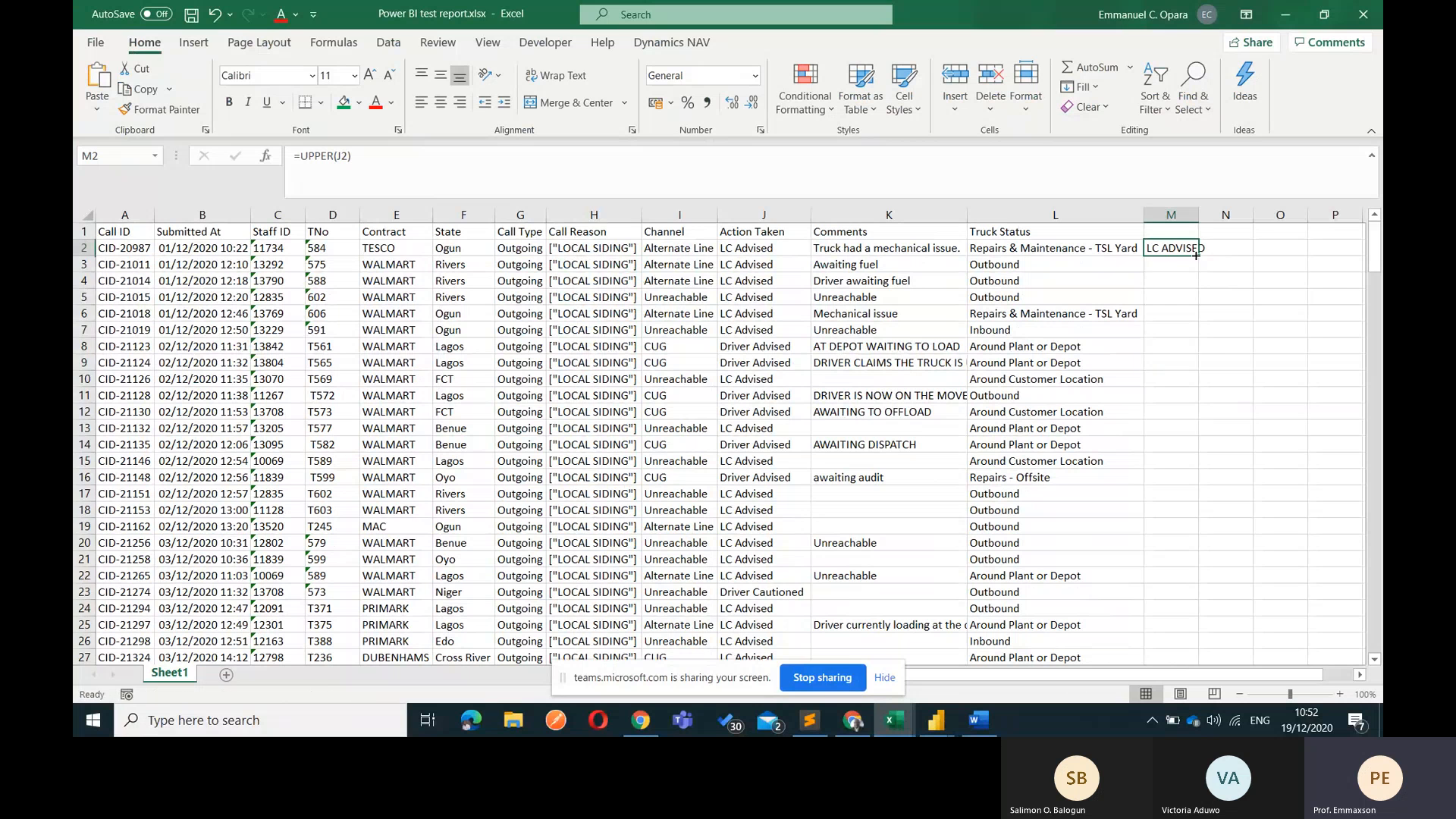
pyautogui.doubleClick(1195, 255)
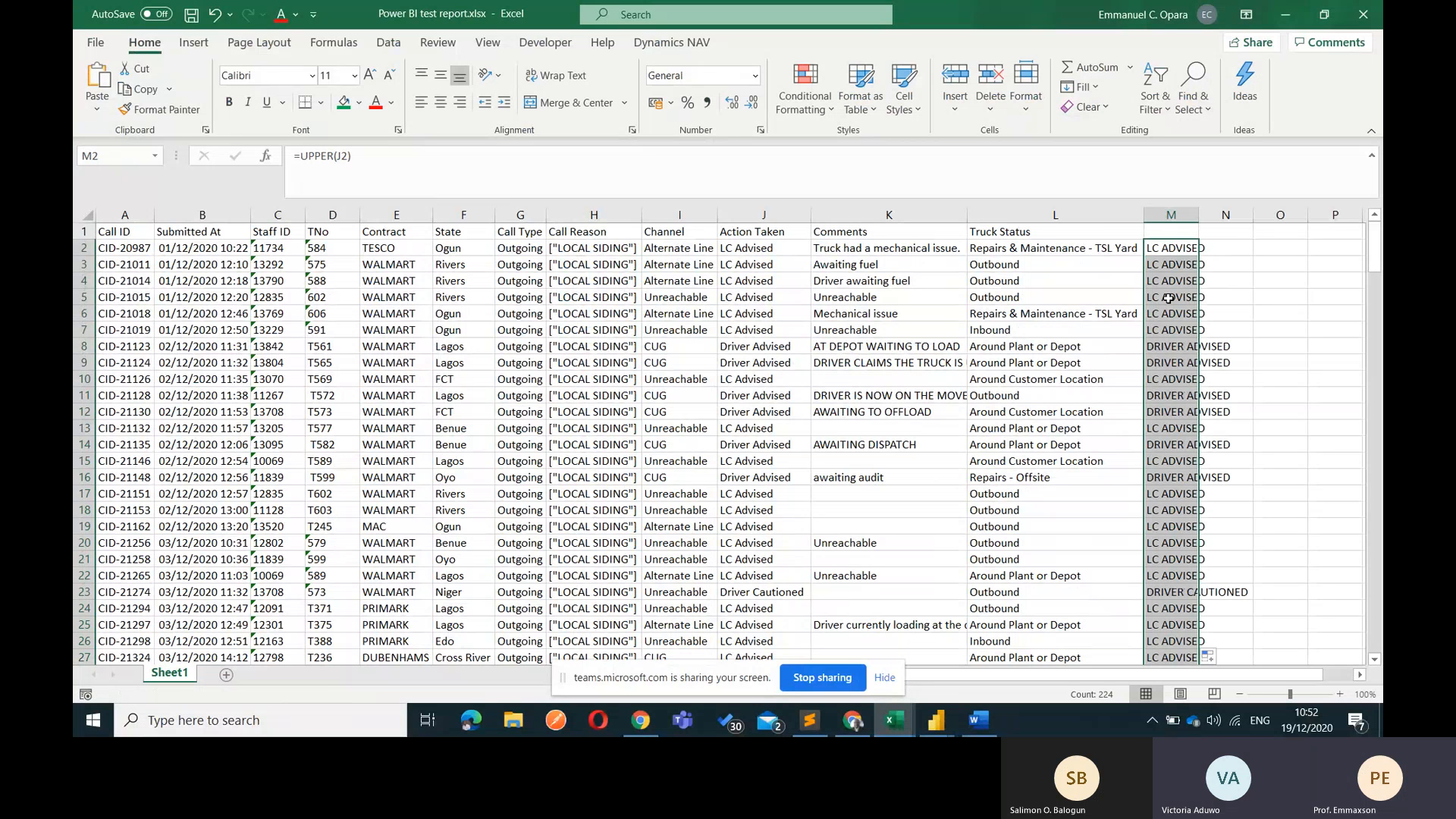
# Undo the fill down column M and clear the formula from cell M2
pyautogui.click(1169, 271)
pyautogui.hotkey('ctrl', 'z')
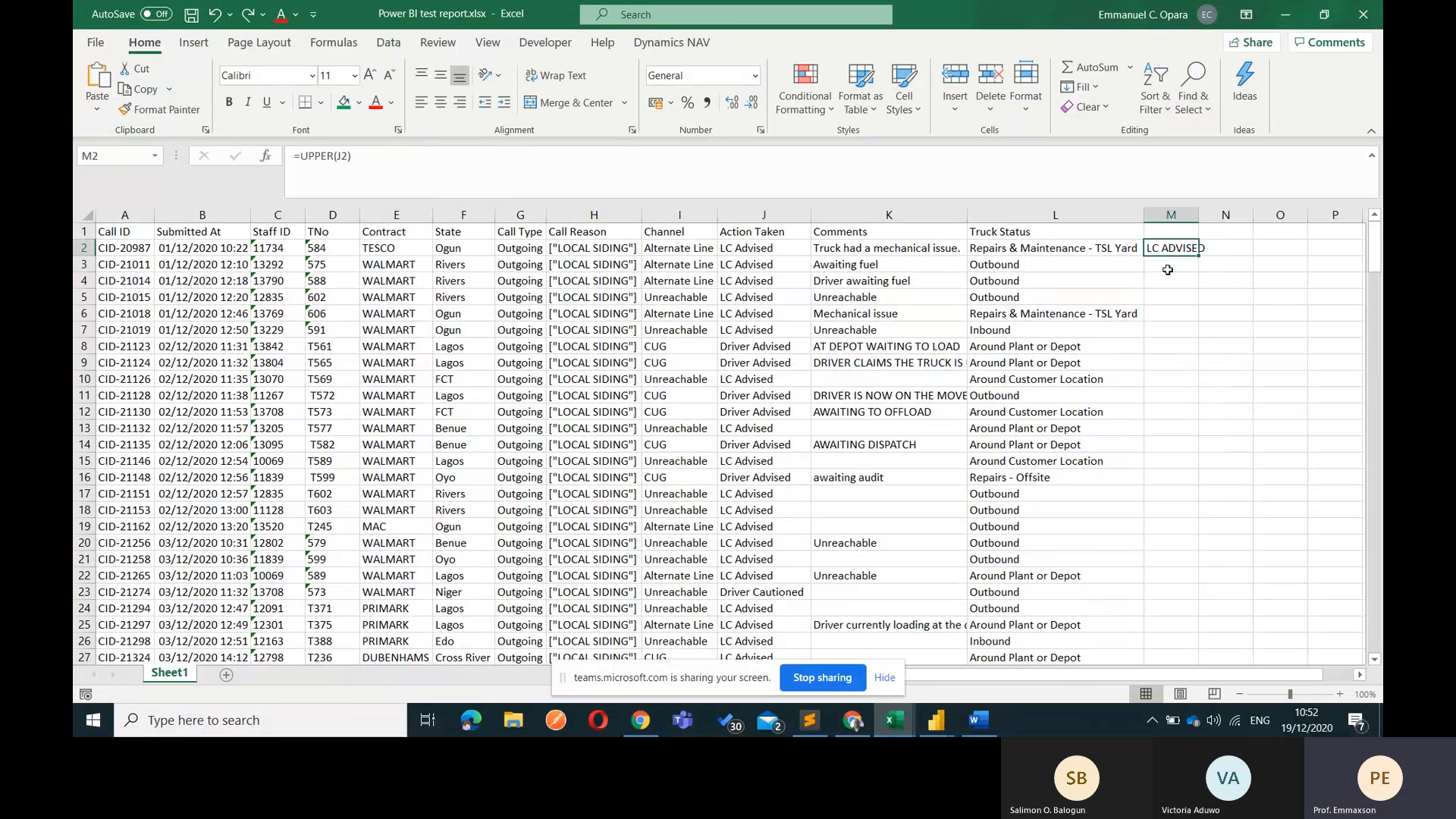
pyautogui.press('Delete')
# Return to Power Query and examine the Source, Navigation, Promoted Headers, Changed Type and Uppercased Text applied steps of Sheet1
pyautogui.hotkey('alt', 'Tab')
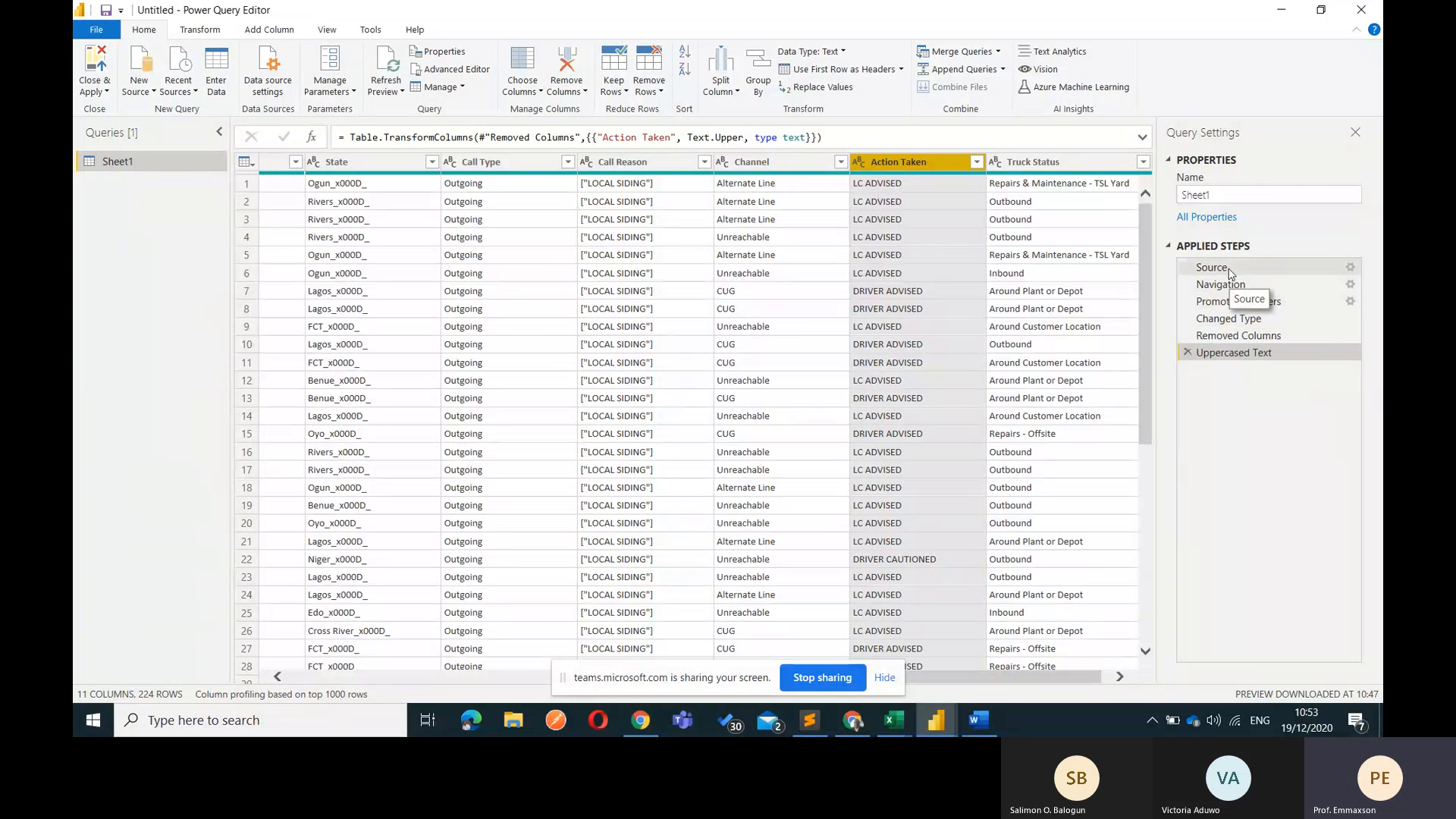
pyautogui.click(1223, 267)
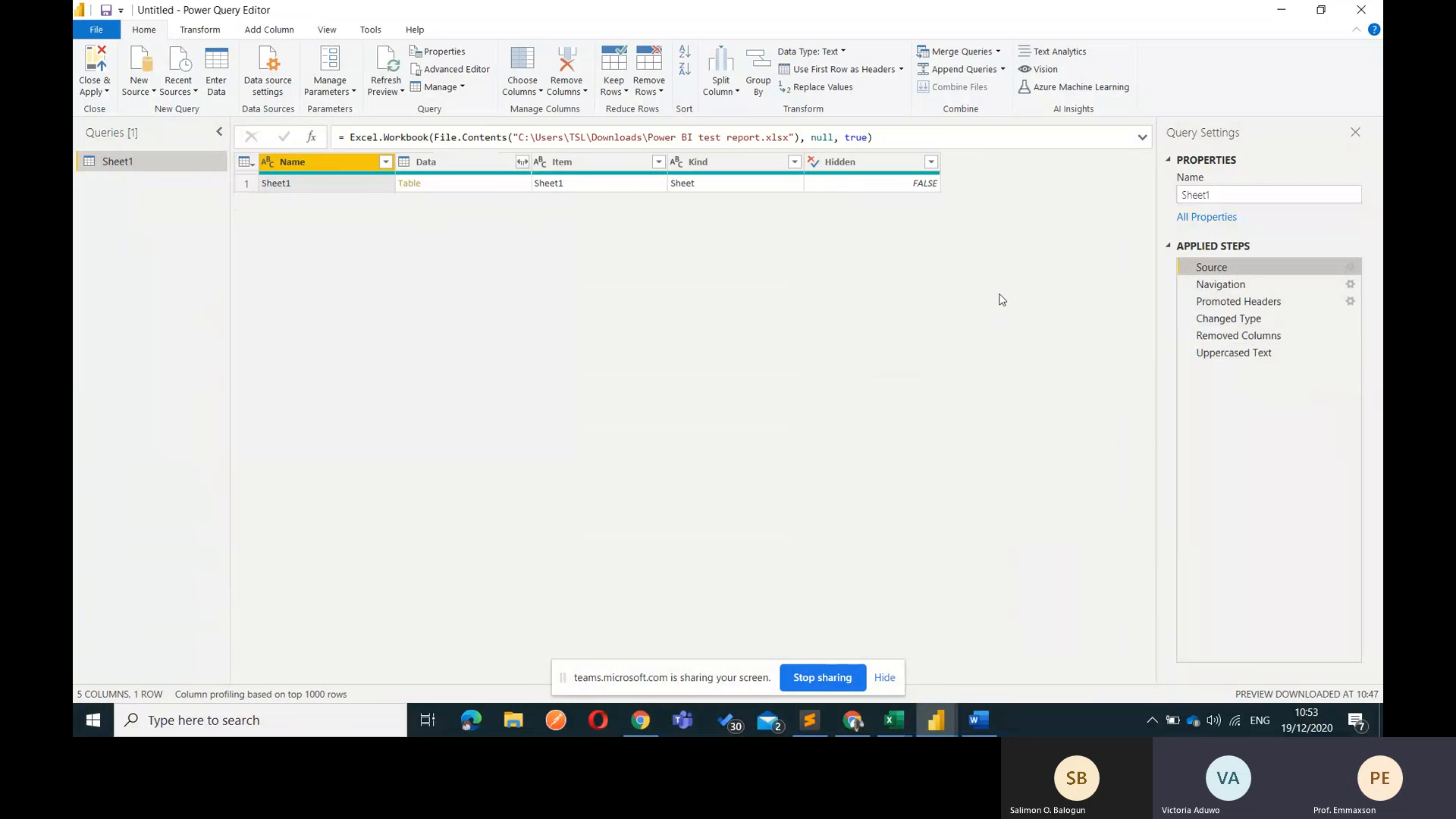
pyautogui.click(1223, 286)
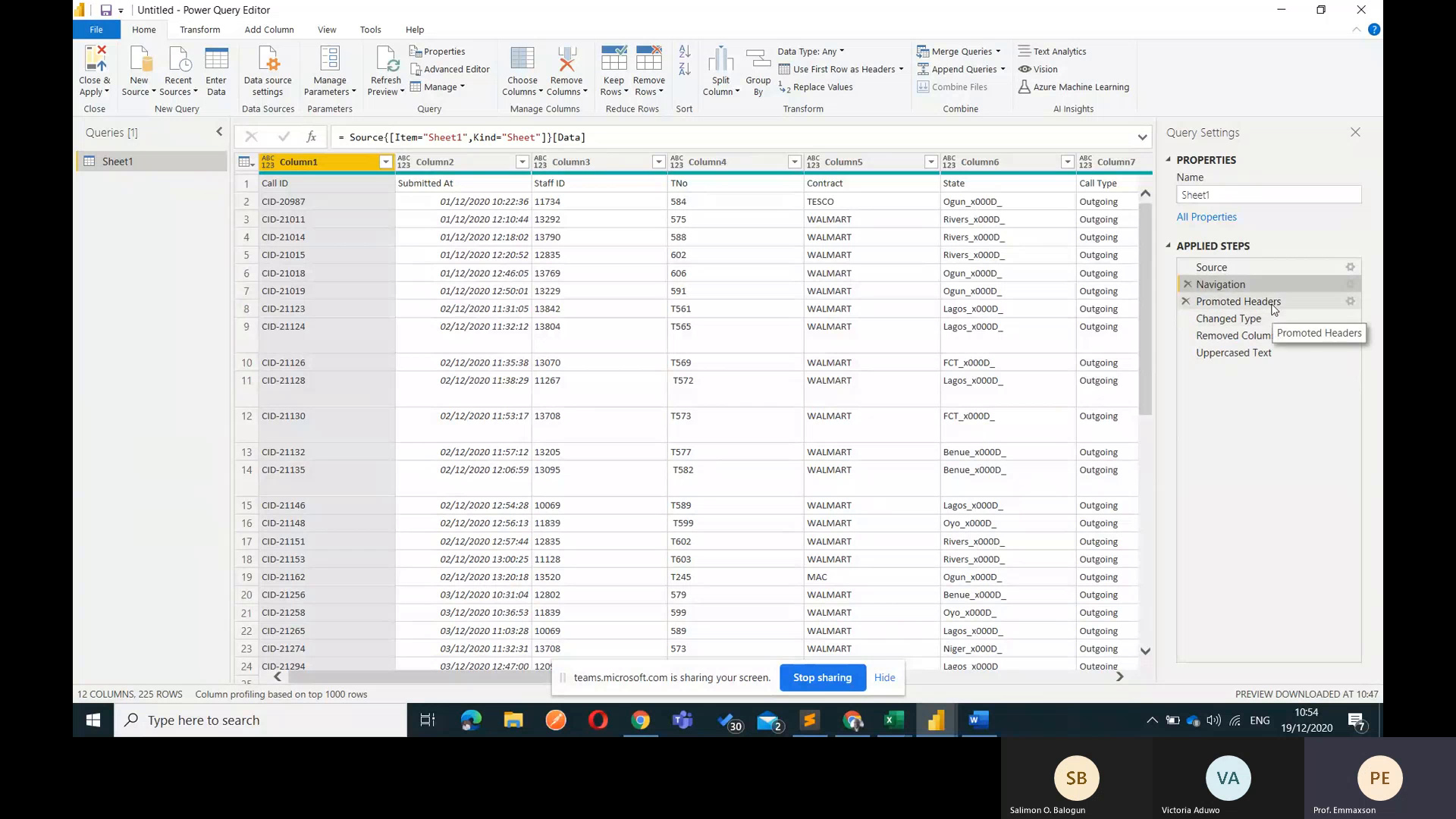
pyautogui.click(1238, 302)
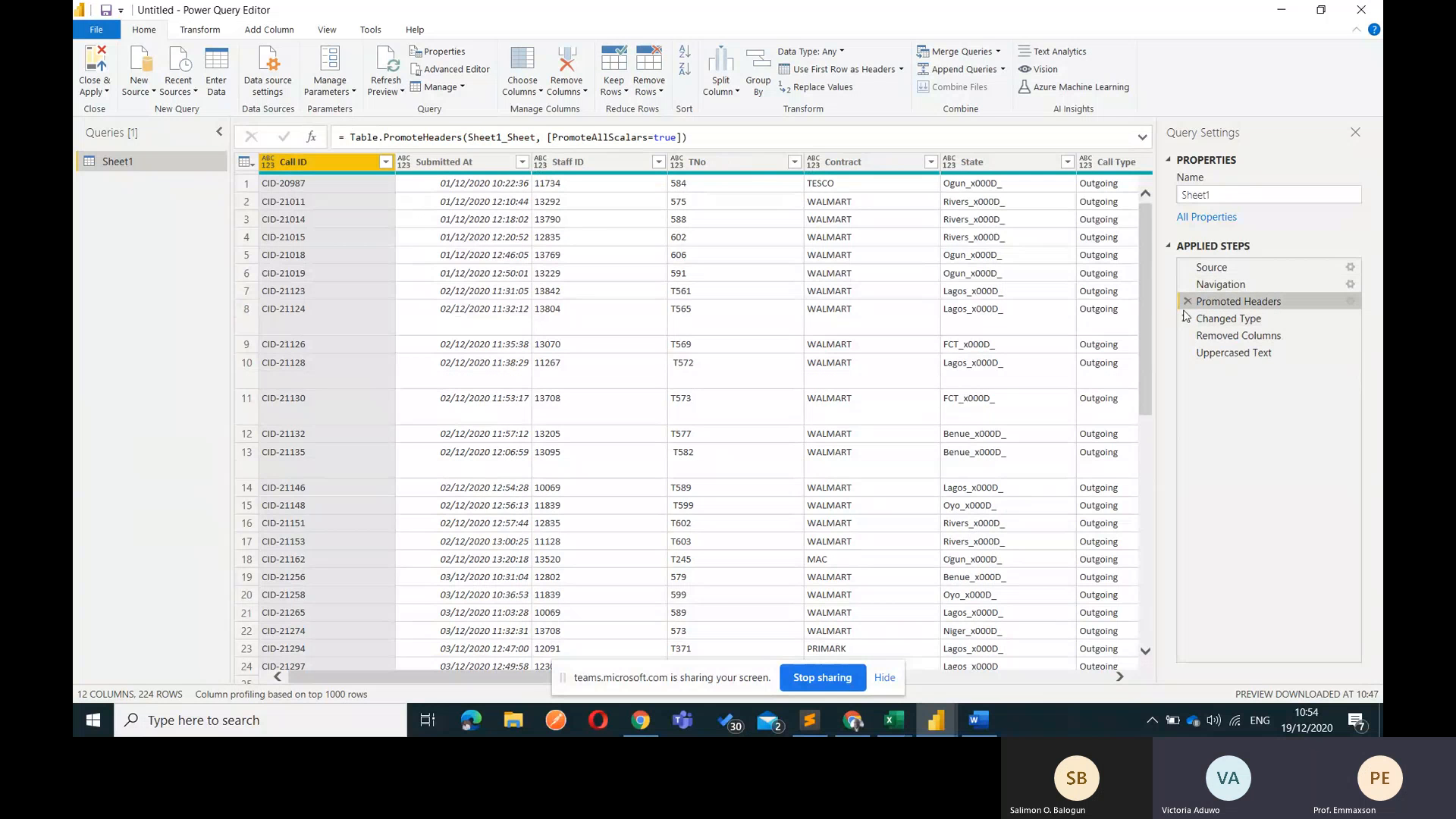
pyautogui.click(1250, 288)
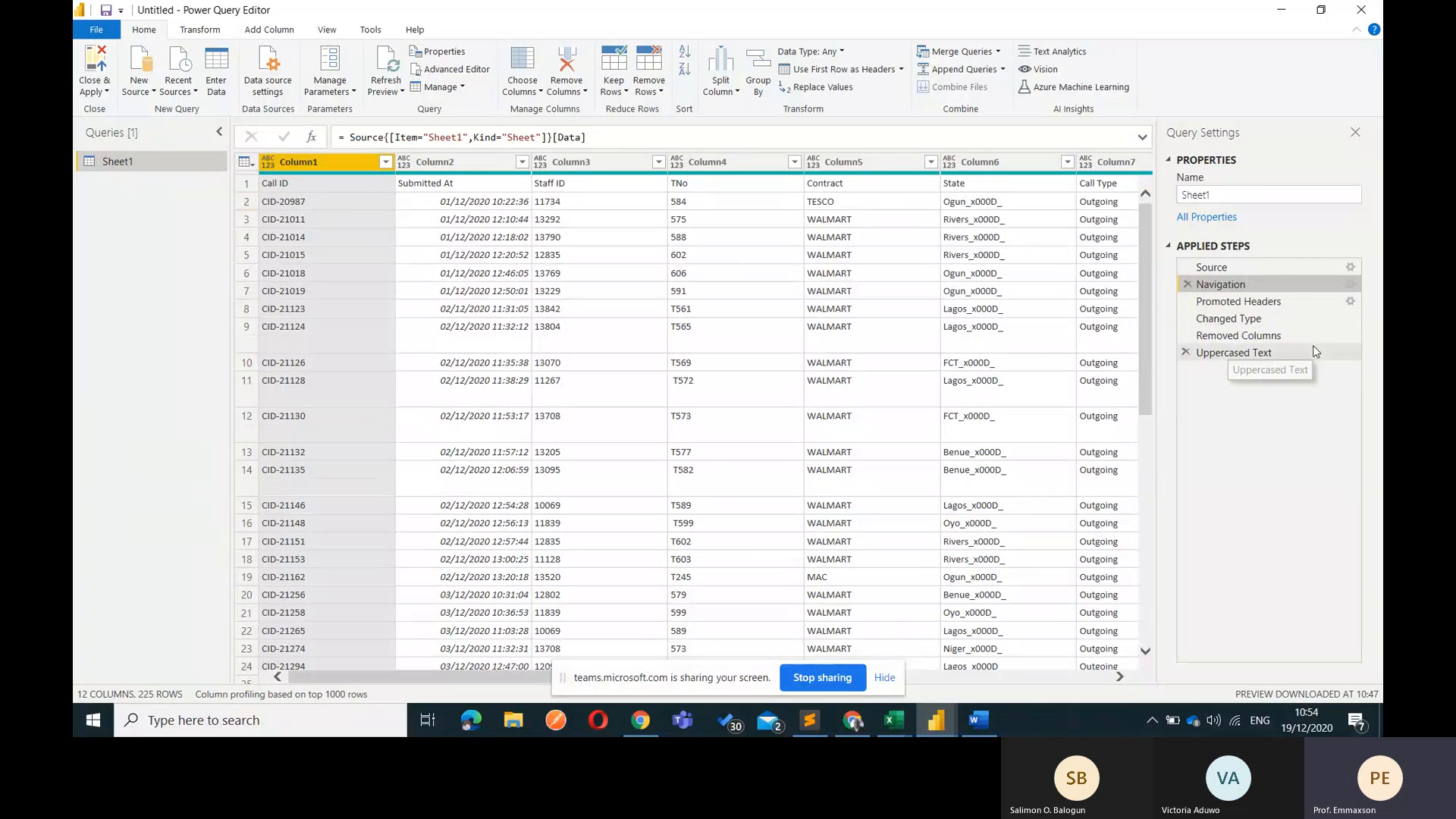
pyautogui.click(1237, 302)
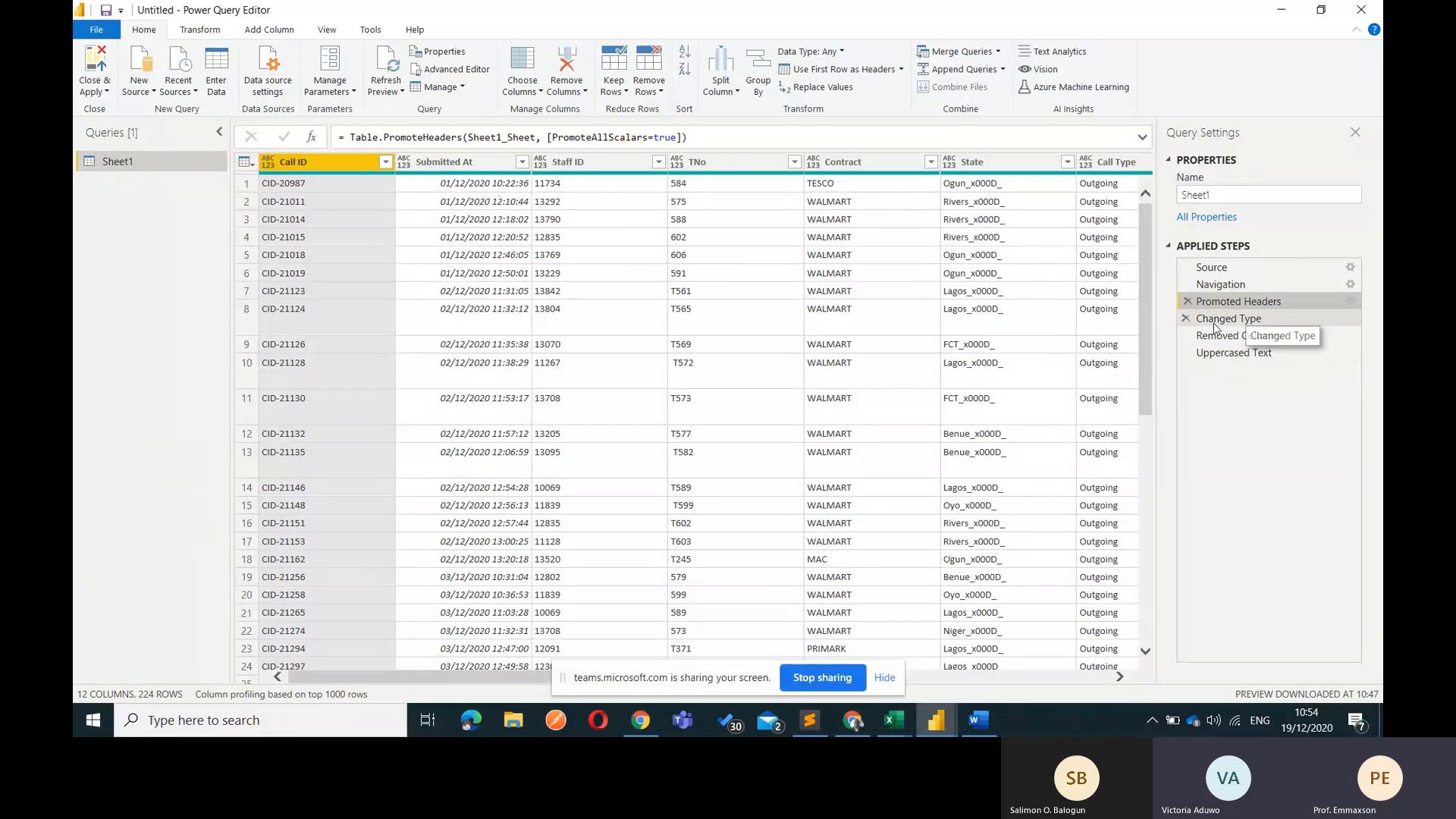
pyautogui.click(1263, 328)
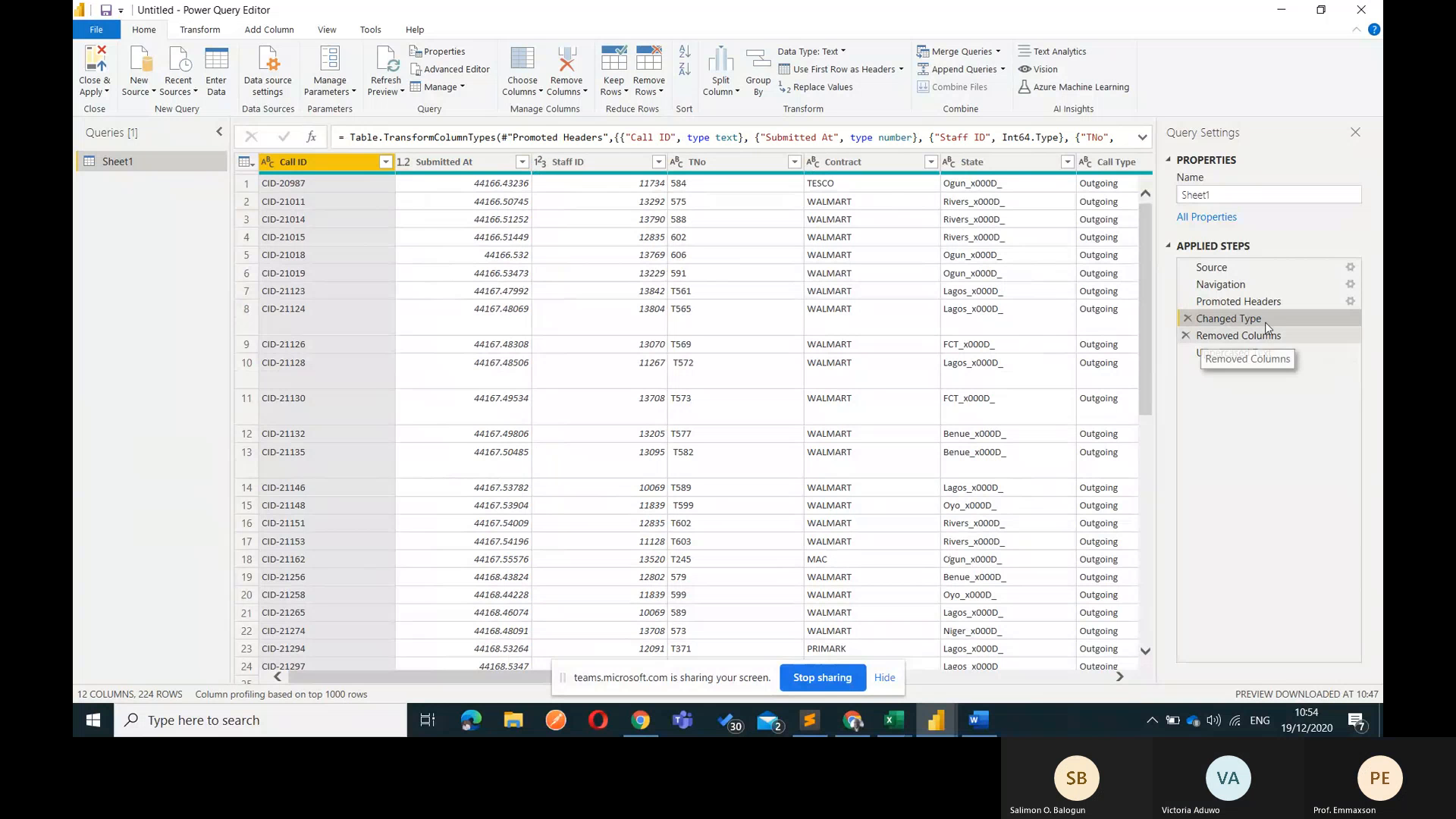
pyautogui.click(1250, 358)
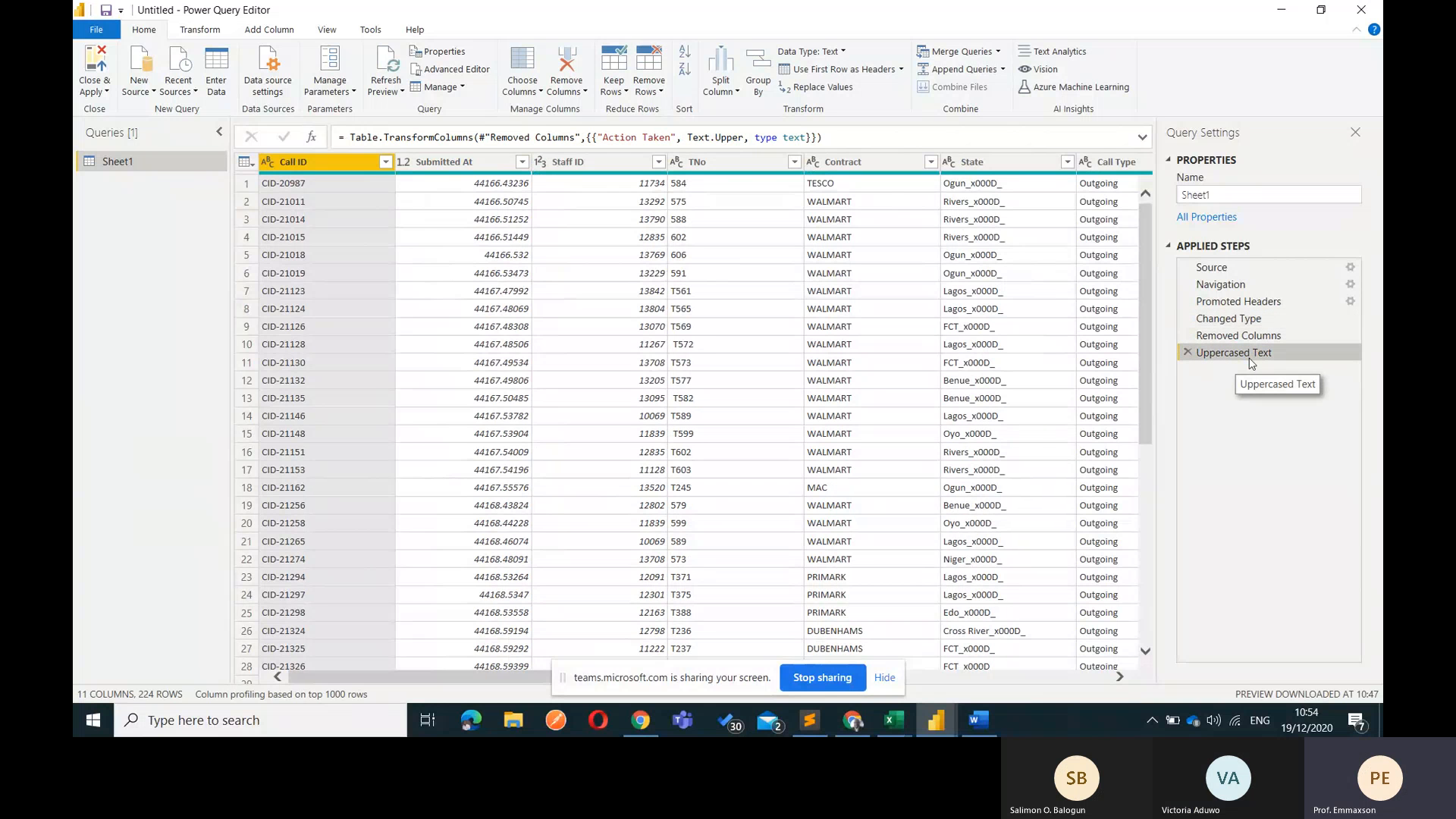
# Review the transformed Sheet1 columns from Call ID across to Action Taken and Truck Status
pyautogui.hscroll(5, 1037, 440)
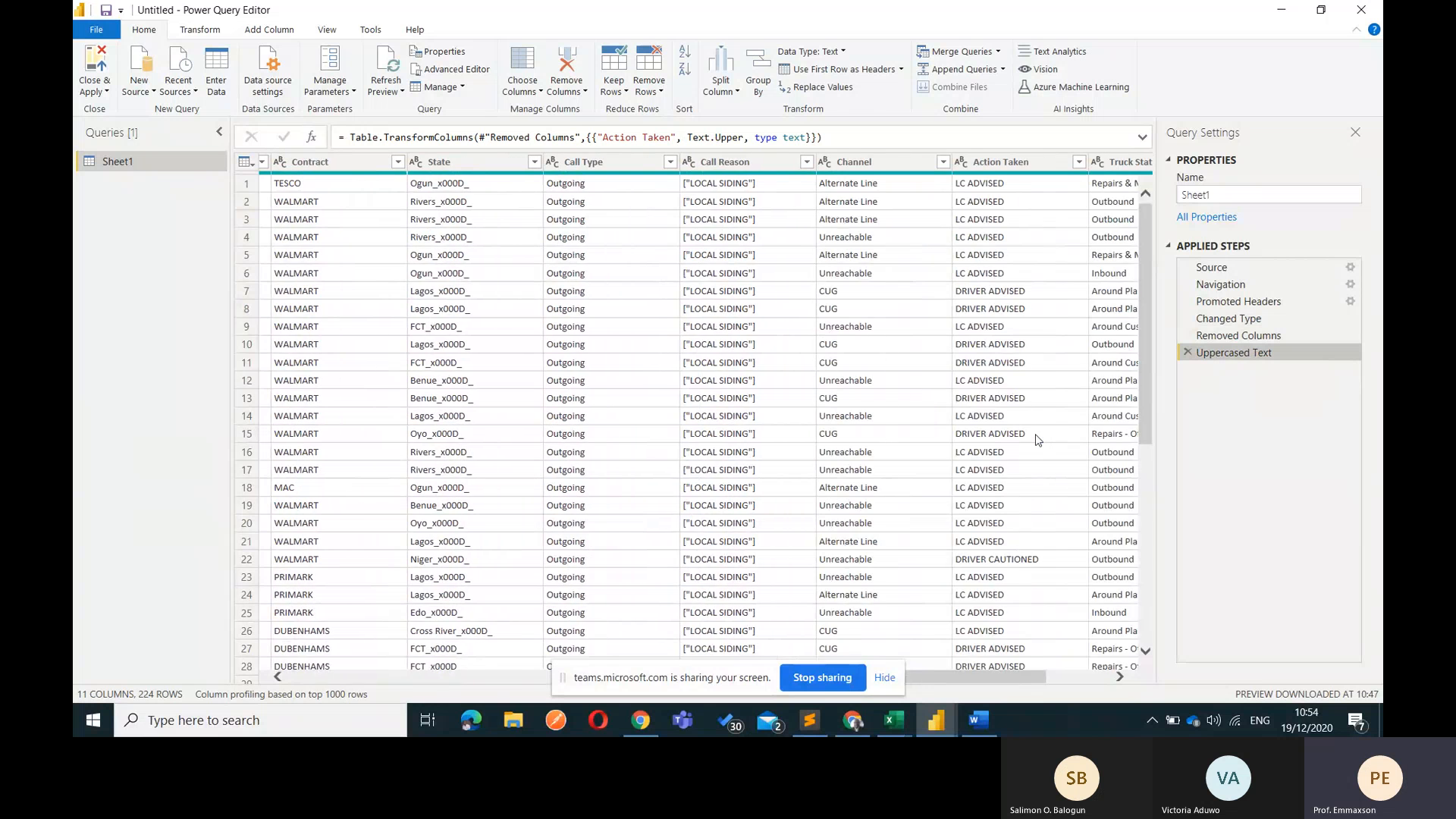
pyautogui.hscroll(2, 1038, 439)
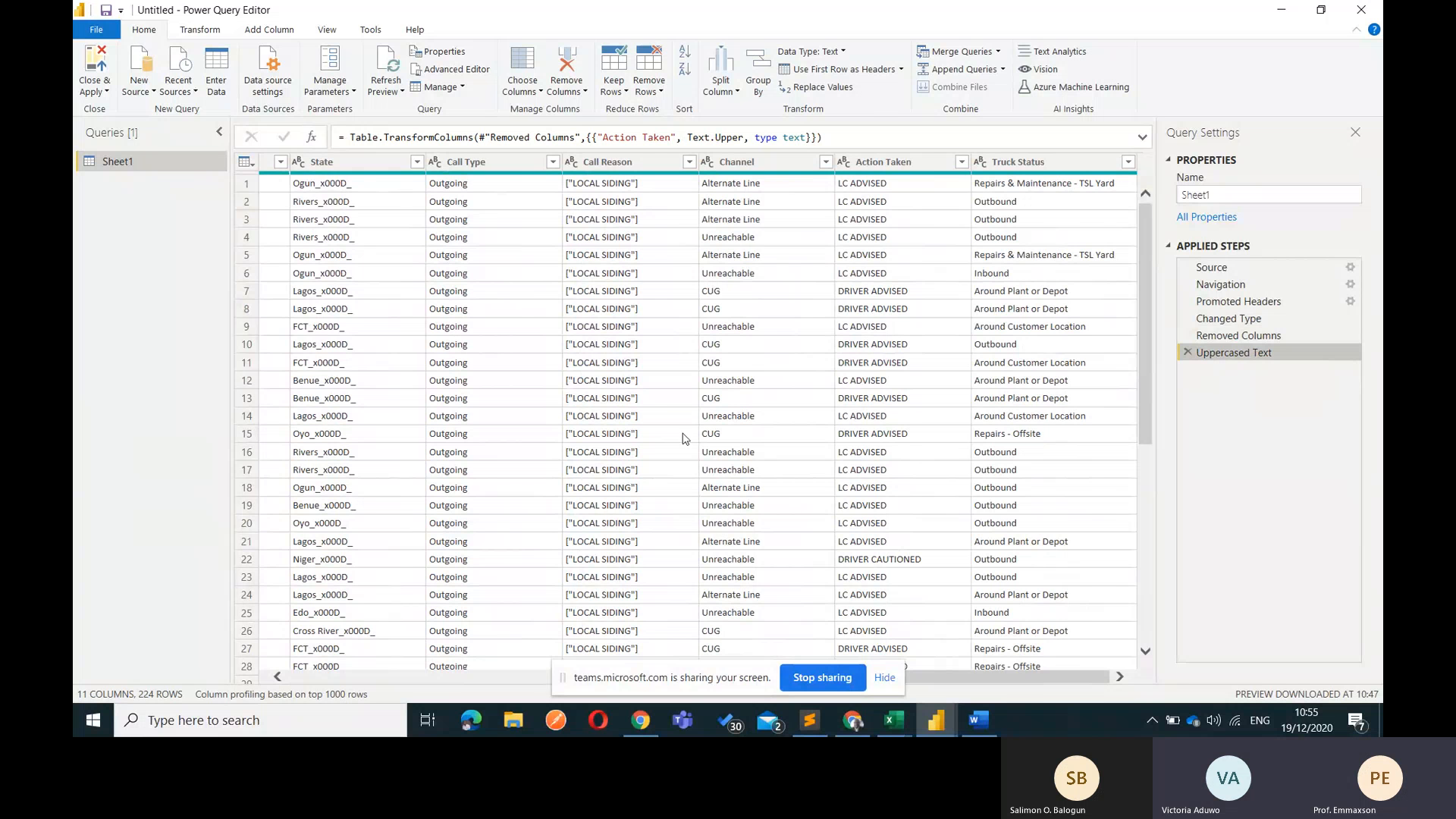
pyautogui.hscroll(-8, 629, 419)
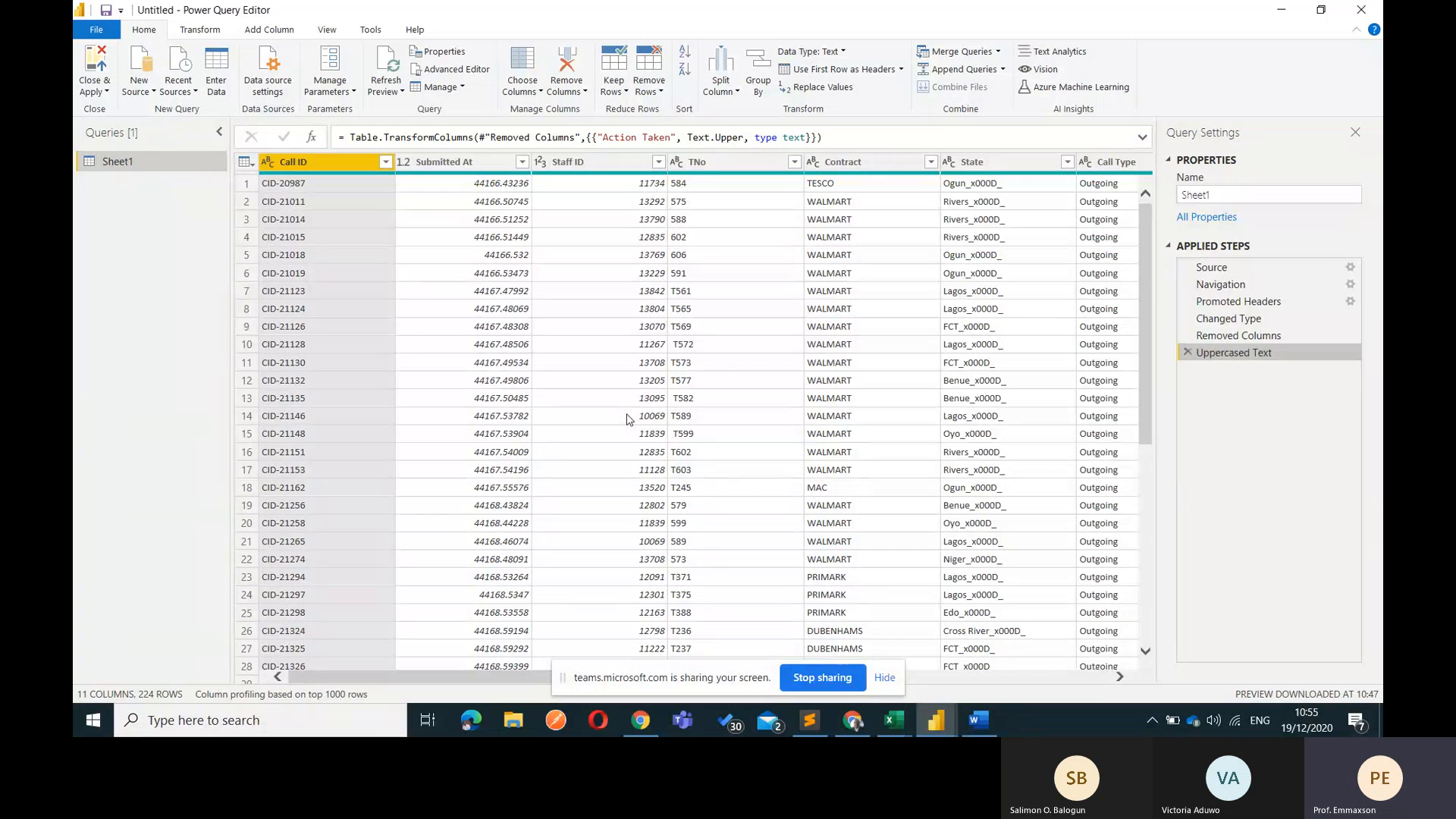
pyautogui.hscroll(3, 955, 472)
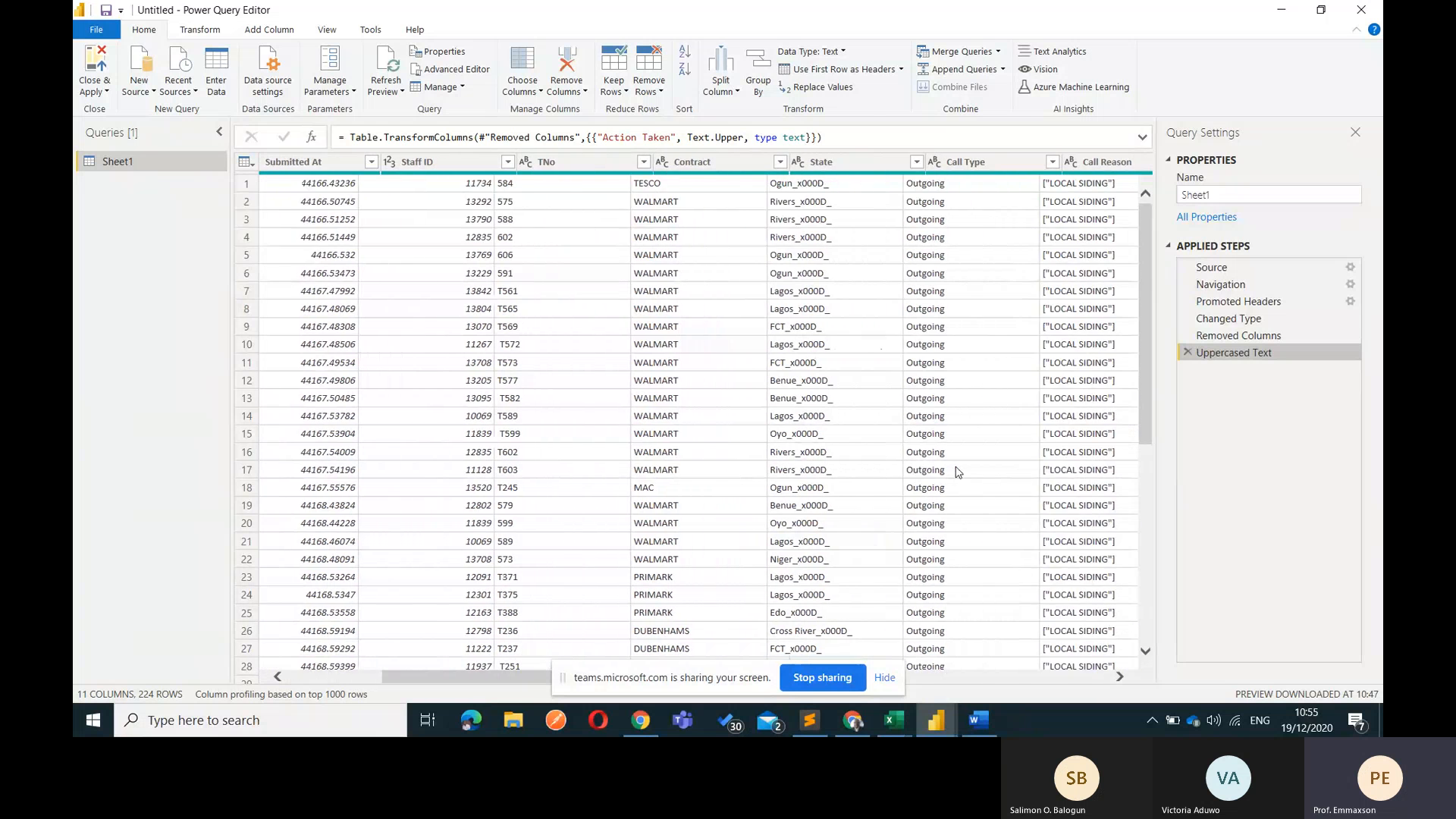
pyautogui.hscroll(3, 955, 472)
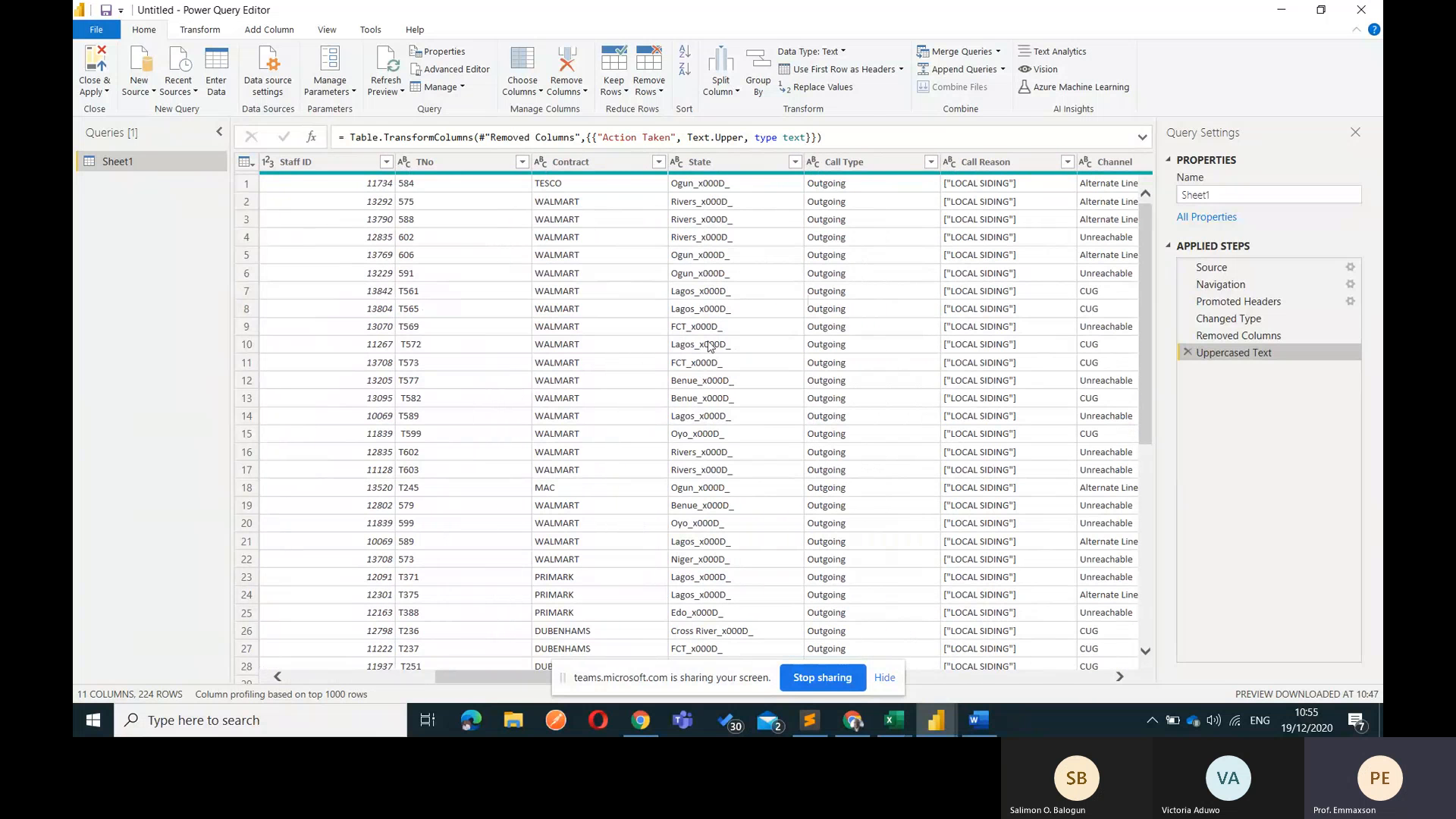
pyautogui.click(703, 190)
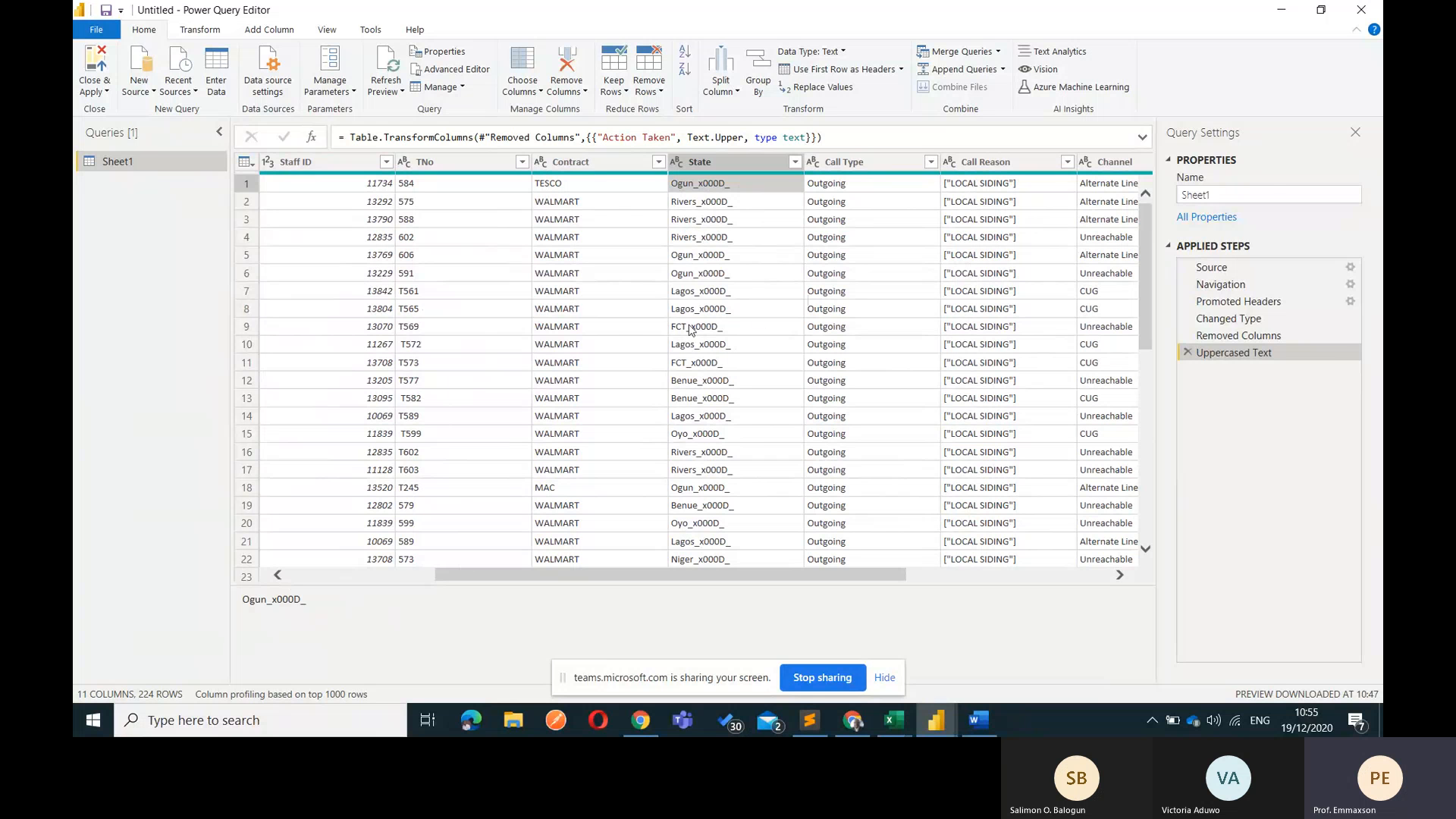
pyautogui.hotkey('alt', 'Tab')
pyautogui.hotkey('alt', 'Tab')
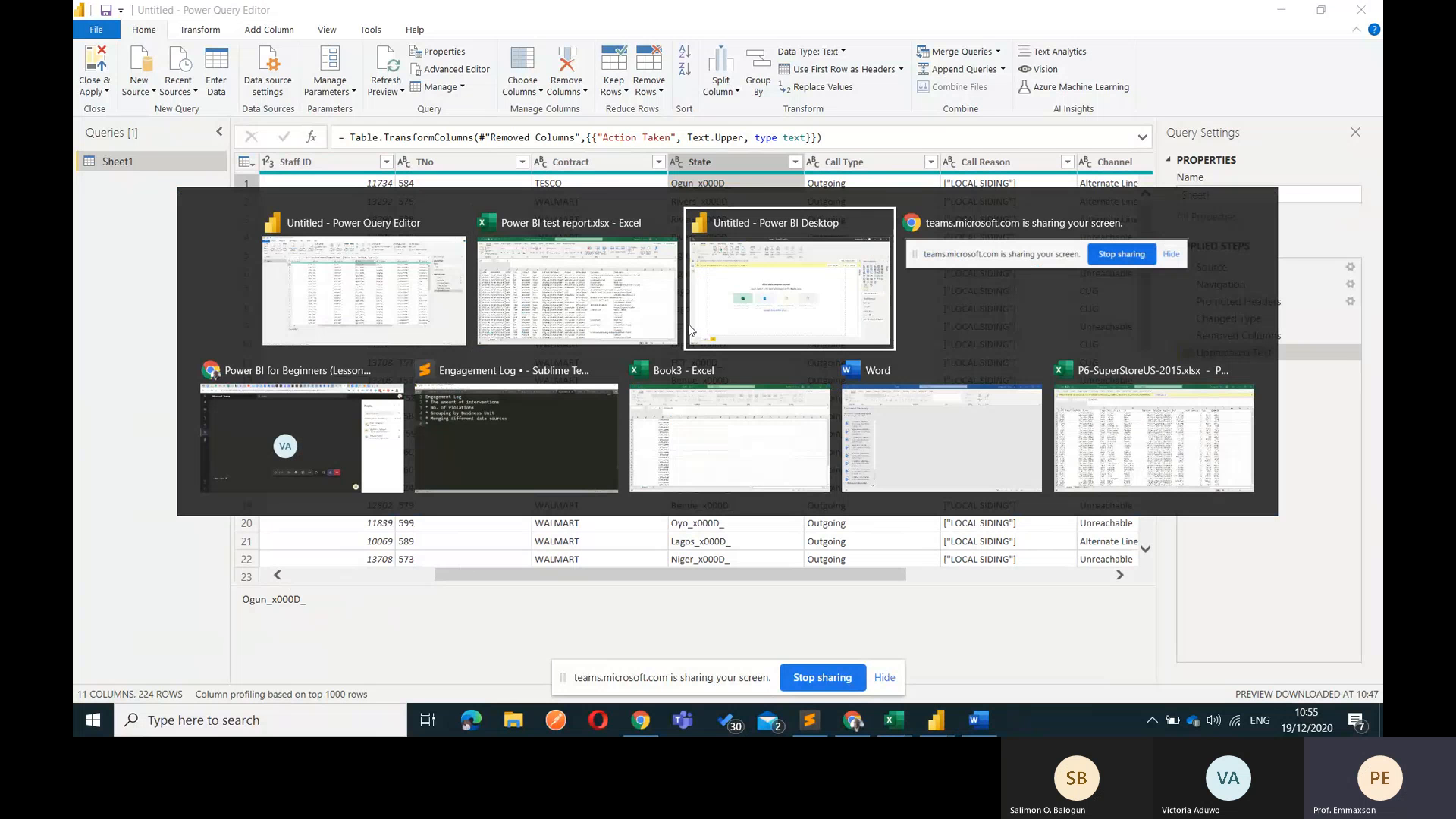
pyautogui.hotkey('alt', 'Tab')
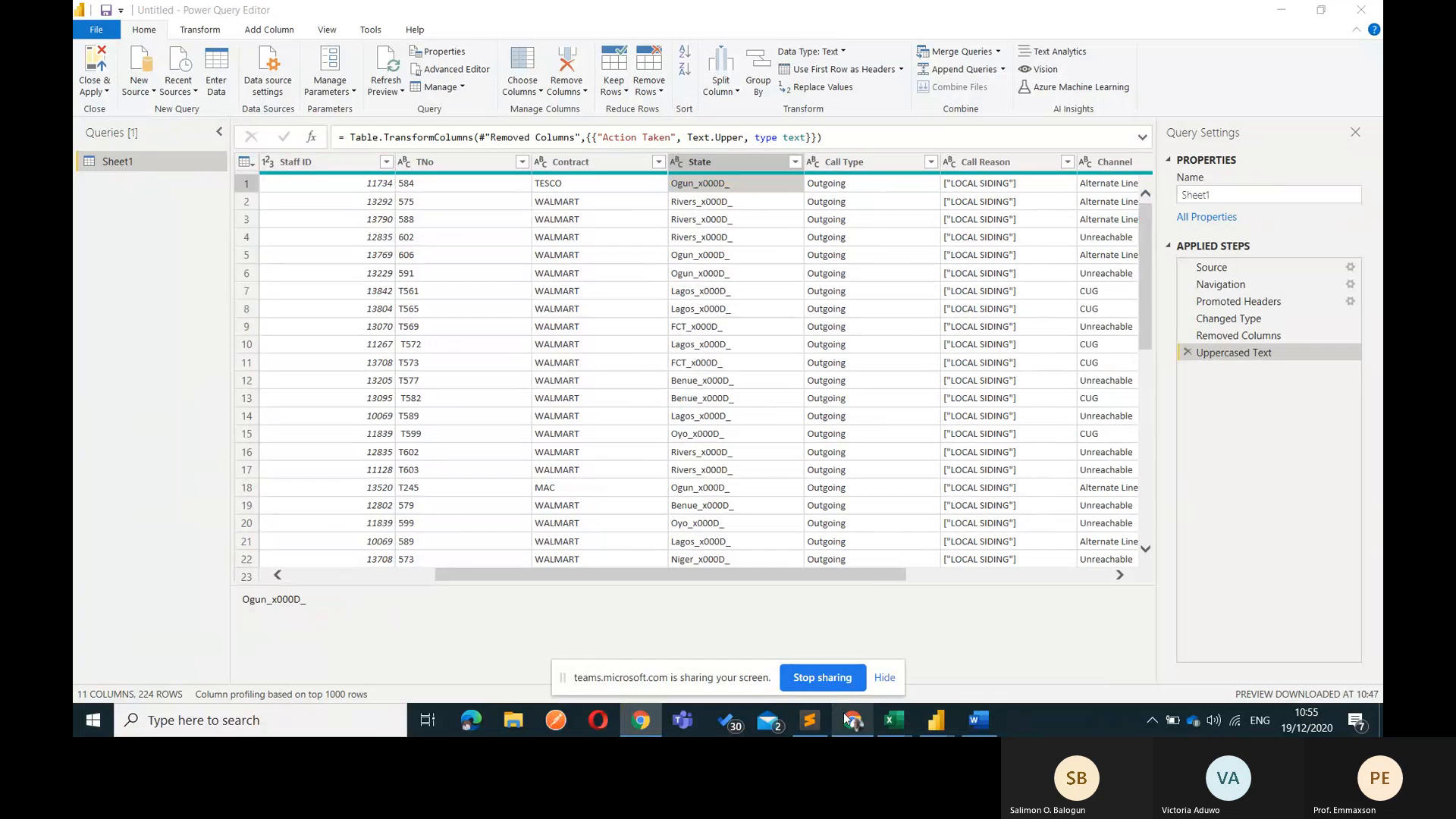
pyautogui.click(849, 719)
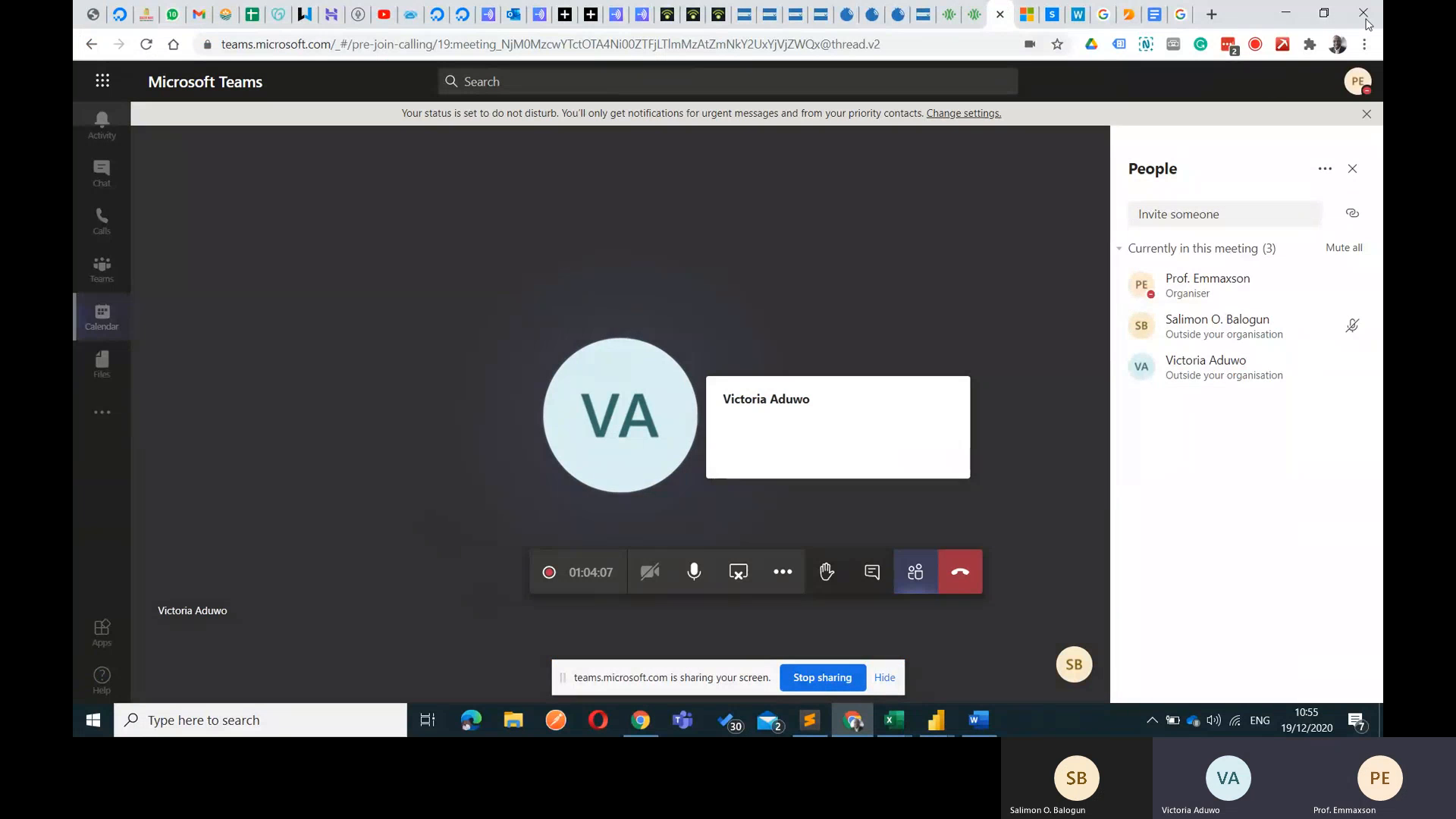
pyautogui.click(1290, 14)
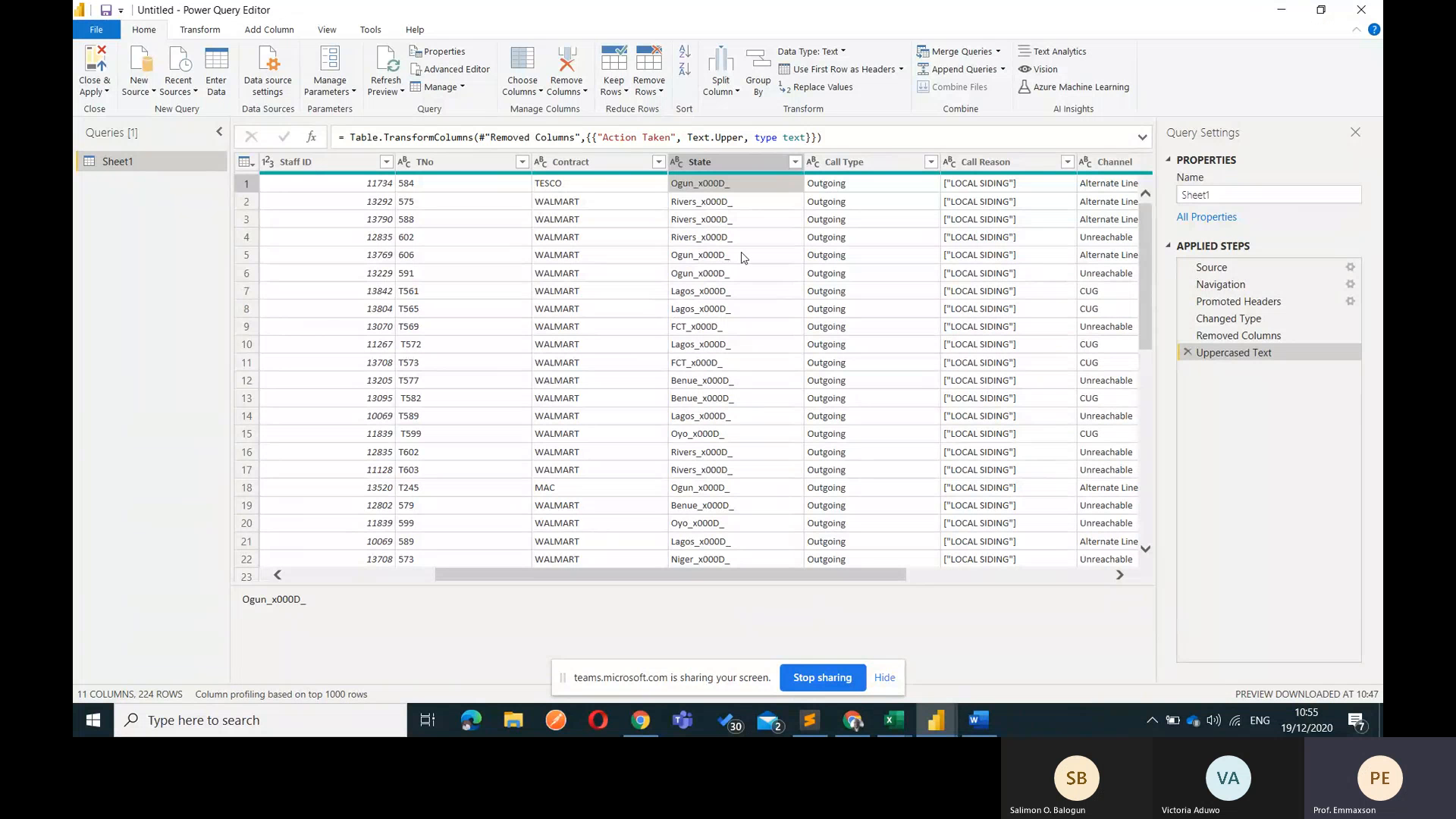
pyautogui.click(201, 29)
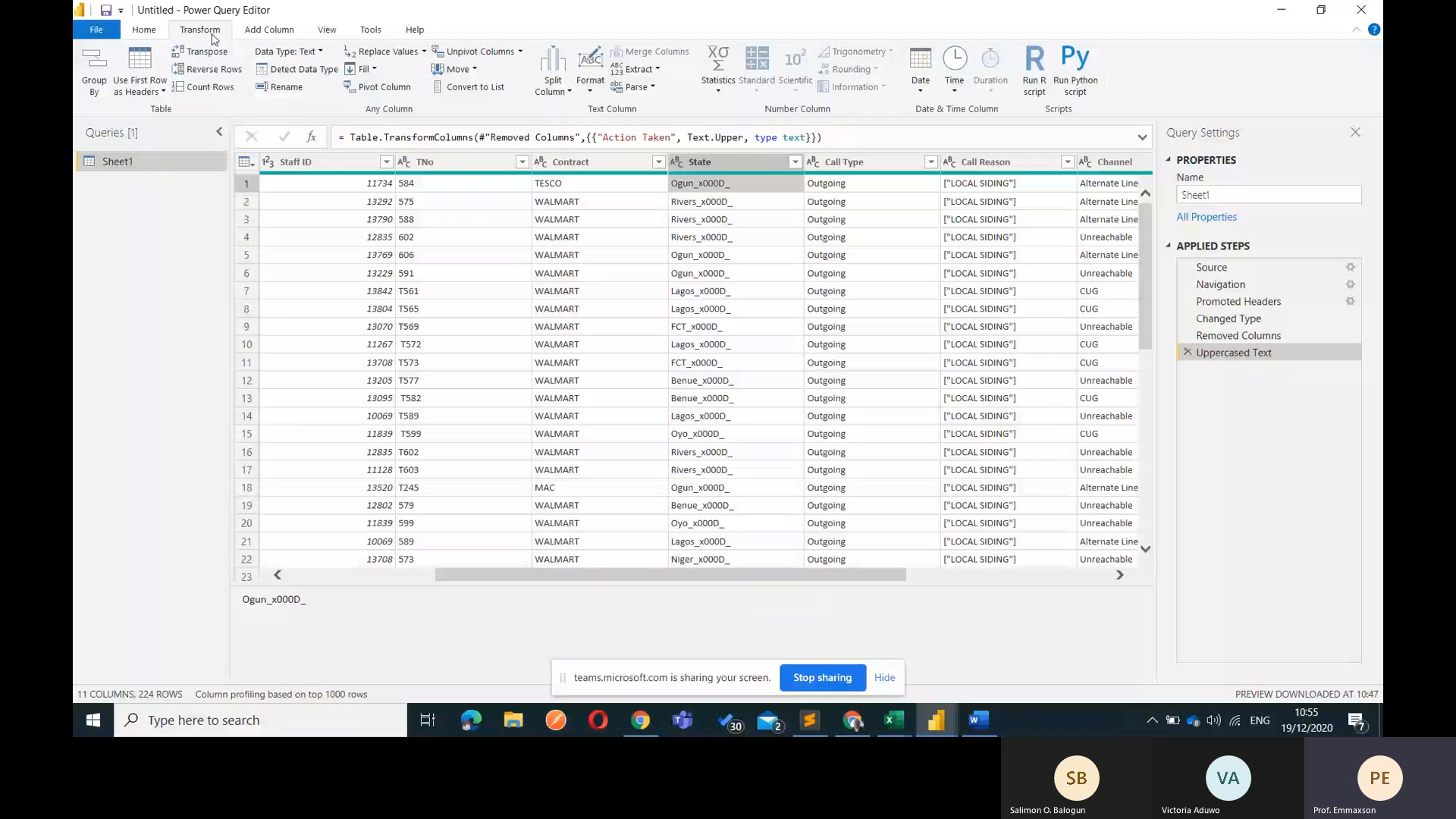
pyautogui.click(557, 92)
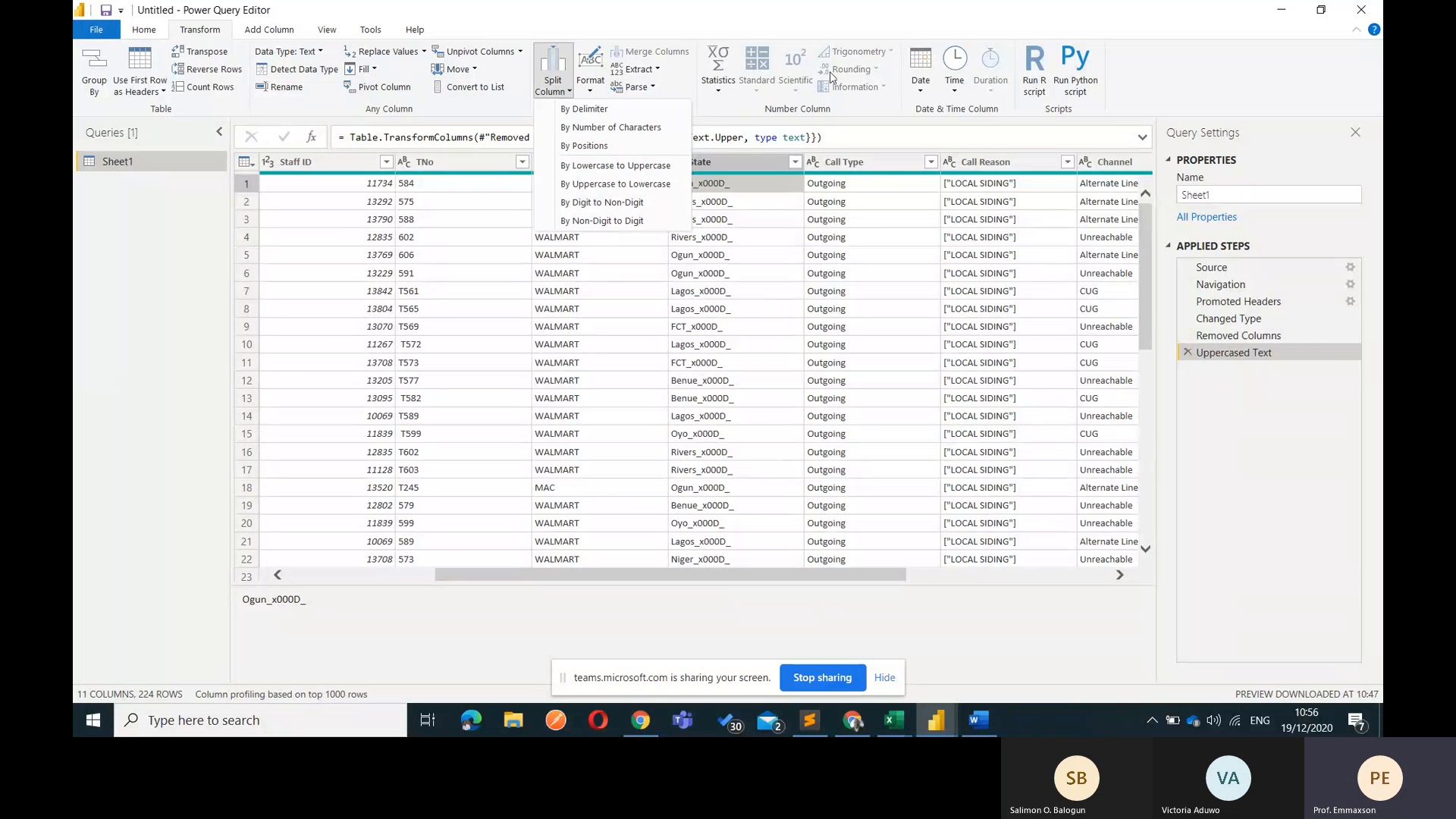
pyautogui.click(758, 31)
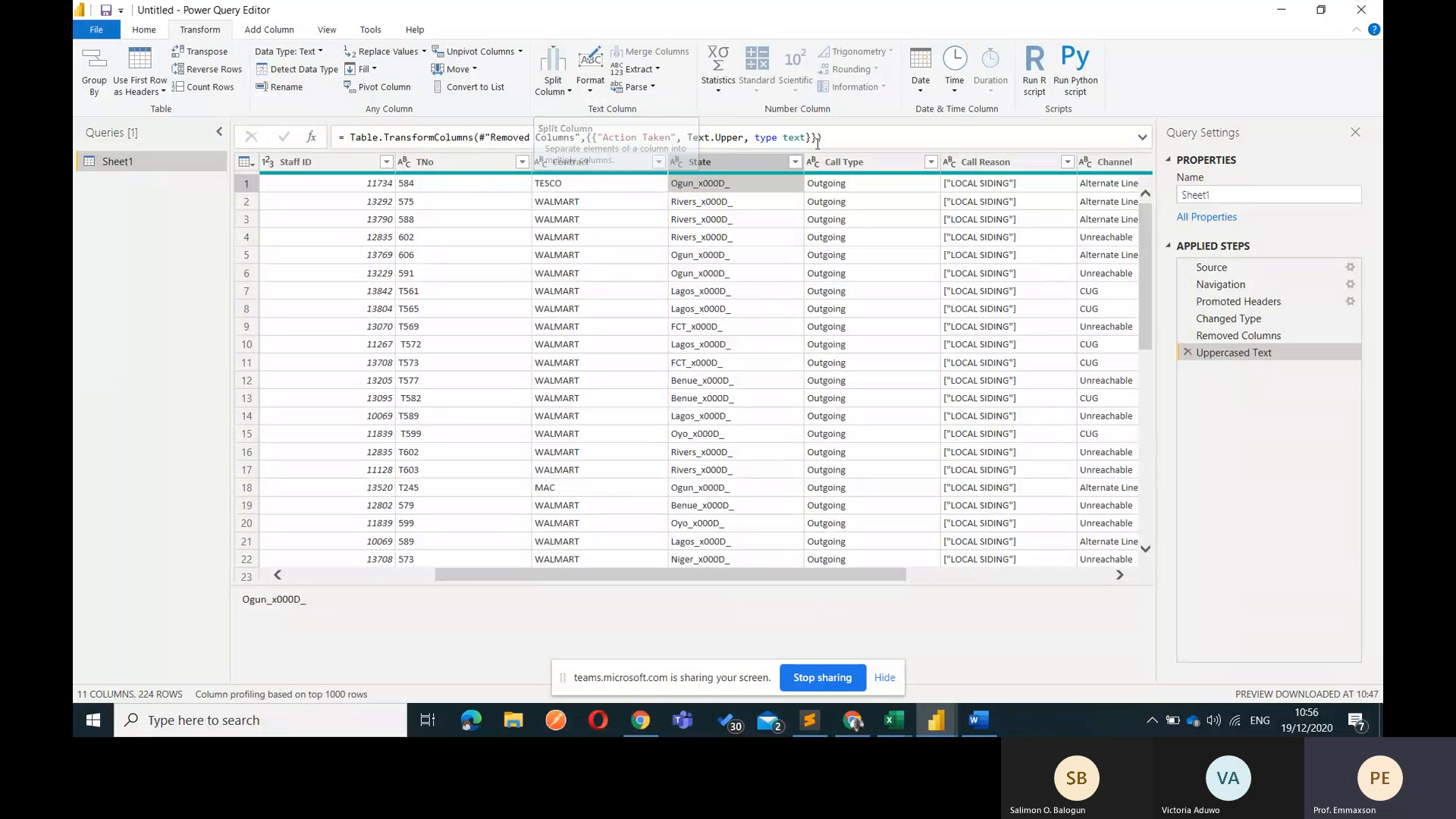
pyautogui.click(744, 161)
pyautogui.click(546, 83)
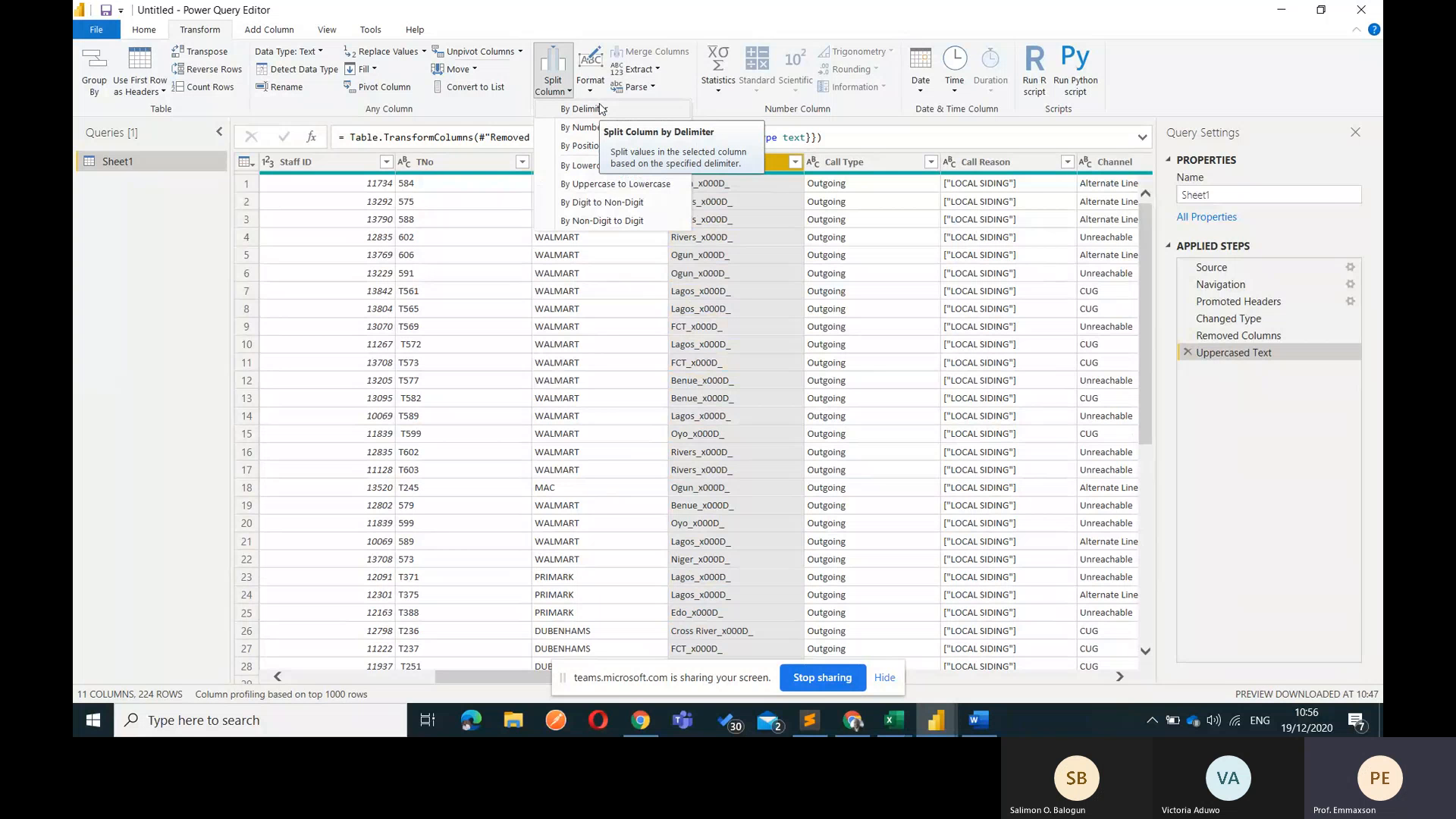
pyautogui.click(600, 110)
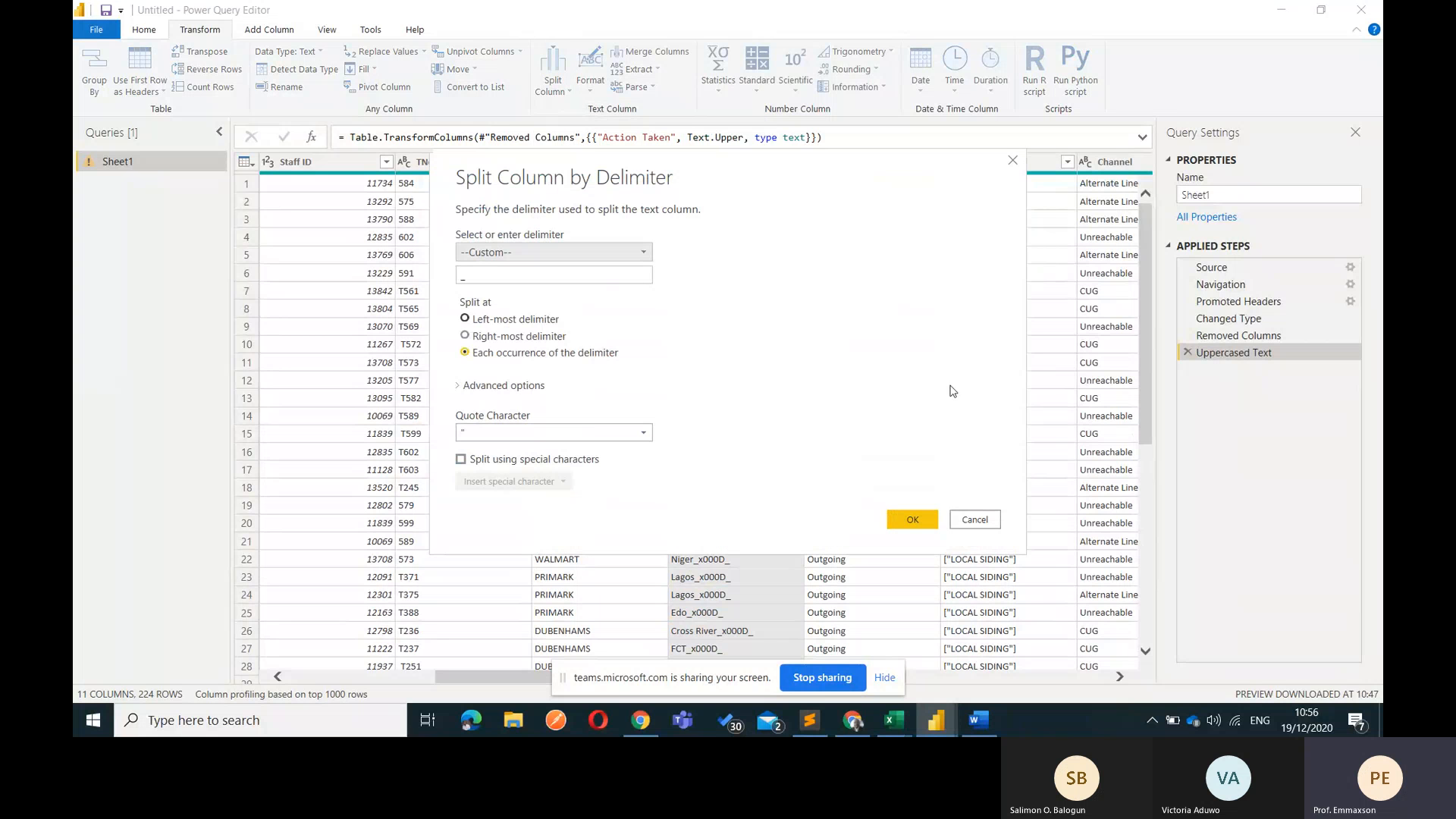
pyautogui.click(986, 521)
# Copy the _x000D_ suffix from a State value and split the State column at each occurrence of that custom delimiter
pyautogui.click(760, 187)
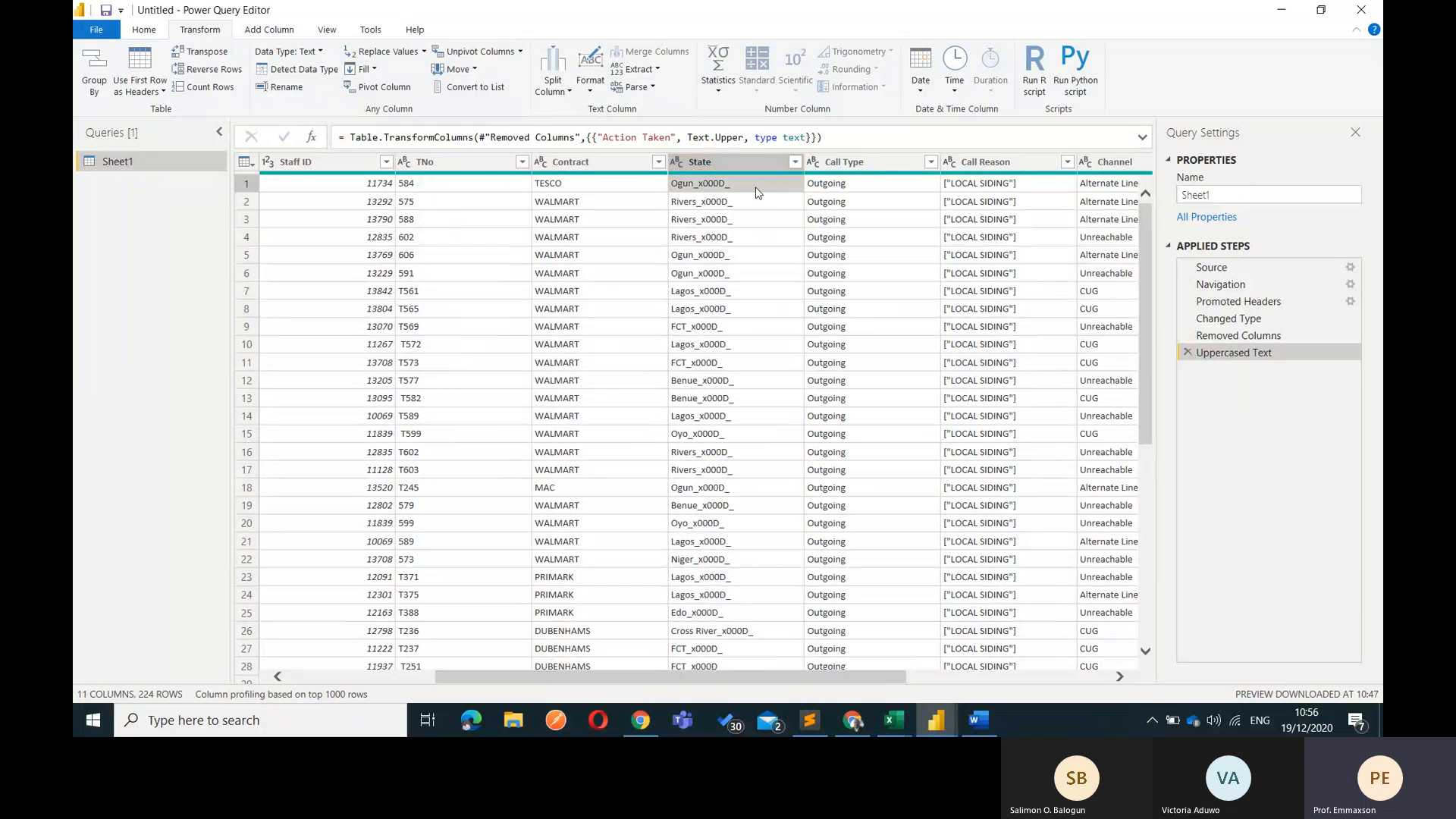
pyautogui.moveTo(317, 603); pyautogui.dragTo(268, 601)
pyautogui.hotkey('ctrl', 'c')
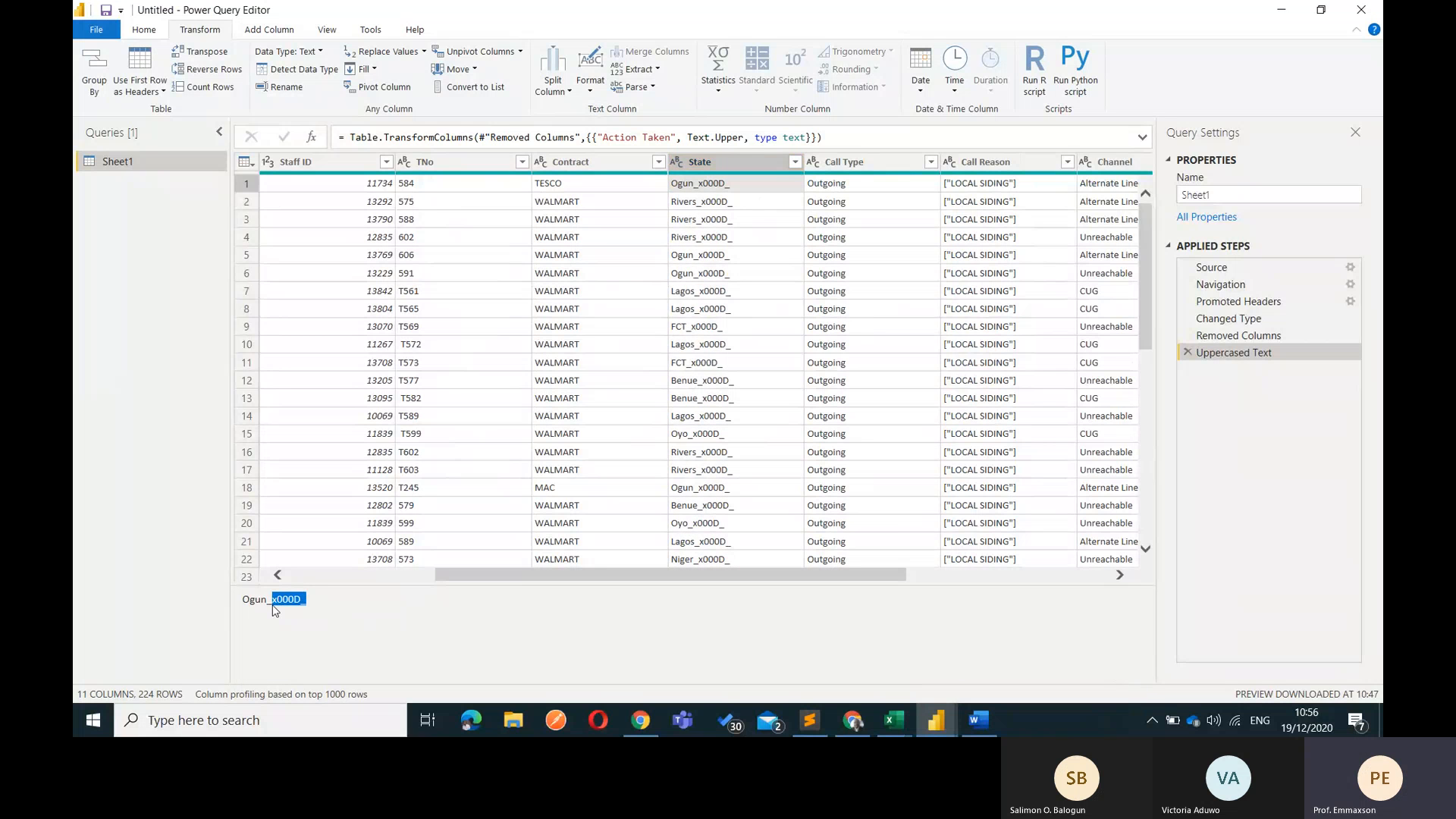
pyautogui.click(716, 161)
pyautogui.click(551, 90)
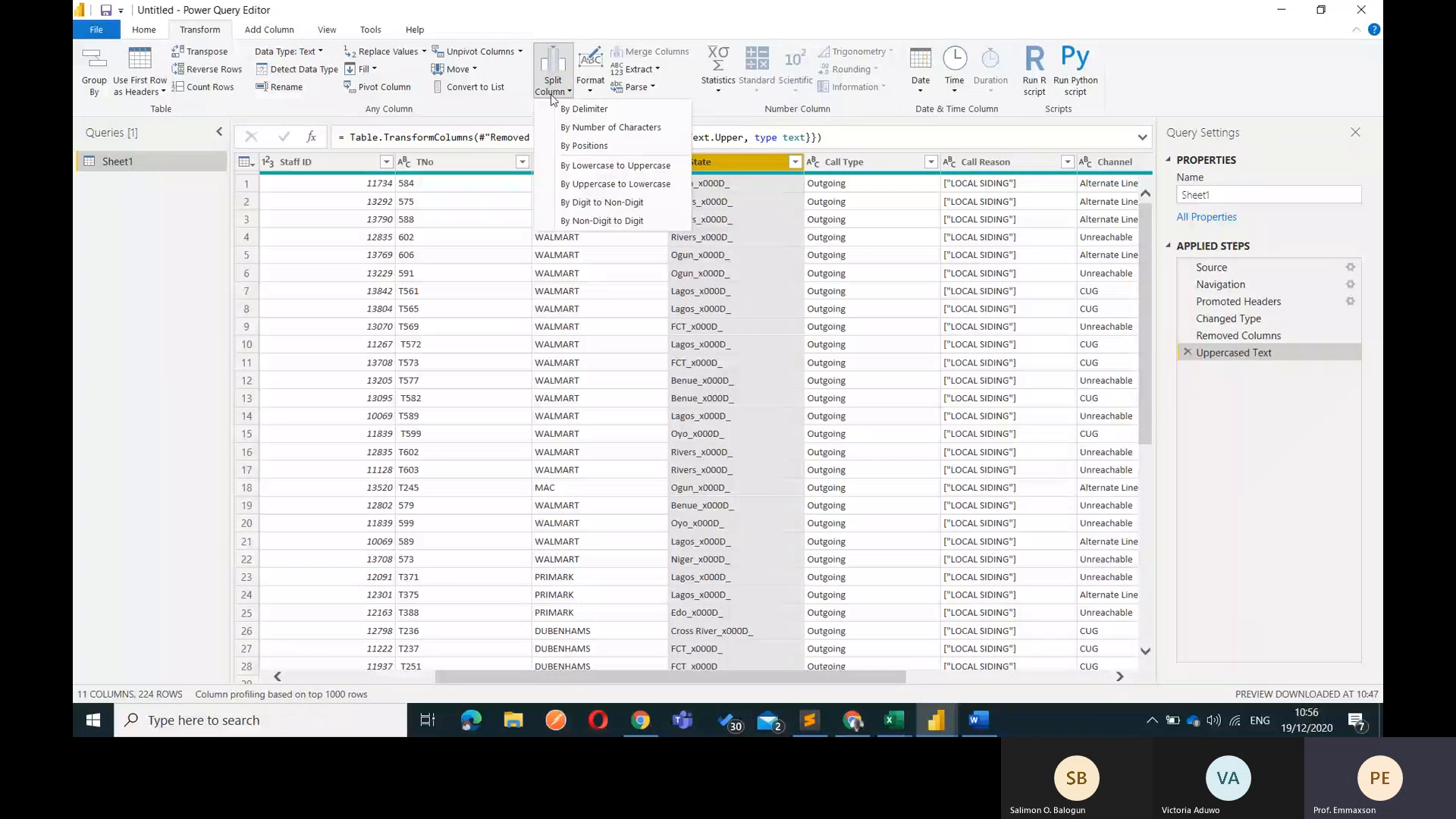
pyautogui.click(558, 111)
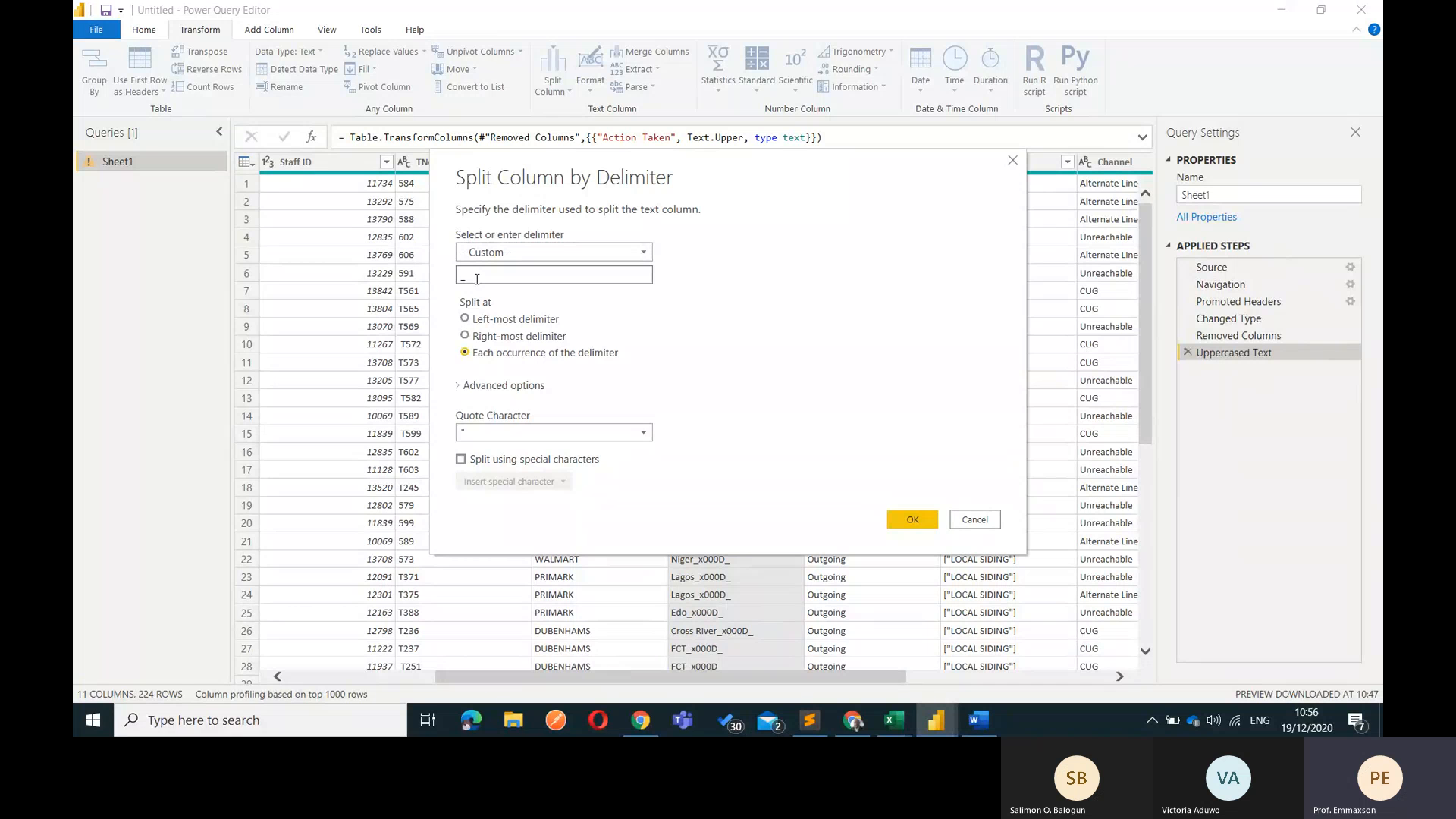
pyautogui.hotkey('ctrl', 'v')
pyautogui.click(911, 521)
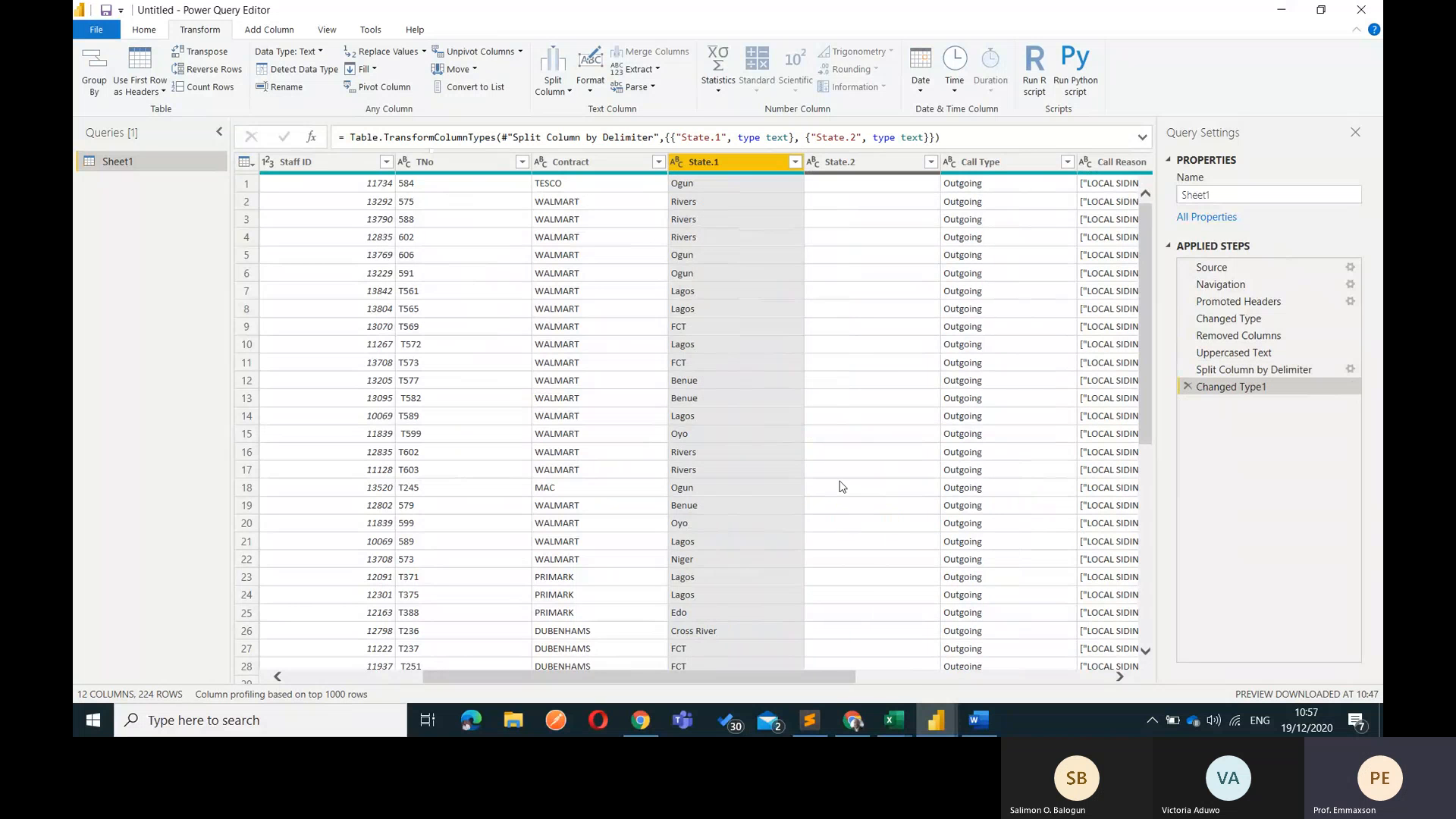
# Check the split State.1 and State.2 values down the table and remove the State.2 column
pyautogui.click(693, 188)
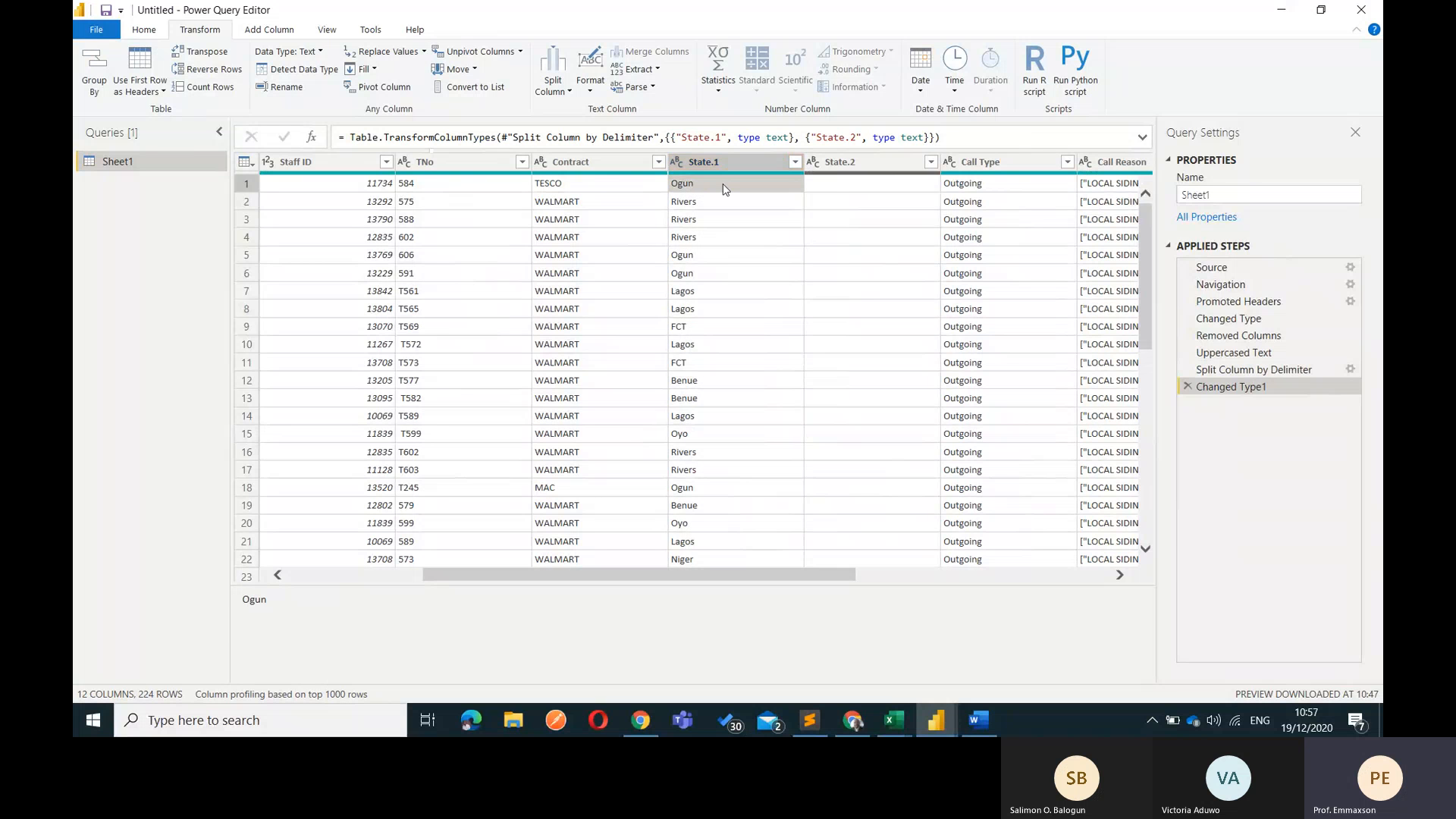
pyautogui.click(829, 189)
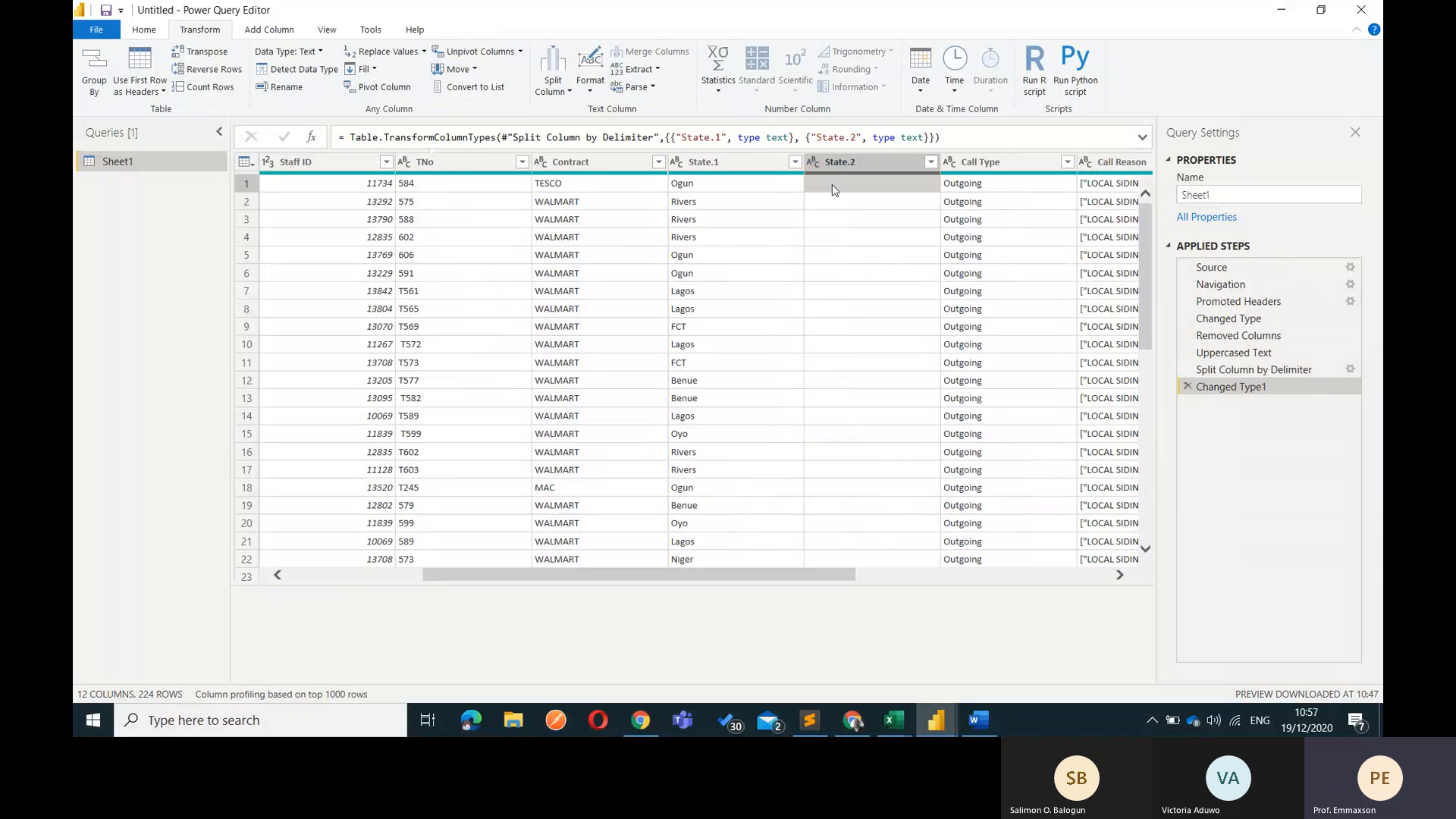
pyautogui.scroll(-20, 835, 190)
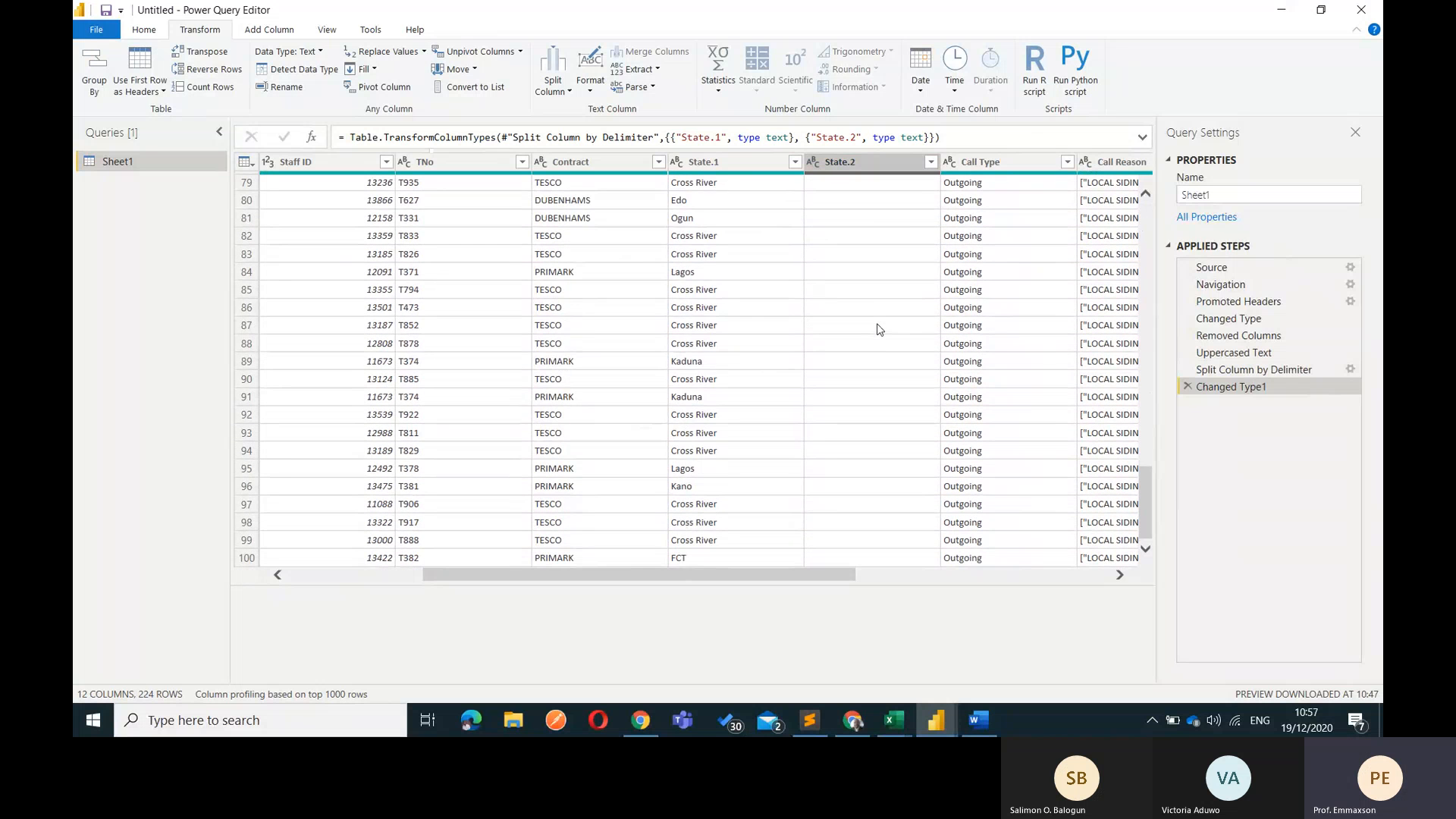
pyautogui.scroll(-20, 879, 329)
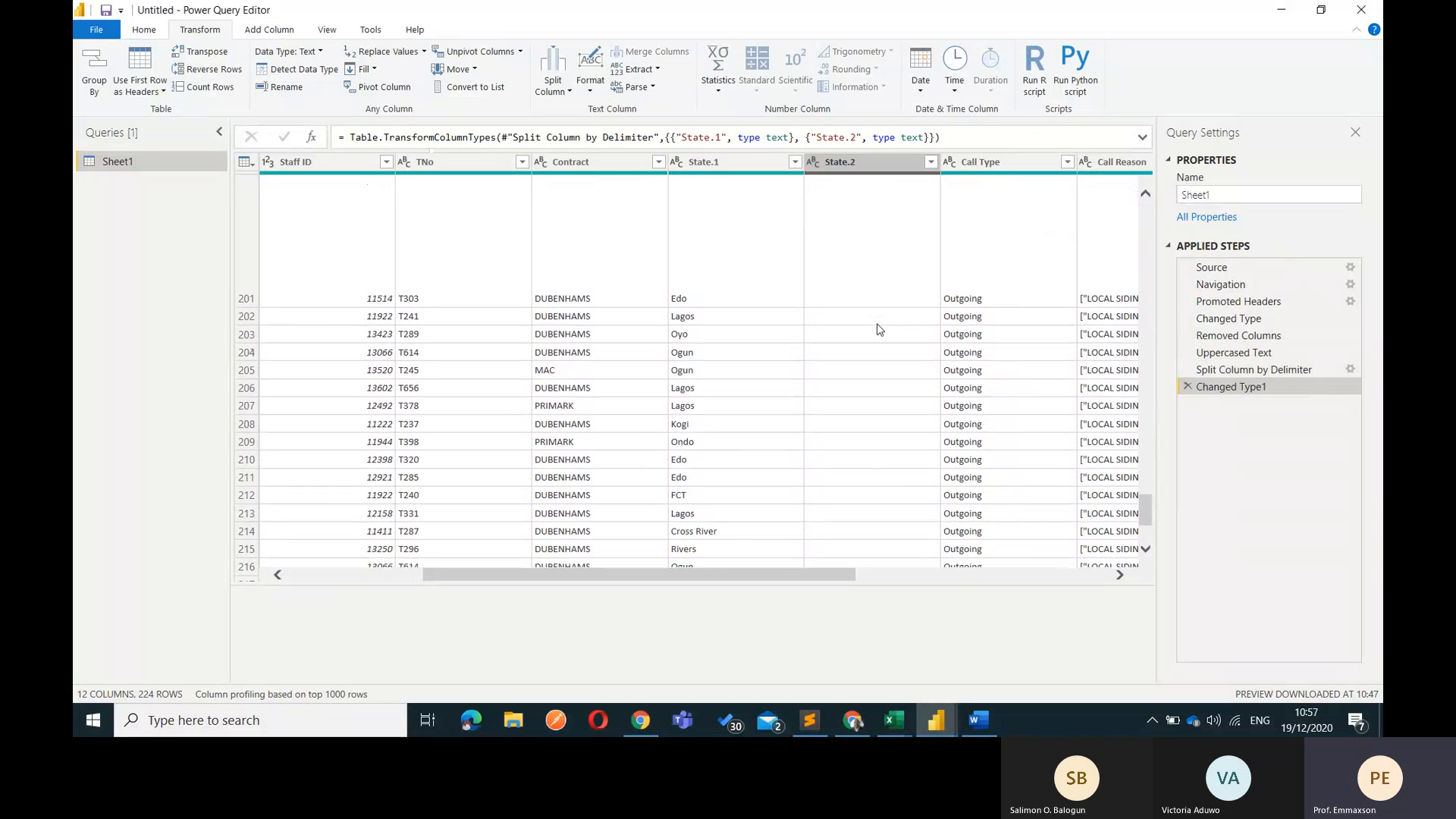
pyautogui.scroll(20, 879, 329)
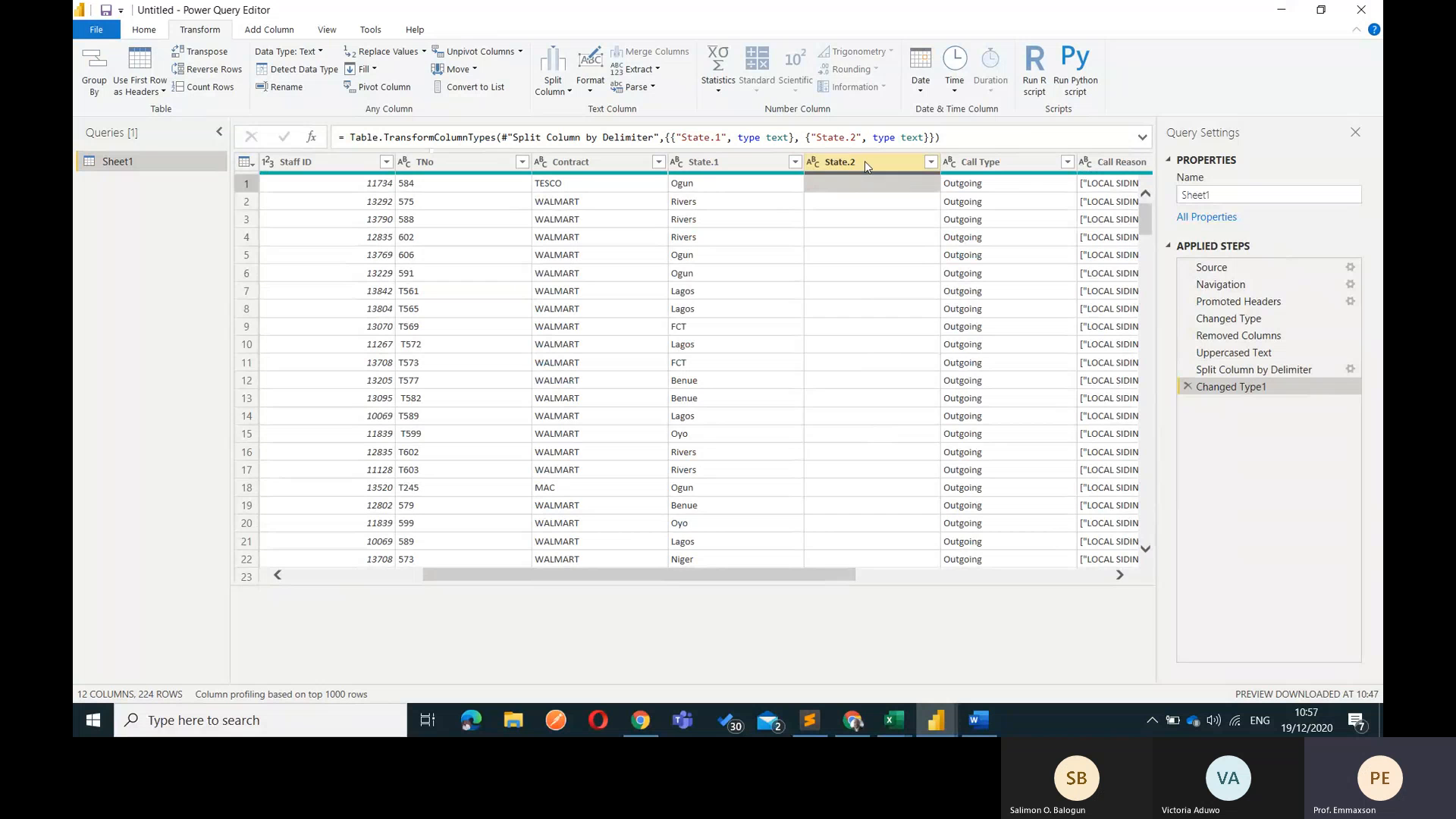
pyautogui.rightClick(864, 160)
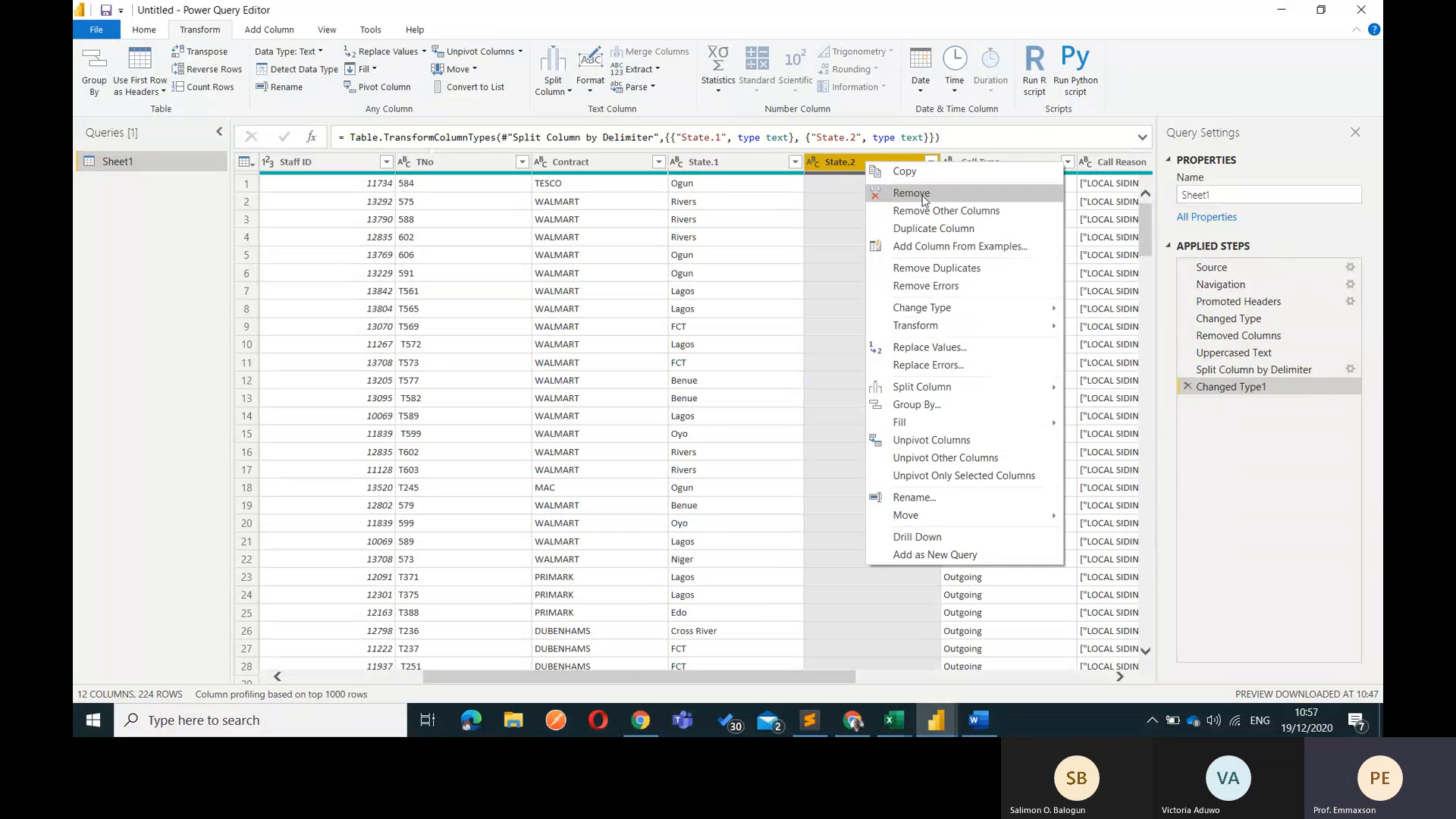
pyautogui.click(911, 194)
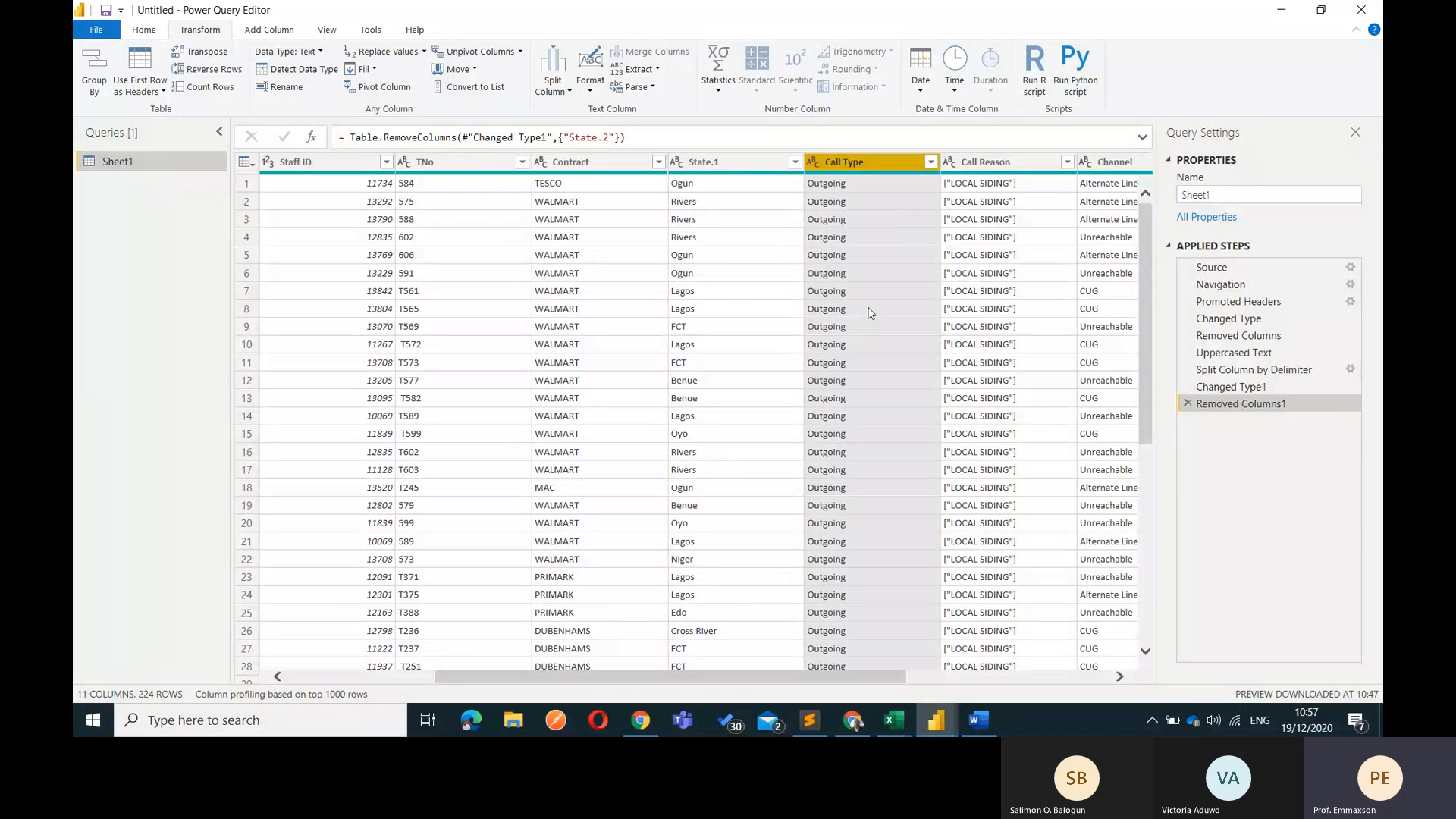
# Delete the applied steps Removed Columns1, Changed Type1 and Split Column by Delimiter to restore the original State column
pyautogui.click(639, 73)
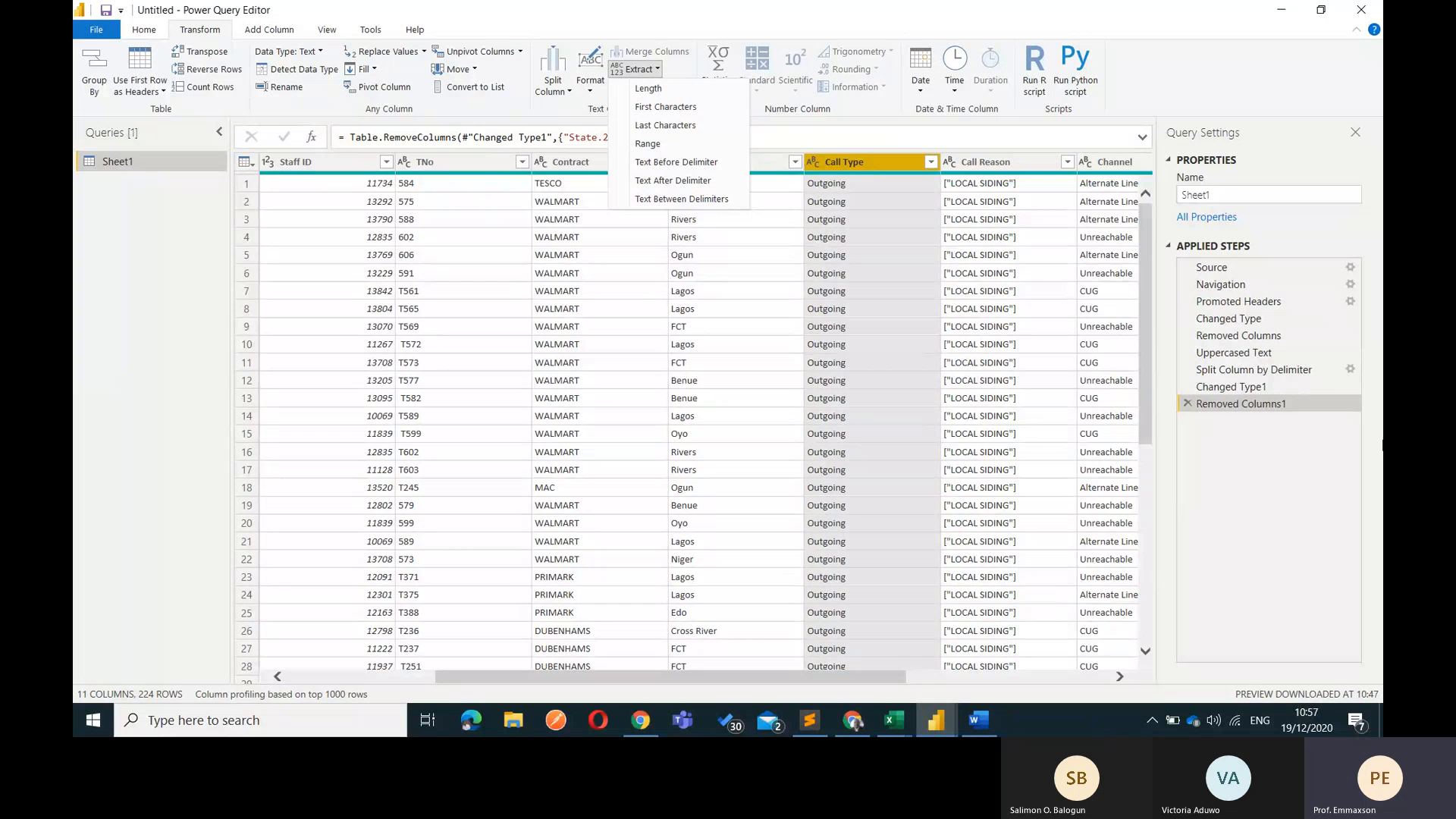
pyautogui.click(1235, 451)
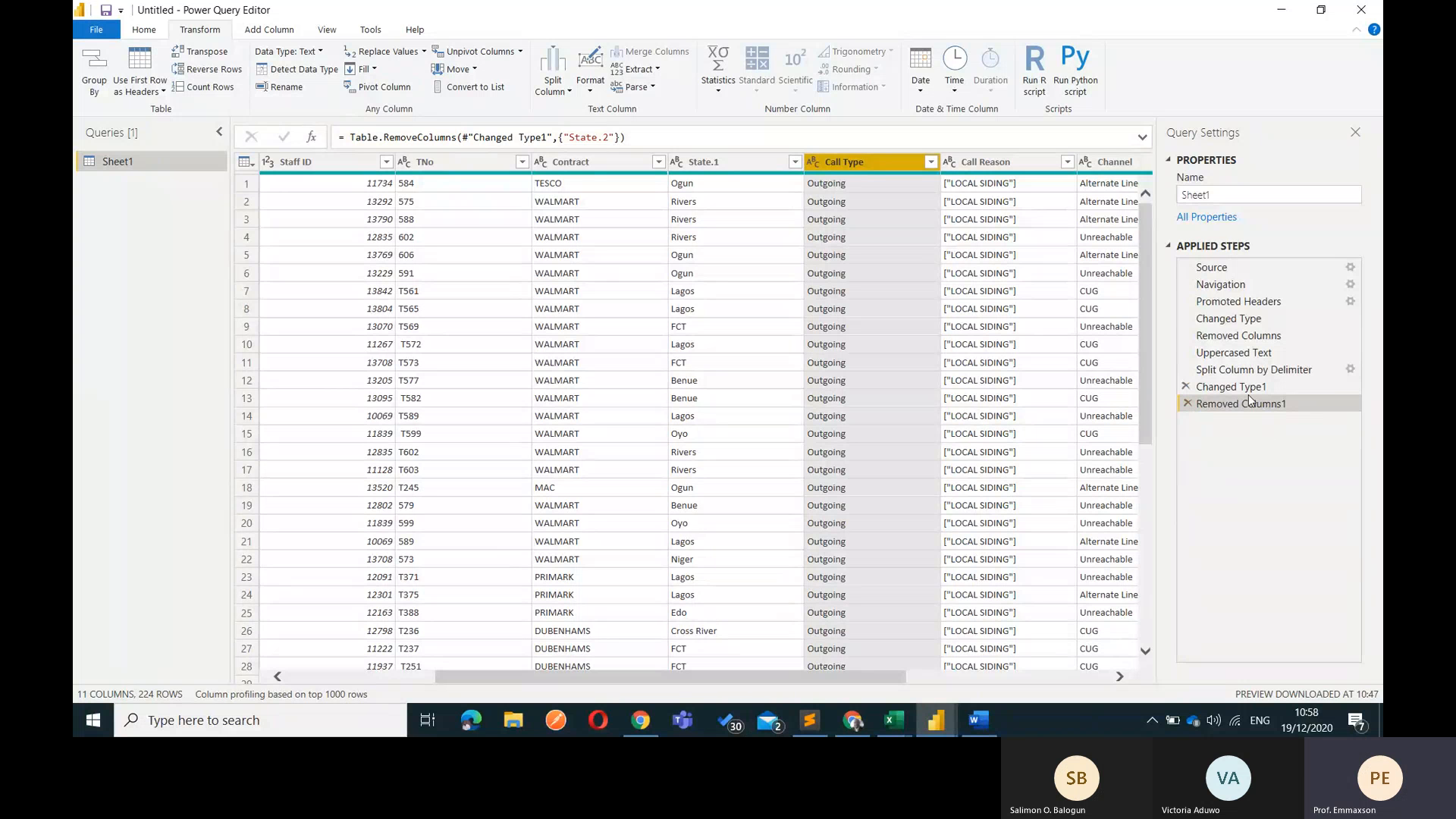
pyautogui.click(1187, 407)
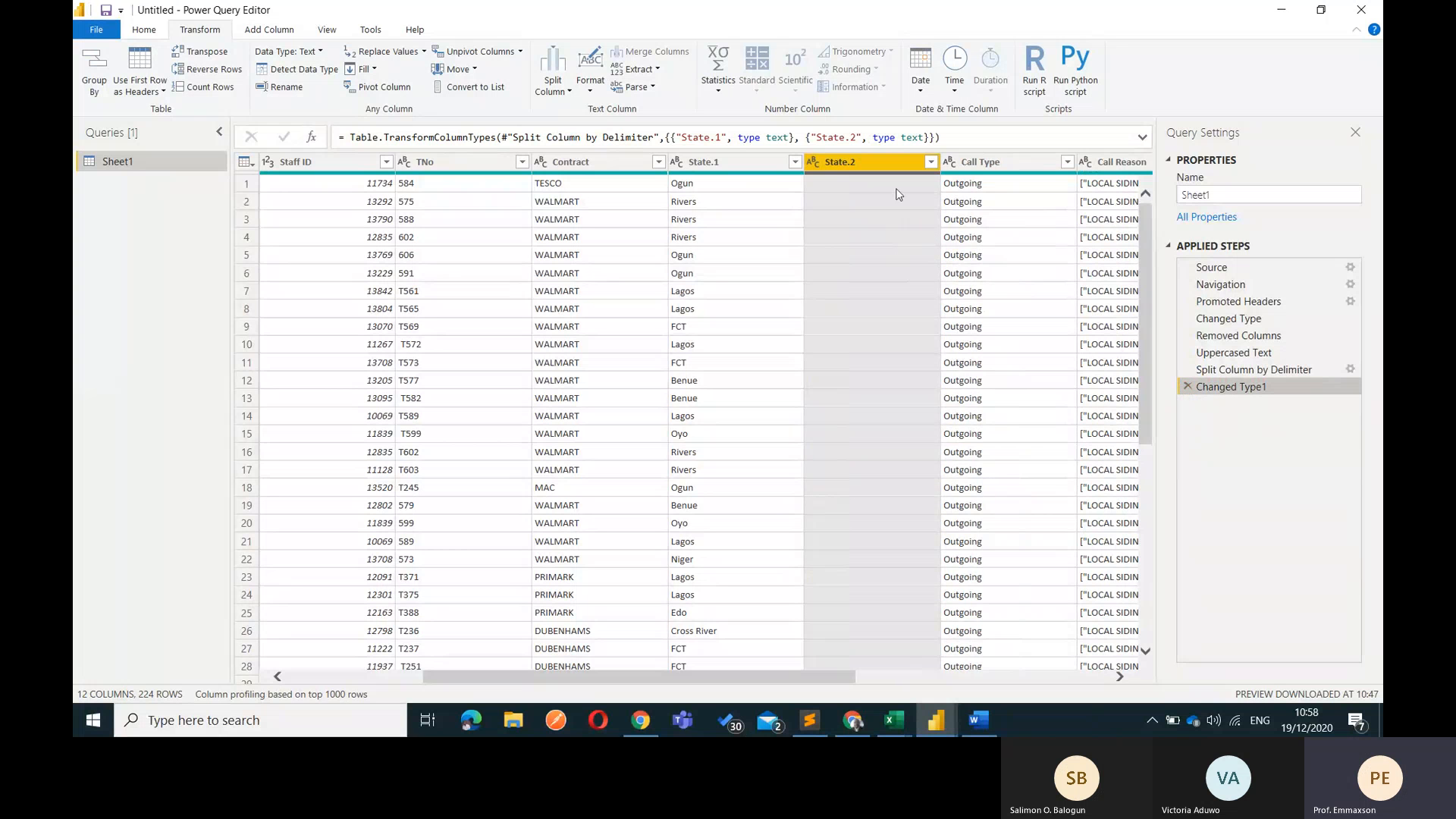
pyautogui.click(1188, 386)
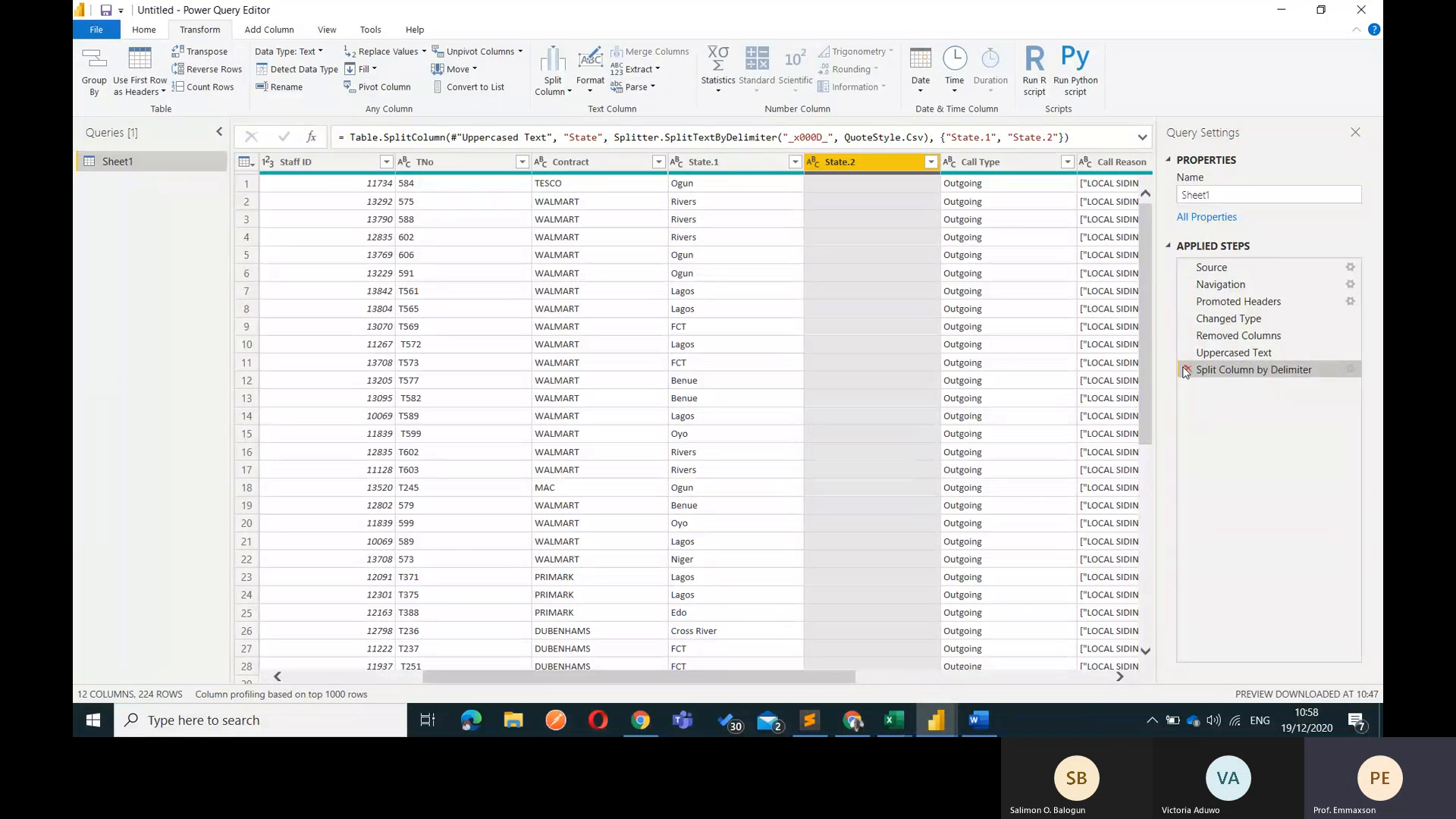
pyautogui.click(1187, 370)
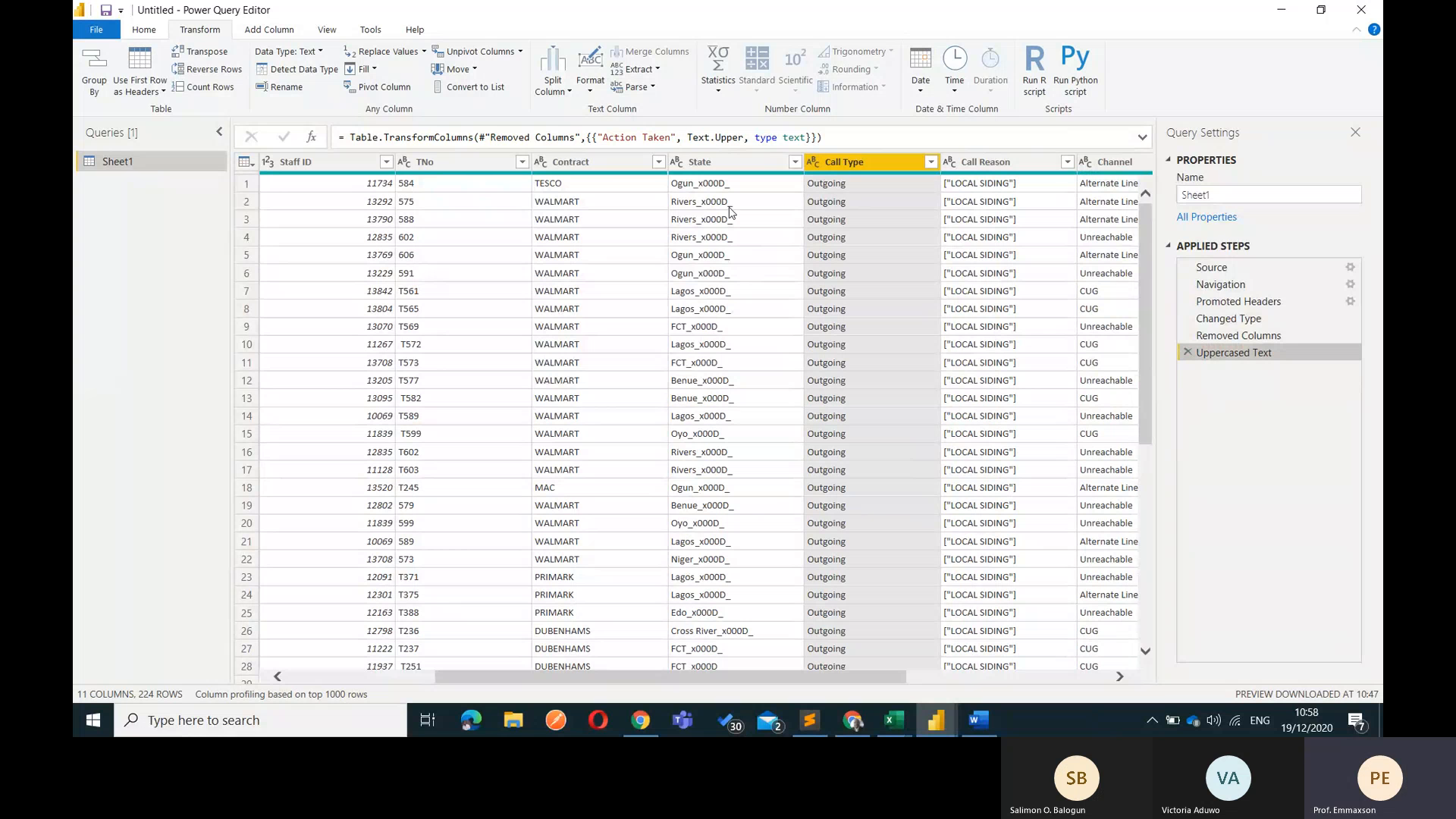
# Extract the text before the delimiter _x000D_ in the State column
pyautogui.click(721, 164)
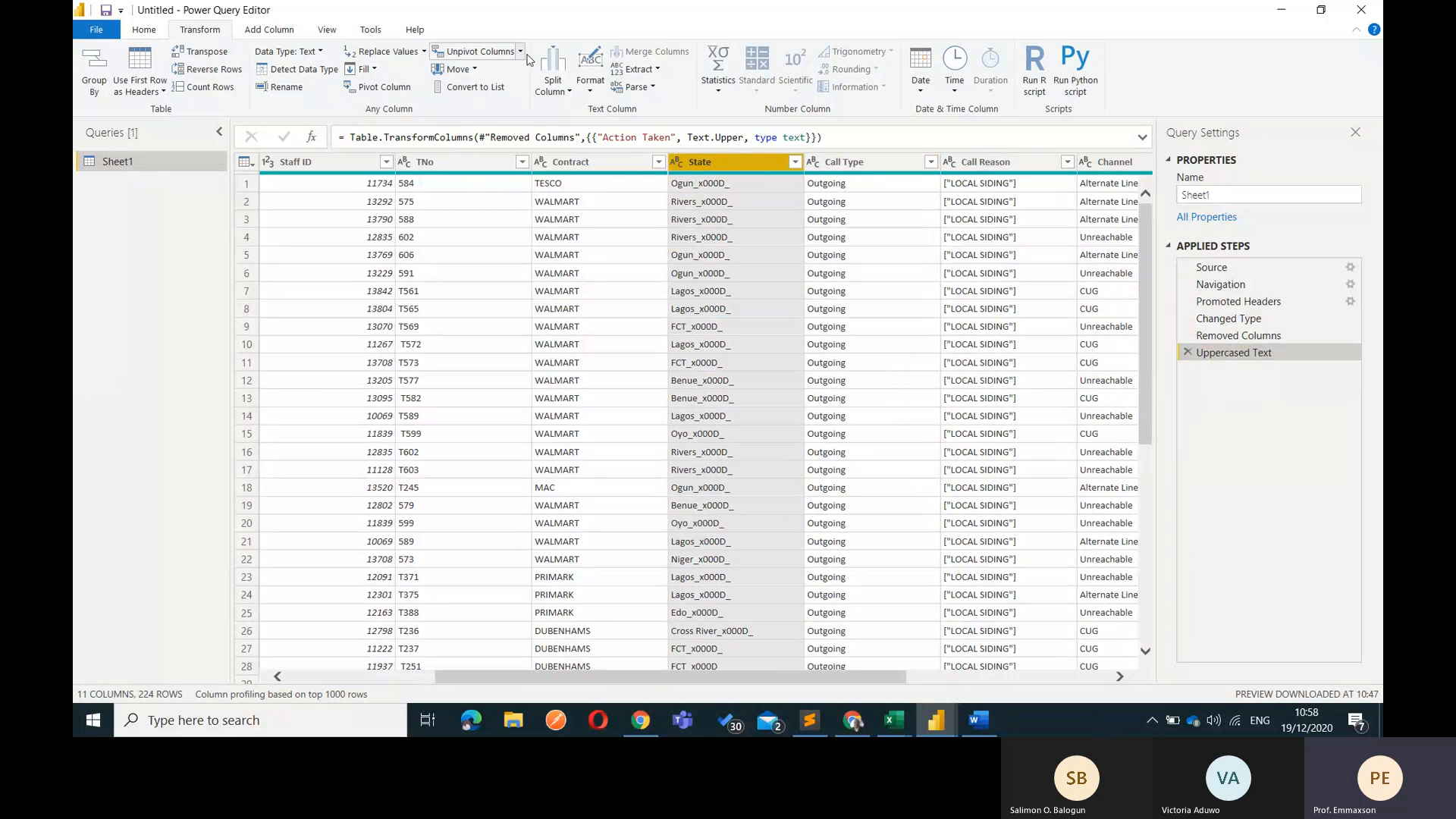
pyautogui.click(639, 70)
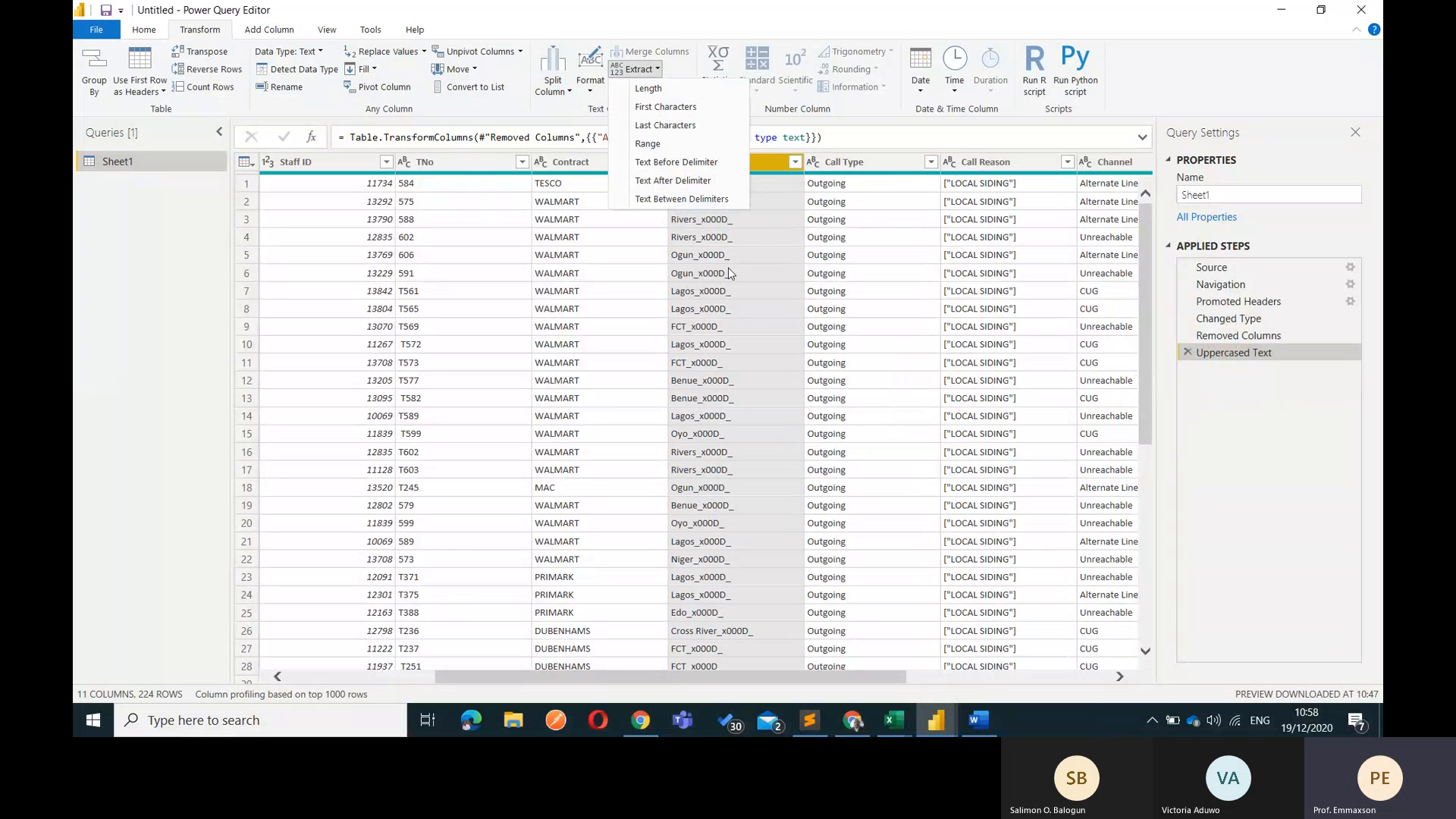
pyautogui.click(696, 165)
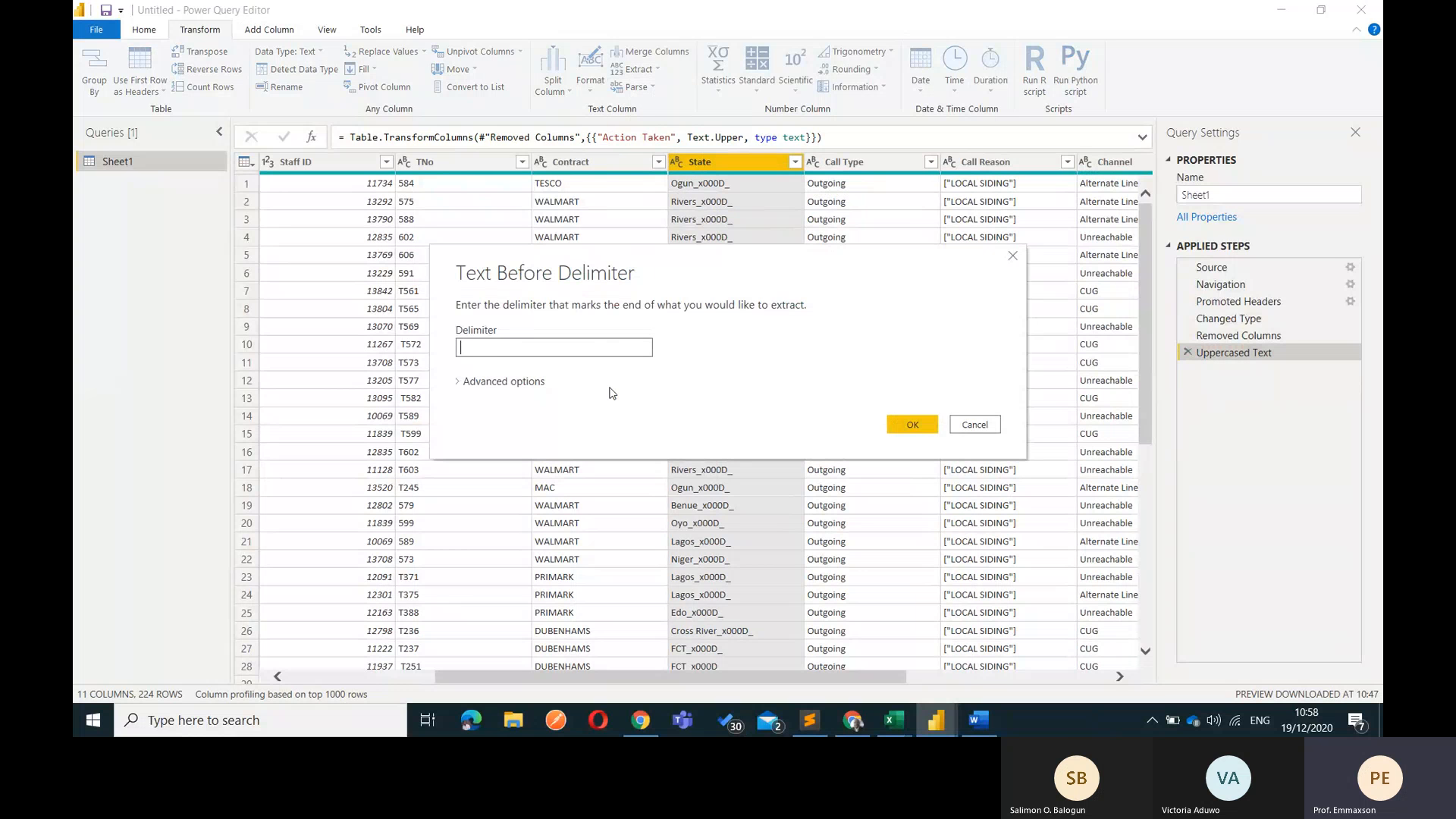
pyautogui.write('_x000D_')
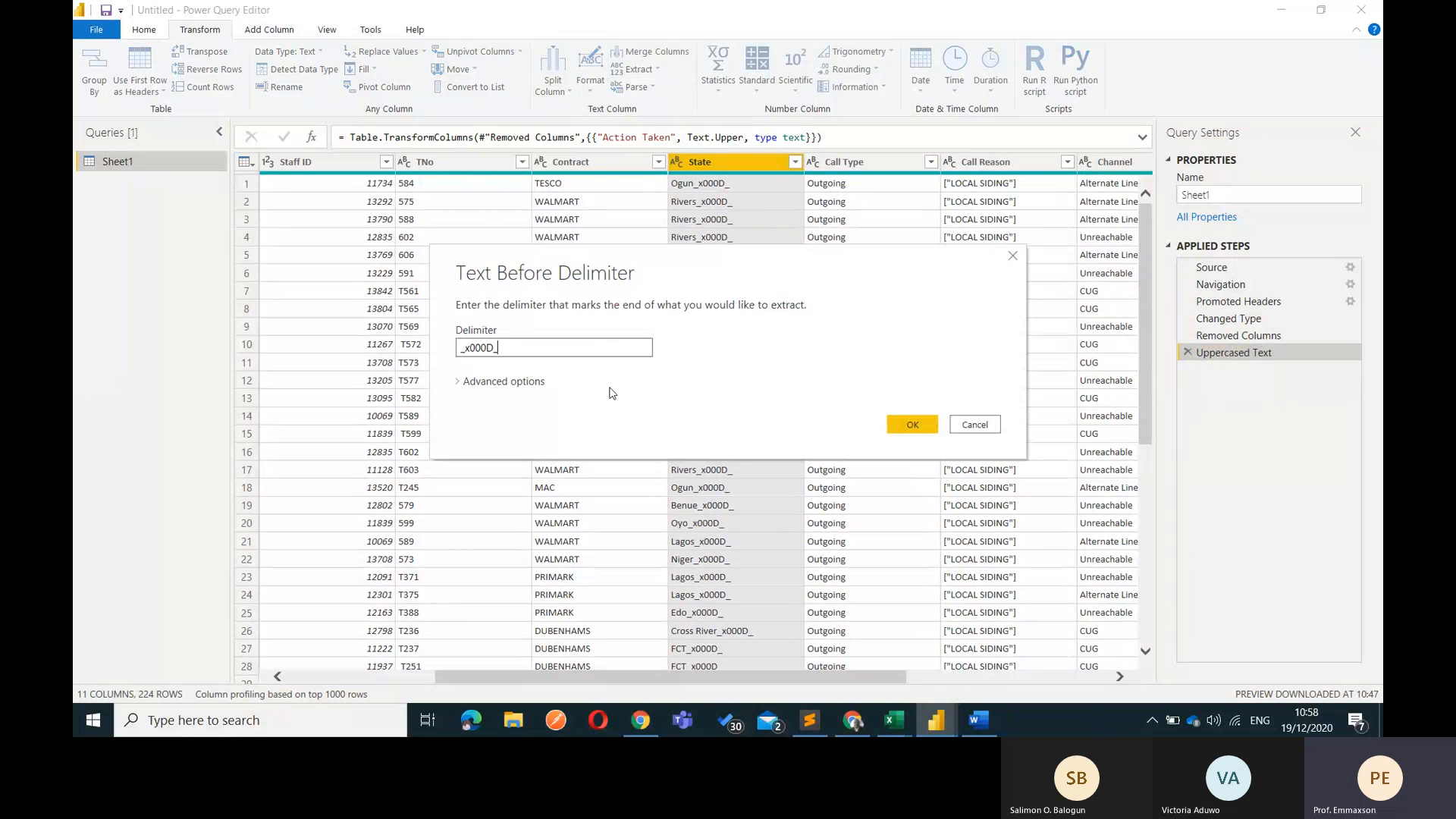
pyautogui.click(913, 425)
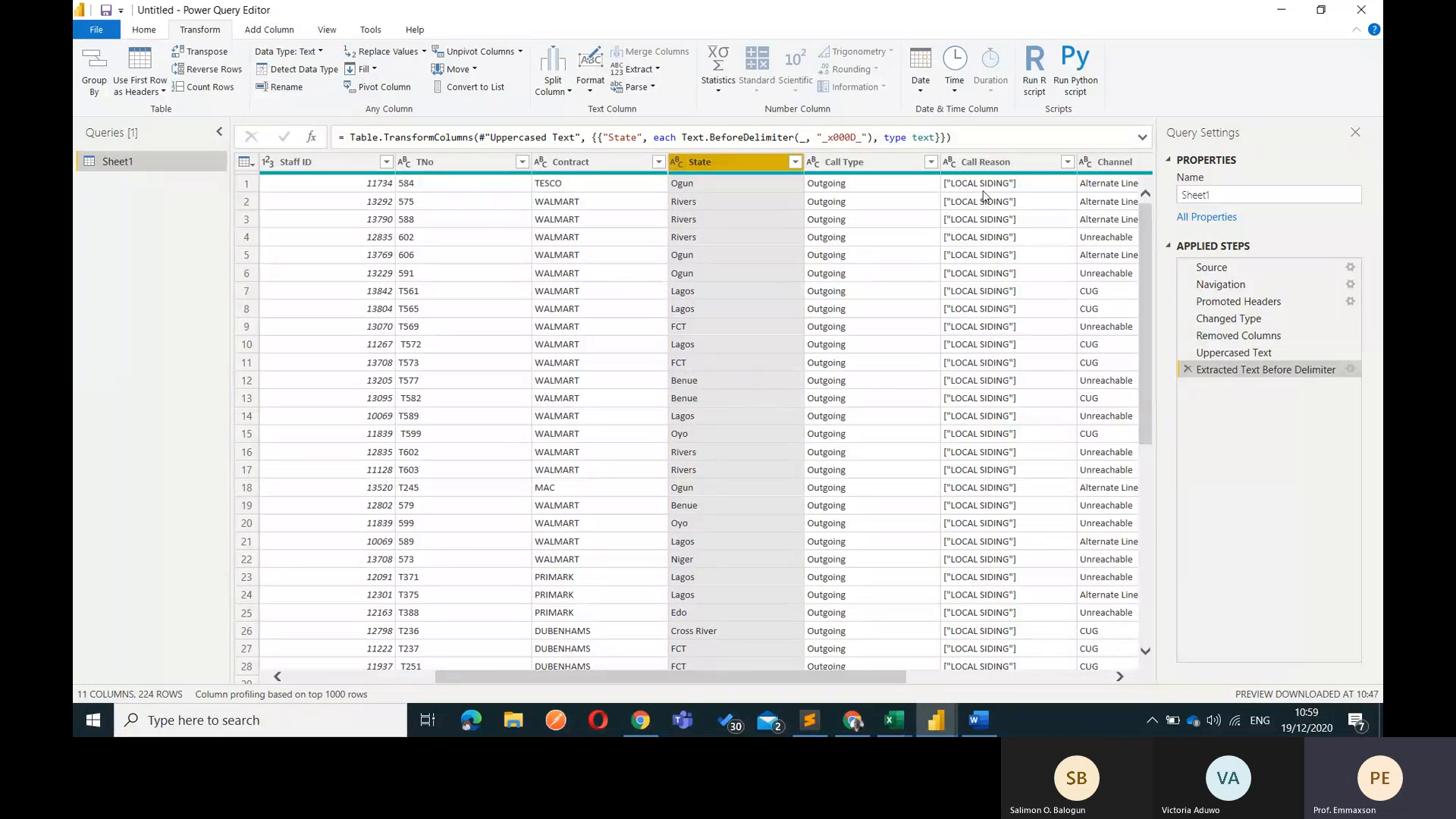
# Select the Call Reason column and review the Sheet1 columns from Call ID across to Truck Status
pyautogui.click(983, 166)
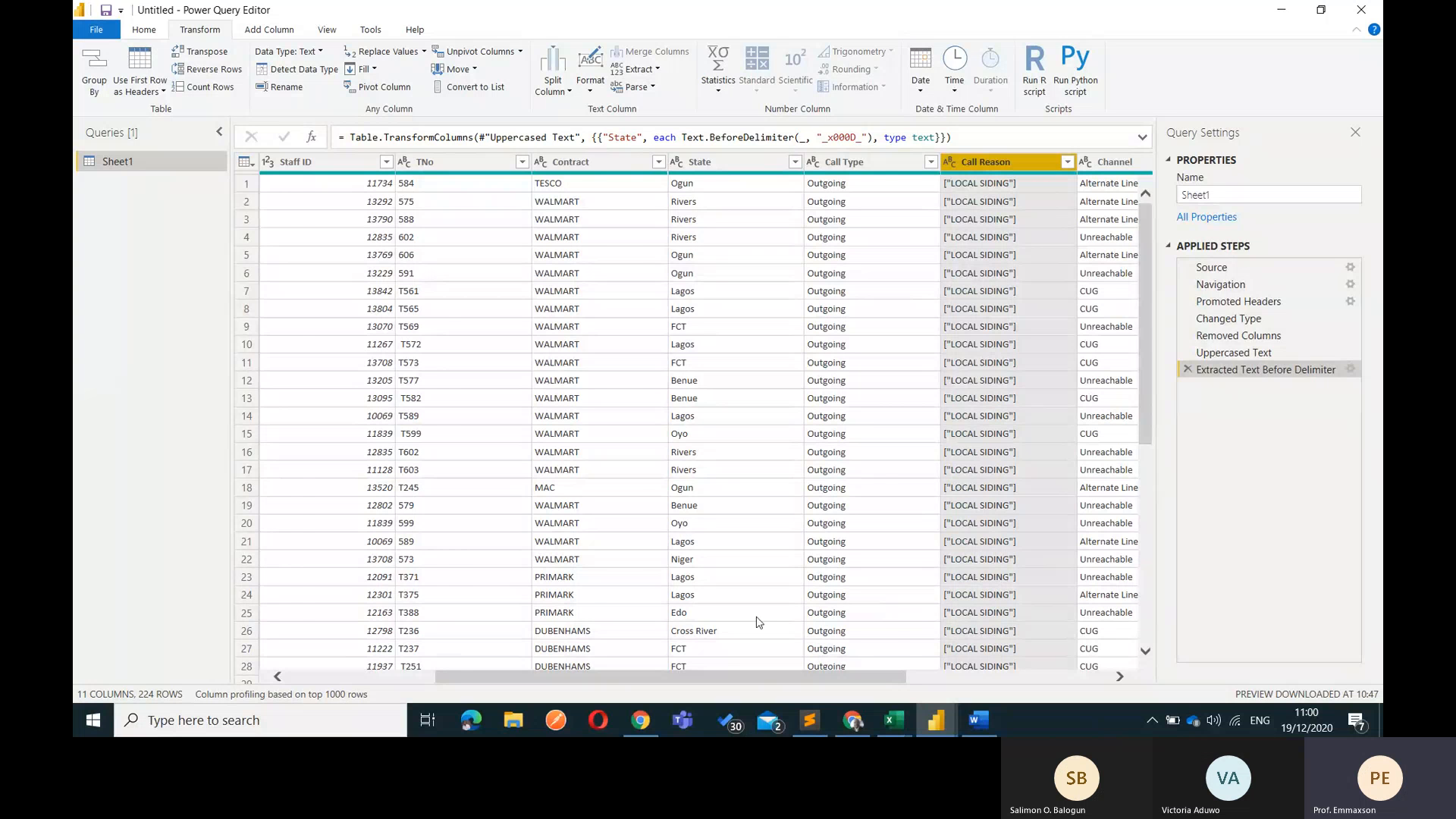
pyautogui.hscroll(-5, 590, 608)
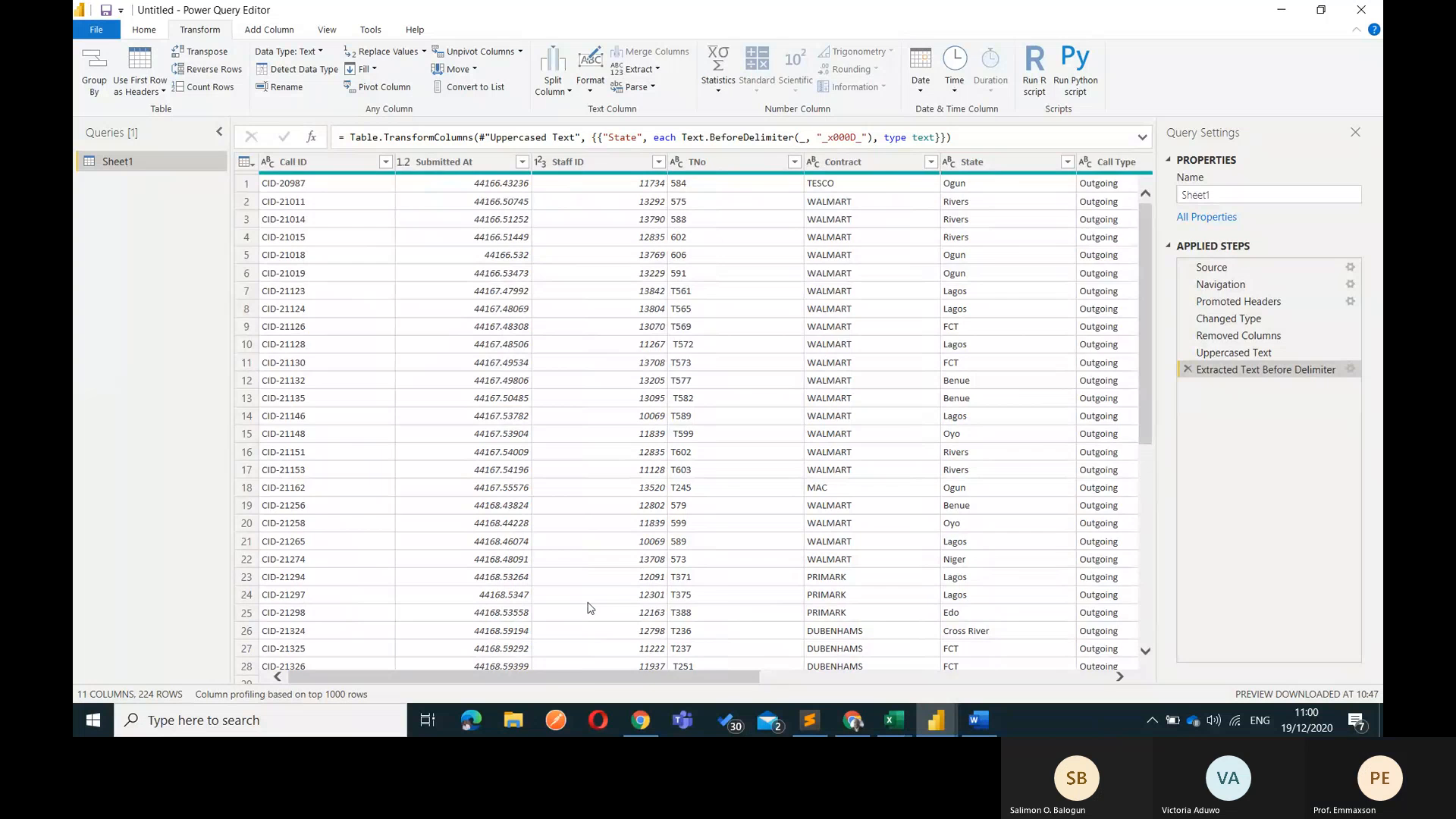
pyautogui.hscroll(5, 591, 608)
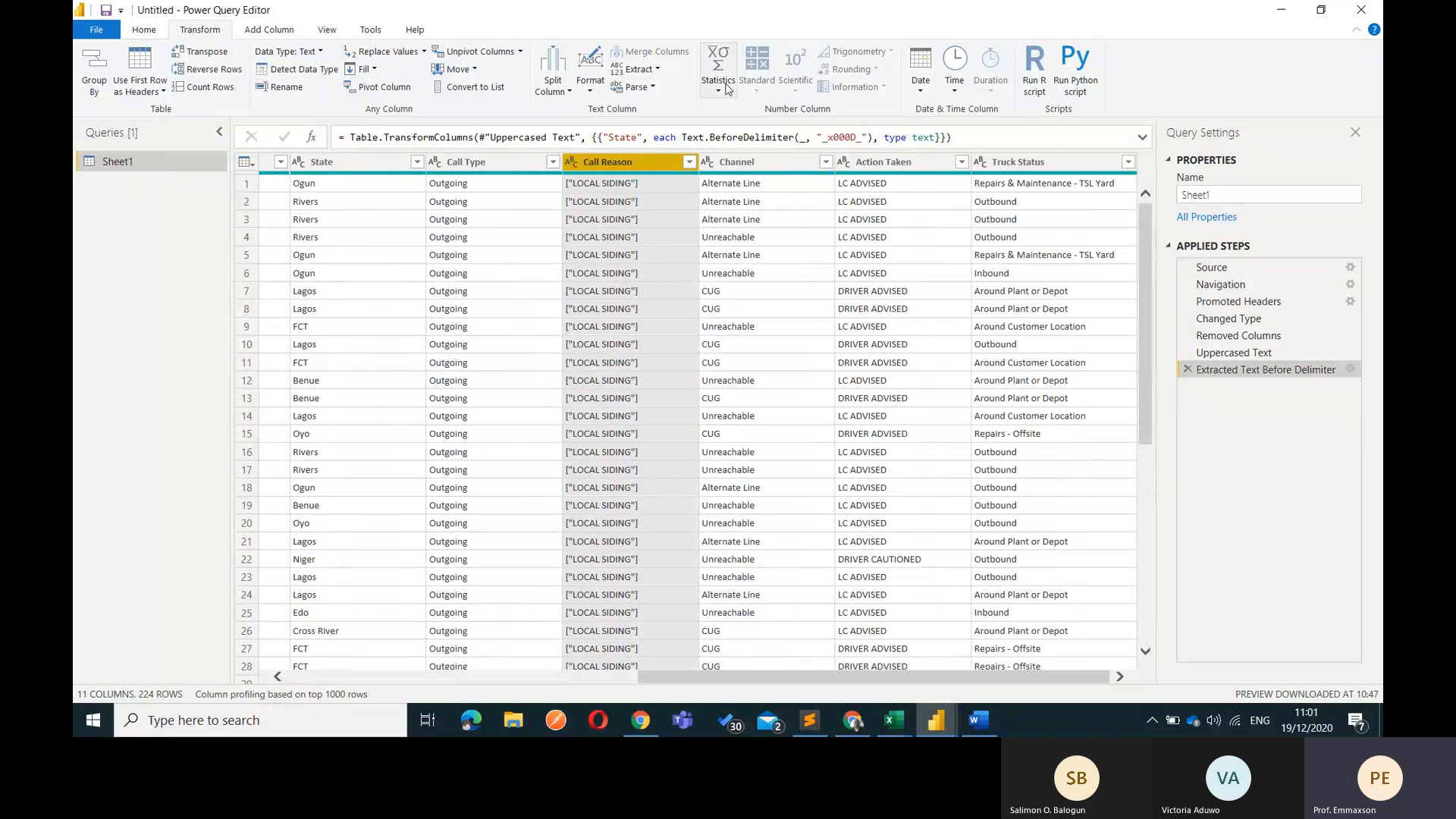
# Extract the text between the delimiters [" and "] in the Call Reason column
pyautogui.click(648, 73)
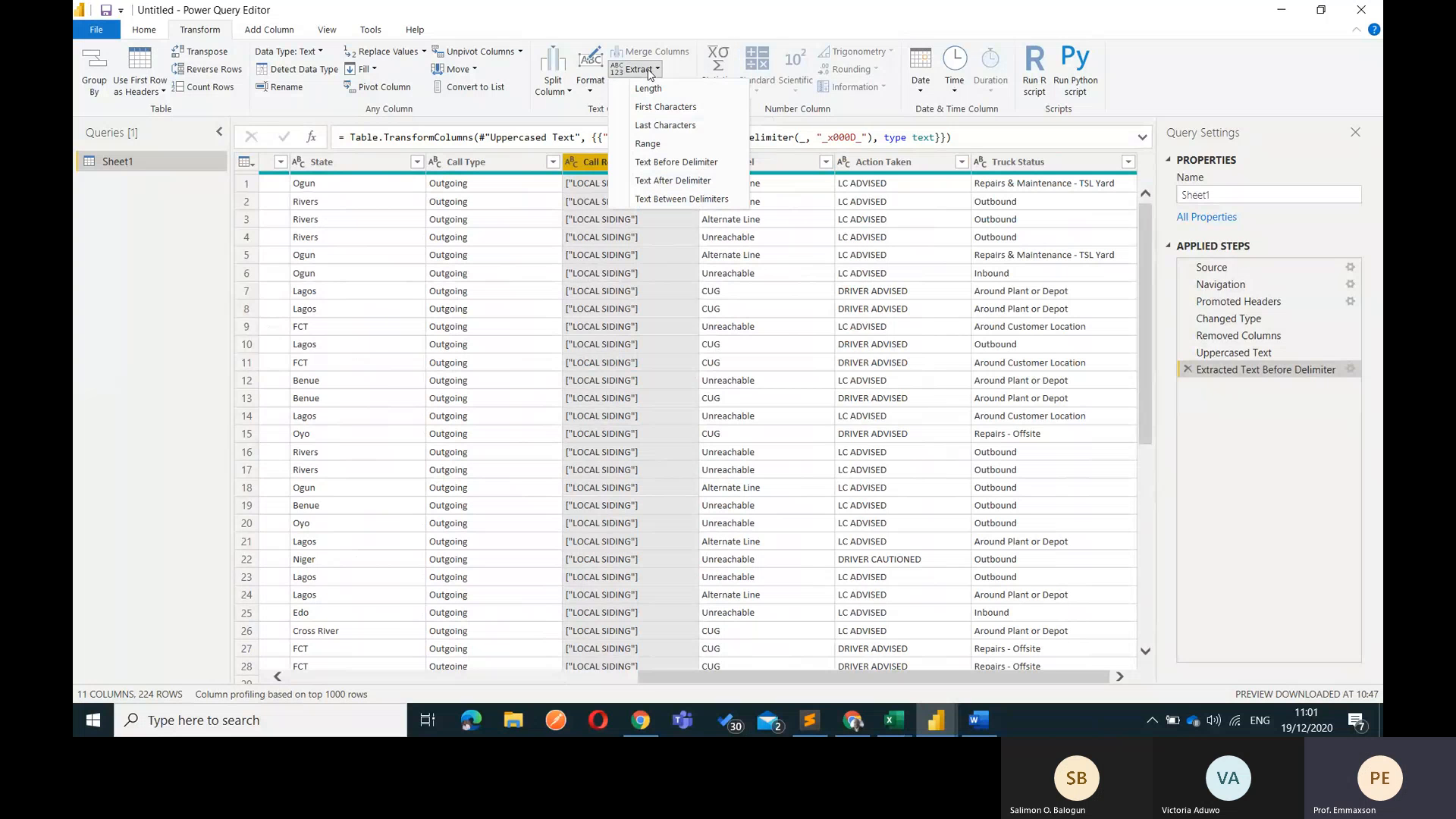
pyautogui.click(686, 199)
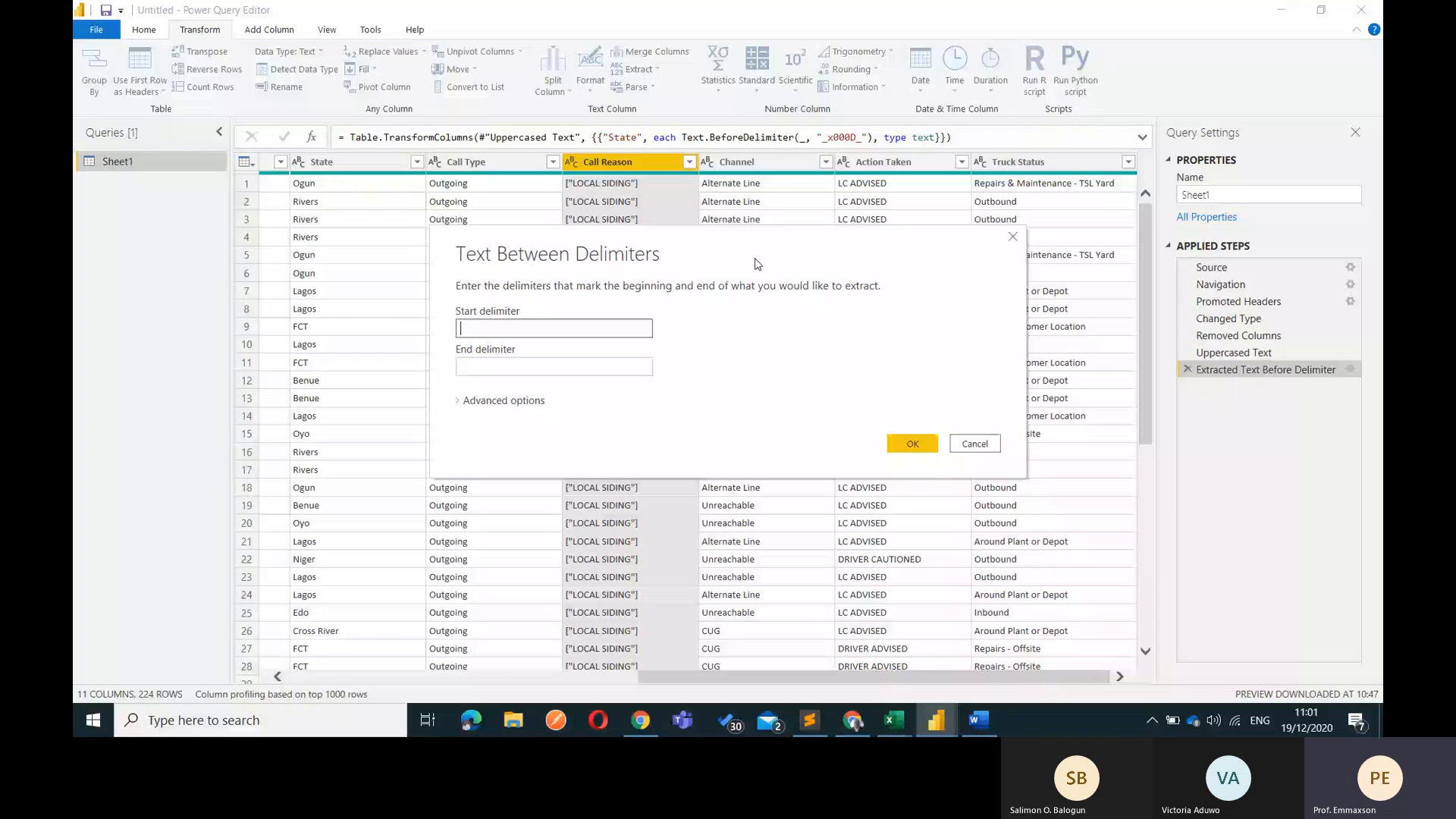
pyautogui.moveTo(756, 264); pyautogui.dragTo(1061, 271)
pyautogui.write('["')
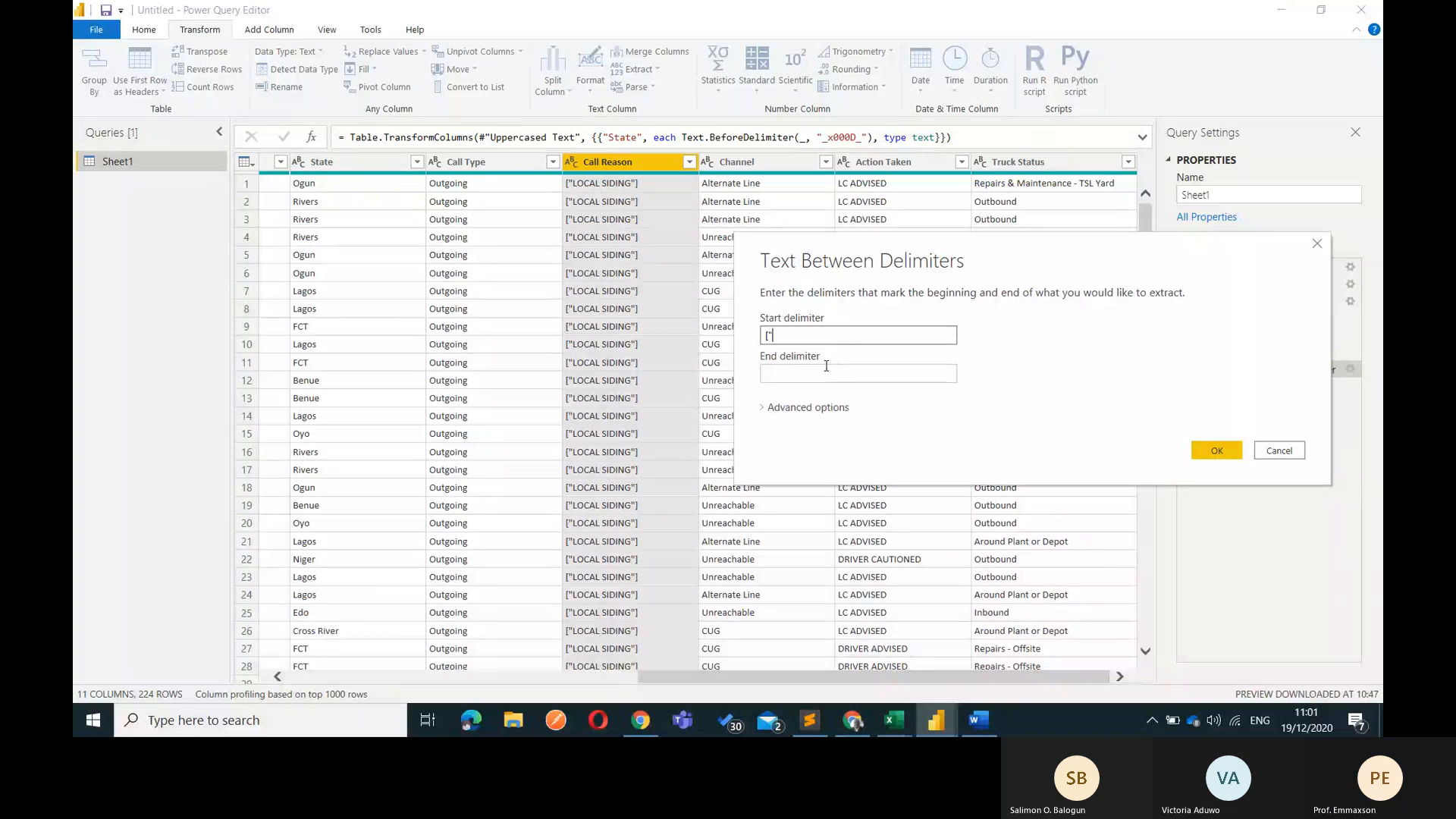
pyautogui.click(825, 371)
pyautogui.write('"')
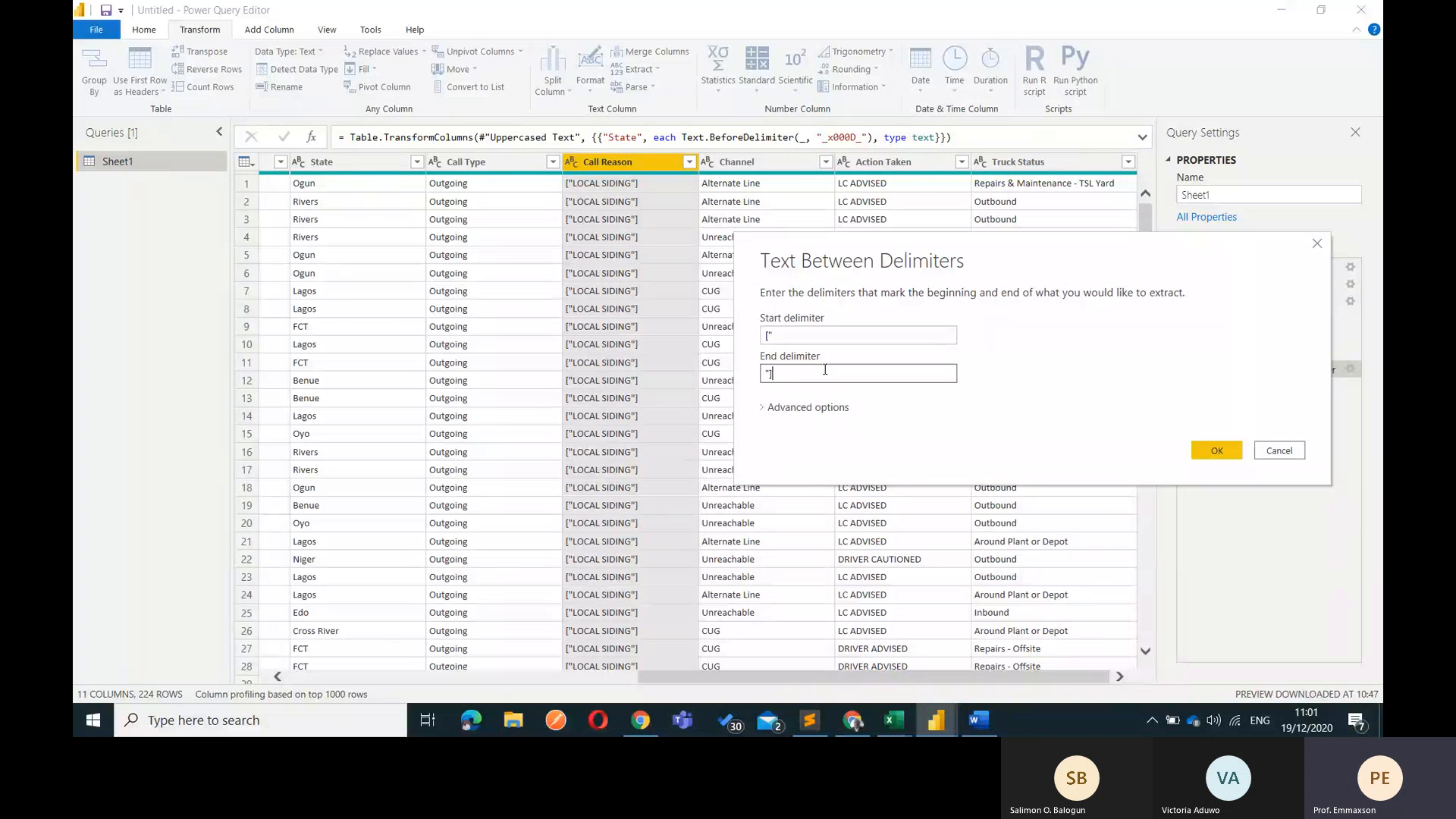
pyautogui.click(1217, 450)
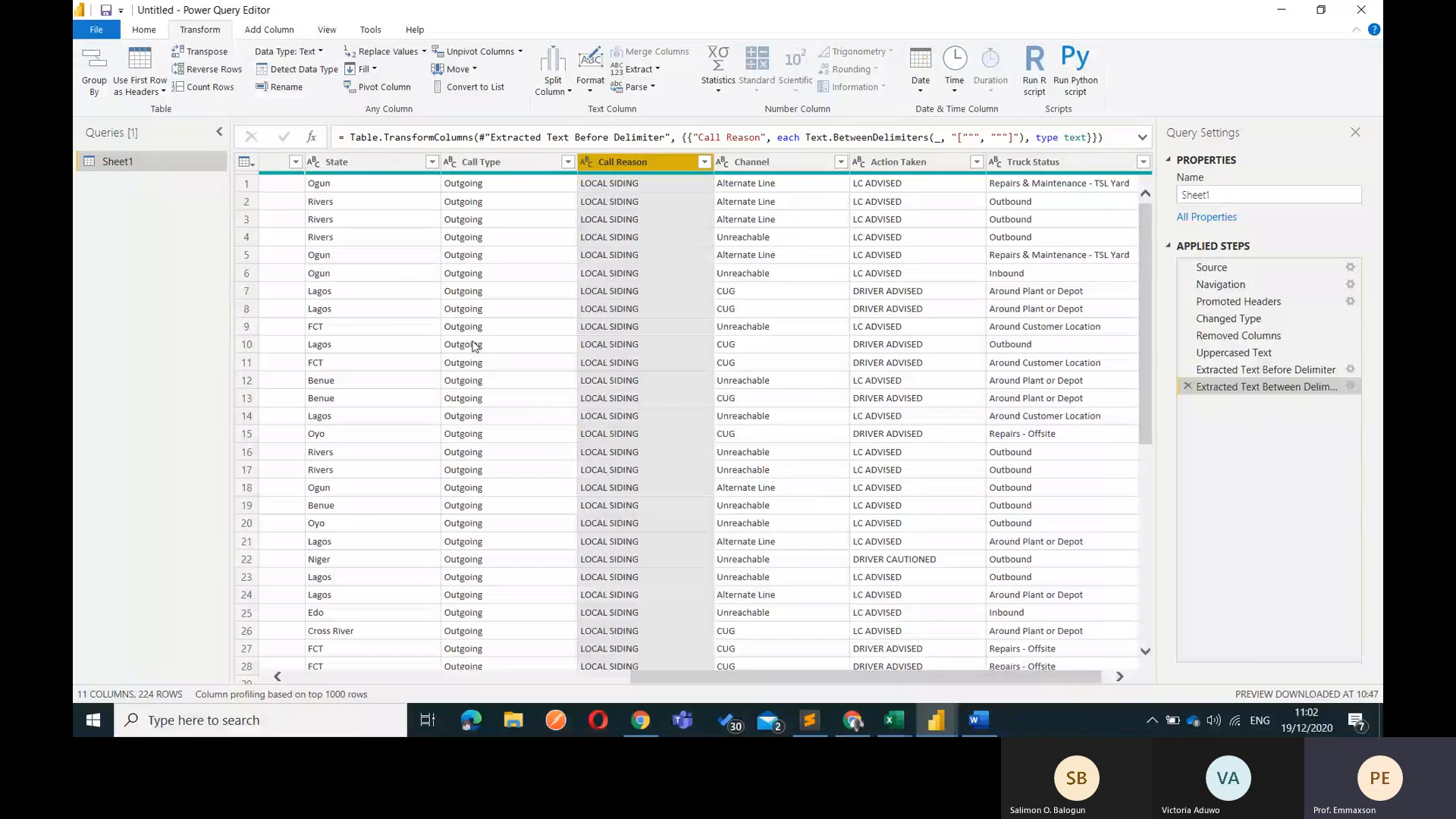
# Check the table's rows and columns and change the Staff ID column's data type to Text
pyautogui.hscroll(-10, 475, 347)
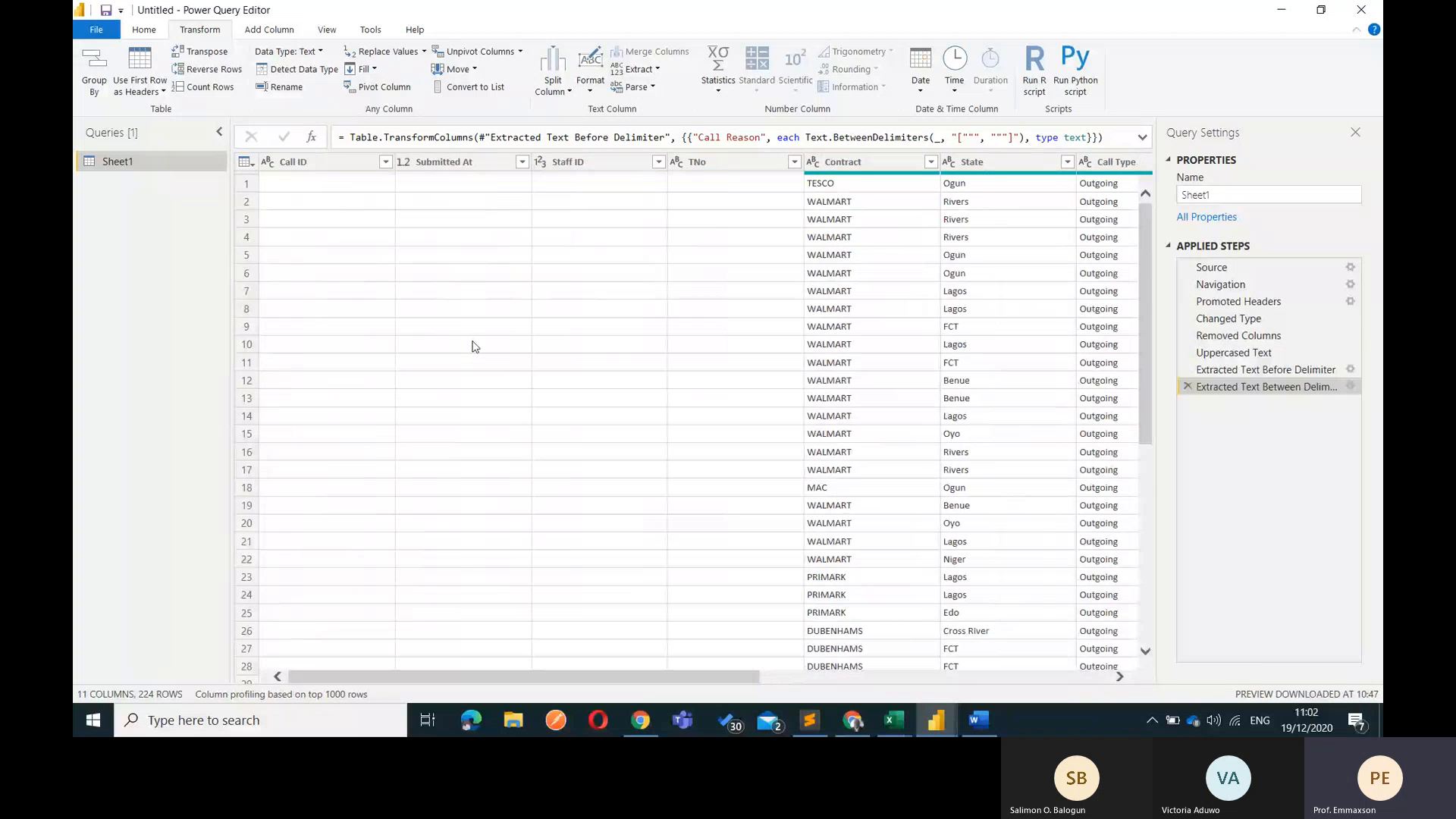
pyautogui.hscroll(3, 475, 347)
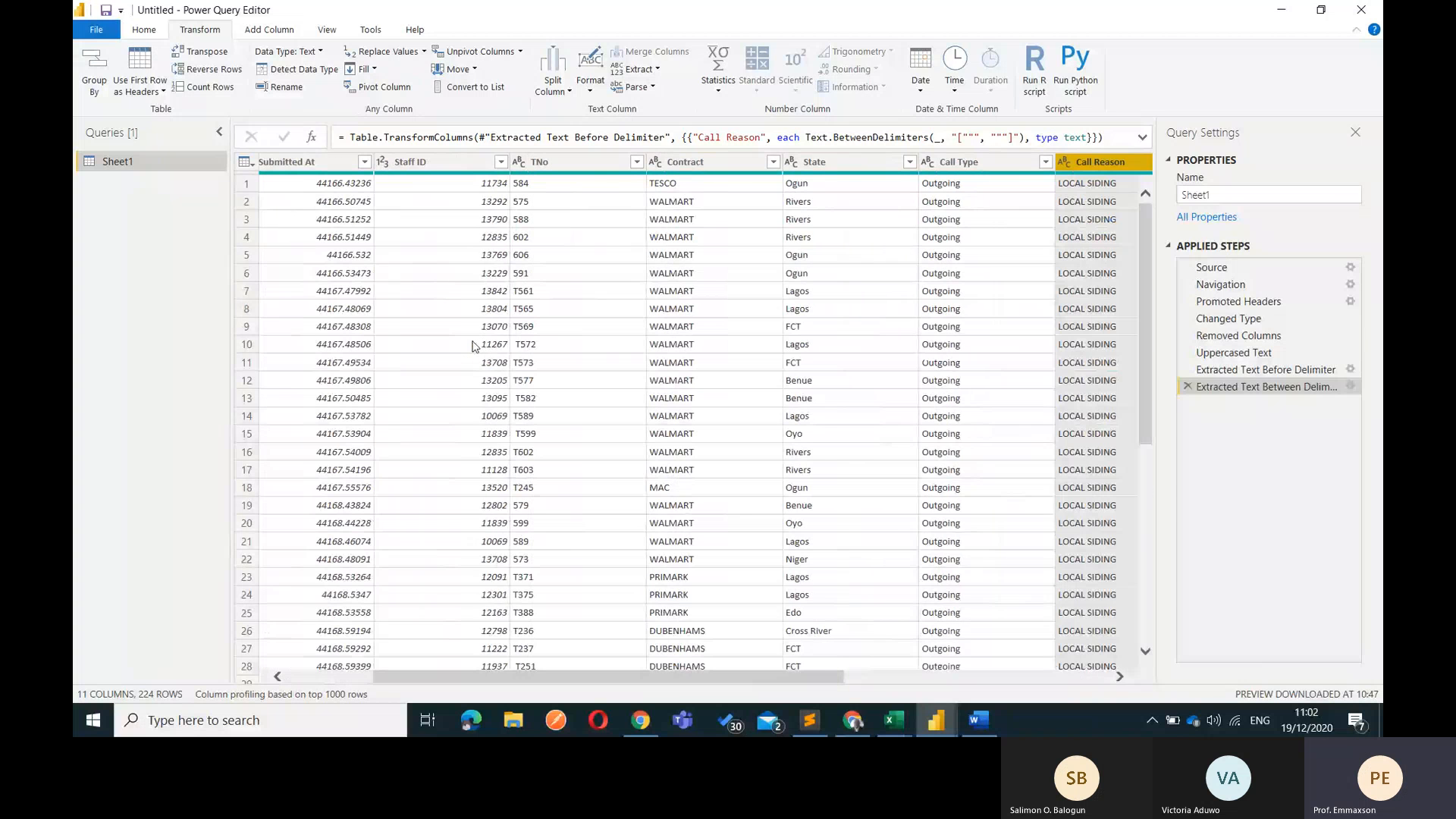
pyautogui.hscroll(-3, 476, 346)
pyautogui.scroll(-6, 603, 430)
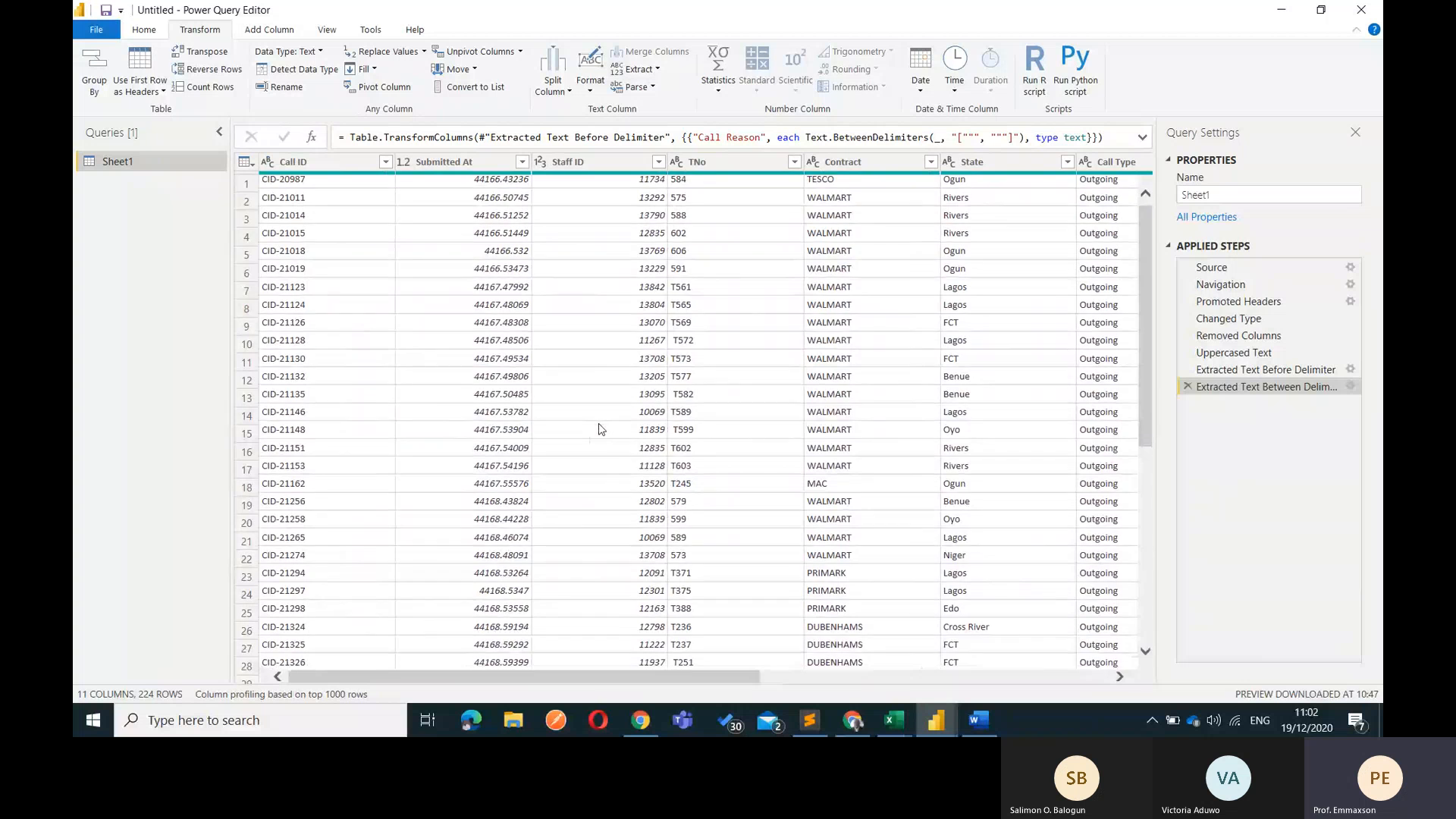
pyautogui.scroll(-18, 603, 429)
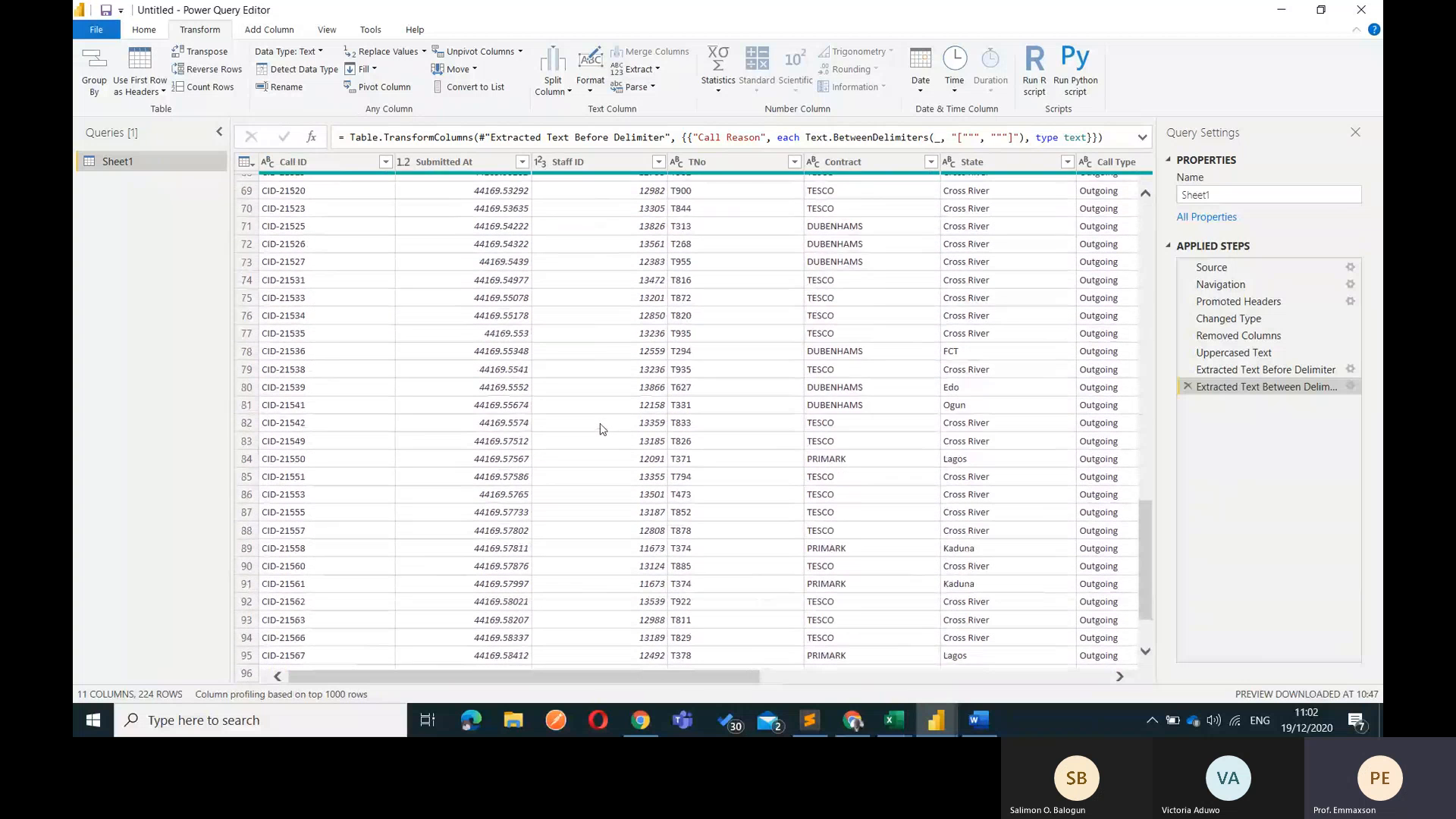
pyautogui.scroll(-3, 603, 430)
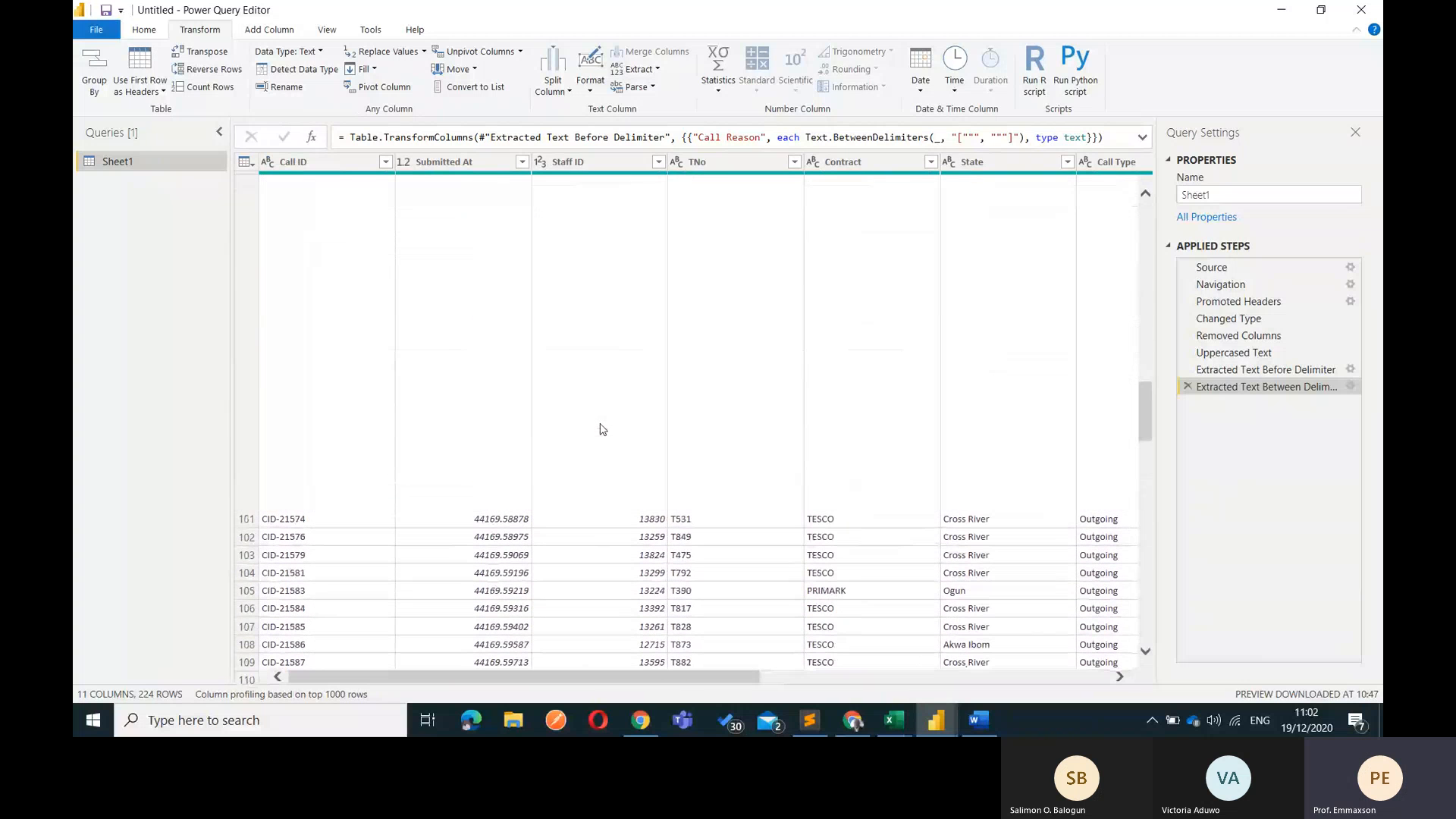
pyautogui.scroll(20, 603, 429)
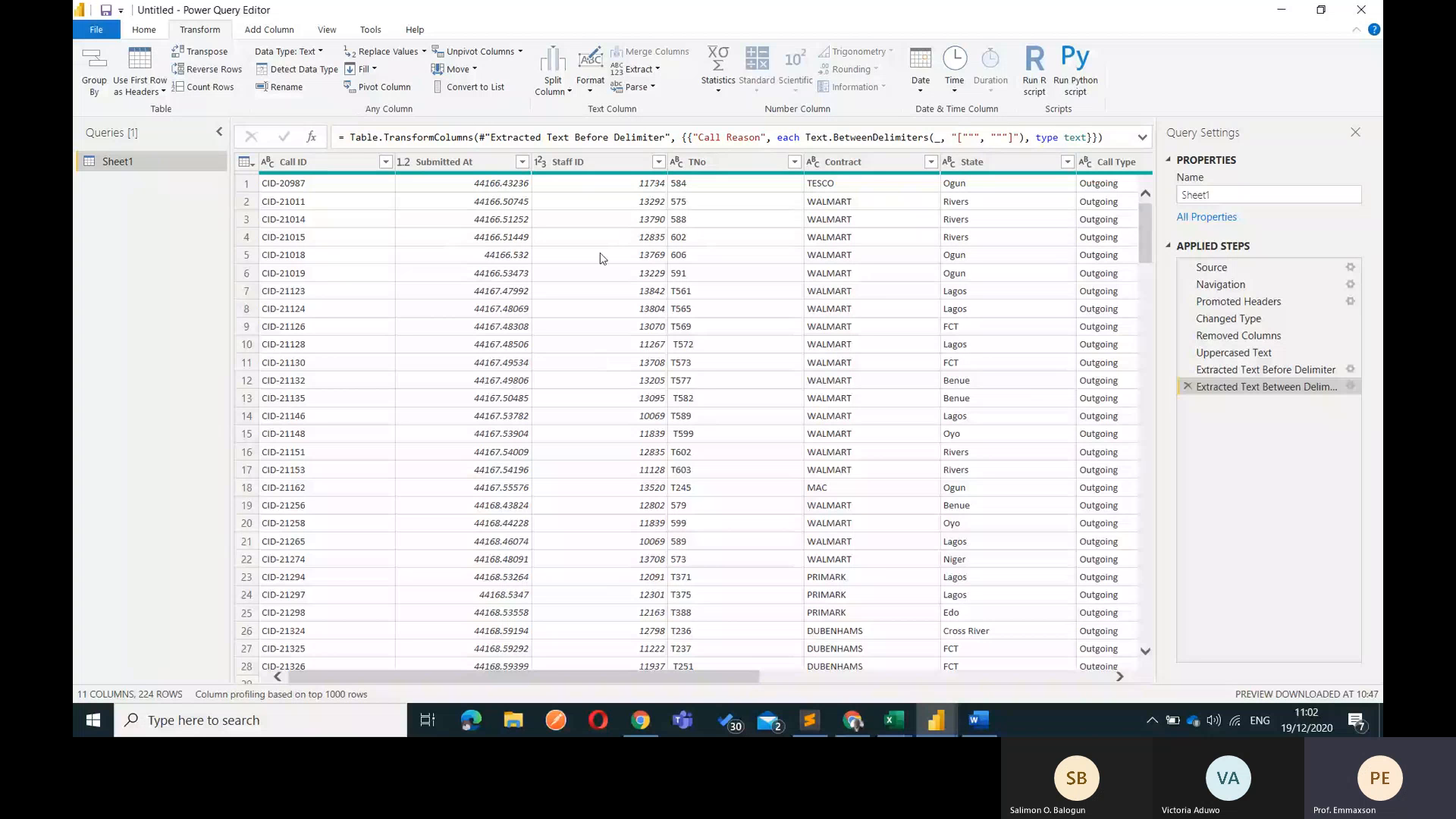
pyautogui.click(540, 162)
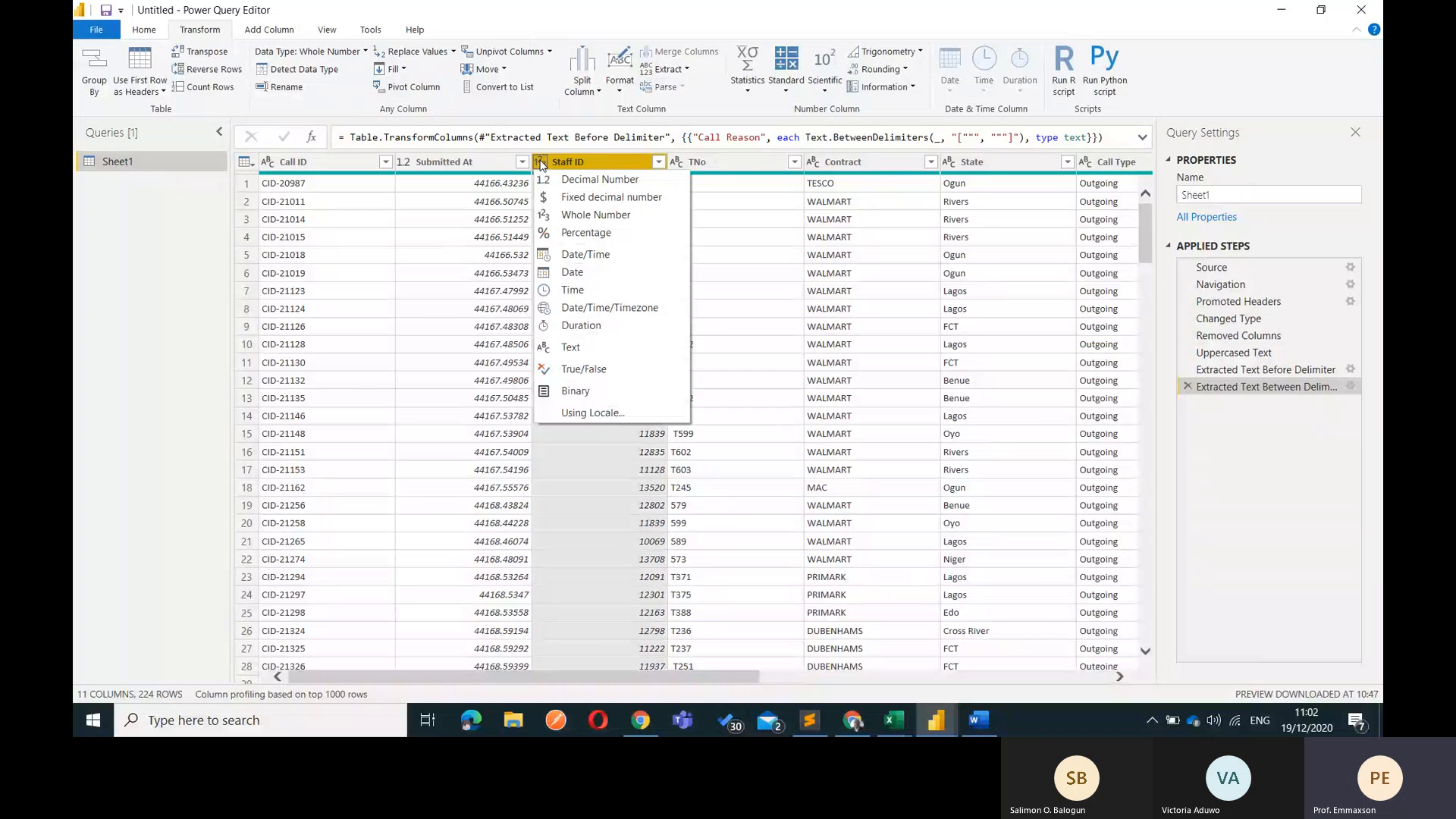
pyautogui.click(600, 160)
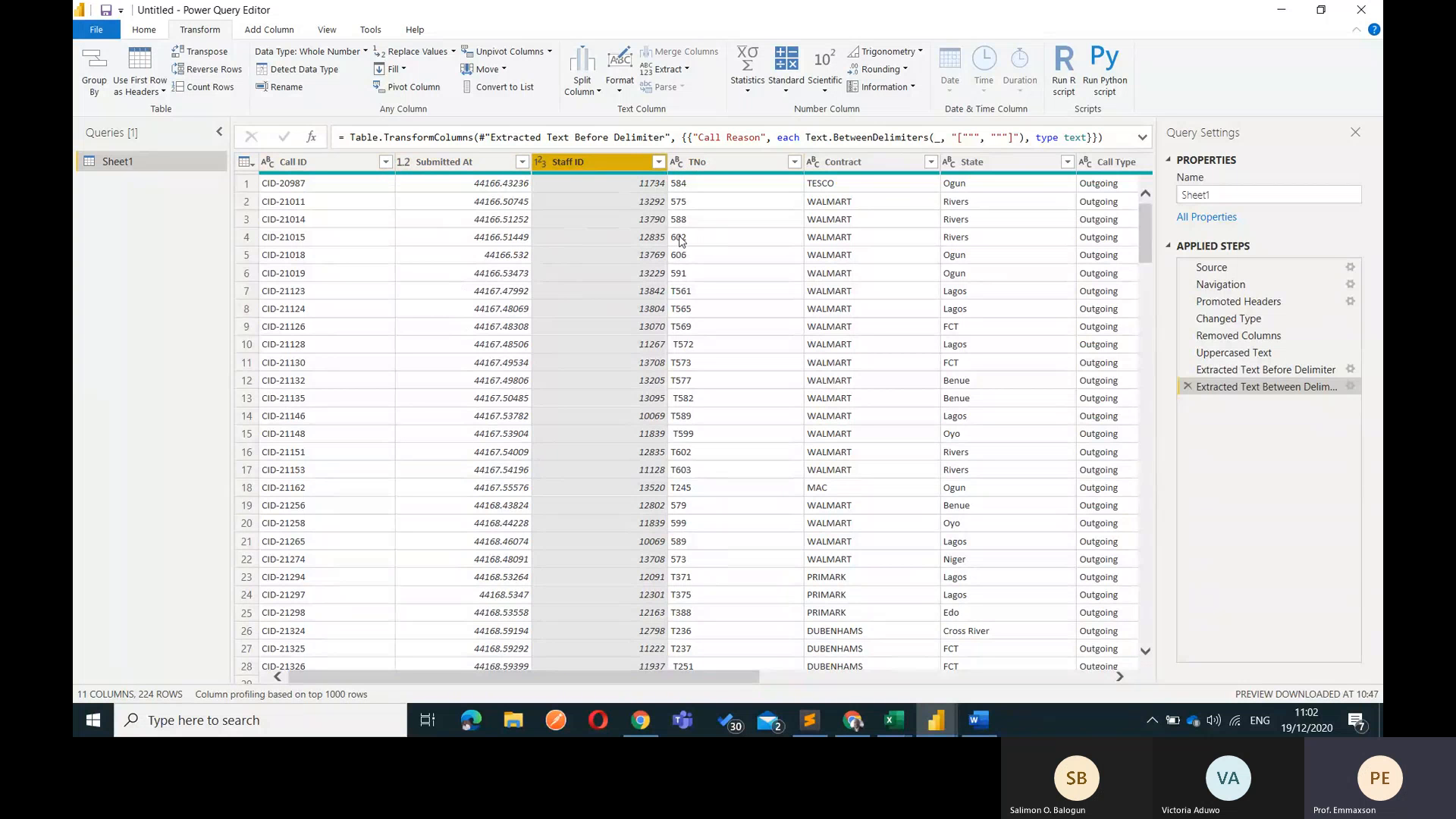
pyautogui.click(540, 162)
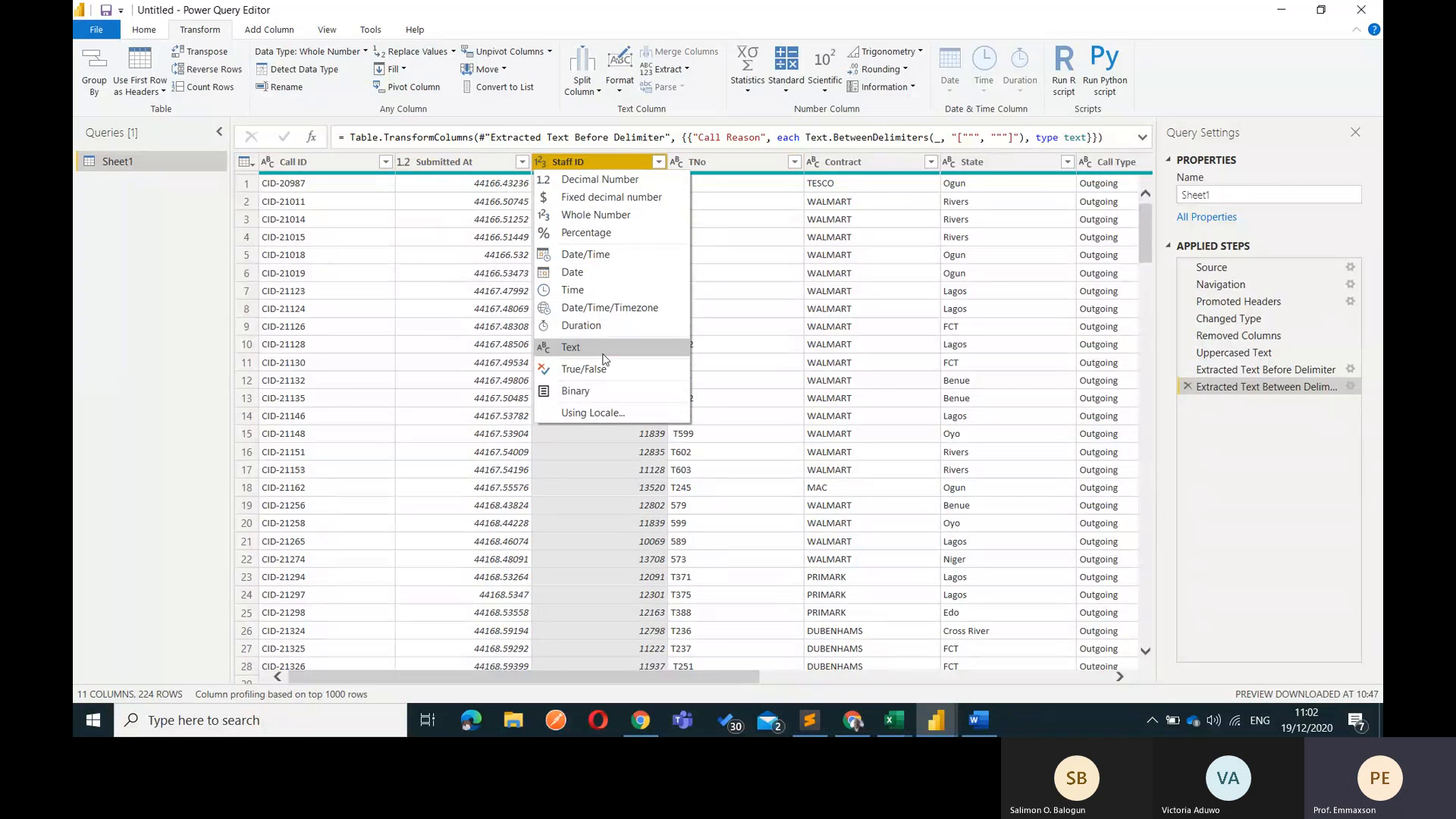
pyautogui.click(571, 347)
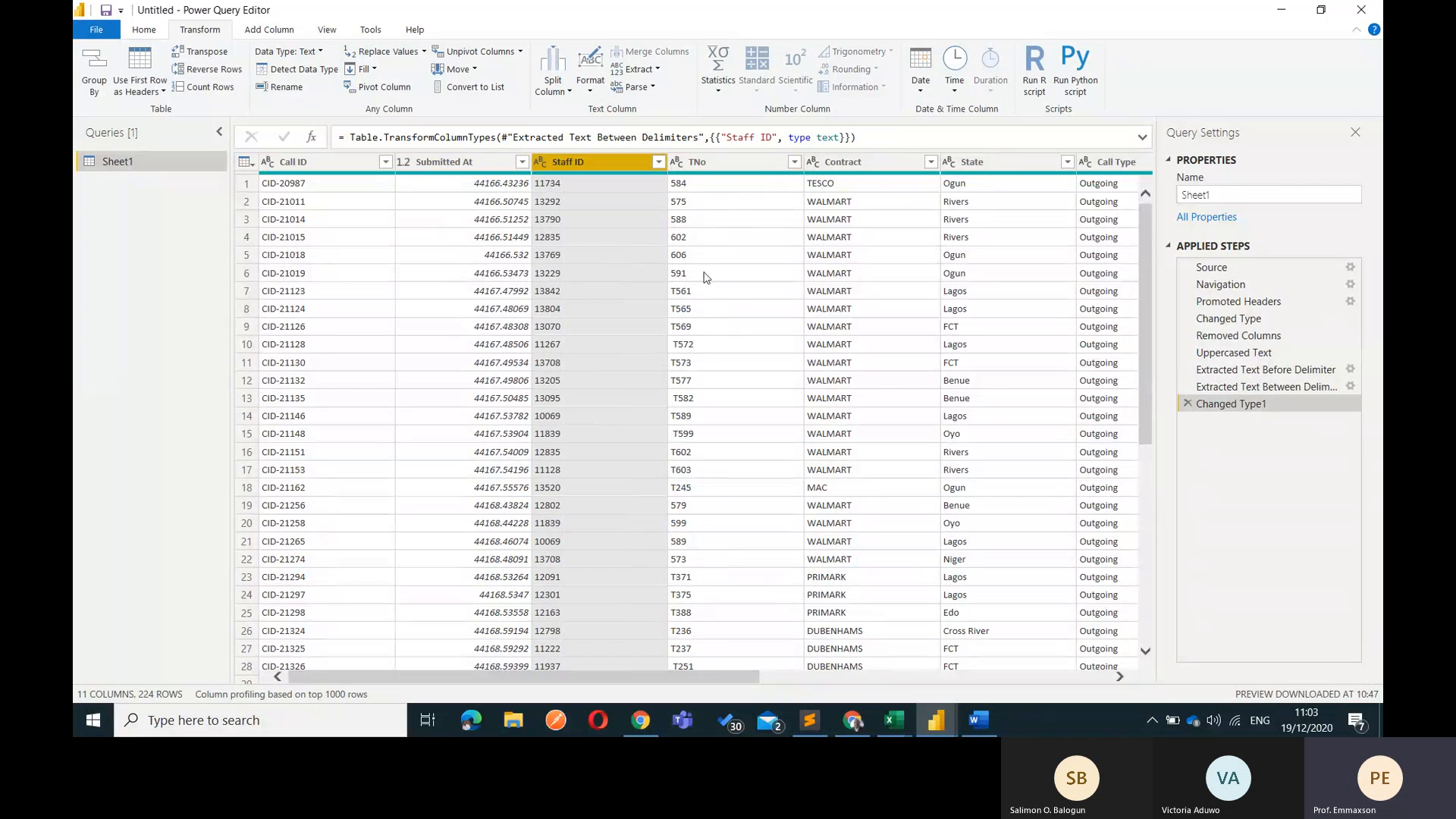
# Inspect the full TNo value in row 10 for stray spaces before or after the text
pyautogui.click(686, 346)
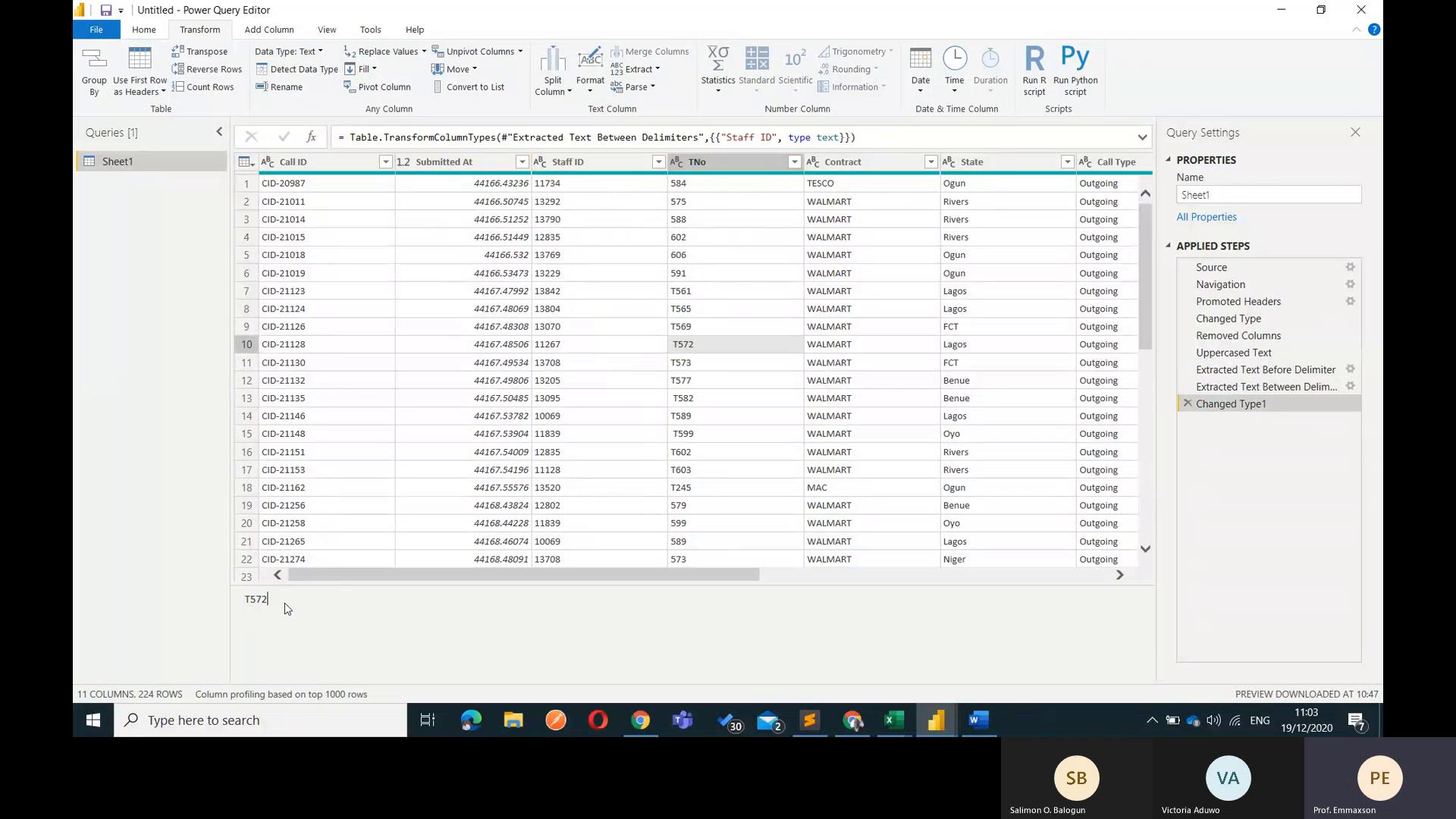
pyautogui.click(244, 602)
pyautogui.hotkey('ctrl', 'a')
pyautogui.hotkey('alt', 'Tab')
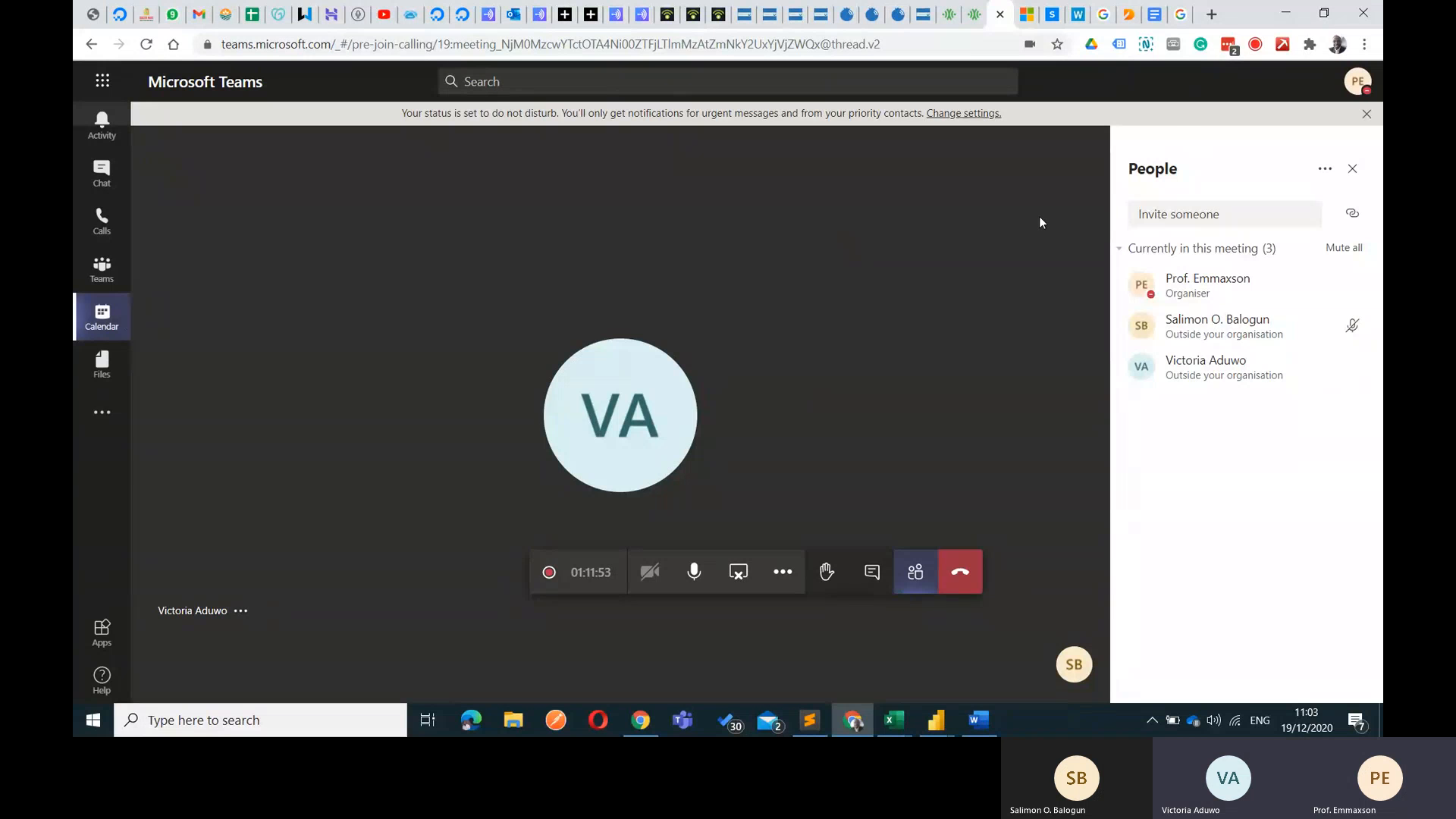
pyautogui.hotkey('alt', 'Tab')
pyautogui.moveTo(272, 601); pyautogui.dragTo(241, 602)
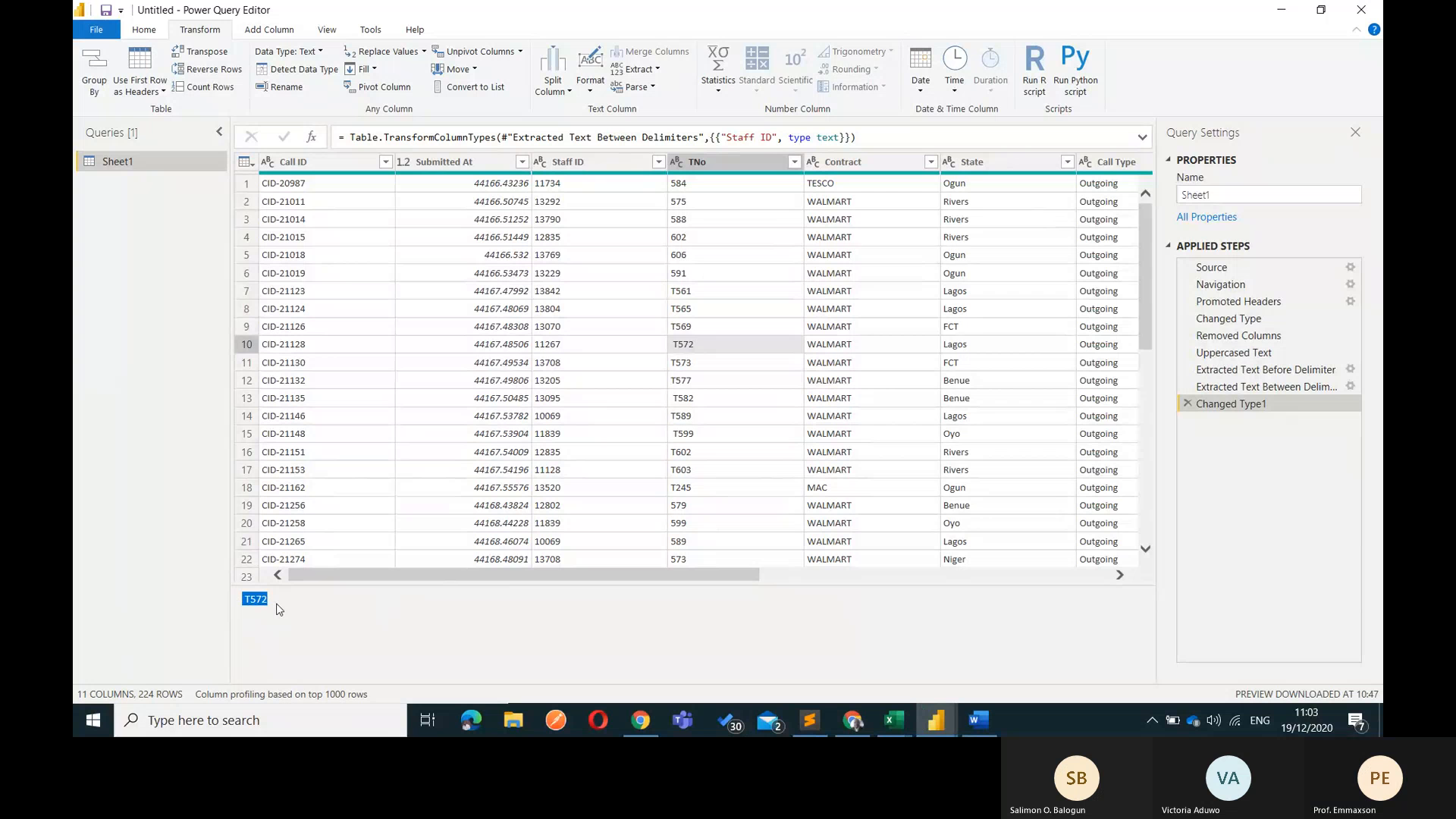
pyautogui.click(302, 599)
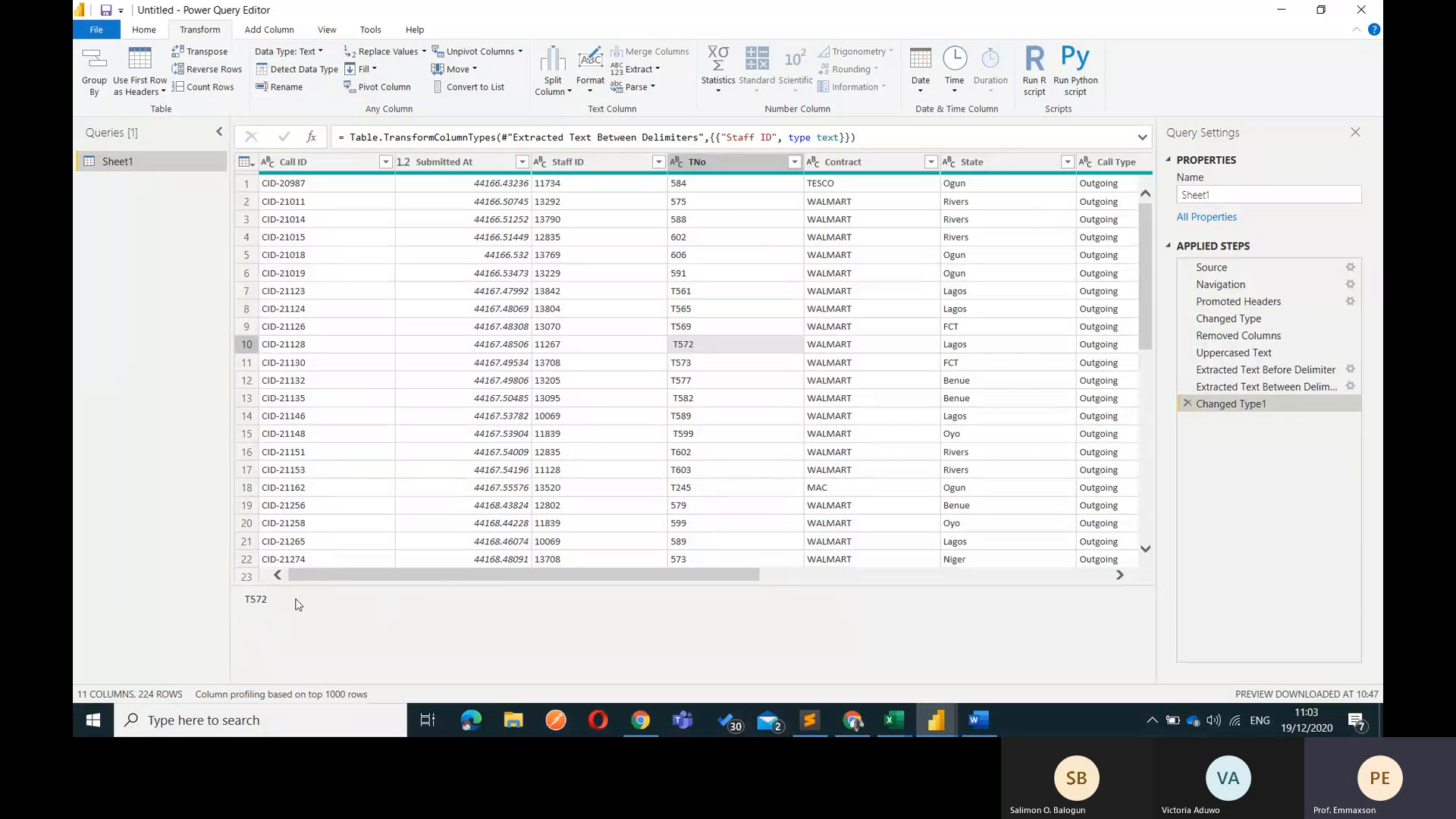
pyautogui.moveTo(283, 599)
pyautogui.mouseDown()
pyautogui.moveTo(247, 604)
pyautogui.moveTo(265, 605)
pyautogui.mouseUp()
pyautogui.click(280, 607)
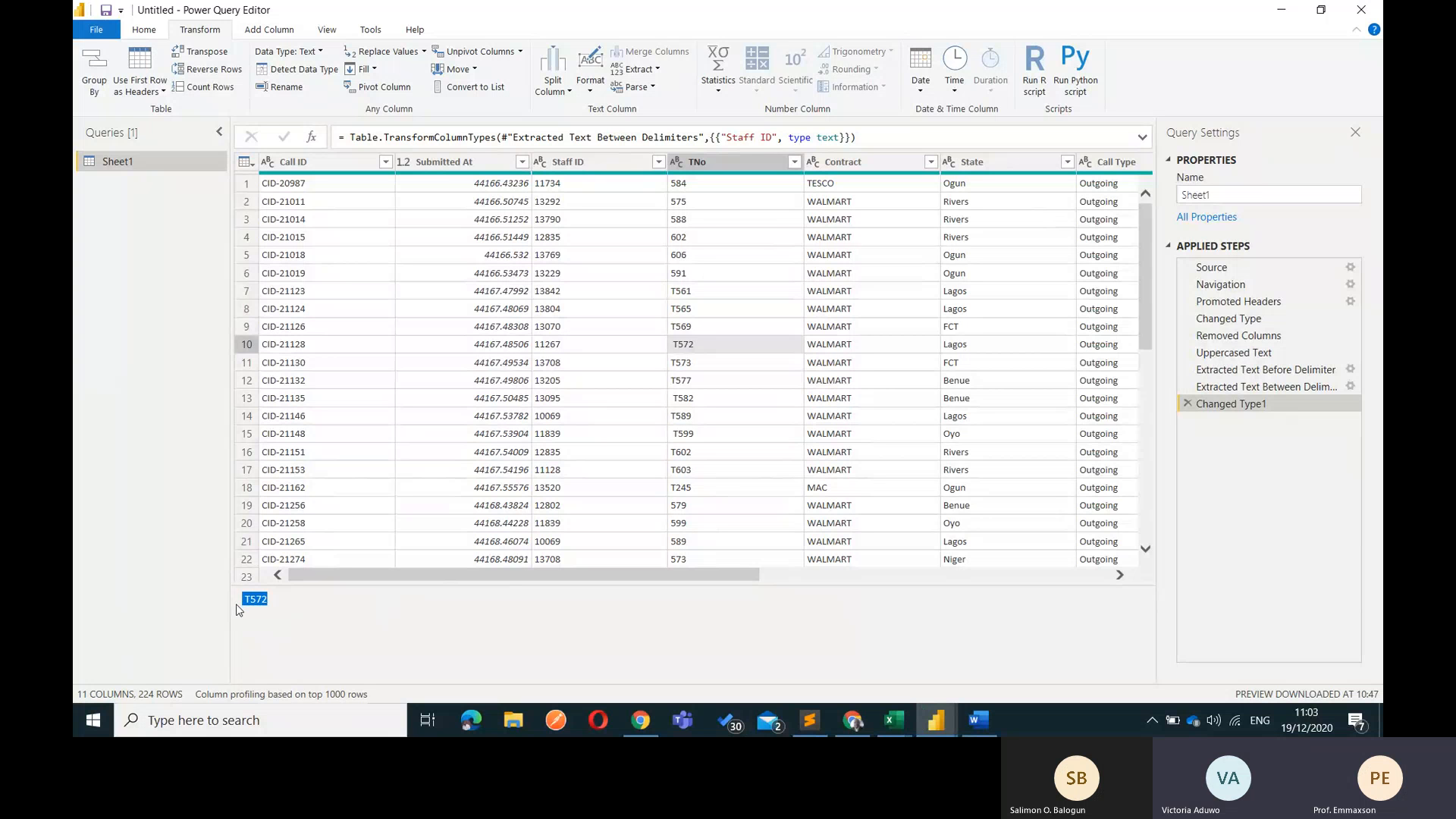
# Compare the full TNo values in rows 9 and 13 for extra spaces
pyautogui.click(694, 326)
pyautogui.moveTo(278, 599); pyautogui.dragTo(217, 608)
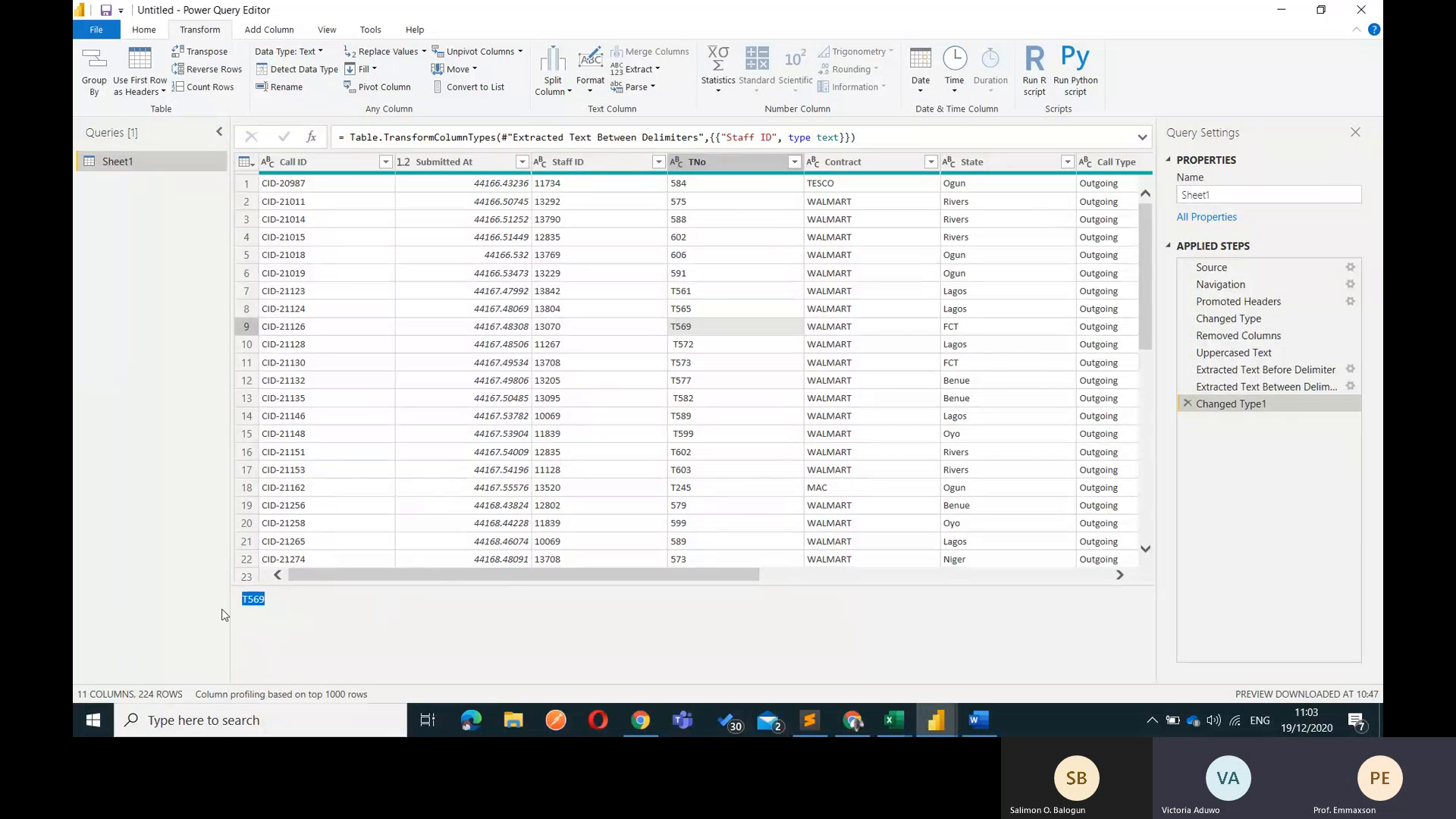
pyautogui.click(295, 605)
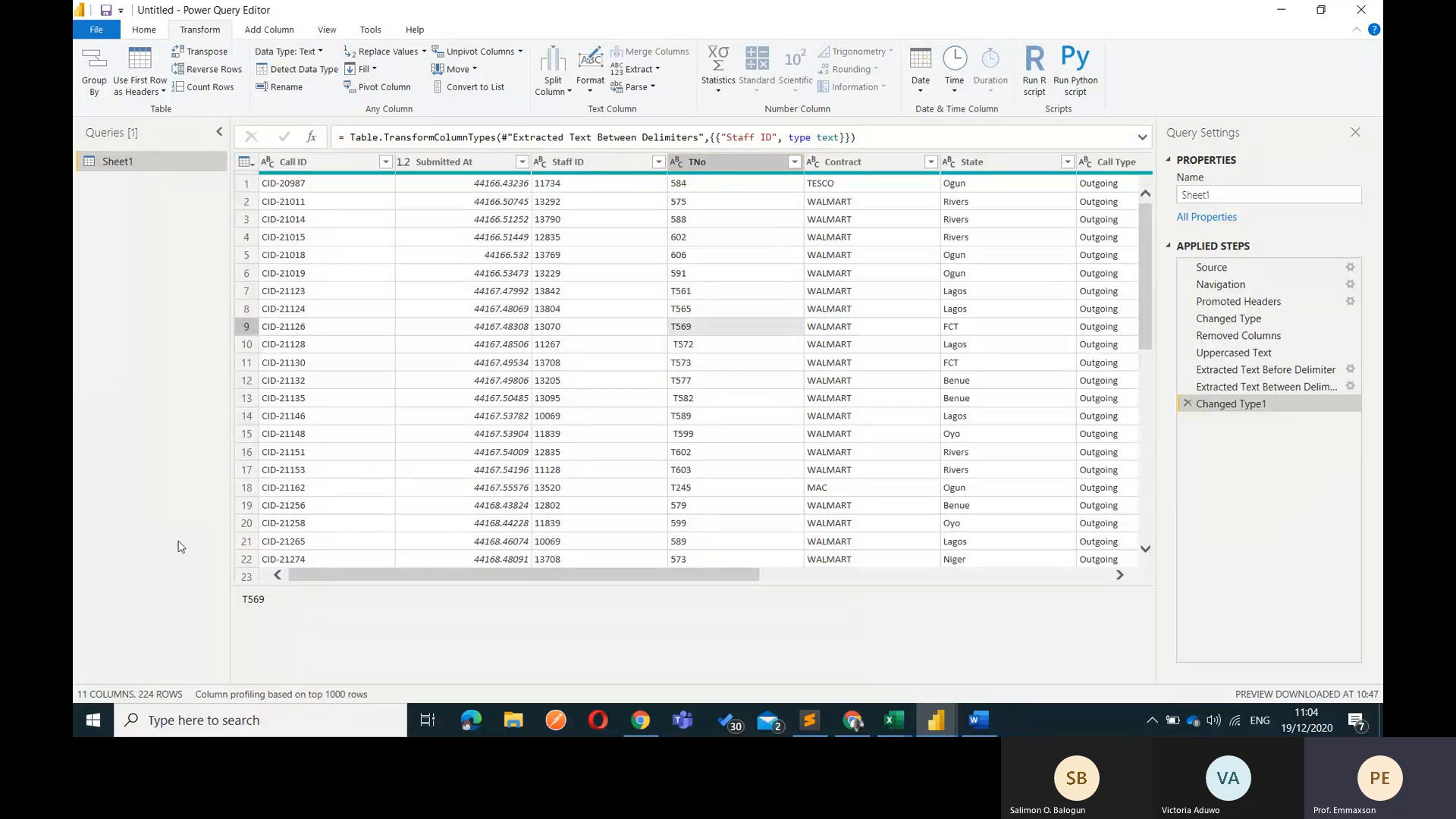
pyautogui.moveTo(265, 600); pyautogui.dragTo(259, 601)
pyautogui.click(691, 400)
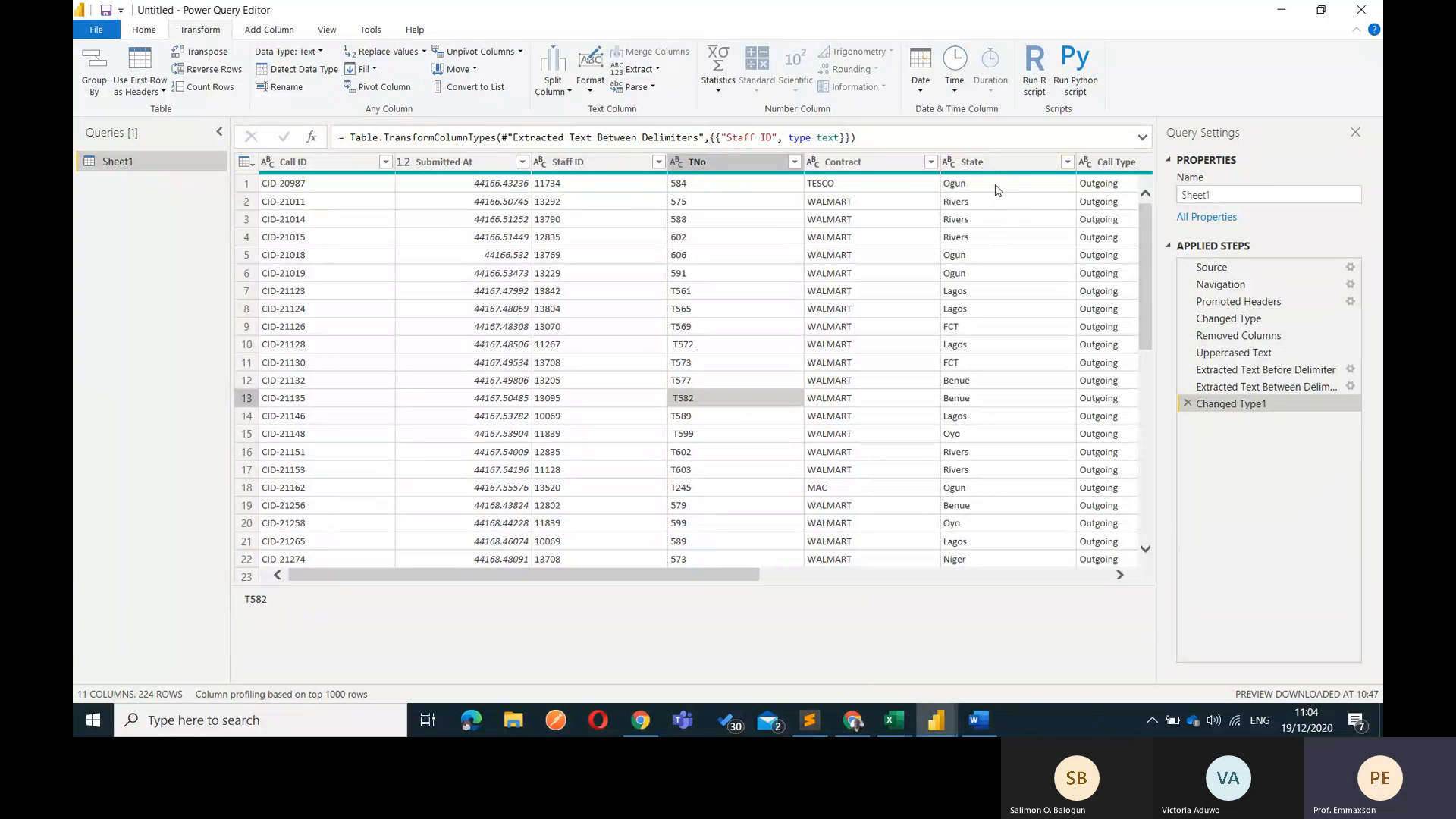
# Switch to the Power BI test report workbook in Excel, inspect the State value in F2, and return to Power Query Editor
pyautogui.click(895, 722)
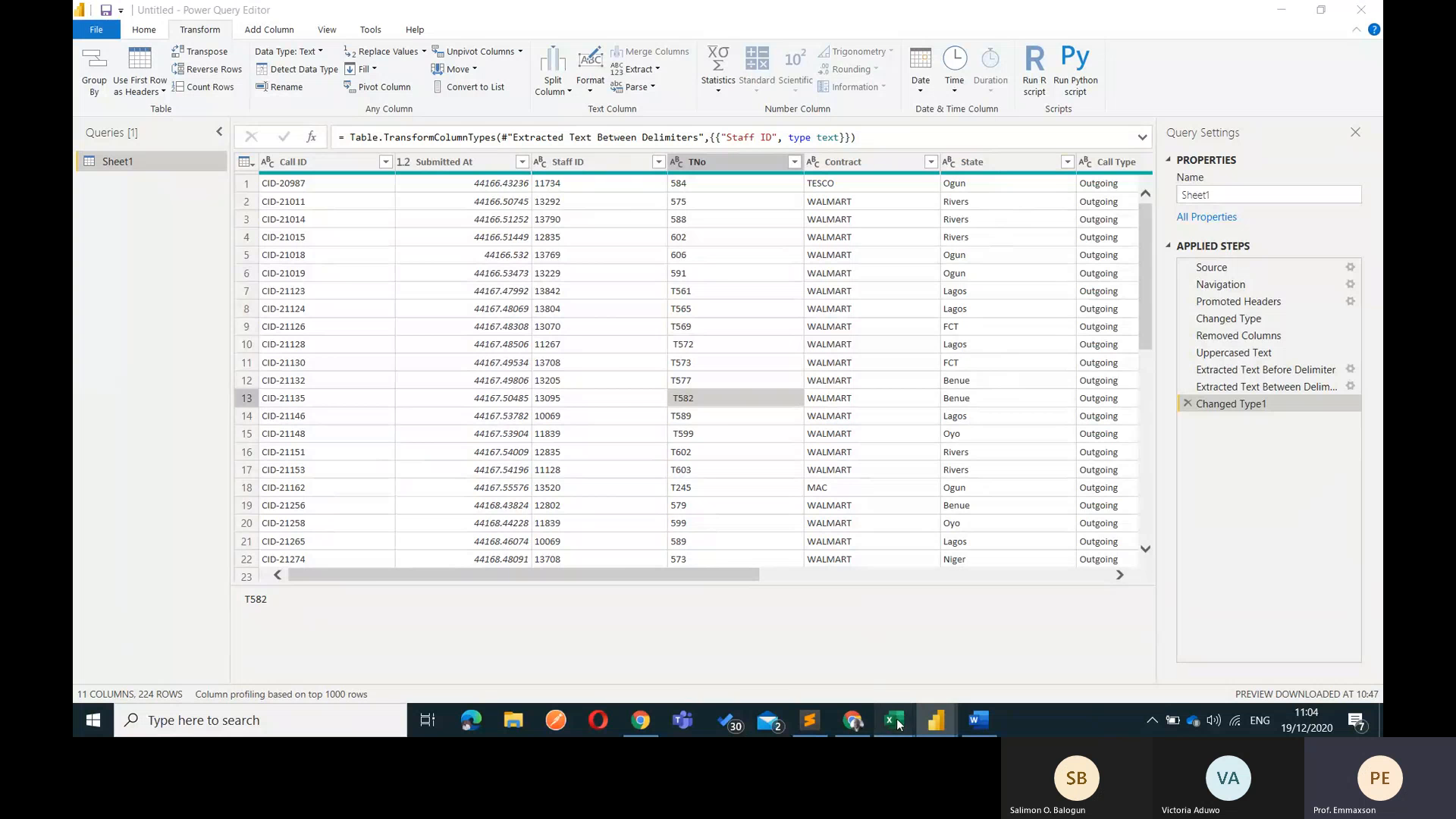
pyautogui.click(1010, 641)
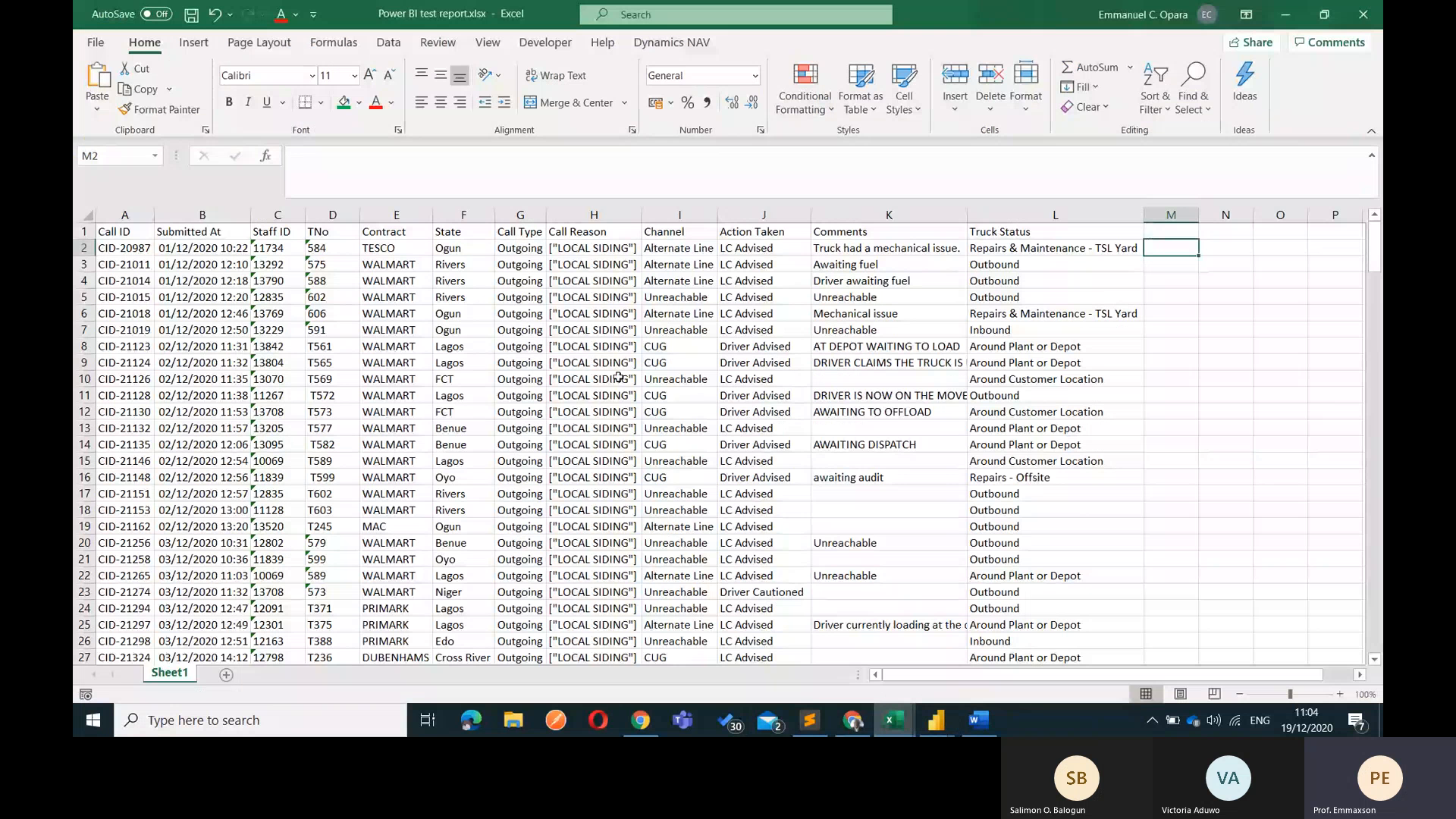
pyautogui.doubleClick(465, 249)
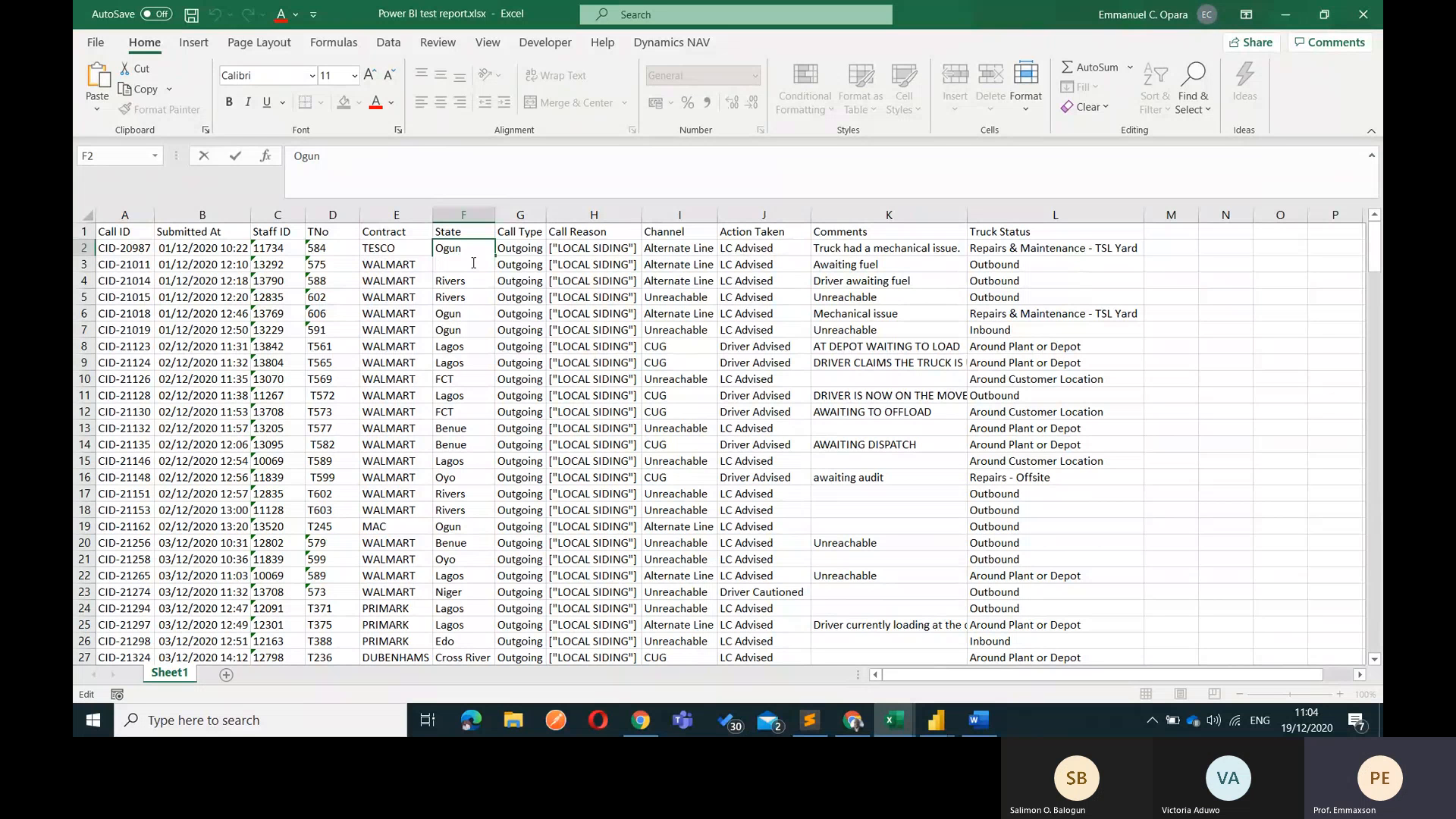
pyautogui.press('Escape')
pyautogui.hotkey('alt', 'Tab')
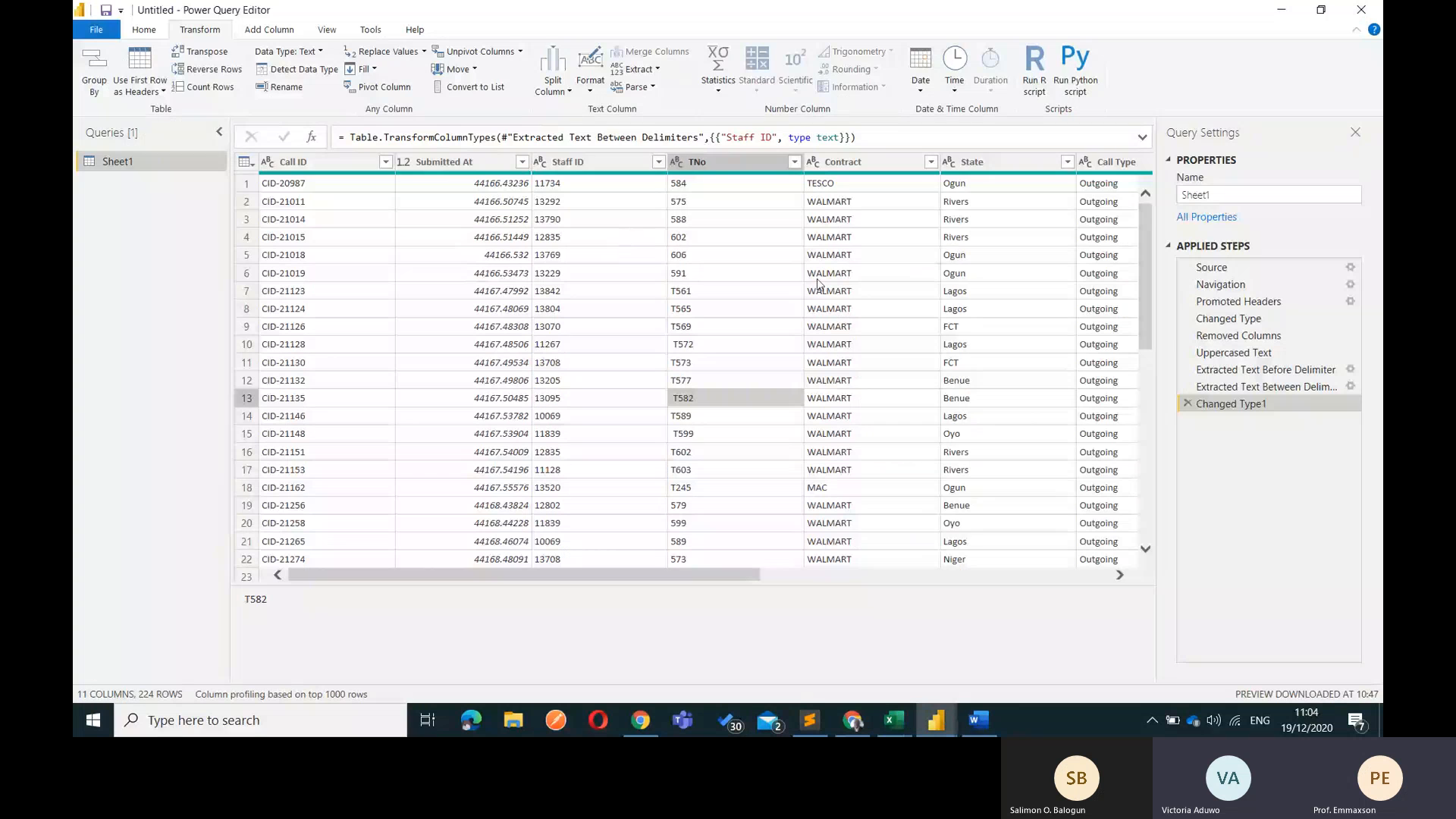
# Apply the Trim and Clean text transformations to the TNo column
pyautogui.rightClick(701, 156)
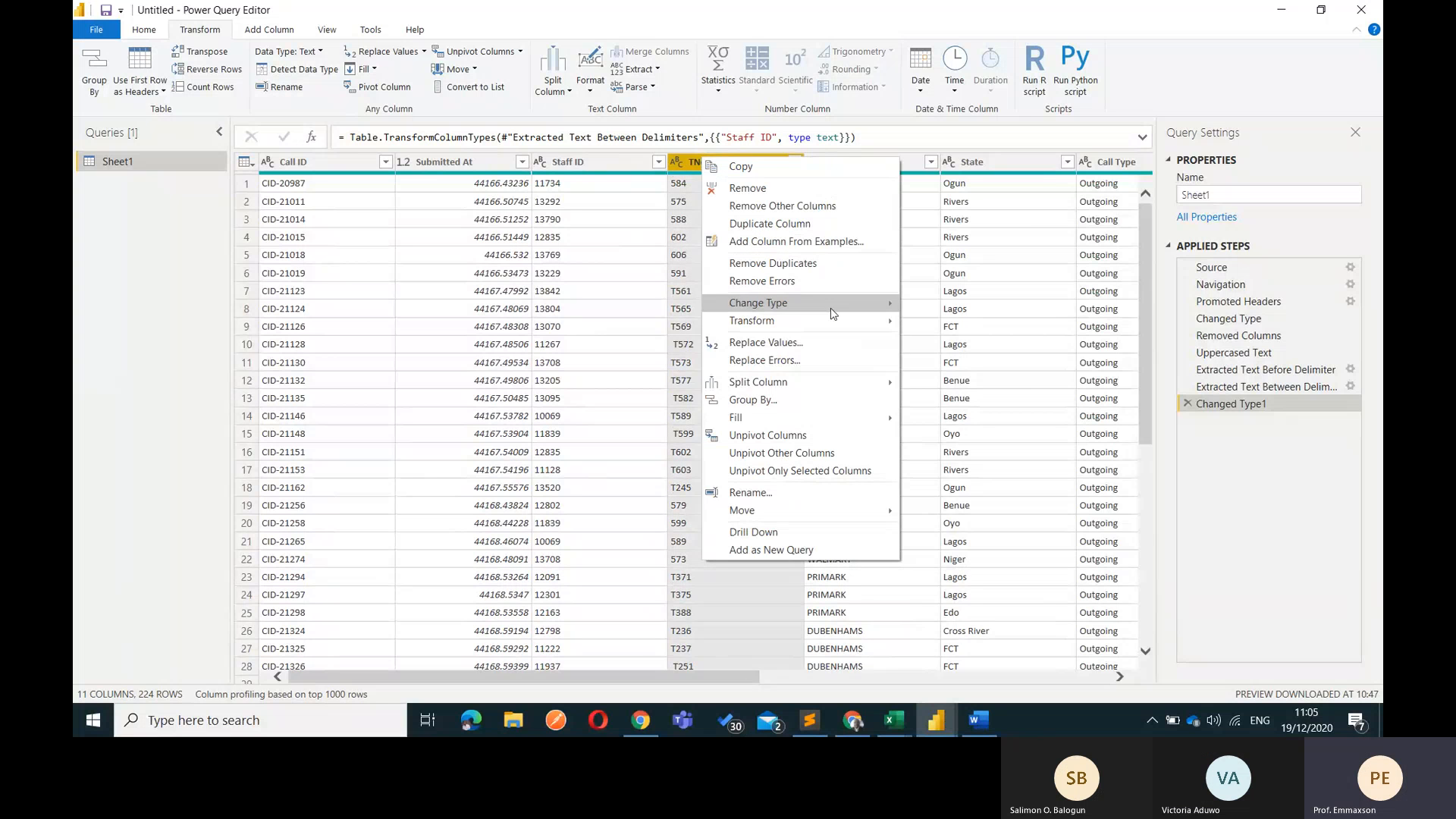
pyautogui.moveTo(836, 324)
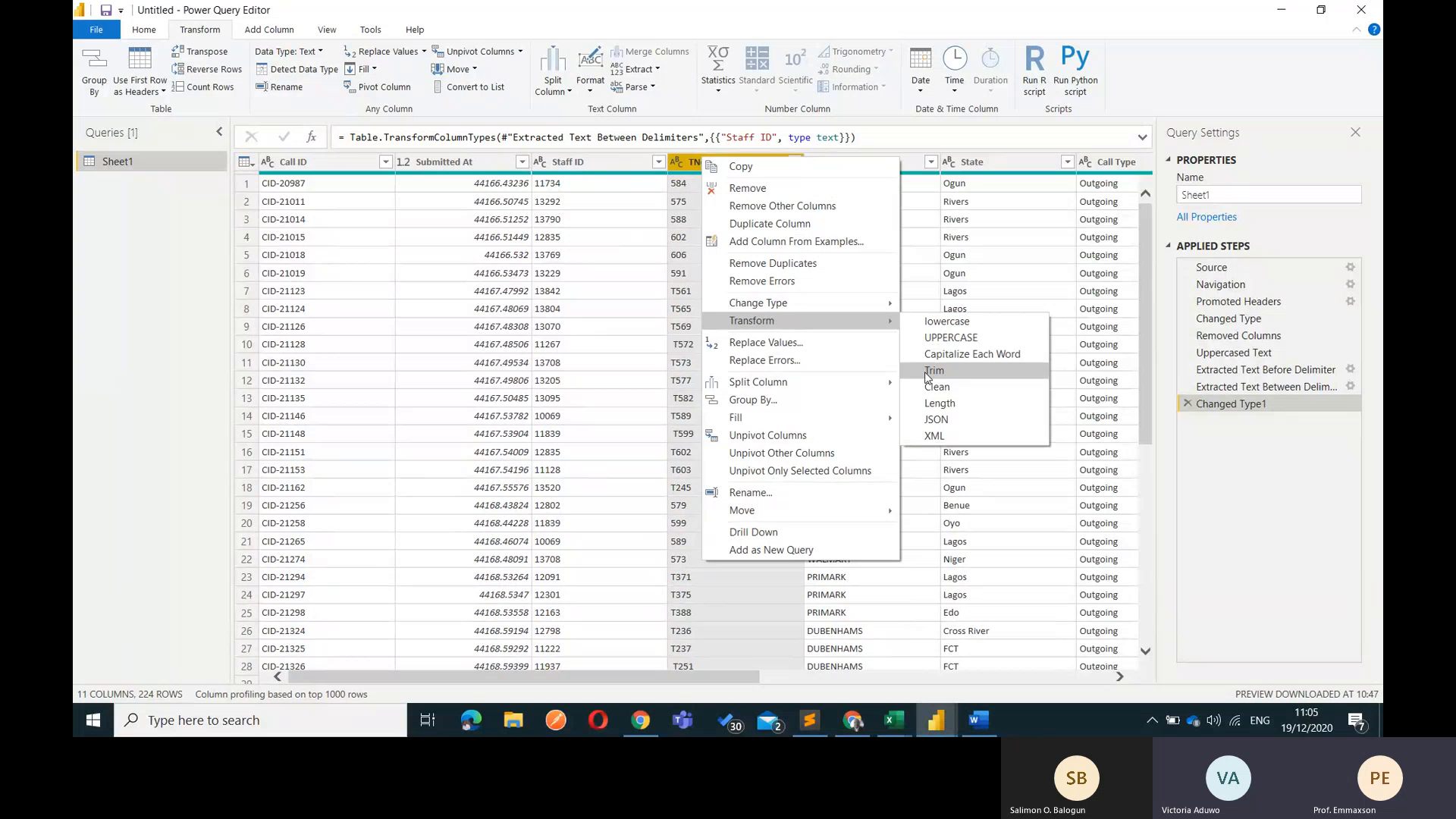
pyautogui.click(927, 377)
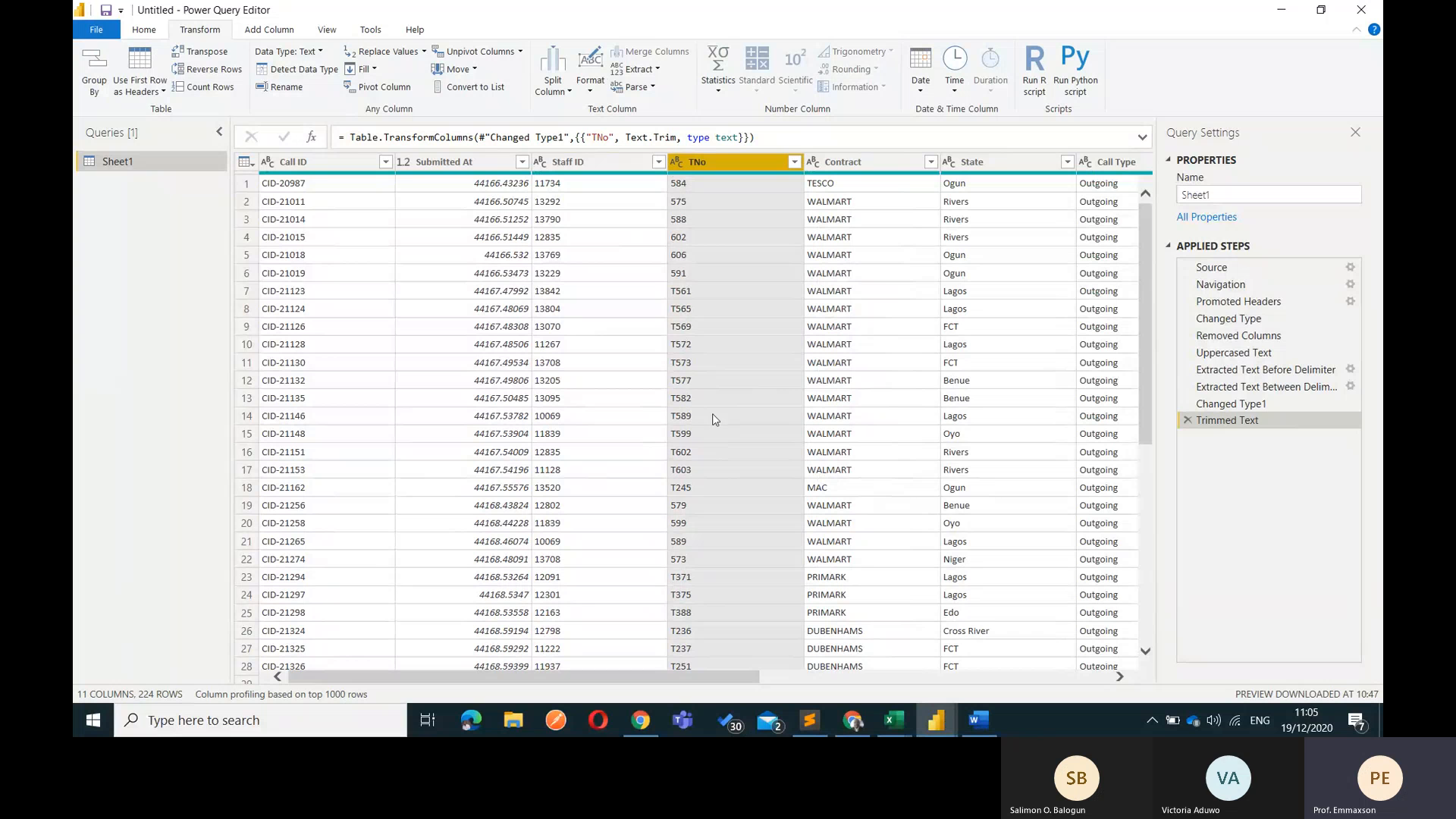
pyautogui.rightClick(714, 161)
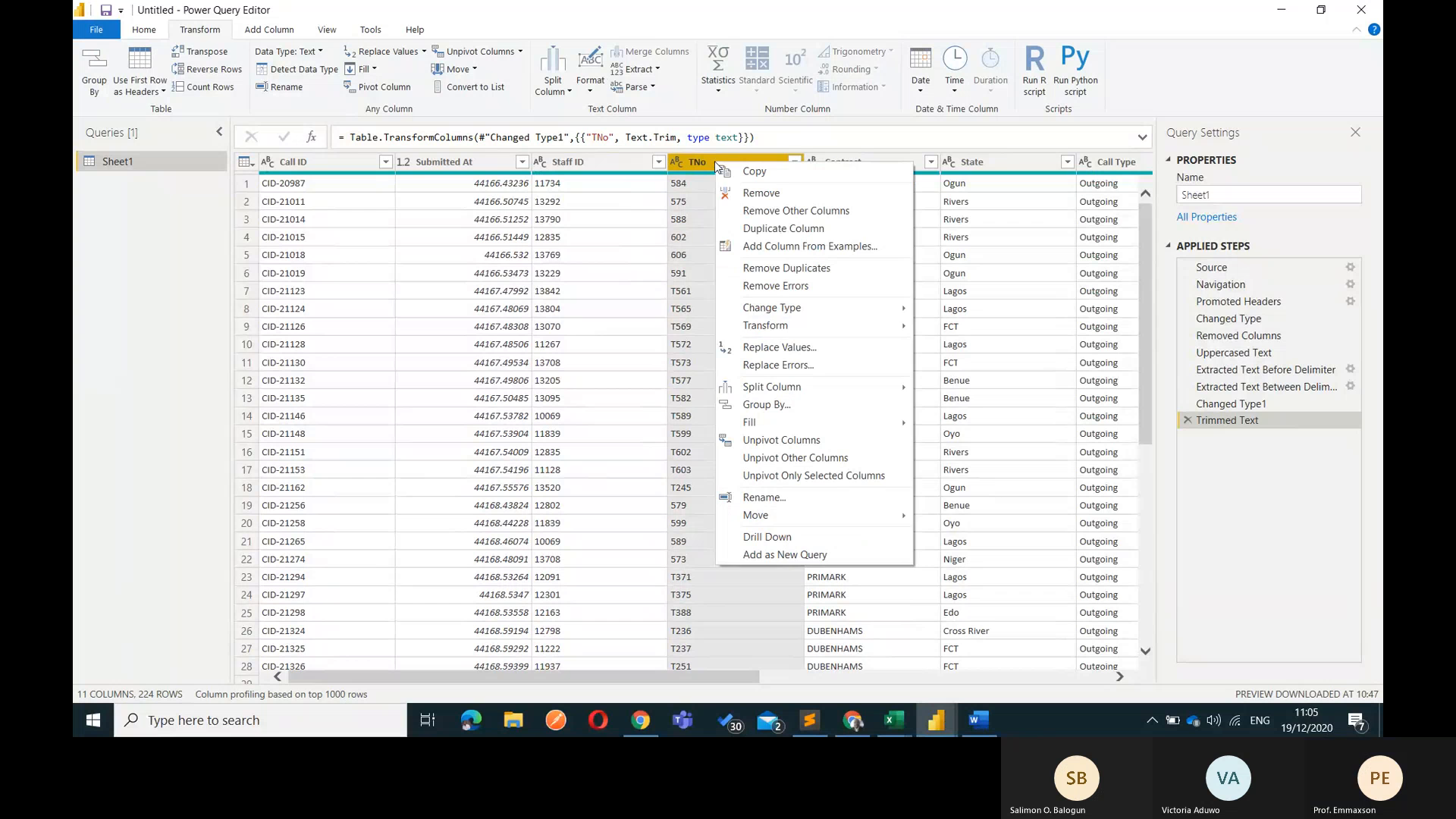
pyautogui.moveTo(845, 334)
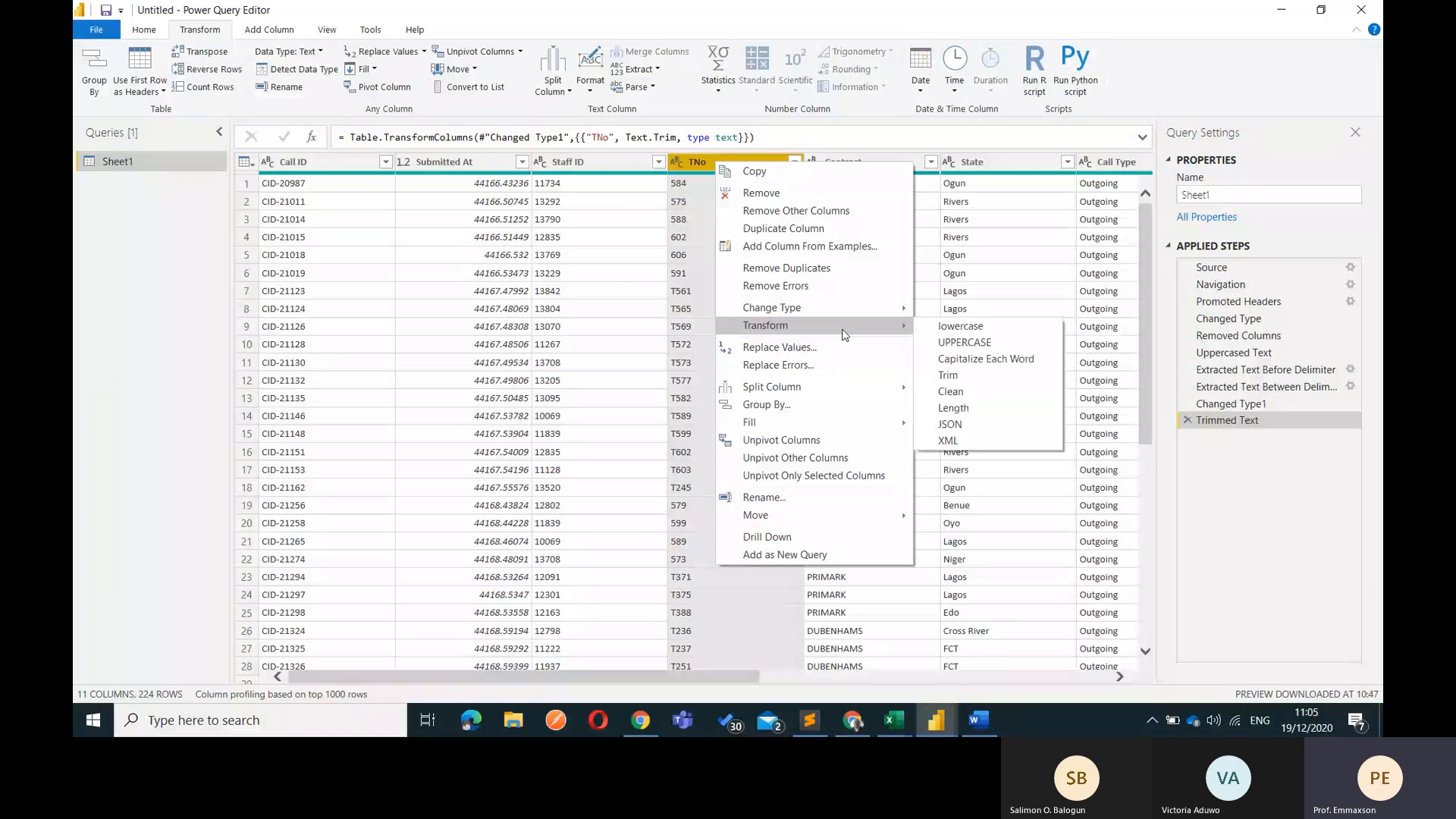
pyautogui.click(957, 397)
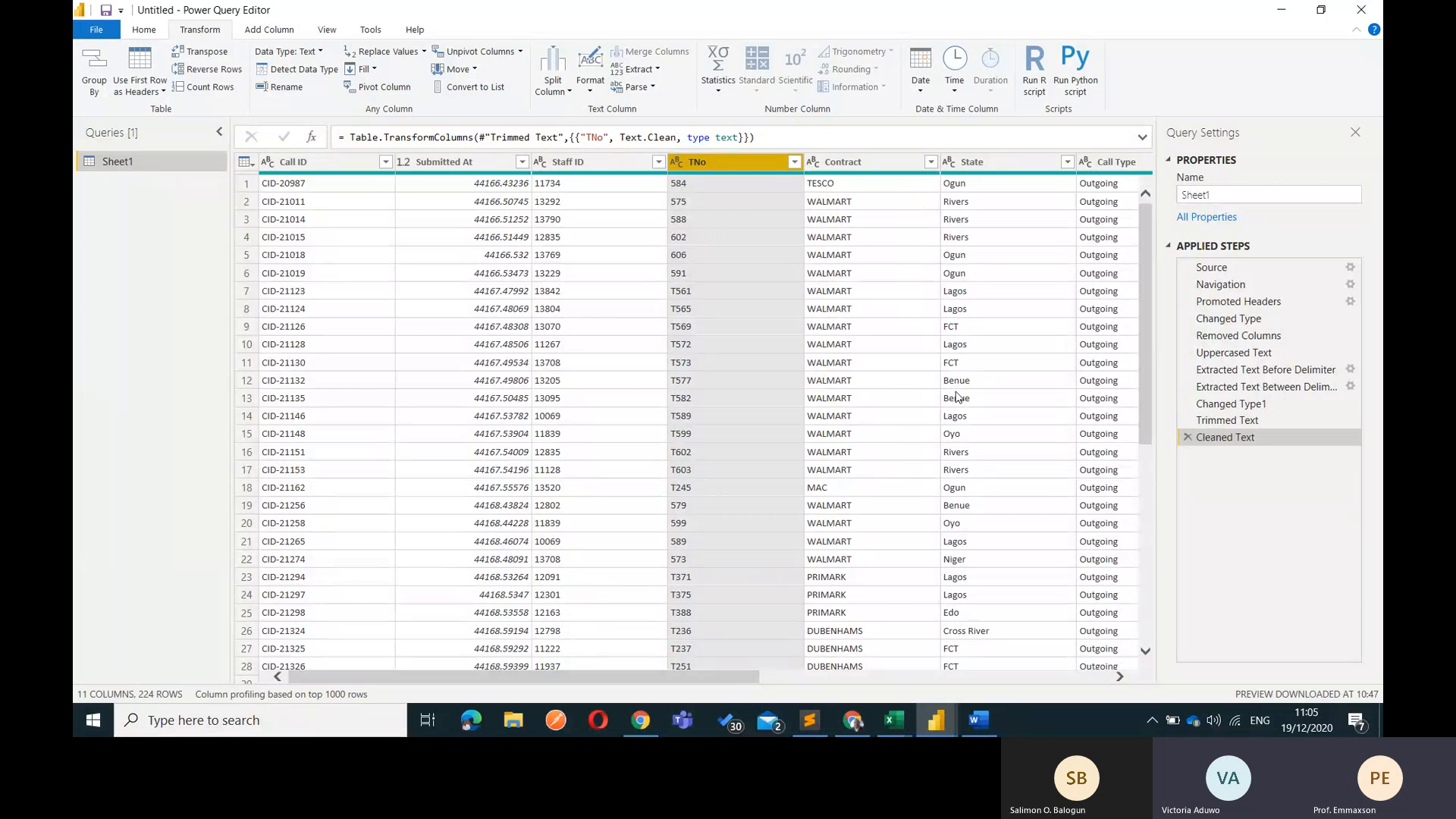
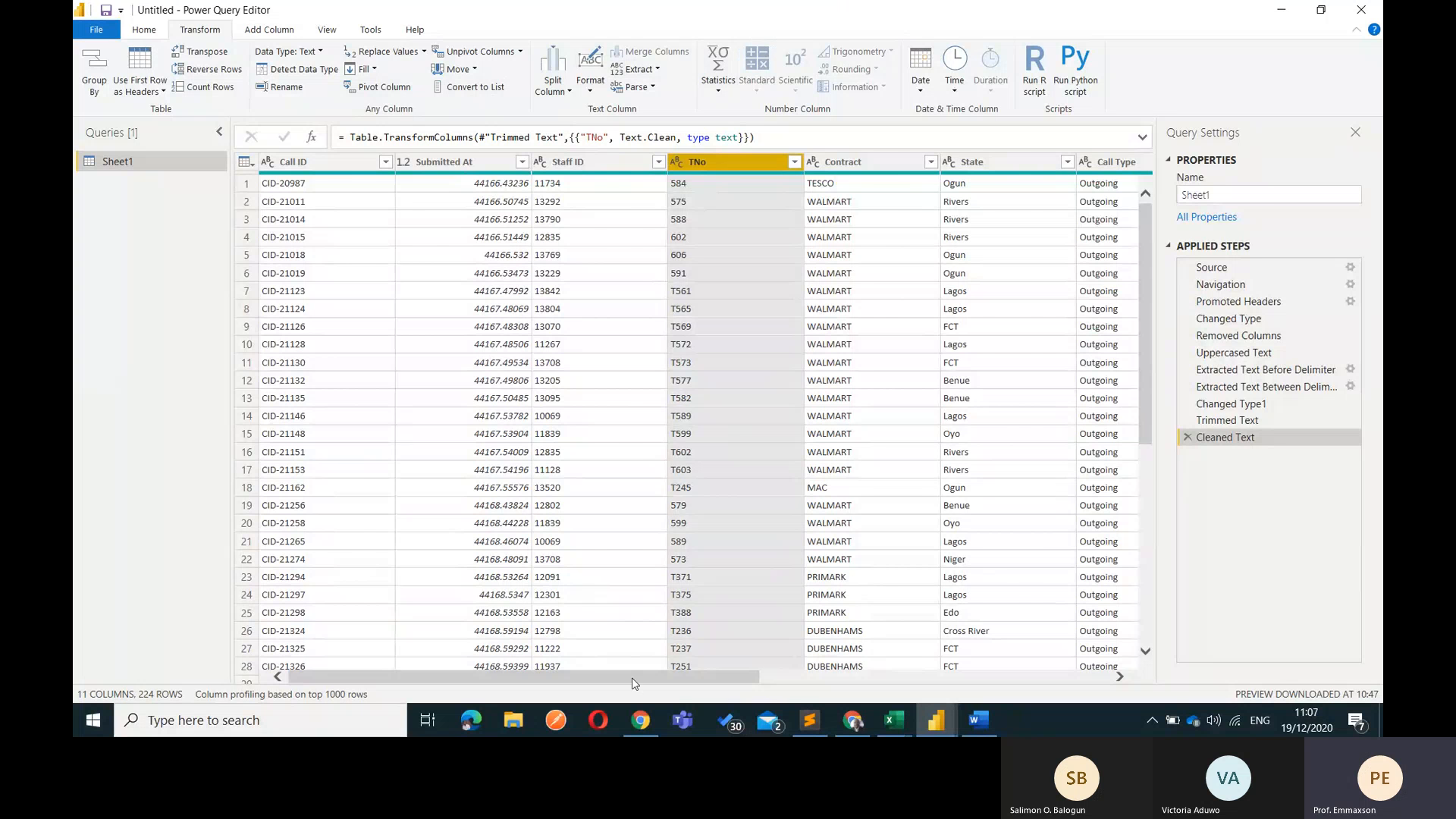
pyautogui.moveTo(635, 677); pyautogui.dragTo(1015, 678)
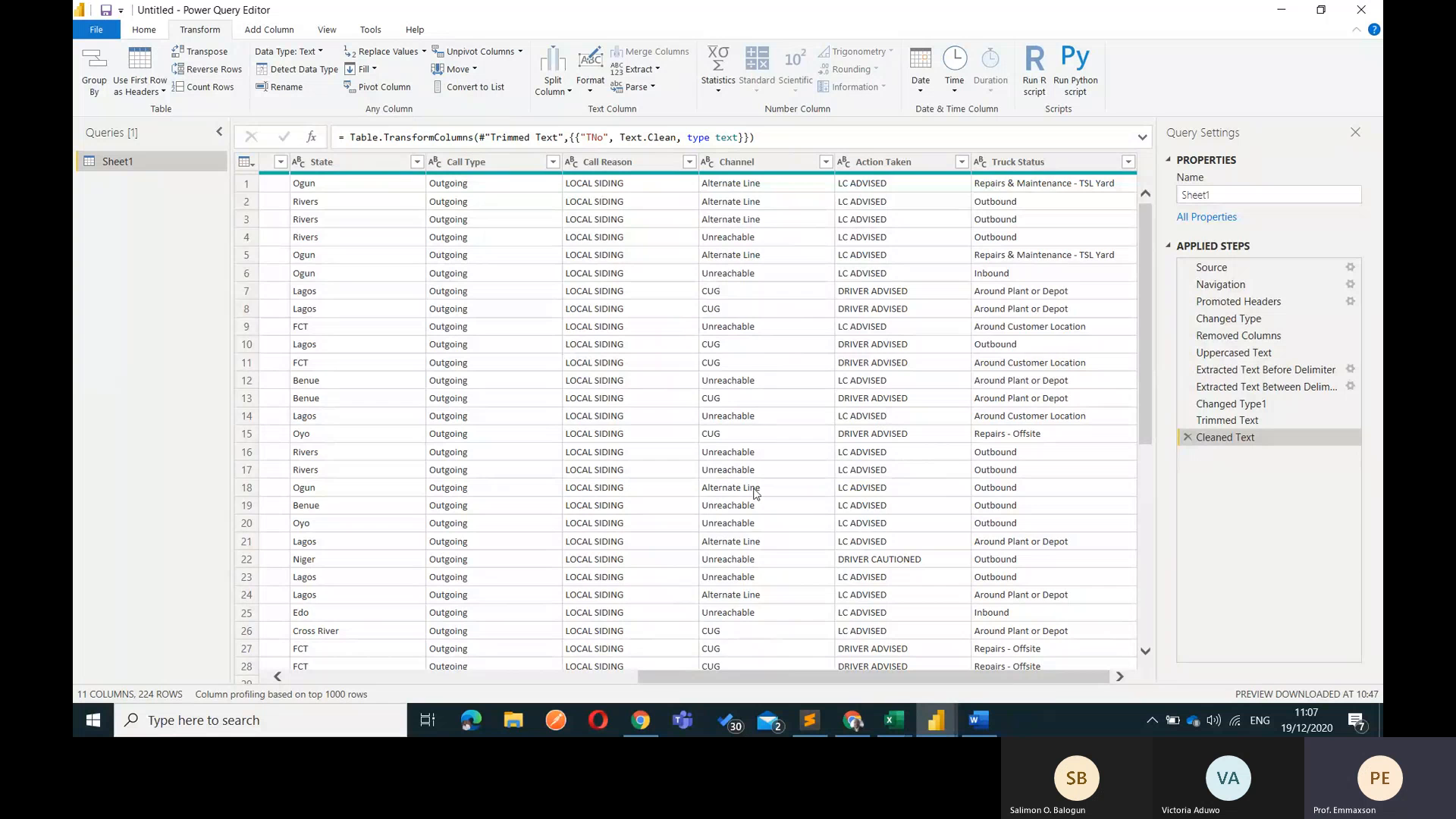
# Replace FCT with Abuja in the State column
pyautogui.scroll(-4, 756, 496)
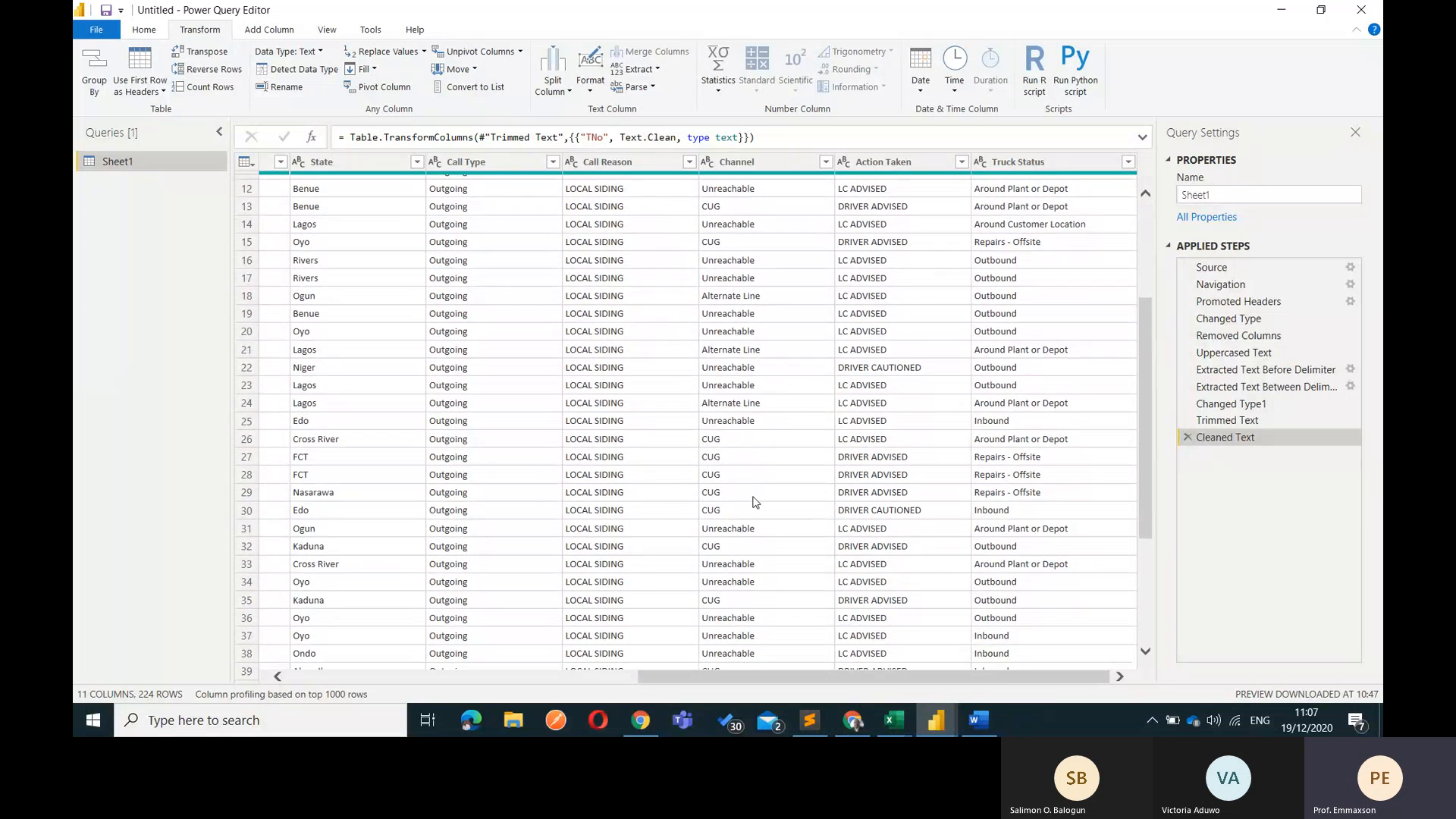
pyautogui.scroll(-20, 756, 502)
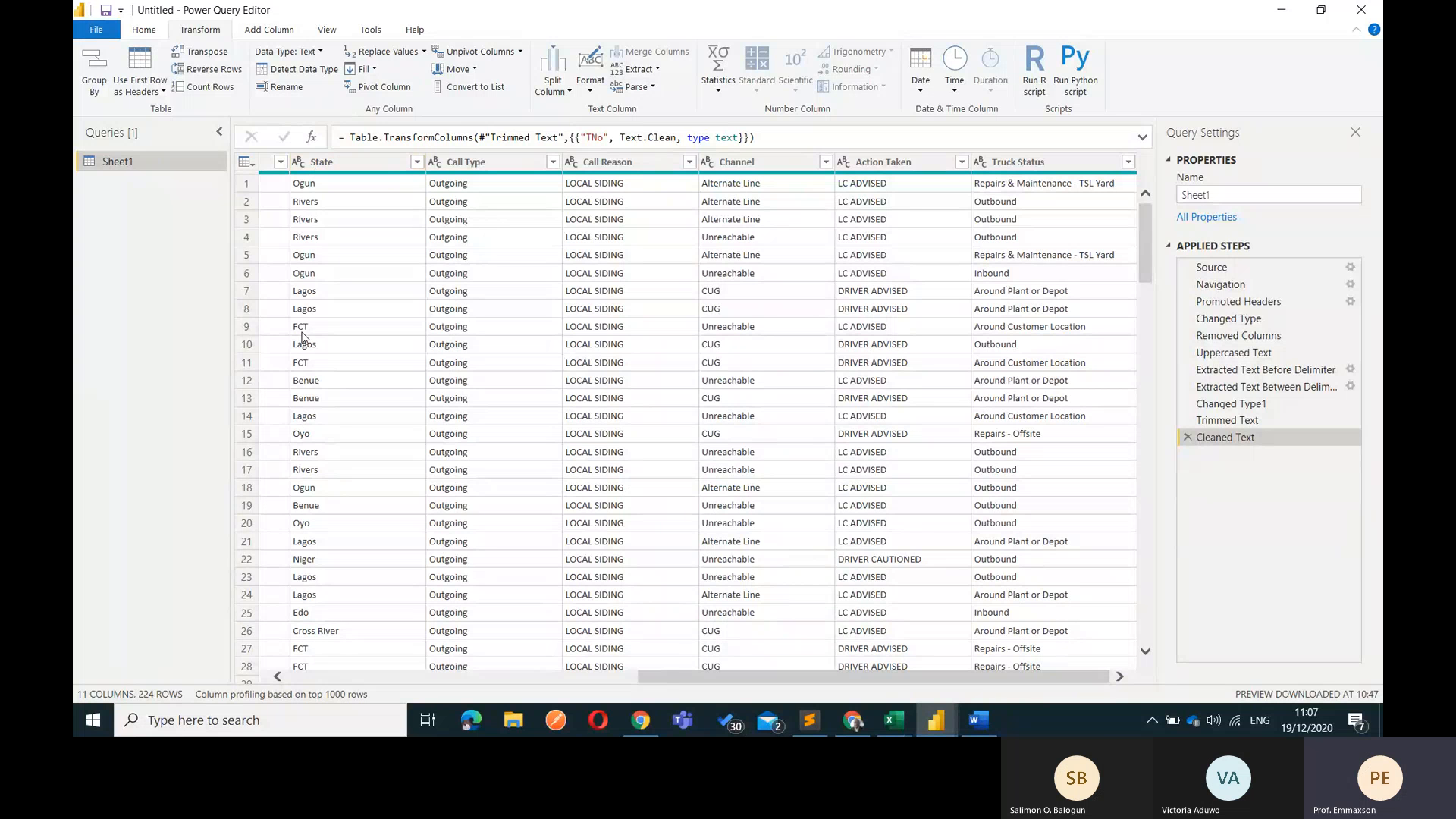
pyautogui.click(326, 162)
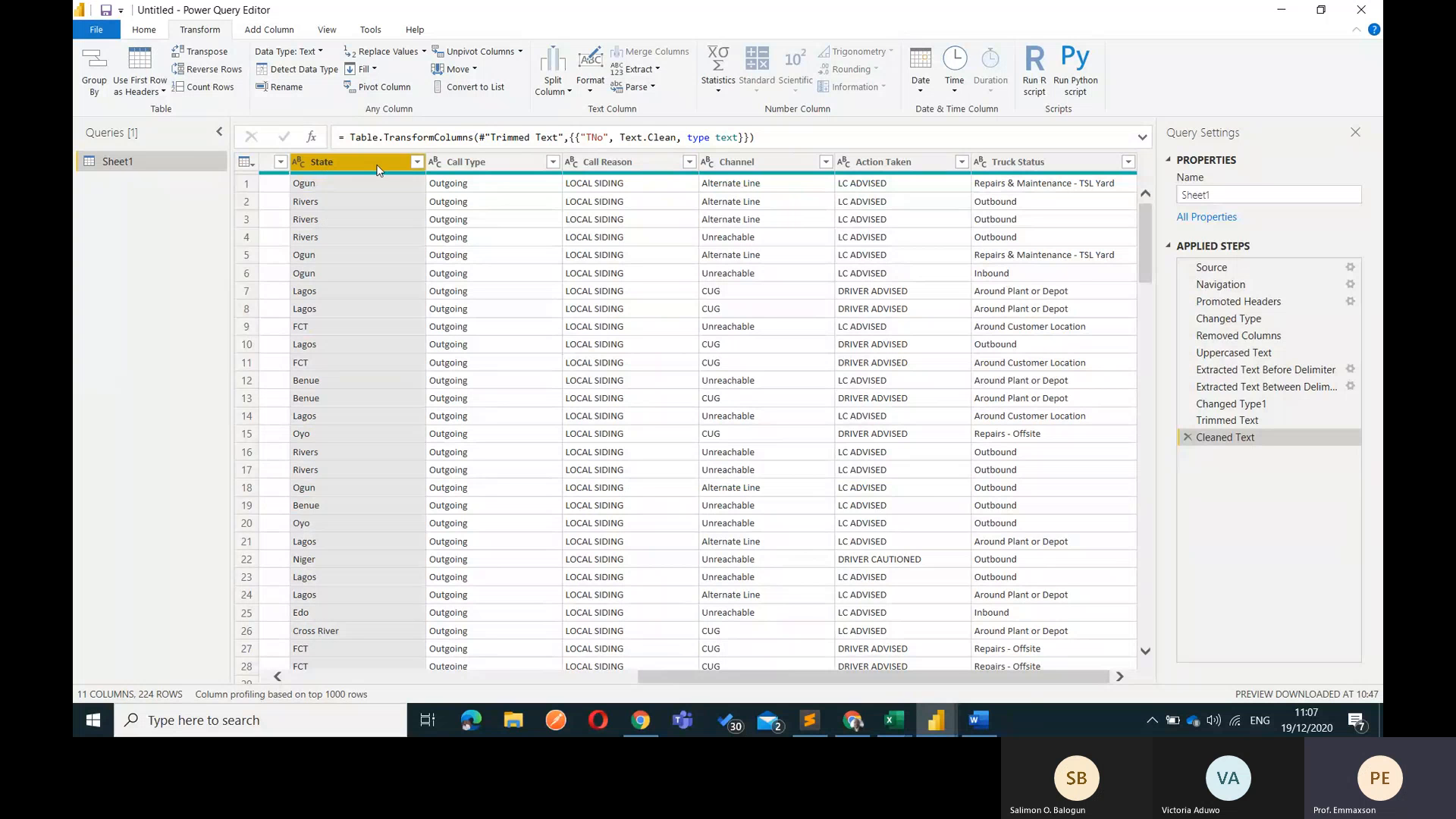
pyautogui.click(397, 60)
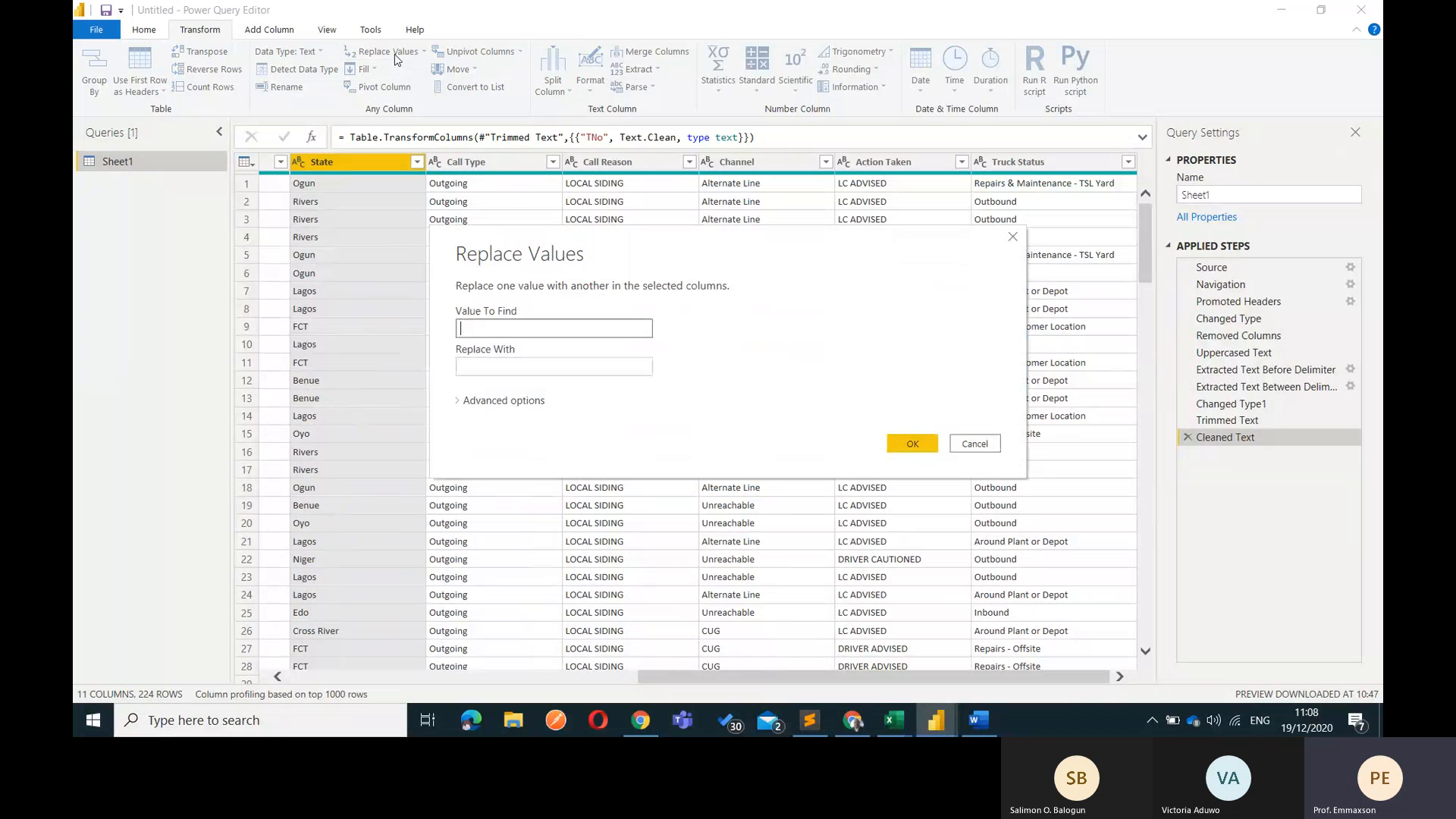
pyautogui.write('FCT')
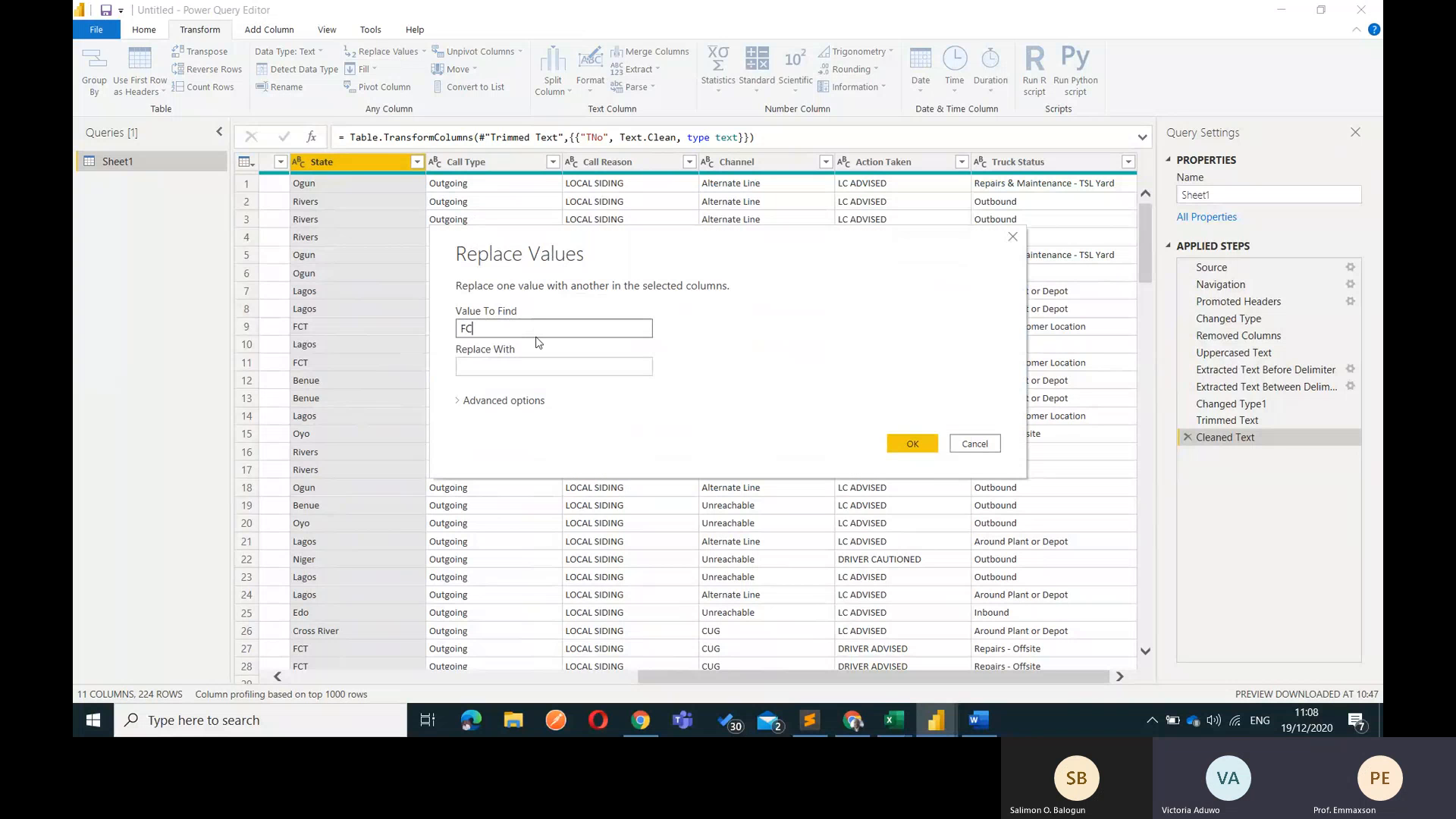
pyautogui.click(518, 368)
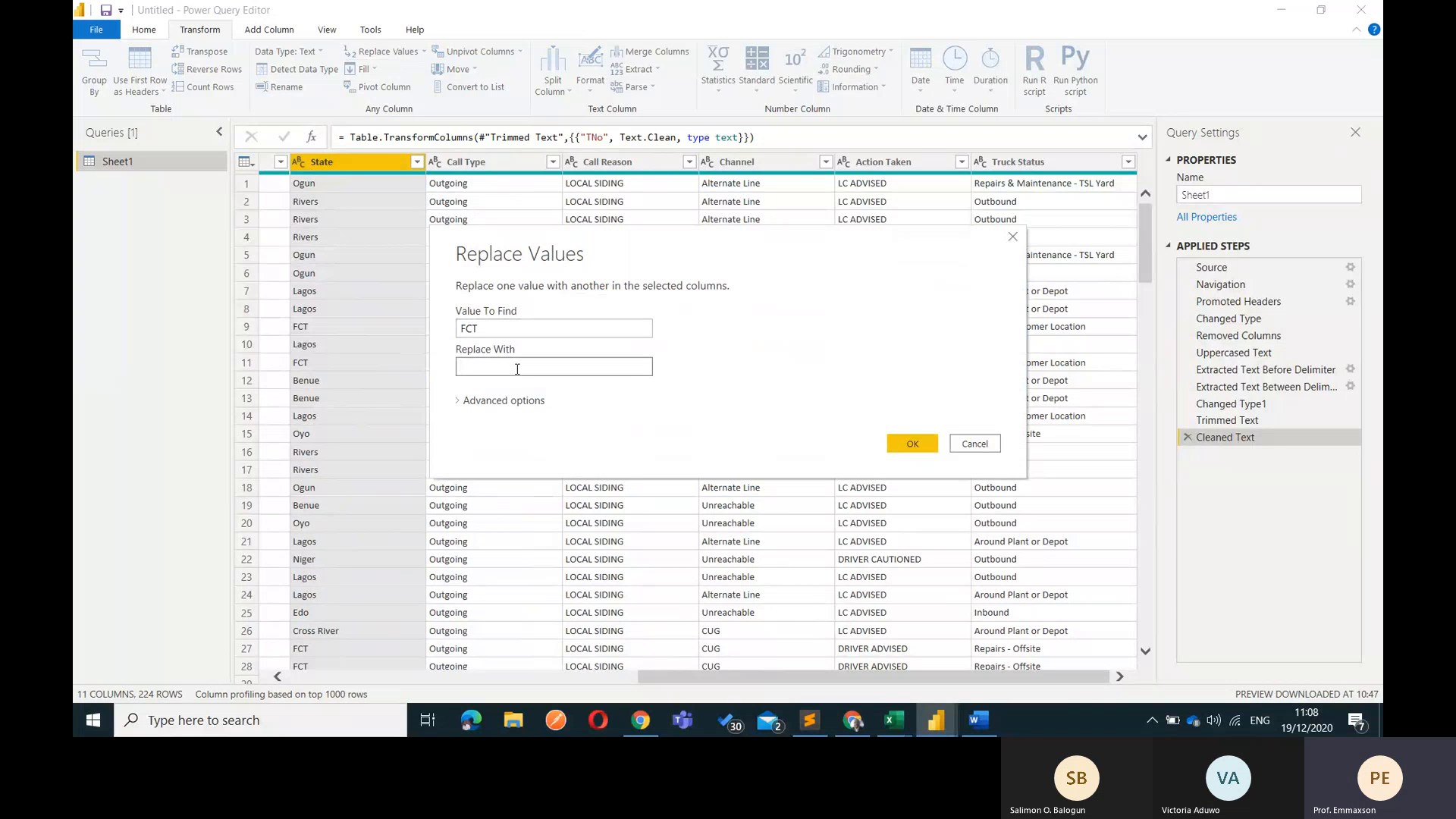
pyautogui.write('Abuja')
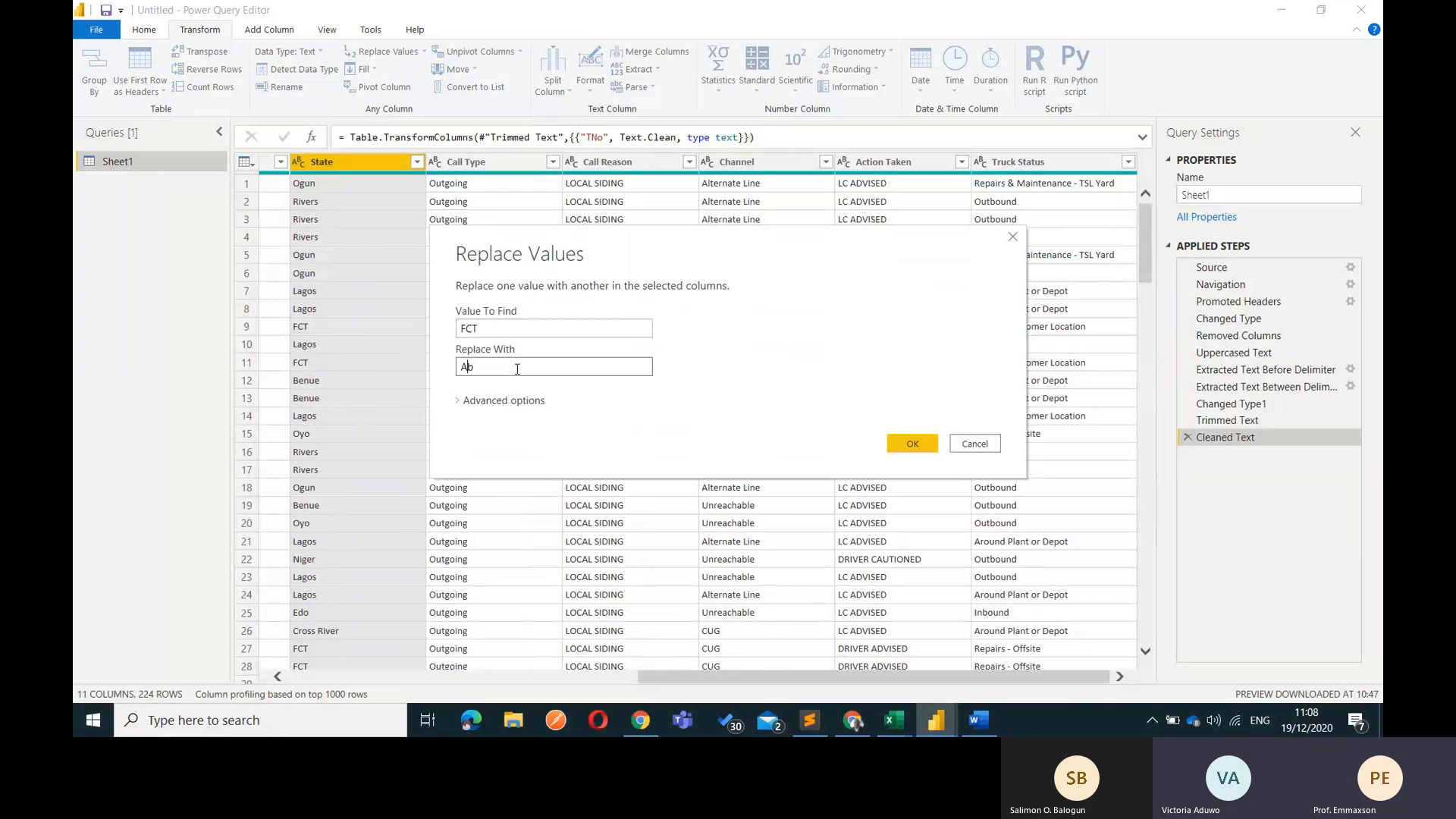
pyautogui.click(913, 443)
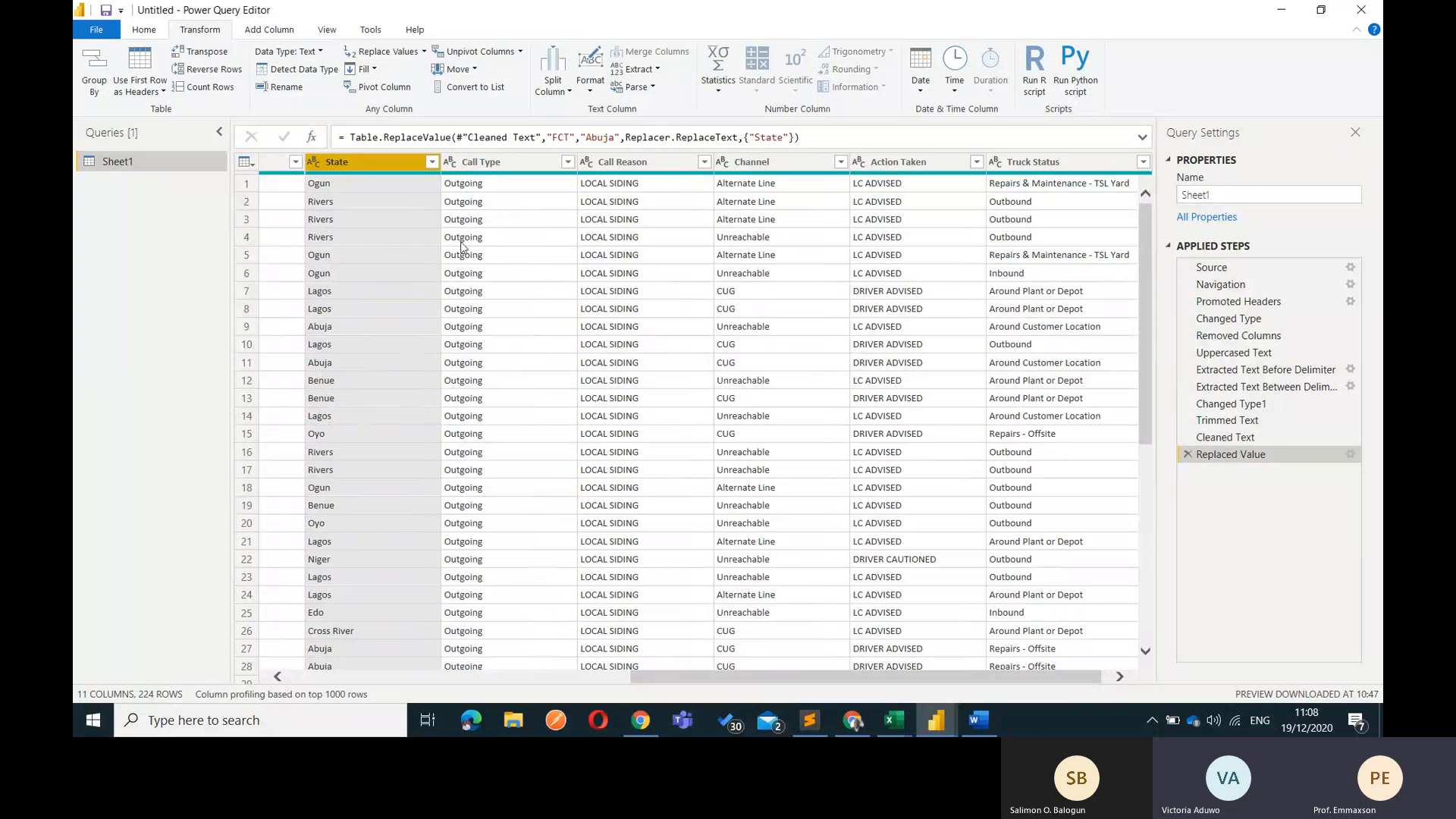
# Review the columns across the table and examine the decimal values in the Submitted At column
pyautogui.hscroll(1, 782, 355)
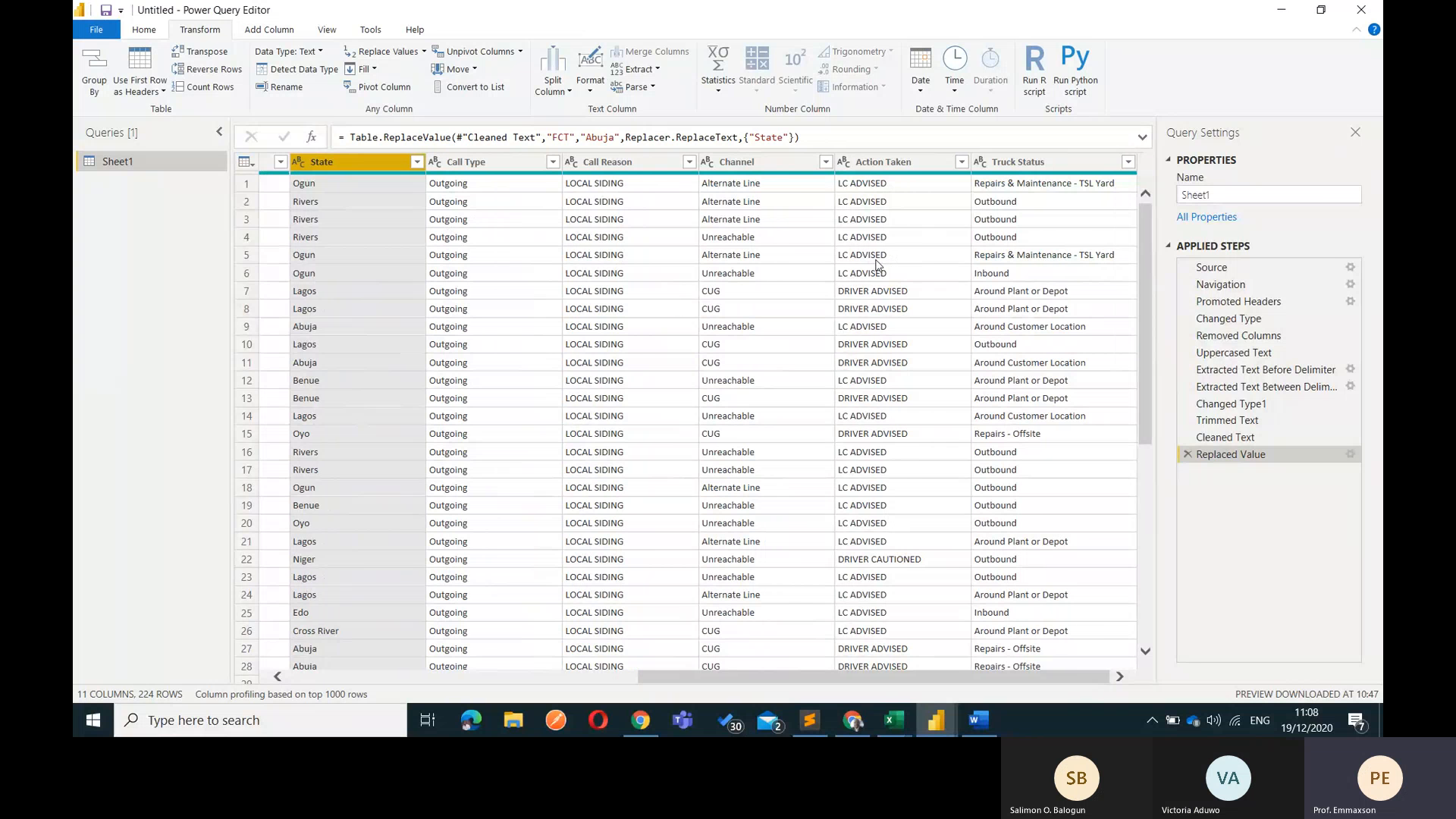
pyautogui.hscroll(-5, 879, 264)
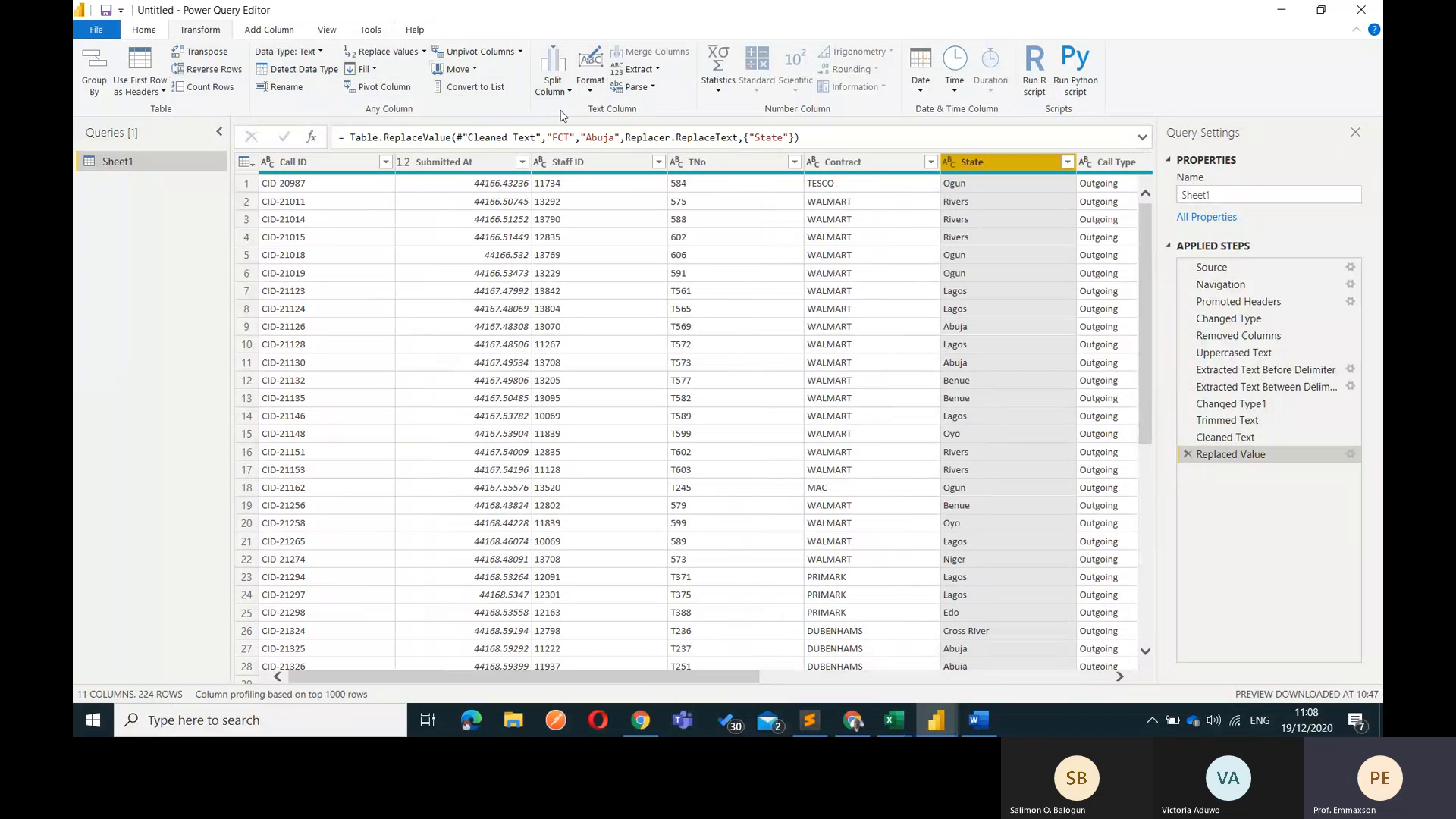
pyautogui.hscroll(5, 534, 348)
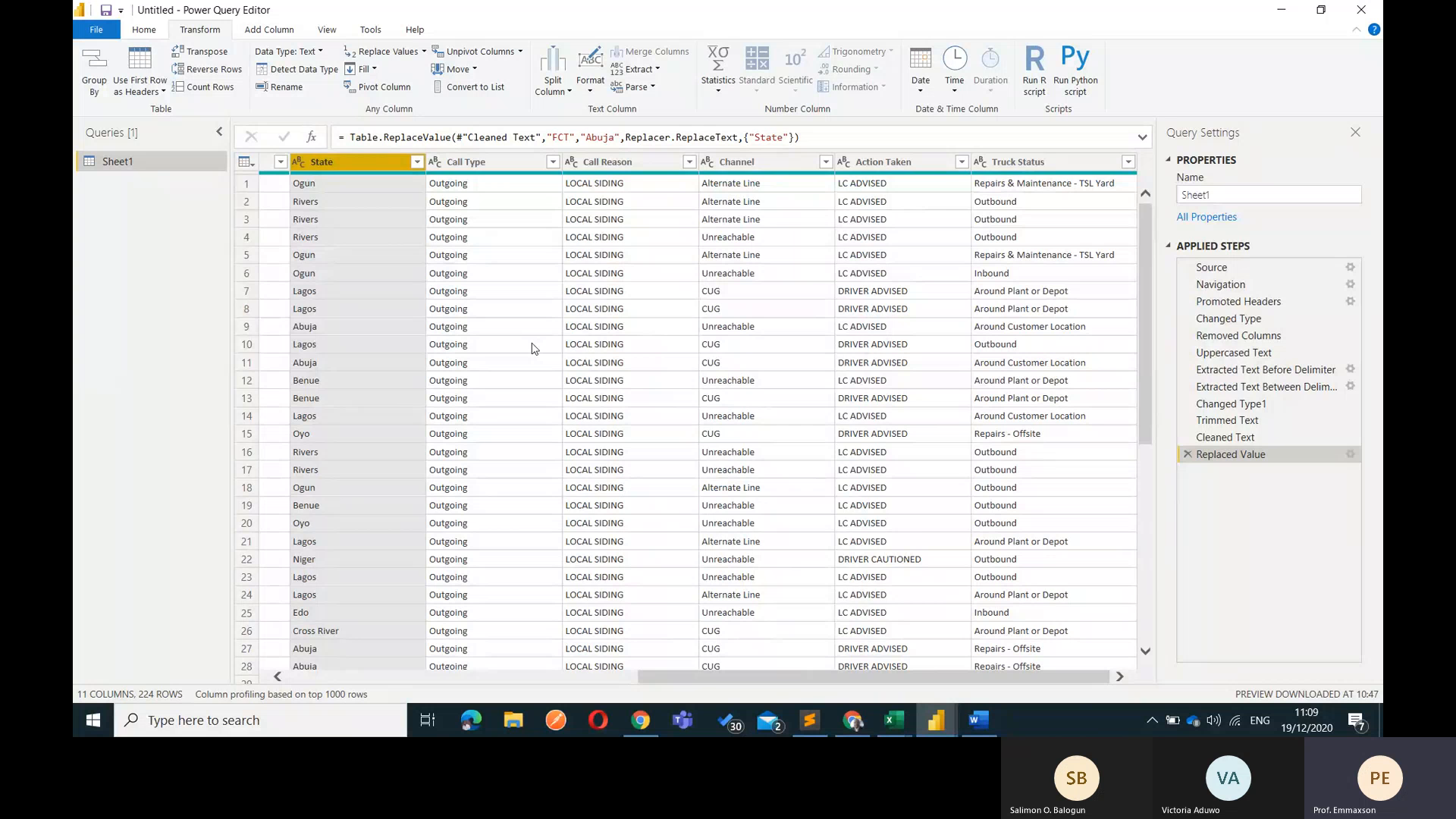
pyautogui.hscroll(-5, 535, 348)
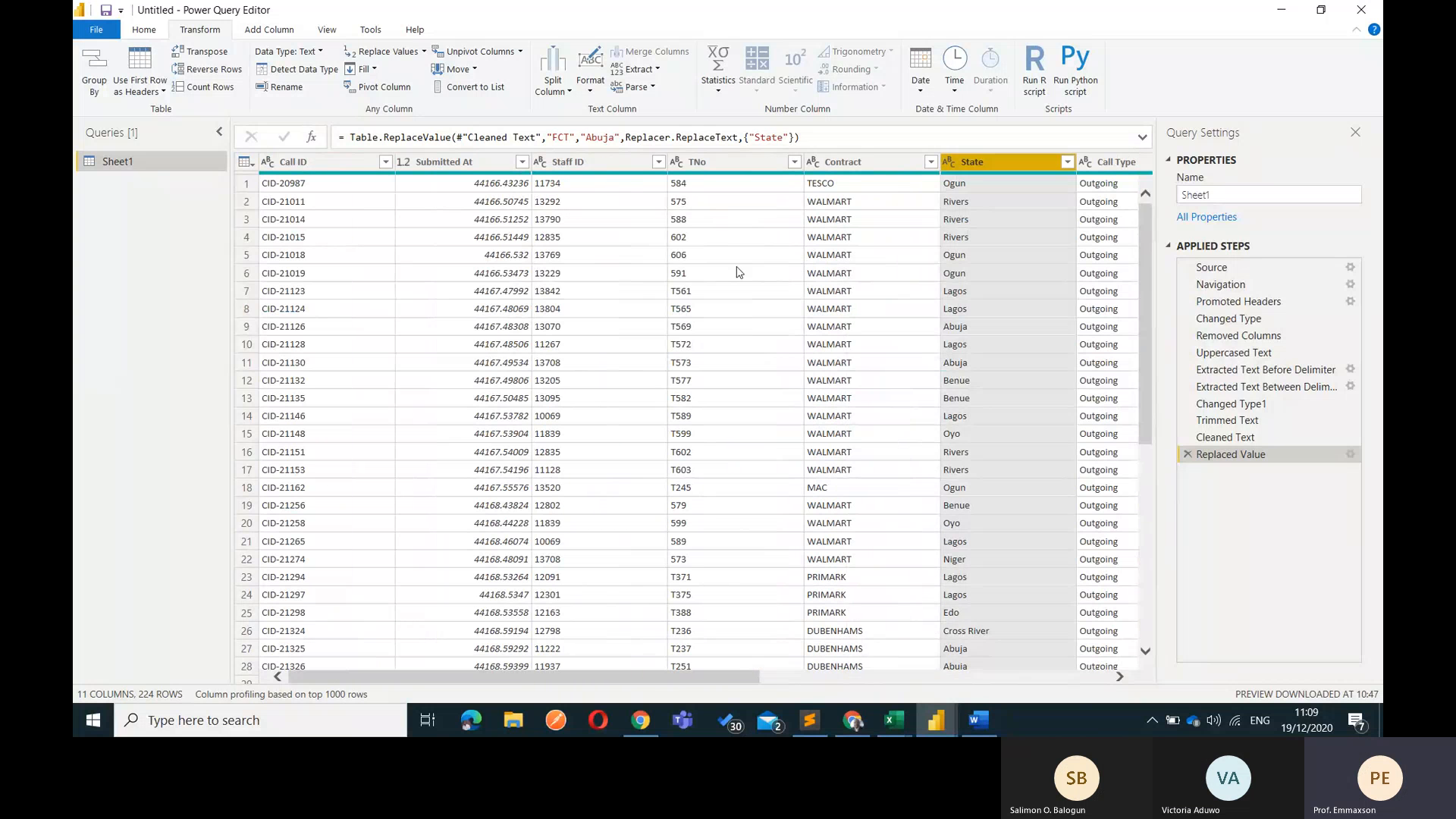
pyautogui.click(472, 166)
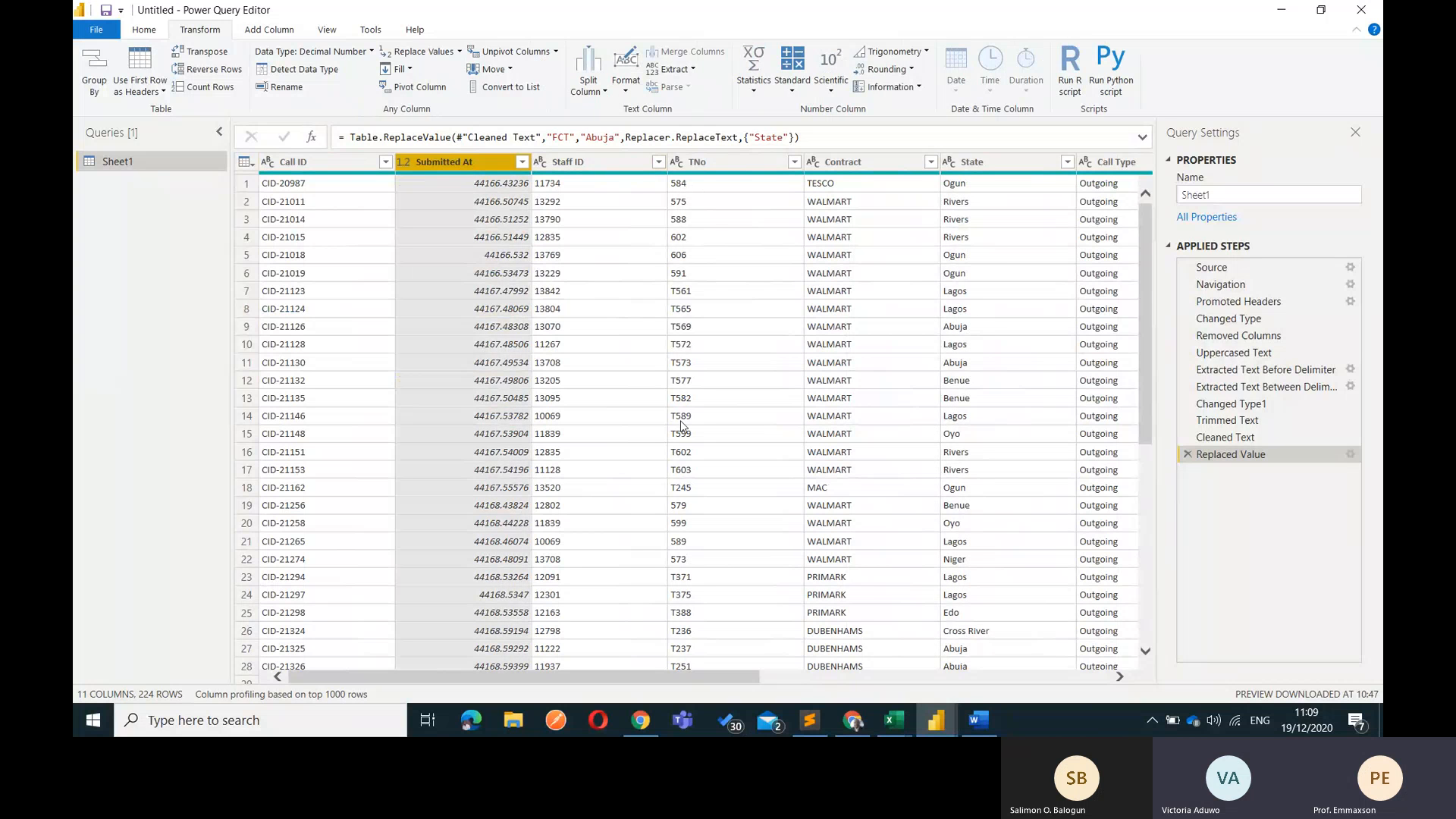
pyautogui.scroll(-2, 680, 425)
pyautogui.scroll(2, 531, 303)
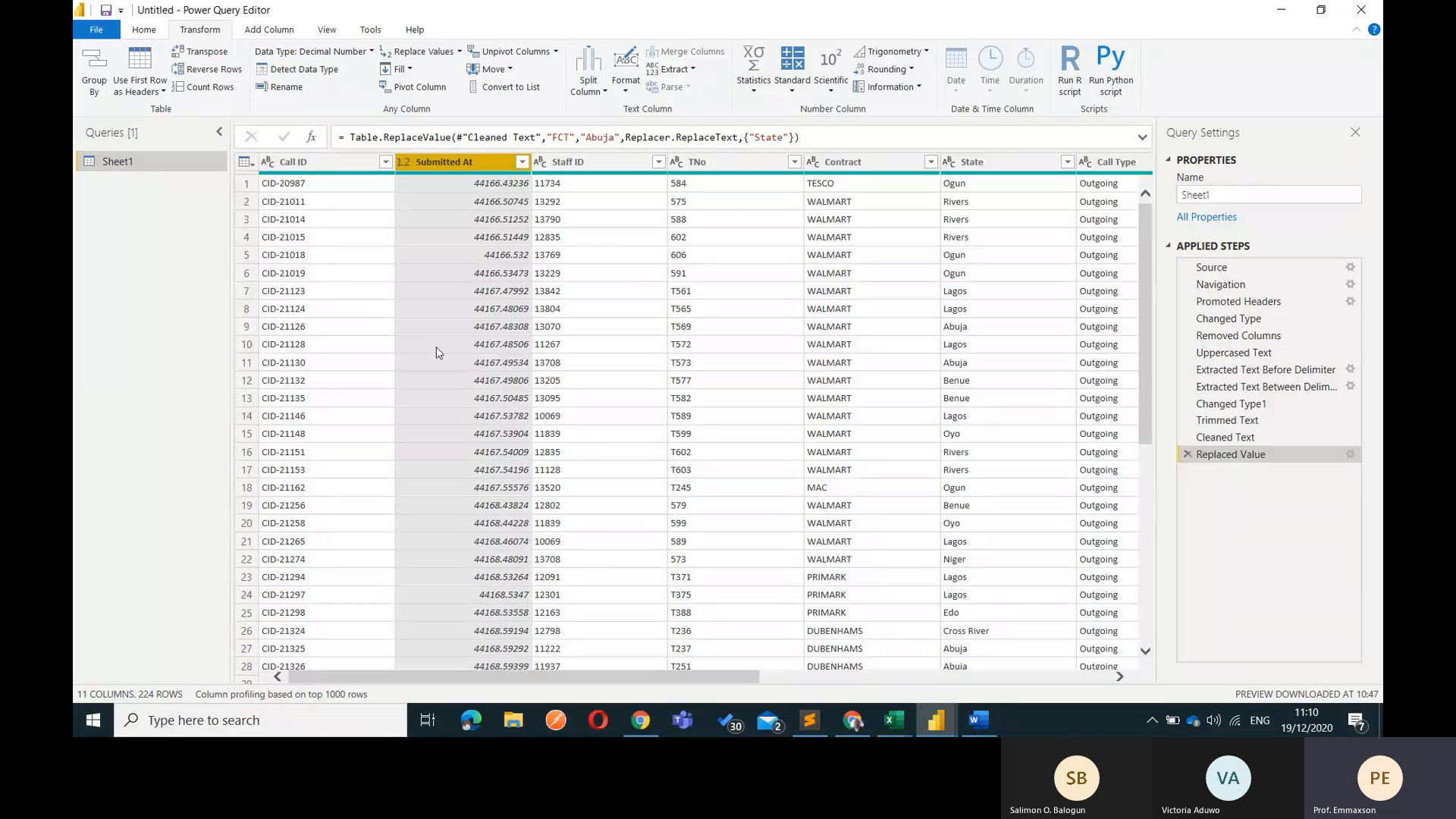
# Switch to the Power BI test report workbook in Excel and inspect the Submitted At value in B2
pyautogui.click(901, 722)
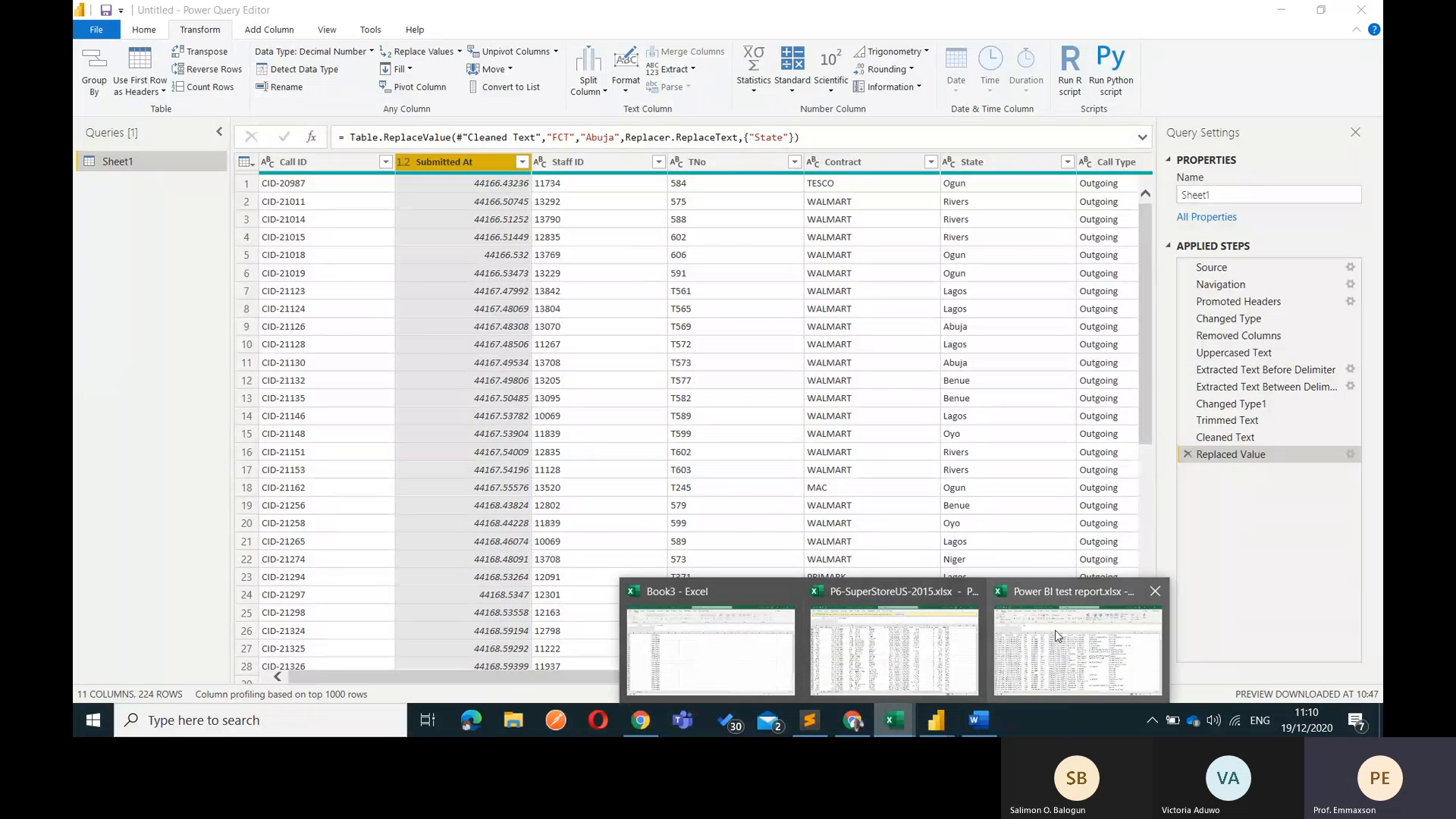
pyautogui.click(1058, 635)
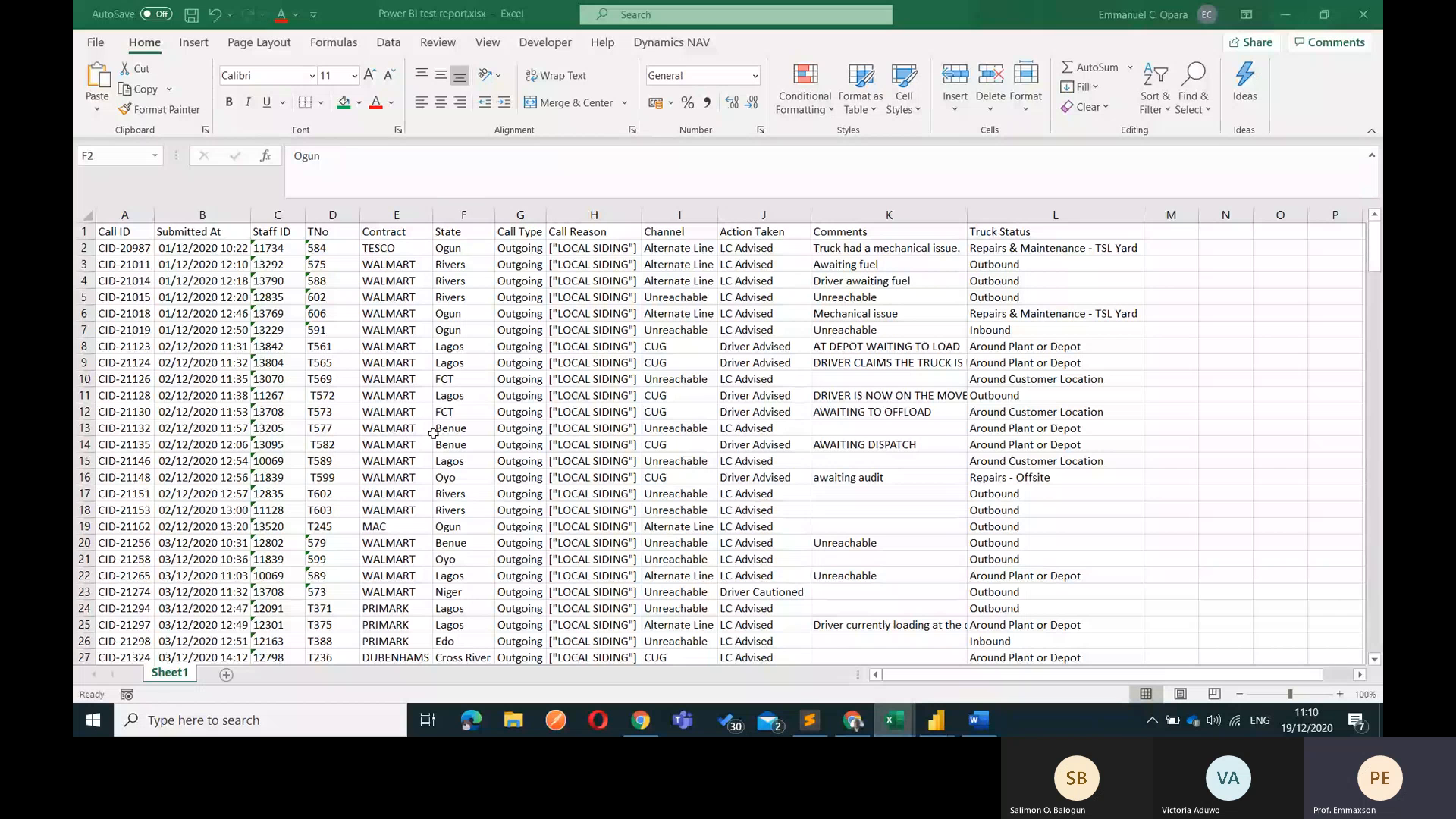
pyautogui.click(218, 248)
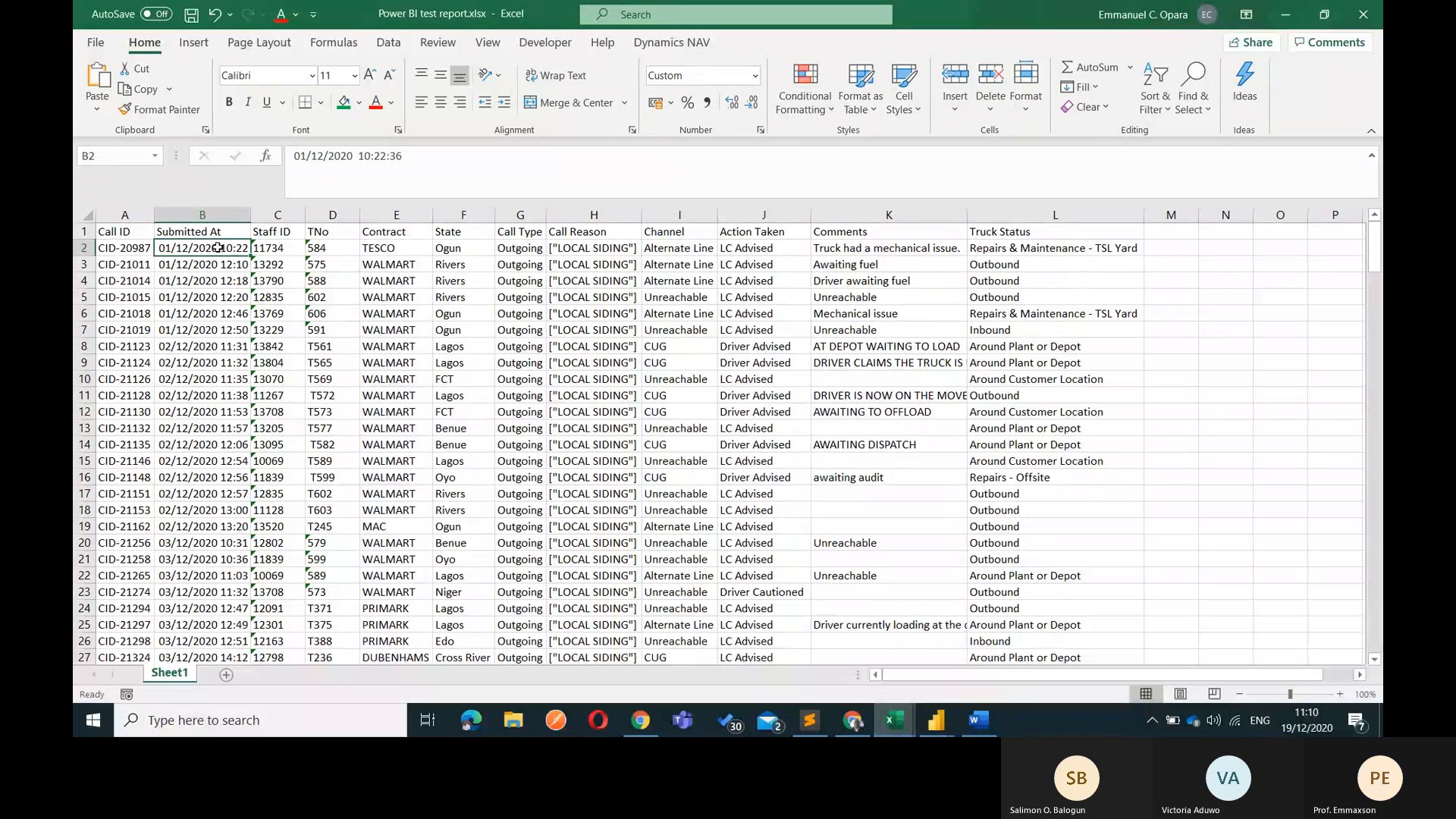
# Enter the numbers 1 through 5 in cells N2 to N6, beside the report data
pyautogui.click(1216, 235)
pyautogui.press('Down')
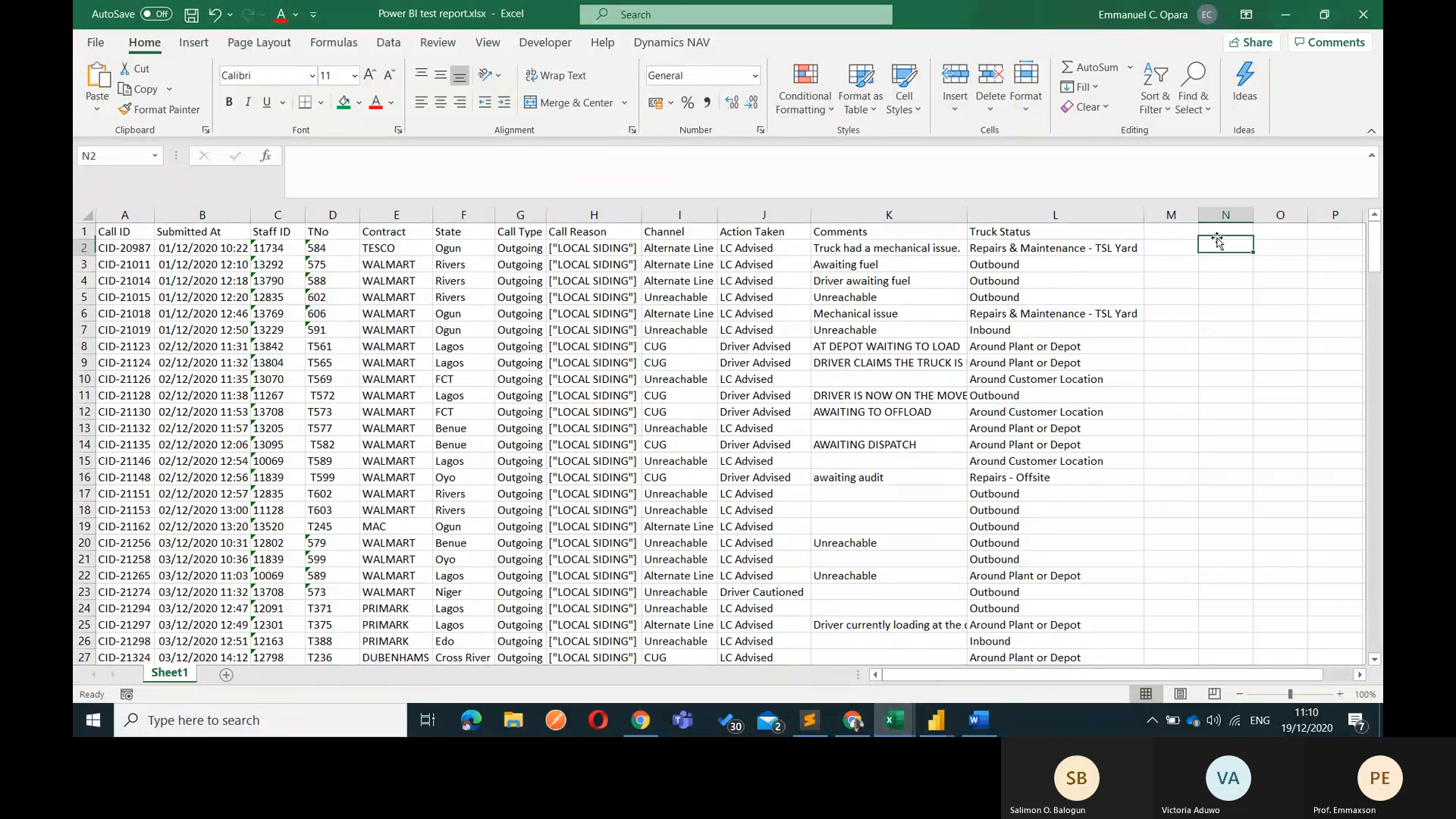
pyautogui.write('1')
pyautogui.press('Return')
pyautogui.write('2')
pyautogui.press('Return')
pyautogui.write('3')
pyautogui.press('Return')
pyautogui.write('4 5')
pyautogui.press('Return')
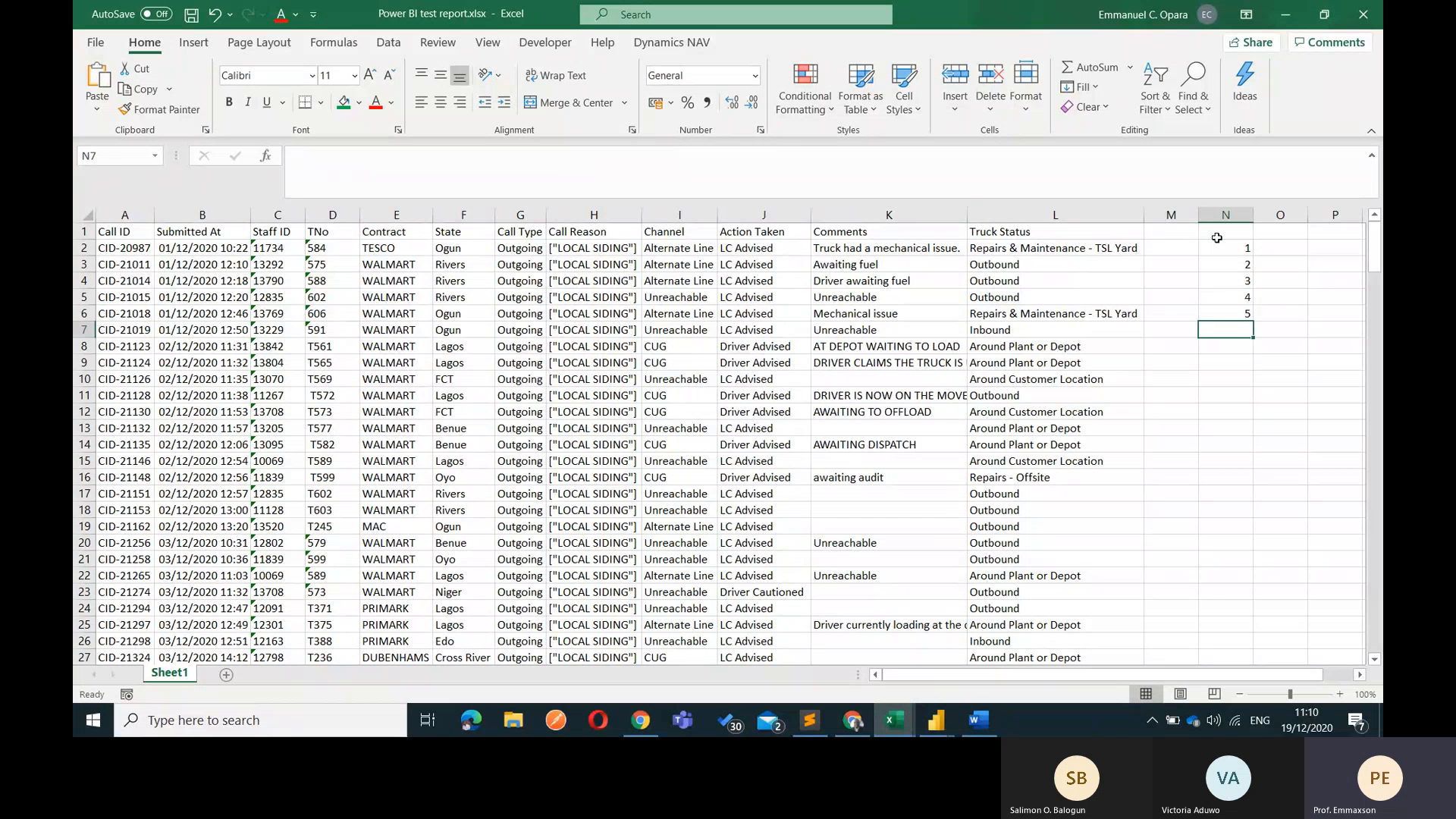
# Enter the date 1900-01-01 in cell P2
pyautogui.press('Up')
pyautogui.press('Up')
pyautogui.press('Up')
pyautogui.press('Up')
pyautogui.press('Up')
pyautogui.press('Right')
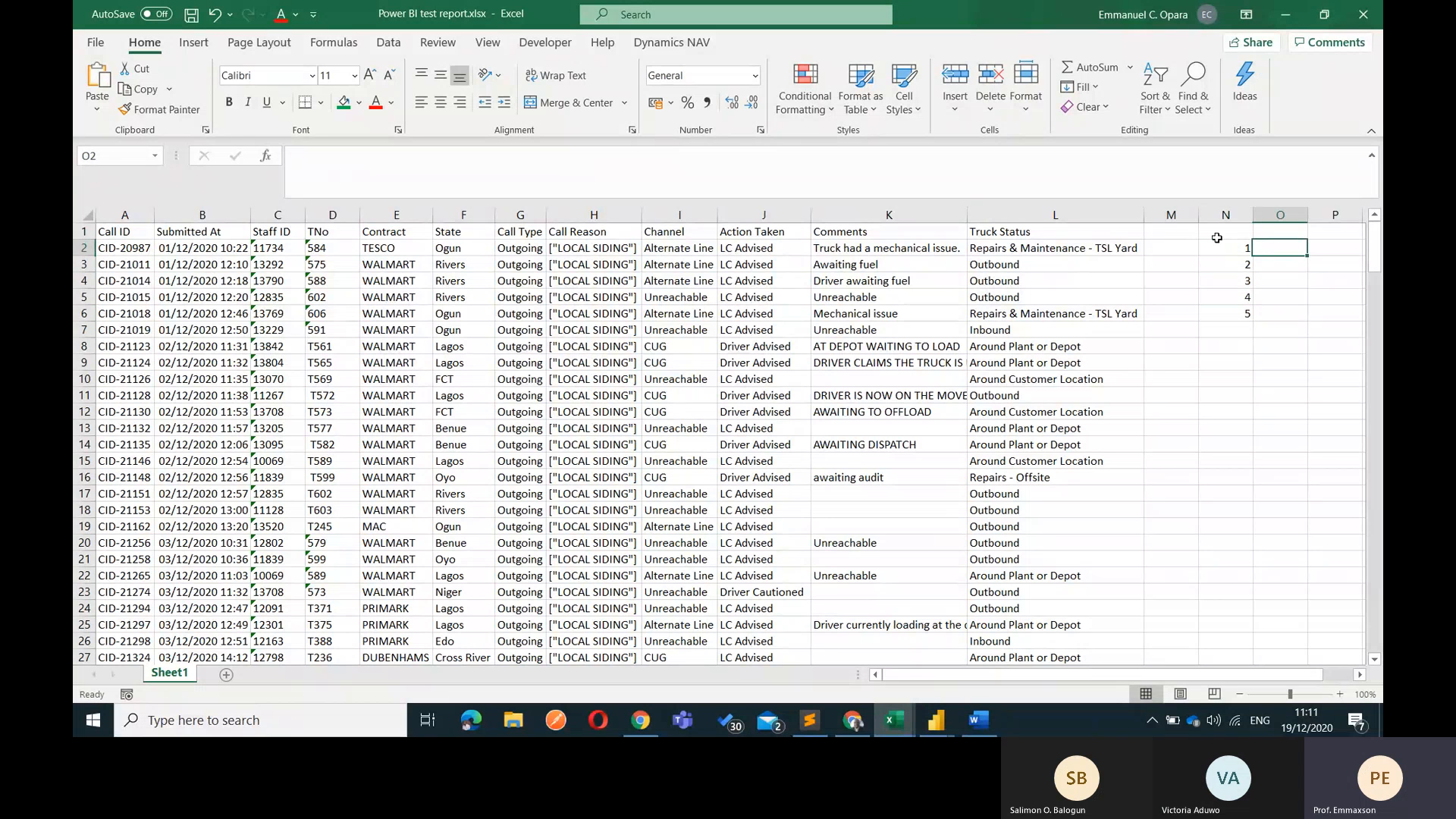
pyautogui.press('Right')
pyautogui.press('Right')
pyautogui.press('Right')
pyautogui.press('Right')
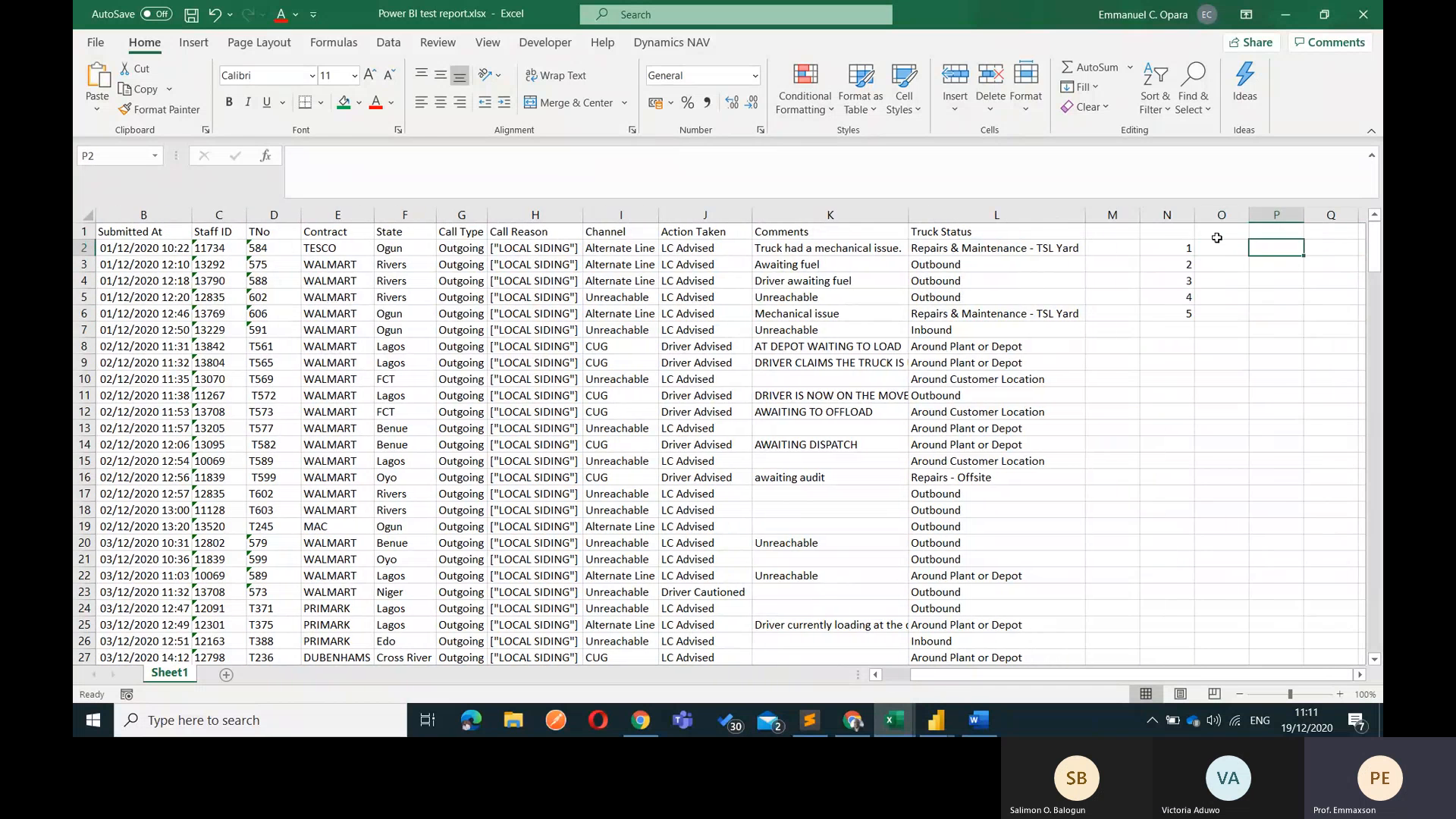
pyautogui.press('Left')
pyautogui.press('Left')
pyautogui.press('Left')
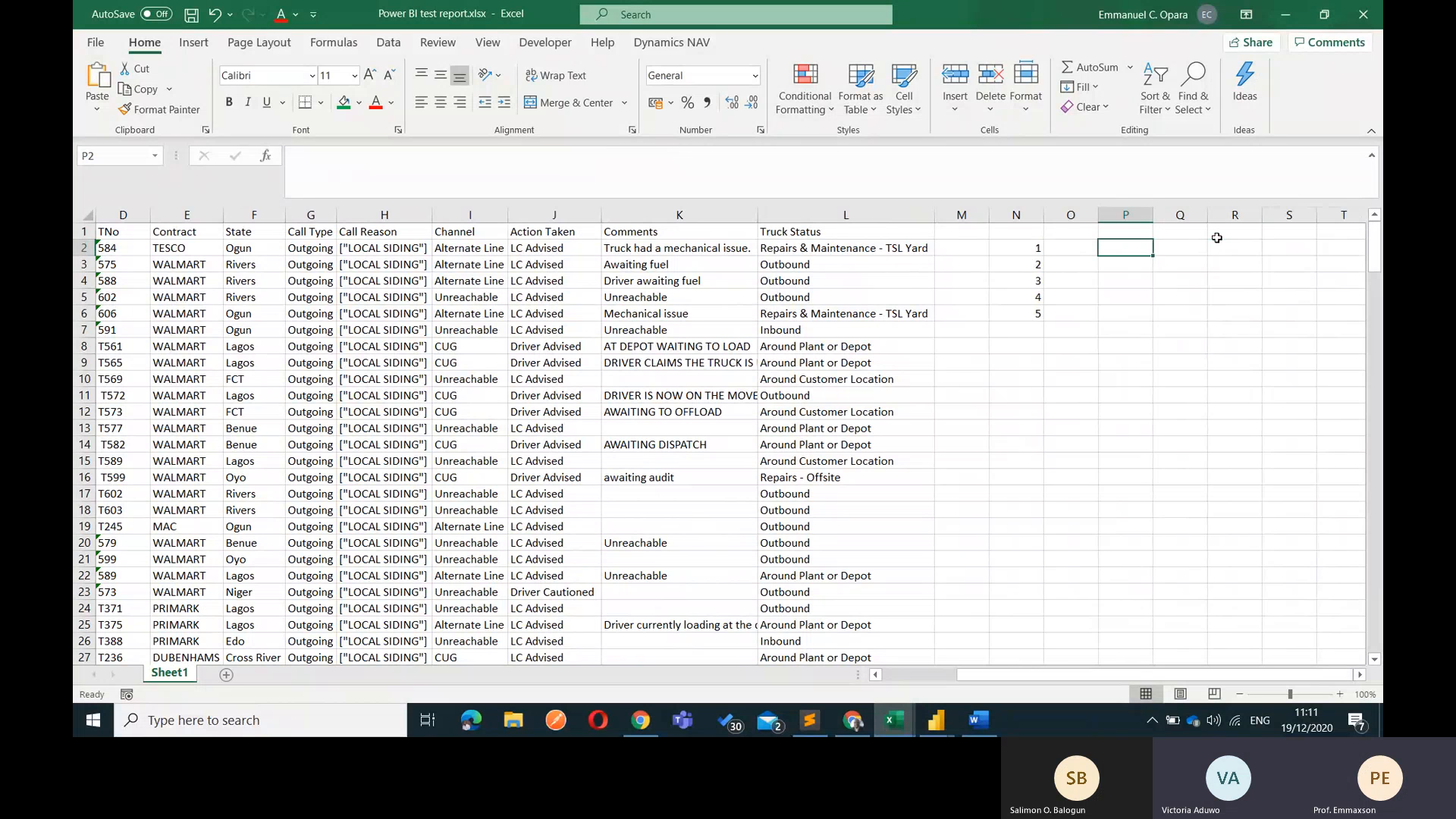
pyautogui.write('1')
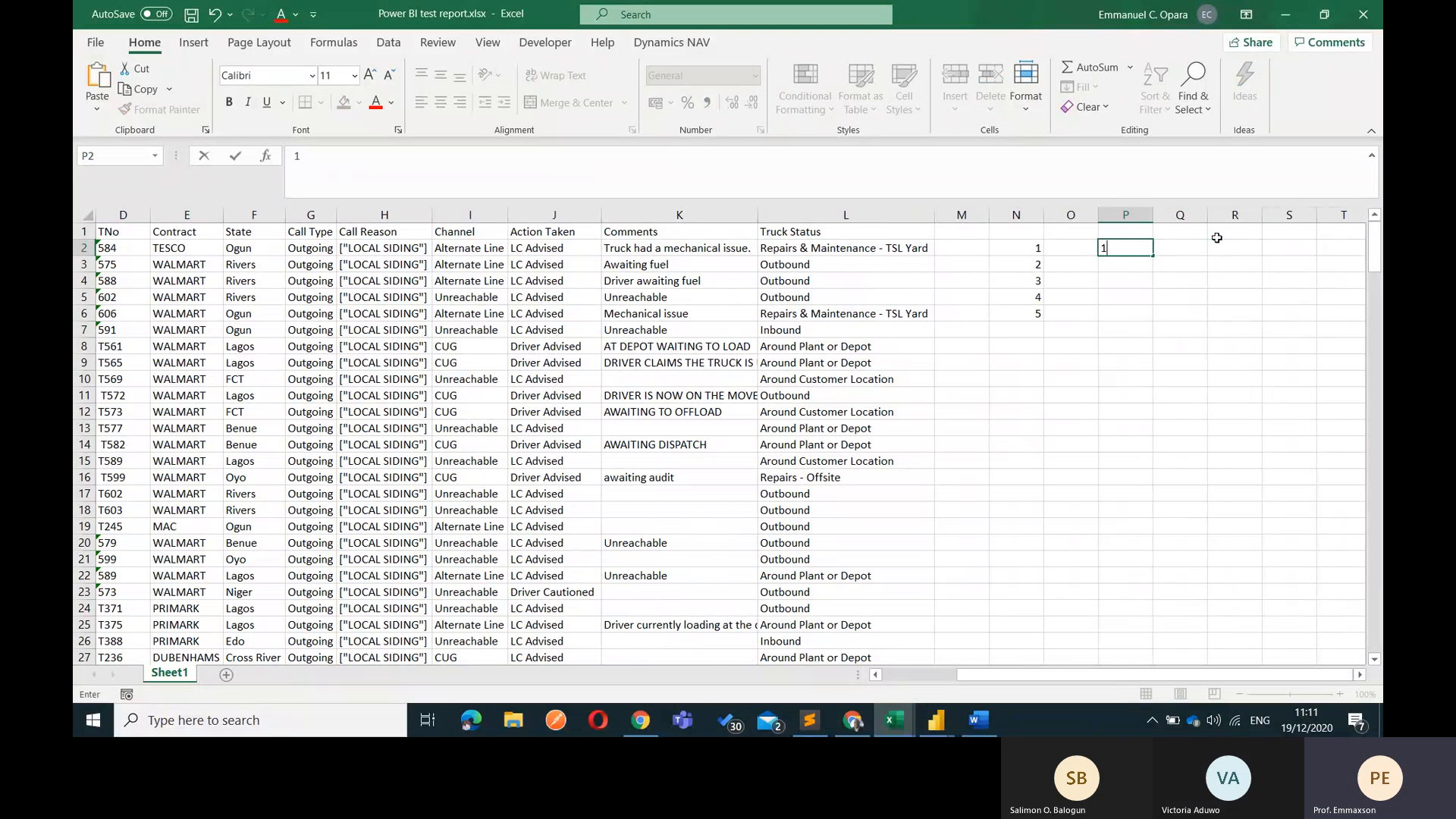
pyautogui.write('900-01-01')
pyautogui.hotkey('ctrl', 'Return')
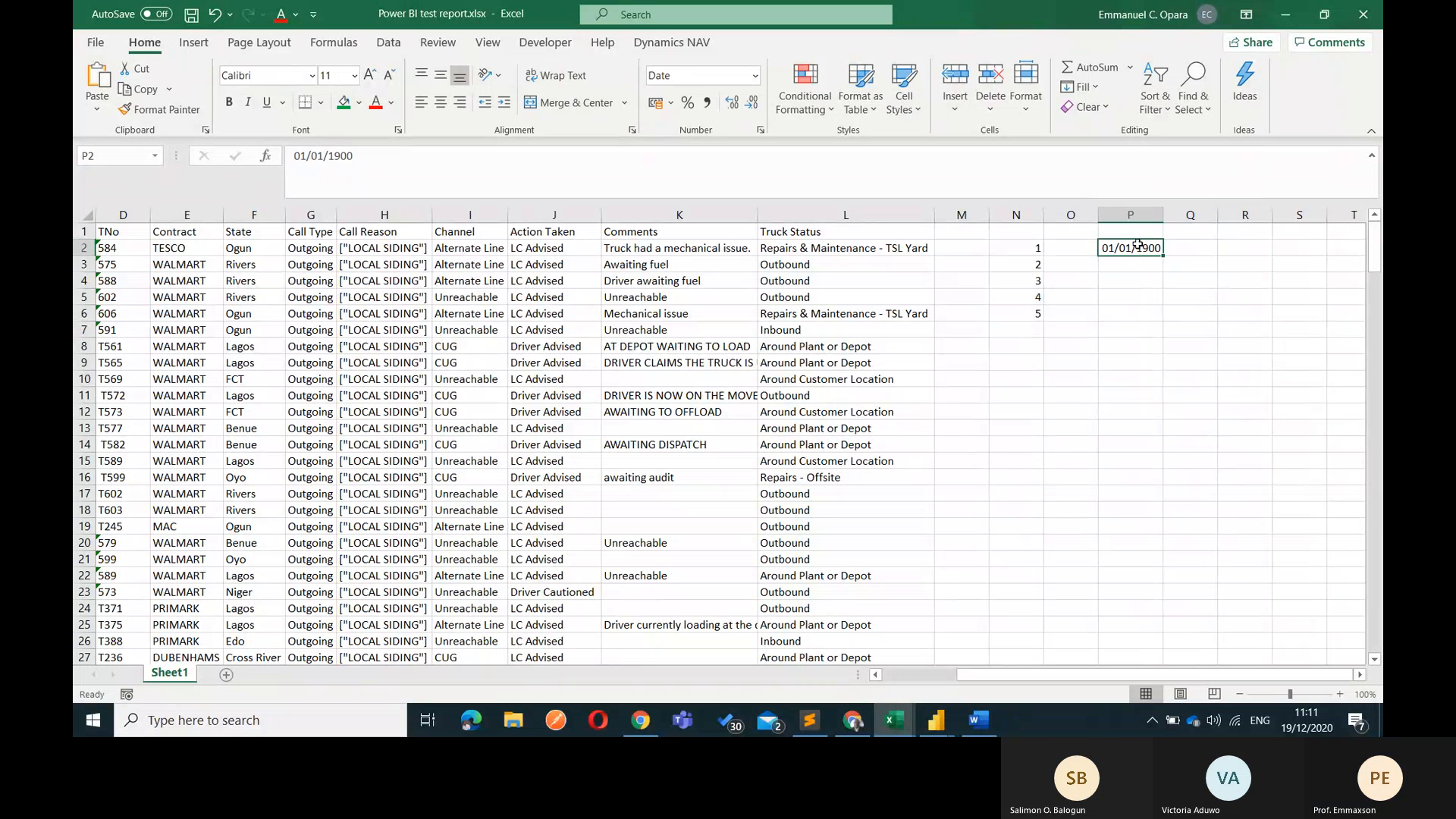
# Inspect the Submitted At date in B2 and compare it with the first Submitted At value in Power Query Editor
pyautogui.hscroll(-3, 588, 397)
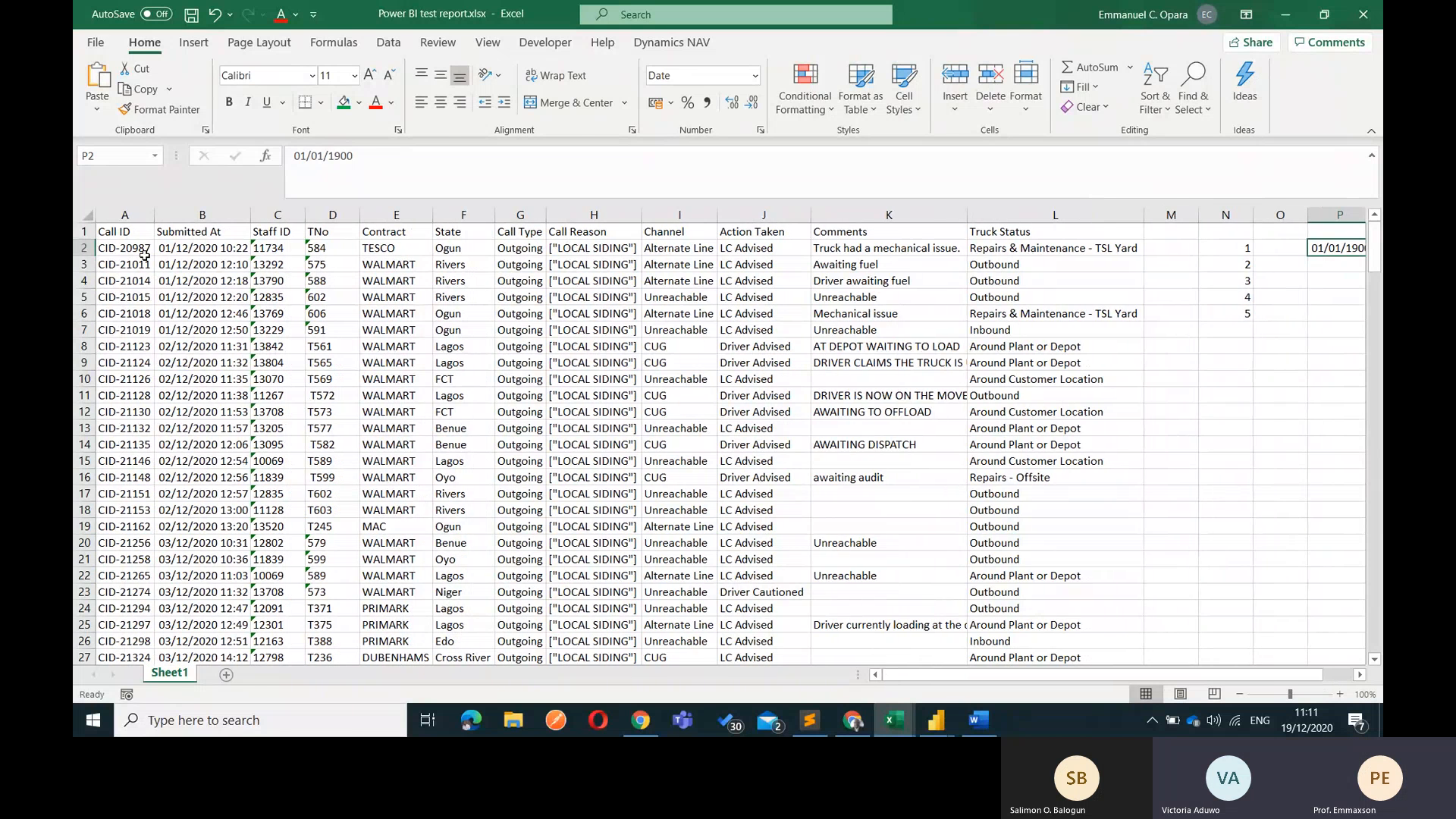
pyautogui.click(164, 250)
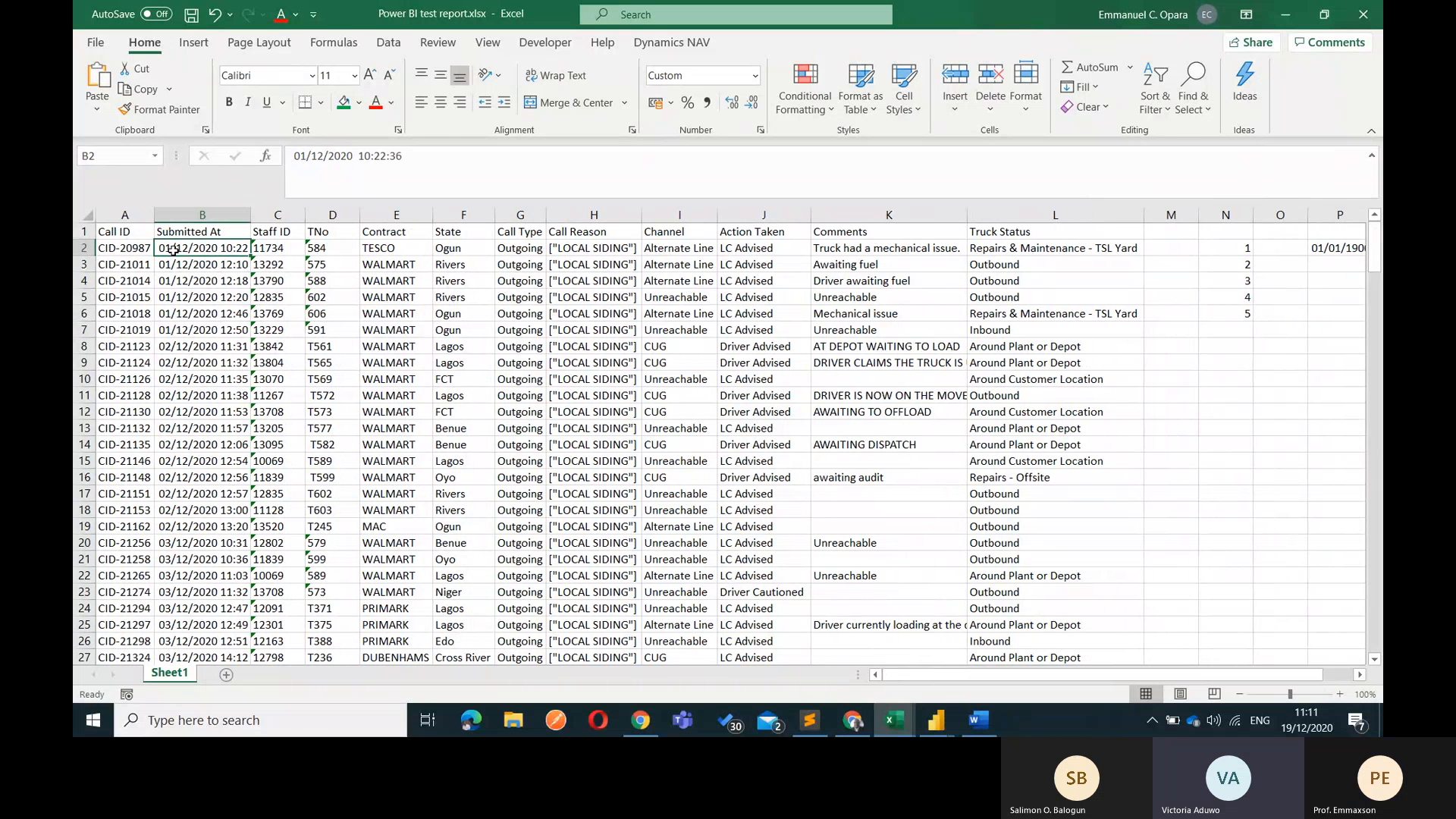
pyautogui.hotkey('alt', 'Tab')
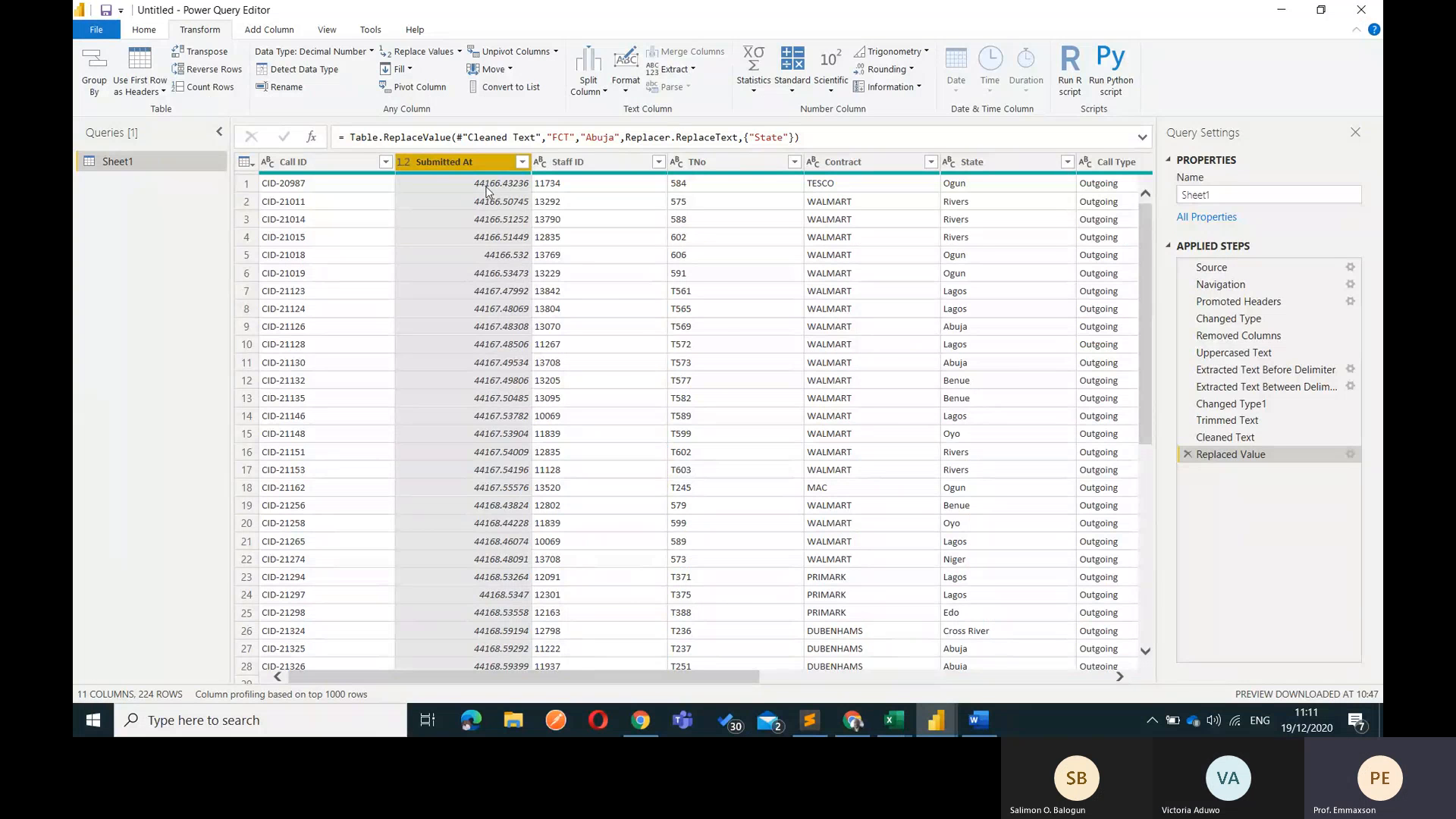
# Return to the Excel workbook and enter 44166 in cell P4
pyautogui.hotkey('alt', 'Tab')
pyautogui.click(1122, 274)
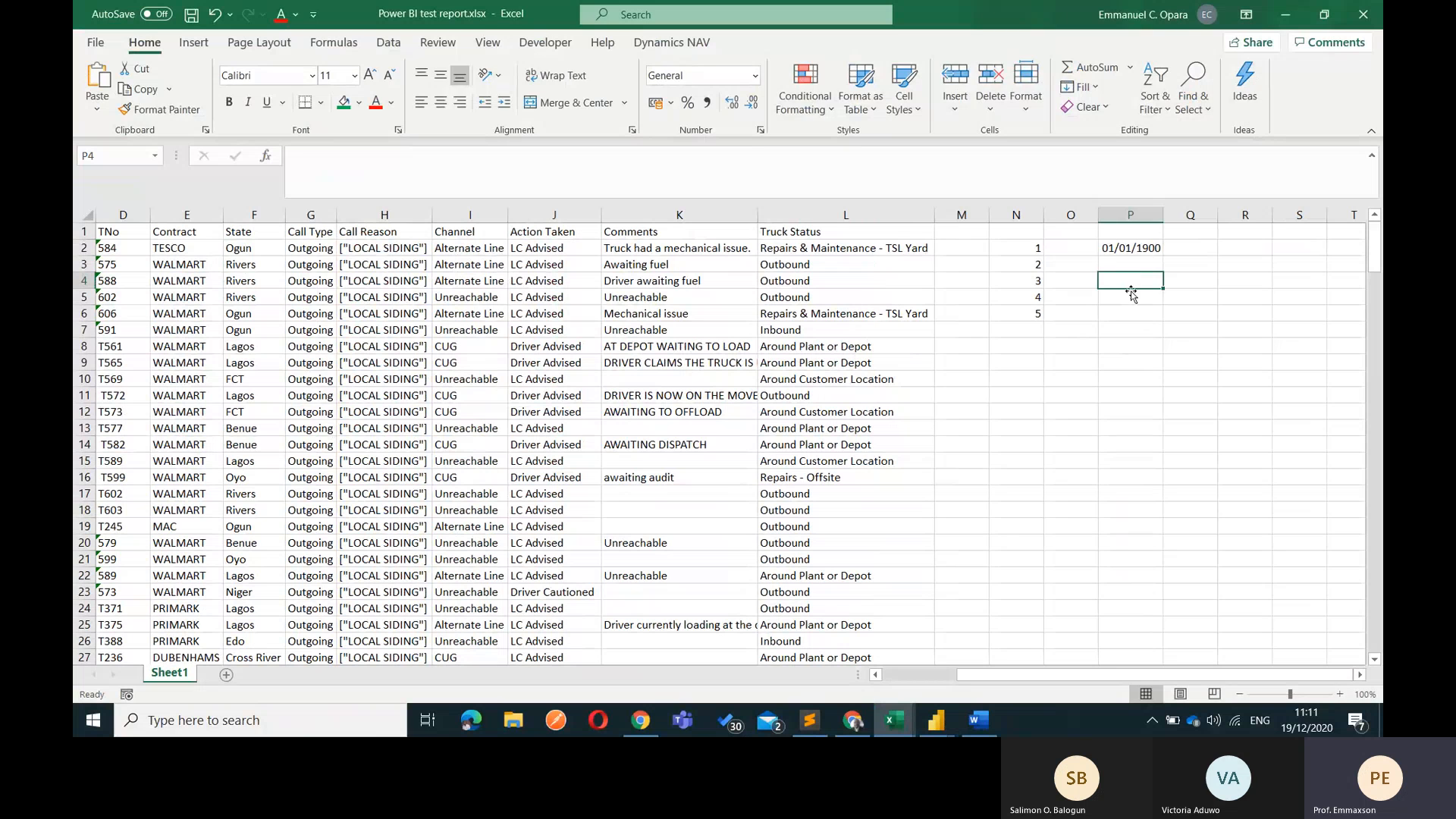
pyautogui.write('44166')
pyautogui.press('Return')
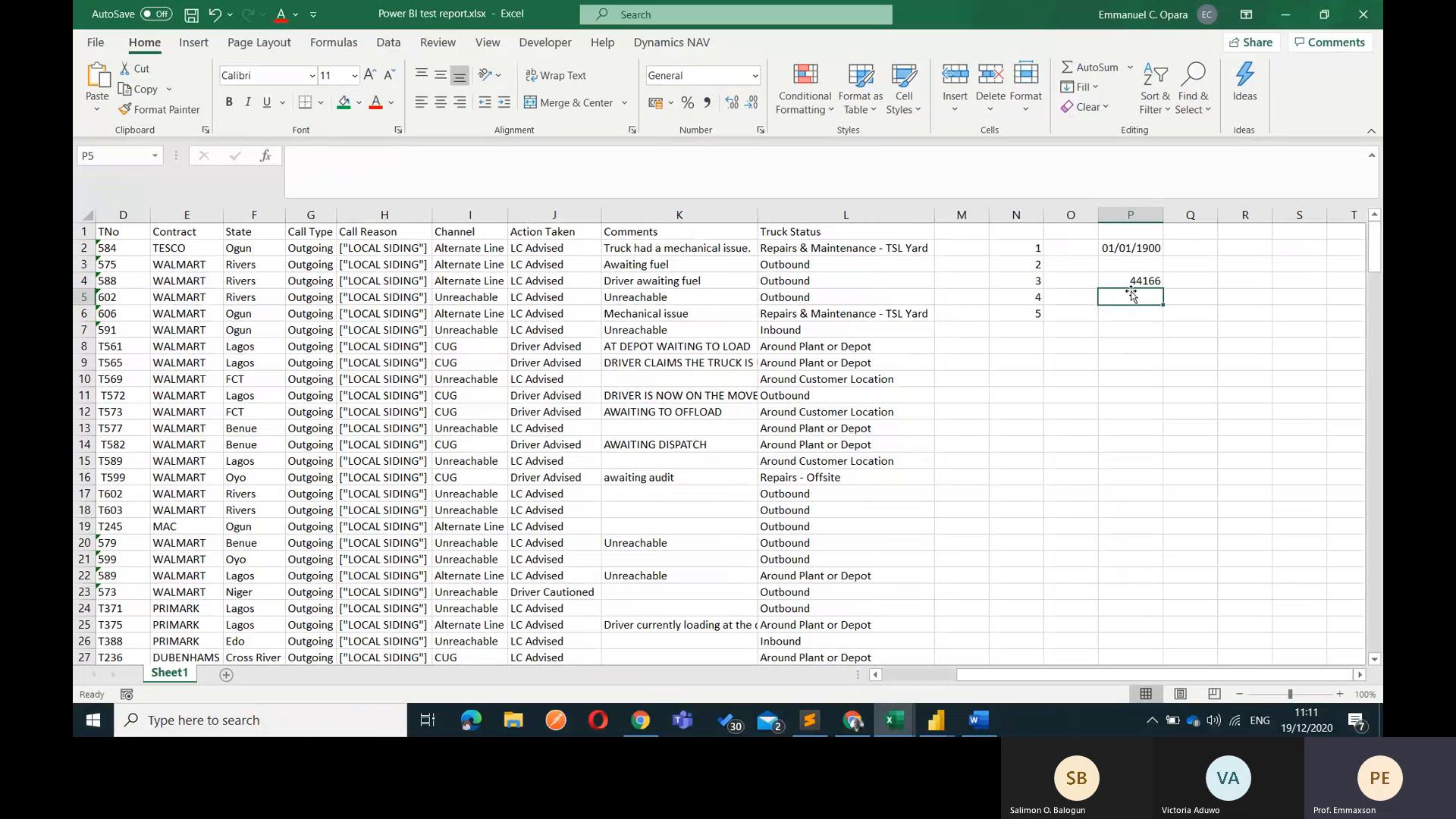
# Add the start date and the day count in cell P6 with the formula =P2+P4
pyautogui.press('Return')
pyautogui.write('=')
pyautogui.click(1131, 295)
pyautogui.press('Up')
pyautogui.press('Up')
pyautogui.press('Up')
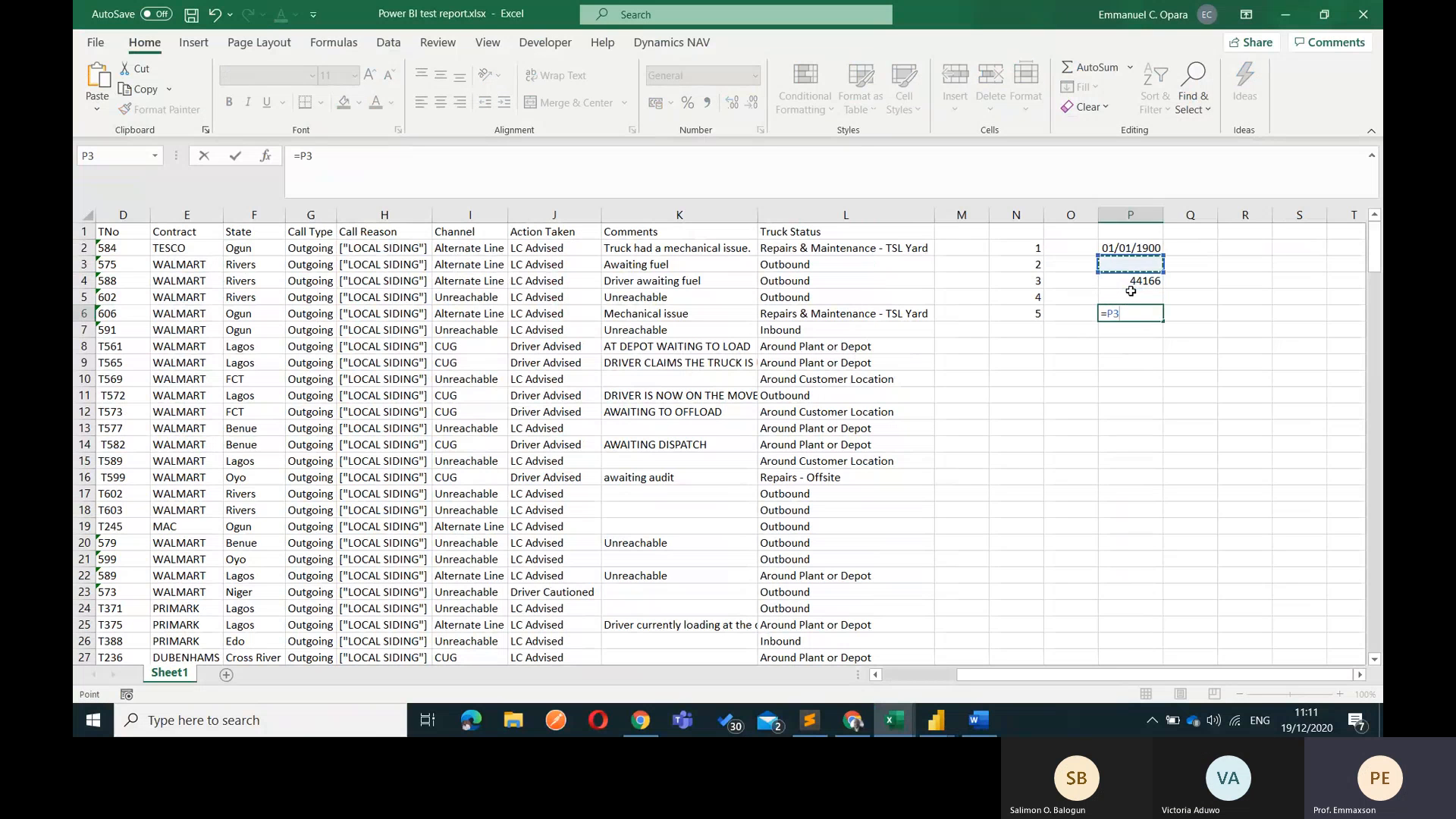
pyautogui.write('+')
pyautogui.click(1131, 285)
pyautogui.hotkey('ctrl', 'Return')
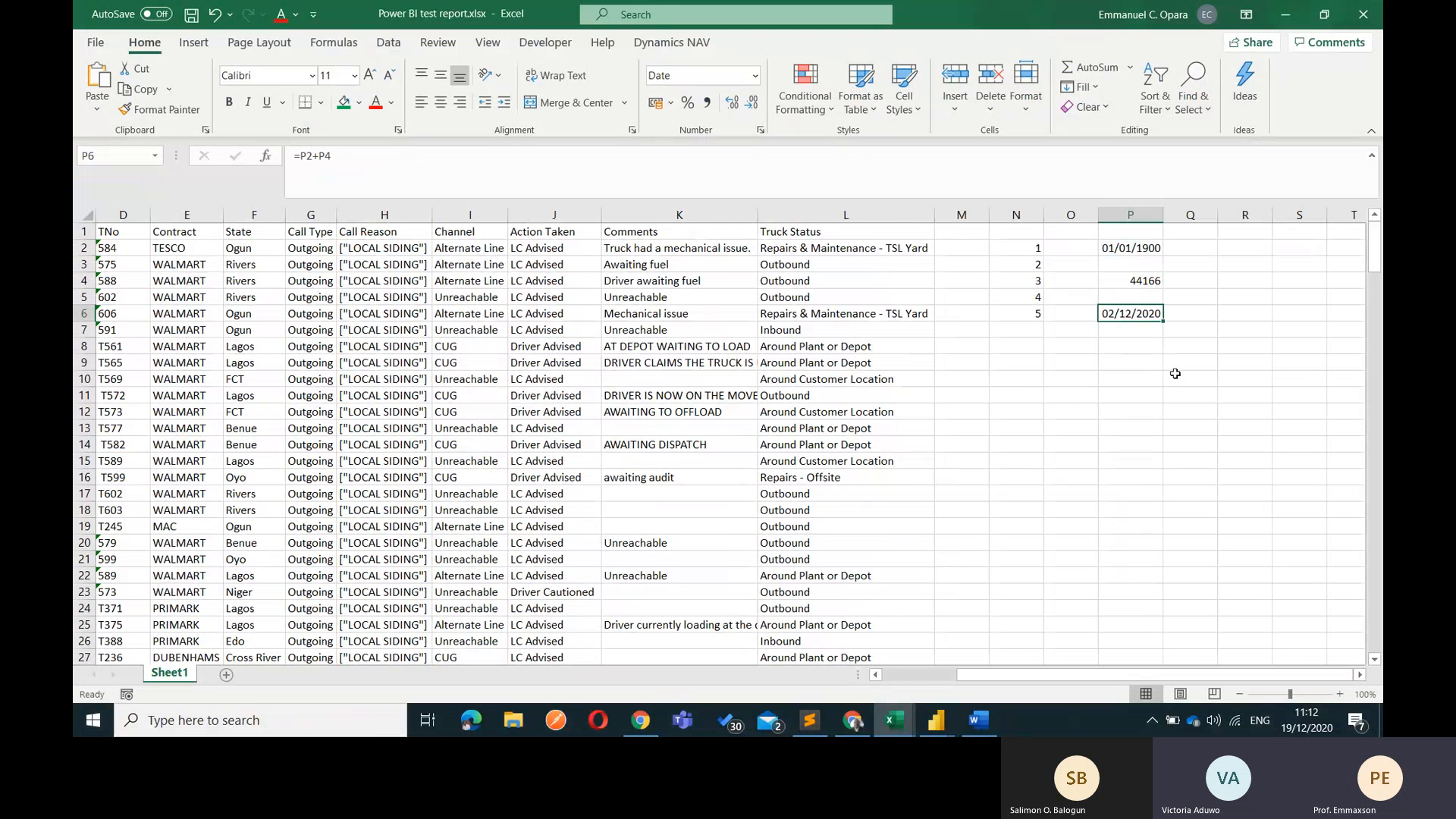
# Compare the B2 date with the Submitted At decimal in Power Query Editor, and inspect the day count in P4 back in Excel
pyautogui.hscroll(-3, 455, 364)
pyautogui.click(235, 251)
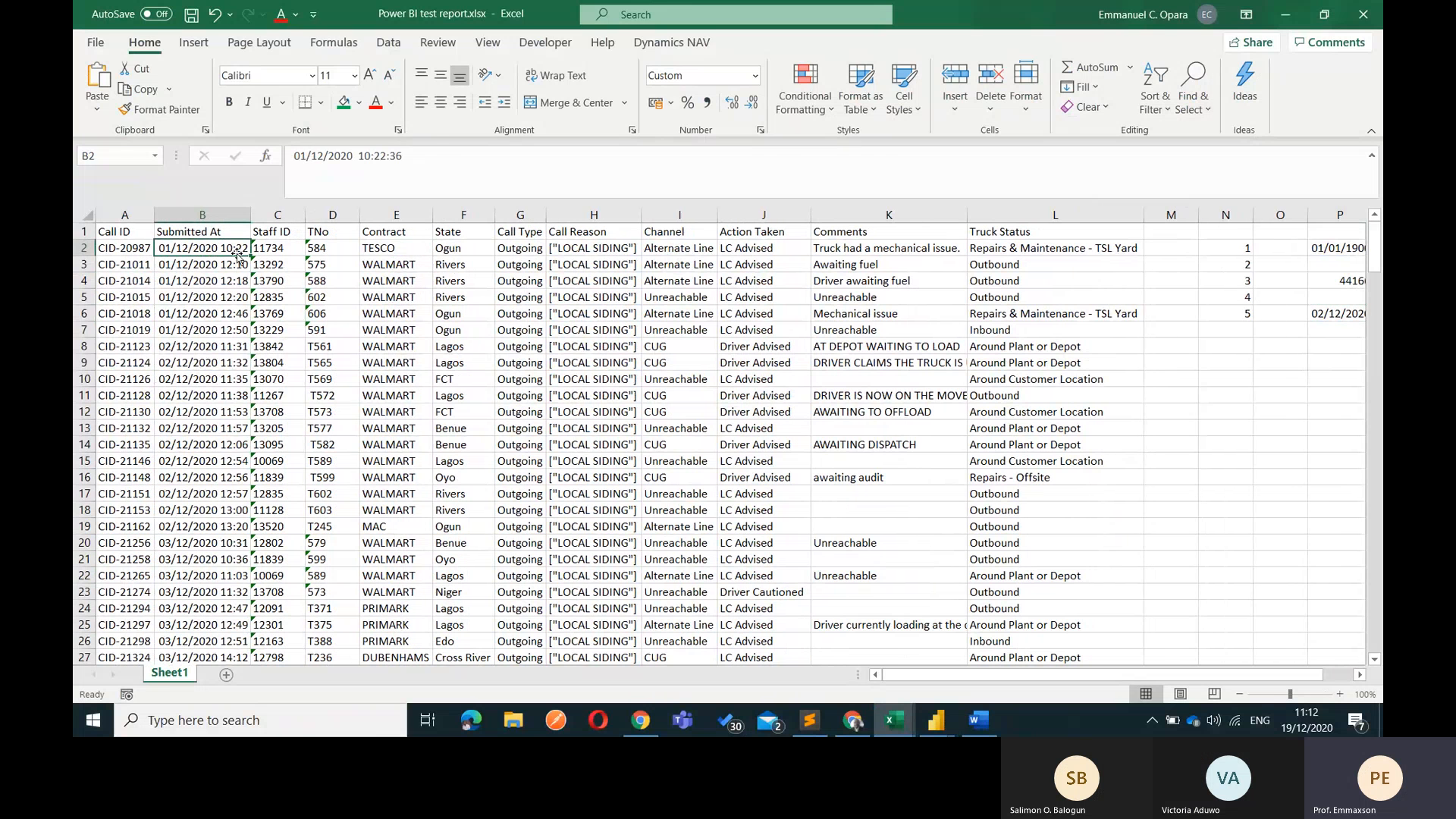
pyautogui.hotkey('alt', 'Tab')
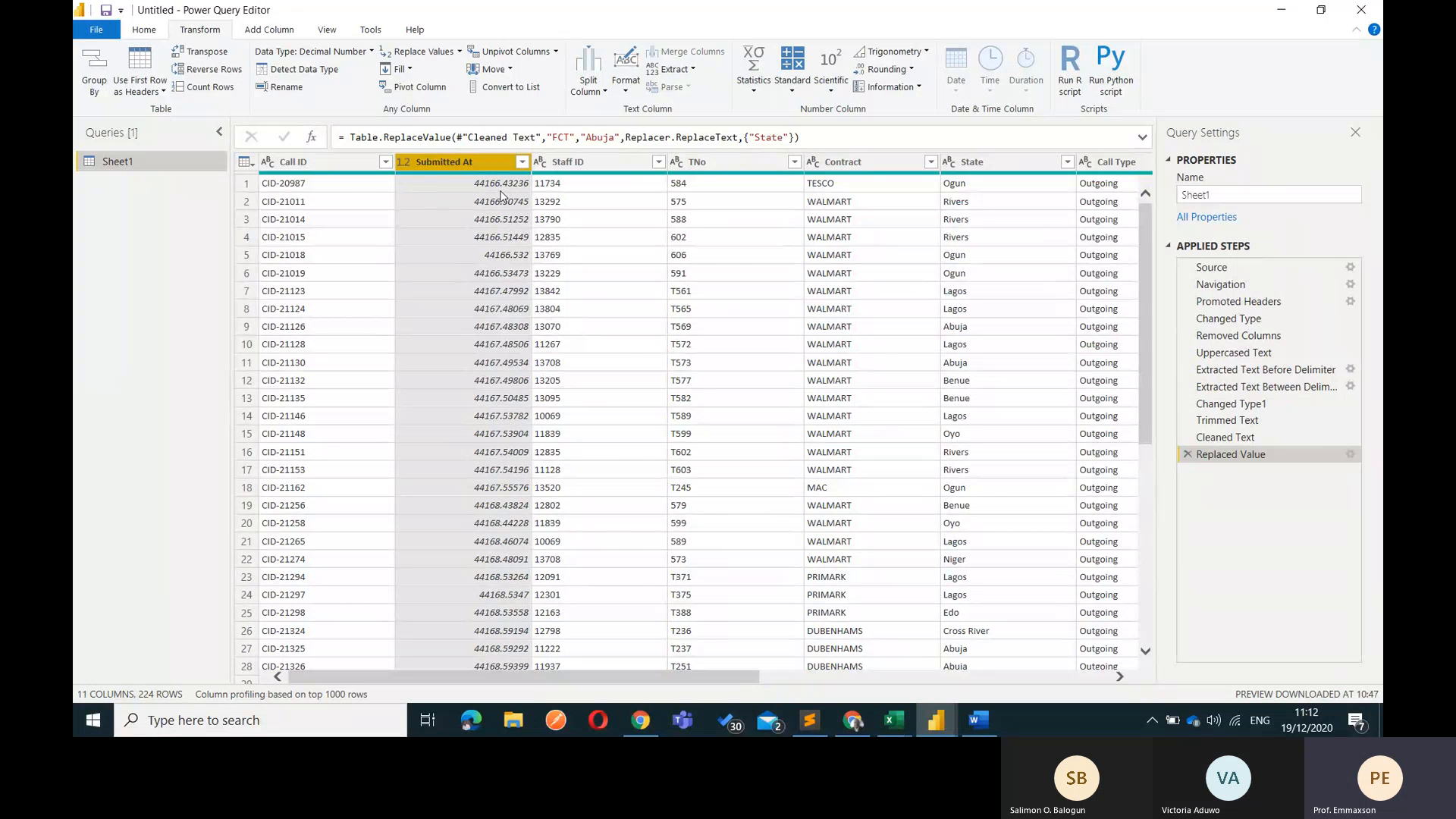
pyautogui.hotkey('alt', 'Tab')
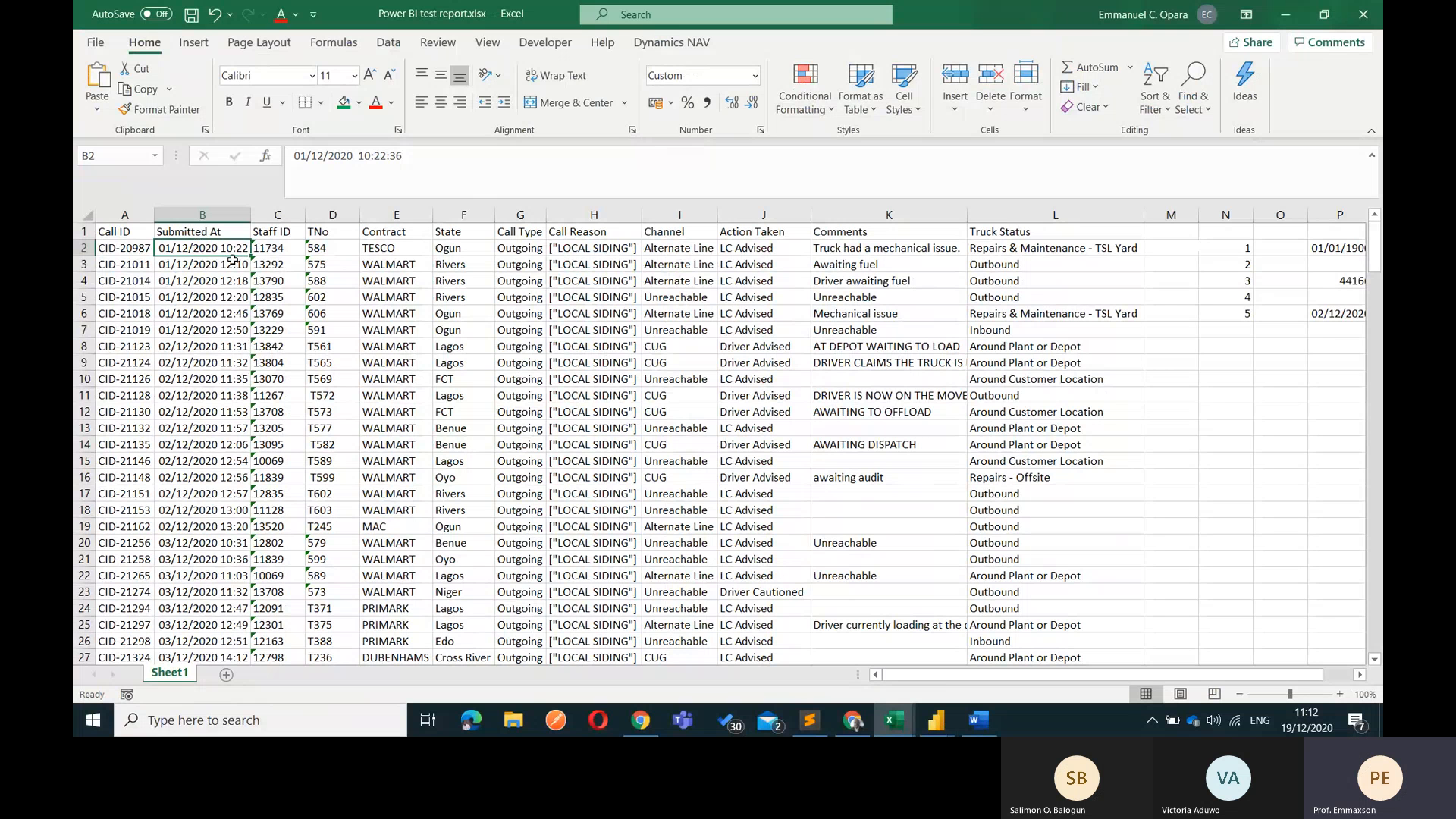
pyautogui.hscroll(2, 1282, 411)
pyautogui.click(1214, 280)
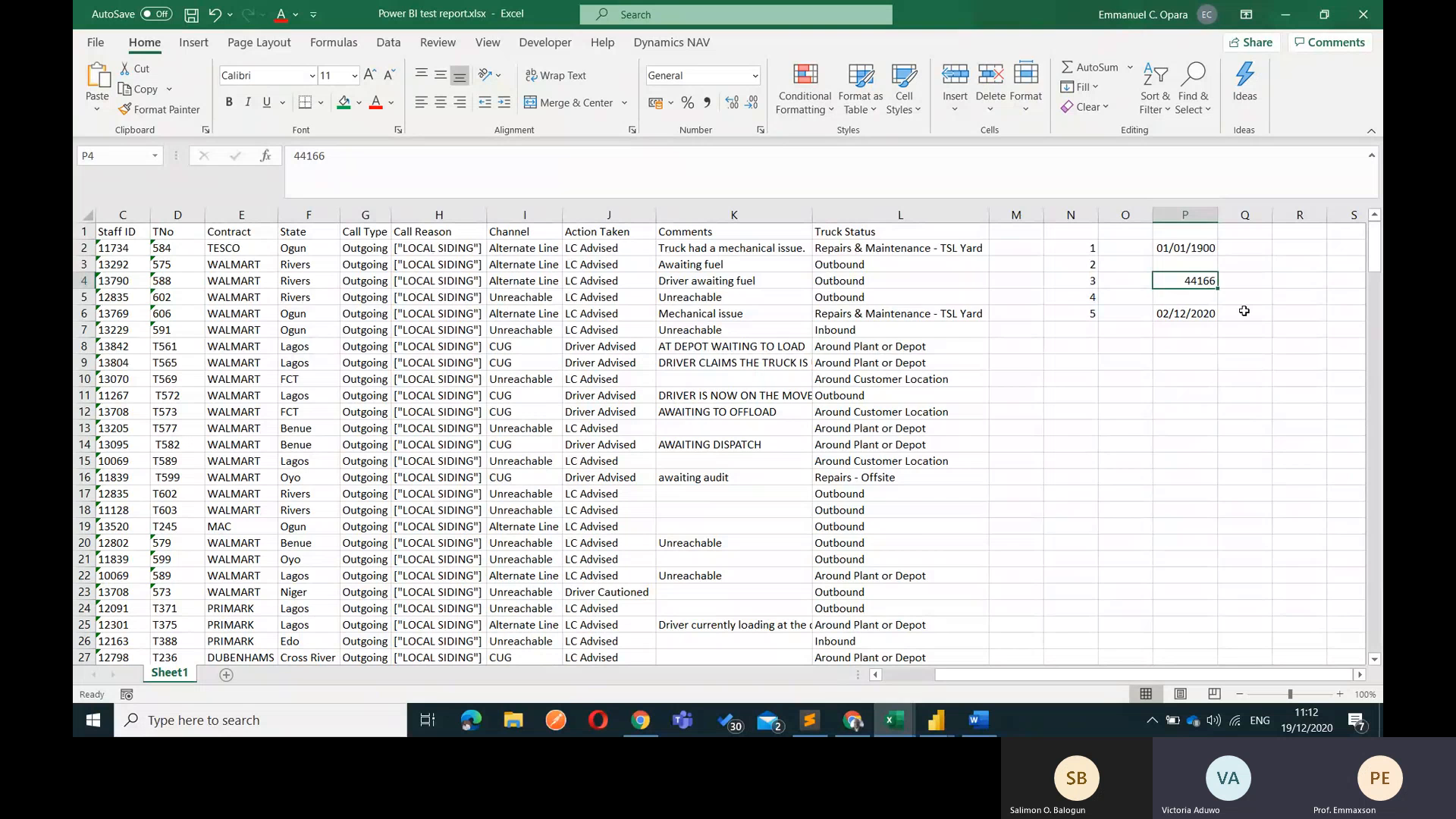
# Switch to the Engagement Log notes in Sublime Text and add the function Date.FromText() on line 9
pyautogui.hotkey('alt', 'Tab')
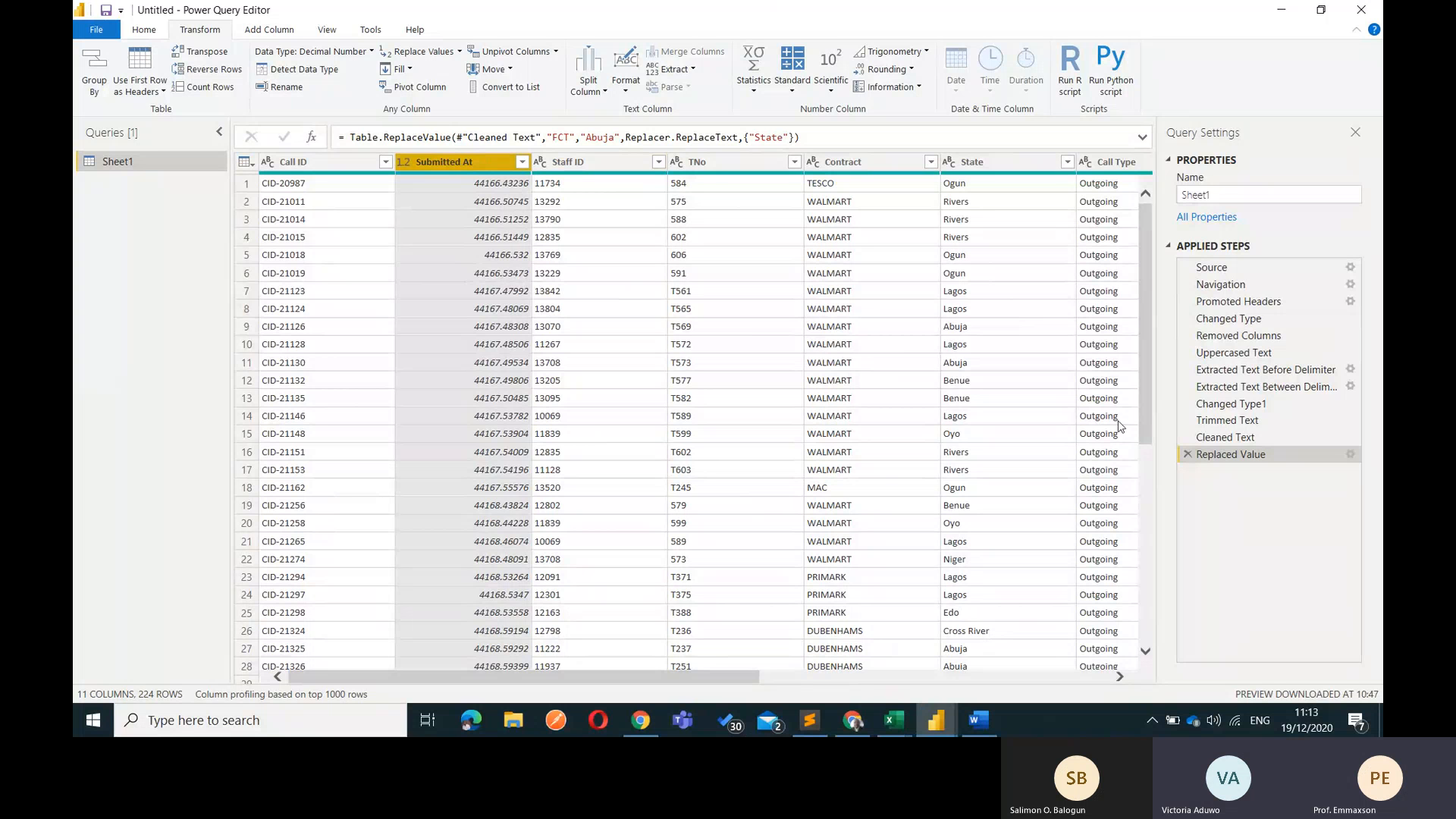
pyautogui.click(812, 721)
pyautogui.press('Return')
pyautogui.press('Return')
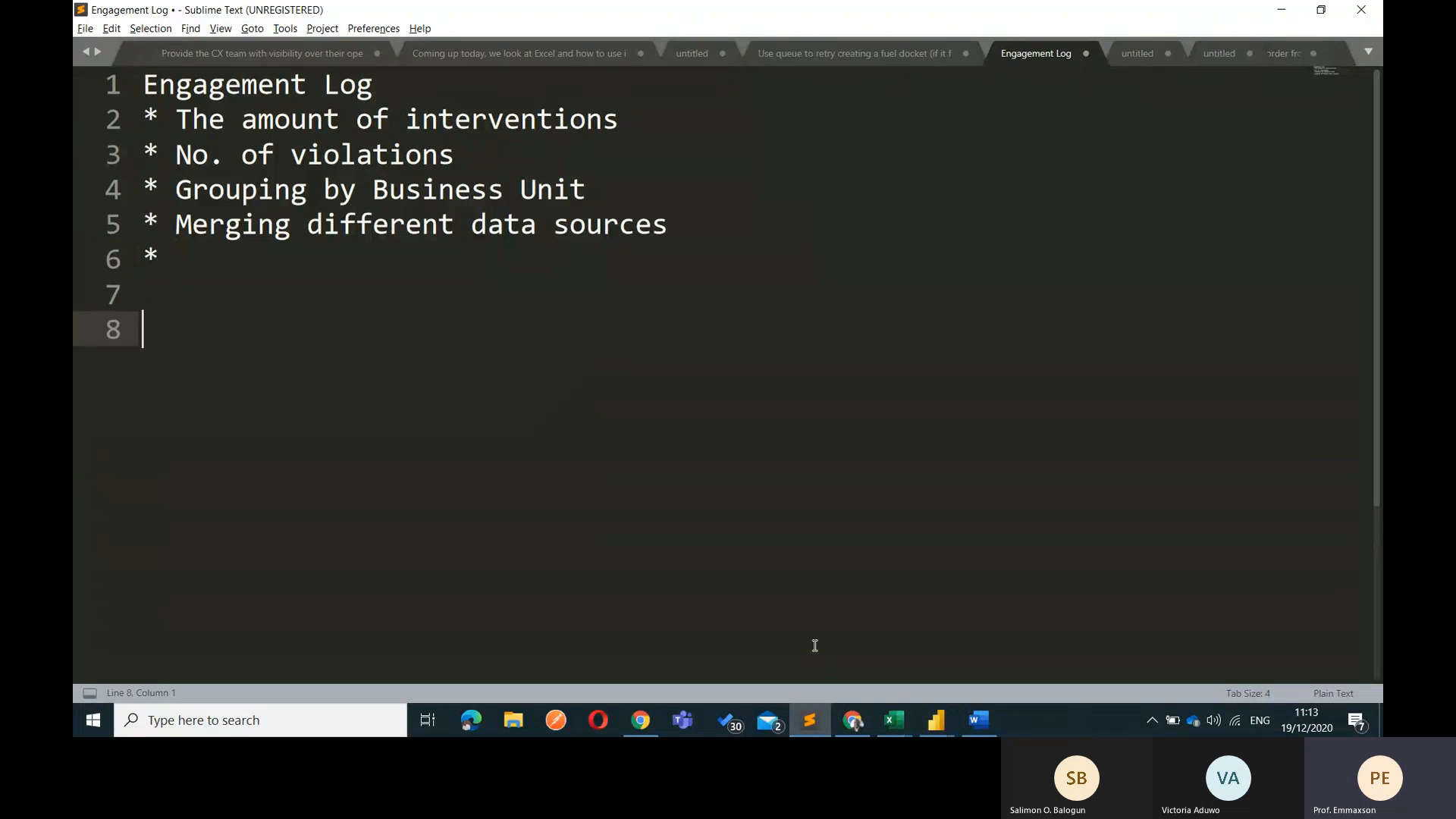
pyautogui.press('Return')
pyautogui.write('Dat')
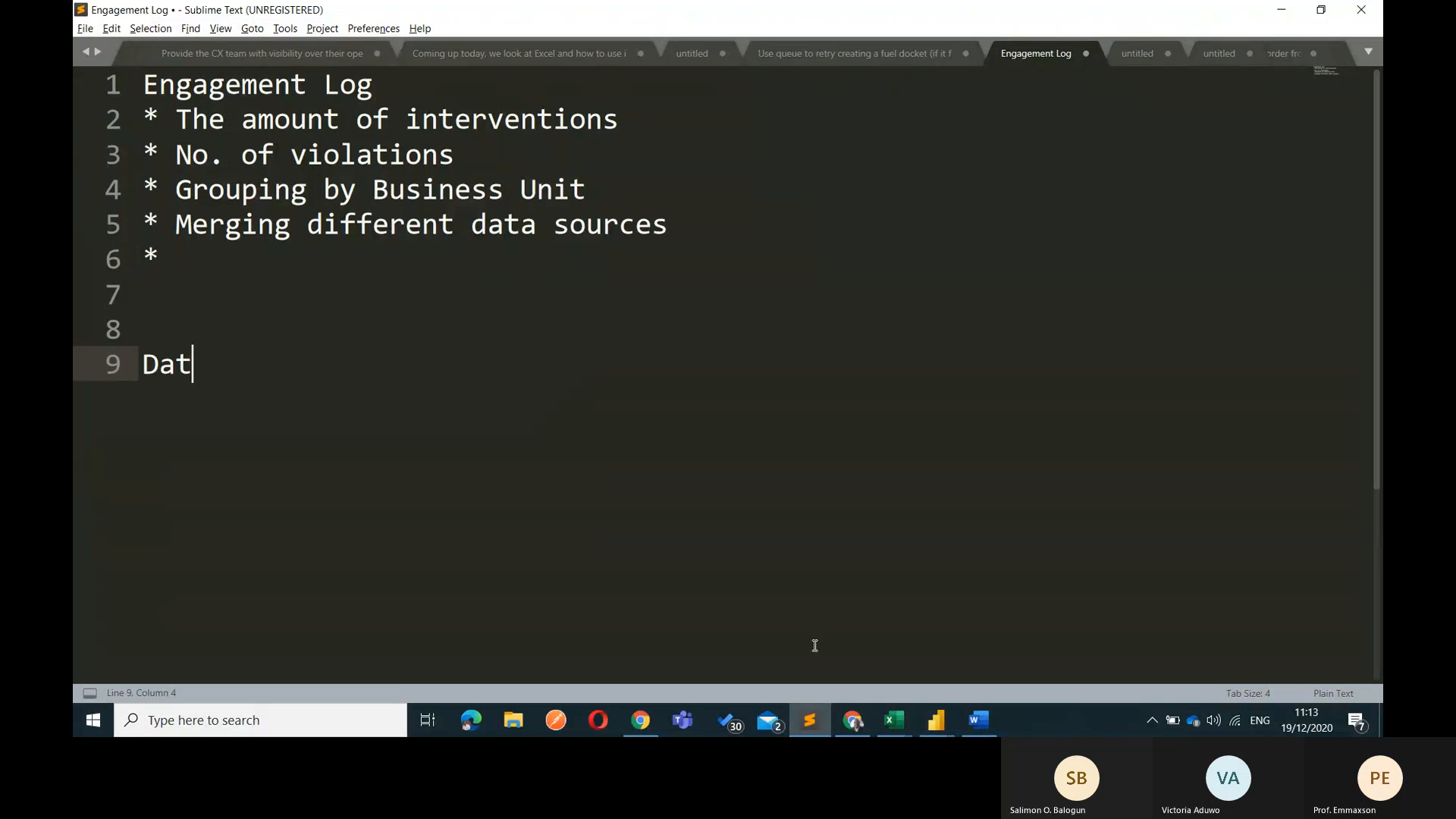
pyautogui.write('e.FromText(')
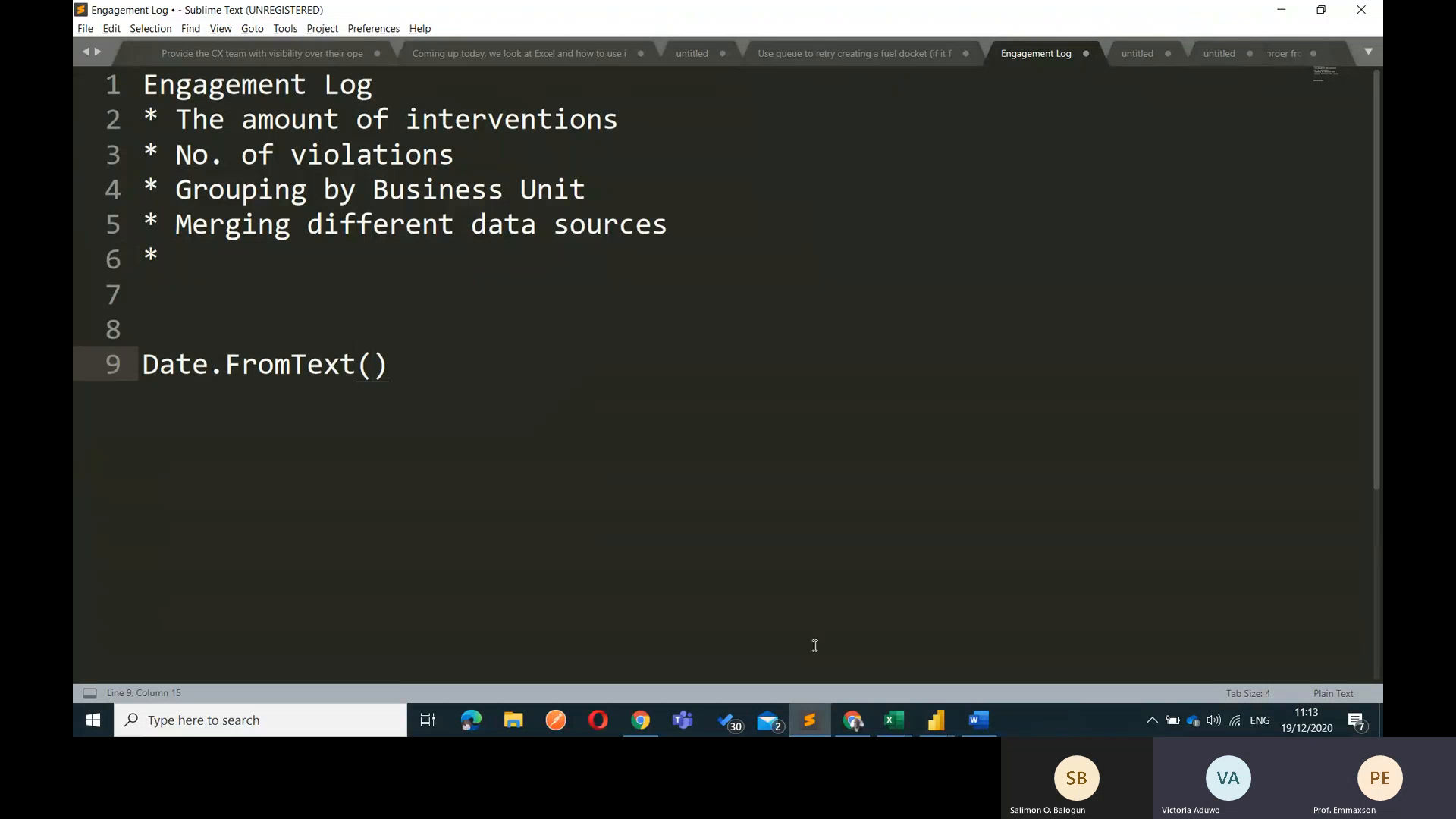
# Return to Power Query Editor and compare the Submitted At values at the Changed Type and Promoted Headers steps
pyautogui.hotkey('alt', 'Tab')
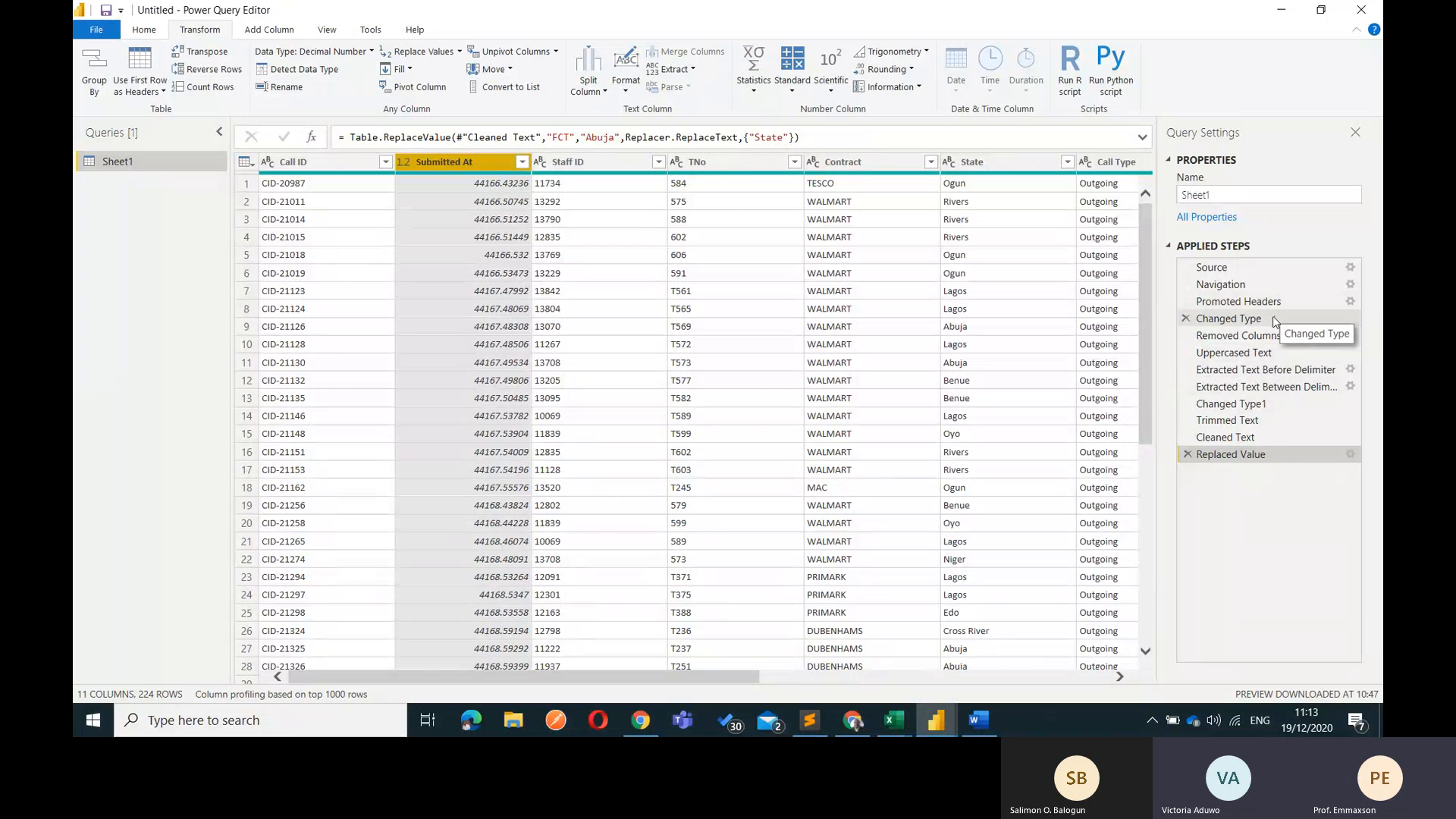
pyautogui.click(1274, 320)
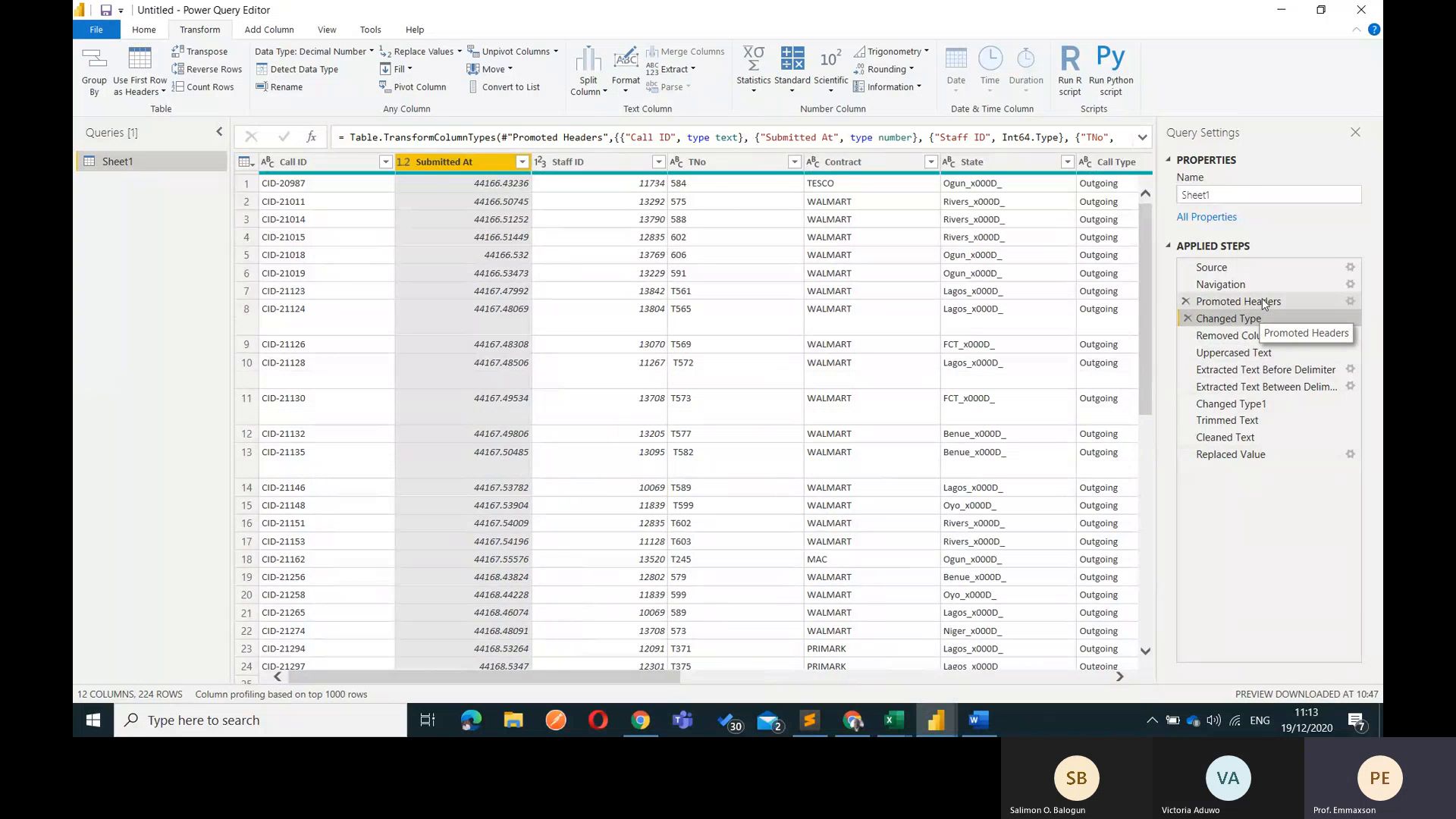
pyautogui.click(1262, 300)
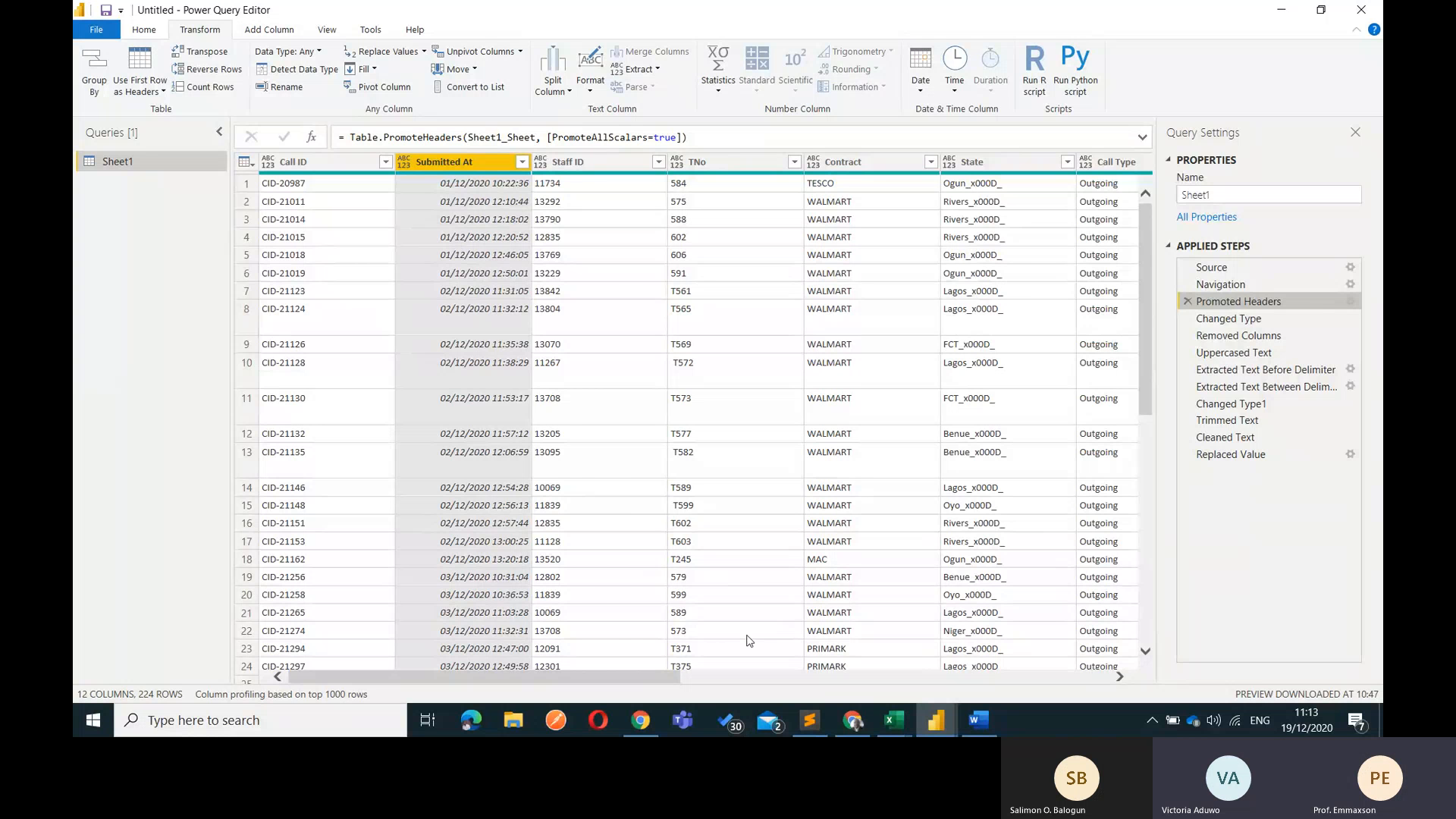
# Switch to the Excel workbook and look over the Submitted At values from B2 down to the last row
pyautogui.click(894, 721)
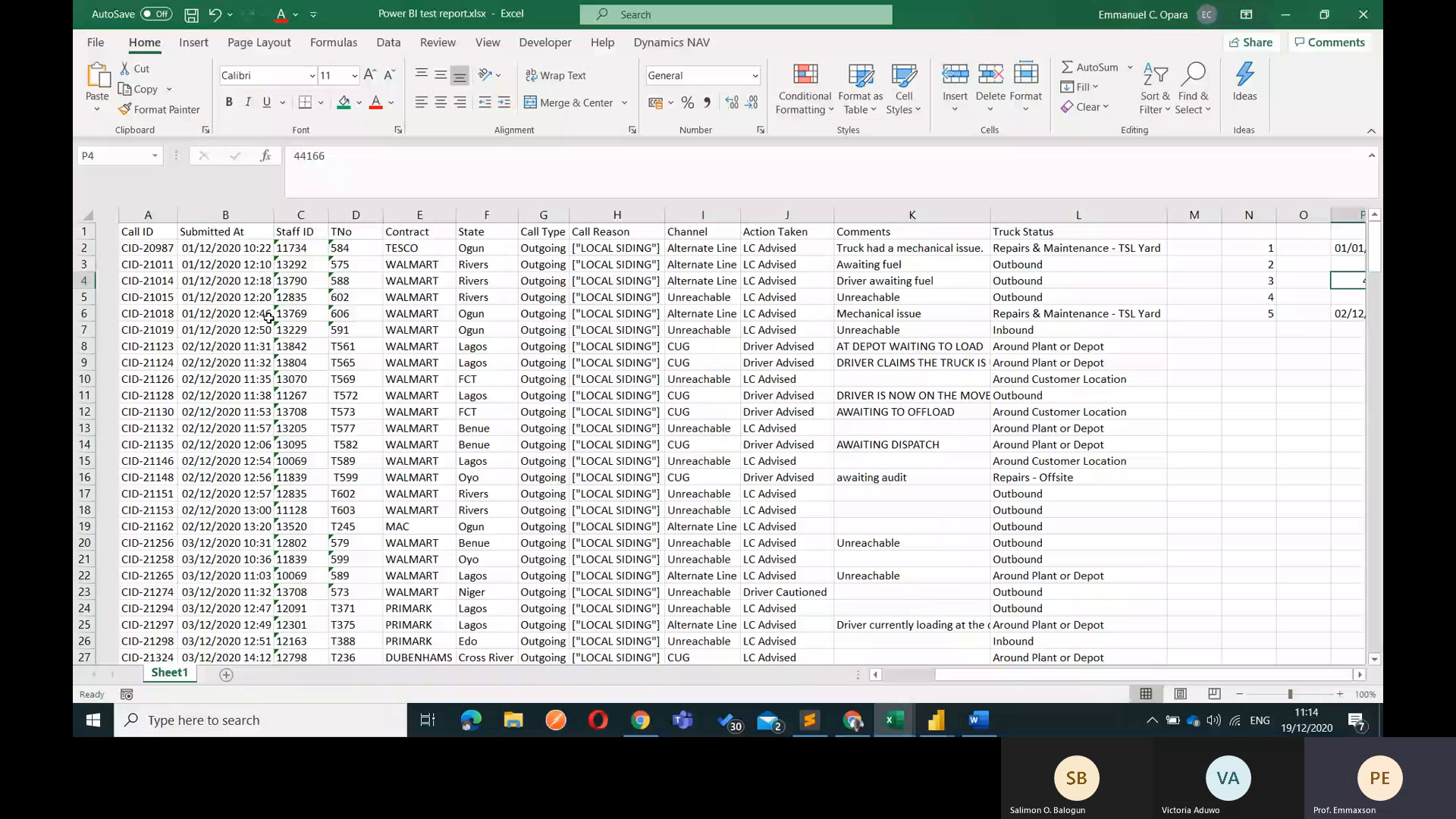
pyautogui.click(216, 250)
pyautogui.hotkey('ctrl', 'shift', 'Down')
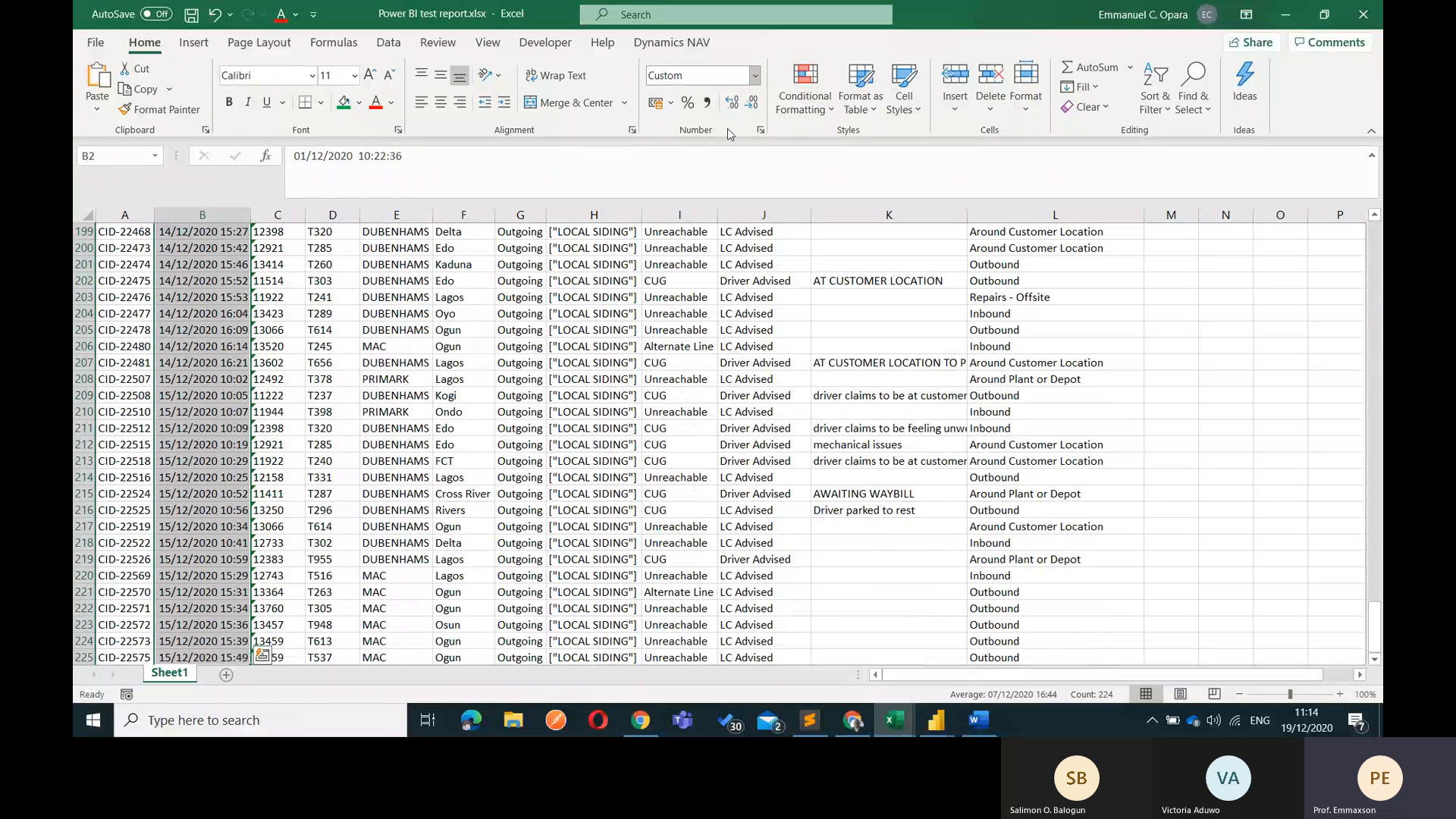
pyautogui.hotkey('ctrl', 'q')
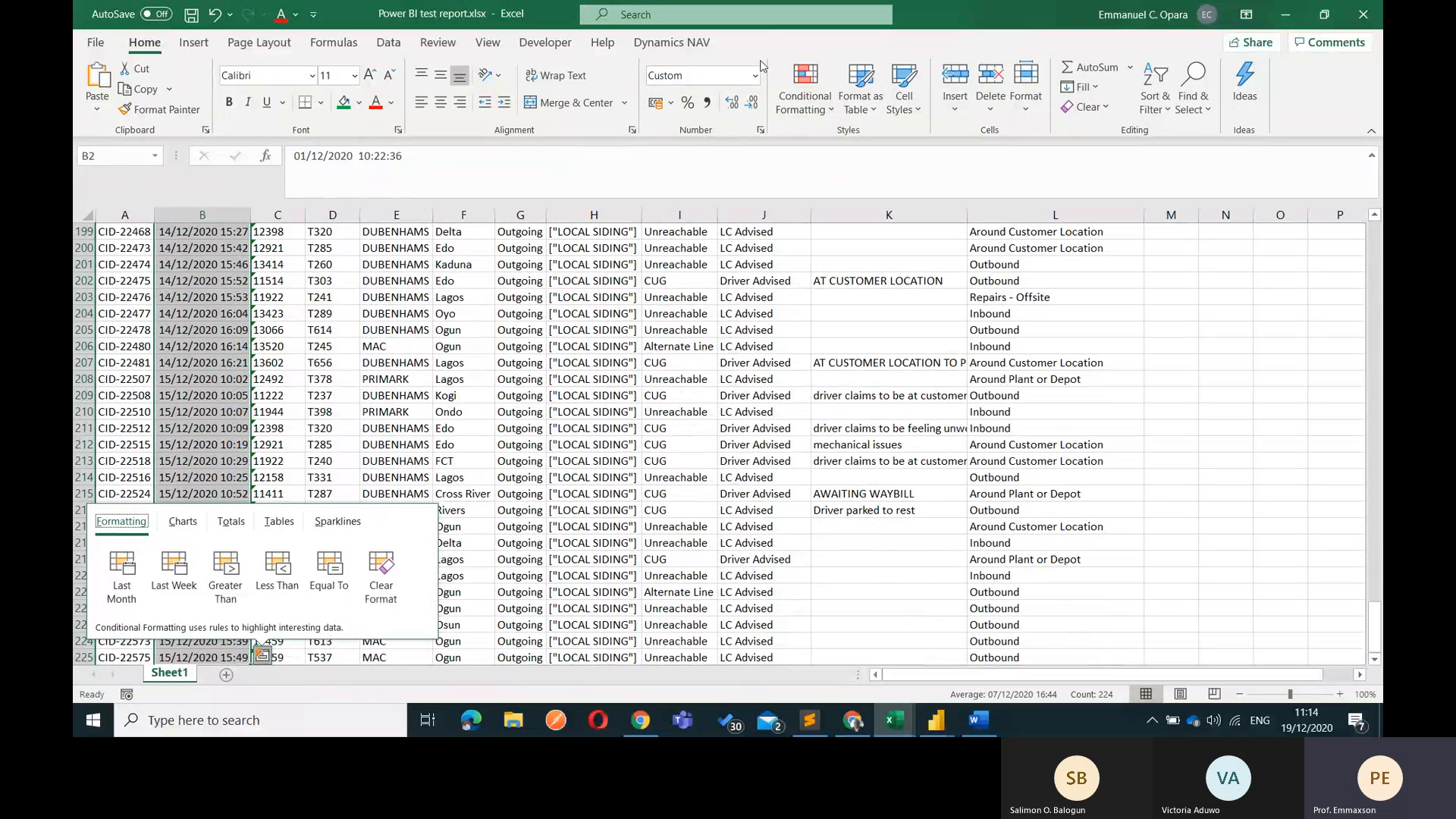
pyautogui.click(806, 343)
pyautogui.scroll(20, 808, 343)
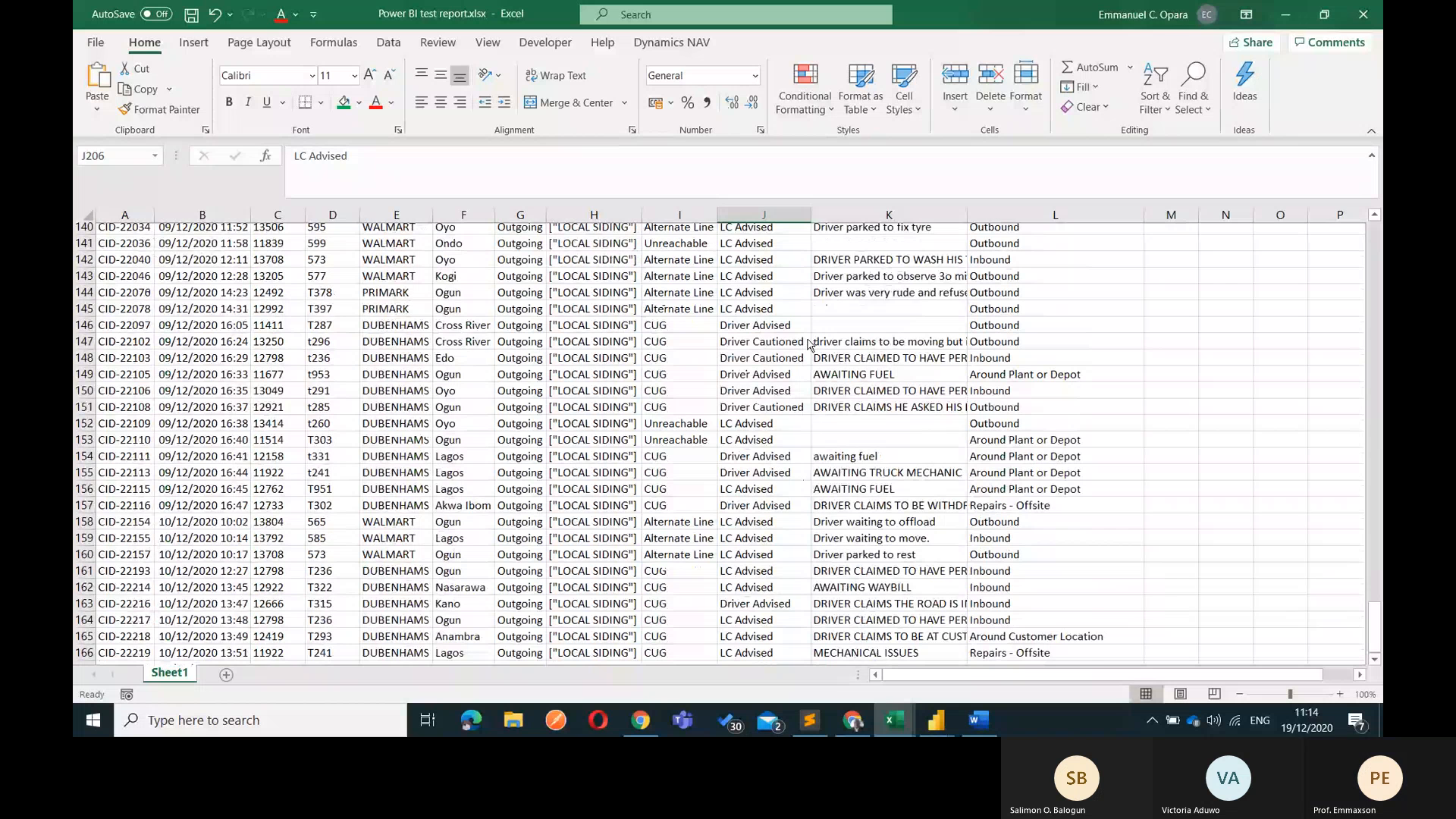
pyautogui.scroll(20, 810, 344)
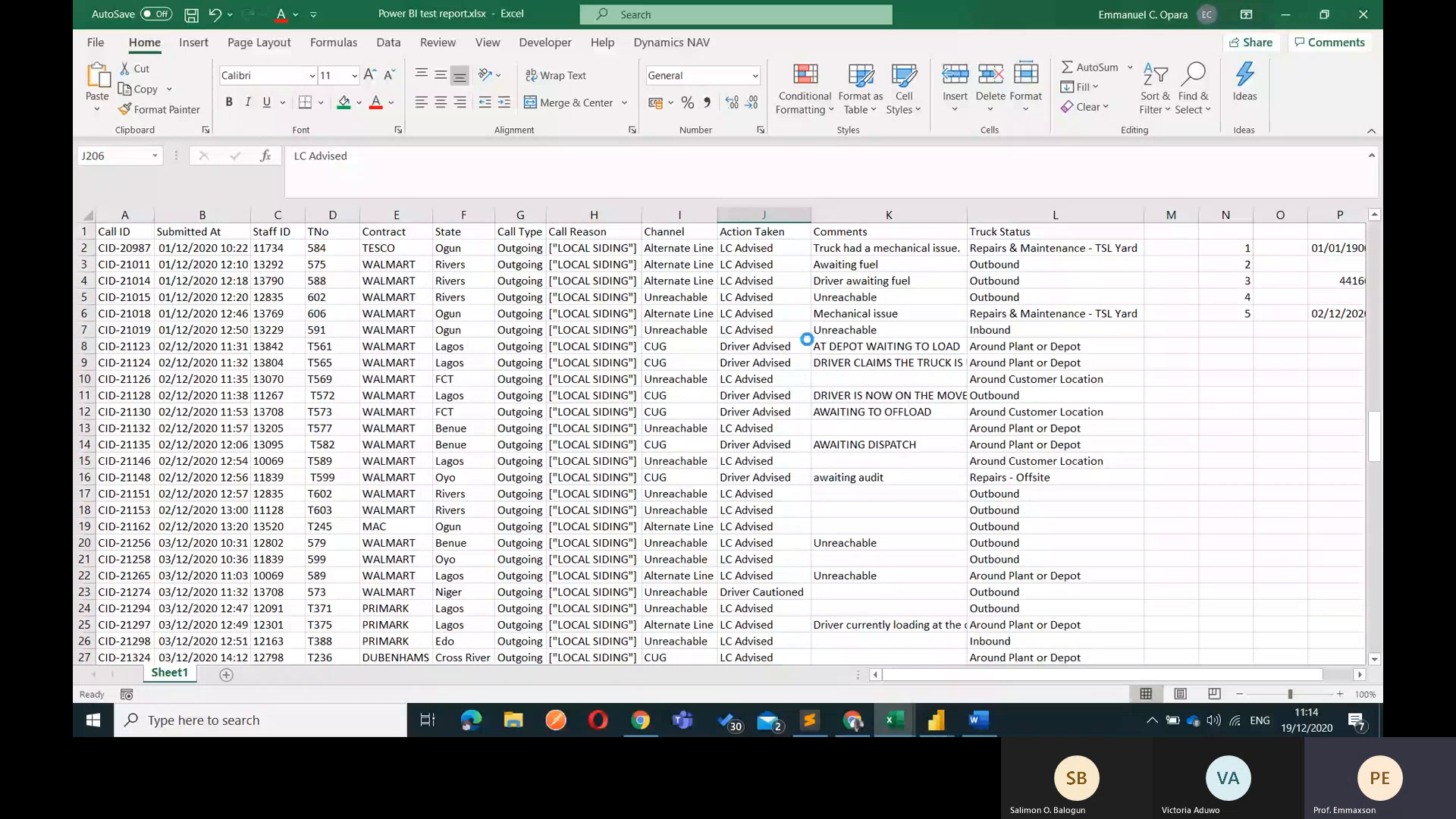
# Undo the test entries, column width changes and date formatting, and auto-fit the Submitted At column
pyautogui.hotkey('ctrl', 'z')
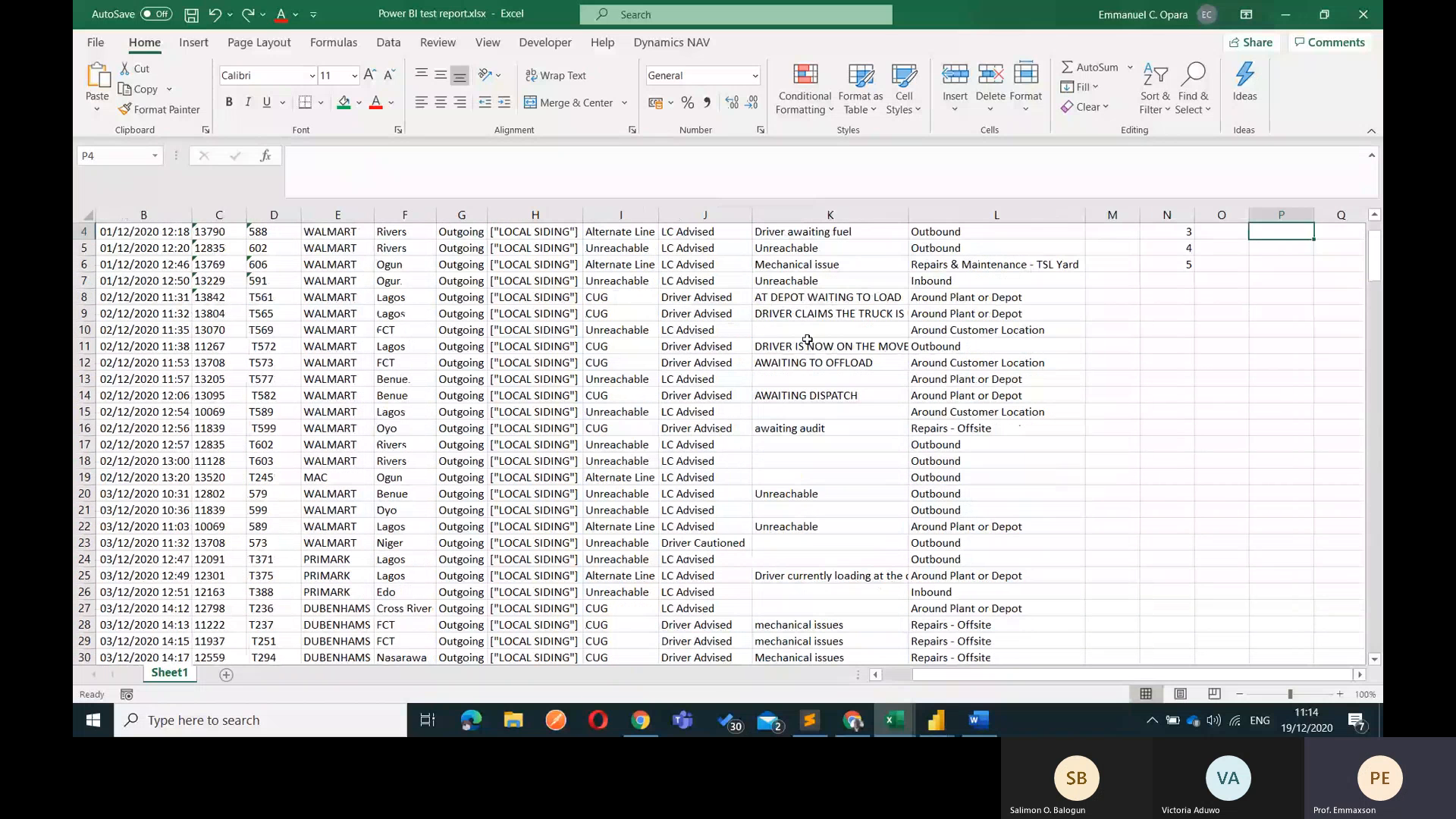
pyautogui.hotkey('ctrl', 'z')
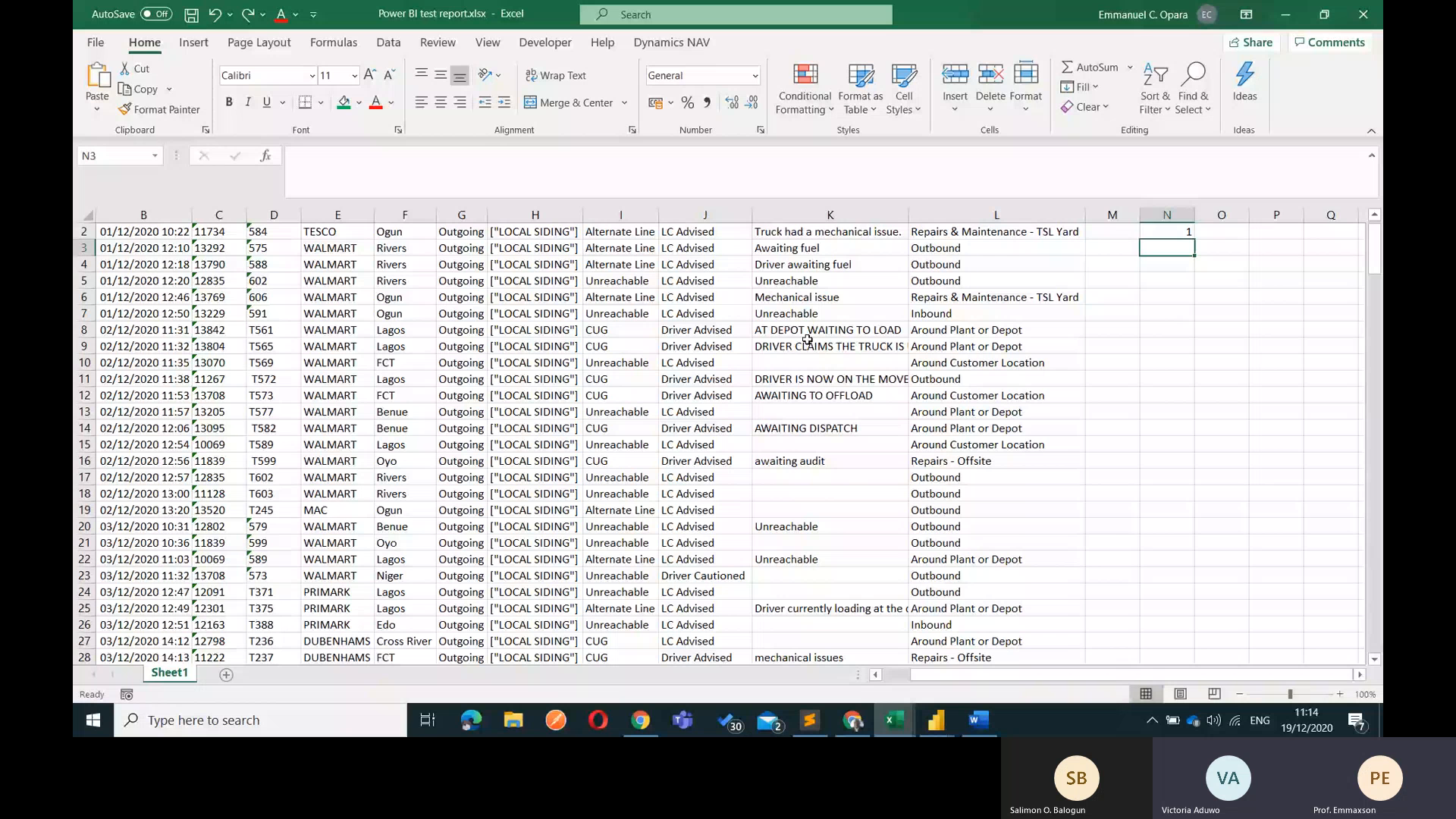
pyautogui.hotkey('ctrl', 'z')
pyautogui.hotkey('ctrl', 'z')
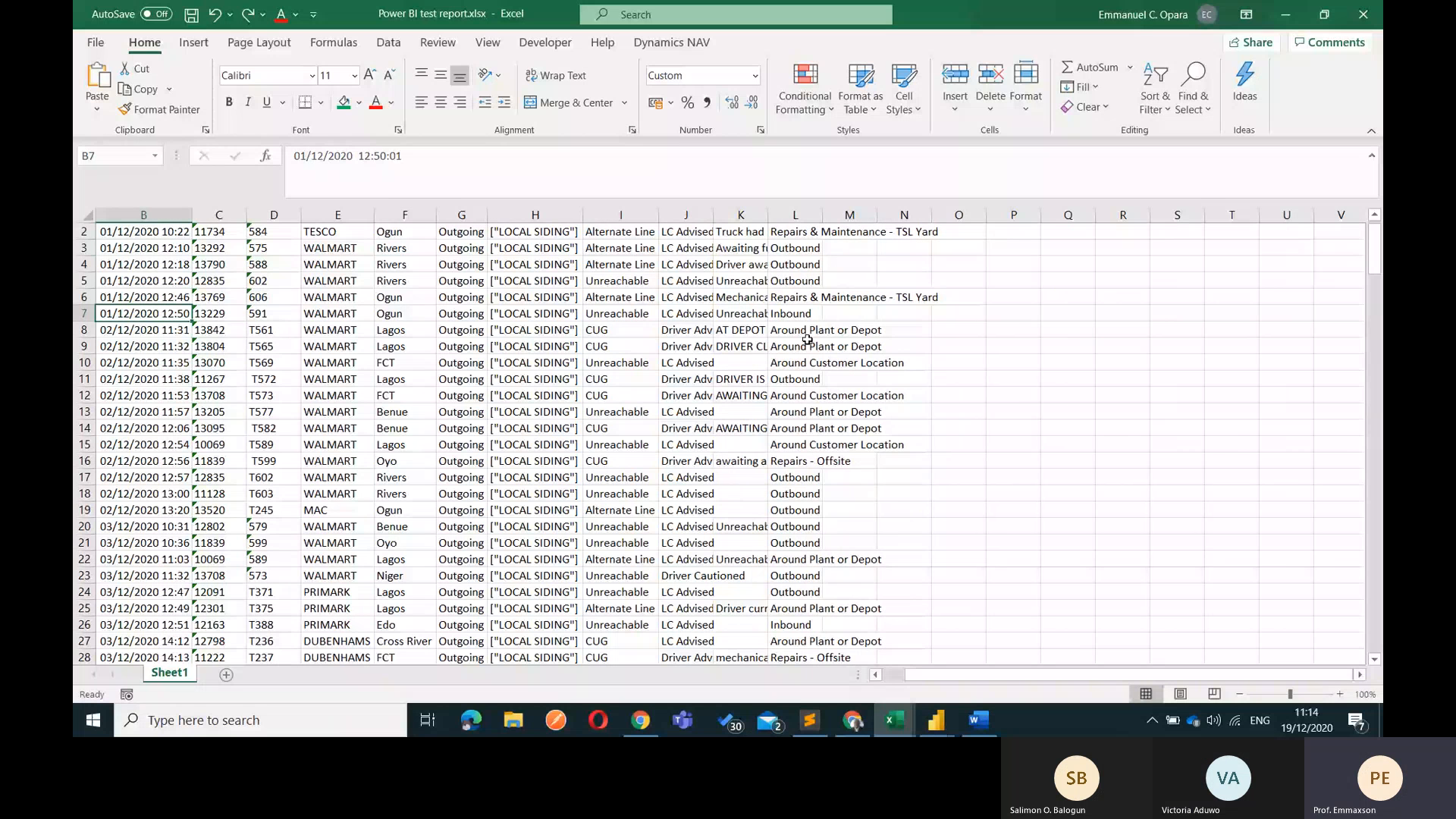
pyautogui.hotkey('ctrl', 'z')
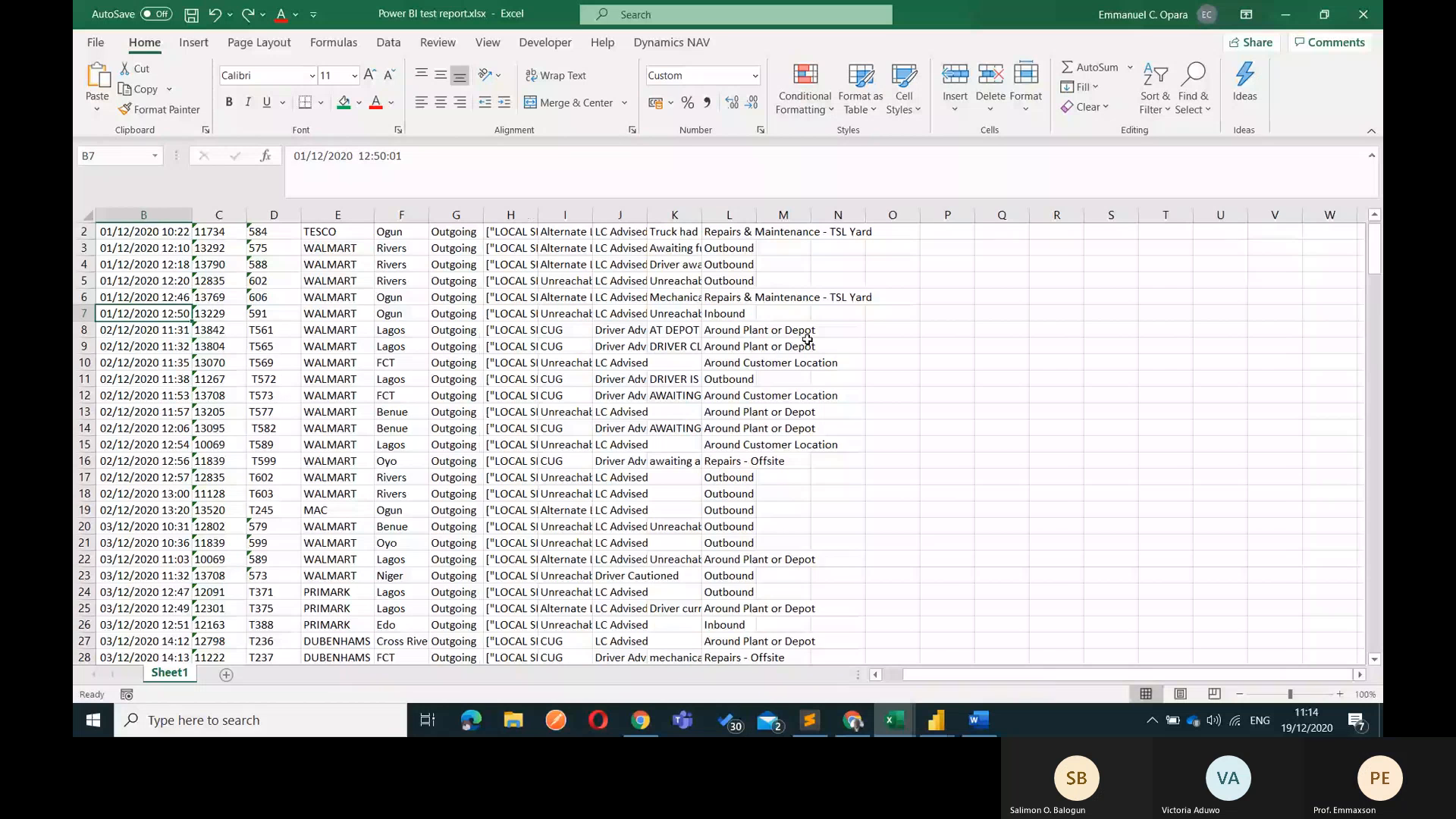
pyautogui.hotkey('ctrl', 'z')
pyautogui.hscroll(-1, 233, 247)
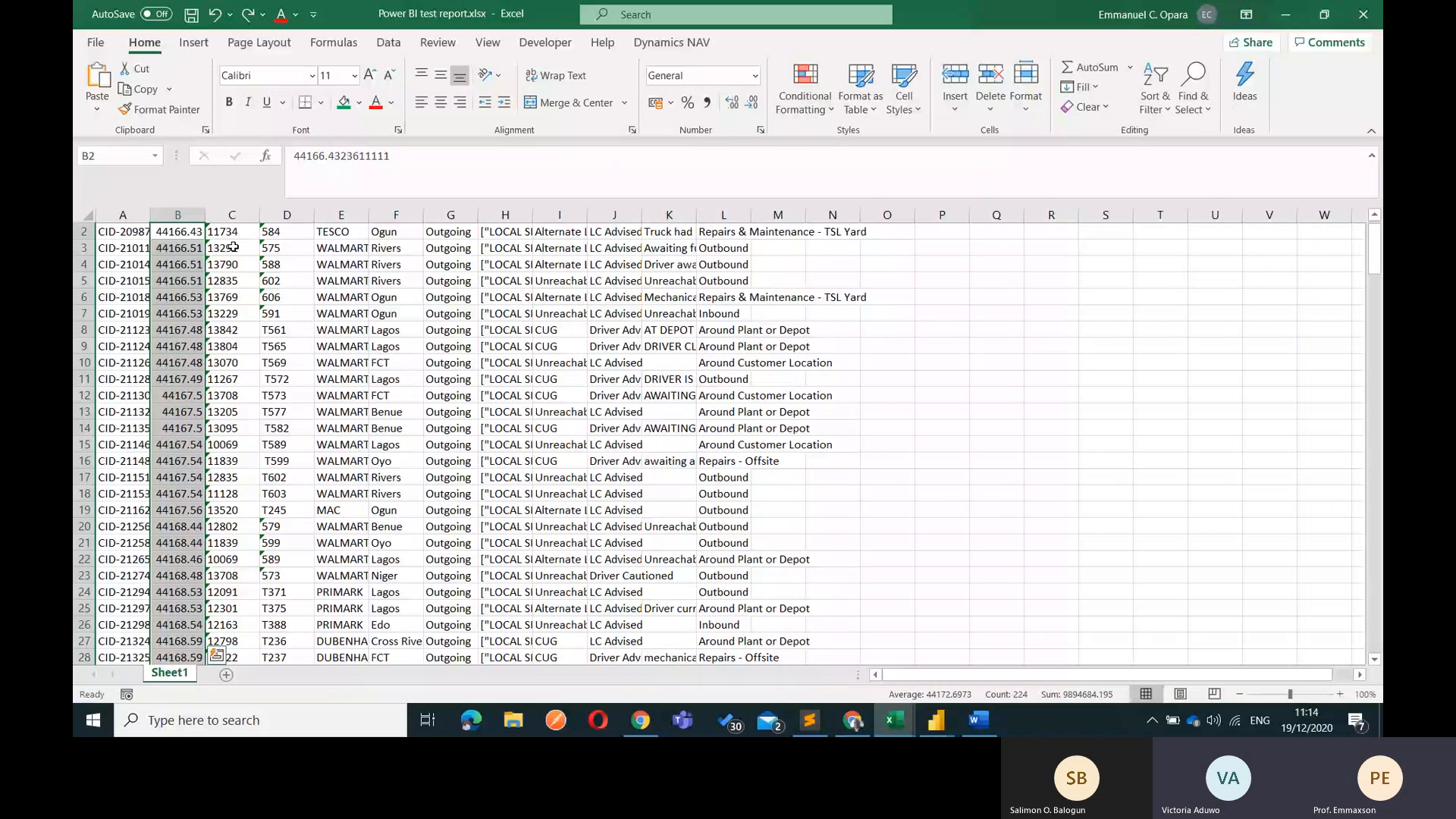
pyautogui.scroll(1, 212, 228)
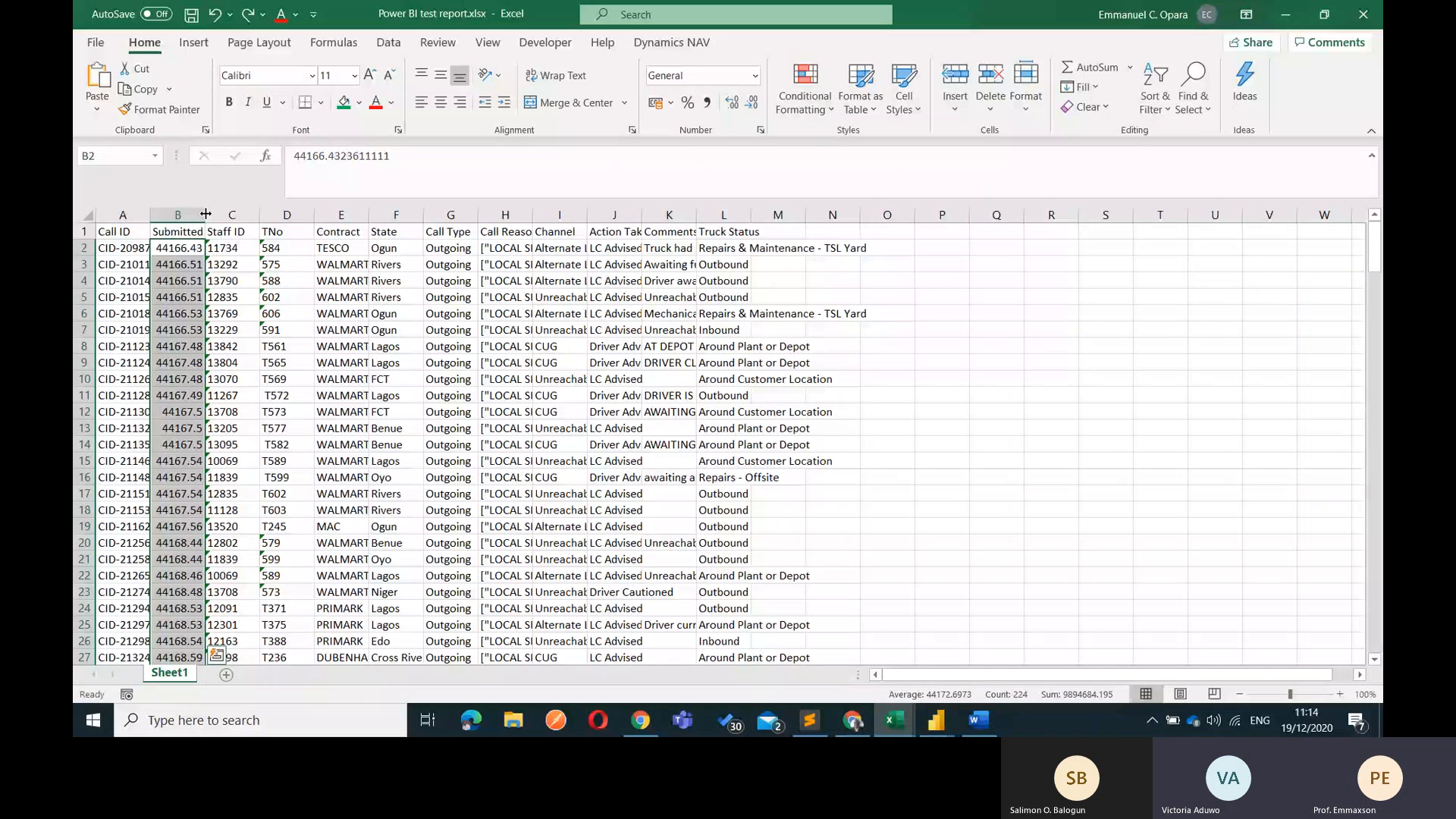
pyautogui.doubleClick(205, 215)
# Format all Submitted At values from B2 down with the custom number format dd/mm/yyyy hh:mm
pyautogui.click(210, 248)
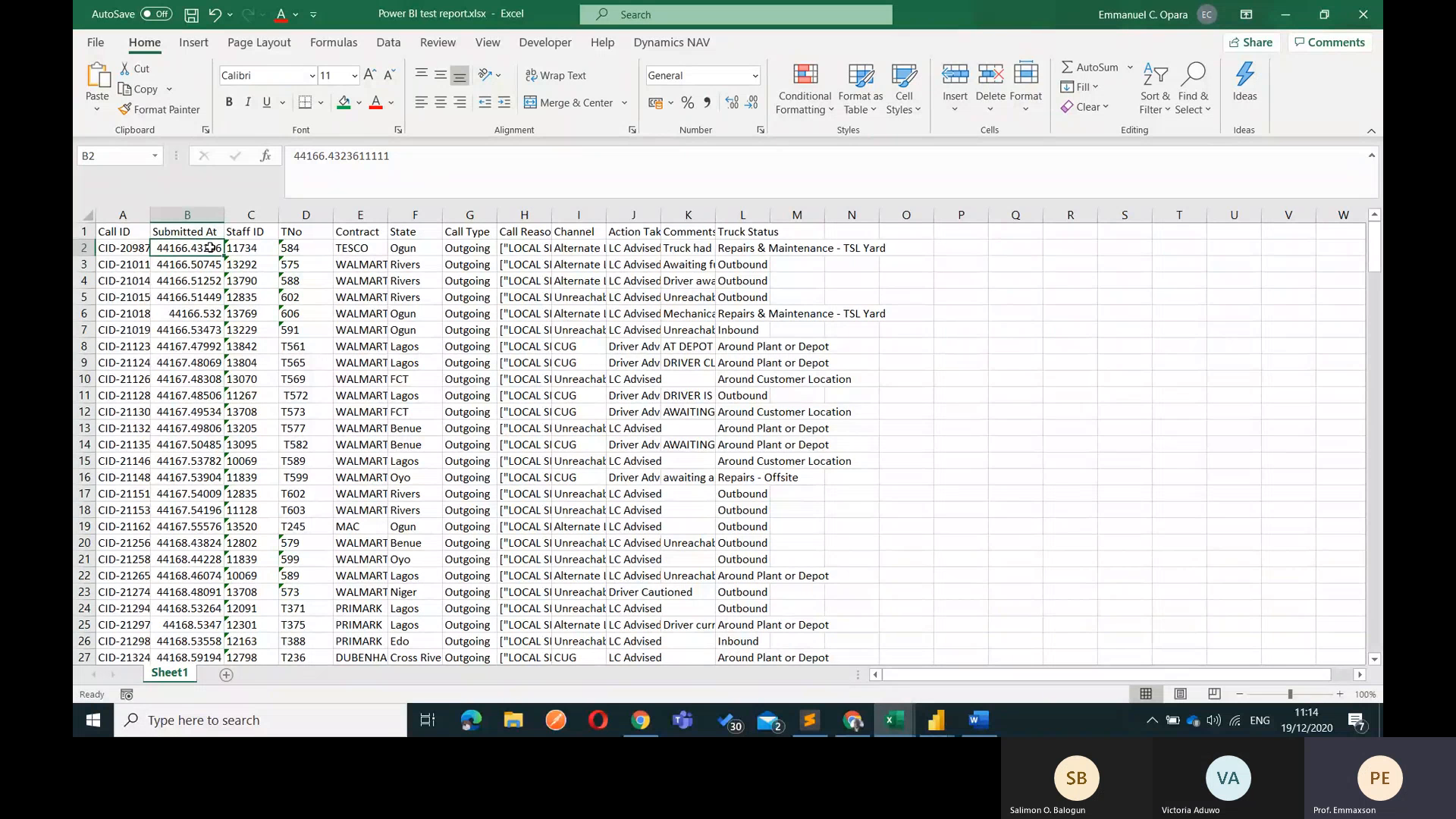
pyautogui.hotkey('ctrl', 'shift', 'Down')
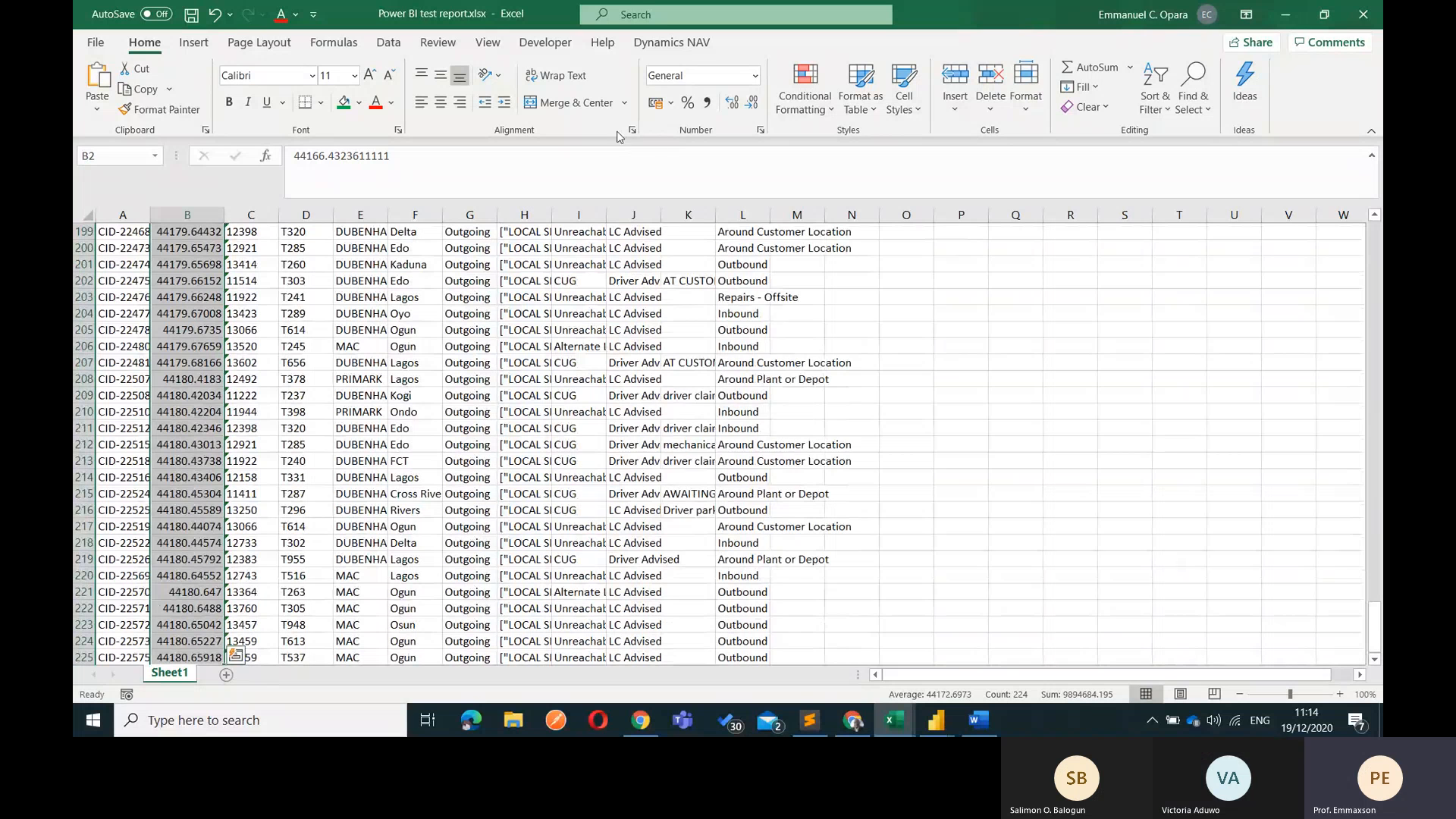
pyautogui.click(756, 78)
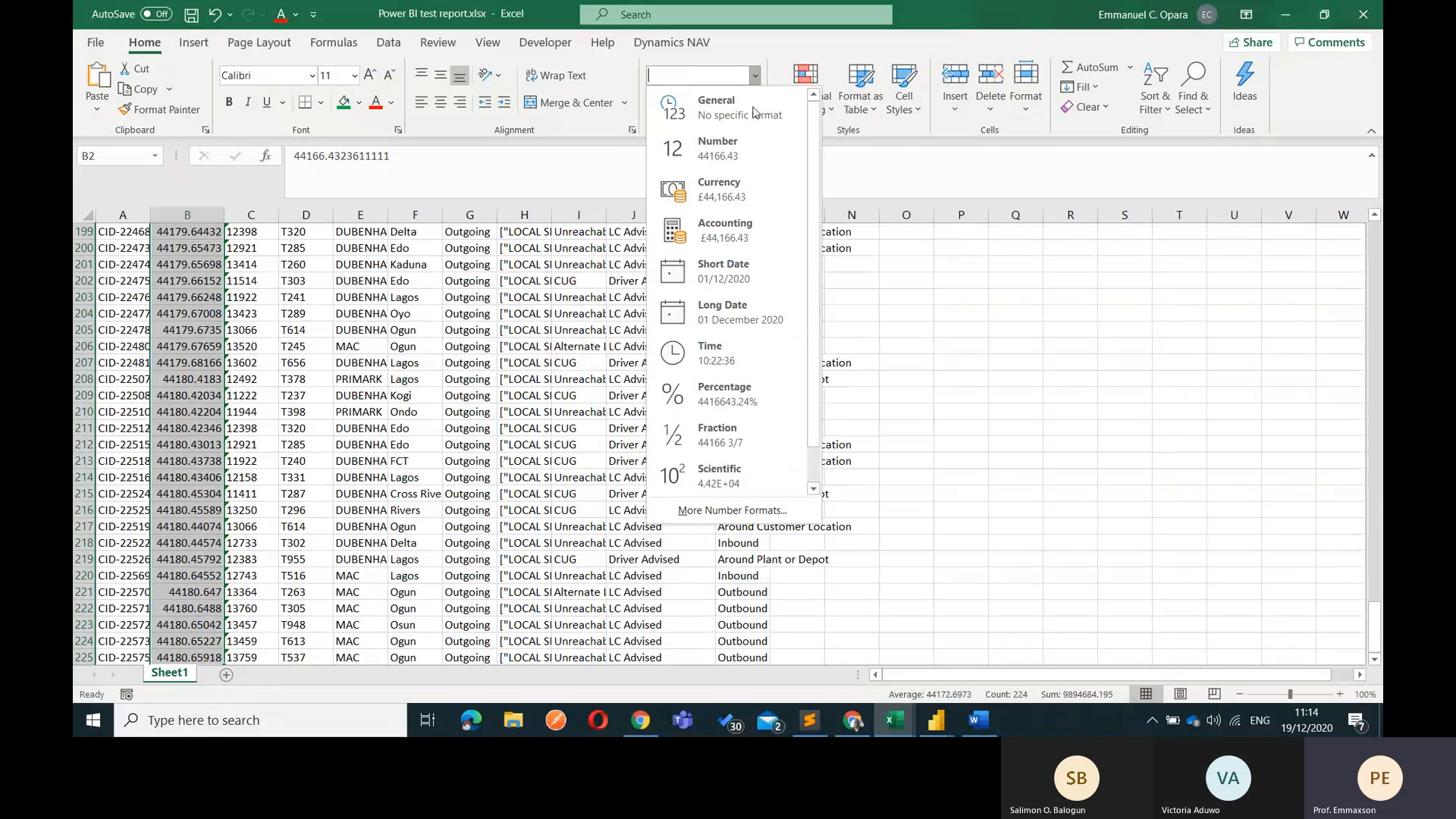
pyautogui.click(740, 512)
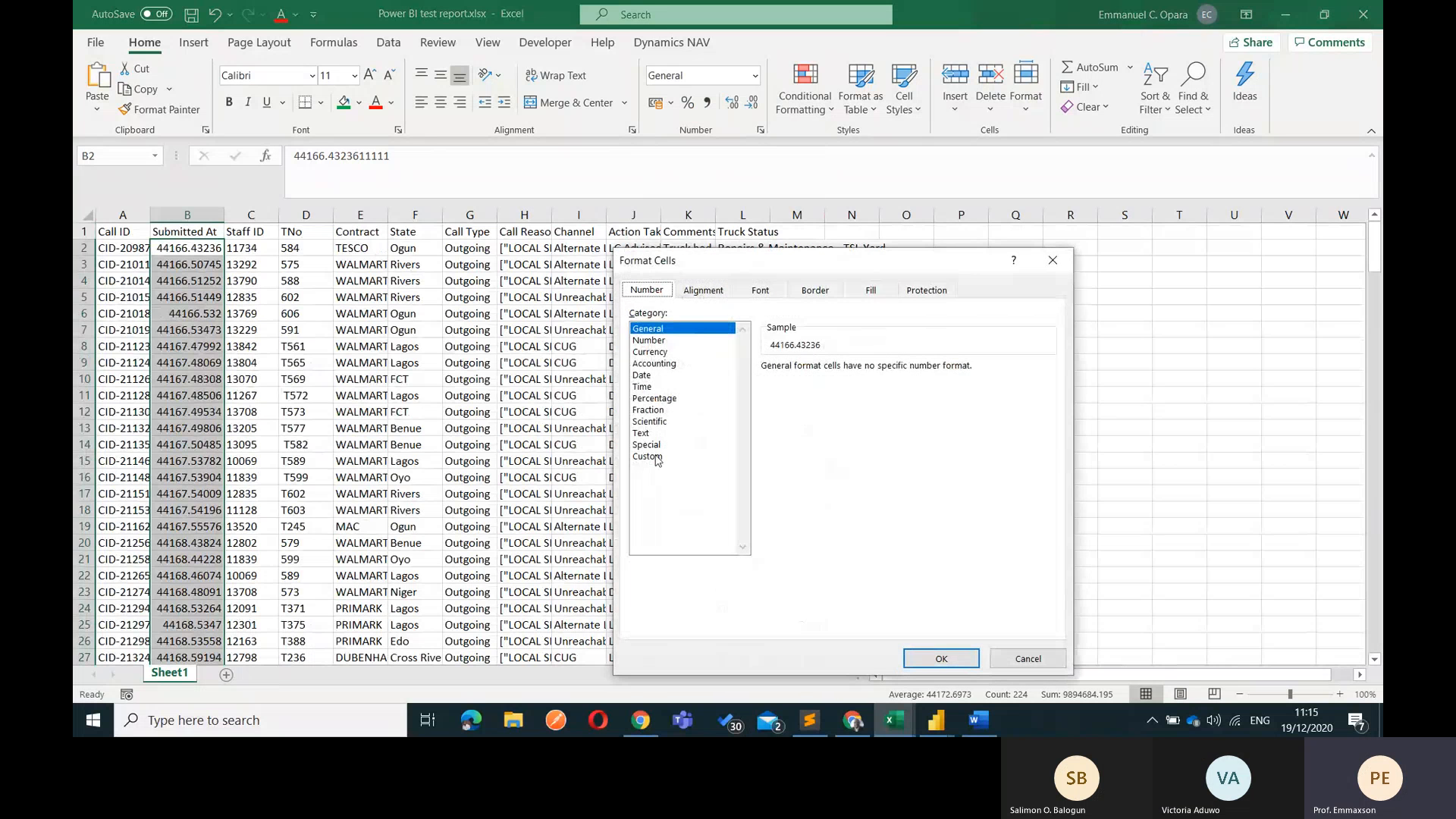
pyautogui.click(667, 388)
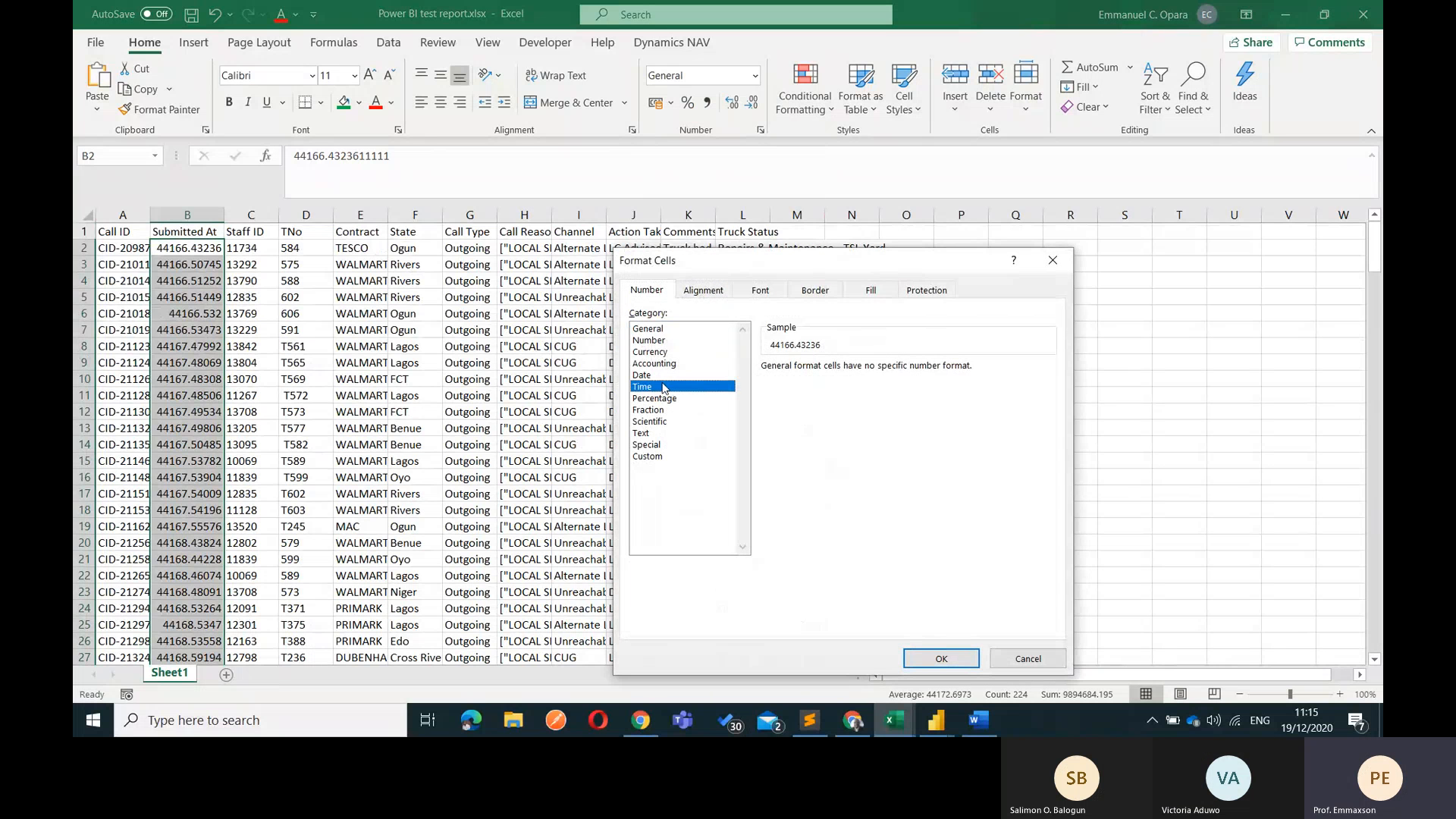
pyautogui.click(662, 375)
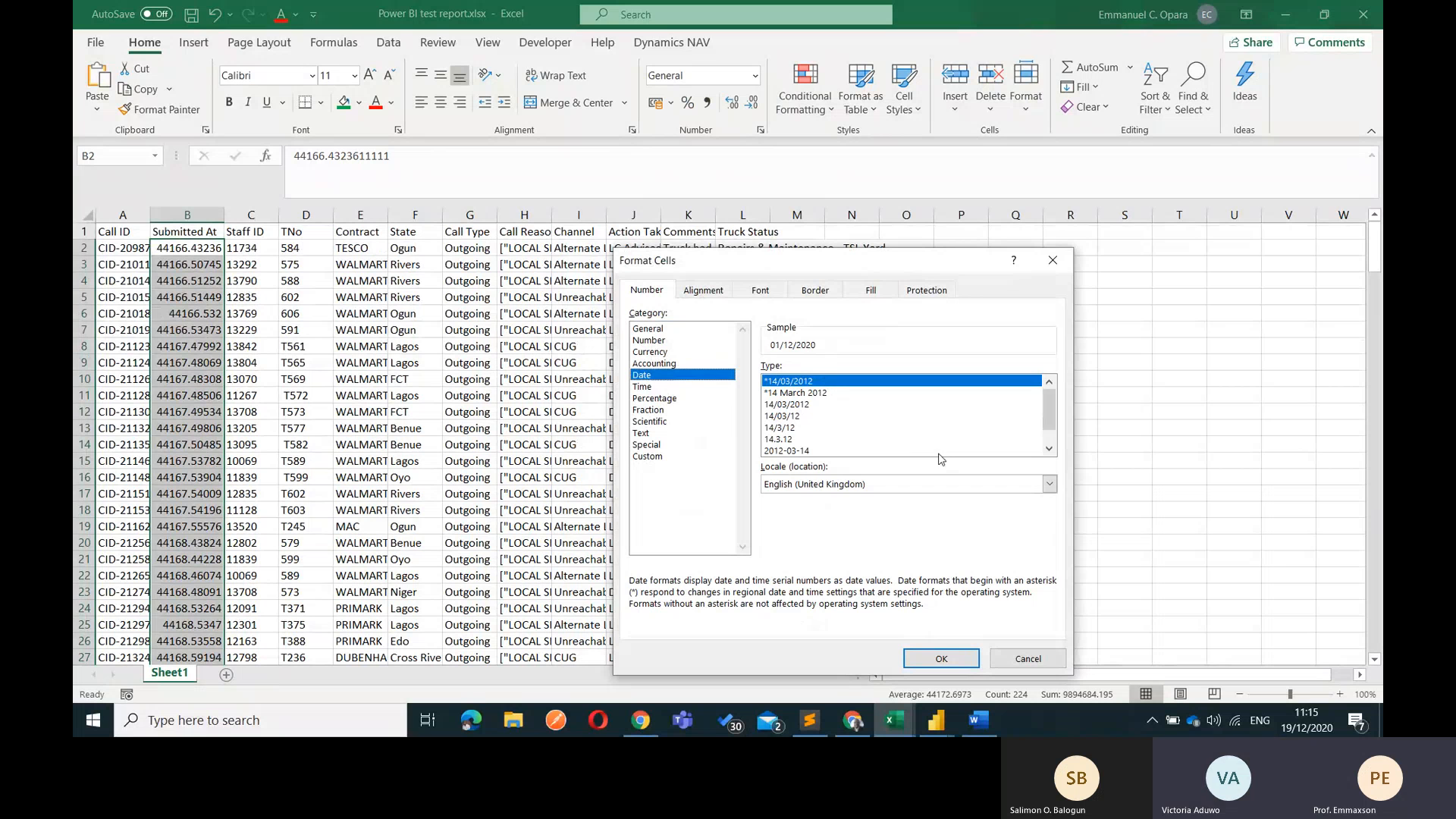
pyautogui.scroll(-2, 902, 447)
pyautogui.click(825, 452)
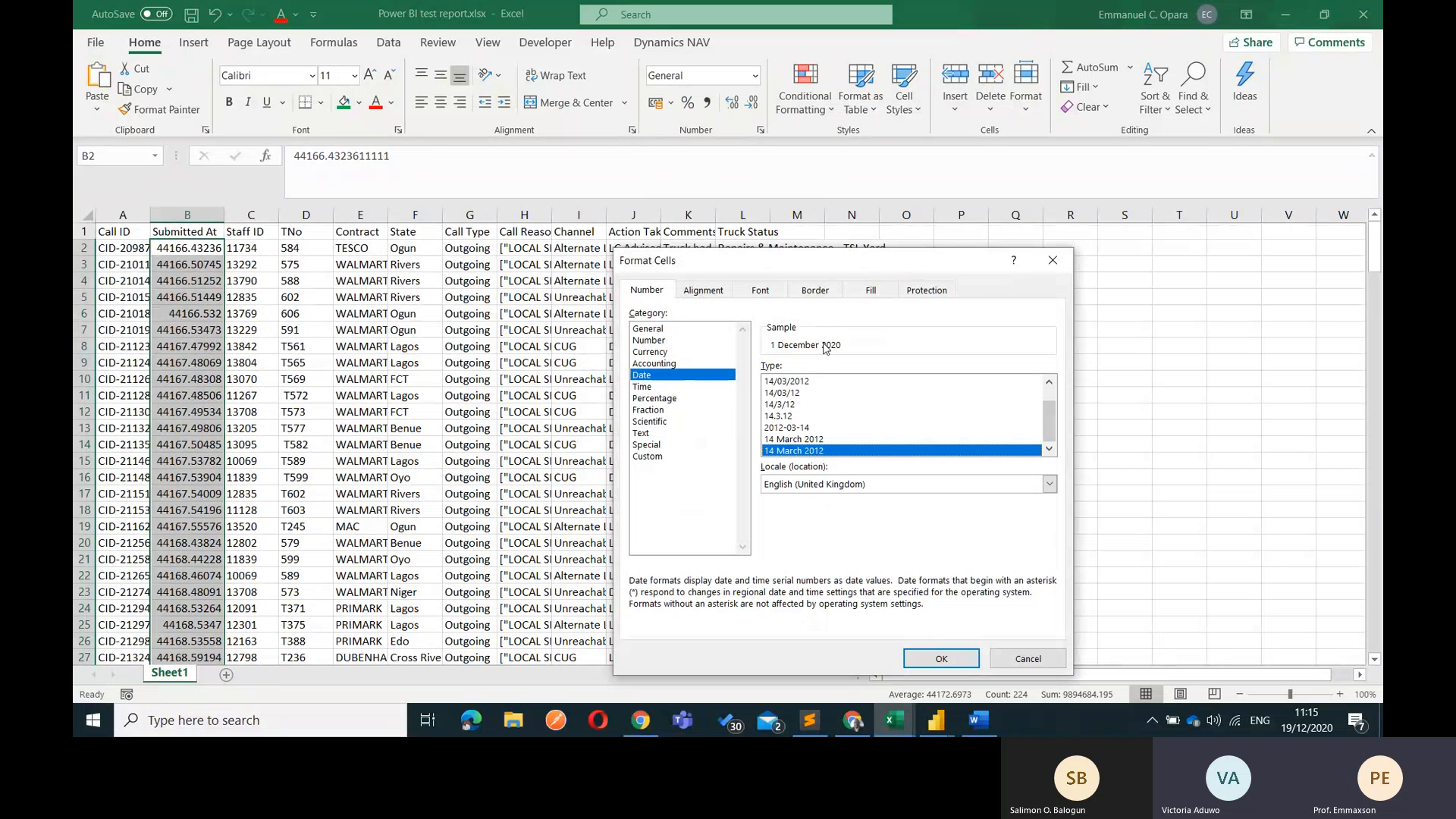
pyautogui.click(661, 457)
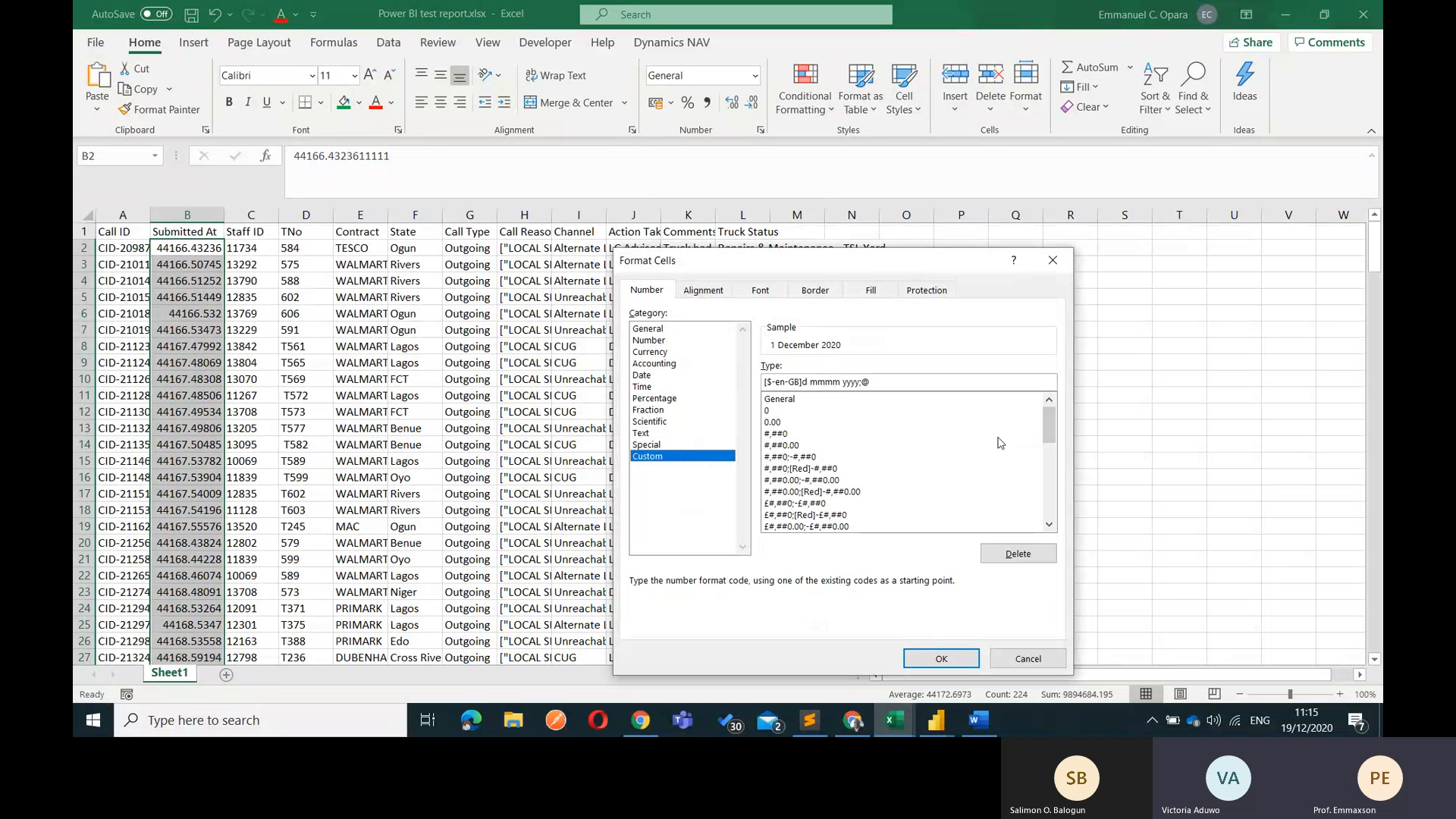
pyautogui.moveTo(1048, 414); pyautogui.dragTo(1051, 489)
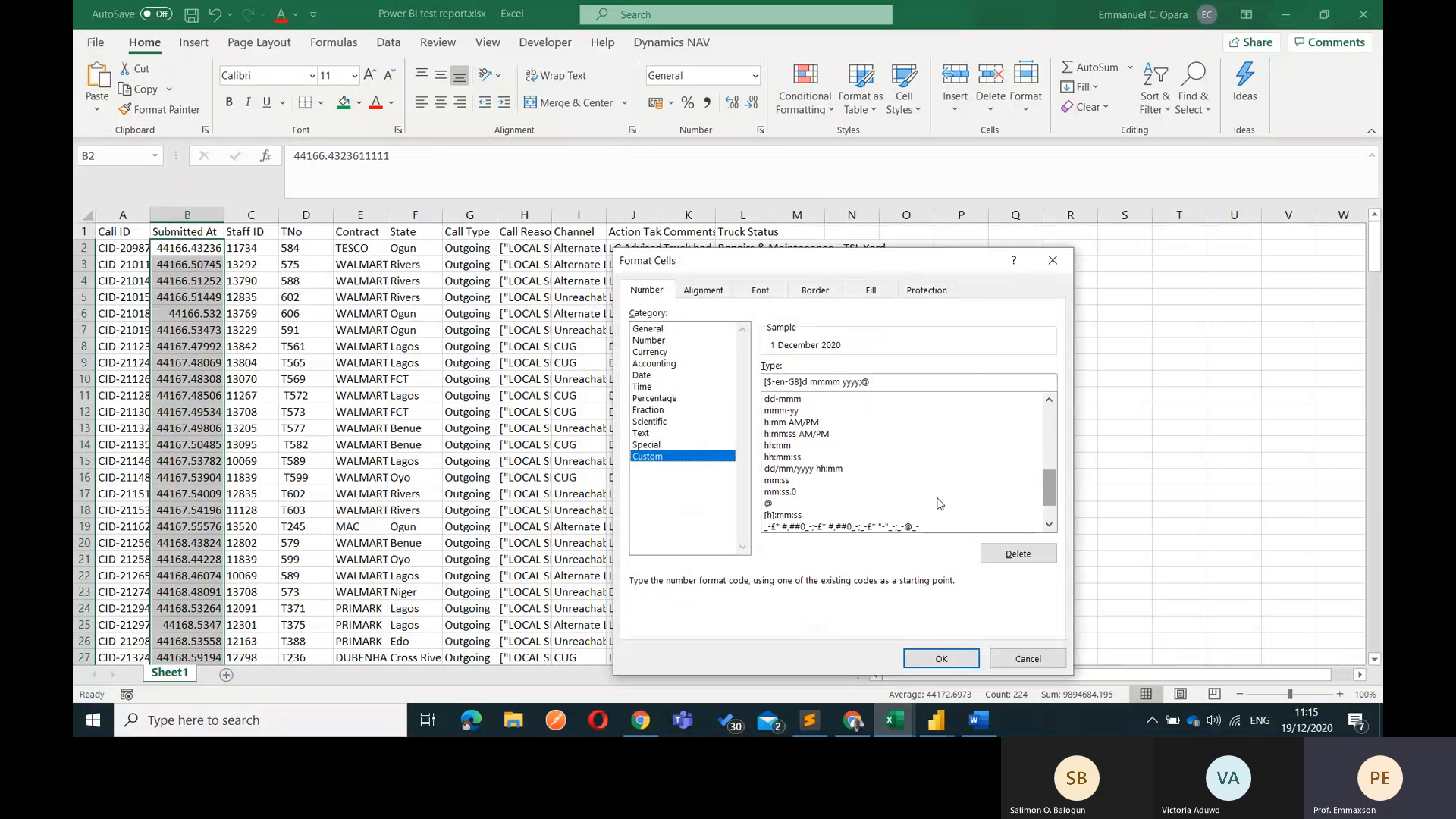
pyautogui.click(786, 470)
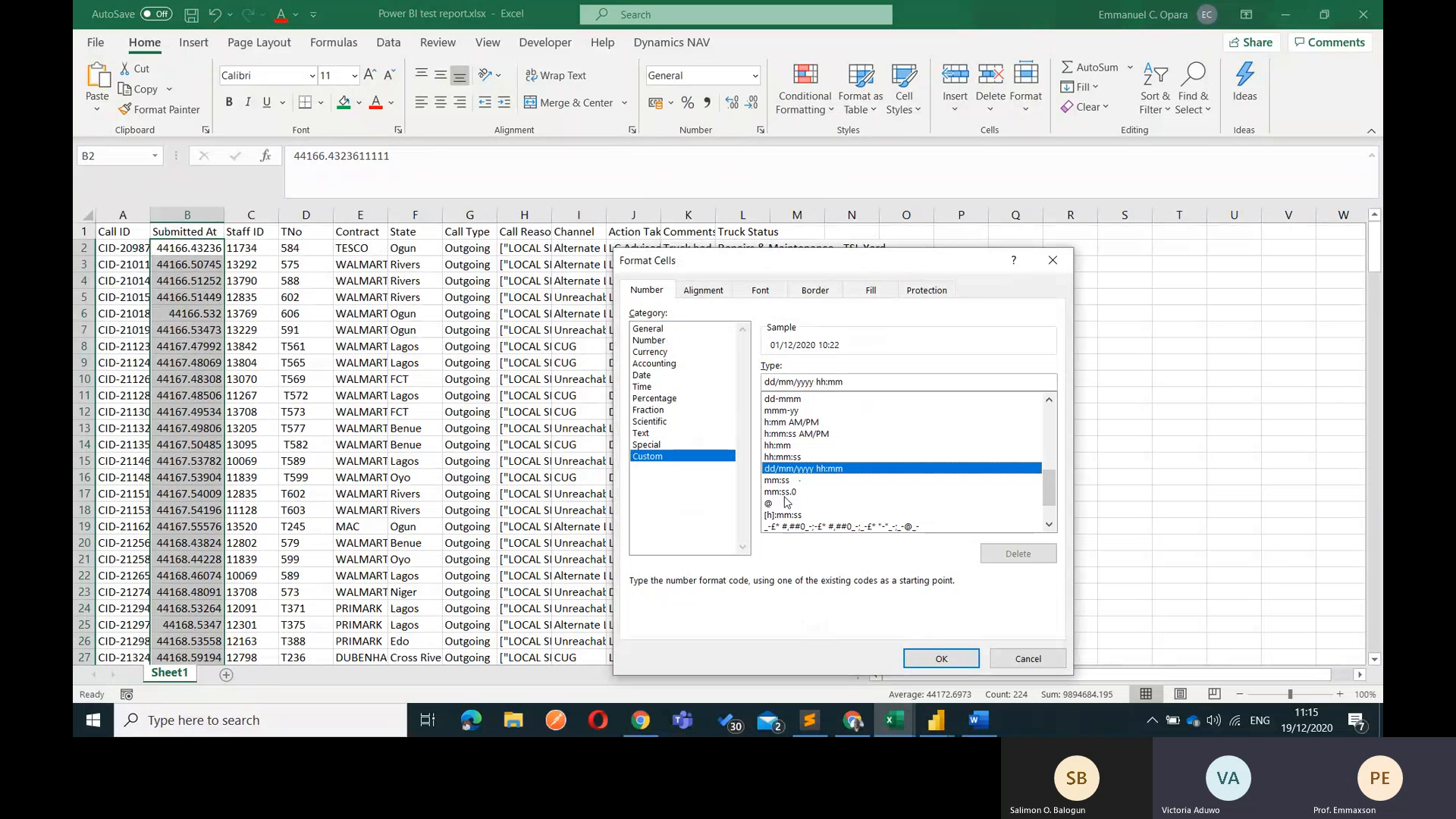
pyautogui.click(925, 658)
# Widen the Submitted At and Call ID columns slightly
pyautogui.click(208, 266)
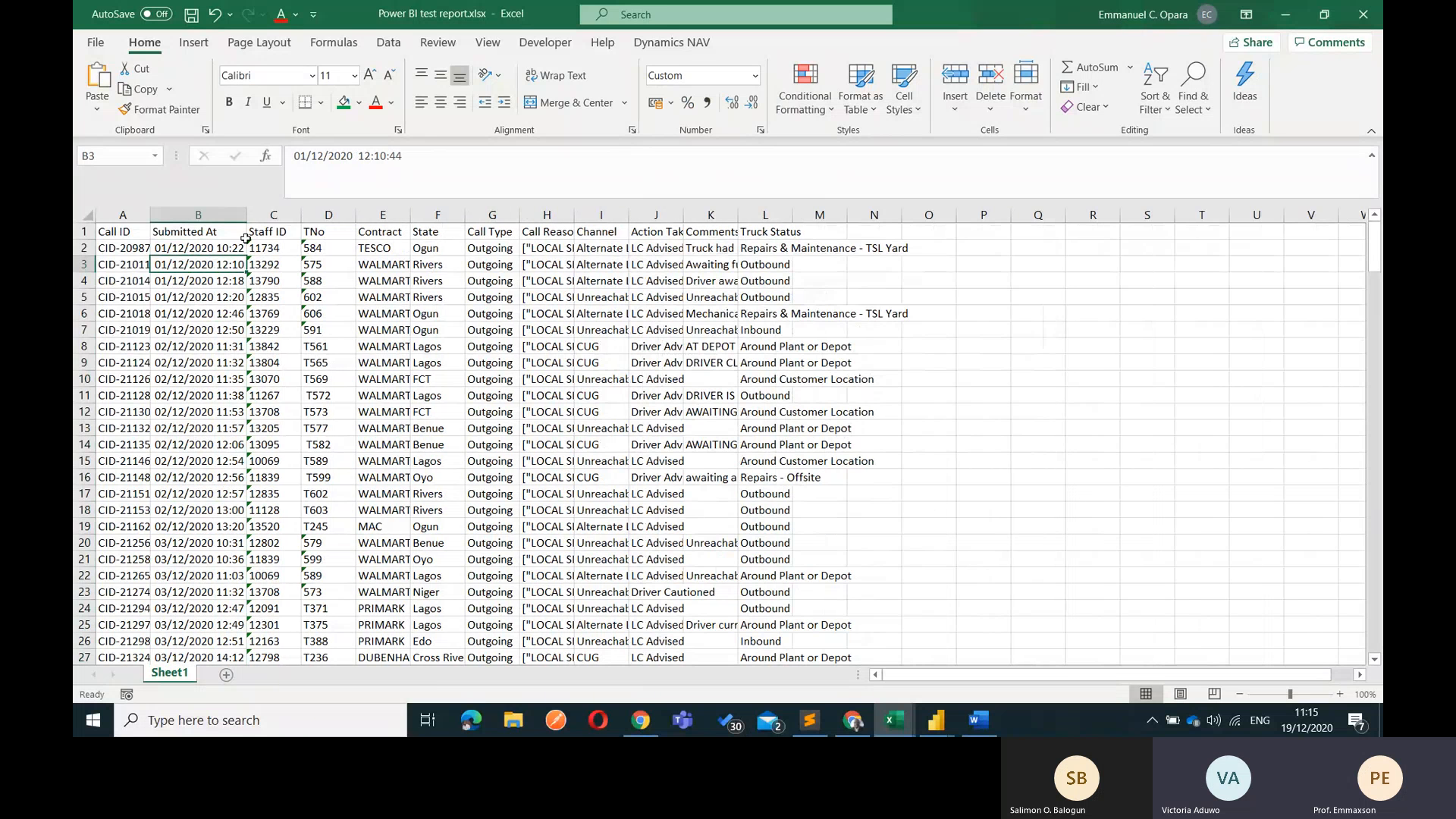
pyautogui.moveTo(247, 215); pyautogui.dragTo(253, 215)
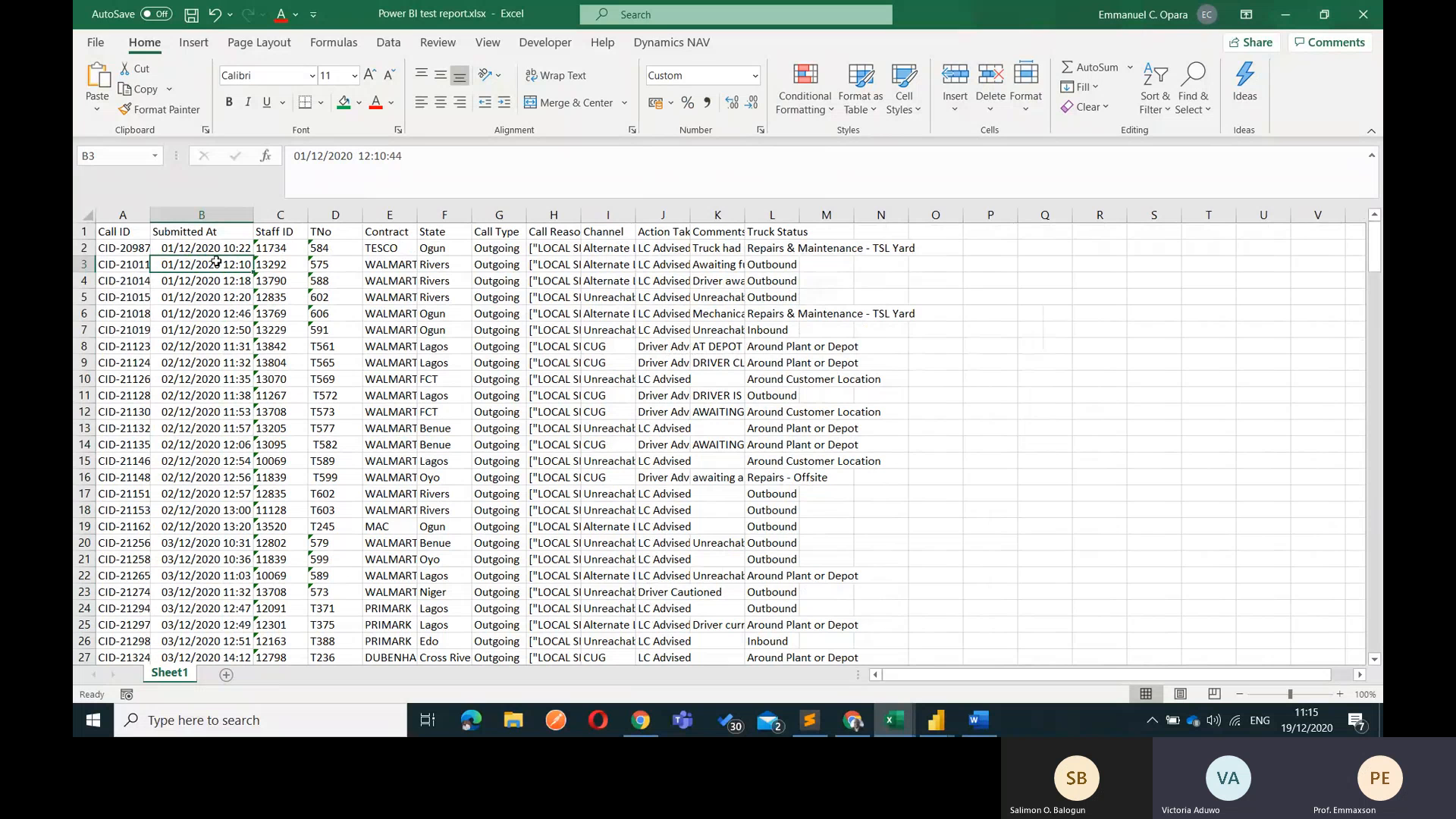
pyautogui.moveTo(149, 214); pyautogui.dragTo(159, 215)
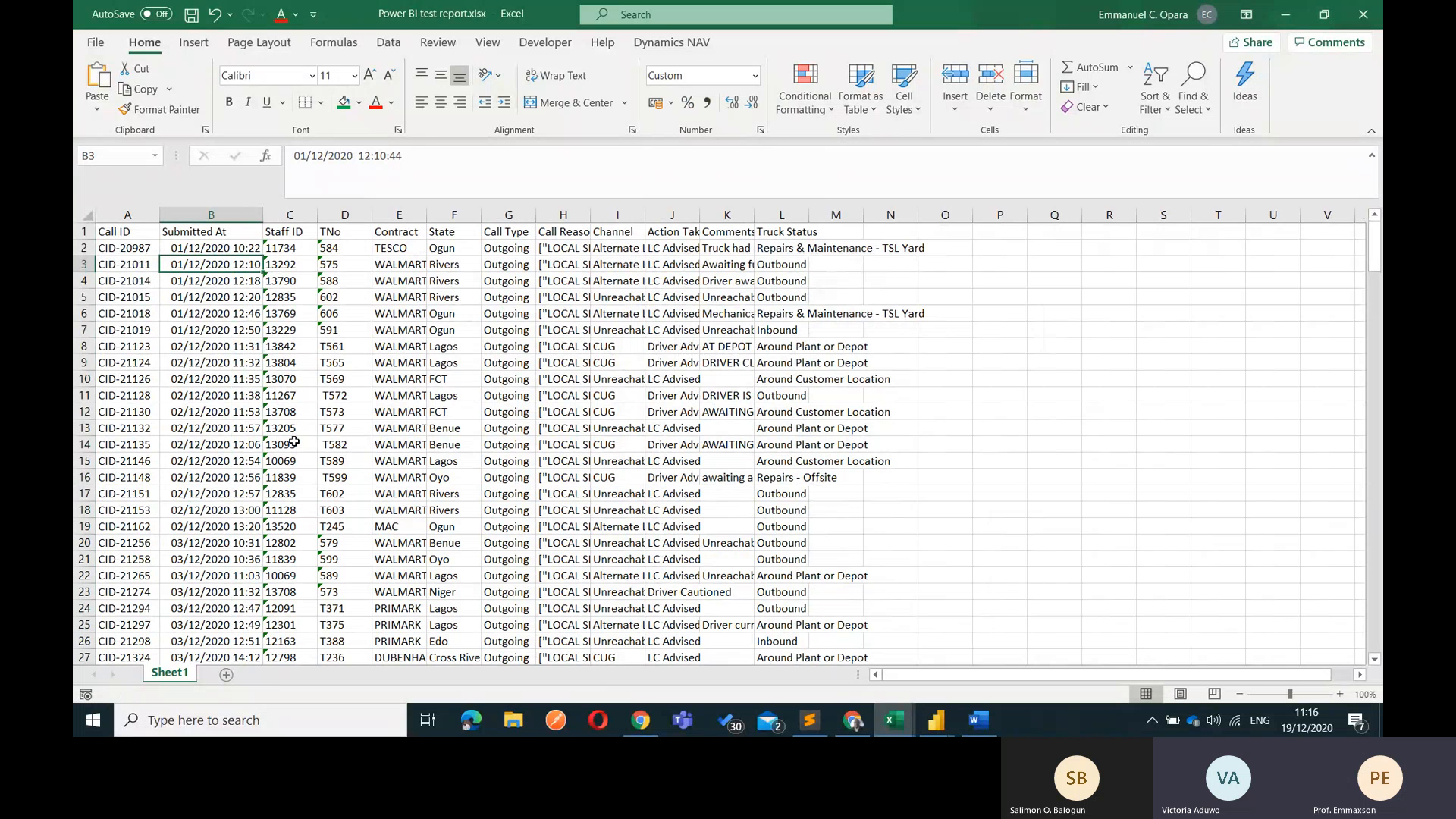
# Return to Power Query Editor and change Submitted At to Date/Time as an inserted step after Promoted Headers
pyautogui.hotkey('alt', 'Tab')
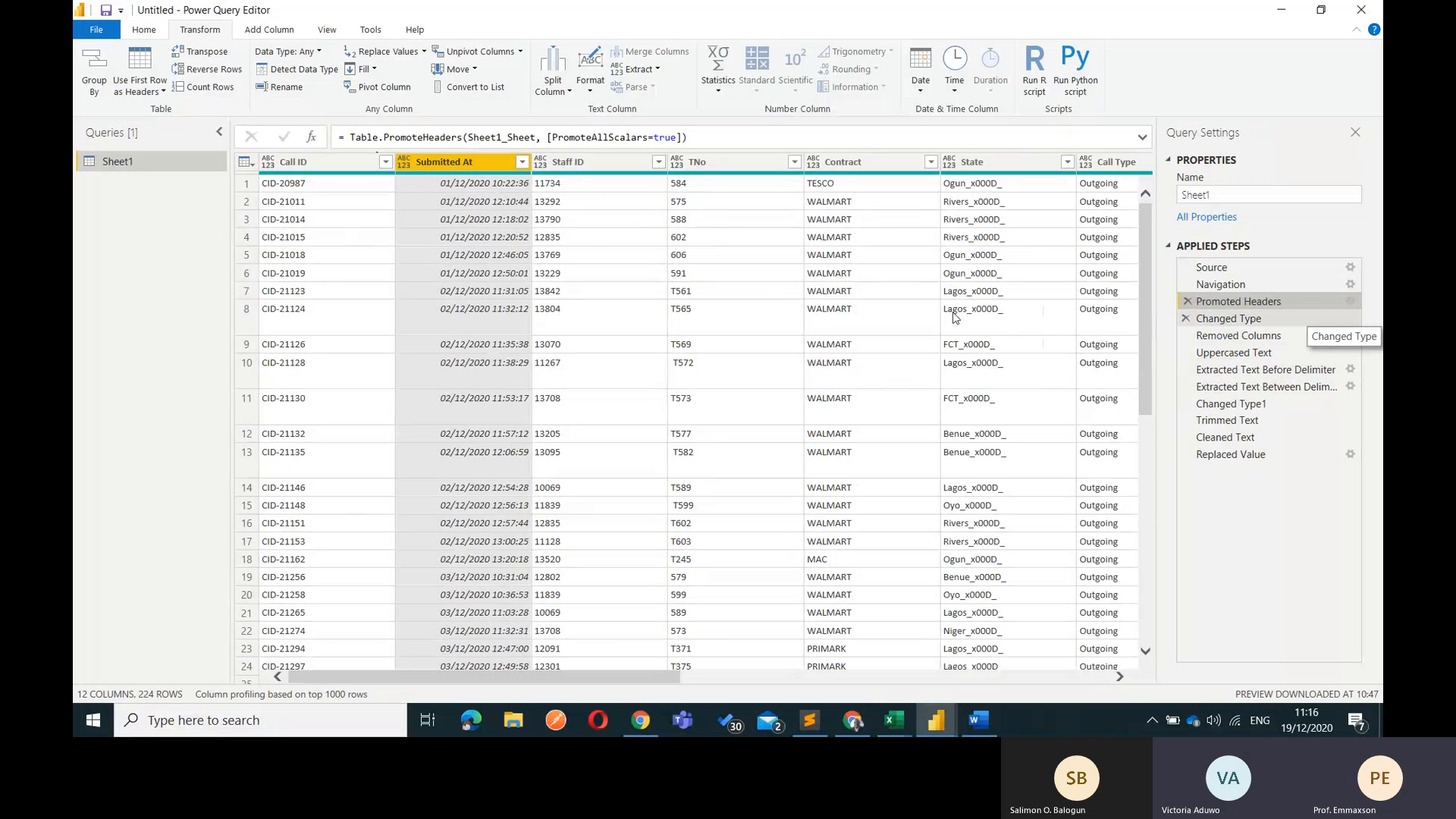
pyautogui.click(404, 161)
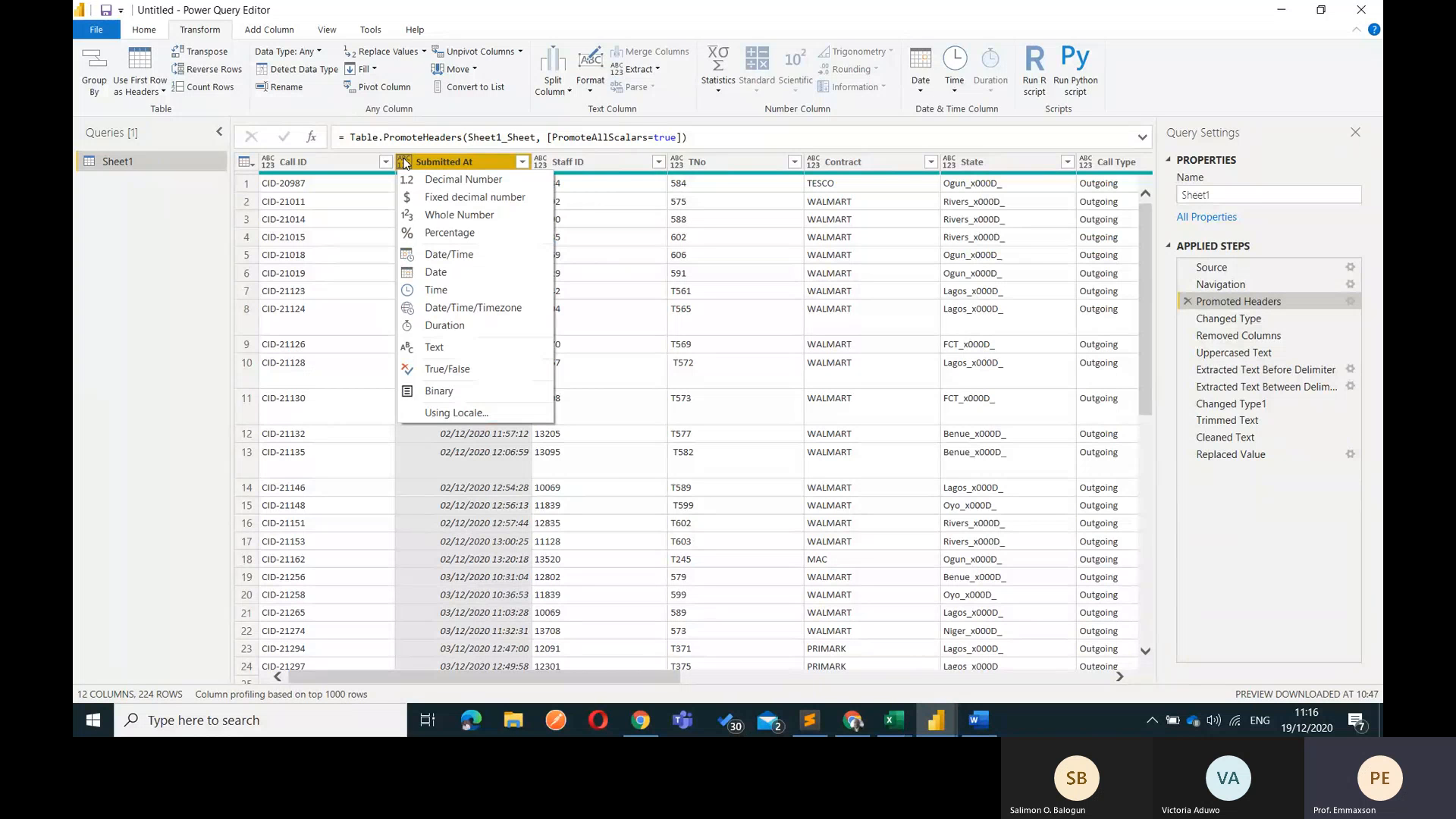
pyautogui.click(461, 260)
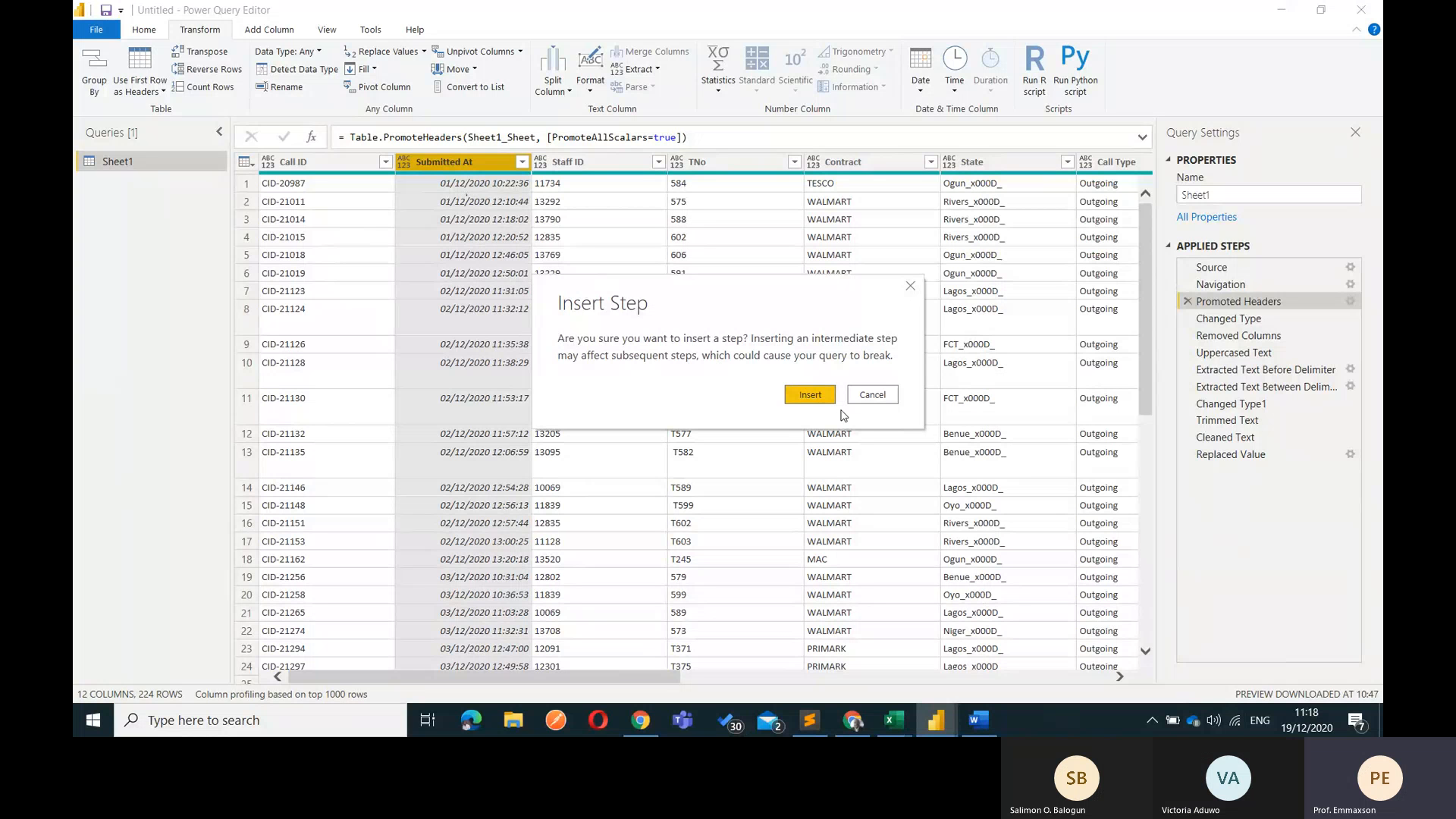
pyautogui.click(806, 396)
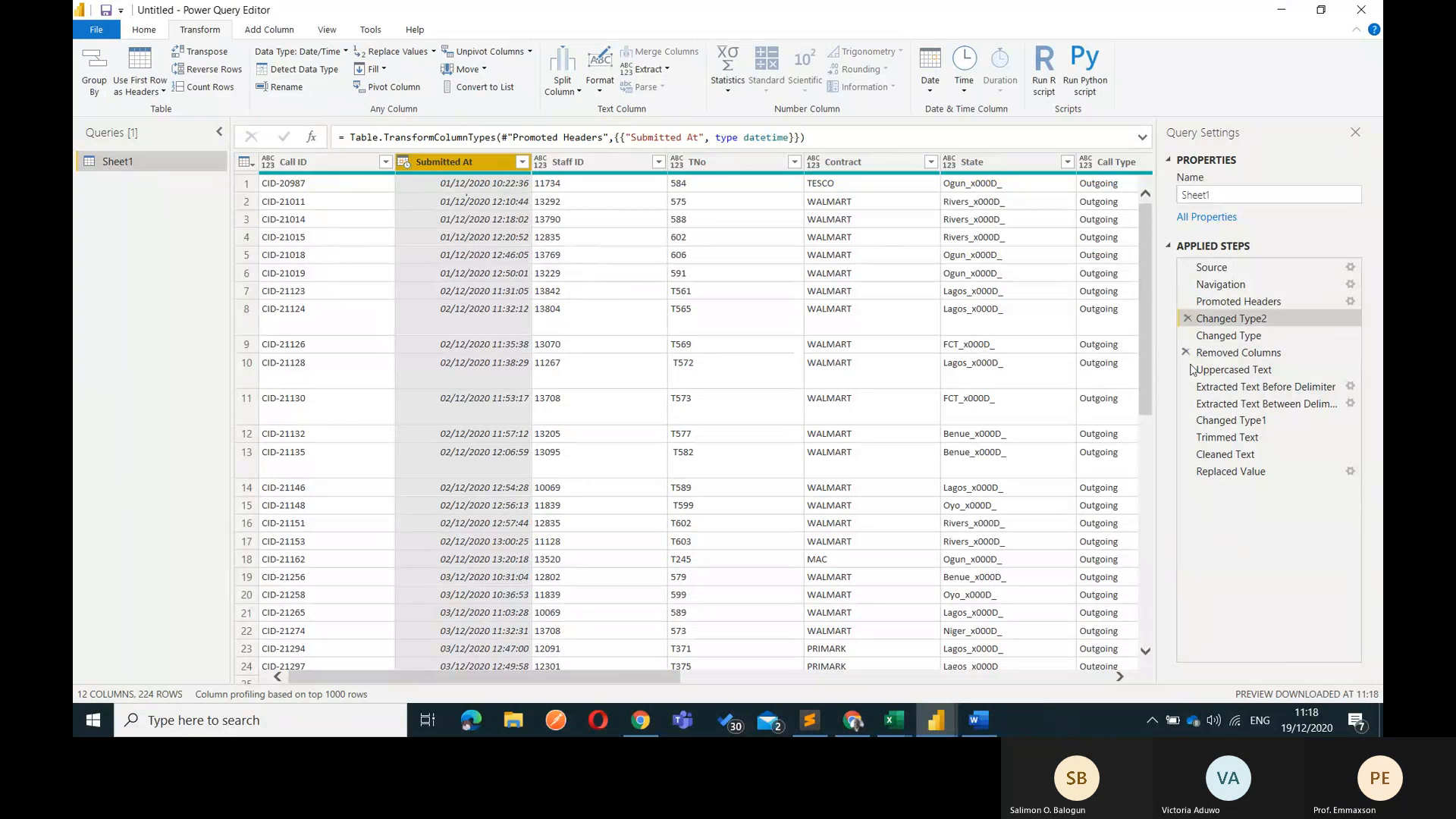
# Compare the Submitted At values at the Promoted Headers, Changed Type2 and Changed Type steps
pyautogui.click(1262, 303)
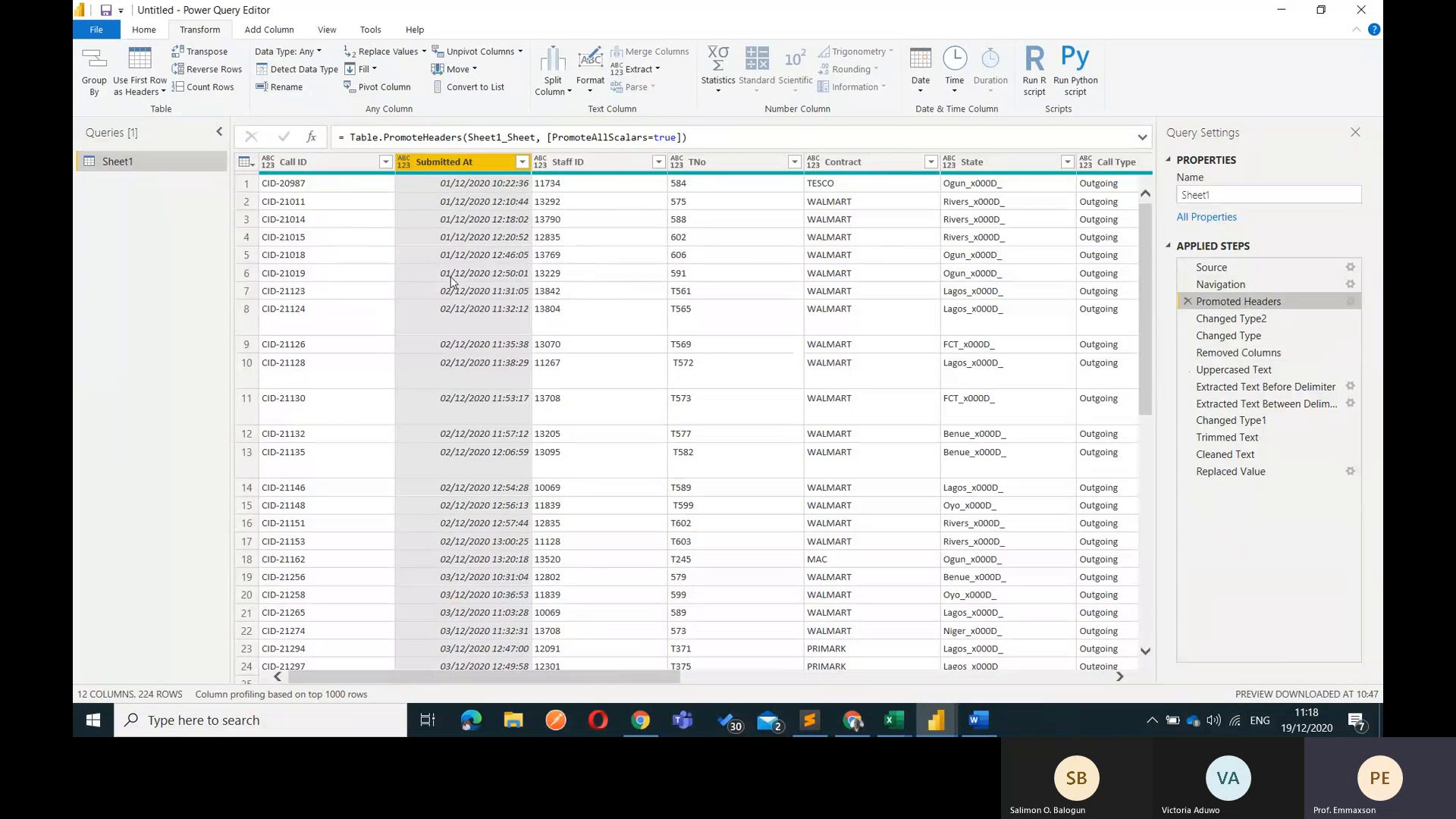
pyautogui.click(1278, 317)
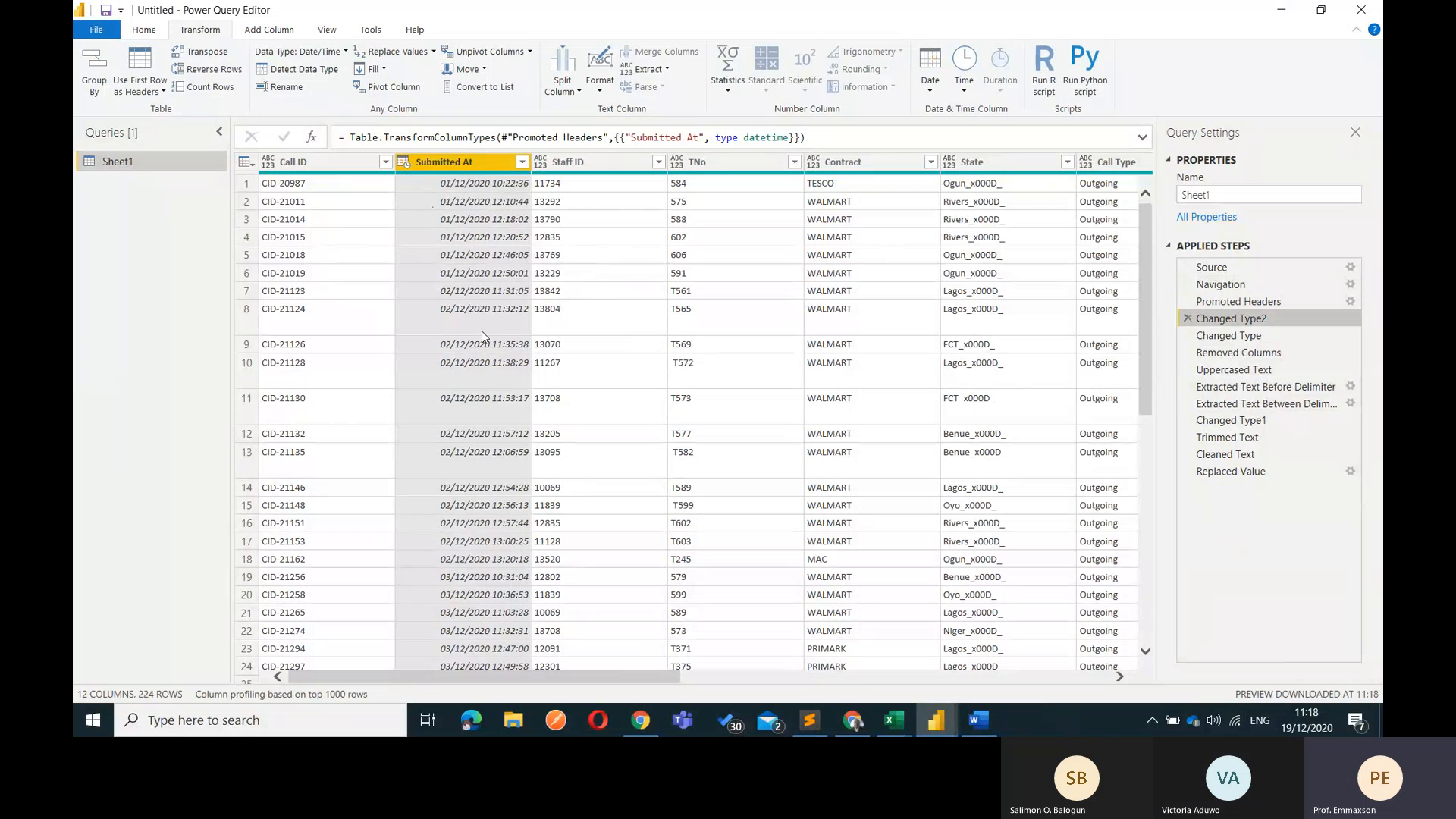
pyautogui.click(1293, 339)
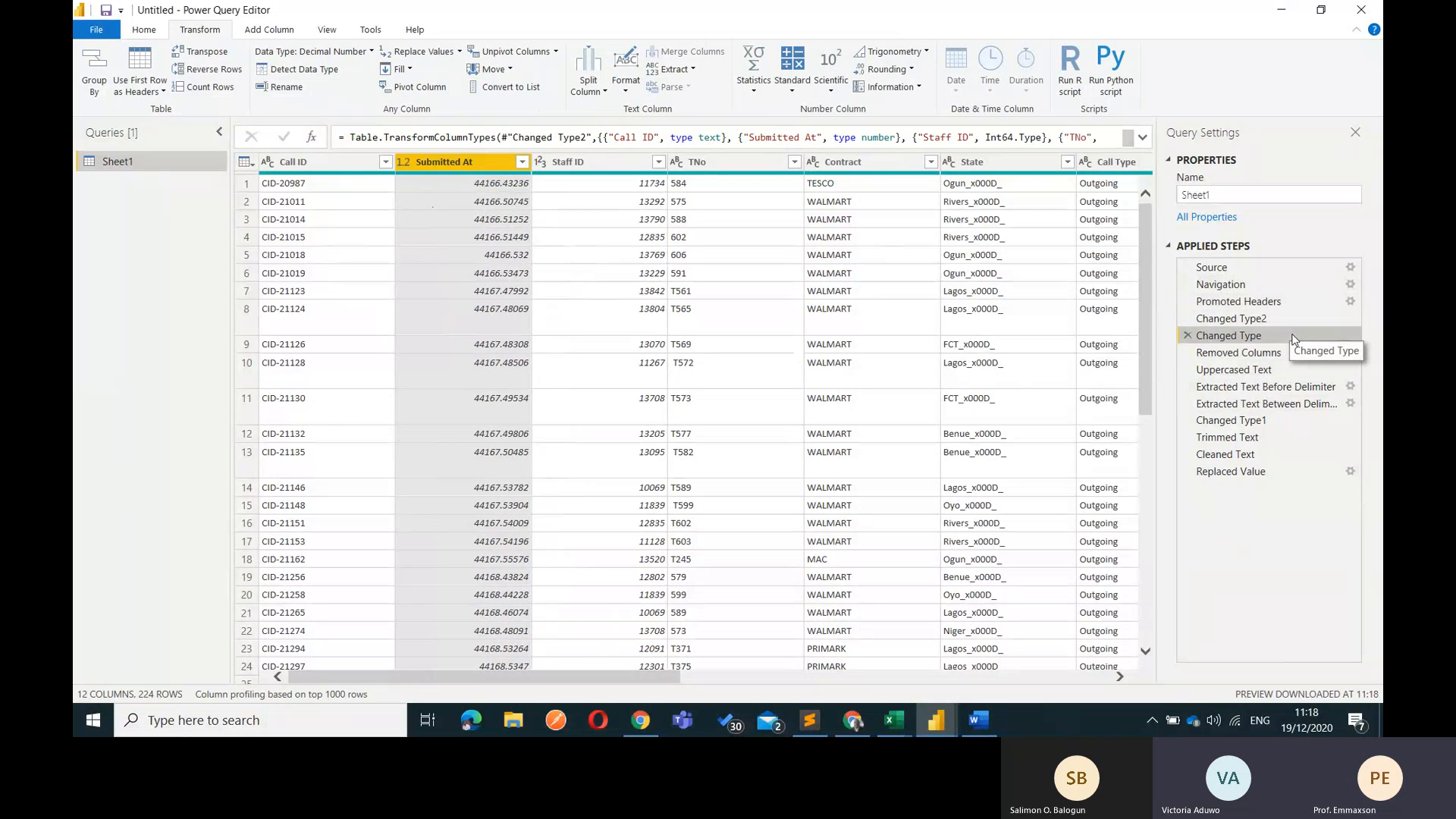
# Delete the Changed Type step that follows Changed Type2 from the query's applied steps
pyautogui.click(1189, 336)
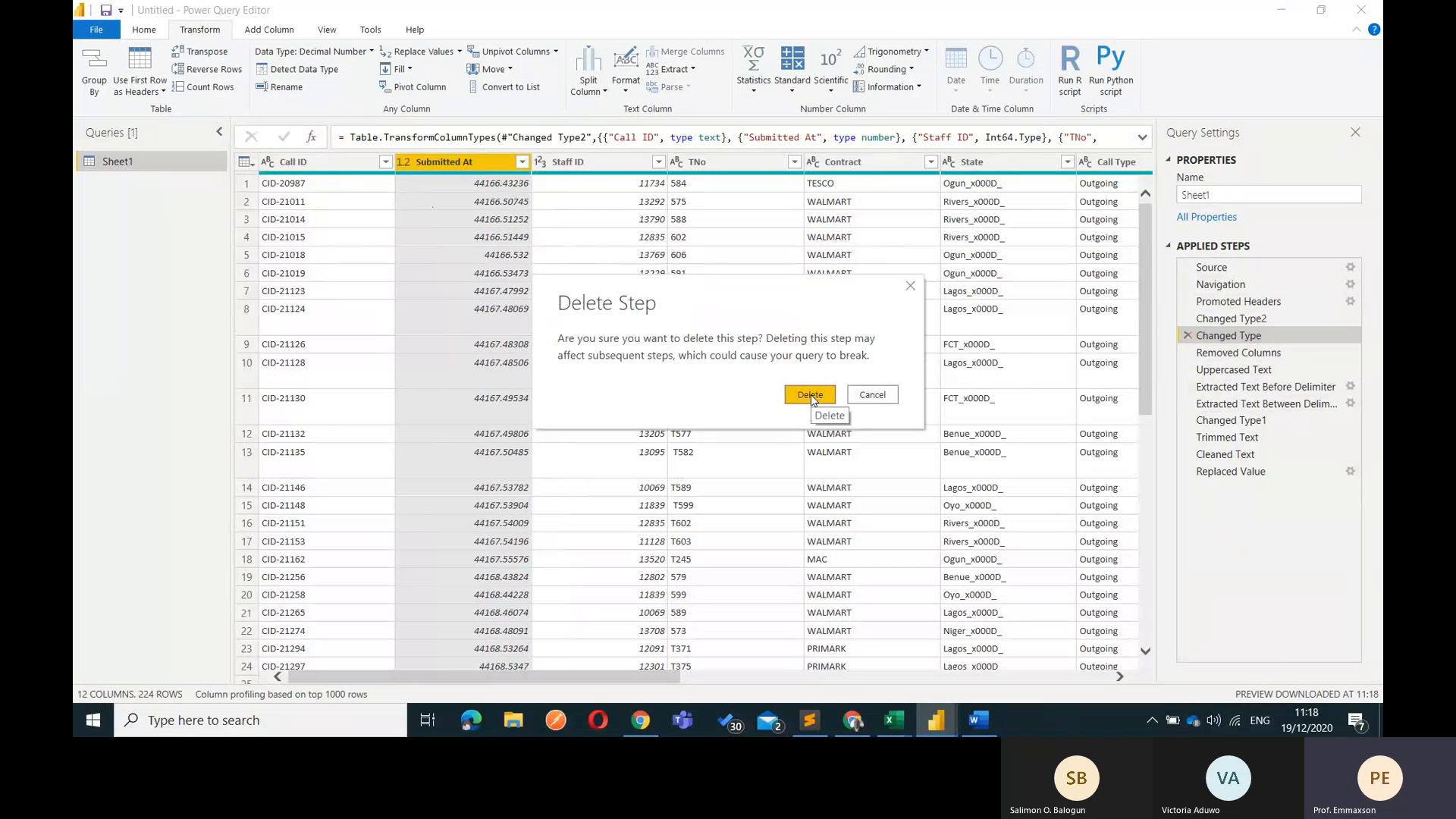
pyautogui.click(882, 393)
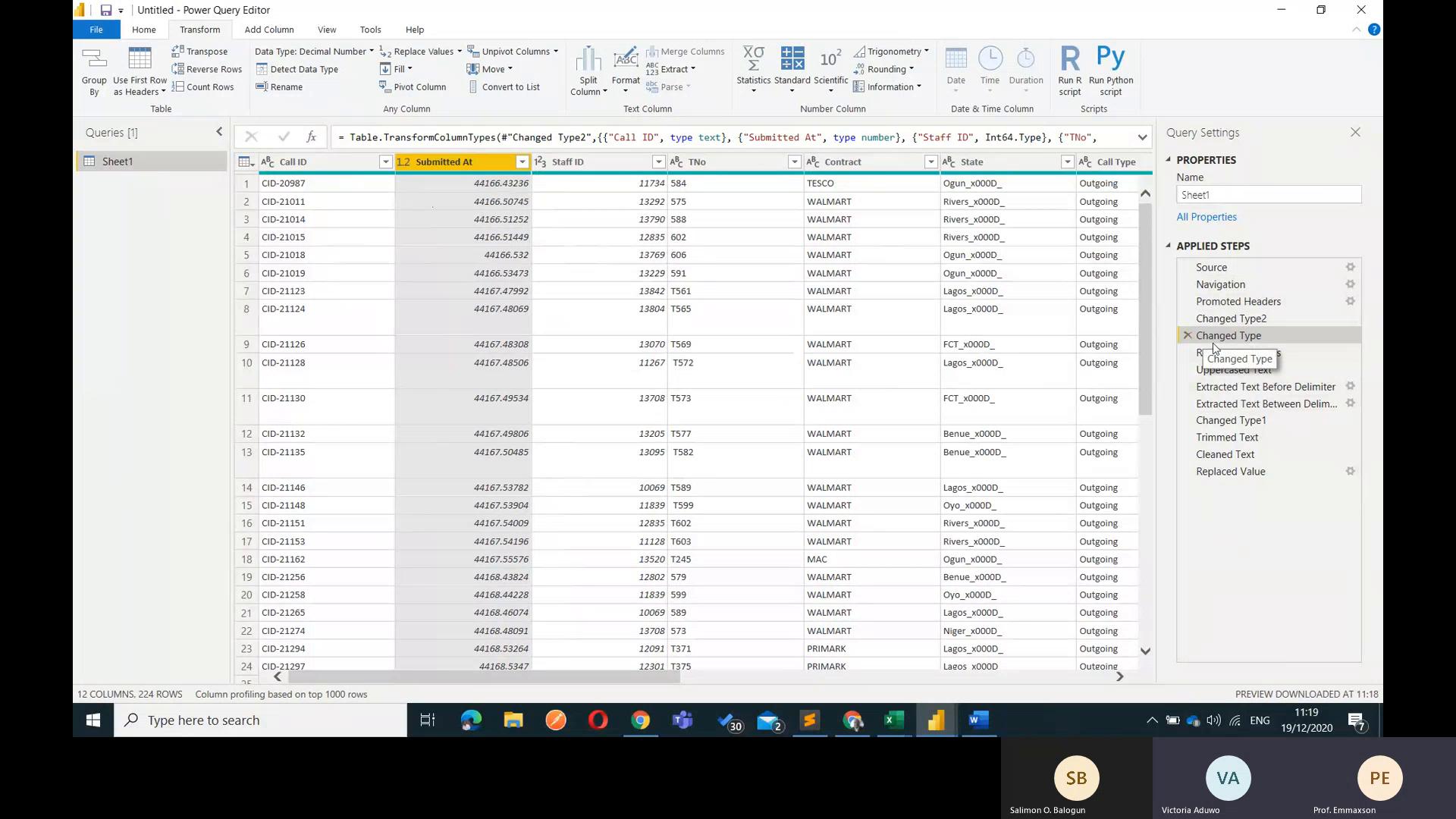
pyautogui.click(1188, 336)
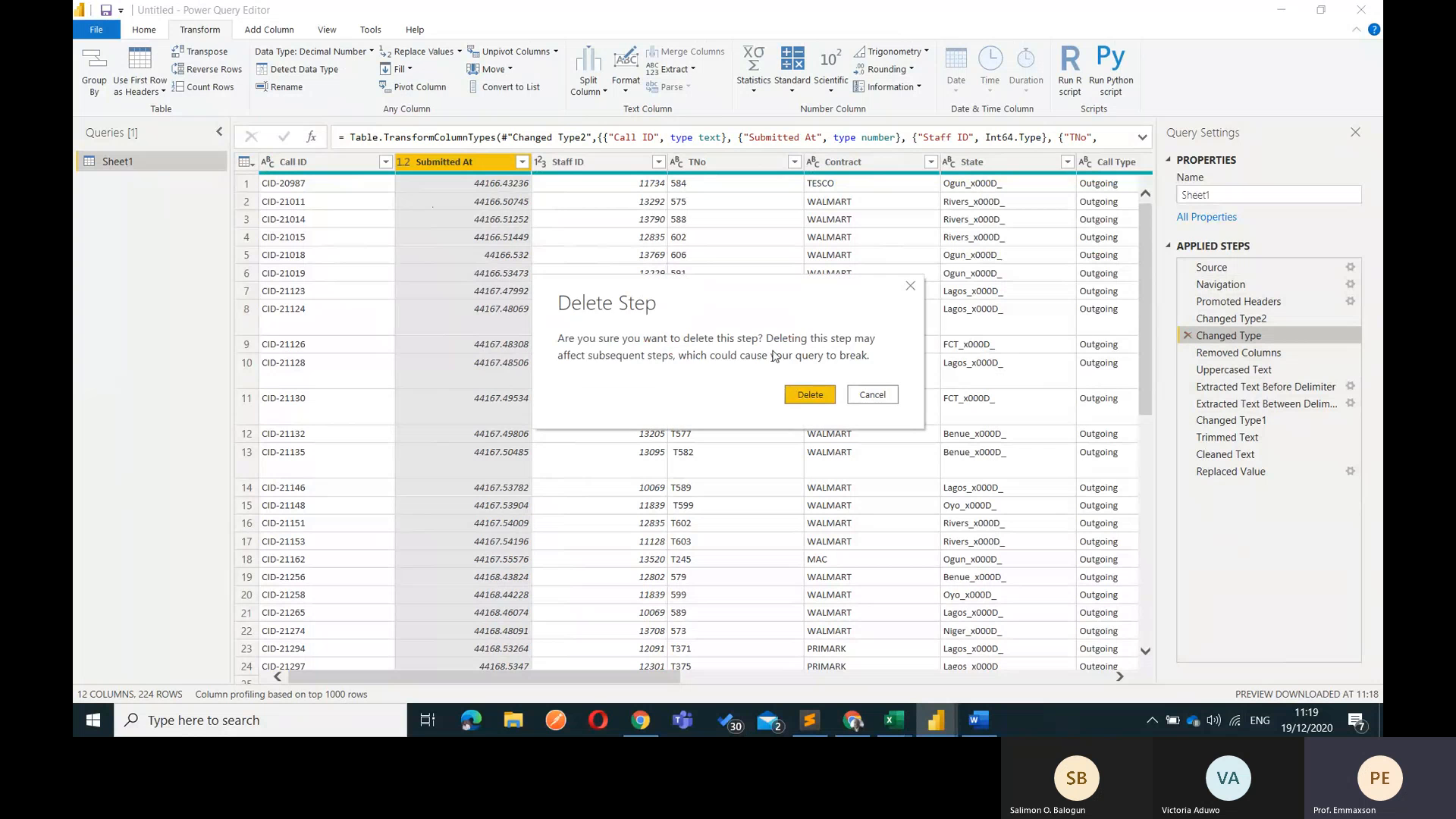
pyautogui.click(806, 394)
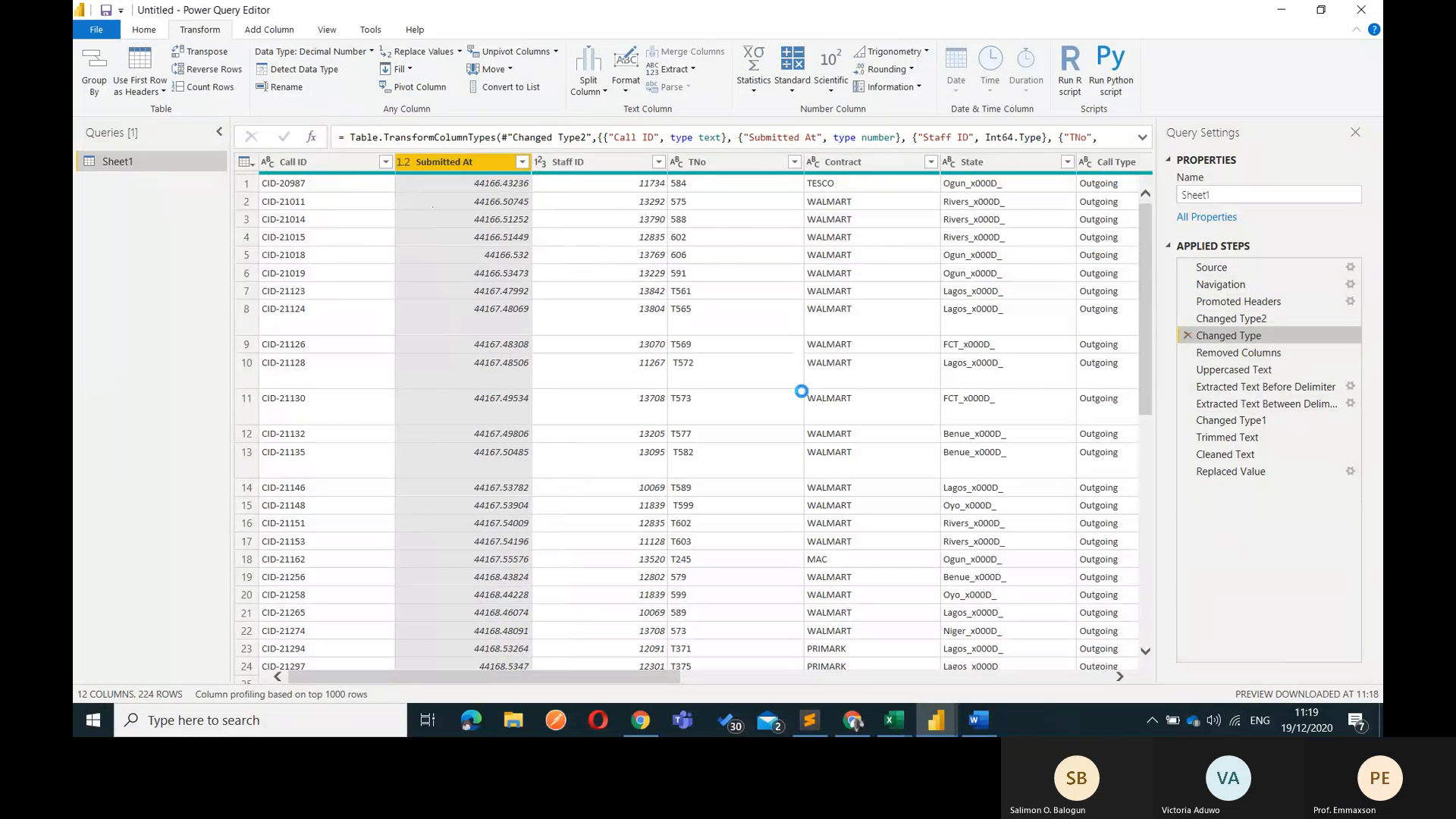
pyautogui.hscroll(7, 804, 395)
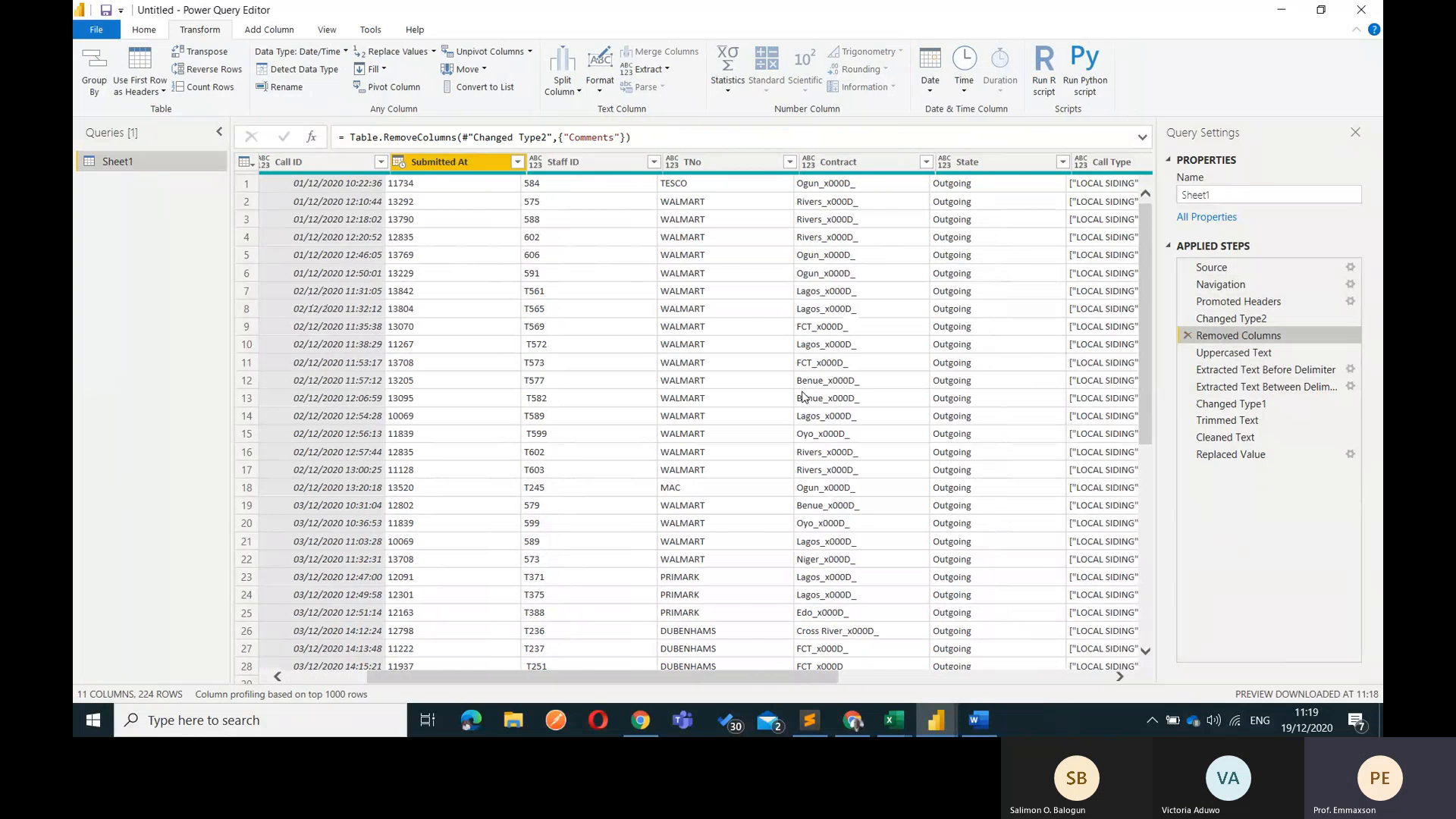
pyautogui.hscroll(2, 804, 396)
pyautogui.hscroll(-9, 803, 396)
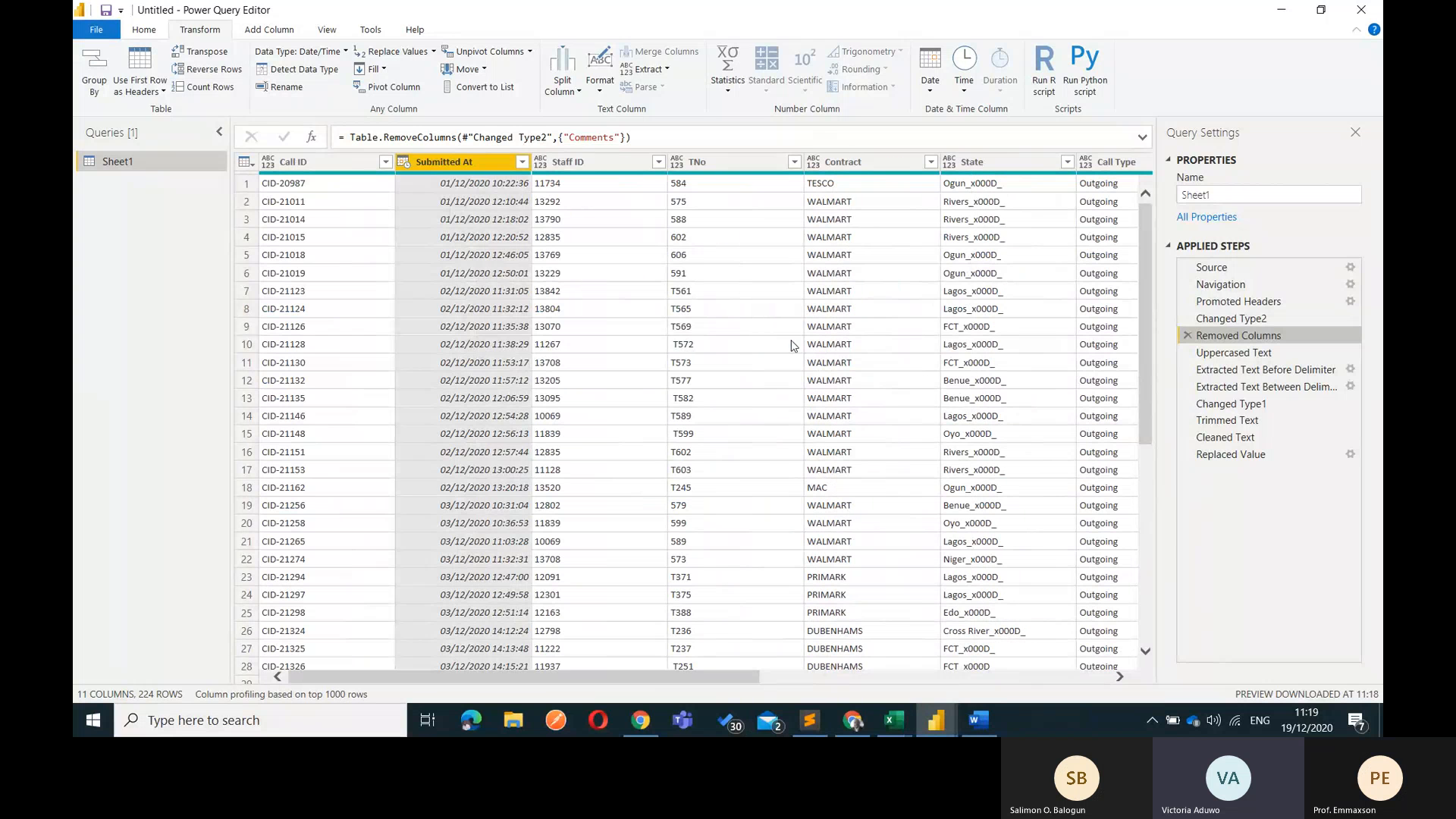
# Add a new column with the State values in UPPERCASE after the Replaced Value step
pyautogui.click(1248, 458)
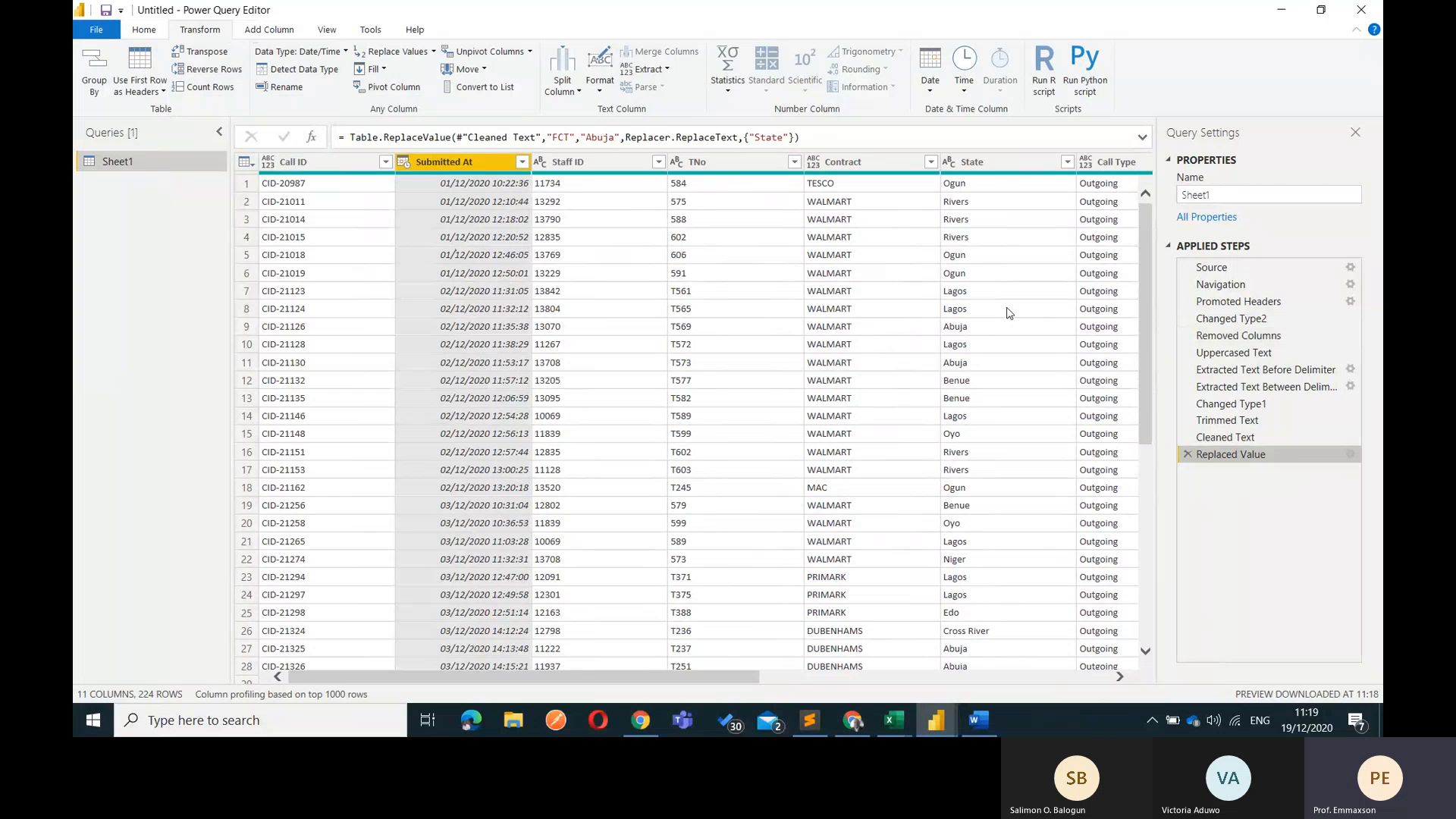
pyautogui.click(988, 163)
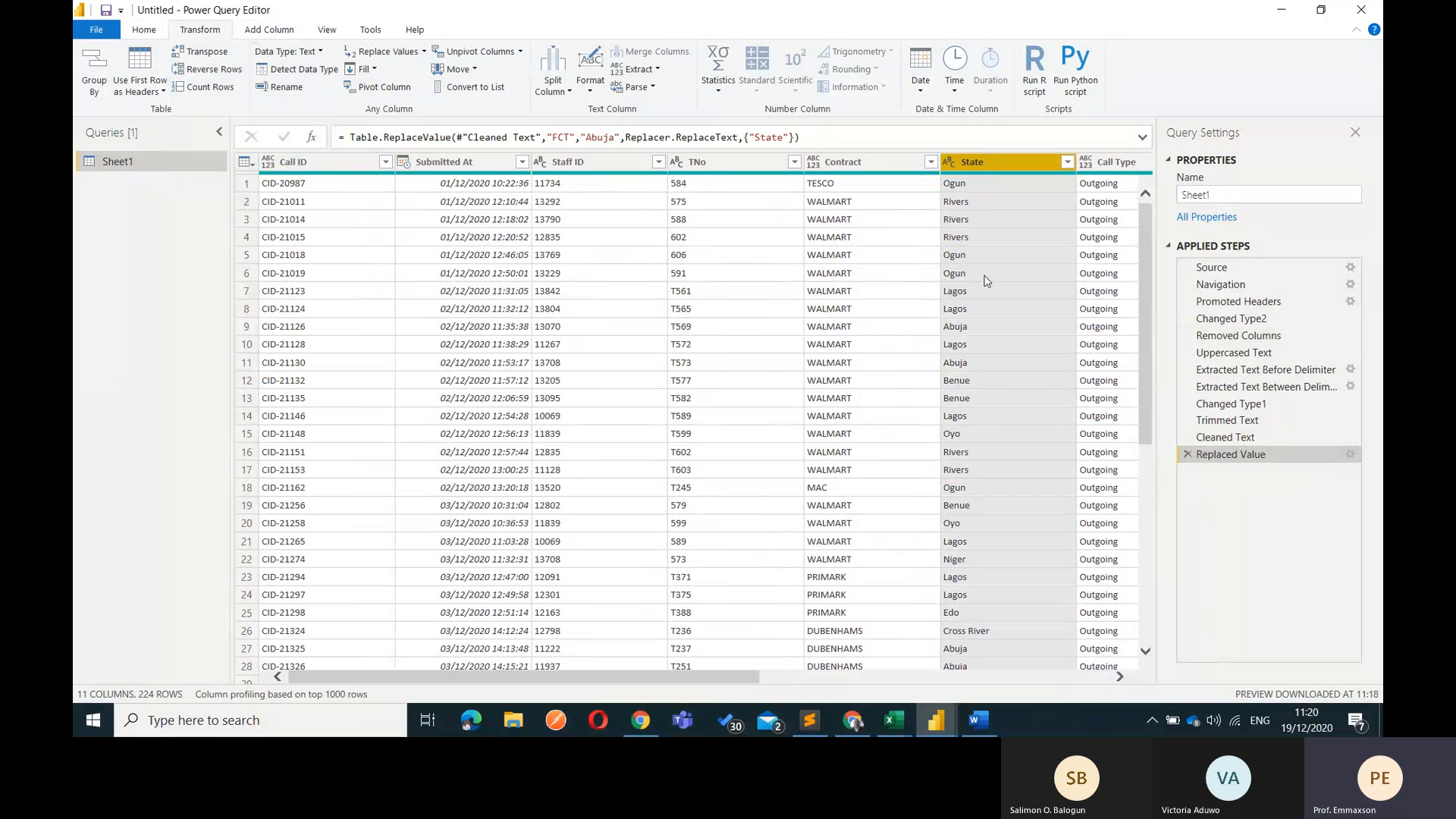
pyautogui.click(254, 29)
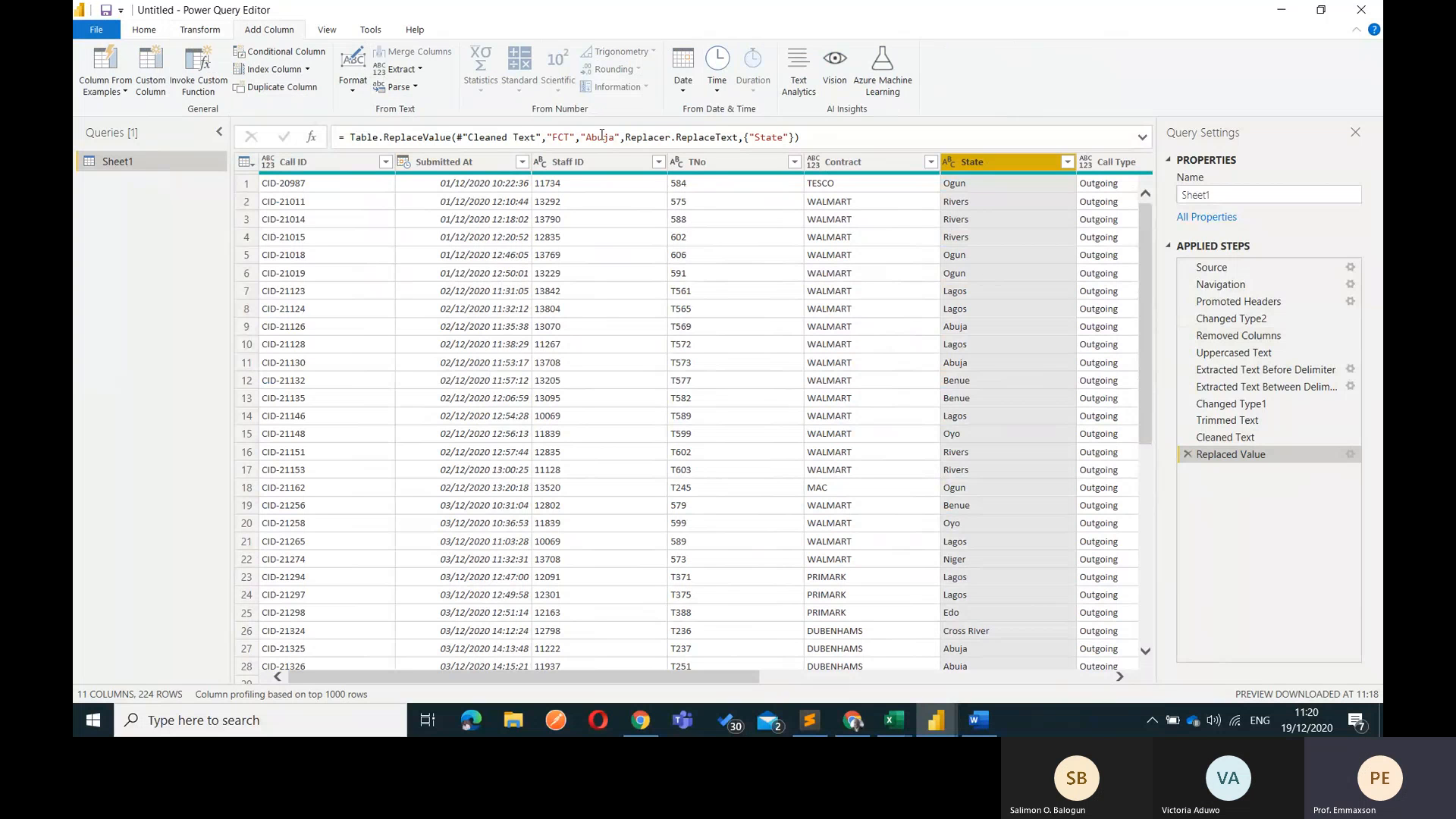
pyautogui.click(354, 85)
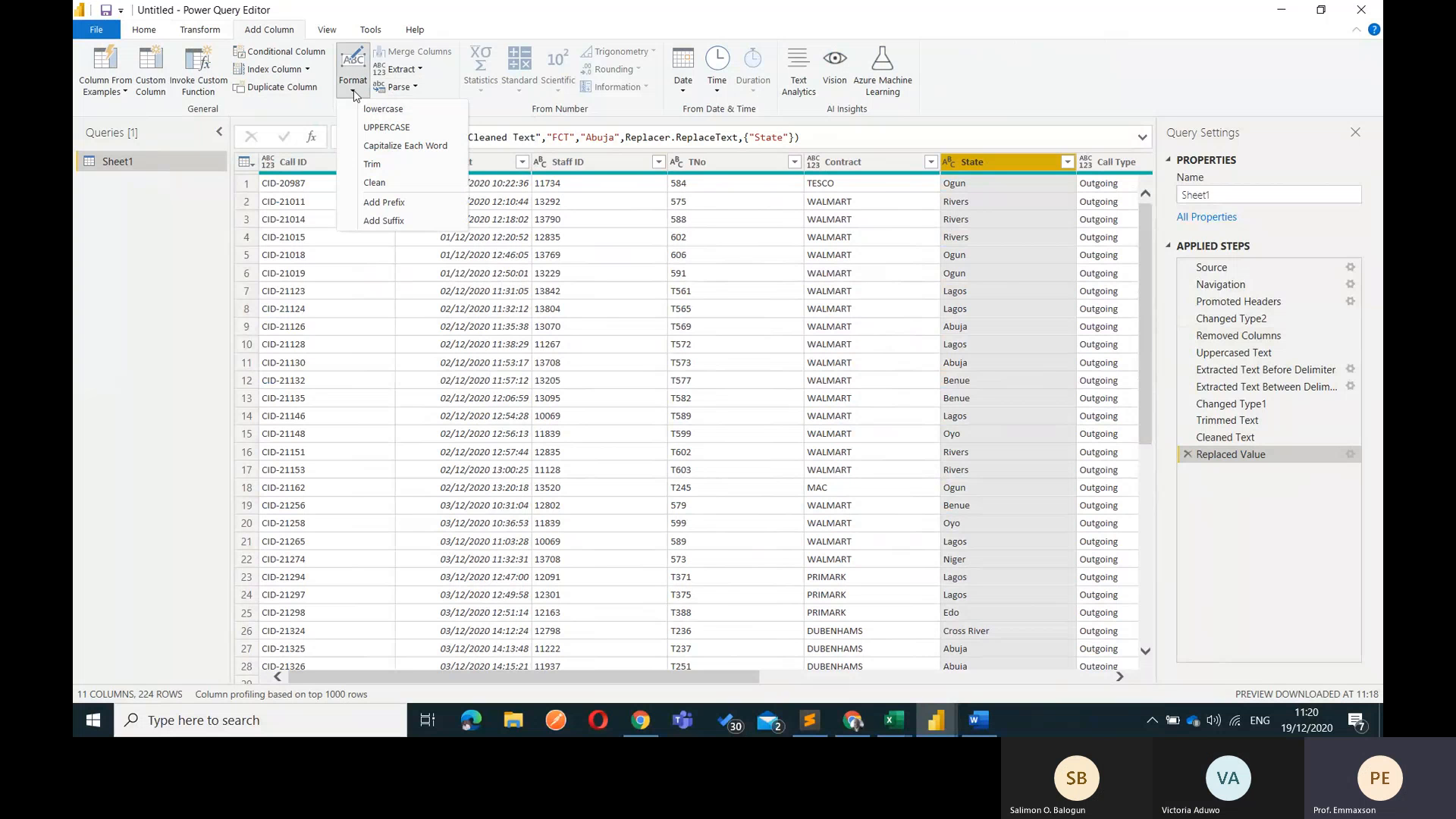
pyautogui.click(420, 128)
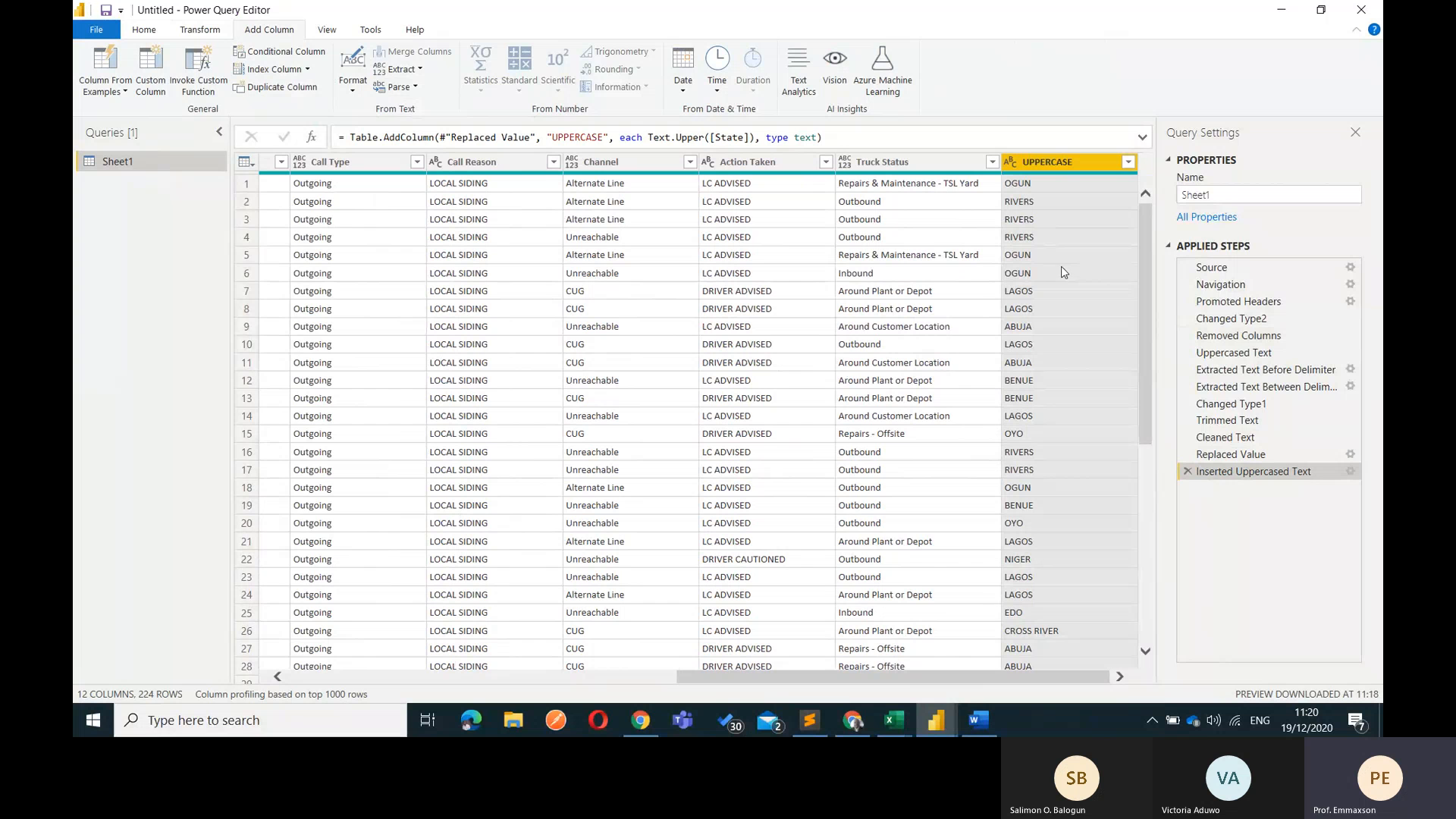
pyautogui.hscroll(-8, 838, 301)
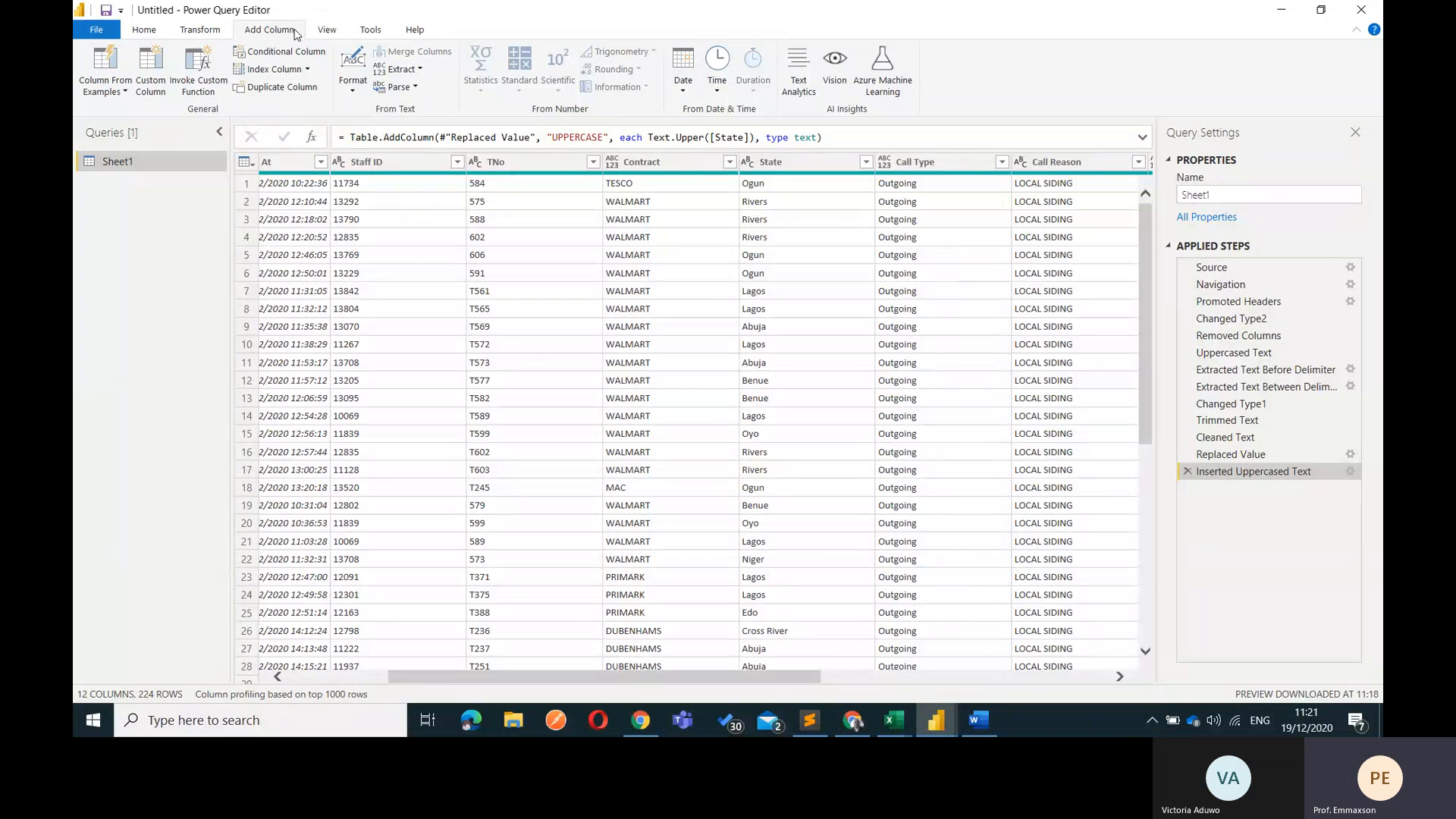
# Switch to the Microsoft Teams meeting window to check its participants and return to Power Query Editor
pyautogui.hotkey('alt', 'Tab')
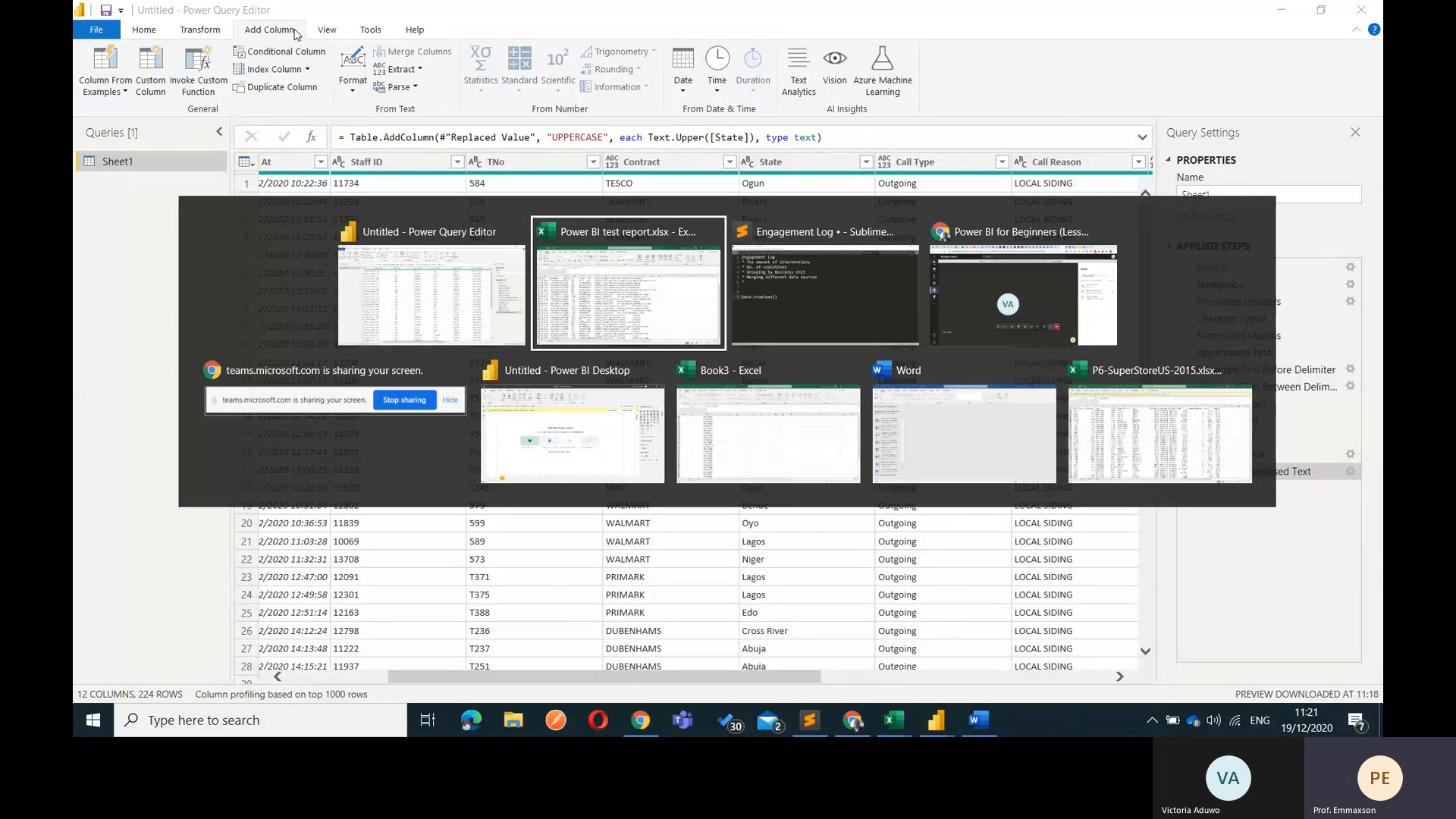
pyautogui.hotkey('alt', 'Tab')
pyautogui.press('Tab')
pyautogui.hotkey('alt', 'Tab')
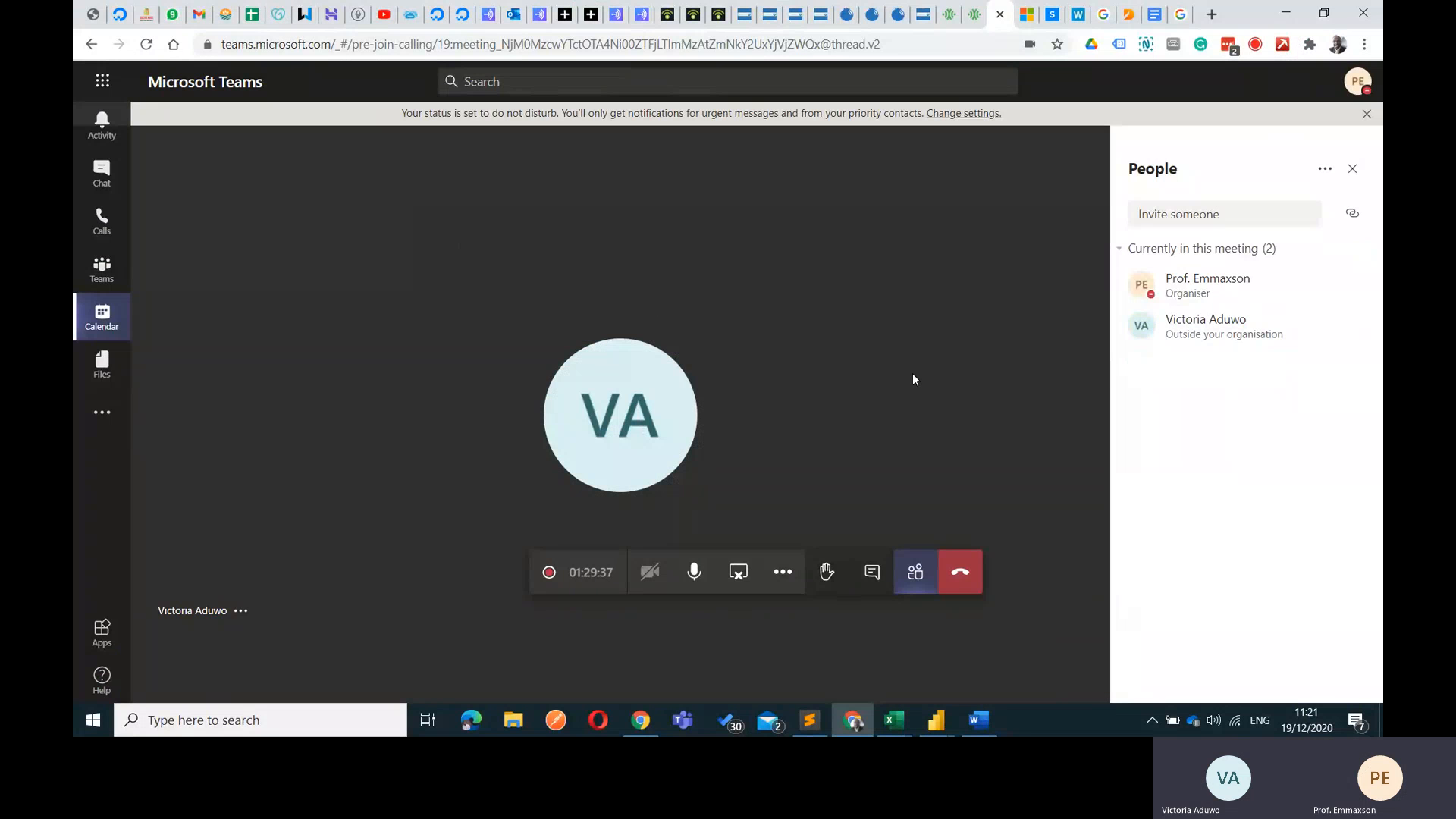
pyautogui.hotkey('alt', 'Tab')
pyautogui.press('Tab')
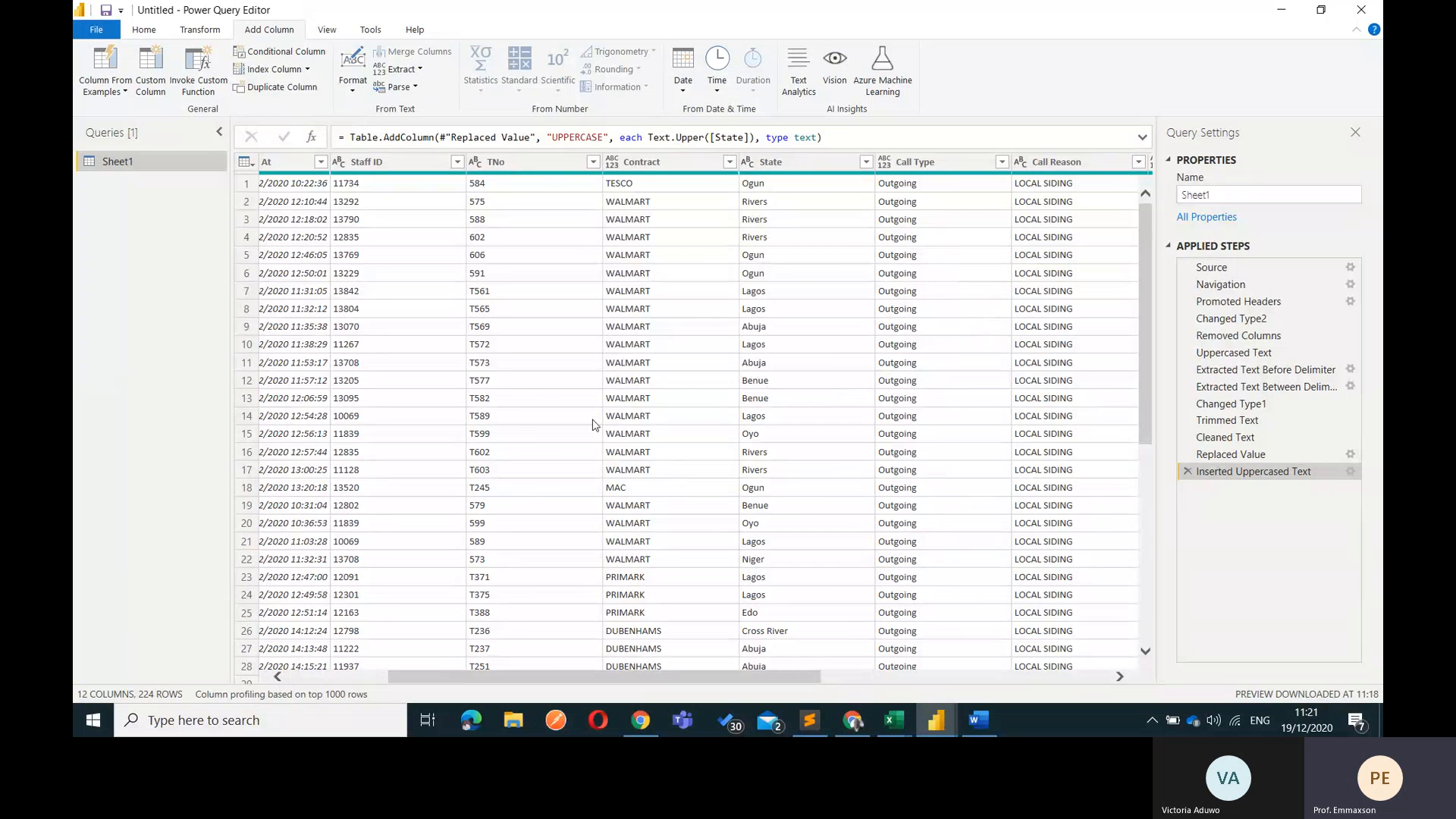
# Add an Age column calculated from the Submitted At column
pyautogui.hscroll(-5, 596, 421)
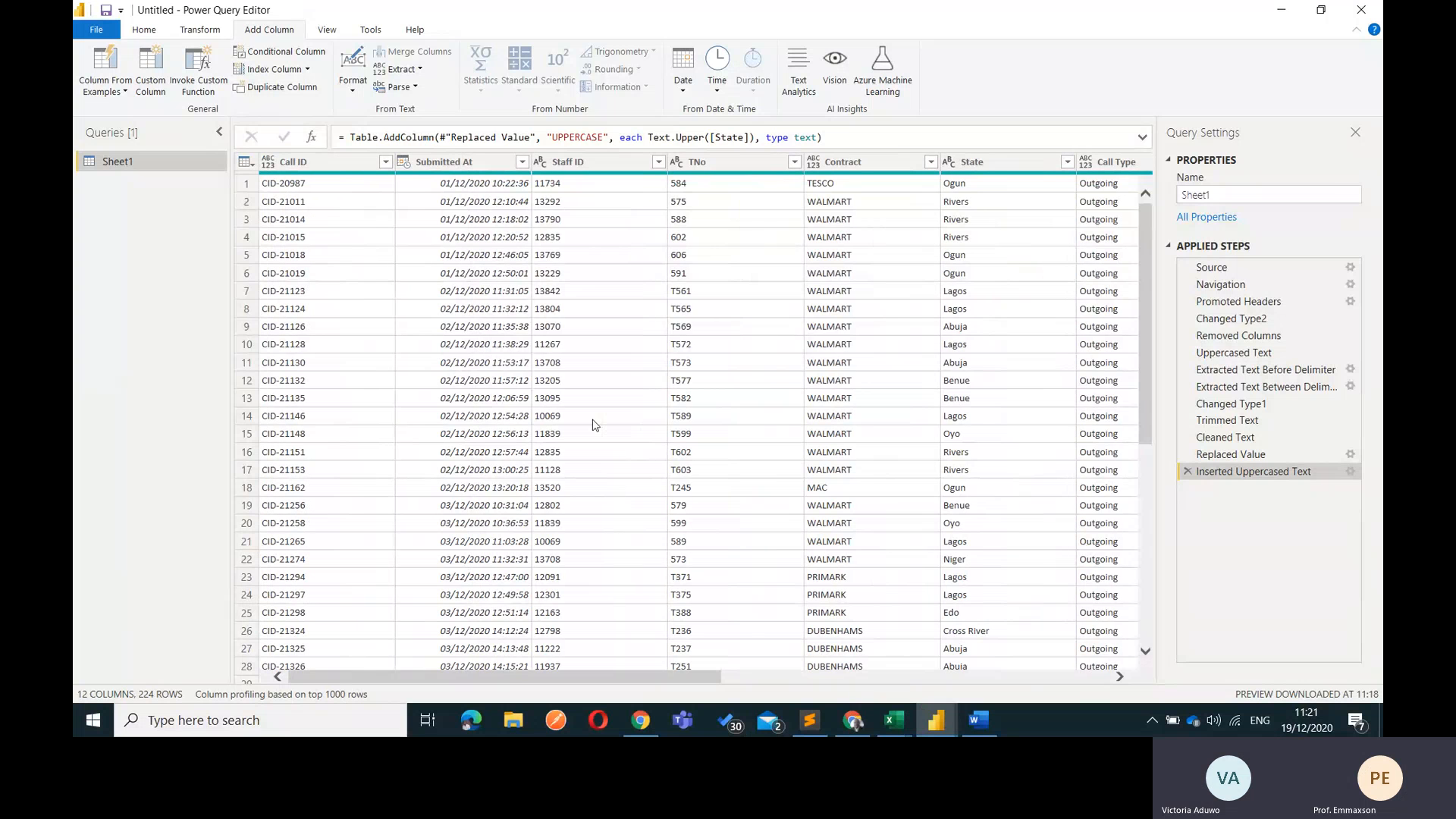
pyautogui.hscroll(5, 593, 421)
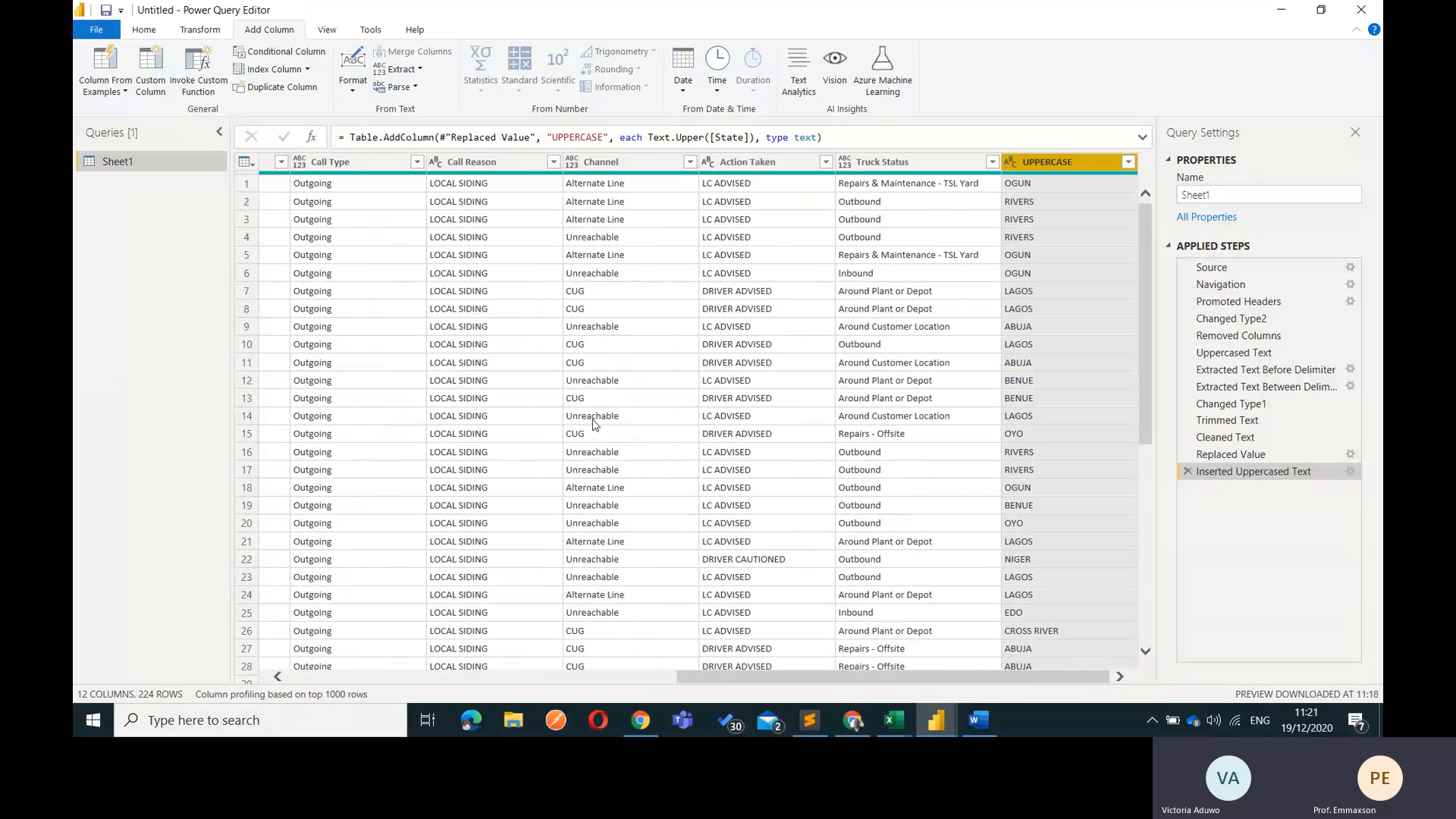
pyautogui.hscroll(-5, 579, 381)
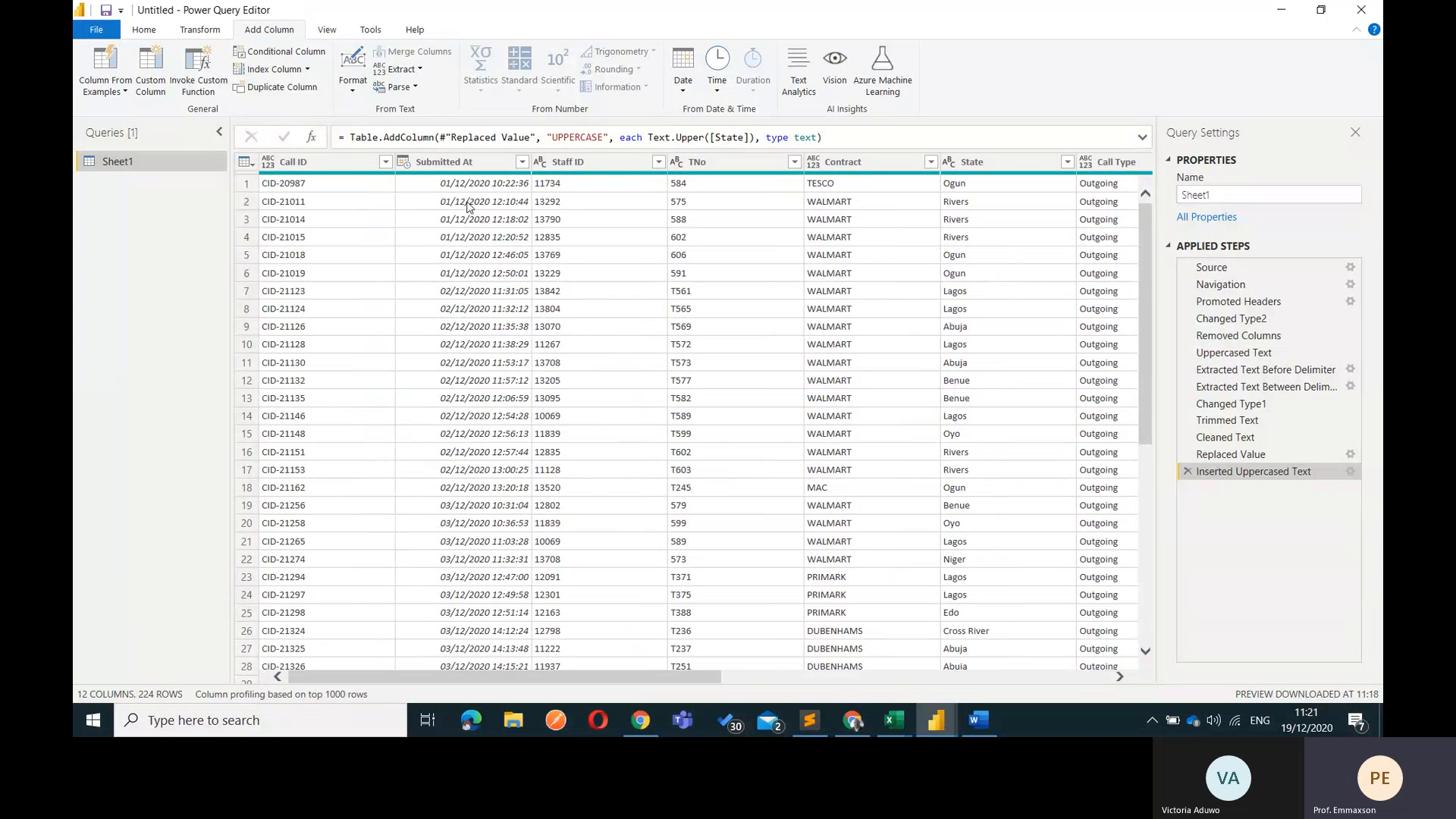
pyautogui.click(452, 161)
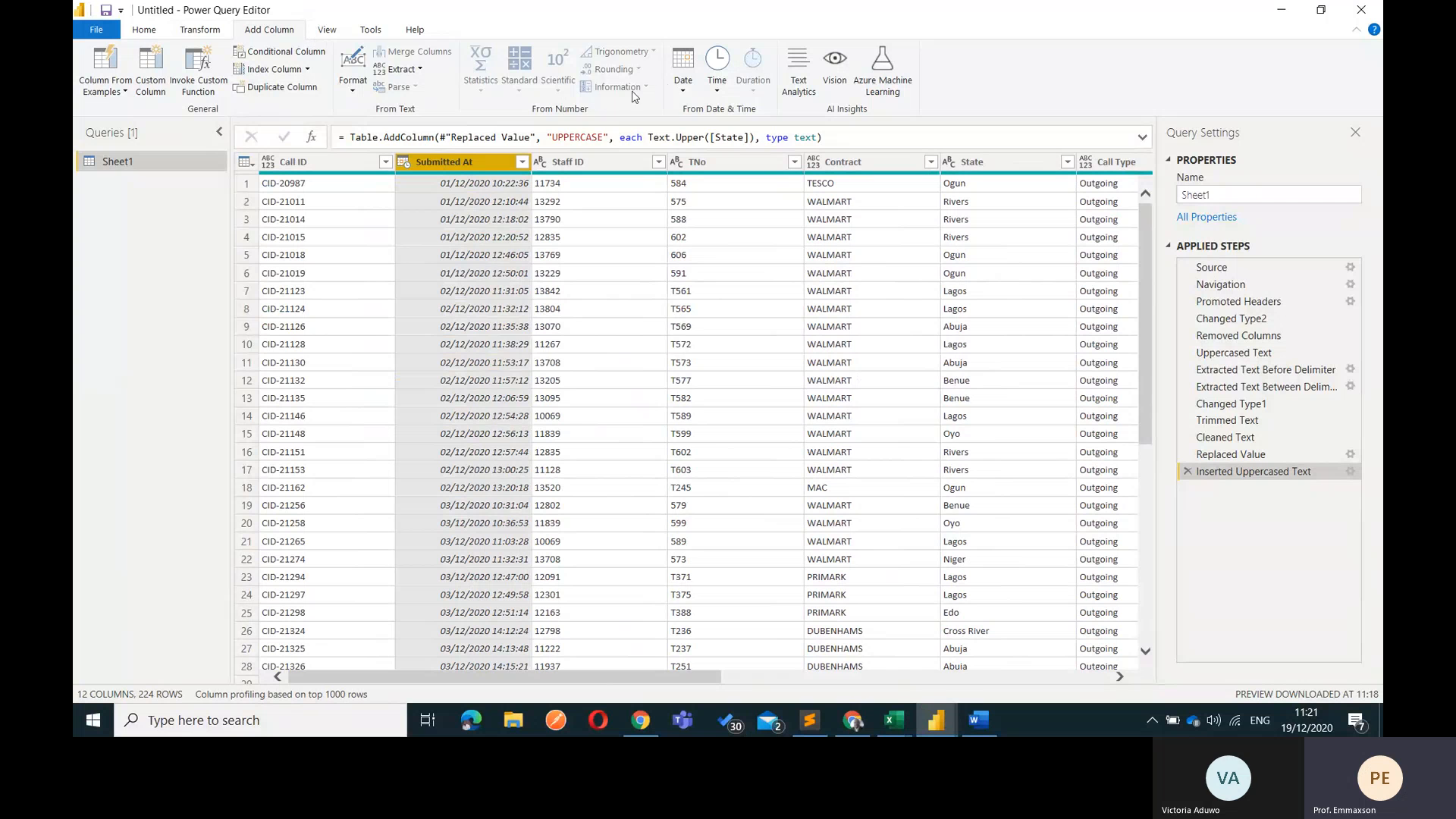
pyautogui.click(680, 82)
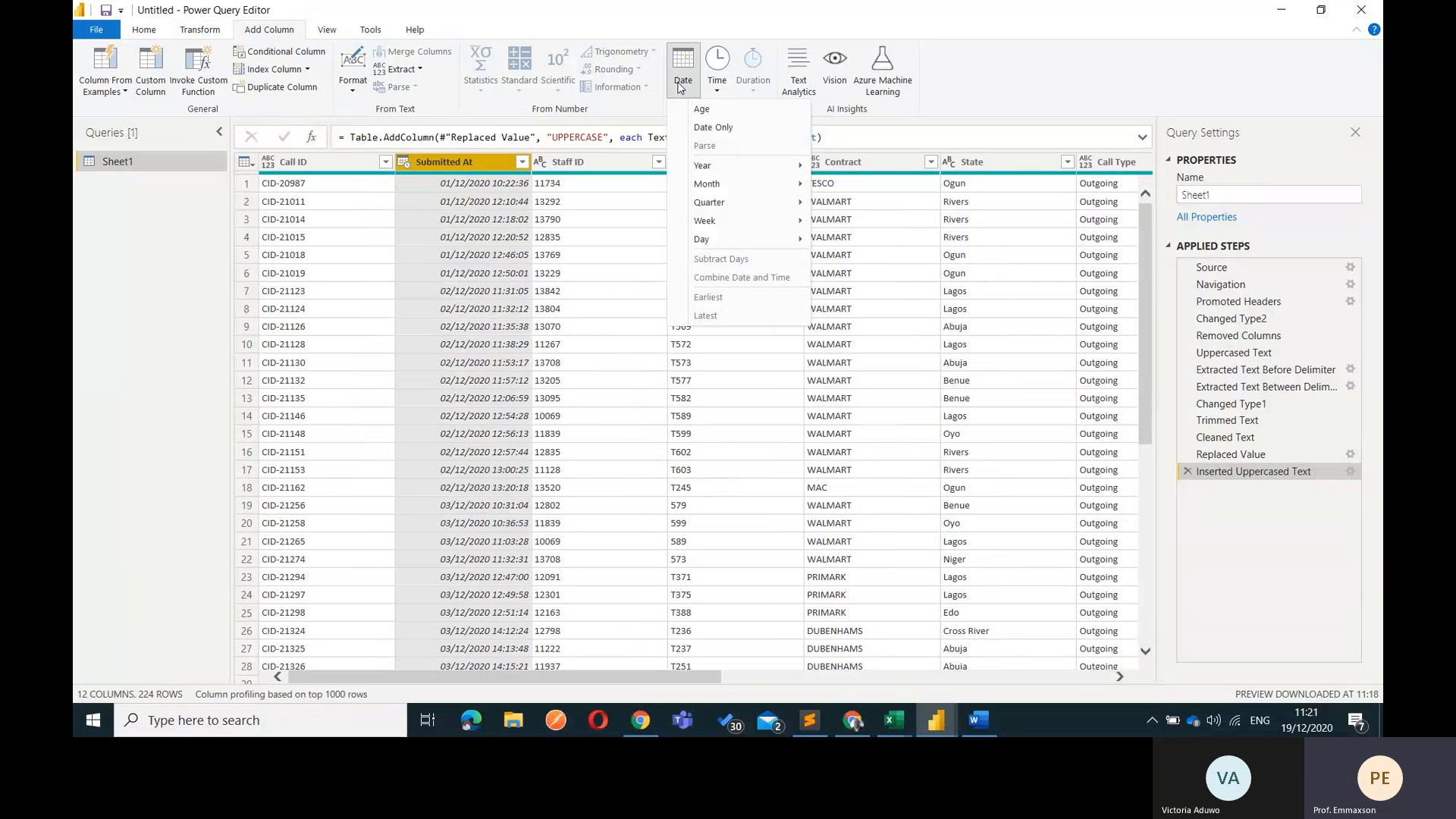
pyautogui.click(713, 112)
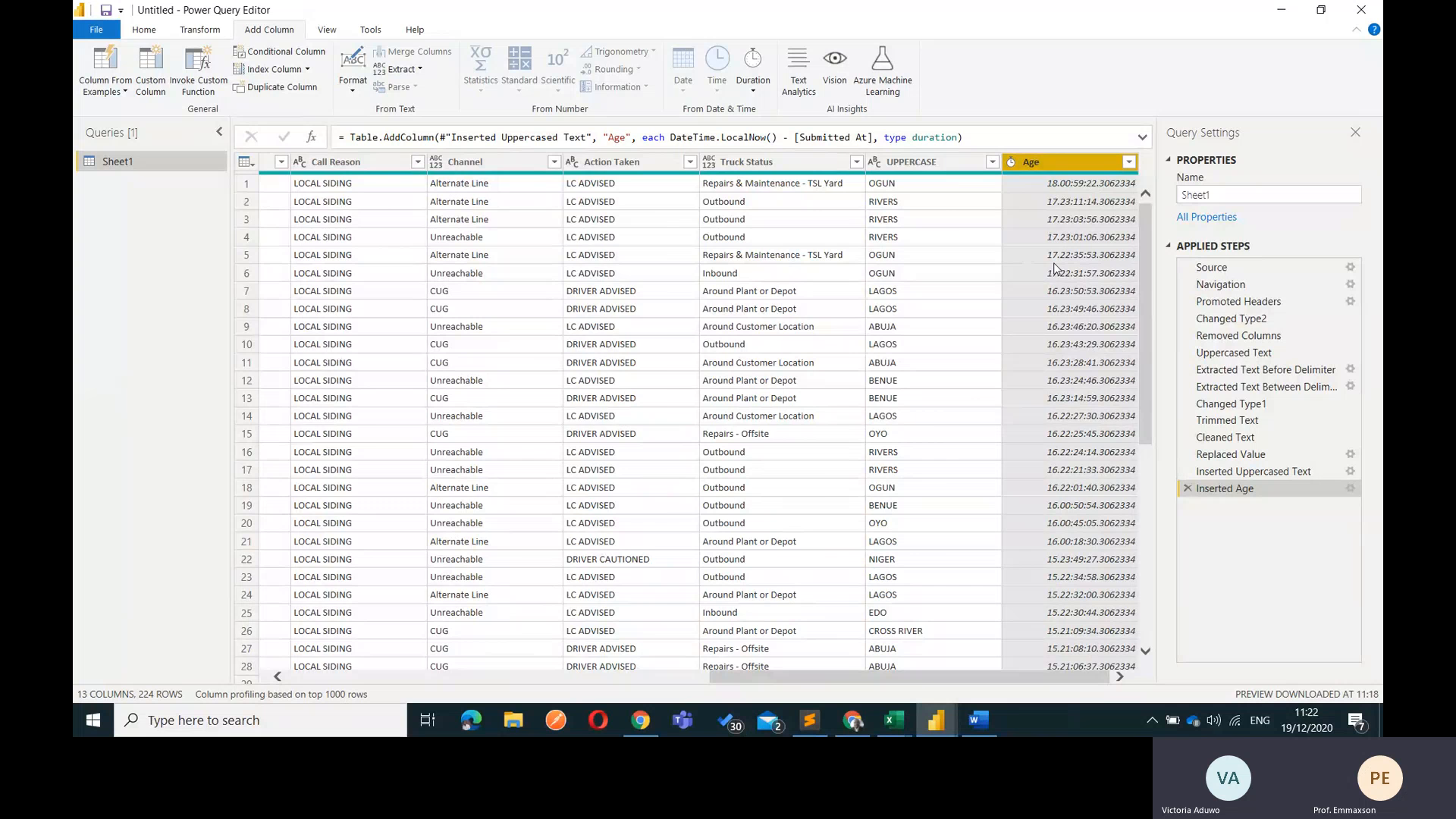
pyautogui.hscroll(-10, 1054, 263)
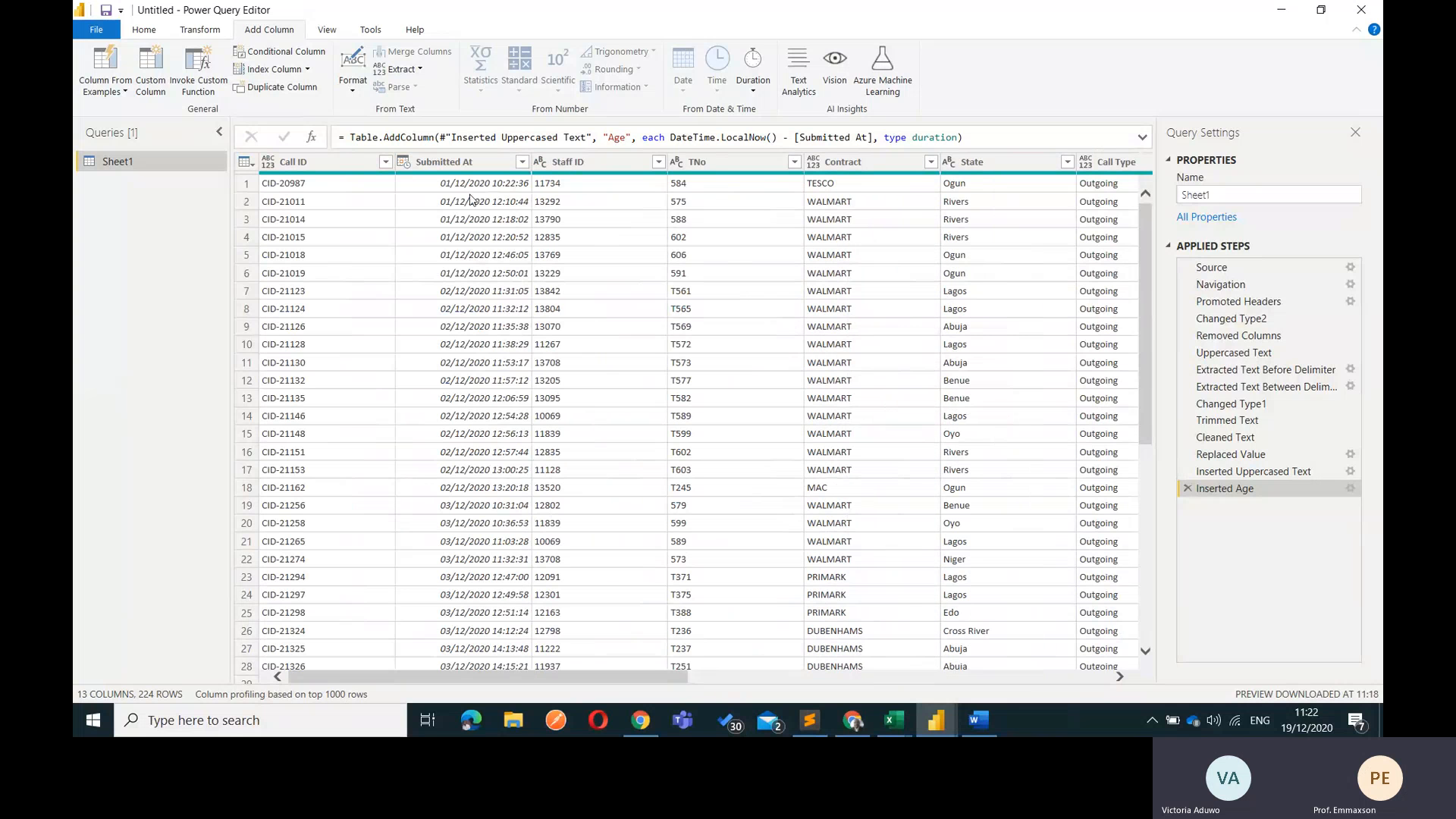
# Add a new column with the Days component of the Age duration
pyautogui.hscroll(10, 769, 348)
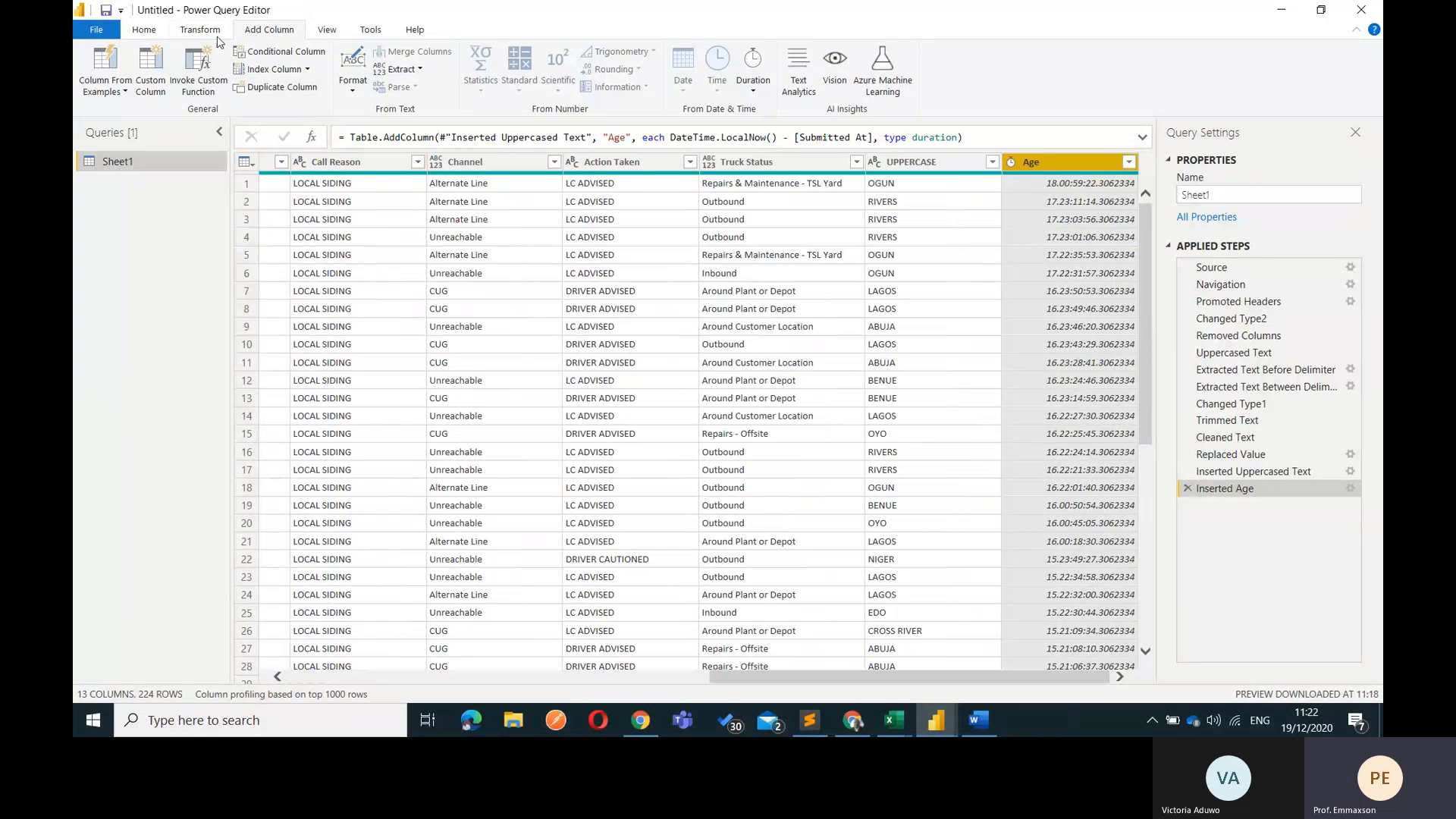
pyautogui.click(759, 84)
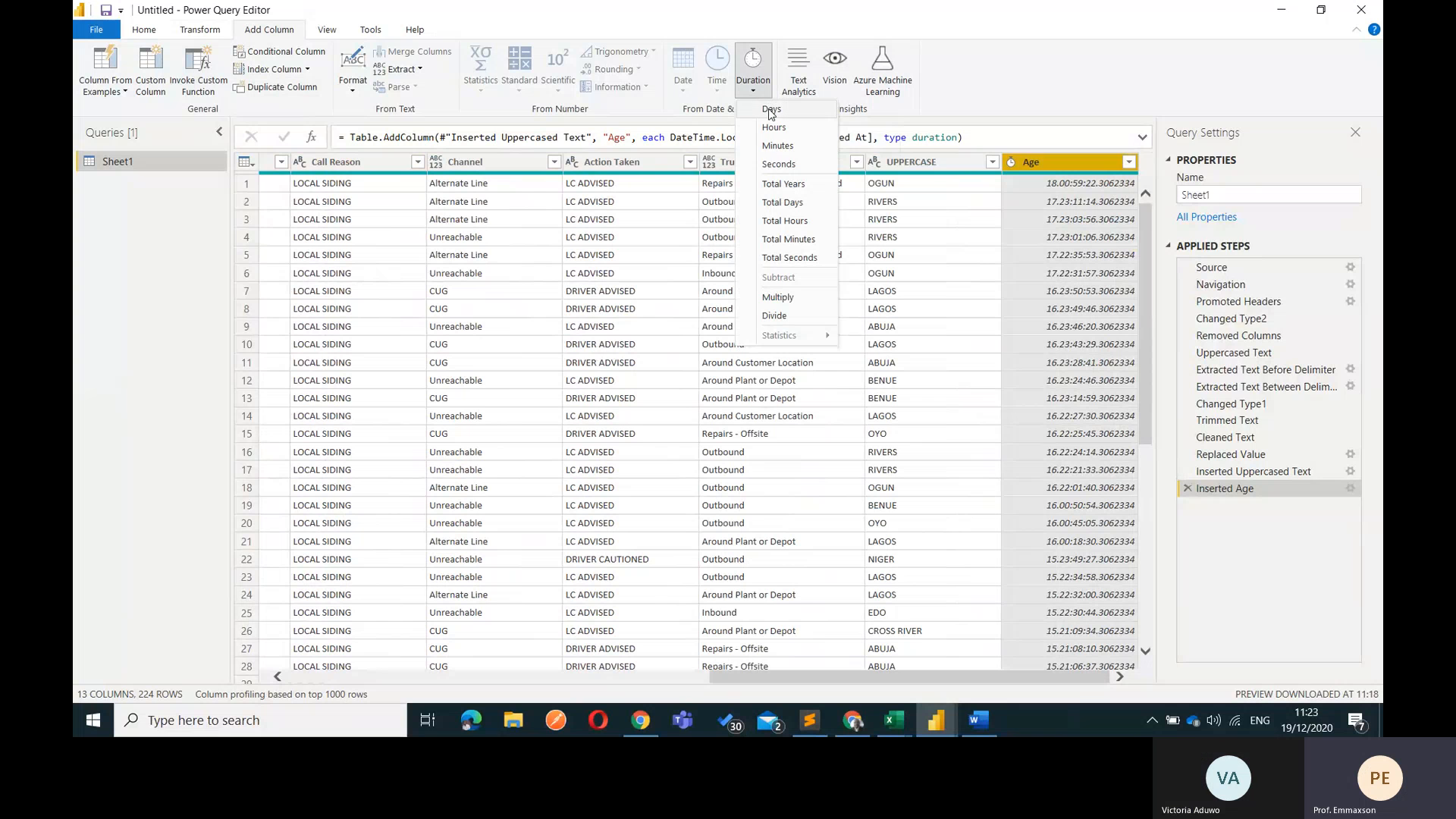
pyautogui.click(771, 110)
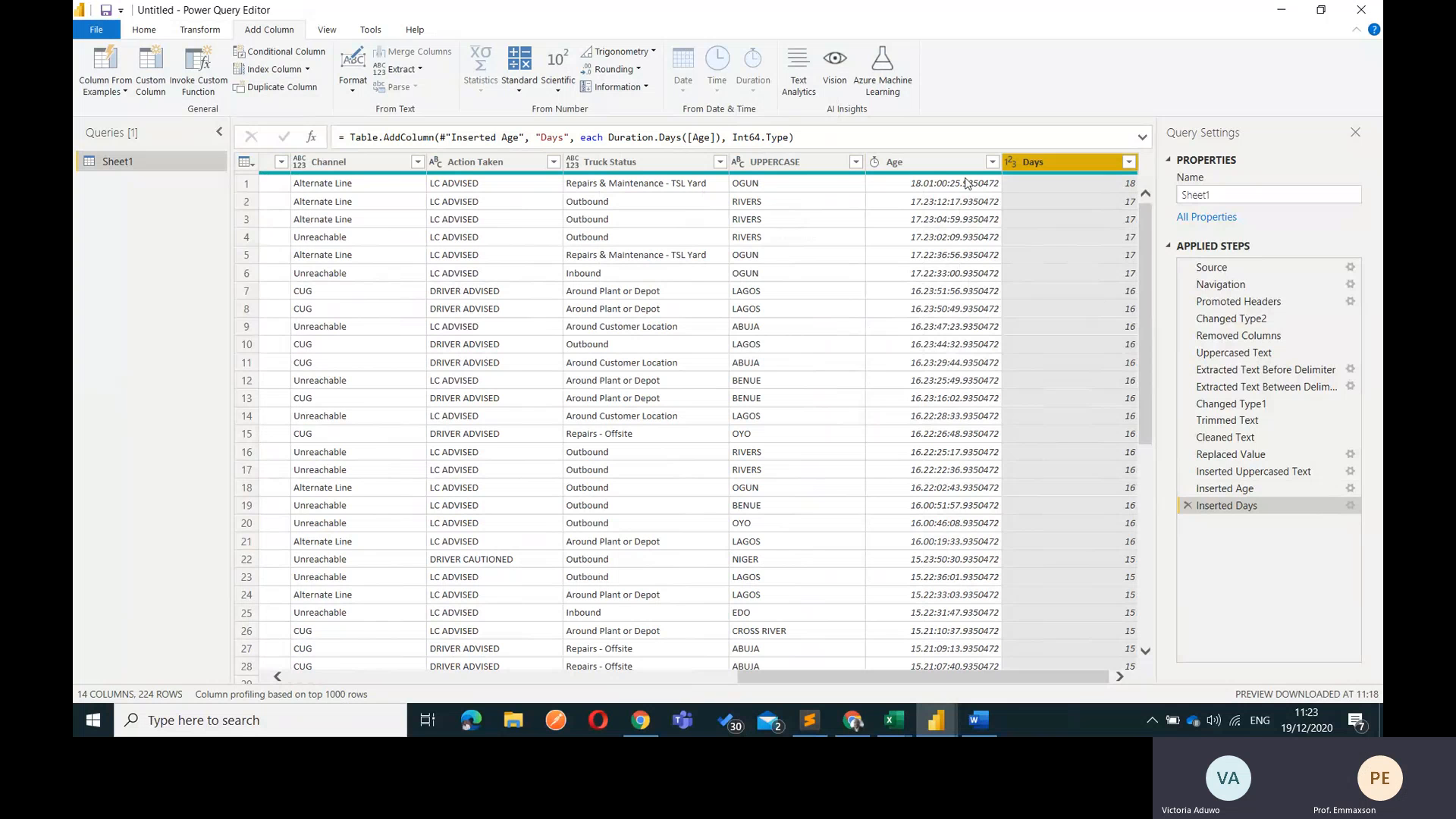
# Try to transform the Age column in place to its Hours component, and remove that transformation
pyautogui.click(935, 162)
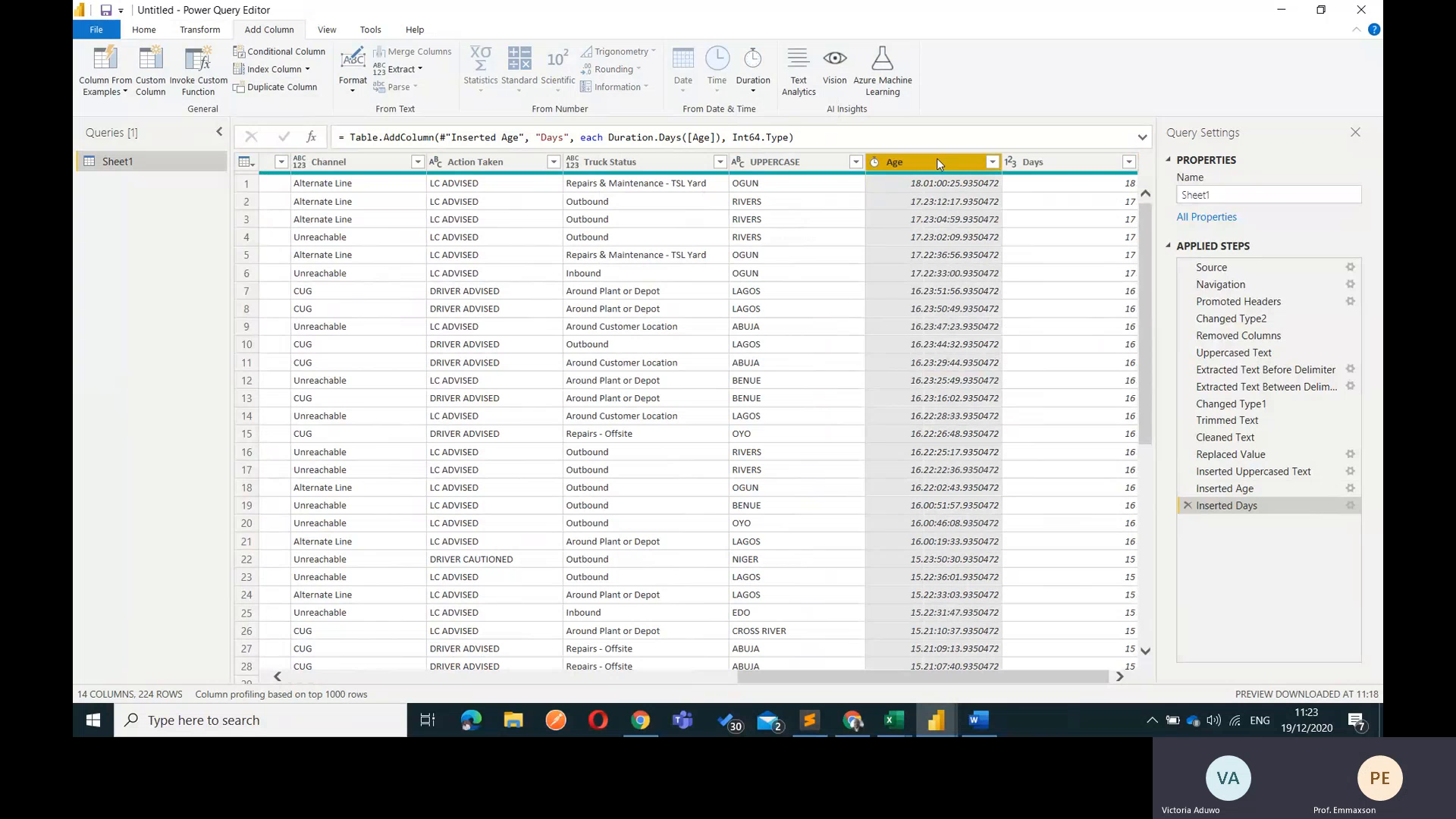
pyautogui.click(191, 31)
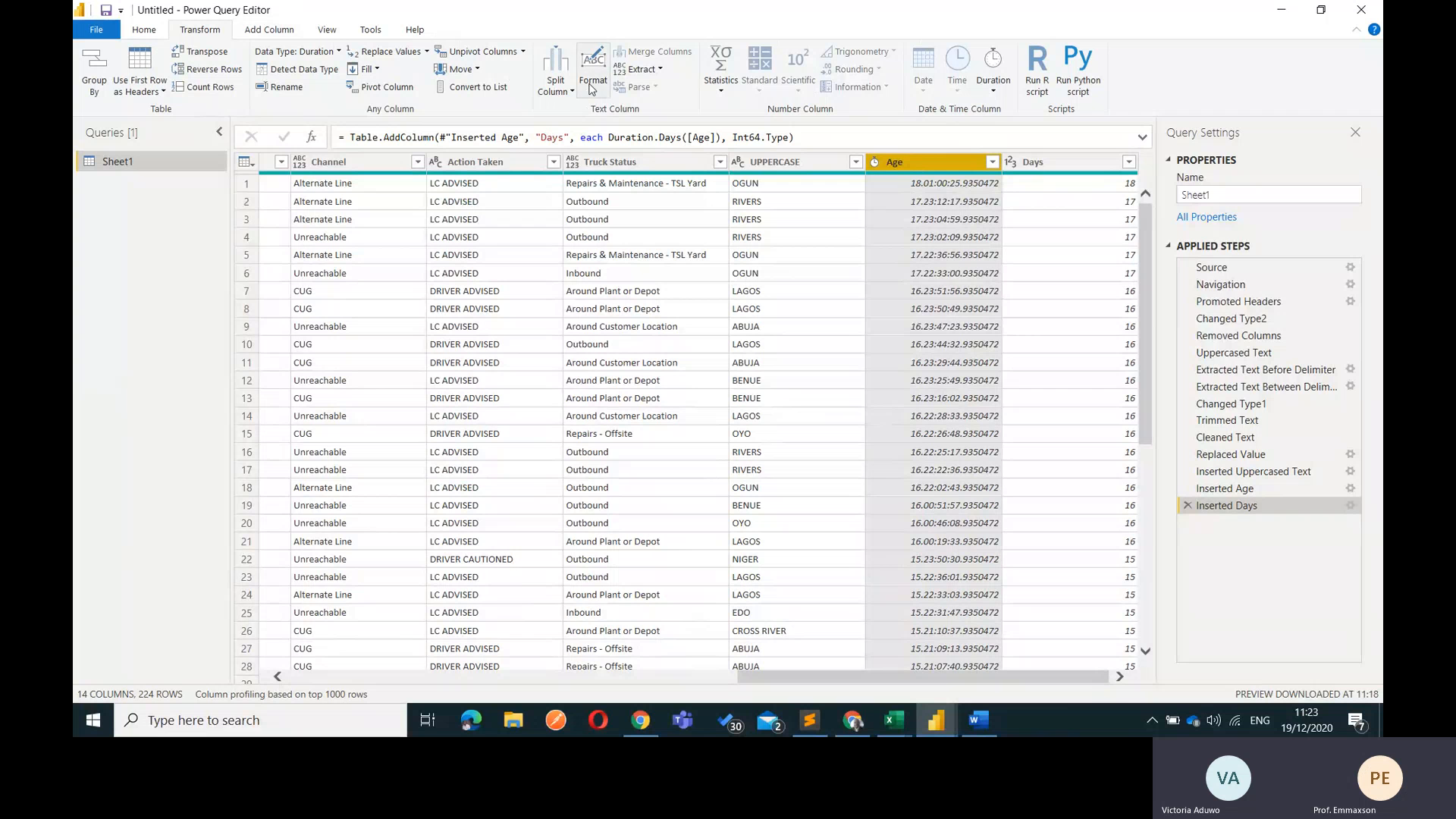
pyautogui.click(1001, 83)
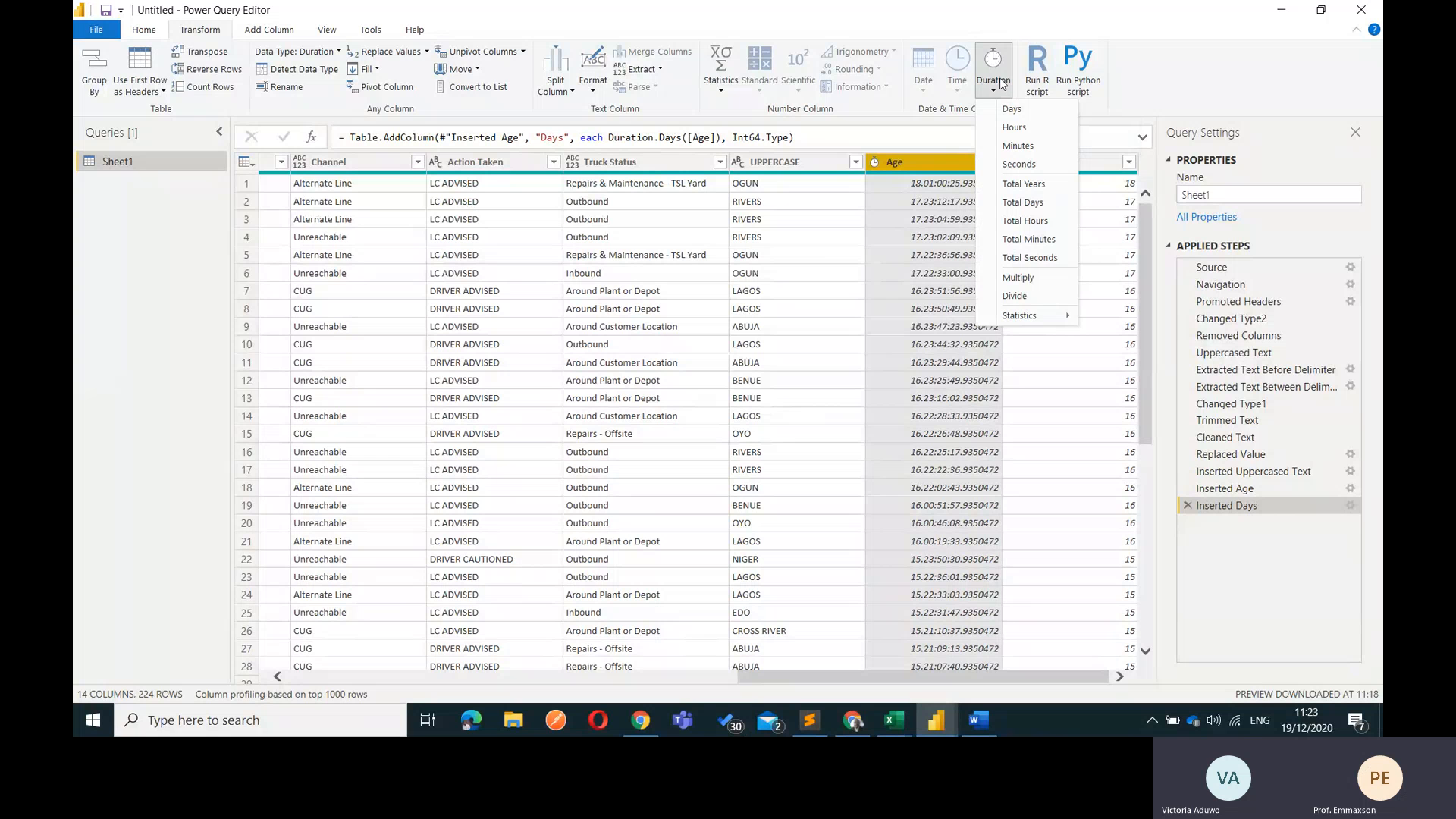
pyautogui.click(1014, 127)
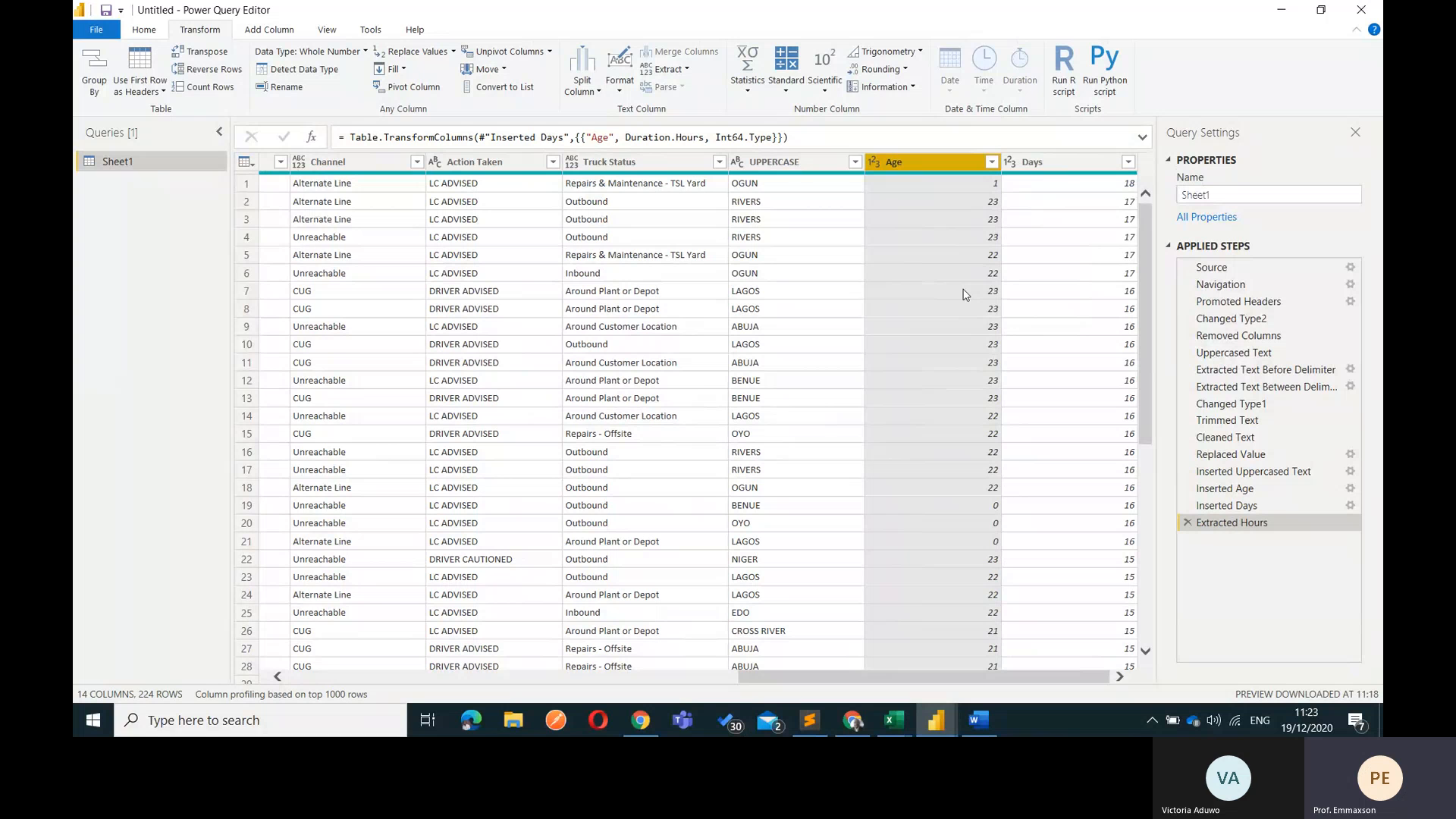
pyautogui.click(1188, 524)
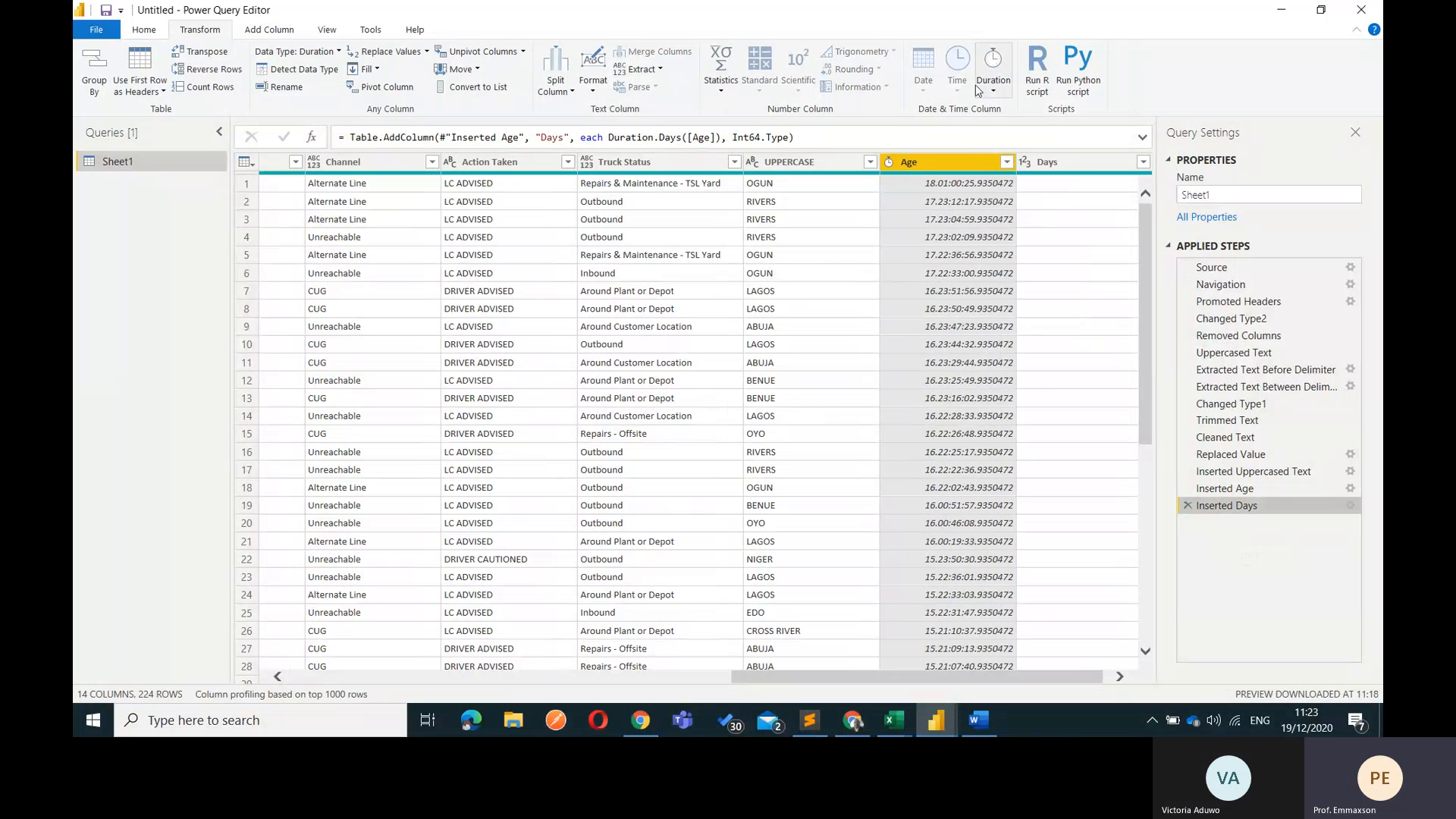
pyautogui.click(991, 89)
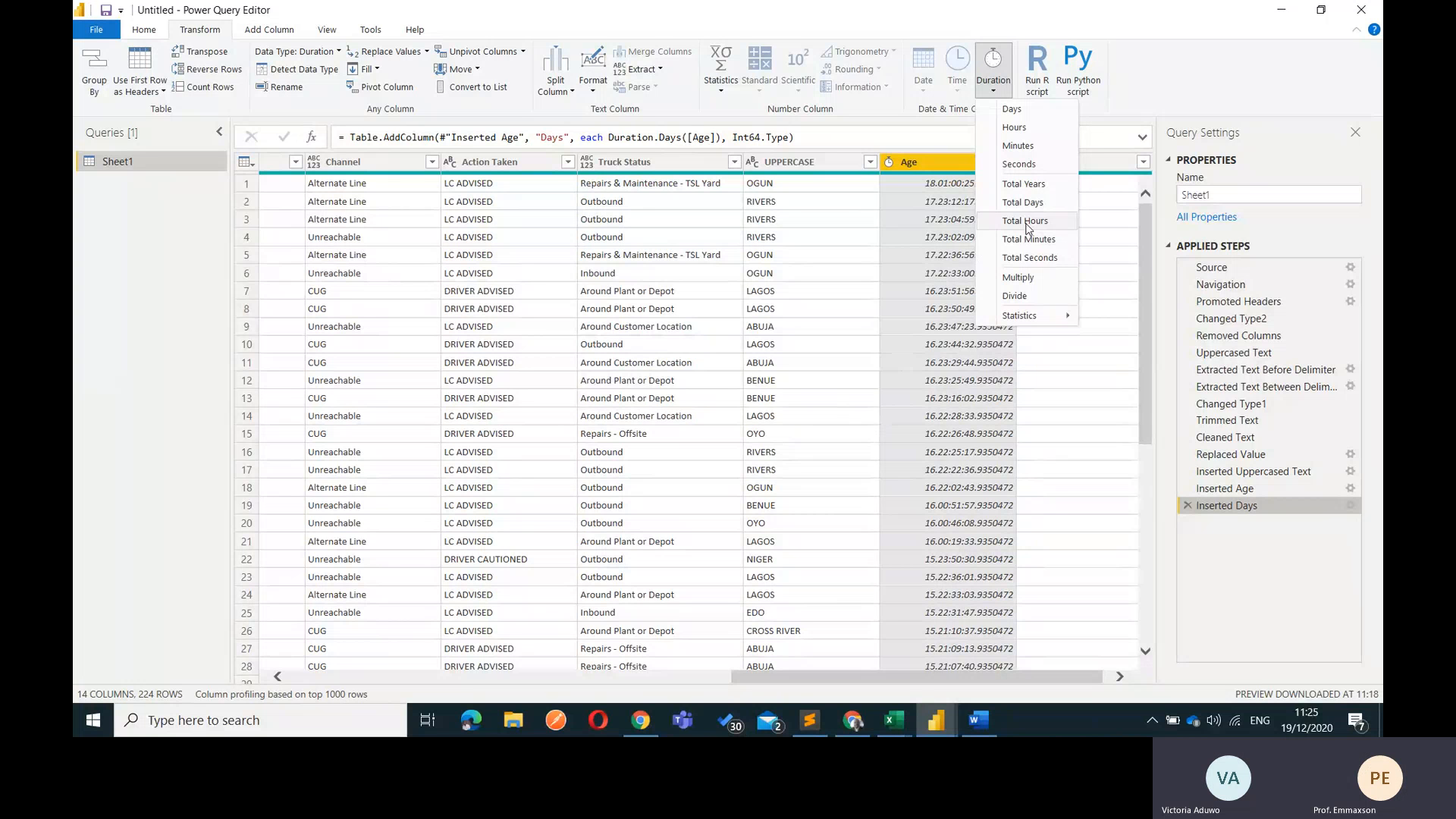
pyautogui.click(495, 4)
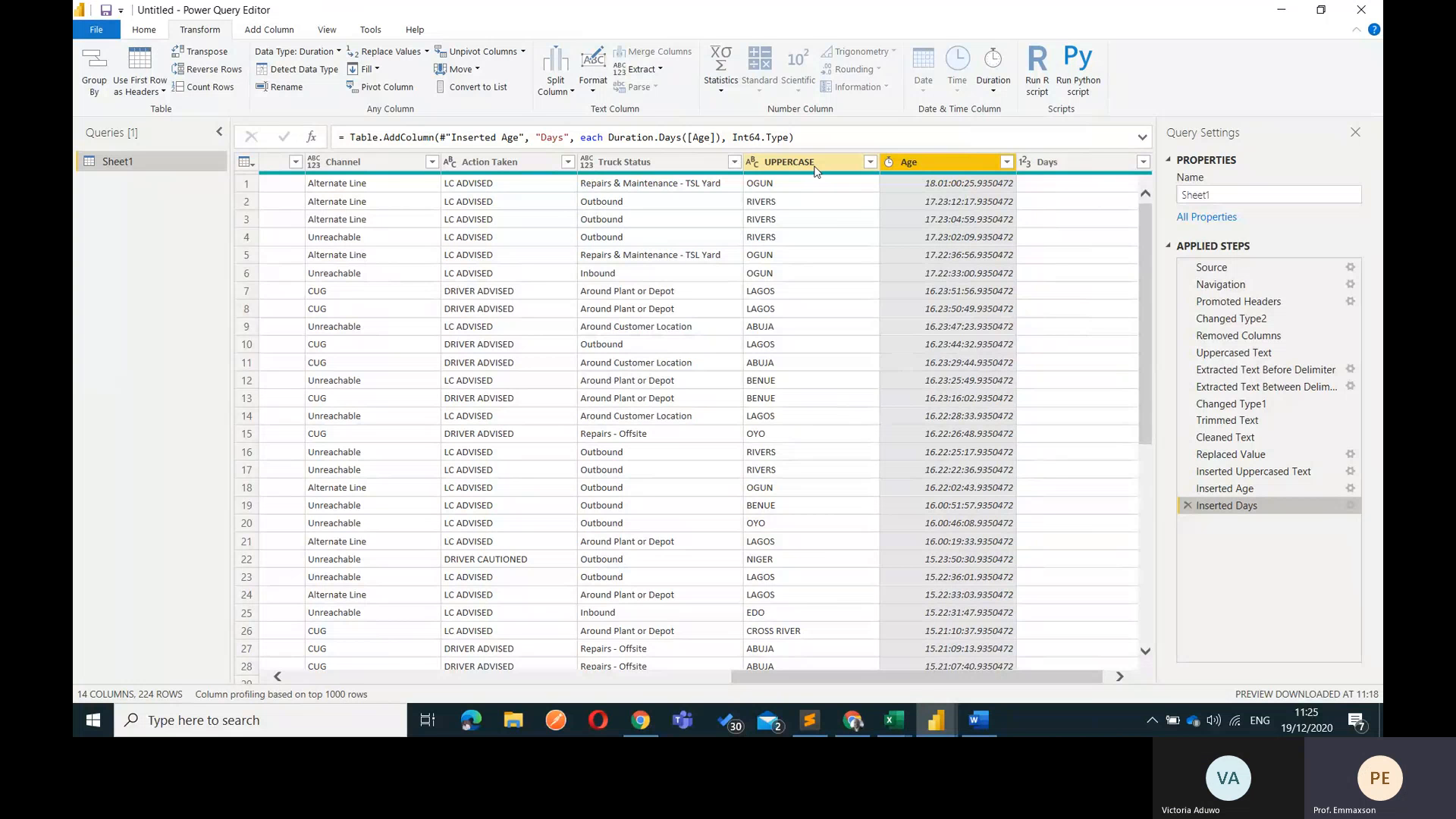
# Rename the UPPERCASE column as State redefined
pyautogui.doubleClick(815, 164)
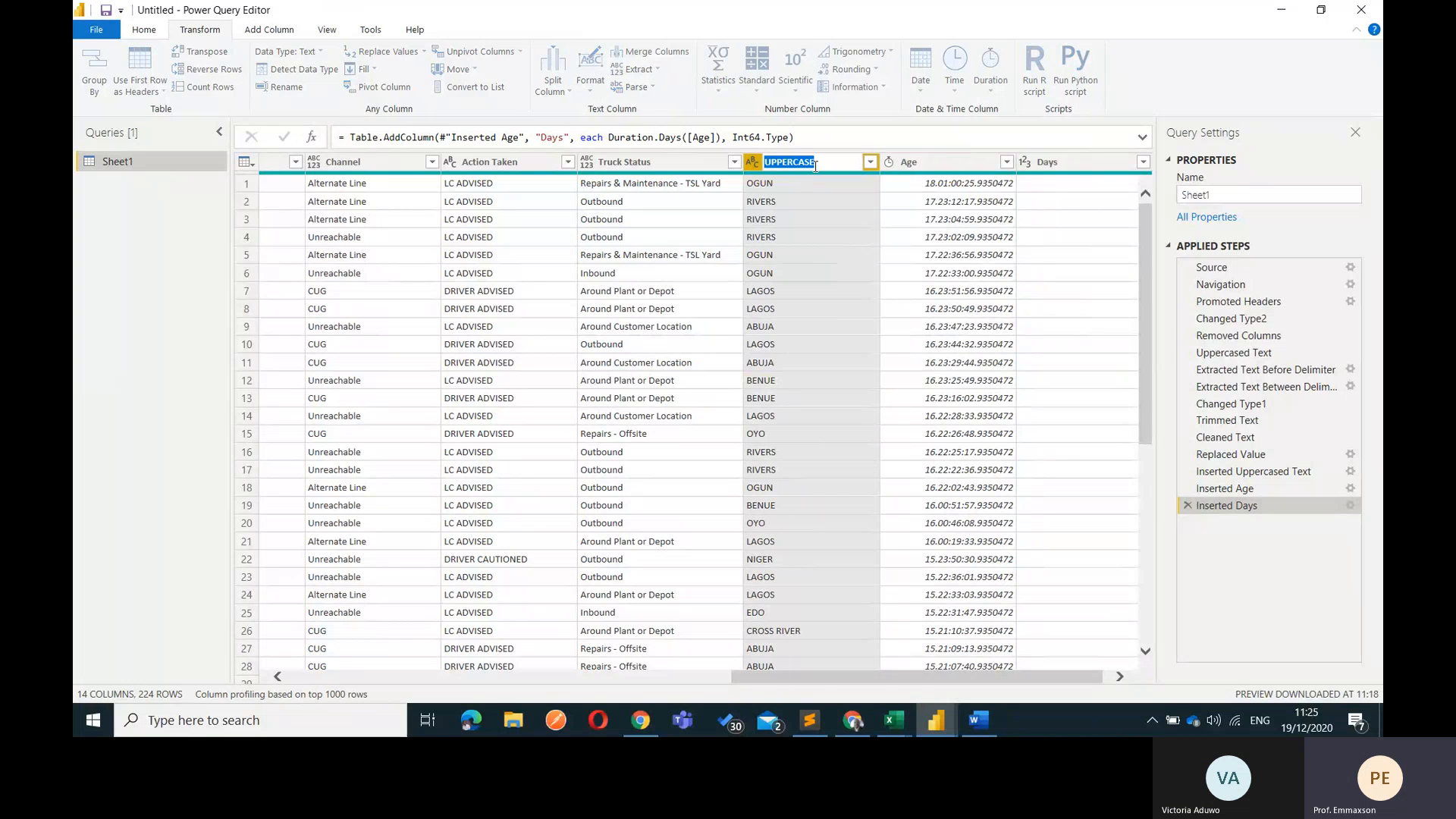
pyautogui.write('States')
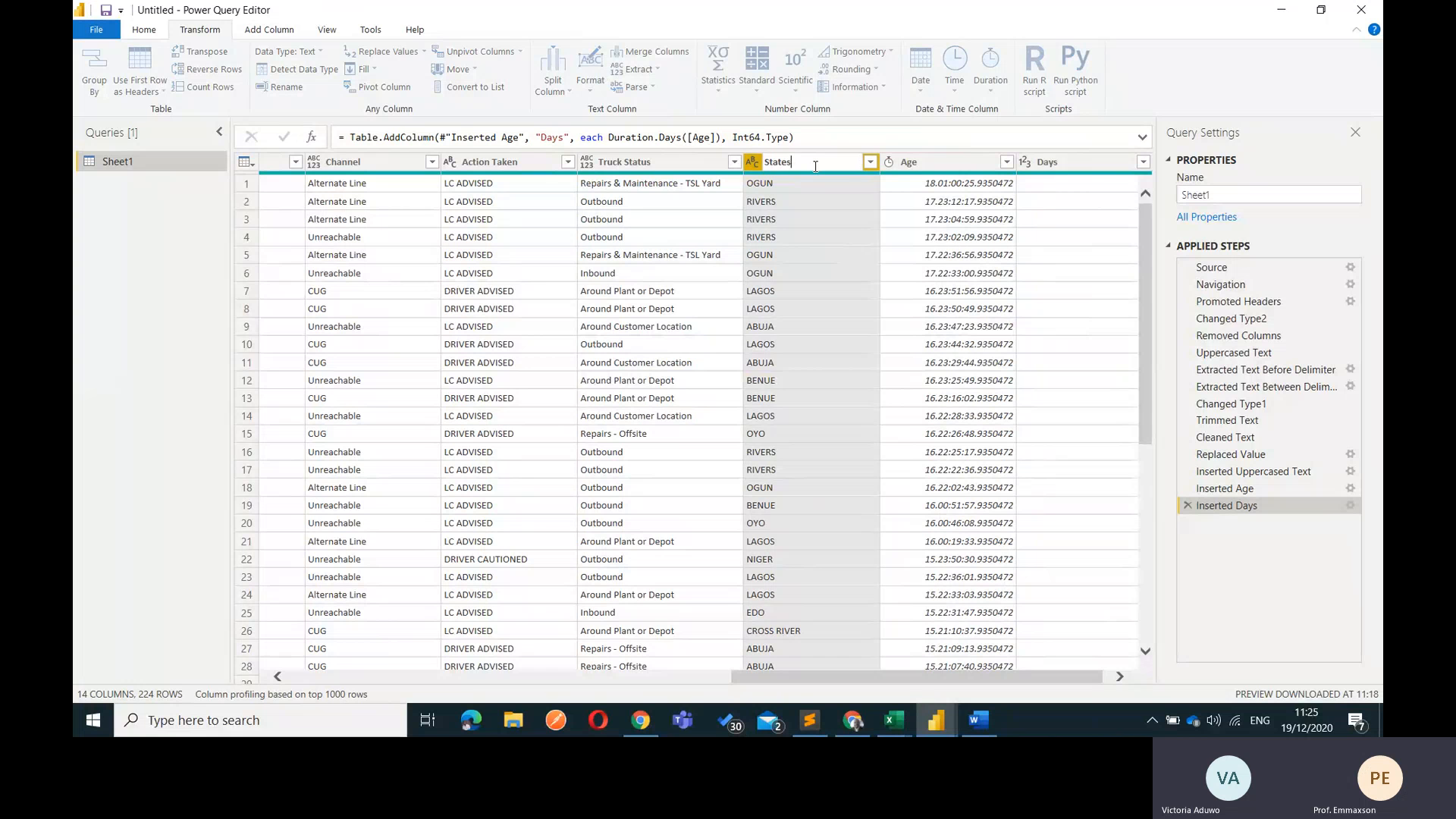
pyautogui.press('BackSpace')
pyautogui.write('redef')
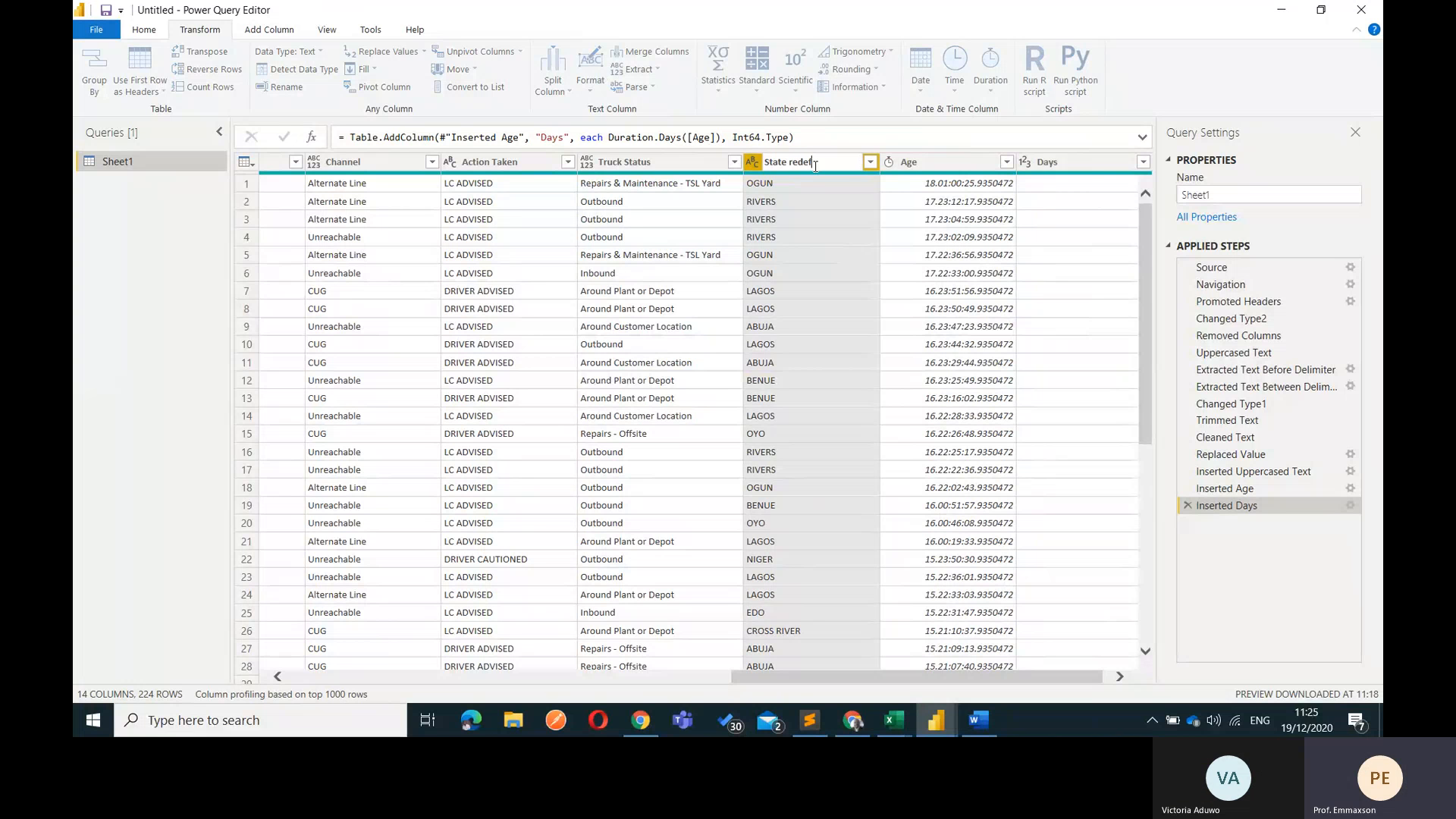
pyautogui.write('ined')
pyautogui.press('Return')
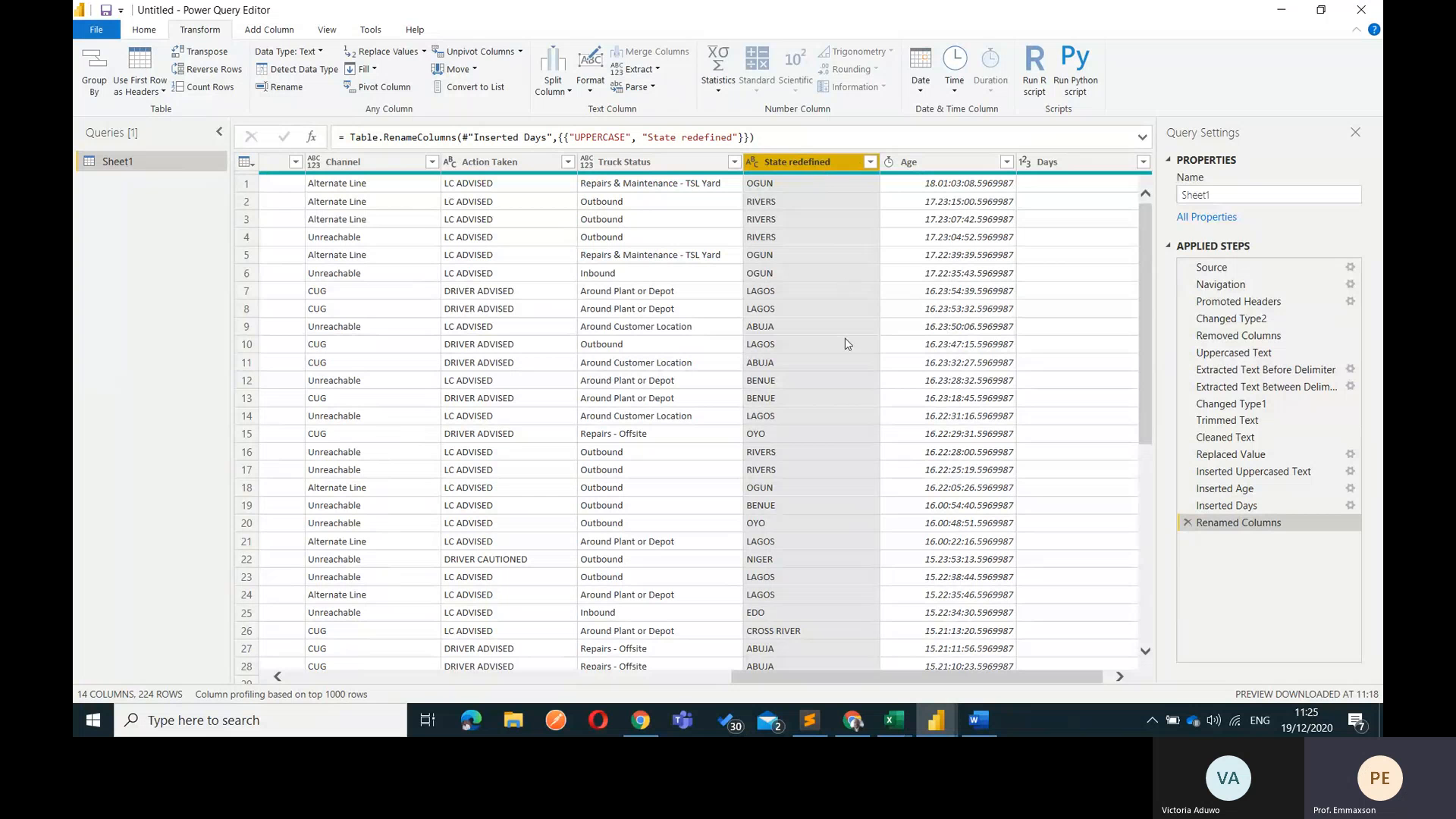
# Switch to the Power BI test report workbook in Excel to examine the source data, and return to Power Query Editor's first columns
pyautogui.click(895, 720)
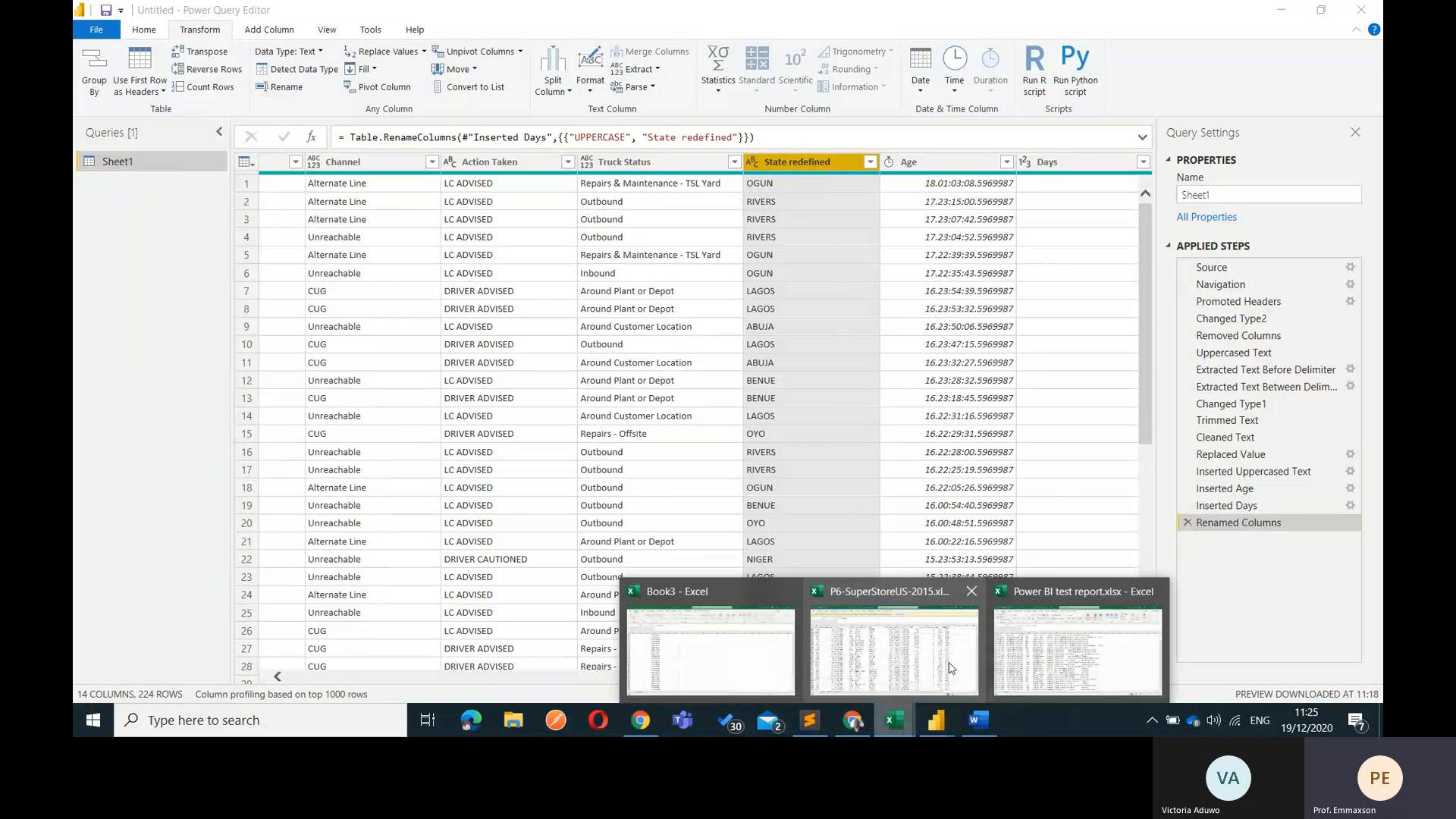
pyautogui.click(1078, 644)
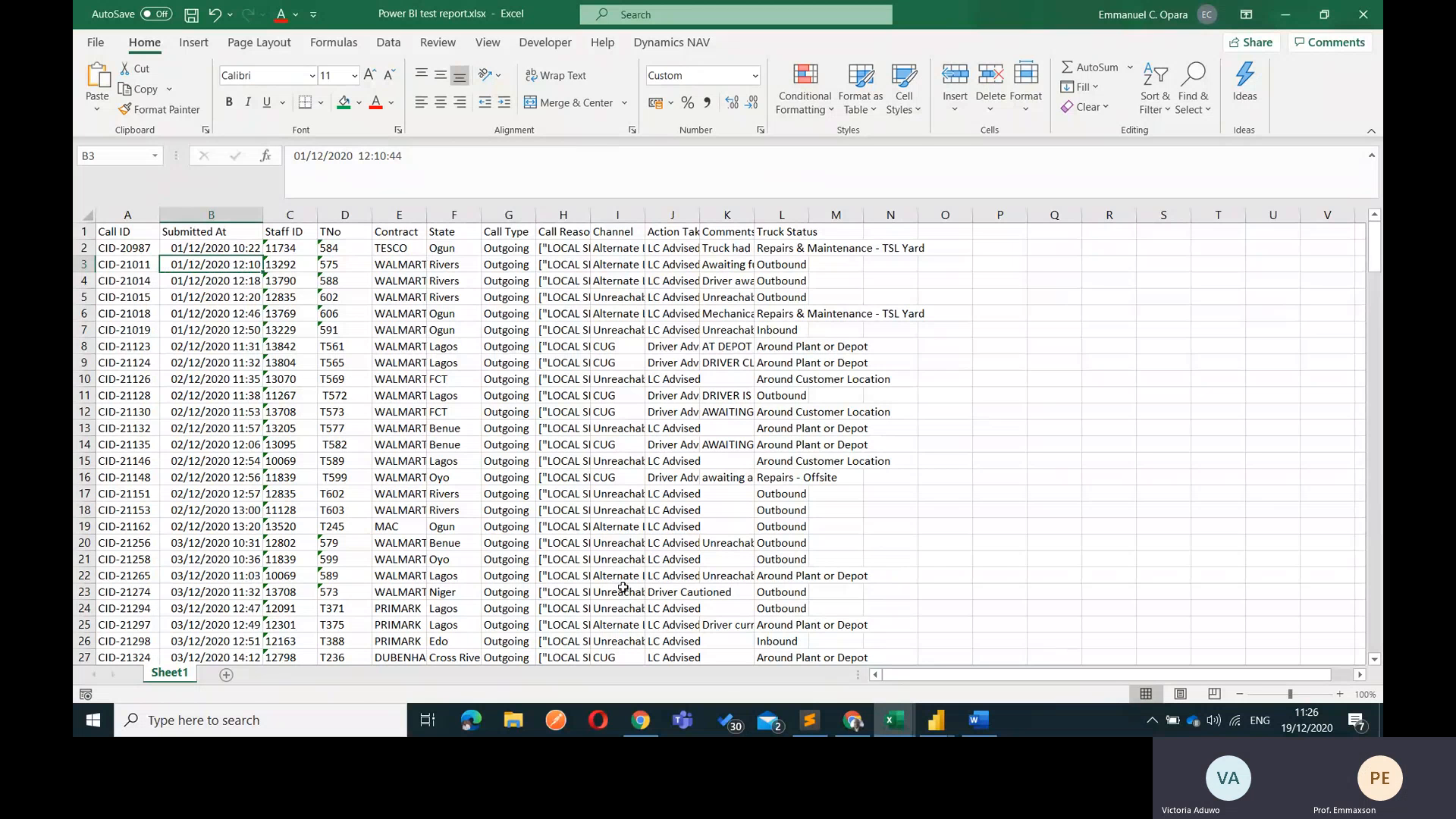
pyautogui.hotkey('alt', 'Tab')
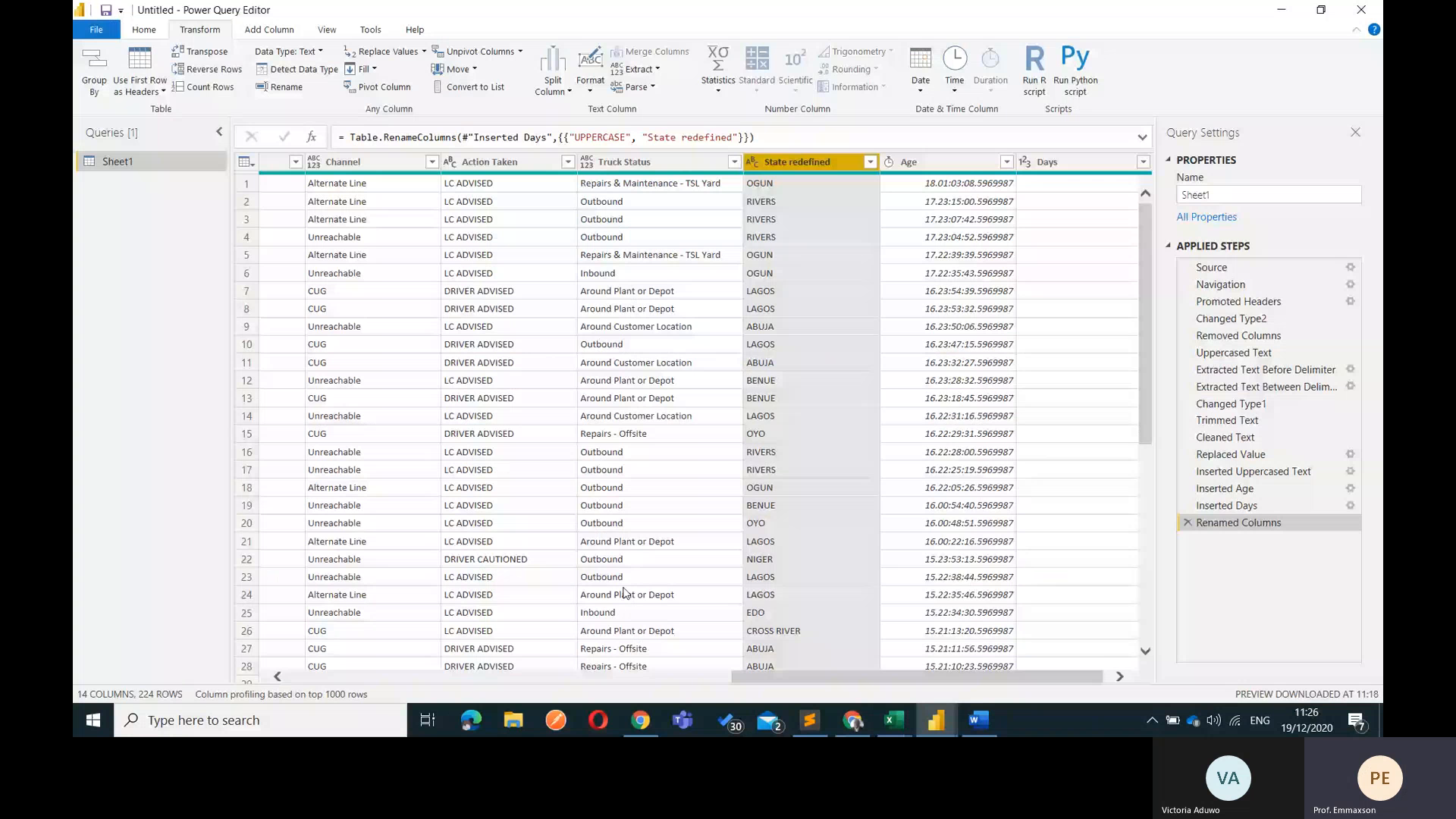
pyautogui.hscroll(-10, 662, 333)
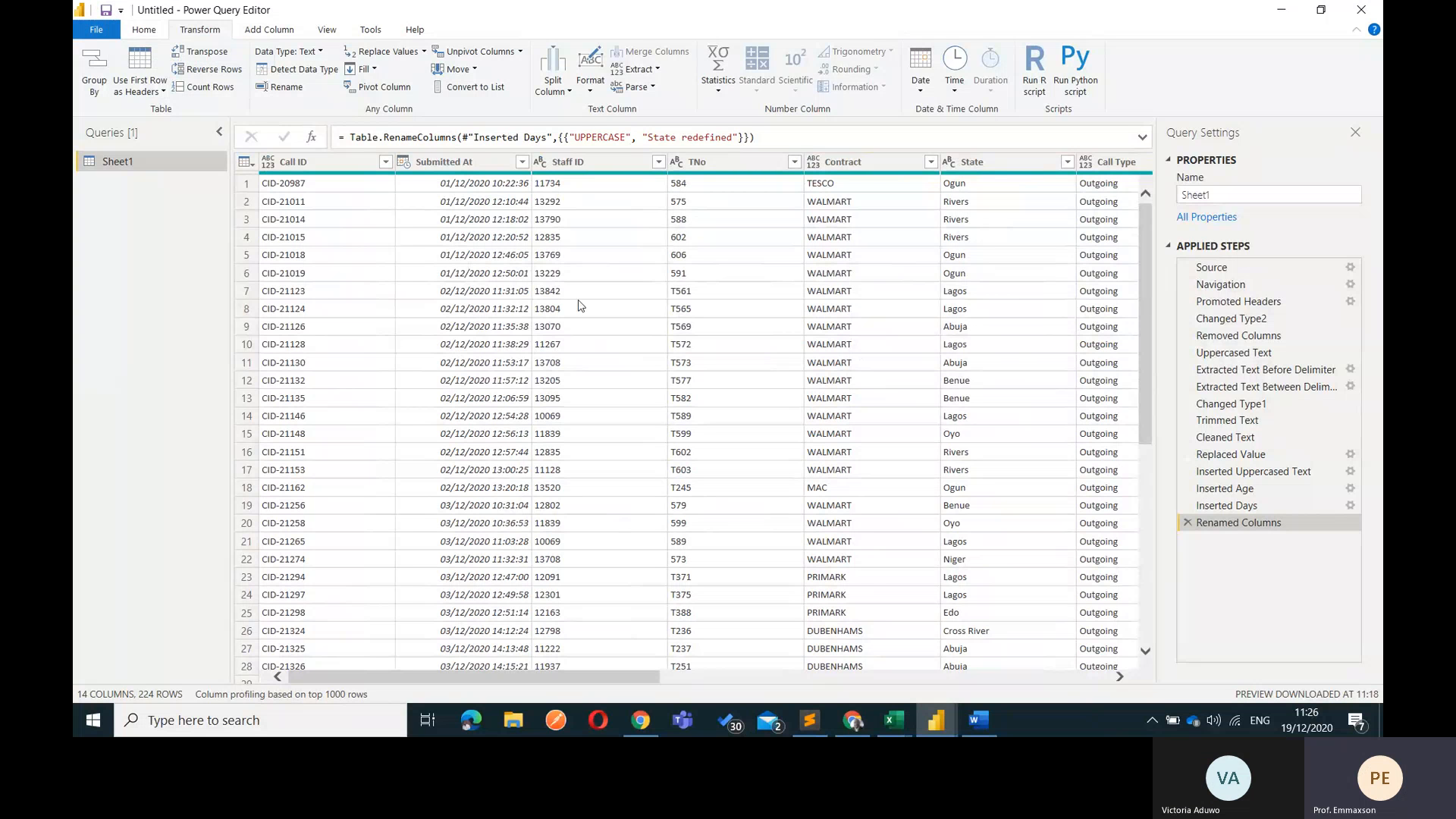
# Save the file as Power Bi Test Report in Downloads, leaving the pending query changes for applying later, and reopen the query editor
pyautogui.click(107, 12)
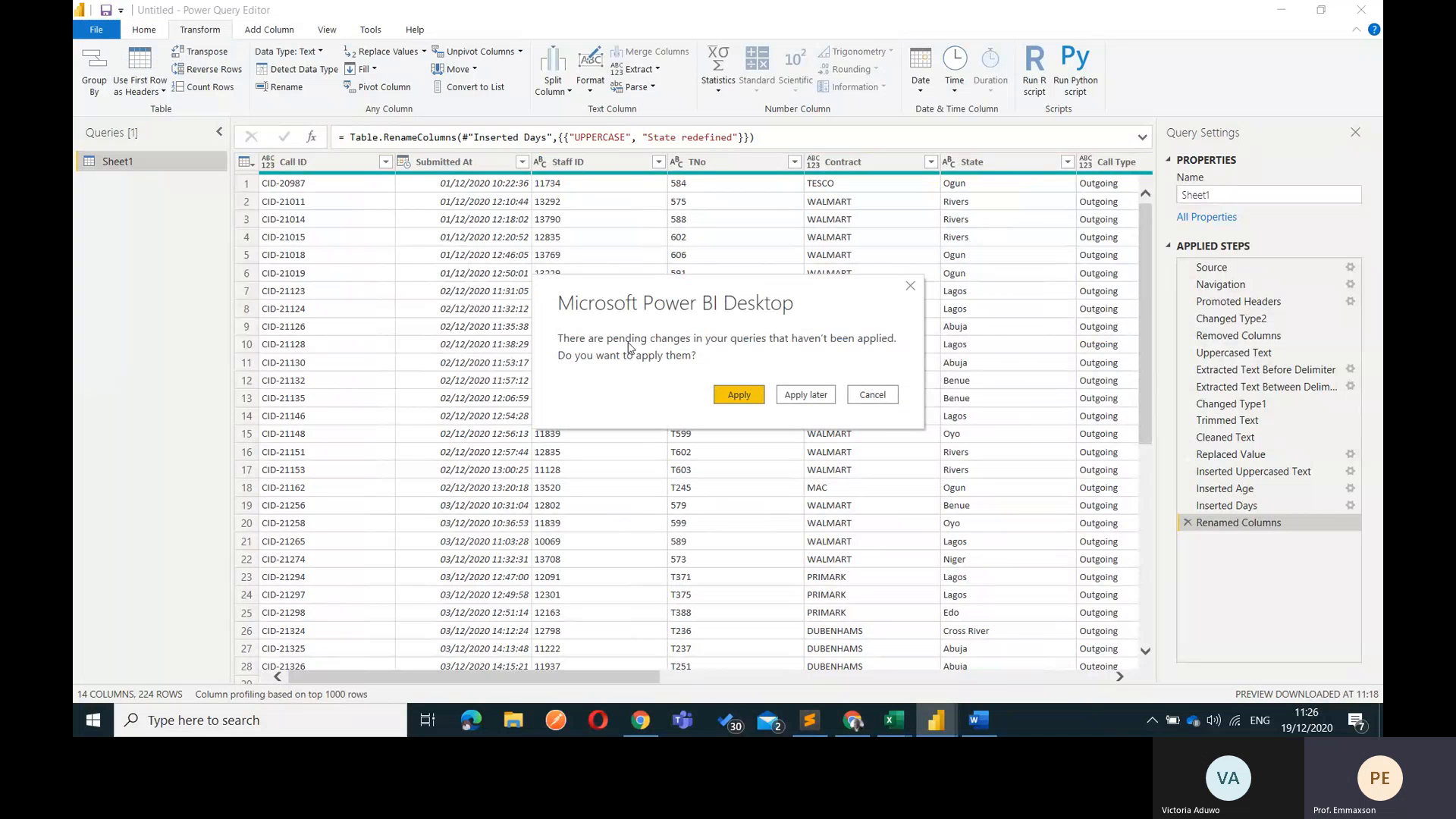
pyautogui.click(806, 395)
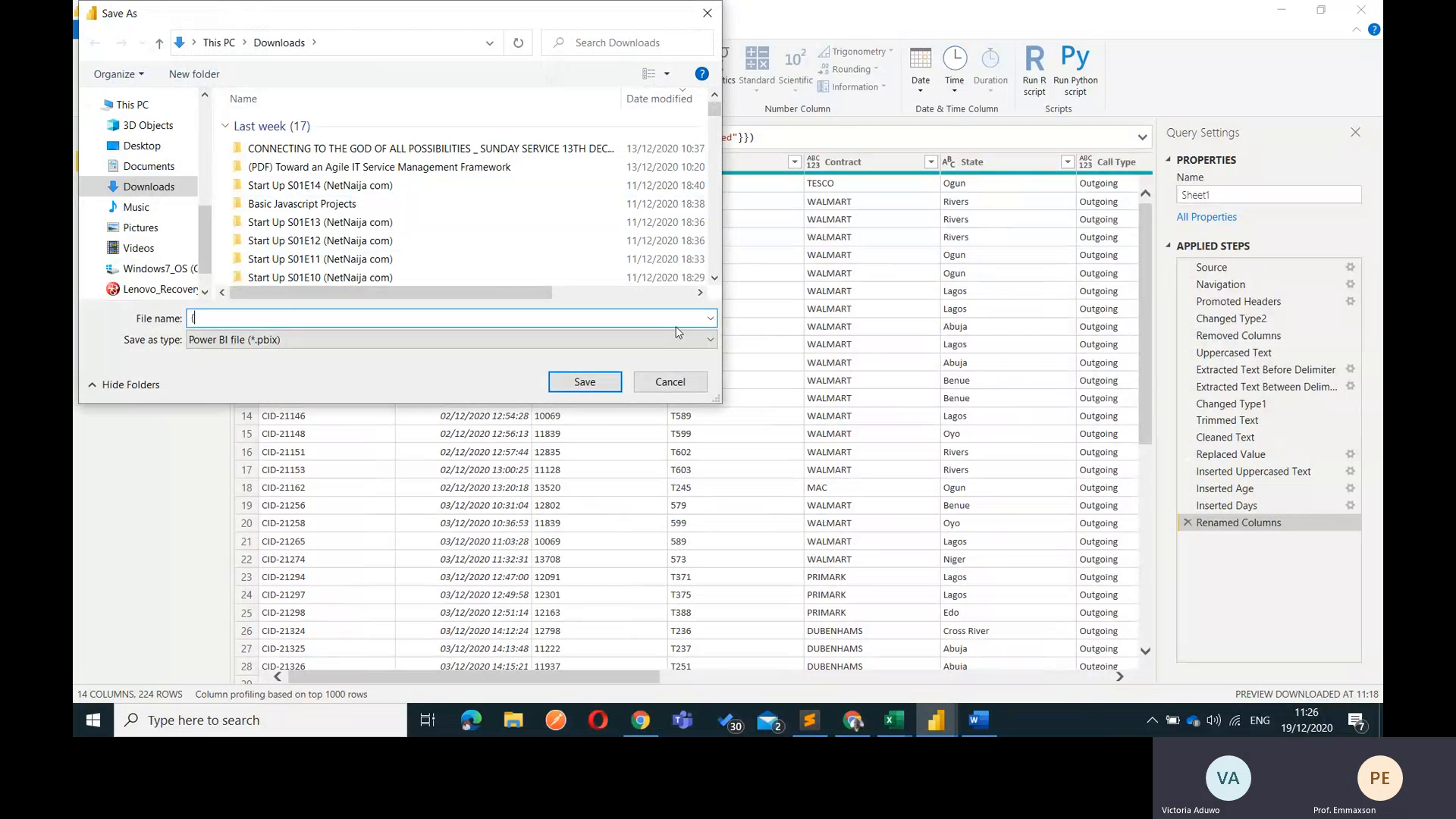
pyautogui.write('Power BI')
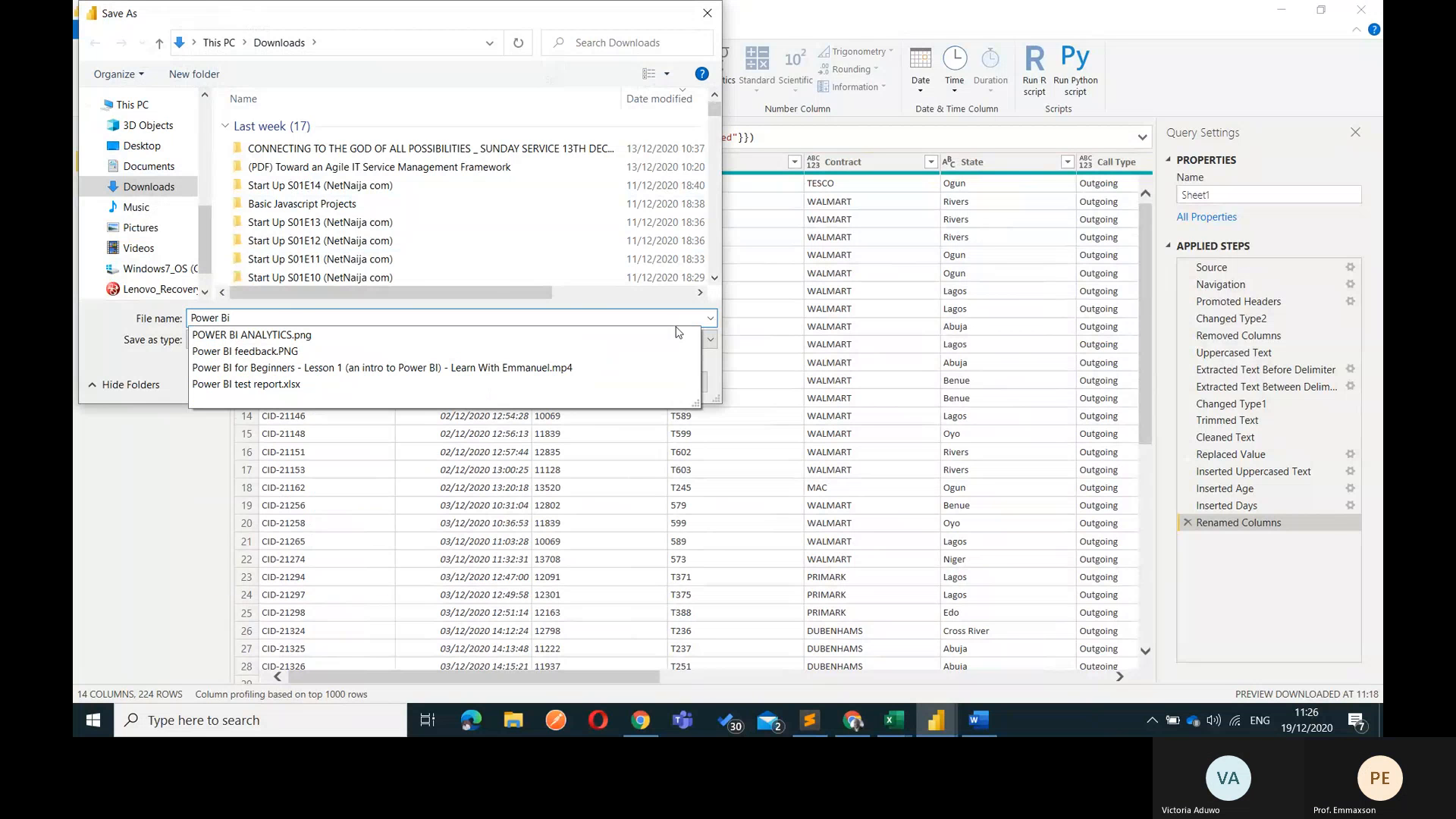
pyautogui.write(' Test Repor')
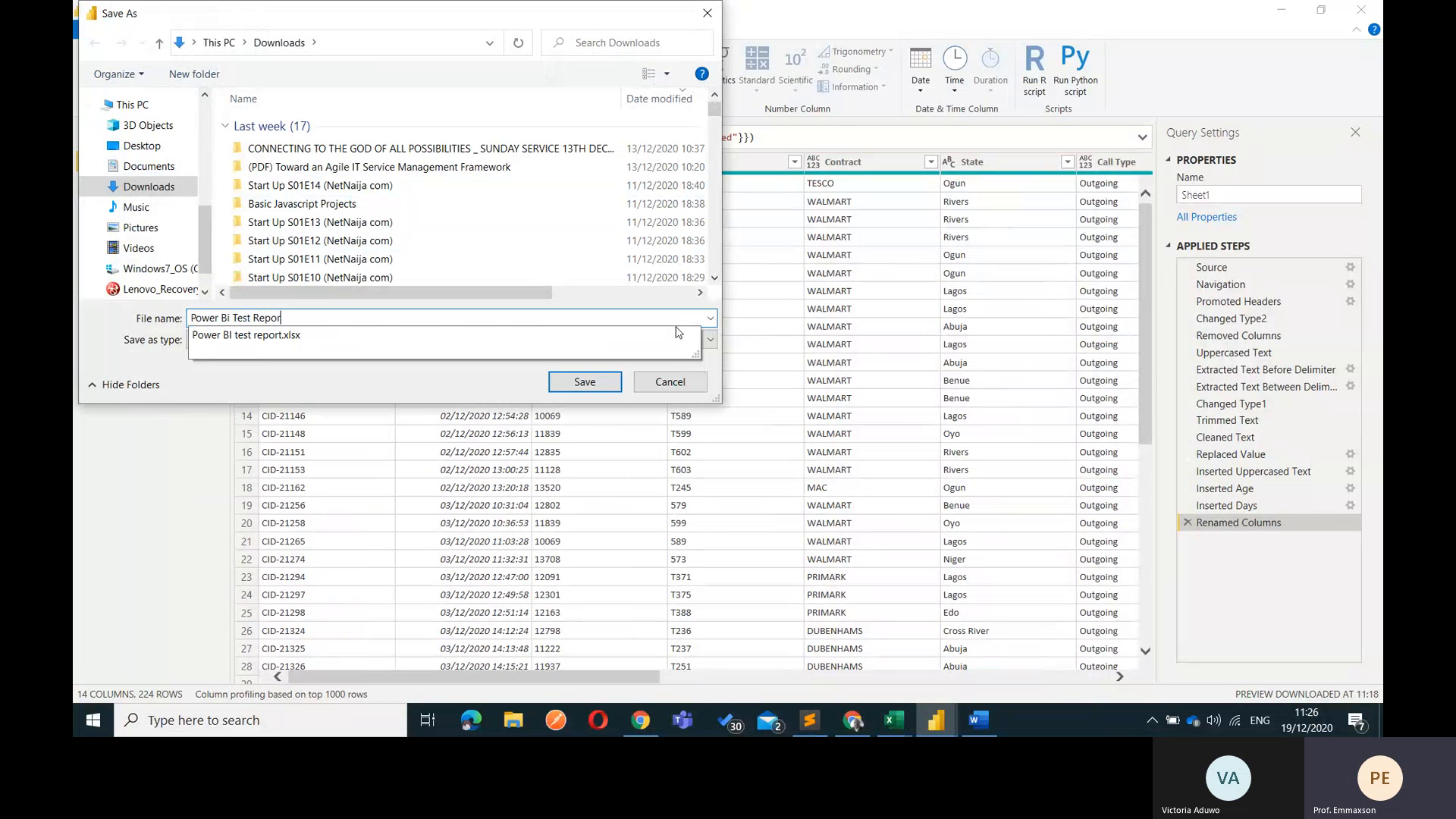
pyautogui.write('t')
pyautogui.press('Return')
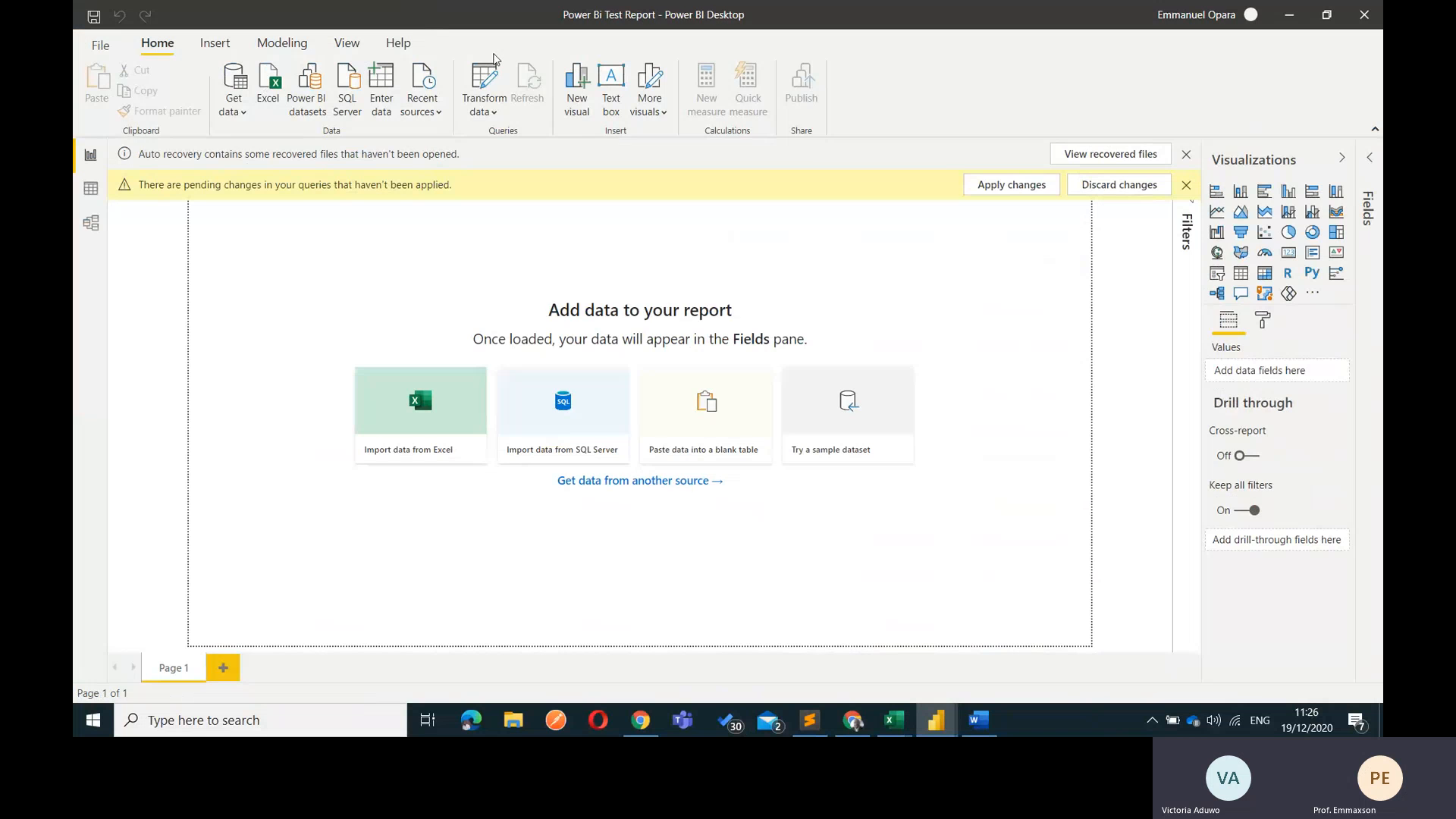
pyautogui.click(491, 63)
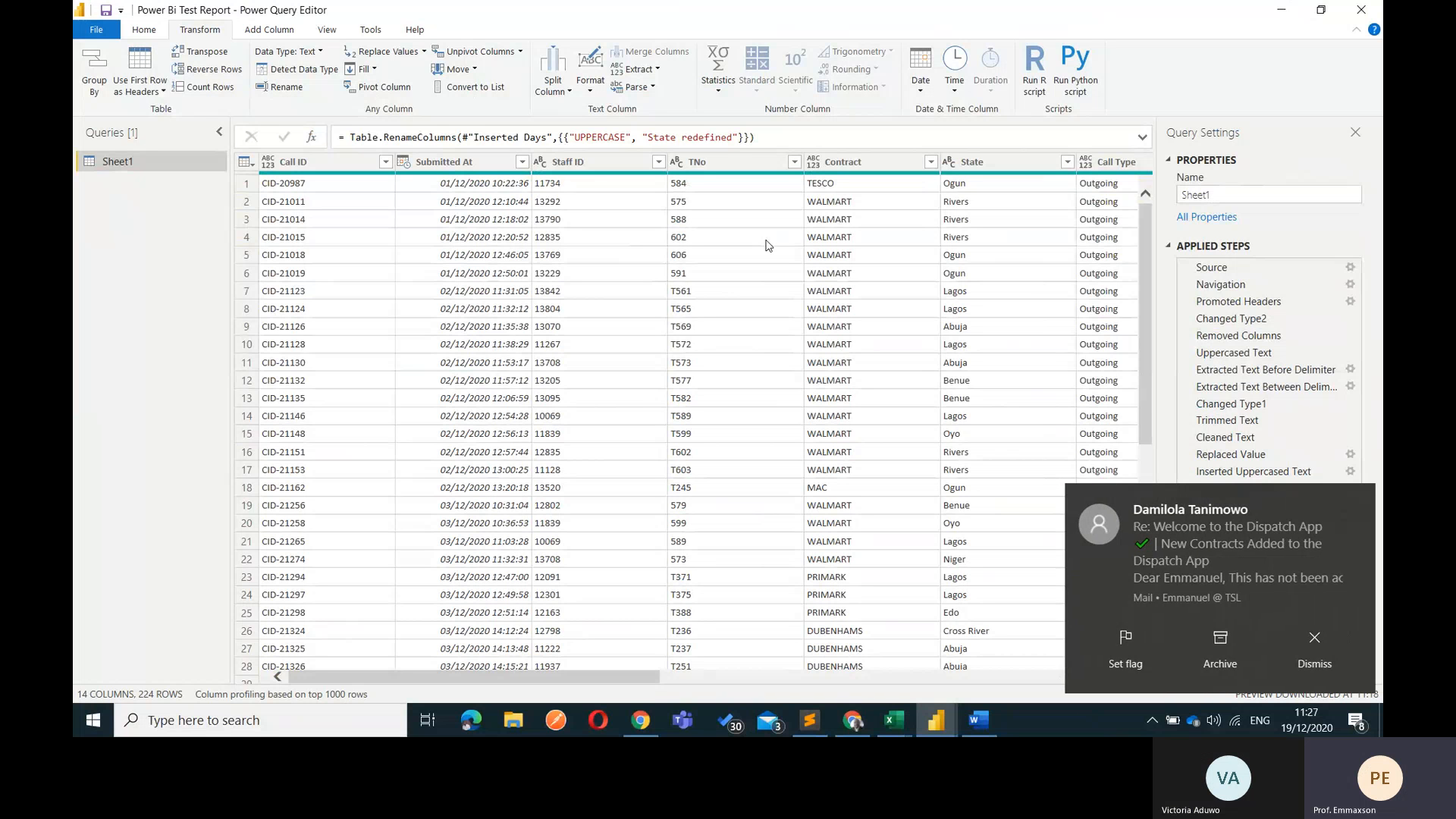
pyautogui.click(1309, 643)
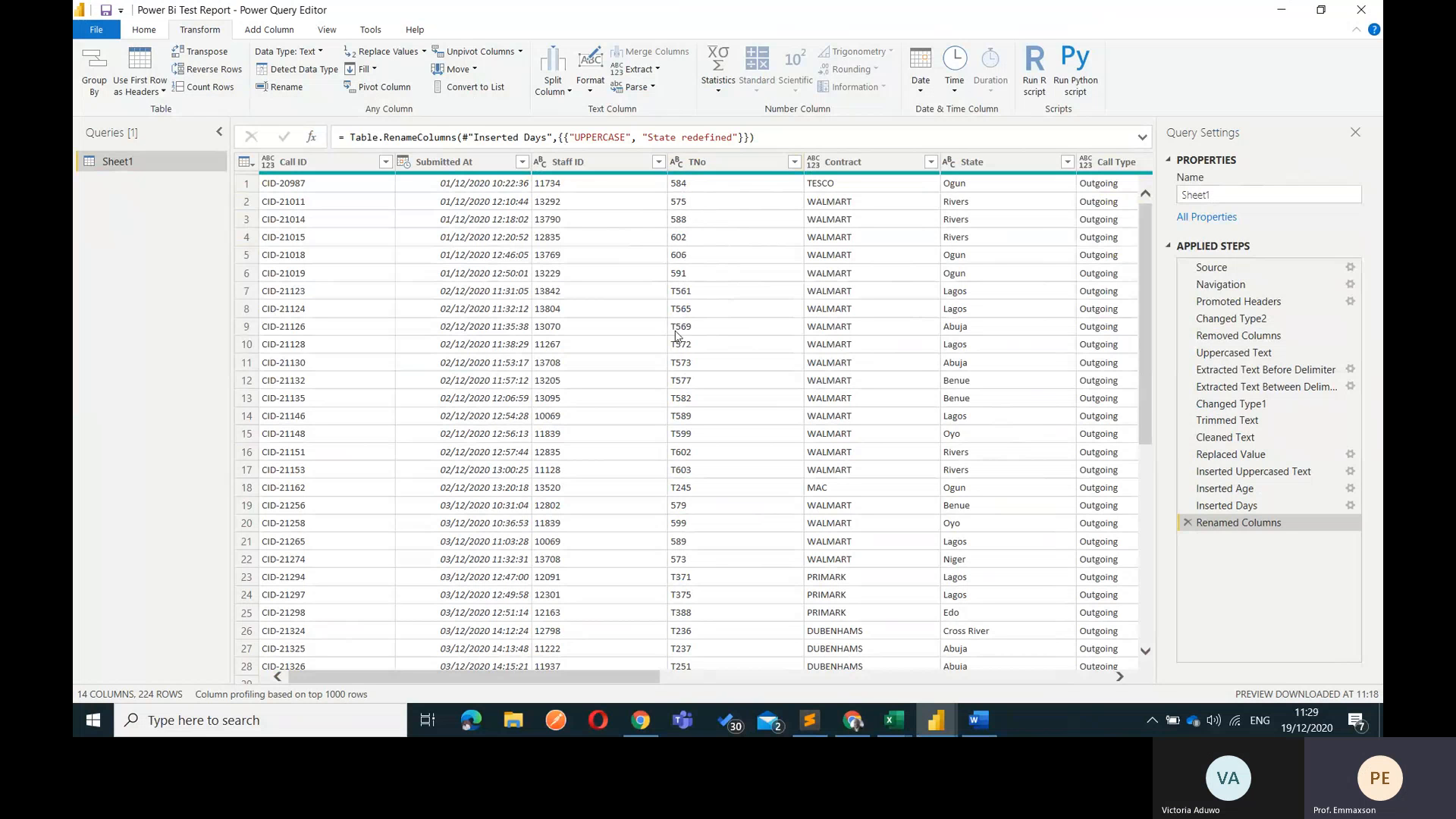
# Try to transform the TNo column in place by extracting the text after the delimiter T
pyautogui.click(692, 159)
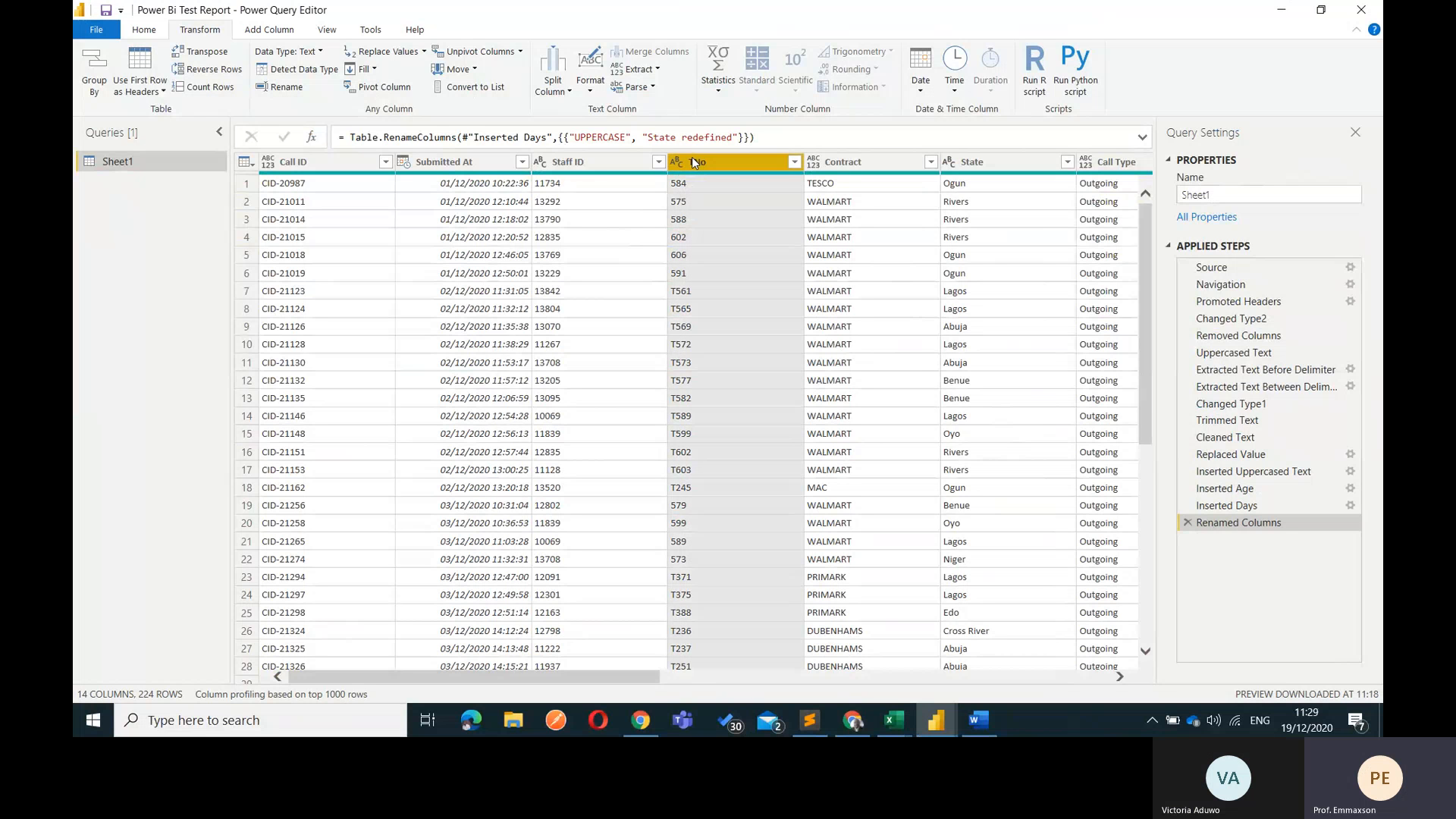
pyautogui.click(654, 71)
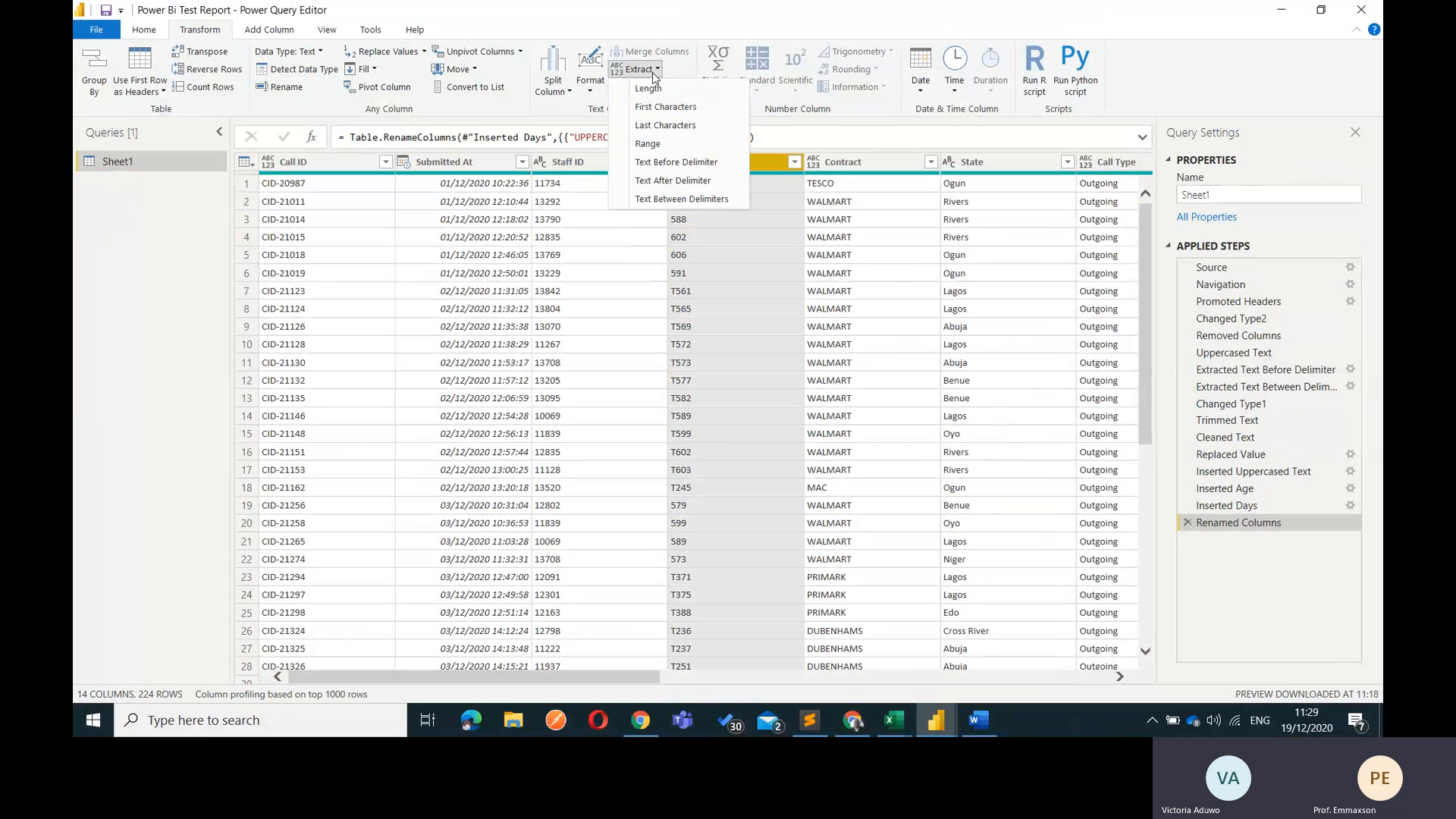
pyautogui.click(687, 184)
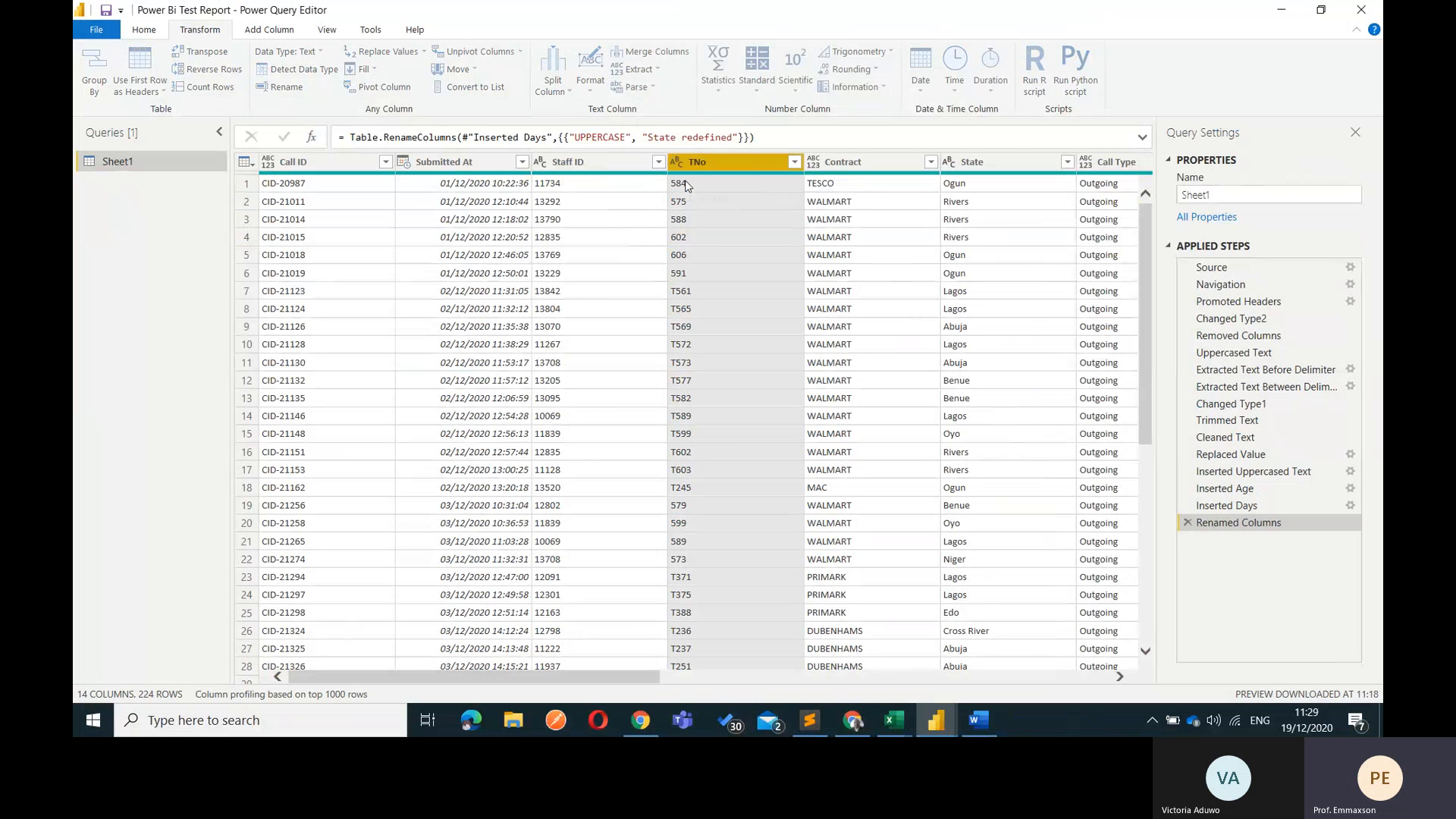
pyautogui.click(547, 345)
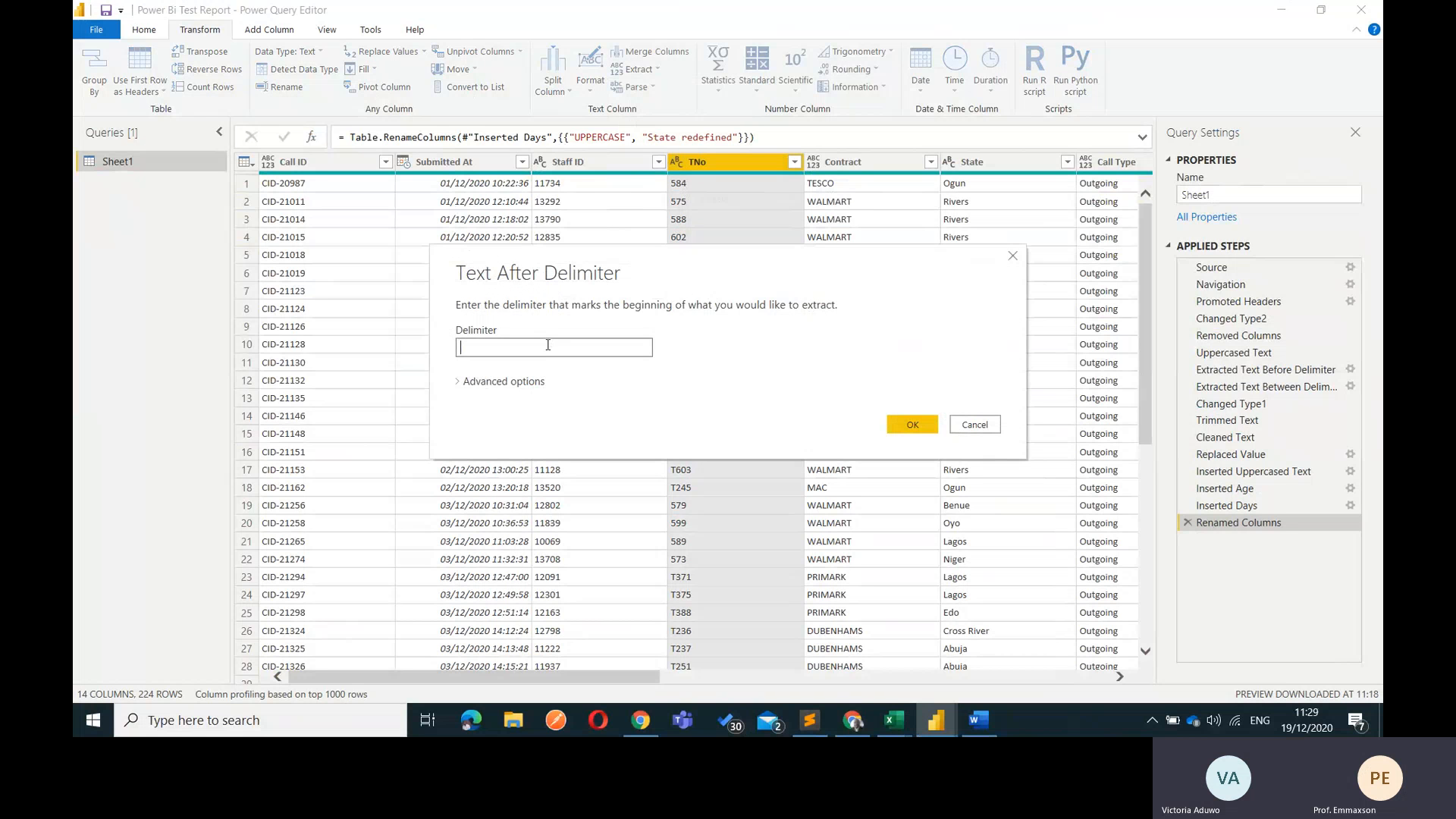
pyautogui.write('T')
pyautogui.click(491, 383)
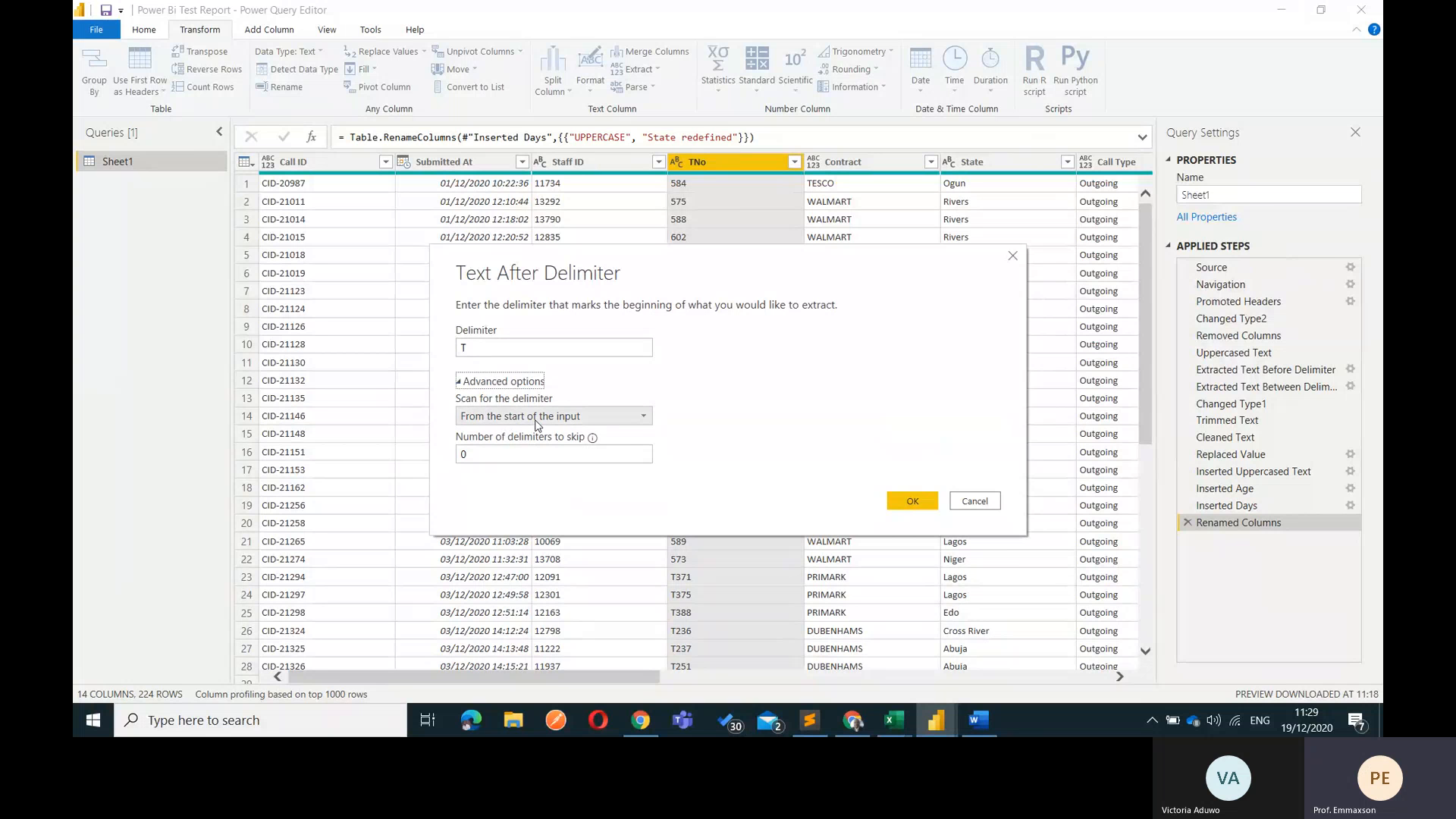
pyautogui.click(506, 381)
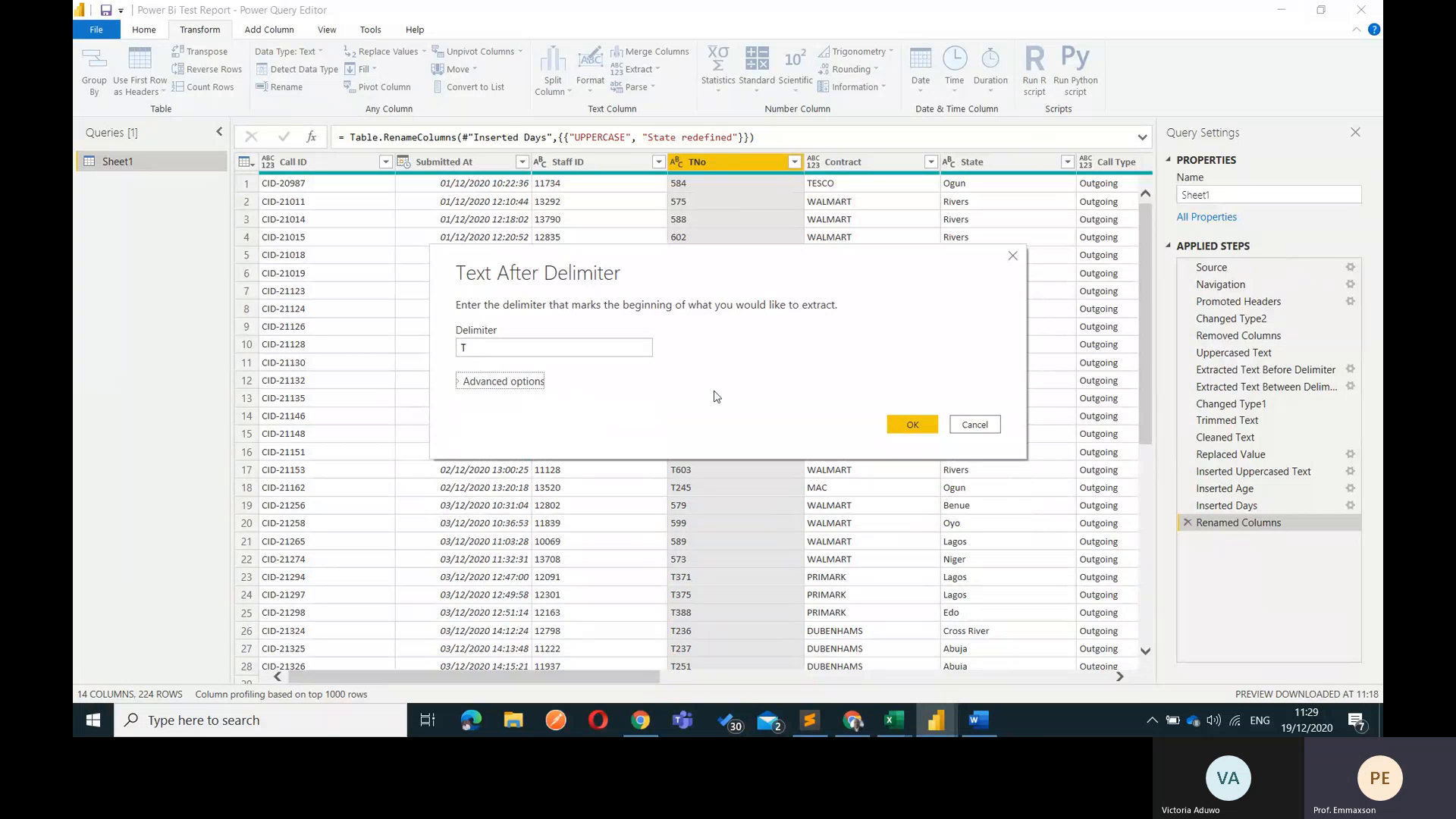
pyautogui.click(913, 424)
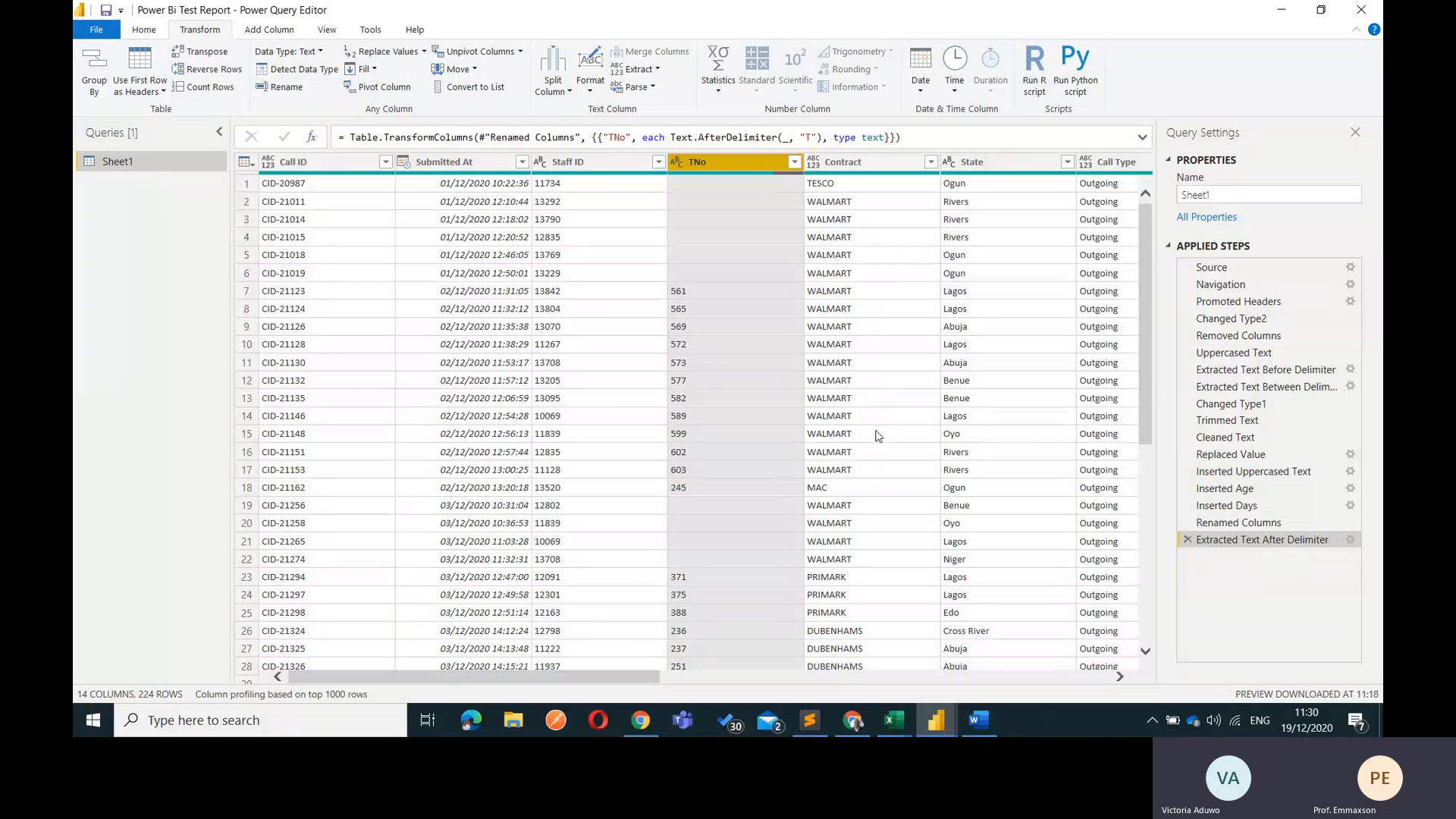
# Compare the TNo values before and after the extraction, and delete the Extracted Text After Delimiter step
pyautogui.click(1263, 530)
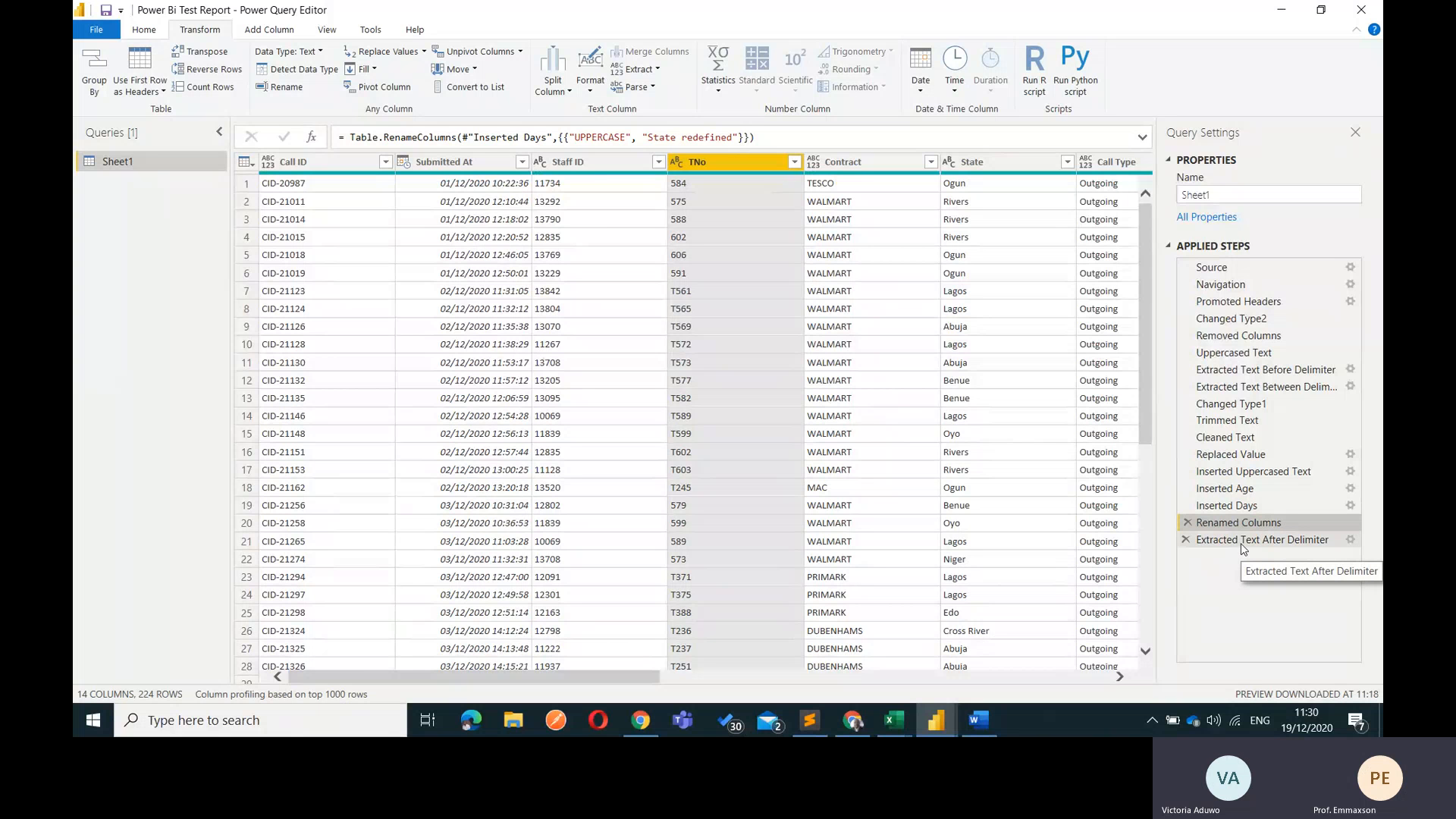
pyautogui.click(1241, 543)
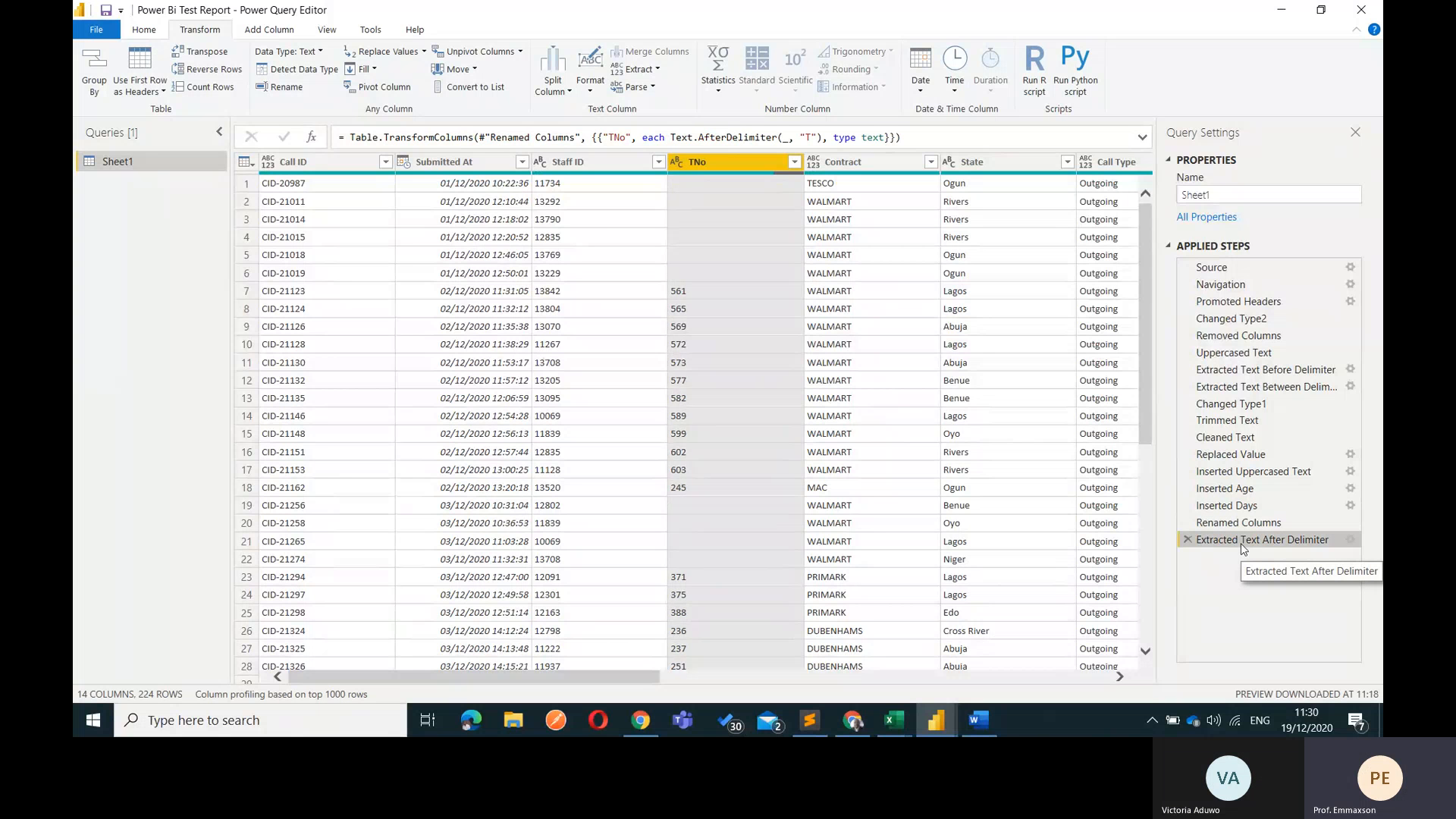
pyautogui.click(1188, 540)
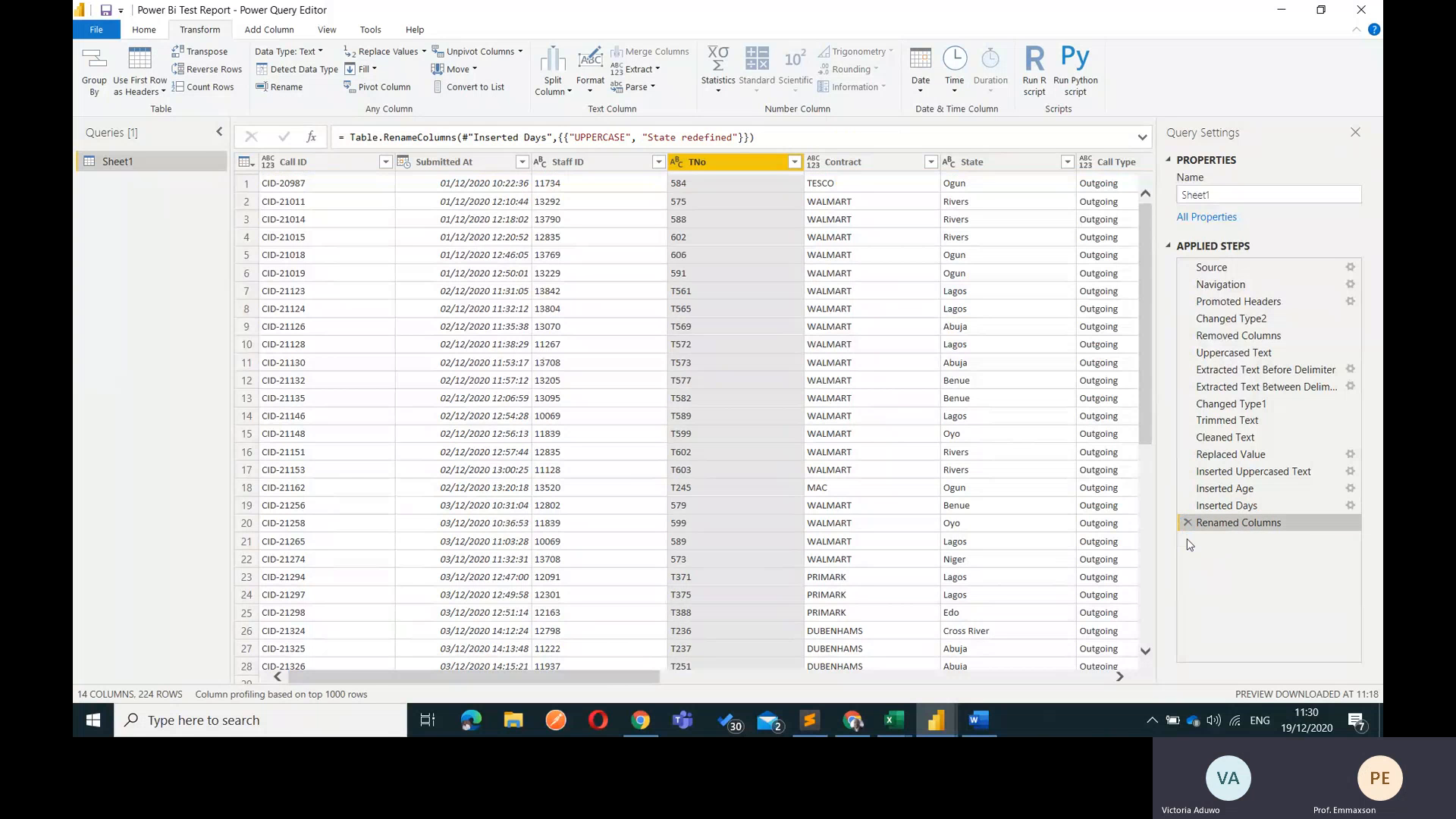
pyautogui.click(640, 69)
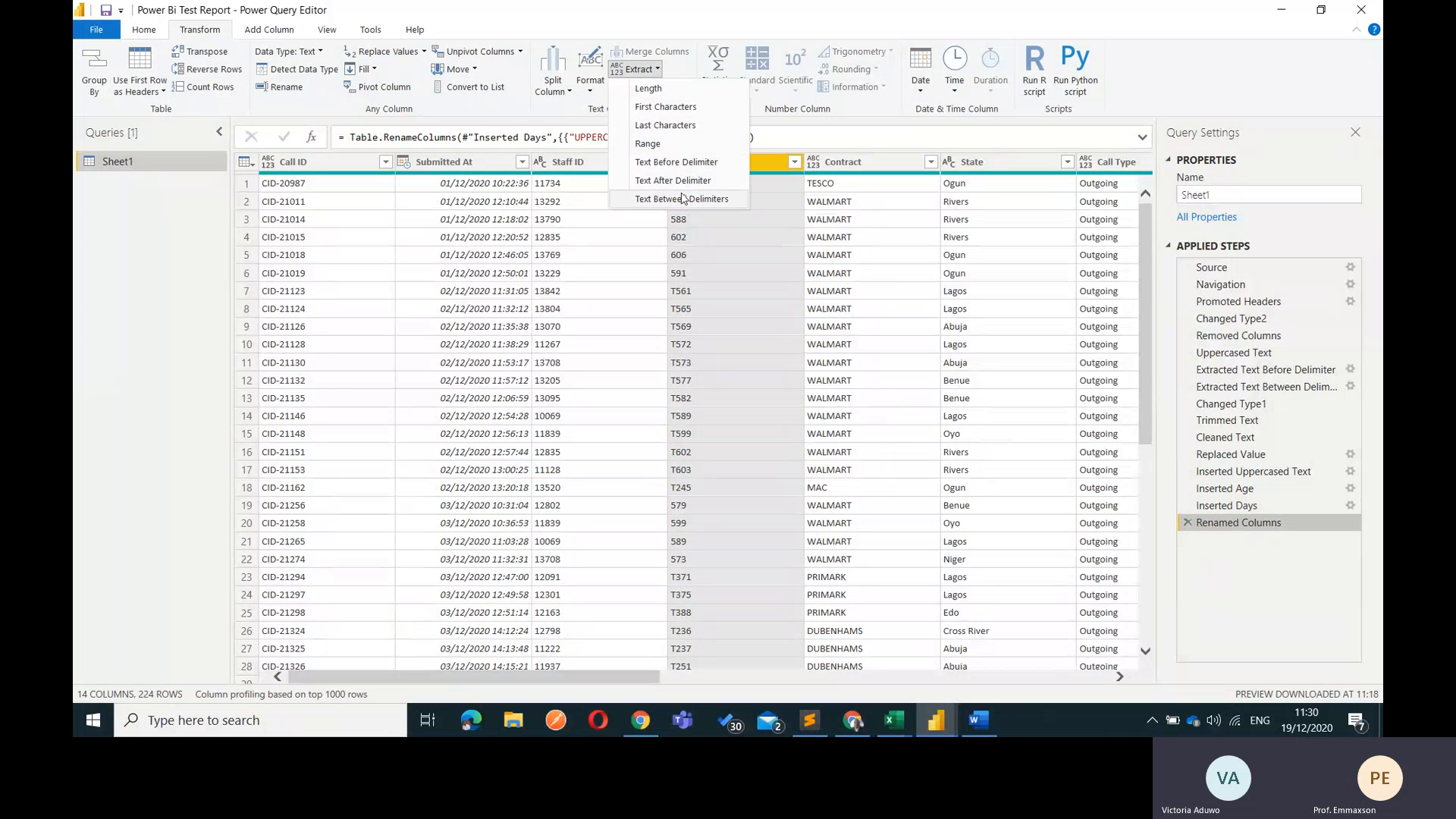
pyautogui.click(718, 37)
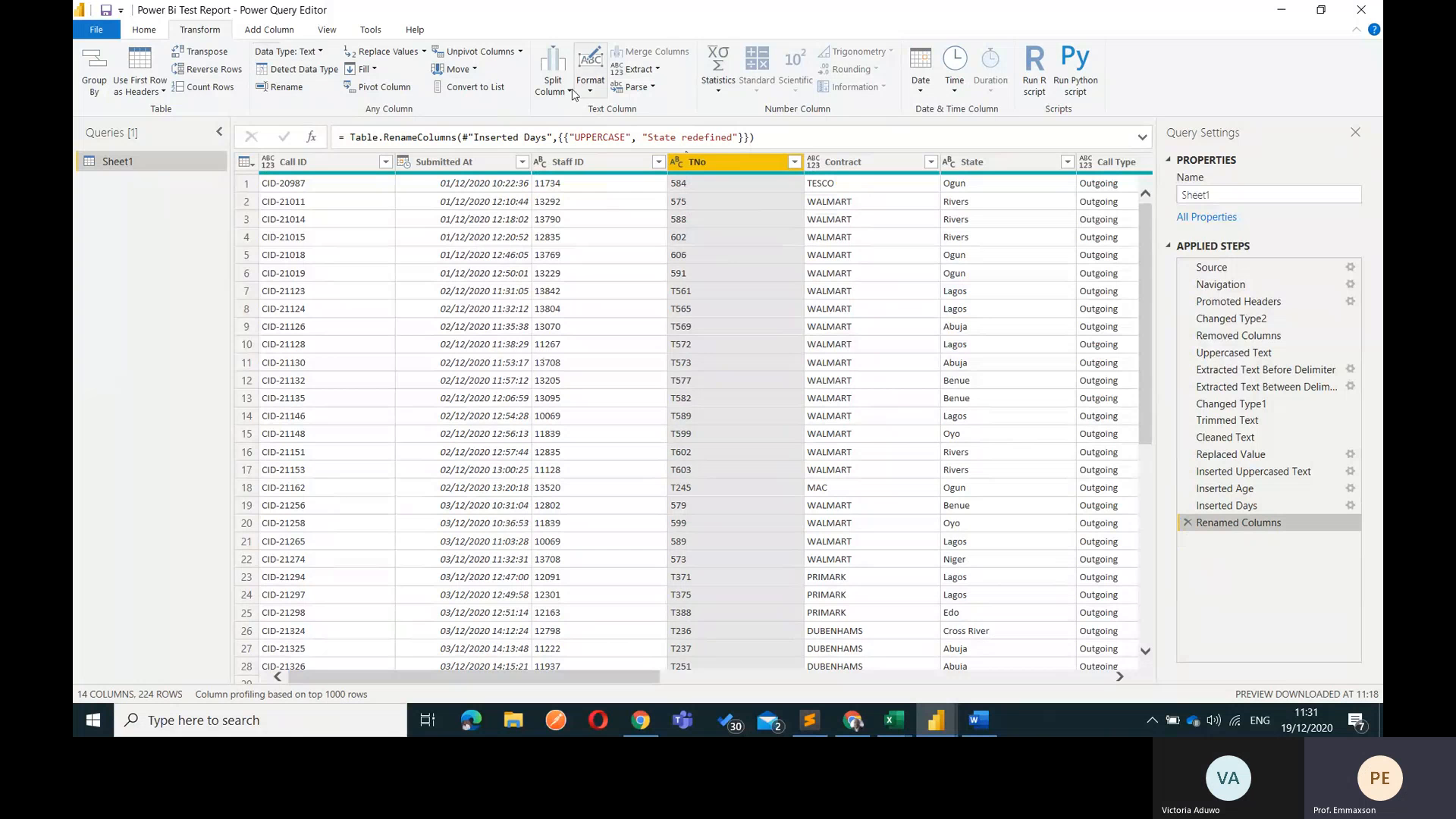
# Duplicate the TNo column and extract the text after the delimiter T in the copy
pyautogui.click(256, 30)
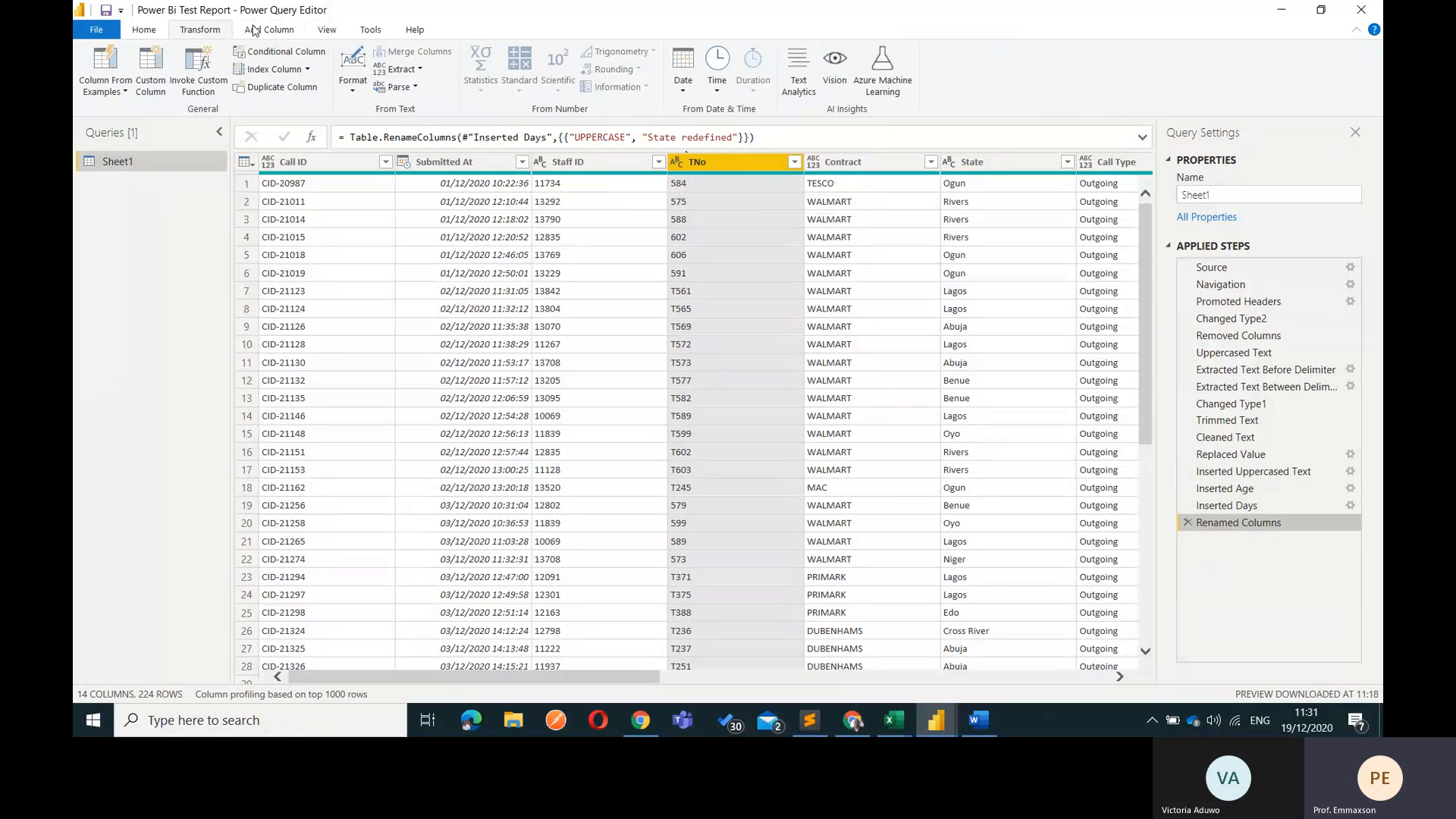
pyautogui.click(282, 89)
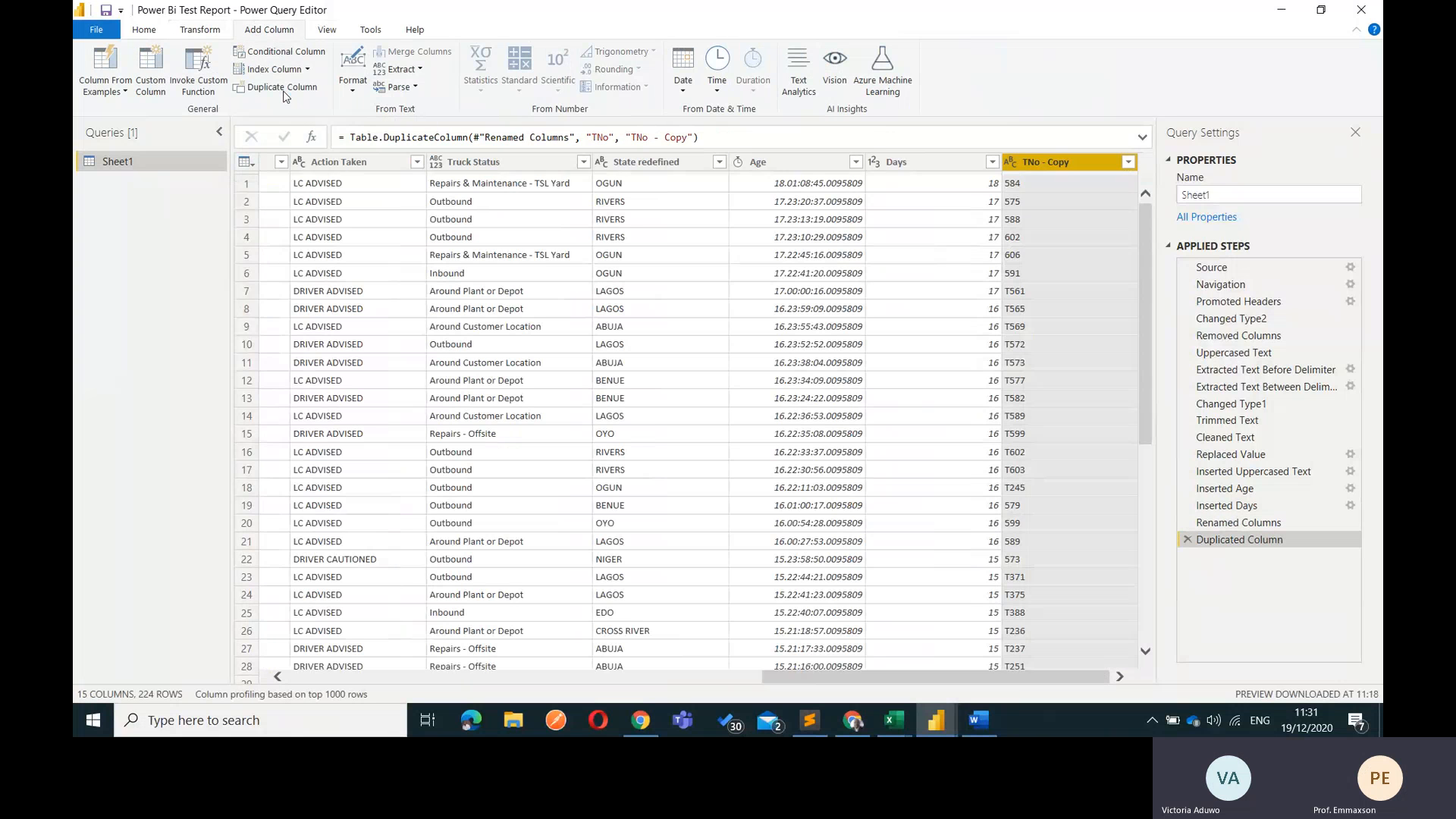
pyautogui.click(200, 30)
pyautogui.click(641, 70)
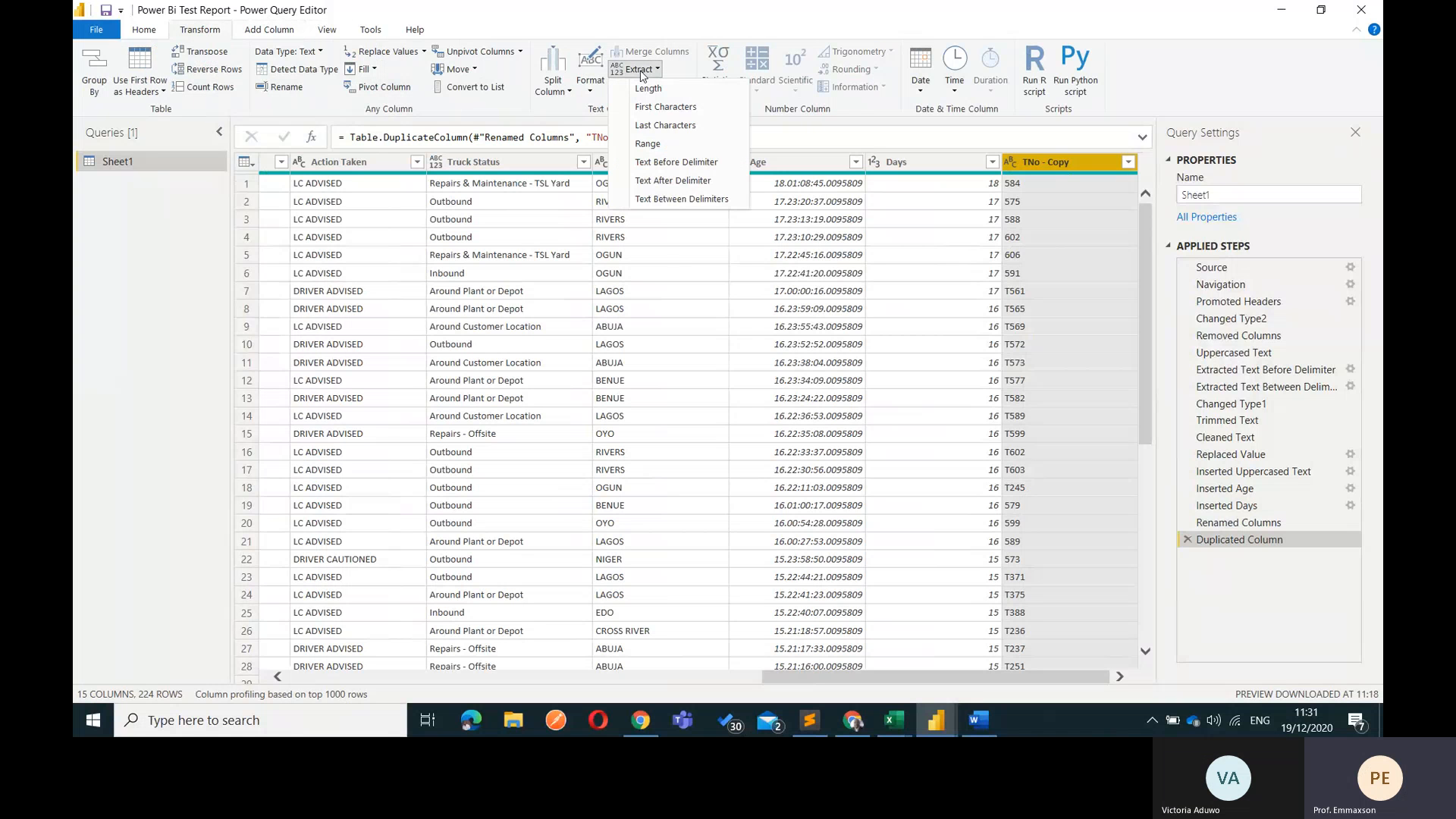
pyautogui.click(691, 183)
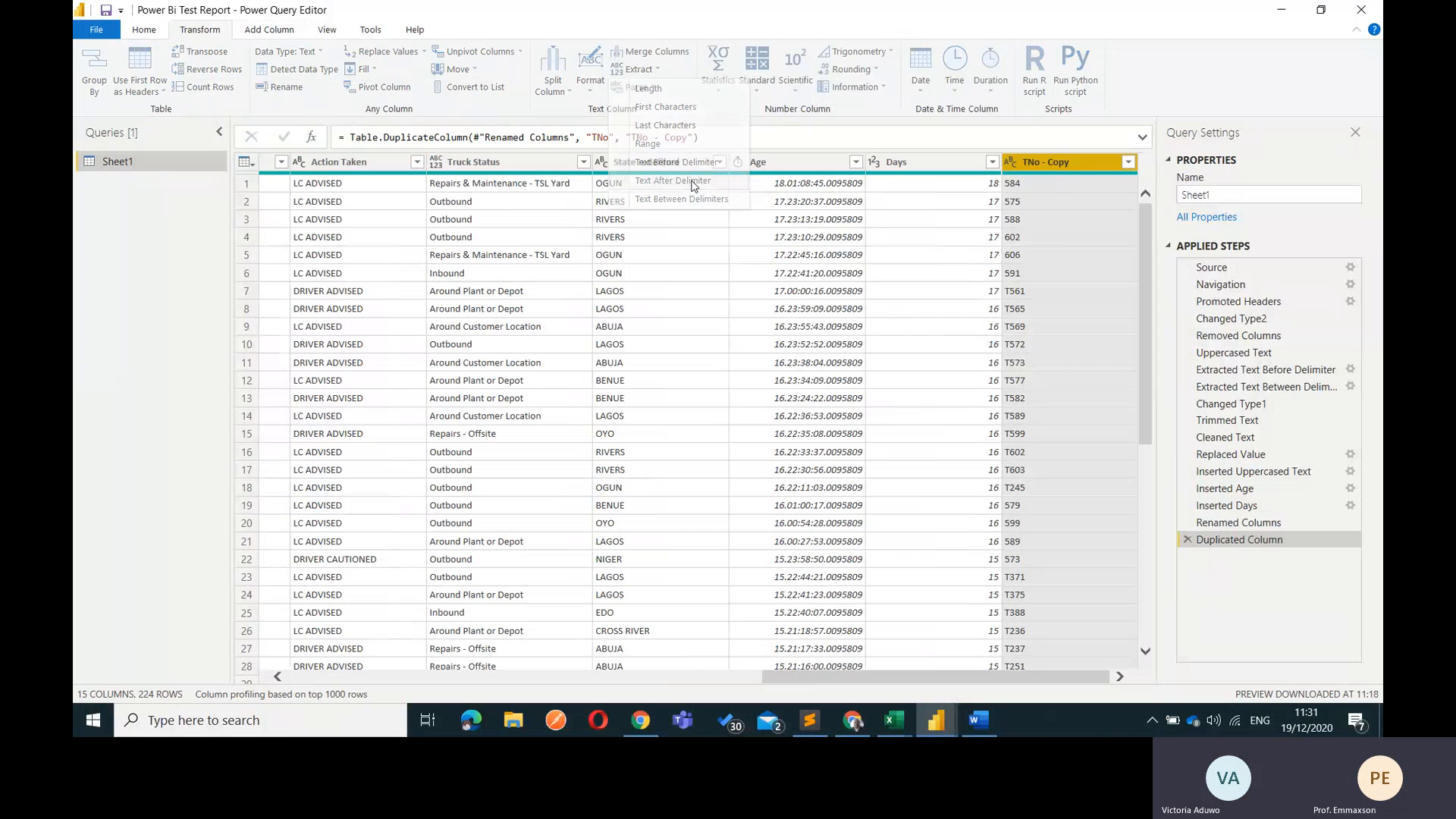
pyautogui.write('T')
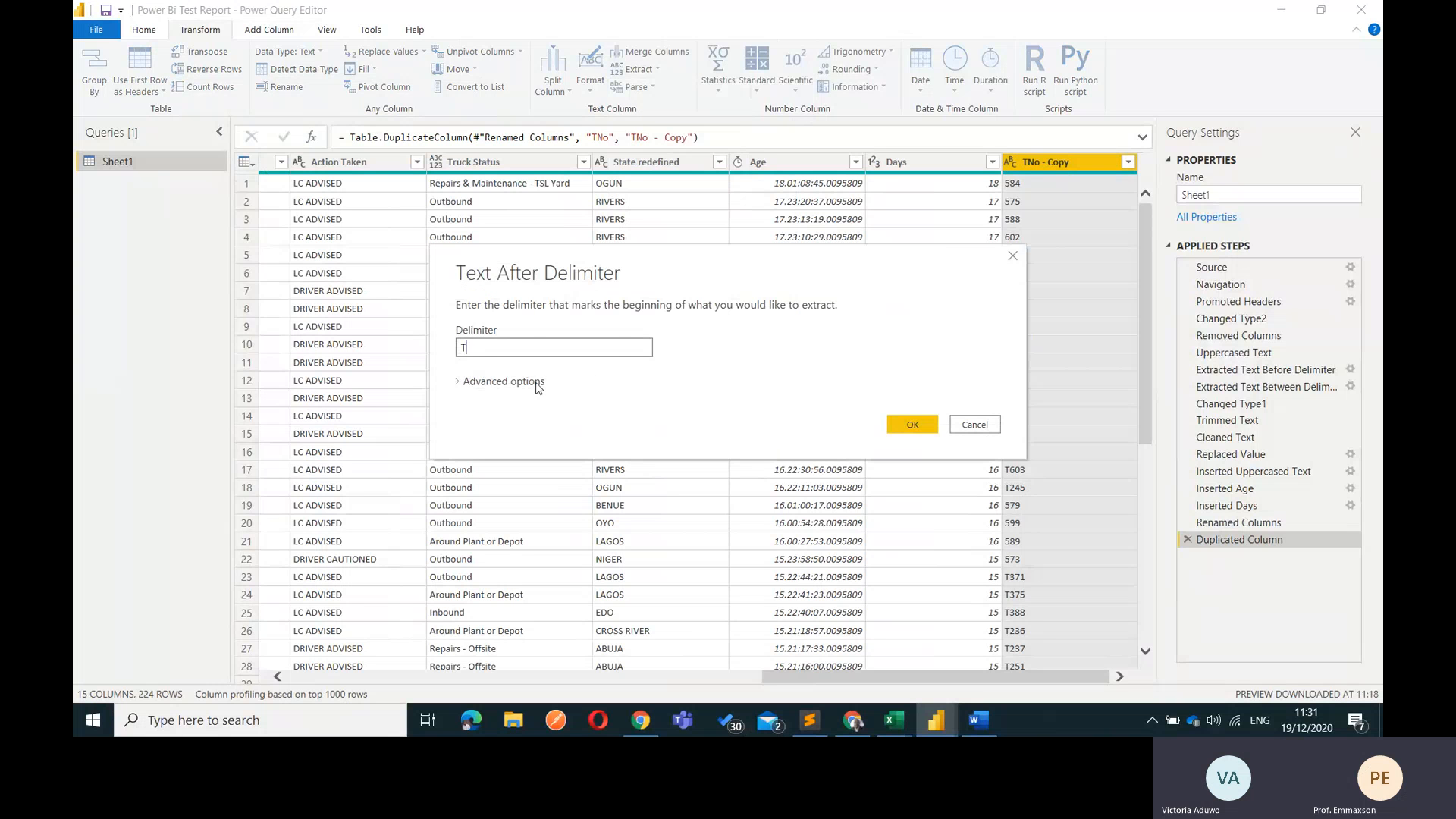
pyautogui.click(911, 423)
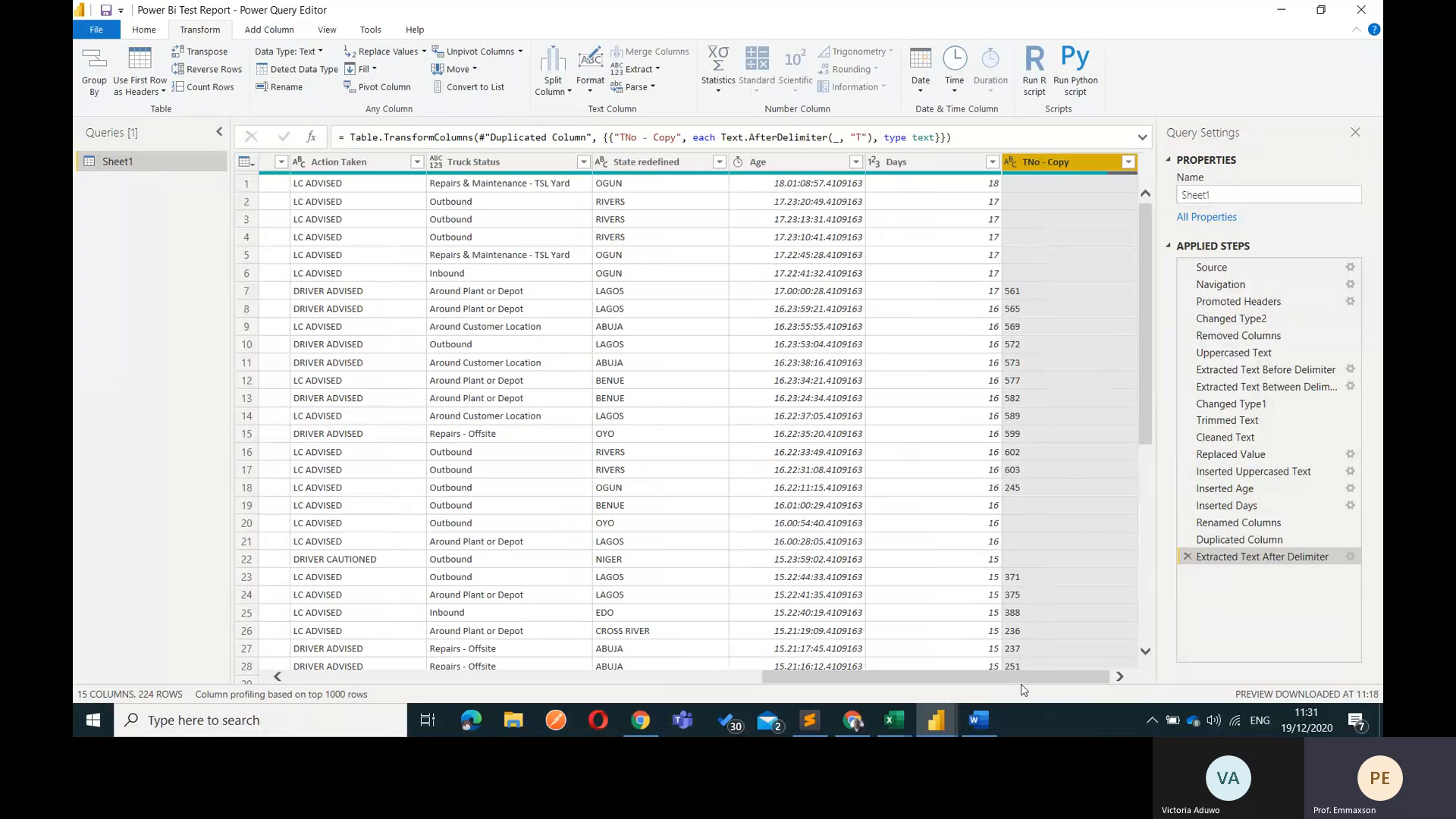
# Start a conditional column with the rule that an empty TNo - Copy value outputs the value from the TNo column
pyautogui.moveTo(1029, 681); pyautogui.dragTo(1049, 559)
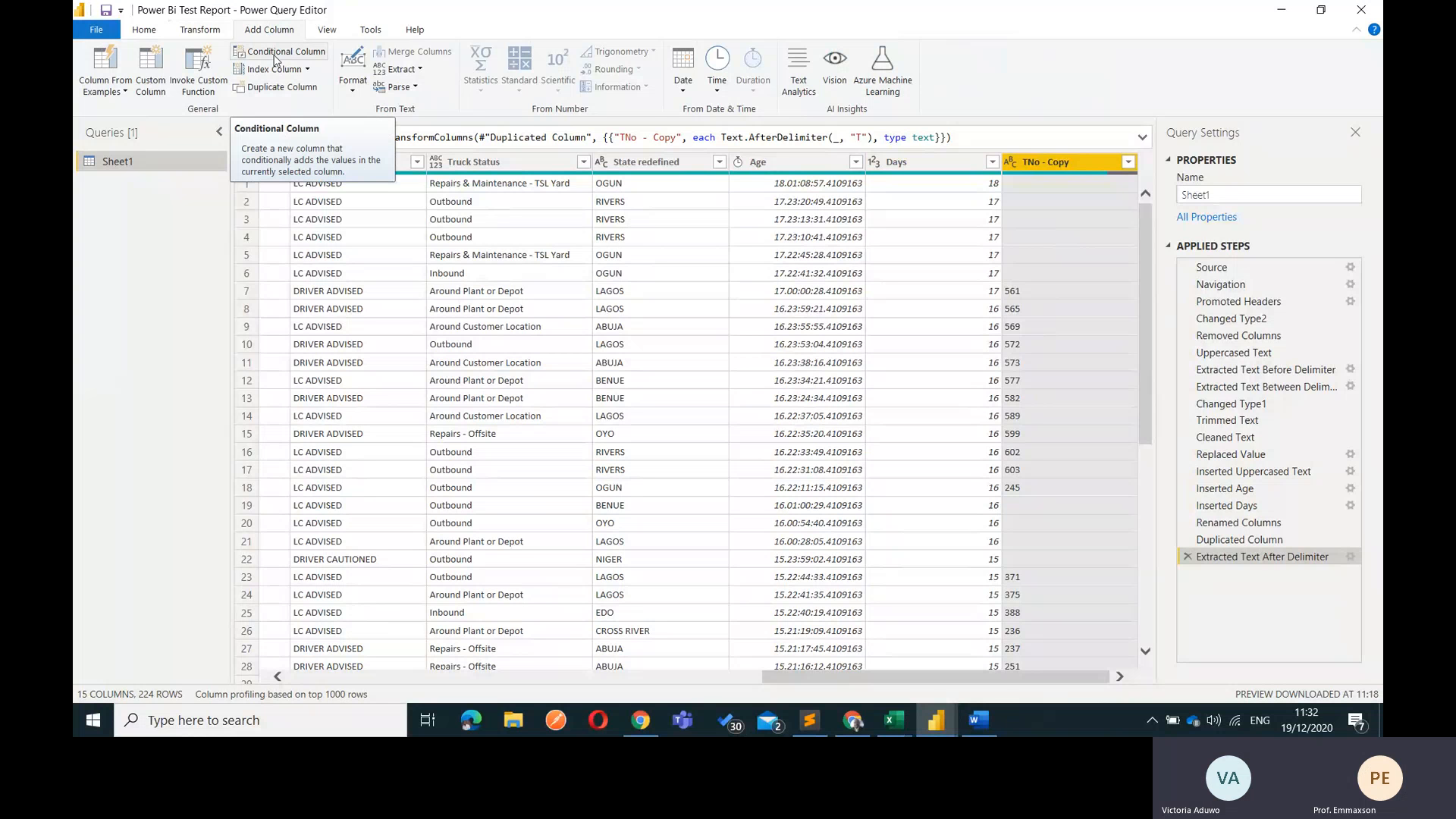
pyautogui.click(275, 57)
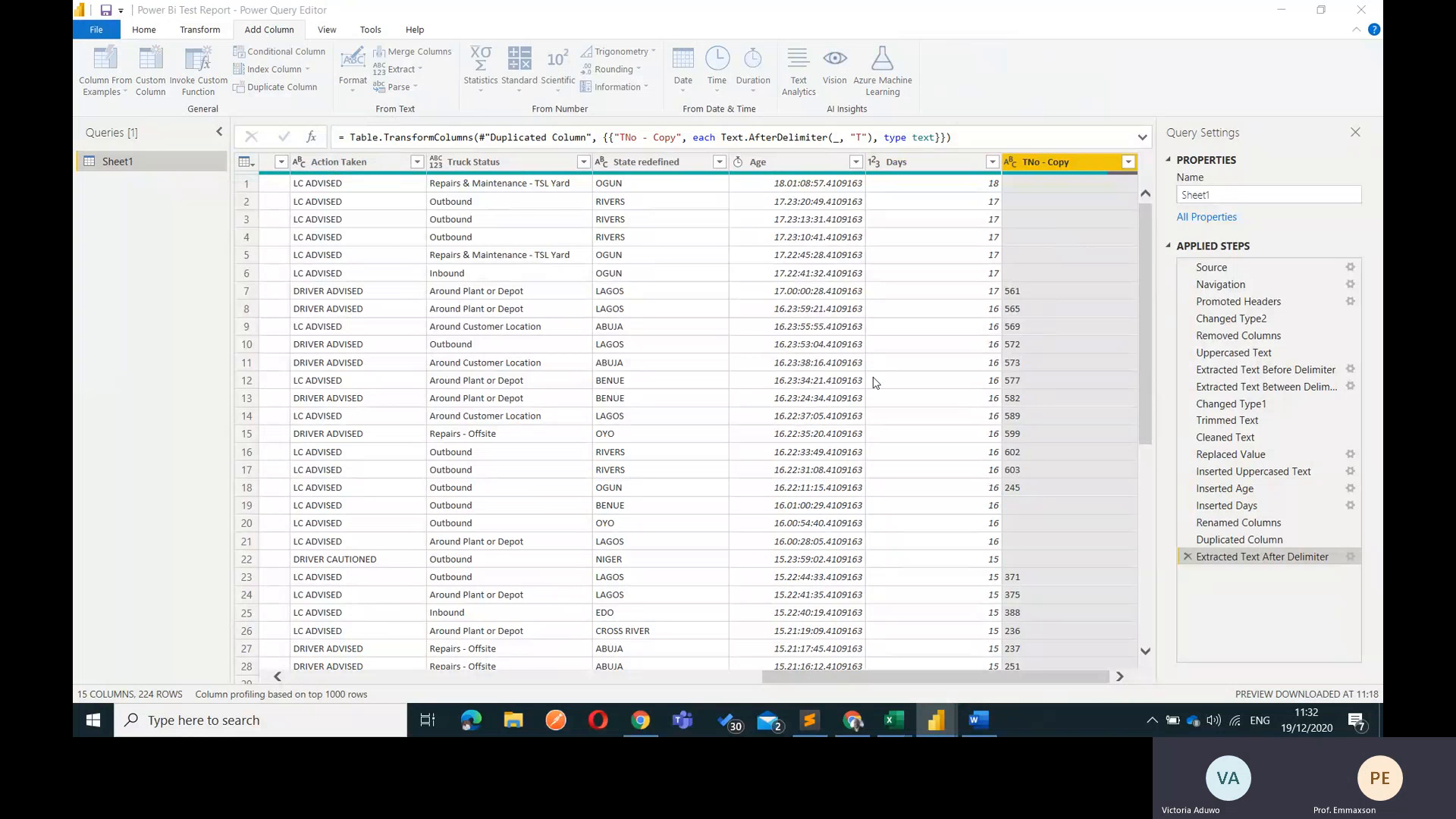
pyautogui.moveTo(563, 196); pyautogui.dragTo(431, 66)
pyautogui.click(331, 213)
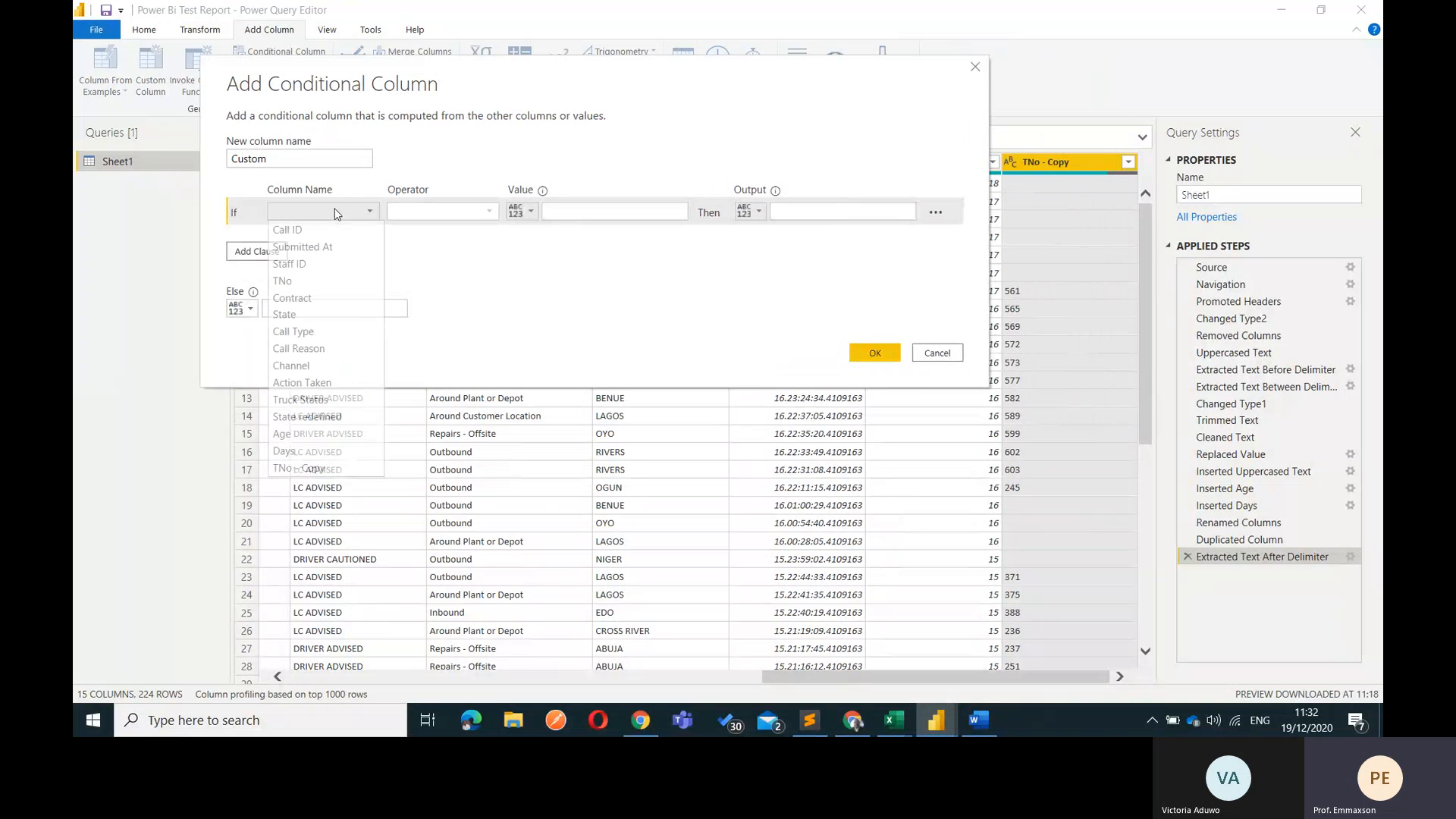
pyautogui.click(317, 467)
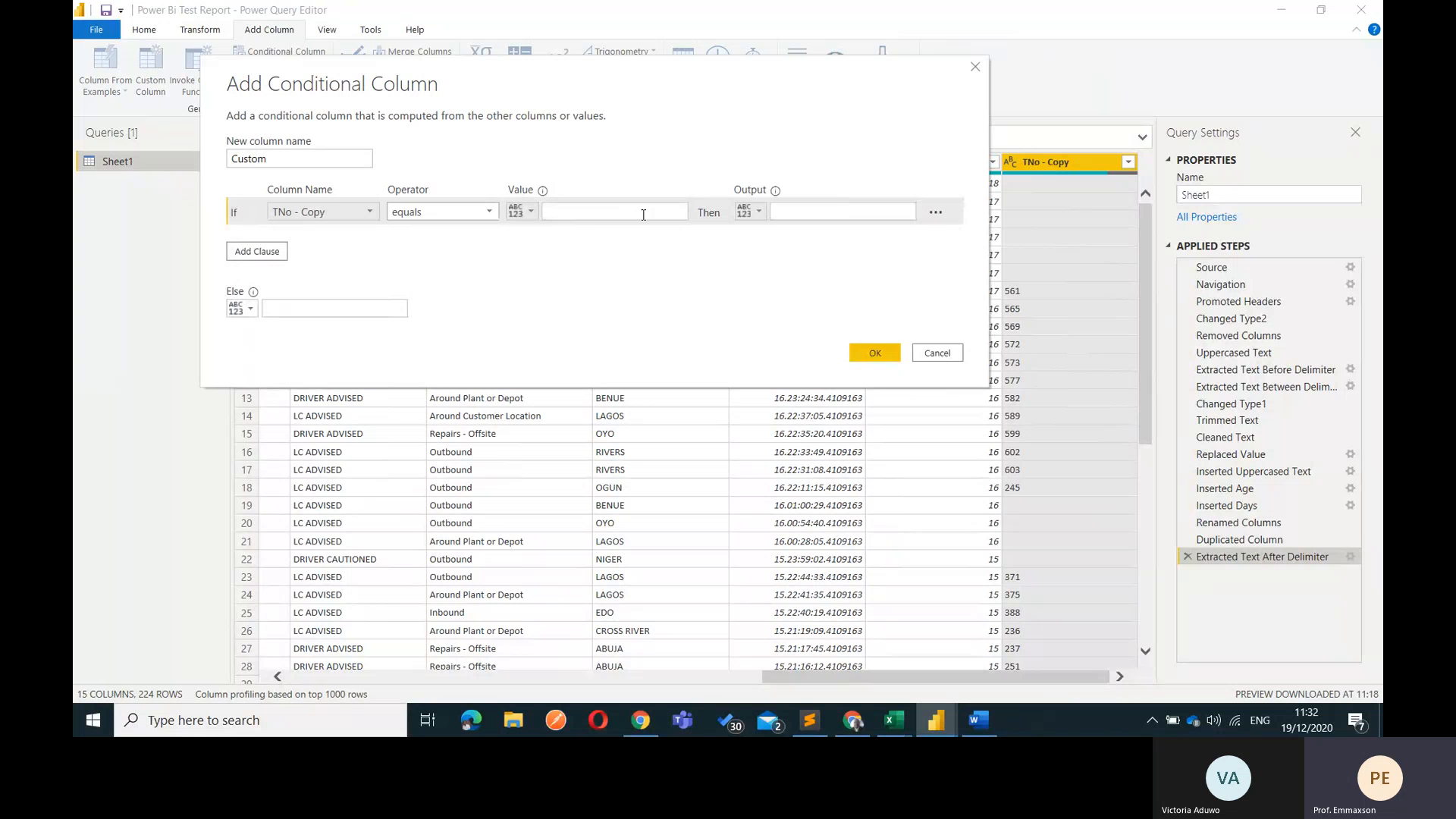
pyautogui.click(818, 207)
pyautogui.click(753, 215)
pyautogui.click(786, 249)
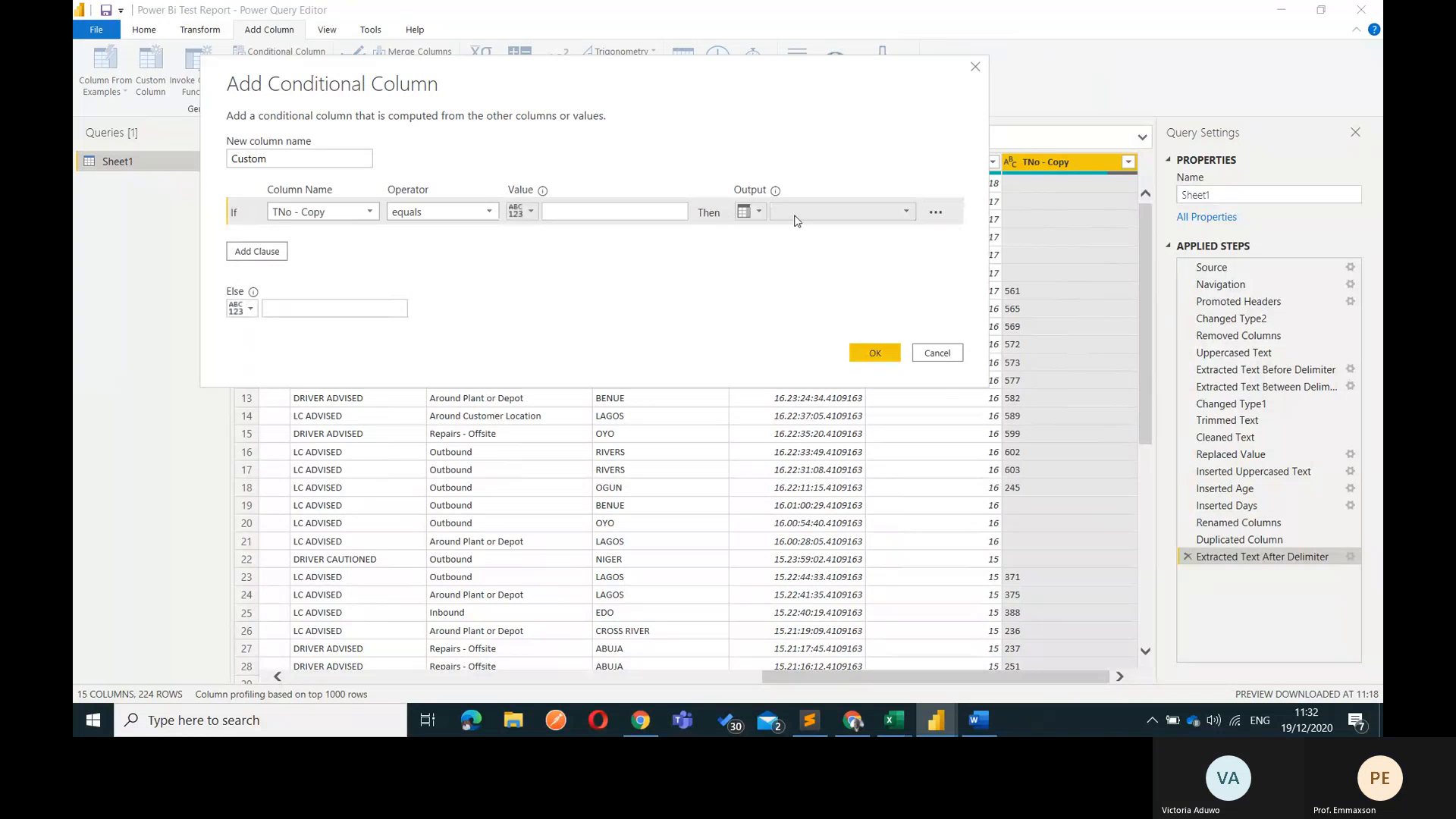
pyautogui.click(804, 212)
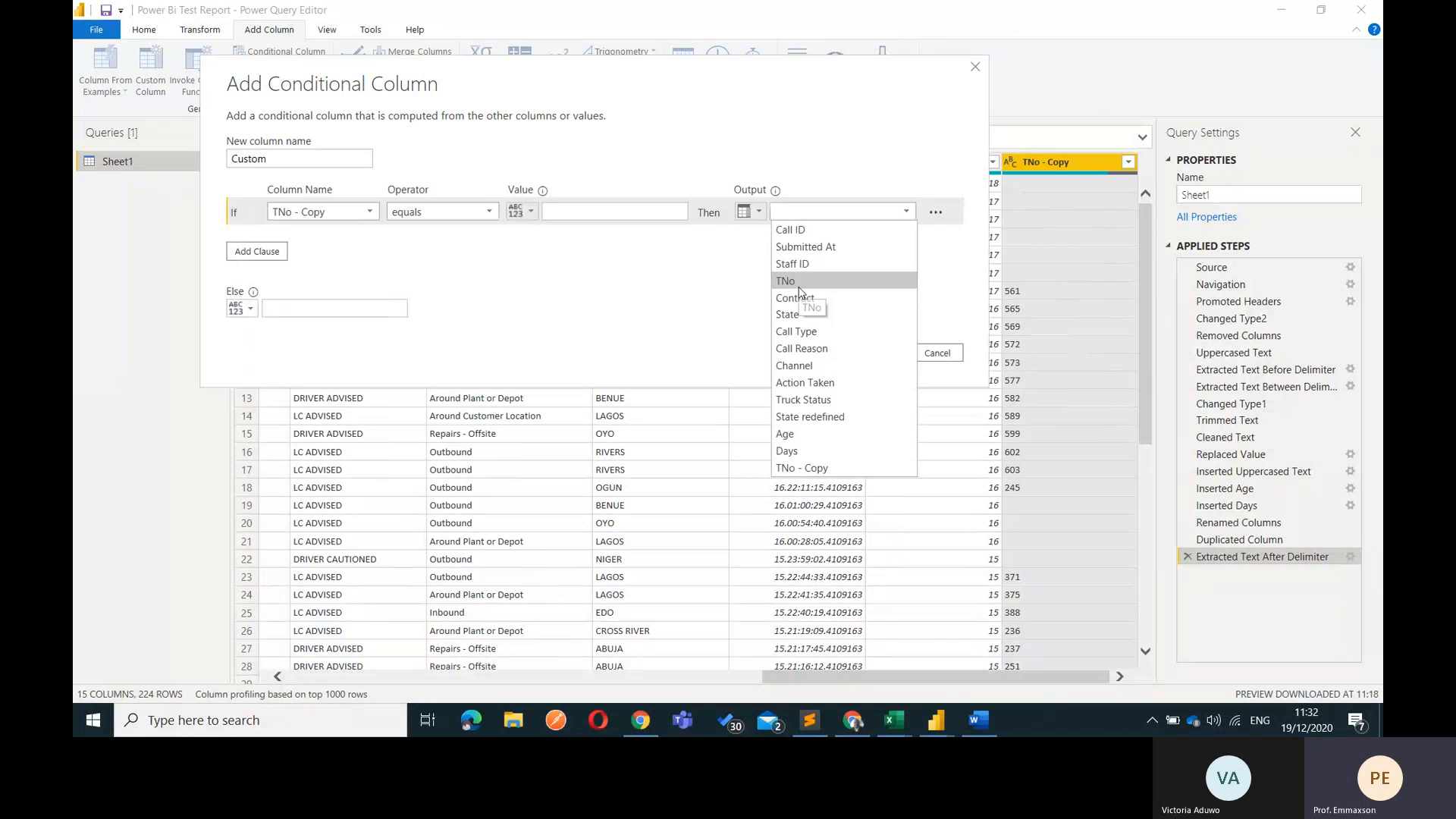
pyautogui.click(798, 285)
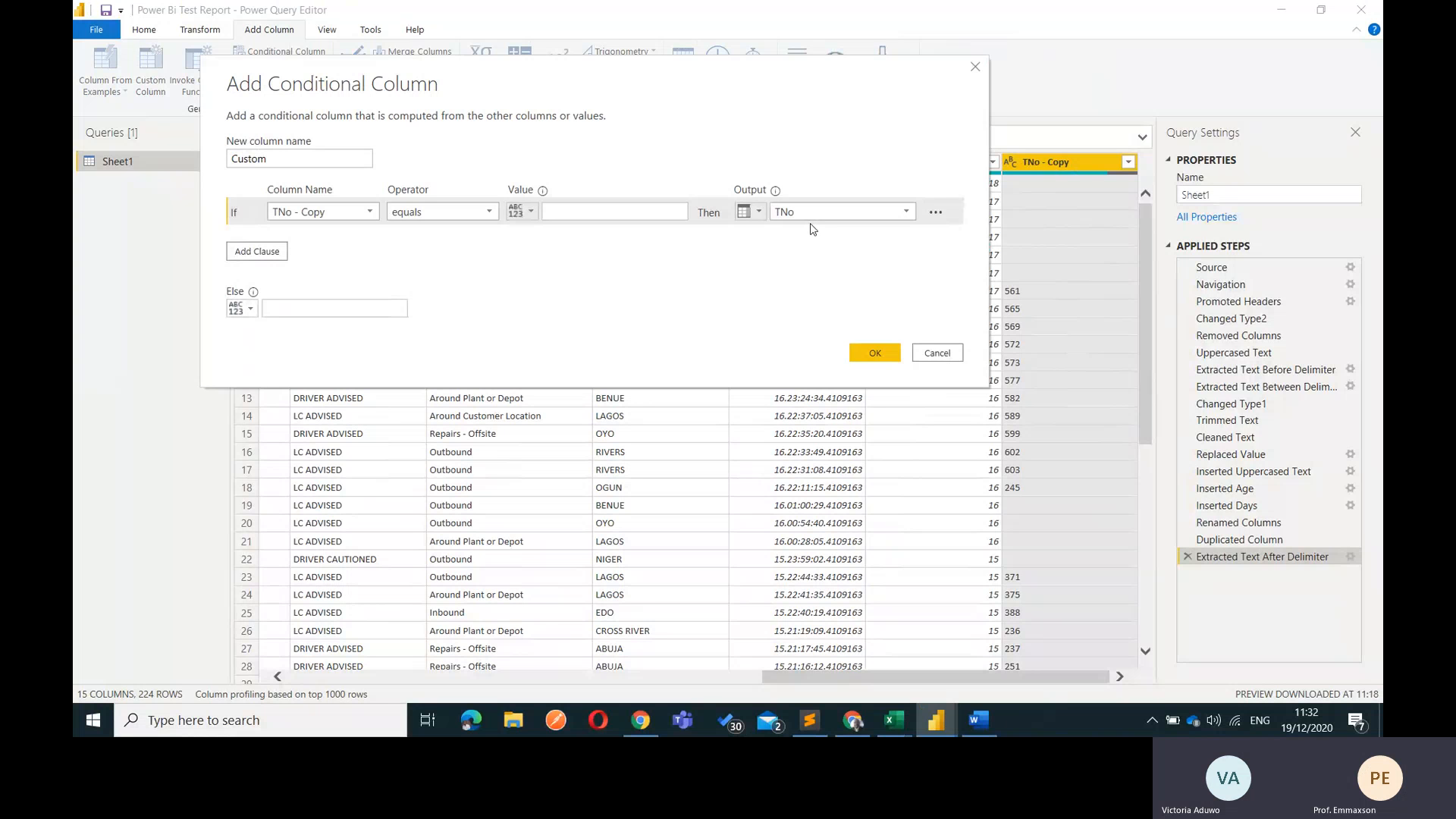
# Set the conditional column's Else output to the TNo - Copy column and create the column
pyautogui.click(239, 310)
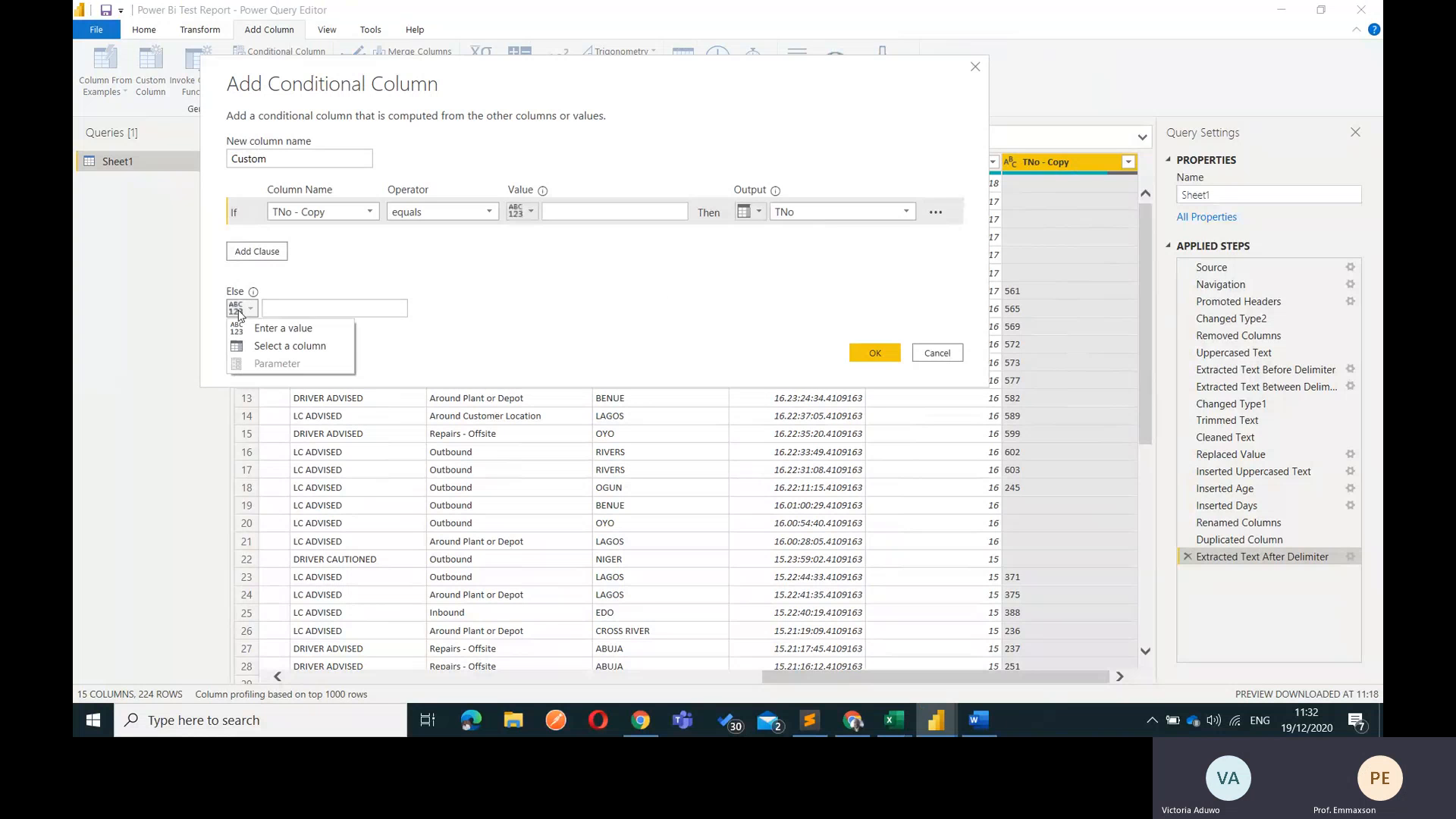
pyautogui.click(309, 345)
pyautogui.click(323, 311)
pyautogui.click(337, 563)
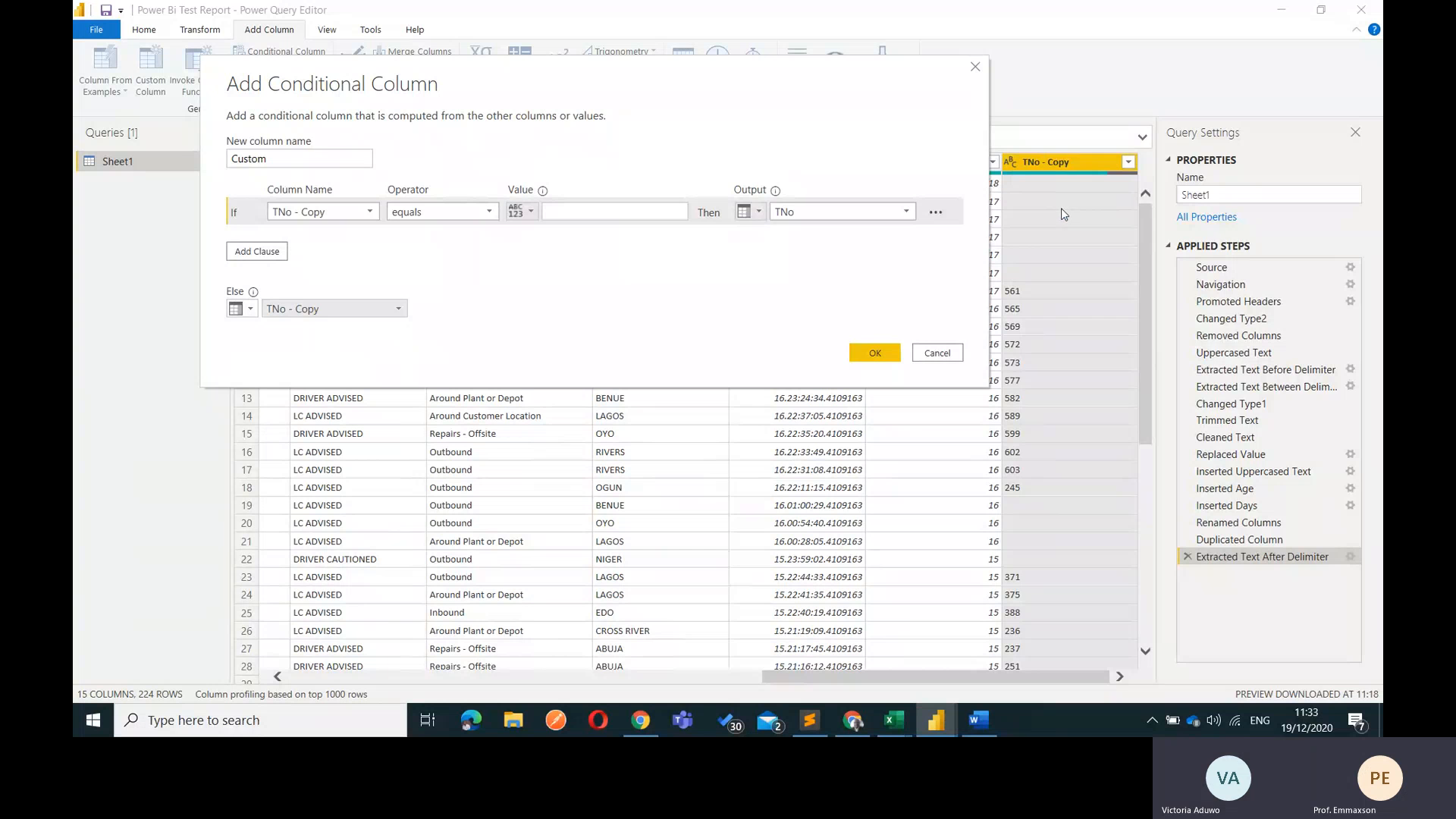
pyautogui.click(880, 354)
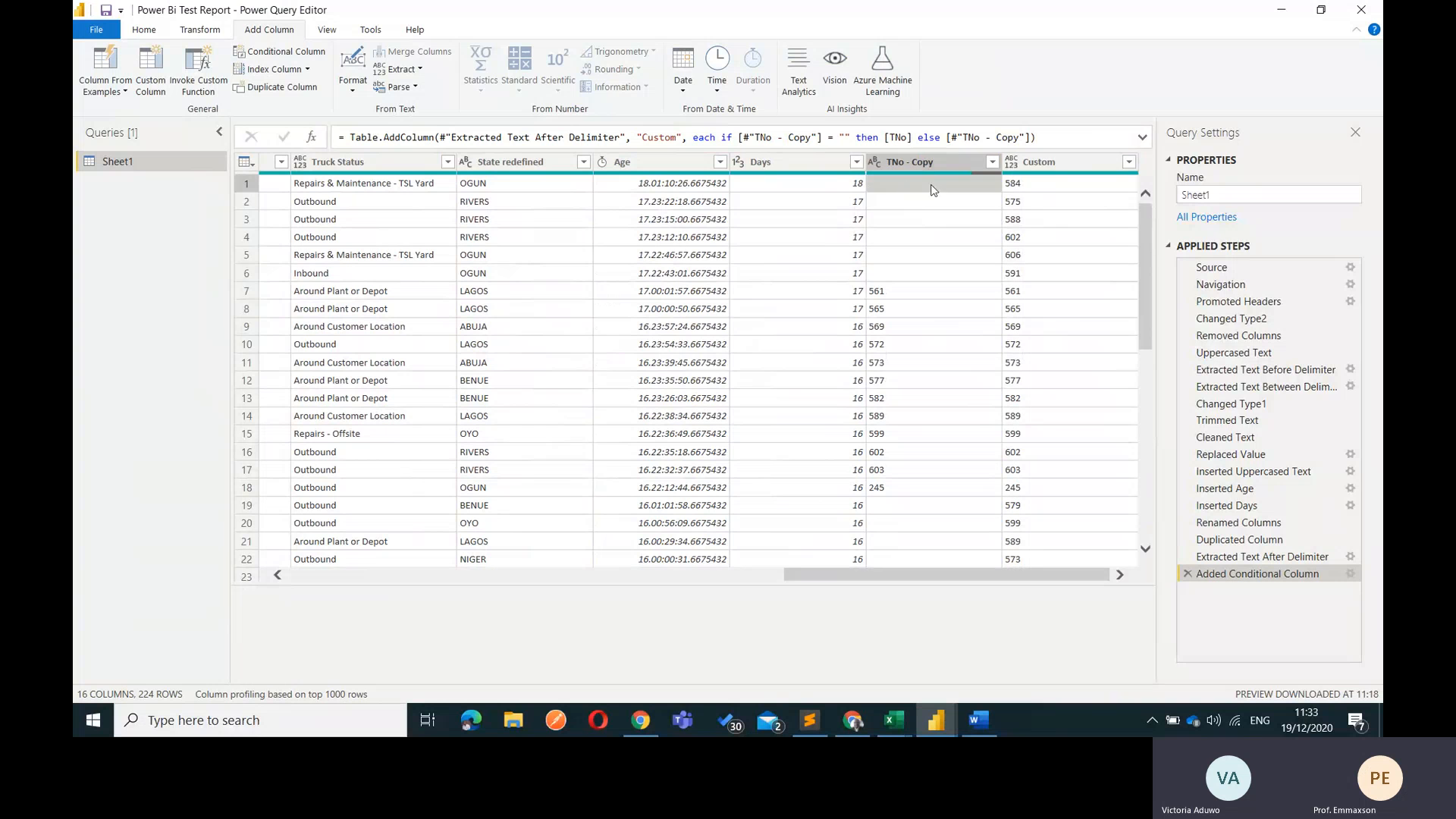
# Compare the values of the new Custom column with those in the TNo - Copy and original TNo columns
pyautogui.click(1036, 185)
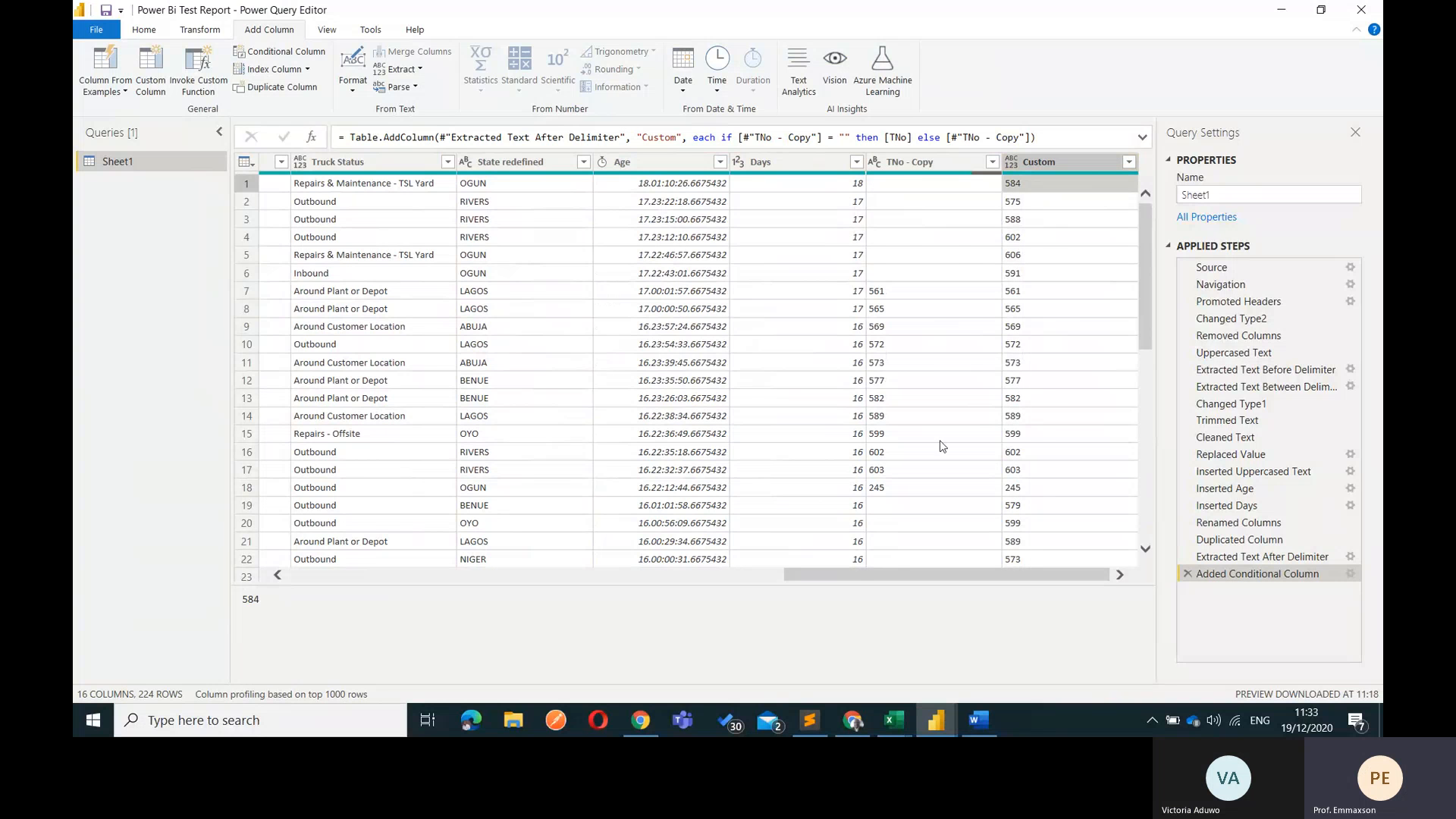
pyautogui.moveTo(858, 573); pyautogui.dragTo(501, 388)
pyautogui.moveTo(605, 578); pyautogui.dragTo(521, 225)
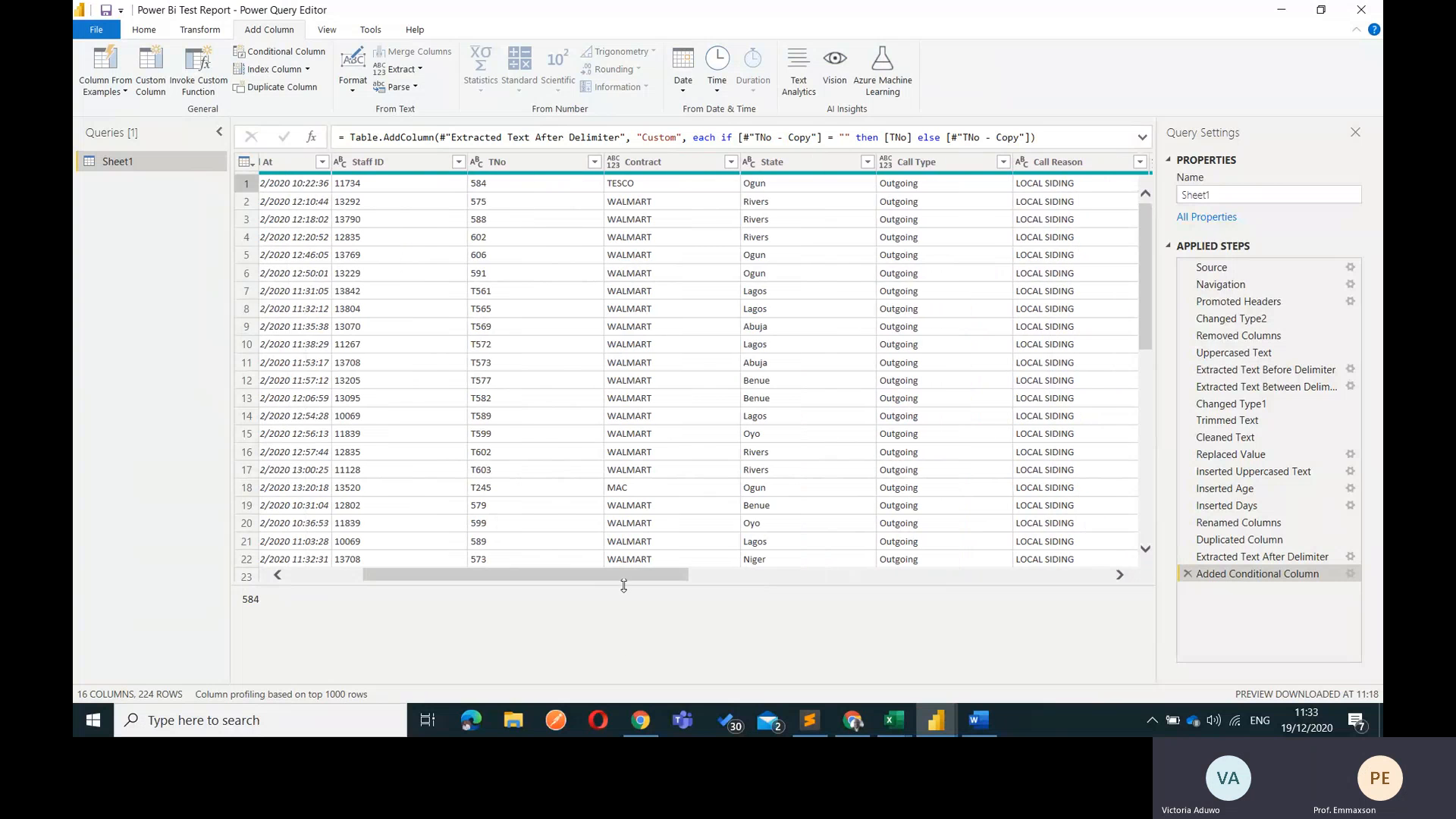
pyautogui.moveTo(626, 581); pyautogui.dragTo(1048, 581)
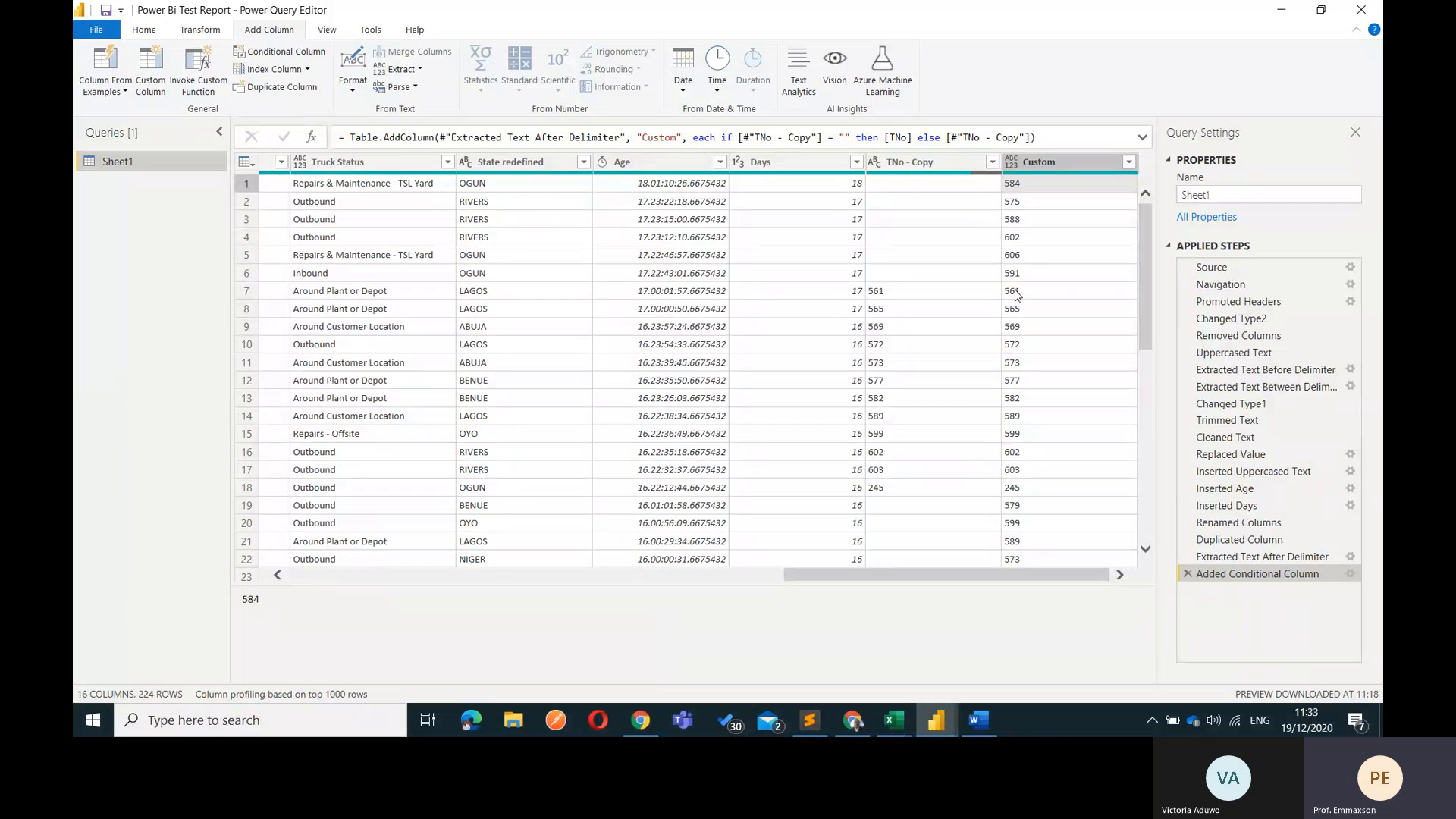
# Add the prefix T to every value in the Custom column
pyautogui.click(1031, 160)
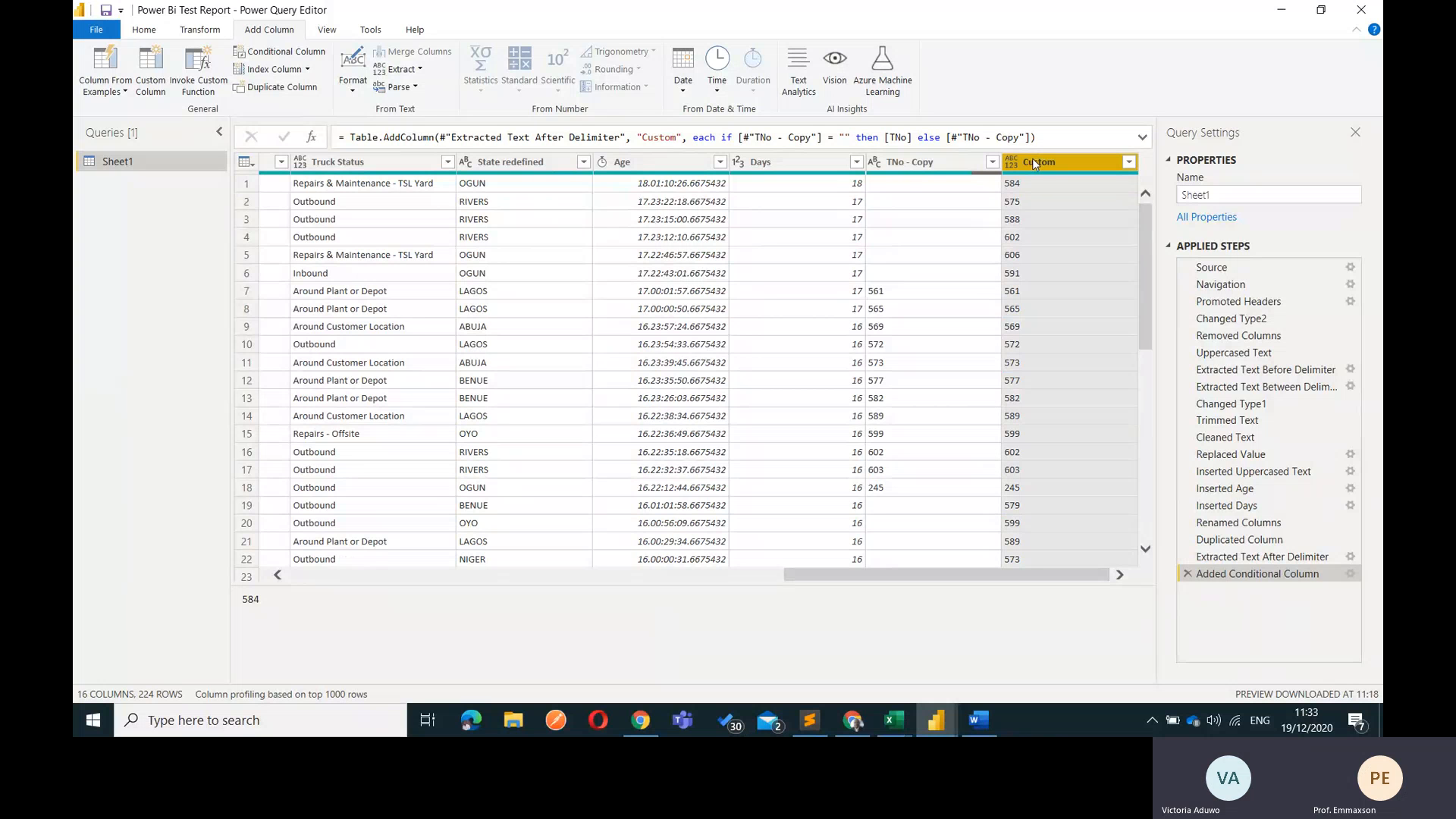
pyautogui.click(198, 30)
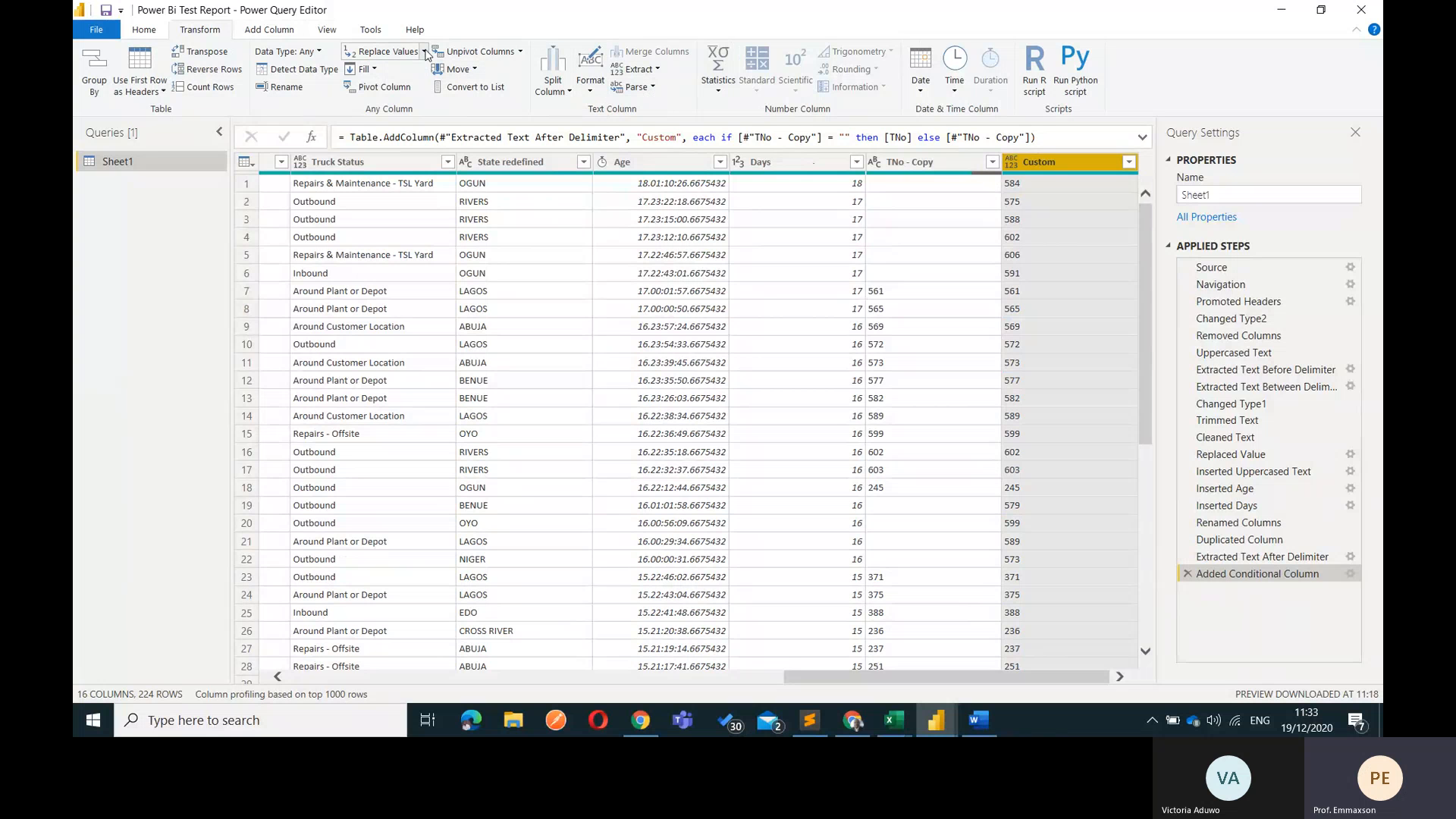
pyautogui.click(651, 89)
pyautogui.click(650, 89)
pyautogui.click(590, 83)
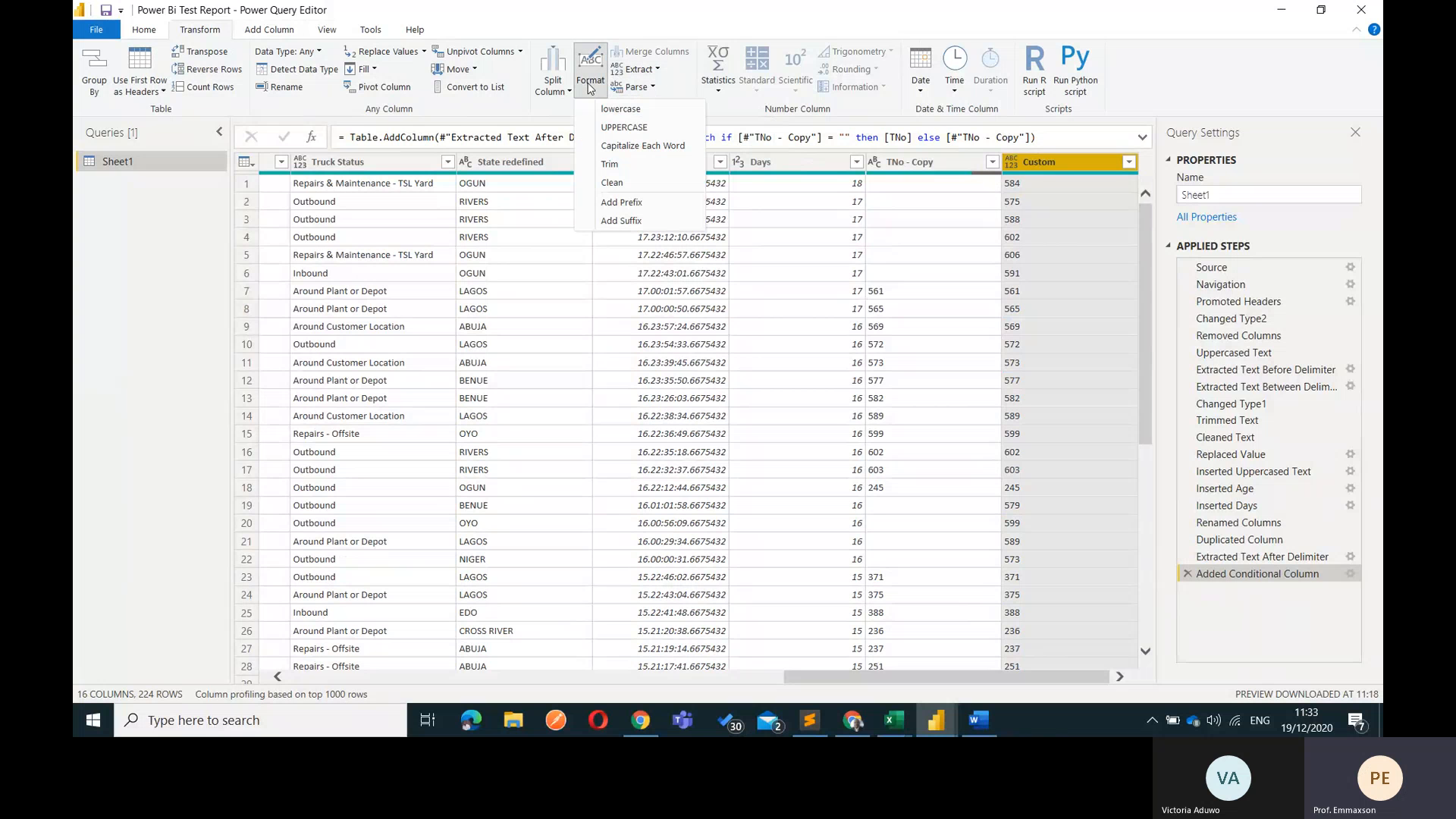
pyautogui.click(640, 209)
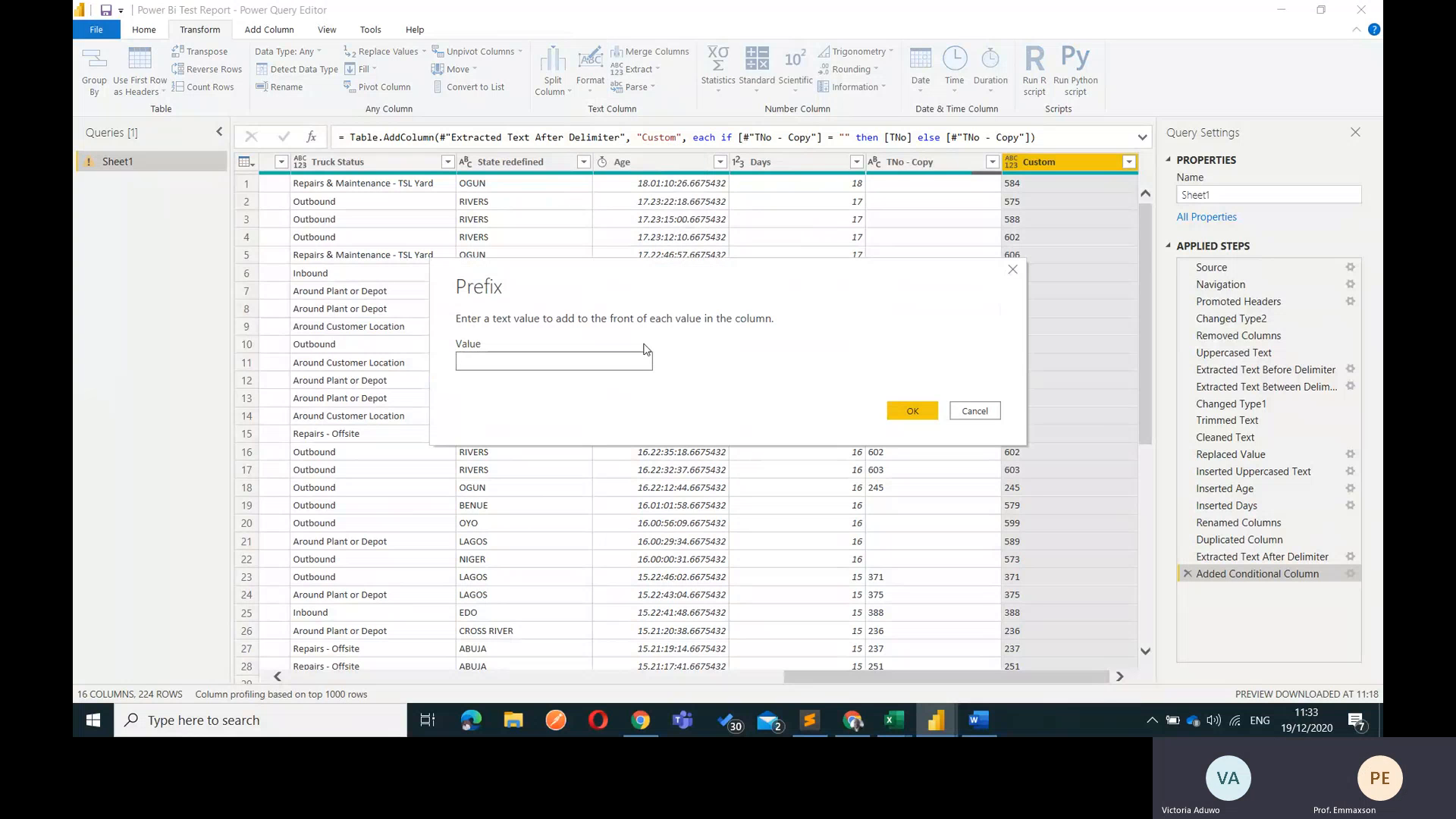
pyautogui.write('0')
pyautogui.click(910, 412)
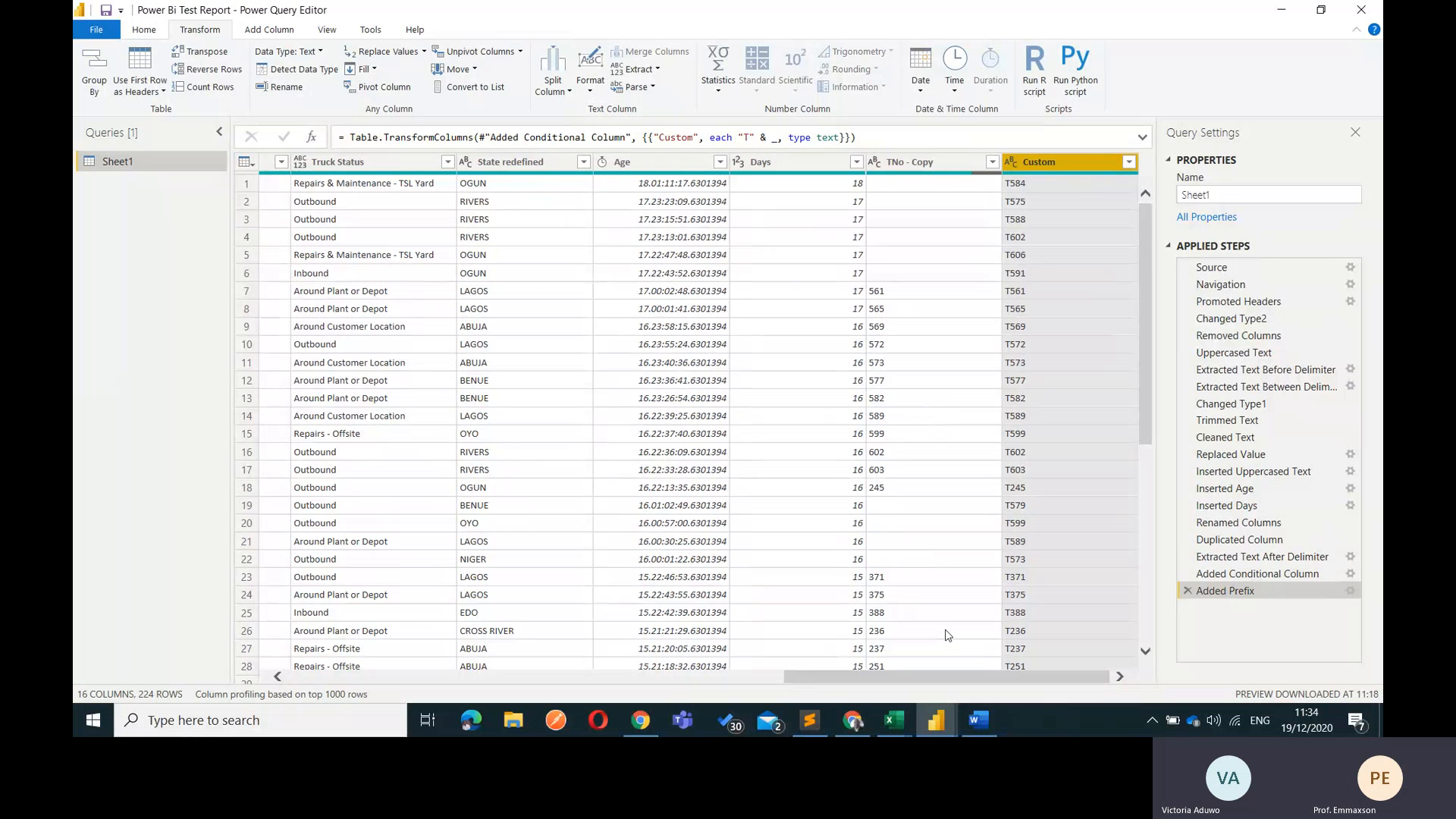
pyautogui.click(981, 566)
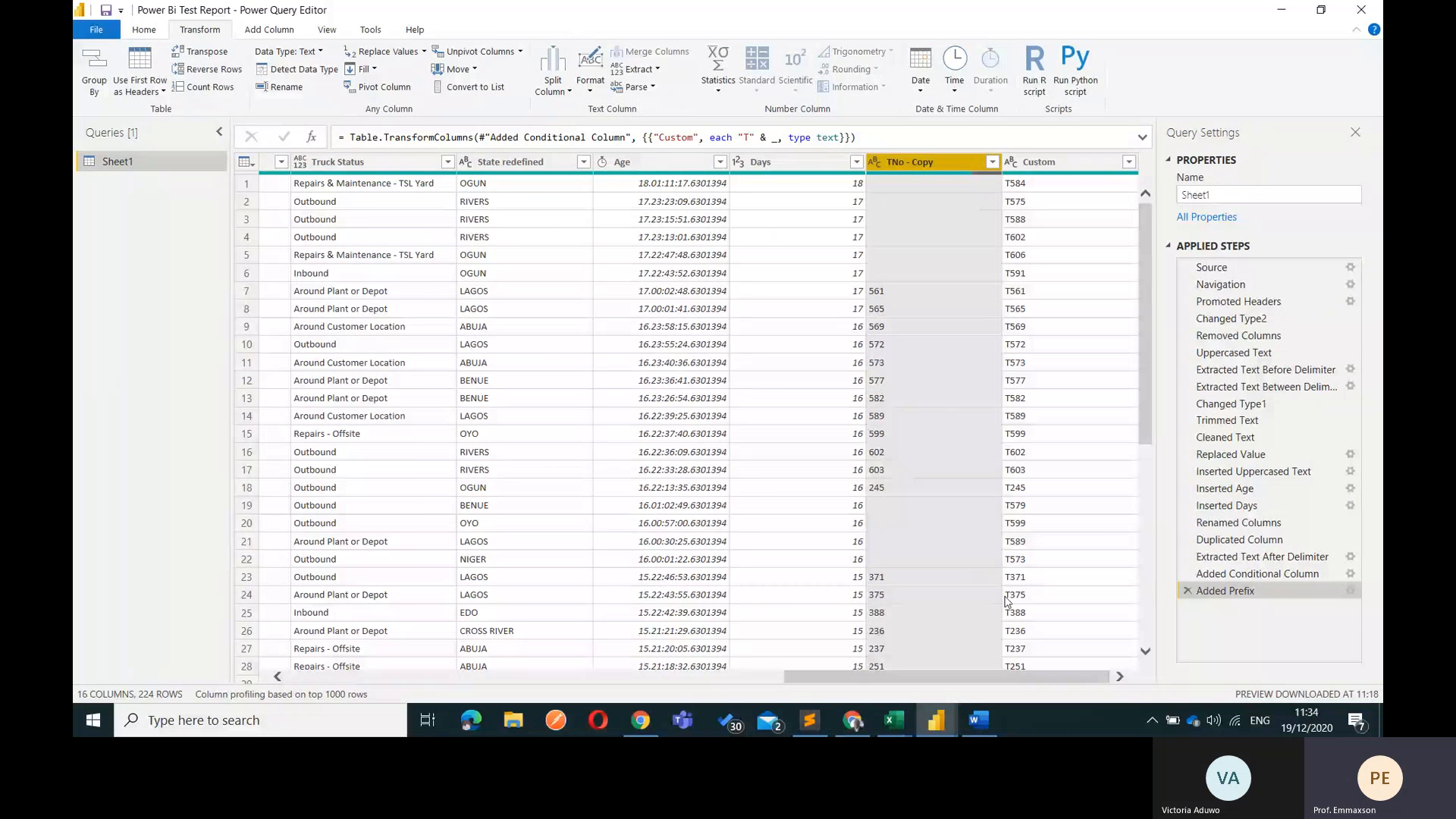
# Remove the TNo - Copy column from the Sheet1 query
pyautogui.moveTo(906, 677); pyautogui.dragTo(941, 677)
pyautogui.rightClick(944, 144)
pyautogui.click(931, 161)
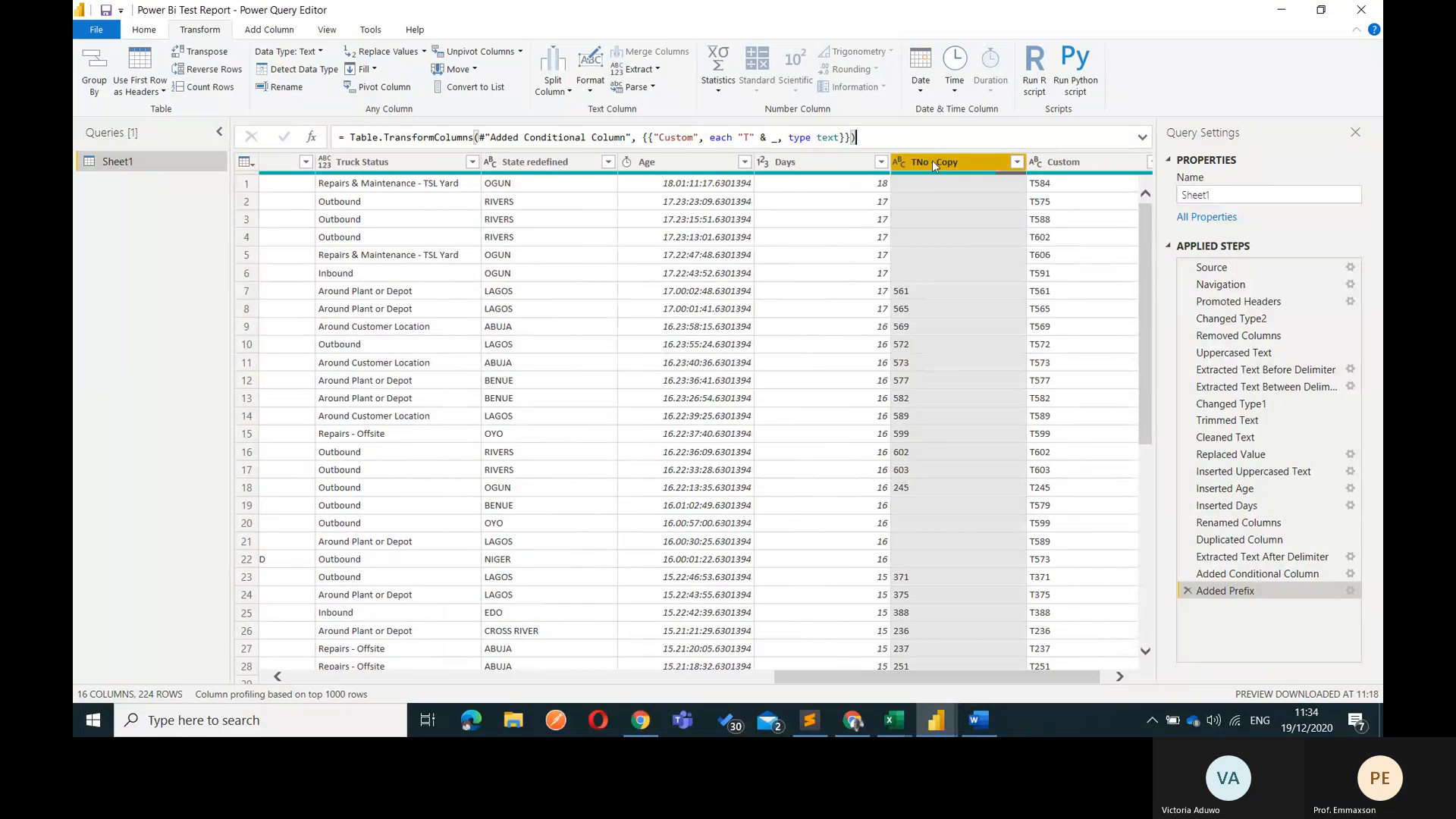
pyautogui.rightClick(931, 160)
pyautogui.click(977, 191)
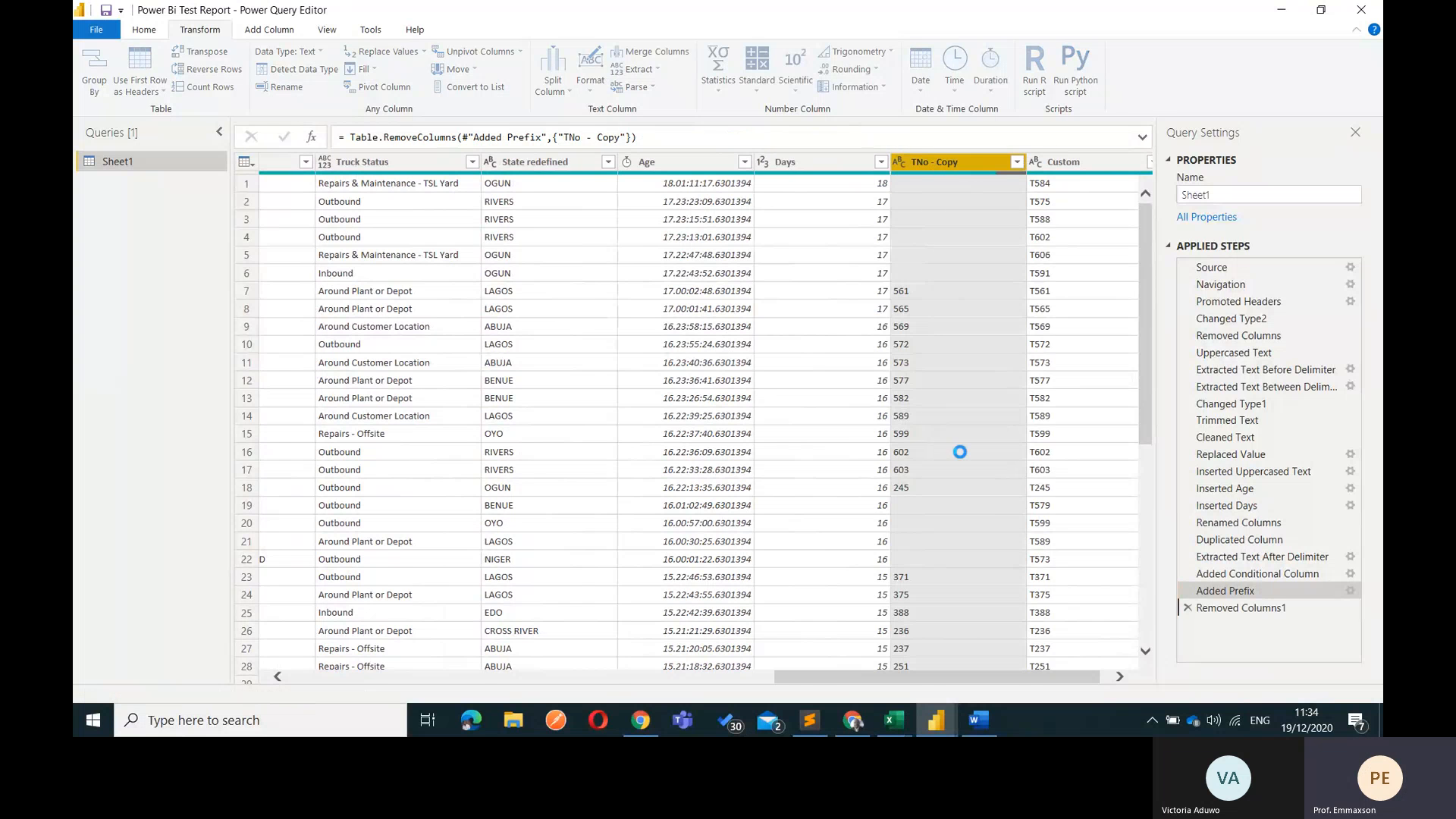
# Remove the original TNo column, located between Staff ID and Contract, from the query
pyautogui.moveTo(923, 687); pyautogui.dragTo(650, 683)
pyautogui.moveTo(546, 682); pyautogui.dragTo(466, 684)
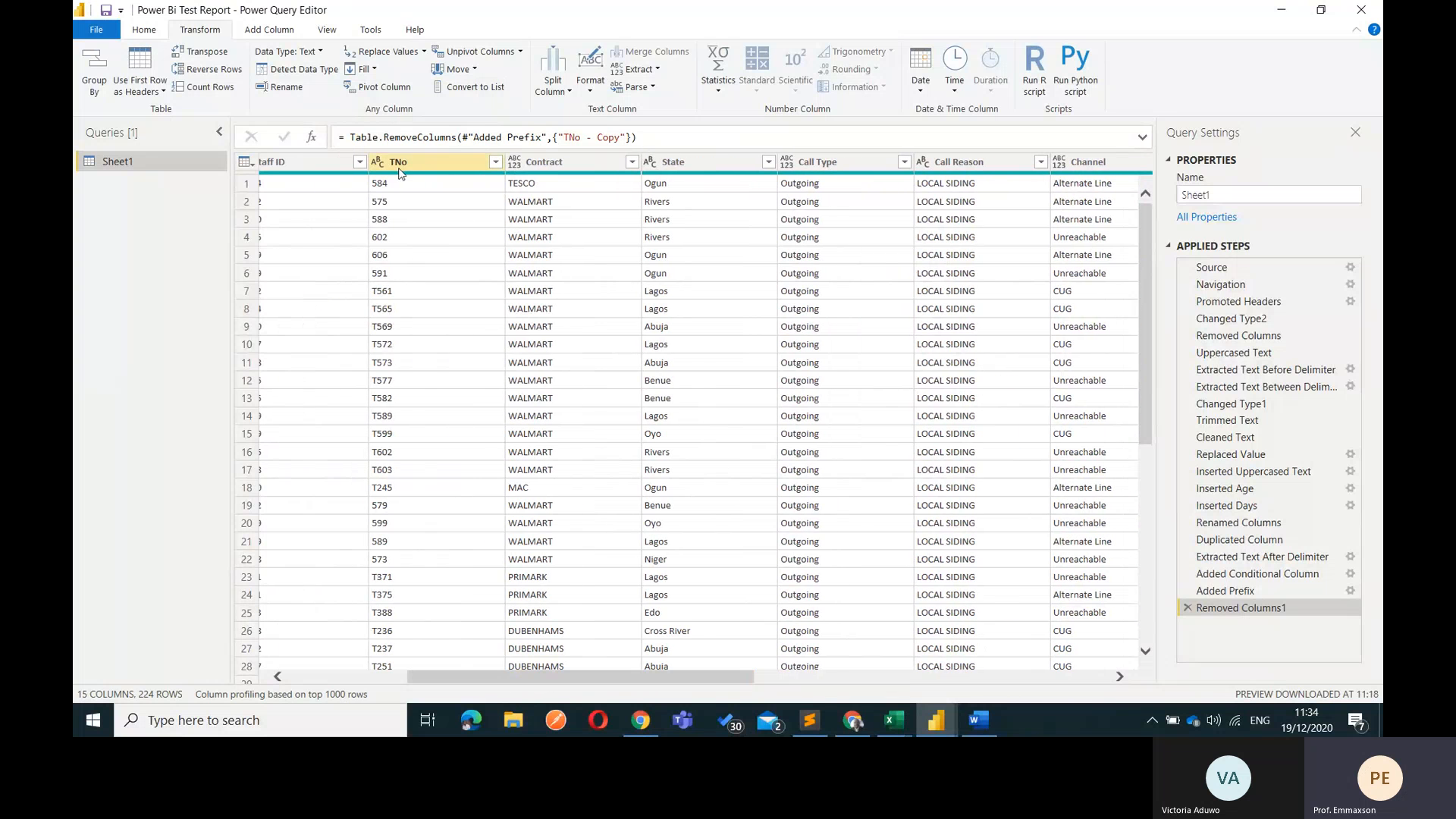
pyautogui.click(397, 167)
pyautogui.rightClick(399, 167)
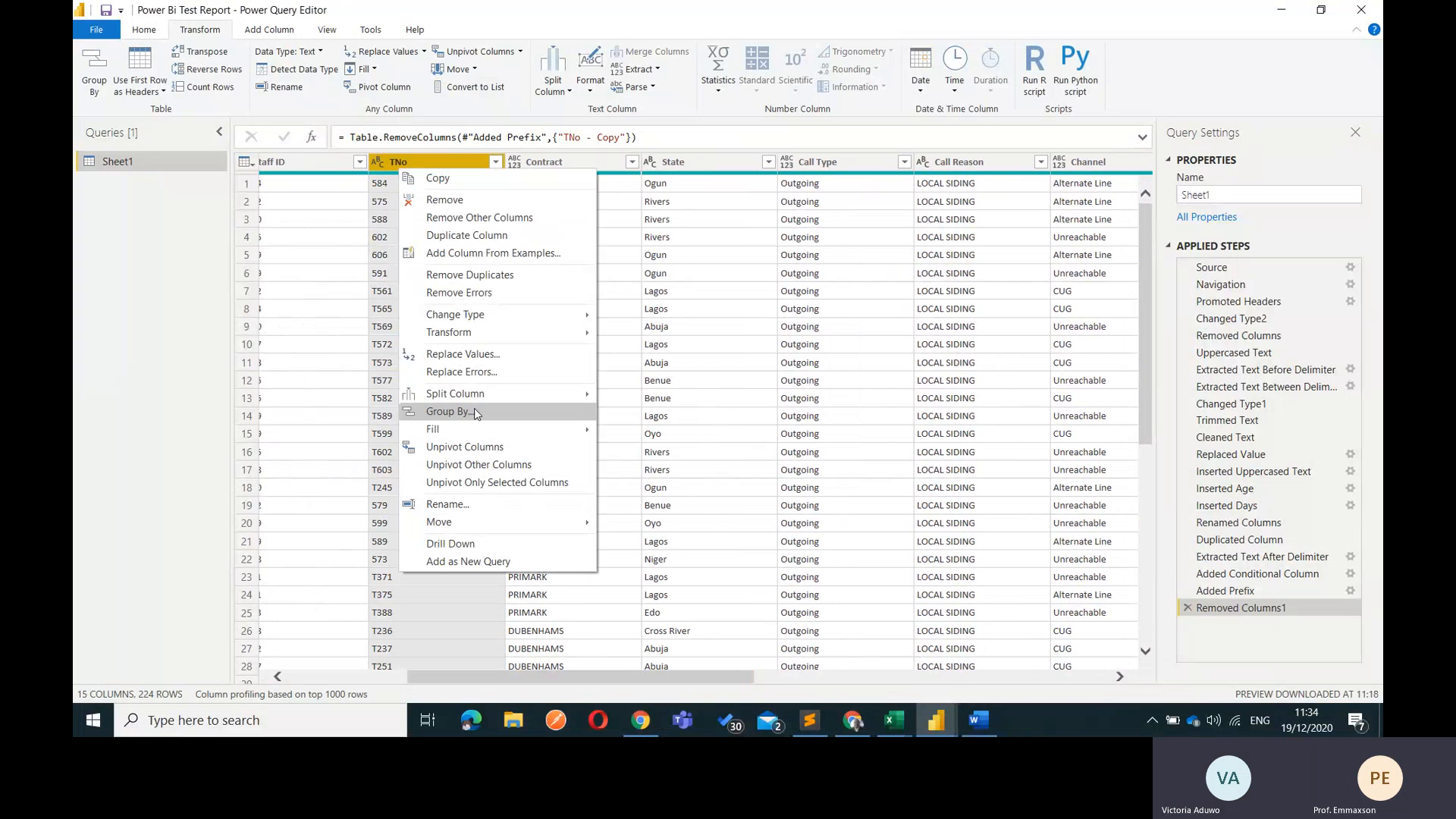
pyautogui.click(489, 202)
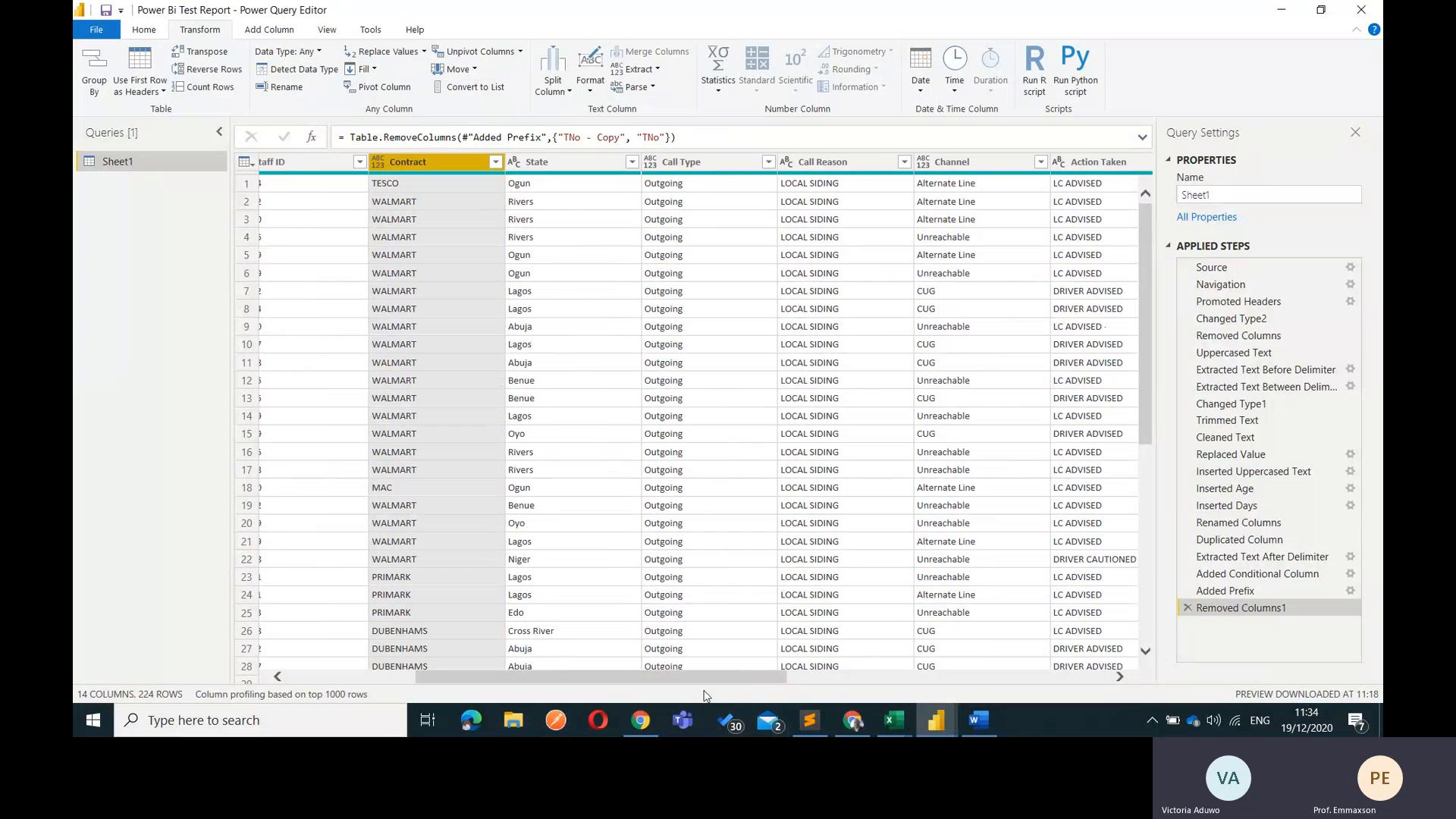
# Rename the Custom column as TNo and remove the Age column
pyautogui.moveTo(715, 683); pyautogui.dragTo(1039, 683)
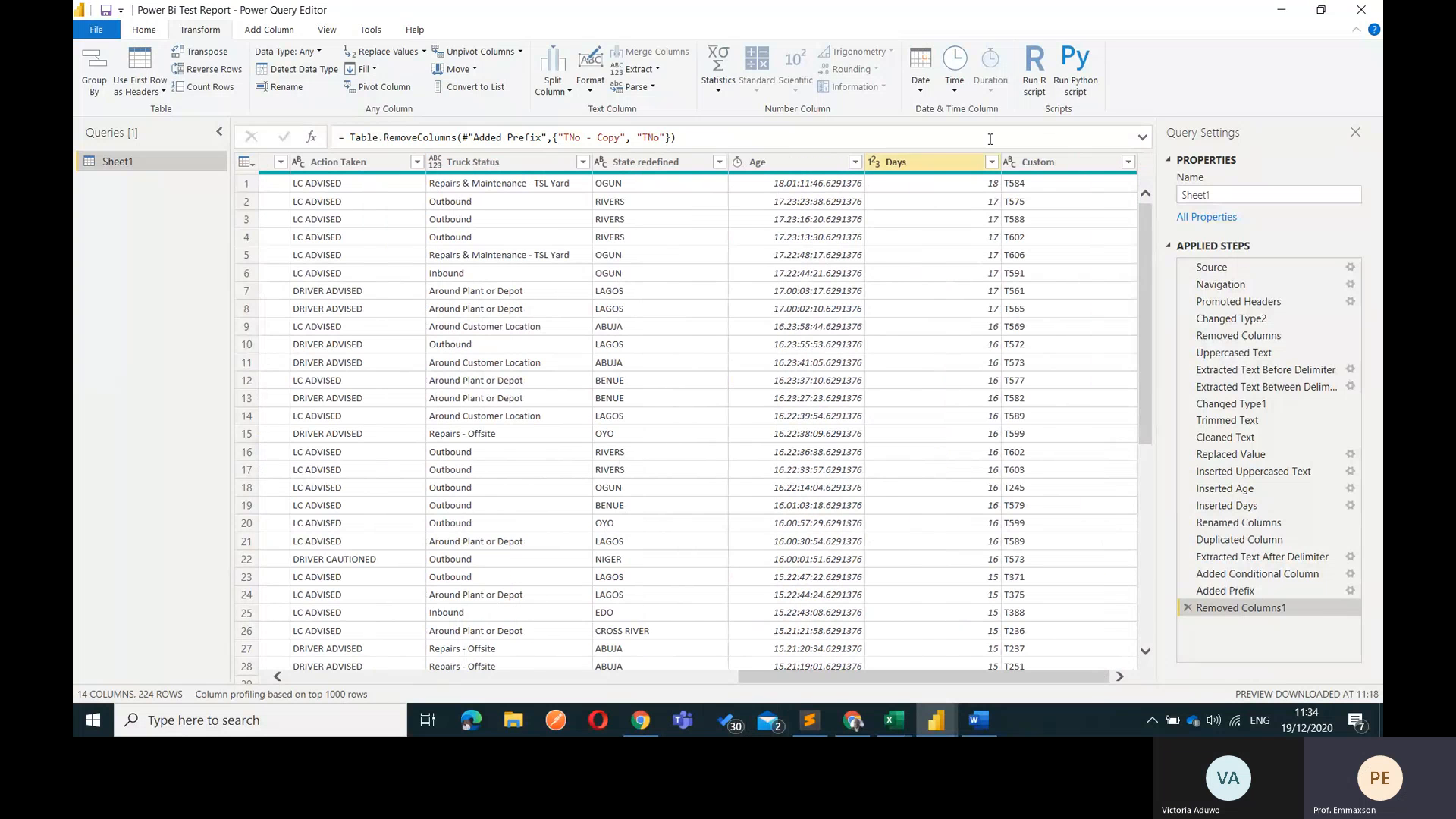
pyautogui.doubleClick(1061, 160)
pyautogui.write('TN')
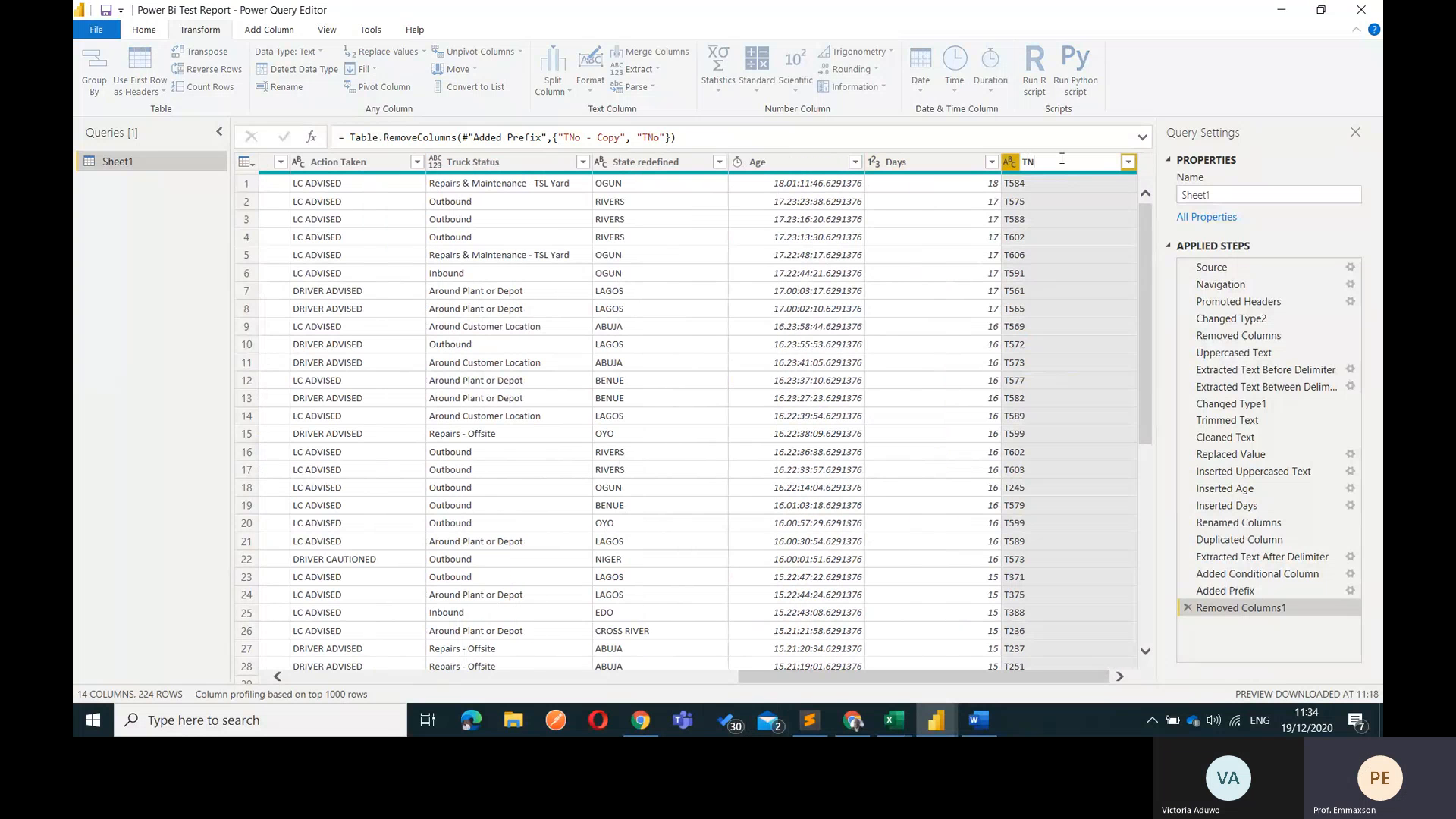
pyautogui.write('o')
pyautogui.press('Return')
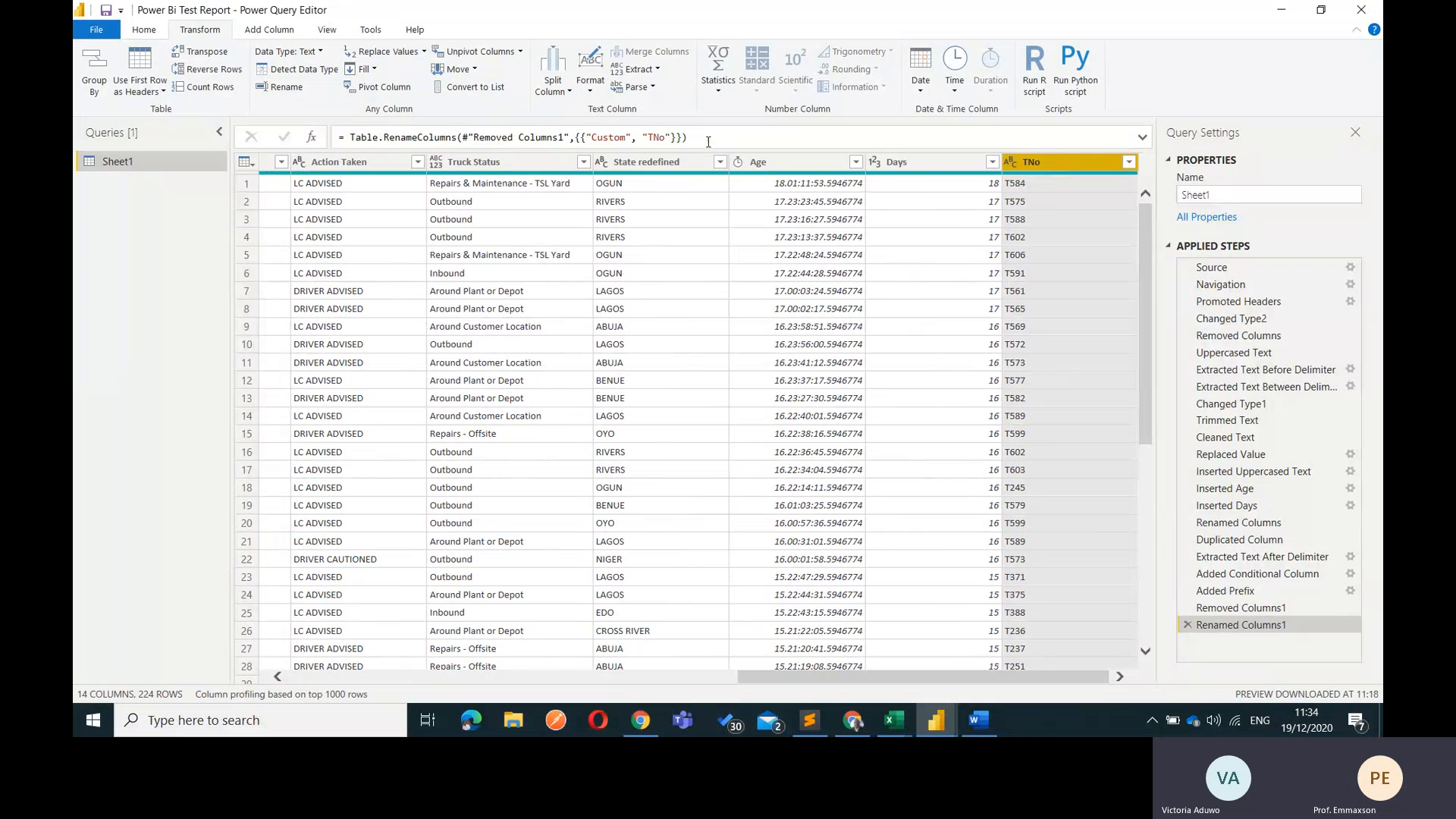
pyautogui.rightClick(806, 167)
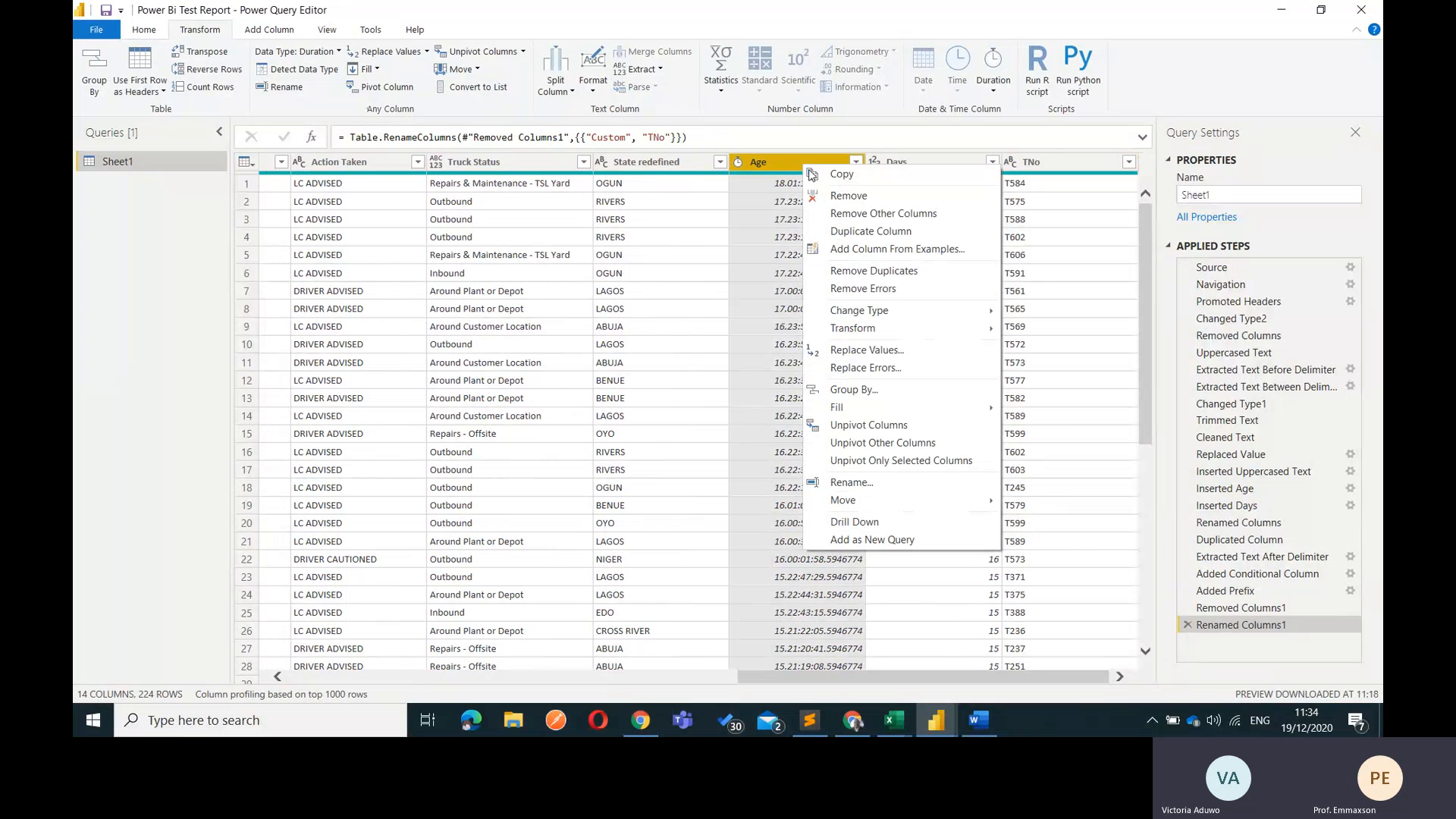
pyautogui.click(850, 198)
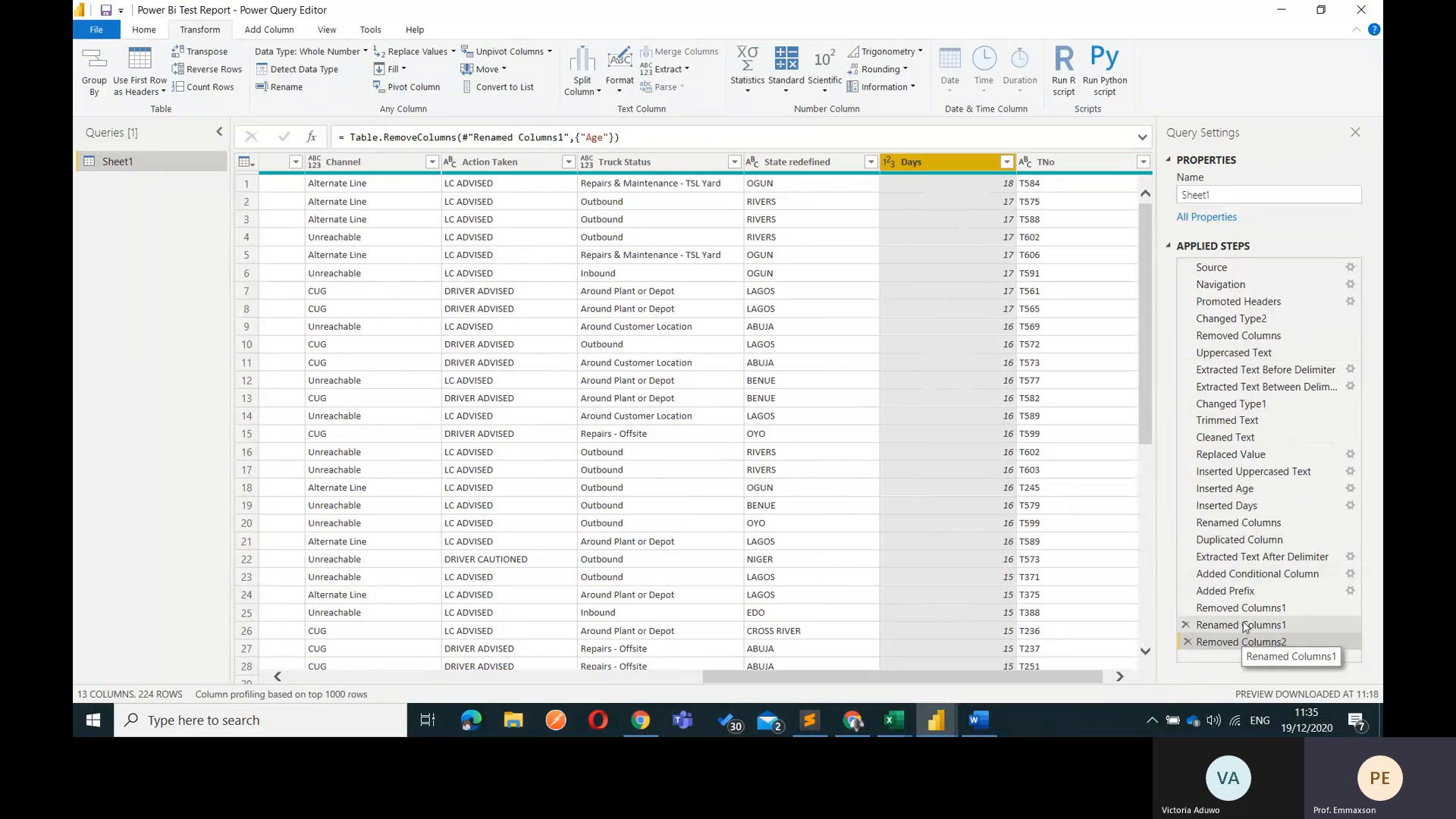
# Switch to the source workbook in Excel, select its whole data range from A1 to check its extent, and return to Power Query
pyautogui.click(894, 720)
pyautogui.click(1039, 652)
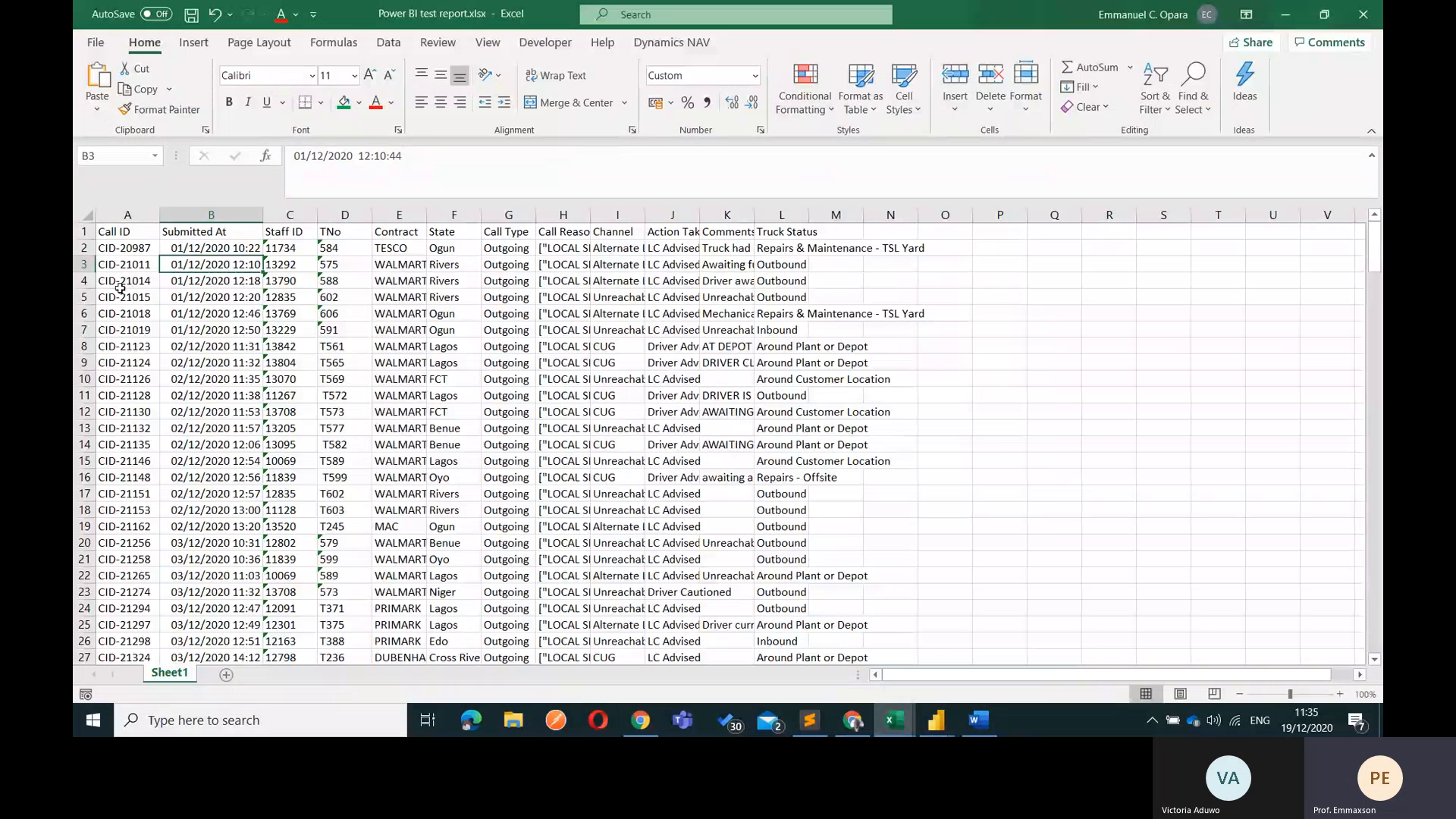
pyautogui.click(143, 301)
pyautogui.press('Up')
pyautogui.press('Up')
pyautogui.press('Up')
pyautogui.press('Up')
pyautogui.hotkey('ctrl', 'shift', 'Right')
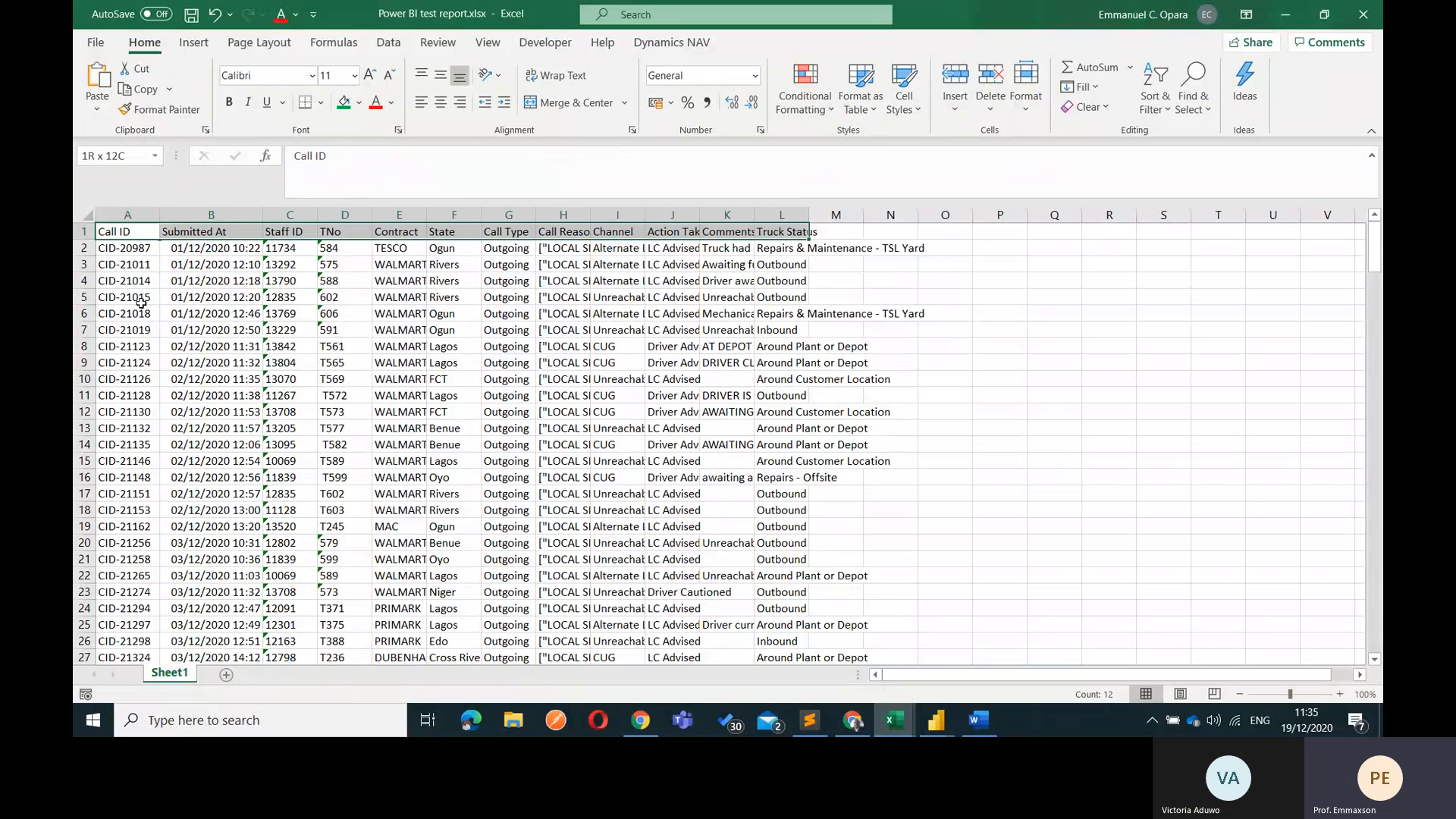
pyautogui.hotkey('ctrl', 'shift', 'Down')
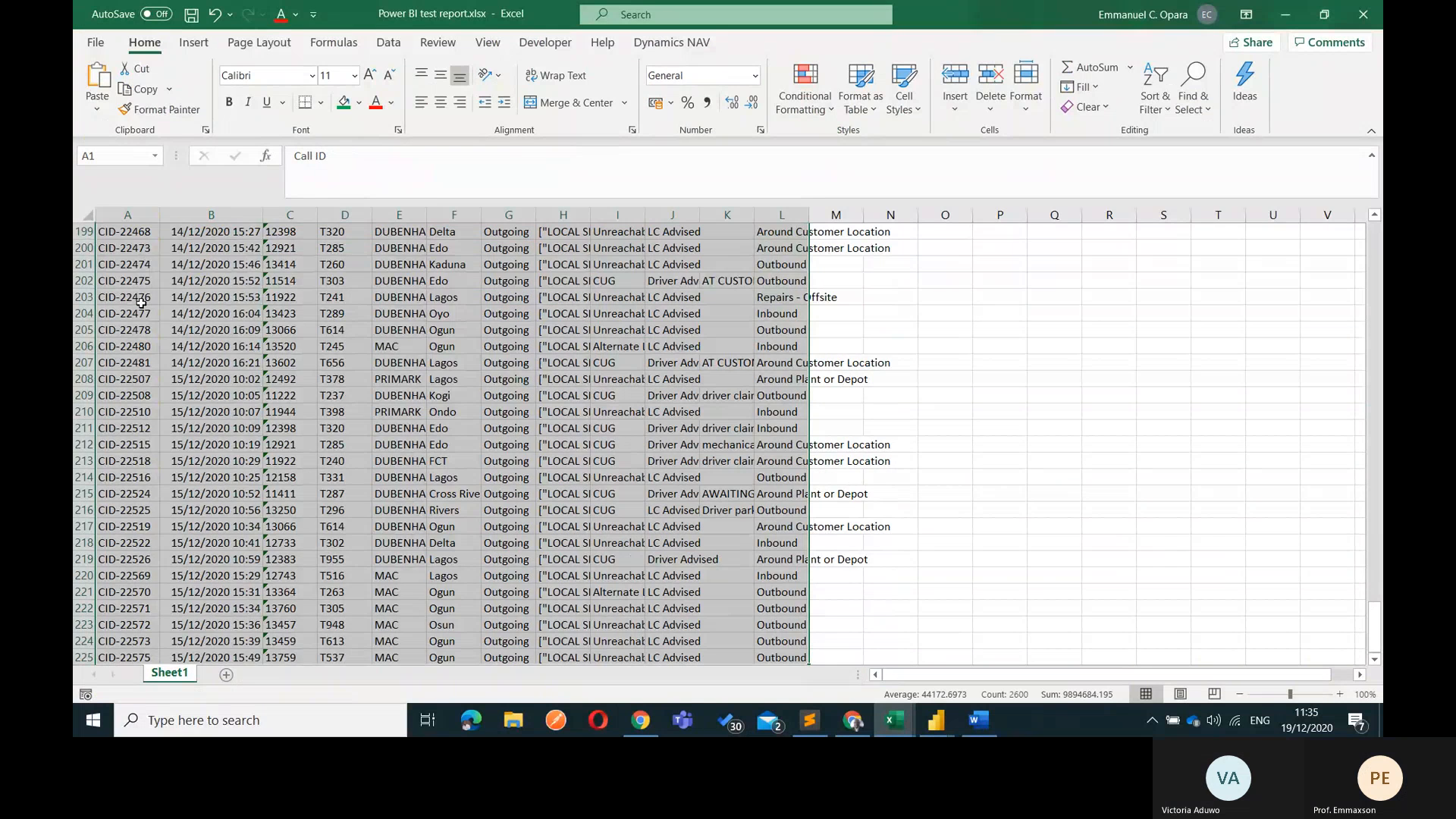
pyautogui.hotkey('ctrl', 'Home')
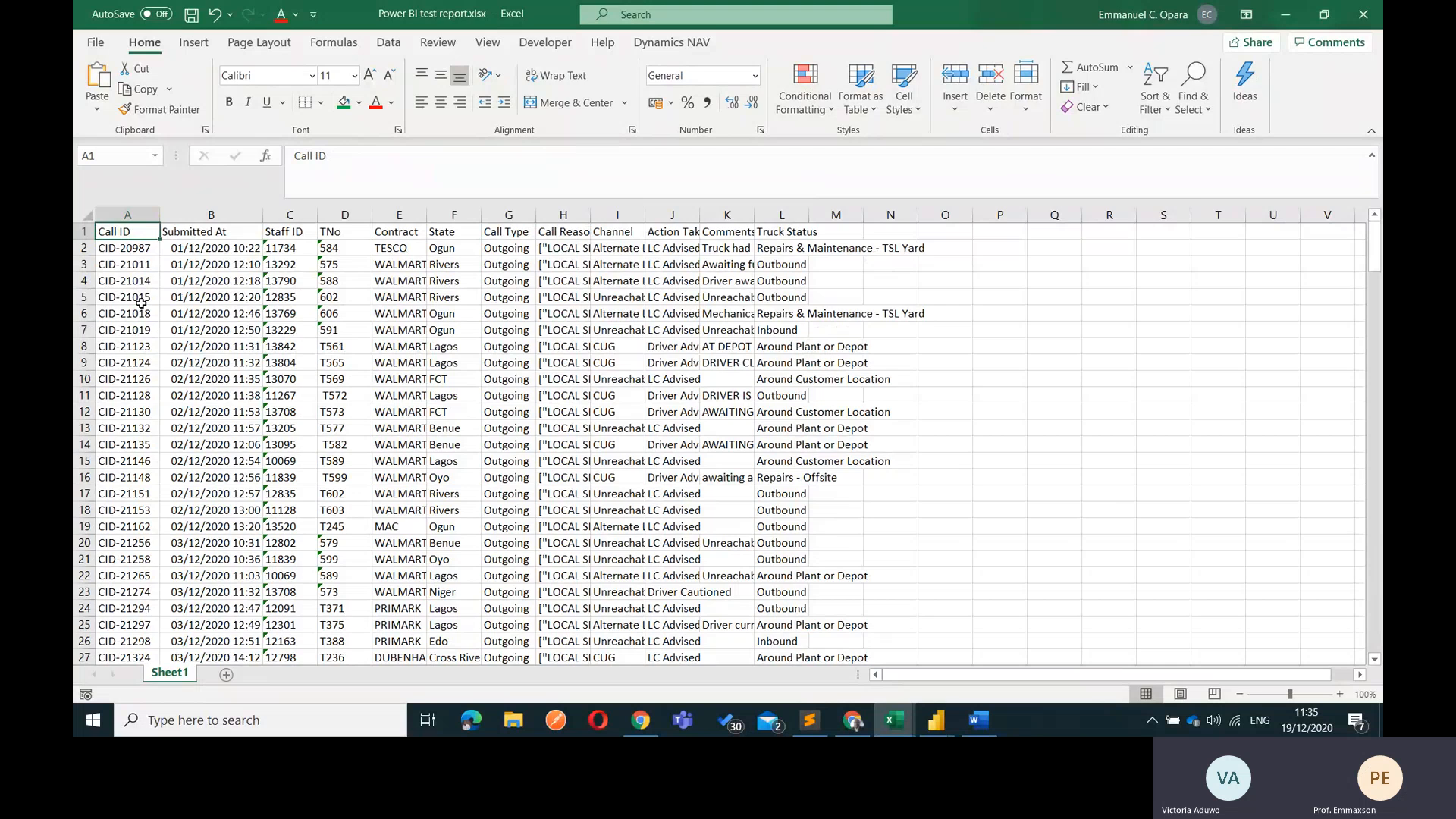
pyautogui.hotkey('alt', 'Tab')
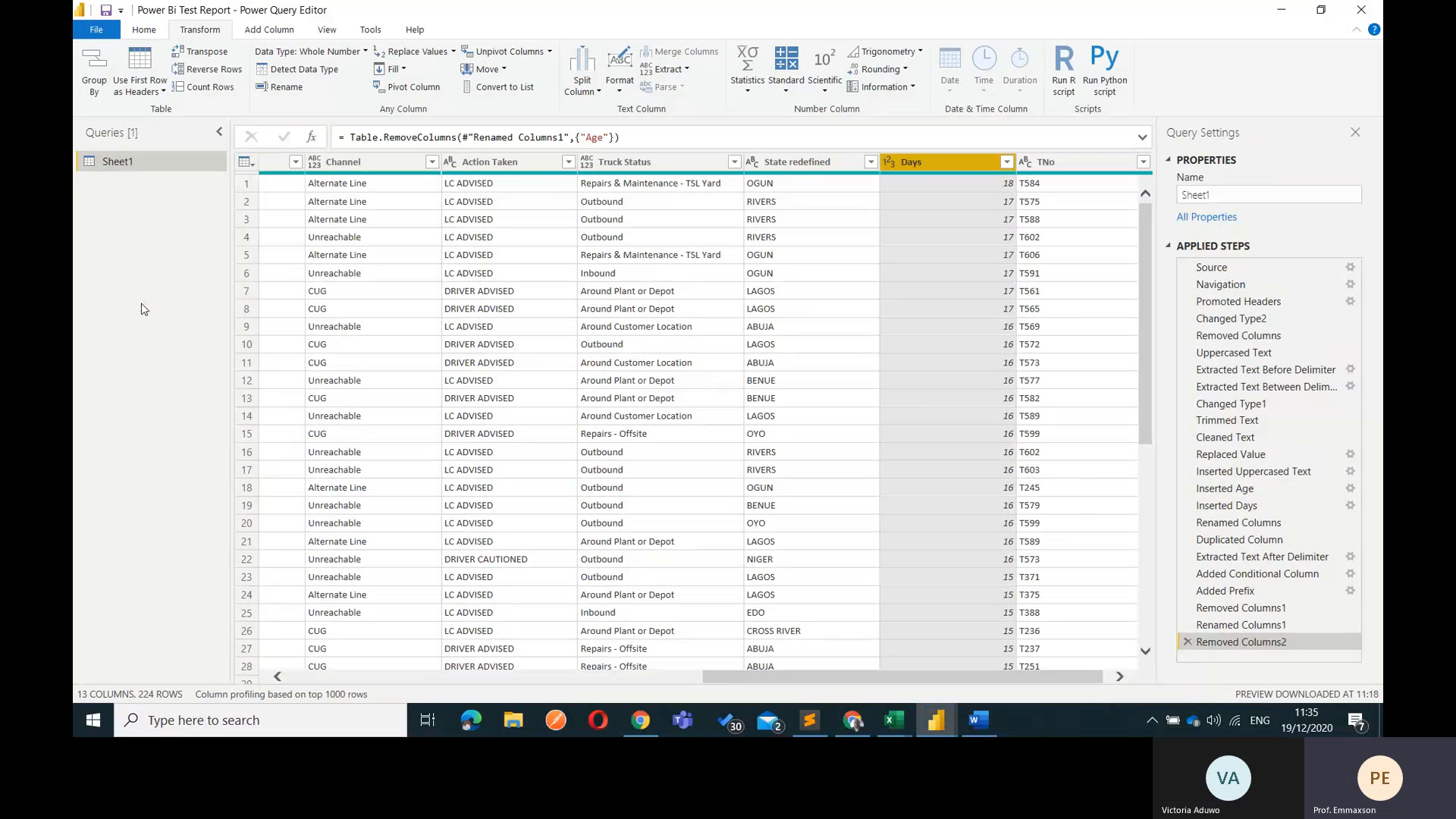
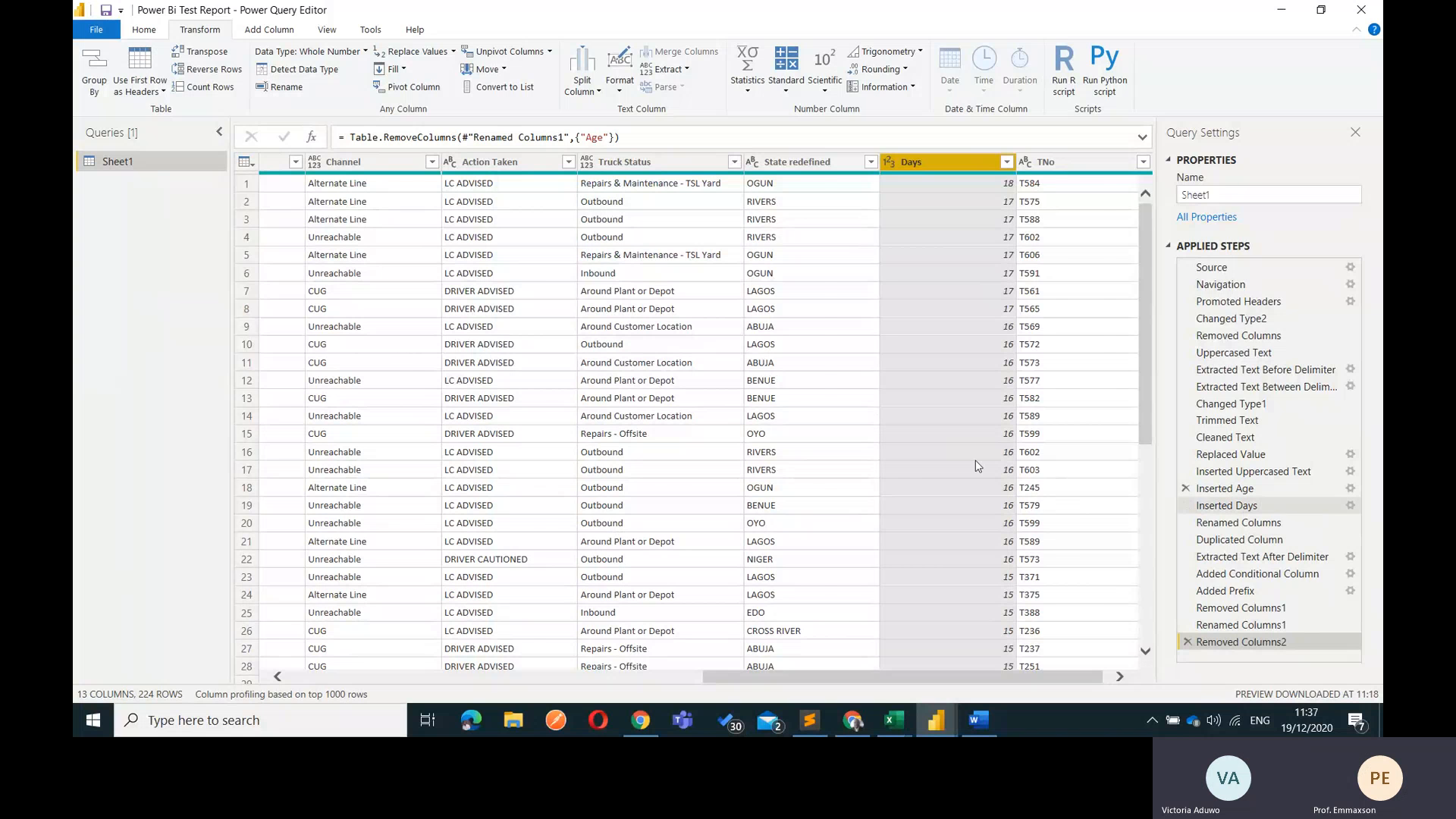
# Look across the query's columns and highlight the Transform, Combine and Clean data topics in the Google Docs lesson plan in Chrome
pyautogui.hscroll(-10, 907, 470)
pyautogui.hscroll(5, 907, 470)
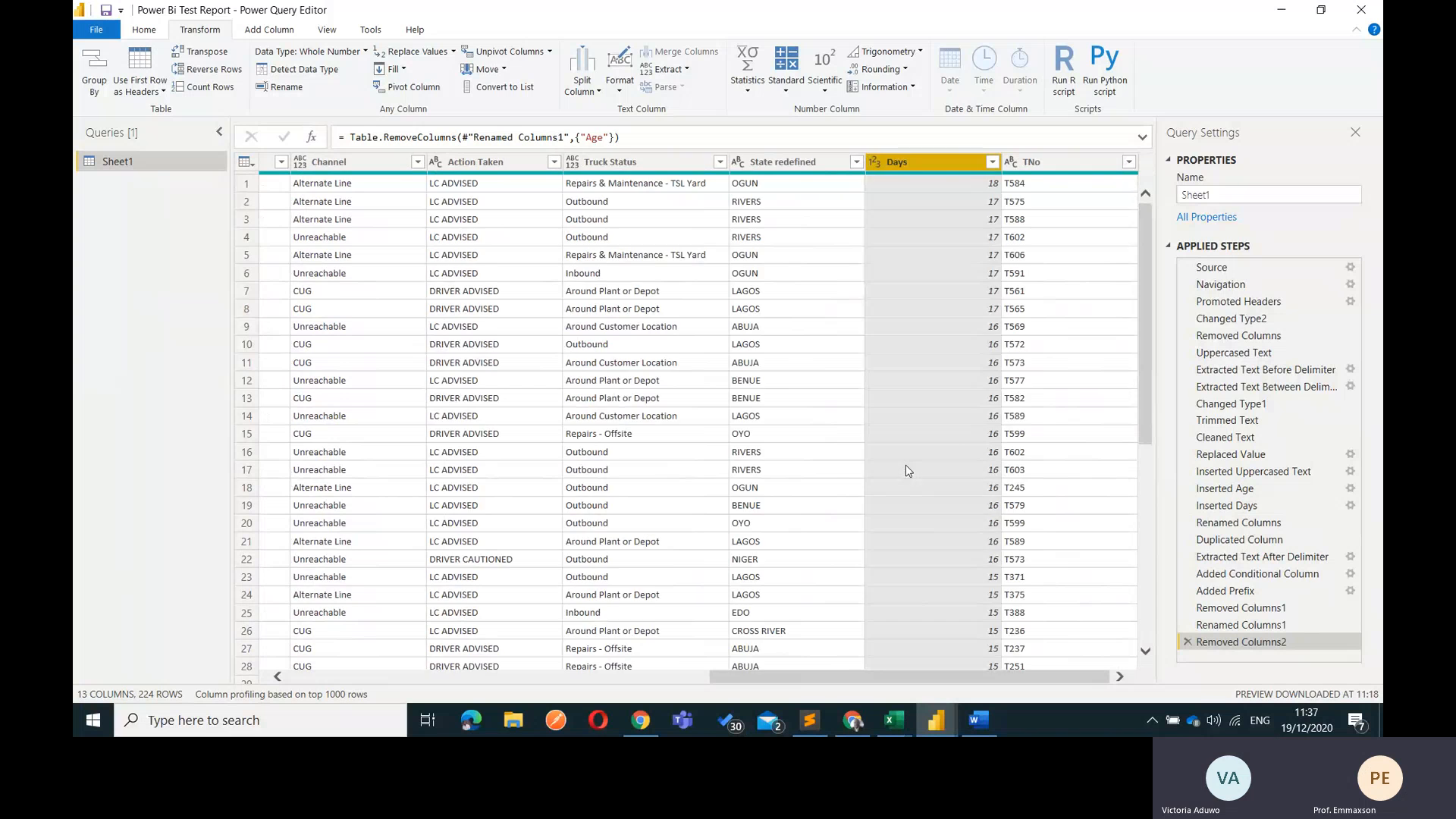
pyautogui.hscroll(-5, 907, 470)
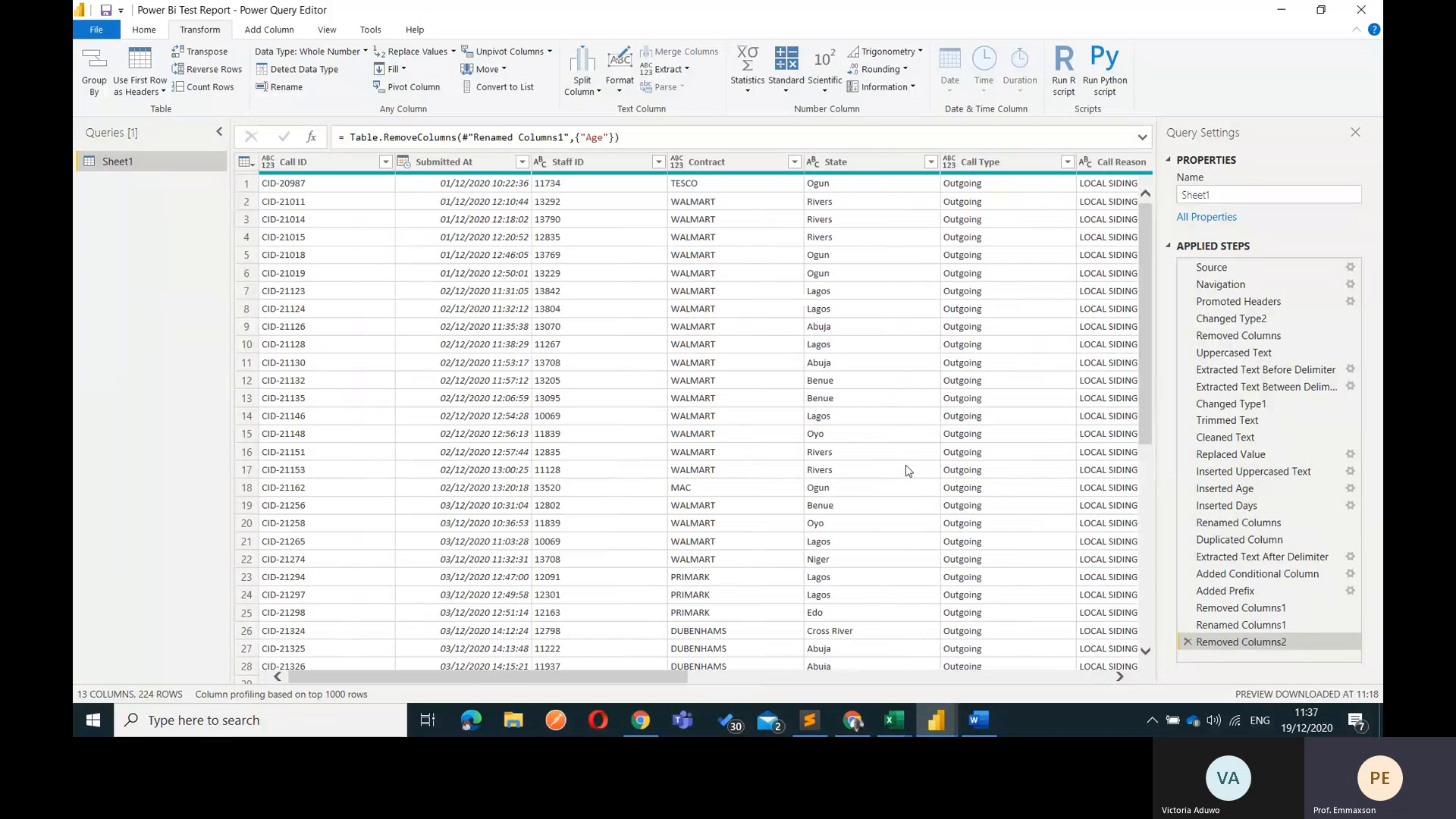
pyautogui.click(852, 720)
pyautogui.click(1151, 11)
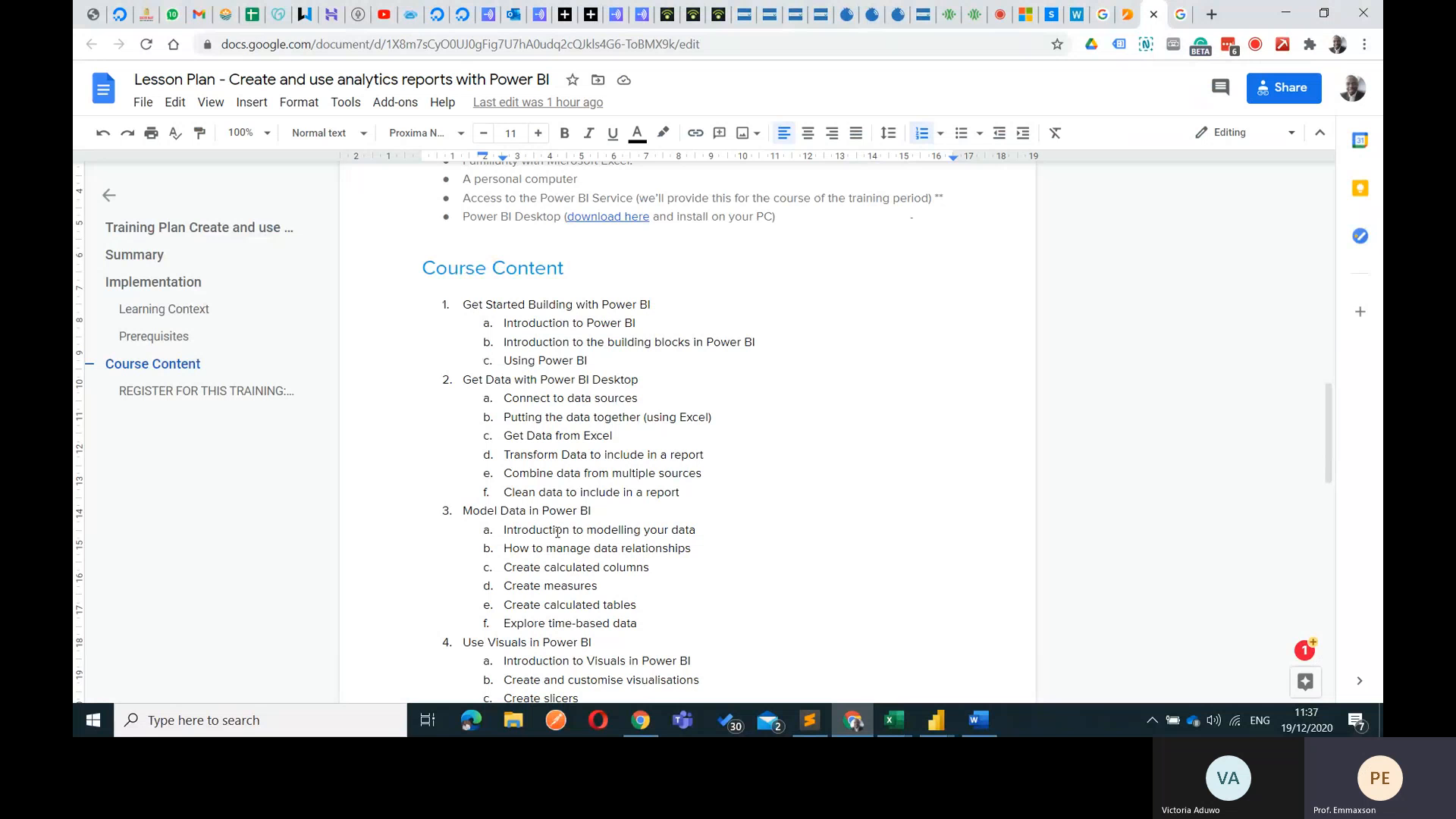
pyautogui.moveTo(548, 455); pyautogui.dragTo(684, 490)
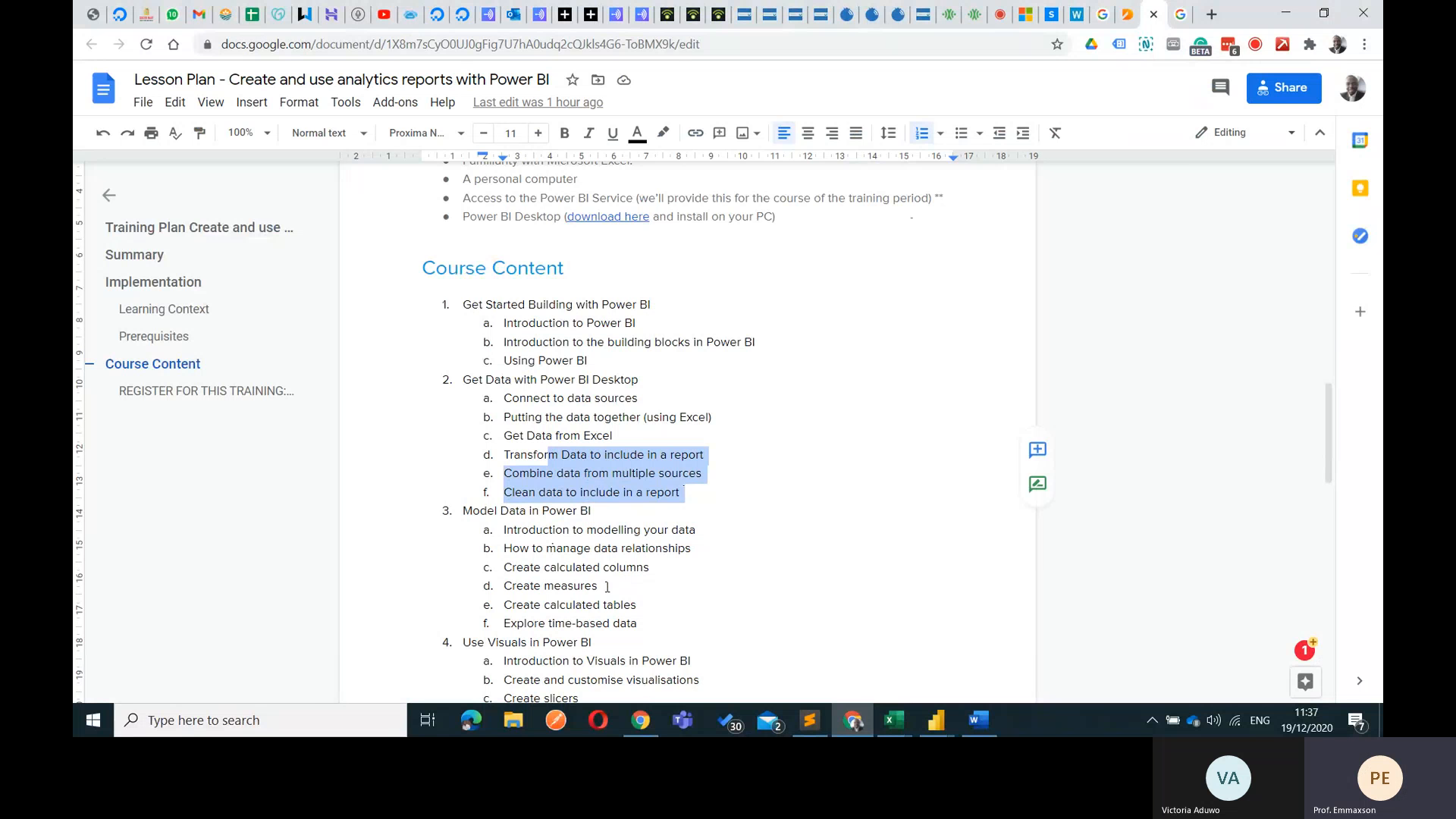
# Return to Power Query Editor, close it with the query changes applied, and switch to Power BI Desktop
pyautogui.hotkey('alt', 'Tab')
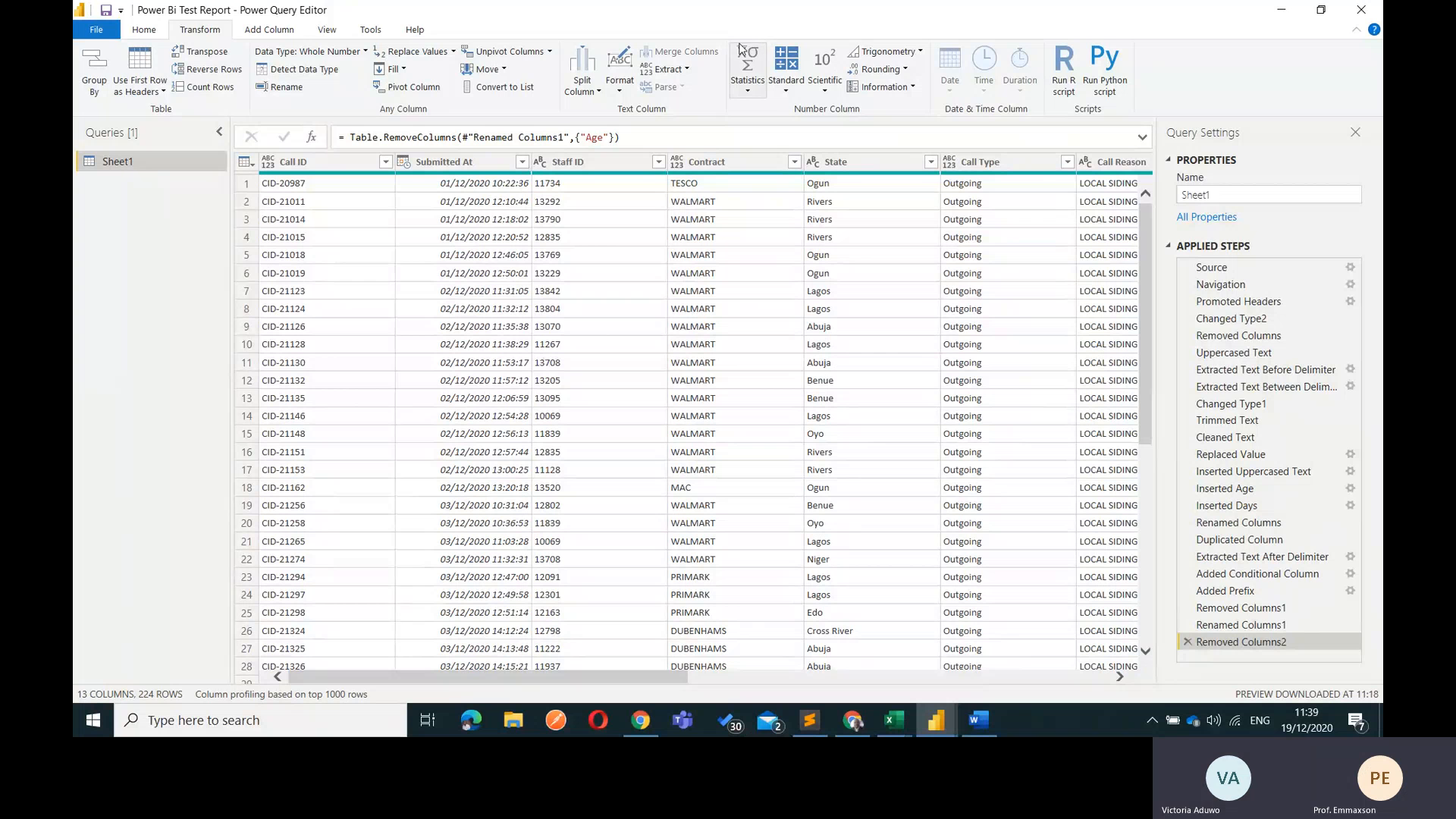
pyautogui.click(95, 29)
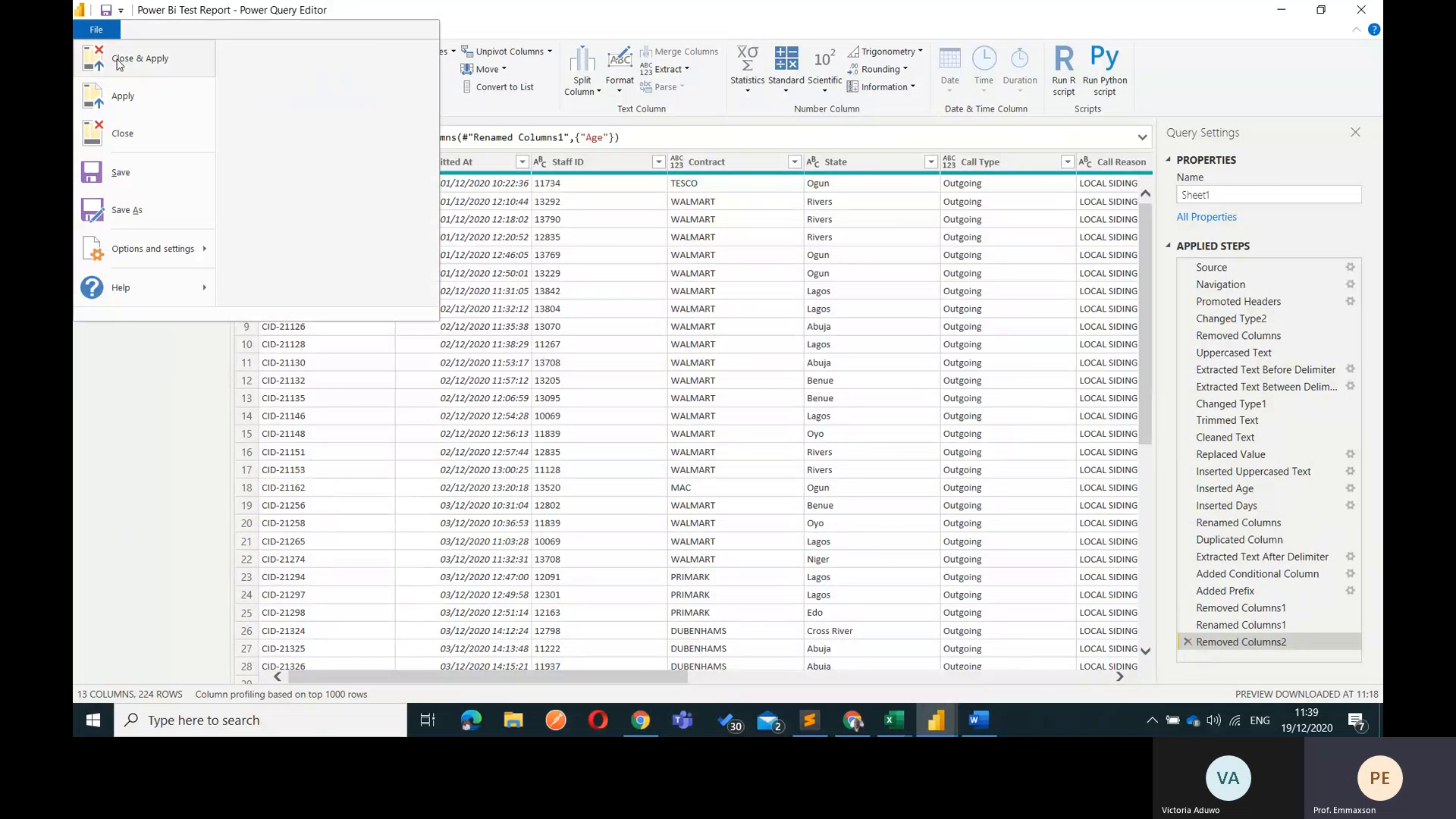
pyautogui.click(116, 60)
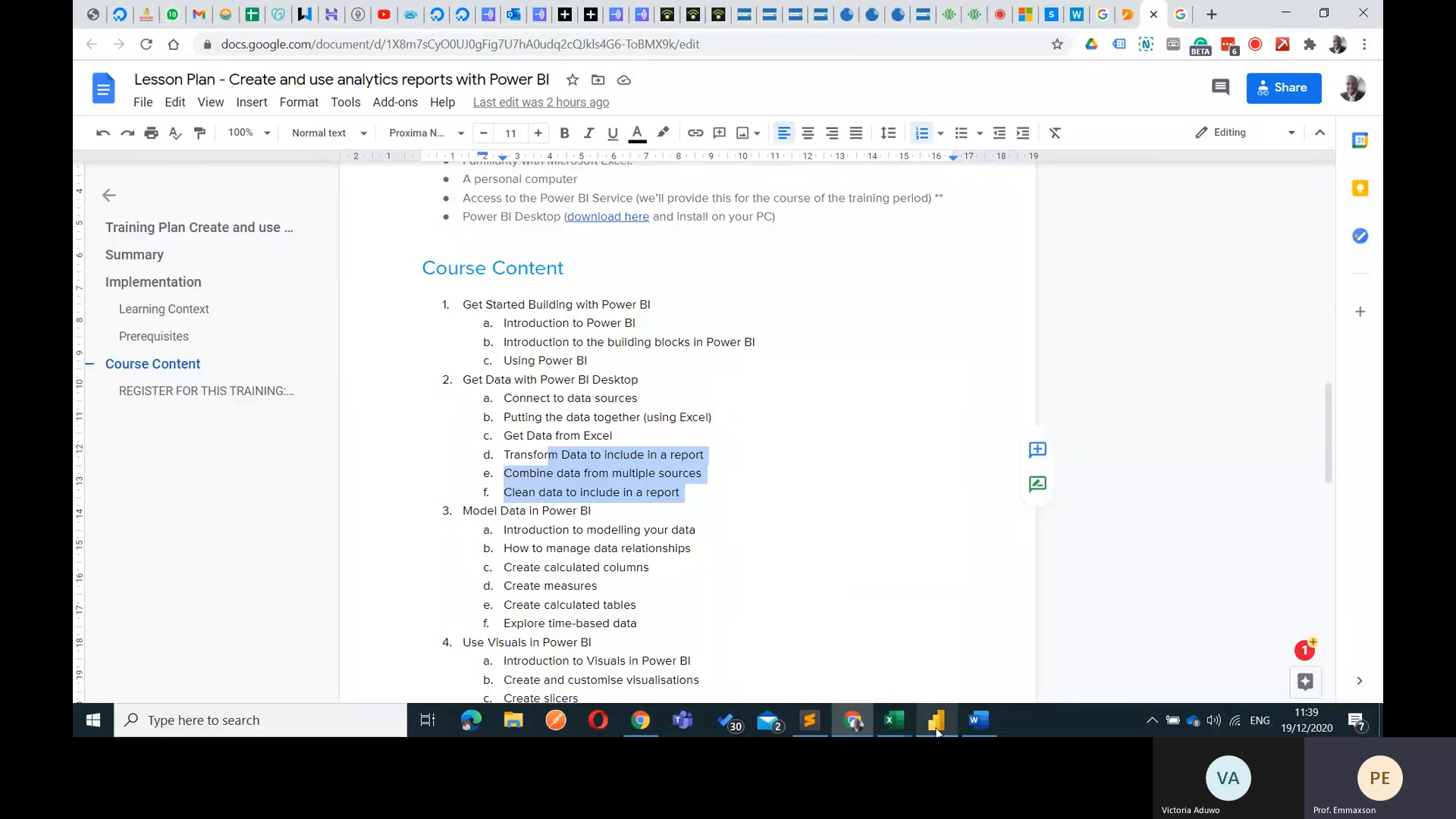
pyautogui.click(933, 717)
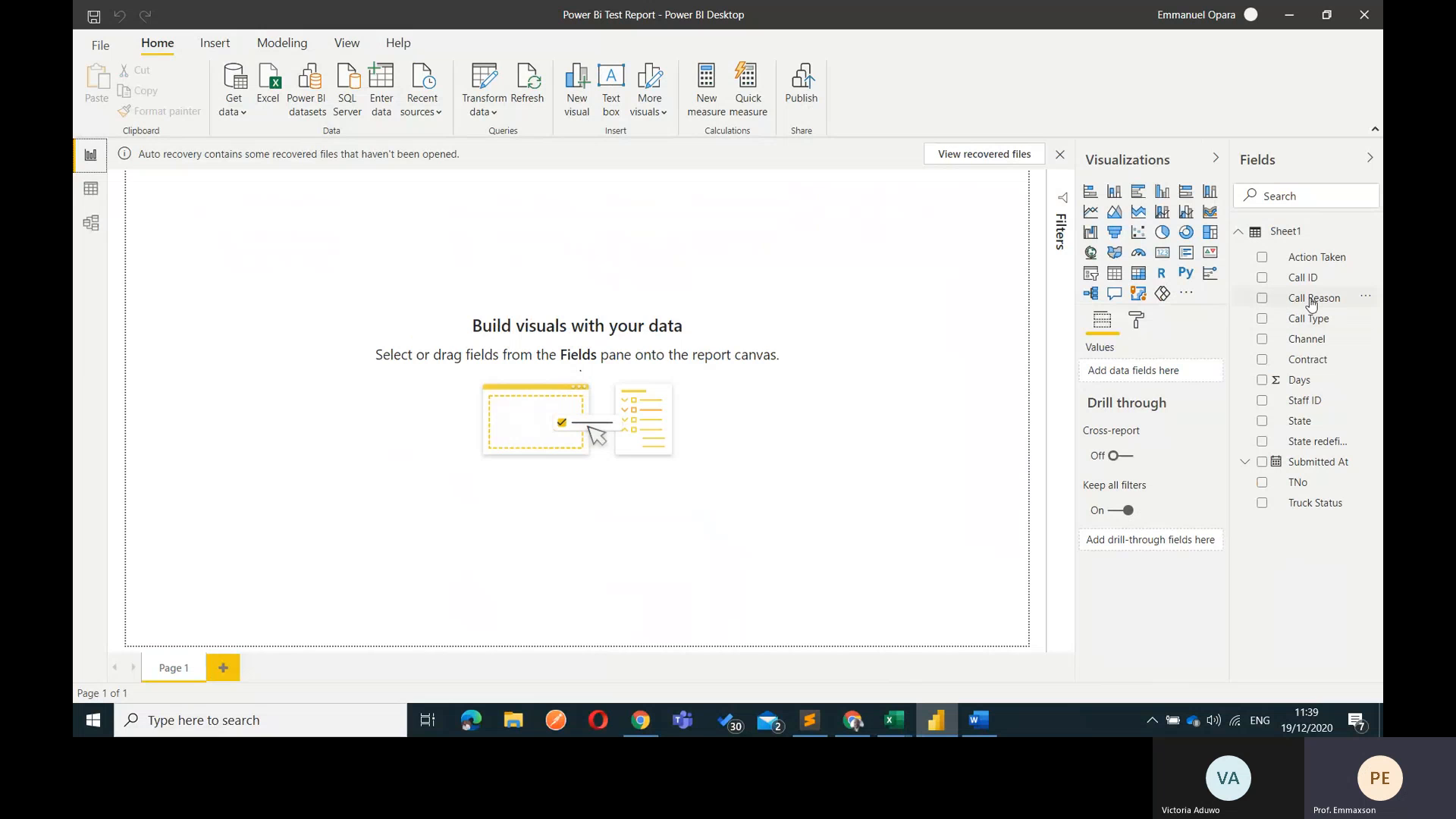
# Create a table visual near the canvas's upper-left corner with Call Reason and Call ID, summarizing Call ID as Count
pyautogui.moveTo(1312, 303); pyautogui.dragTo(262, 298)
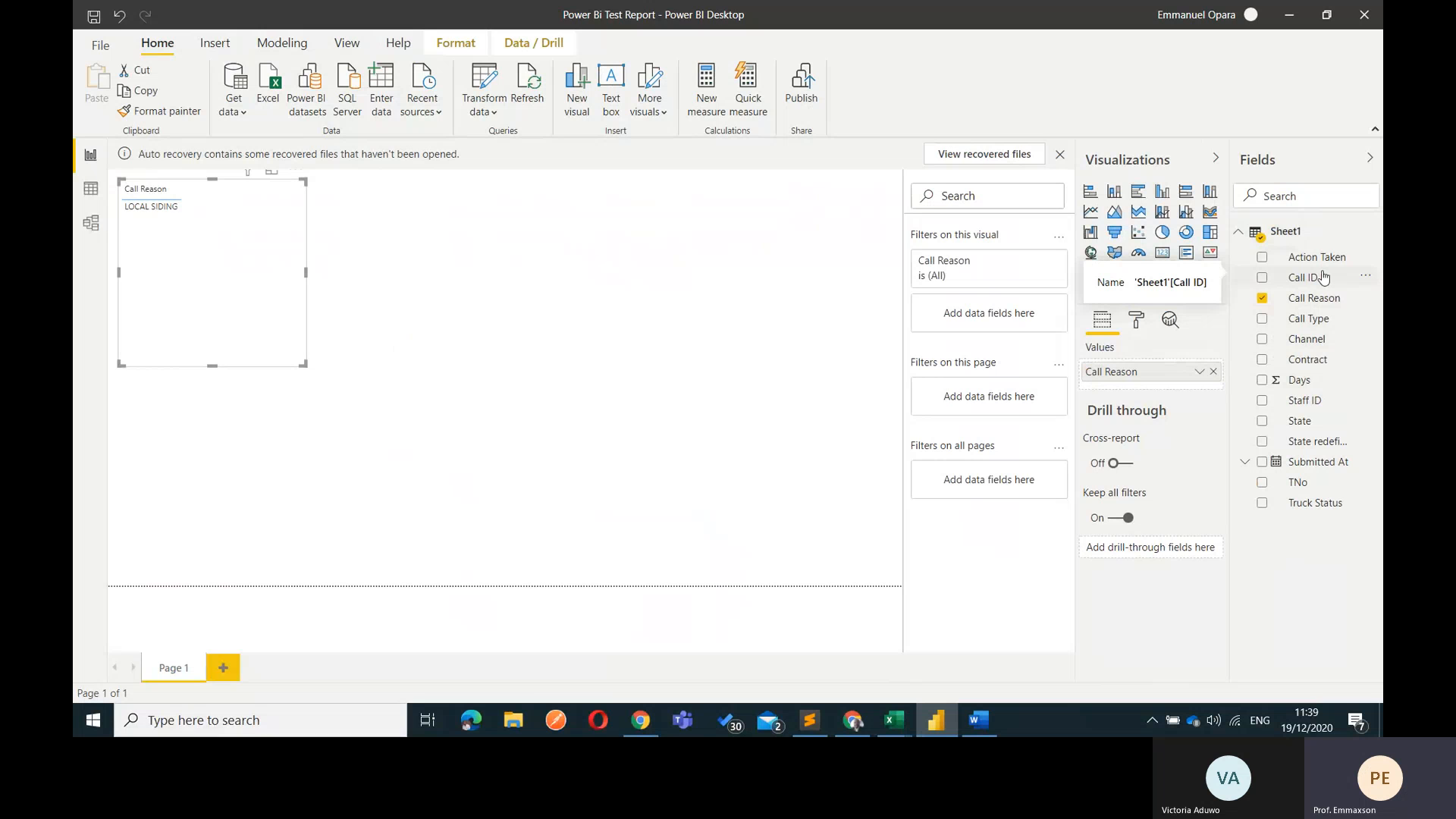
pyautogui.moveTo(1323, 278); pyautogui.dragTo(216, 237)
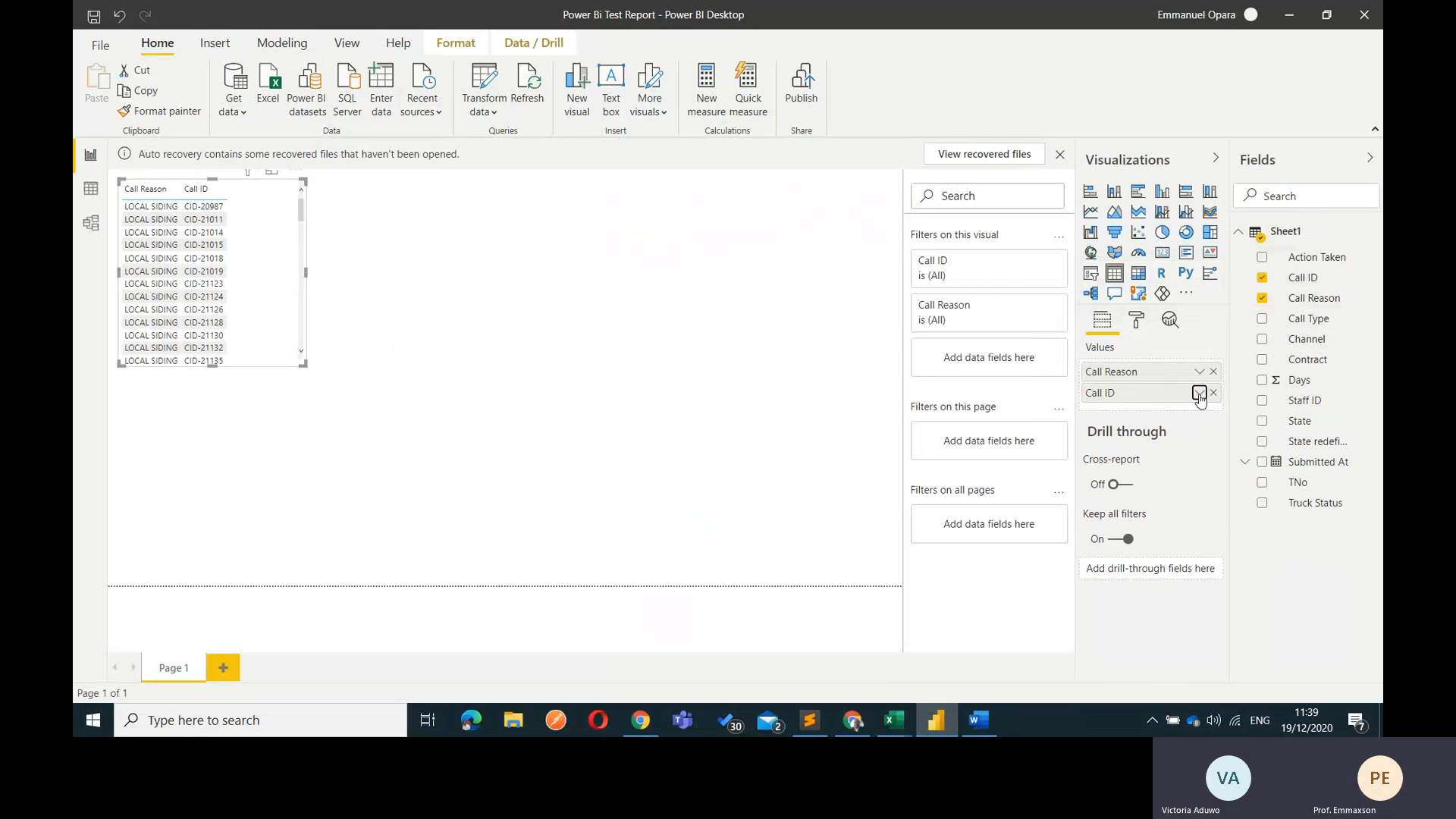
pyautogui.click(1199, 393)
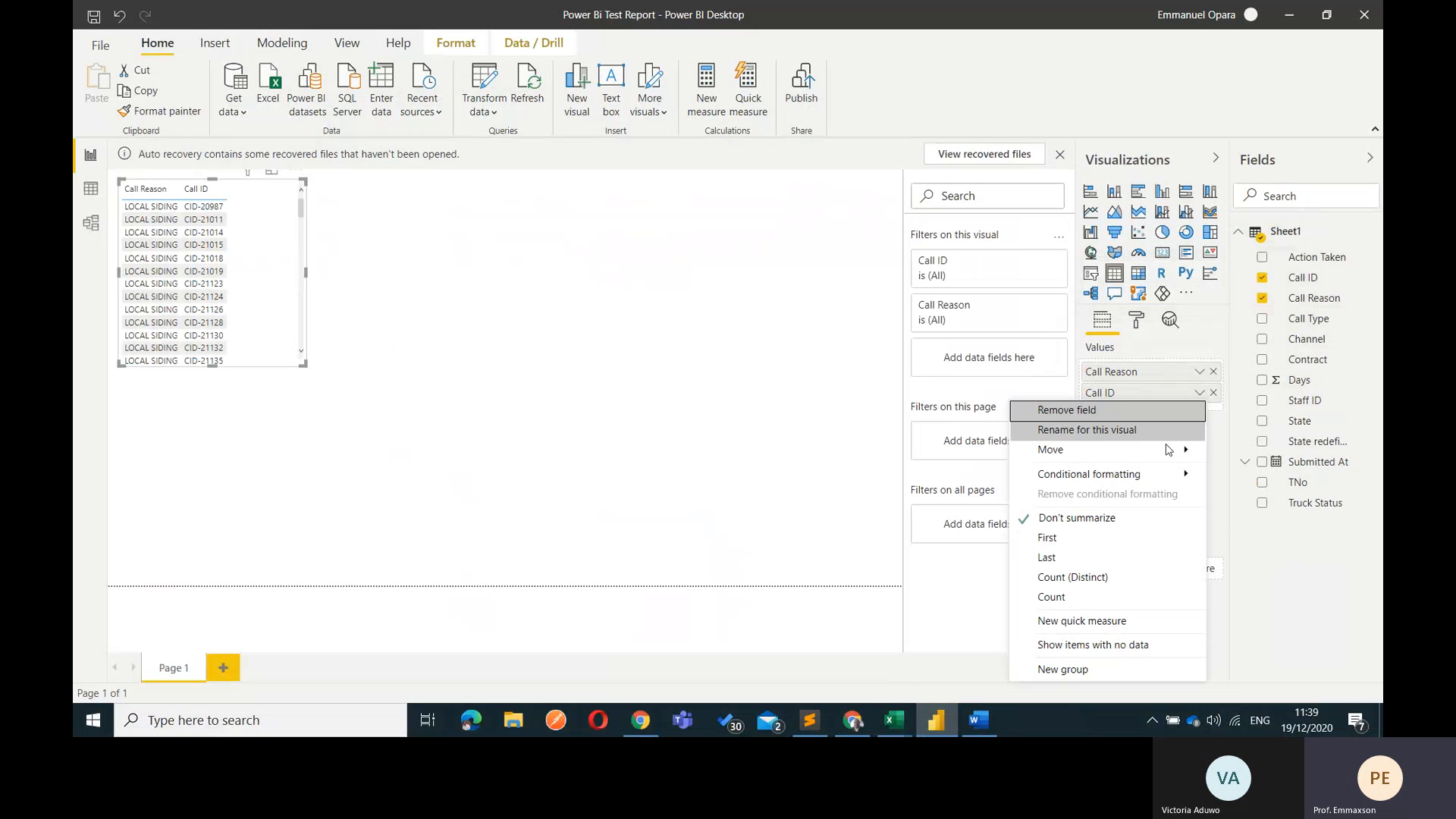
pyautogui.click(1072, 599)
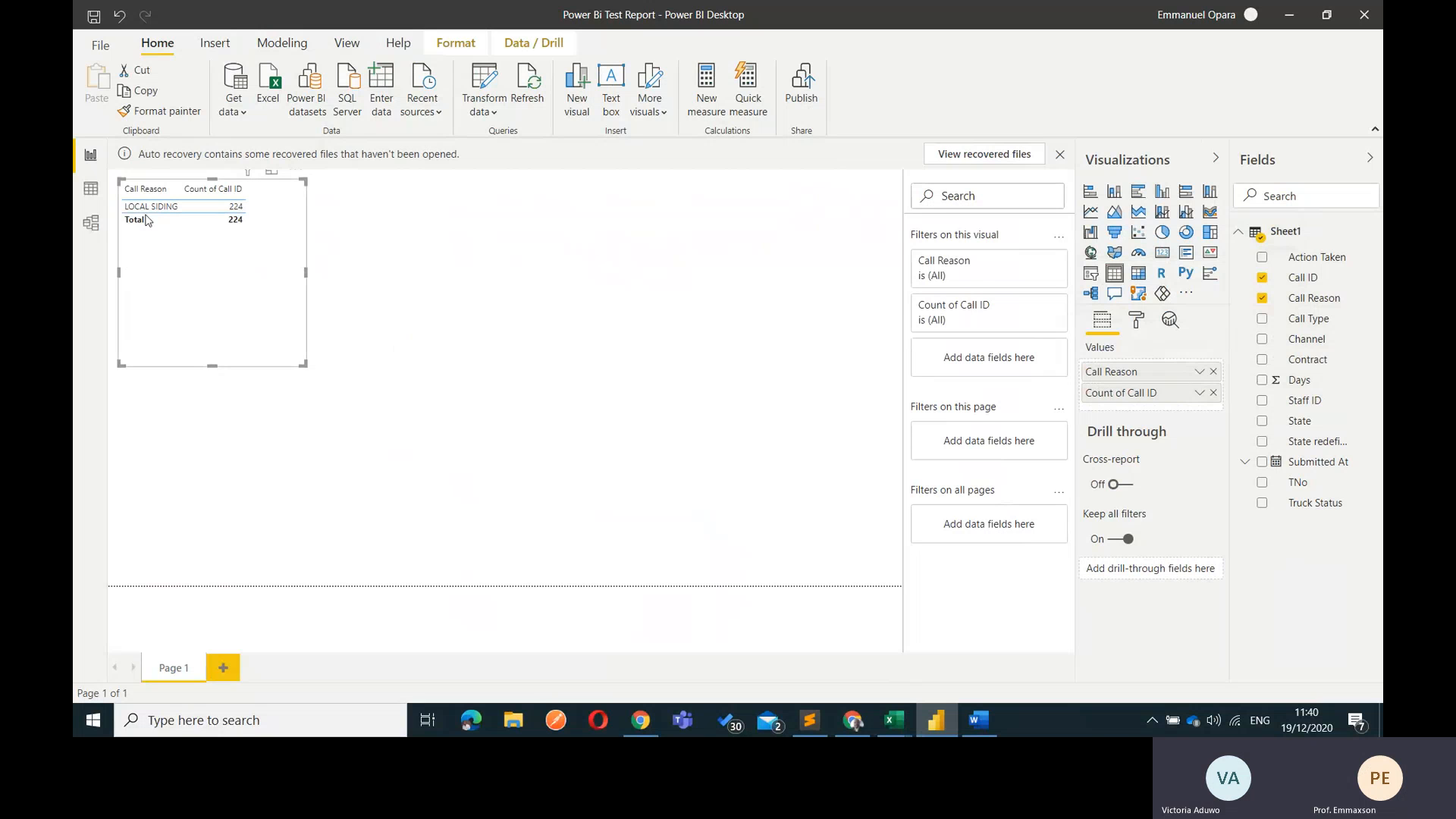
# Create a second table beside the Call Reason table with Call Type and Call ID, summarizing Call ID as Count
pyautogui.click(523, 265)
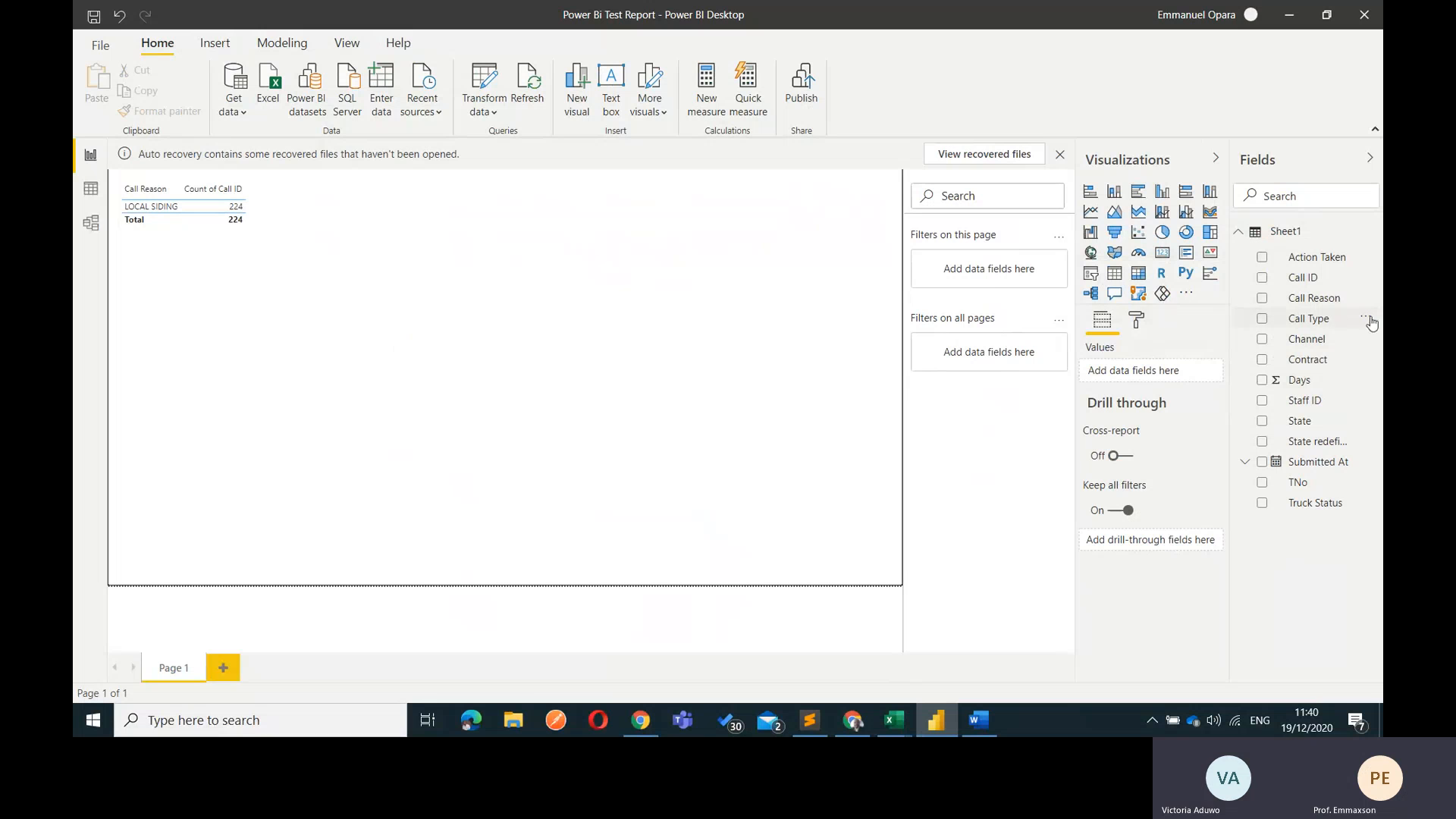
pyautogui.moveTo(1316, 327); pyautogui.dragTo(408, 203)
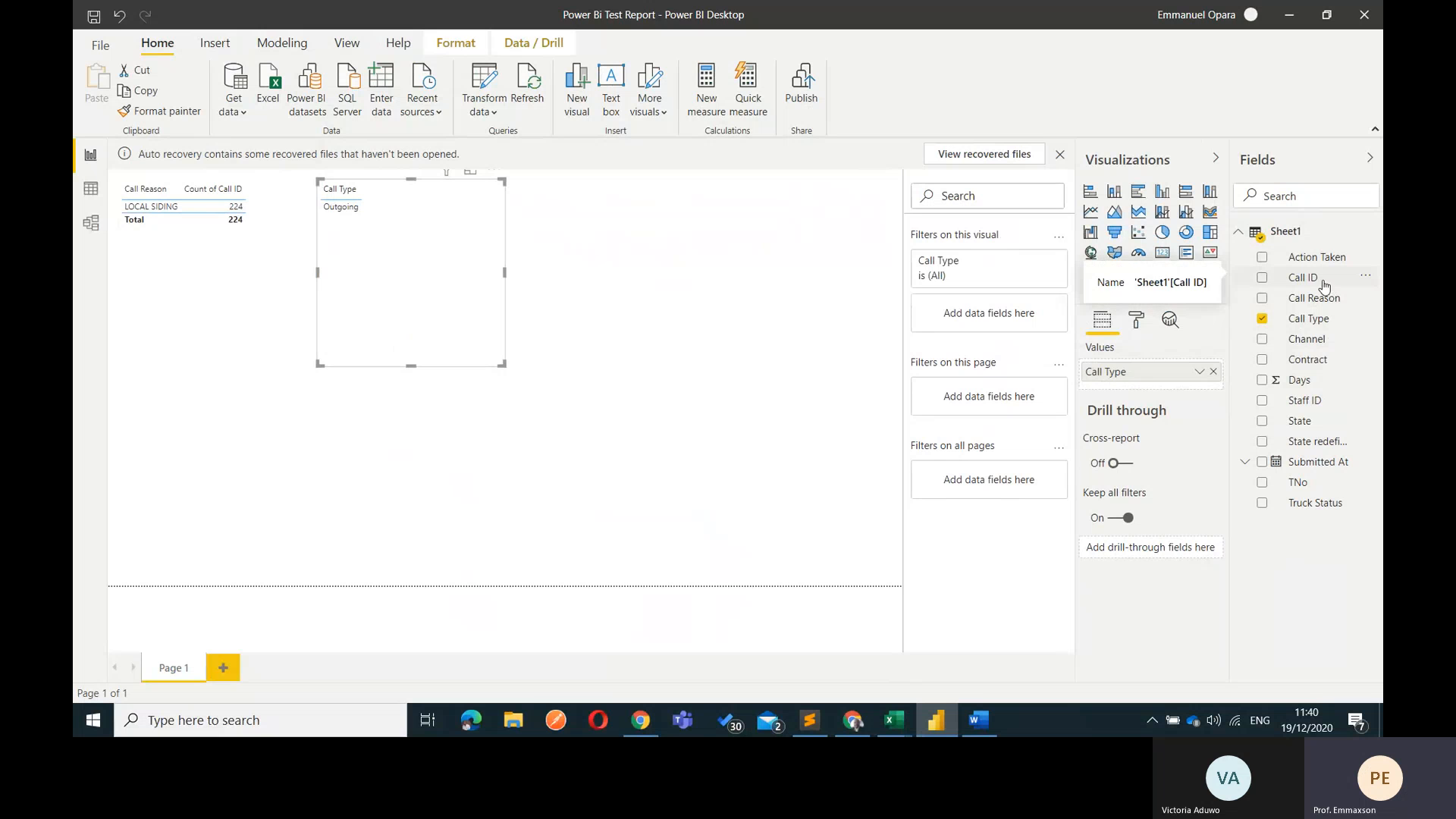
pyautogui.moveTo(1323, 285); pyautogui.dragTo(1190, 390)
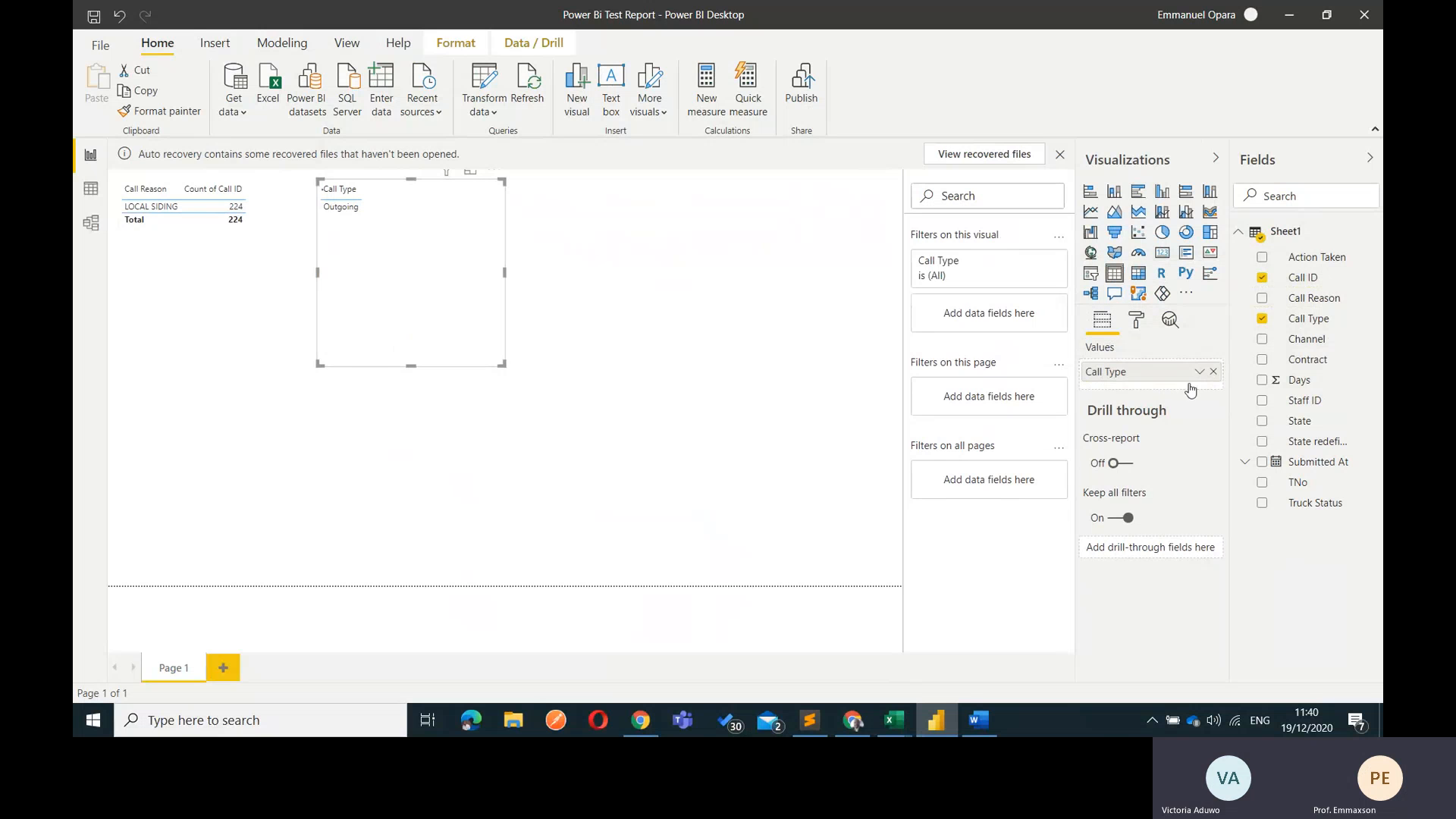
pyautogui.click(1199, 392)
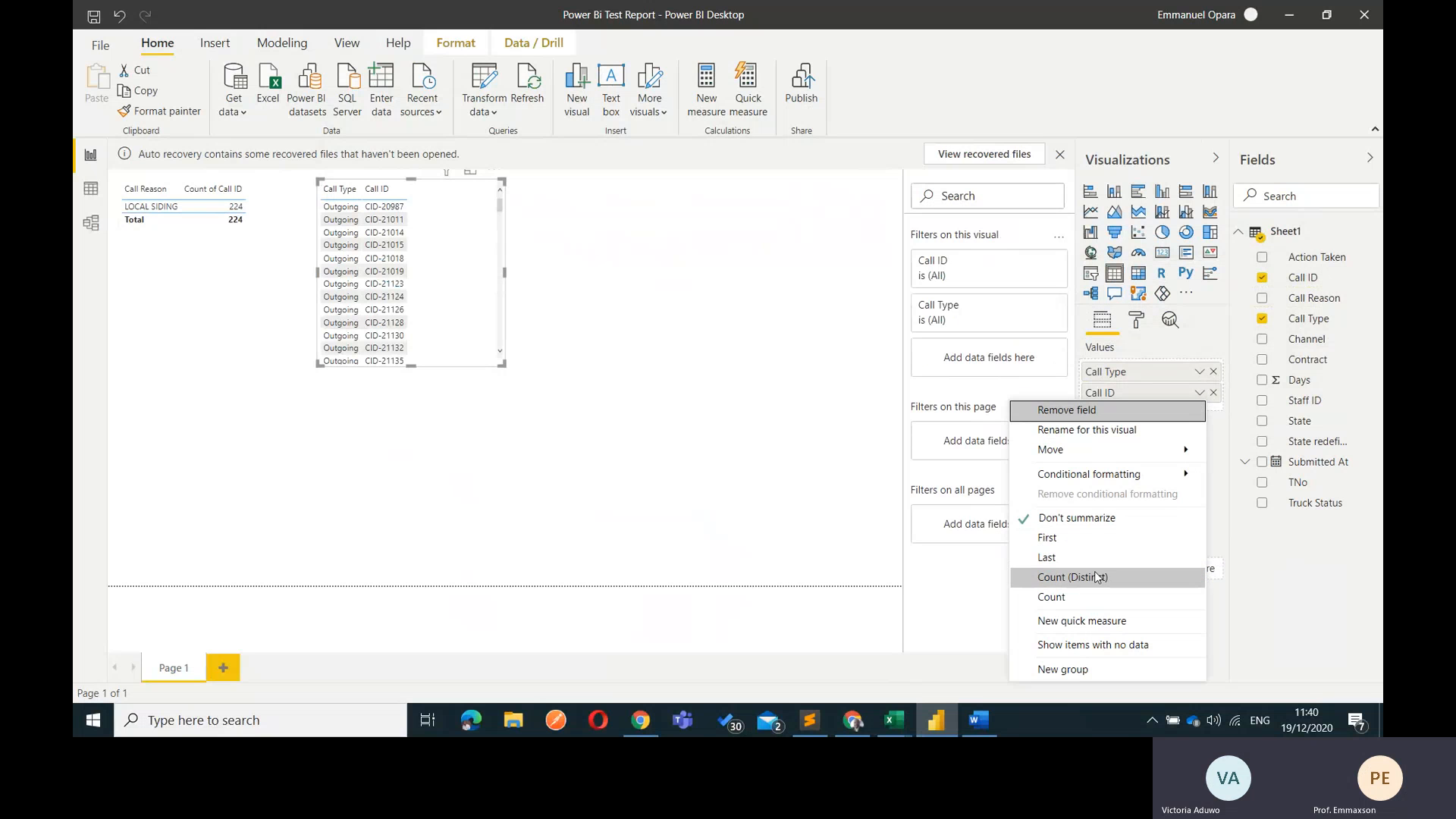
pyautogui.click(1077, 597)
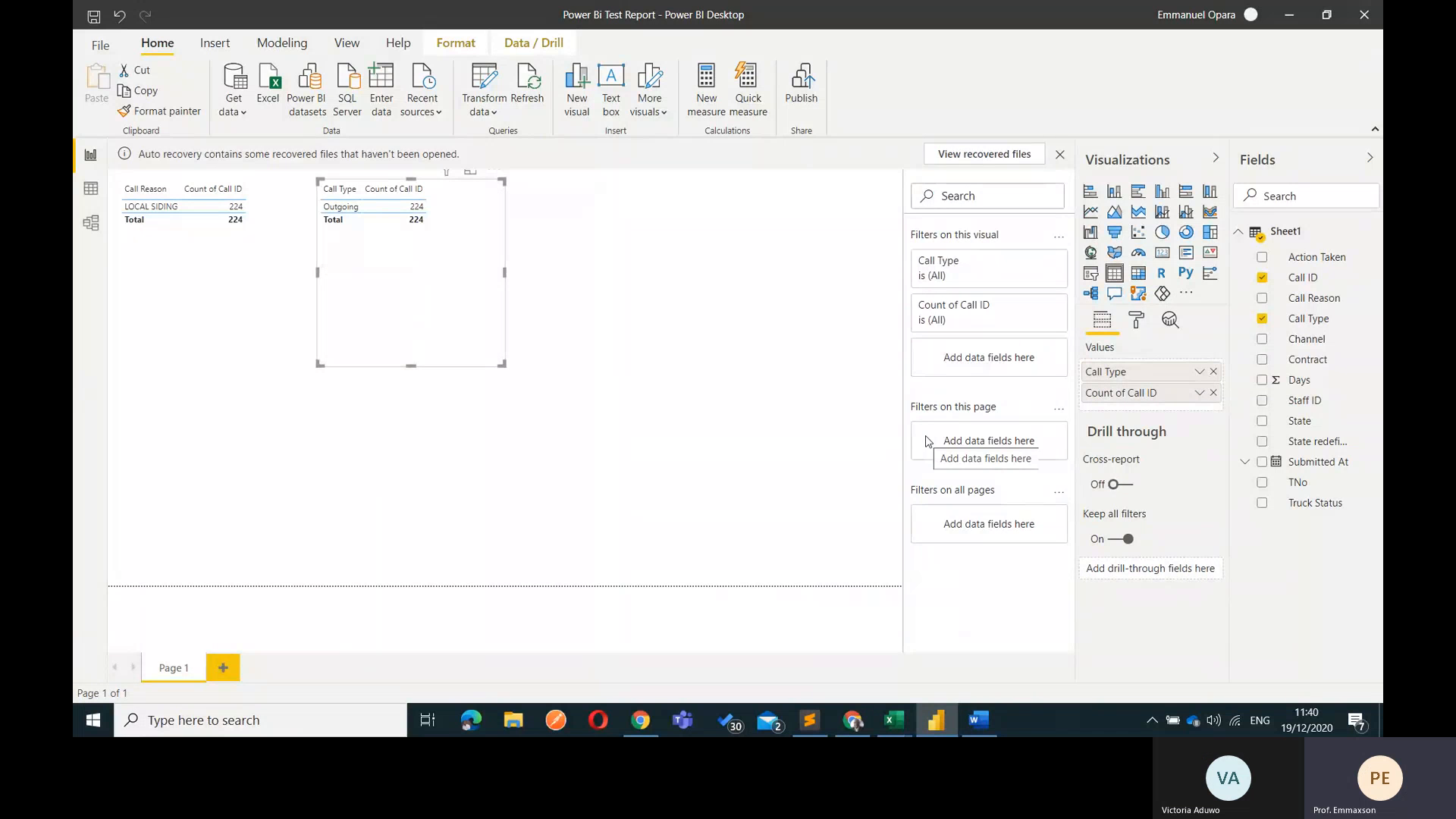
# Create a third table beside the Call Type table with Channel and Call ID, summarizing Call ID as Count
pyautogui.click(681, 222)
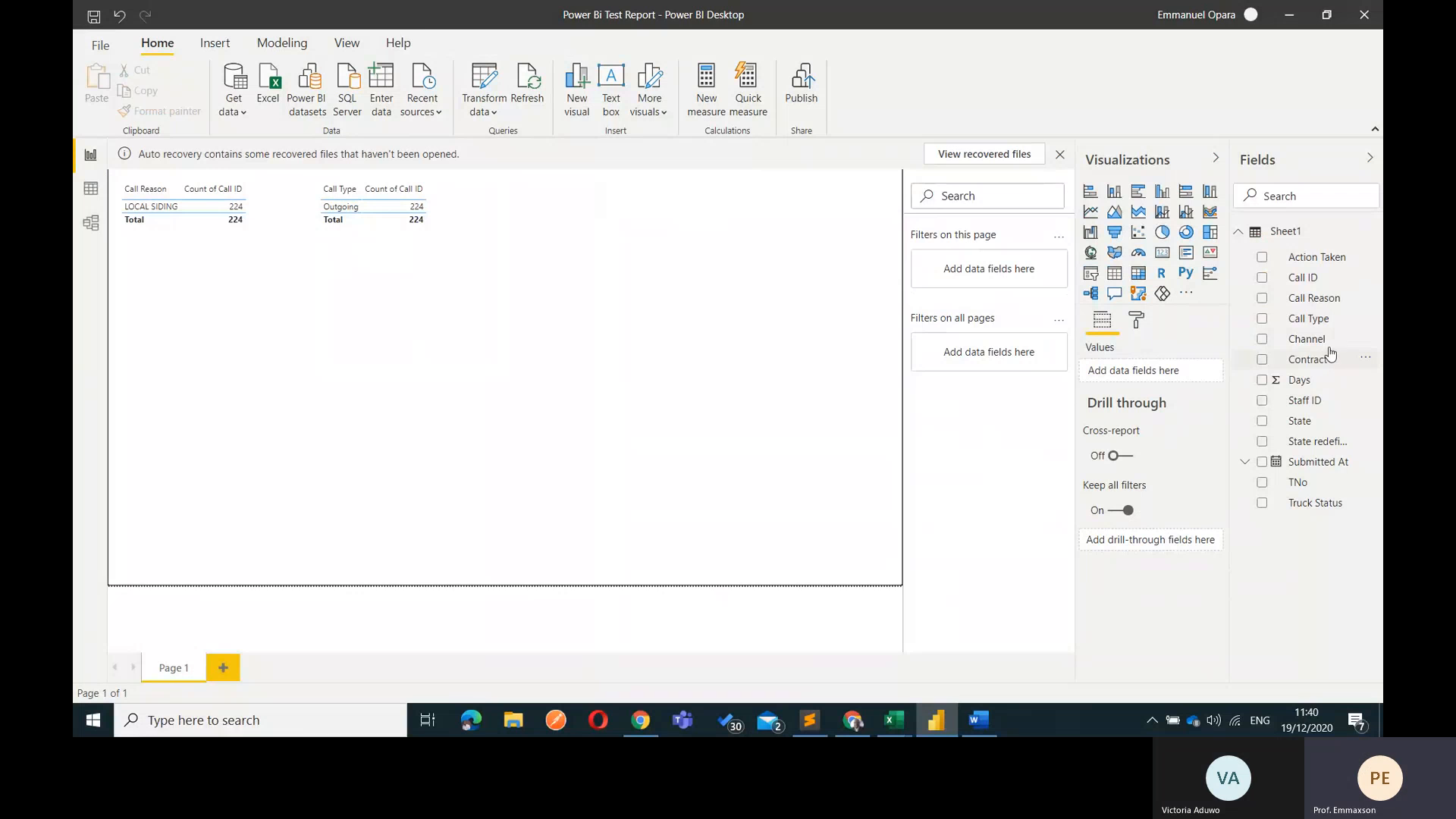
pyautogui.moveTo(1308, 339); pyautogui.dragTo(669, 215)
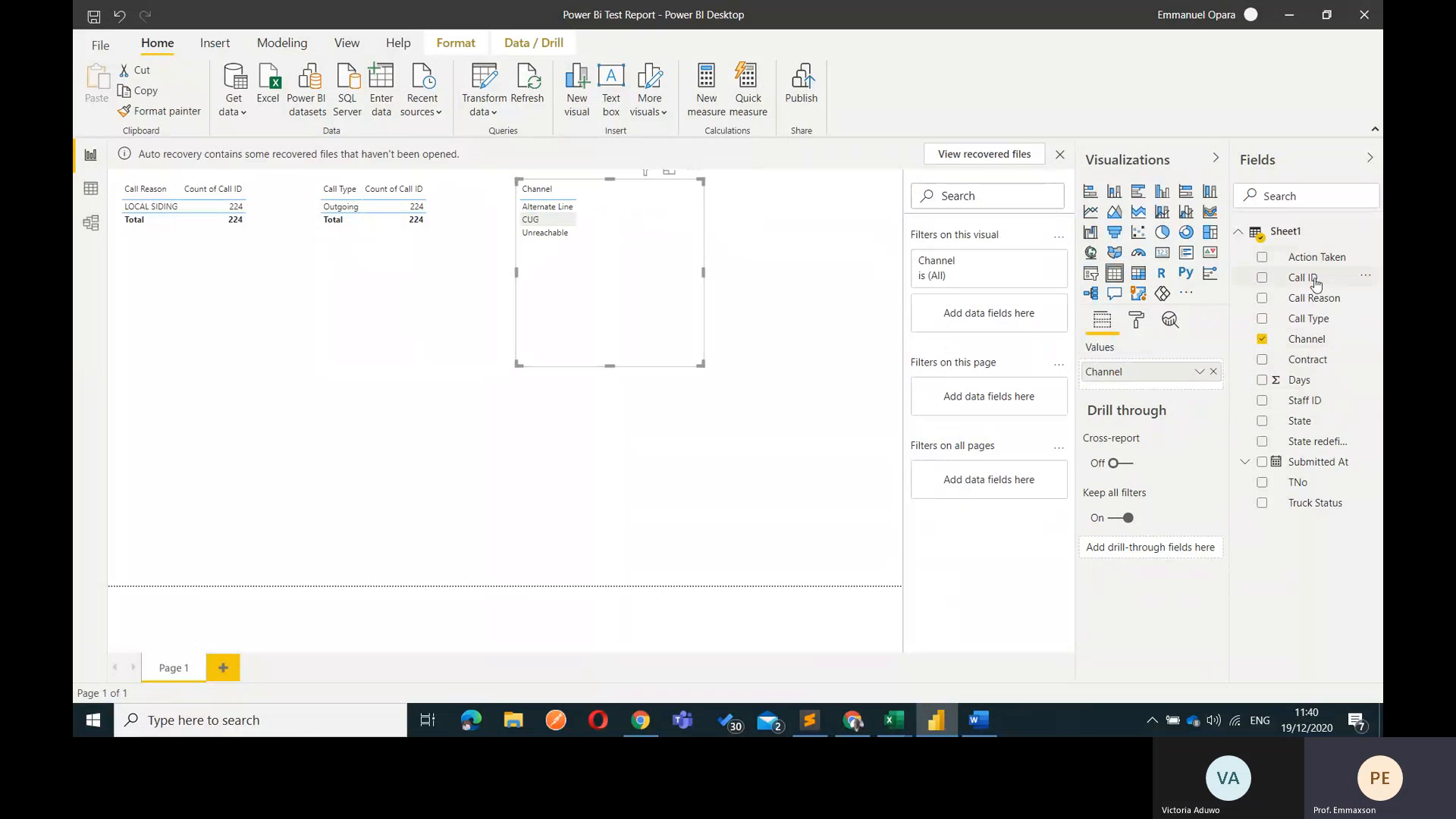
pyautogui.moveTo(1301, 278); pyautogui.dragTo(1162, 379)
pyautogui.click(1199, 393)
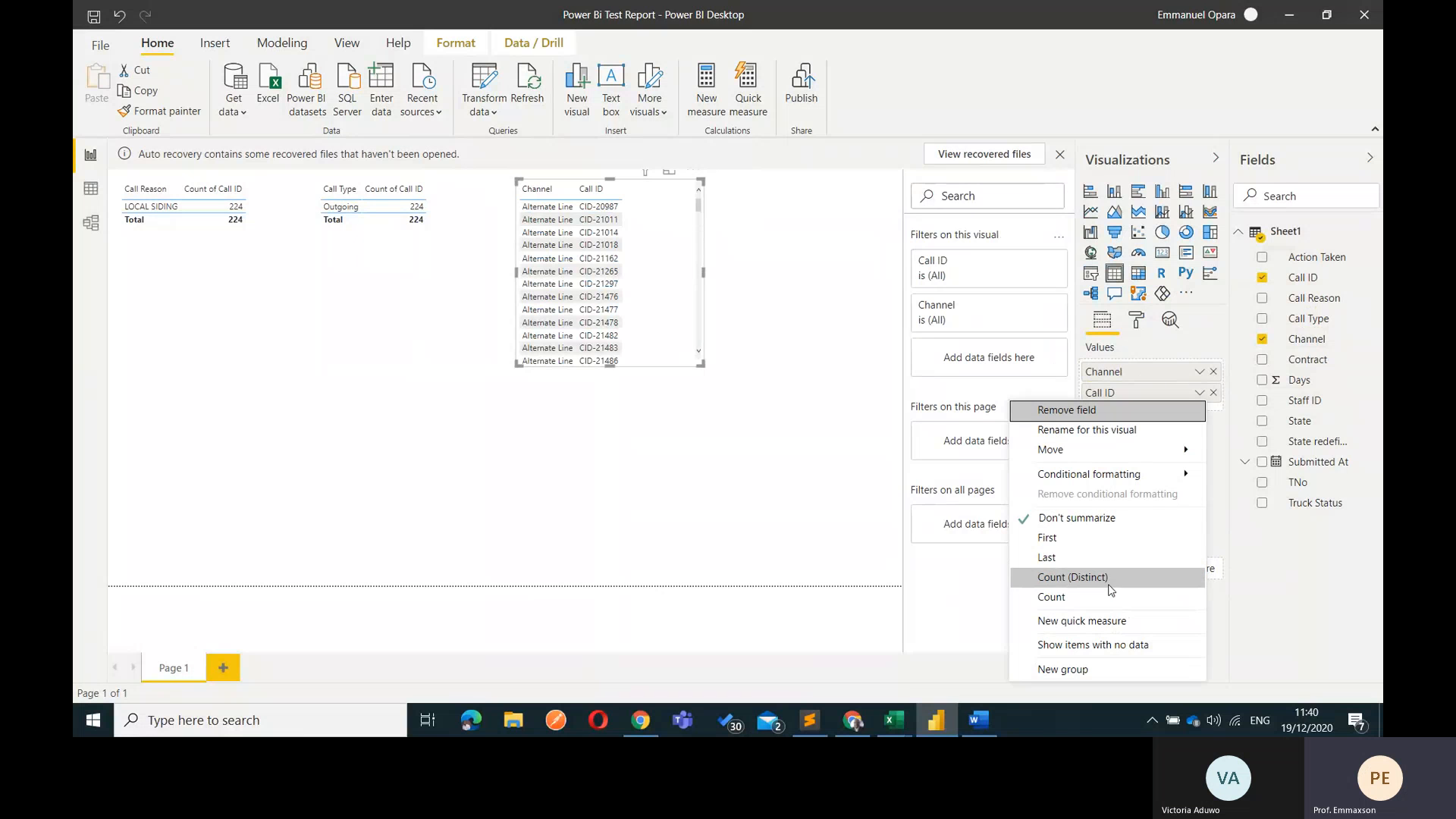
pyautogui.press('Escape')
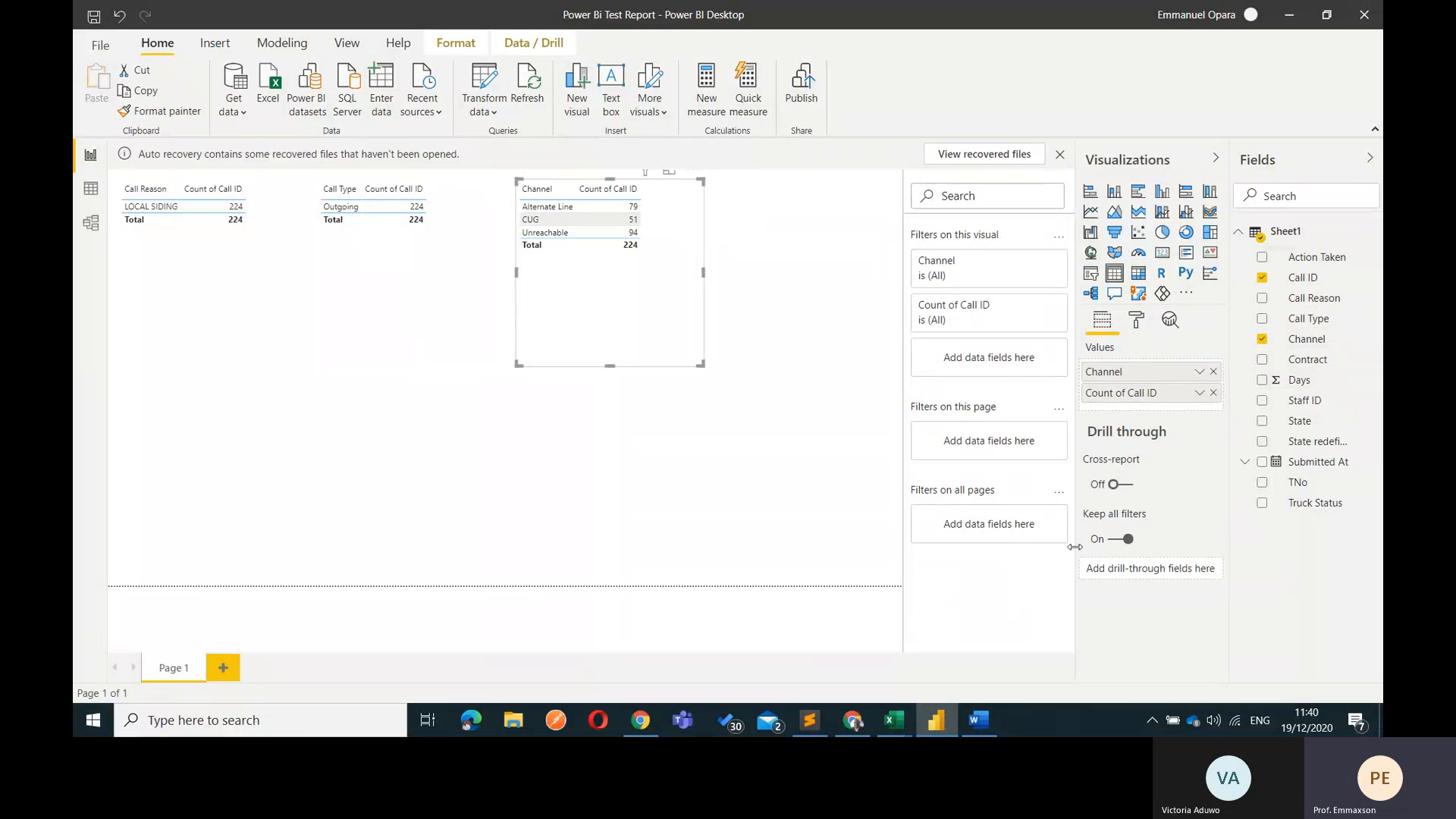
pyautogui.click(859, 423)
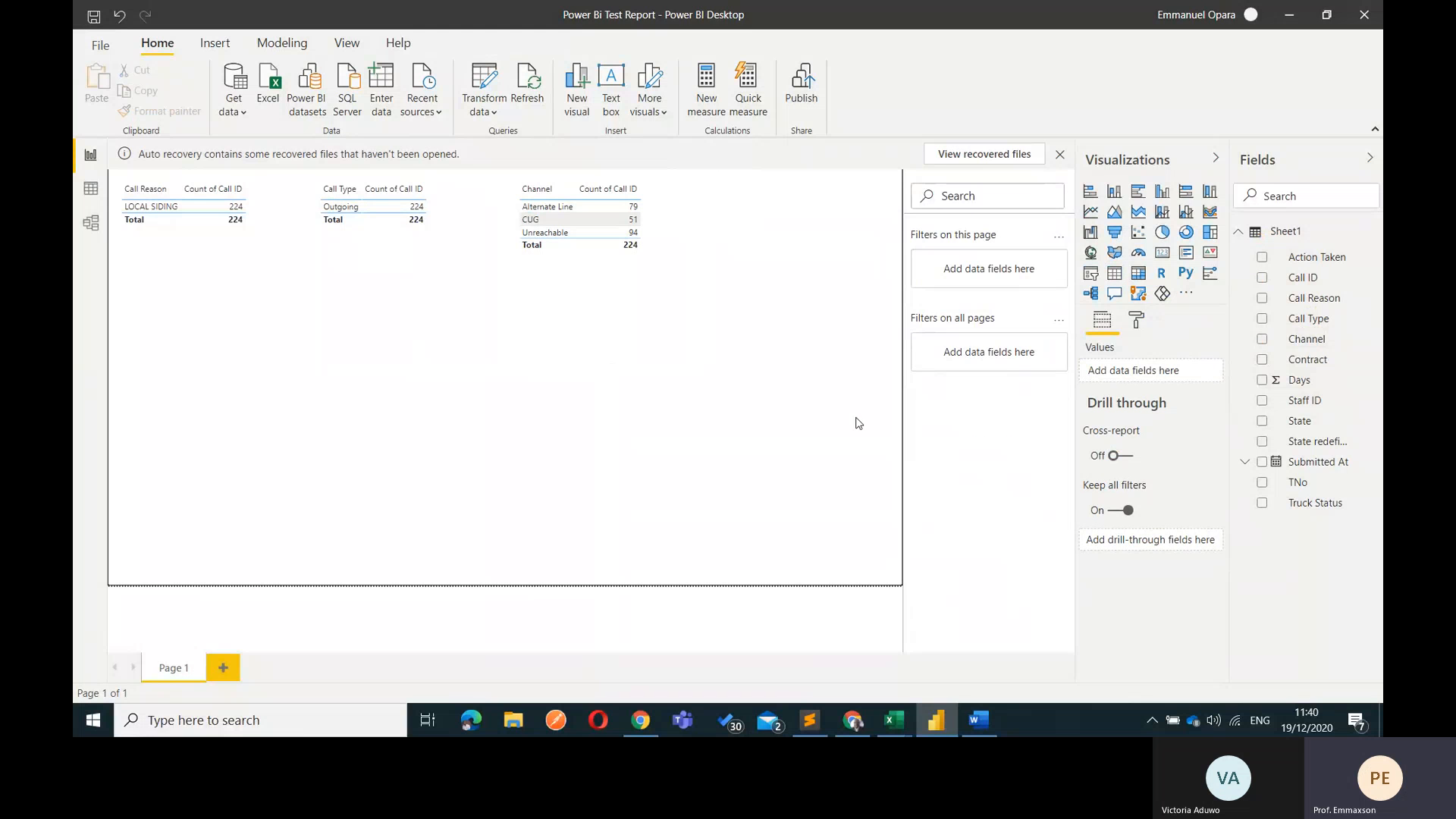
# Convert the Channel table to a donut chart and enlarge it toward the canvas's right edge
pyautogui.click(611, 290)
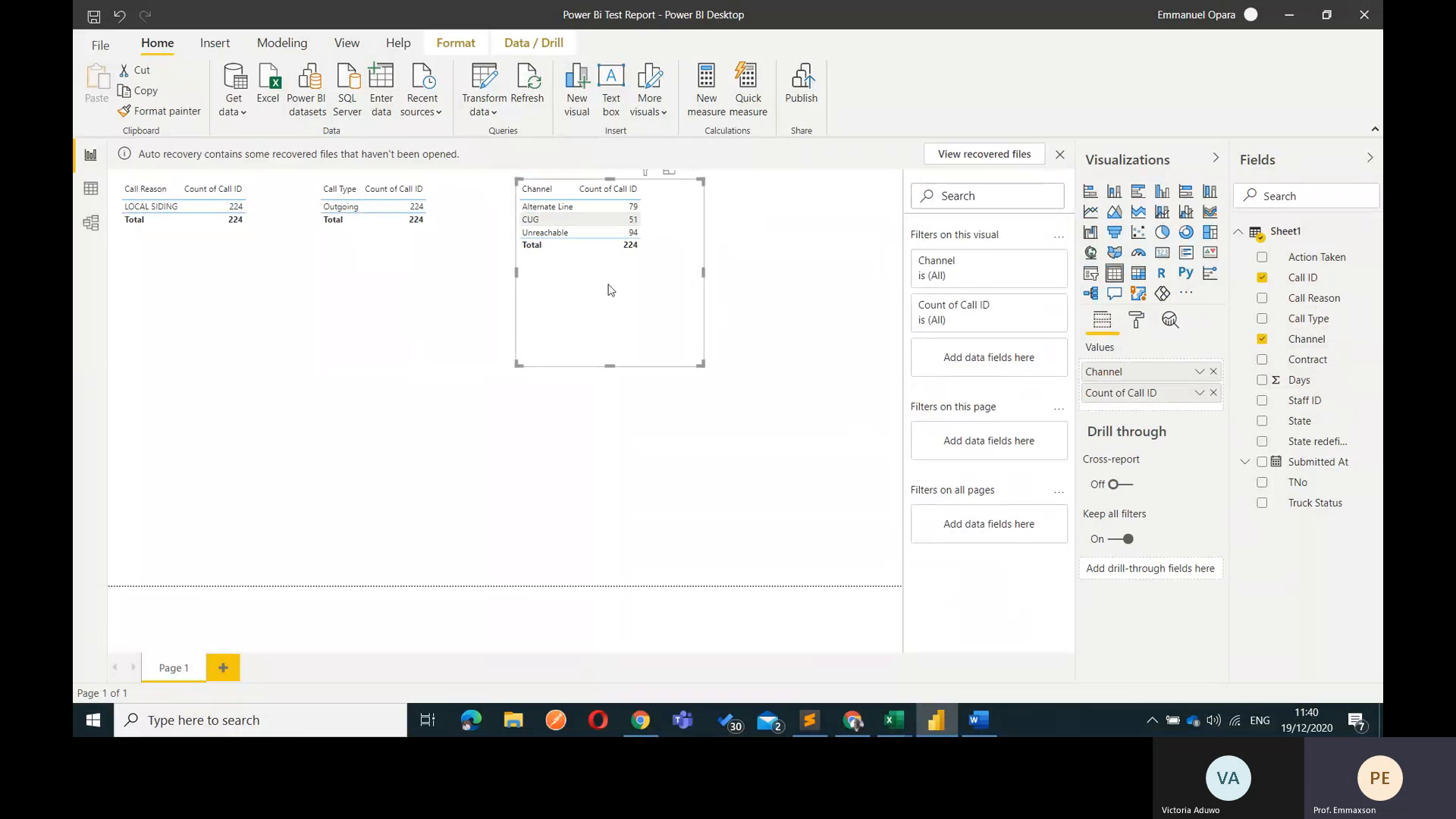
pyautogui.click(1185, 234)
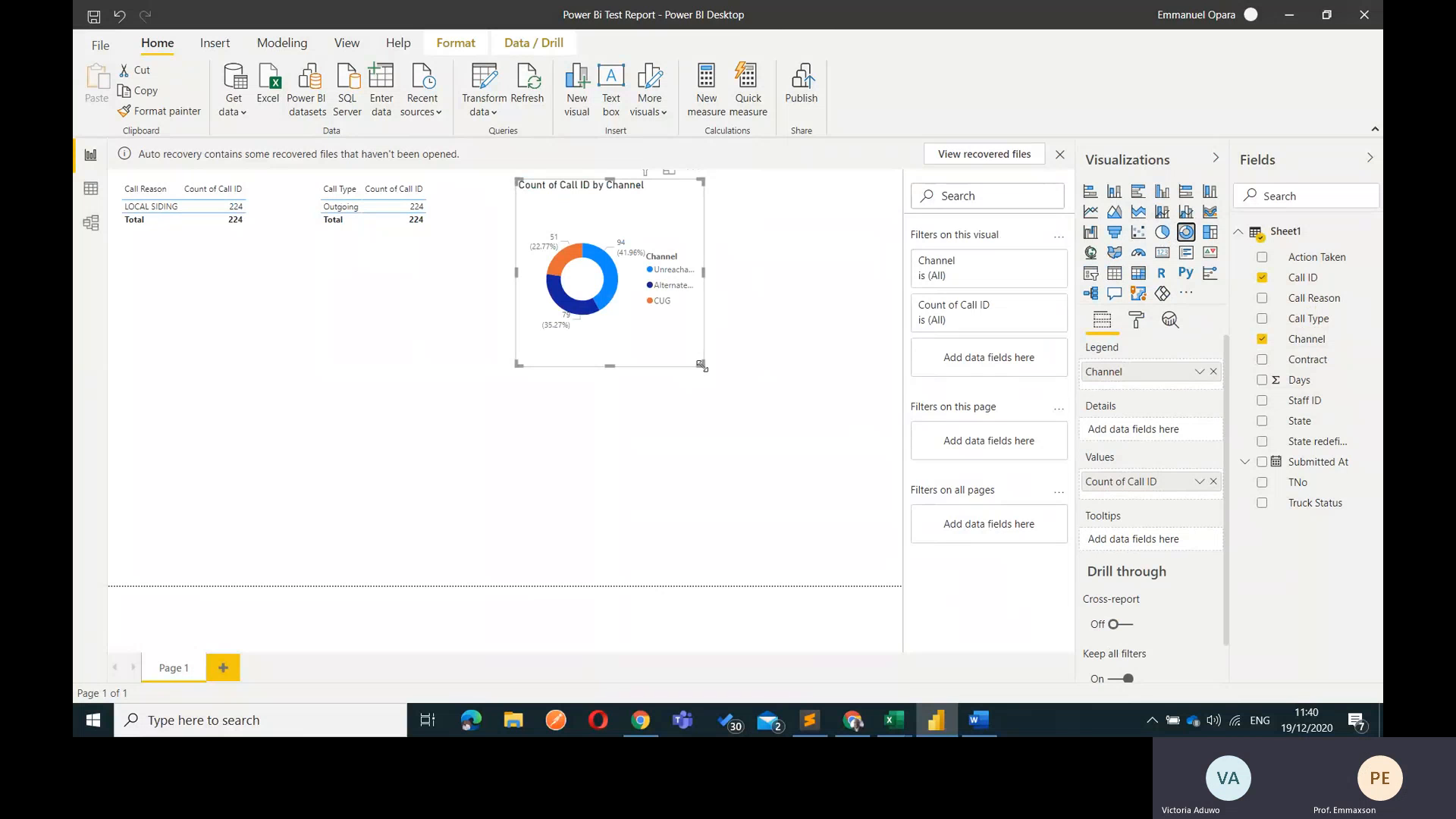
pyautogui.moveTo(701, 365); pyautogui.dragTo(882, 415)
pyautogui.click(805, 450)
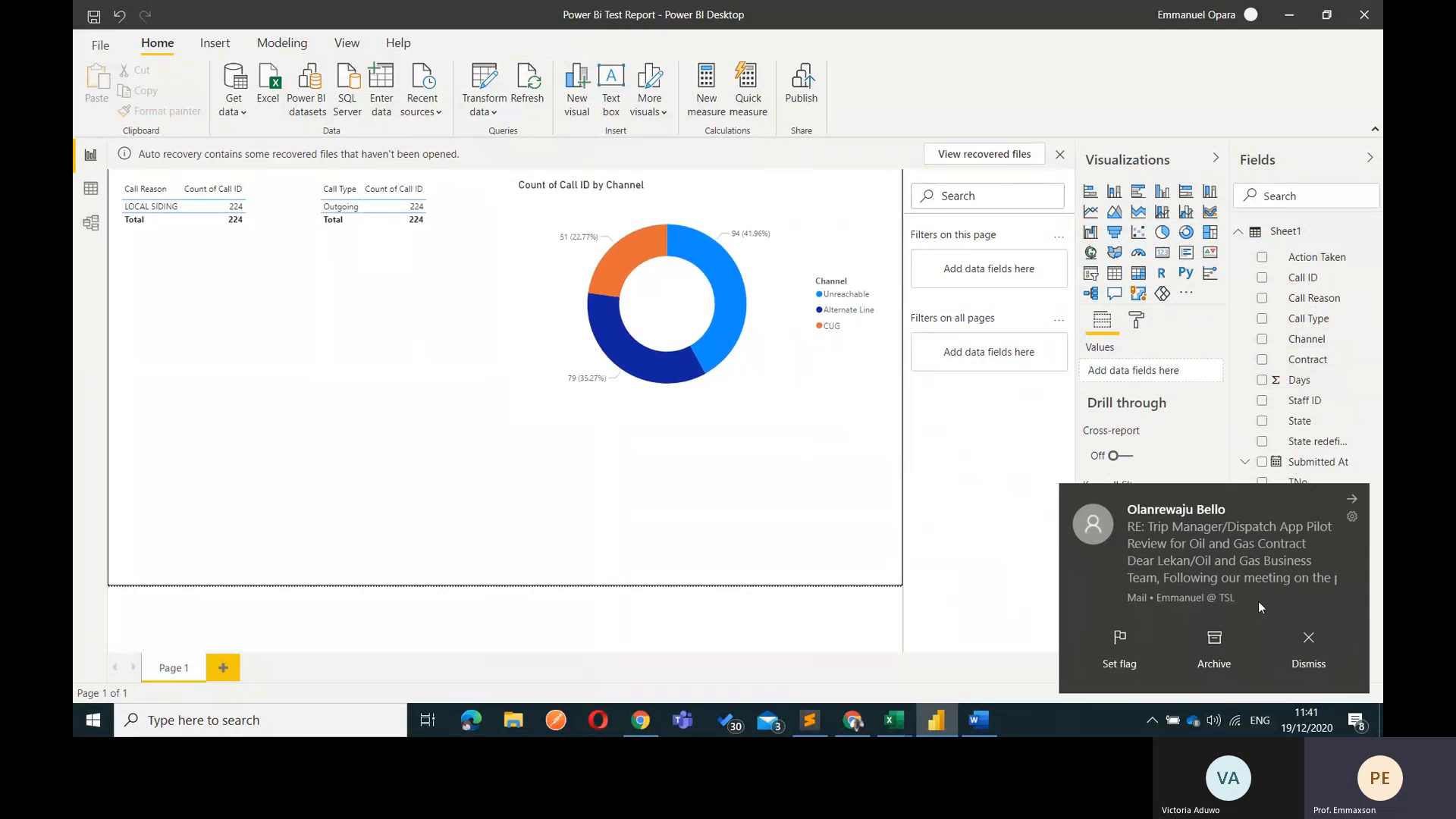
pyautogui.click(1304, 671)
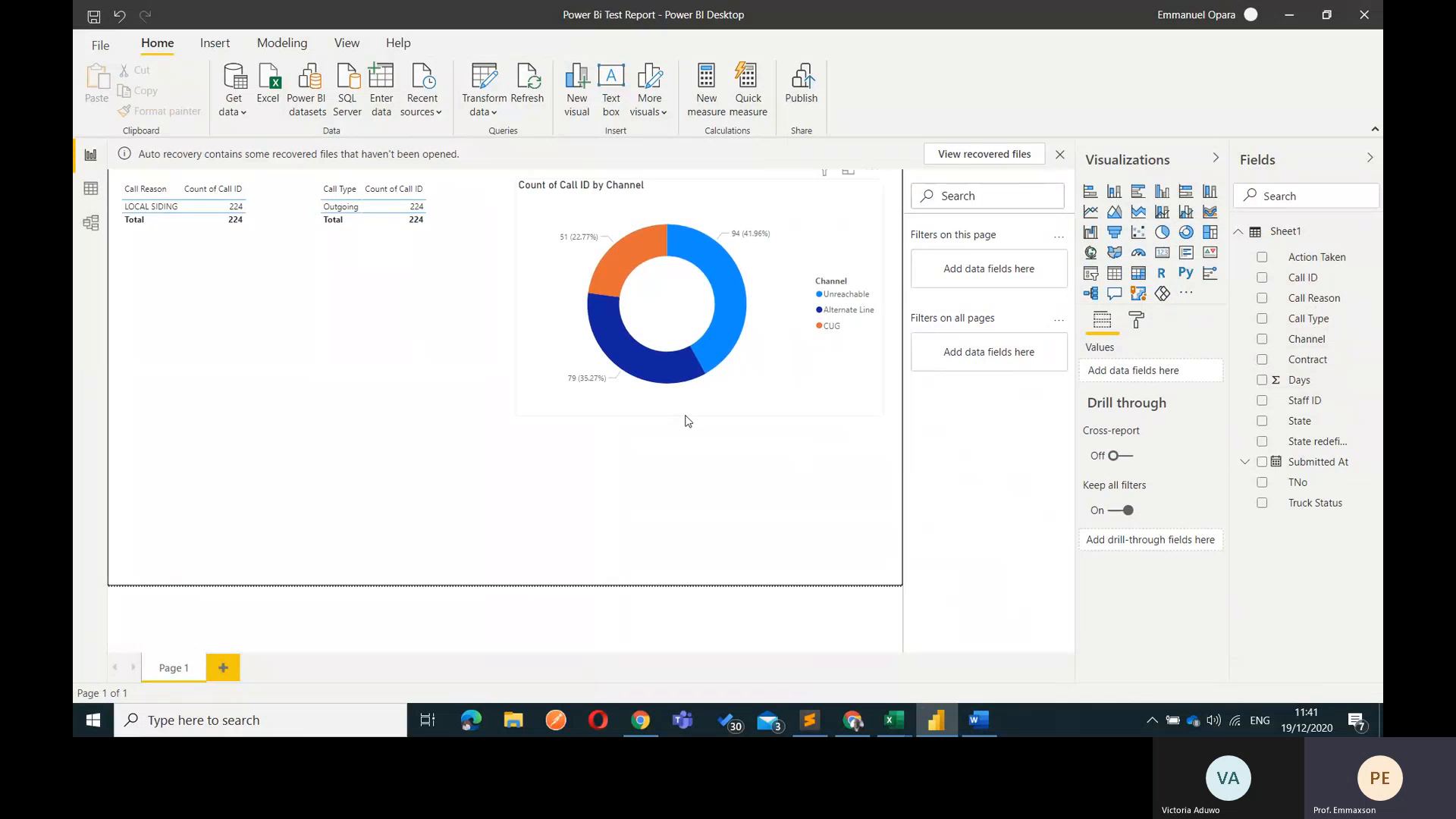
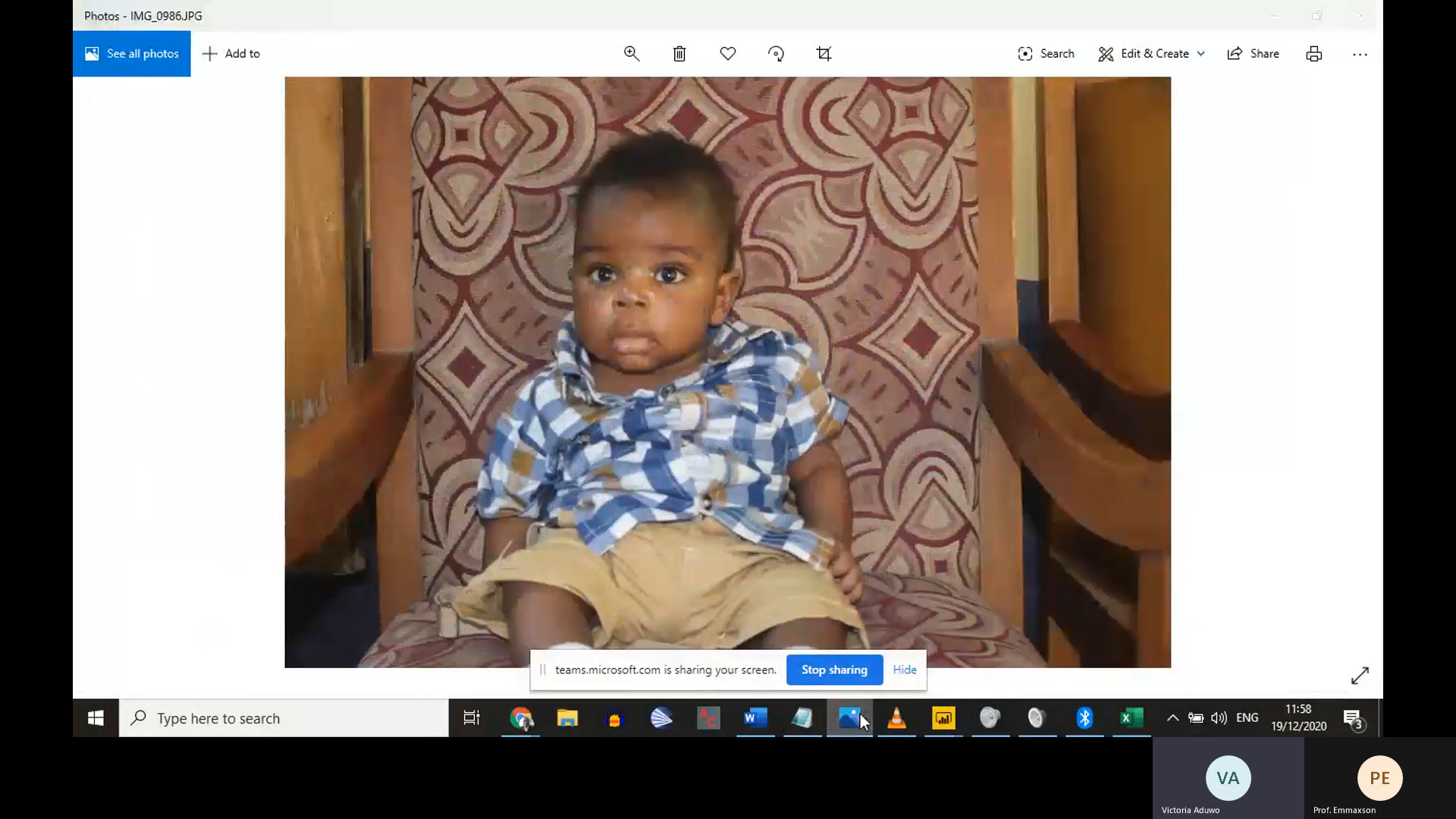
# Switch to the untitled Power BI Desktop report and create a table with Contract and Call ID, summarizing Call ID as Count
pyautogui.click(860, 715)
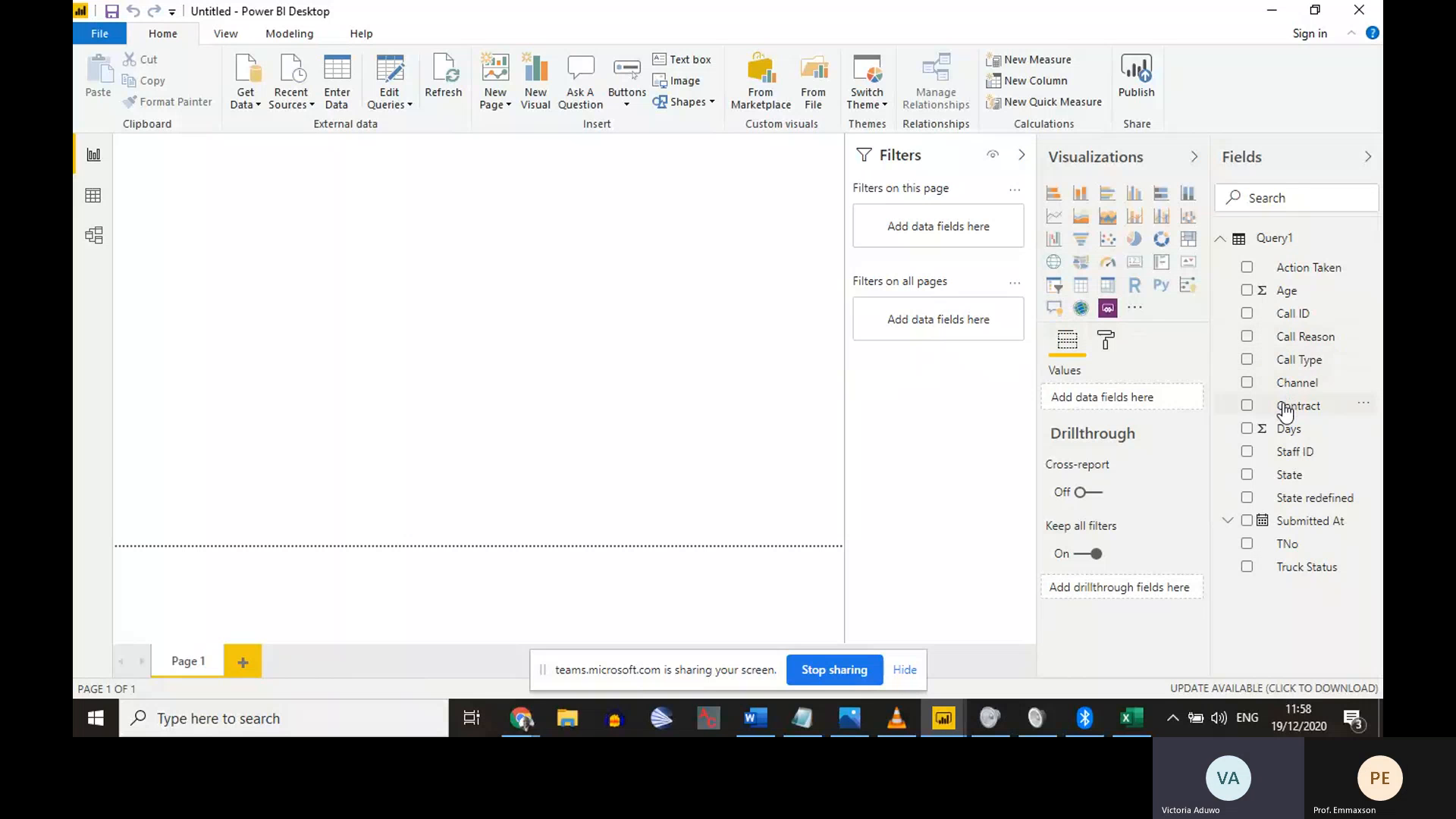
pyautogui.moveTo(1250, 406); pyautogui.dragTo(321, 194)
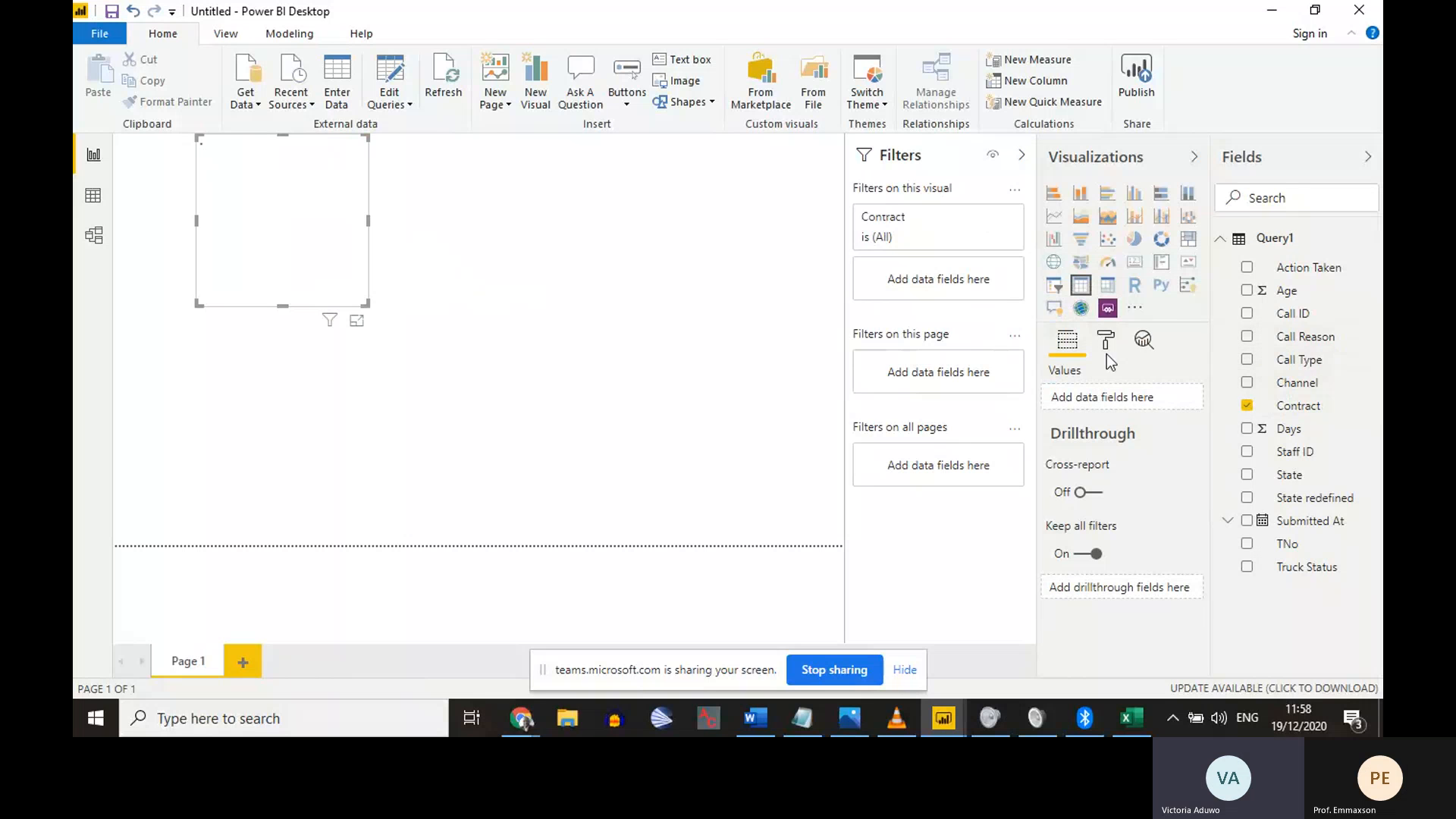
pyautogui.moveTo(1282, 313); pyautogui.dragTo(292, 248)
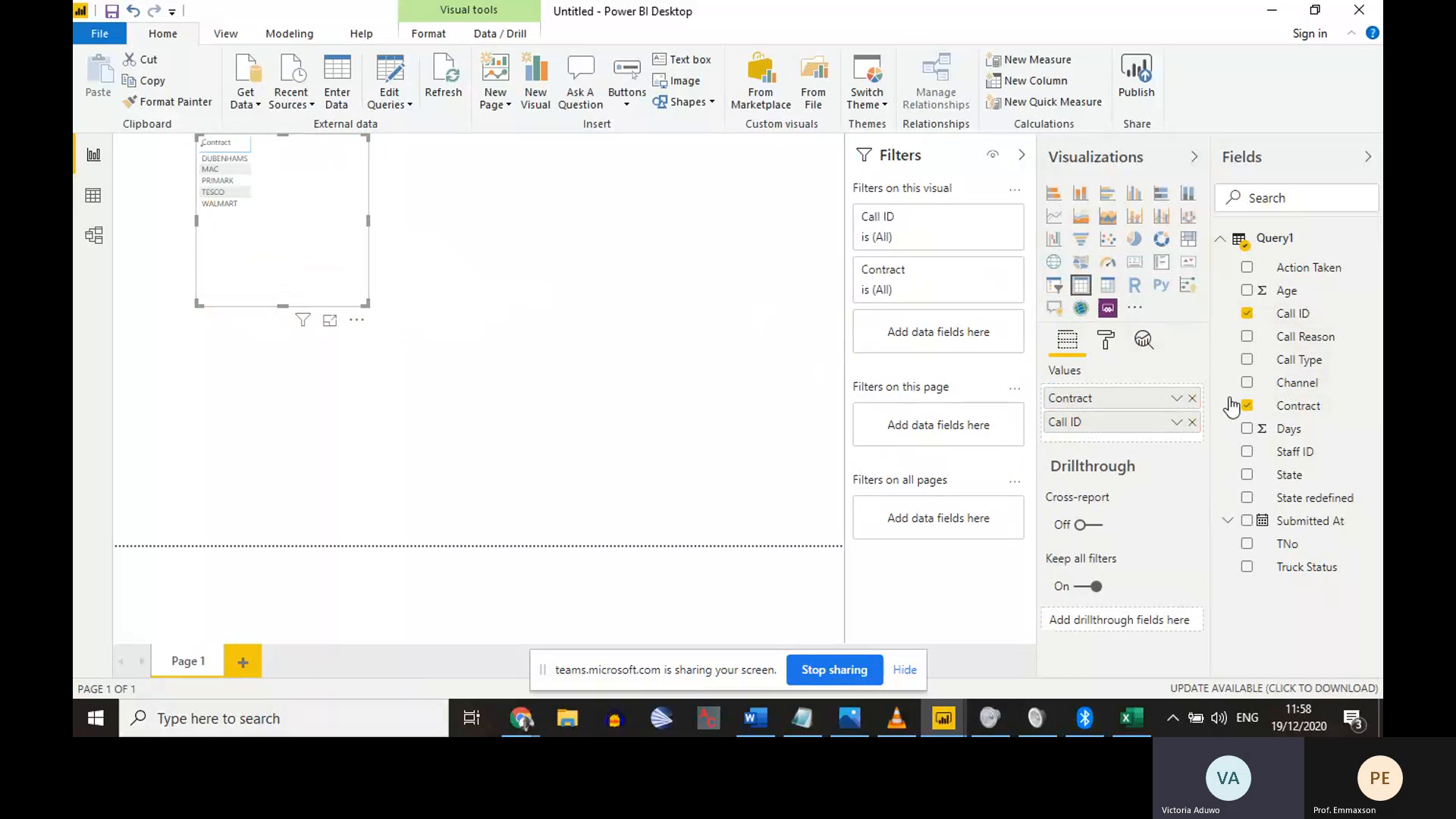
pyautogui.click(1176, 422)
pyautogui.click(1014, 361)
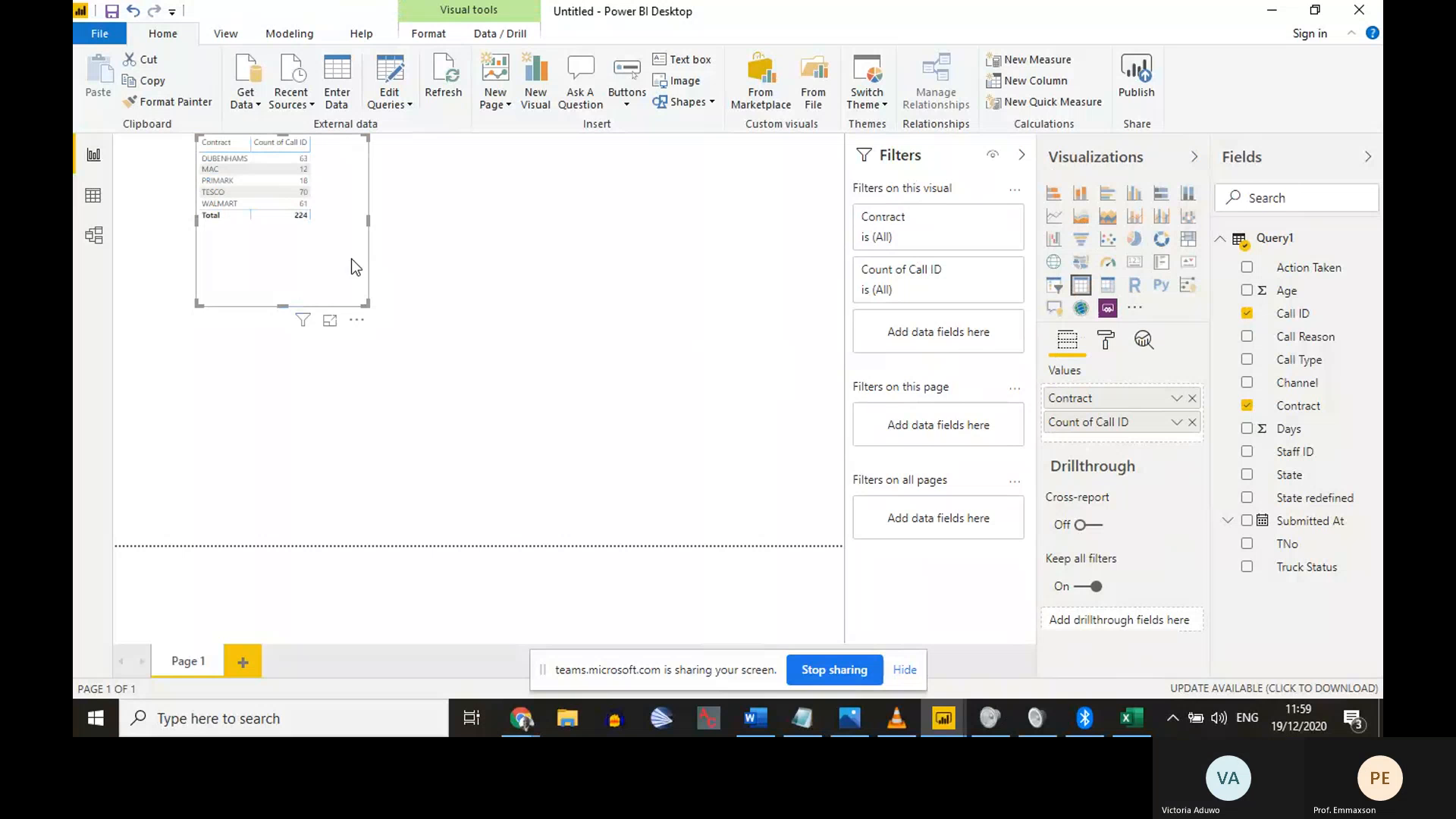
pyautogui.click(534, 260)
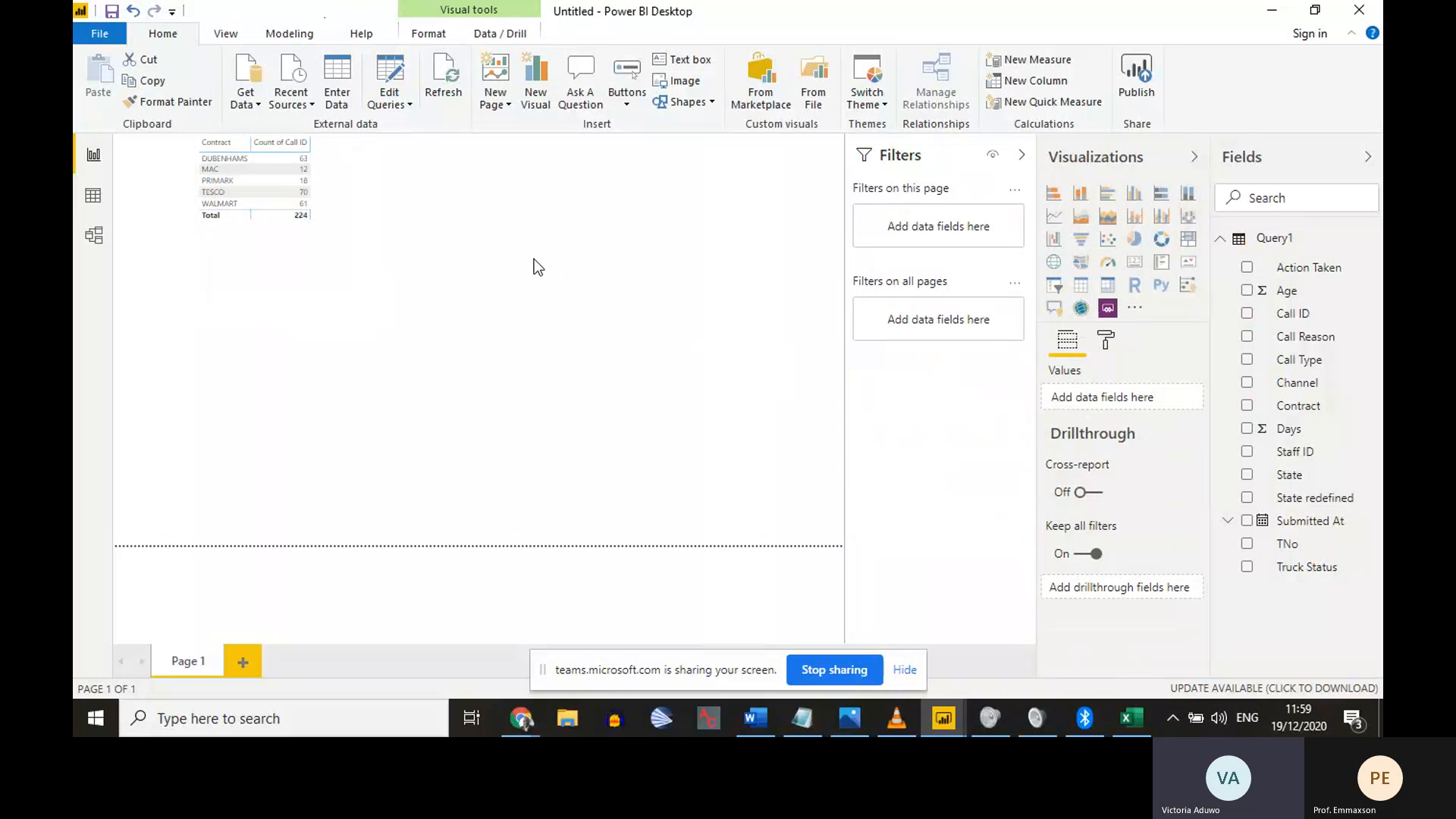
pyautogui.click(350, 246)
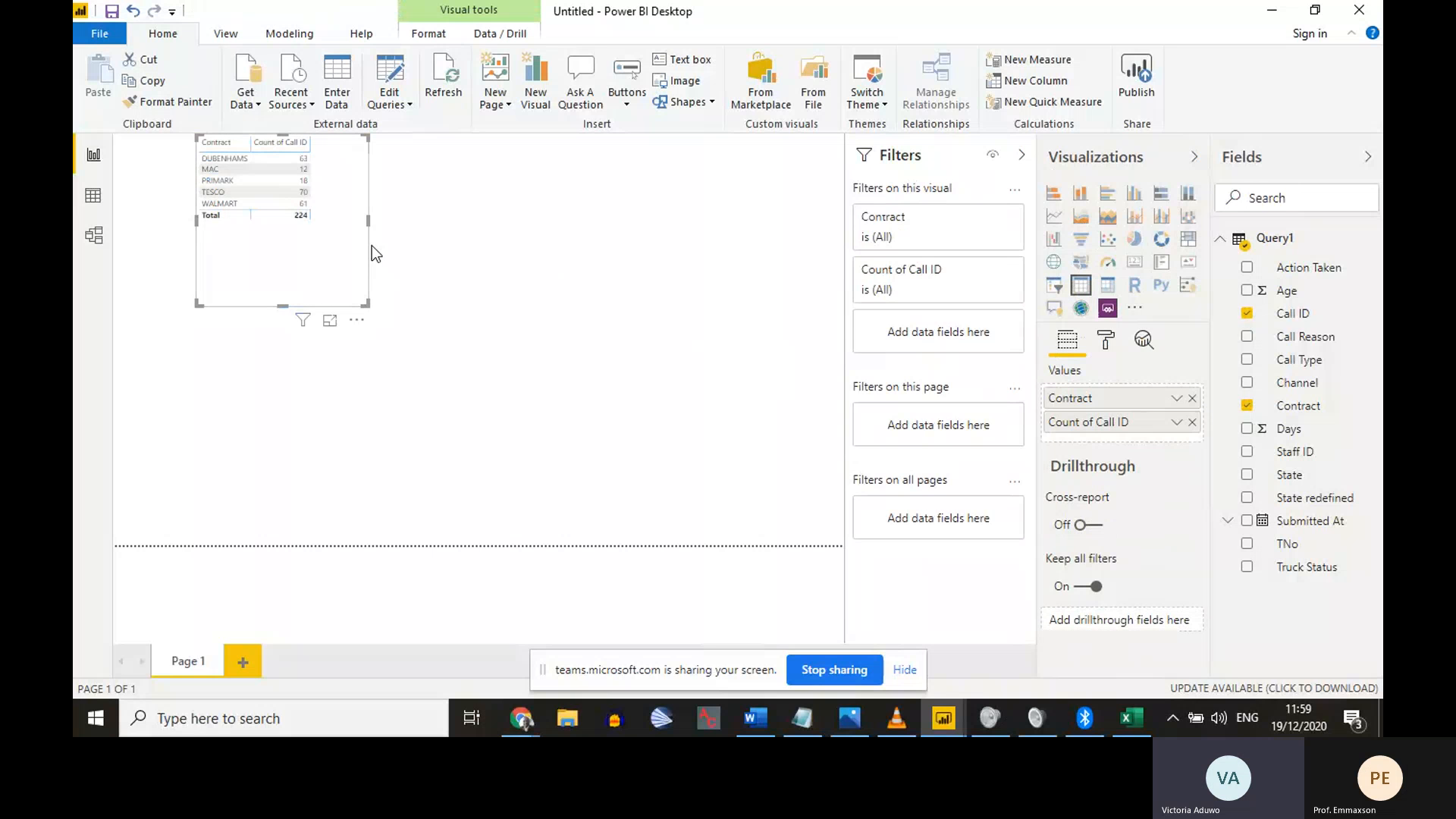
pyautogui.click(486, 278)
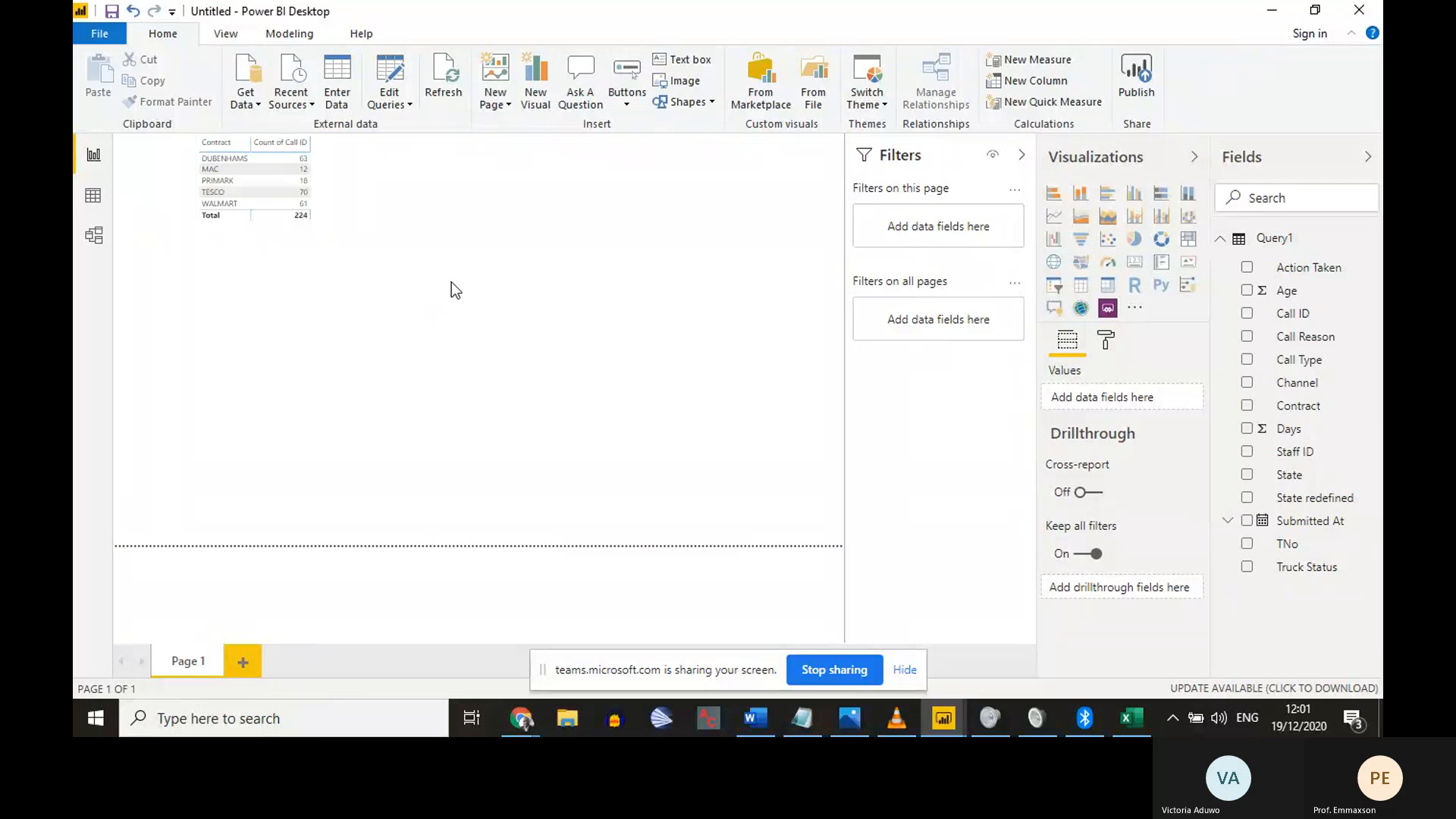
pyautogui.click(244, 254)
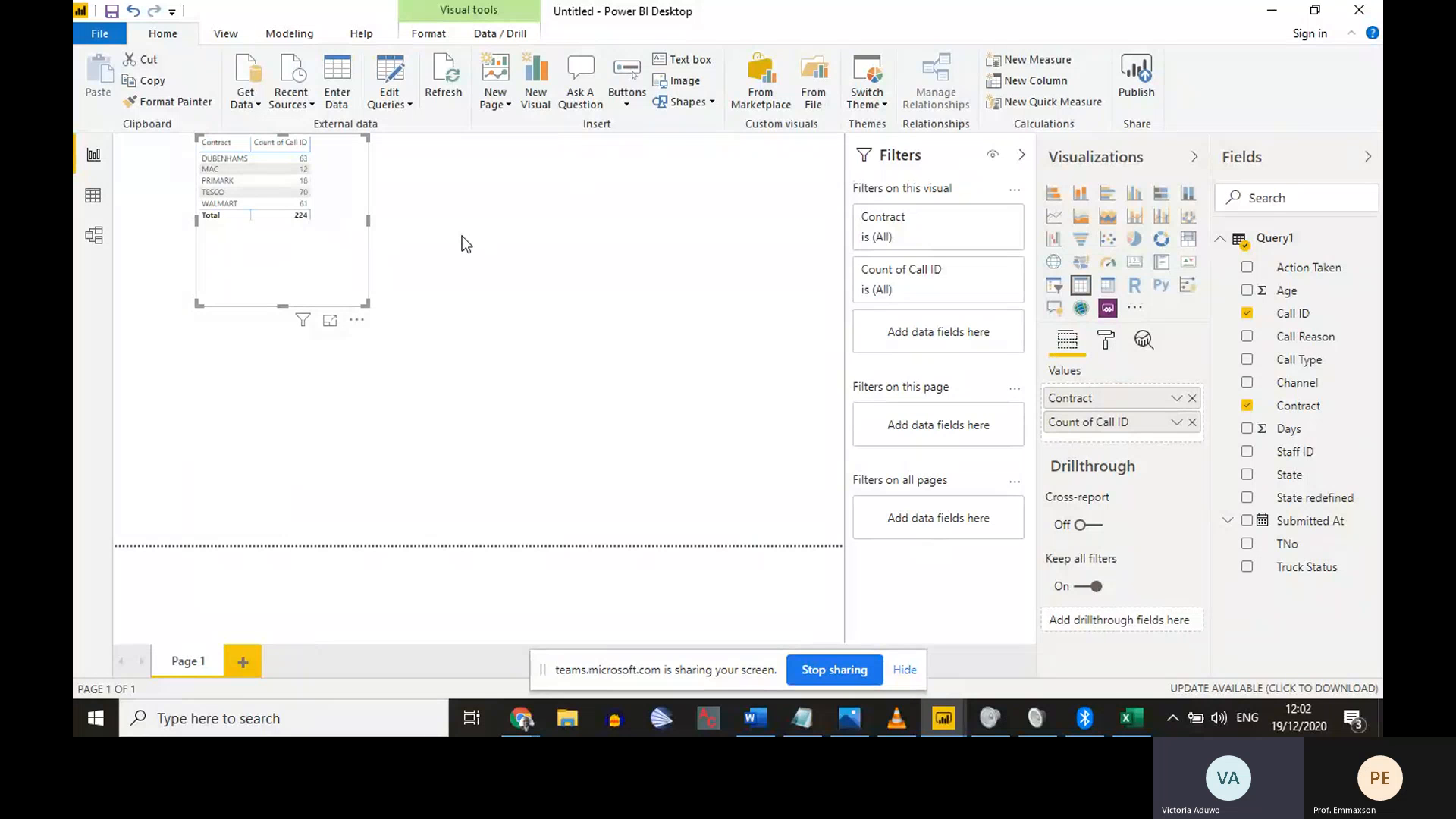
pyautogui.click(419, 238)
pyautogui.click(324, 266)
pyautogui.click(534, 227)
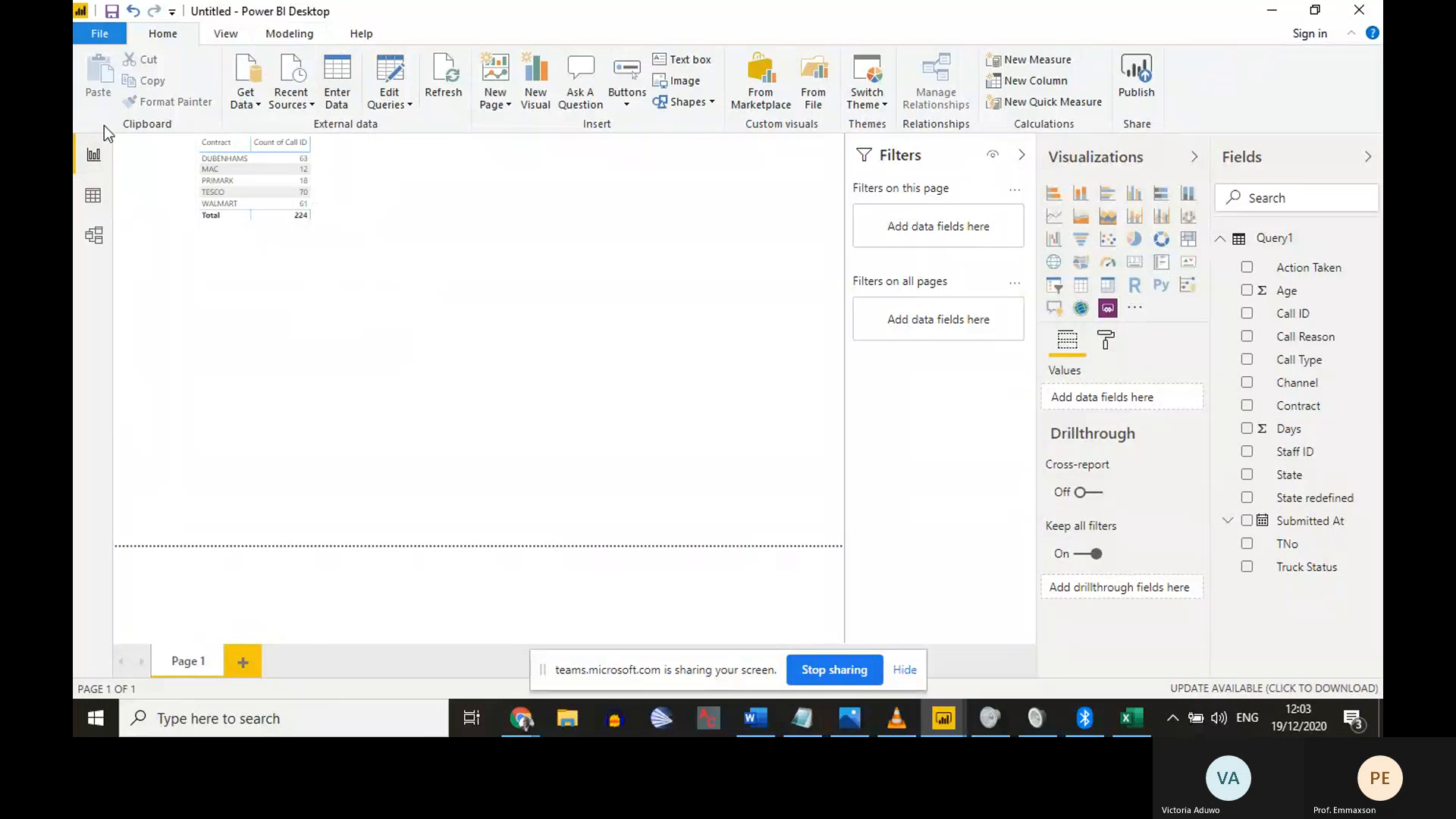
# Open the Query1 data table and look across its columns and down its rows, moving the screen-sharing bar out of the way
pyautogui.click(100, 198)
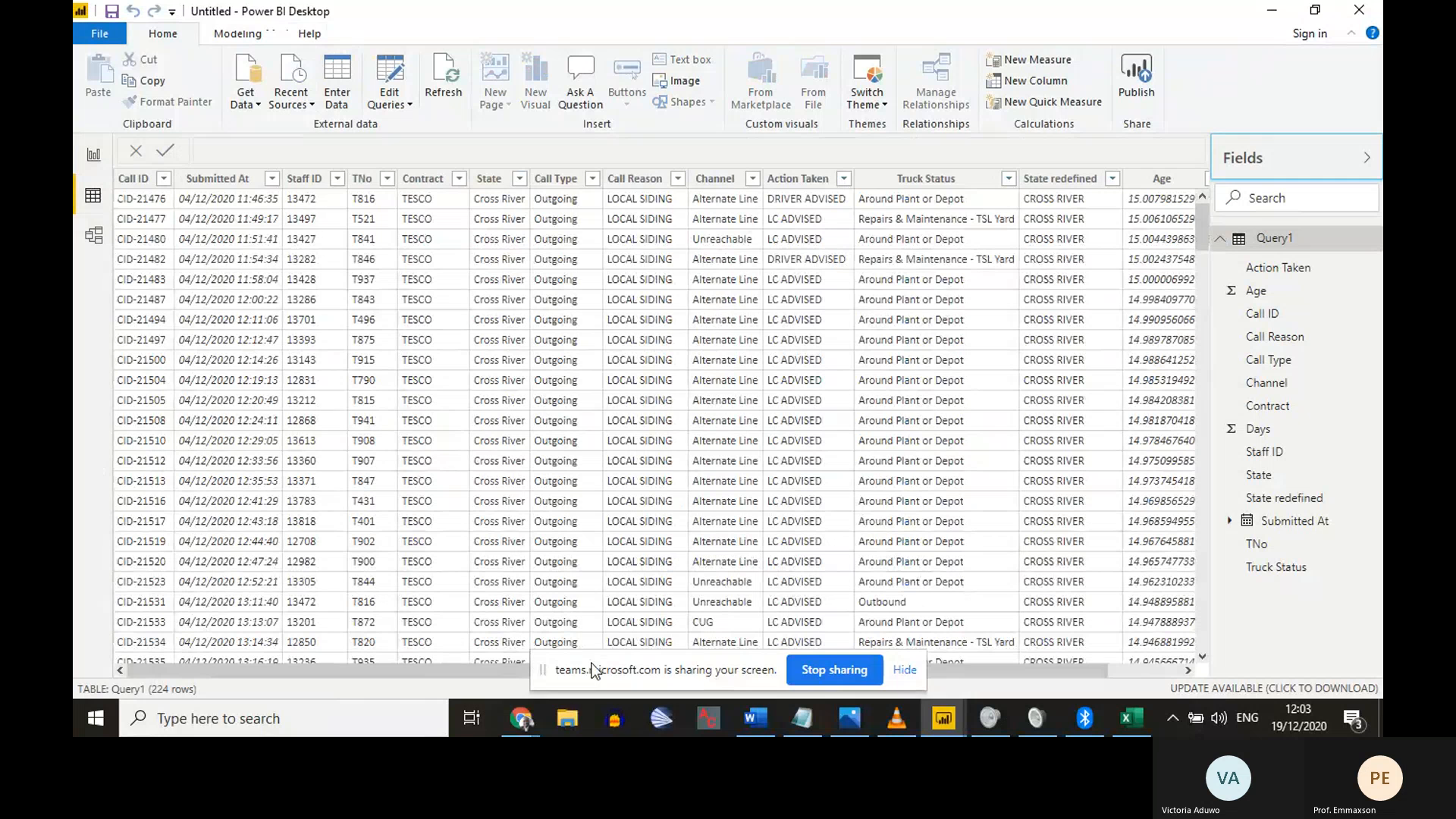
pyautogui.moveTo(544, 671); pyautogui.dragTo(202, 727)
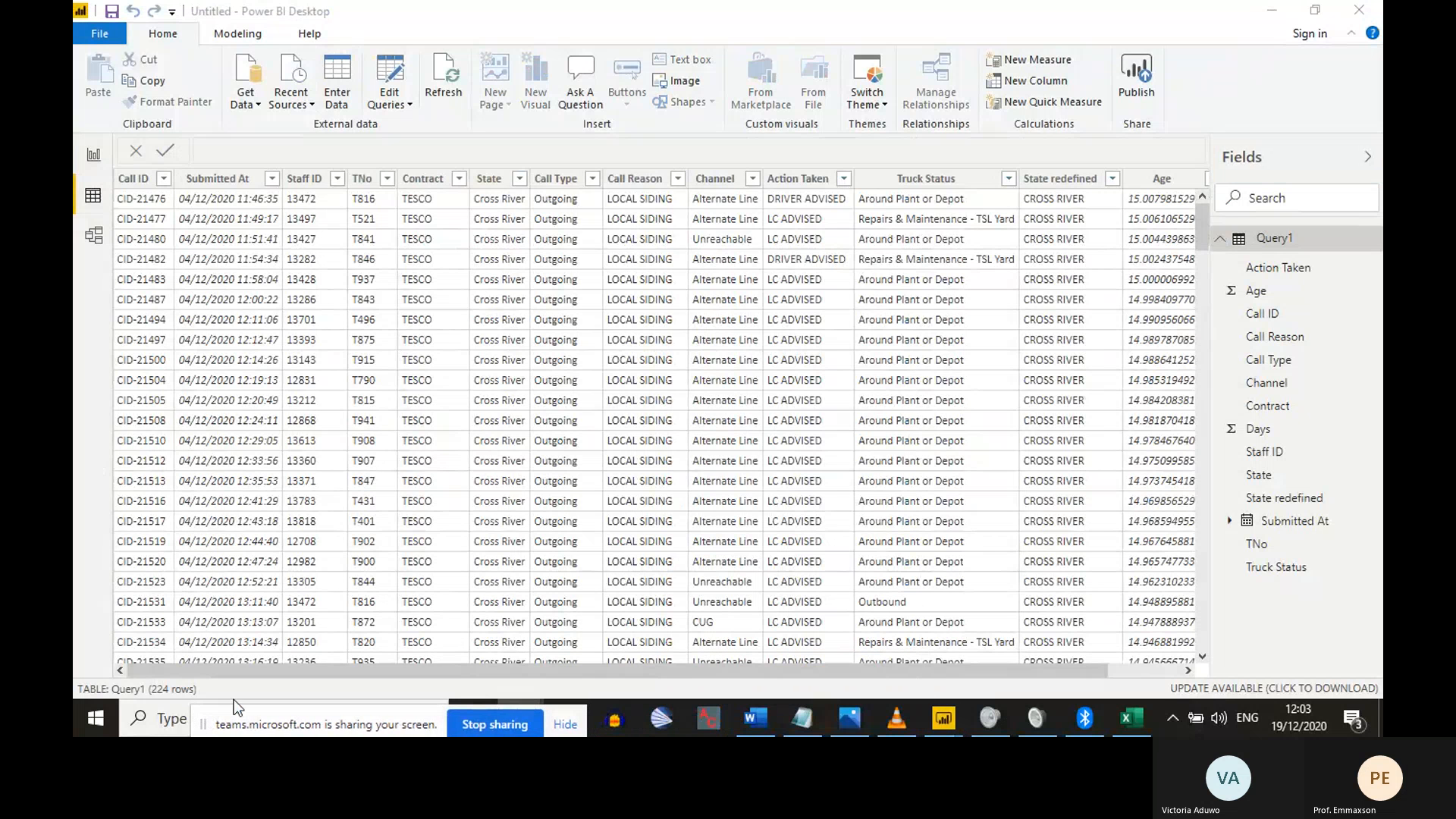
pyautogui.moveTo(310, 672); pyautogui.dragTo(470, 670)
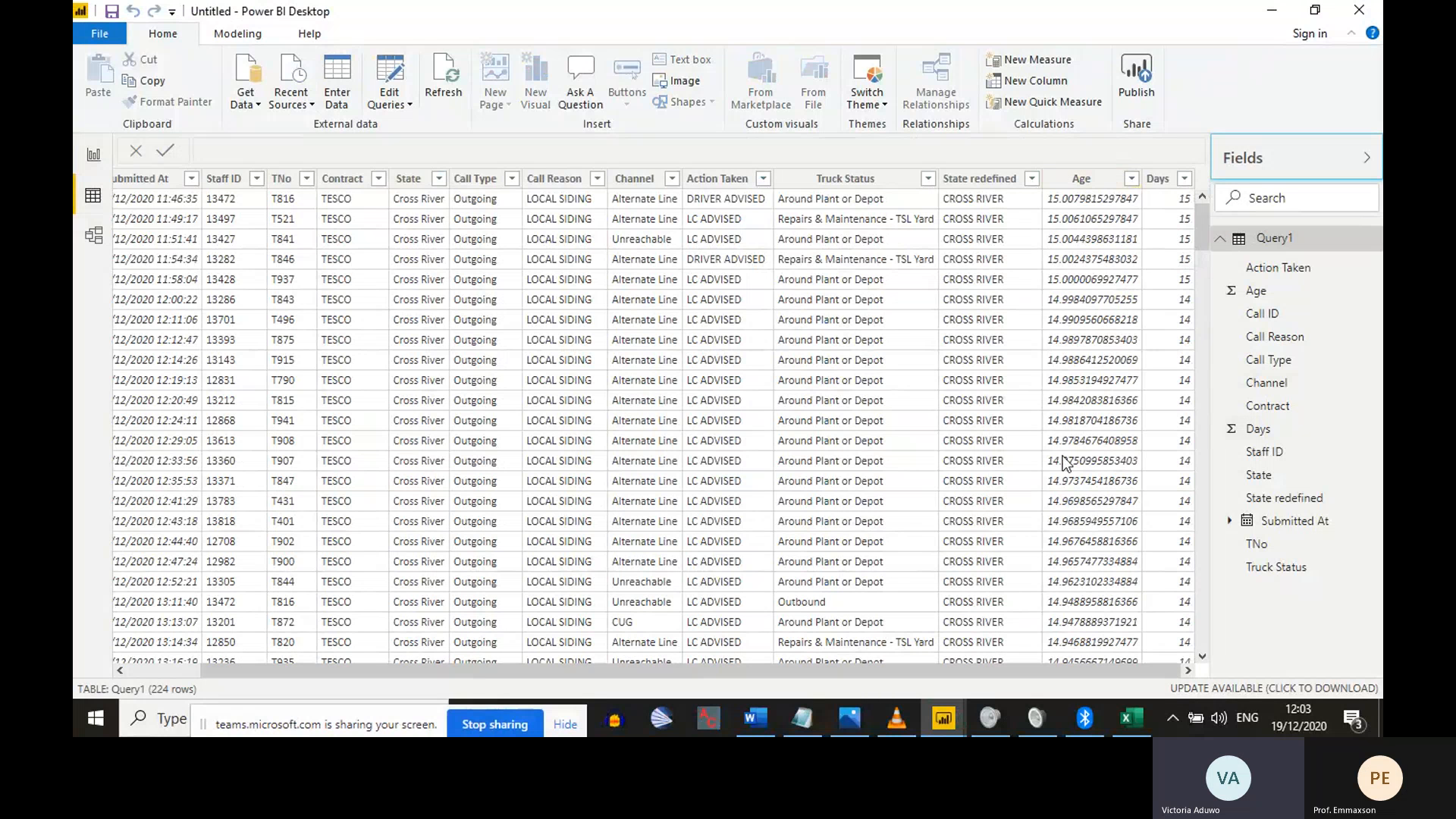
pyautogui.moveTo(1034, 669); pyautogui.dragTo(807, 671)
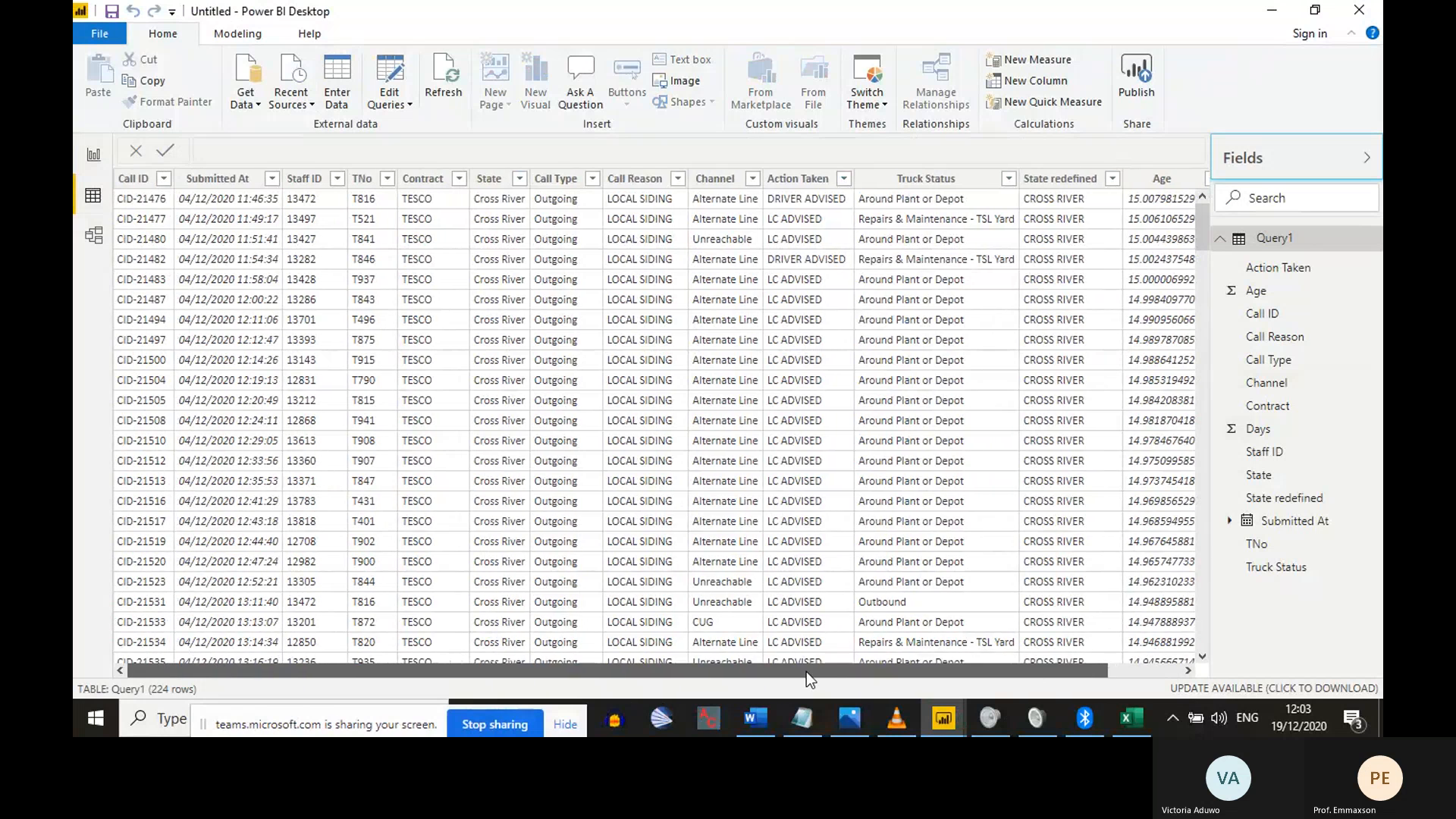
pyautogui.scroll(-9, 550, 500)
pyautogui.scroll(-4, 551, 500)
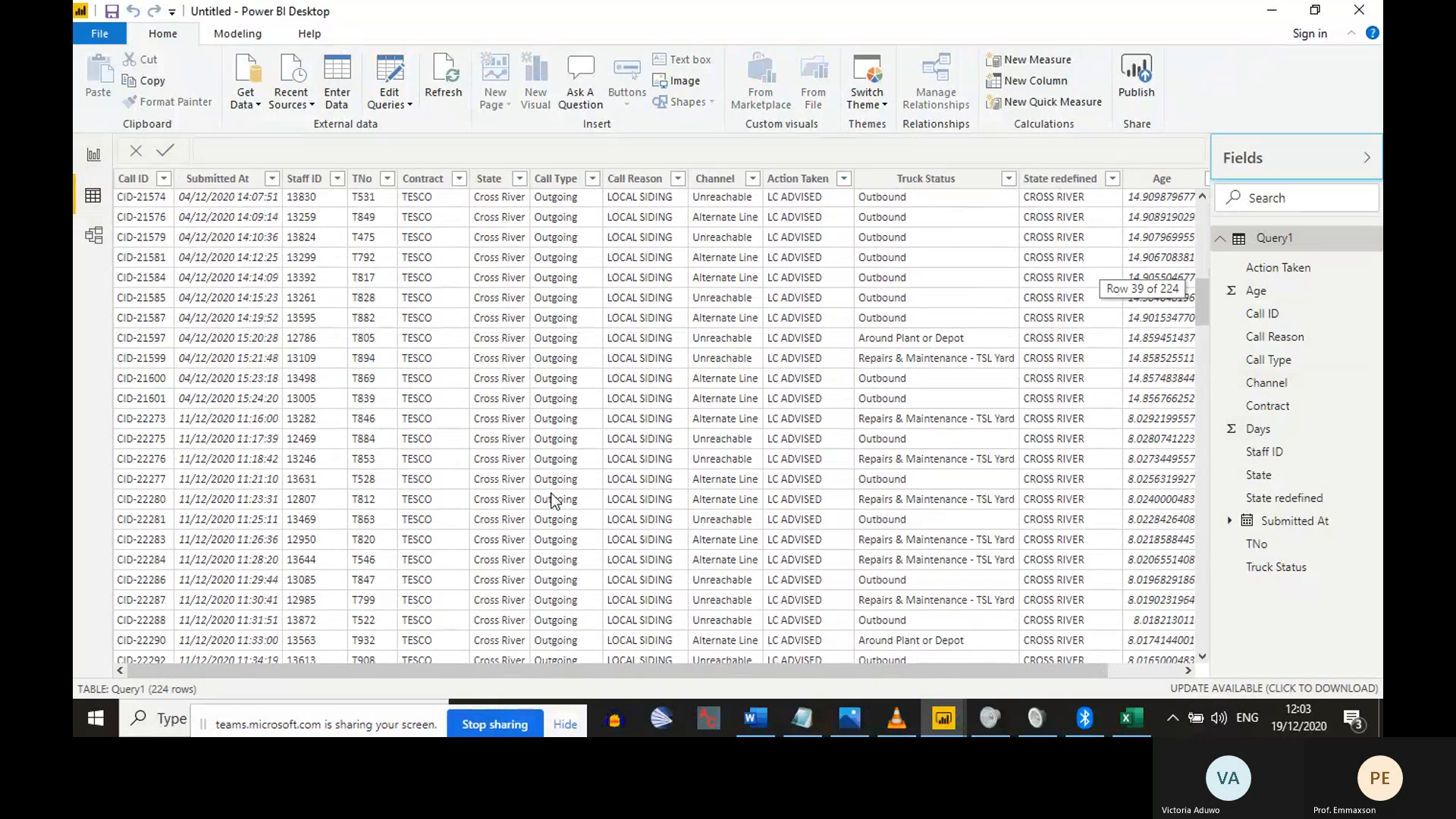
pyautogui.scroll(-6, 536, 524)
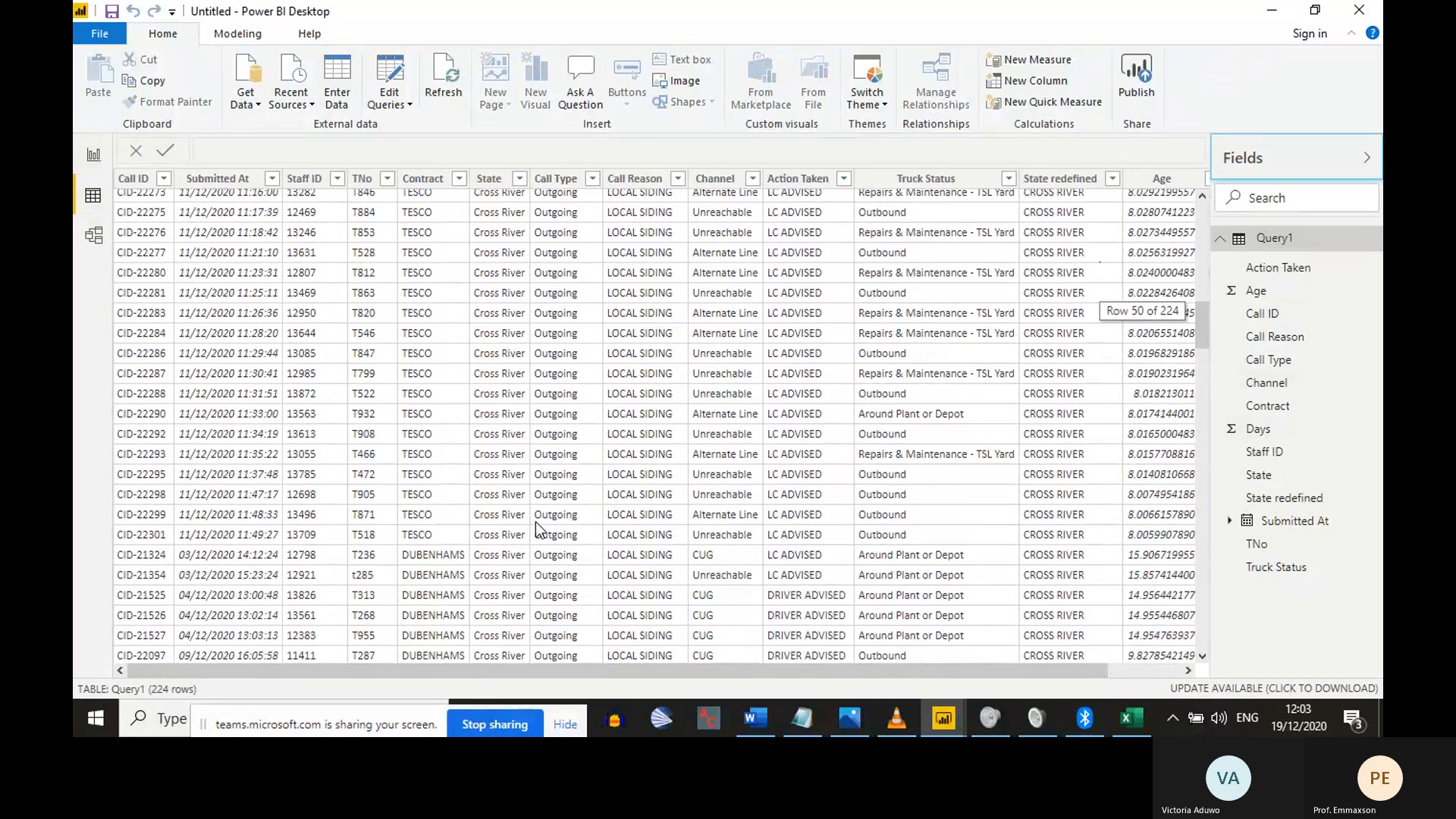
pyautogui.scroll(15, 523, 523)
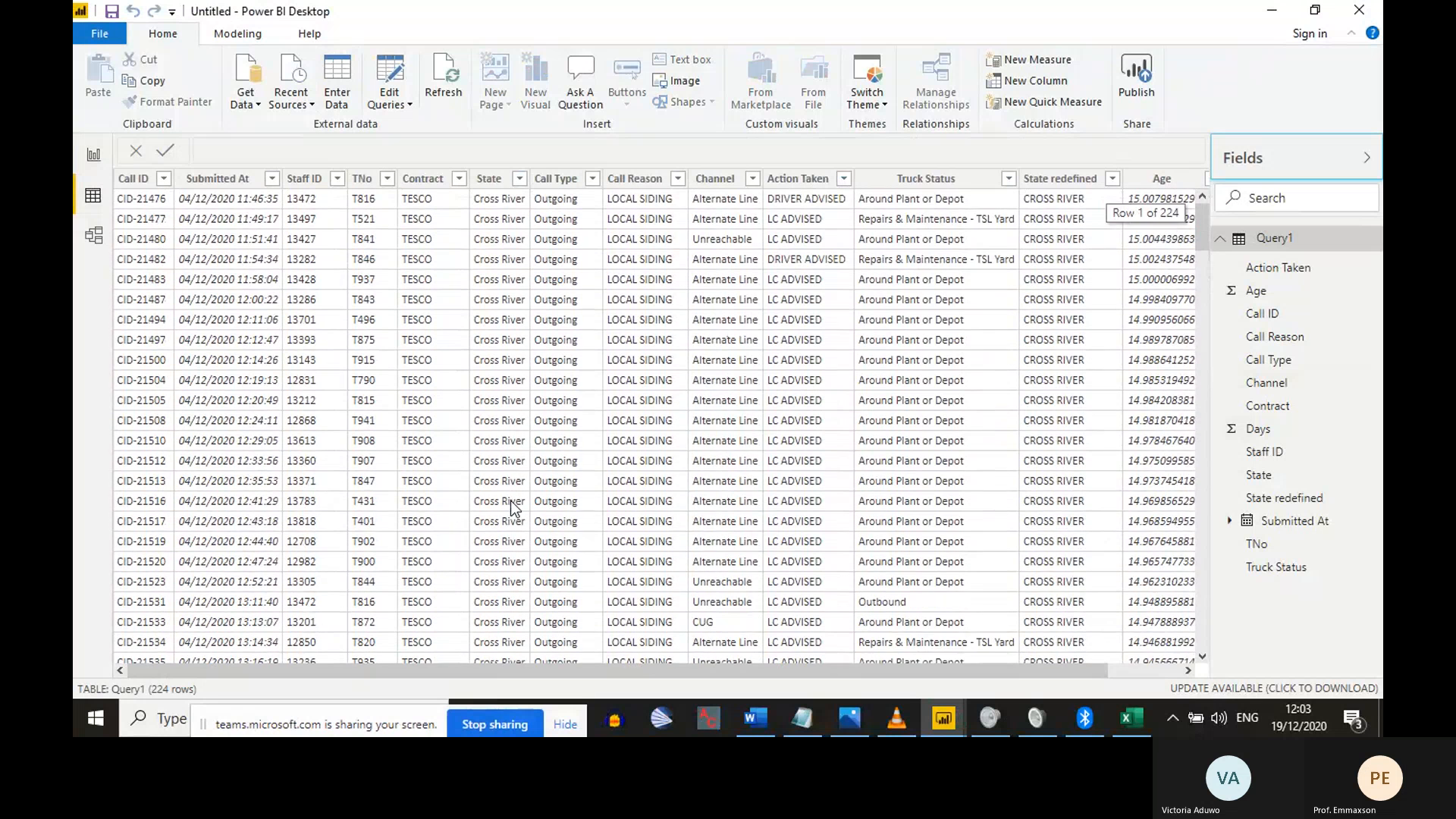
pyautogui.scroll(1, 506, 502)
pyautogui.scroll(5, 506, 502)
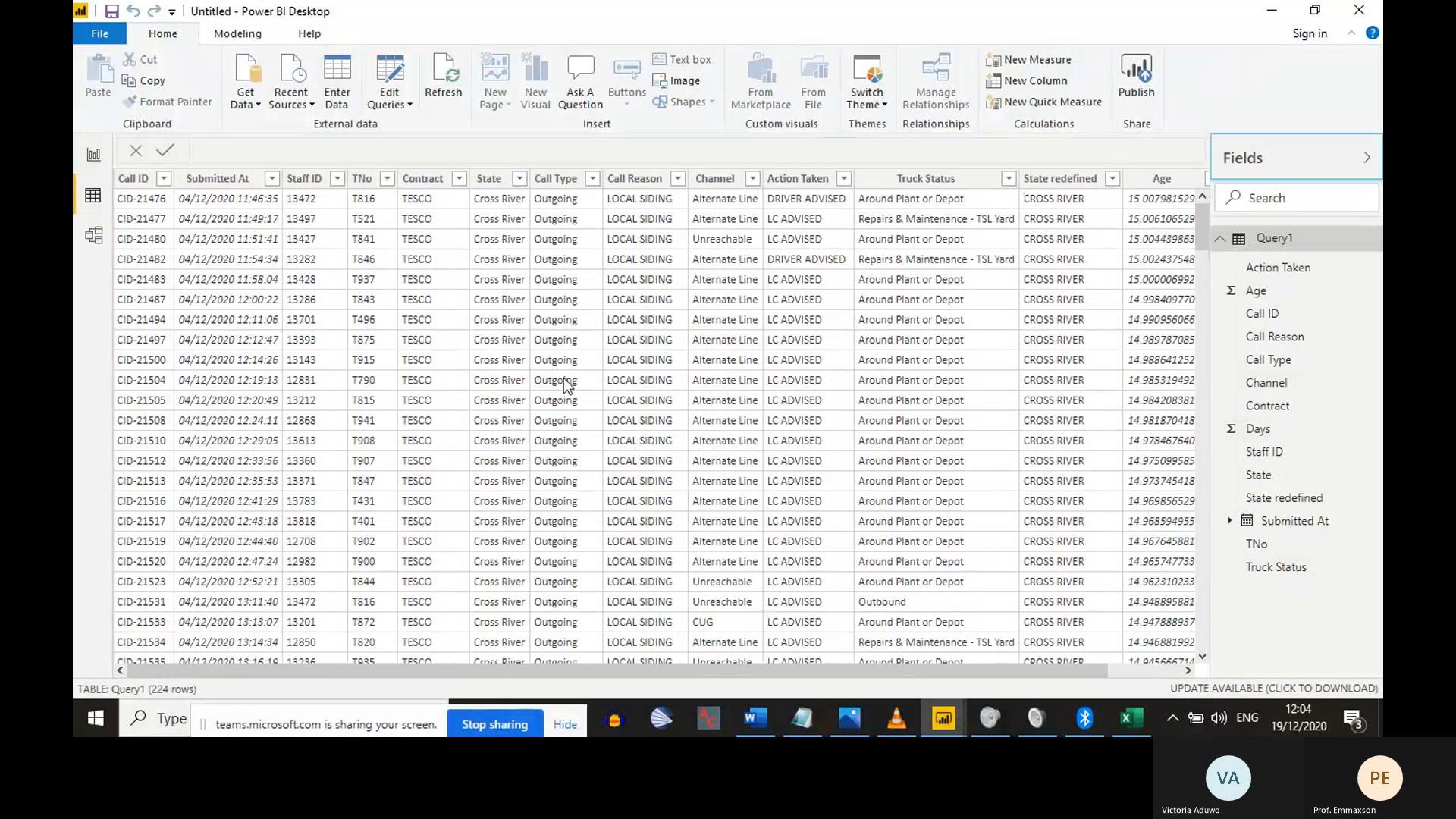
# Return to the report view, deselect the Contract table and start a new measure in Query1
pyautogui.click(94, 155)
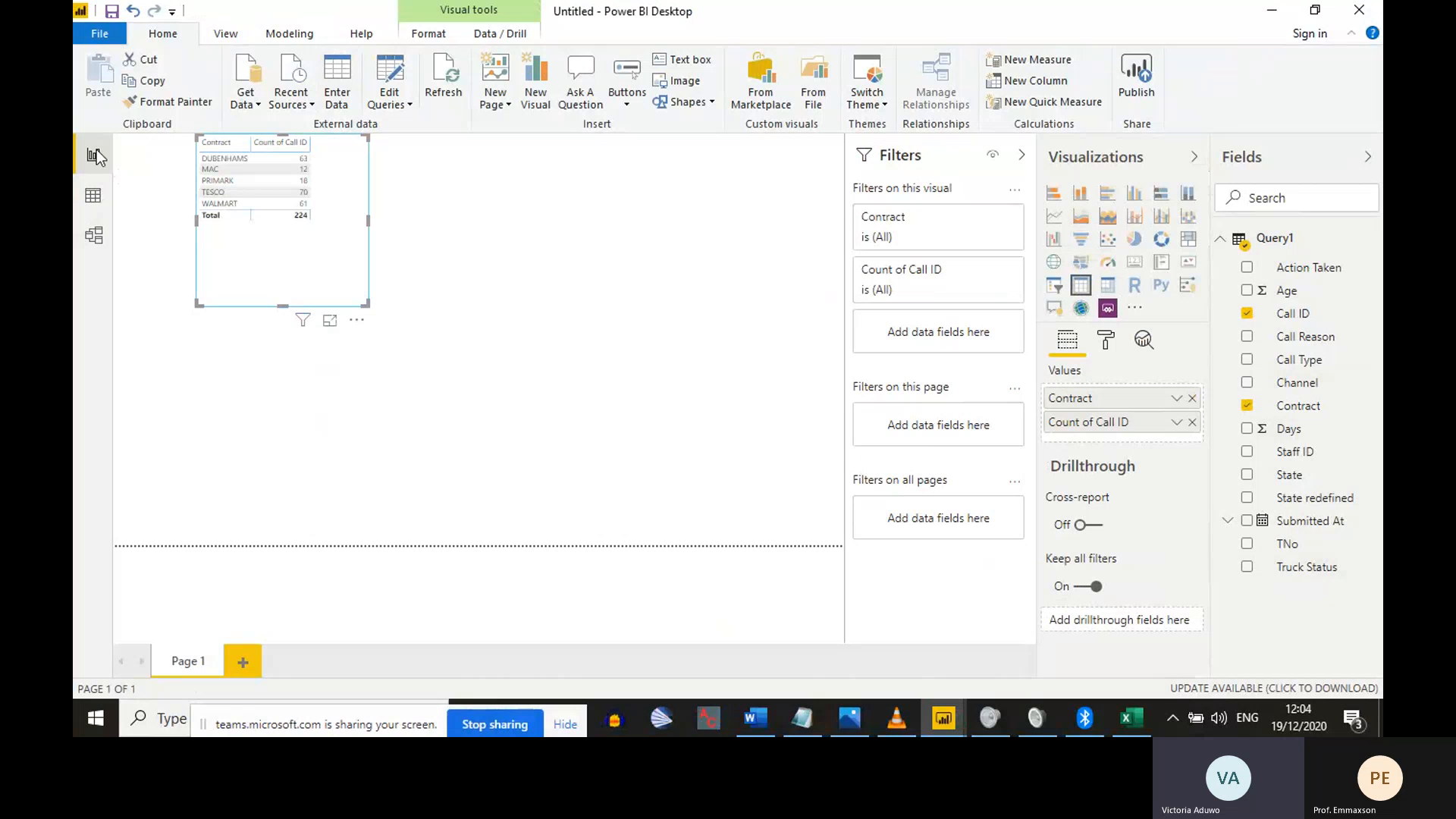
pyautogui.hotkey('alt', 'Tab')
pyautogui.hotkey('alt', 'Tab')
pyautogui.hotkey('alt', 'Tab')
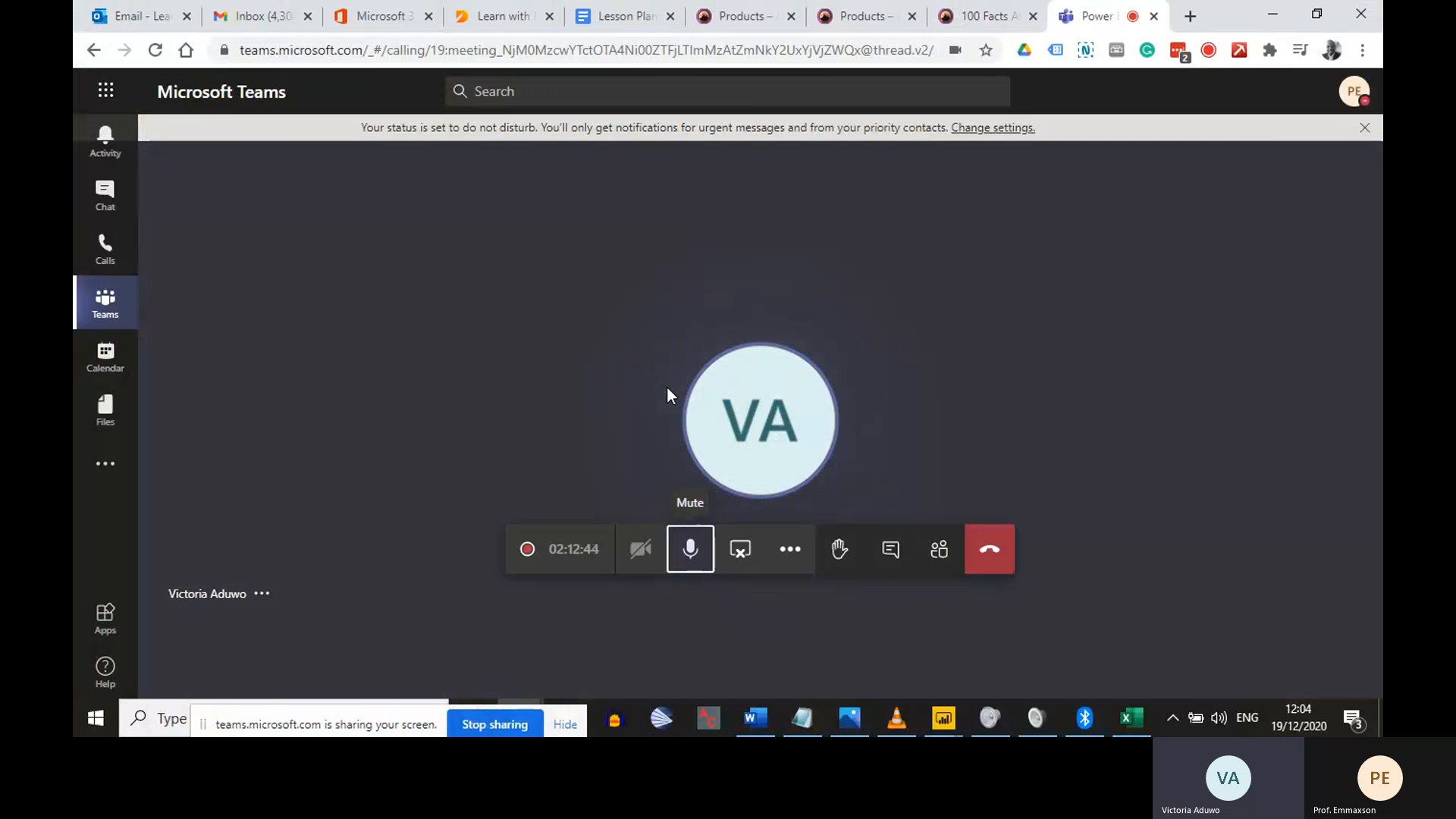
pyautogui.click(1273, 13)
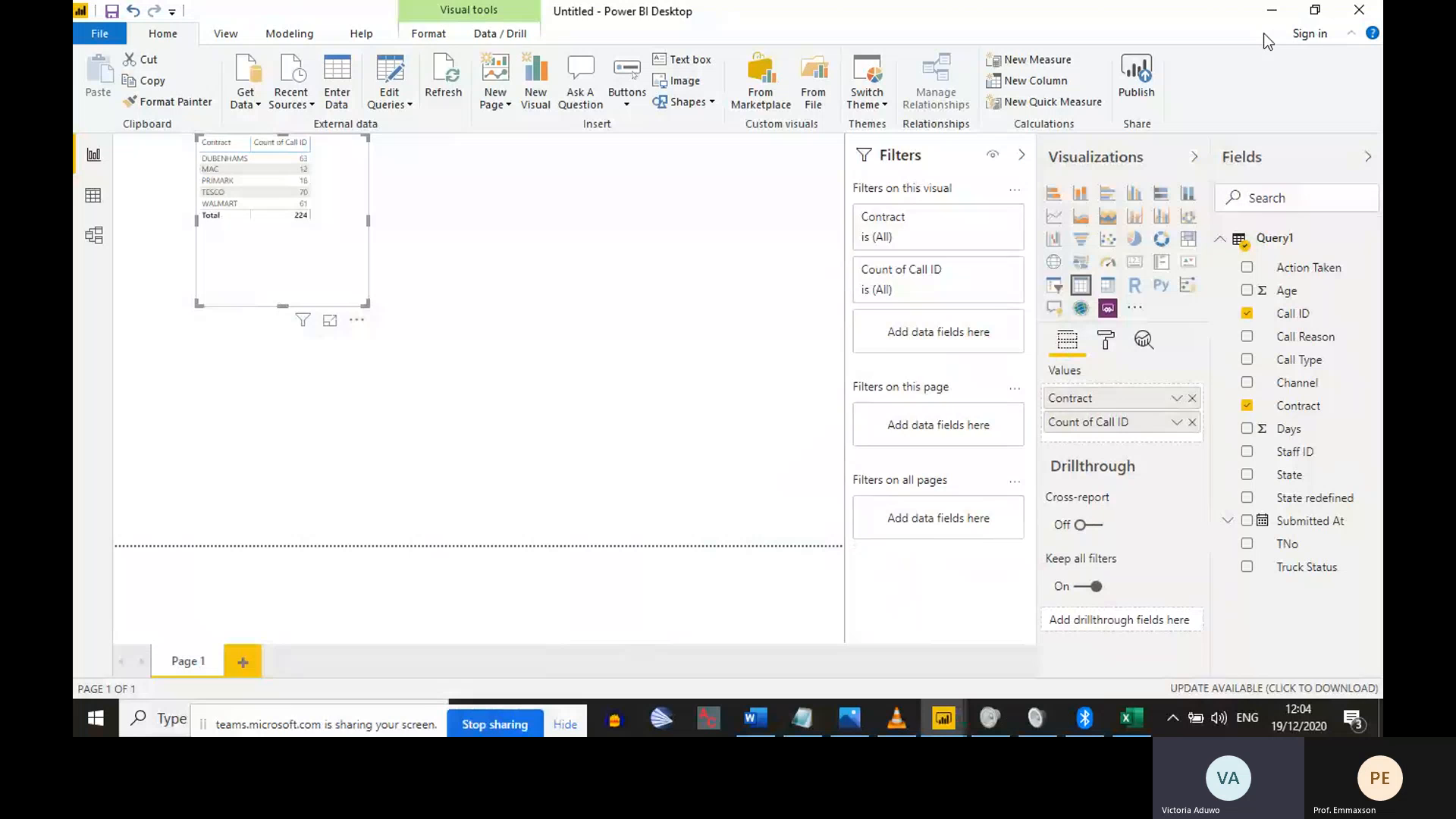
pyautogui.click(490, 216)
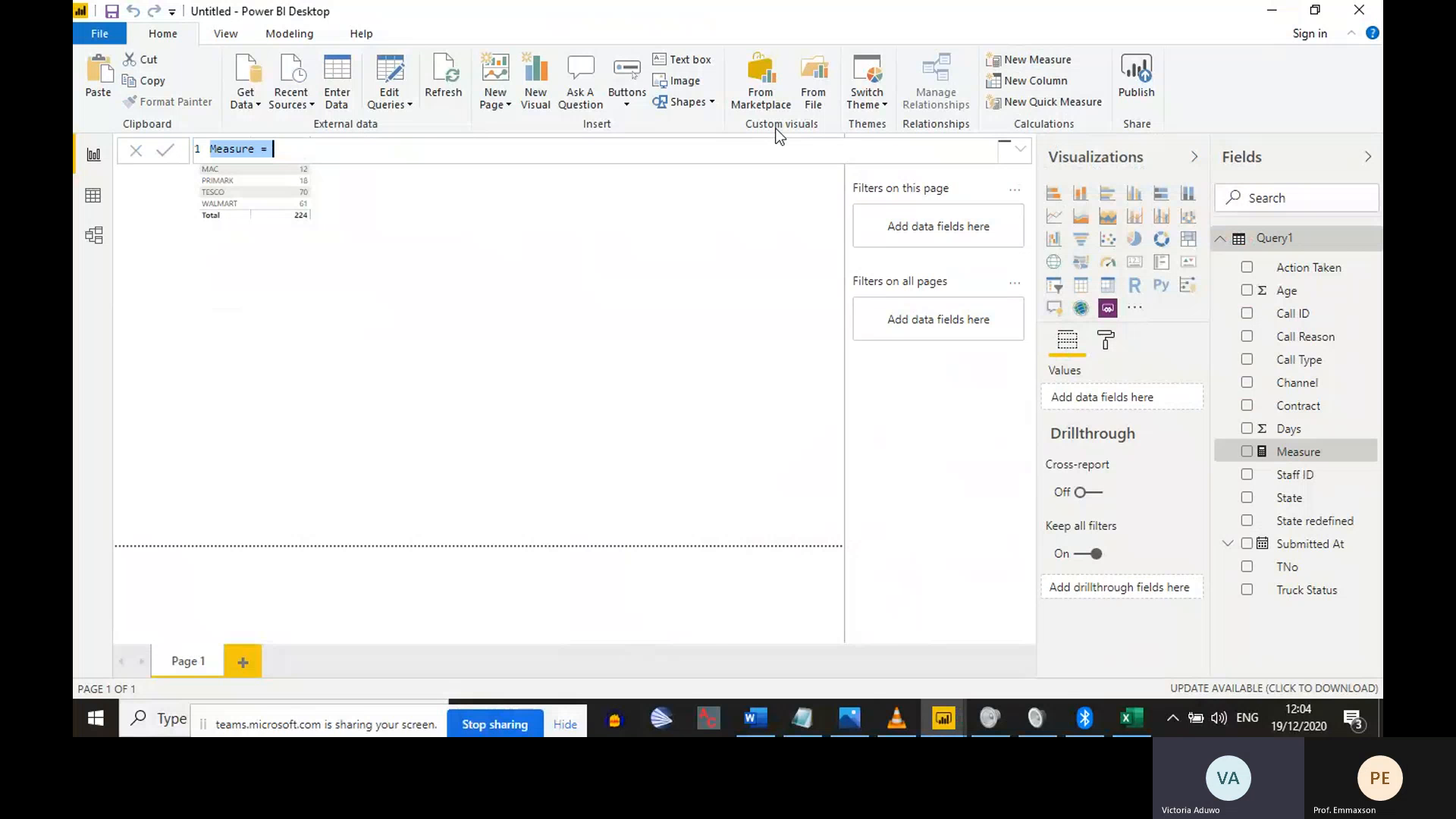
# Open Sublime Text 3 and write the heading DAX in a new file
pyautogui.press('super')
pyautogui.write('sub')
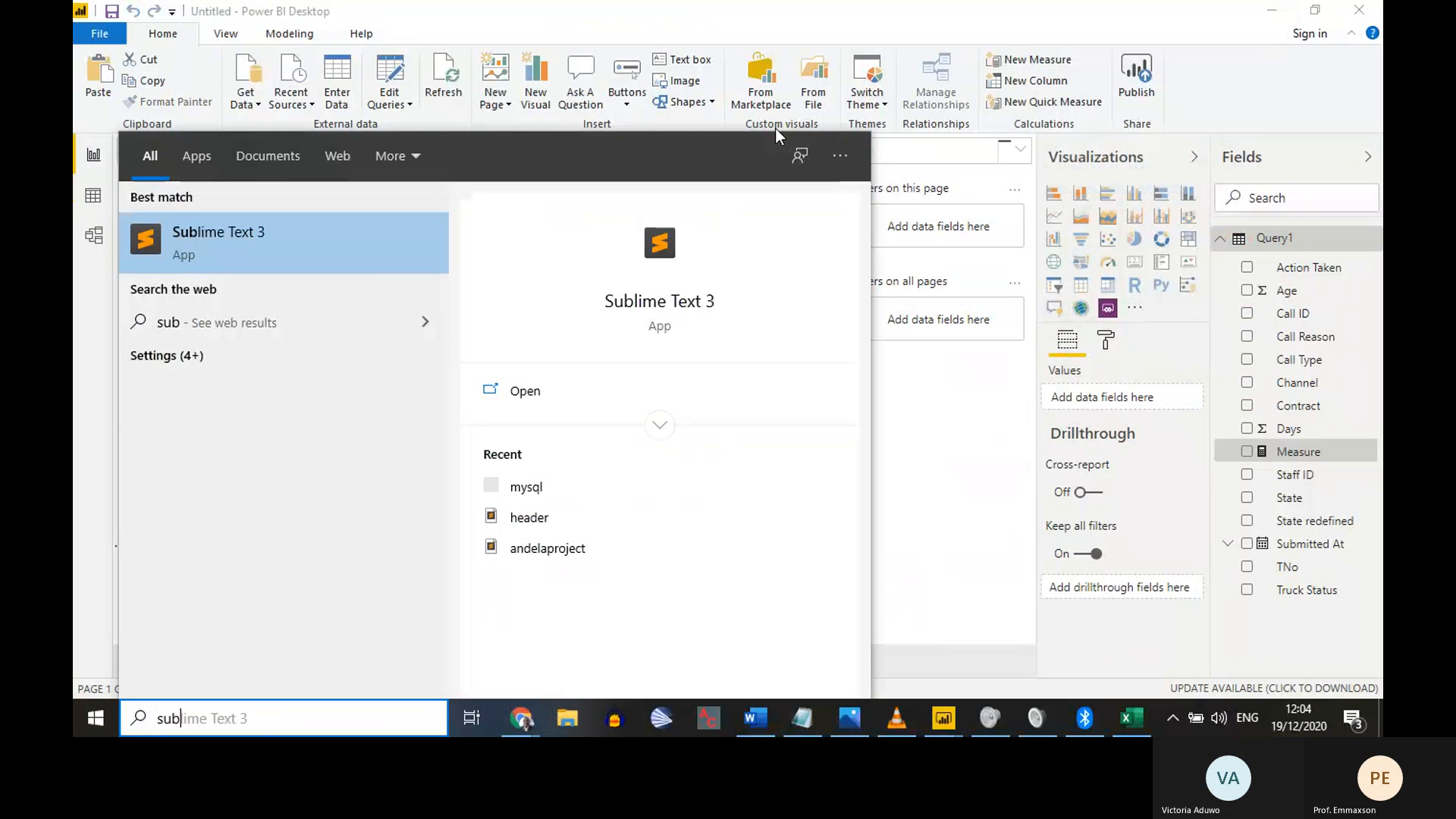
pyautogui.press('Return')
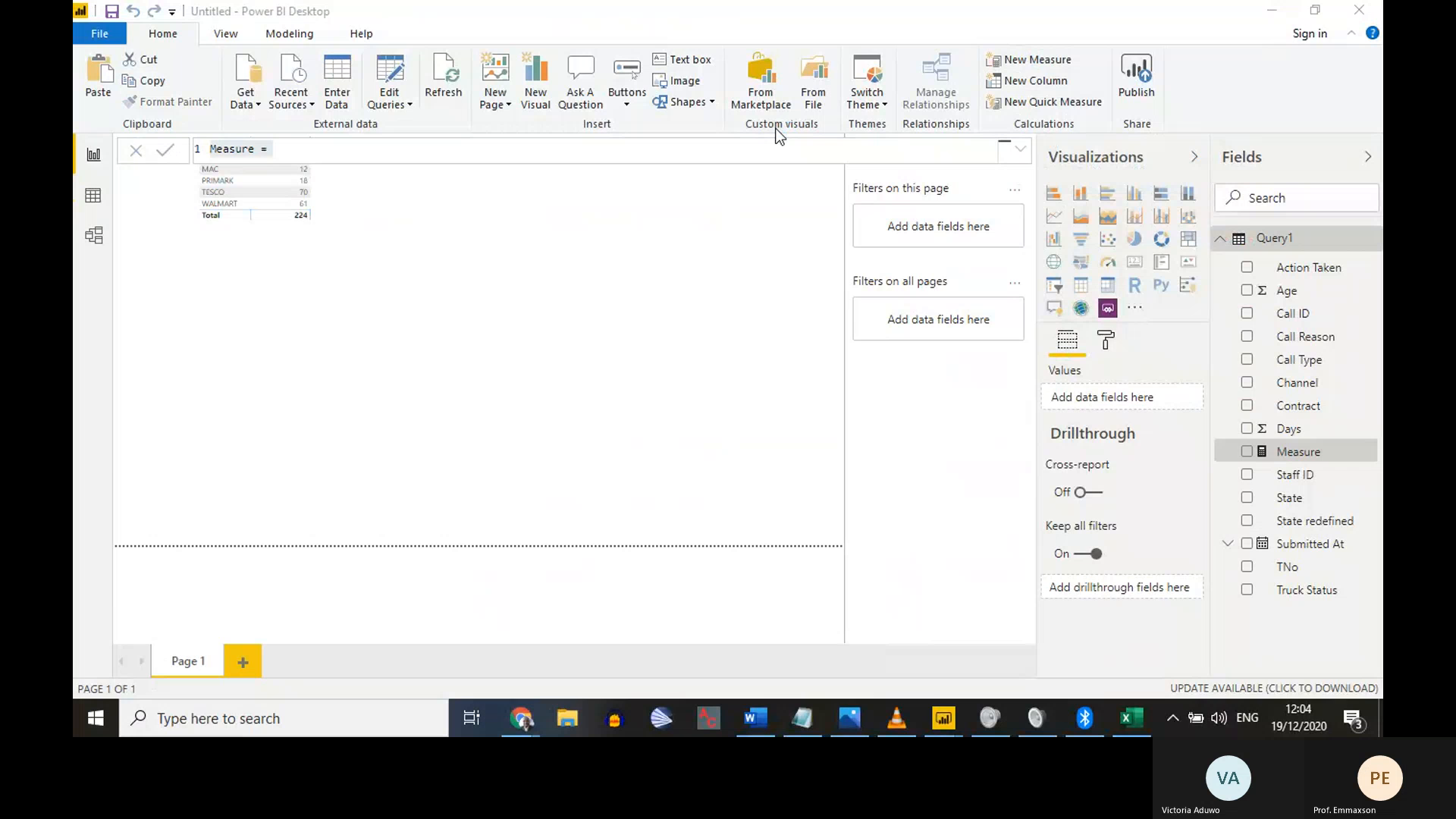
pyautogui.hotkey('ctrl', 'n')
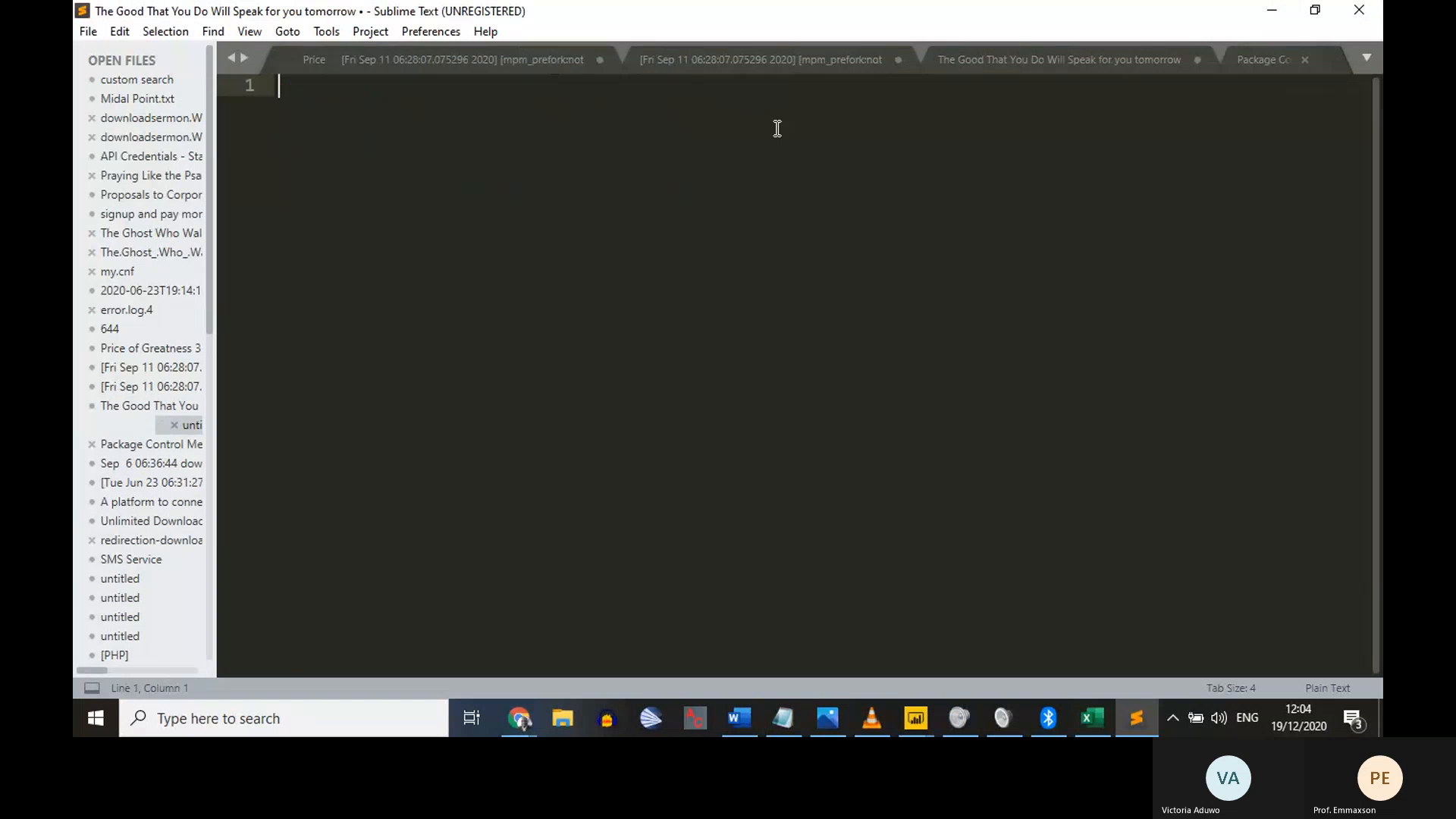
pyautogui.write('DAX')
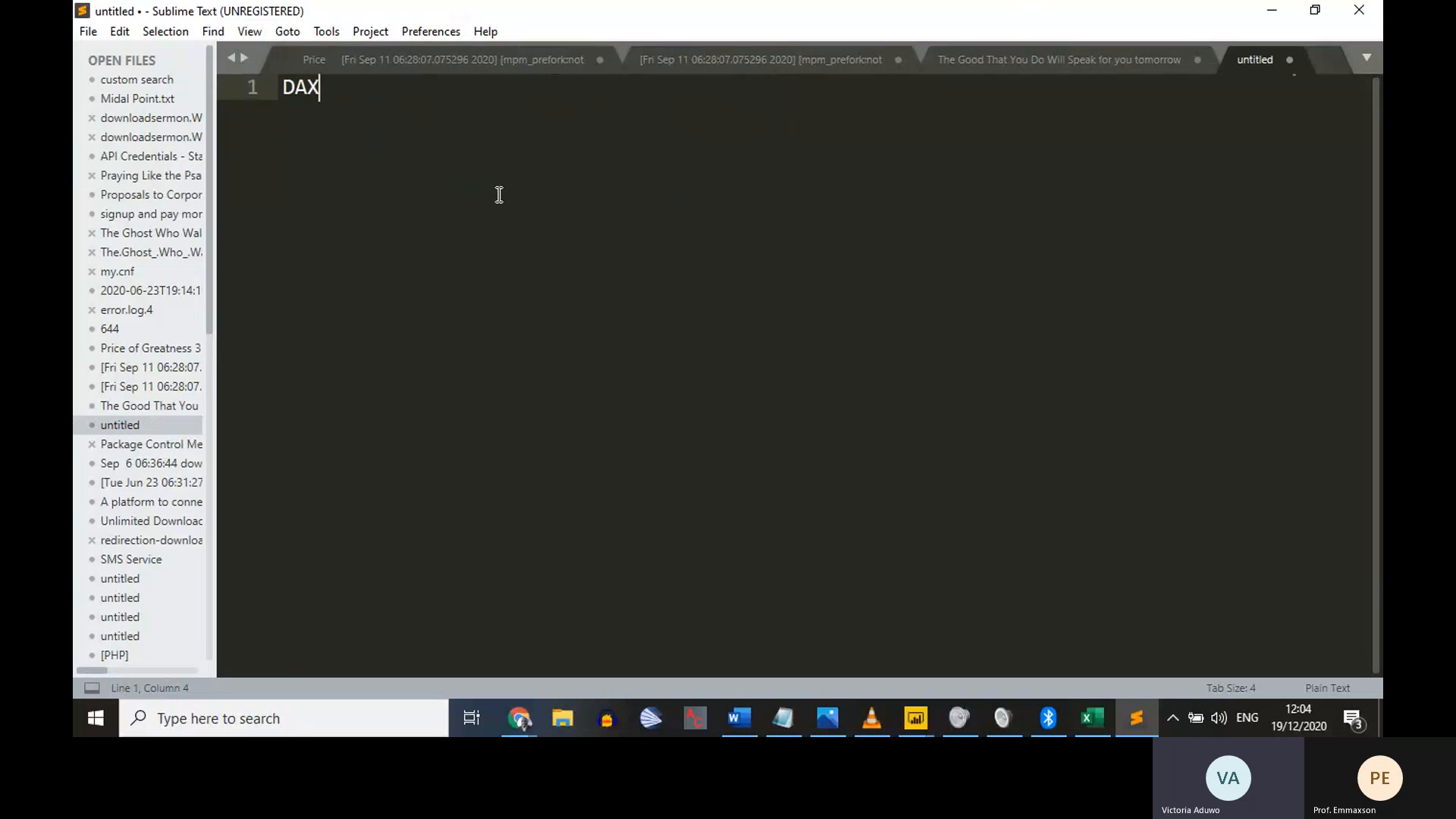
# Enlarge the DAX heading's text, switch to Chrome and search Google for DAX in a new tab
pyautogui.scroll(5, 499, 202)
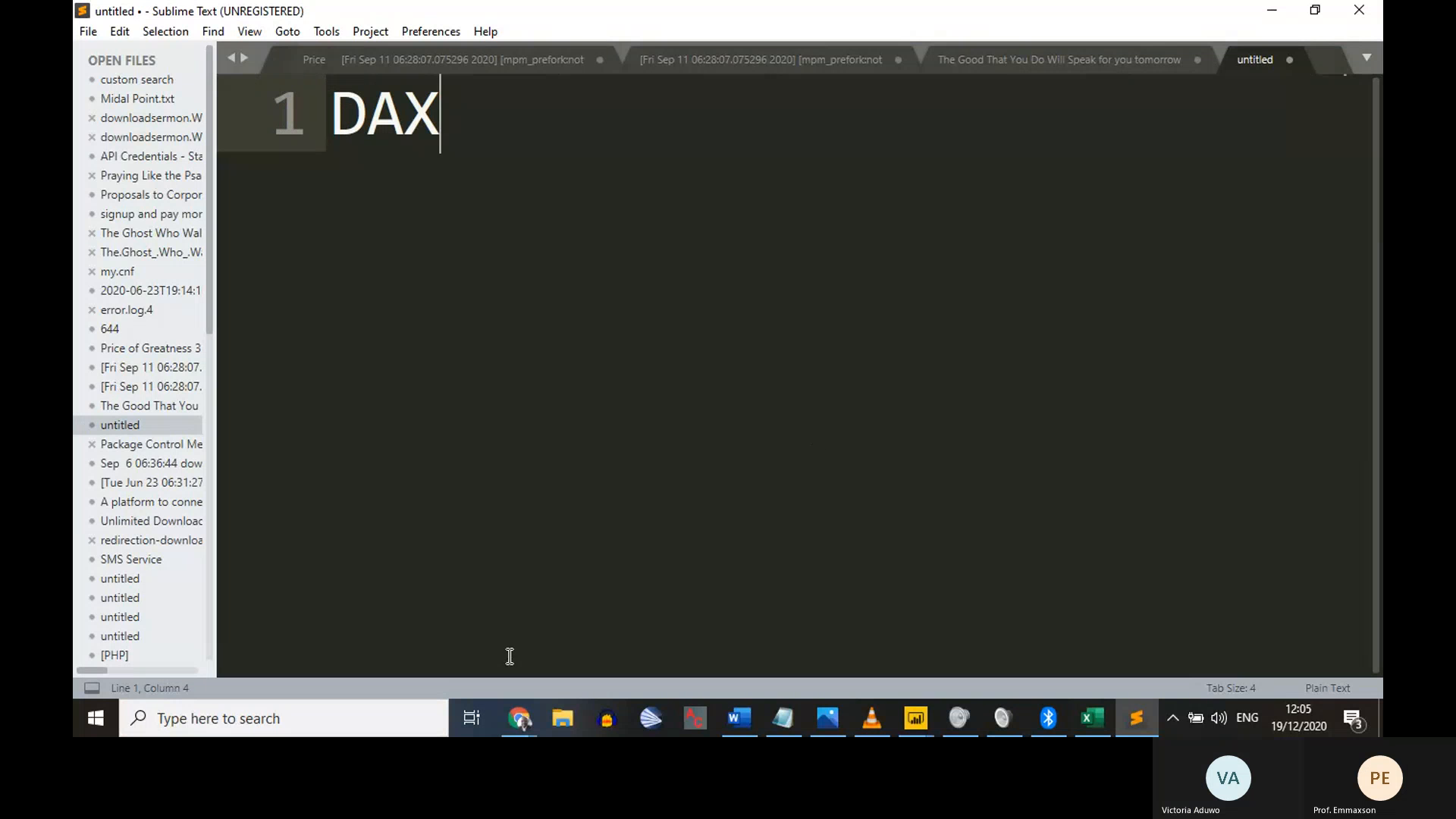
pyautogui.moveTo(519, 718)
pyautogui.click(384, 647)
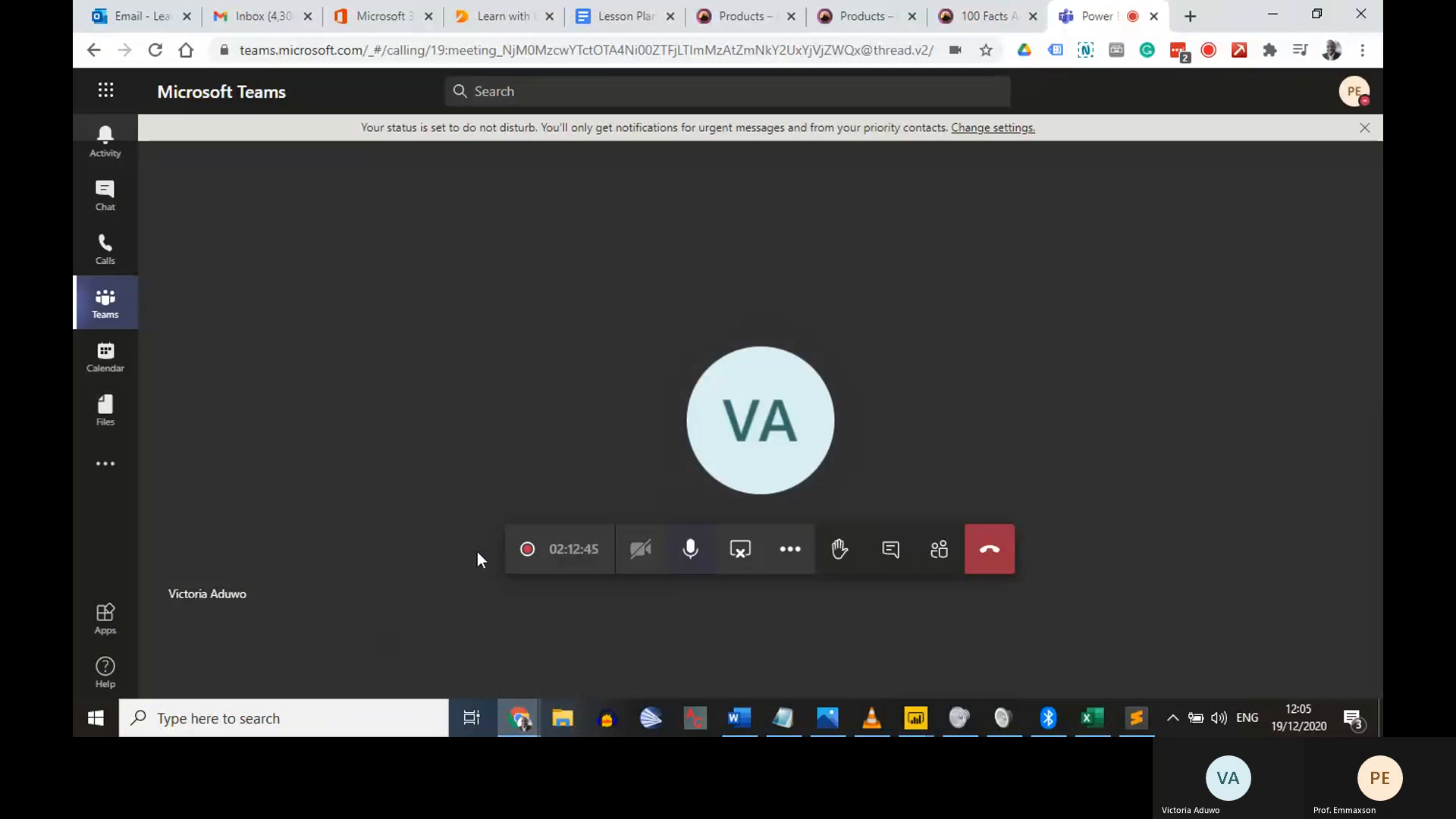
pyautogui.hotkey('ctrl', 't')
pyautogui.write('DATA')
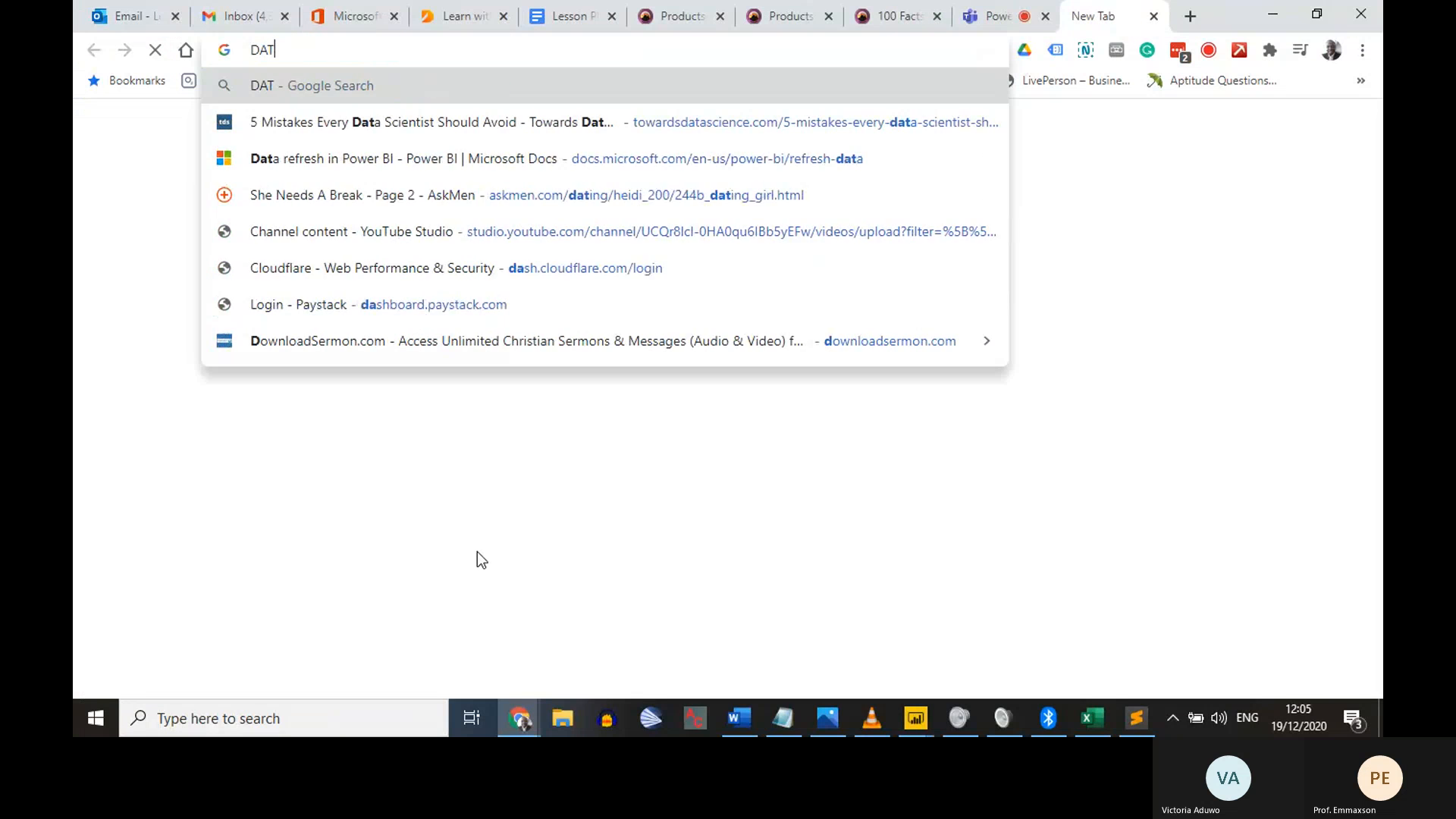
pyautogui.press('BackSpace')
pyautogui.press('BackSpace')
pyautogui.write('X')
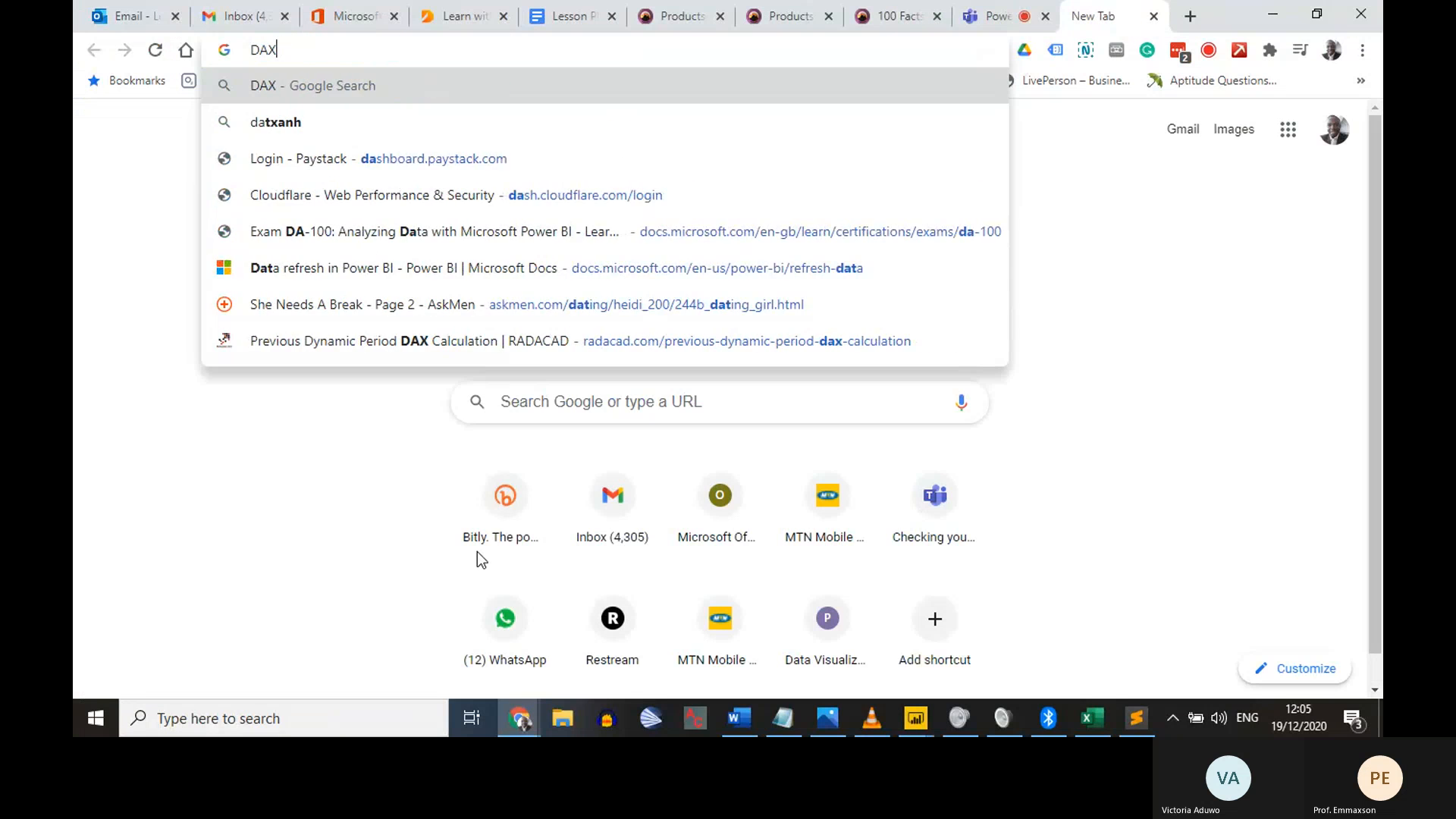
pyautogui.press('Return')
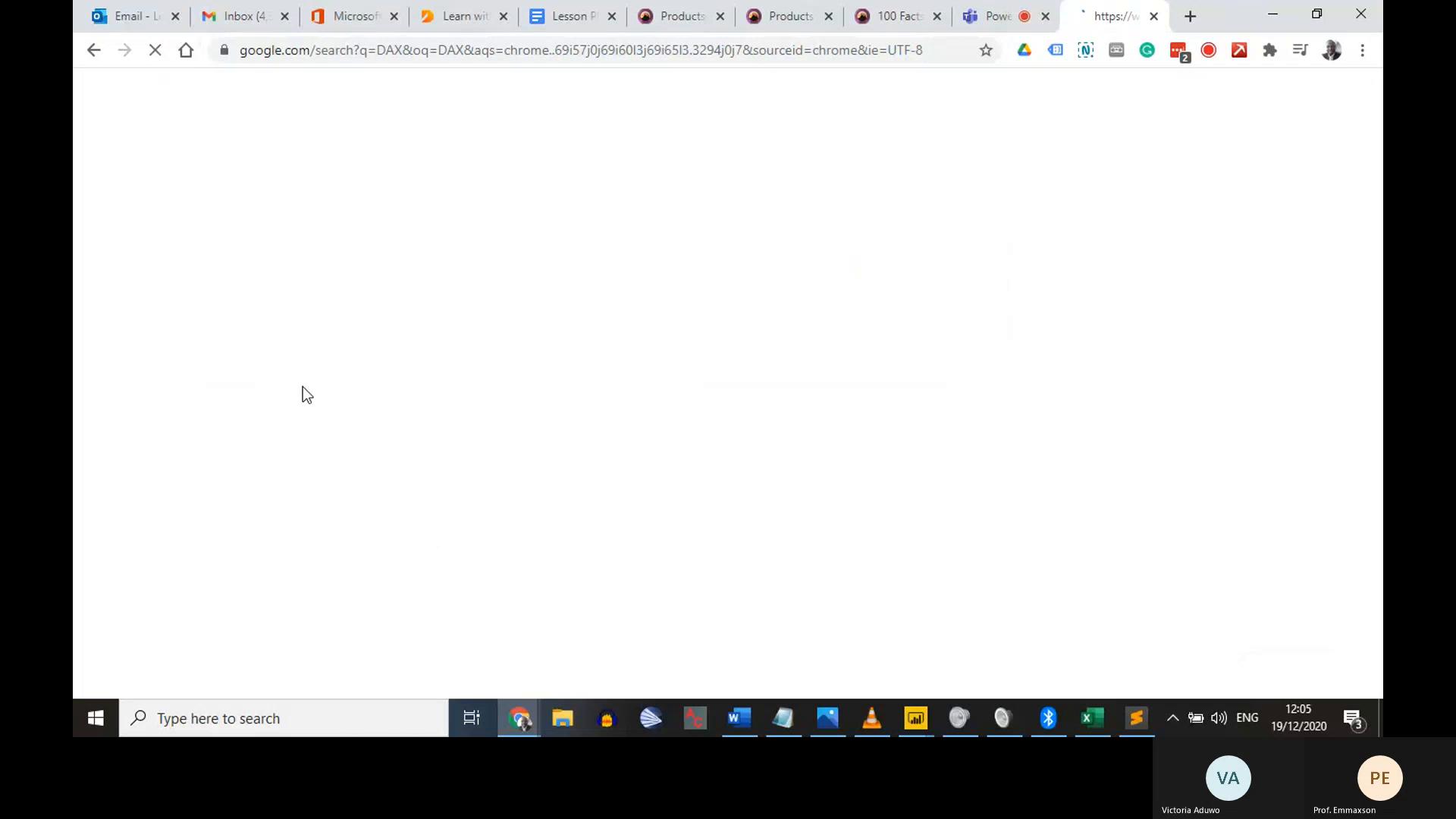
# Look through the search results and refine the Google search to DAX Power BI
pyautogui.scroll(-9, 584, 413)
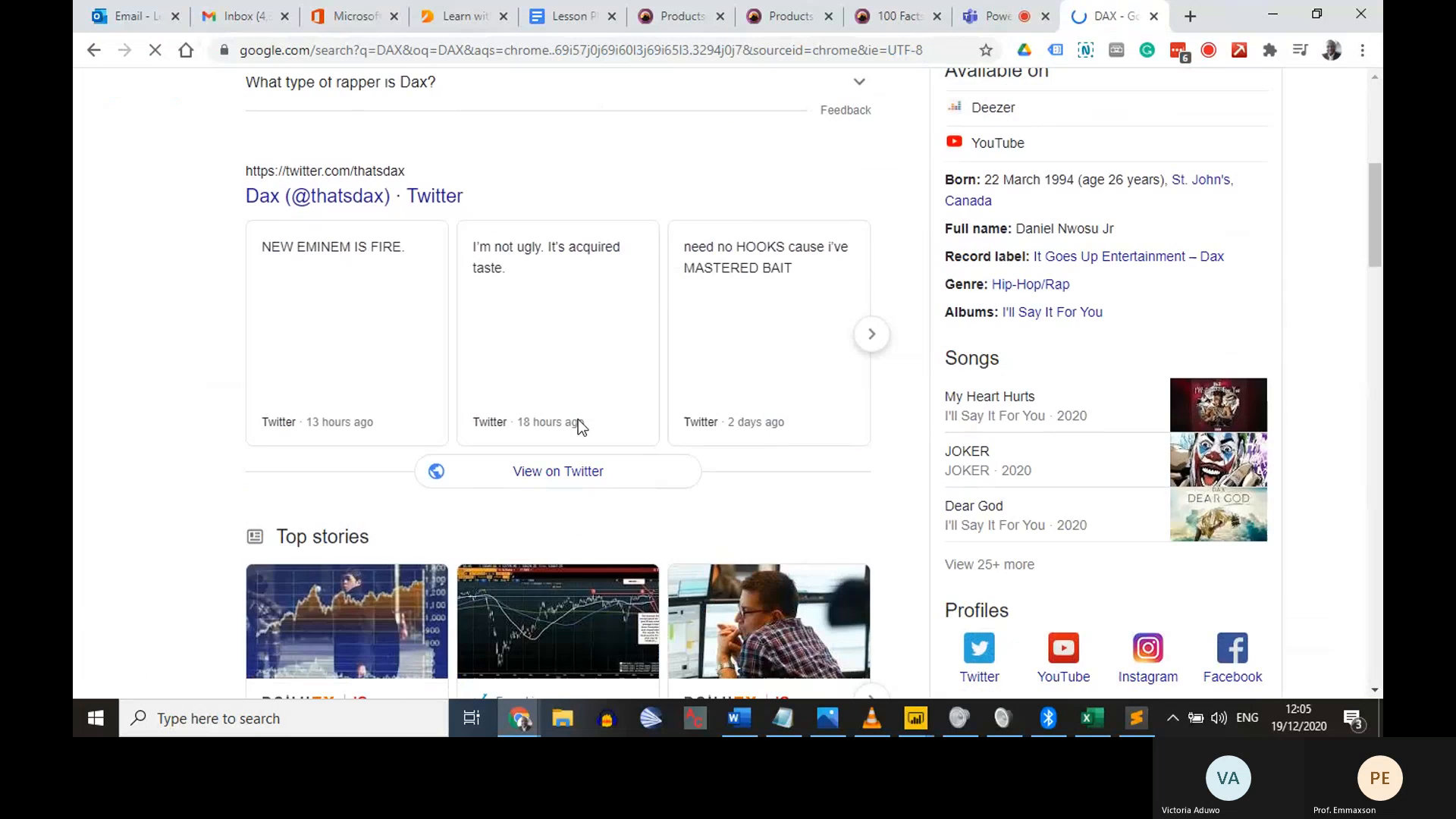
pyautogui.click(415, 103)
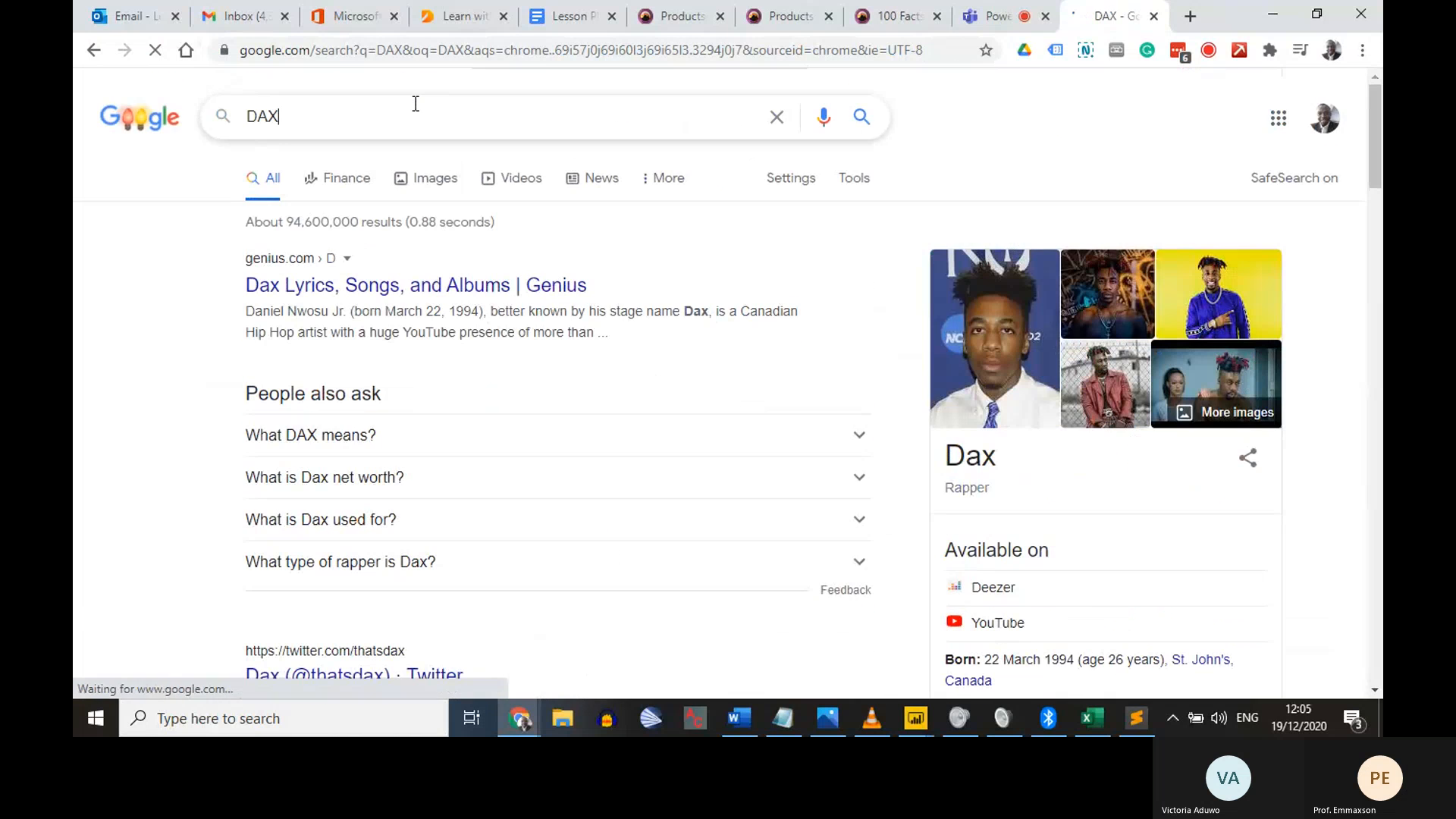
pyautogui.write('Power BI')
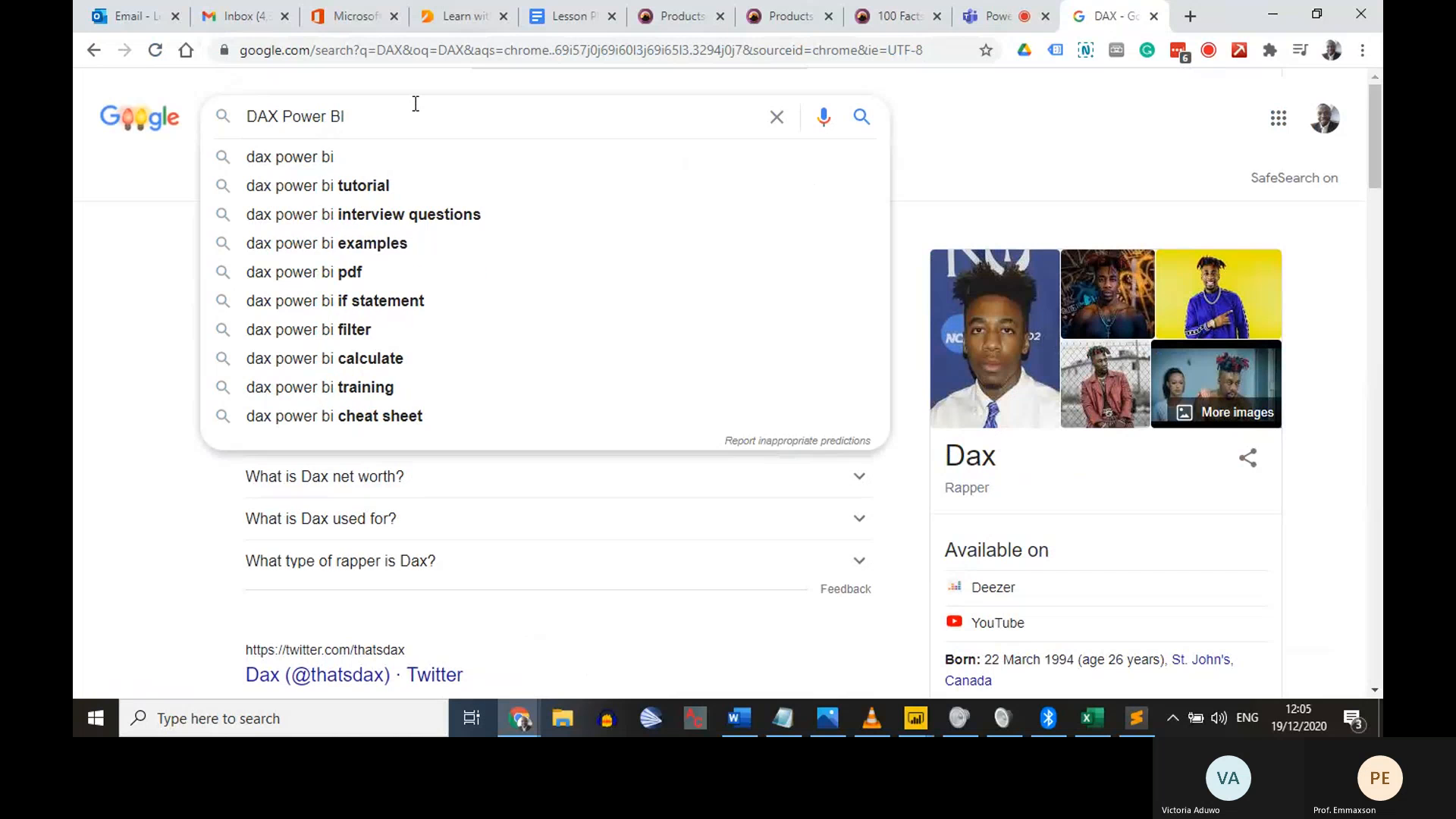
pyautogui.press('Return')
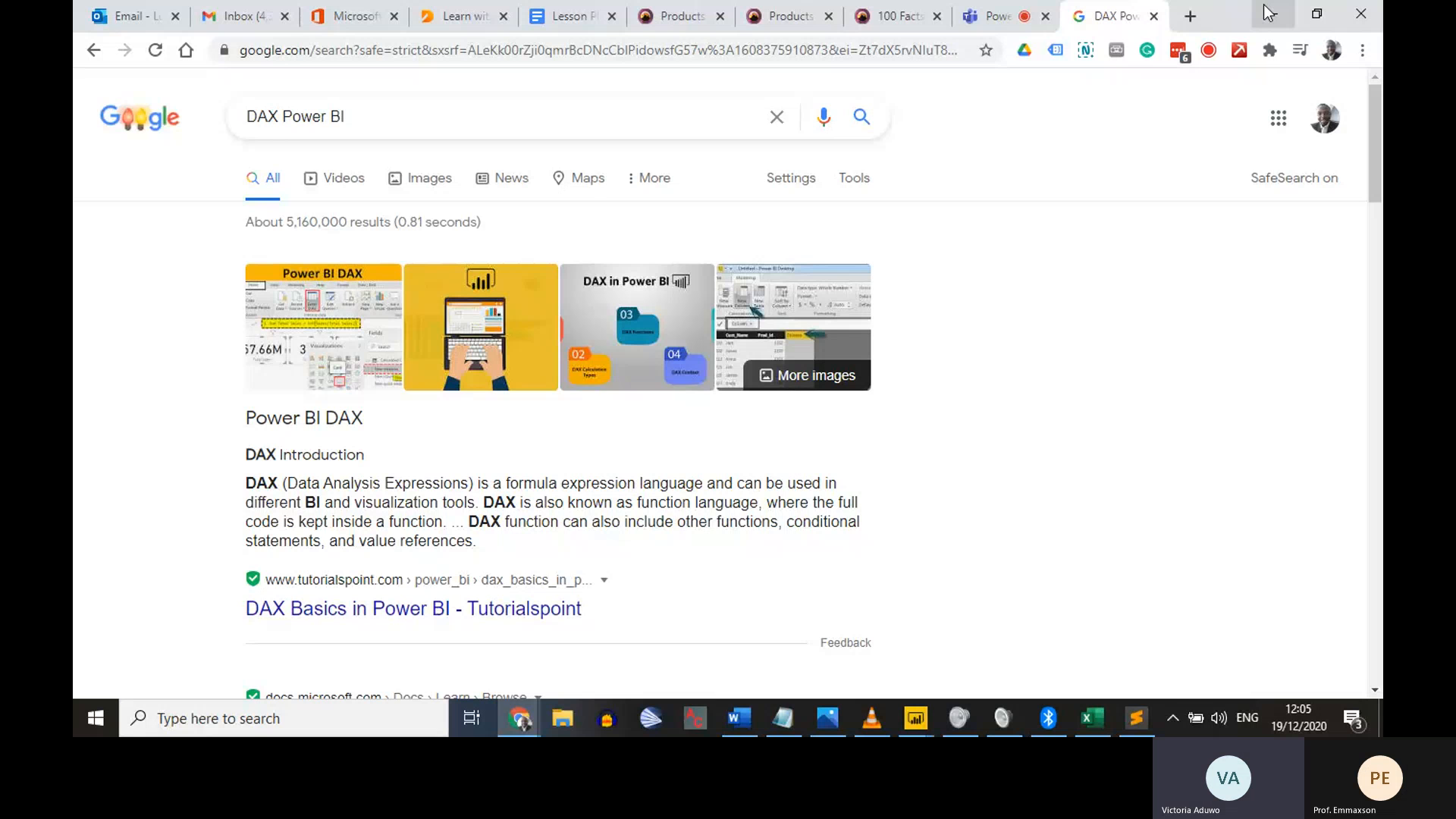
# Switch to the Teams meeting and check the microphone and audio device choices in its device settings
pyautogui.click(1000, 16)
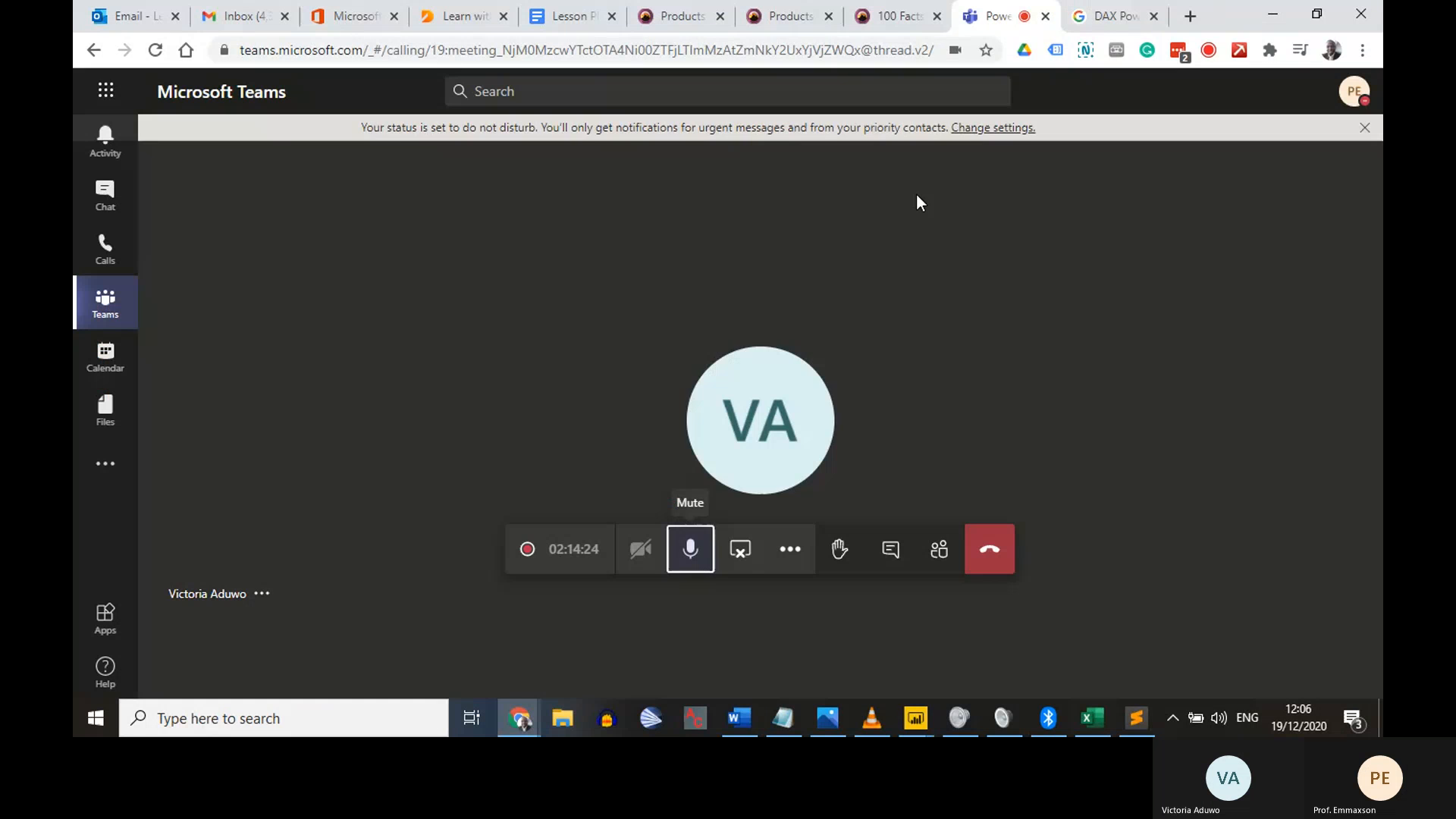
pyautogui.click(791, 548)
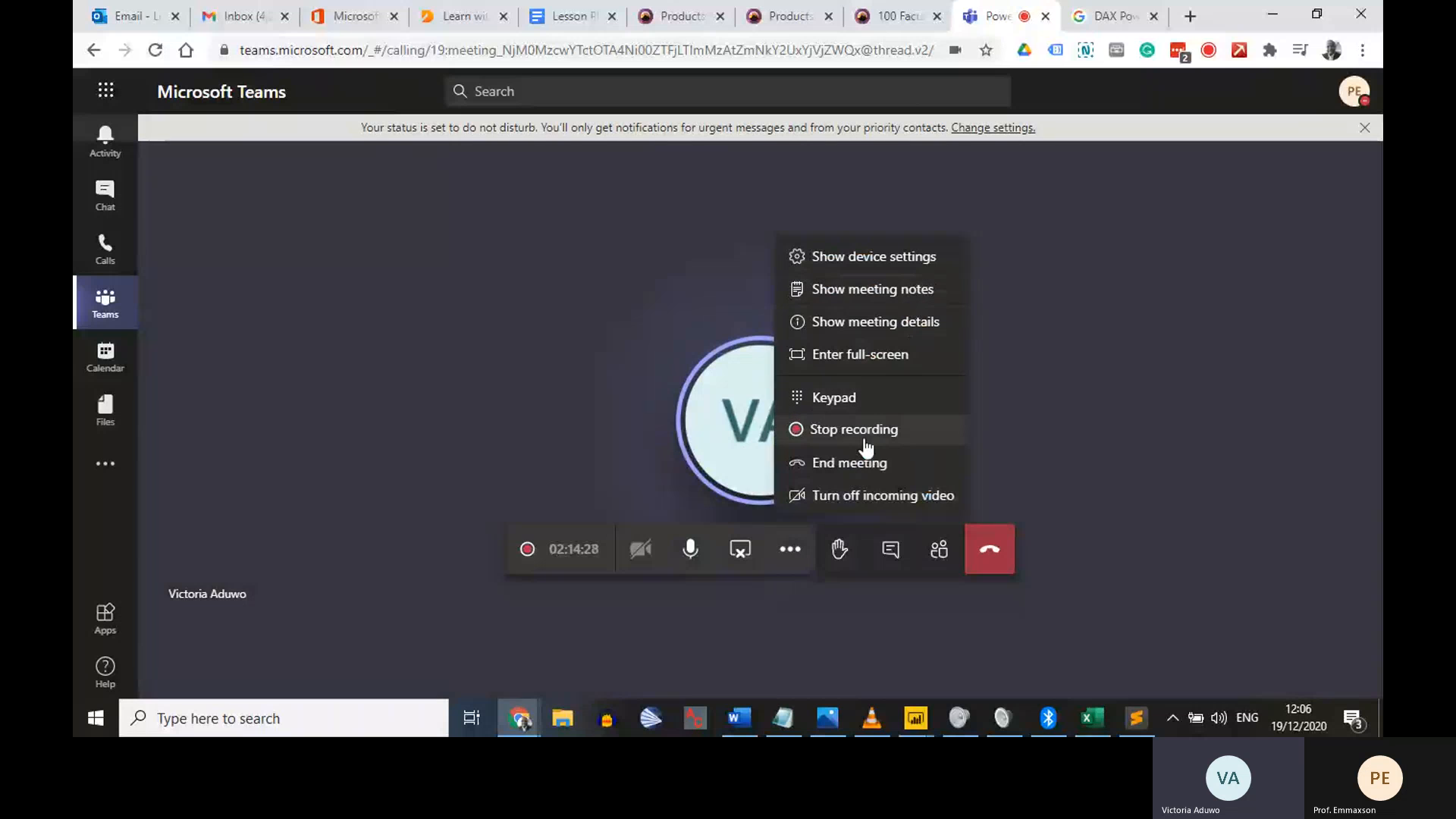
pyautogui.click(905, 258)
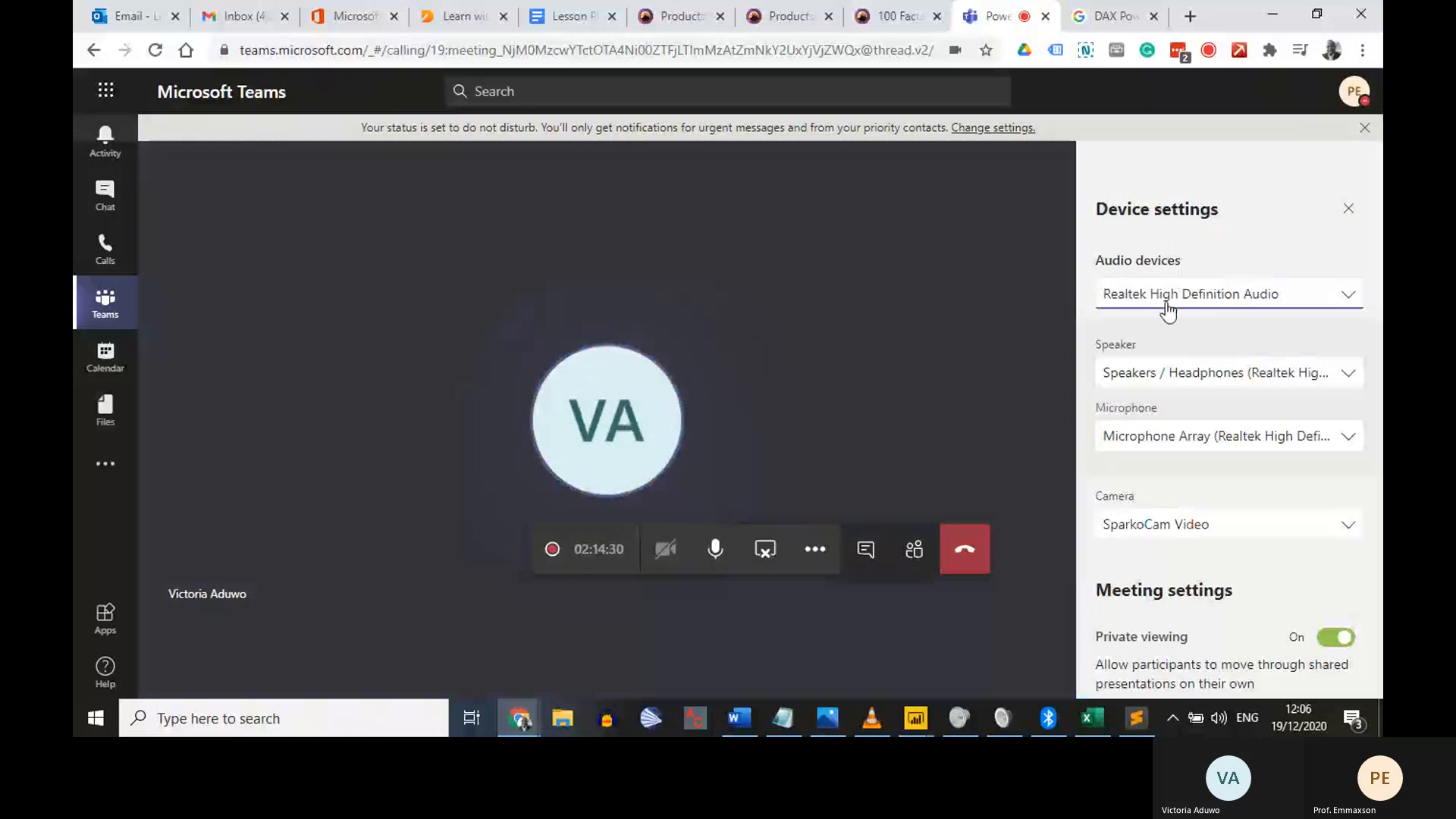
pyautogui.click(1232, 446)
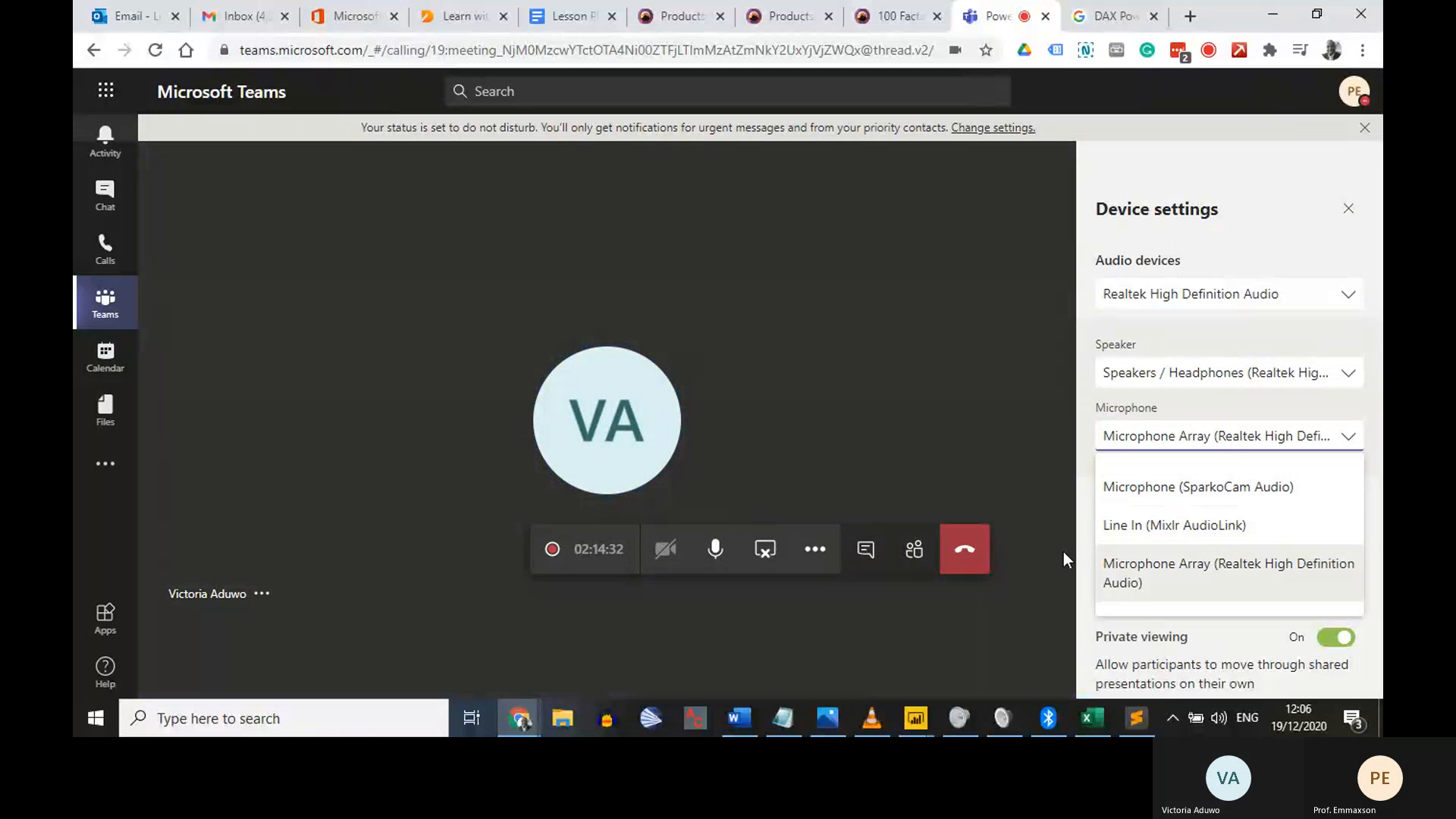
pyautogui.click(933, 374)
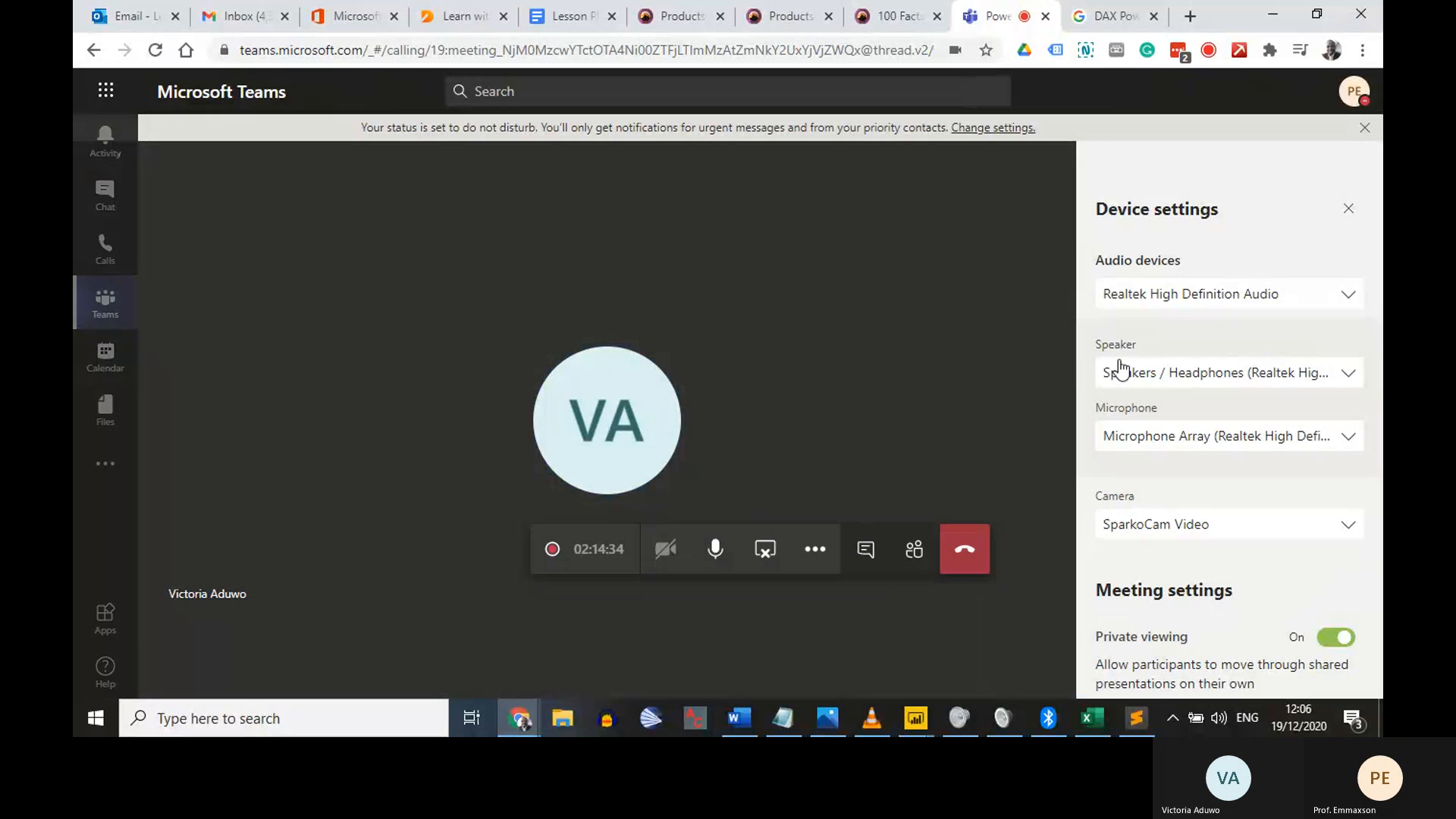
pyautogui.click(1154, 303)
pyautogui.click(1154, 301)
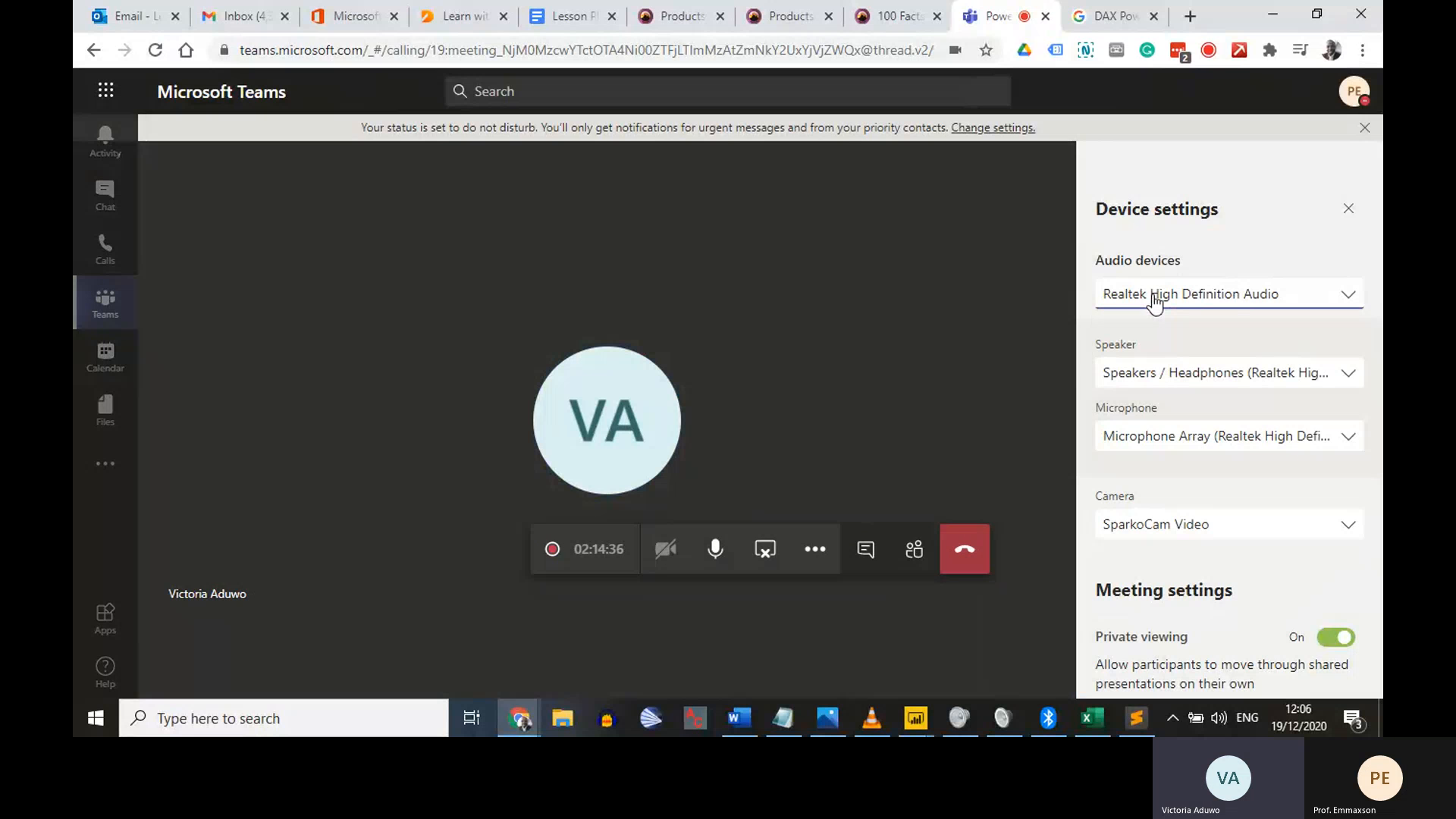
pyautogui.click(1154, 301)
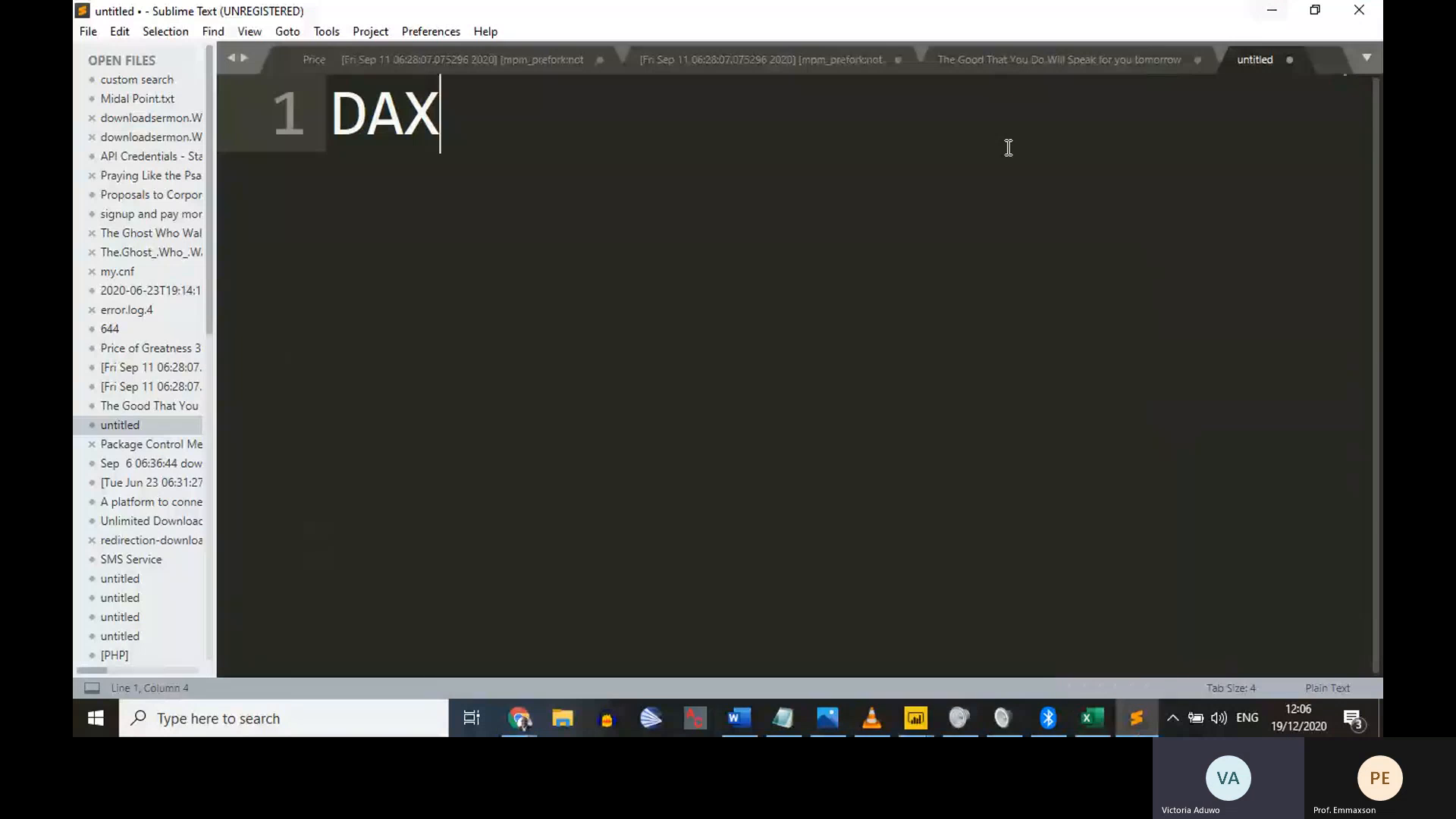
# Return to the Power BI Desktop report and replace the new measure's default name with Engagement Count, followed by an equals sign
pyautogui.click(1282, 14)
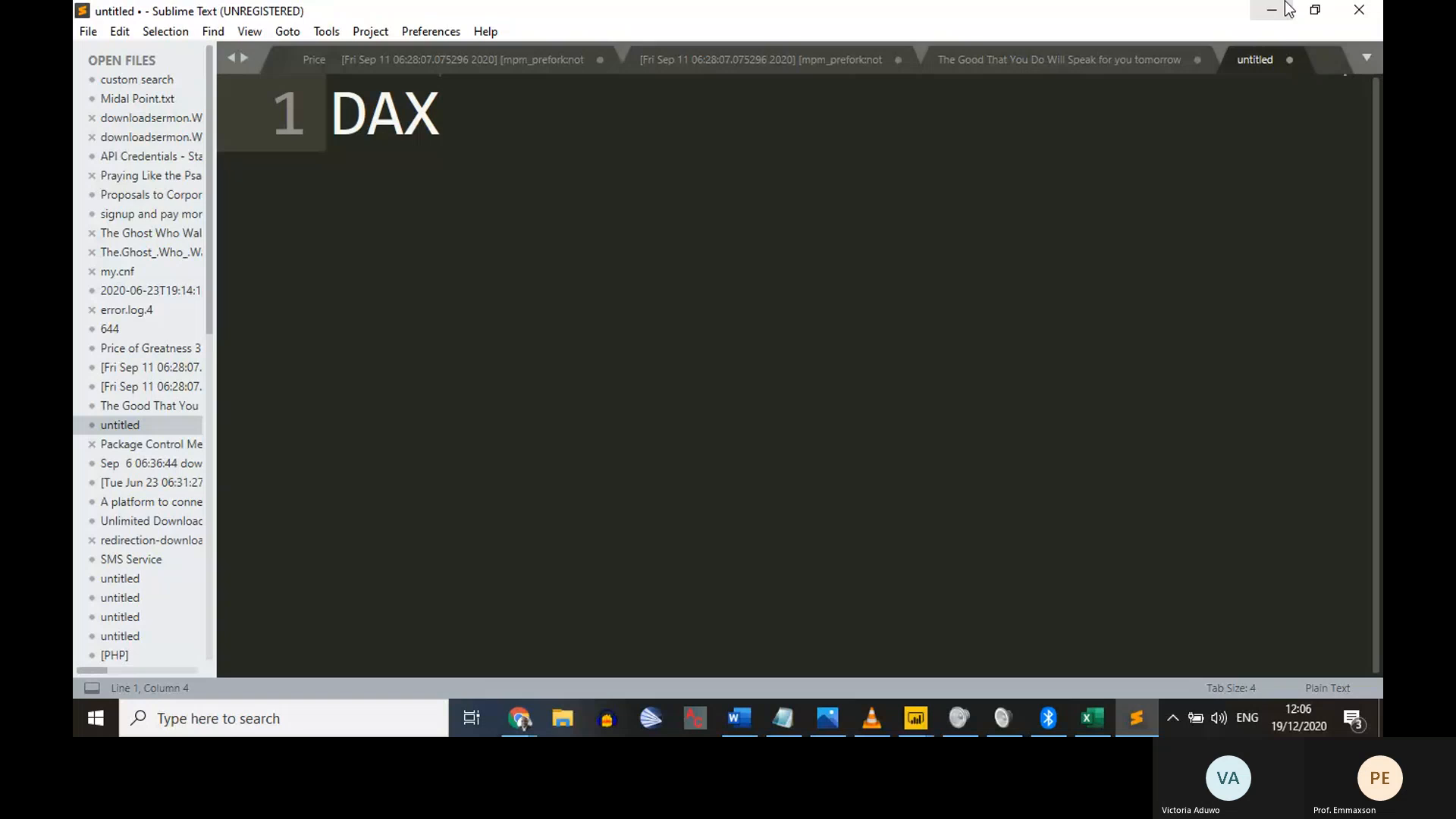
pyautogui.click(1288, 9)
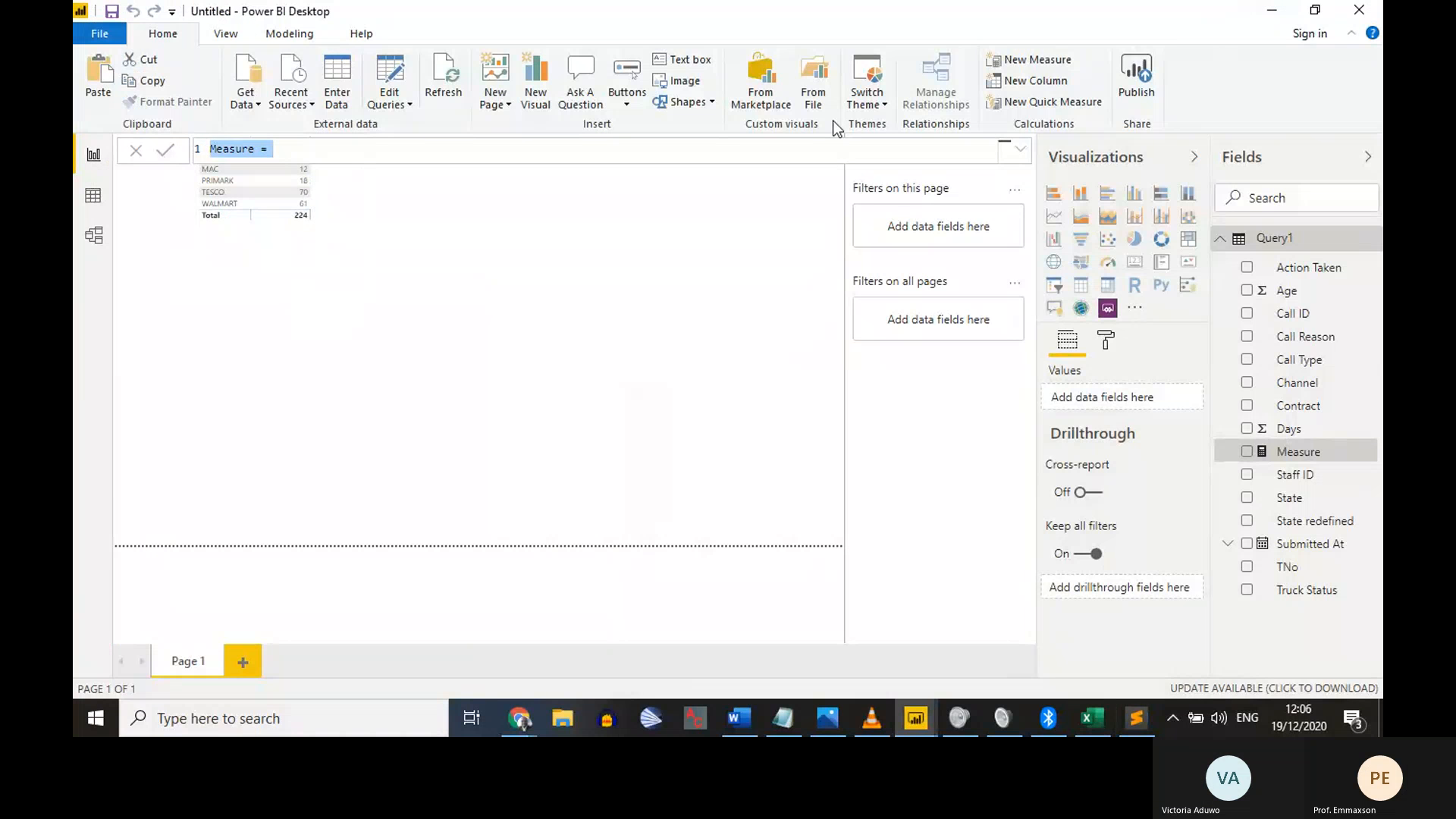
pyautogui.click(300, 152)
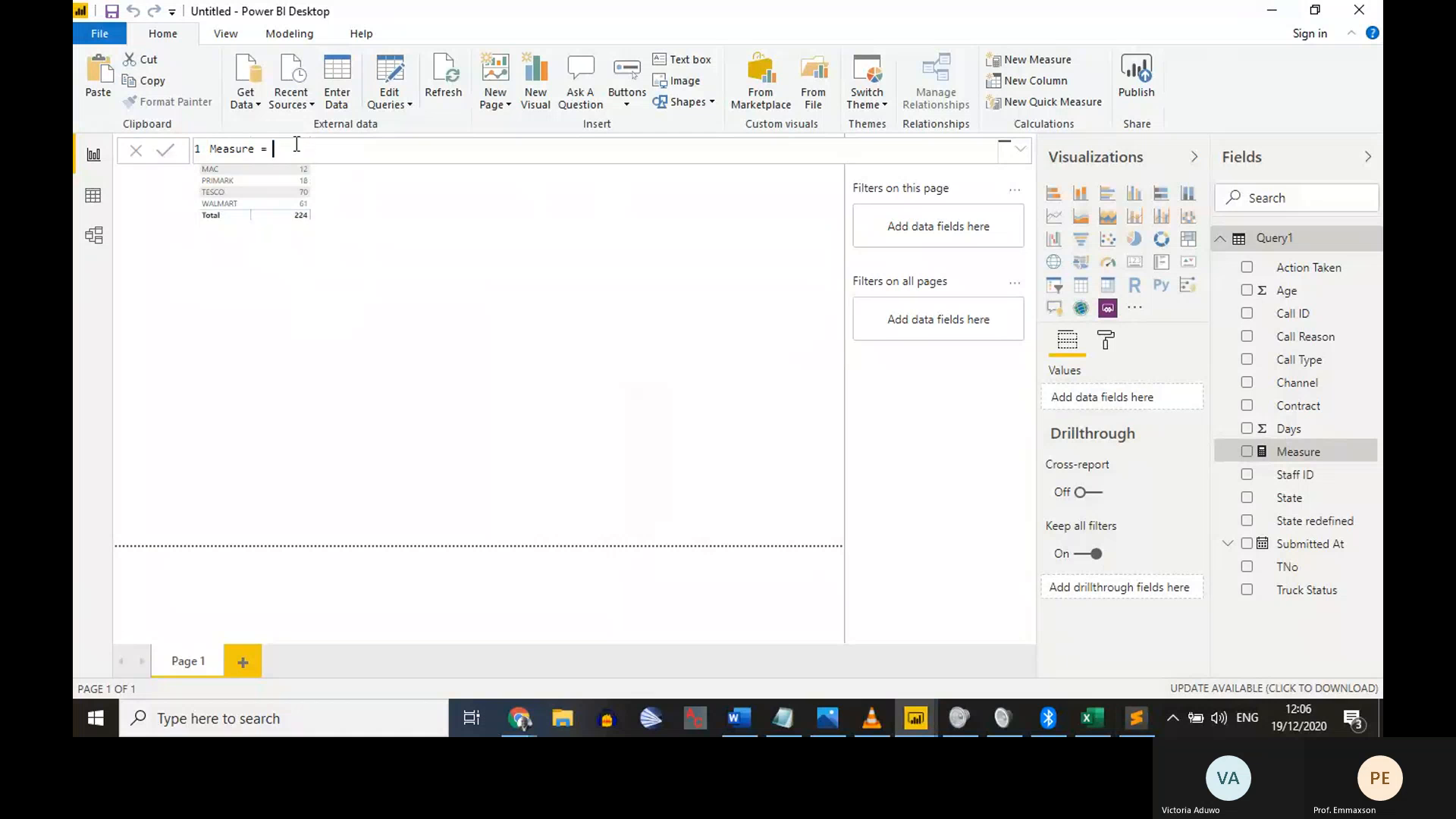
pyautogui.moveTo(294, 148); pyautogui.dragTo(215, 146)
pyautogui.click(282, 149)
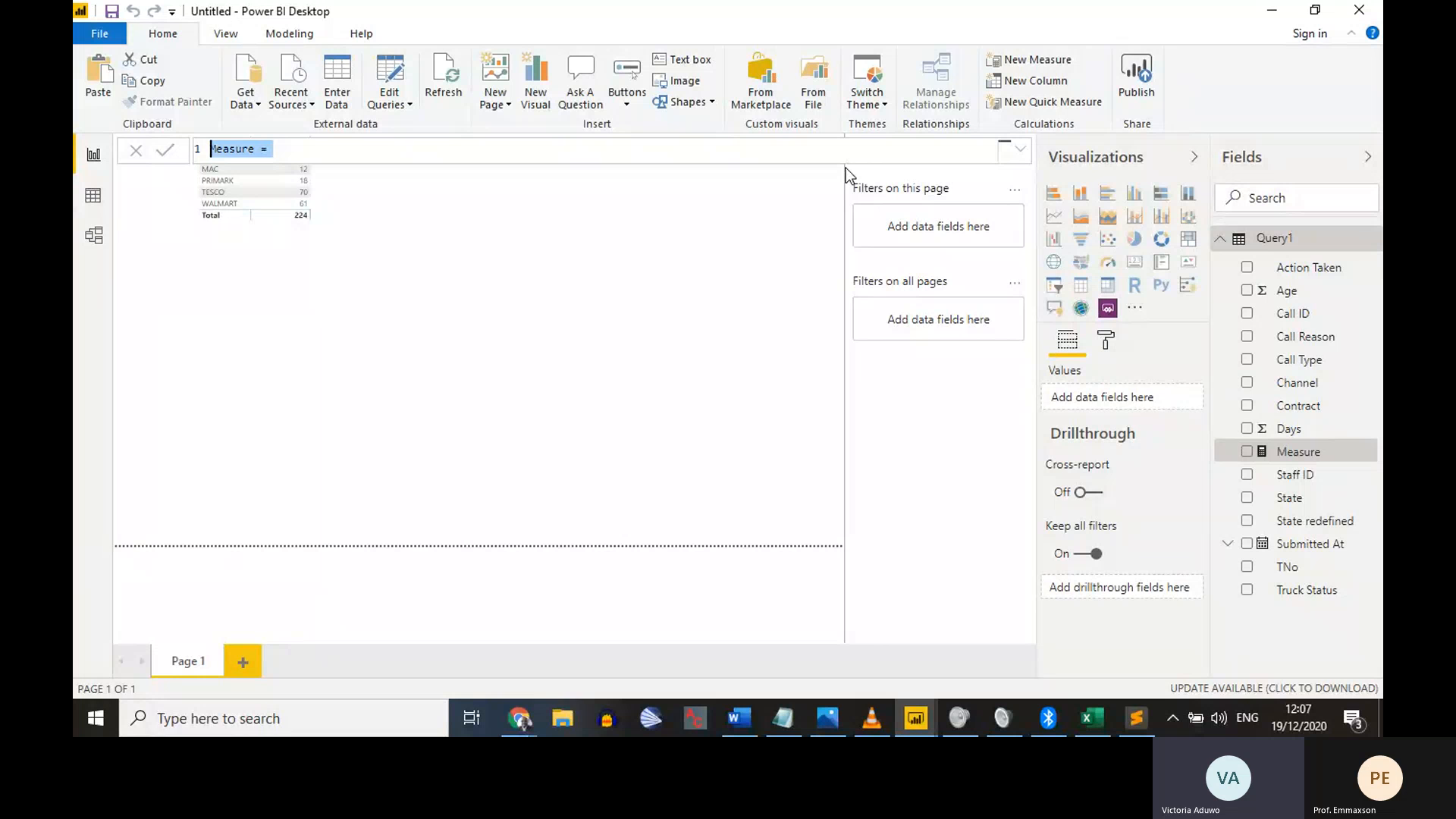
pyautogui.press('BackSpace')
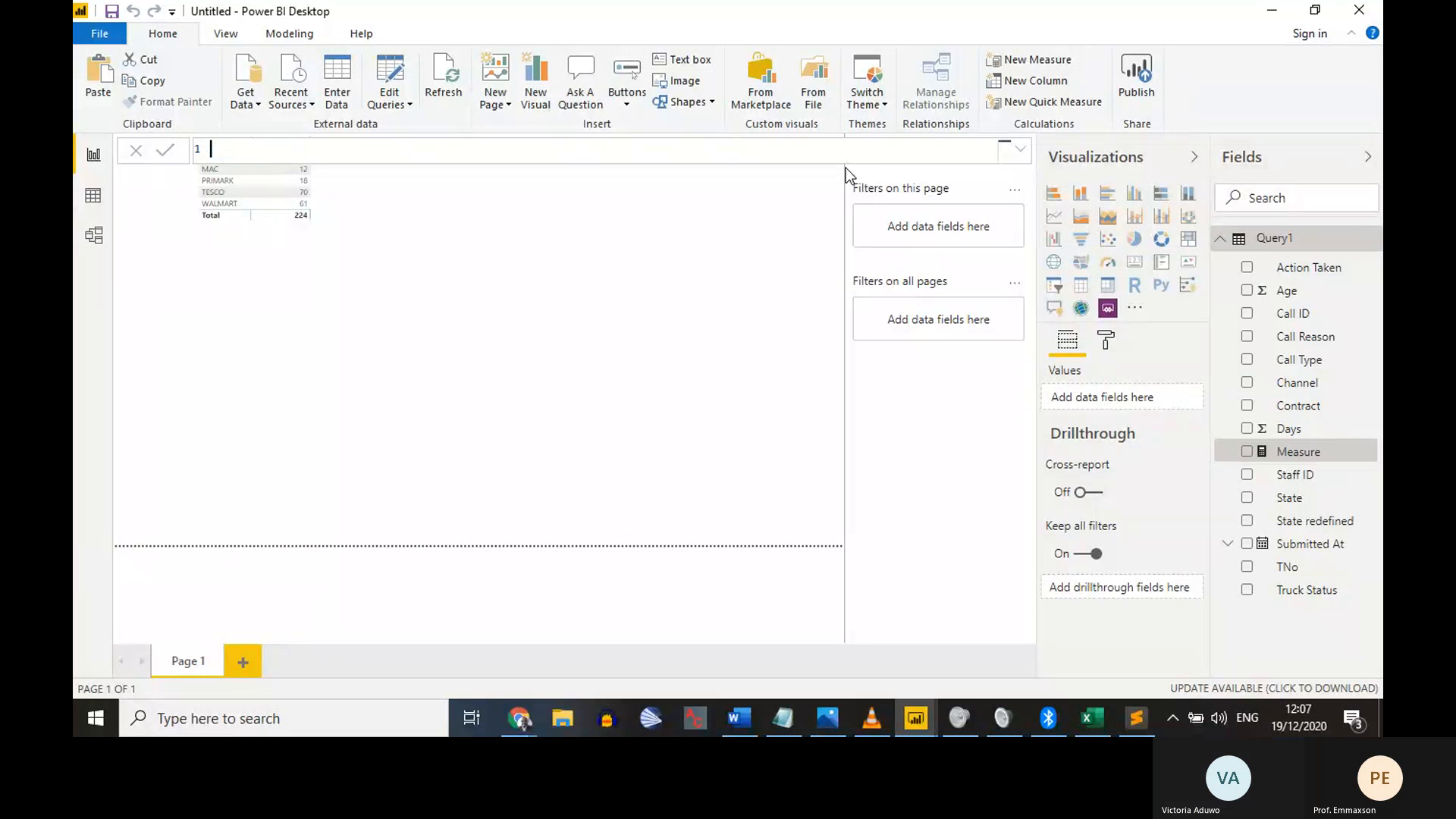
pyautogui.write('Engagement Count =')
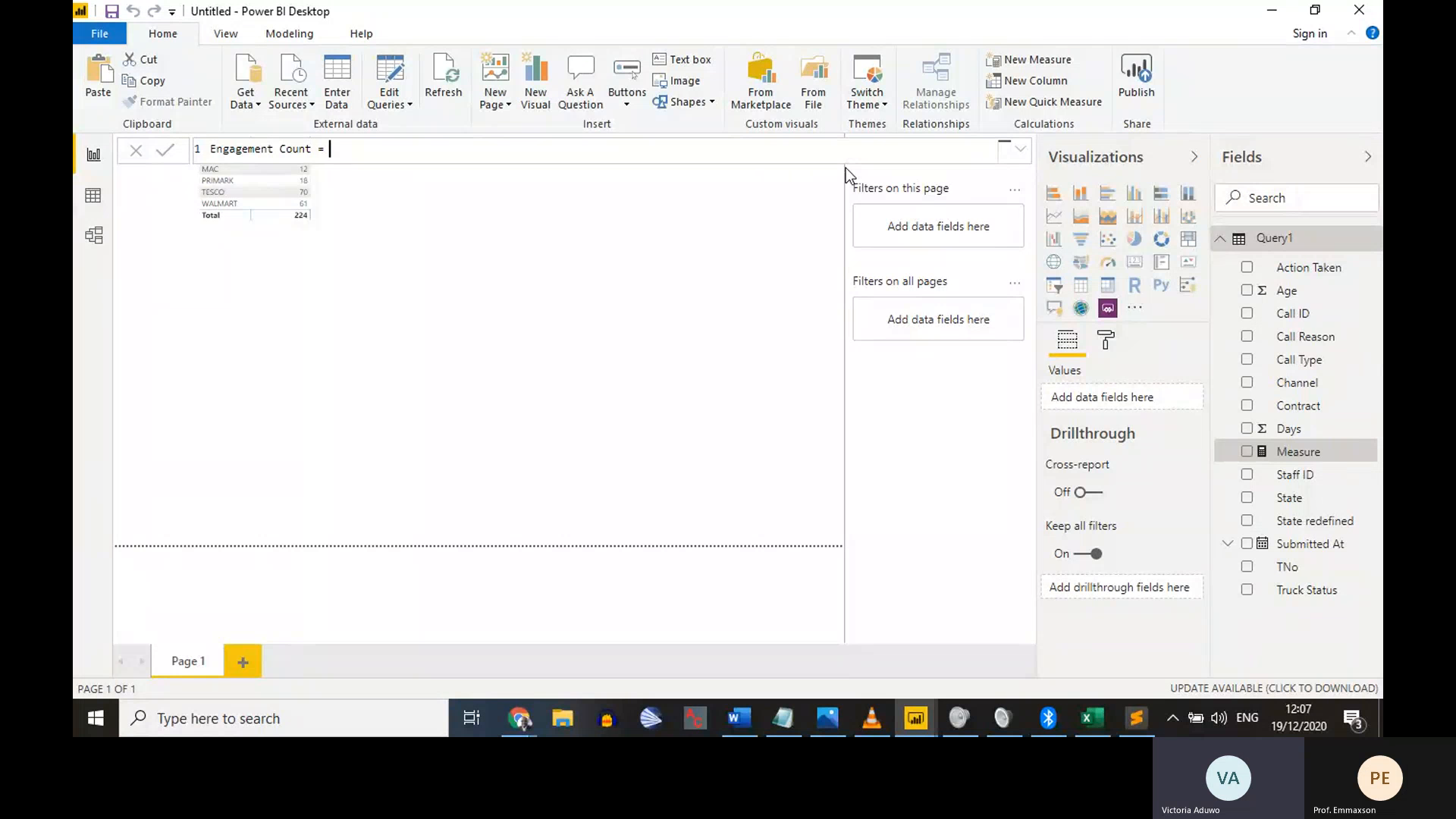
# Define the Engagement Count measure as COUNTROWS(Query1) and commit the formula
pyautogui.write('c')
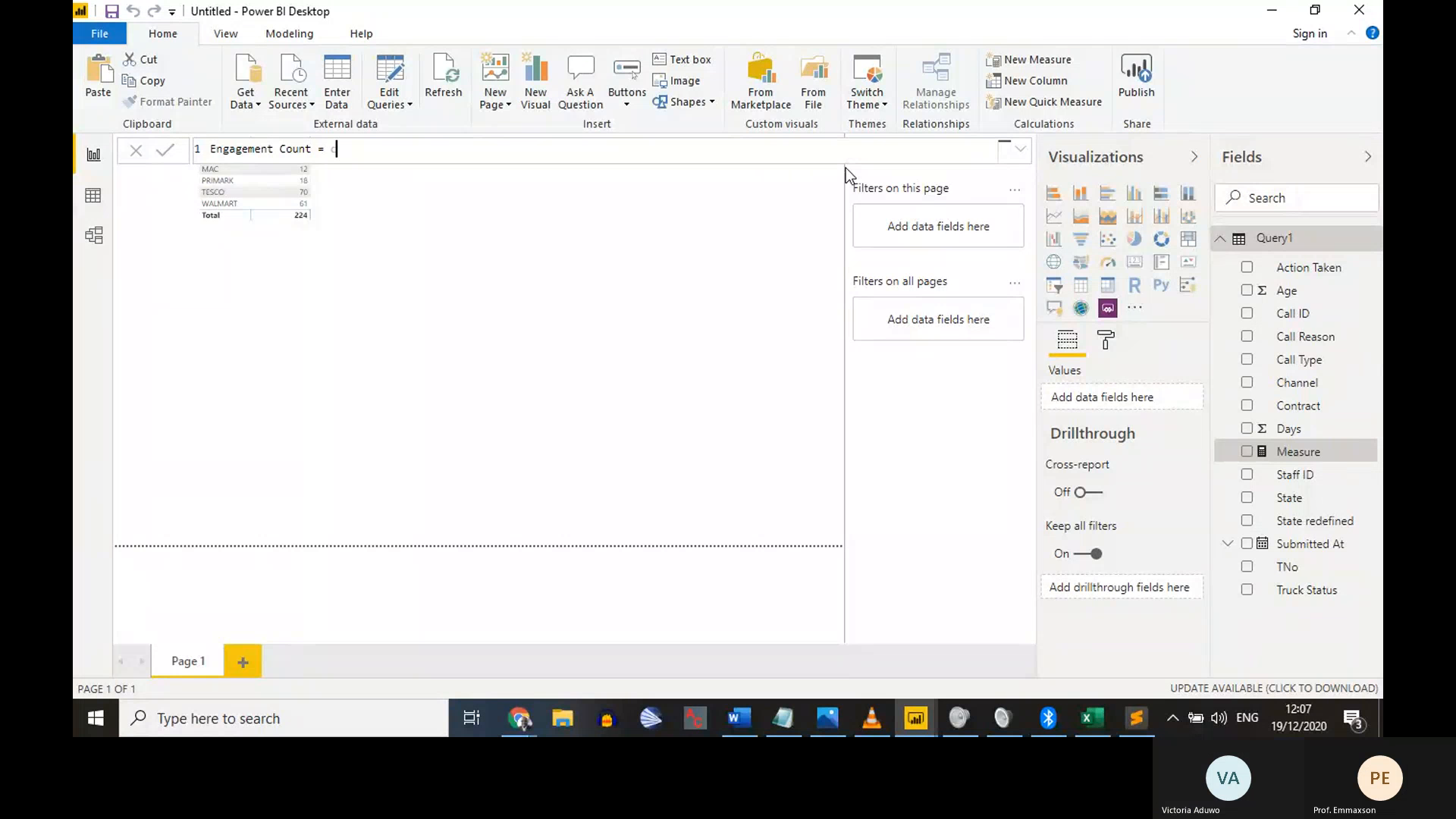
pyautogui.write('ountr')
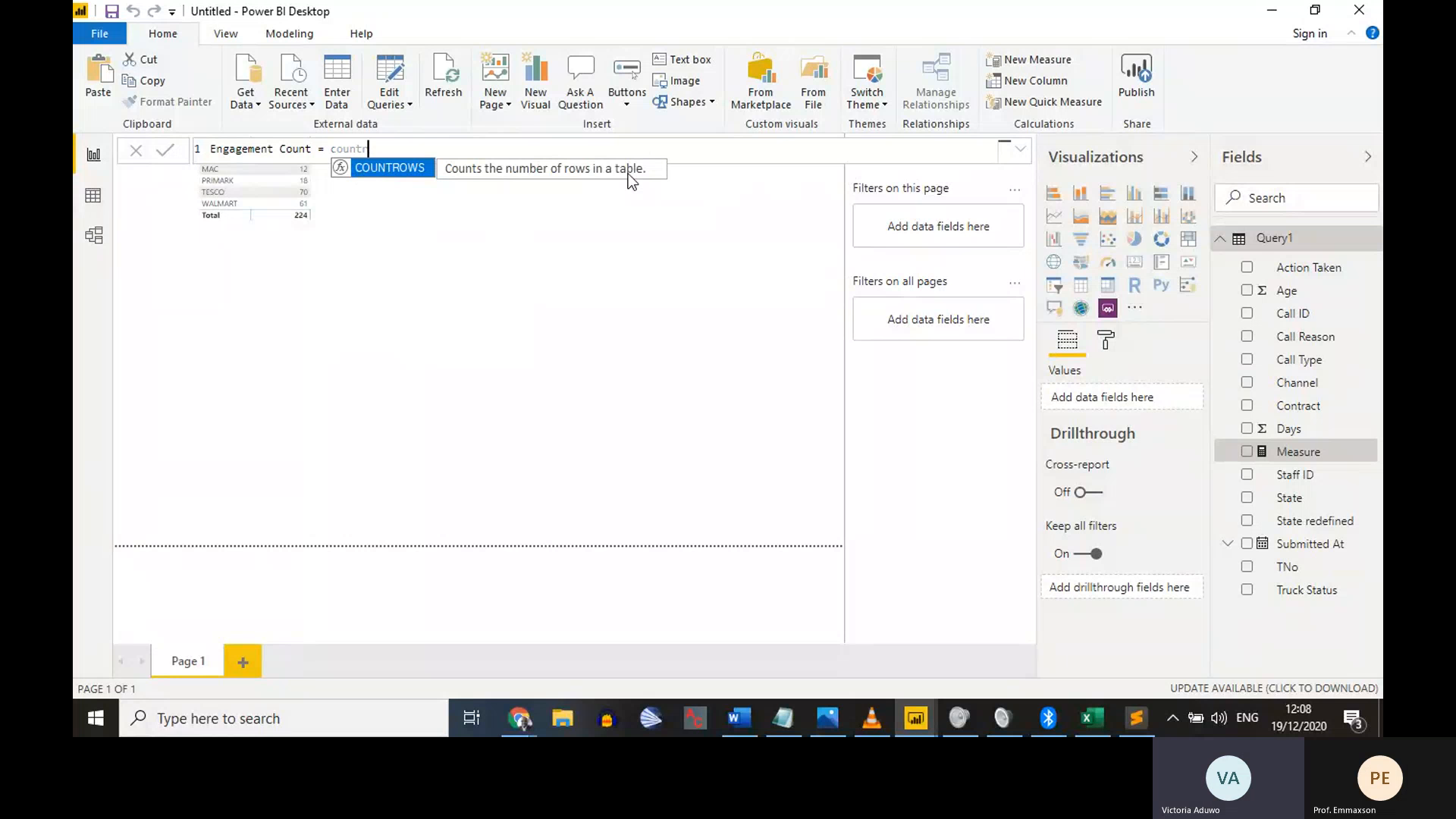
pyautogui.press('Tab')
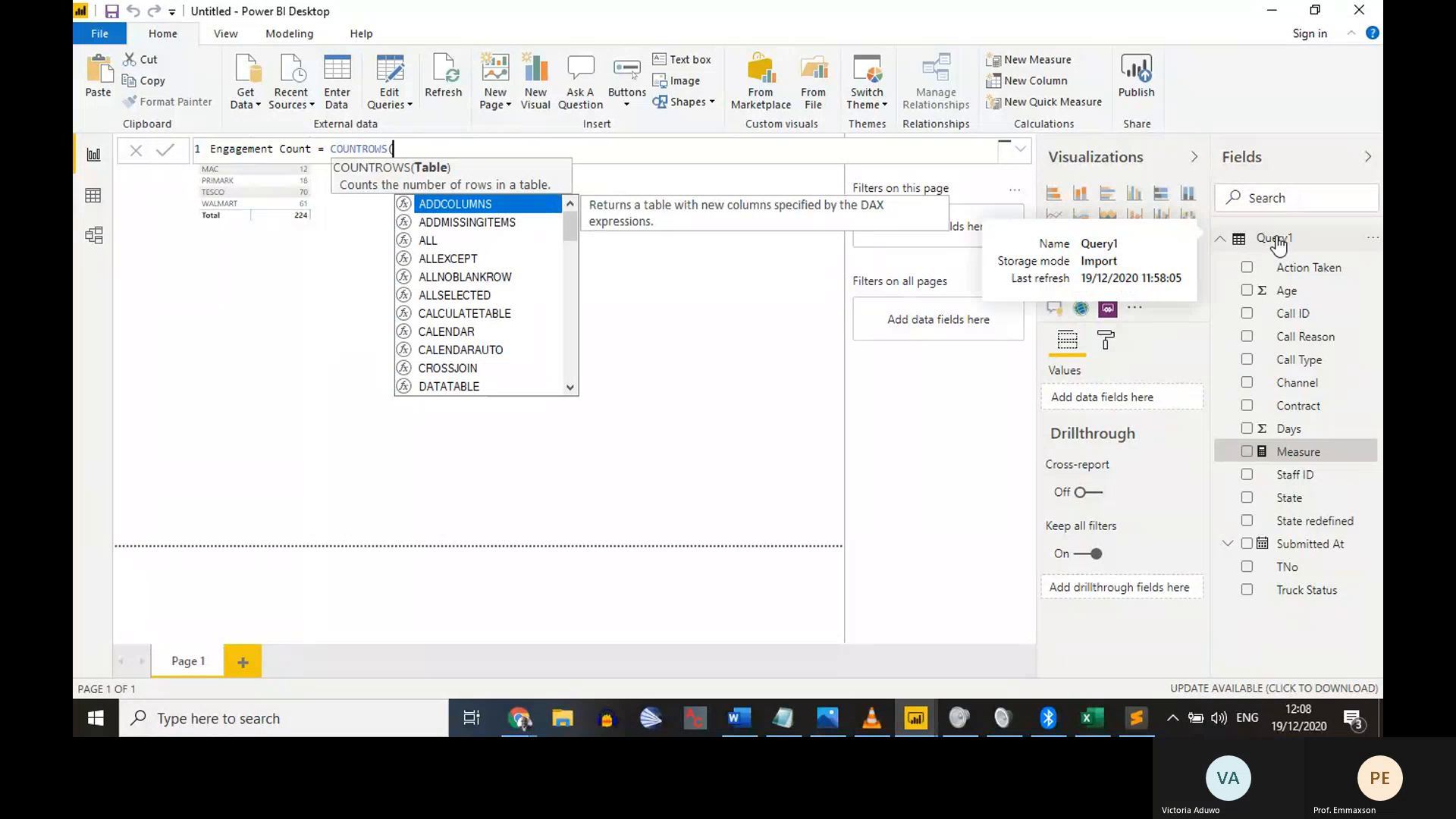
pyautogui.write('que')
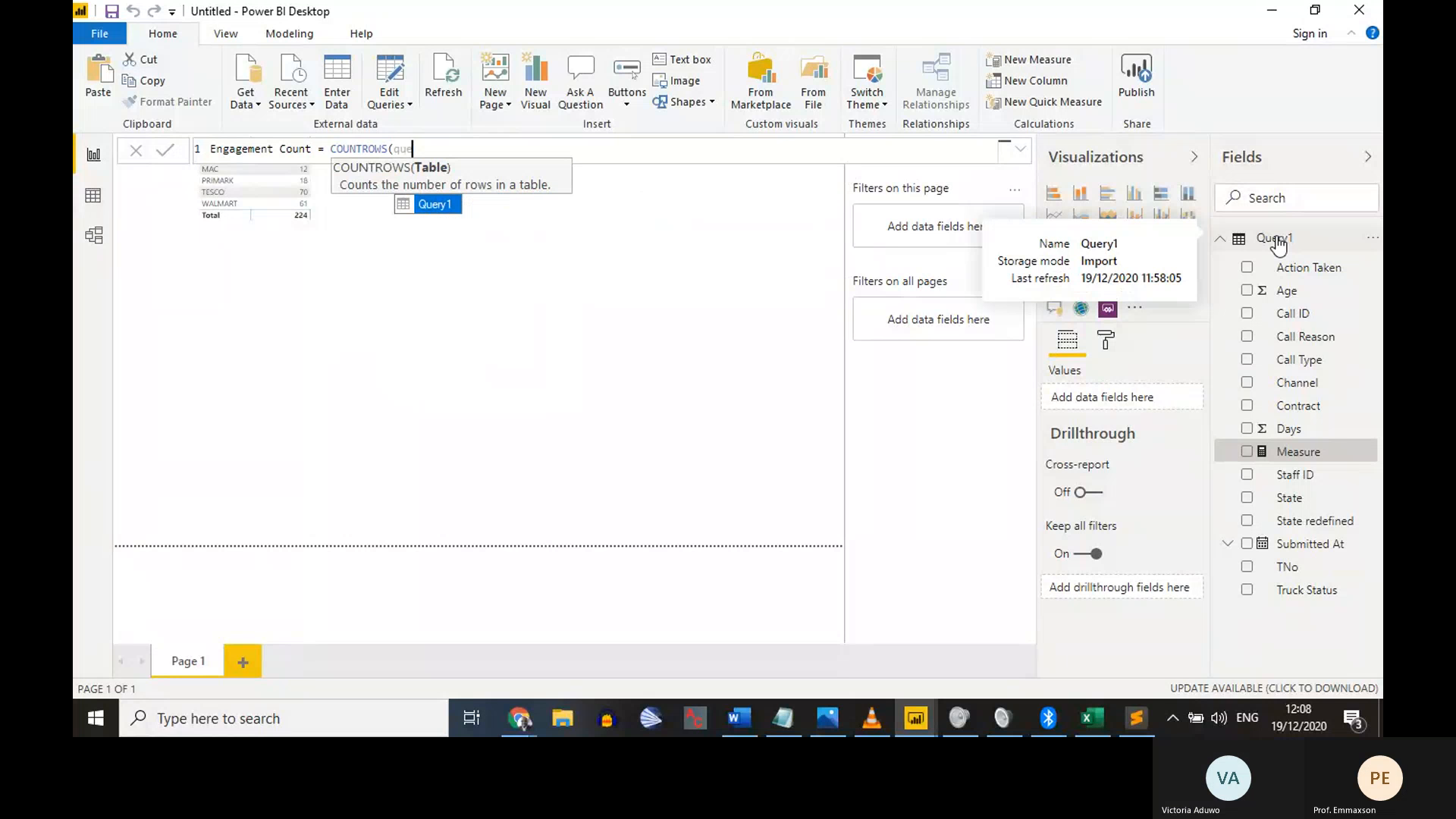
pyautogui.press('Tab')
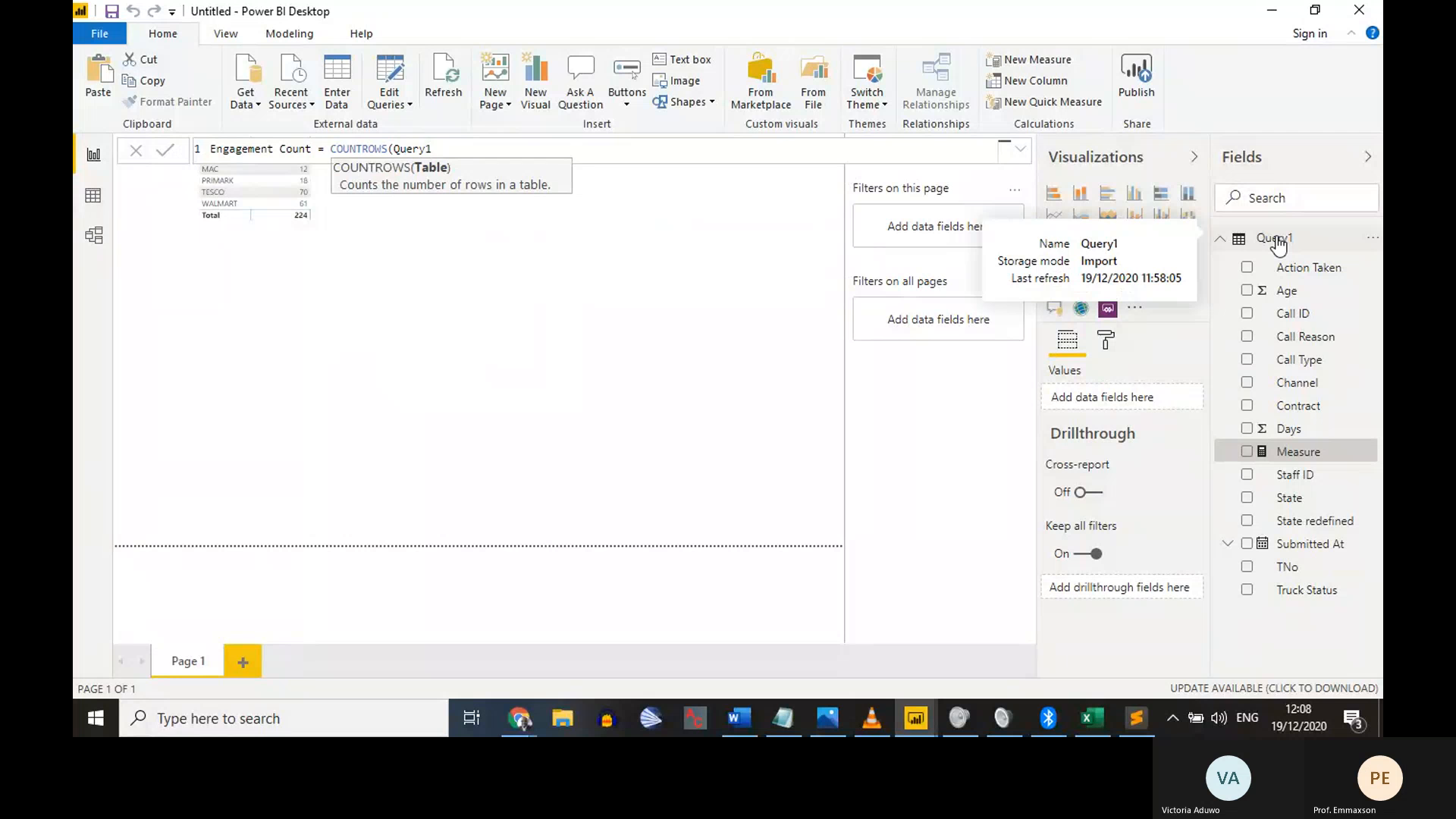
pyautogui.write(')')
pyautogui.click(1280, 242)
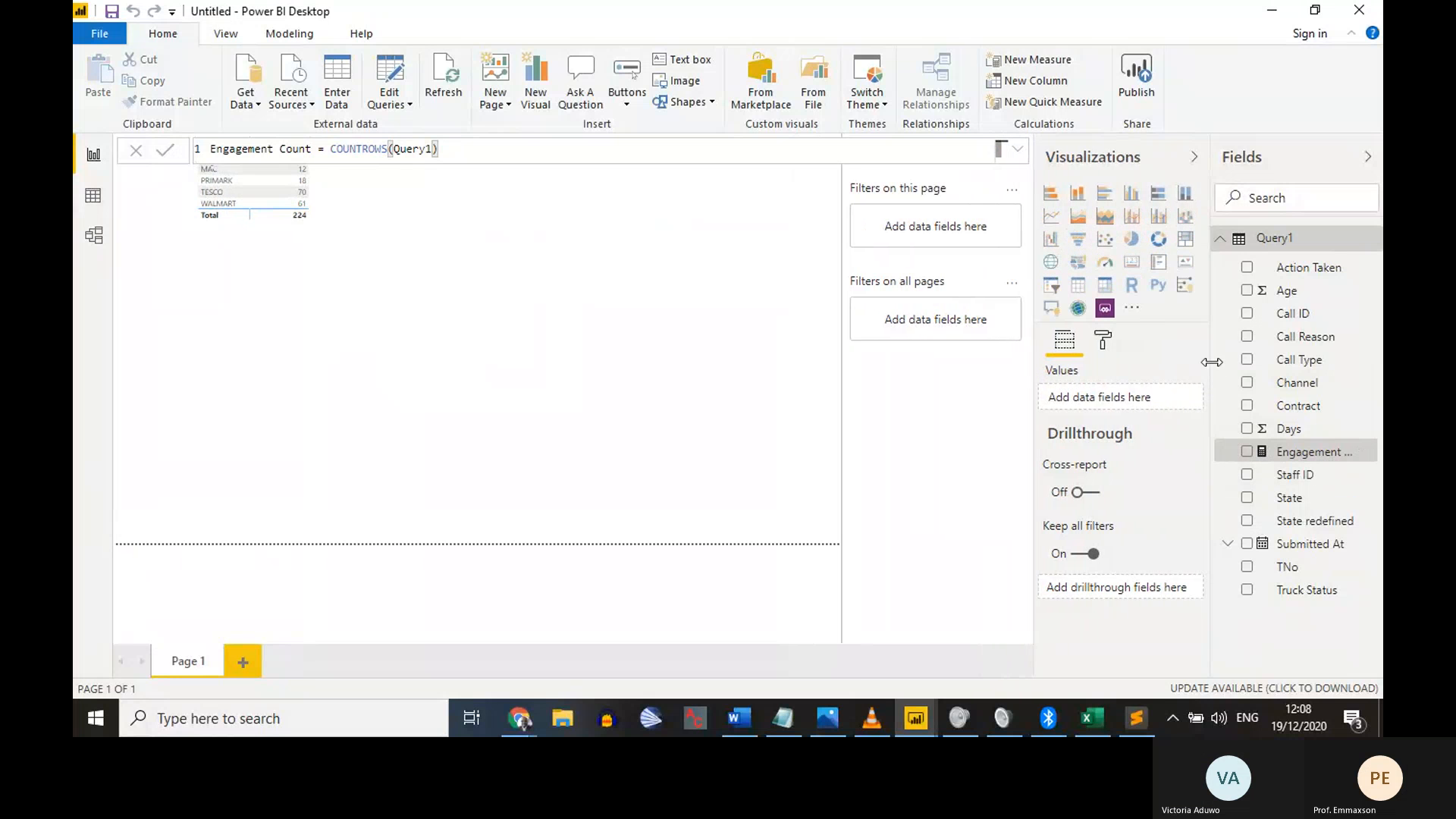
# Widen the Fields pane and add a card visual showing the Engagement Count measure below the Contract table
pyautogui.moveTo(1211, 364); pyautogui.dragTo(1159, 367)
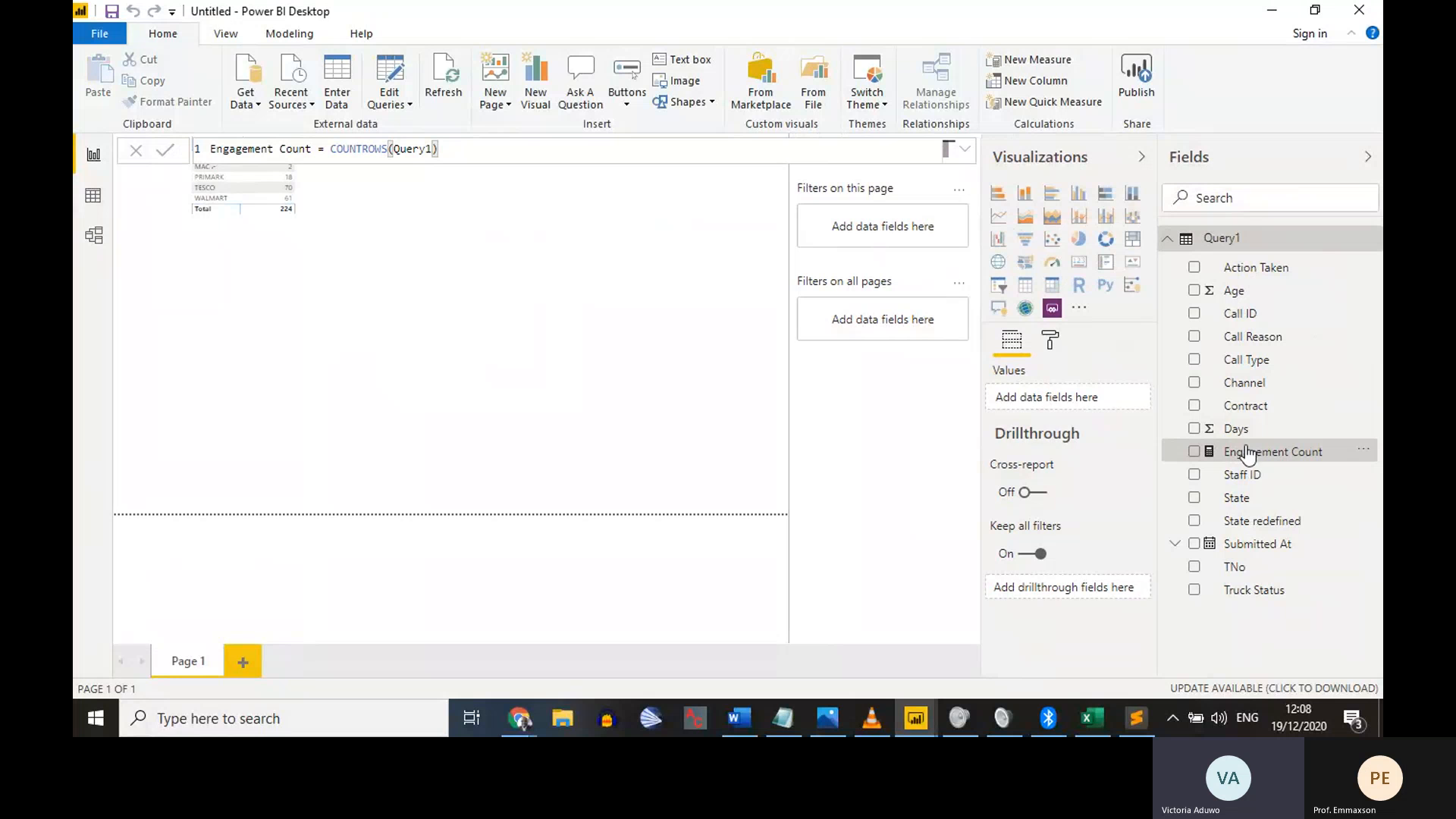
pyautogui.click(511, 356)
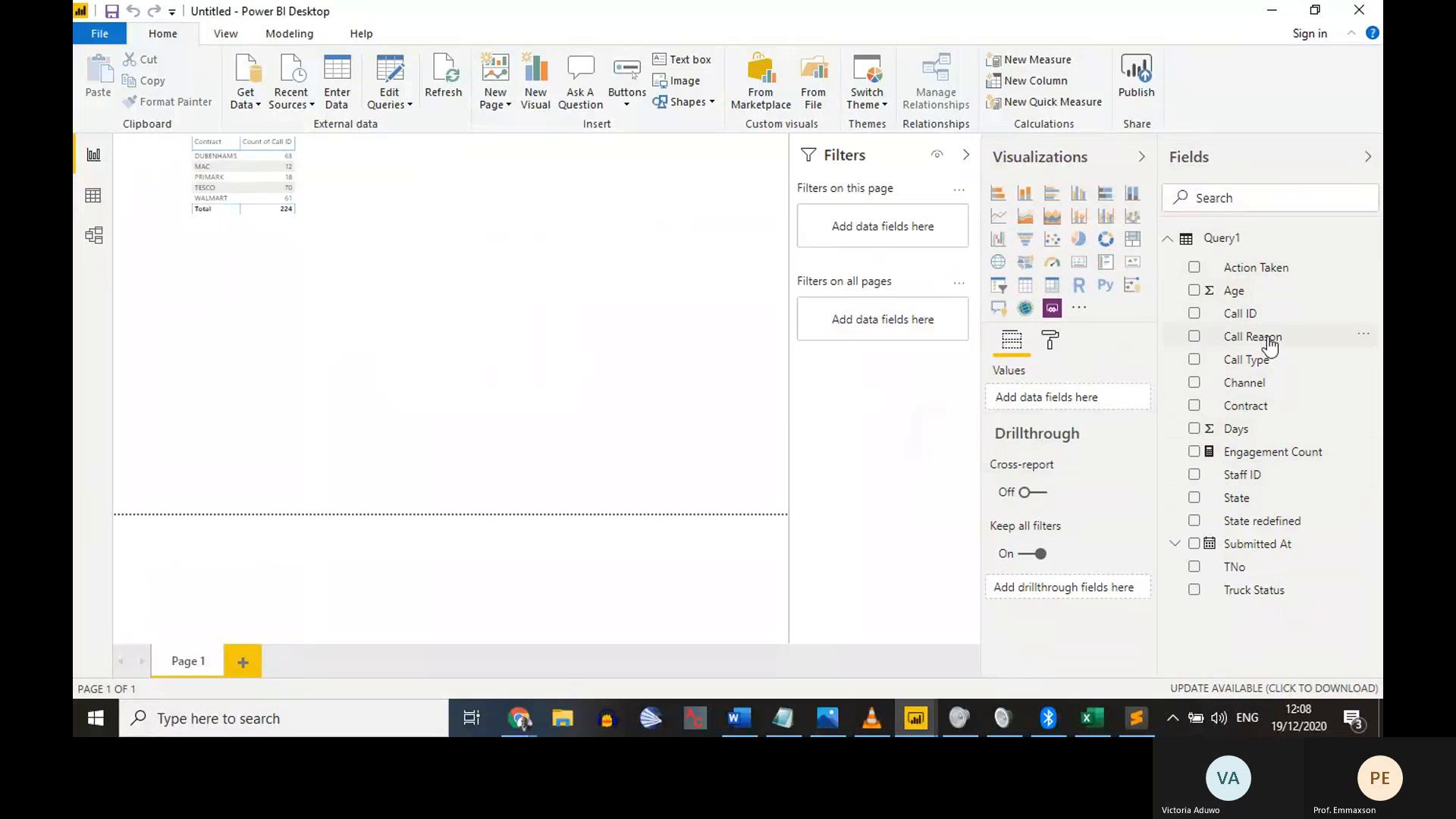
pyautogui.moveTo(1272, 458); pyautogui.dragTo(389, 349)
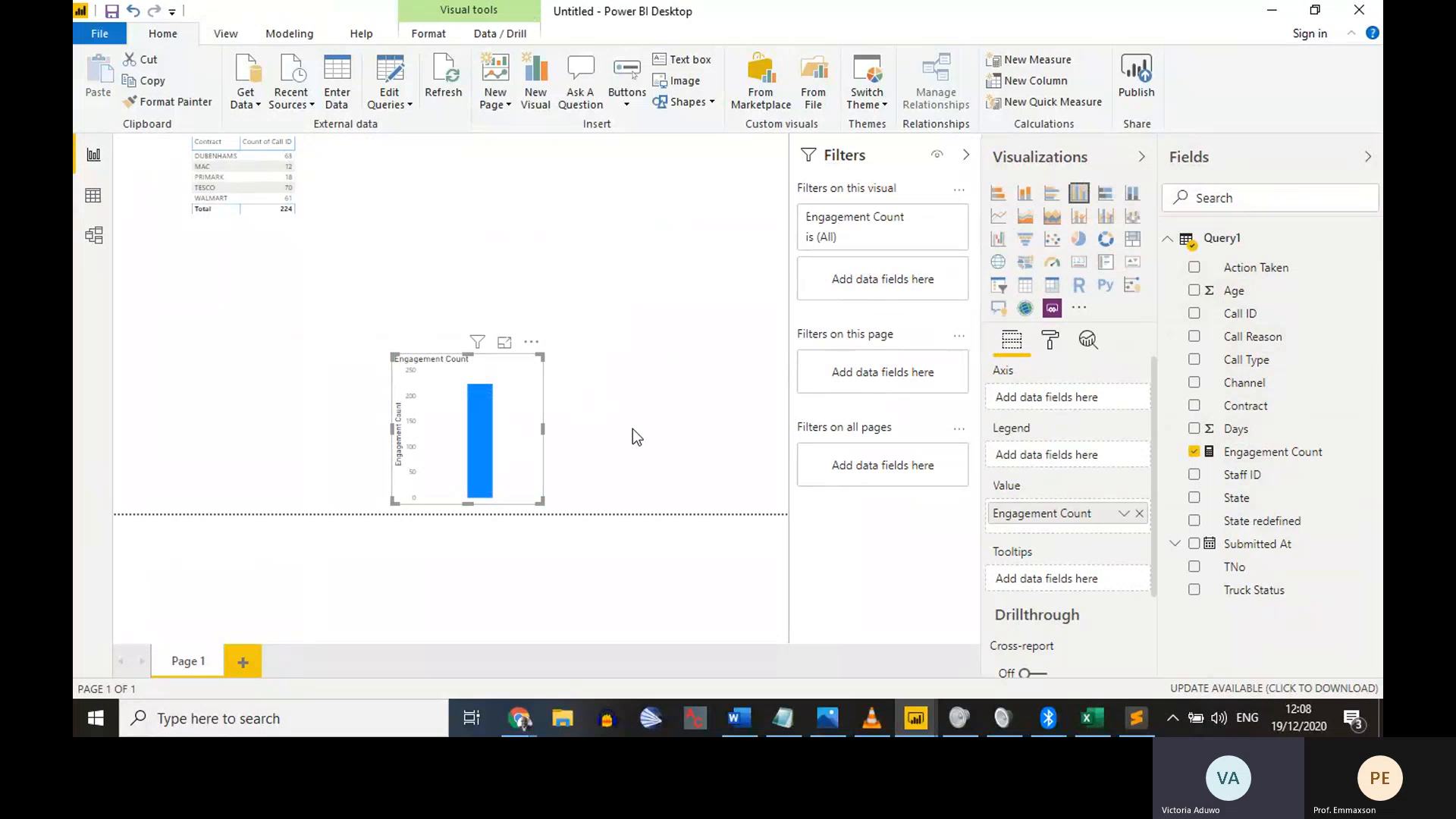
pyautogui.click(1080, 264)
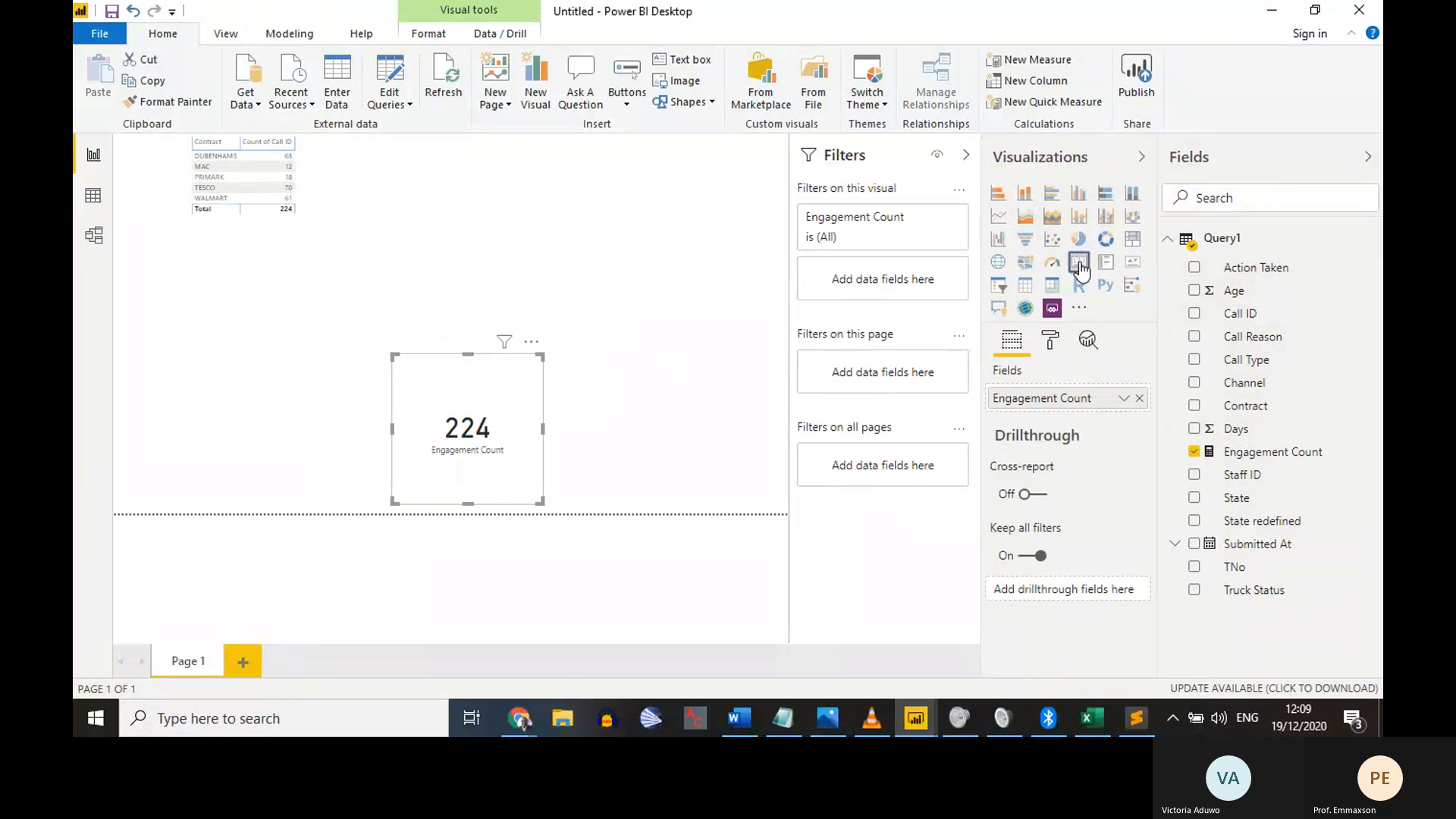
pyautogui.click(672, 376)
pyautogui.click(507, 399)
# Create a clustered column chart of Engagement Count by Contract in the empty area beside the Contract table
pyautogui.click(692, 423)
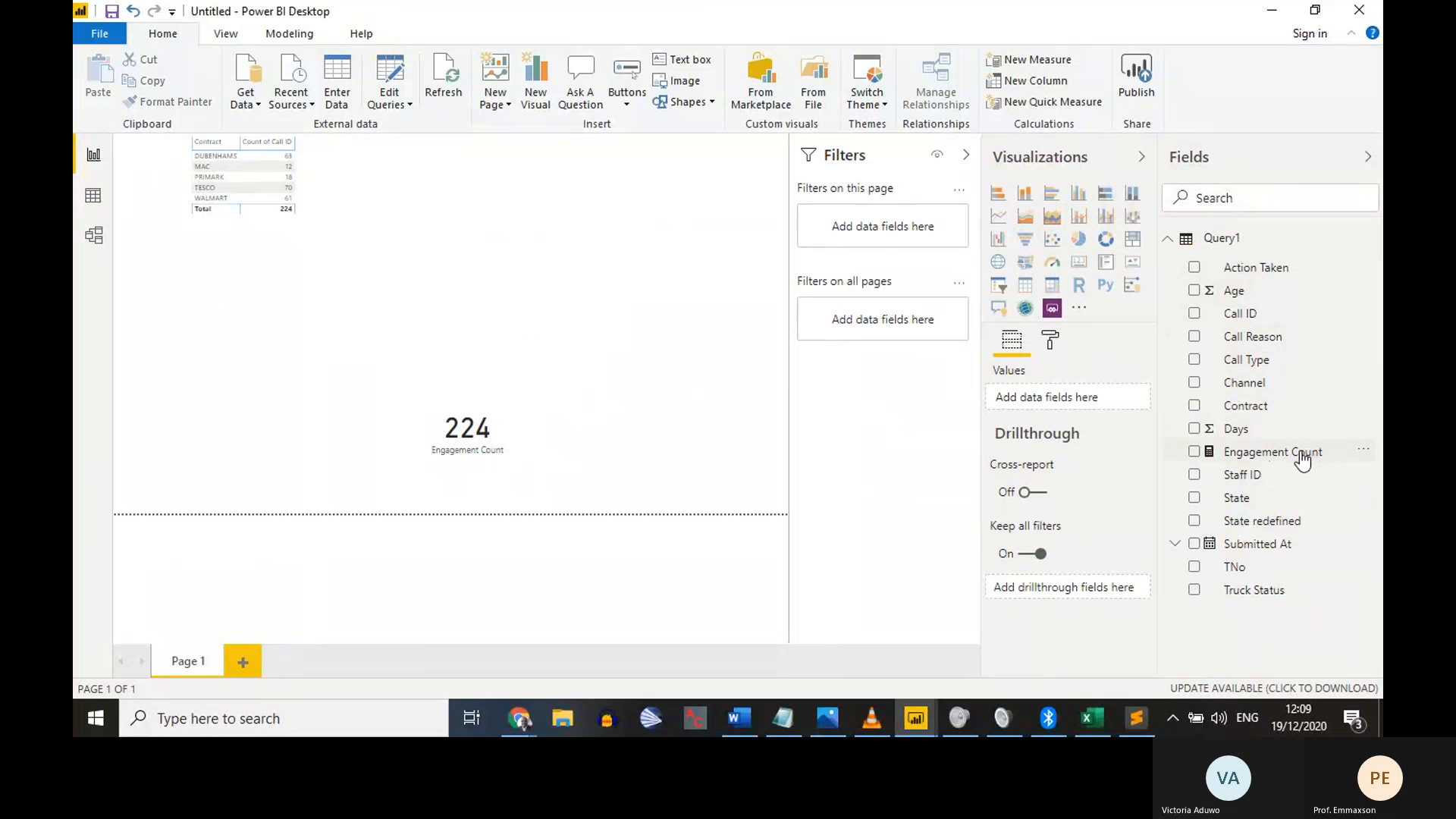
pyautogui.moveTo(1303, 458); pyautogui.dragTo(649, 211)
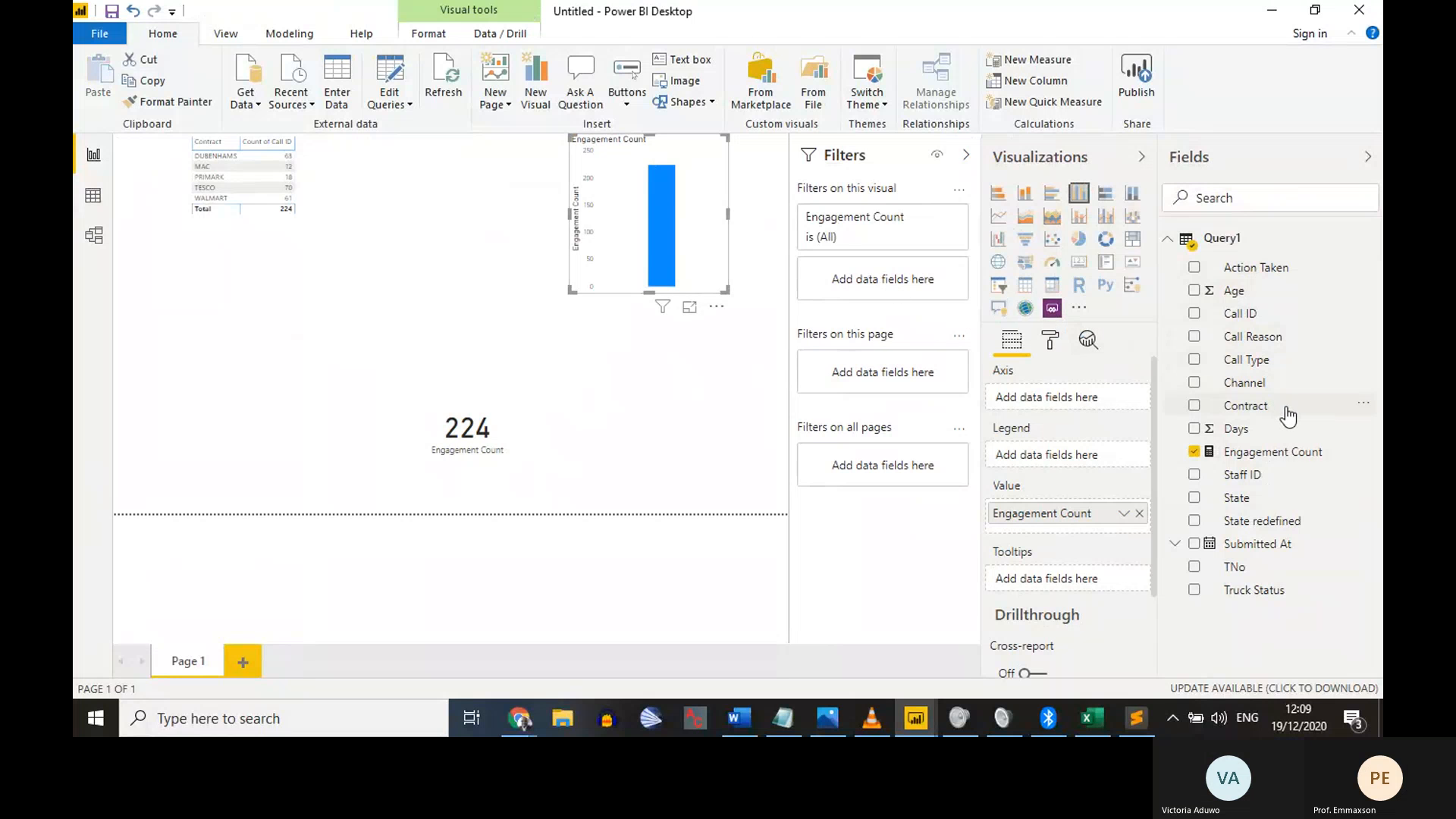
pyautogui.moveTo(1285, 413); pyautogui.dragTo(634, 184)
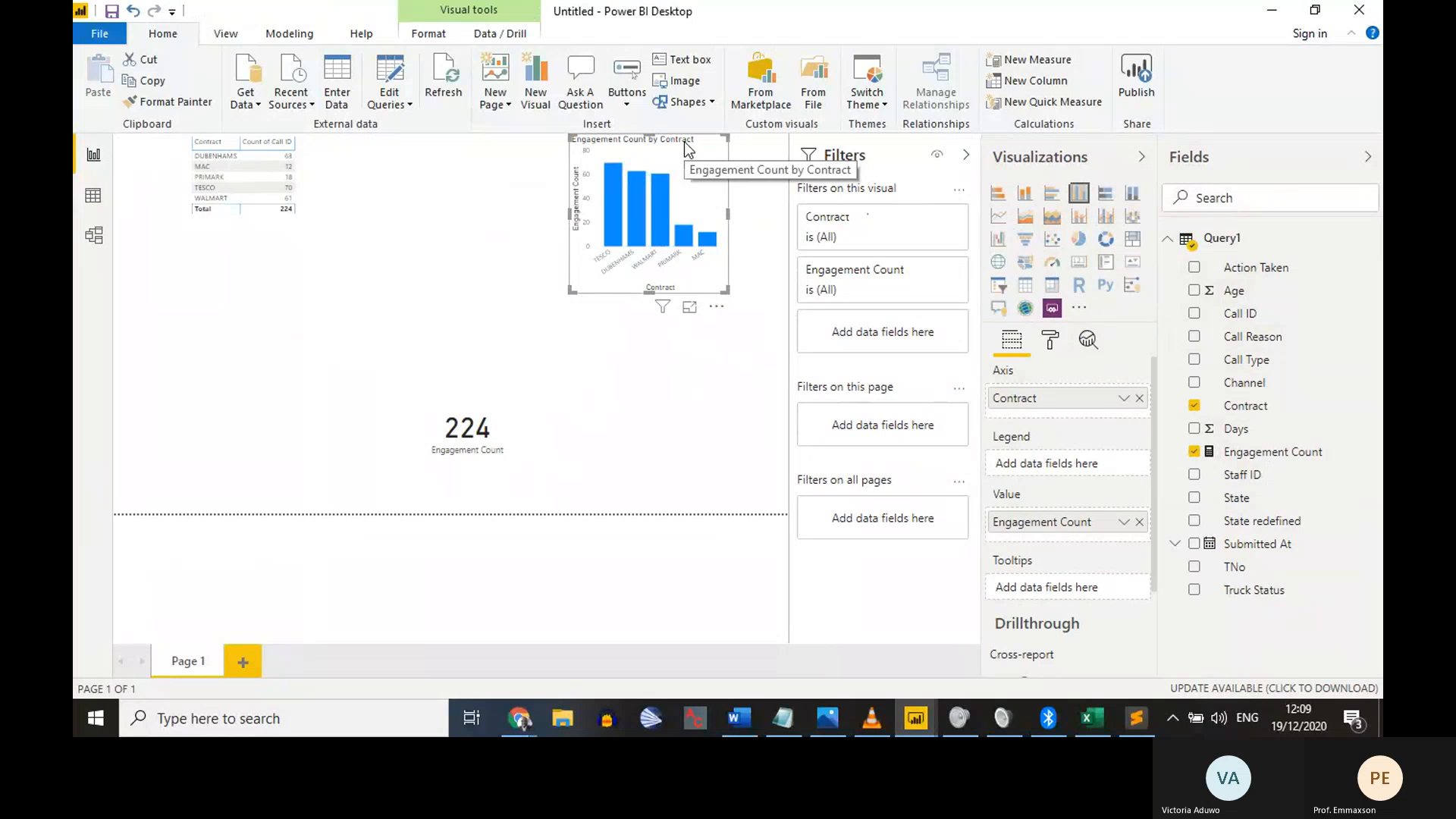
# Add the Engagement Count measure as a column of the Contract table
pyautogui.click(299, 248)
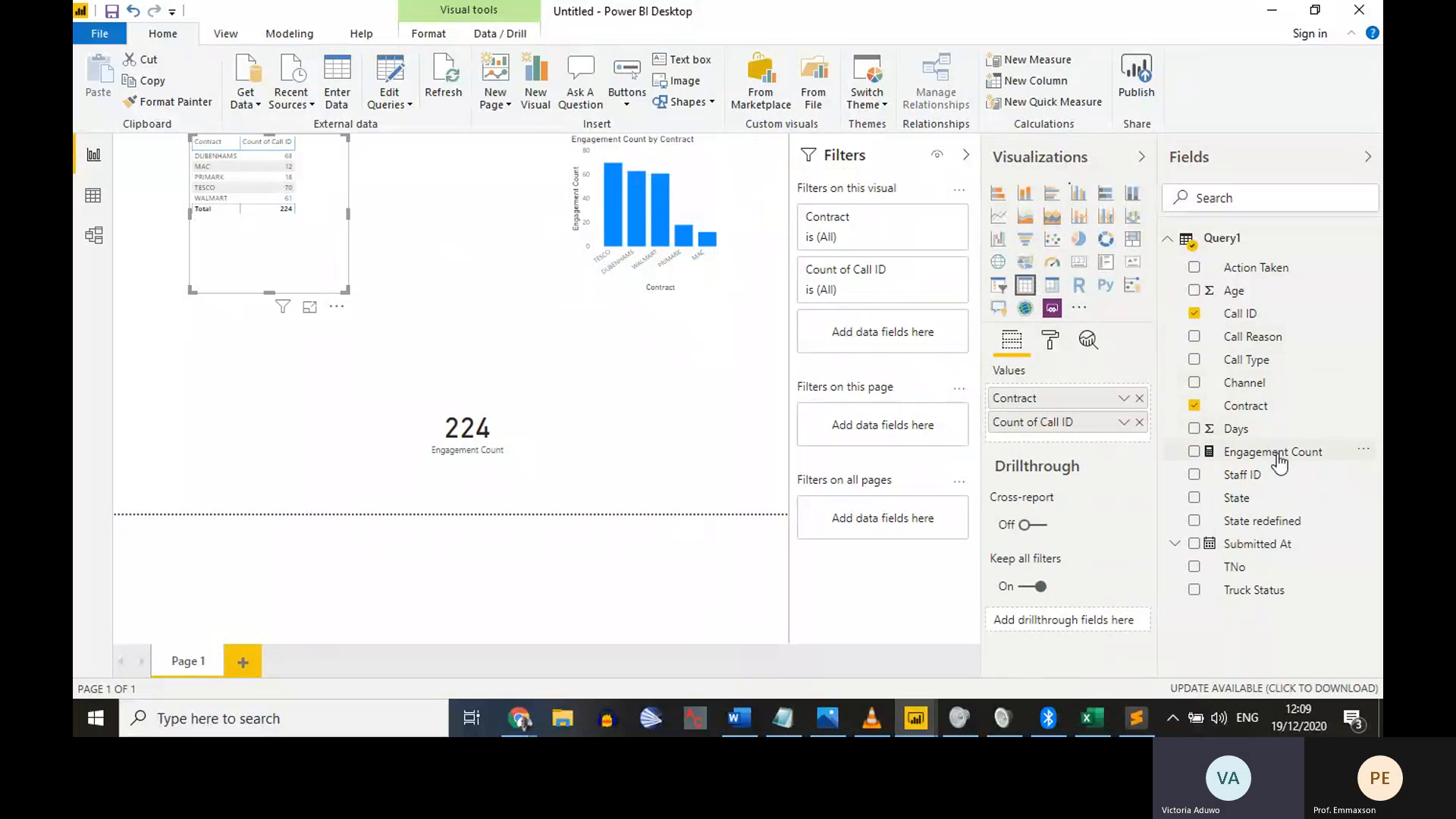
pyautogui.moveTo(1280, 455); pyautogui.dragTo(398, 232)
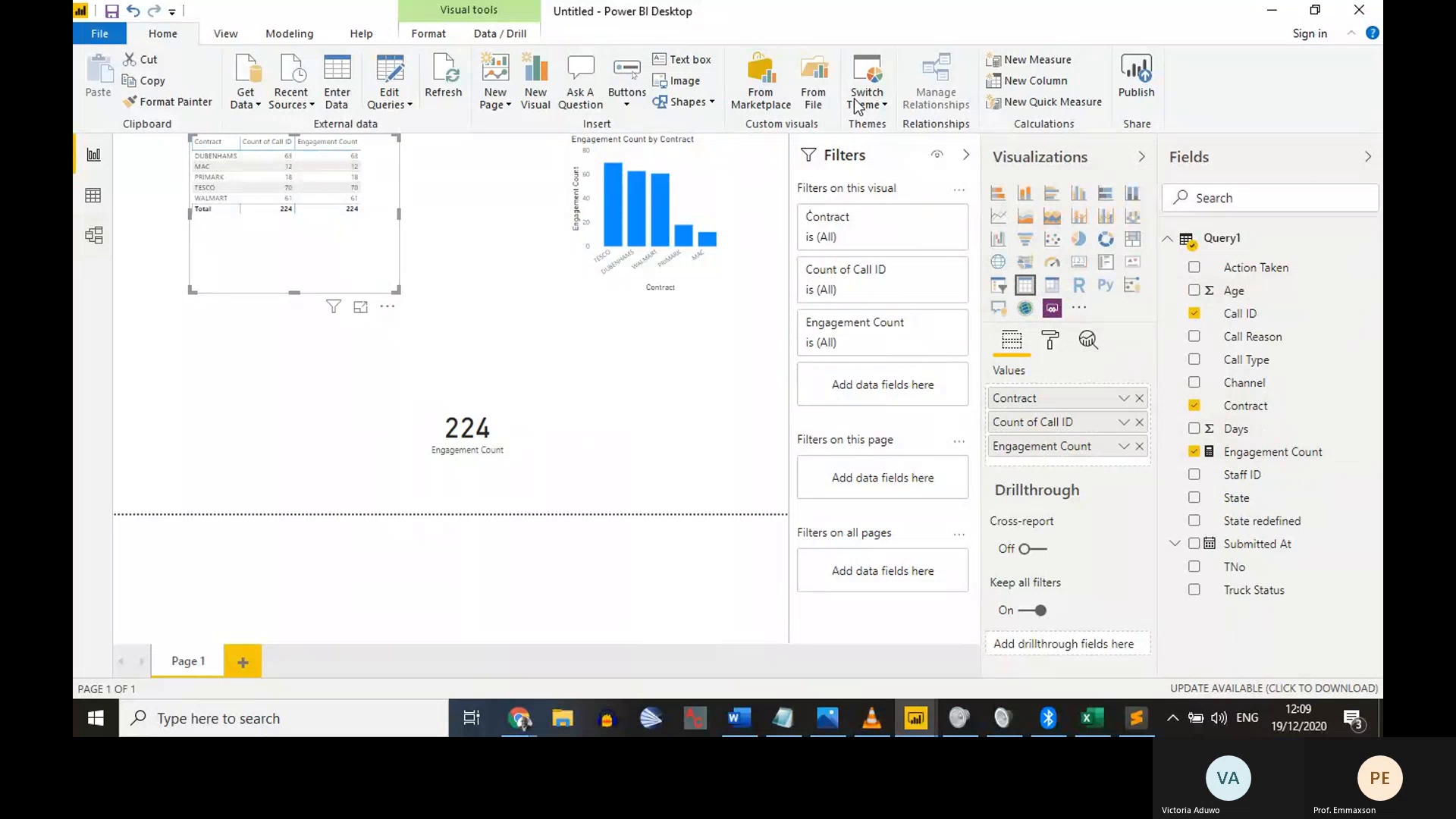
pyautogui.click(434, 402)
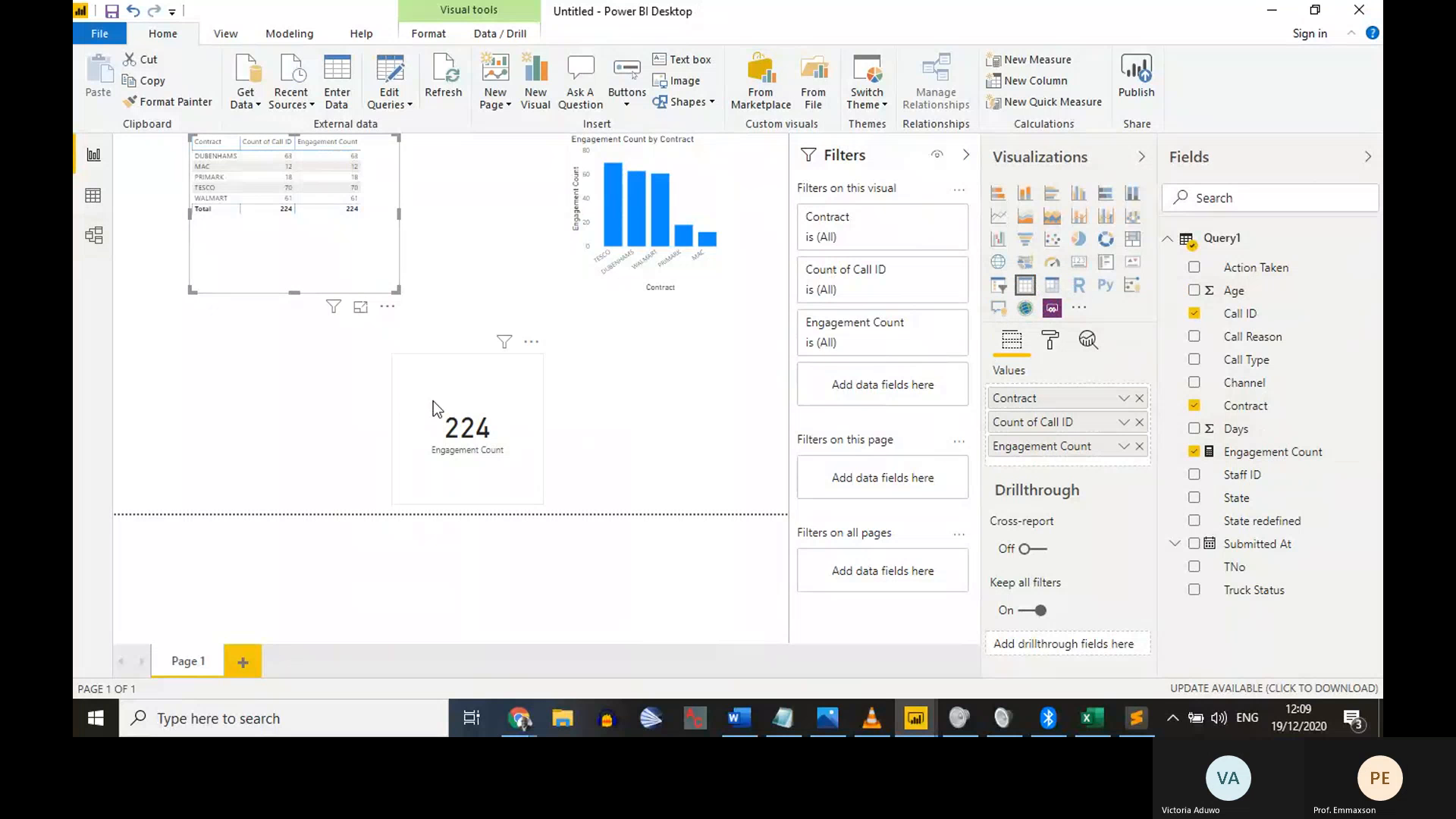
pyautogui.click(336, 238)
# Widen the Engagement Count by Contract chart towards the table and move the Engagement Count card beneath the Contract table
pyautogui.click(647, 286)
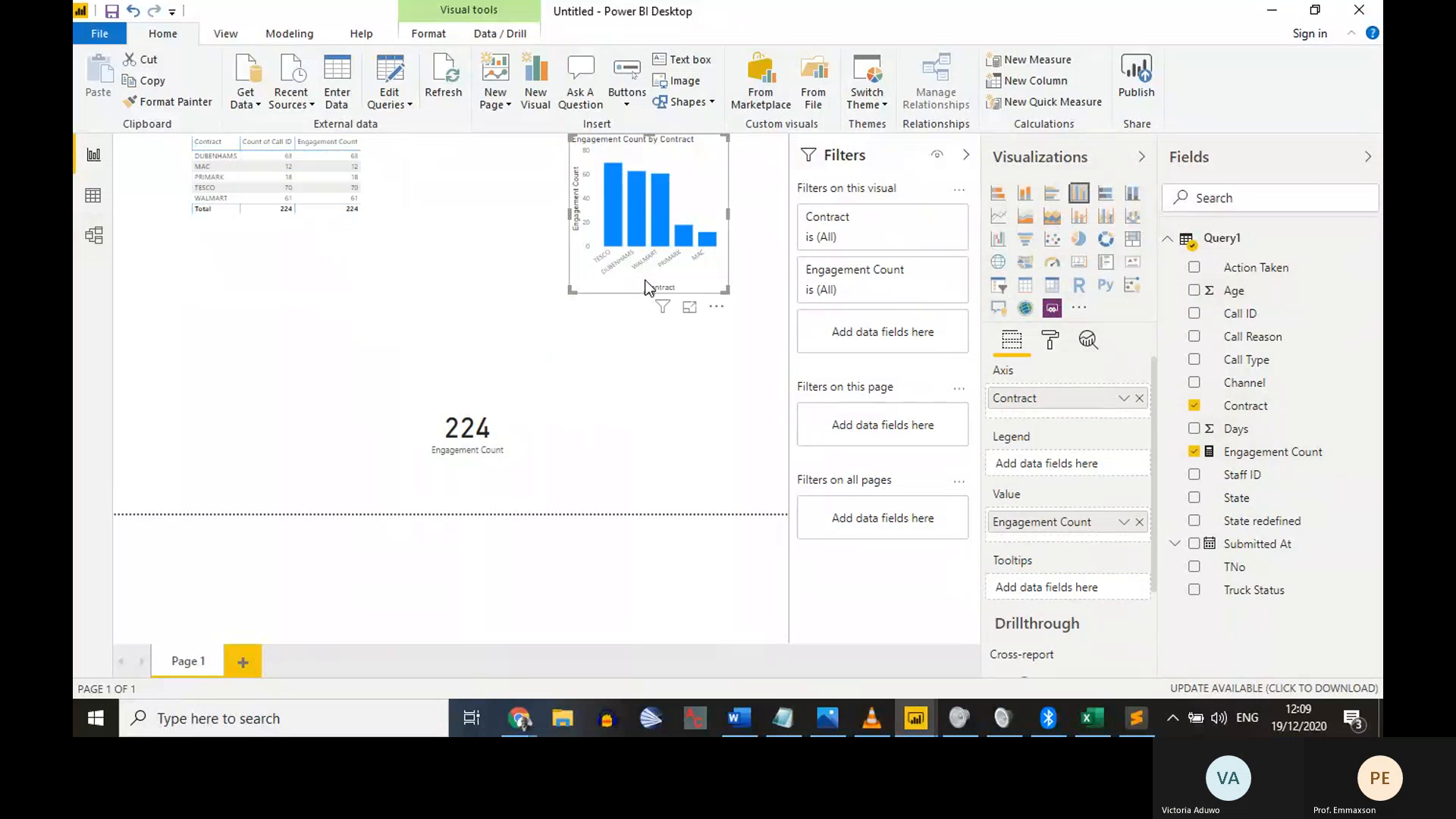
pyautogui.moveTo(578, 216); pyautogui.dragTo(487, 203)
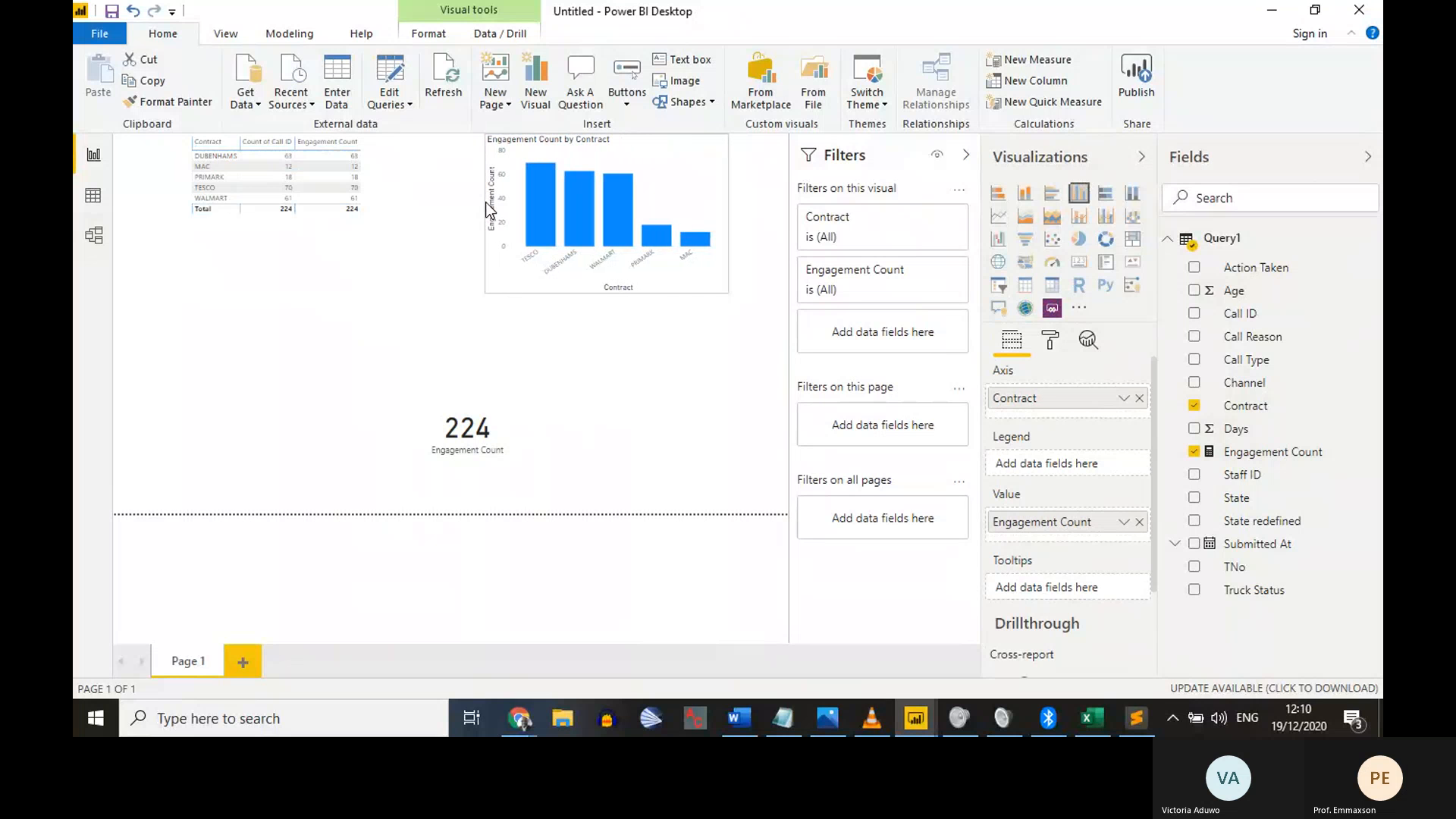
pyautogui.moveTo(486, 202); pyautogui.dragTo(476, 202)
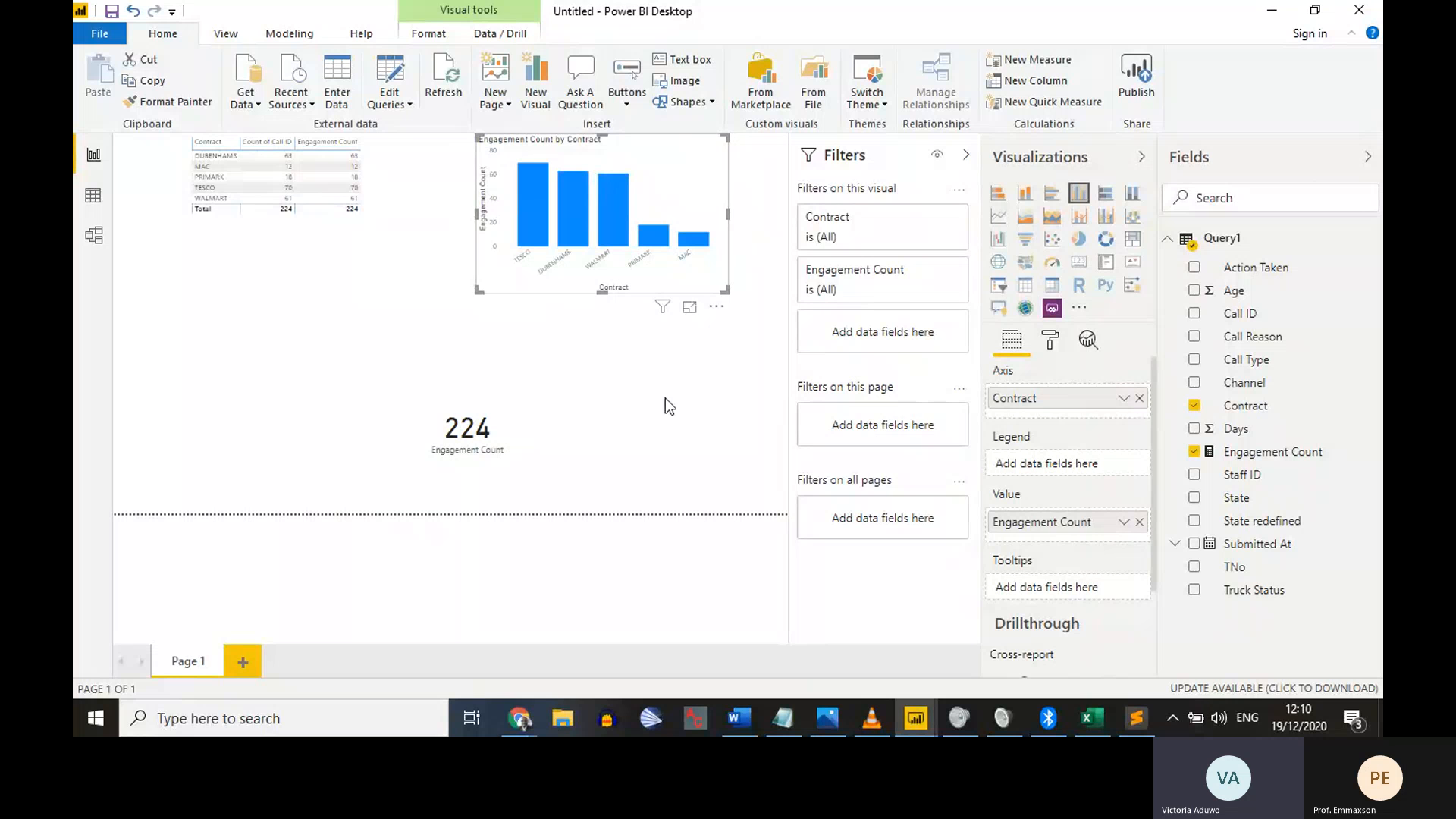
pyautogui.click(516, 419)
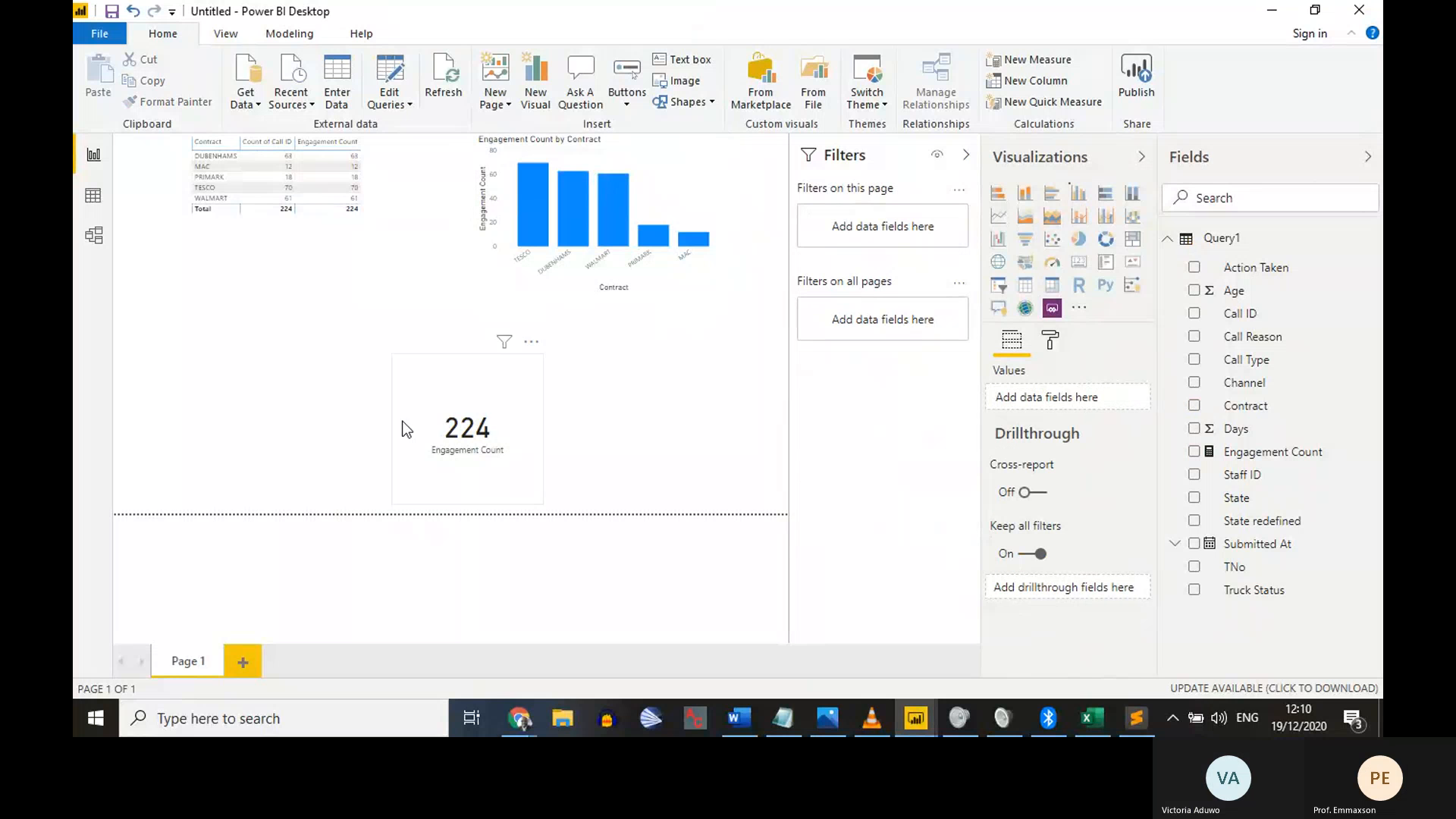
pyautogui.moveTo(402, 420); pyautogui.dragTo(249, 425)
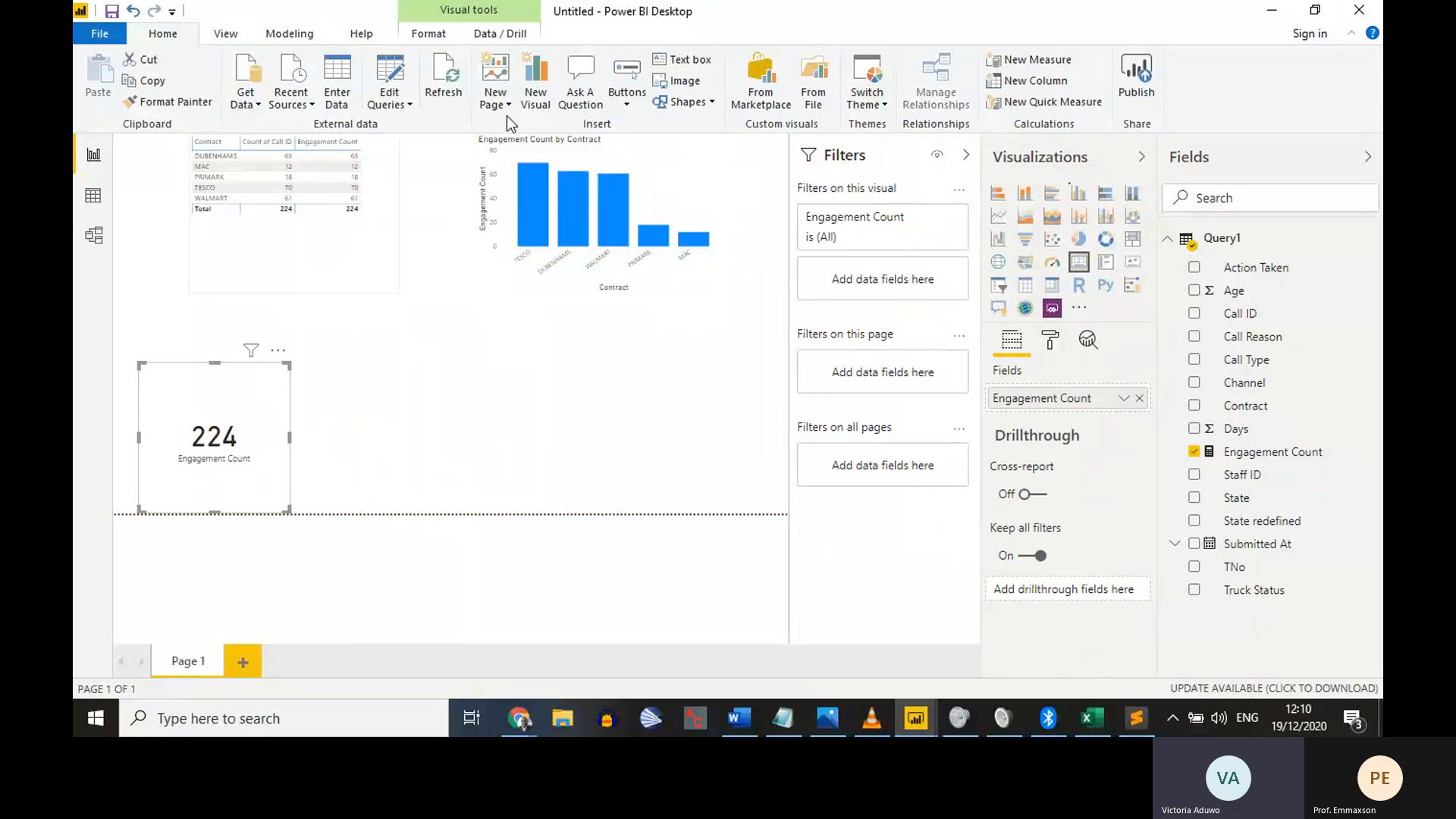
# Create a table of Call Reason with Engagement Count in the empty area below the column chart
pyautogui.click(552, 402)
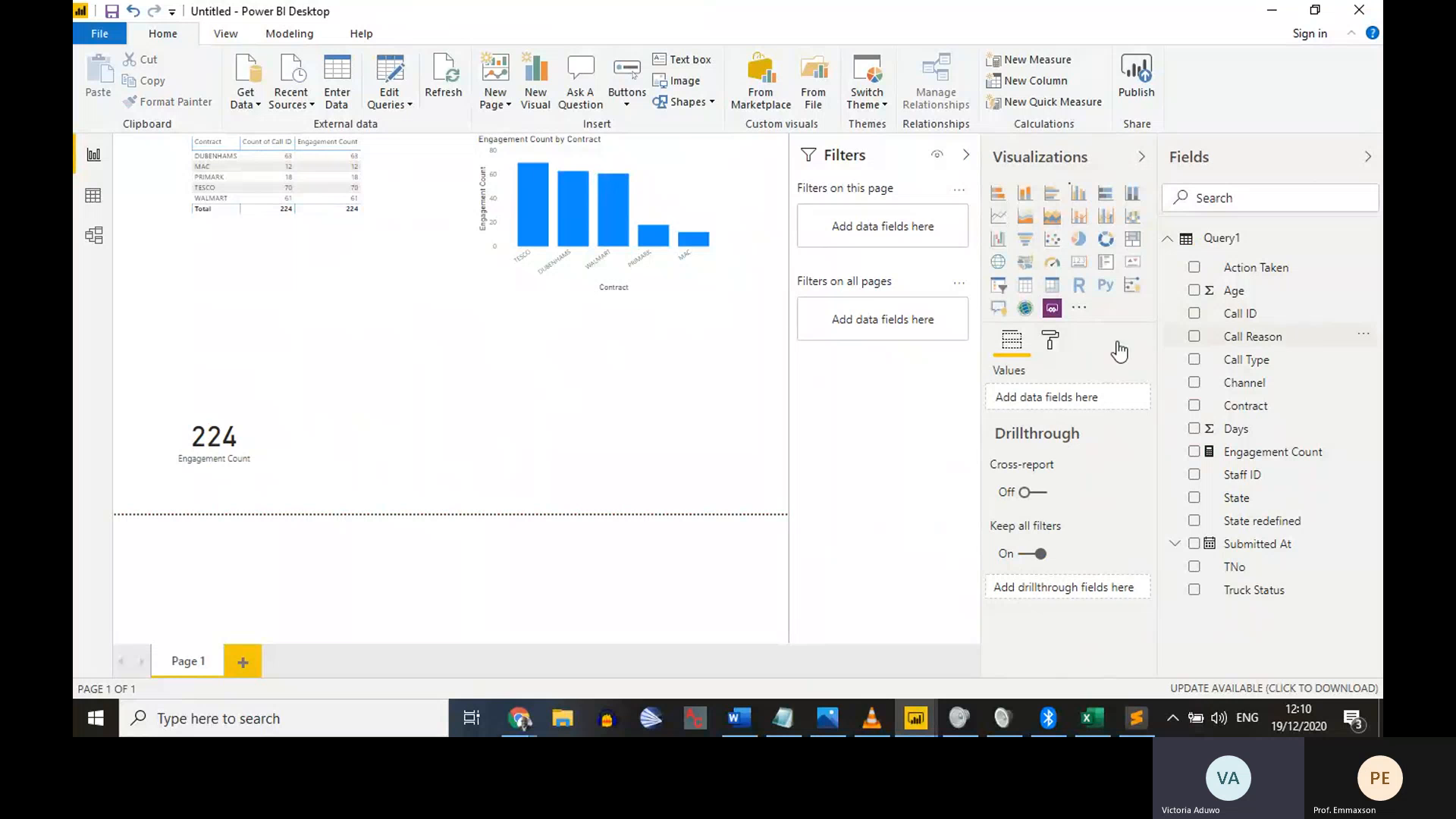
pyautogui.moveTo(1292, 338); pyautogui.dragTo(549, 403)
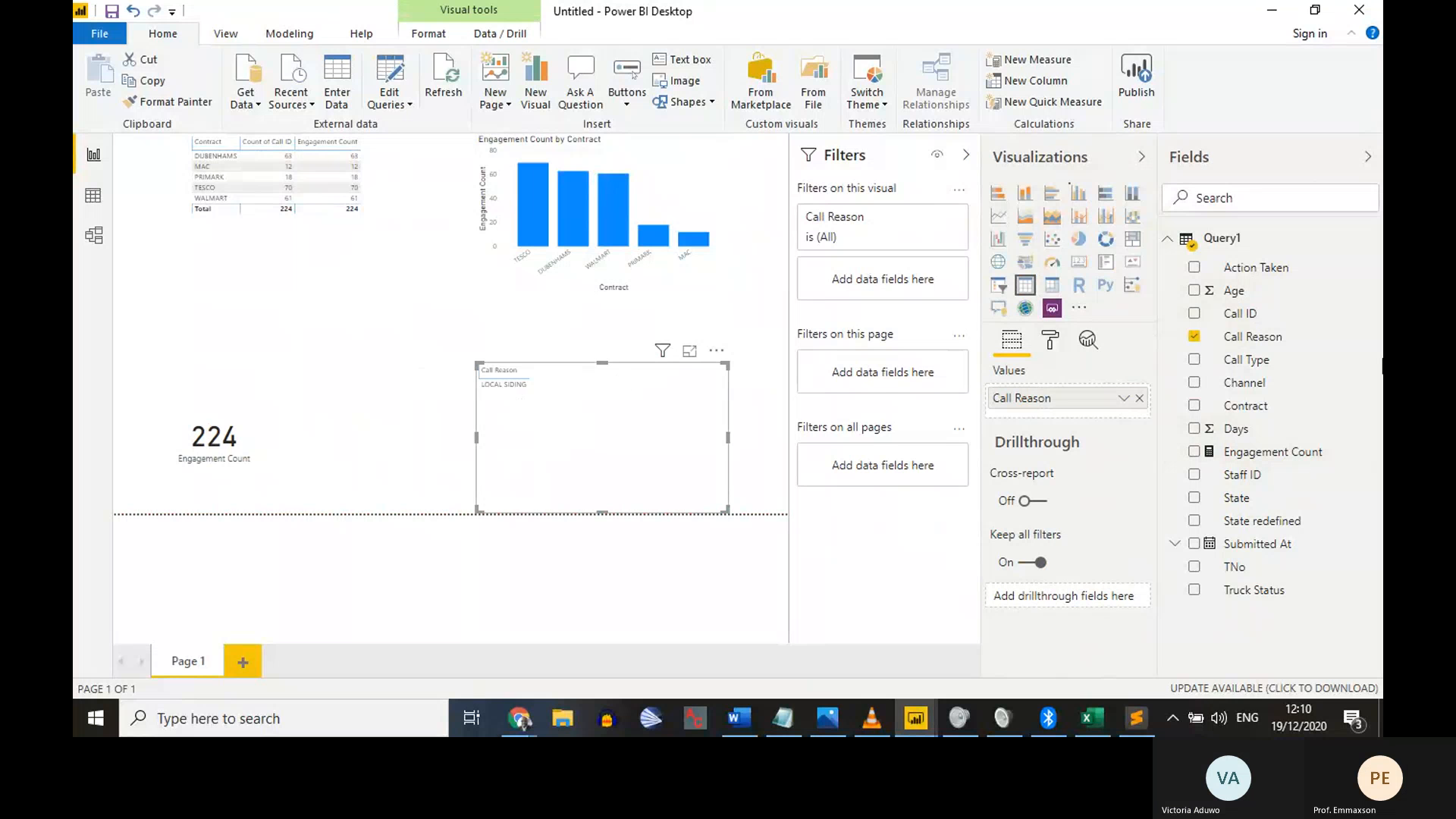
pyautogui.moveTo(1272, 451); pyautogui.dragTo(636, 399)
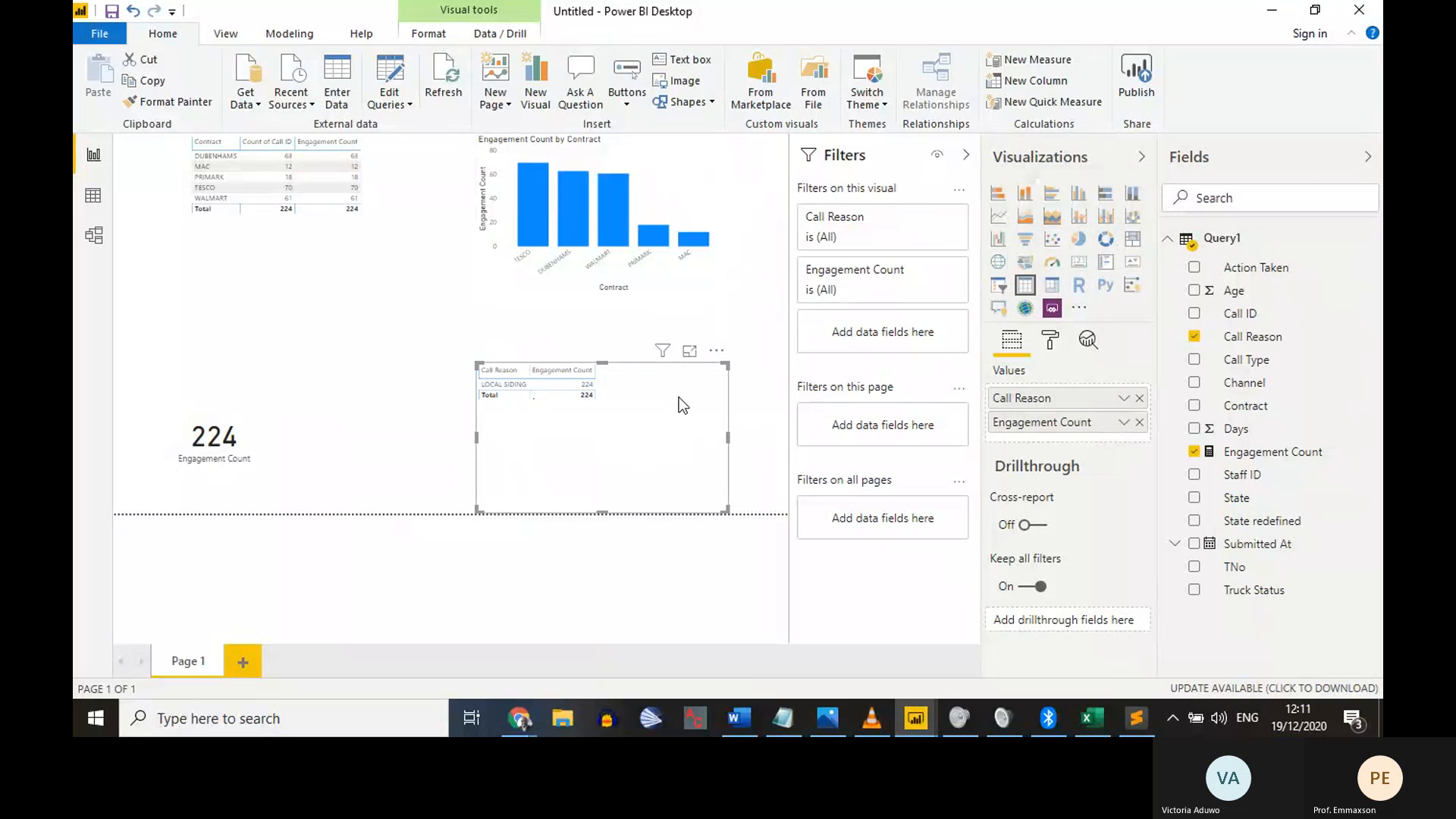
# Move the Call Reason table up closer to the column chart and convert it to a donut chart
pyautogui.moveTo(683, 404); pyautogui.dragTo(680, 366)
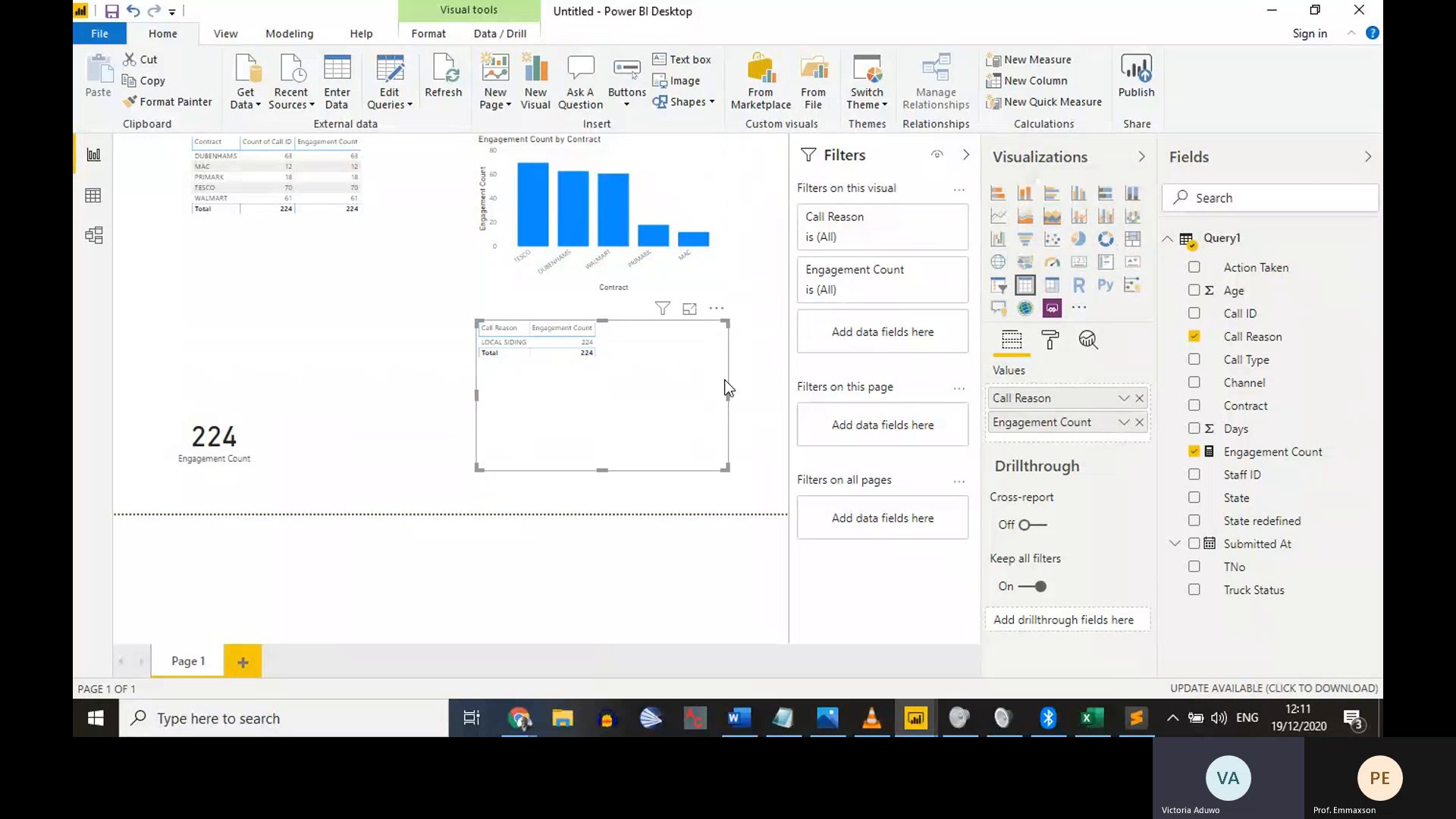
pyautogui.click(749, 401)
pyautogui.click(722, 399)
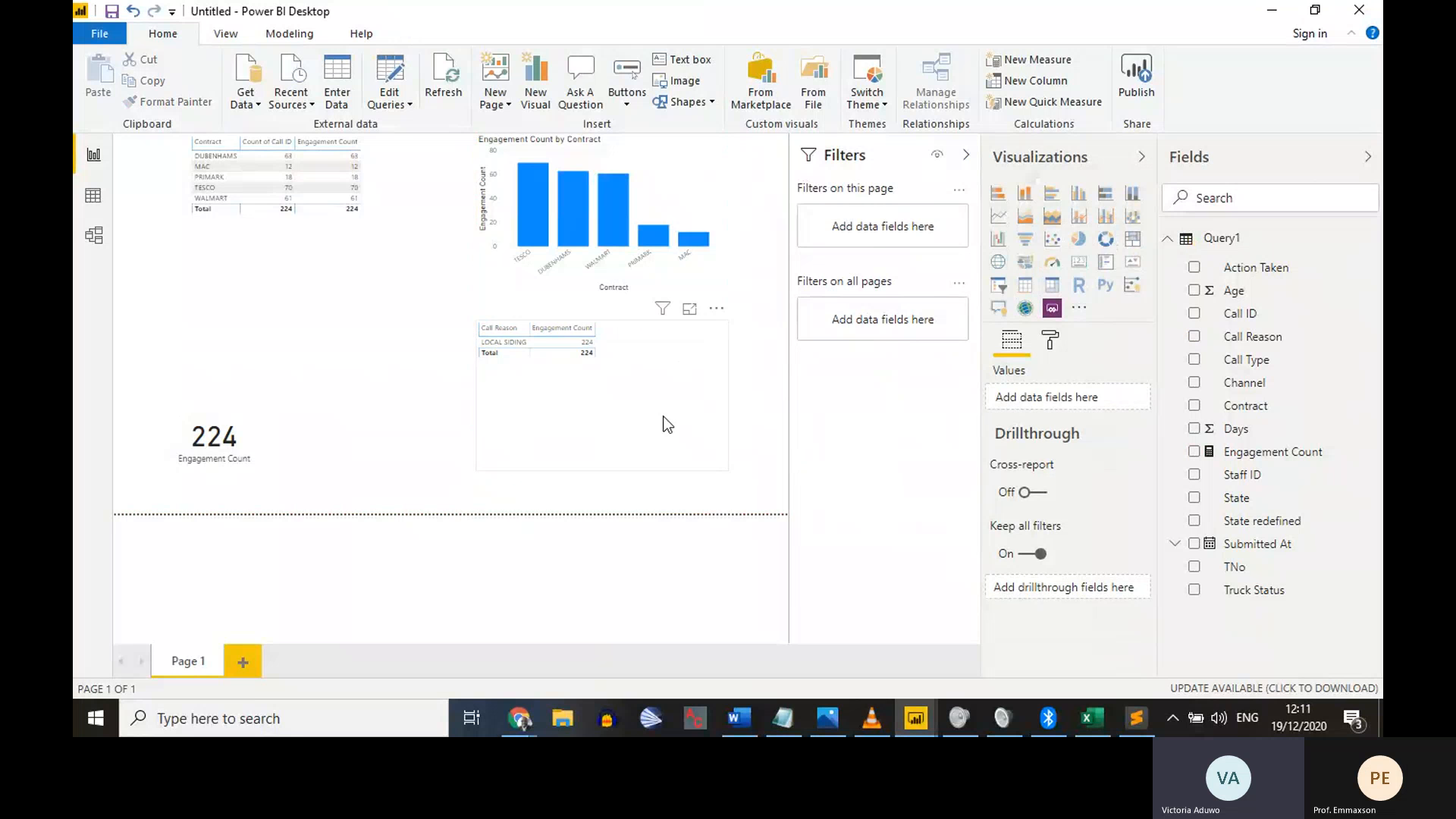
pyautogui.click(1108, 244)
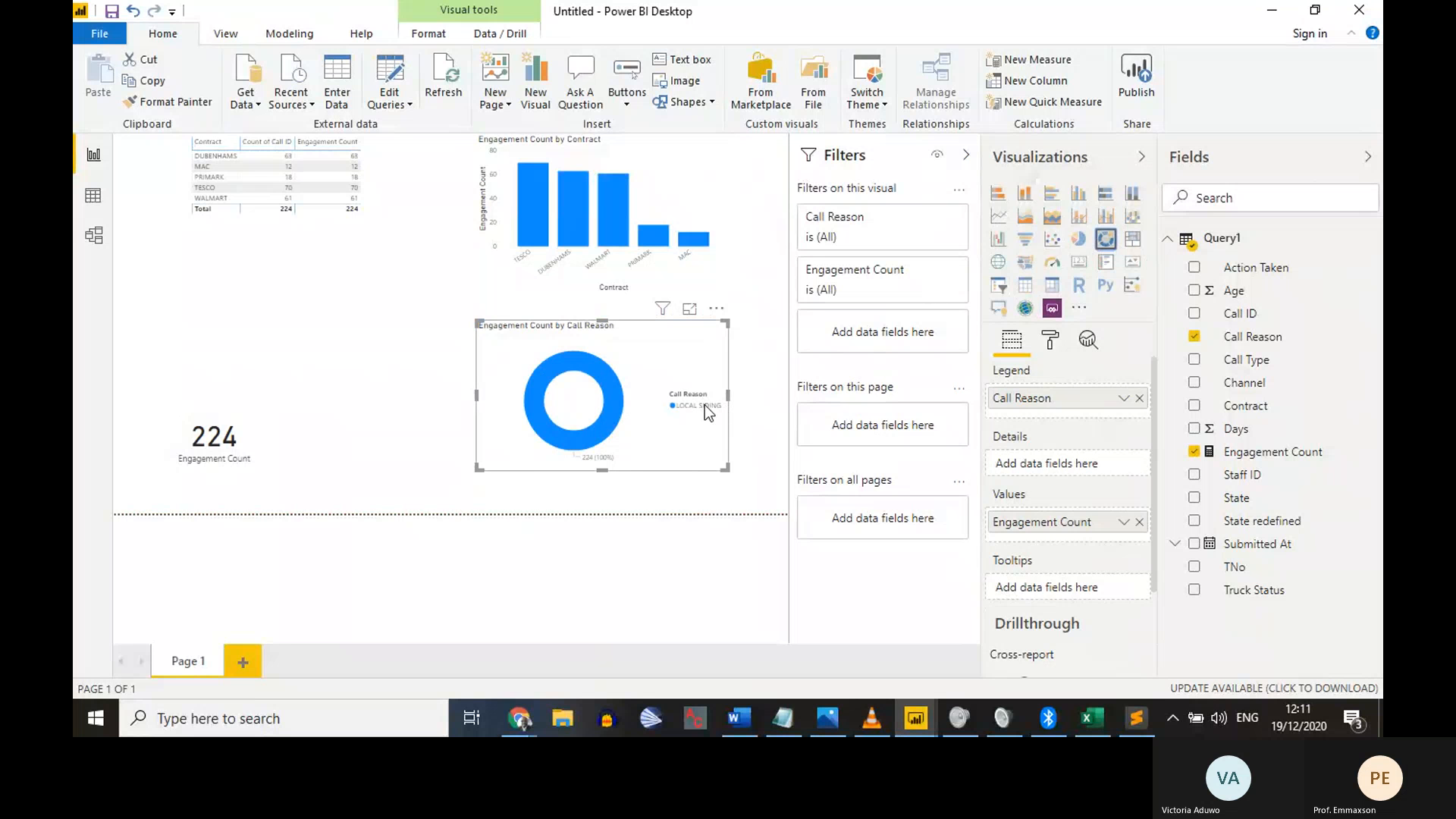
# Switch to the Power BI test report workbook in Excel, enable editing and change the call reason in H4 to ["OVER SPEEDING"]
pyautogui.click(1101, 718)
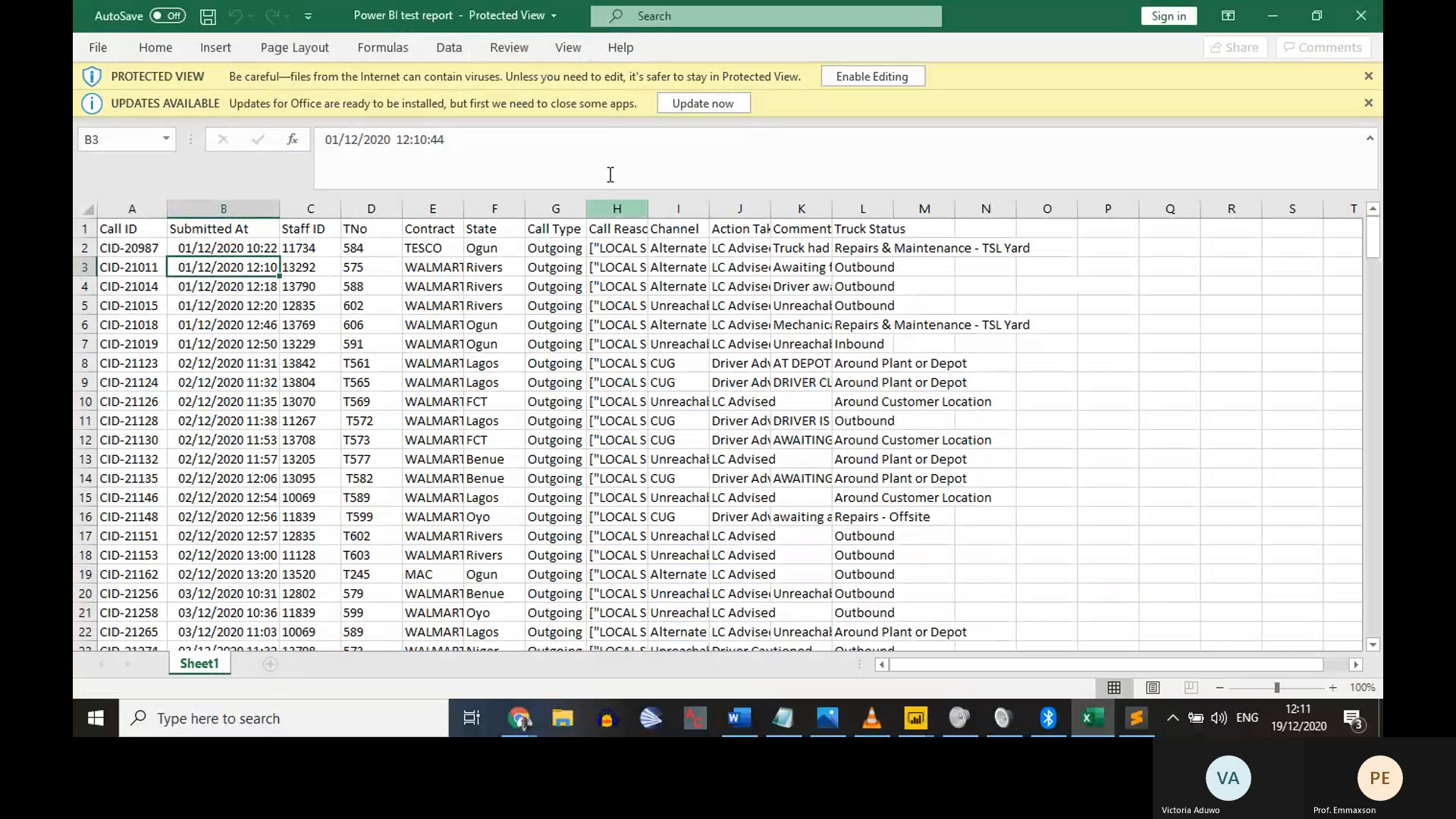
pyautogui.click(870, 79)
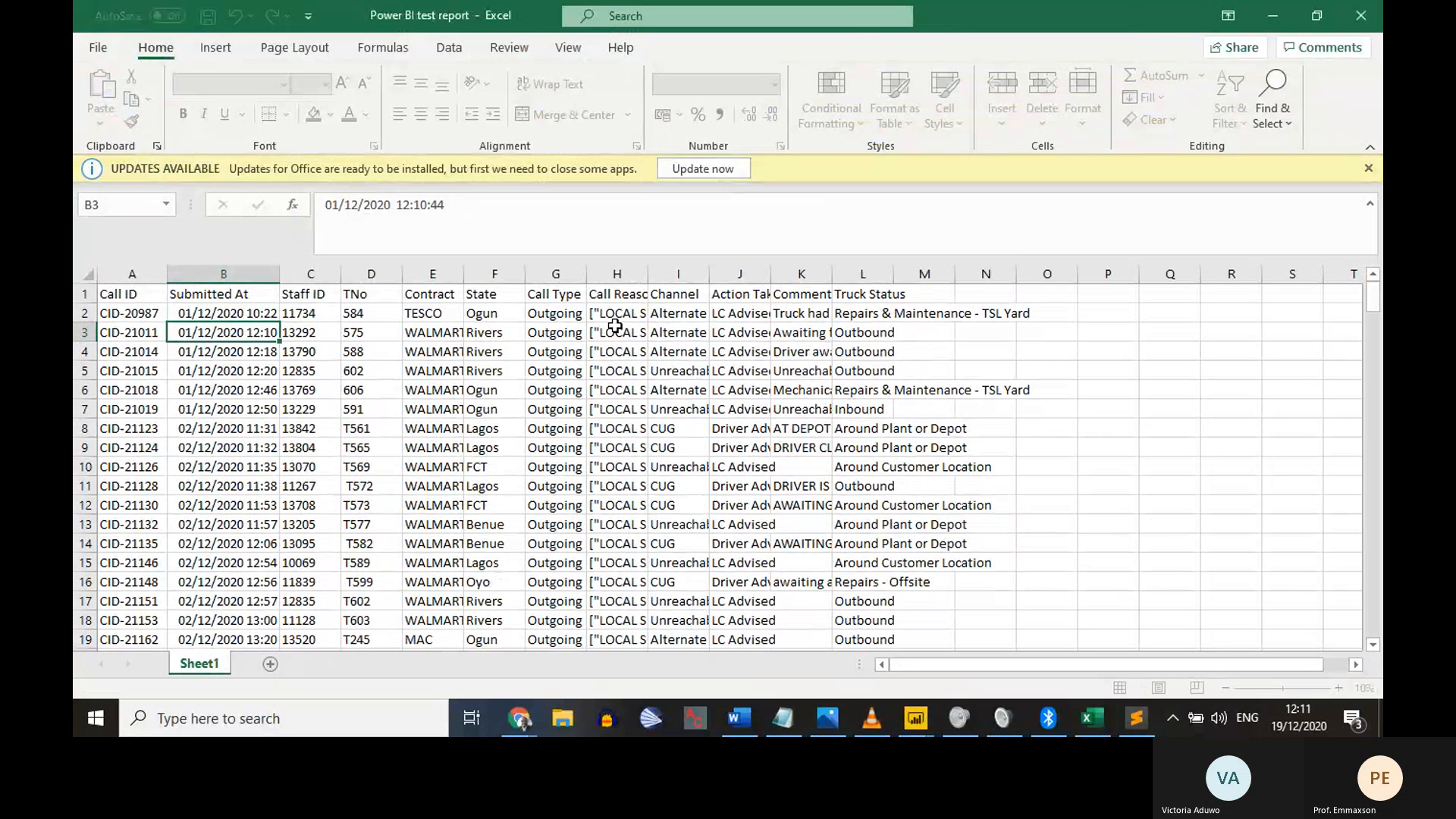
pyautogui.click(617, 349)
pyautogui.click(419, 205)
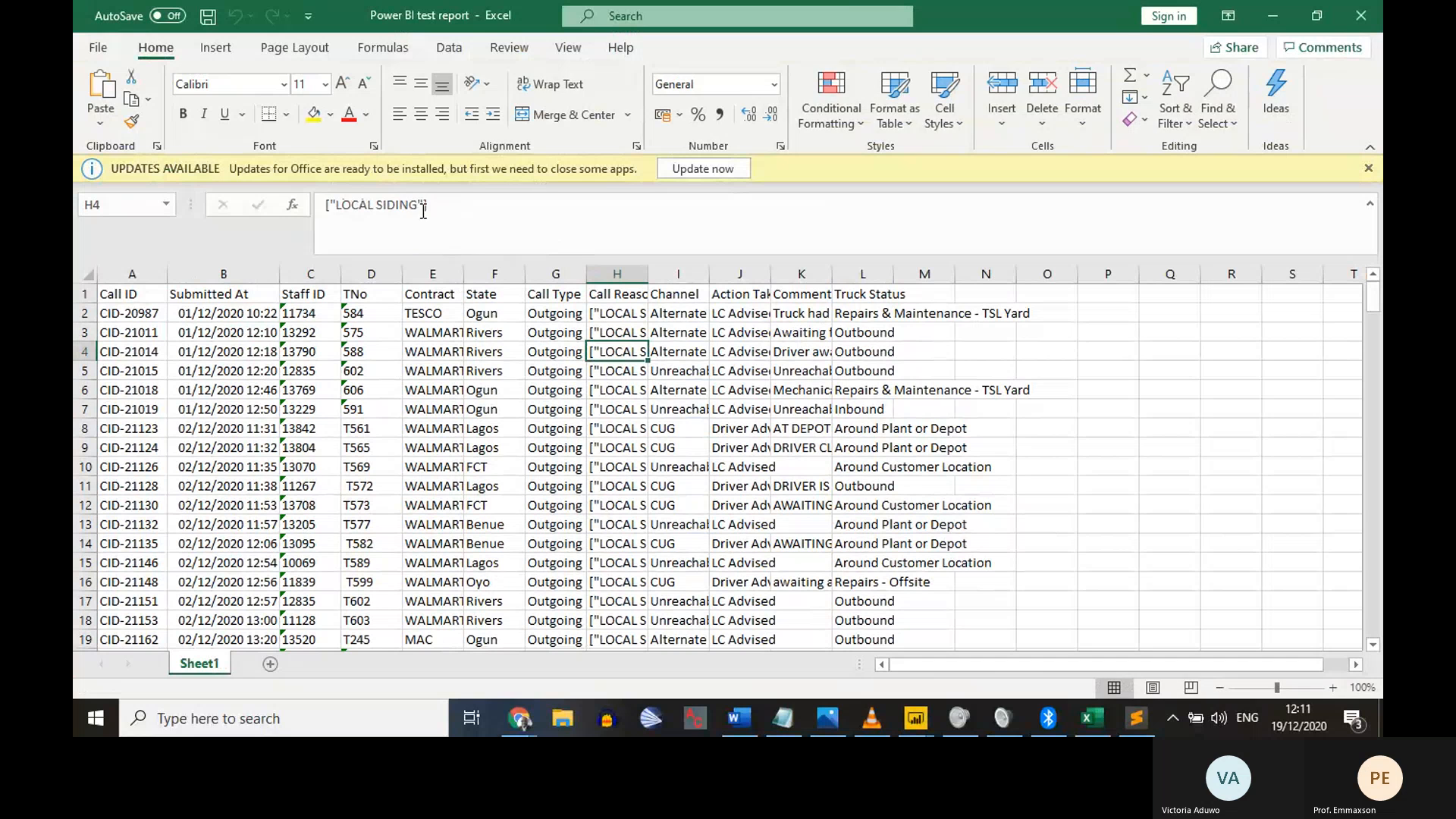
pyautogui.press('BackSpace')
pyautogui.press('BackSpace')
pyautogui.press('BackSpace')
pyautogui.press('BackSpace')
pyautogui.press('BackSpace')
pyautogui.press('BackSpace')
pyautogui.press('BackSpace')
pyautogui.press('BackSpace')
pyautogui.press('BackSpace')
pyautogui.press('BackSpace')
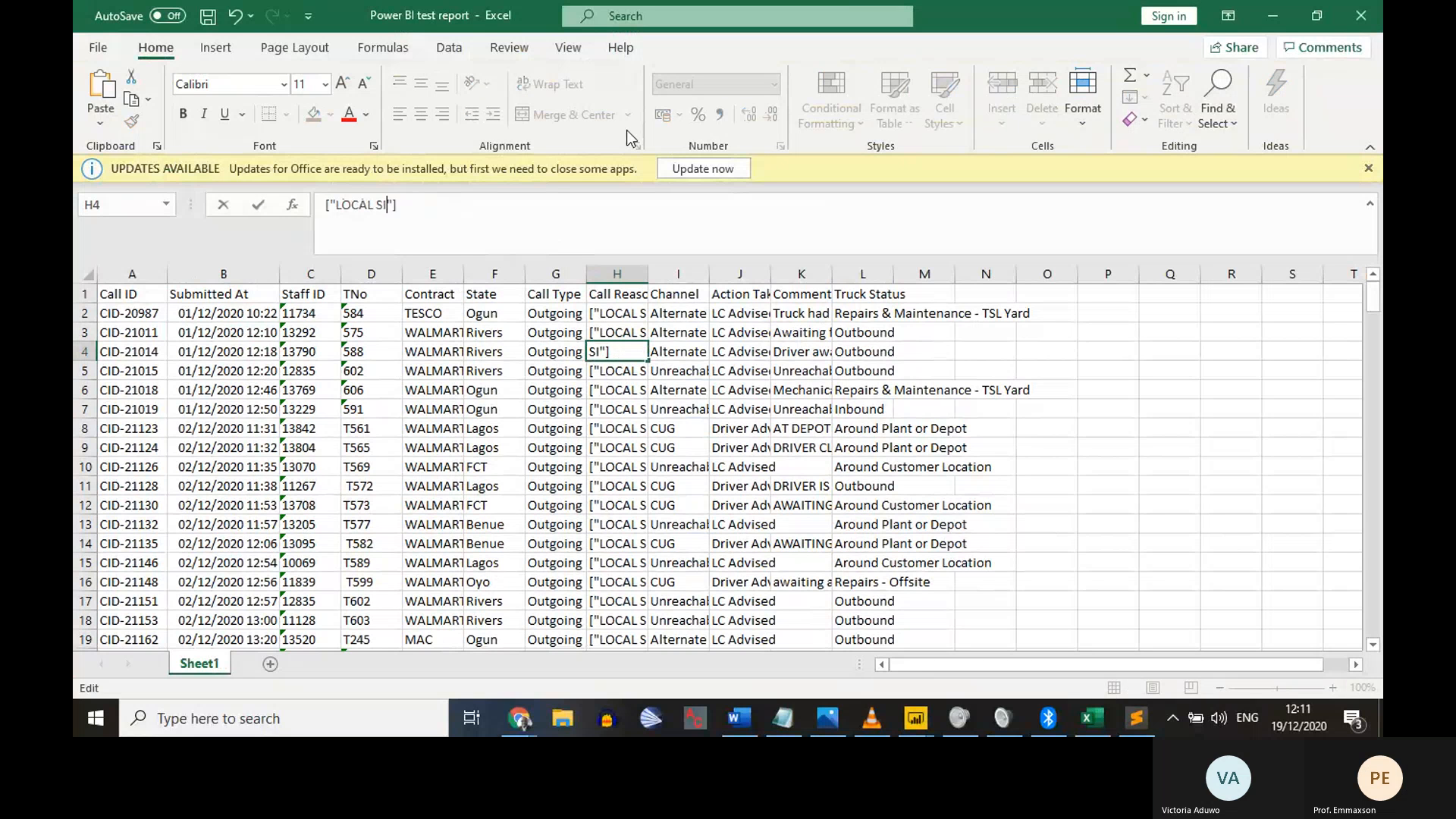
pyautogui.press('BackSpace')
pyautogui.press('BackSpace')
pyautogui.write('OVER SPEEDING')
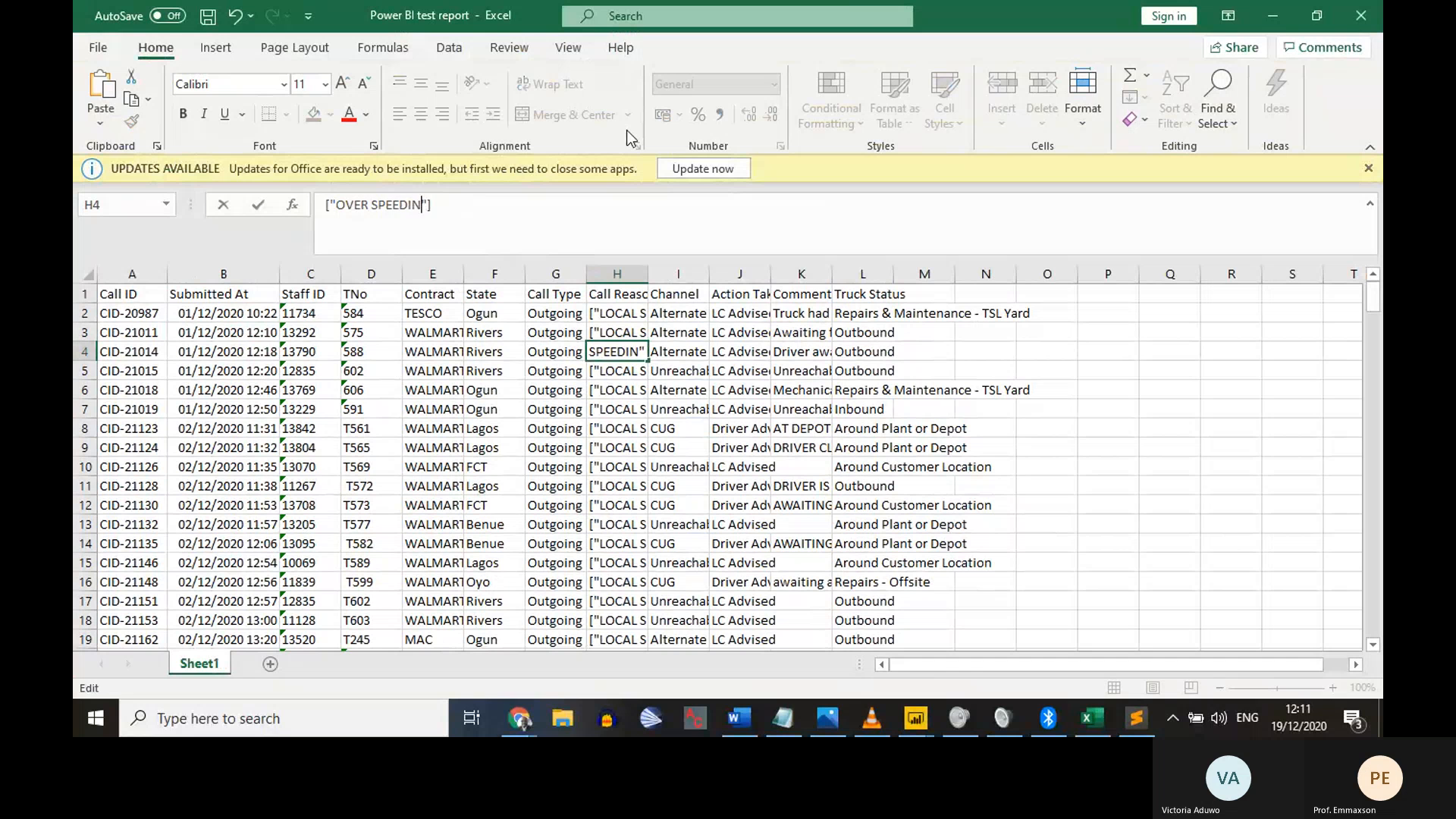
pyautogui.press('Return')
# Fill the OVER SPEEDING call reason down from H4 to H11
pyautogui.press('Up')
pyautogui.hotkey('shift', 'Down')
pyautogui.hotkey('shift', 'Down')
pyautogui.hotkey('shift', 'Down')
pyautogui.hotkey('shift', 'Down')
pyautogui.hotkey('shift', 'Down')
pyautogui.hotkey('shift', 'Down')
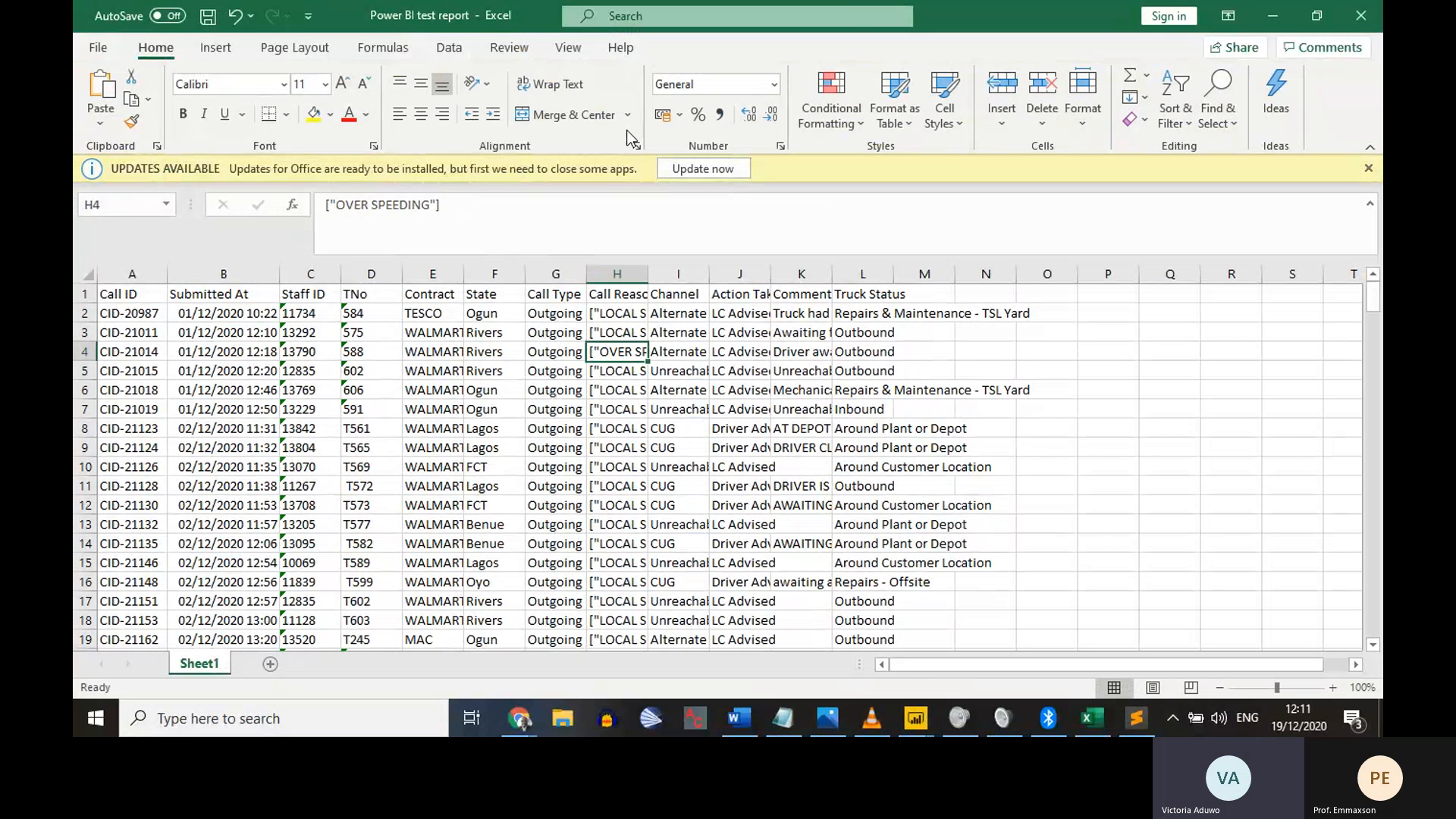
pyautogui.hotkey('shift', 'Down')
pyautogui.hotkey('ctrl', 'd')
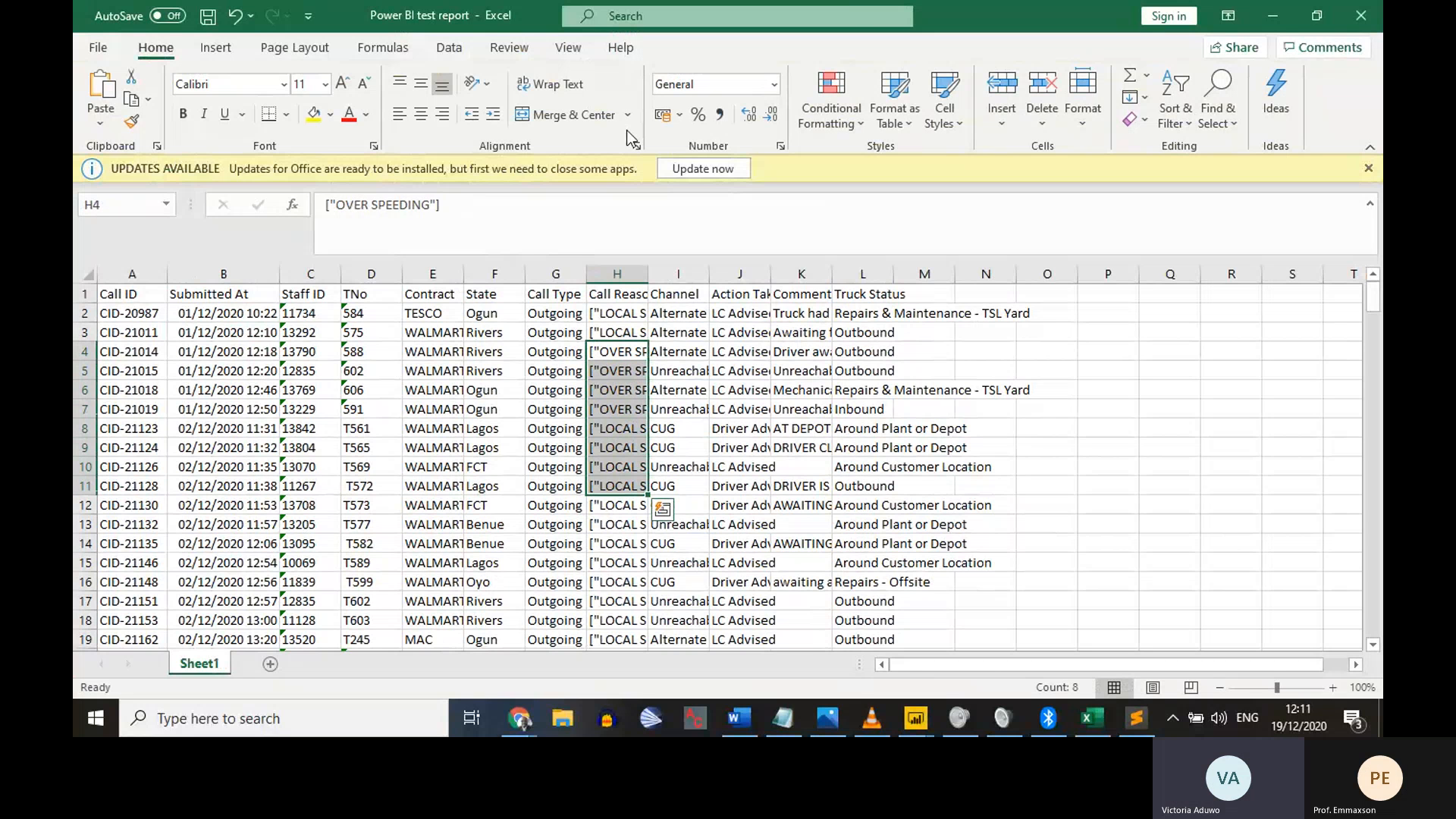
# Change the call reason in H13 to ["HARSH BRAKING"]
pyautogui.press('Down')
pyautogui.press('Down')
pyautogui.press('Down')
pyautogui.press('Down')
pyautogui.press('Down')
pyautogui.press('Down')
pyautogui.press('Down')
pyautogui.press('Down')
pyautogui.press('Down')
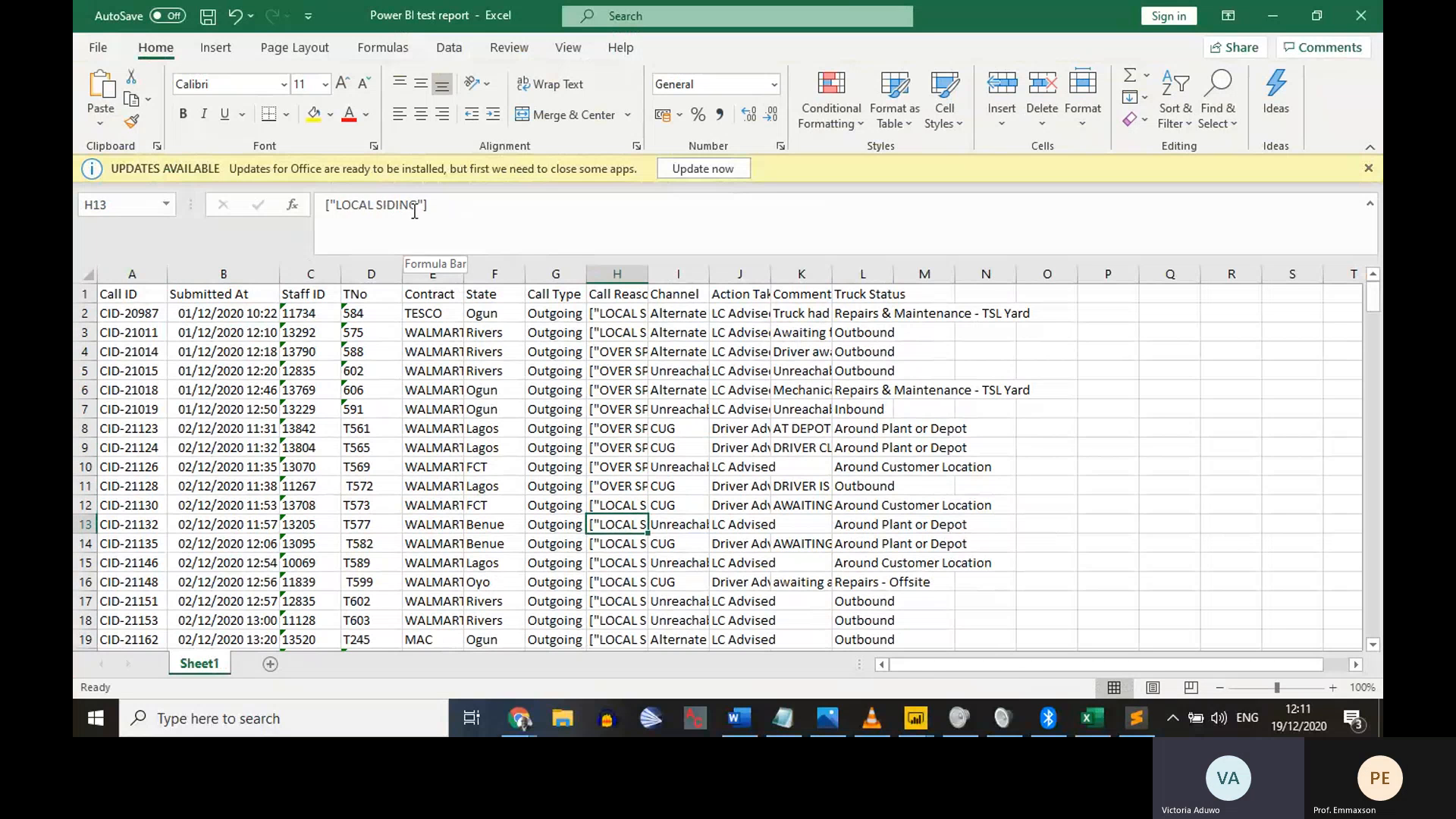
pyautogui.moveTo(418, 205); pyautogui.dragTo(337, 202)
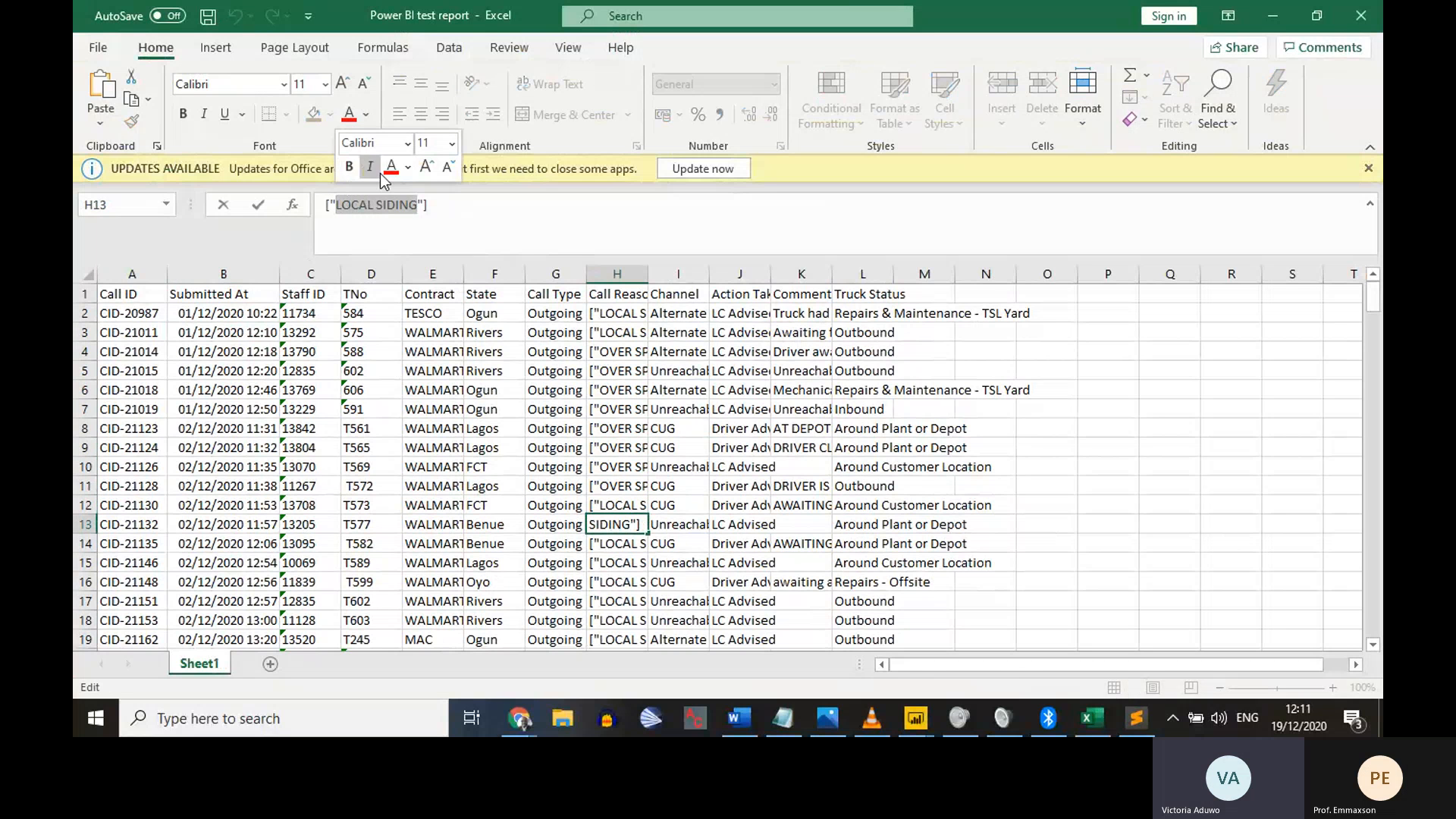
pyautogui.write('HARSH ')
pyautogui.write('BRAKING')
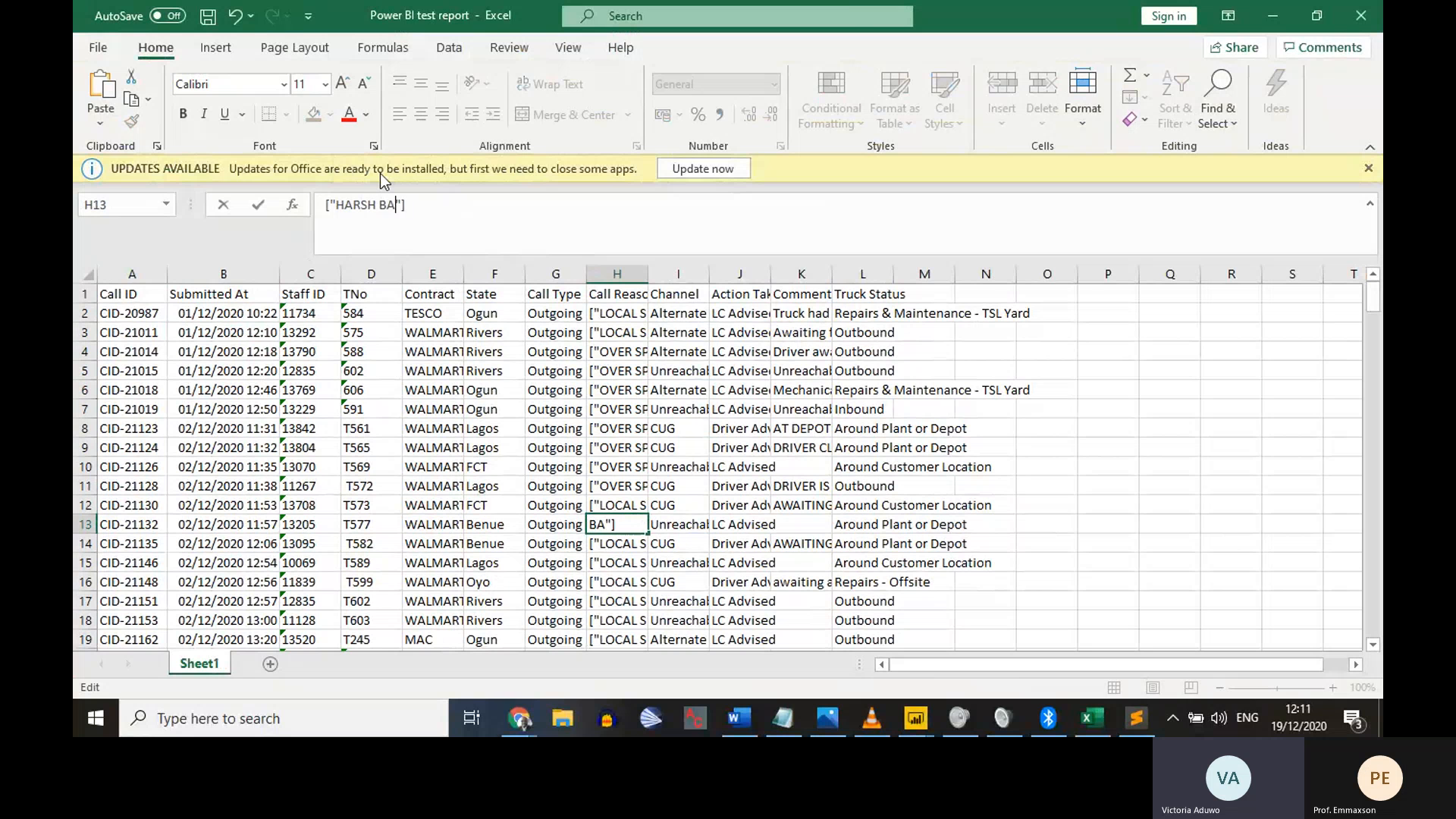
pyautogui.press('Return')
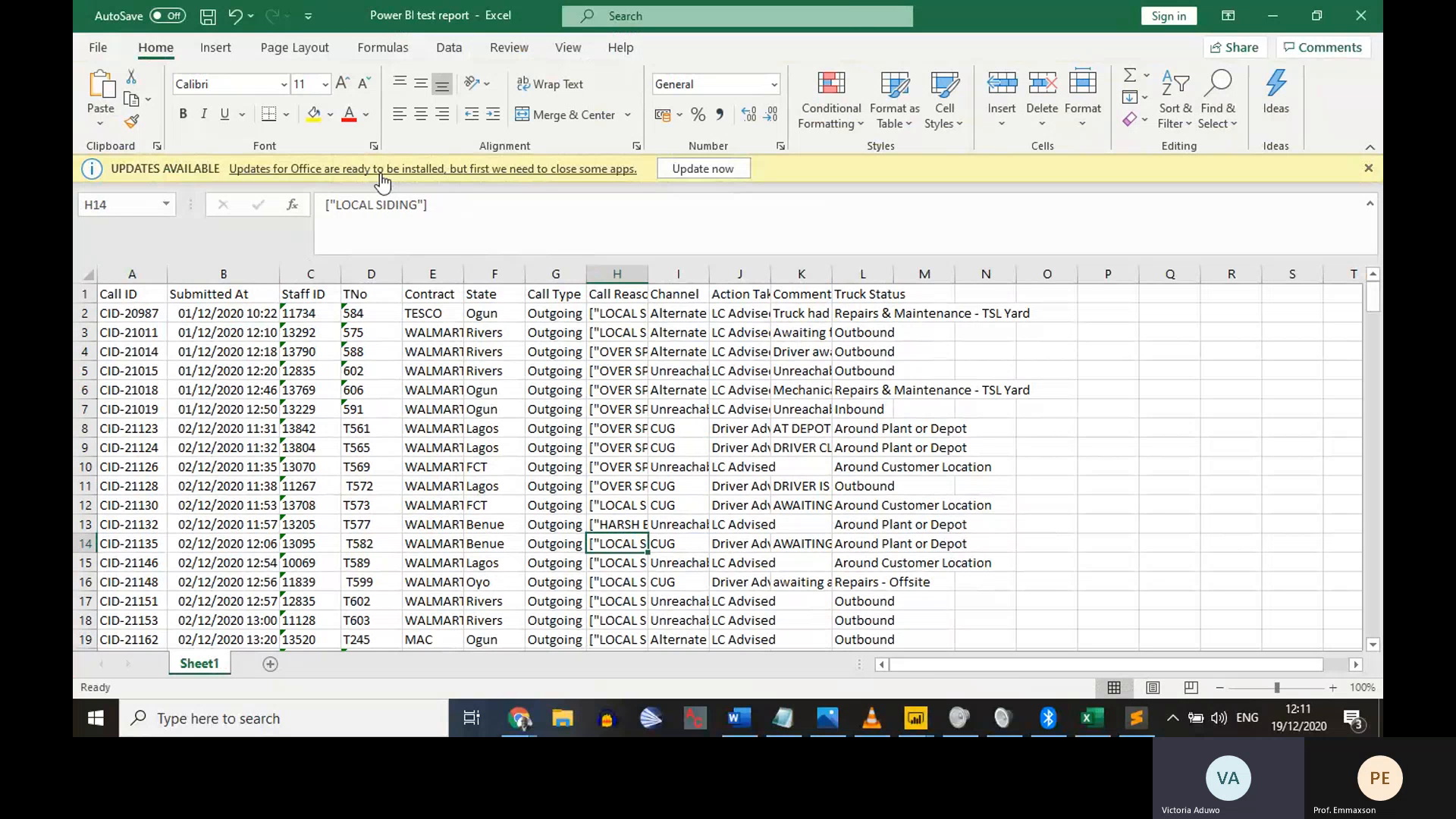
# Fill the HARSH BRAKING call reason down from H13 to H29
pyautogui.press('Up')
pyautogui.hotkey('shift', 'Down')
pyautogui.hotkey('shift', 'Down')
pyautogui.hotkey('shift', 'Down')
pyautogui.hotkey('shift', 'Down')
pyautogui.hotkey('shift', 'Down')
pyautogui.hotkey('shift', 'Down')
pyautogui.hotkey('shift', 'Down')
pyautogui.hotkey('shift', 'Down')
pyautogui.hotkey('shift', 'Down')
pyautogui.hotkey('shift', 'Down')
pyautogui.hotkey('shift', 'Down')
pyautogui.hotkey('shift', 'Down')
pyautogui.hotkey('shift', 'Down')
pyautogui.hotkey('shift', 'Down')
pyautogui.hotkey('shift', 'Down')
pyautogui.hotkey('shift', 'Down')
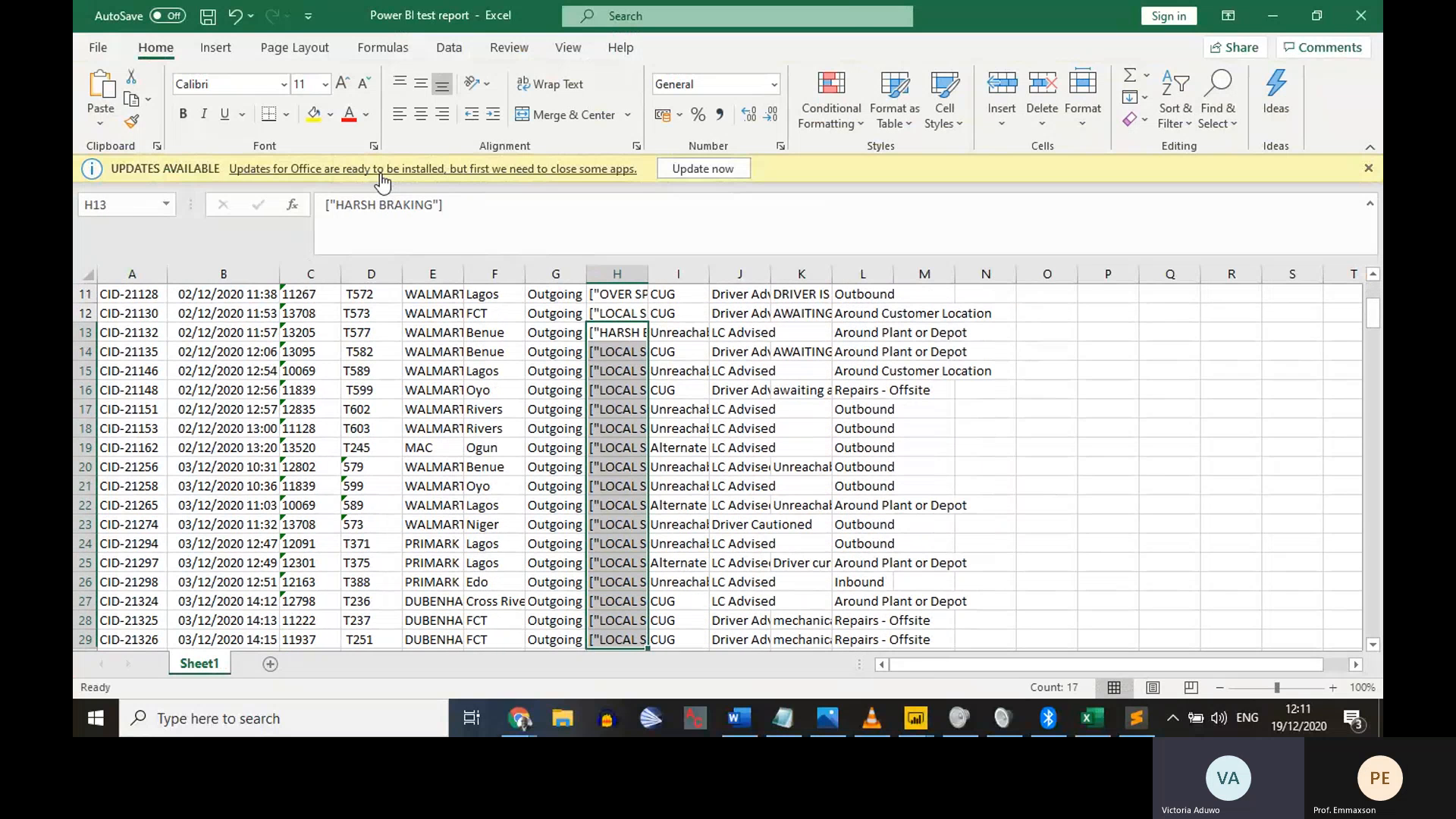
pyautogui.hotkey('ctrl', 'd')
# Go to the end of the Call Reason column and change cell H215 to ["NIGHT DRIVING"]
pyautogui.hotkey('ctrl', 'Down')
pyautogui.press('Up')
pyautogui.press('Up')
pyautogui.press('Up')
pyautogui.press('Up')
pyautogui.press('Up')
pyautogui.press('Up')
pyautogui.press('Up')
pyautogui.press('Up')
pyautogui.press('Up')
pyautogui.press('Up')
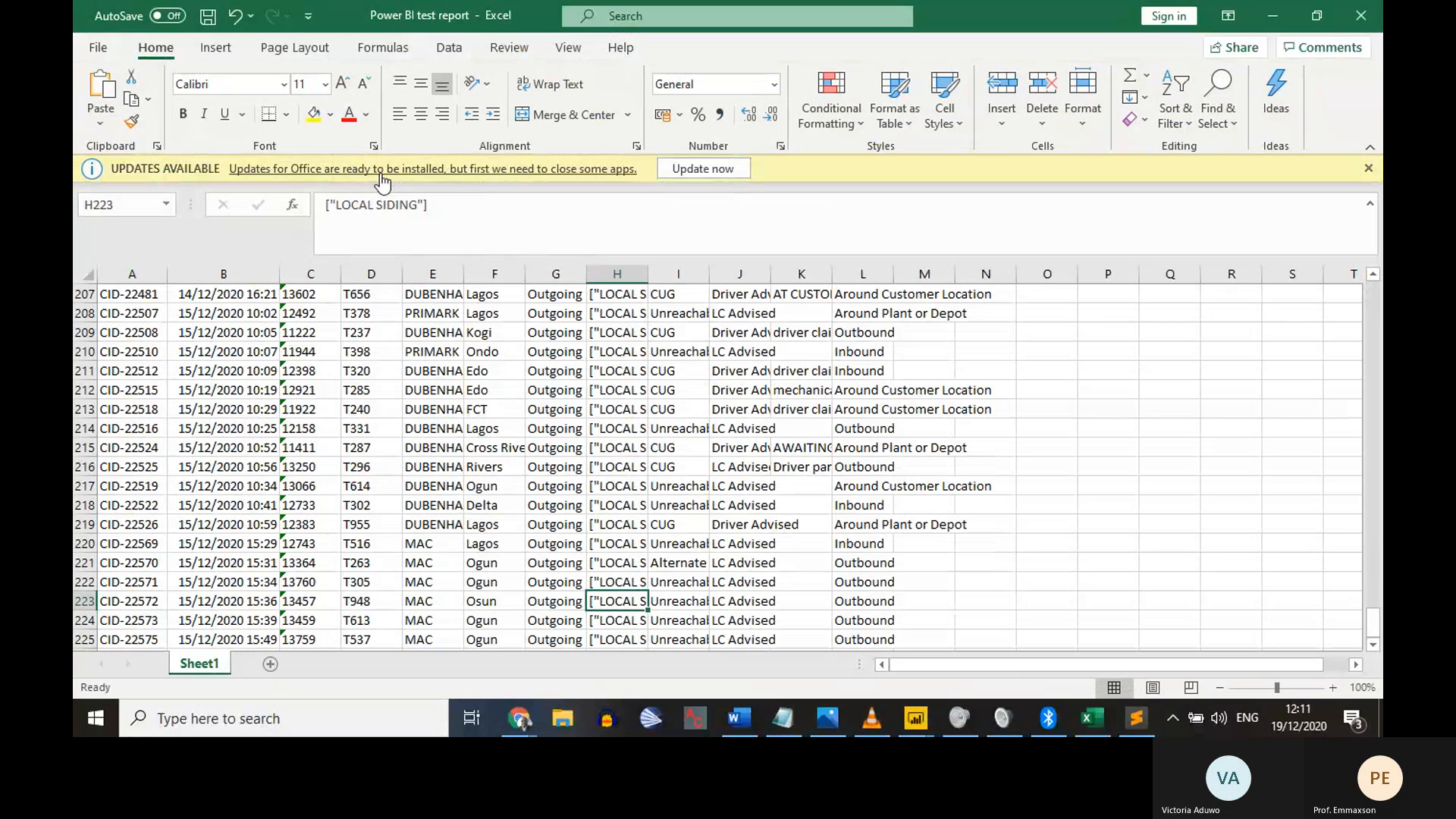
pyautogui.click(419, 203)
pyautogui.hotkey('shift', 'Left')
pyautogui.hotkey('shift', 'Left')
pyautogui.hotkey('shift', 'Left')
pyautogui.hotkey('shift', 'Left')
pyautogui.hotkey('shift', 'Left')
pyautogui.hotkey('shift', 'Left')
pyautogui.hotkey('shift', 'Left')
pyautogui.hotkey('shift', 'Left')
pyautogui.hotkey('shift', 'Left')
pyautogui.hotkey('shift', 'Left')
pyautogui.hotkey('shift', 'Left')
pyautogui.hotkey('shift', 'Left')
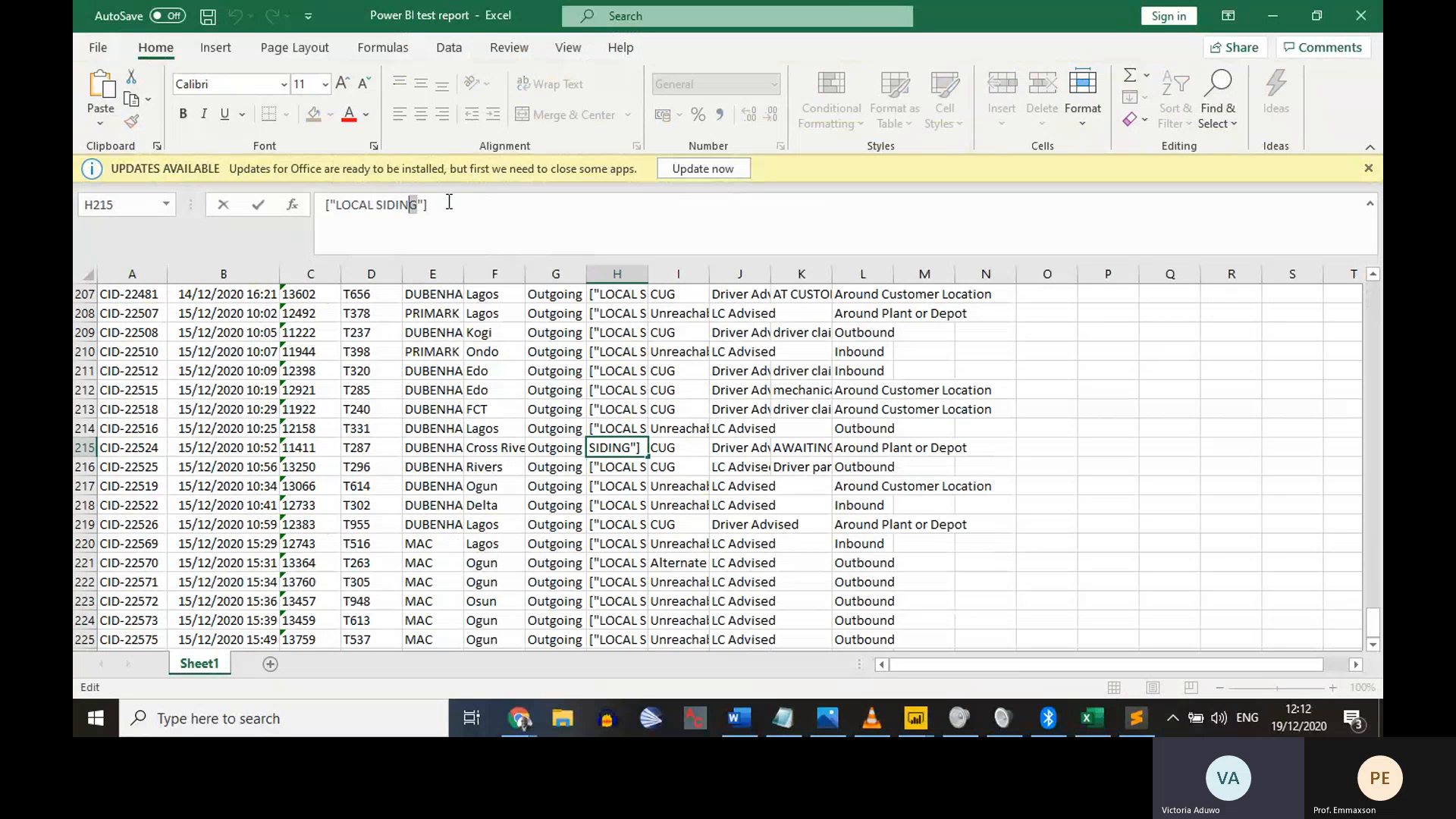
pyautogui.write('NIGHT DRIVI')
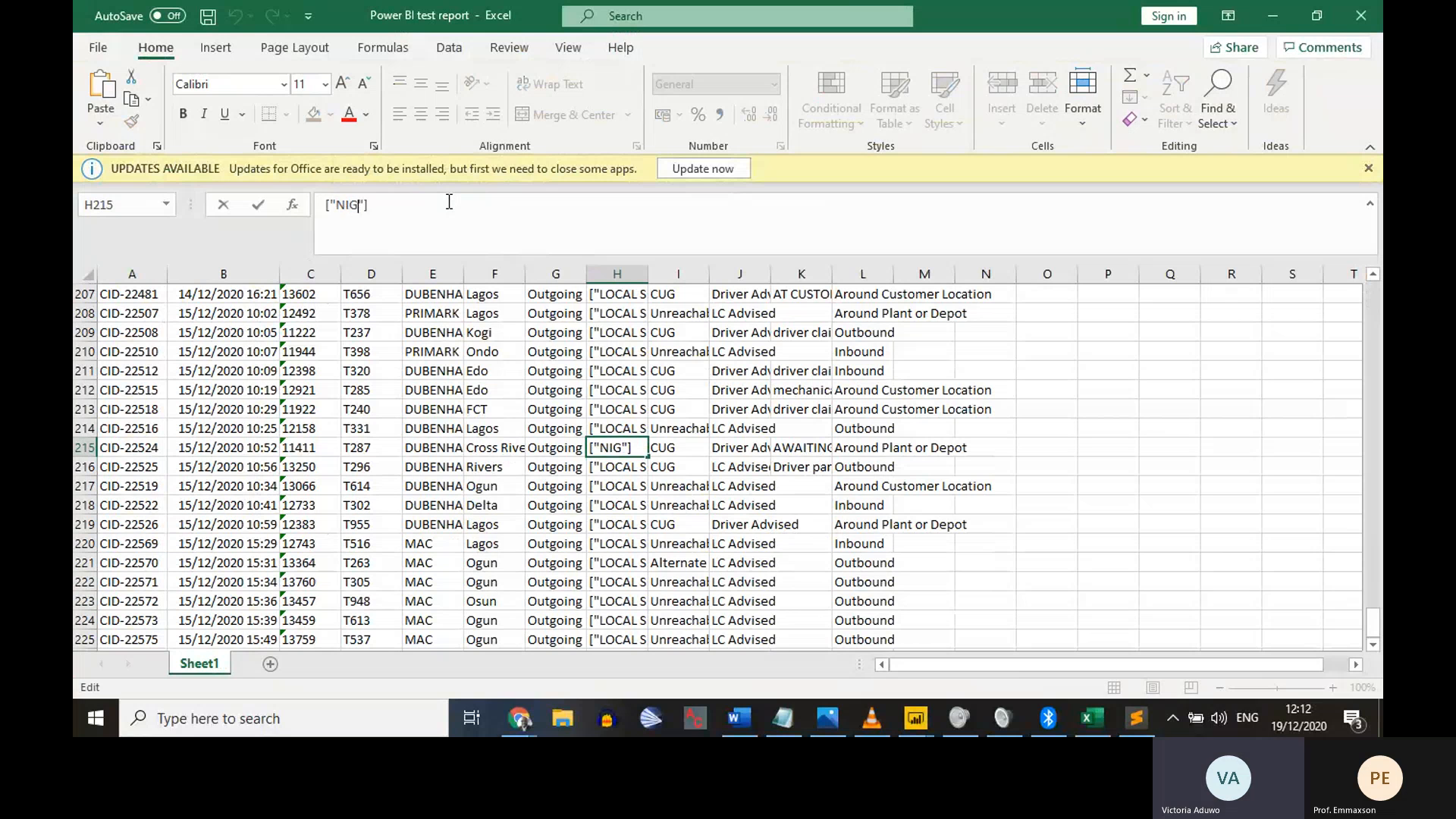
pyautogui.write('NG')
pyautogui.press('Return')
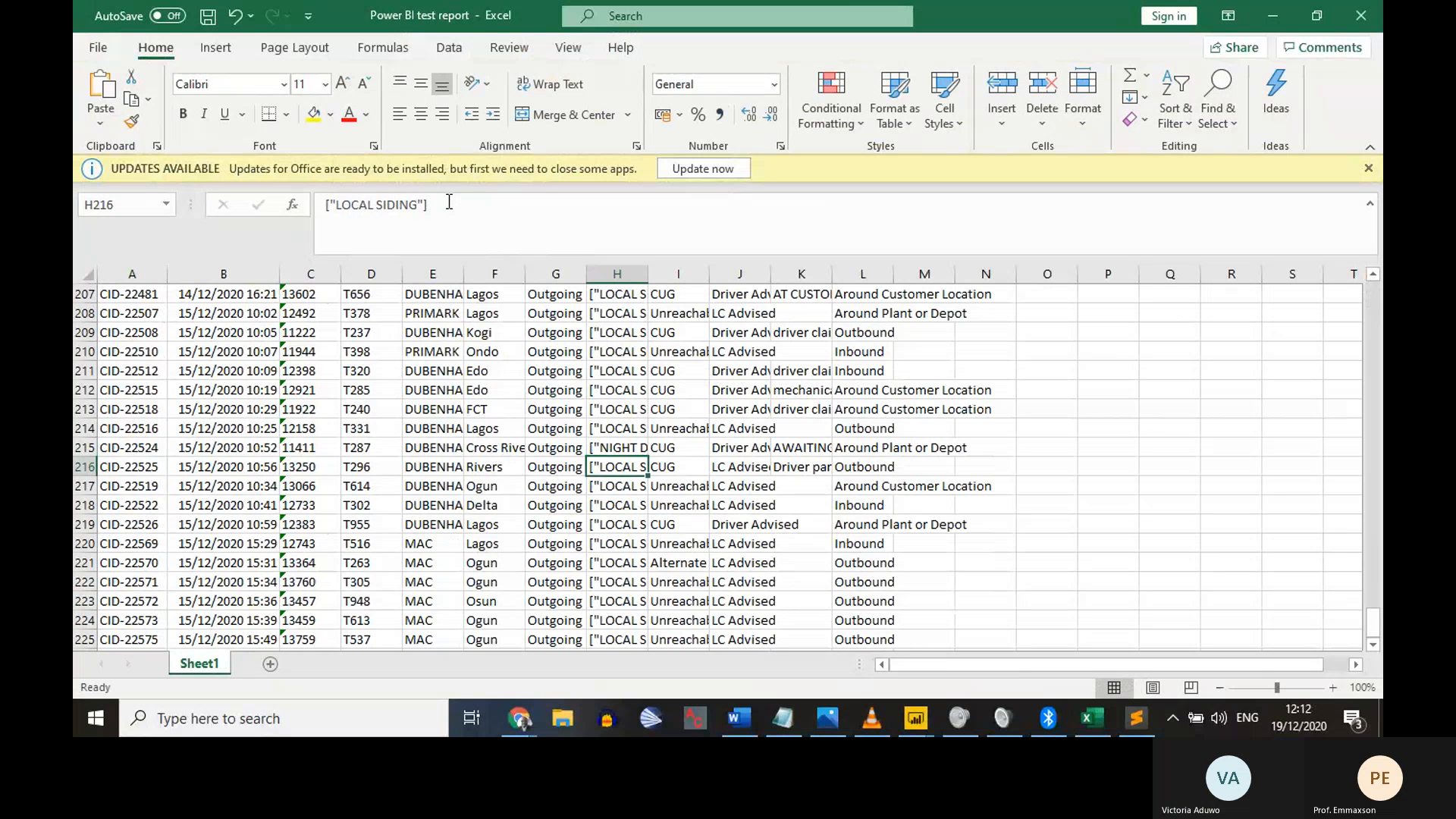
# Fill the NIGHT DRIVING call reason down from H215 to H218
pyautogui.press('Up')
pyautogui.hotkey('shift', 'Down')
pyautogui.hotkey('shift', 'Down')
pyautogui.hotkey('shift', 'Down')
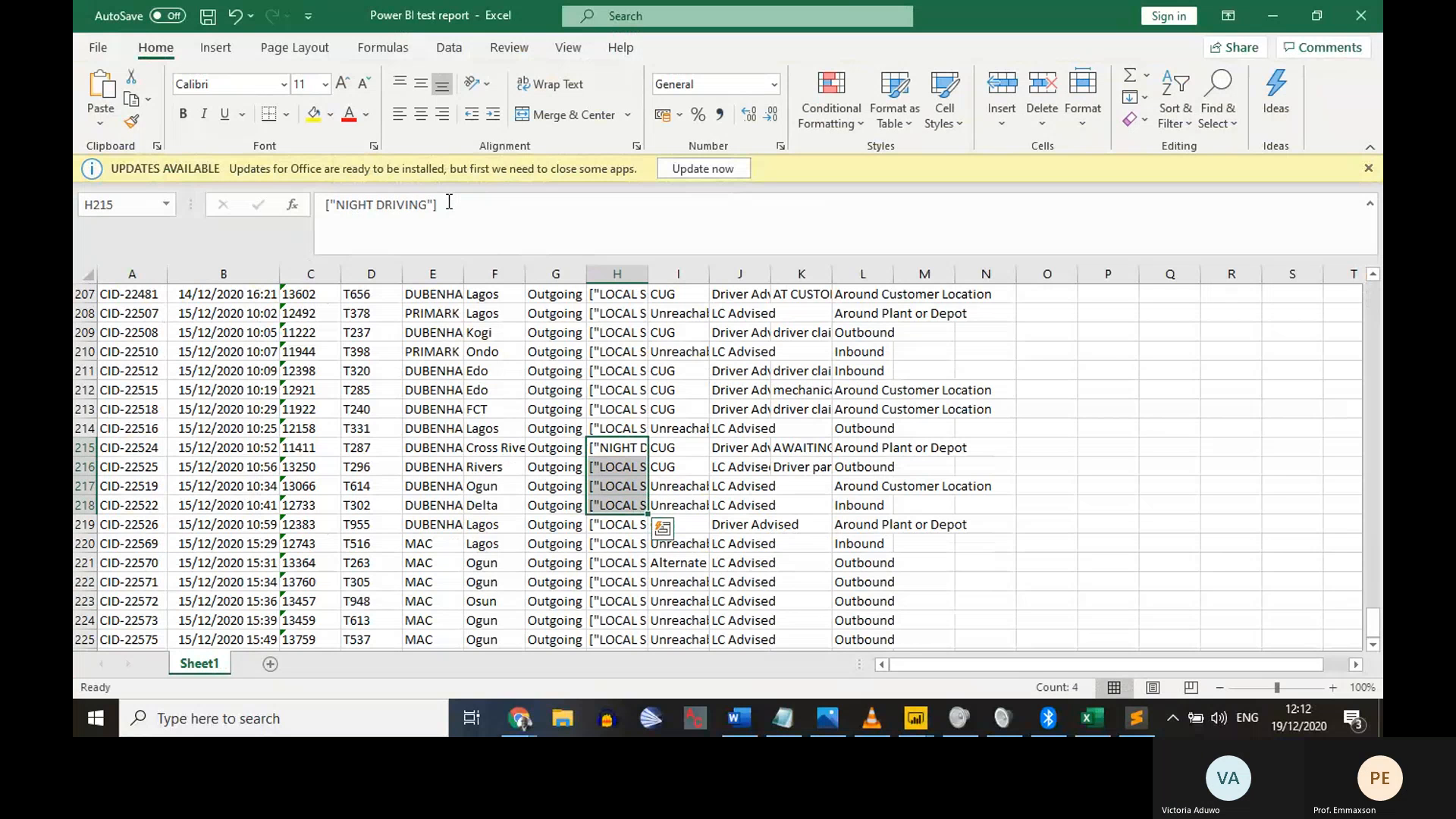
pyautogui.hotkey('ctrl', 'd')
# Change the call reason in cell H222 to ["EXCESS DRIVING"]
pyautogui.click(608, 372)
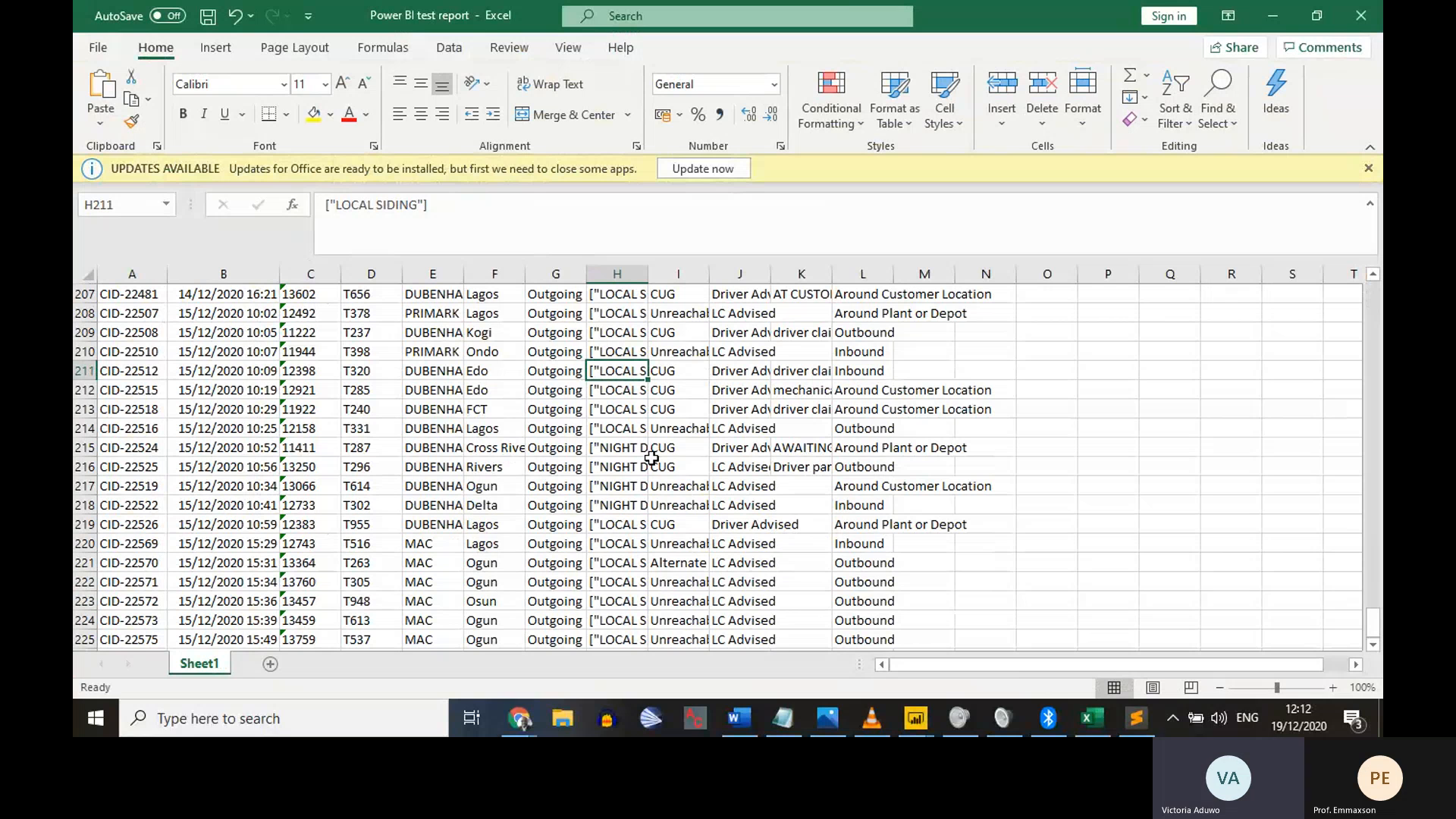
pyautogui.click(628, 480)
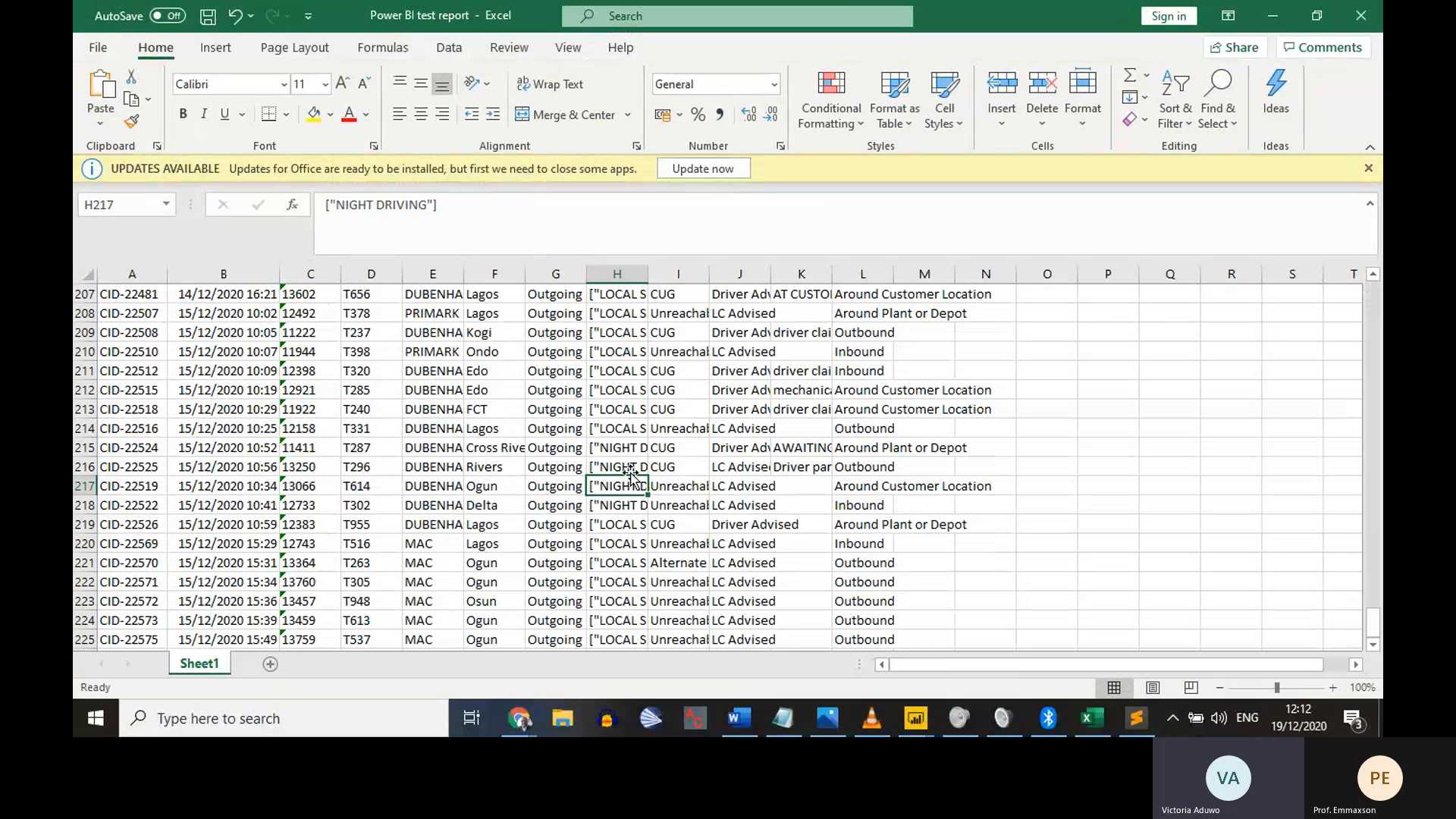
pyautogui.click(616, 573)
pyautogui.click(418, 205)
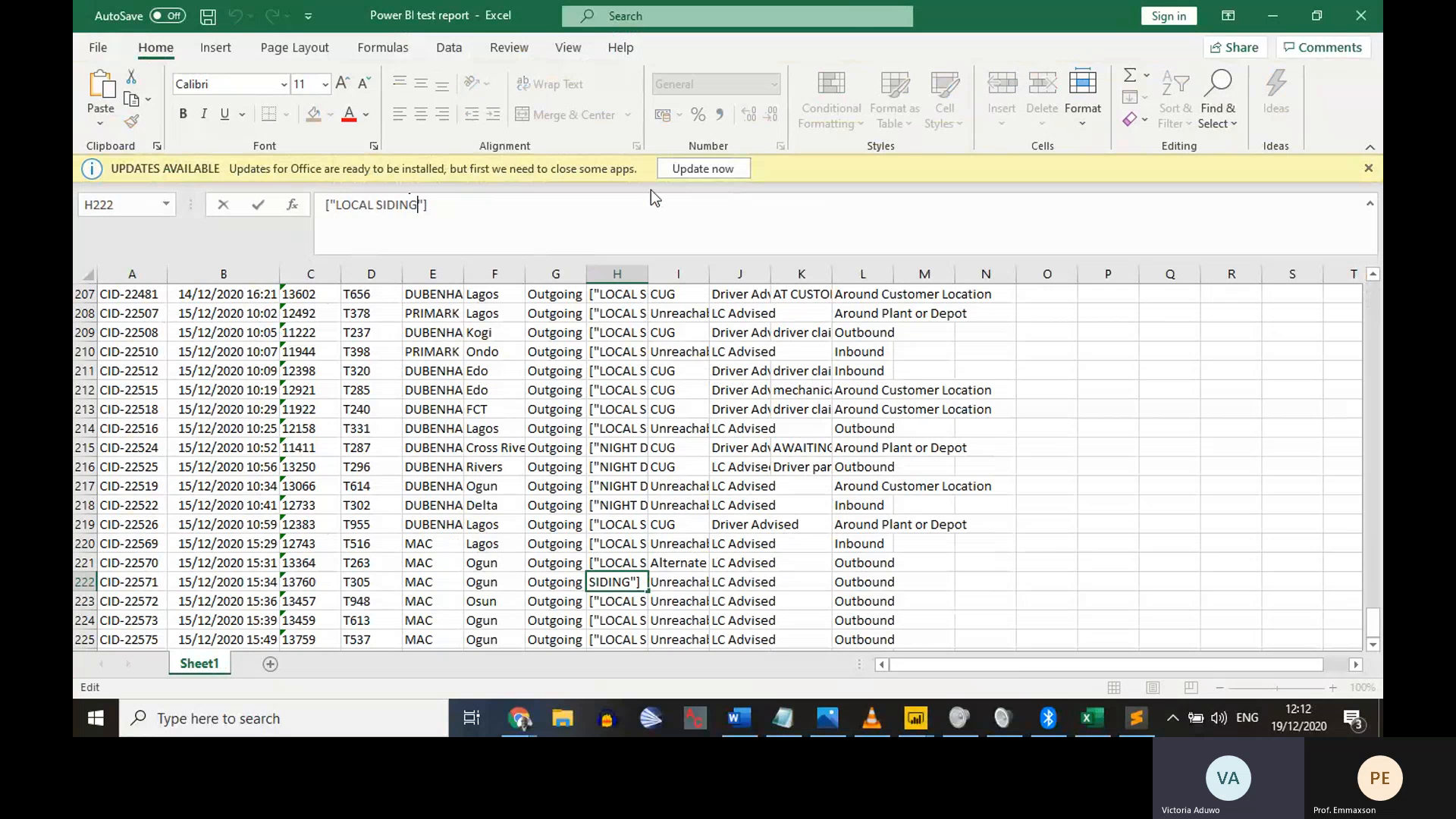
pyautogui.hotkey('shift', 'Left')
pyautogui.hotkey('shift', 'Left')
pyautogui.hotkey('shift', 'Left')
pyautogui.hotkey('shift', 'Left')
pyautogui.hotkey('shift', 'Left')
pyautogui.hotkey('shift', 'Left')
pyautogui.hotkey('shift', 'Left')
pyautogui.hotkey('shift', 'Left')
pyautogui.hotkey('shift', 'Left')
pyautogui.hotkey('shift', 'Left')
pyautogui.hotkey('shift', 'Left')
pyautogui.hotkey('shift', 'Left')
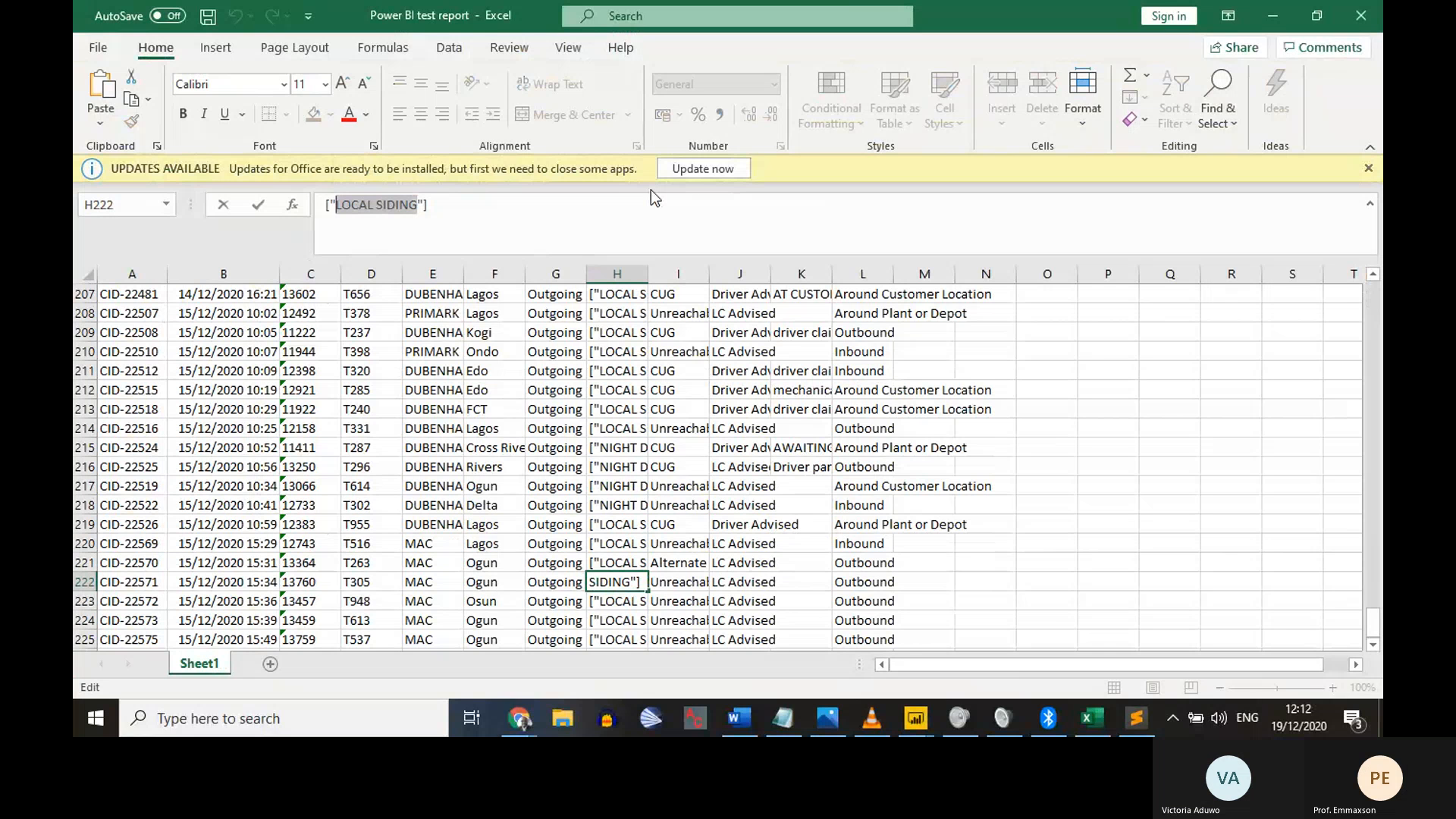
pyautogui.write('EXCESS D')
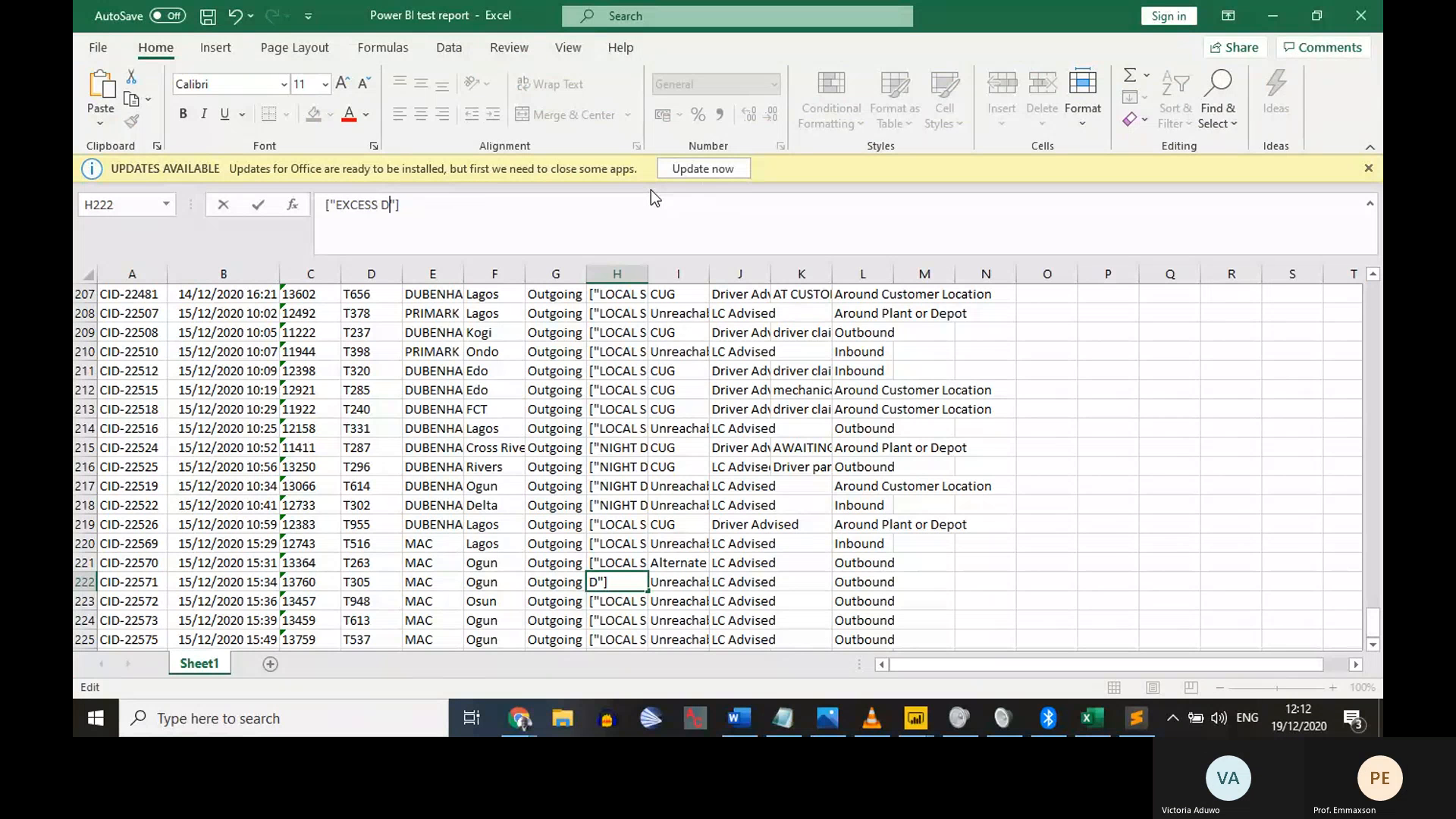
pyautogui.write('RIVING')
pyautogui.press('Return')
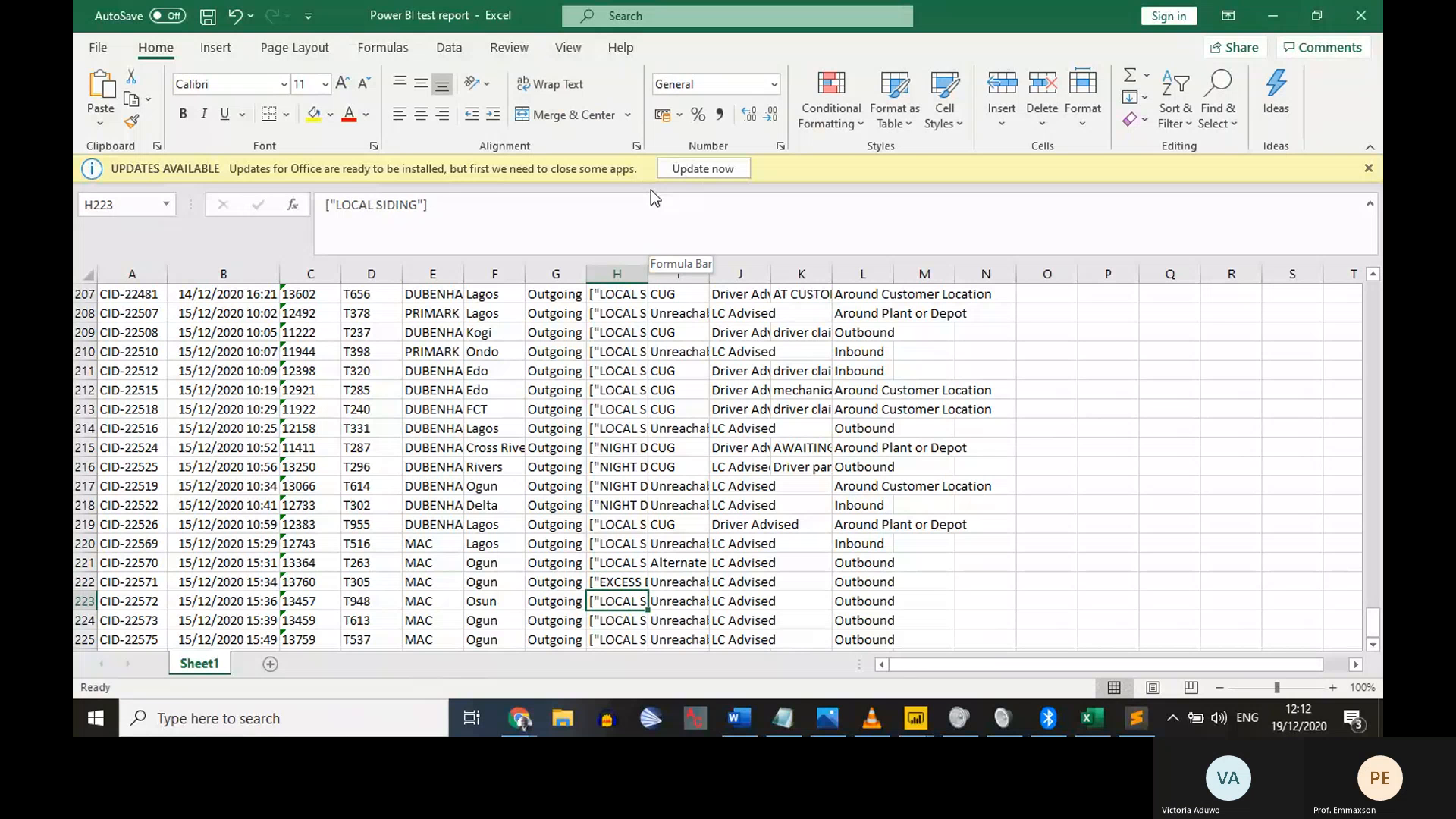
# Switch to Power BI Desktop and refresh the report data from the edited workbook
pyautogui.hotkey('alt', 'Tab')
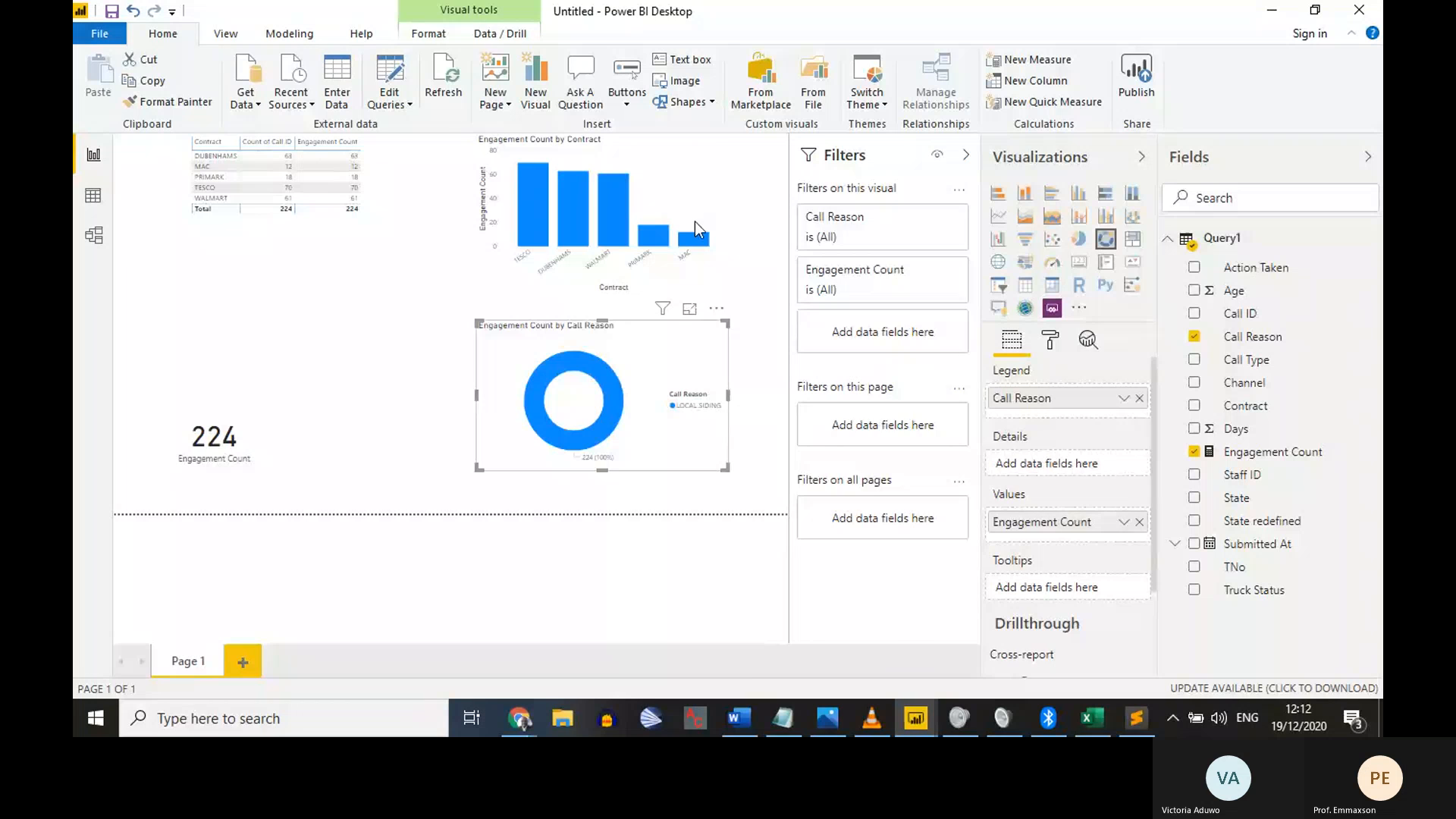
pyautogui.click(767, 243)
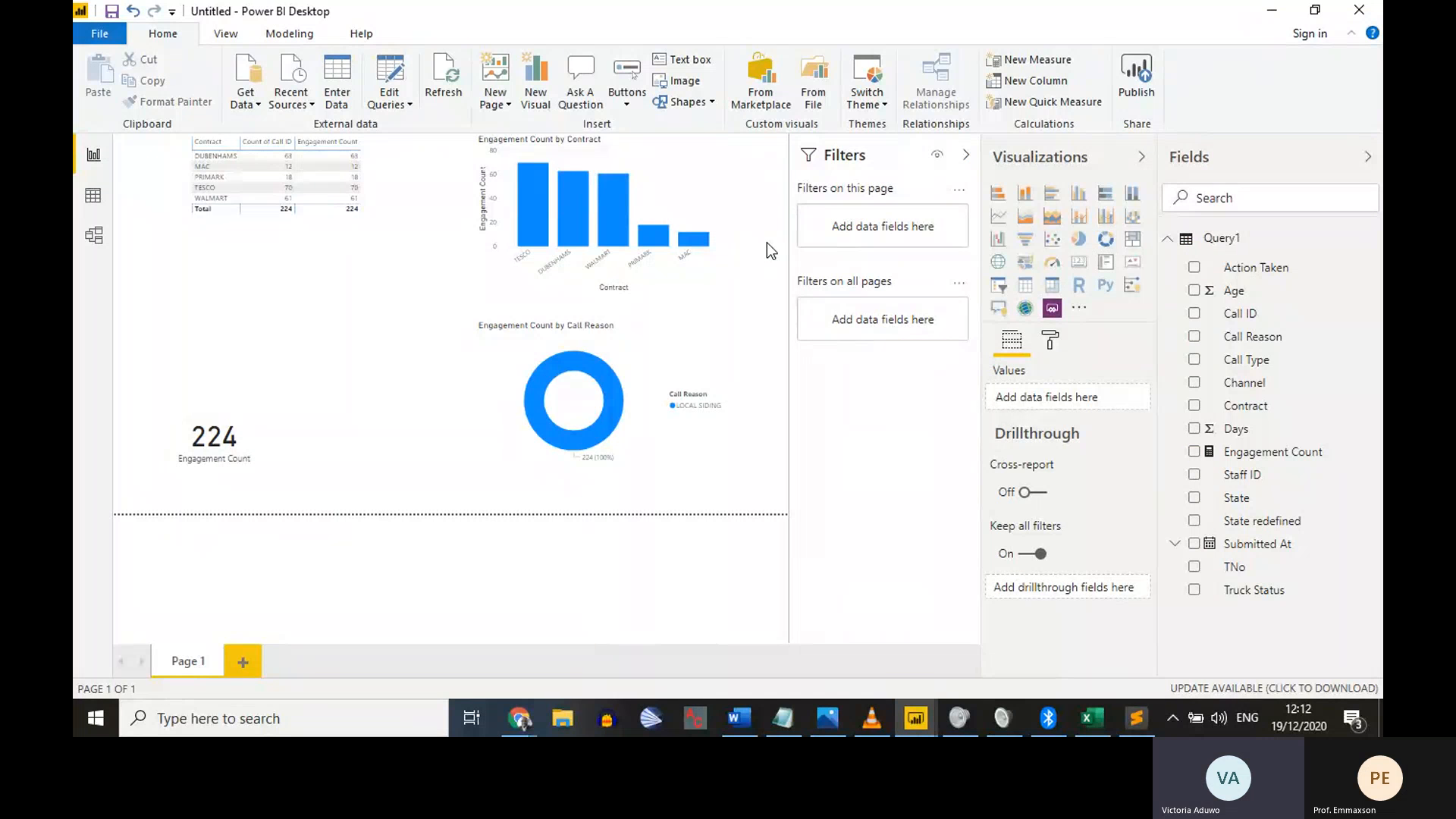
pyautogui.click(459, 86)
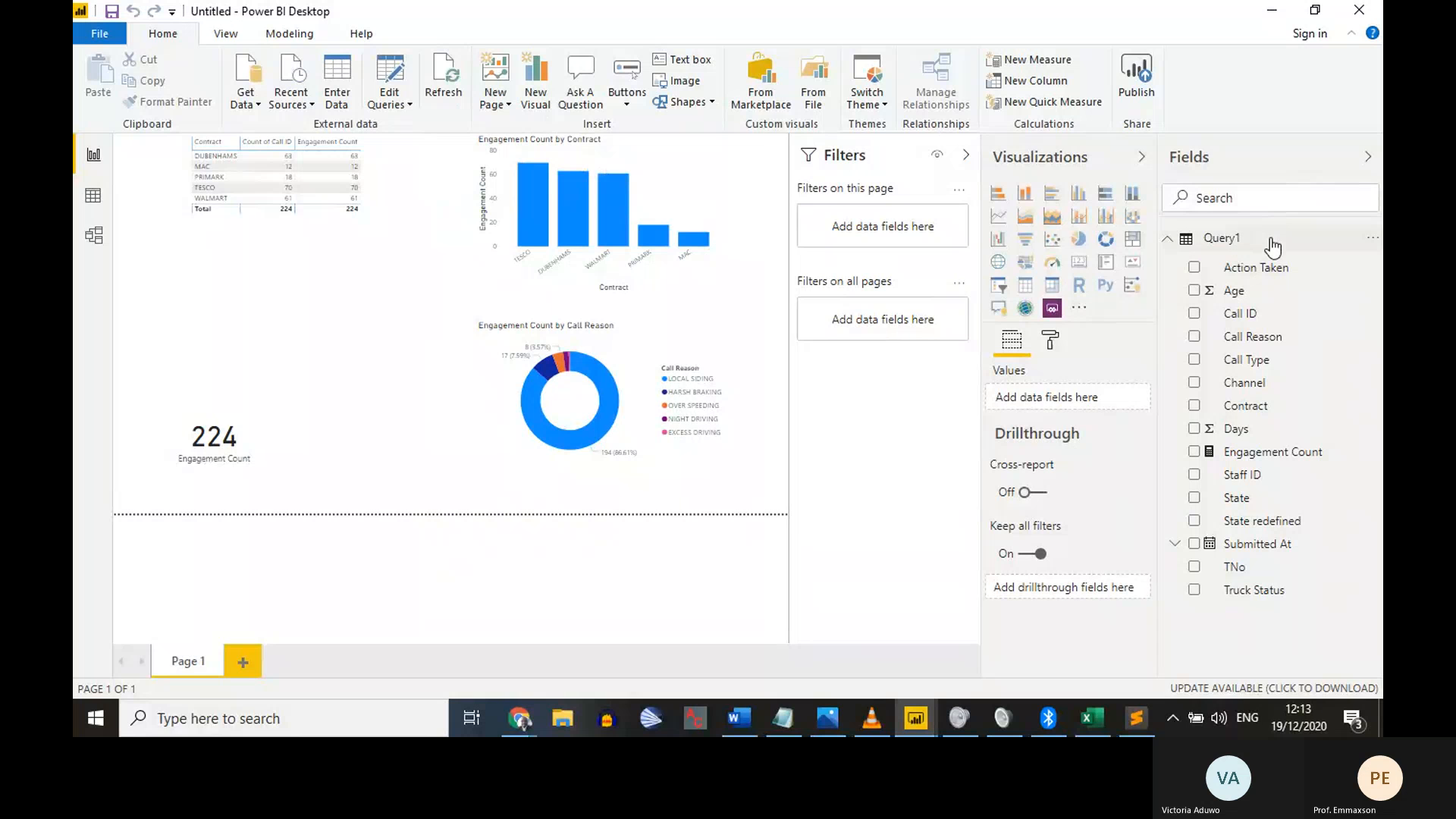
# Move the contract table down beside the Call Reason donut, and move the Engagement Count card up into the freed space
pyautogui.moveTo(1273, 247)
pyautogui.moveTo(285, 258); pyautogui.dragTo(325, 500)
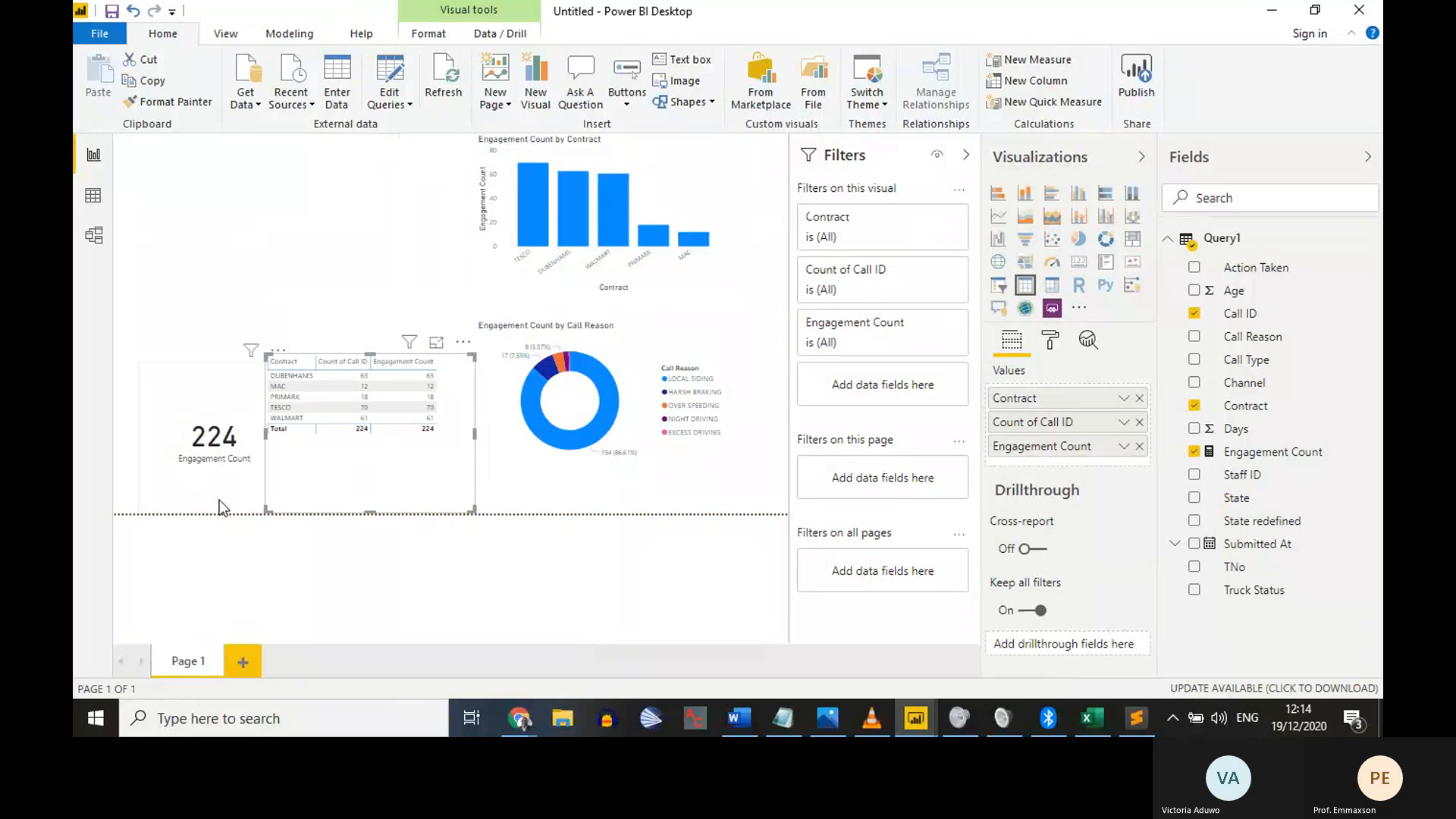
pyautogui.moveTo(220, 499); pyautogui.dragTo(216, 324)
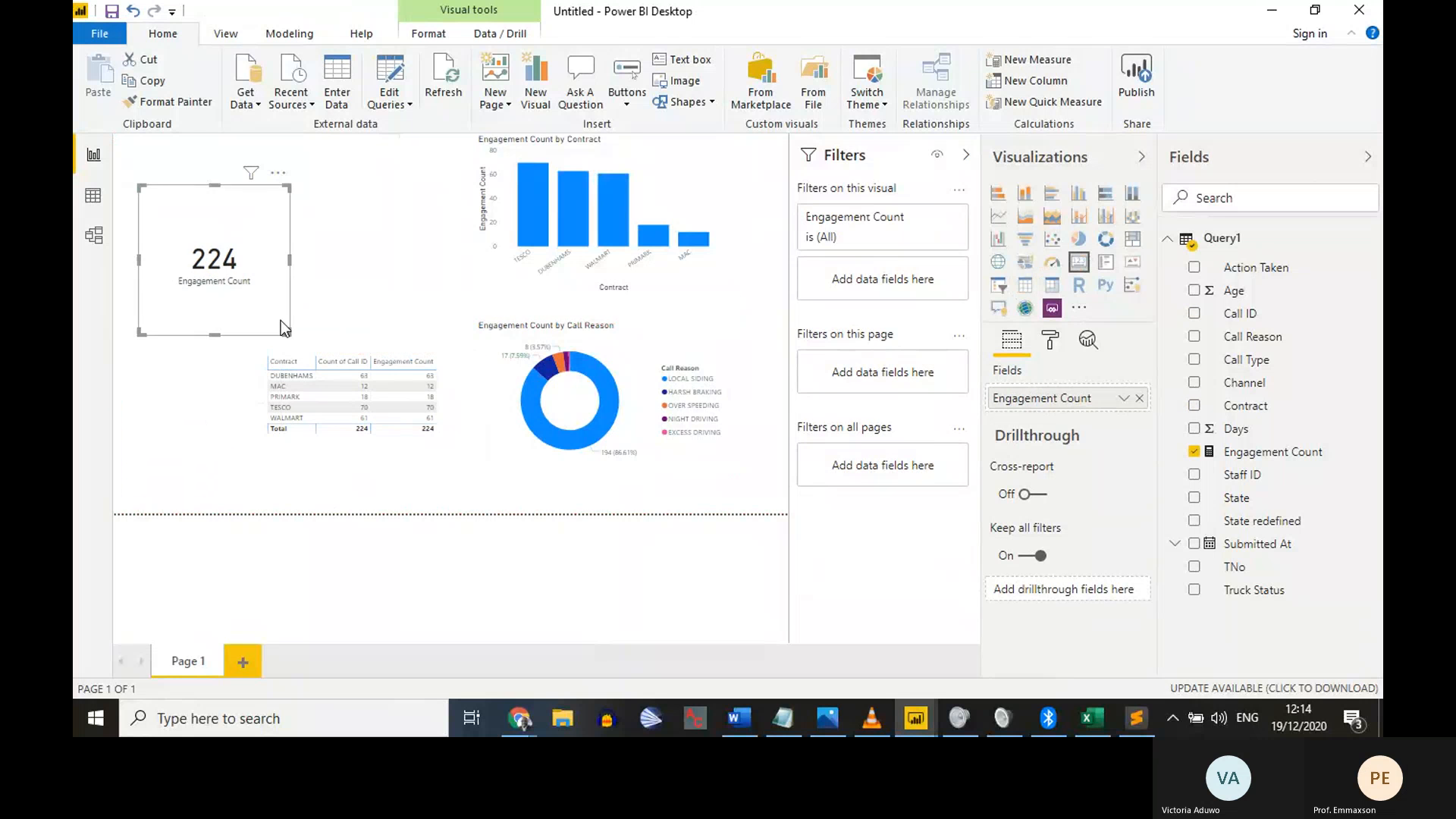
pyautogui.click(337, 303)
# Add a text box reading "ENGAGEMENT REPORT" and fit it as a wide, low box above the Engagement Count card
pyautogui.click(225, 35)
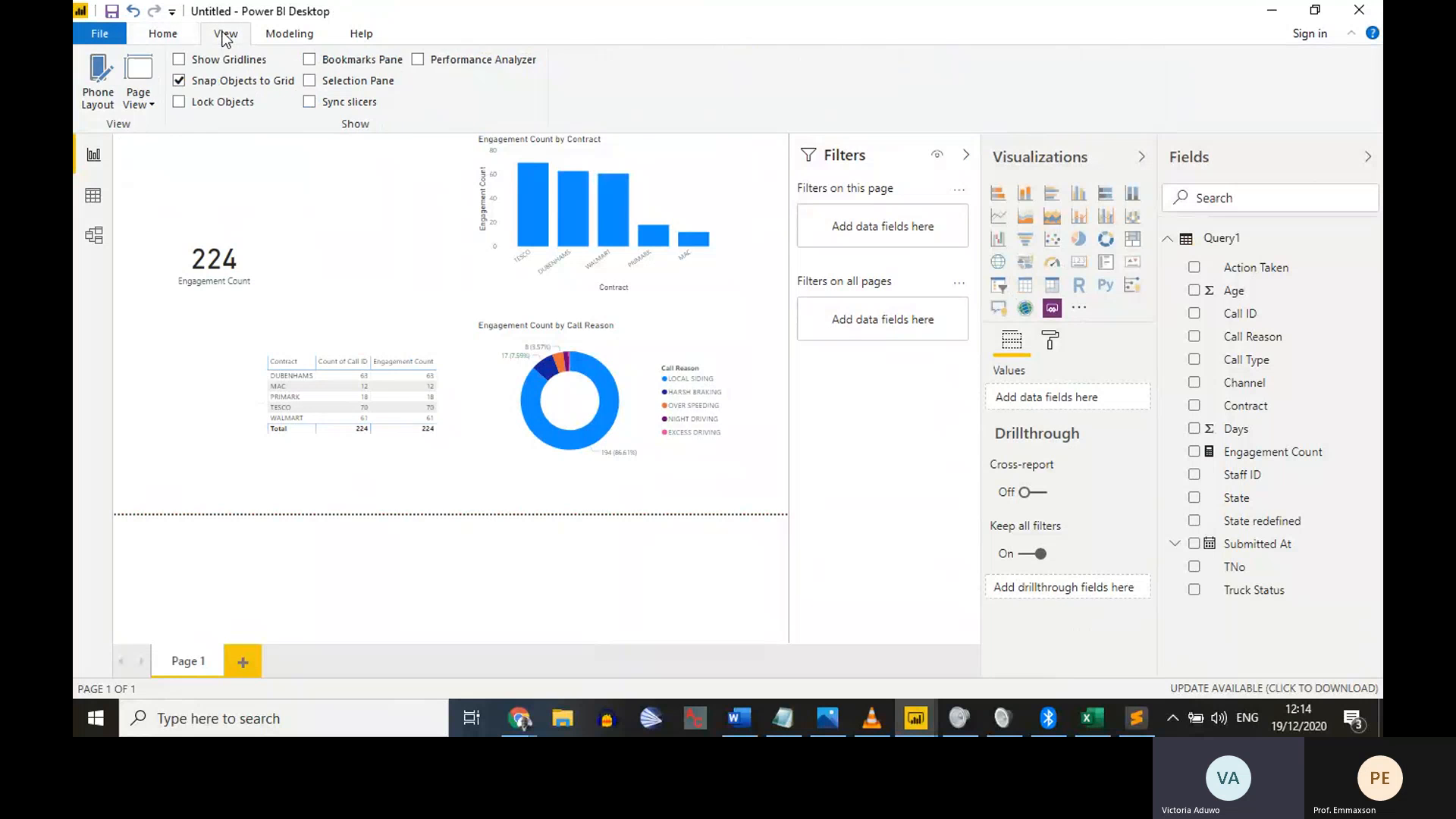
pyautogui.click(162, 34)
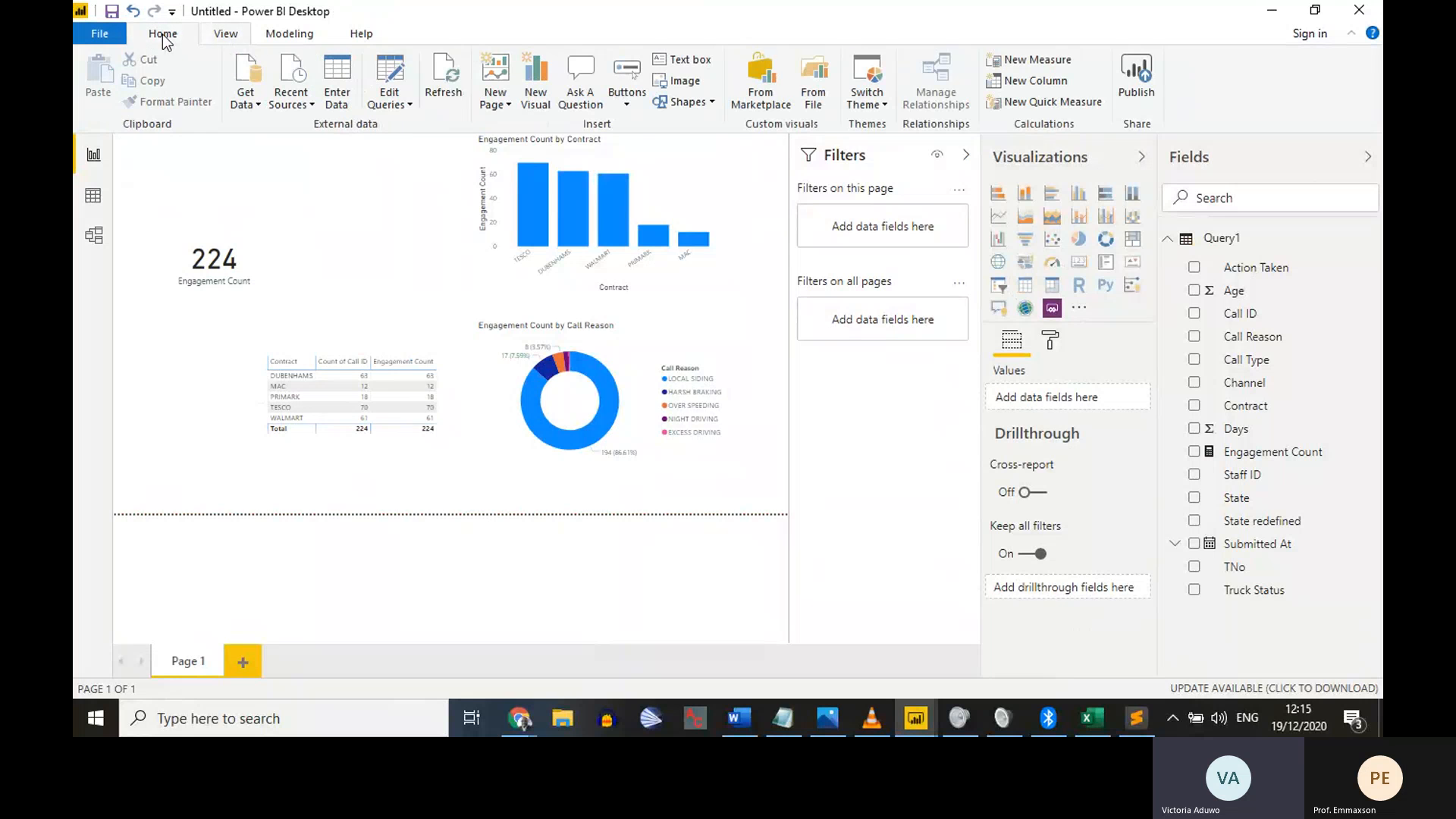
pyautogui.click(680, 60)
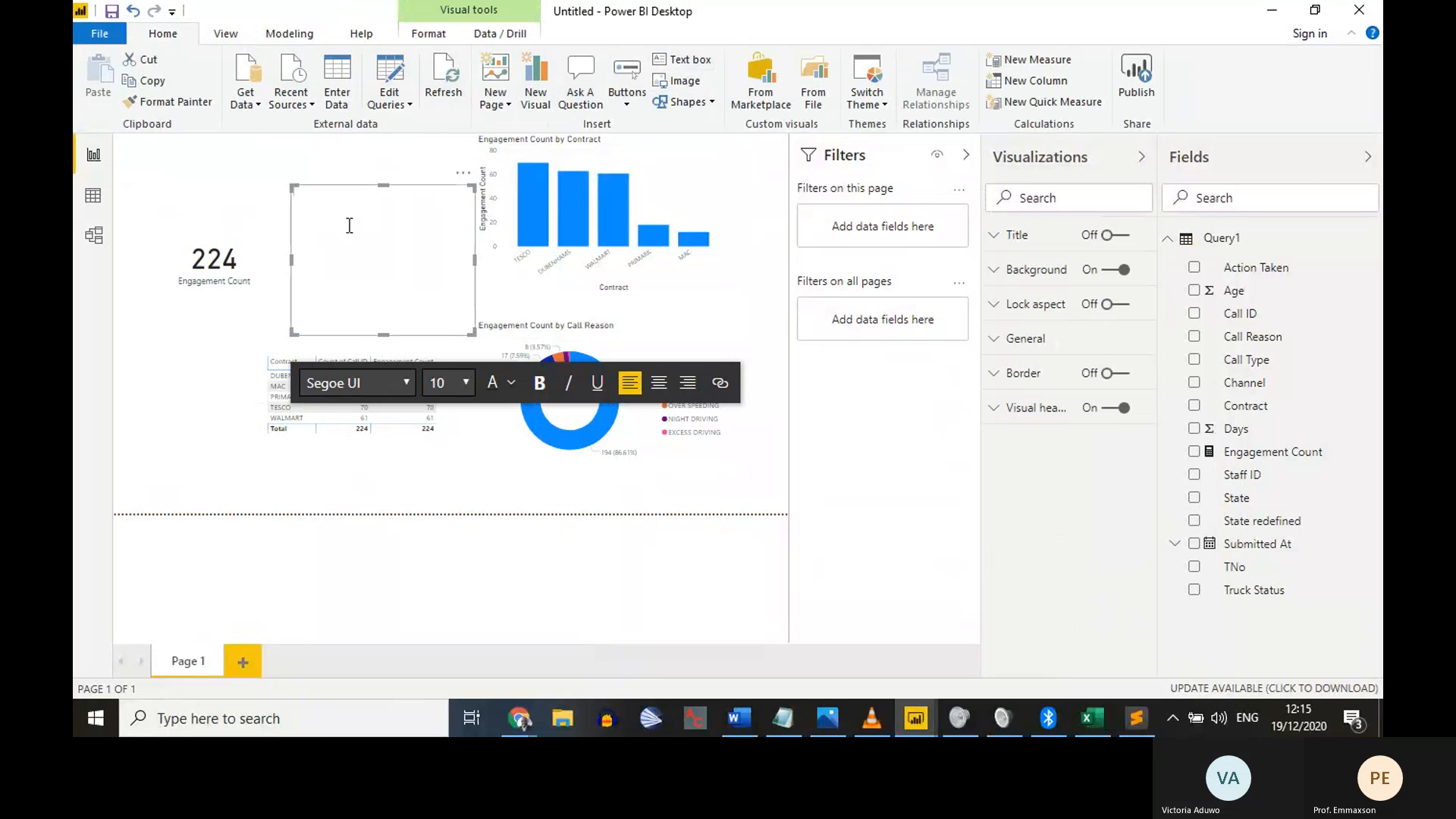
pyautogui.write('VIOLAT')
pyautogui.press('BackSpace')
pyautogui.press('BackSpace')
pyautogui.press('BackSpace')
pyautogui.press('BackSpace')
pyautogui.press('BackSpace')
pyautogui.write('EN')
pyautogui.write('EMENT REPORT')
pyautogui.moveTo(465, 182); pyautogui.dragTo(307, 129)
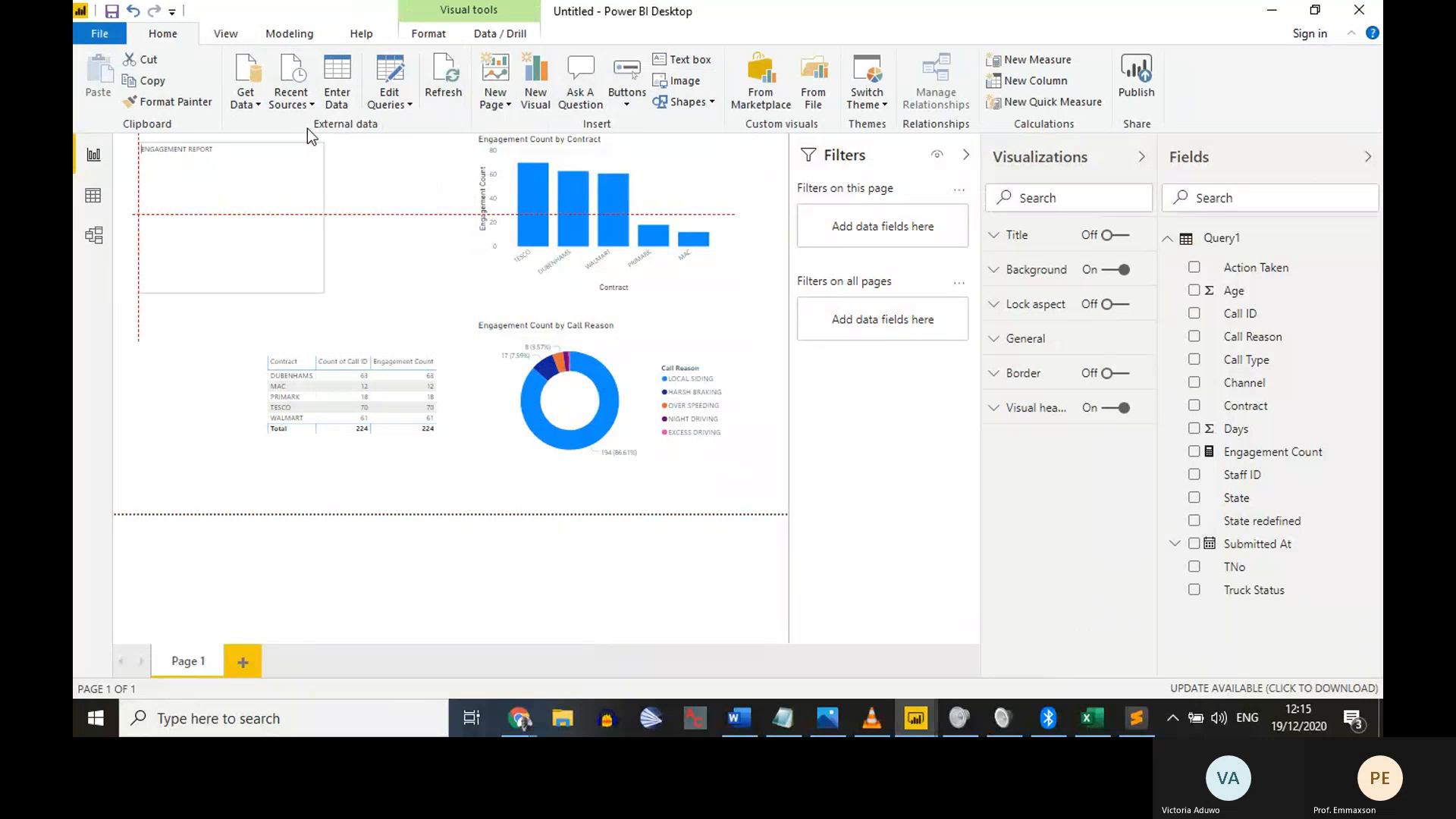
pyautogui.moveTo(320, 291); pyautogui.dragTo(416, 210)
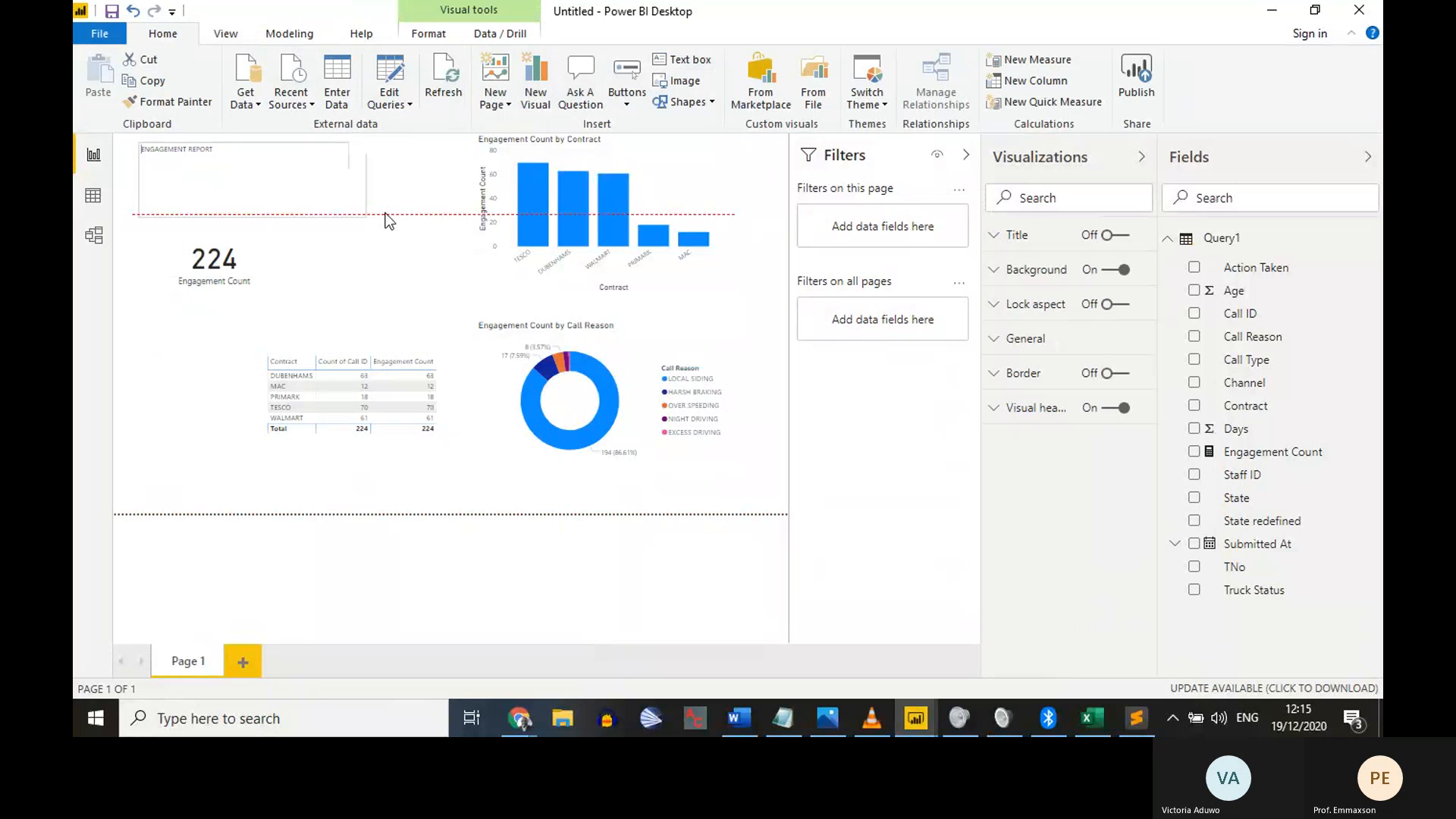
# Format the ENGAGEMENT REPORT title as 36-point bold text in dark blue
pyautogui.click(365, 193)
pyautogui.hotkey('ctrl', 'a')
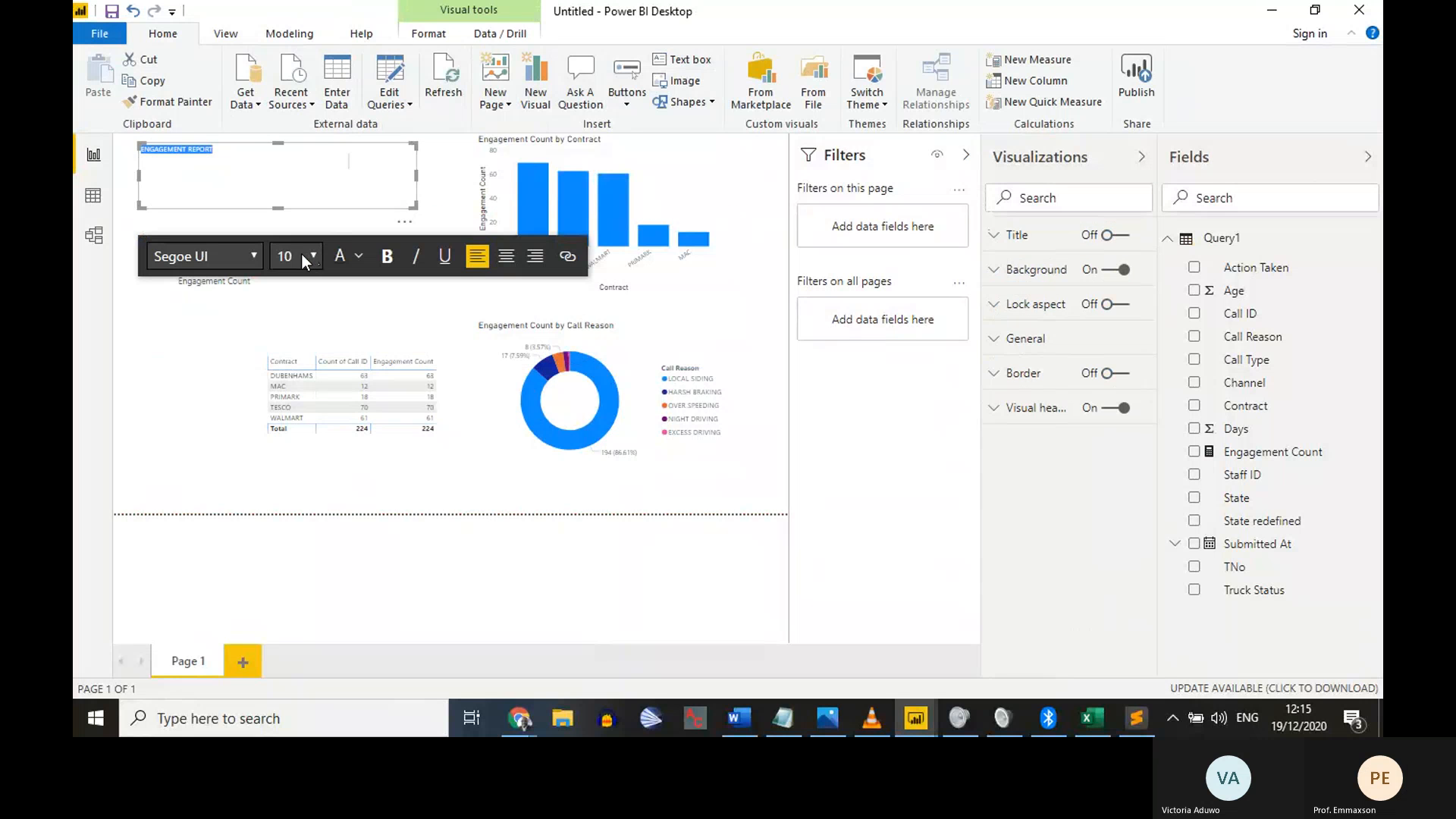
pyautogui.click(302, 253)
pyautogui.click(292, 529)
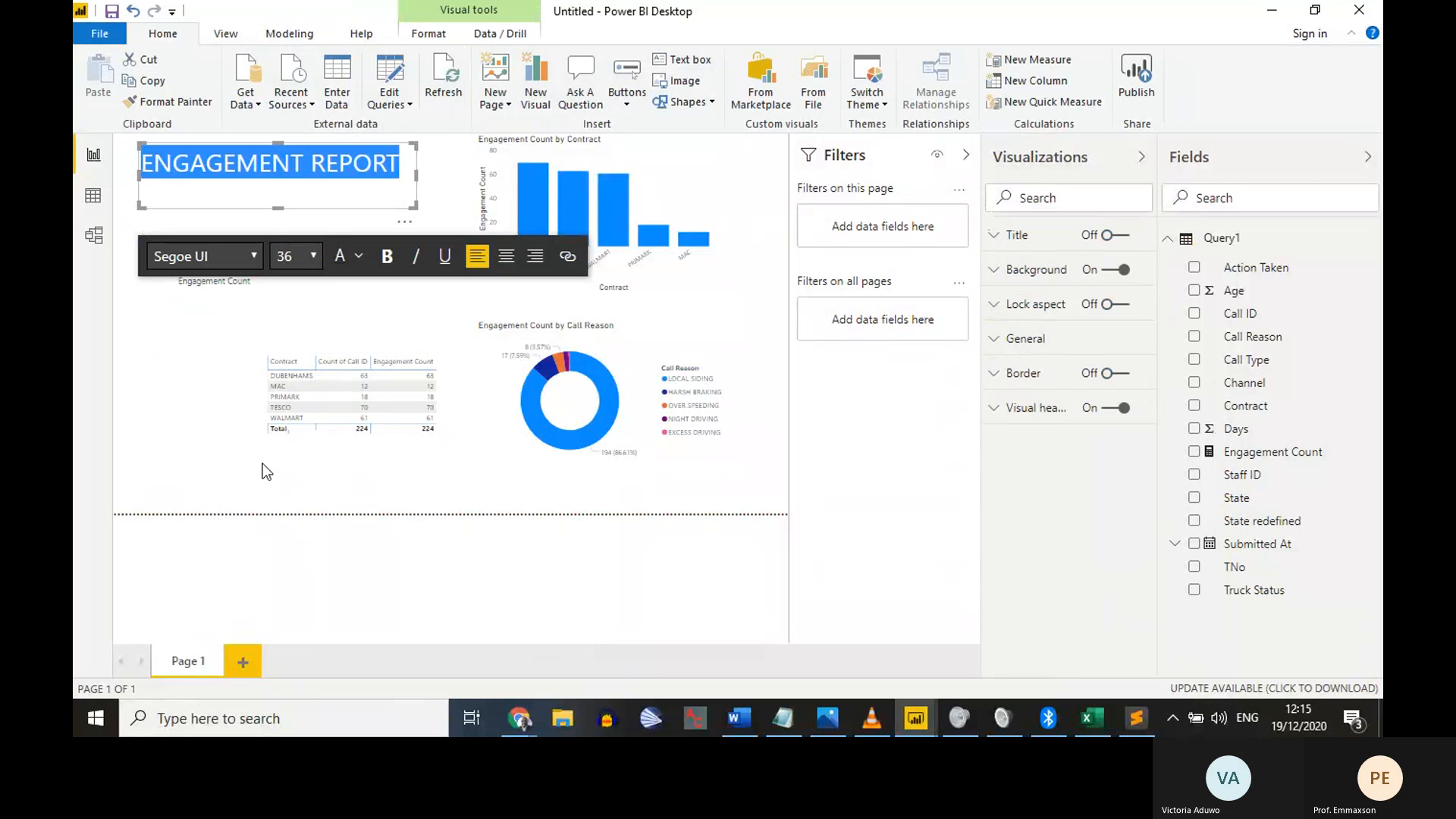
pyautogui.click(387, 255)
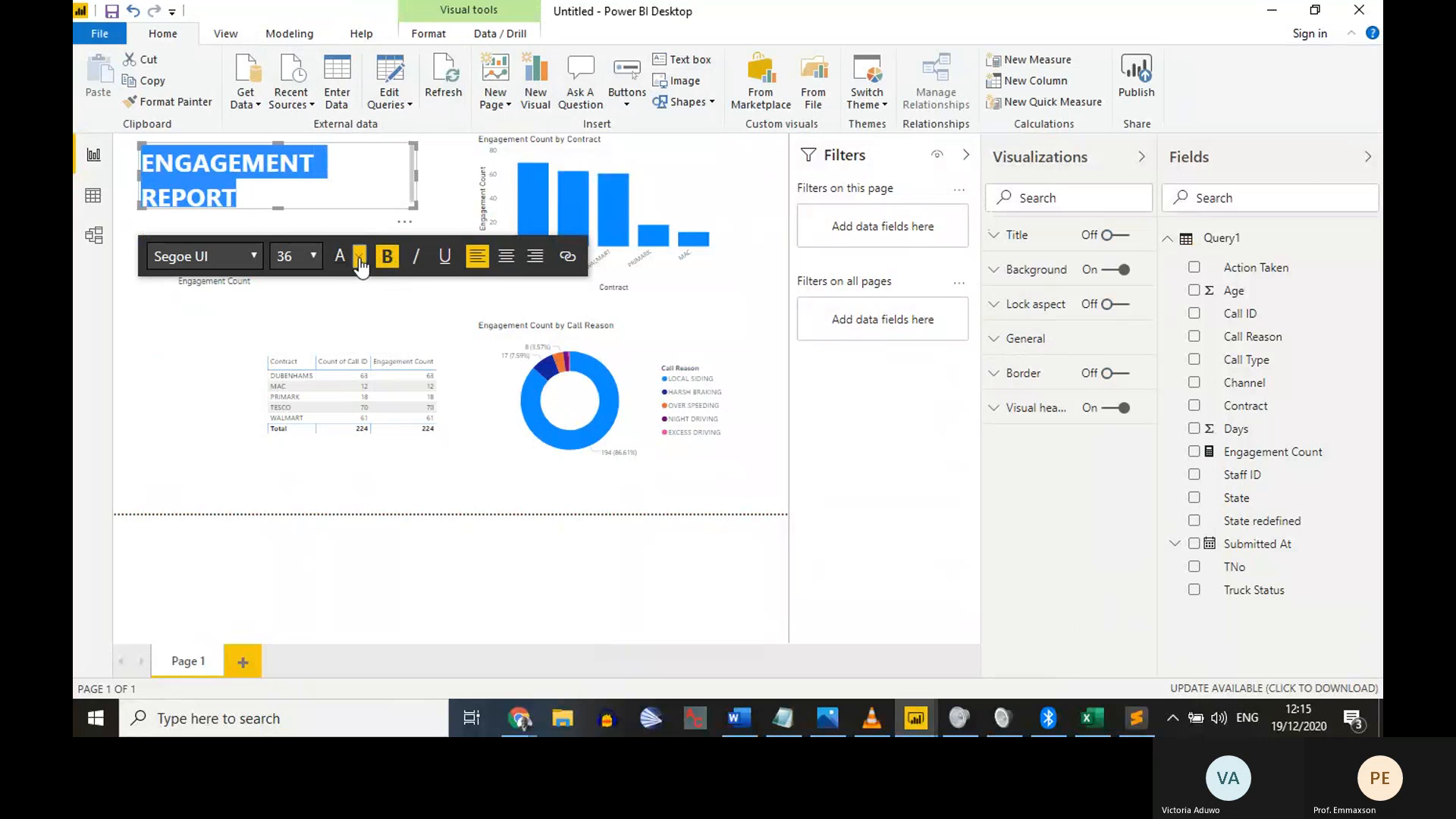
pyautogui.click(358, 257)
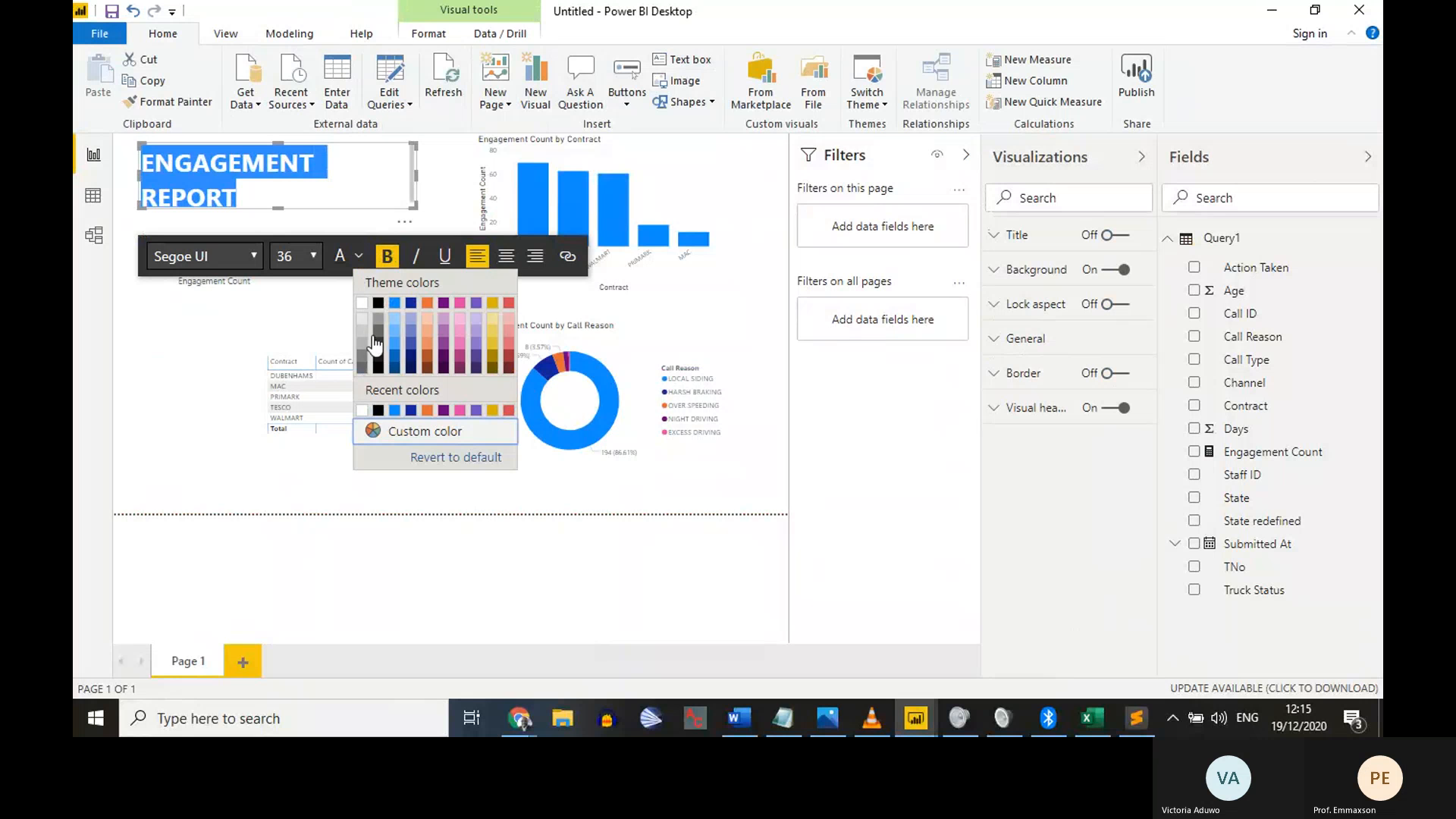
pyautogui.click(410, 310)
# Change the report title's font to Segoe (Bold) and its size to 32
pyautogui.click(313, 256)
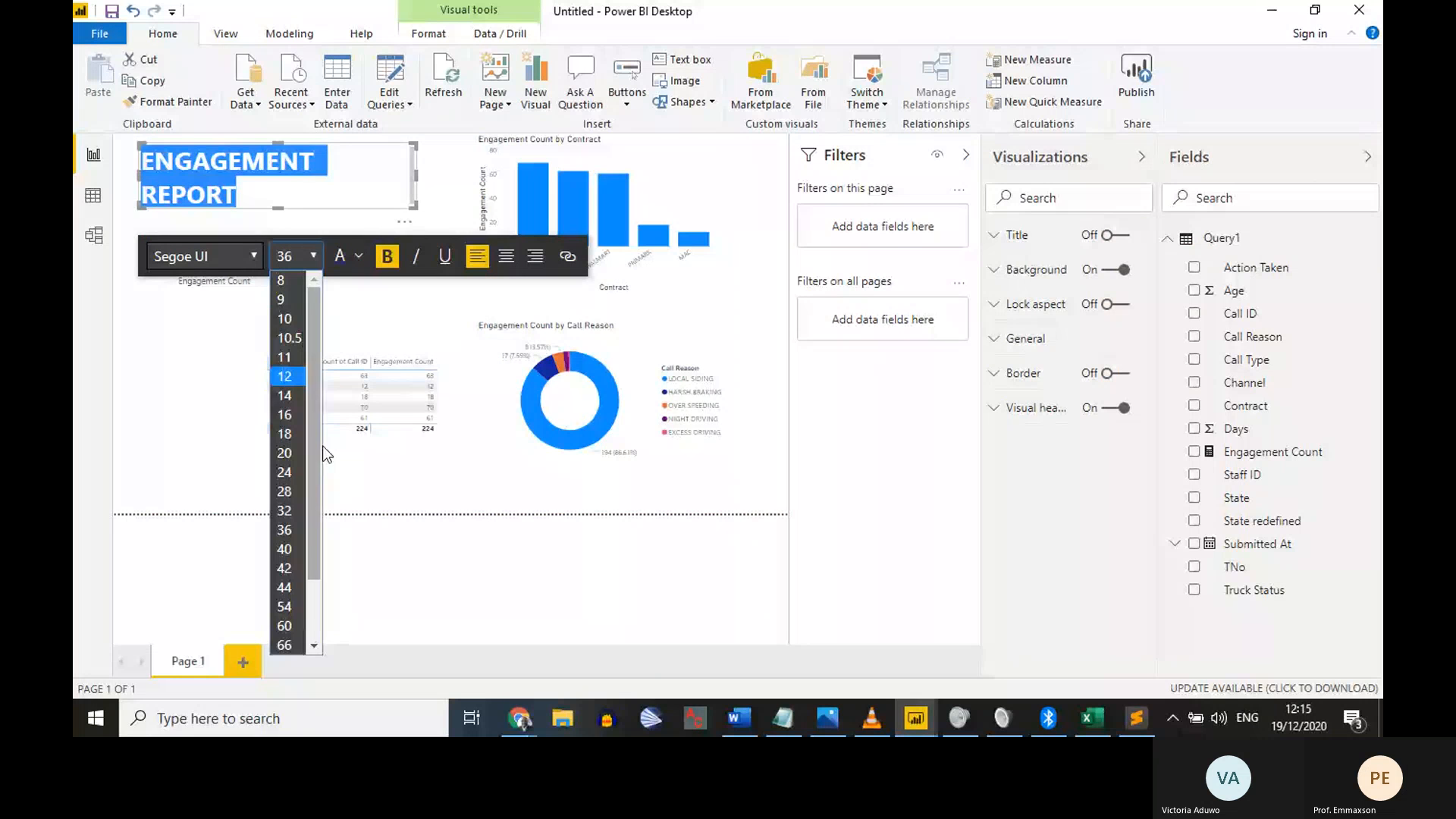
pyautogui.click(289, 480)
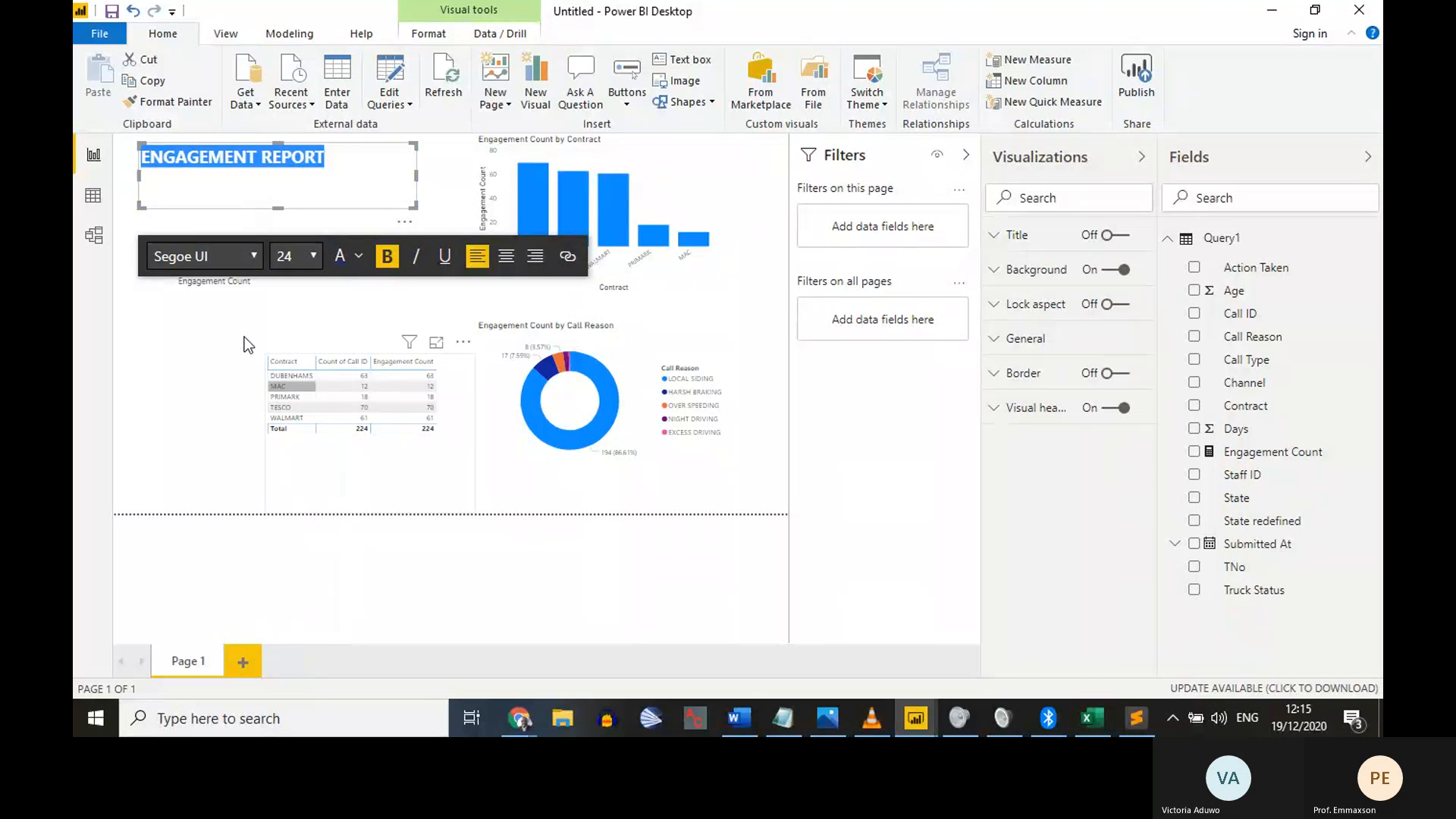
pyautogui.click(250, 255)
pyautogui.click(245, 545)
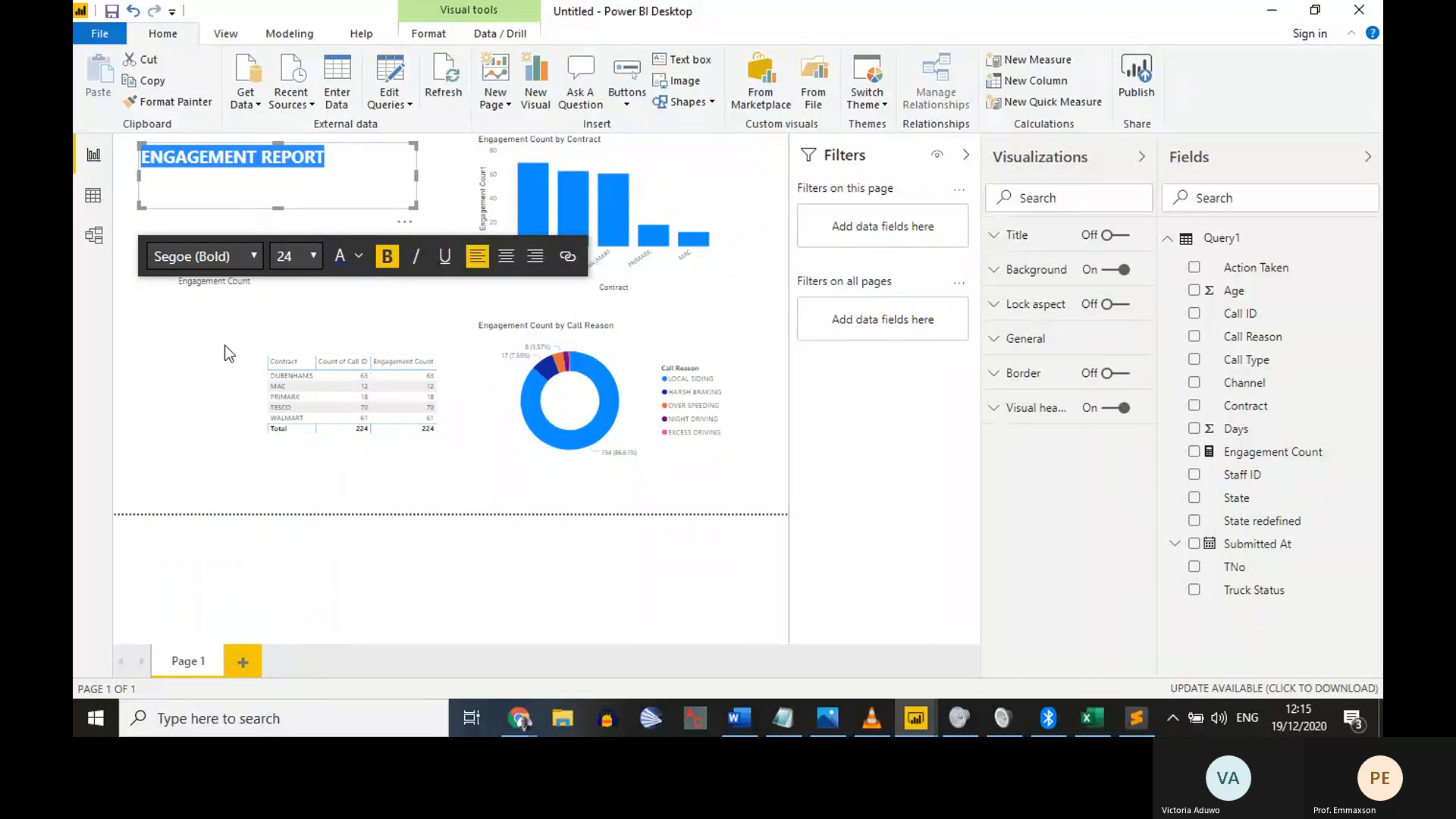
pyautogui.click(292, 259)
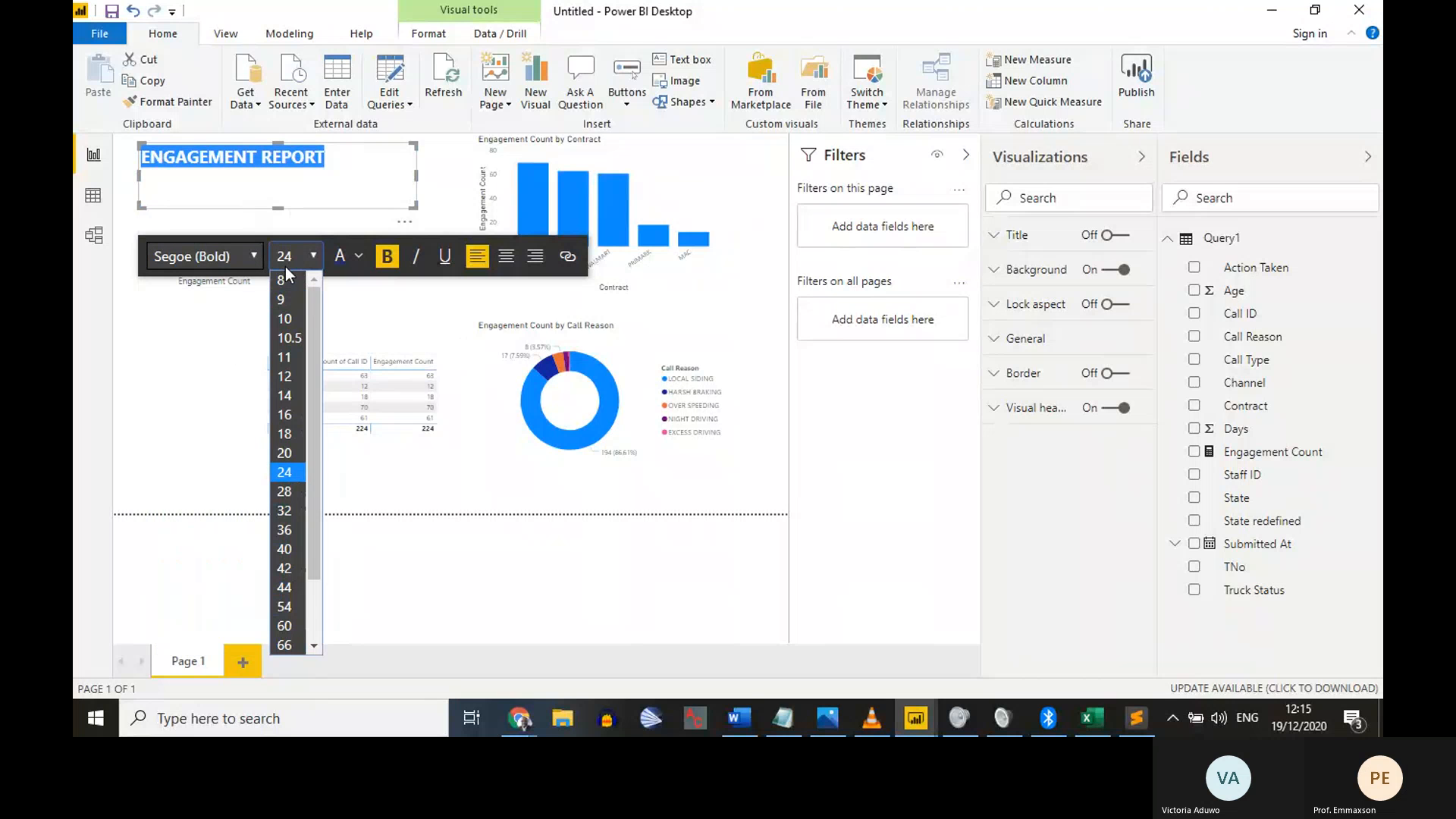
pyautogui.click(291, 511)
pyautogui.click(231, 431)
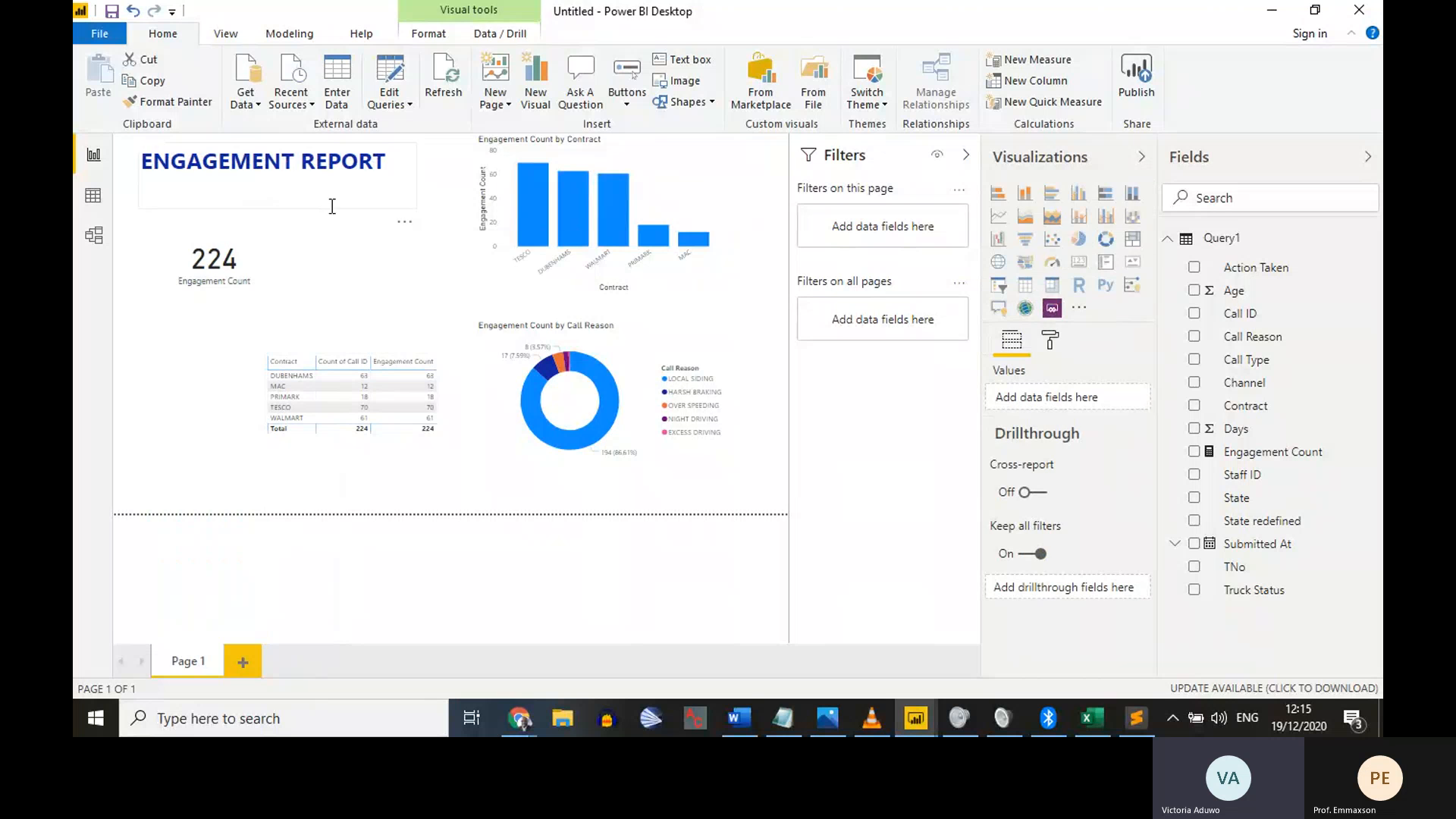
pyautogui.click(442, 219)
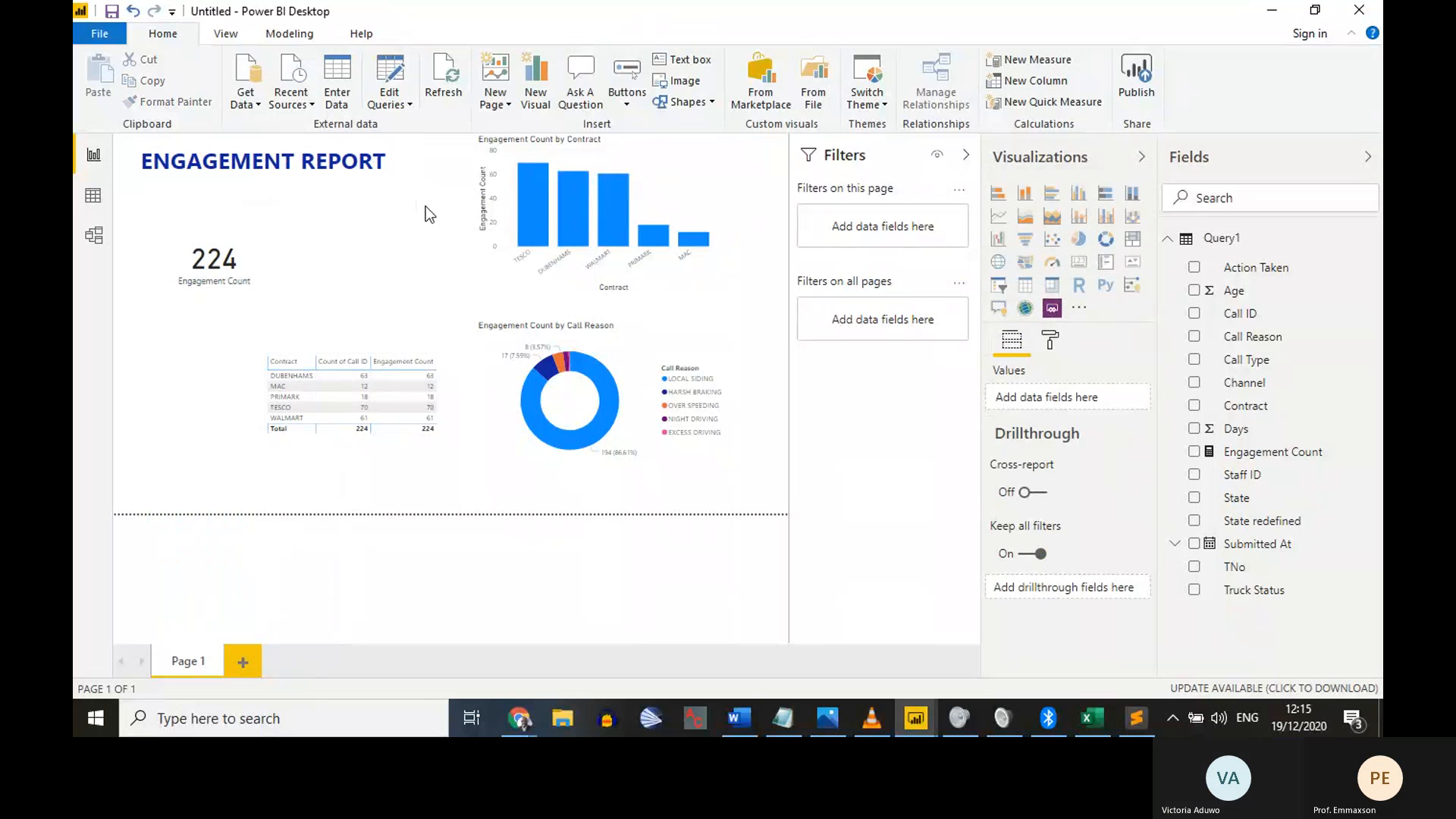
# Reduce the height of the title's text box to fit its single line of text
pyautogui.click(157, 171)
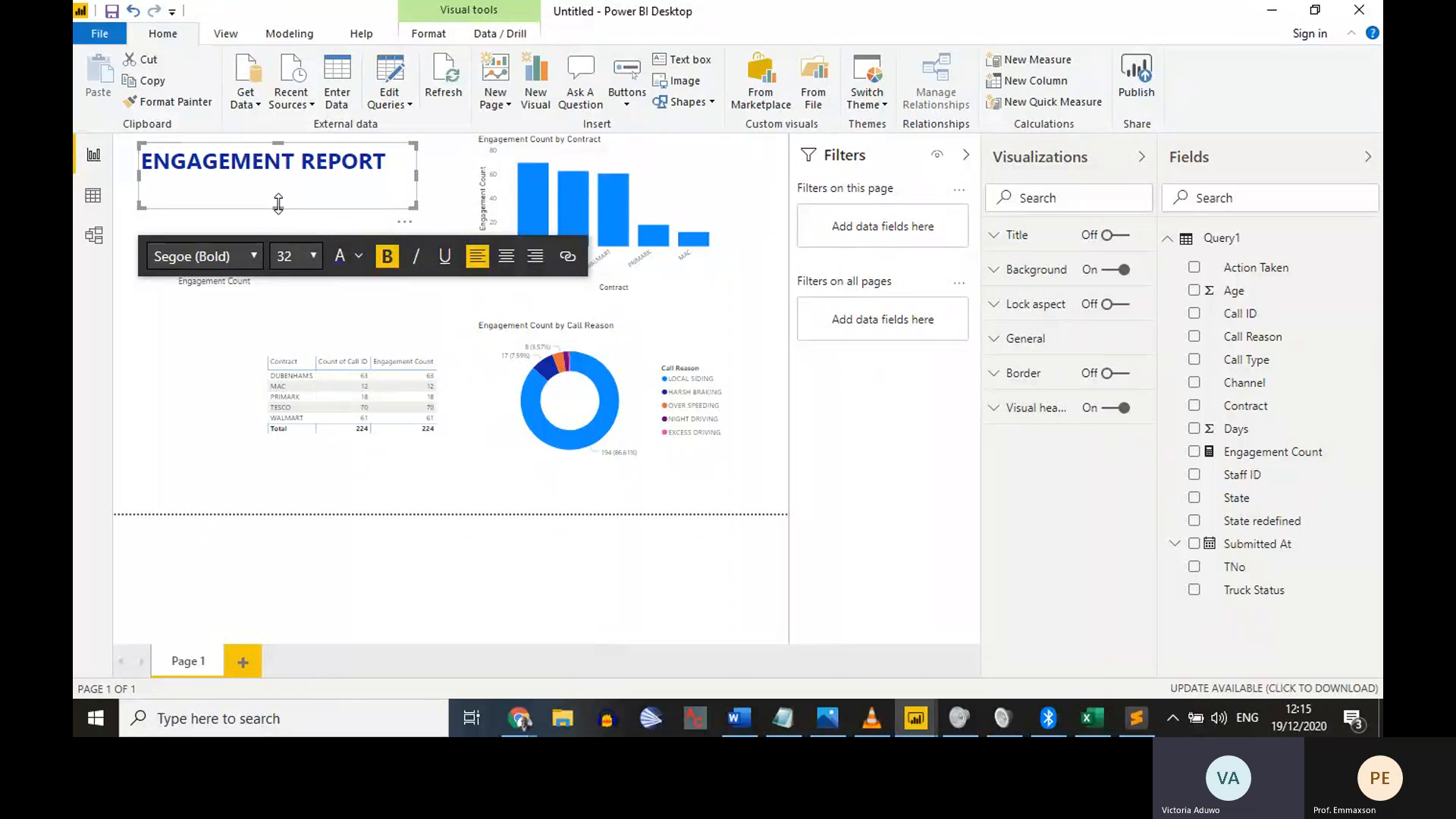
pyautogui.moveTo(279, 207); pyautogui.dragTo(299, 189)
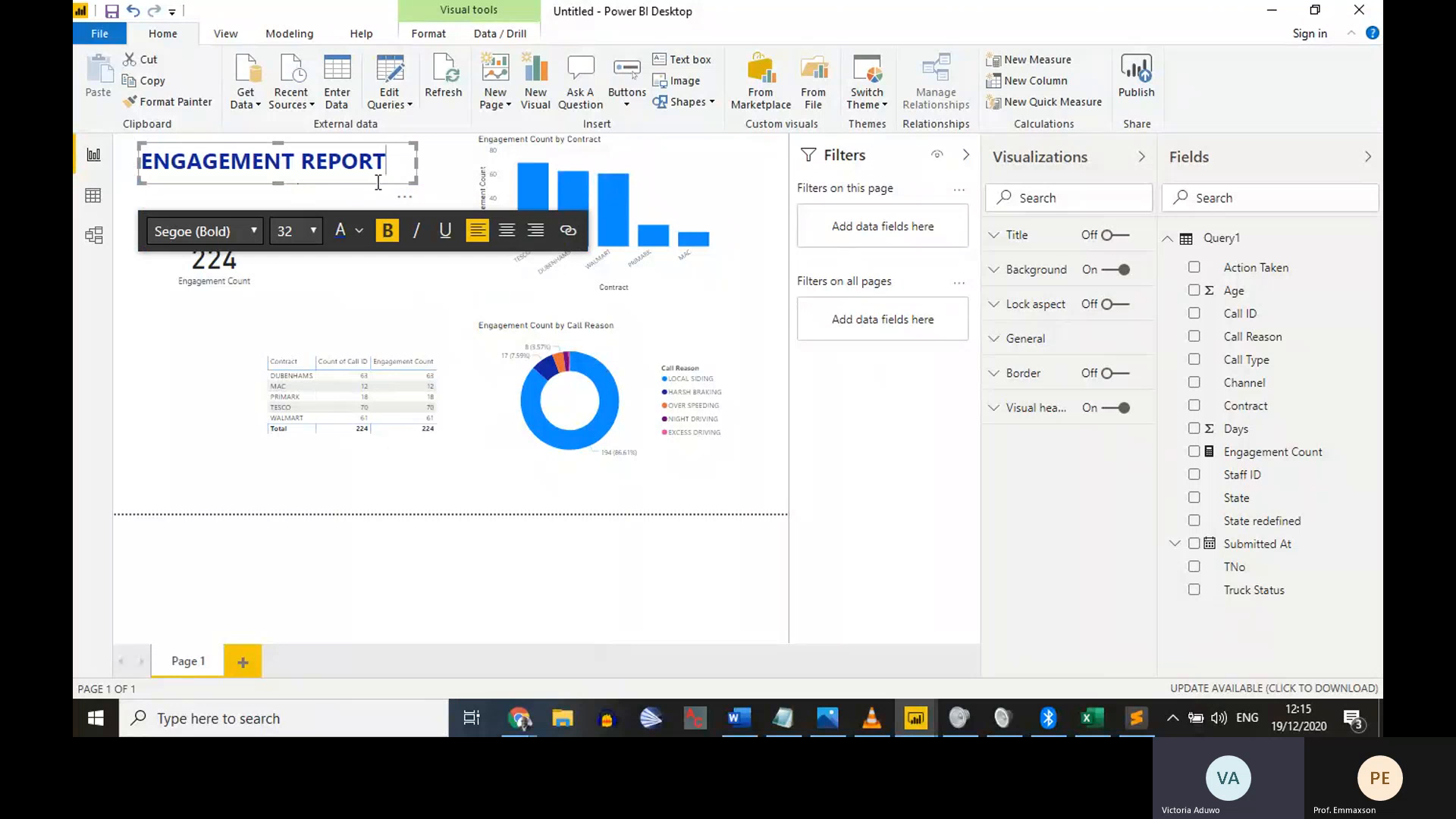
pyautogui.click(427, 166)
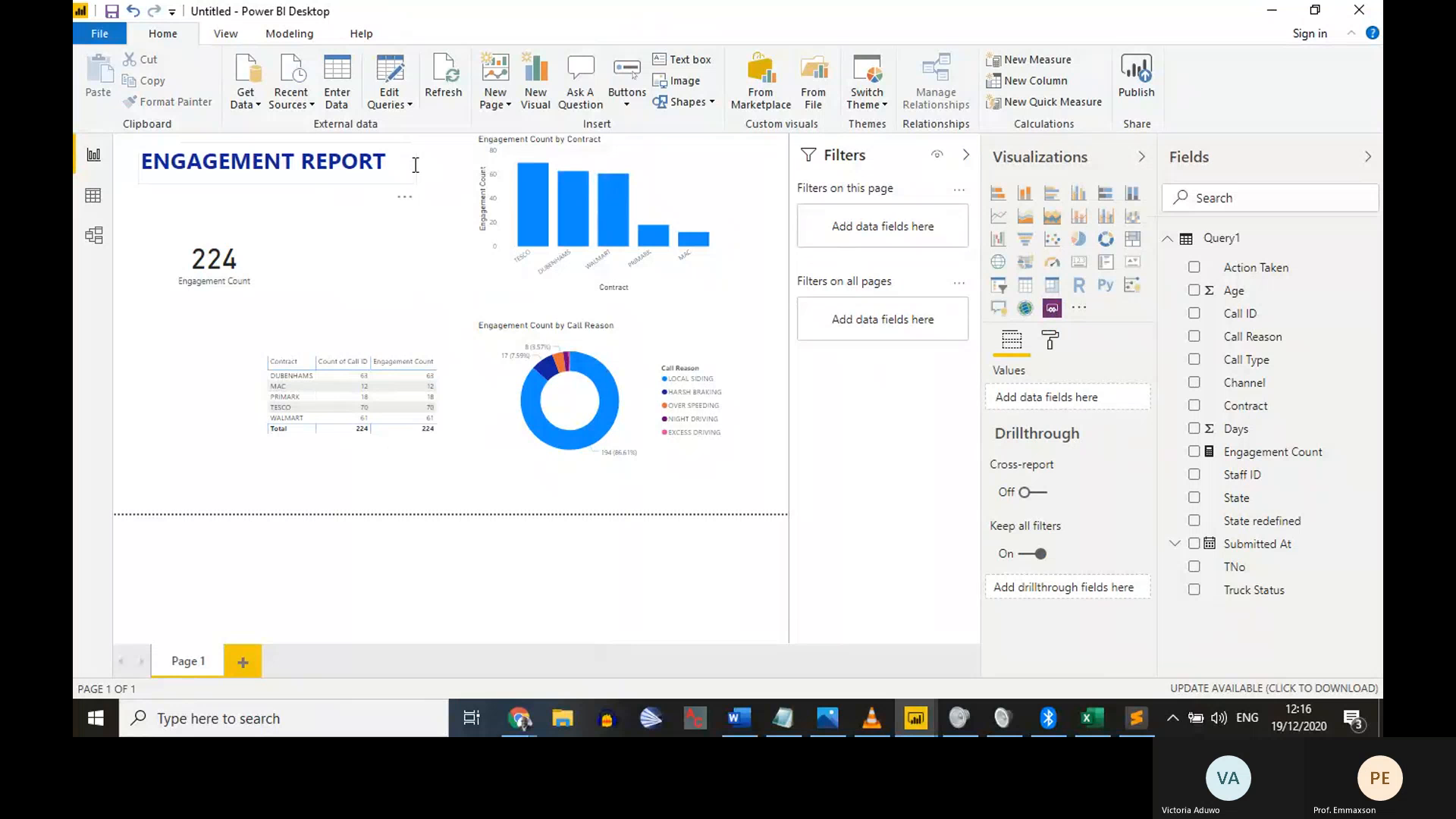
# Shorten the Engagement Count card and shift it slightly down beneath the report title
pyautogui.click(194, 232)
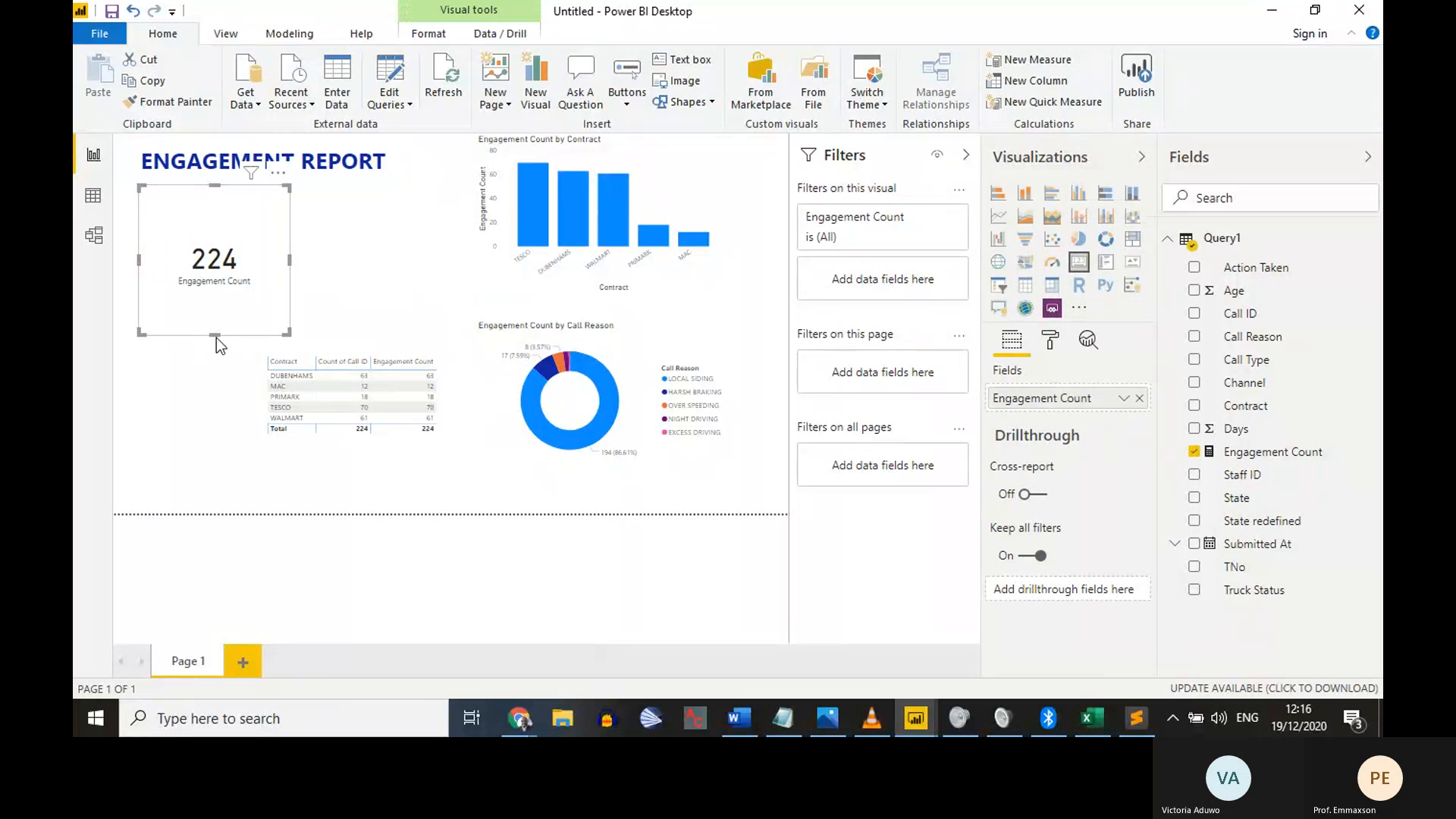
pyautogui.click(230, 339)
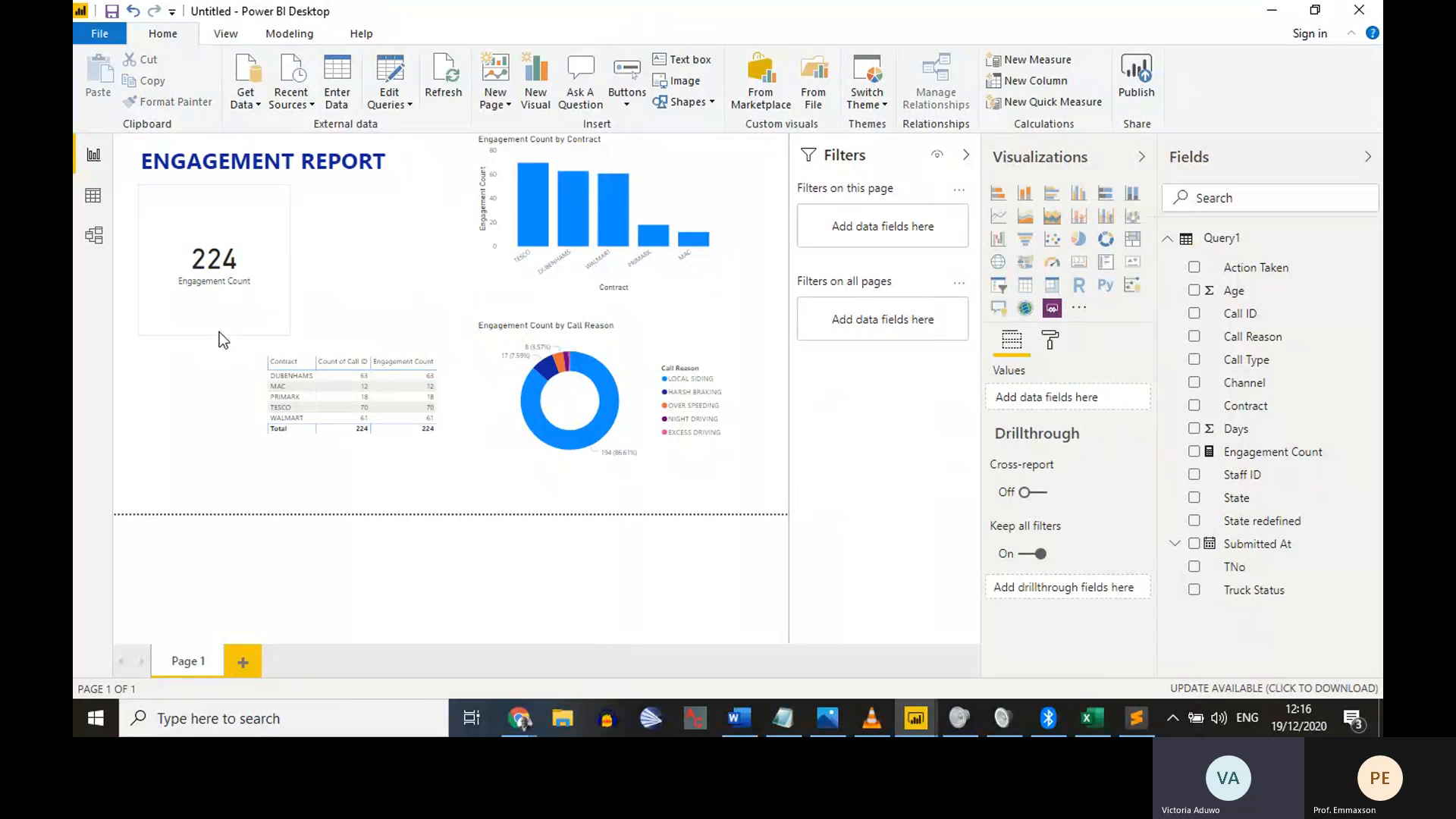
pyautogui.click(220, 333)
pyautogui.moveTo(217, 338); pyautogui.dragTo(223, 276)
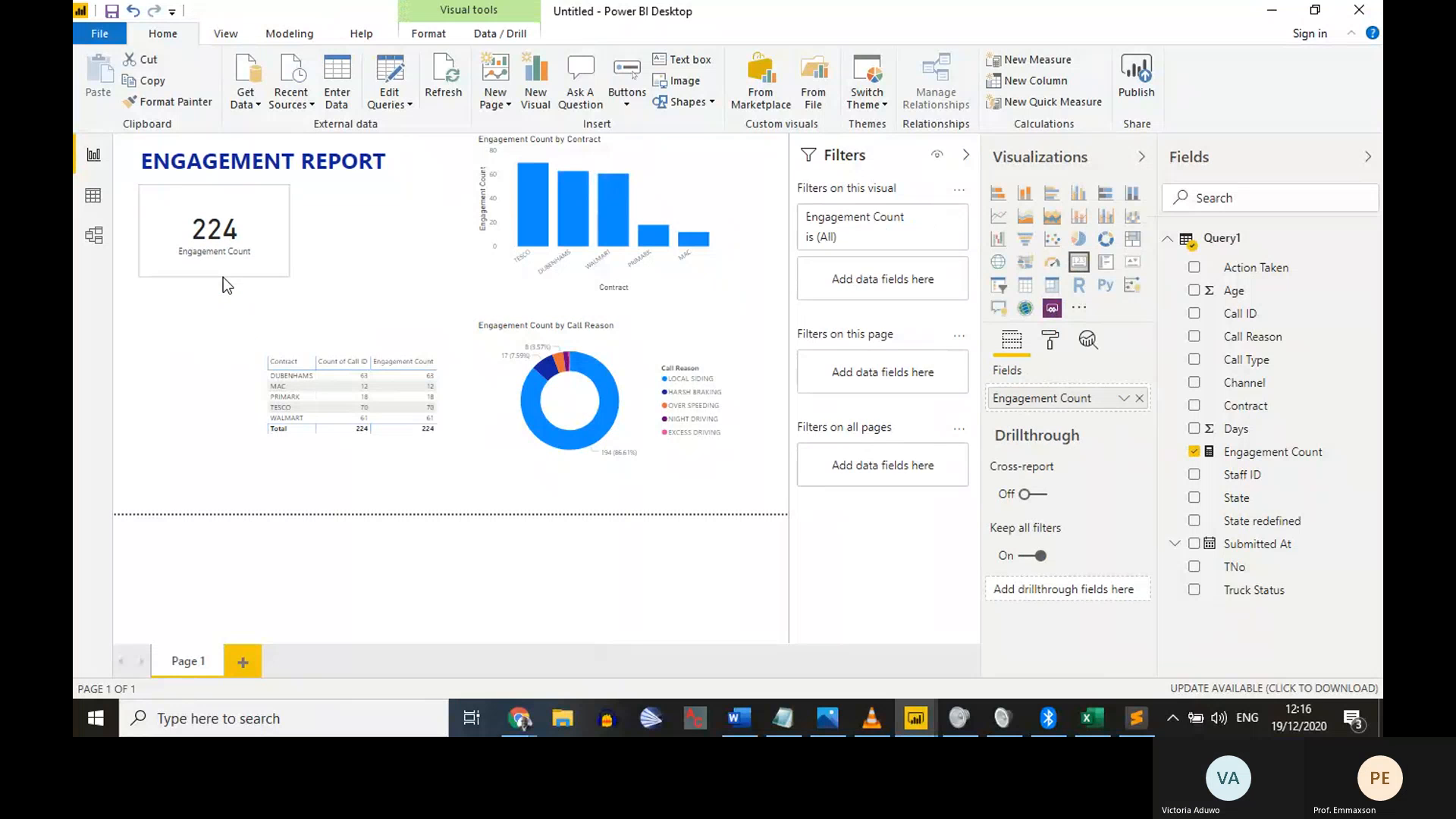
pyautogui.click(260, 173)
pyautogui.moveTo(231, 218); pyautogui.dragTo(231, 238)
# Cross-filter the page's visuals to the TESCO contract from the Engagement Count by Contract chart
pyautogui.click(387, 163)
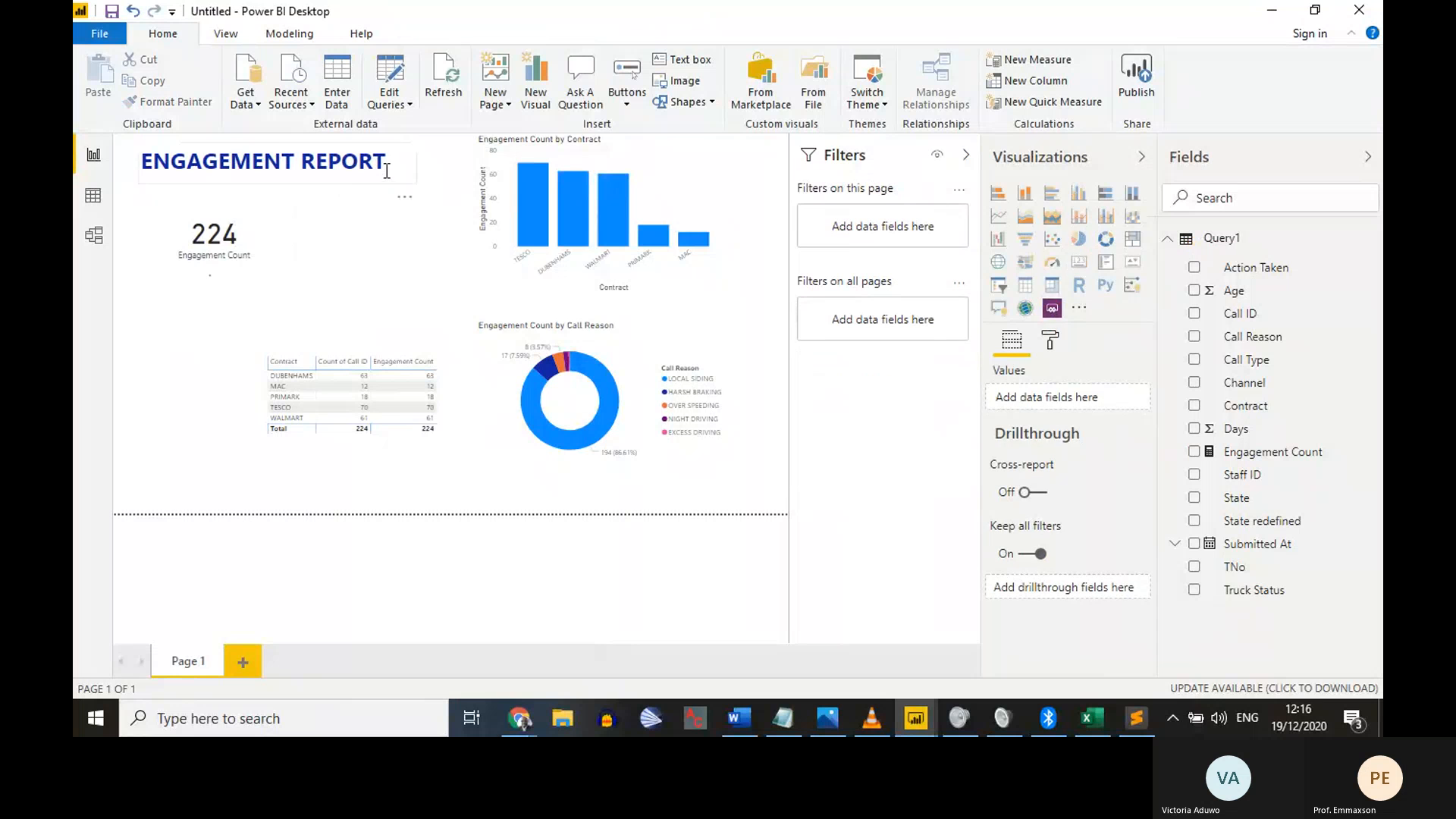
pyautogui.click(757, 197)
pyautogui.moveTo(538, 217)
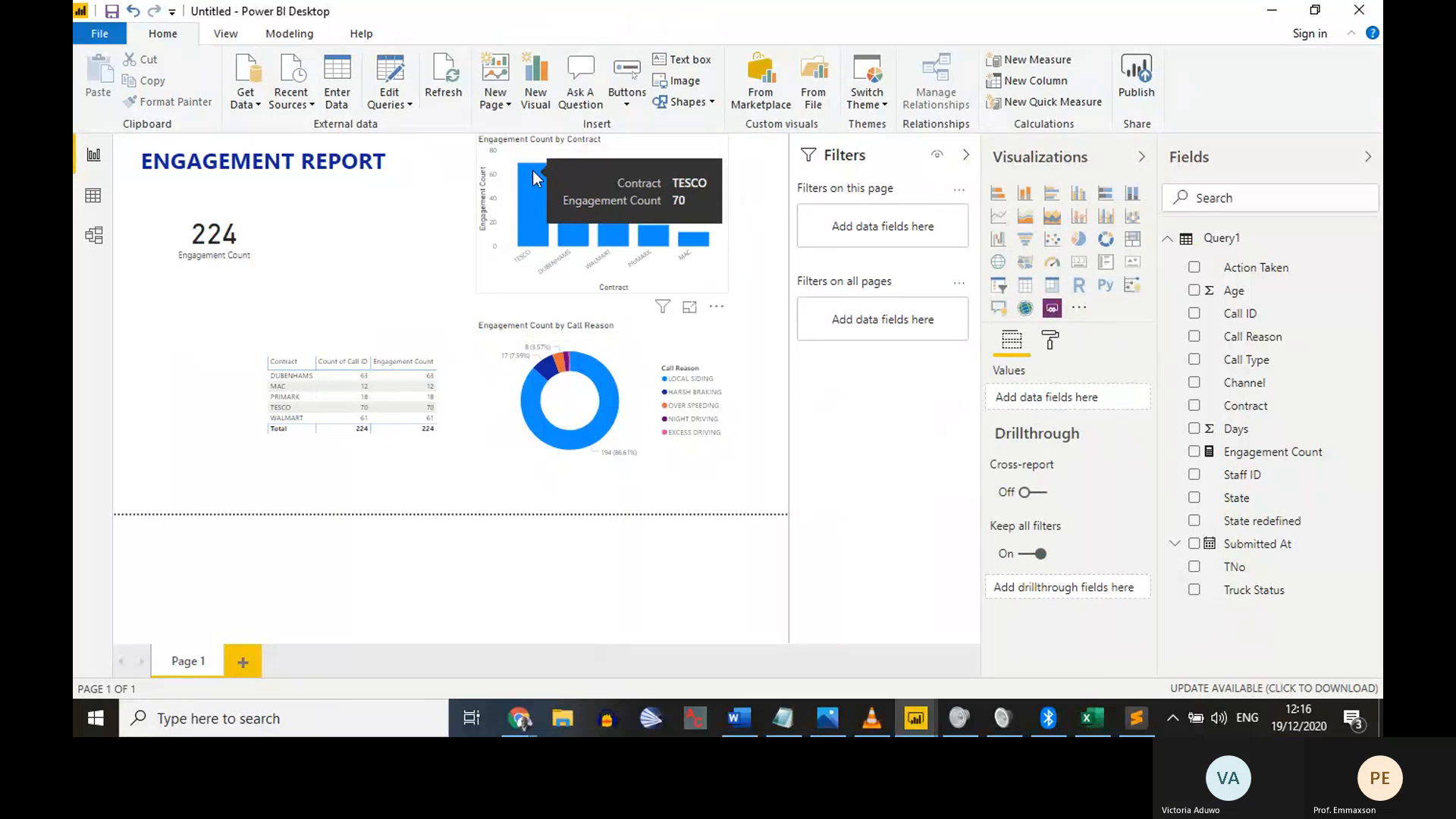
pyautogui.click(543, 182)
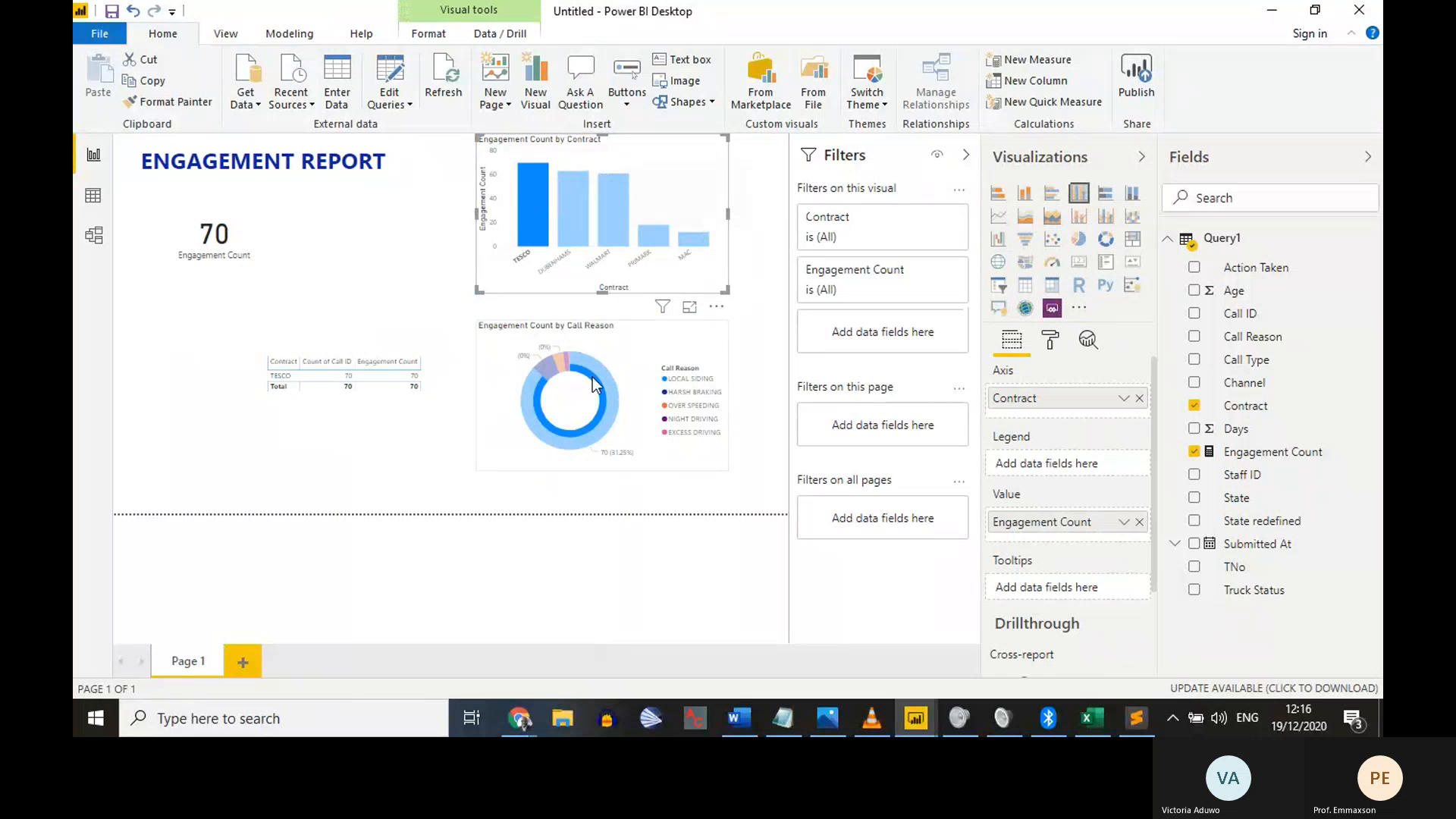
# Cross-filter the page by the DUBENHAMS, WALMART and TESCO bars of the Engagement Count by Contract chart in turn
pyautogui.moveTo(591, 383)
pyautogui.click(575, 204)
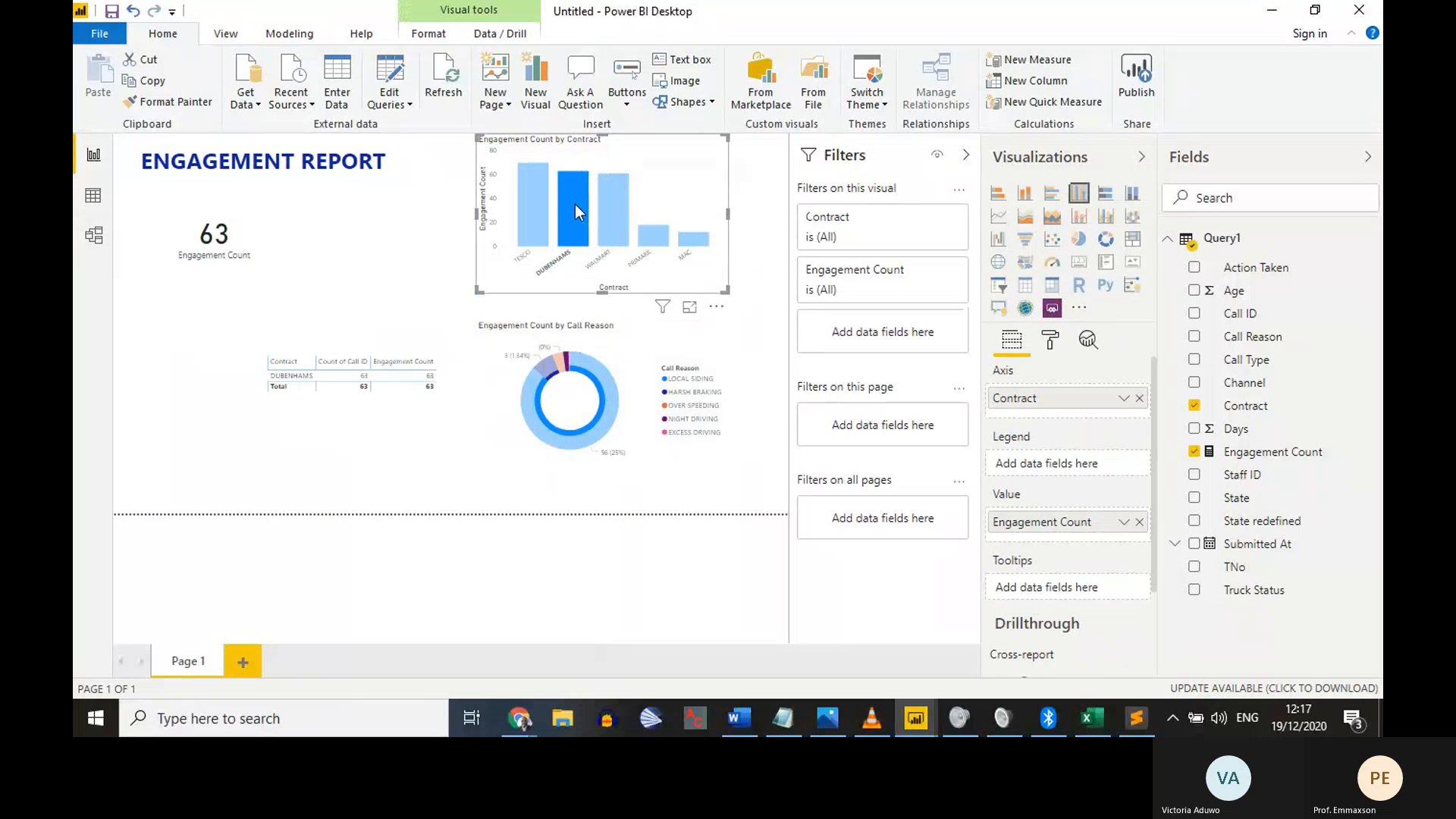
pyautogui.moveTo(574, 215)
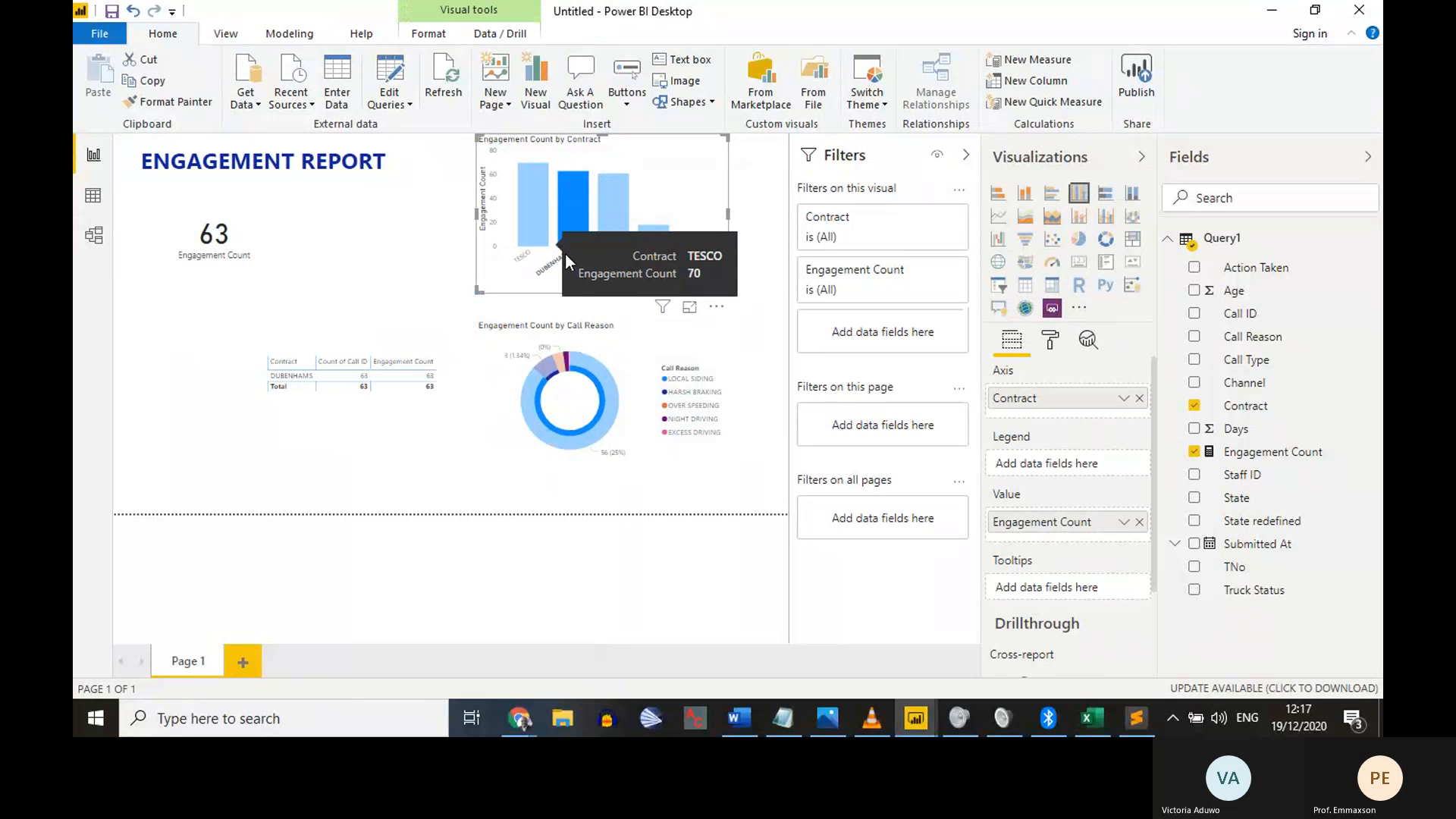
pyautogui.moveTo(619, 214)
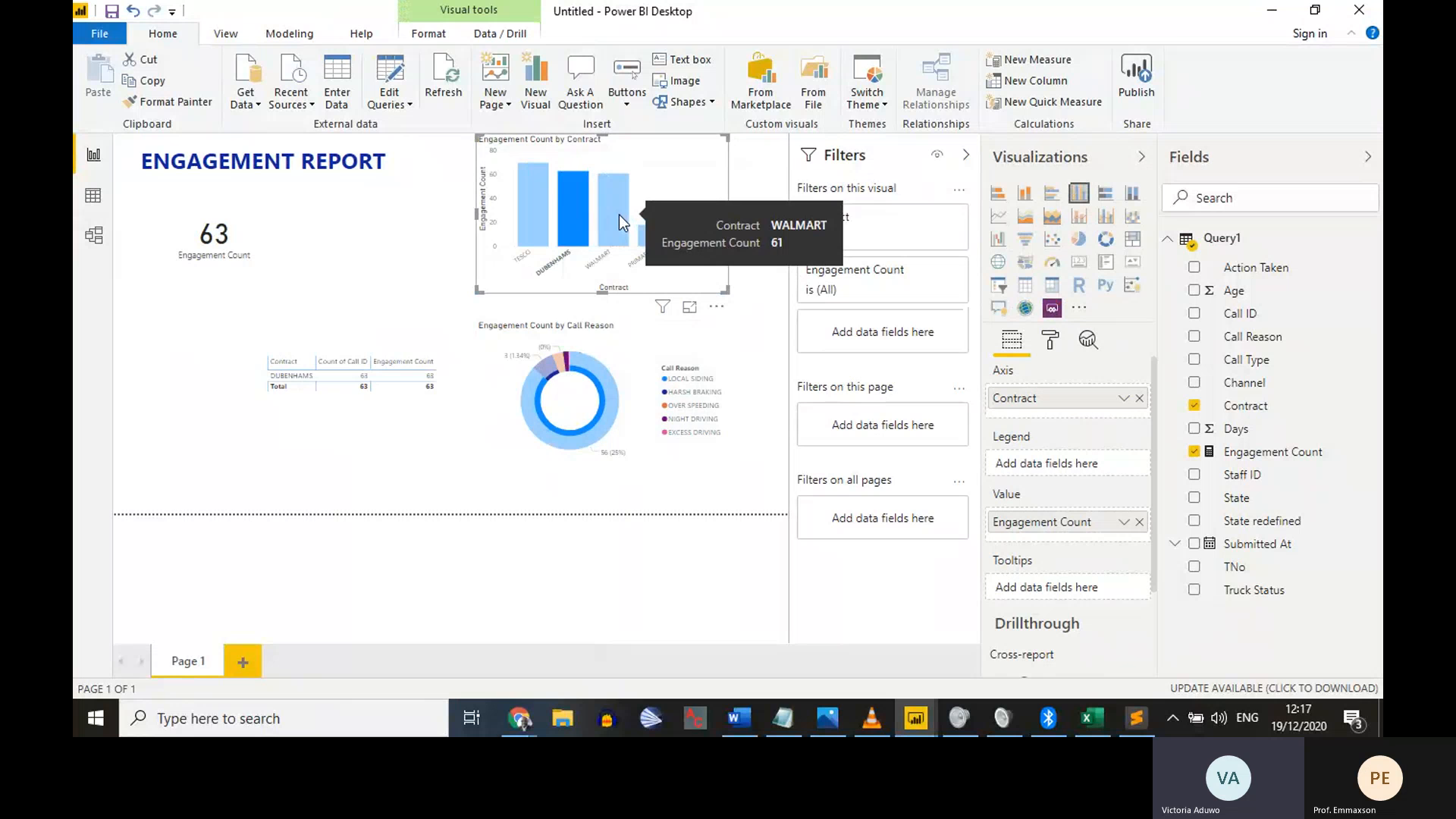
pyautogui.click(618, 215)
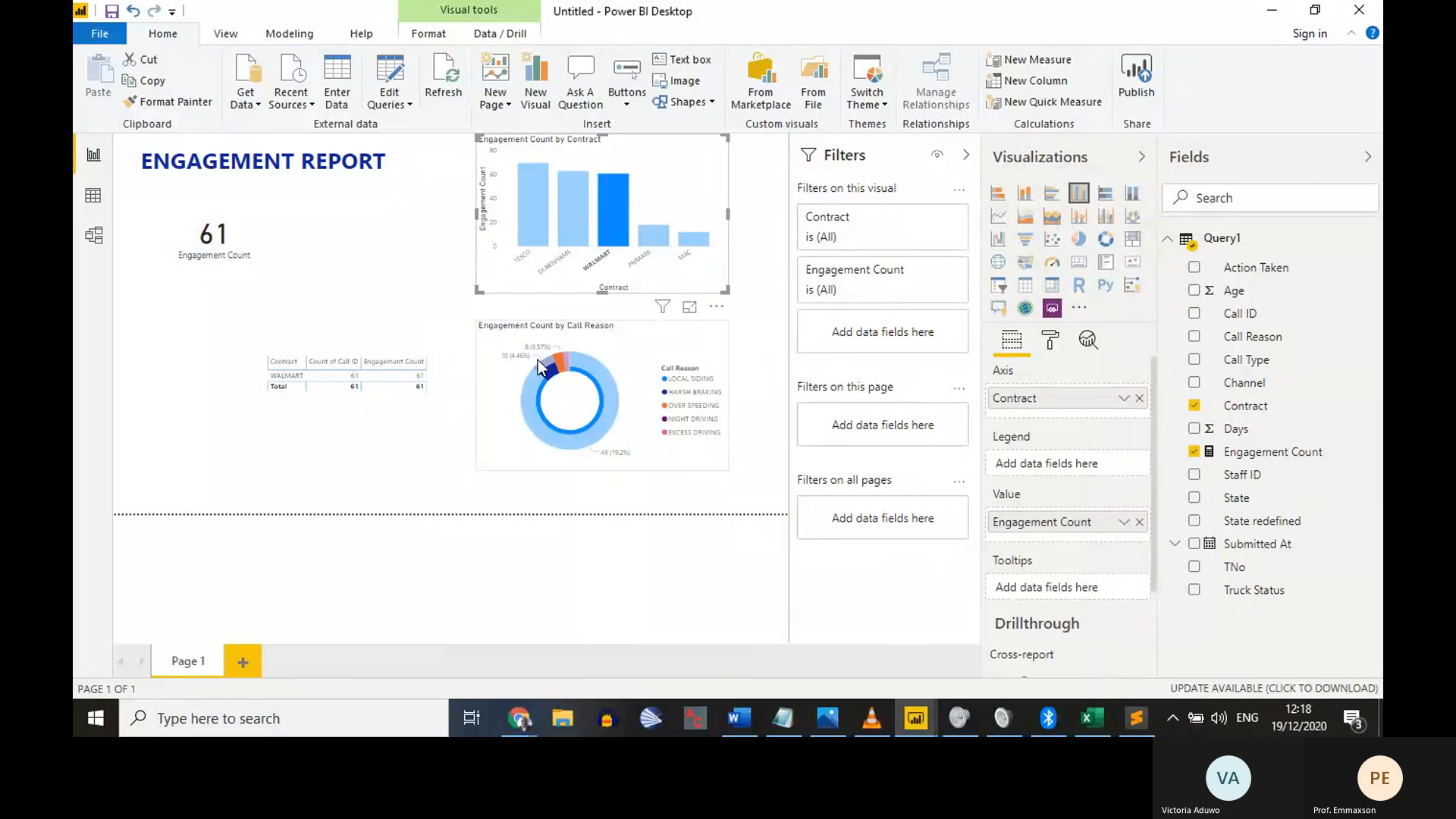
pyautogui.click(528, 211)
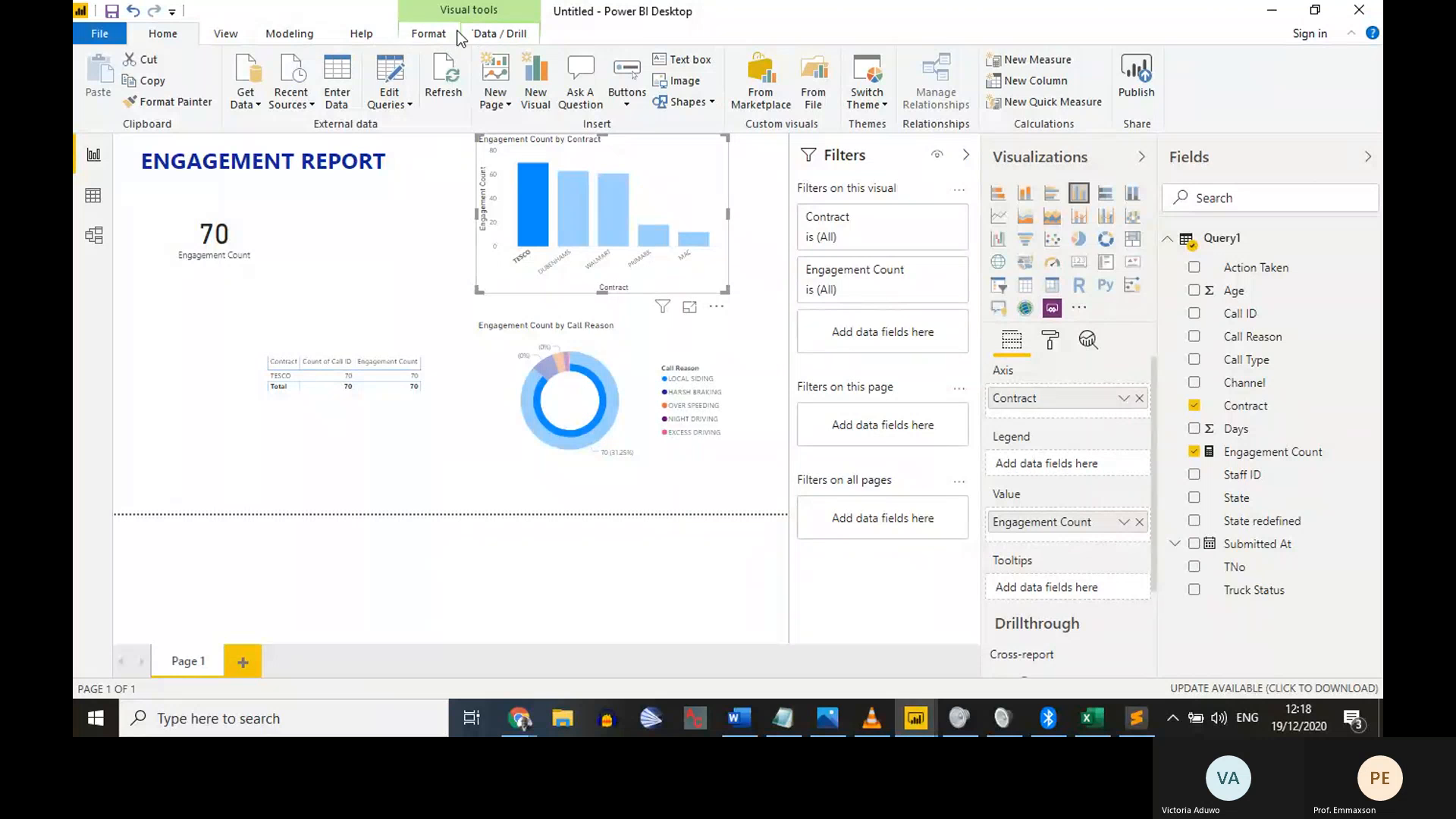
# Turn on interaction editing for the Contract chart and move the Engagement Count by Call Reason donut slightly down
pyautogui.click(273, 39)
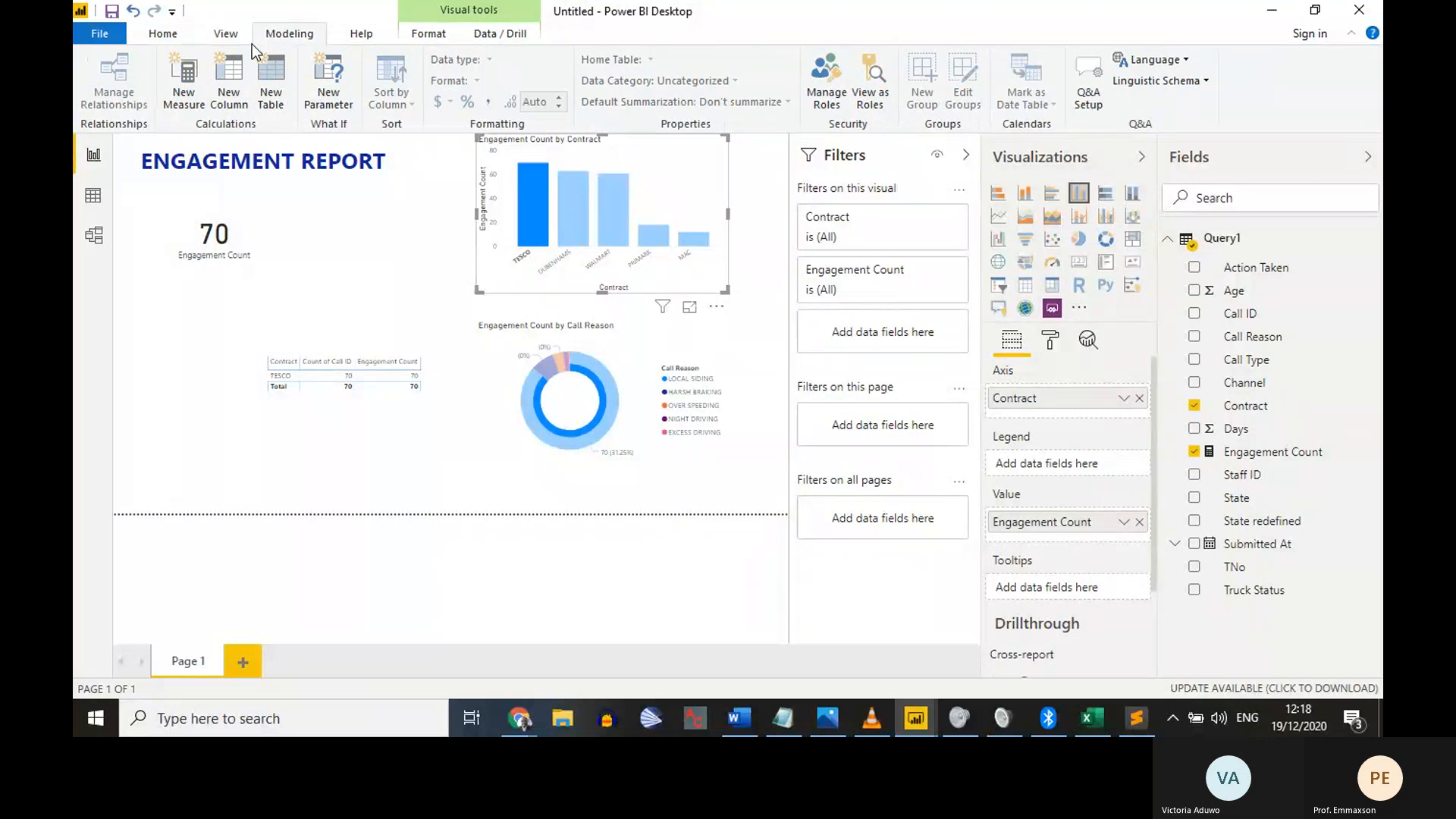
pyautogui.click(229, 38)
pyautogui.click(426, 34)
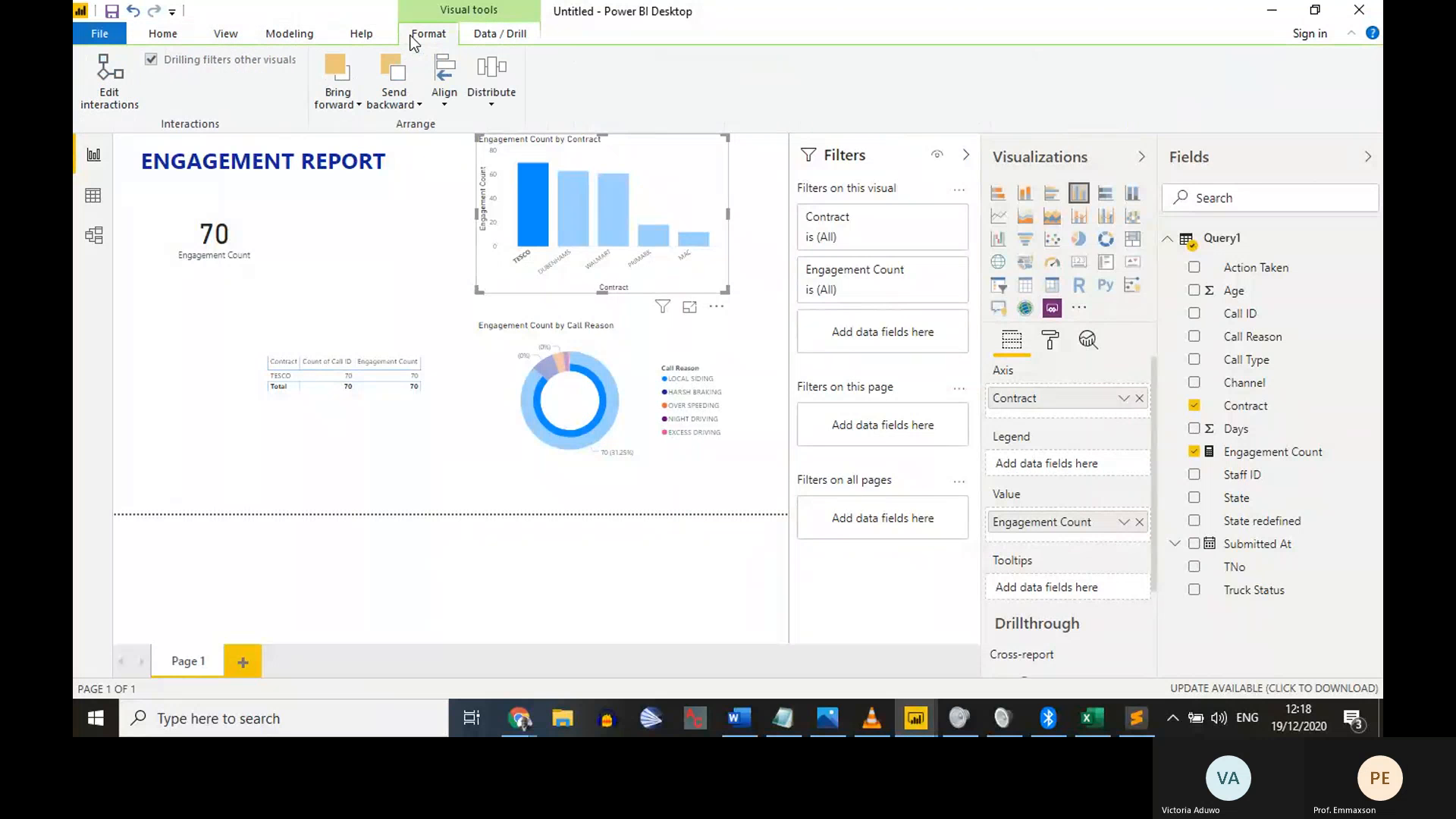
pyautogui.click(120, 103)
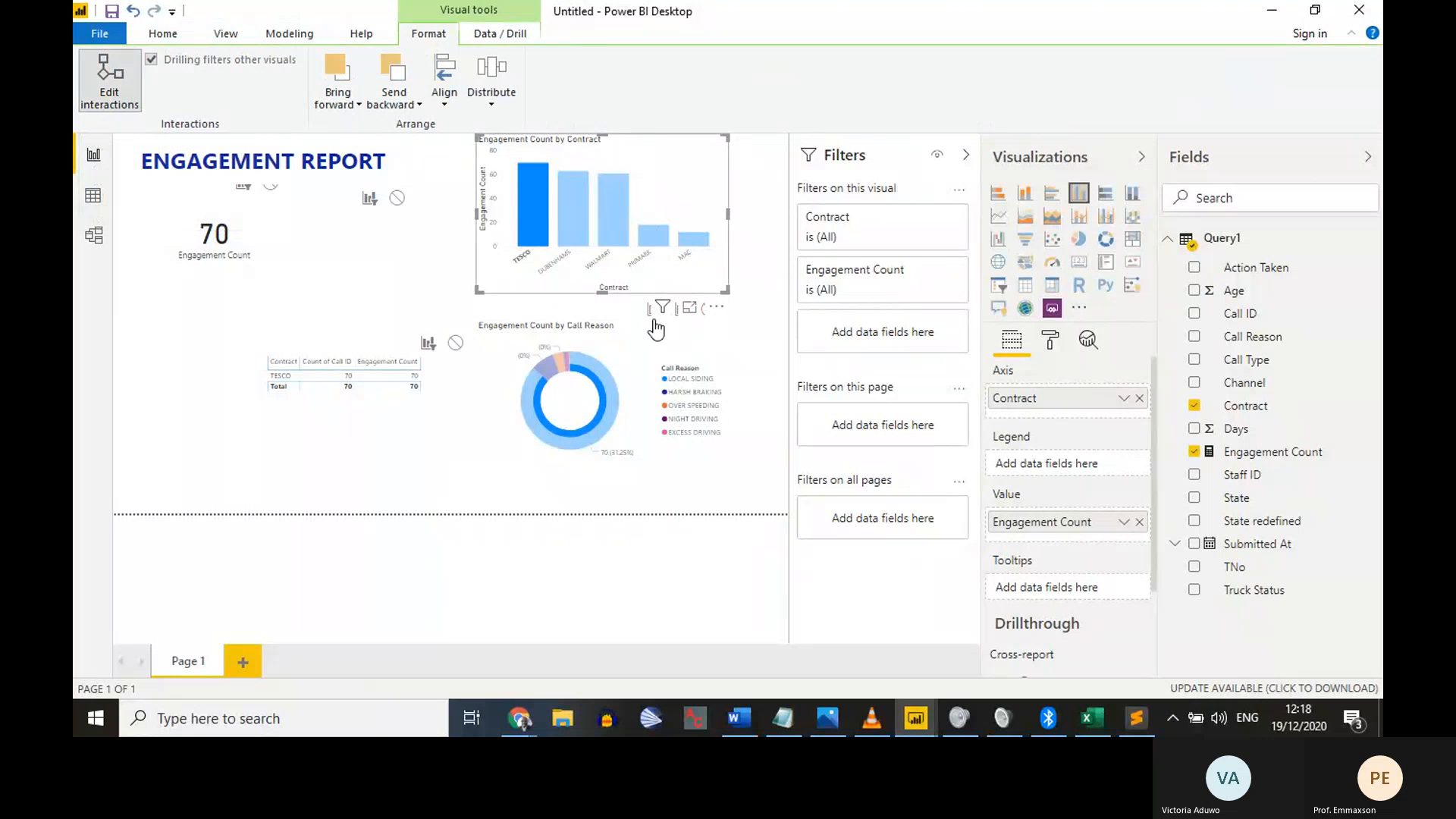
pyautogui.moveTo(663, 308)
pyautogui.moveTo(549, 353); pyautogui.dragTo(540, 388)
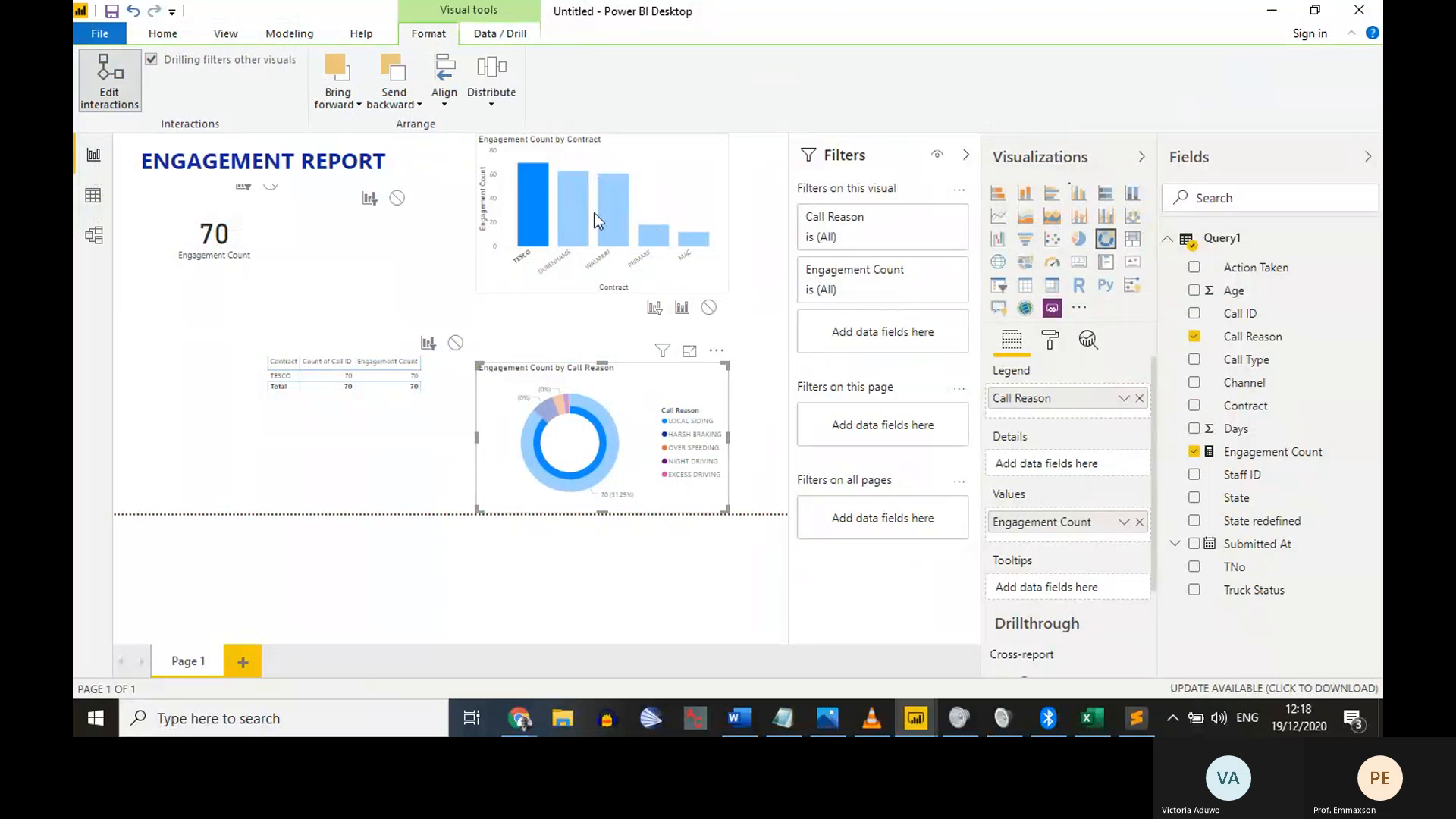
# Set the Contract chart's interaction with the Call Reason donut to Filter and turn off interaction editing
pyautogui.click(536, 143)
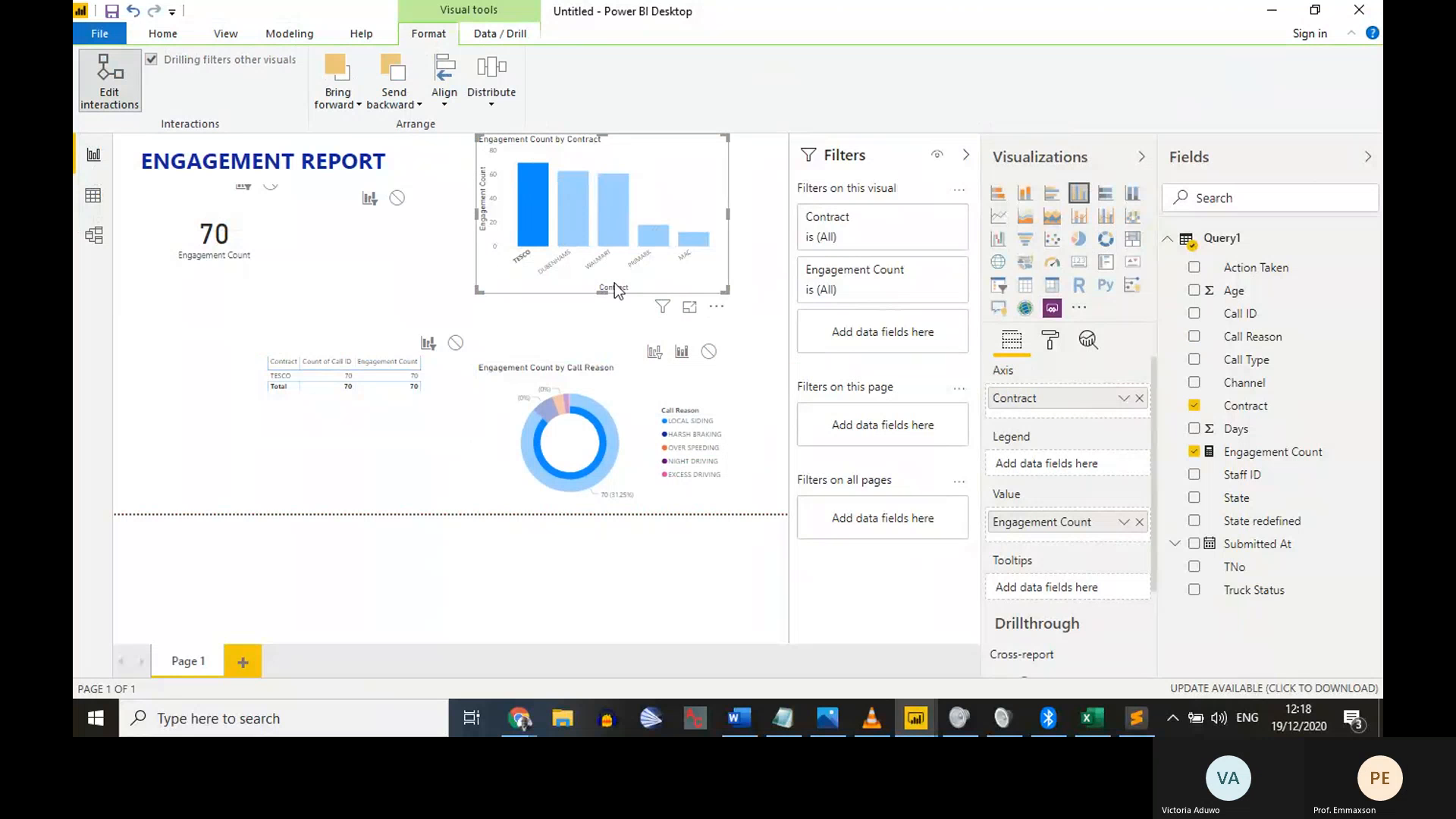
pyautogui.click(654, 352)
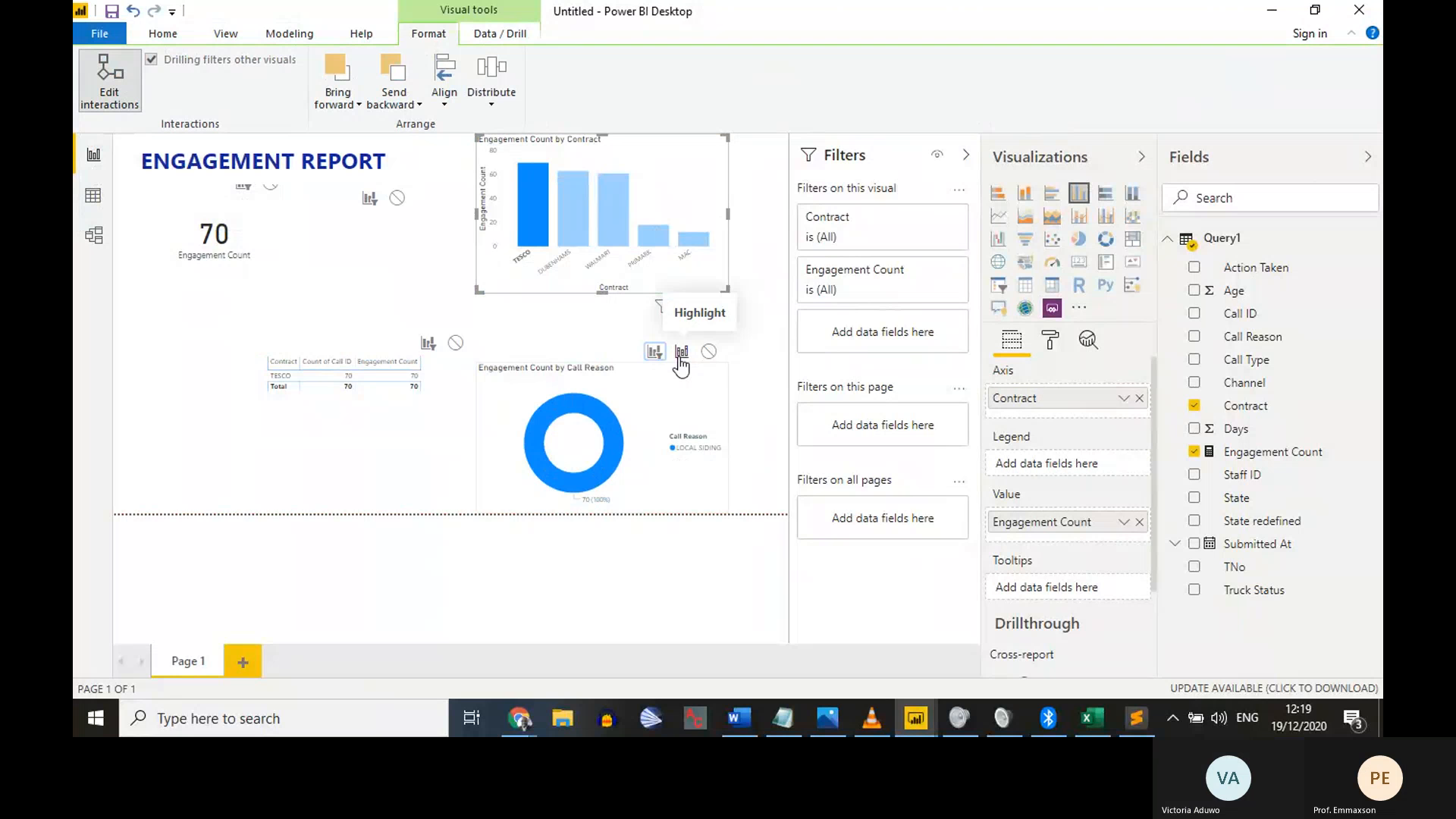
pyautogui.click(109, 80)
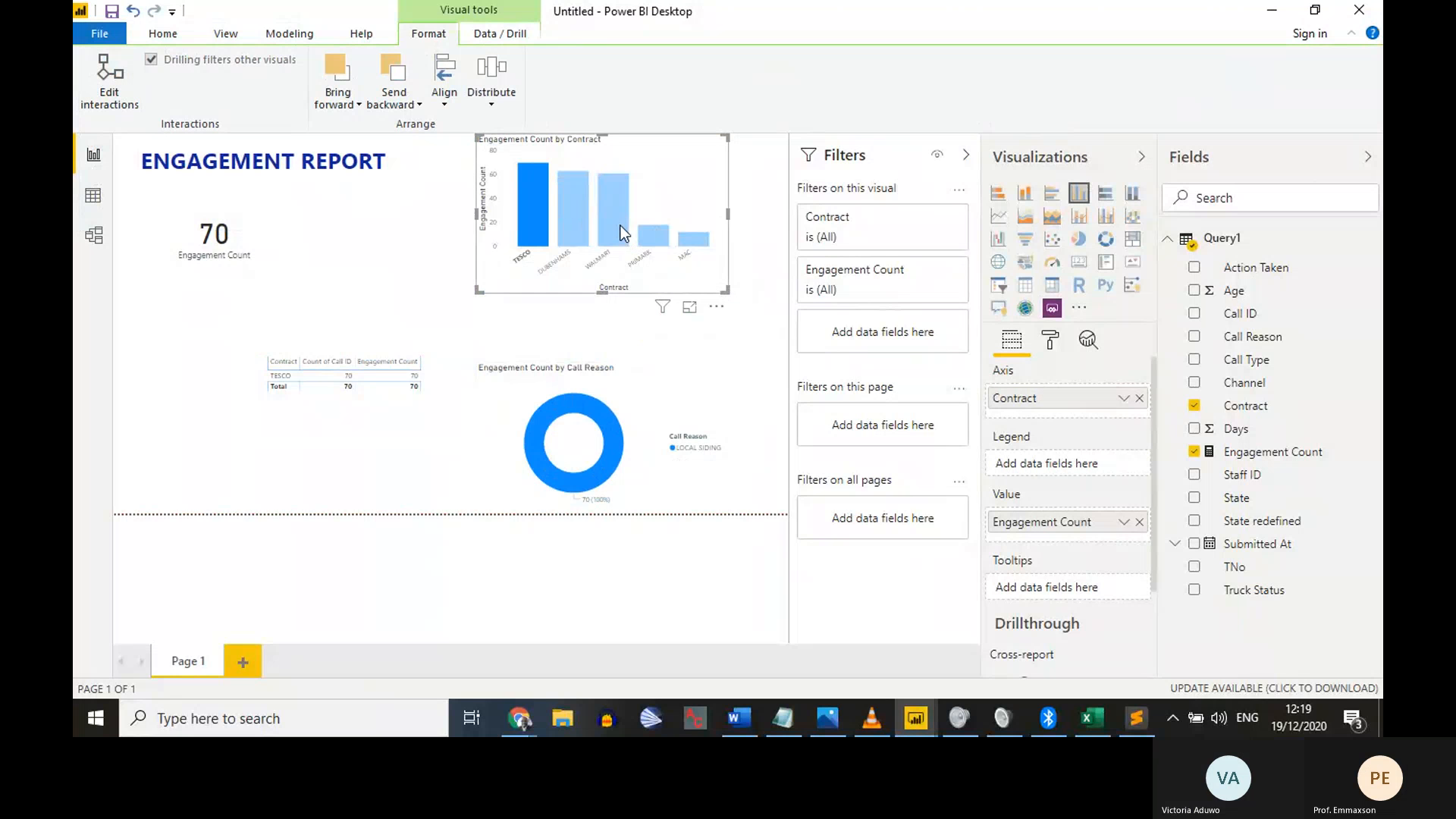
# Test the interaction by filtering the page to WALMART and DUBENHAMS from the Contract chart, and clear the selection
pyautogui.click(620, 225)
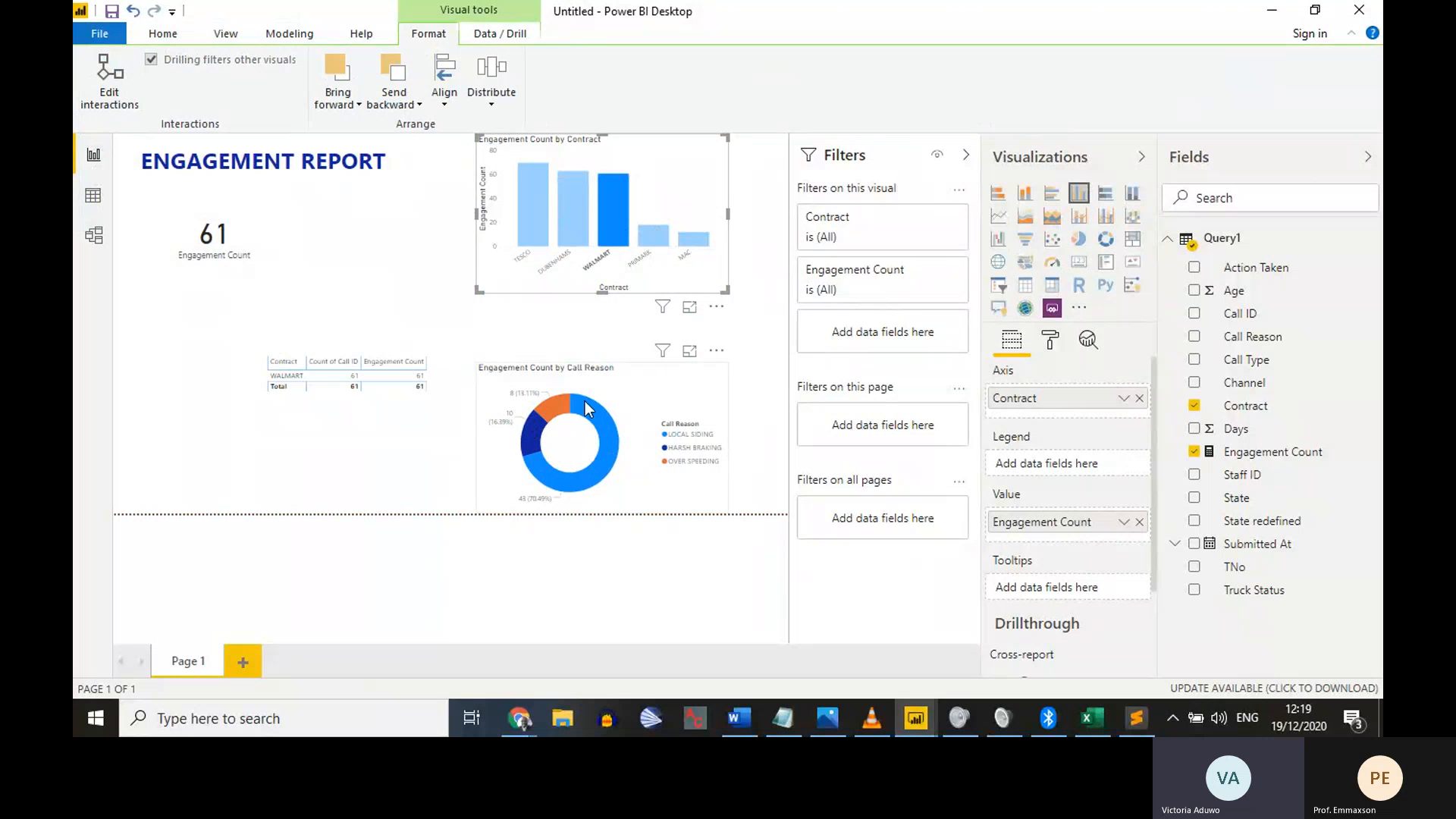
pyautogui.click(572, 200)
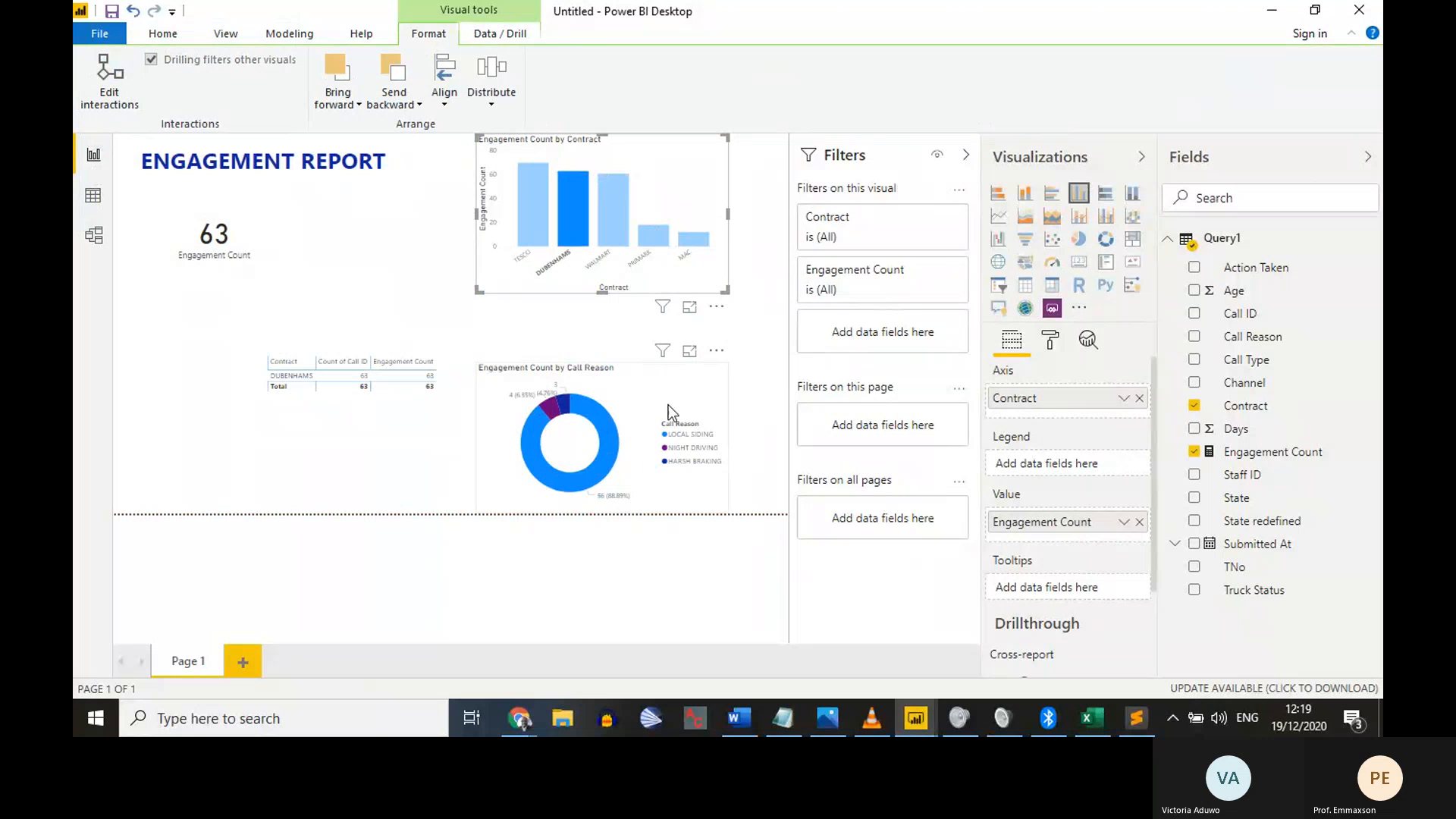
pyautogui.click(571, 213)
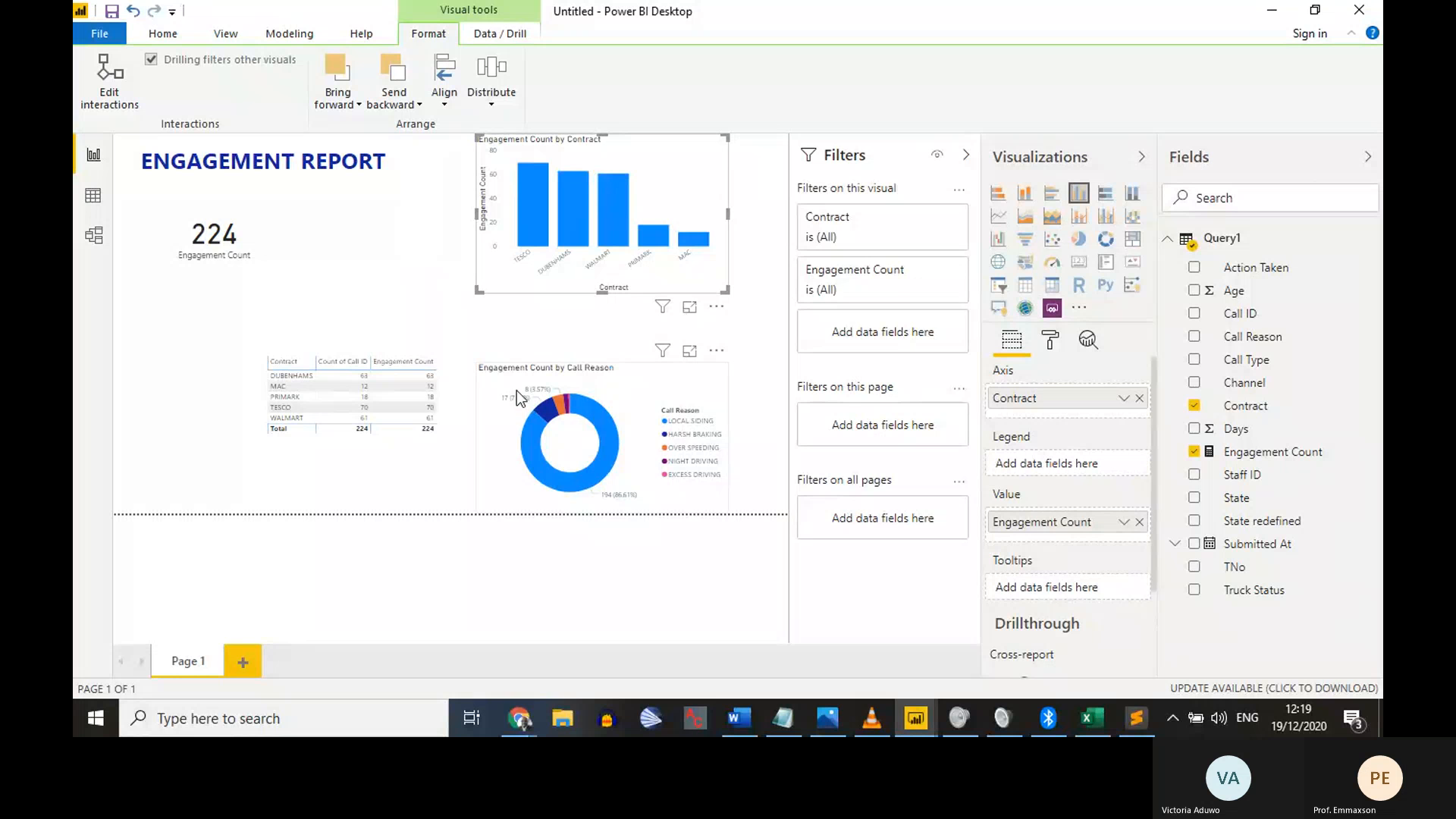
pyautogui.click(649, 383)
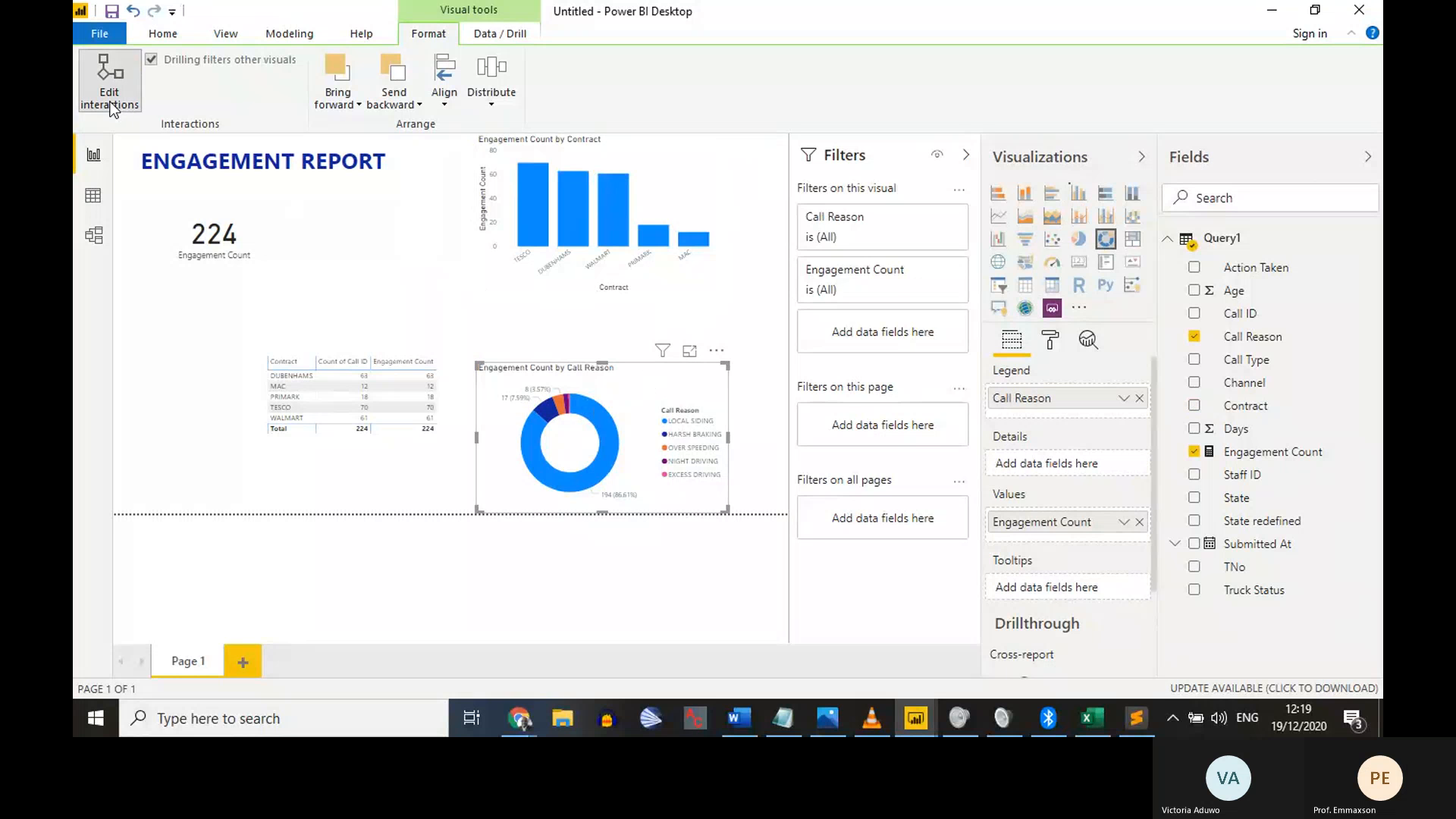
pyautogui.click(106, 76)
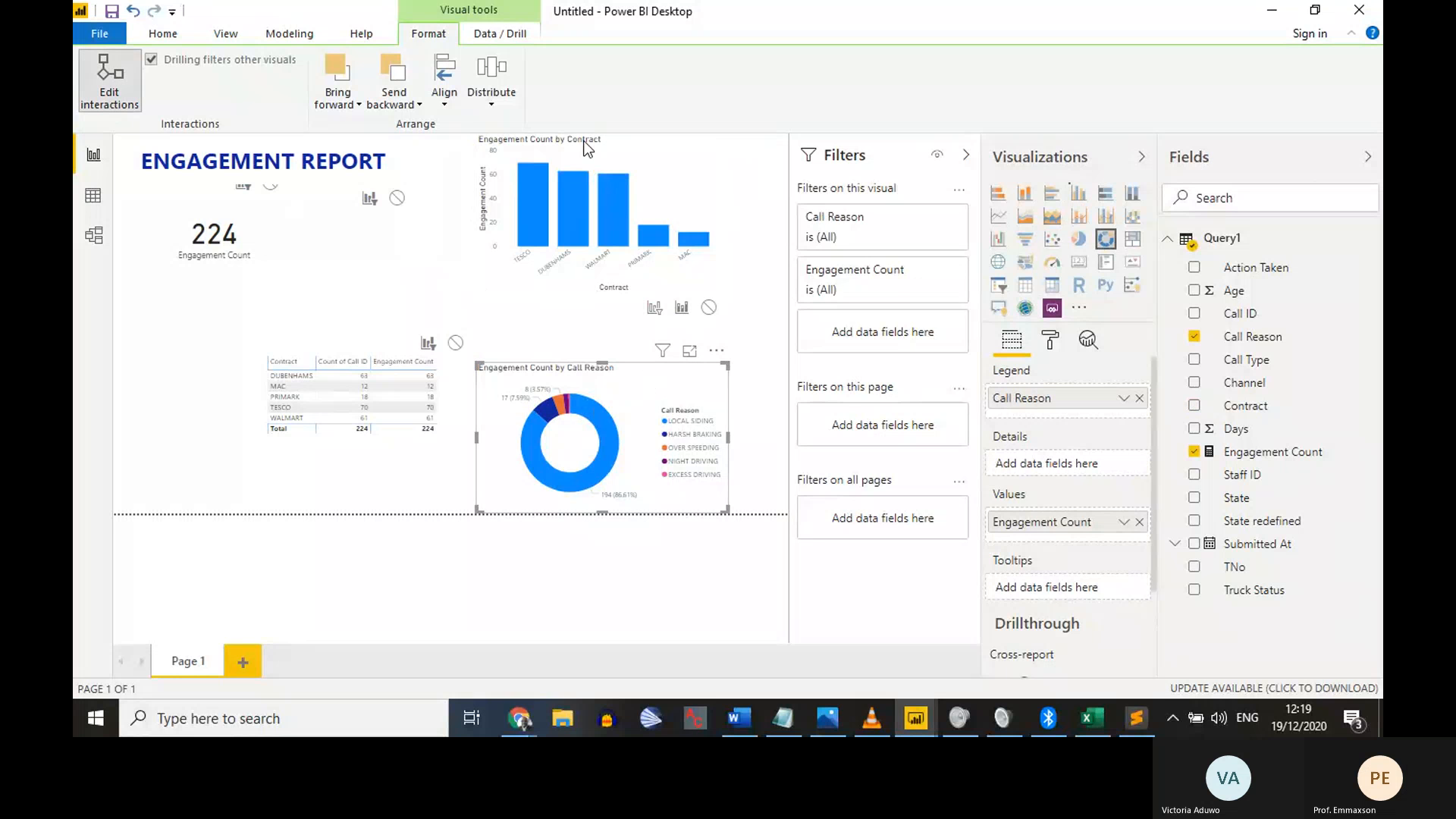
pyautogui.click(652, 152)
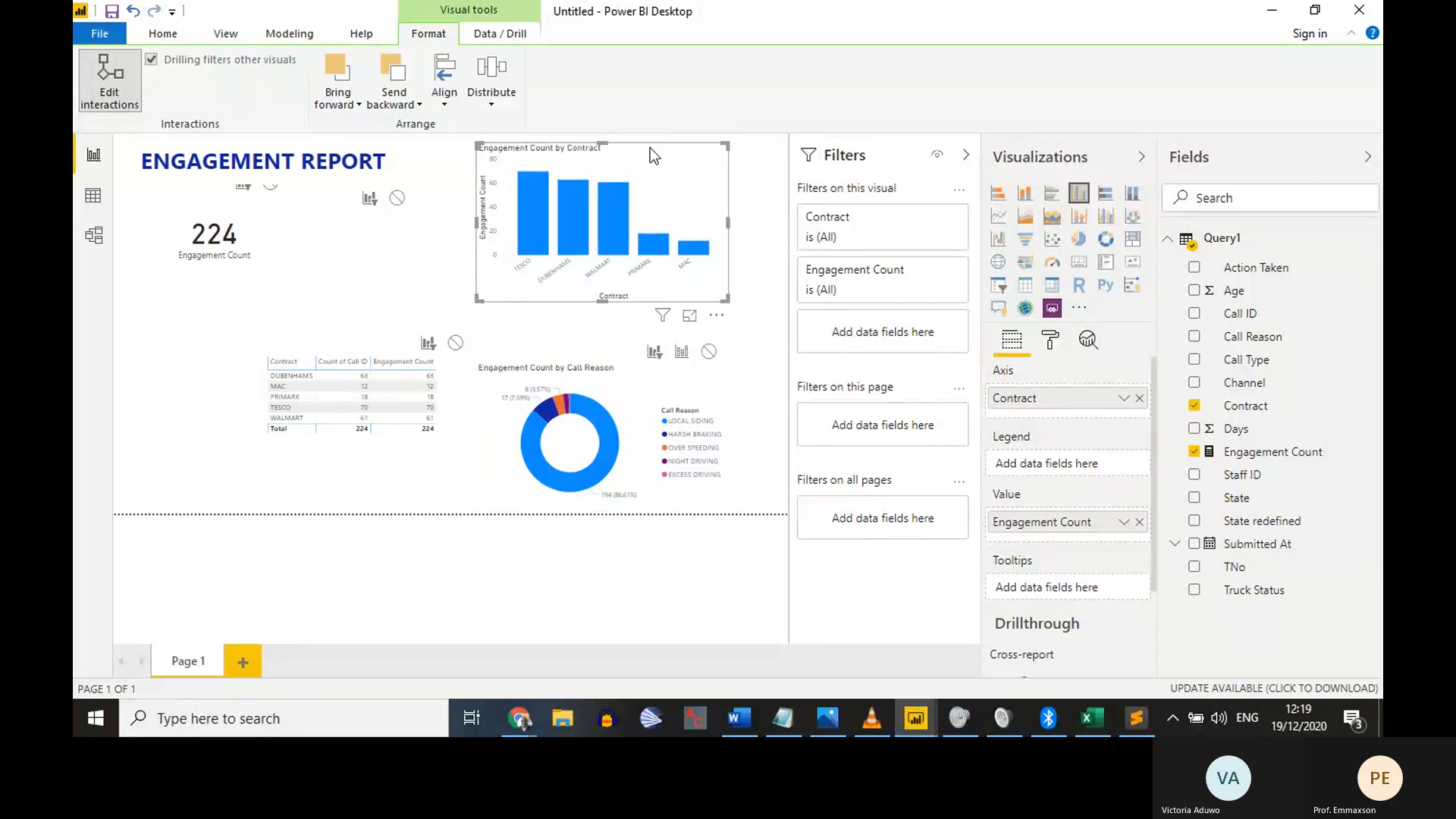
pyautogui.moveTo(653, 152); pyautogui.dragTo(651, 143)
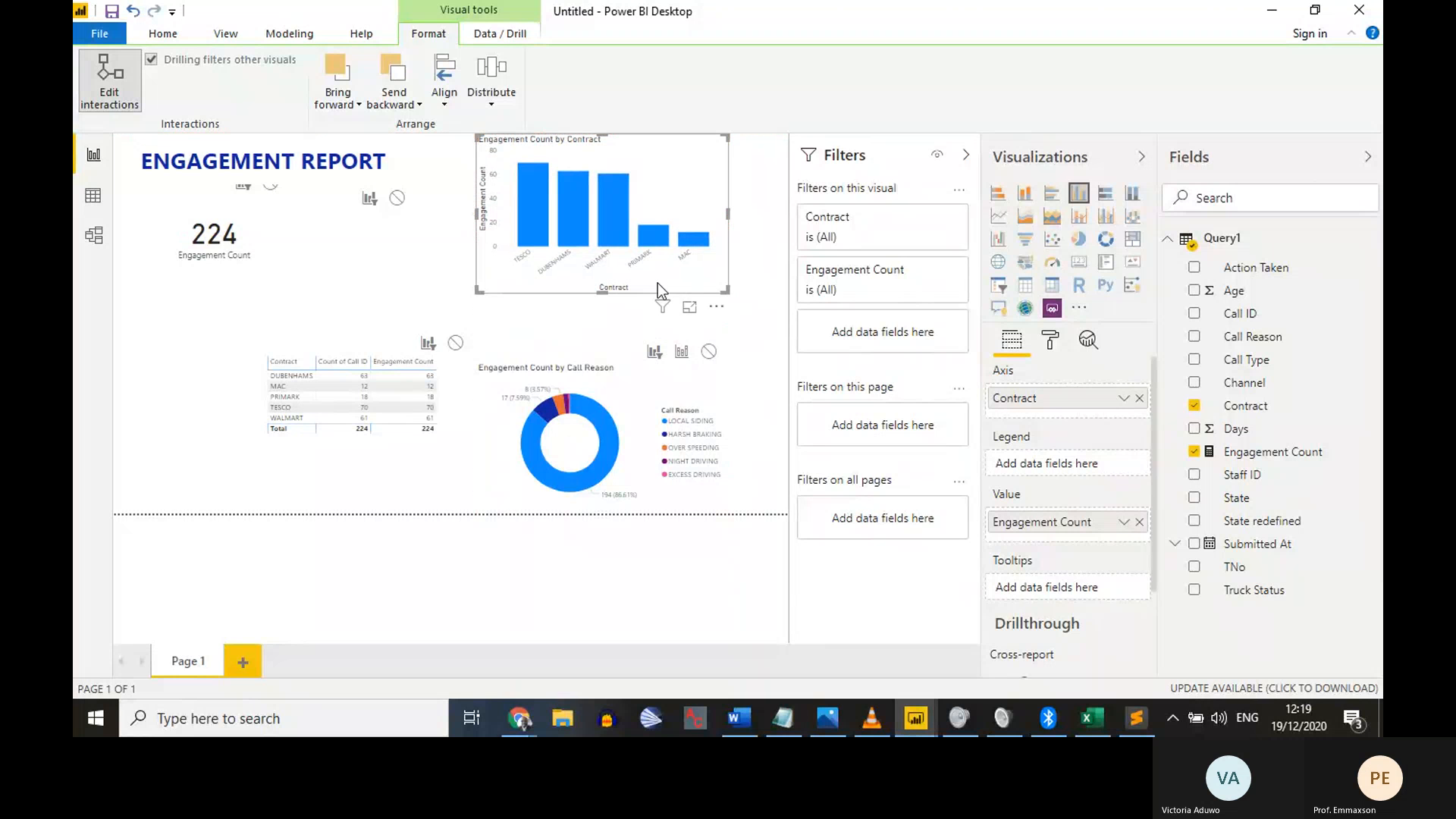
pyautogui.click(589, 368)
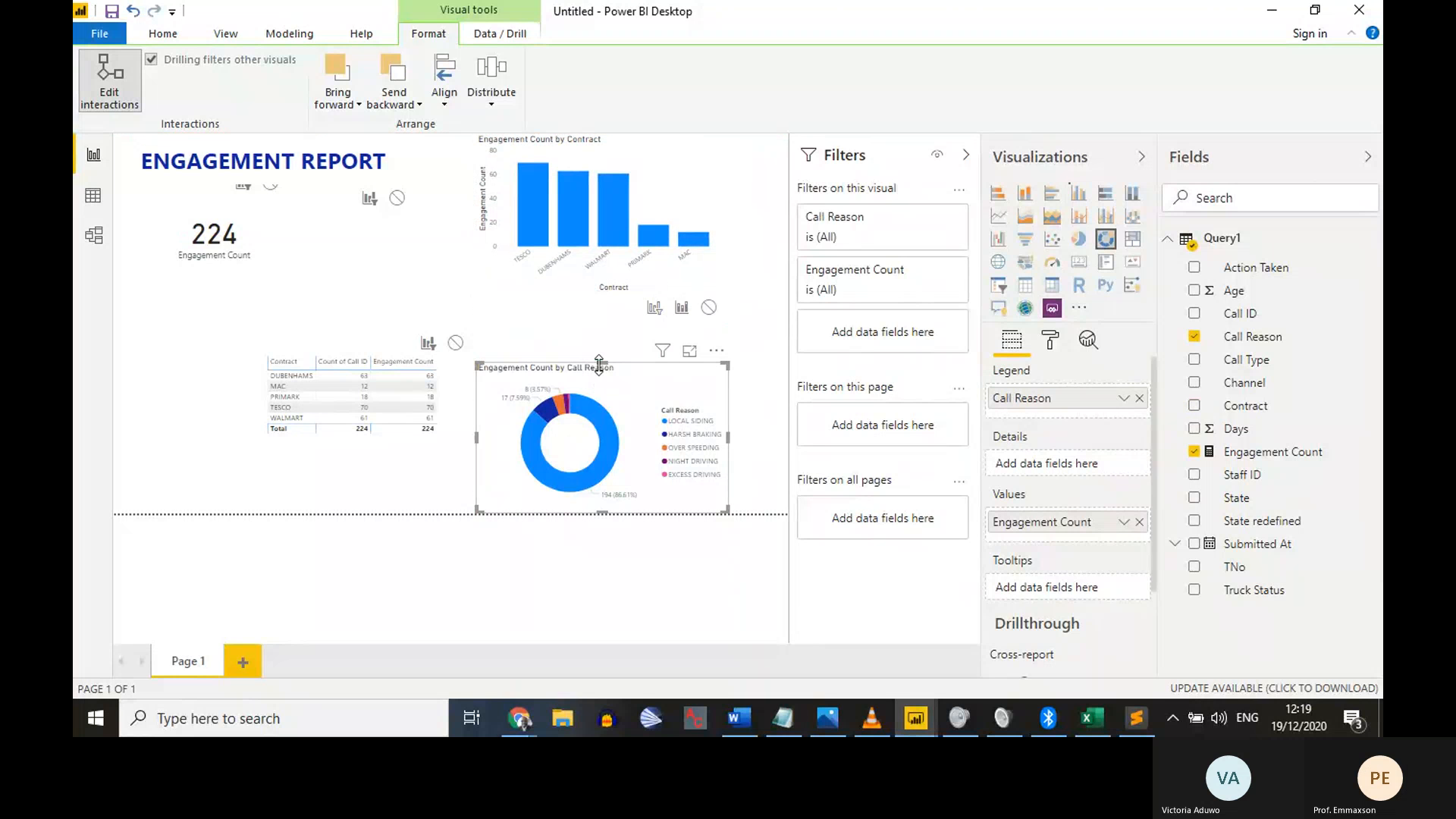
pyautogui.click(125, 102)
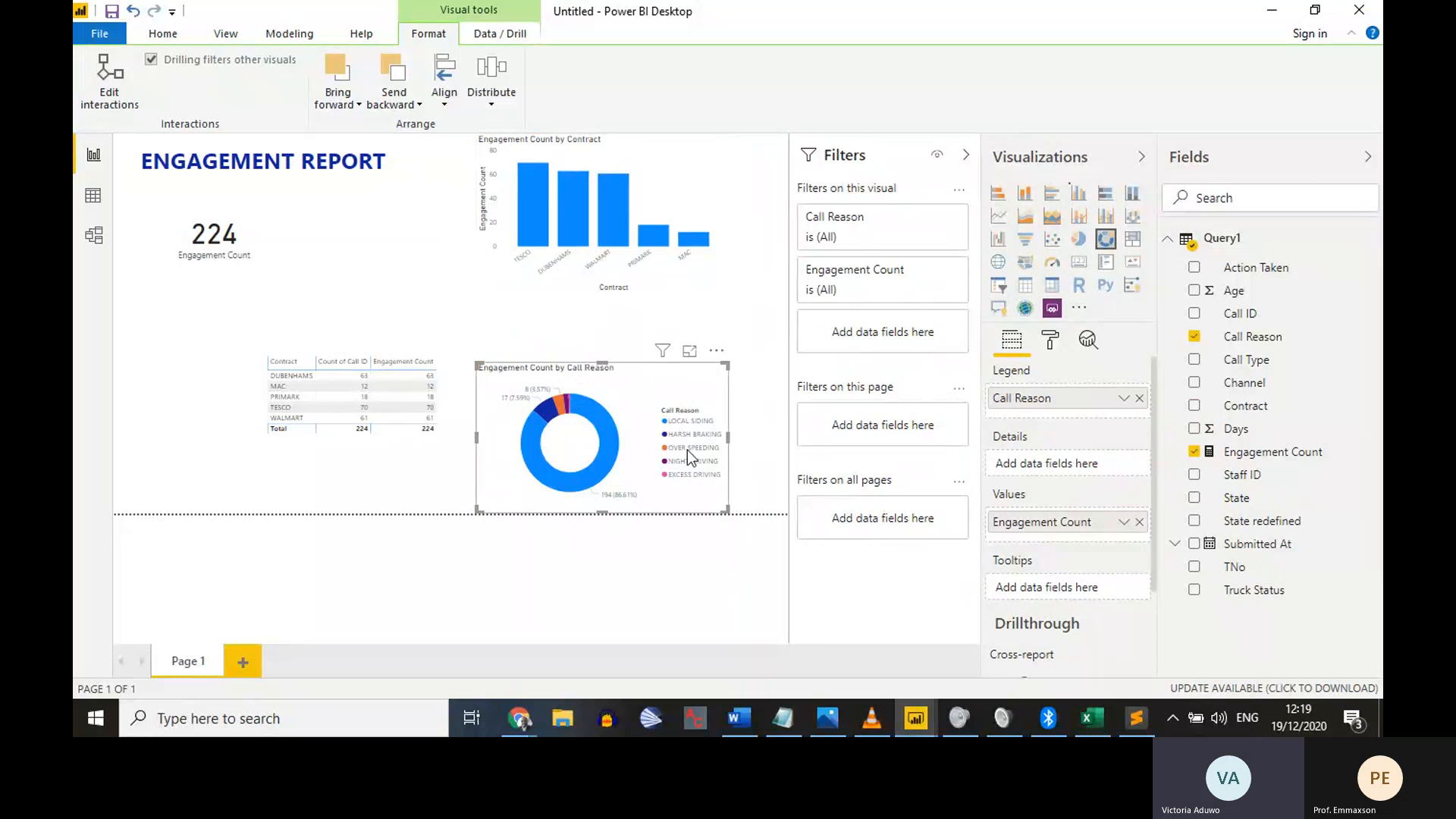
# Cross-filter the page by HARSH BRAKING, OVER SPEEDING and NIGHT DRIVING in turn from the Call Reason donut
pyautogui.click(553, 414)
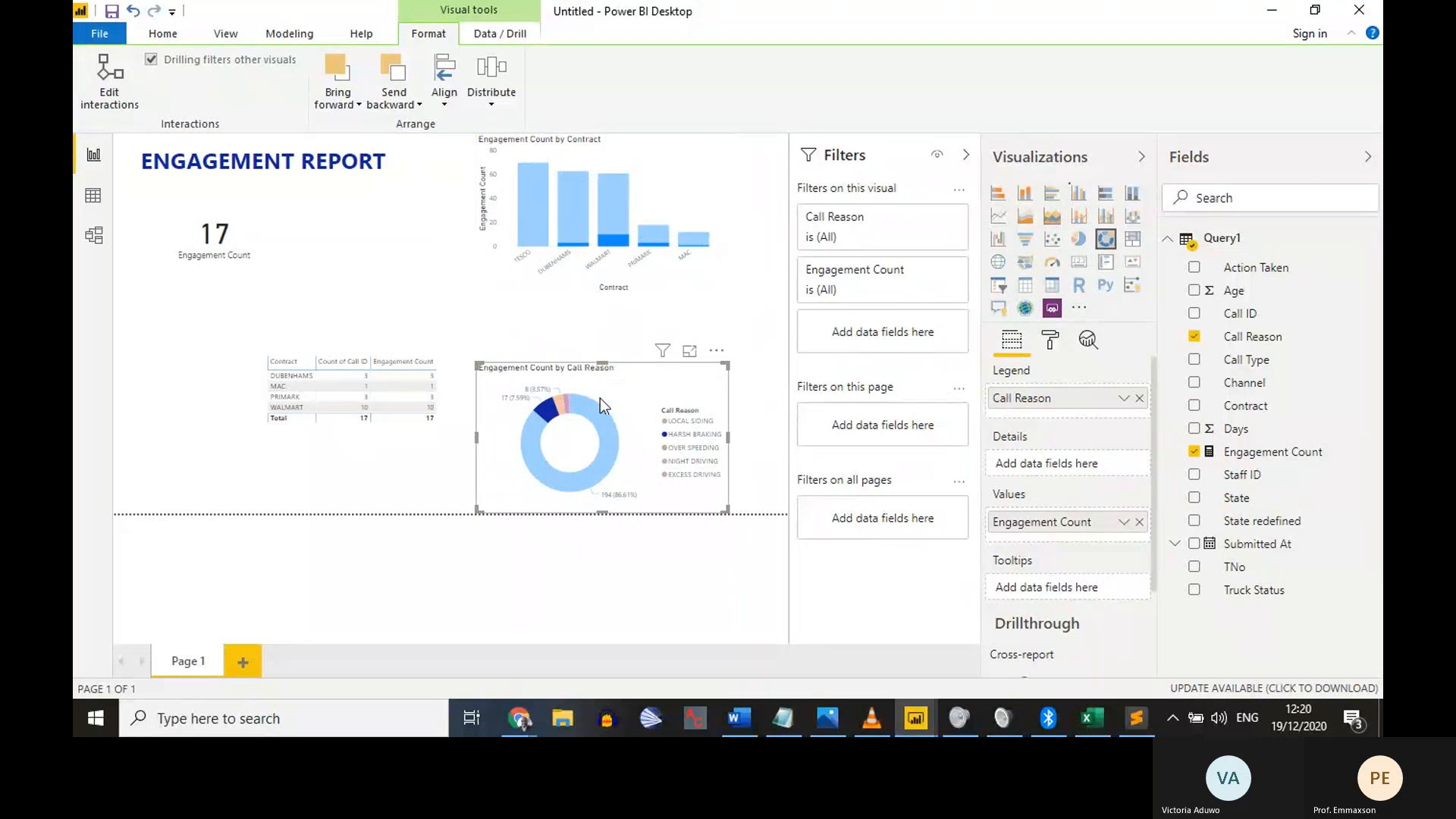
pyautogui.moveTo(561, 398)
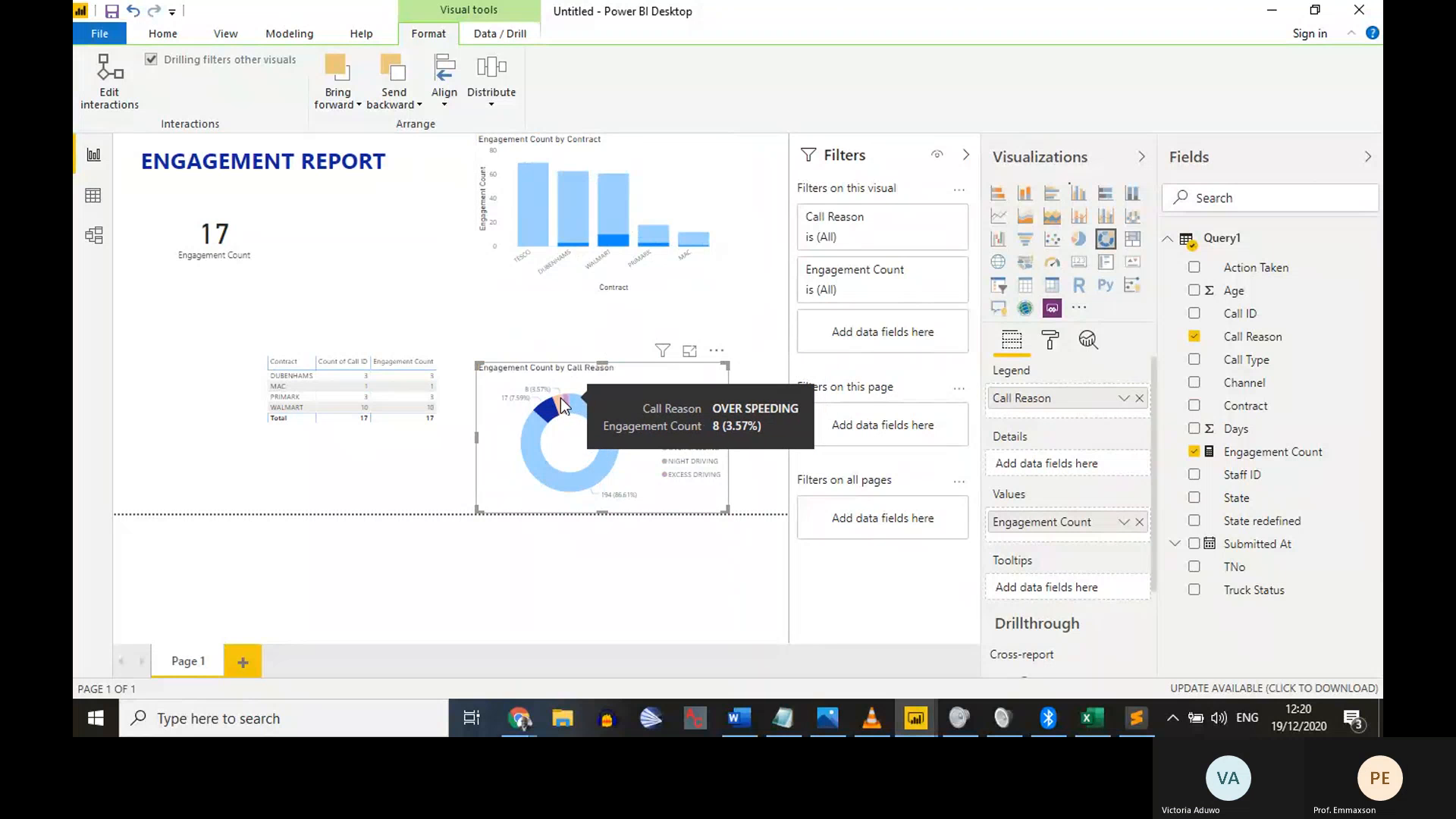
pyautogui.click(561, 399)
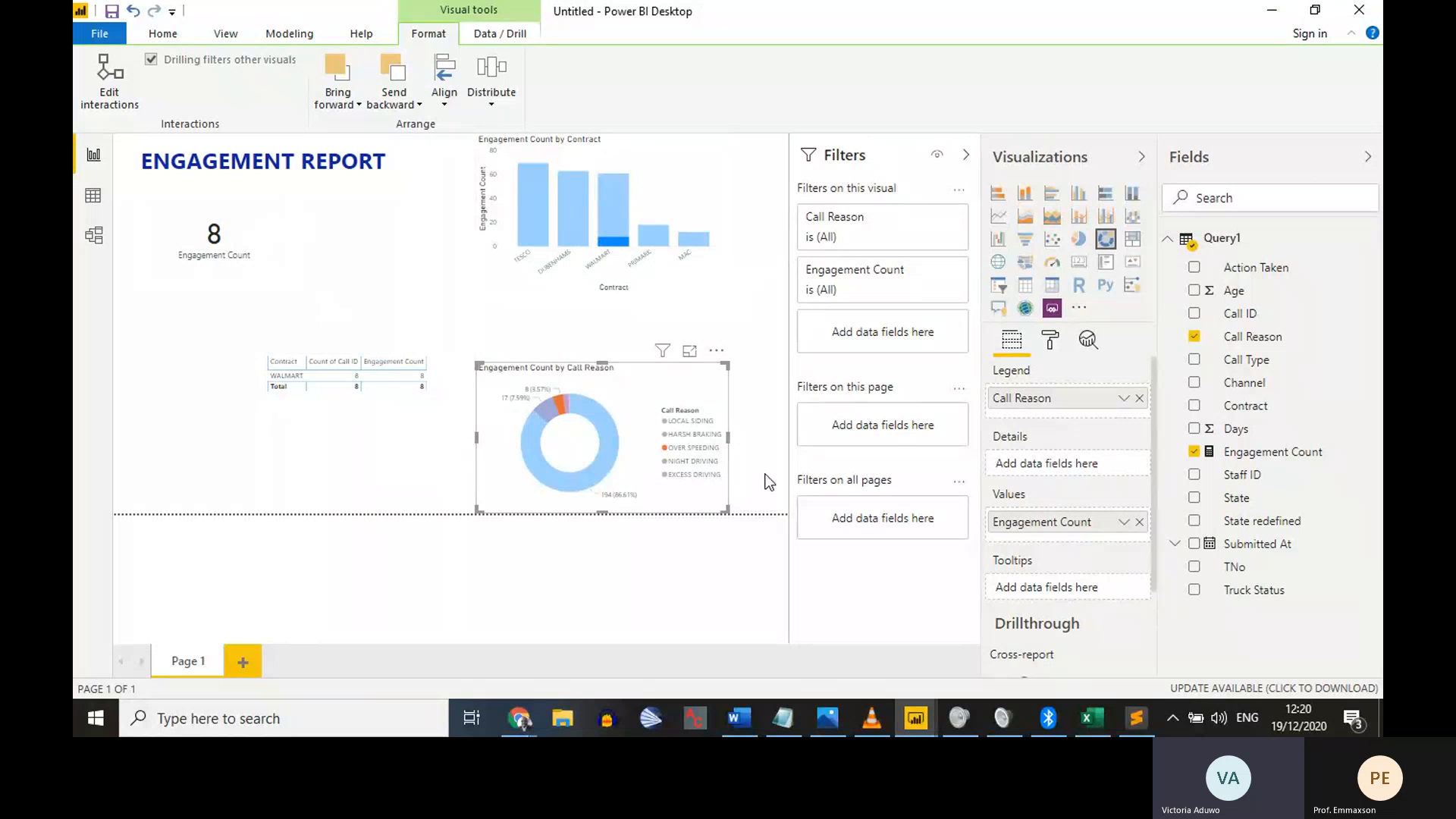
pyautogui.click(676, 461)
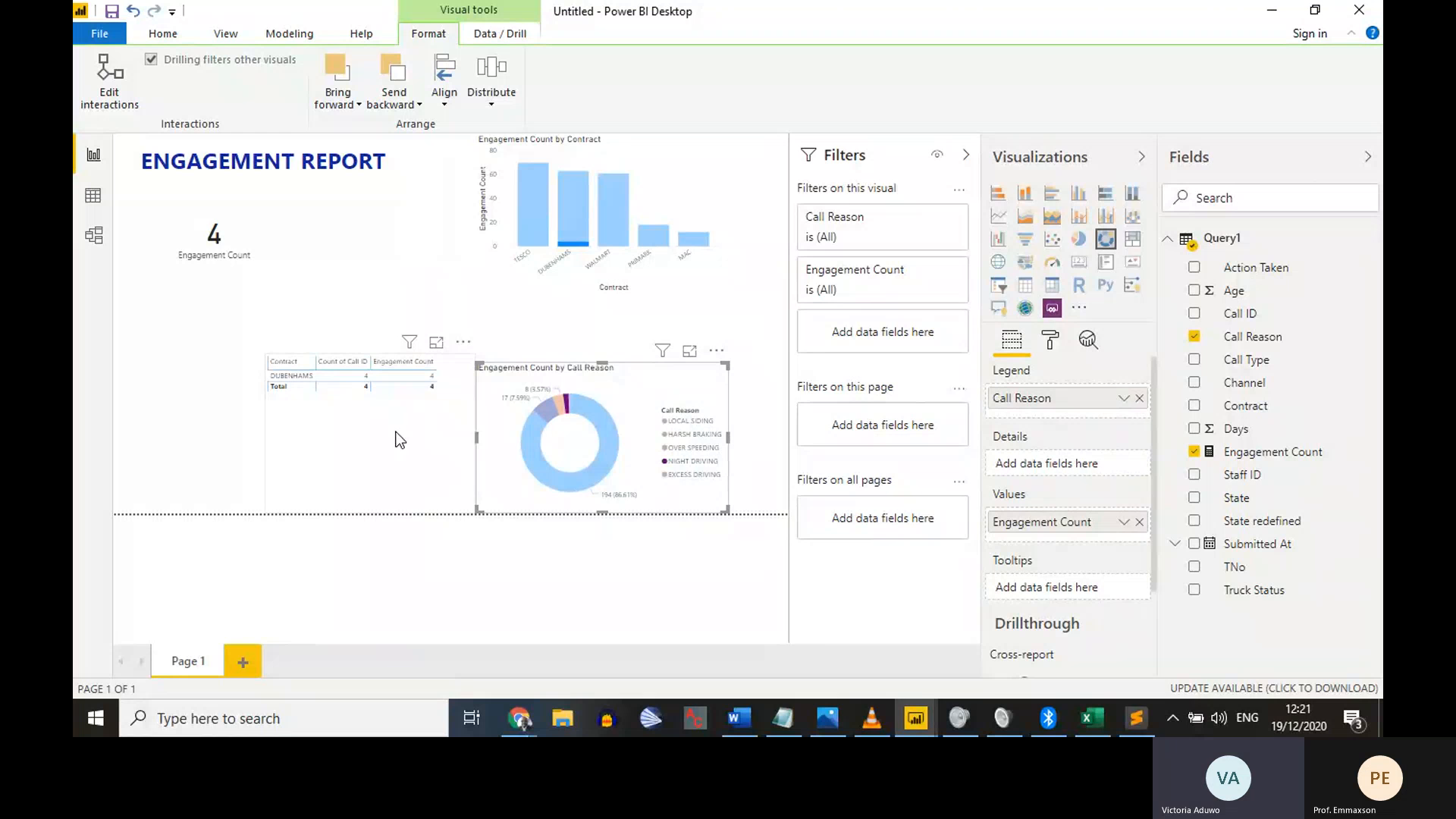
# Switch to the Microsoft Teams meeting and look through the recording devices in the Windows Sound settings
pyautogui.hotkey('alt', 'Tab')
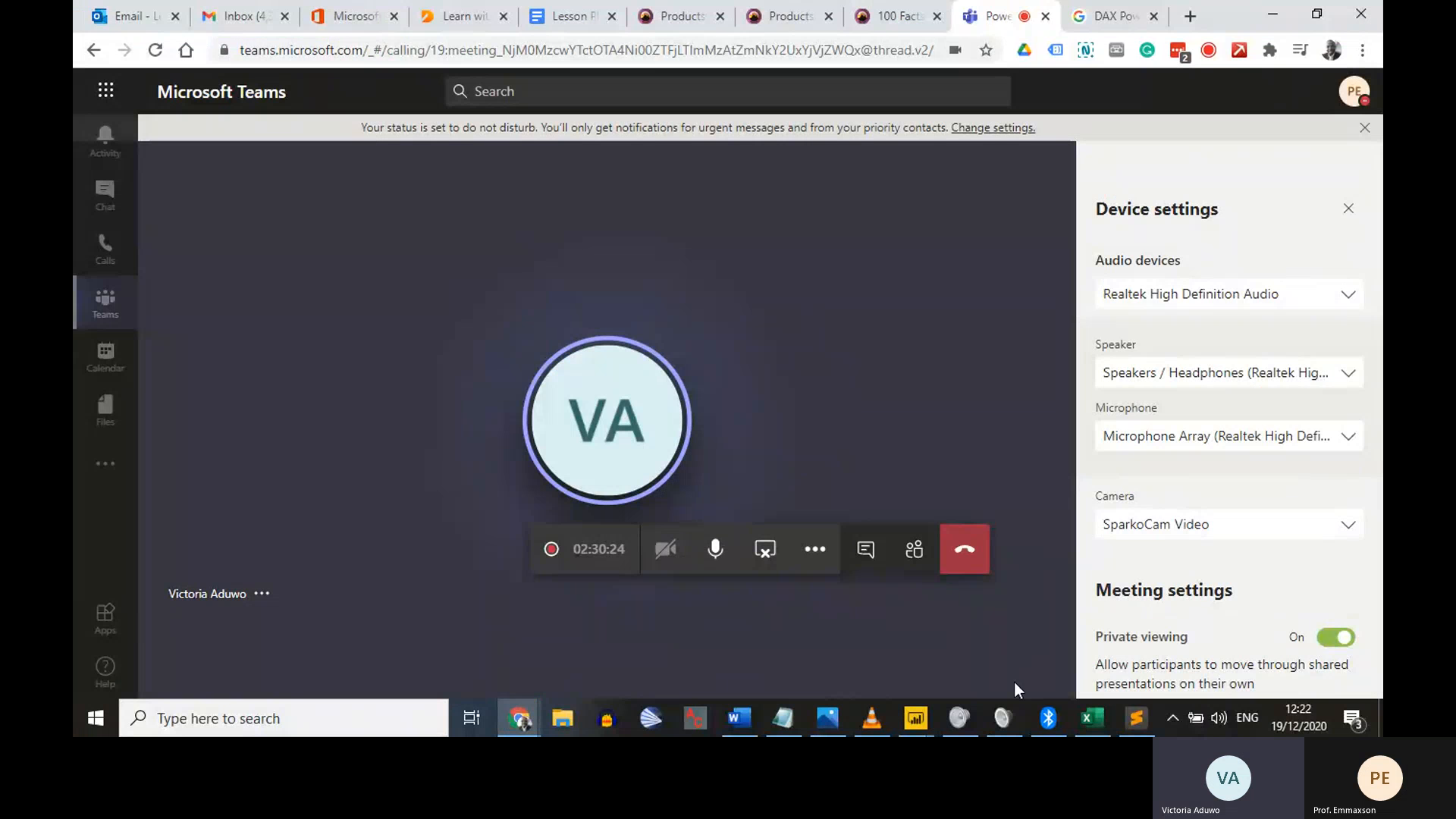
pyautogui.click(1002, 717)
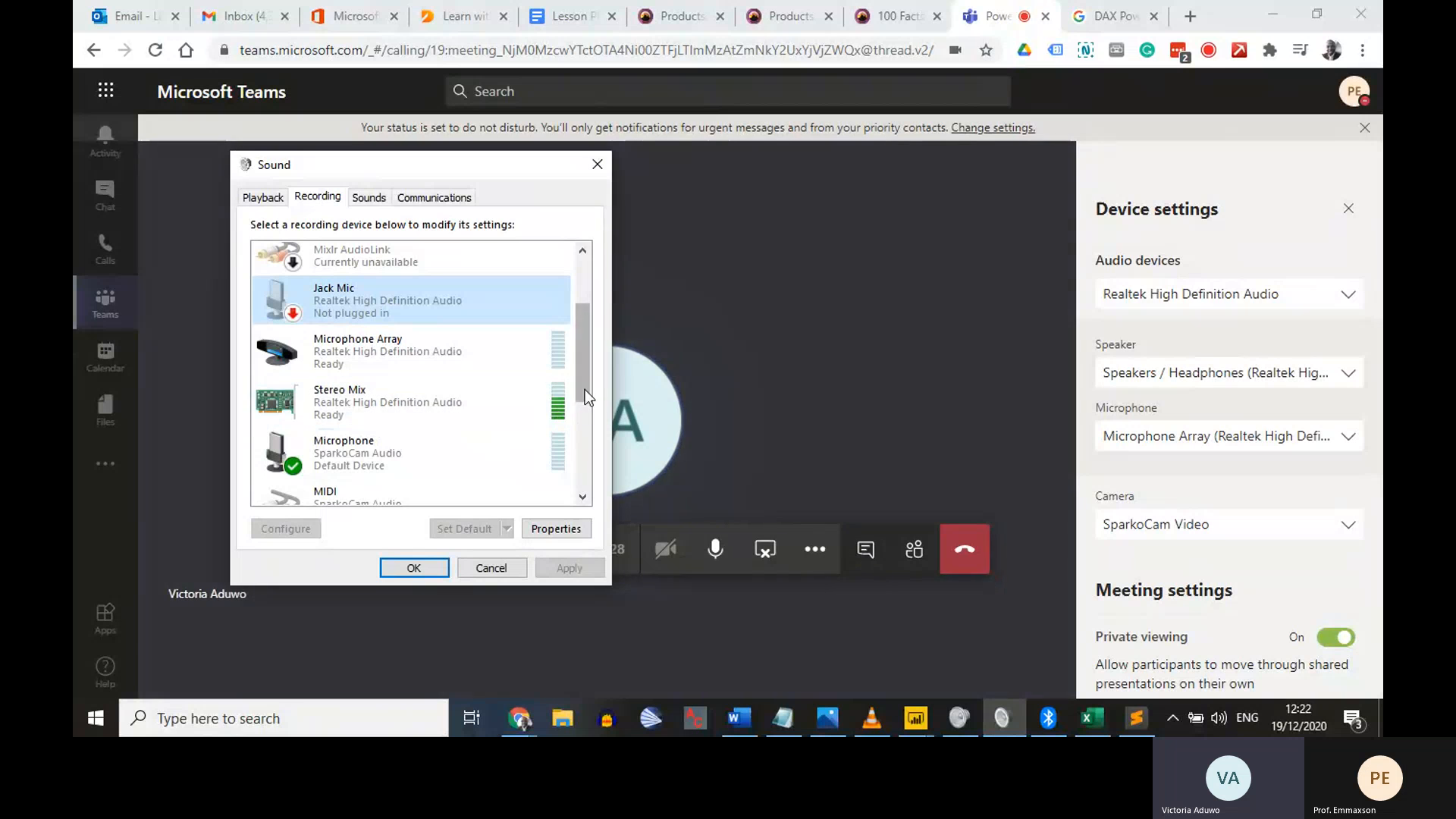
pyautogui.moveTo(585, 389); pyautogui.dragTo(585, 465)
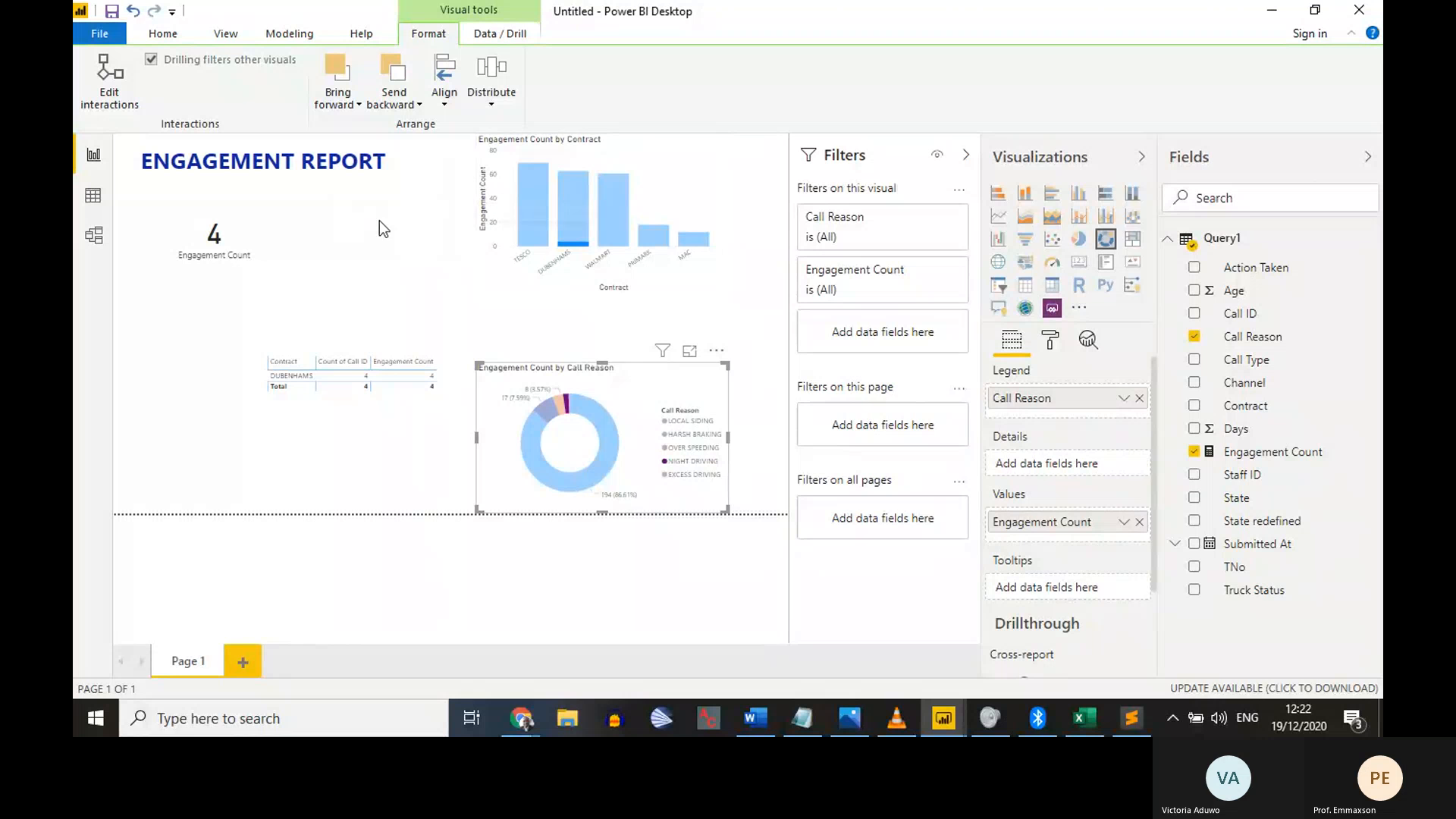
# Clear the NIGHT DRIVING cross-filter through the DUBENHAMS column of the Contract chart and deselect the chart
pyautogui.click(546, 317)
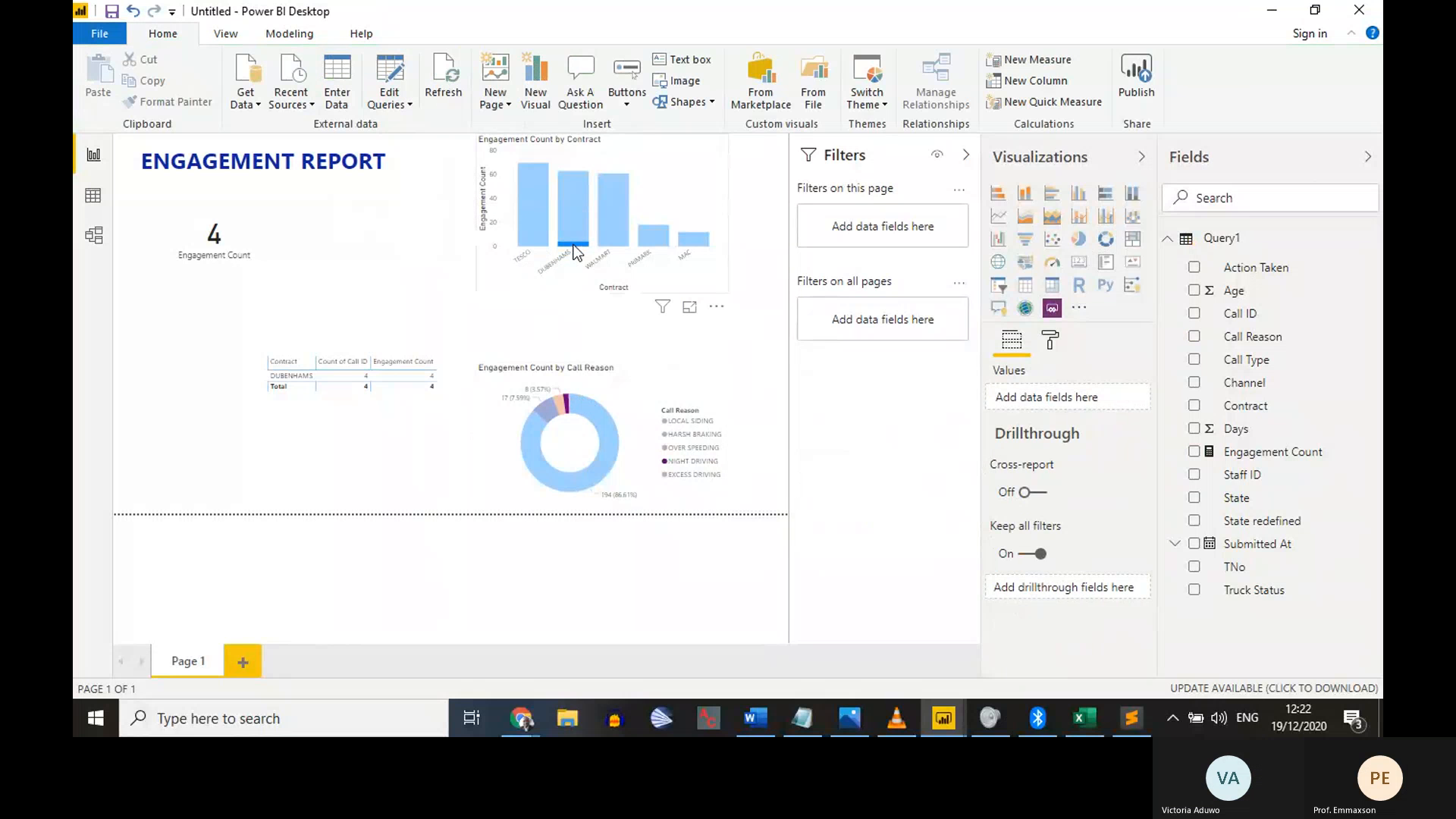
pyautogui.moveTo(575, 254)
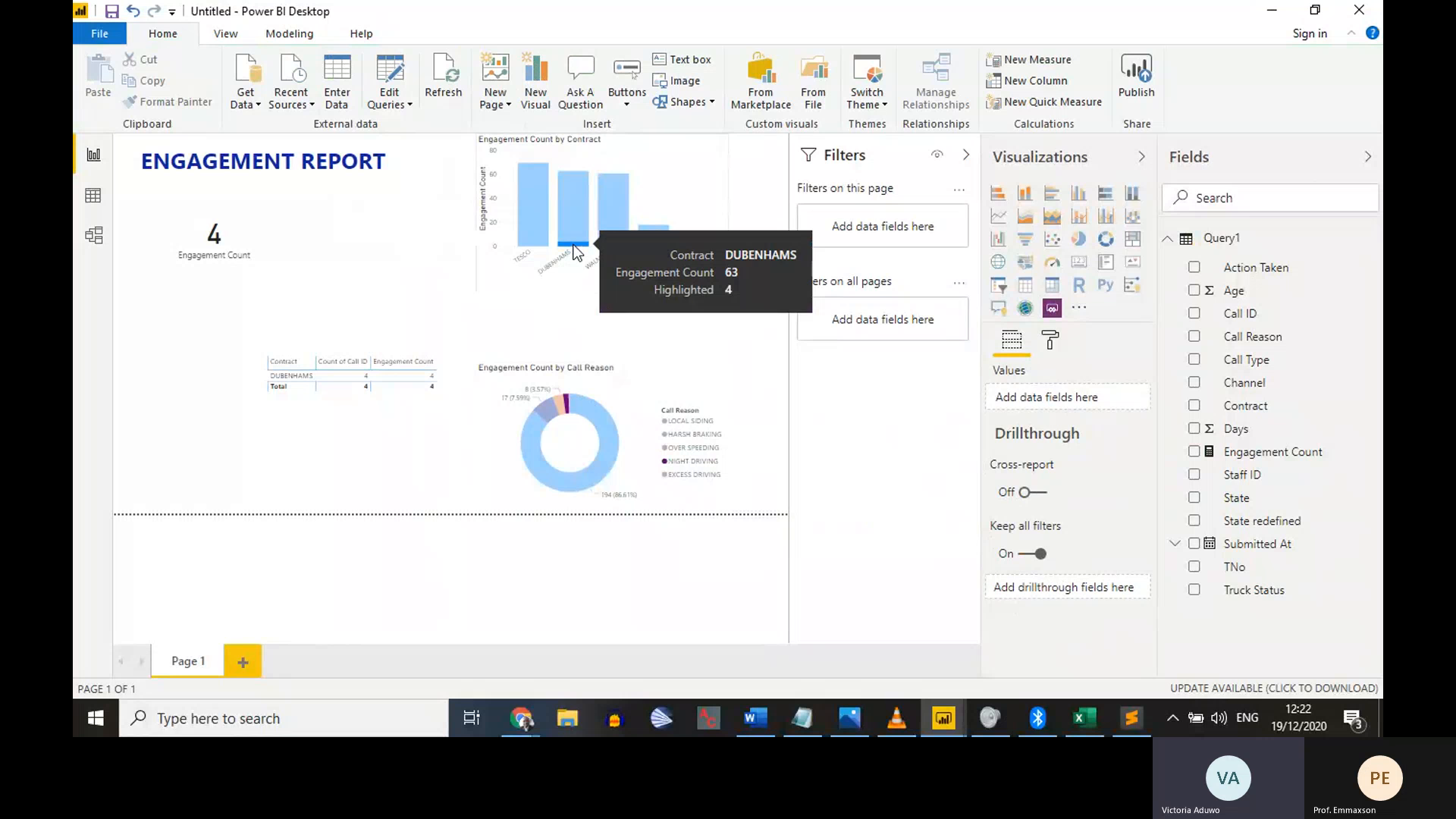
pyautogui.click(575, 255)
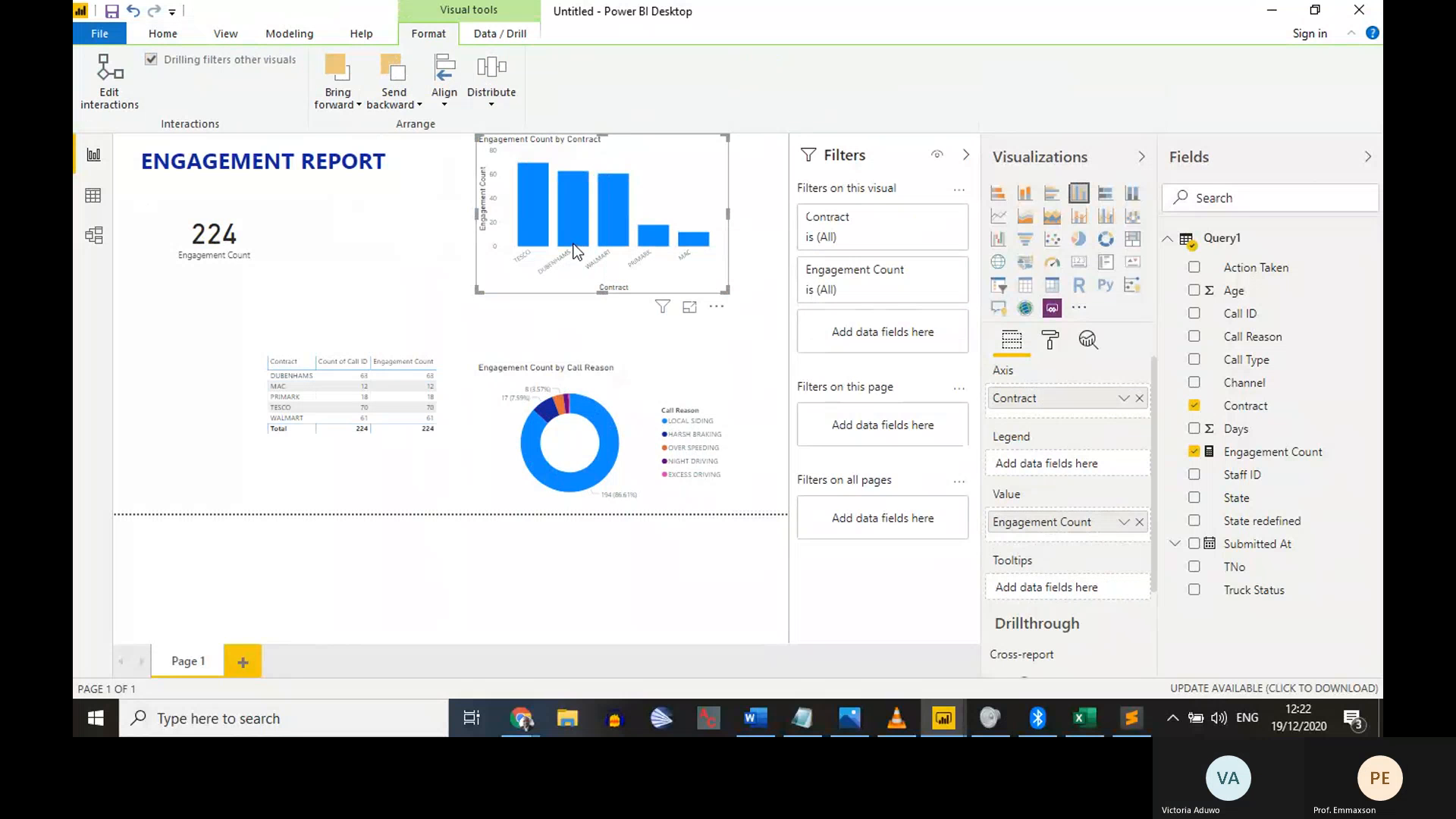
pyautogui.click(411, 273)
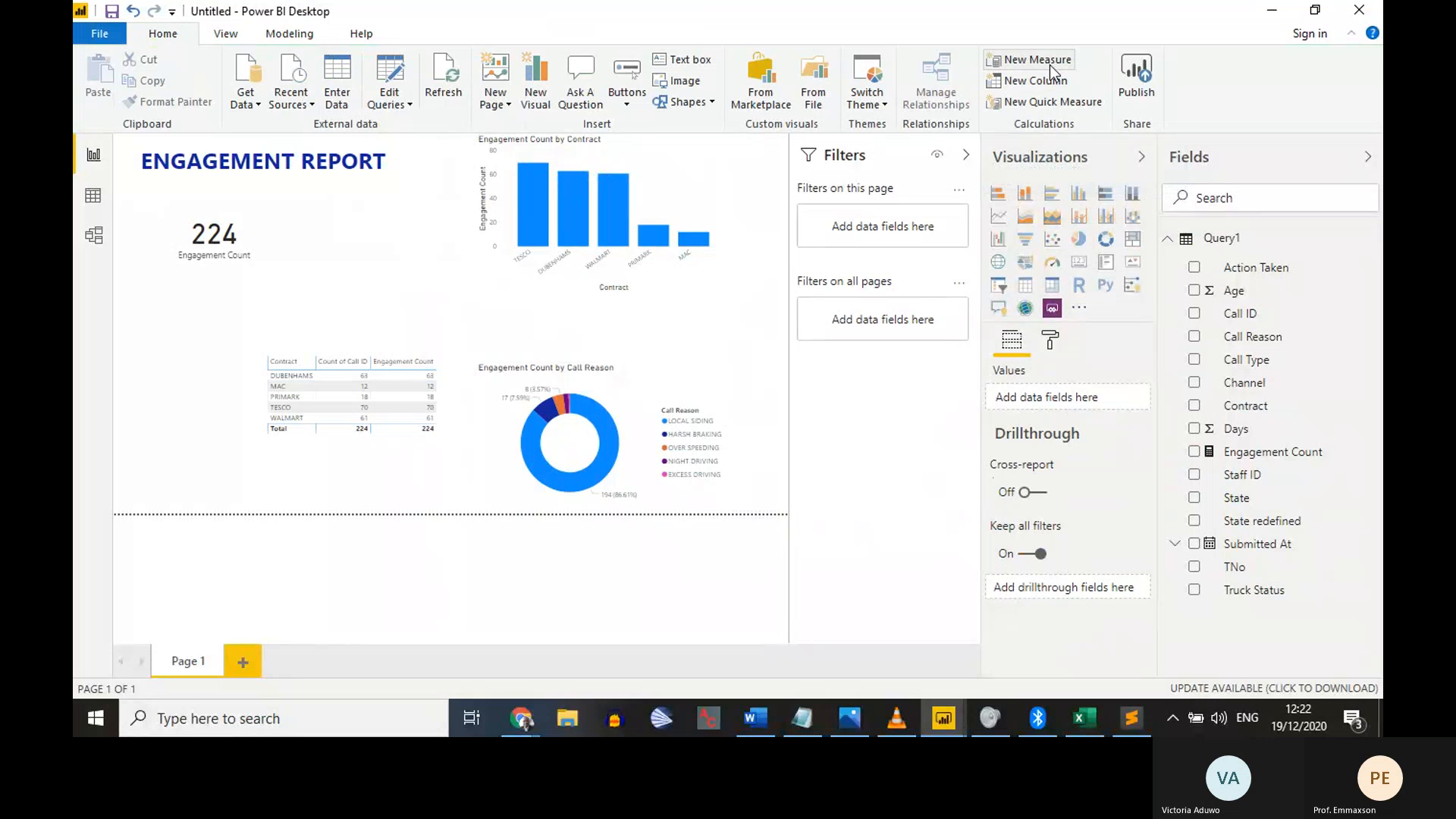
# Create a new measure in Query1 defined as Average Age = AVERAGE(Query1[Age])
pyautogui.click(1052, 61)
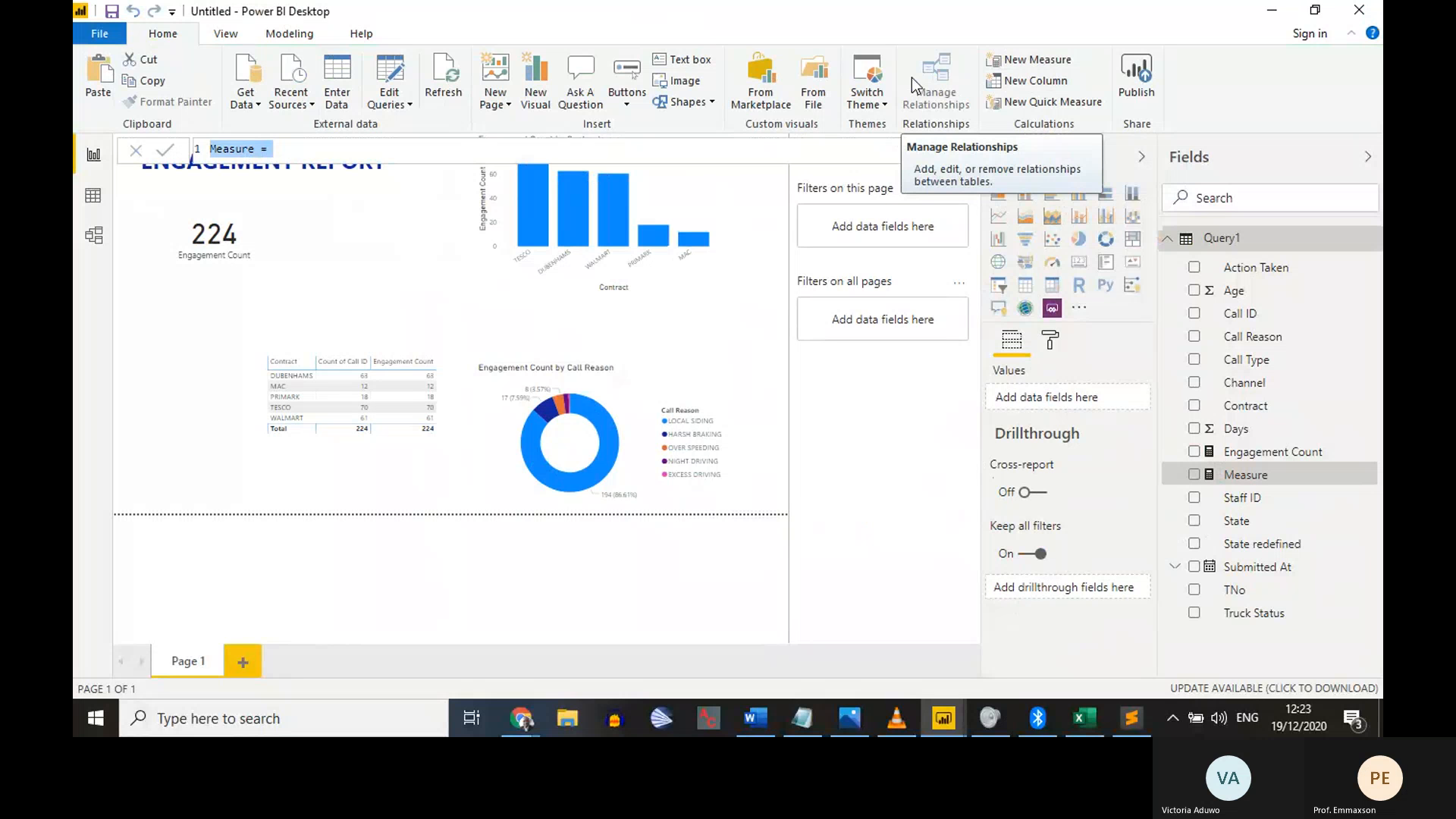
pyautogui.write('A')
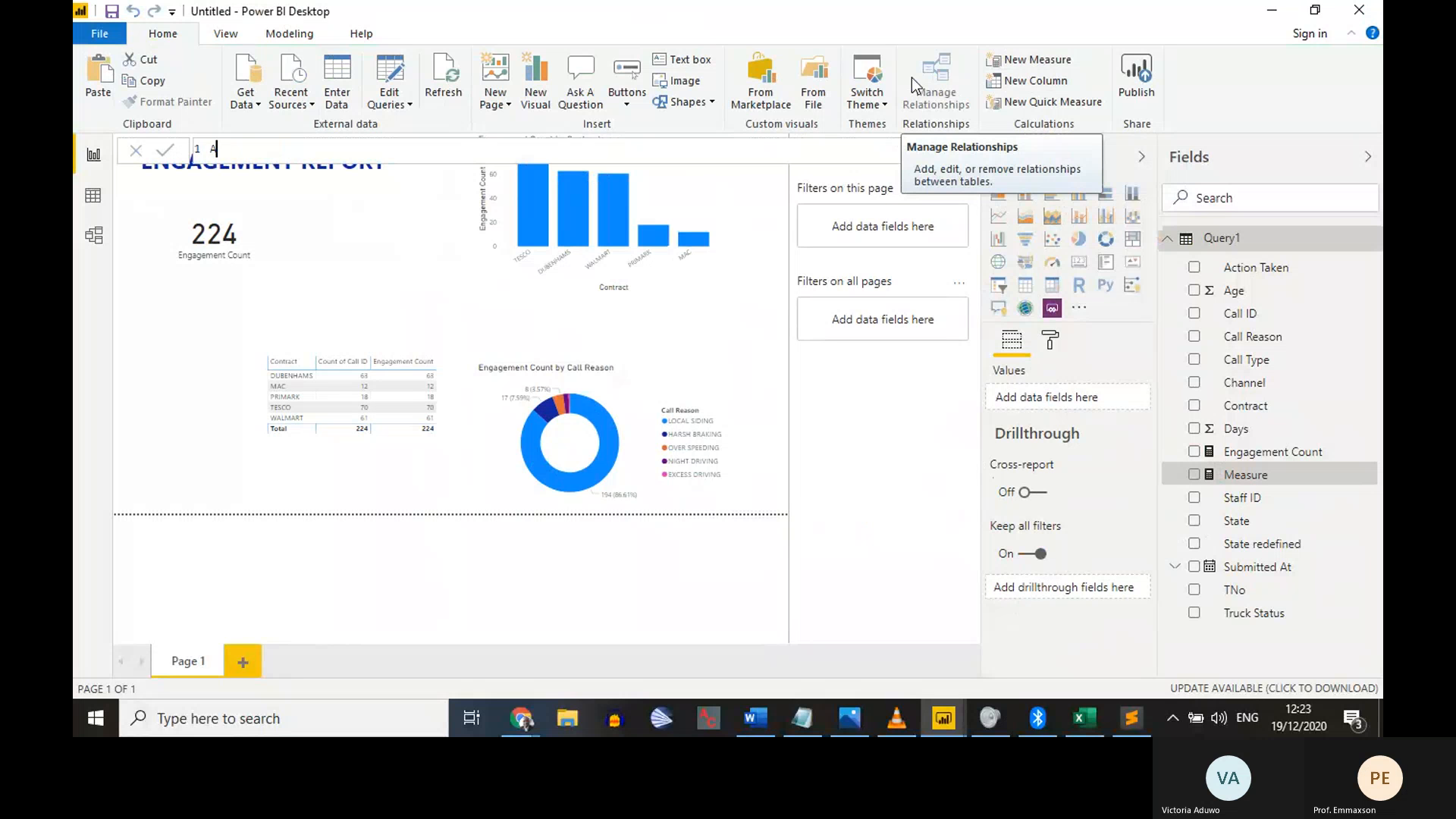
pyautogui.write('verage')
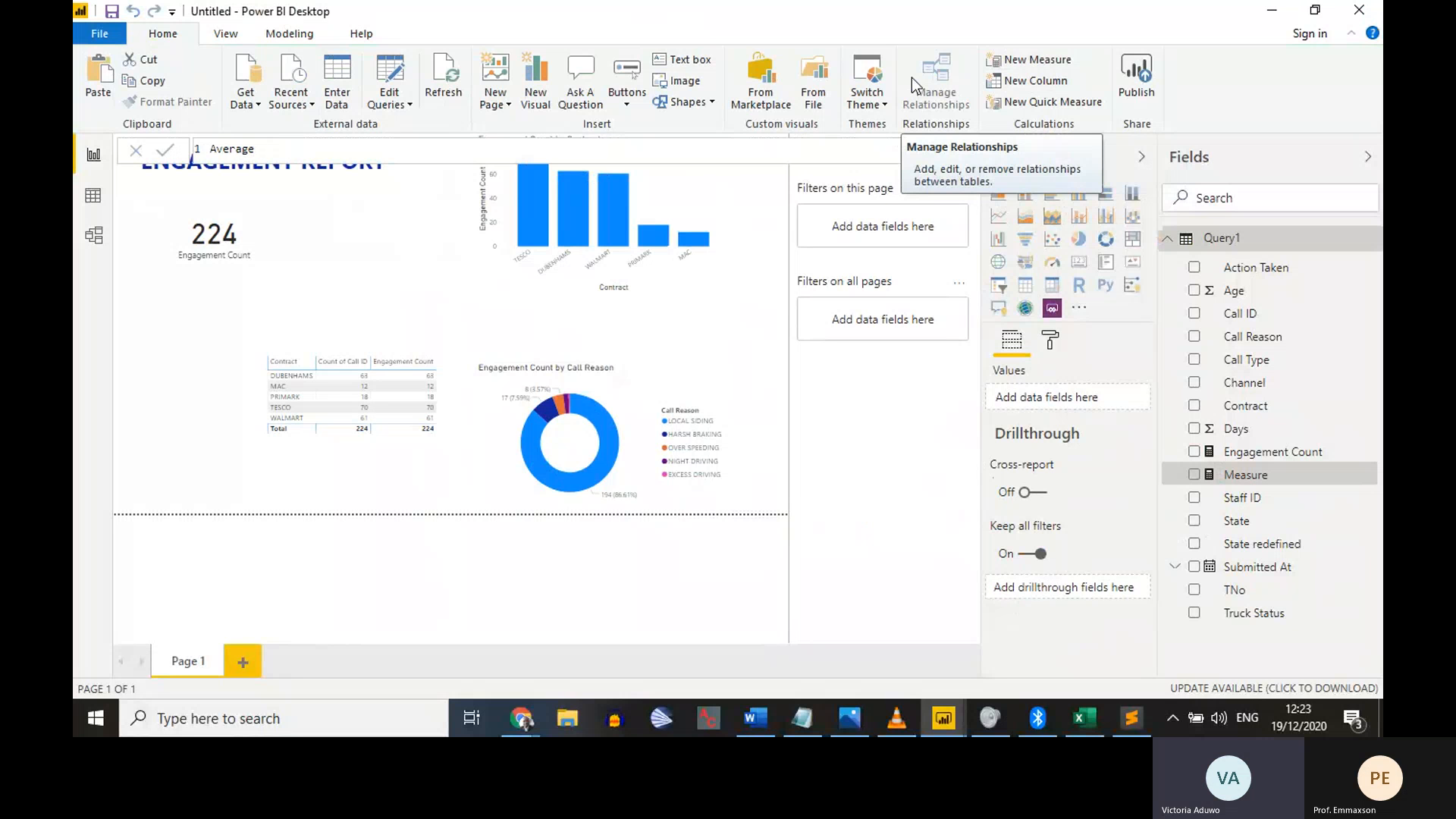
pyautogui.write(' Age =')
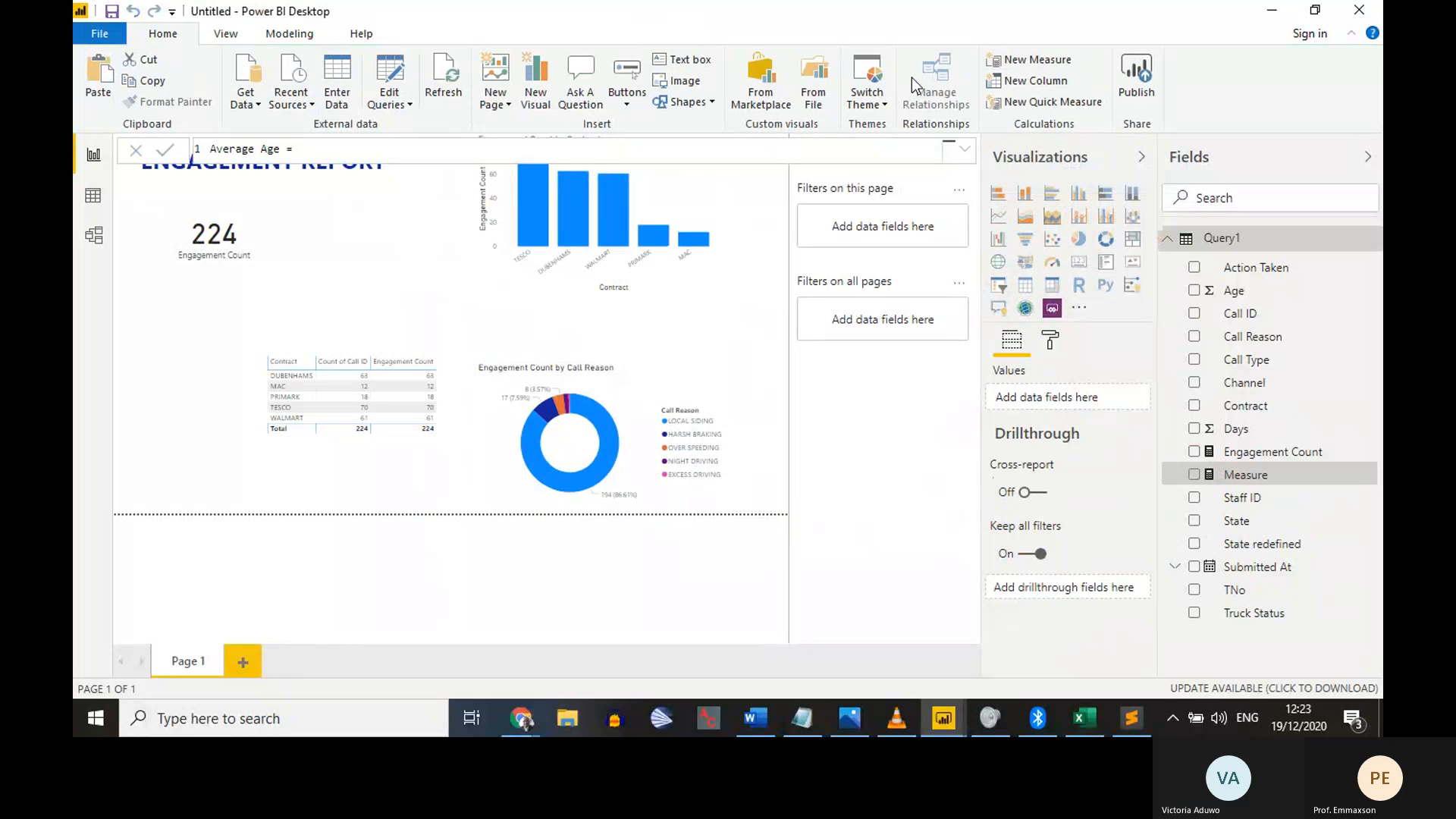
pyautogui.write('ave')
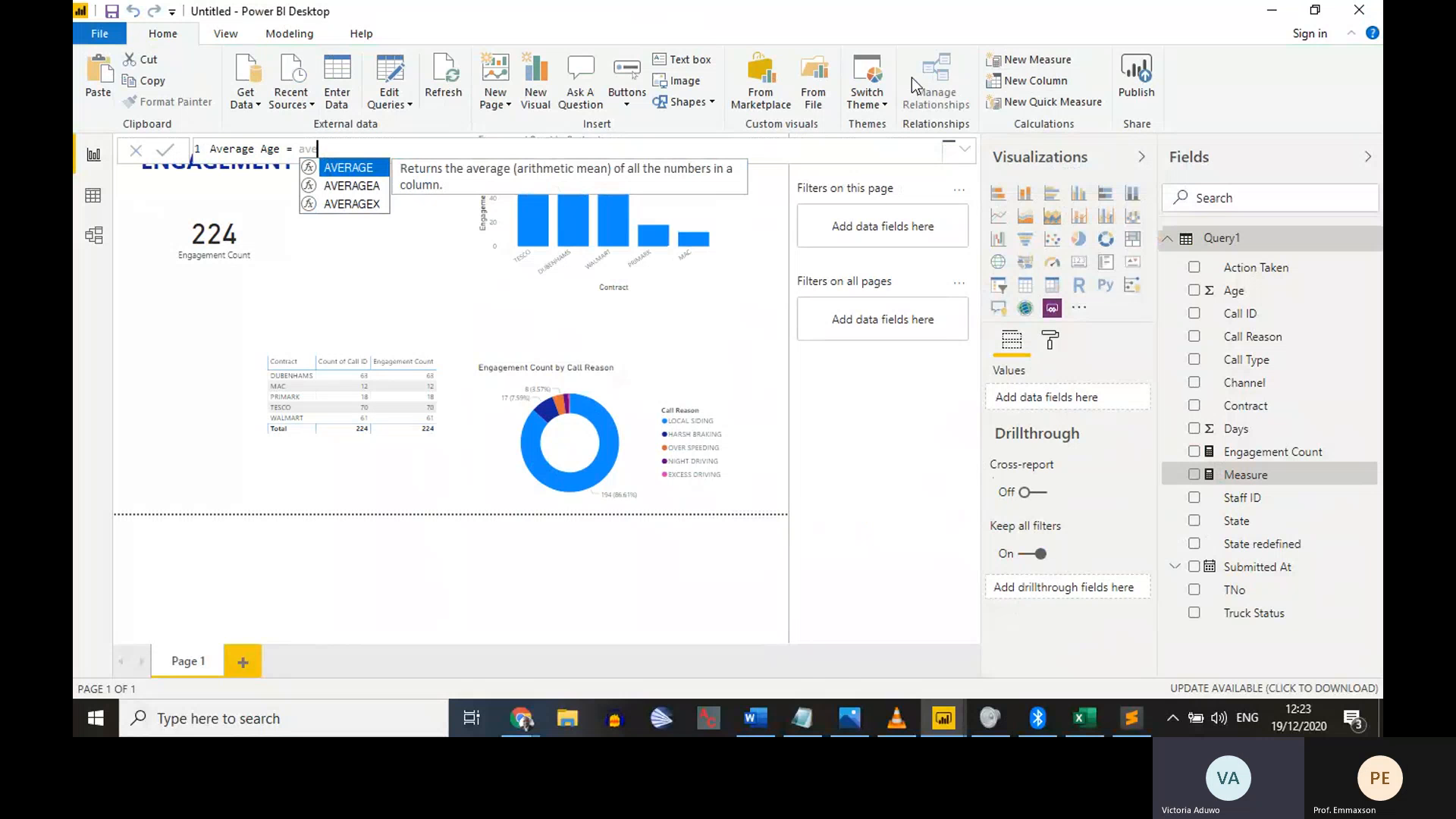
pyautogui.hotkey('alt', 'Tab')
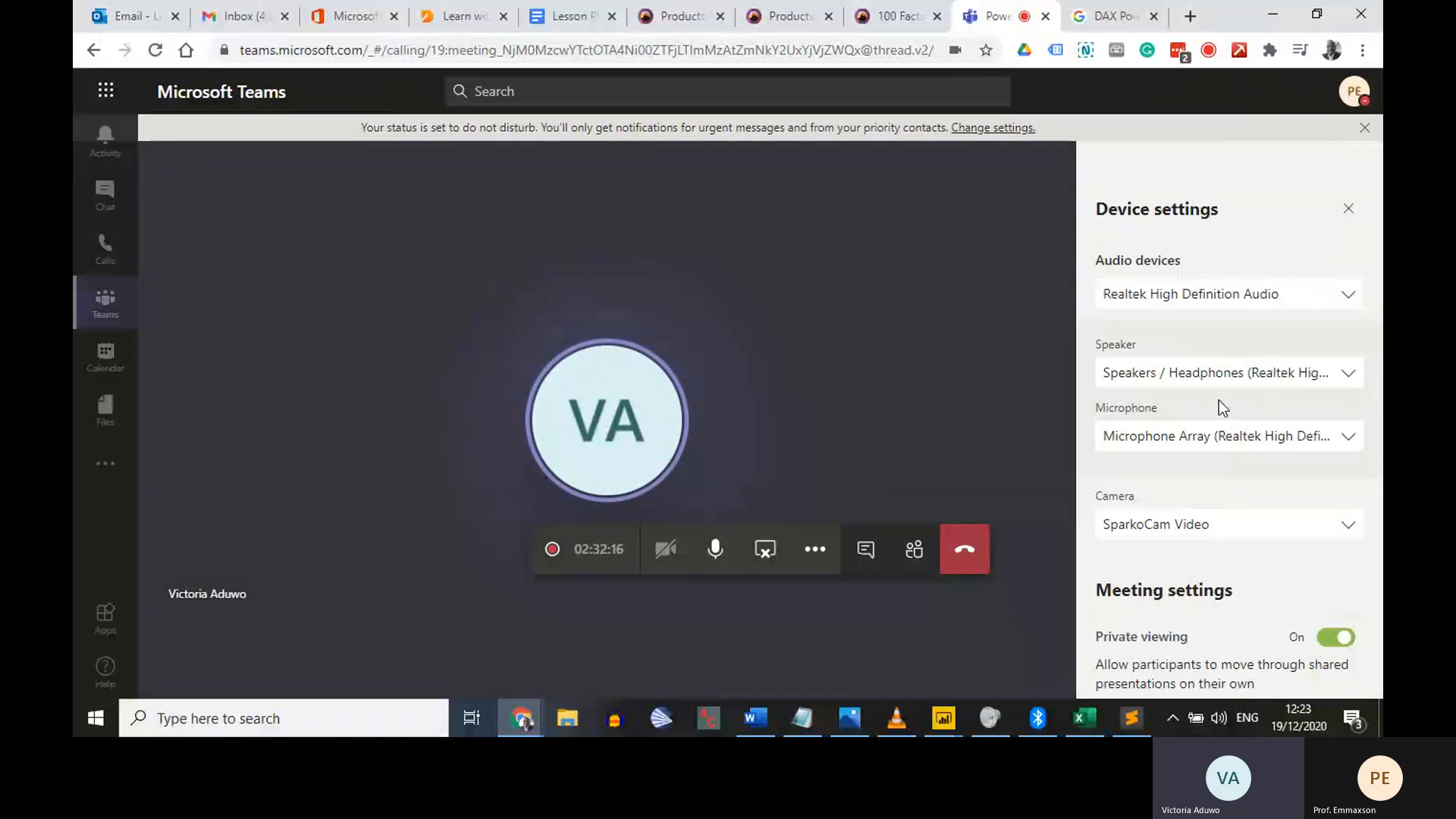
pyautogui.click(1278, 12)
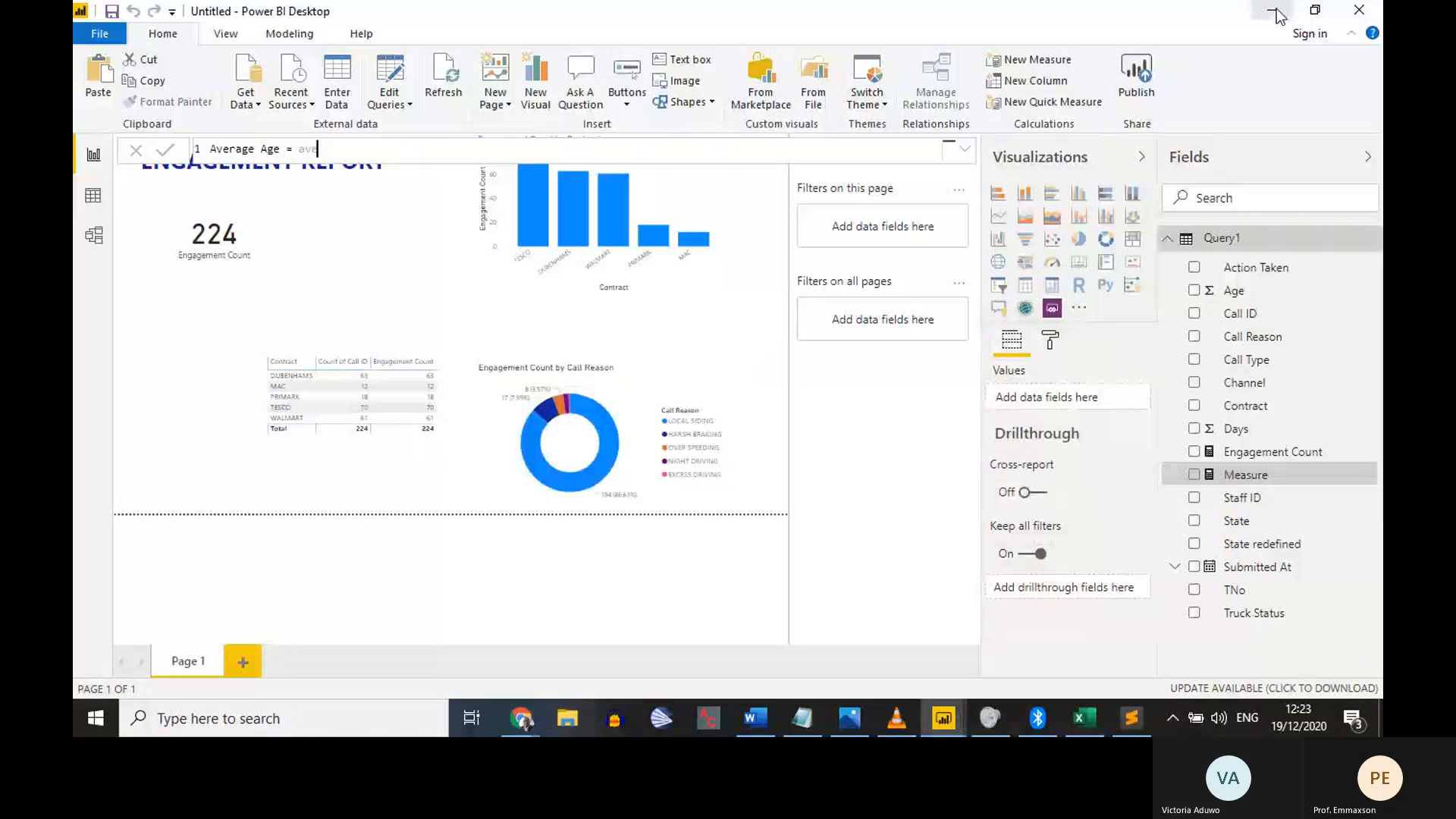
pyautogui.moveTo(619, 226)
pyautogui.write('r')
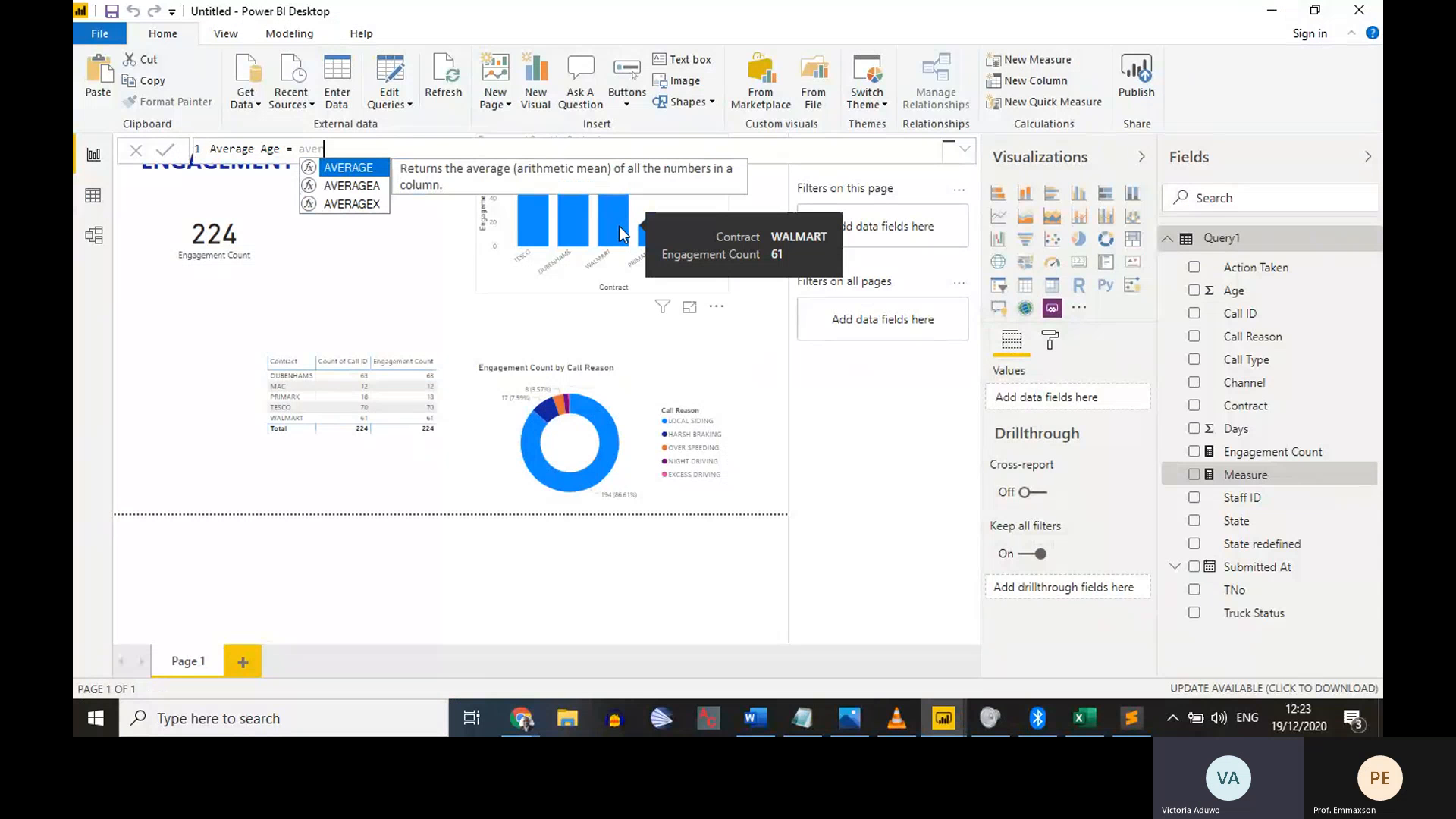
pyautogui.press('Tab')
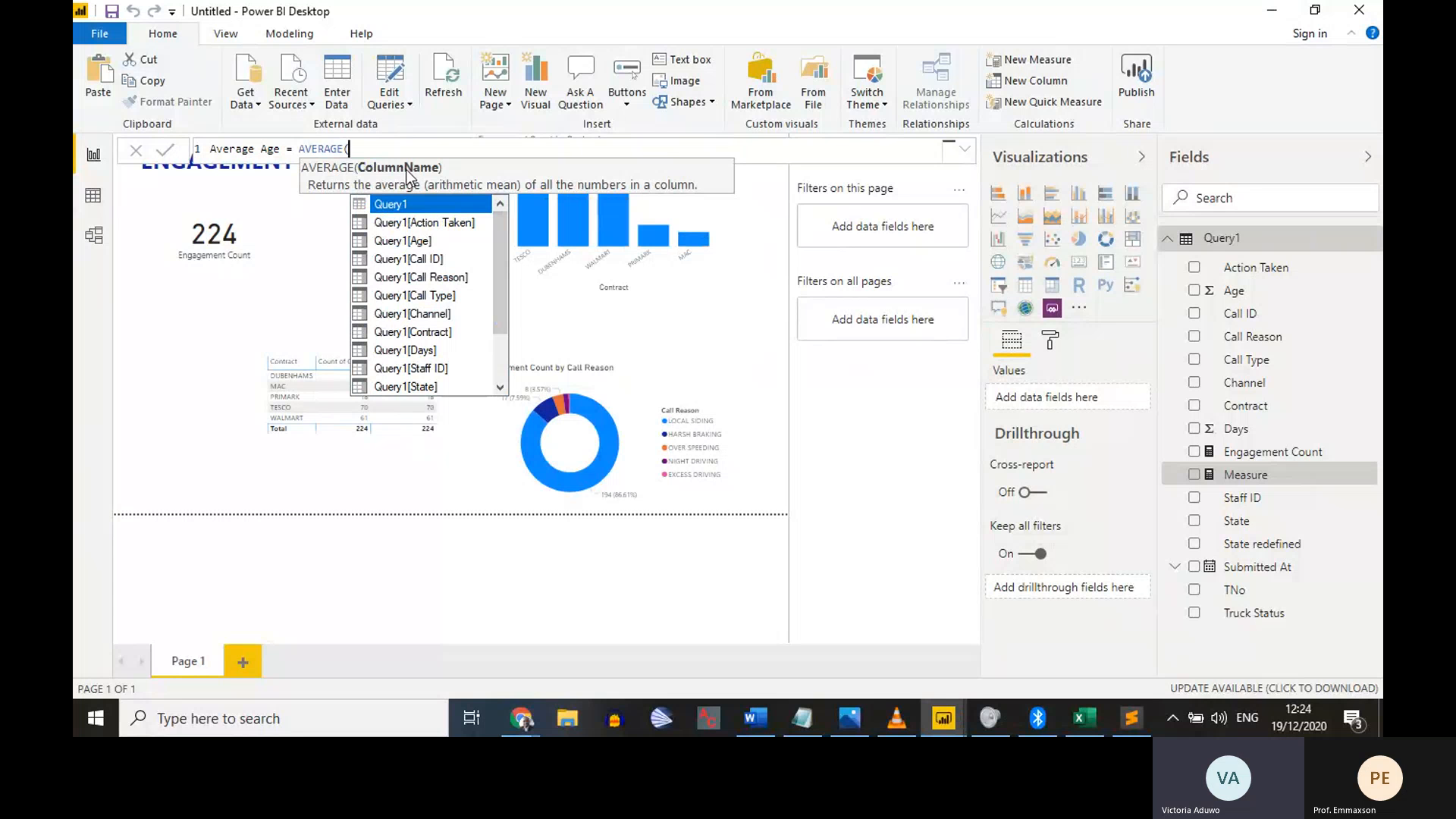
pyautogui.doubleClick(426, 240)
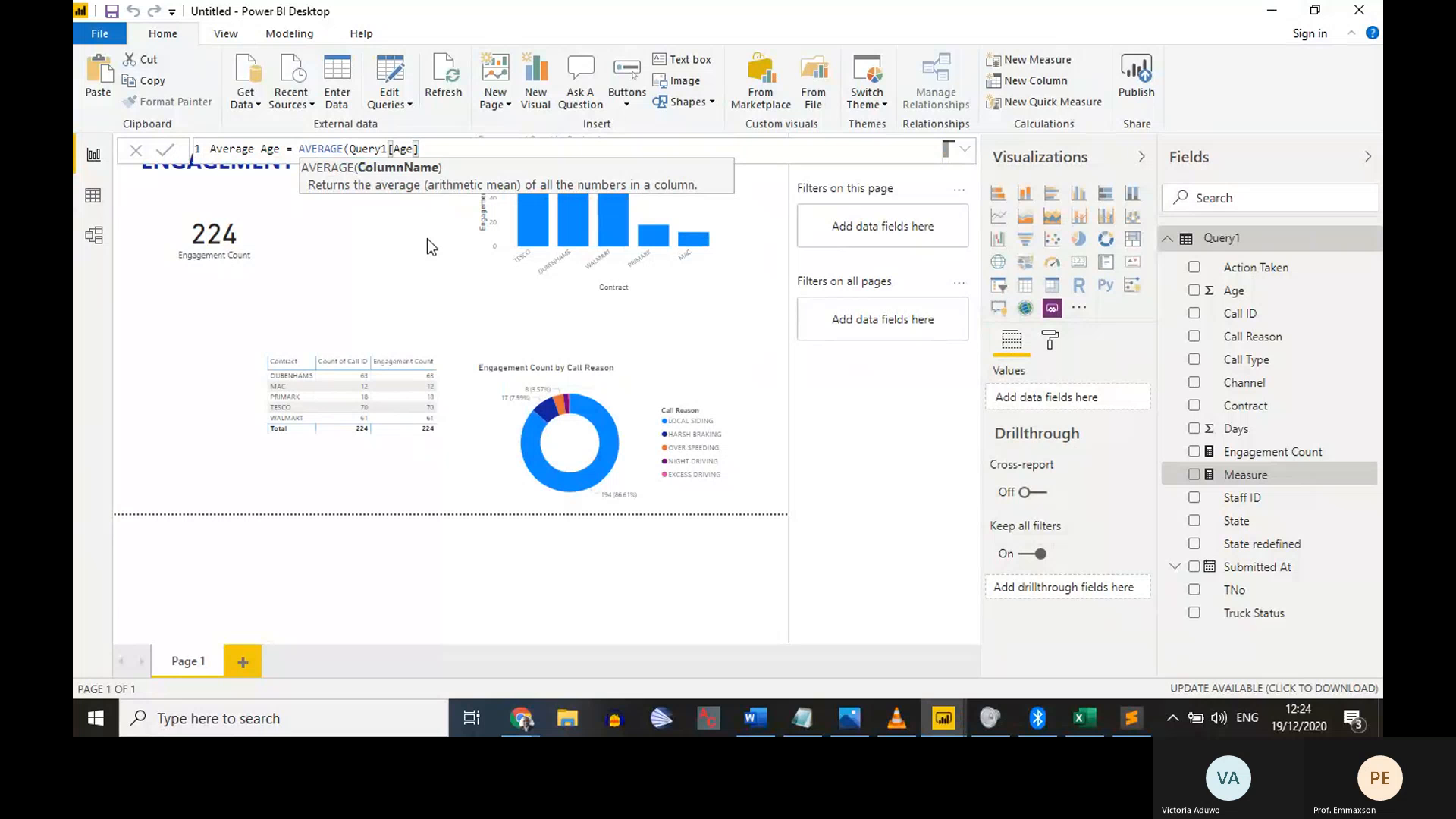
pyautogui.write(')')
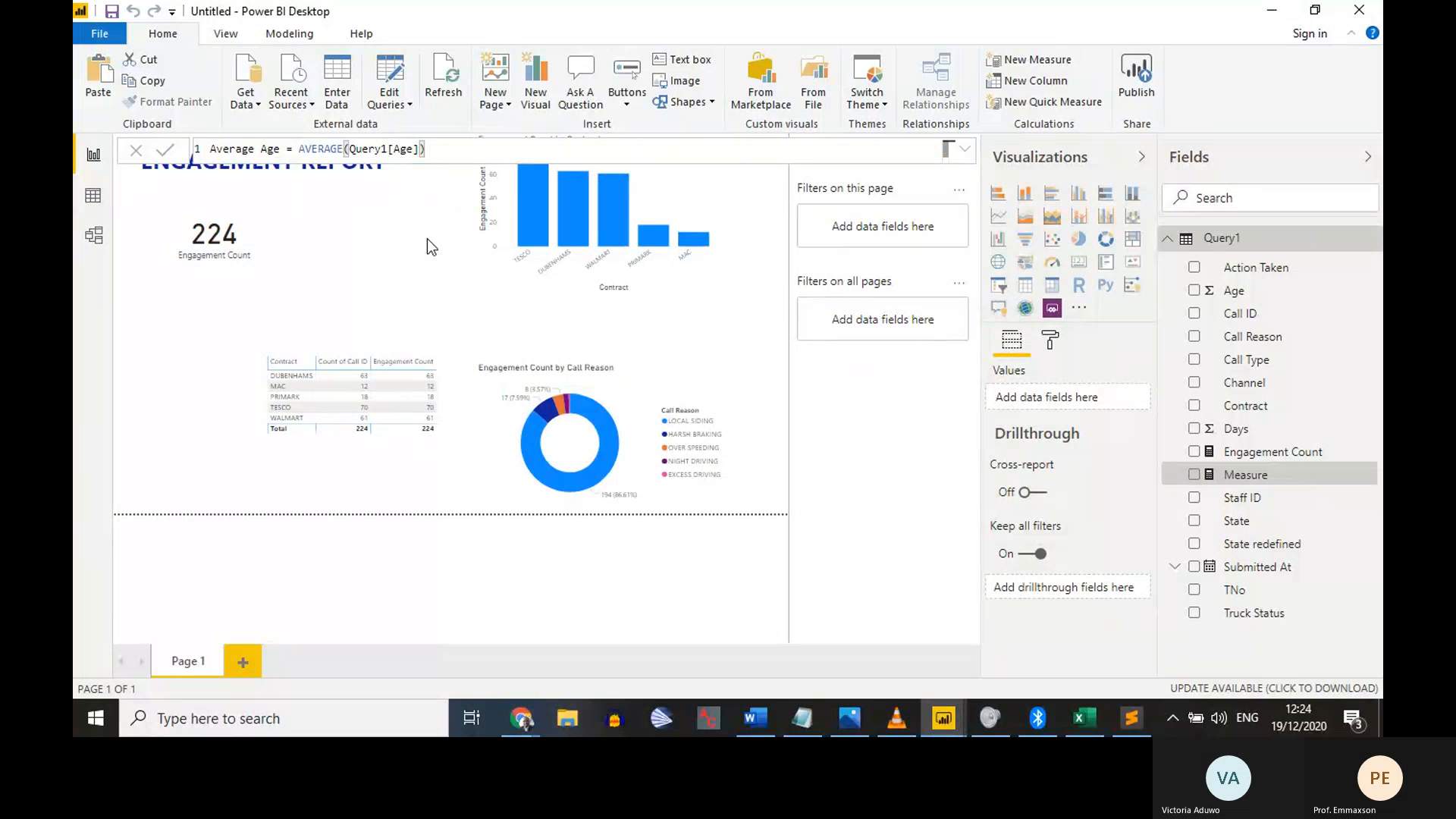
pyautogui.press('Return')
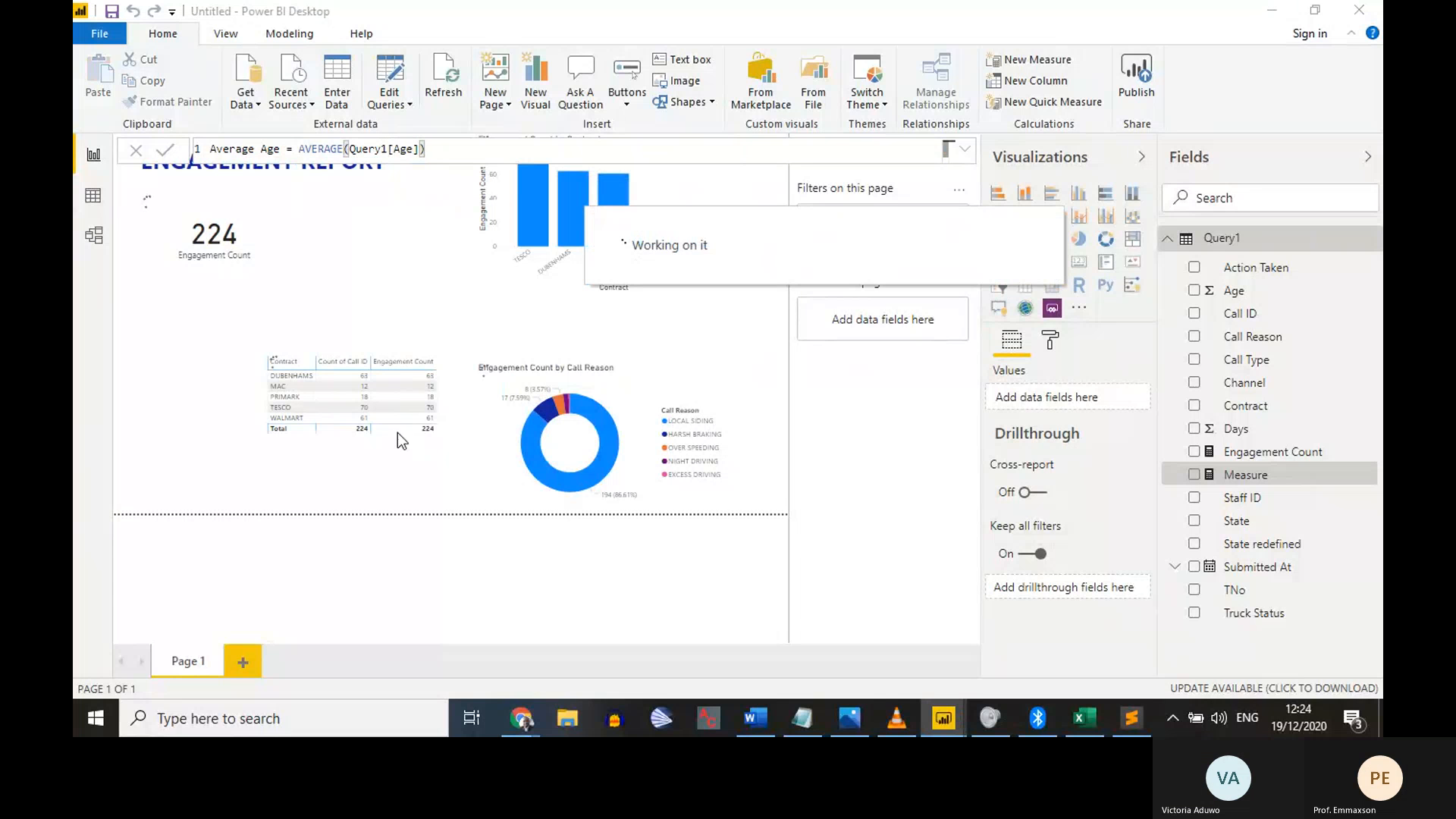
# Align the contract table with the left edge of the Engagement Count card and add the Average Age measure to it
pyautogui.moveTo(393, 460); pyautogui.dragTo(267, 439)
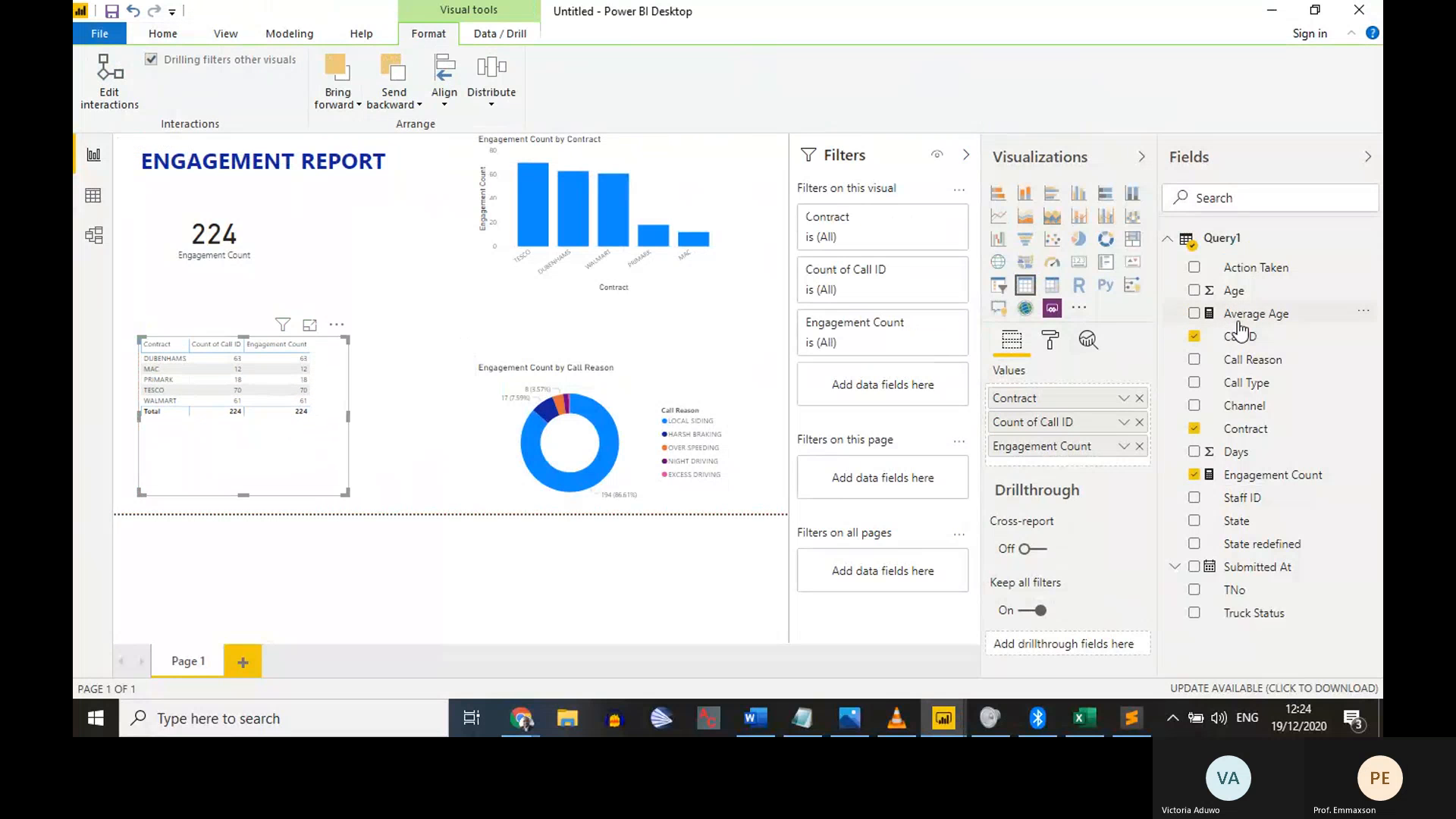
pyautogui.moveTo(1234, 326); pyautogui.dragTo(300, 438)
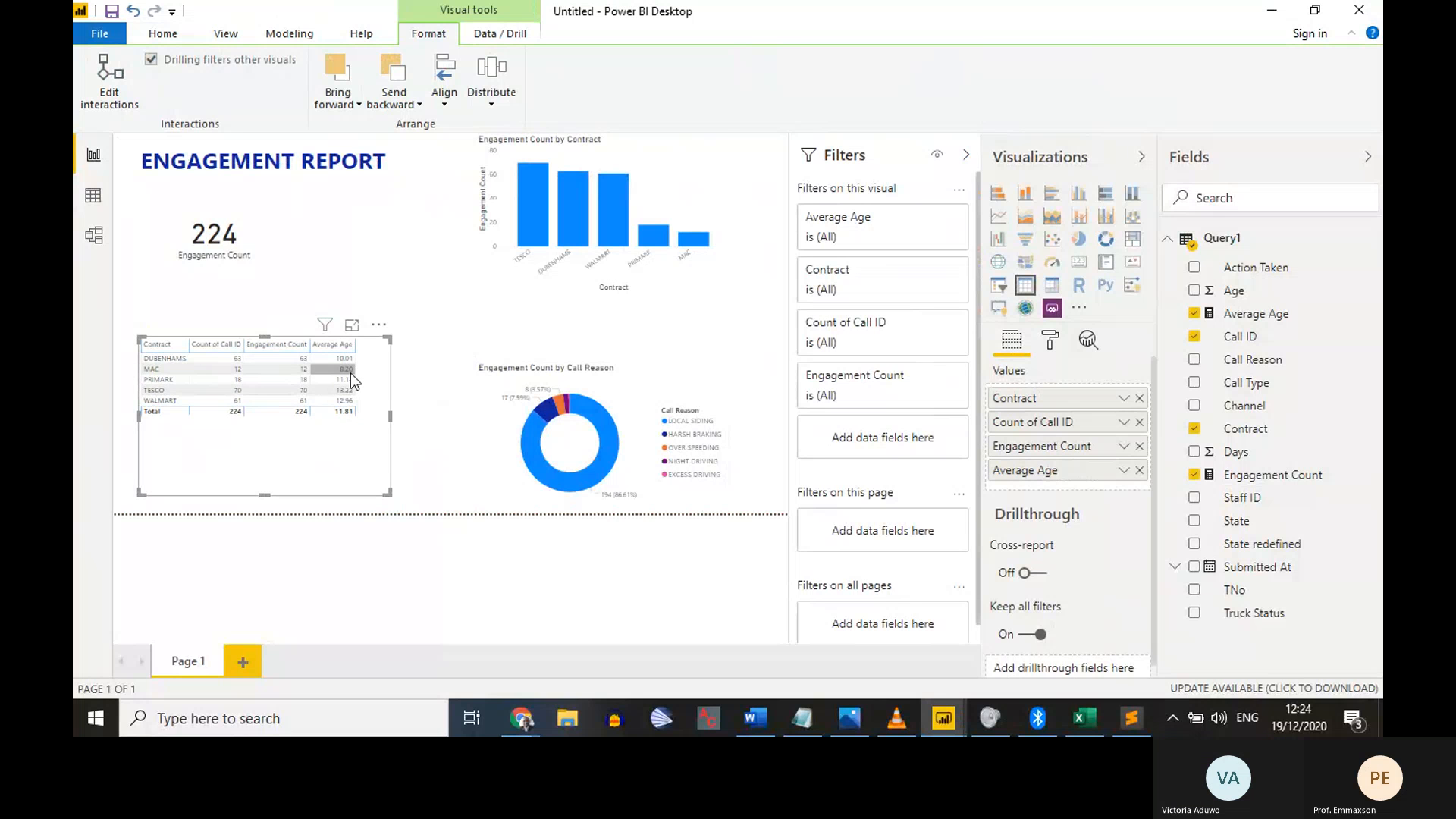
# Add Average Age to the Contract column chart and convert it to a line and stacked column chart with Average Age as the line values
pyautogui.click(682, 149)
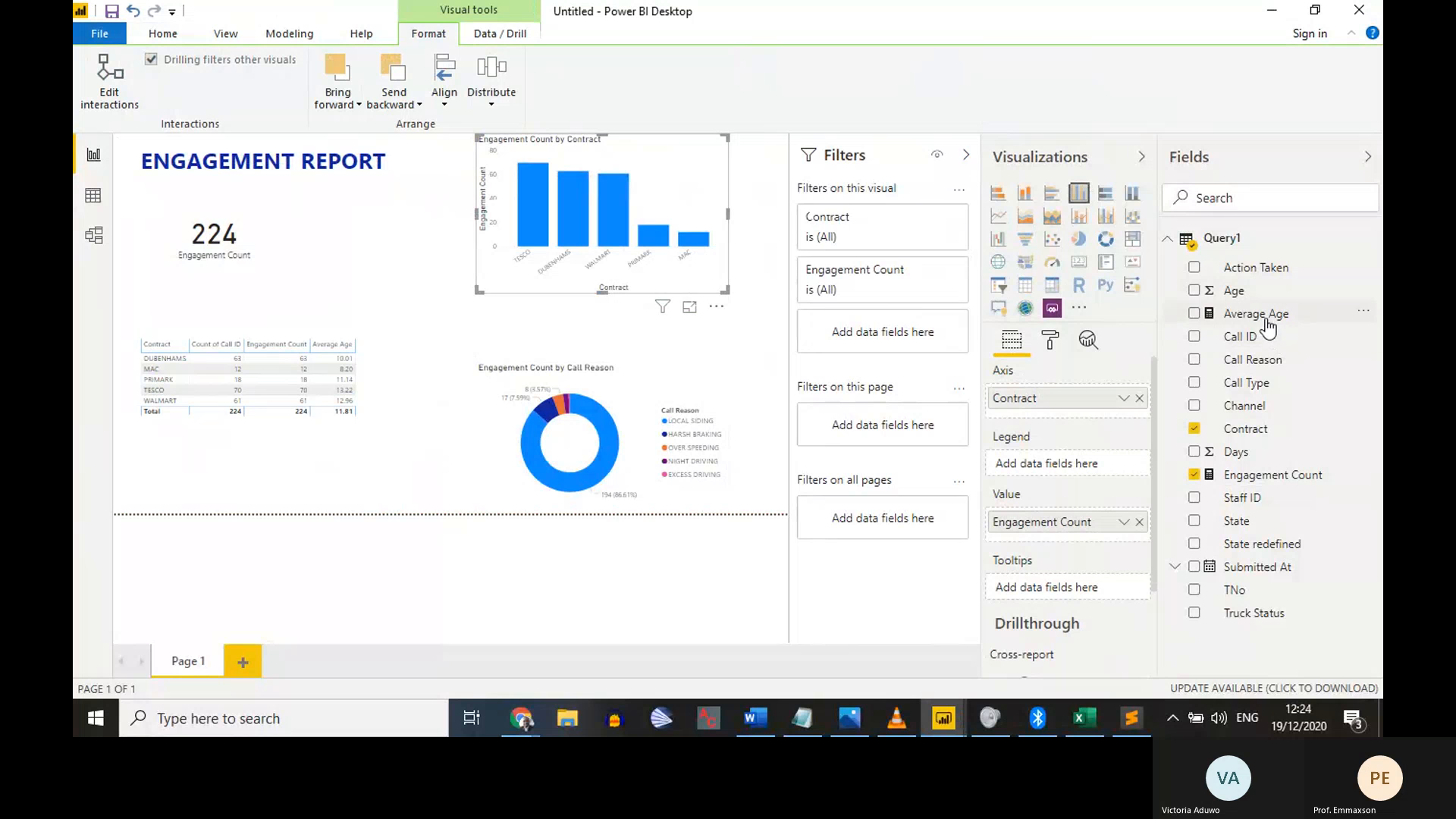
pyautogui.moveTo(1268, 326); pyautogui.dragTo(677, 174)
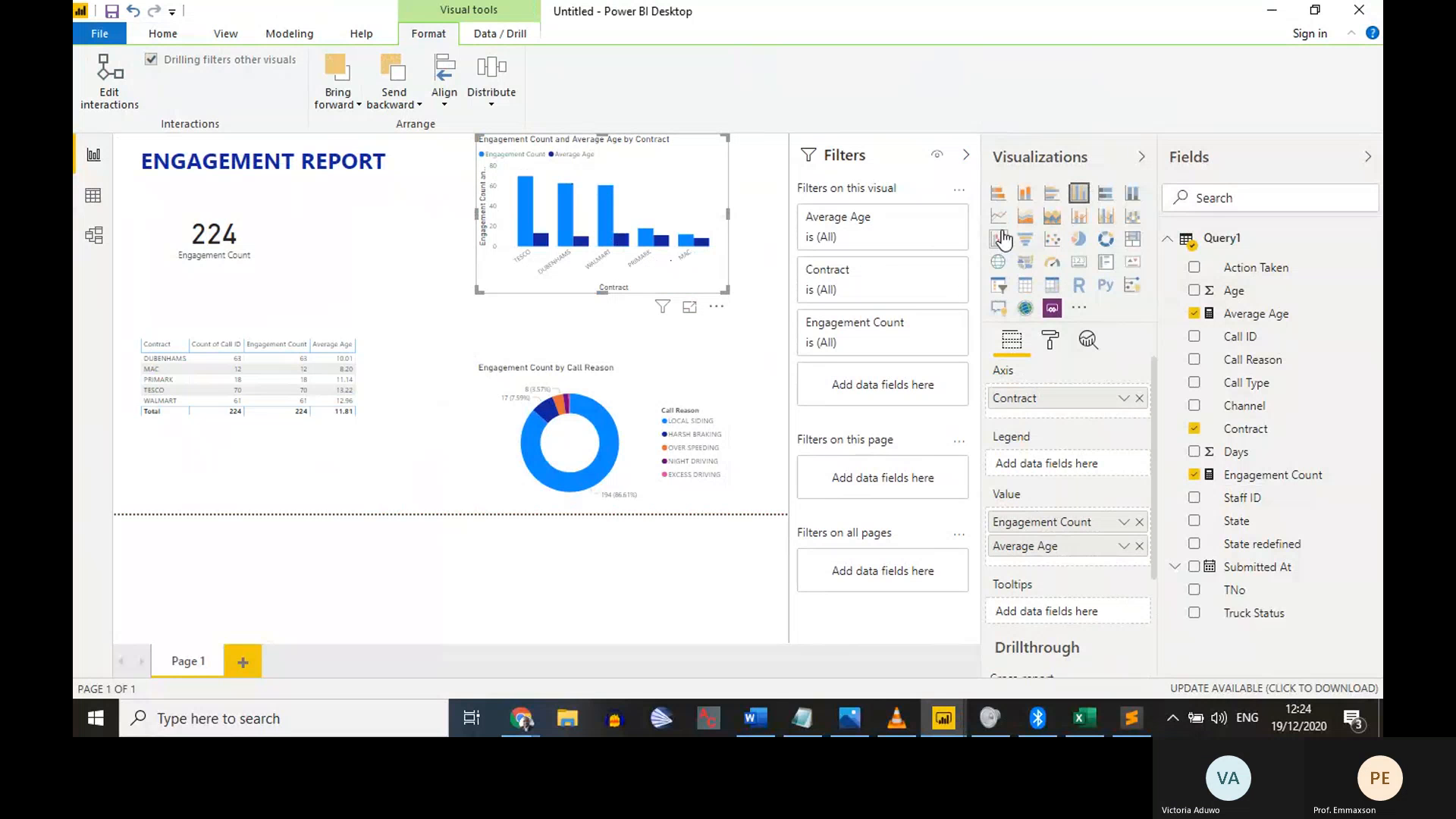
pyautogui.click(1078, 218)
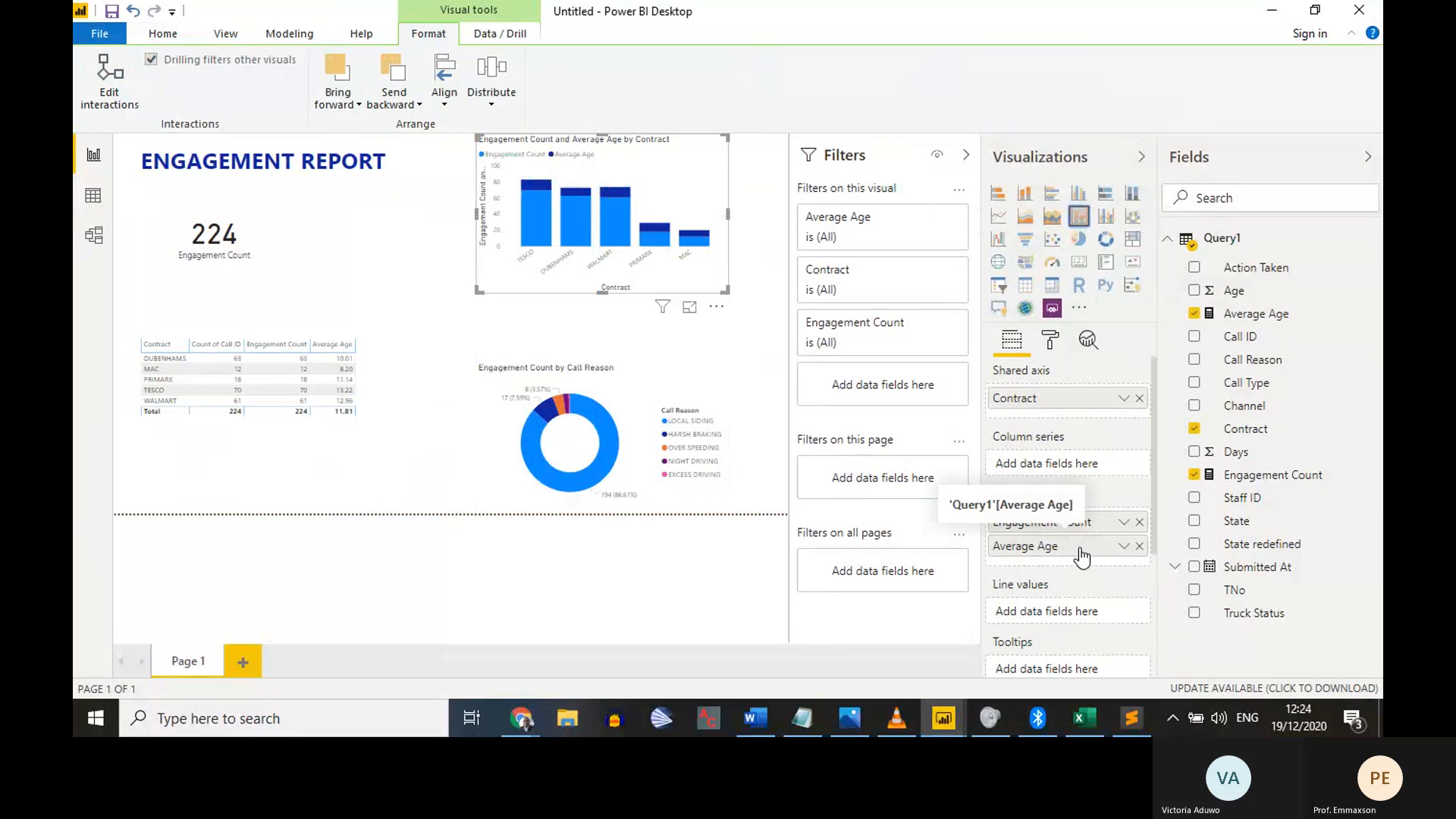
pyautogui.moveTo(1080, 552); pyautogui.dragTo(1077, 607)
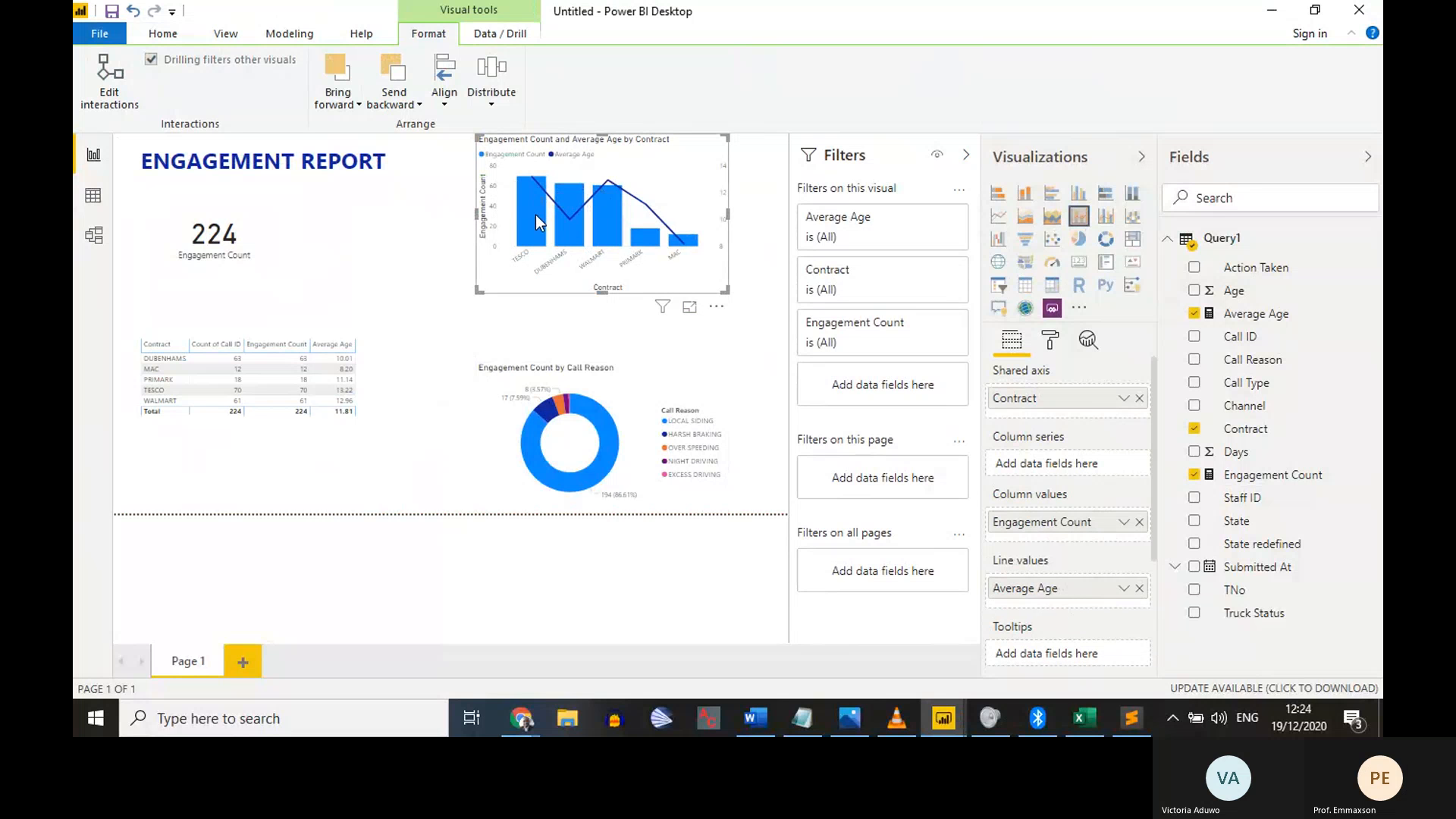
pyautogui.moveTo(538, 220)
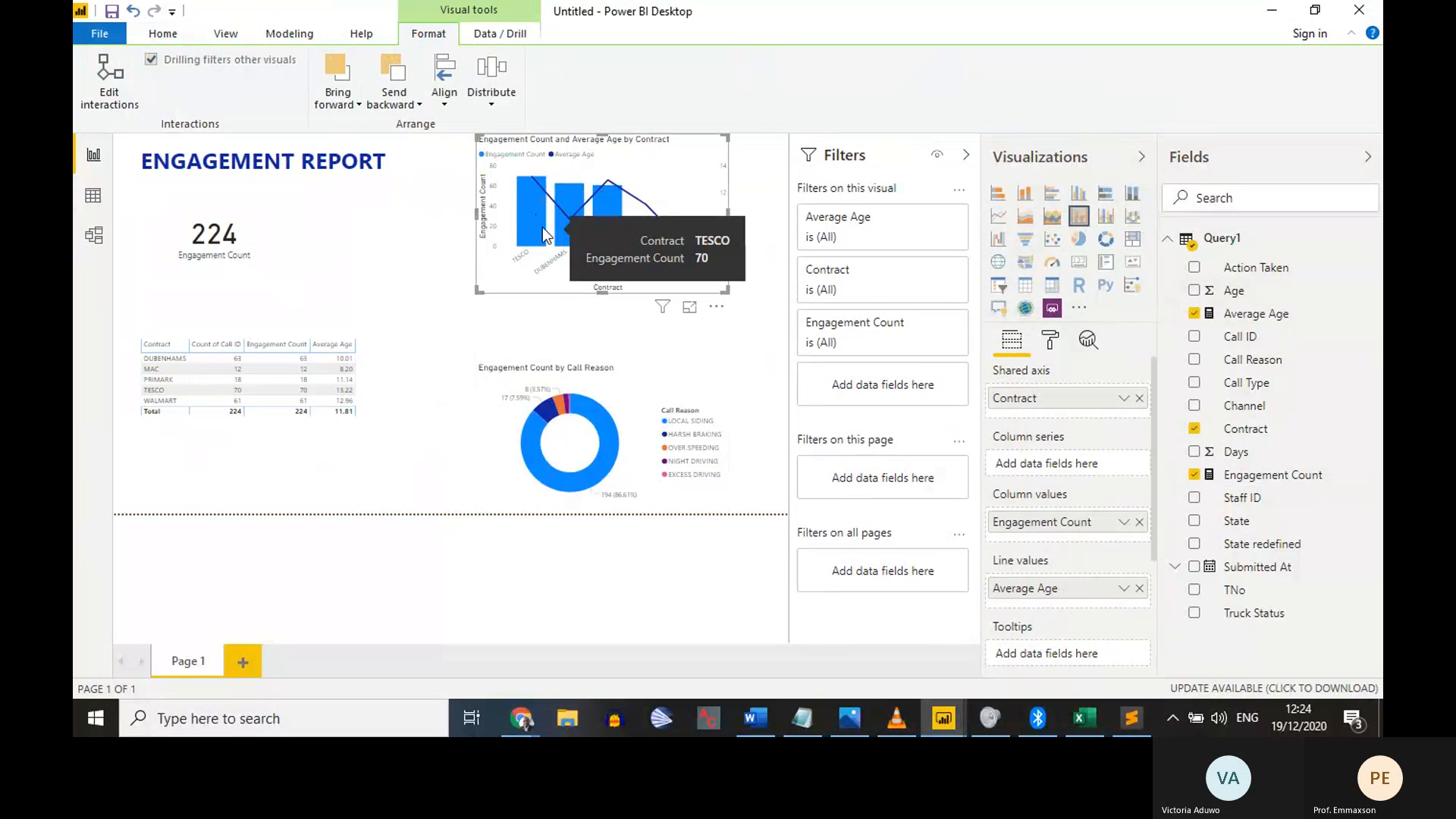
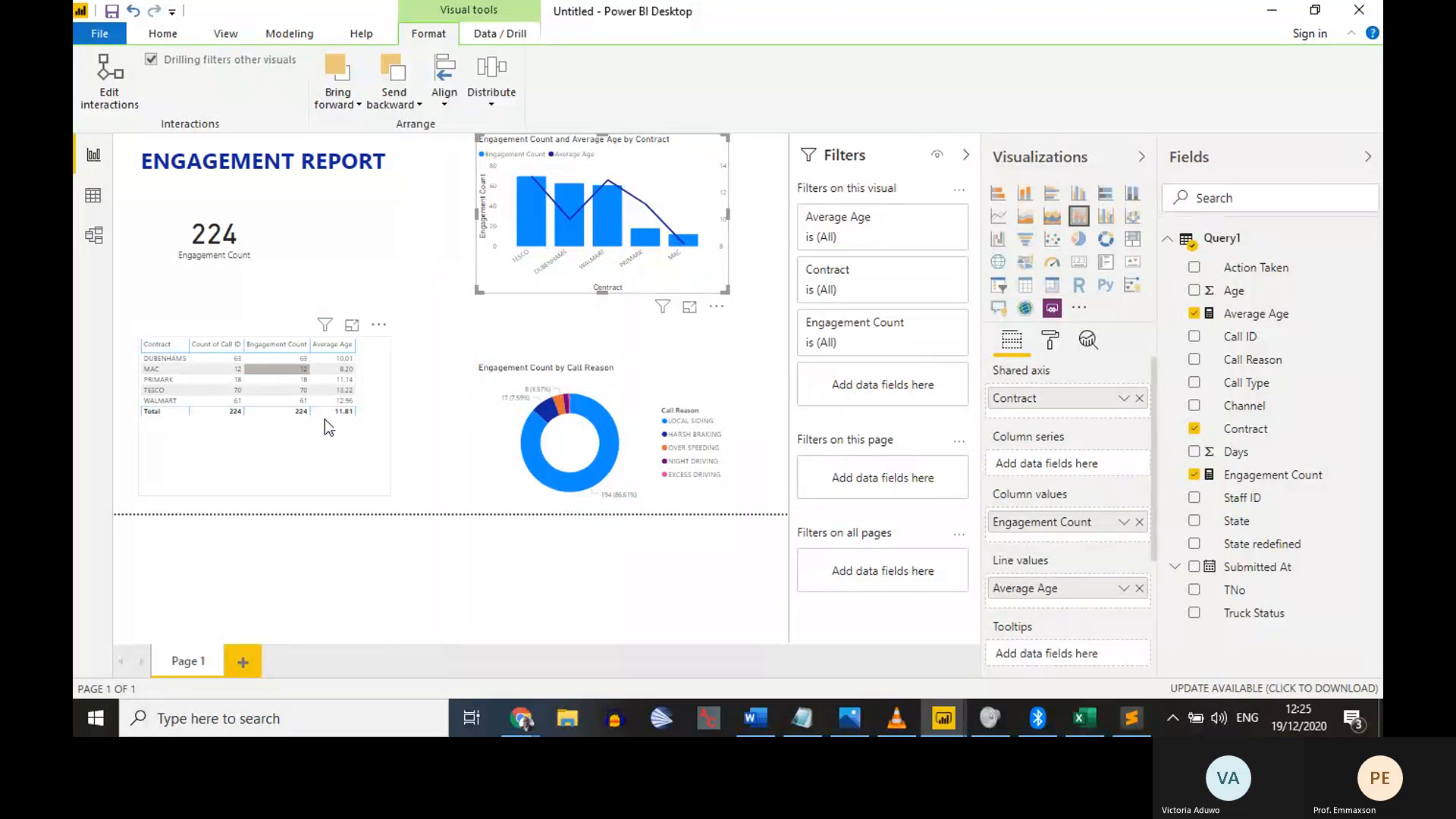
# Rearrange the page with the table directly under the Engagement Count card, the Call Reason donut beside it and a shortened Contract combo chart below
pyautogui.moveTo(311, 480); pyautogui.dragTo(307, 424)
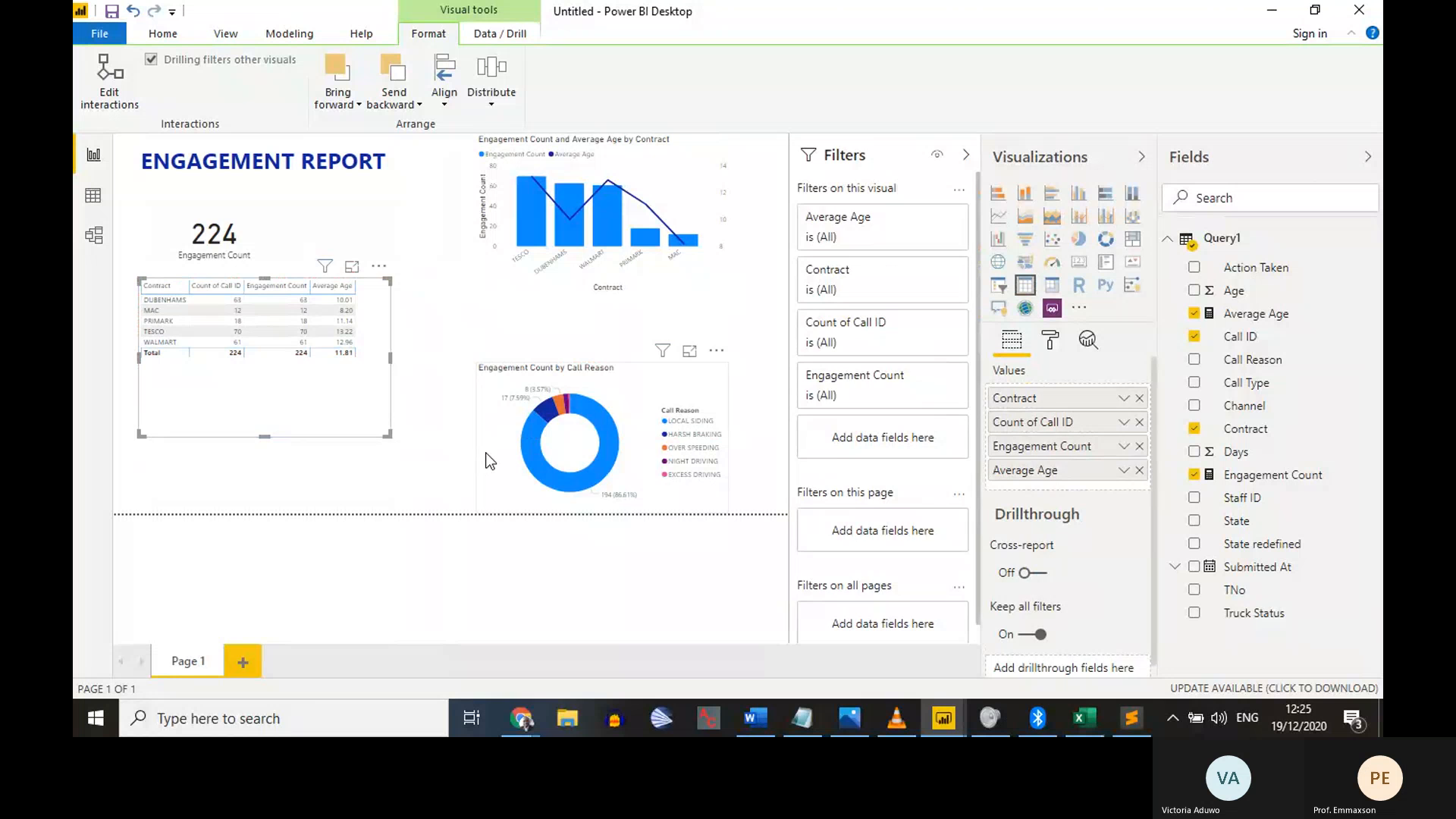
pyautogui.moveTo(480, 455); pyautogui.dragTo(412, 361)
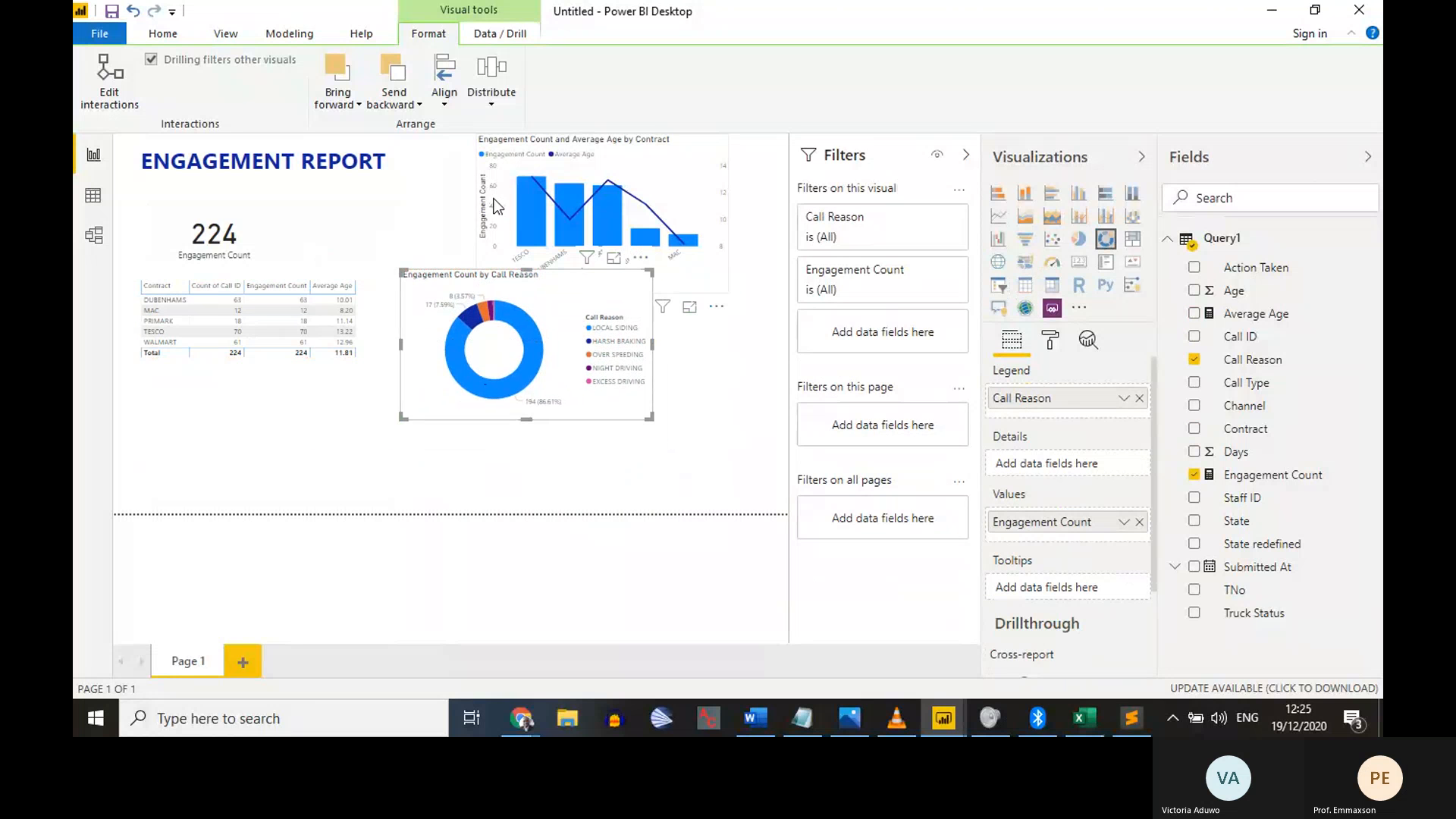
pyautogui.moveTo(495, 211); pyautogui.dragTo(157, 452)
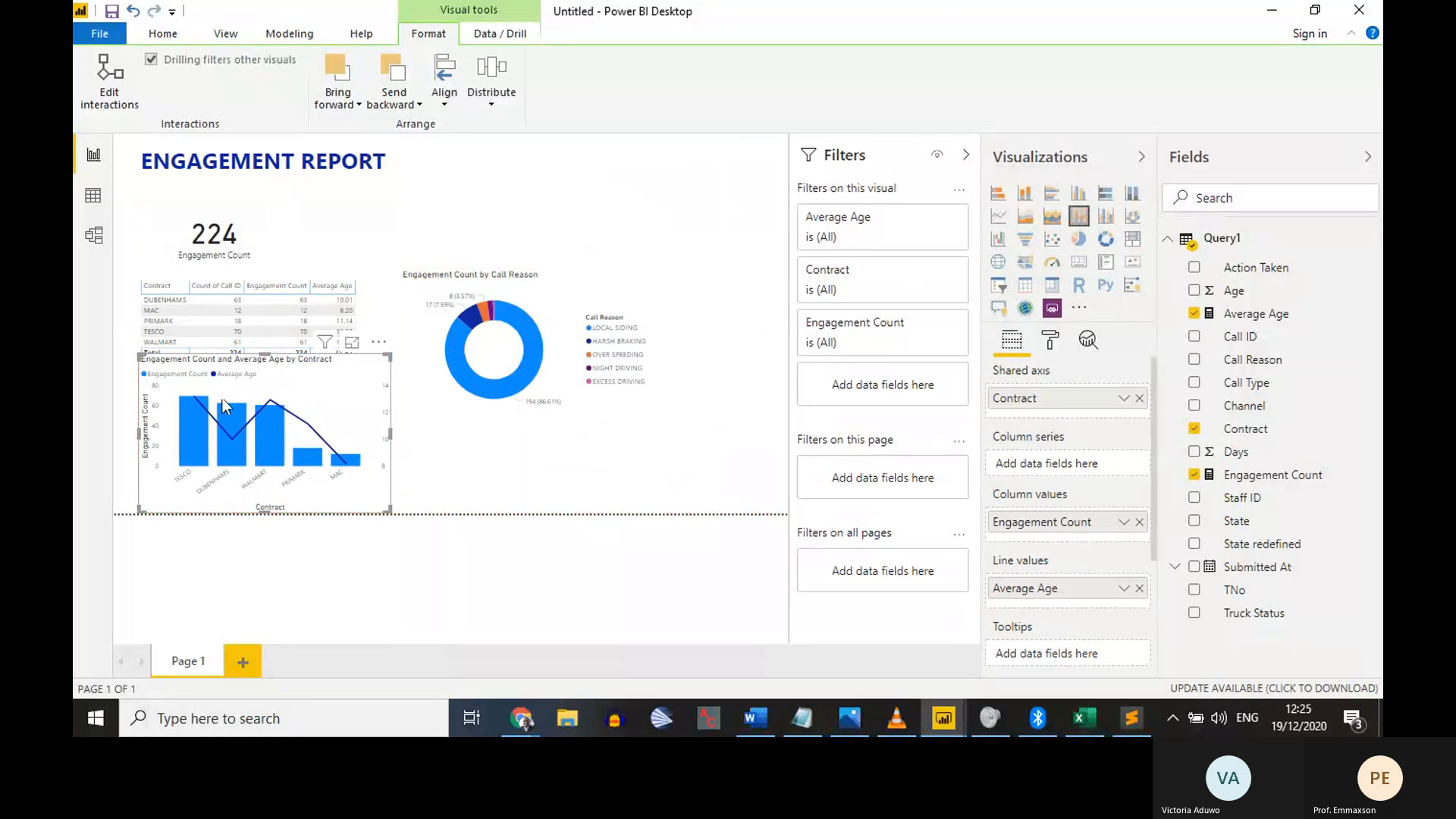
pyautogui.moveTo(265, 354); pyautogui.dragTo(252, 389)
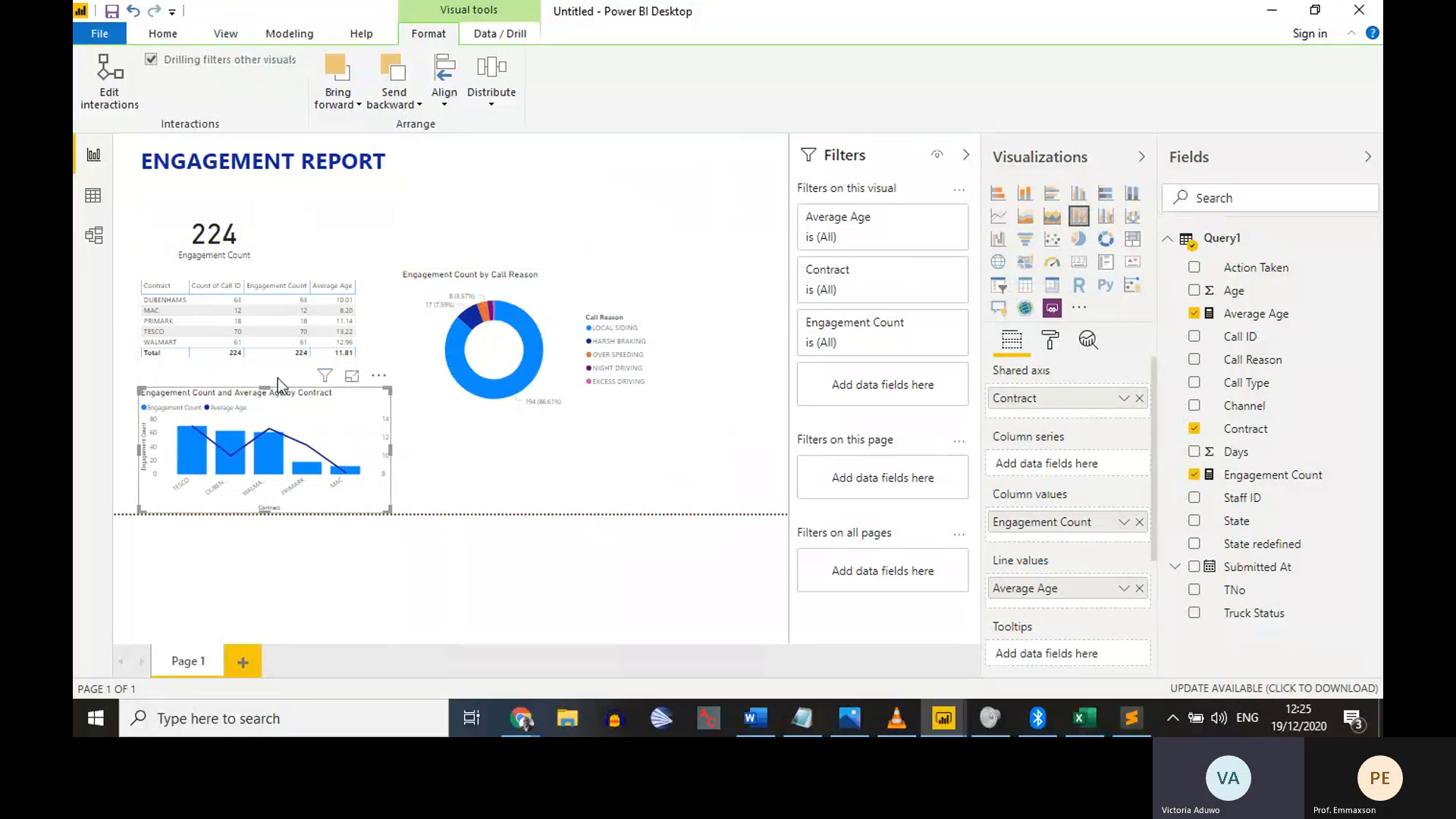
pyautogui.click(403, 381)
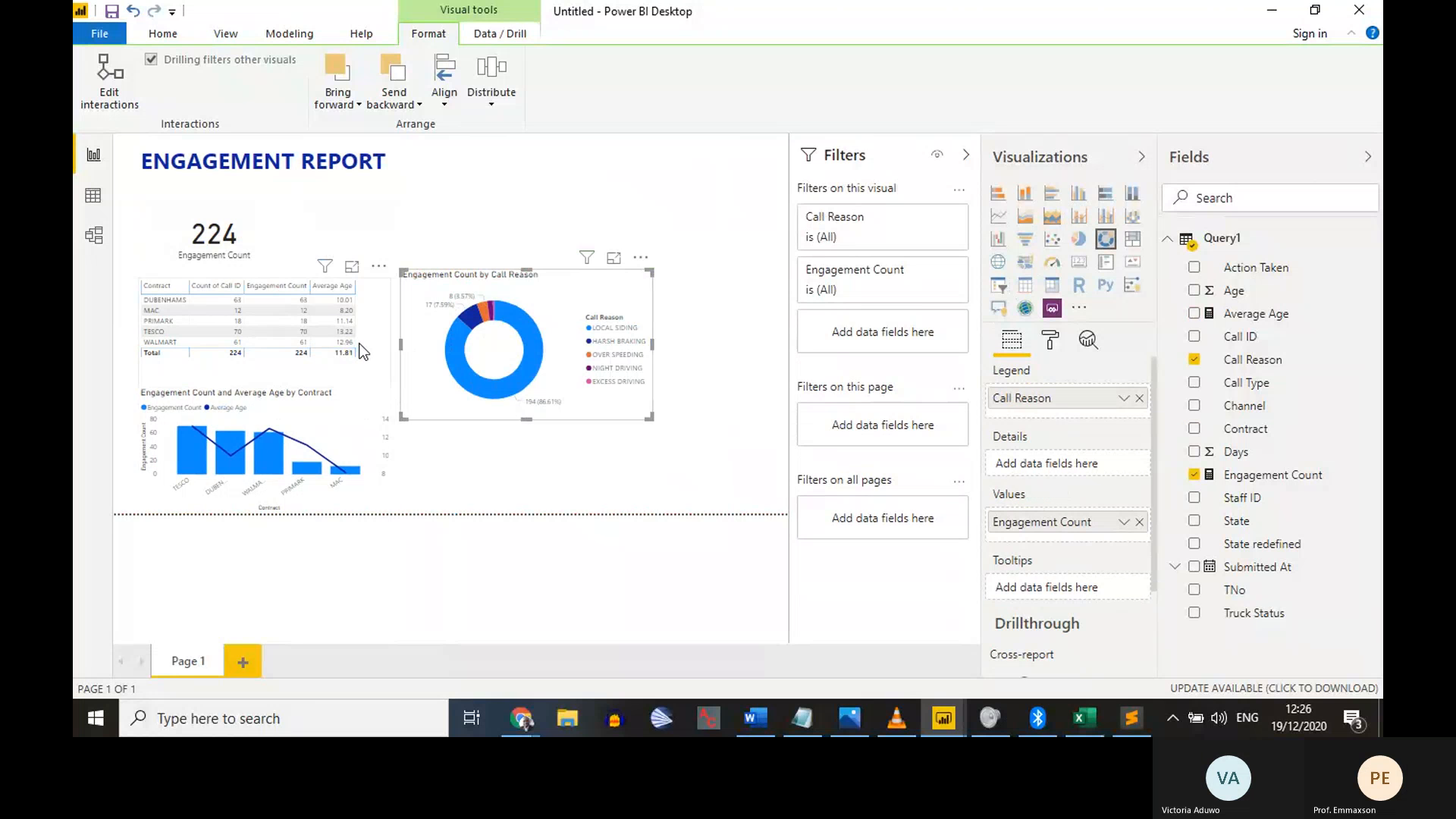
pyautogui.click(385, 449)
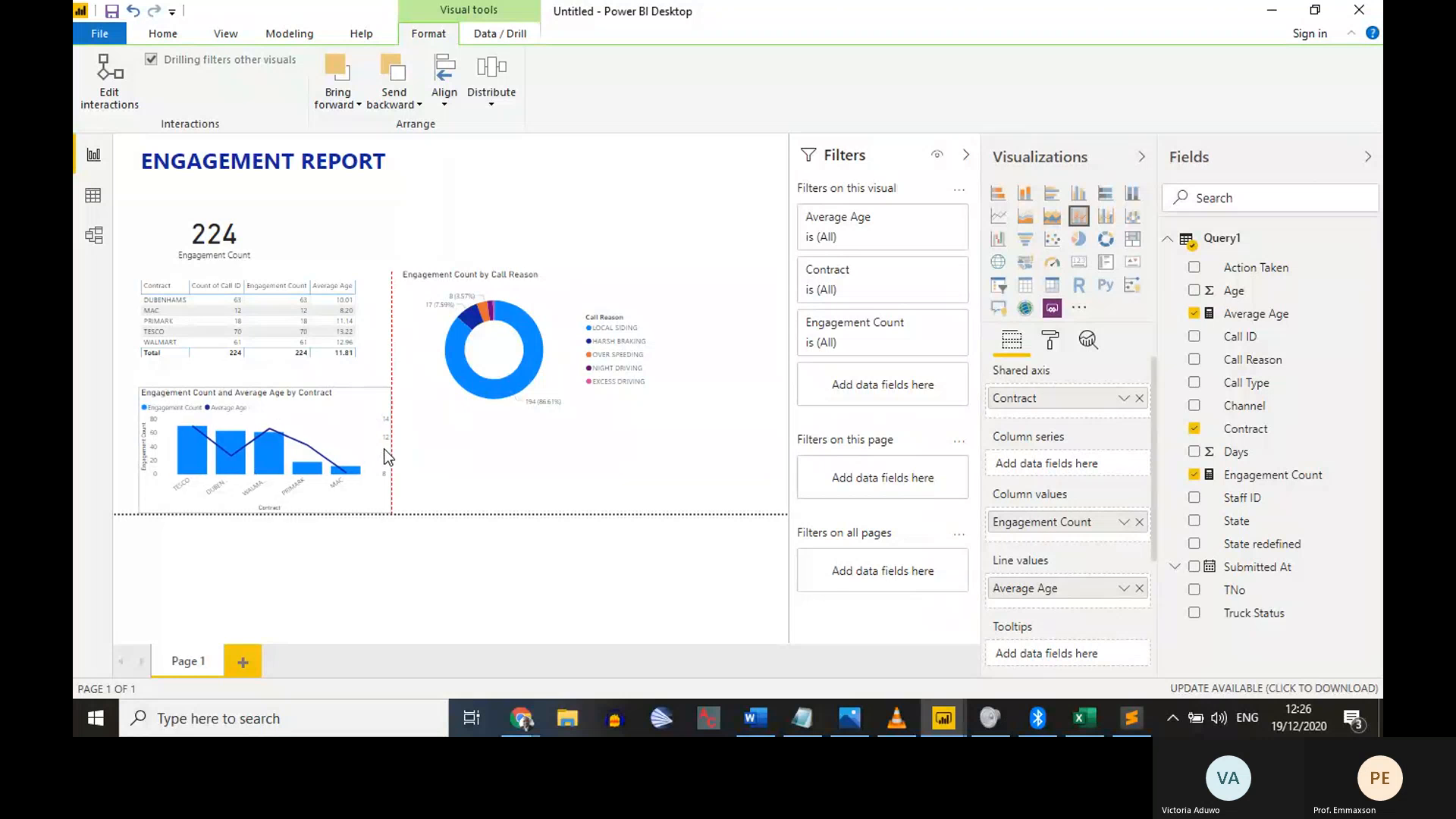
pyautogui.click(258, 242)
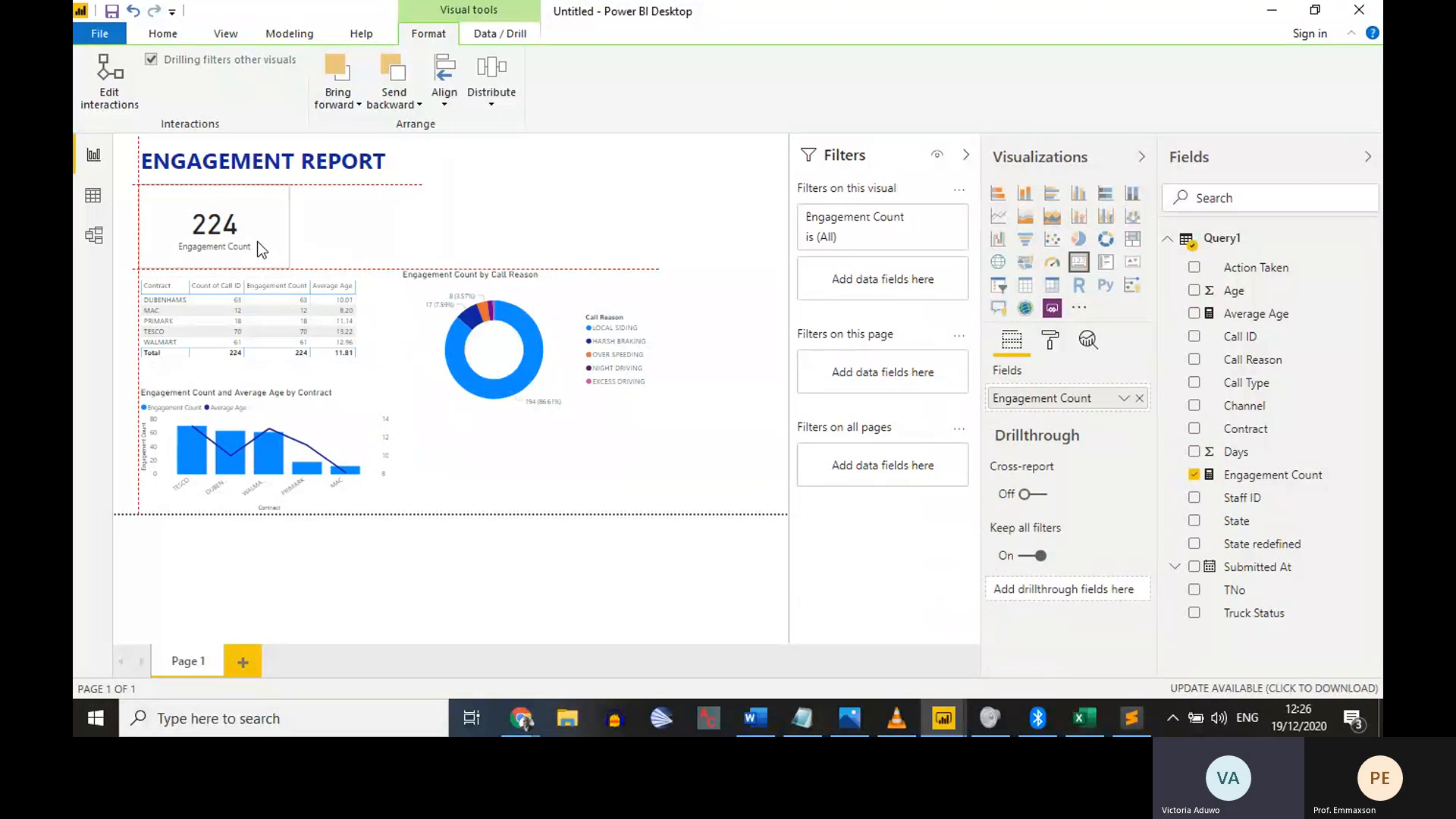
# Shorten the table to end above the Contract combo chart and stretch the Call Reason donut down to the page's lower edge
pyautogui.click(266, 372)
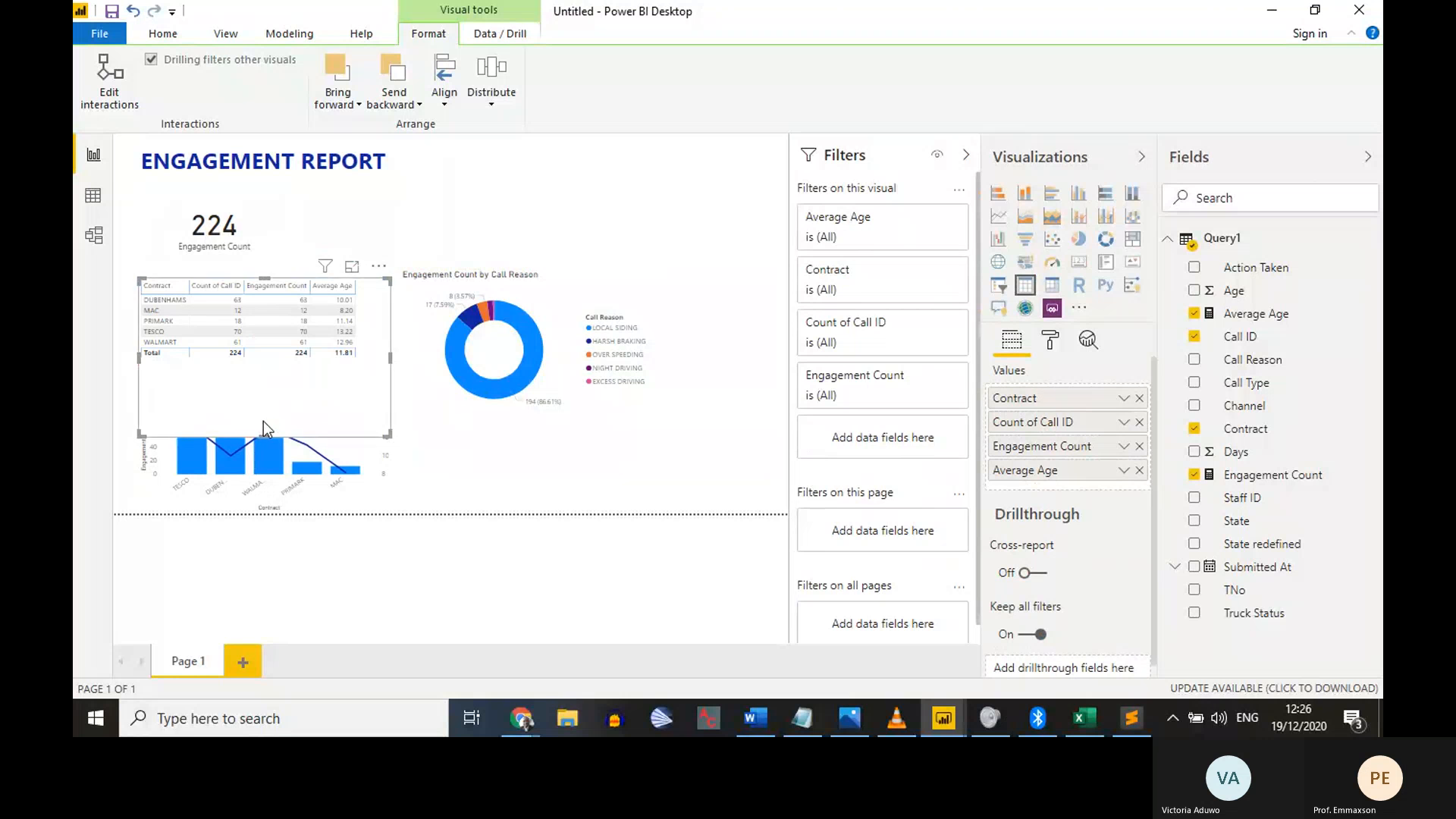
pyautogui.moveTo(264, 436); pyautogui.dragTo(267, 381)
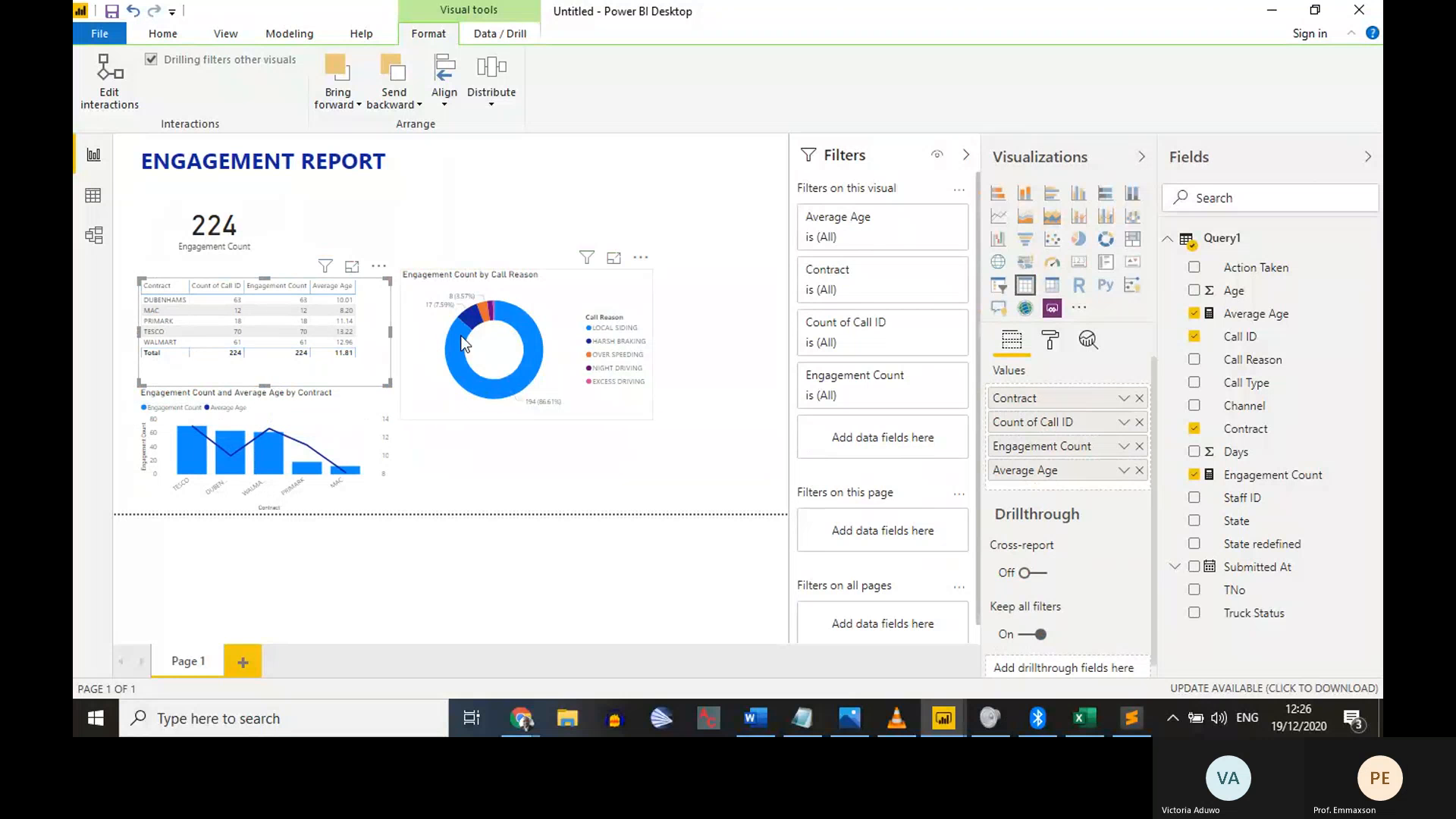
pyautogui.click(425, 384)
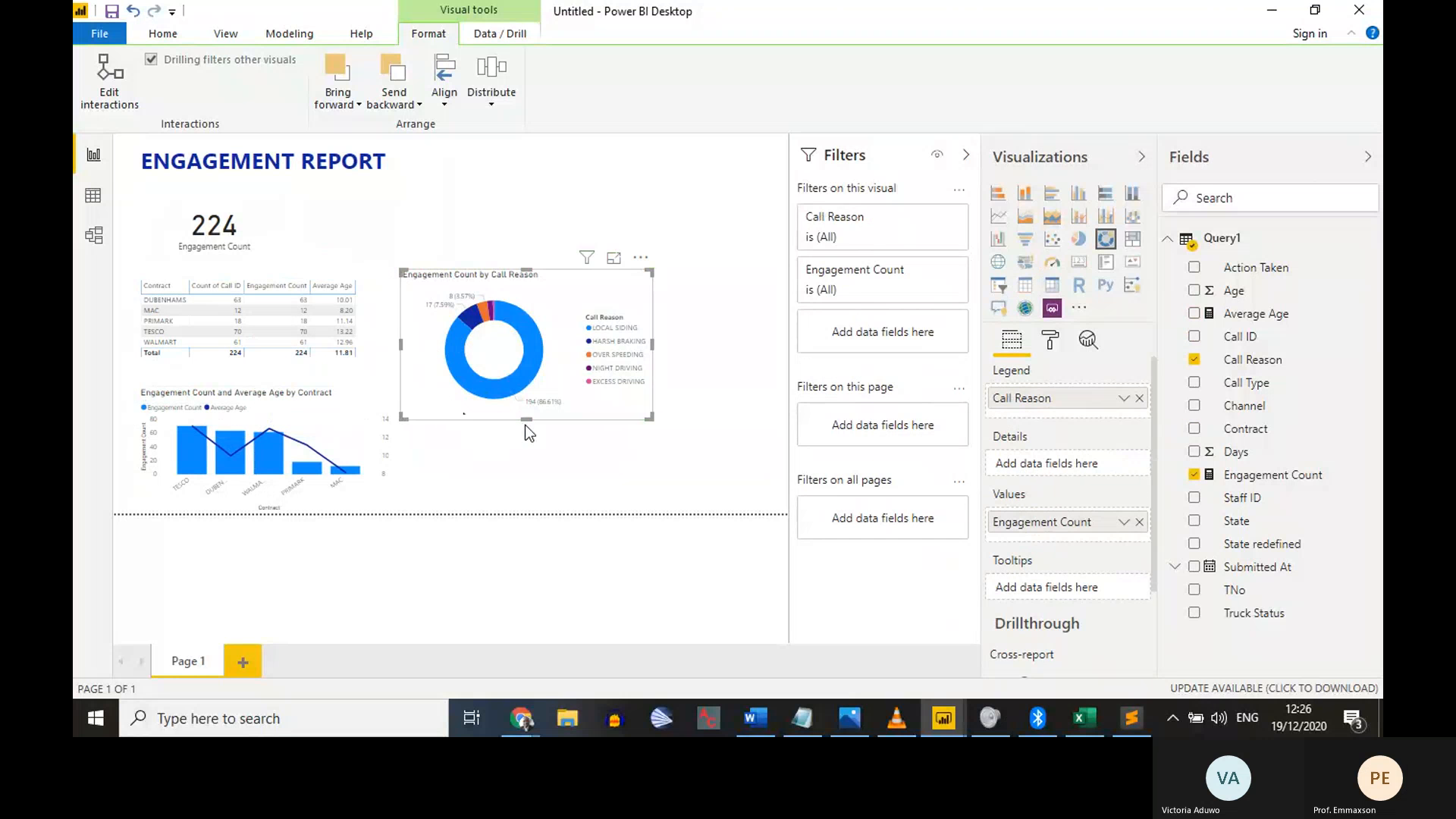
pyautogui.moveTo(525, 423); pyautogui.dragTo(516, 510)
pyautogui.click(666, 395)
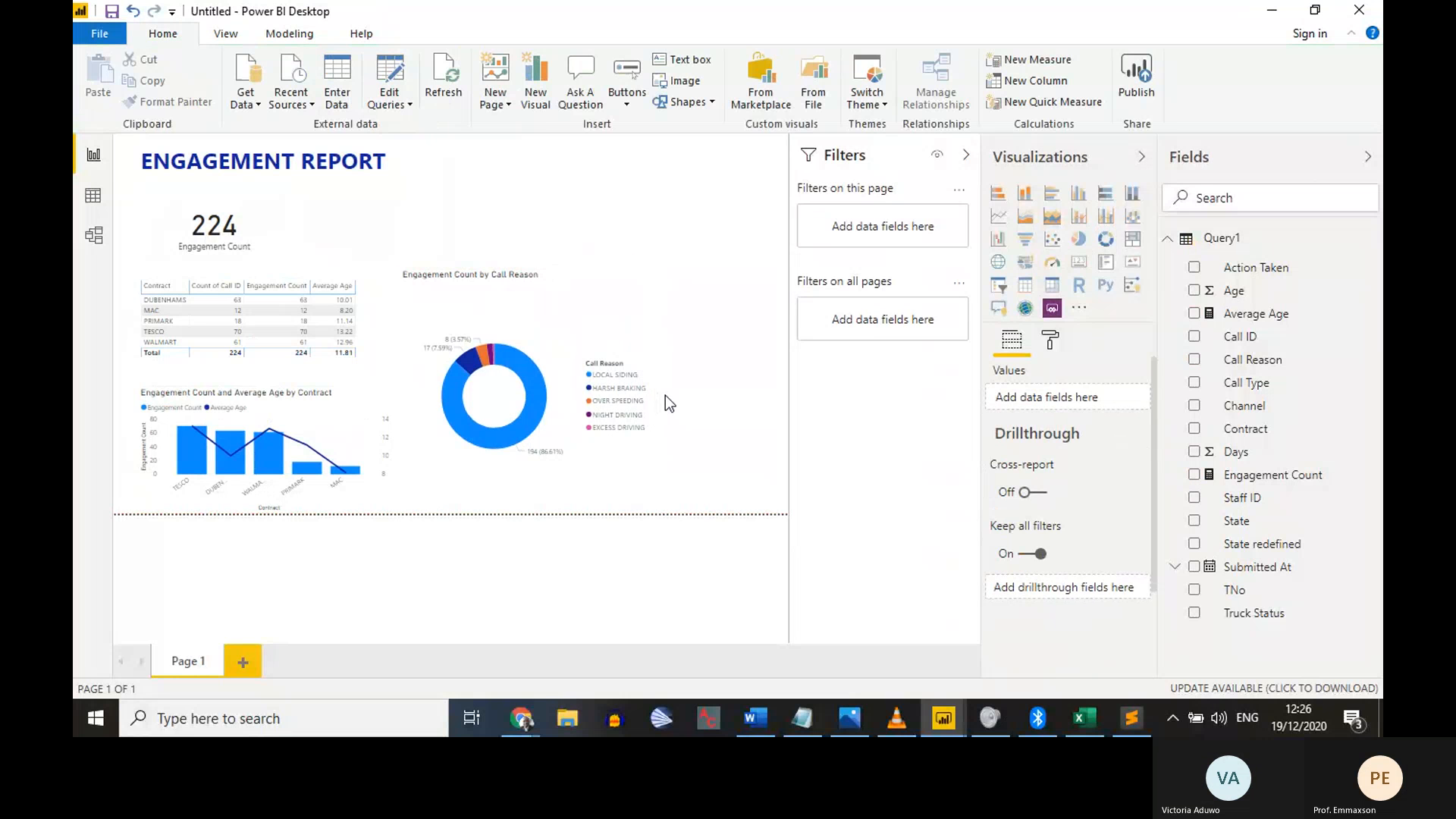
# Add a State slicer above the Call Reason donut and narrow it from its left side to about a third of its width
pyautogui.click(999, 288)
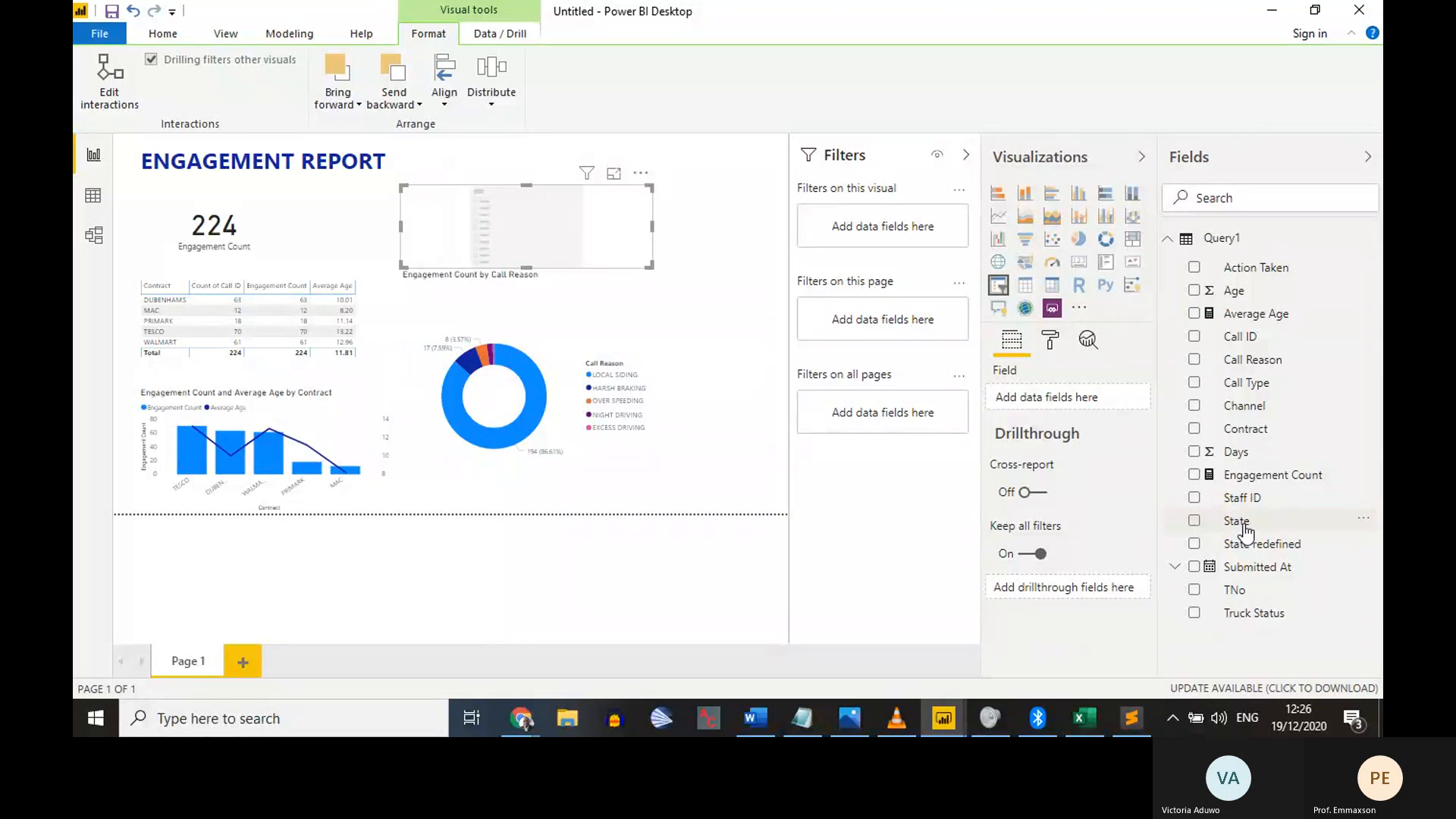
pyautogui.moveTo(1244, 531); pyautogui.dragTo(509, 236)
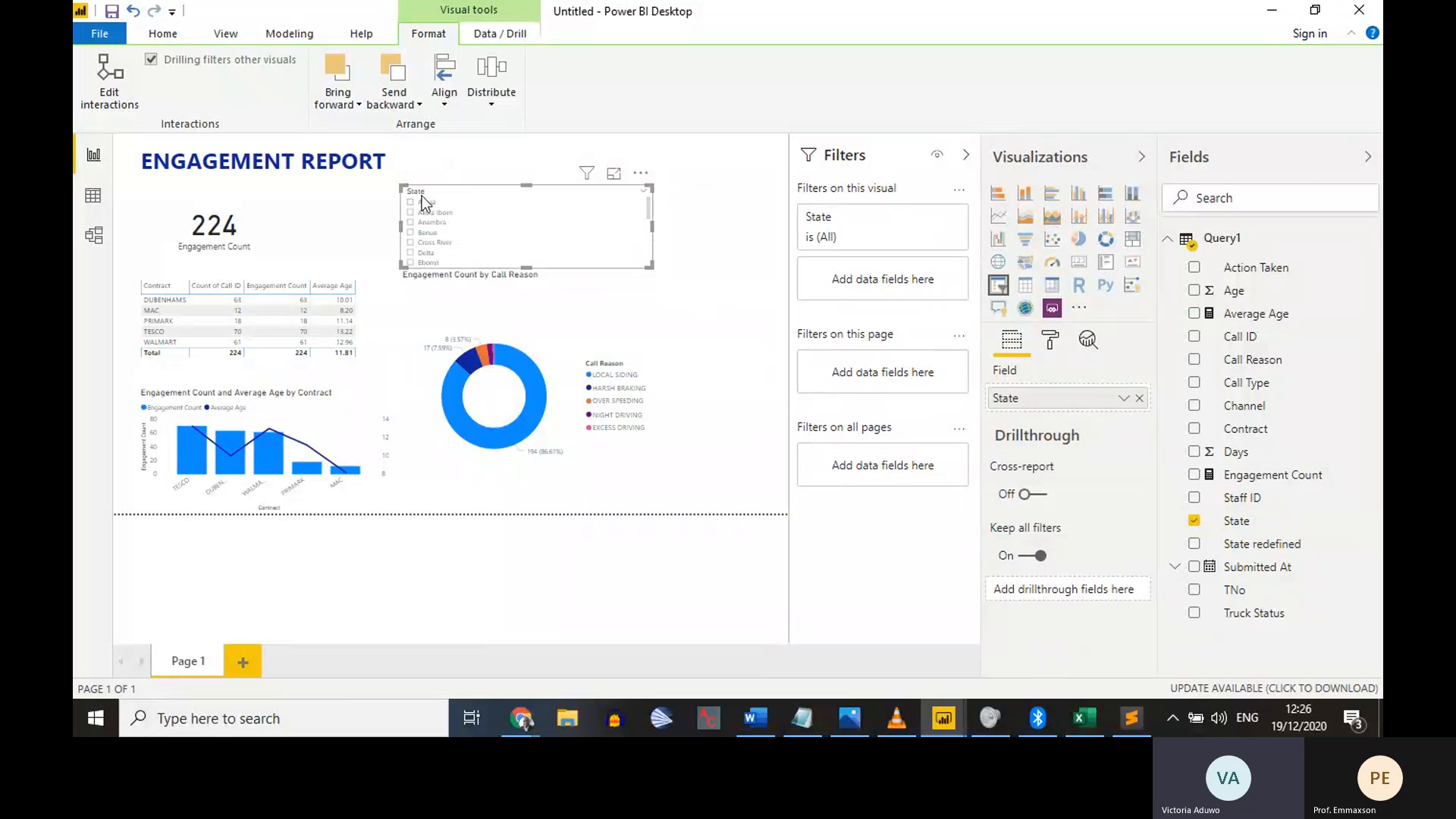
pyautogui.moveTo(402, 226); pyautogui.dragTo(568, 233)
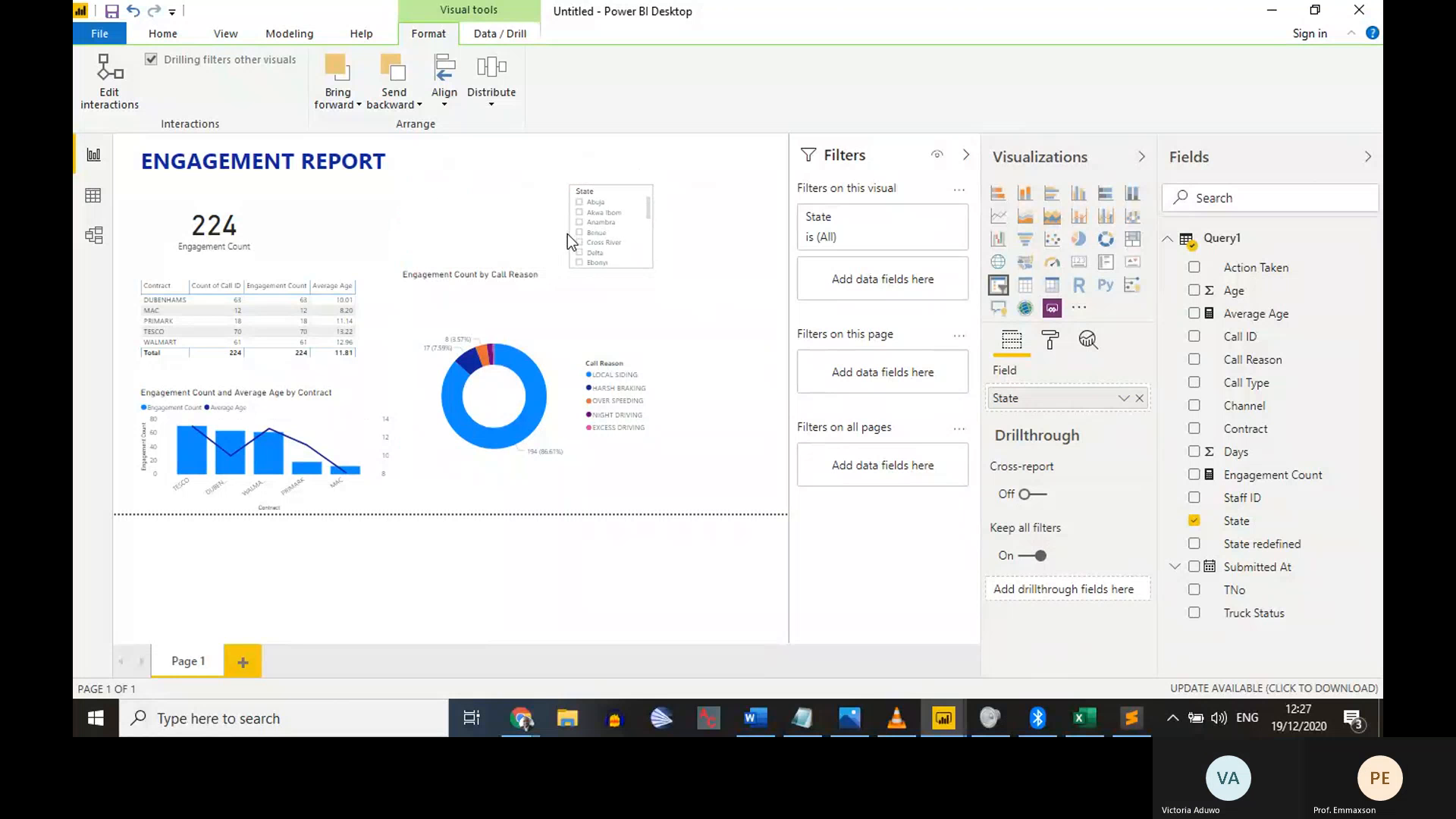
pyautogui.click(567, 234)
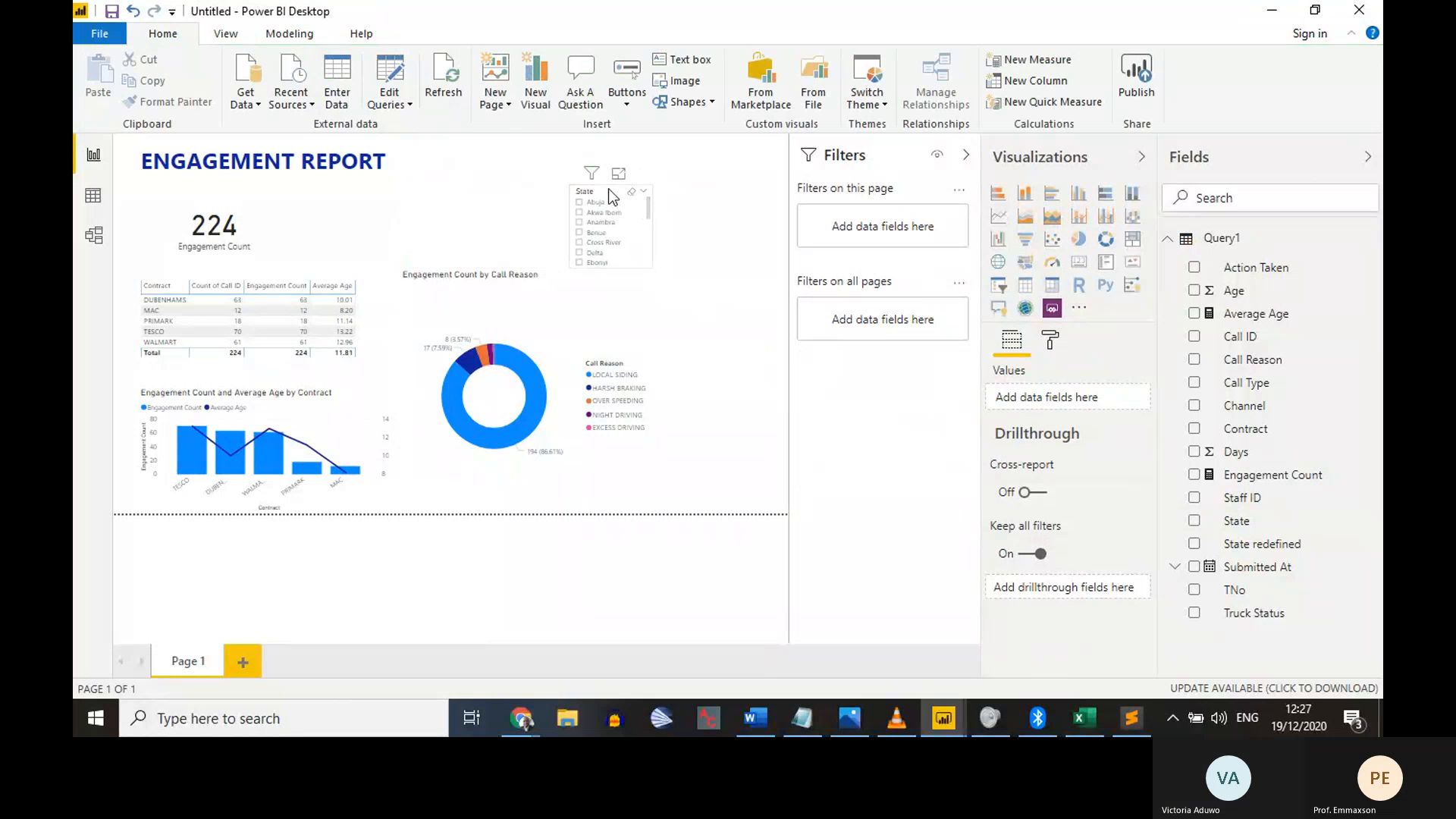
# Move the State slicer to the page's upper-right corner and test it by selecting and clearing Cross River
pyautogui.moveTo(610, 191); pyautogui.dragTo(735, 152)
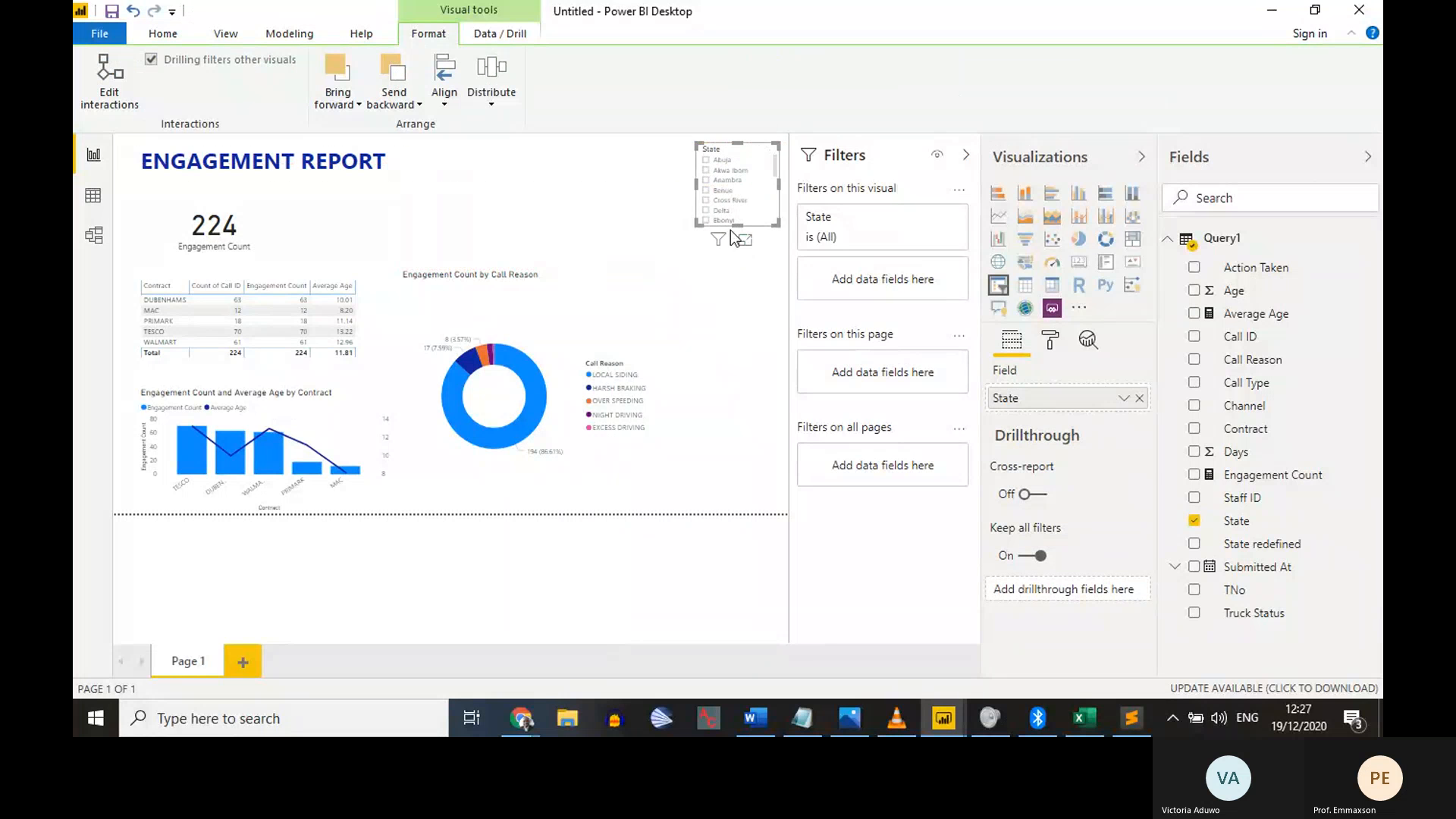
pyautogui.click(596, 181)
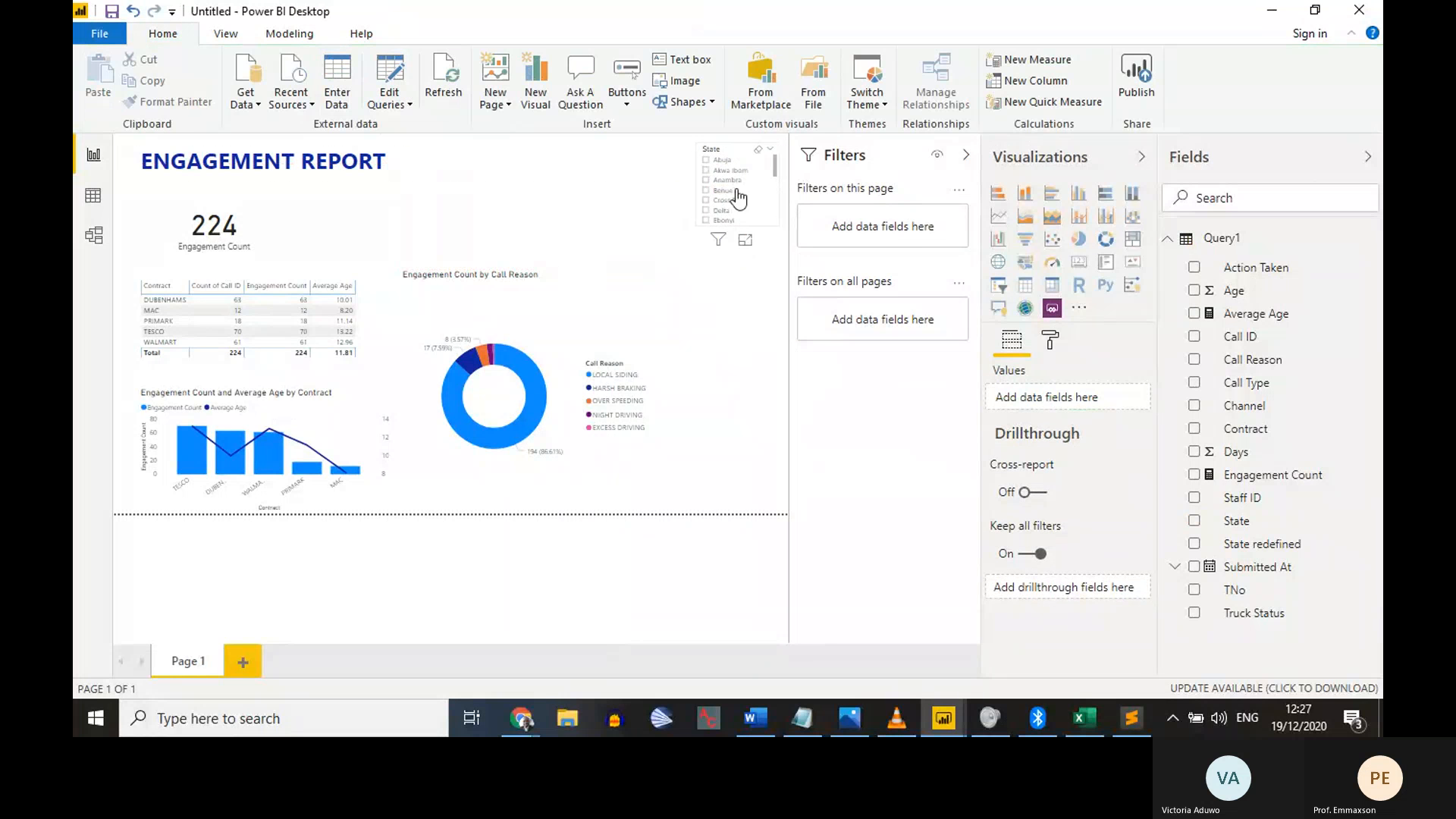
pyautogui.scroll(-2, 749, 199)
pyautogui.scroll(-2, 749, 199)
pyautogui.scroll(4, 742, 216)
pyautogui.click(739, 202)
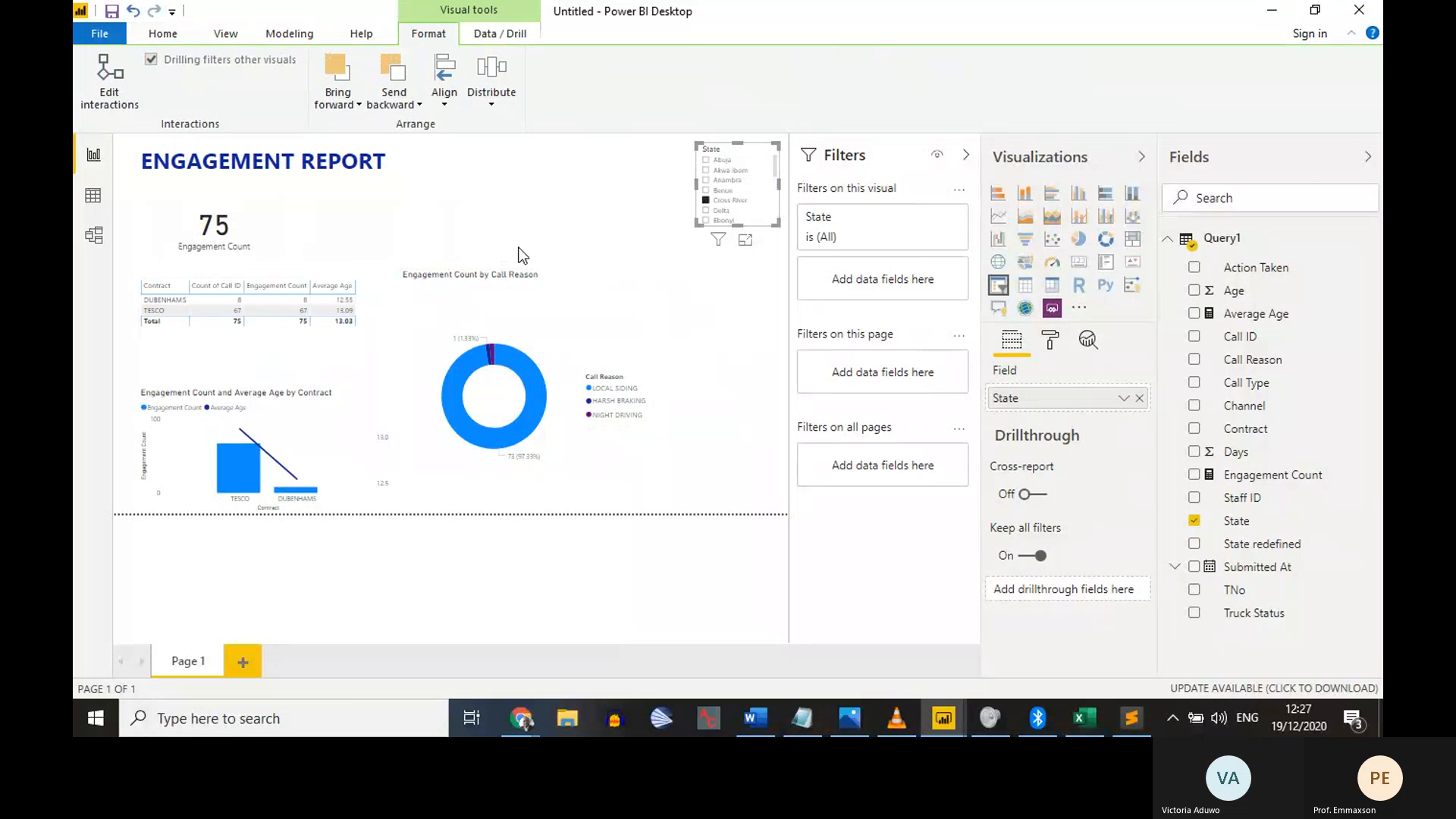
pyautogui.click(729, 200)
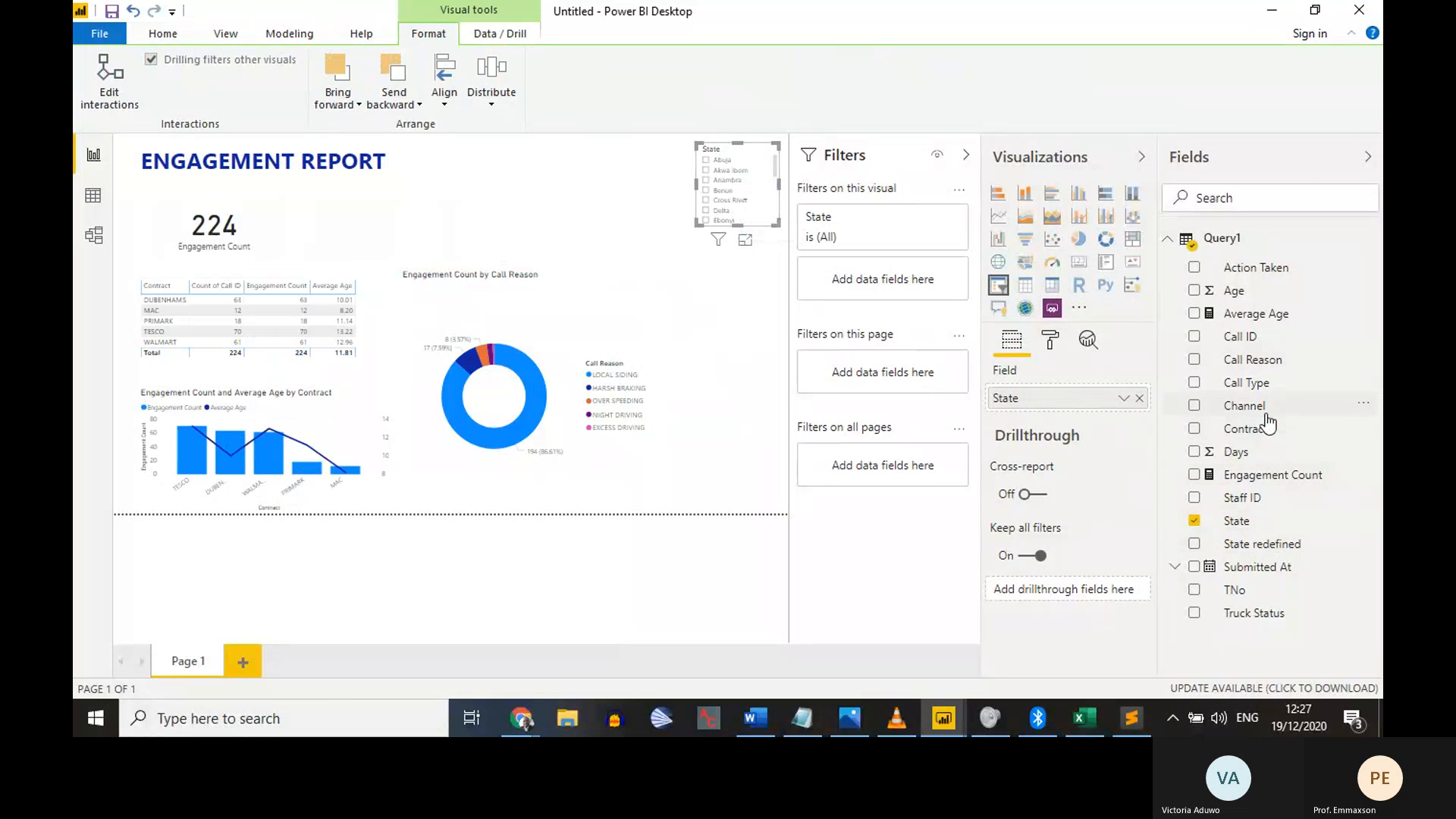
# Replace State with Contract as the slicer's field and test it by selecting and clearing TESCO and WALMART in turn
pyautogui.moveTo(1264, 430); pyautogui.dragTo(1081, 406)
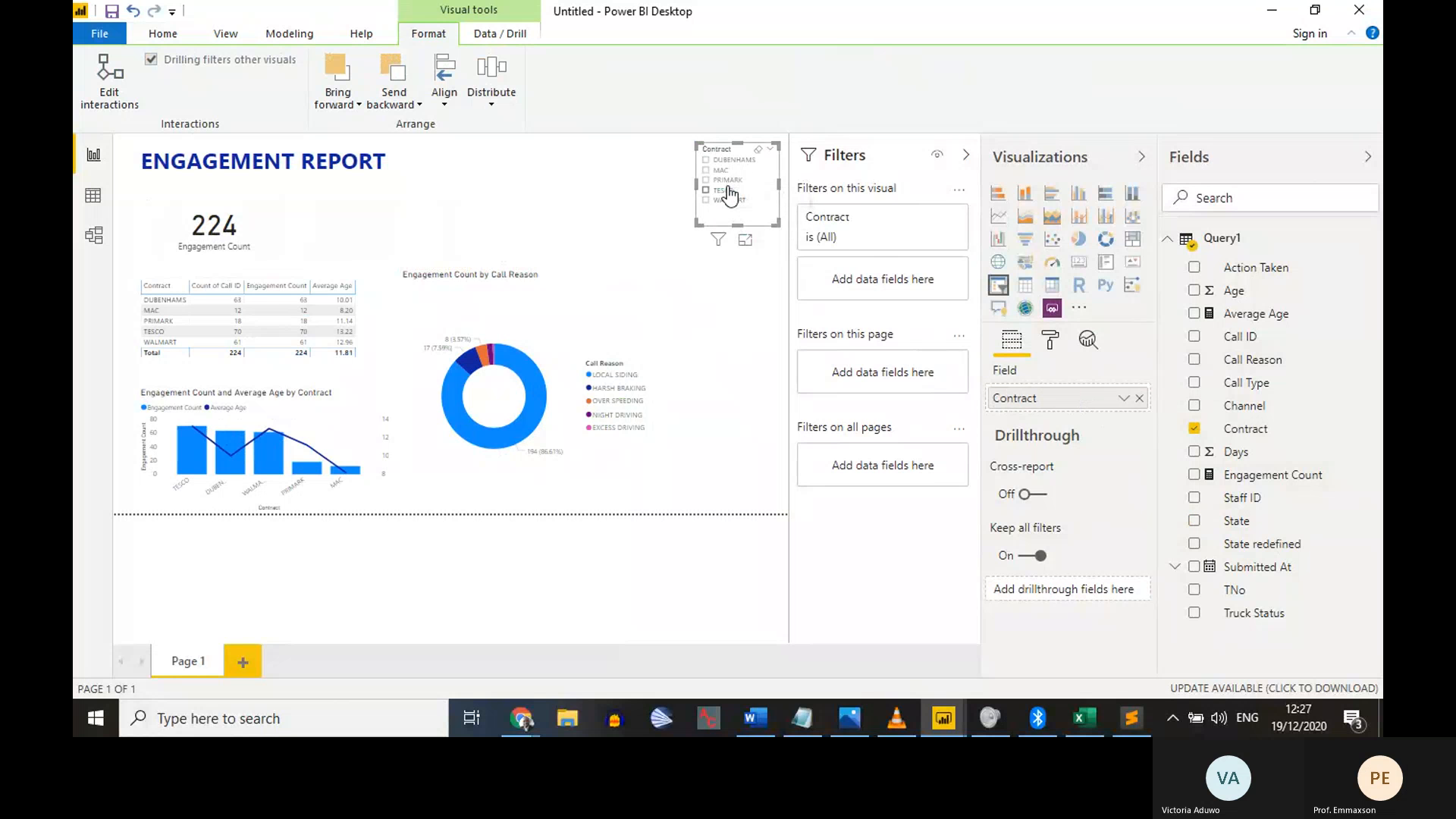
pyautogui.click(728, 193)
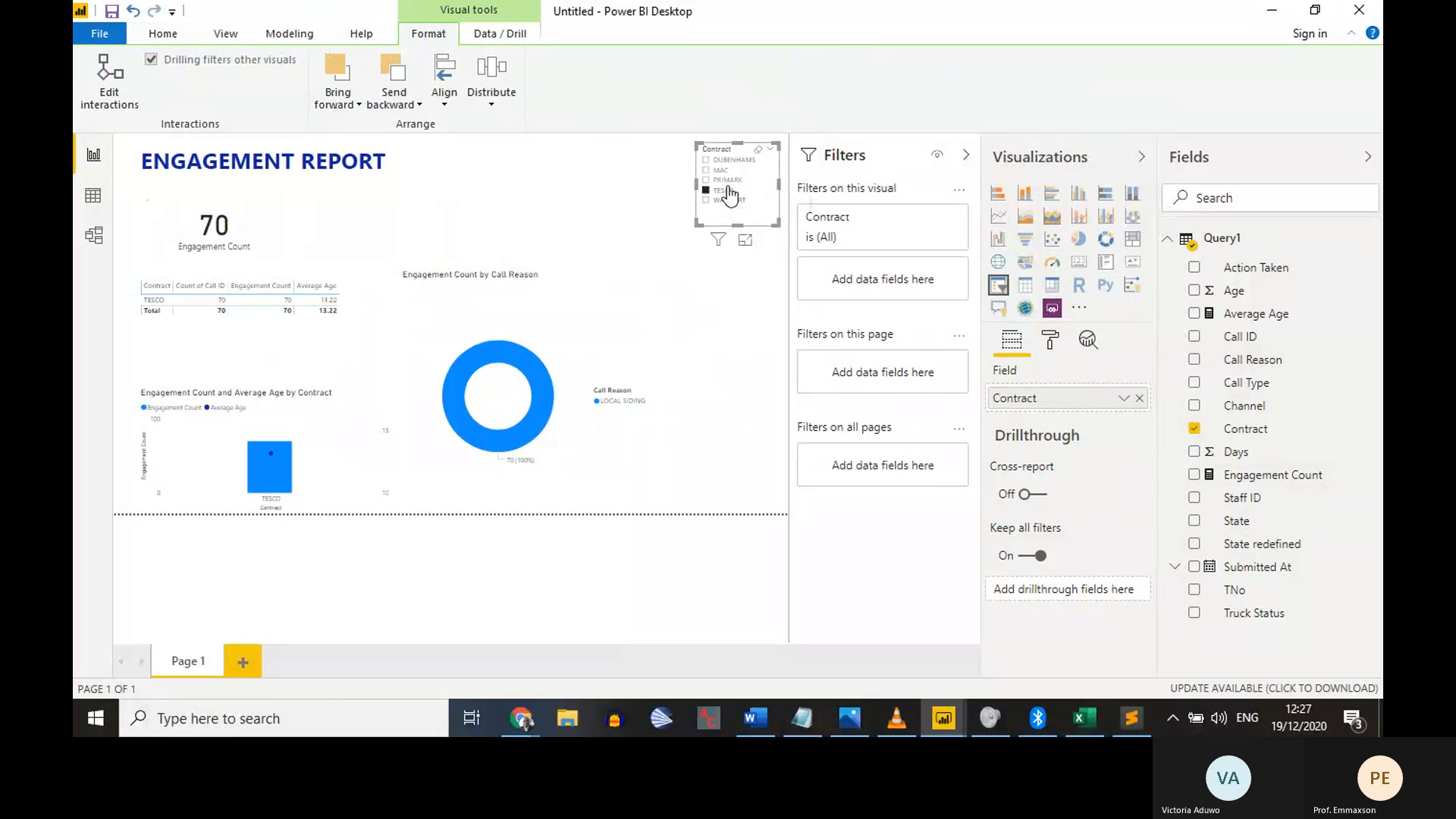
pyautogui.click(729, 193)
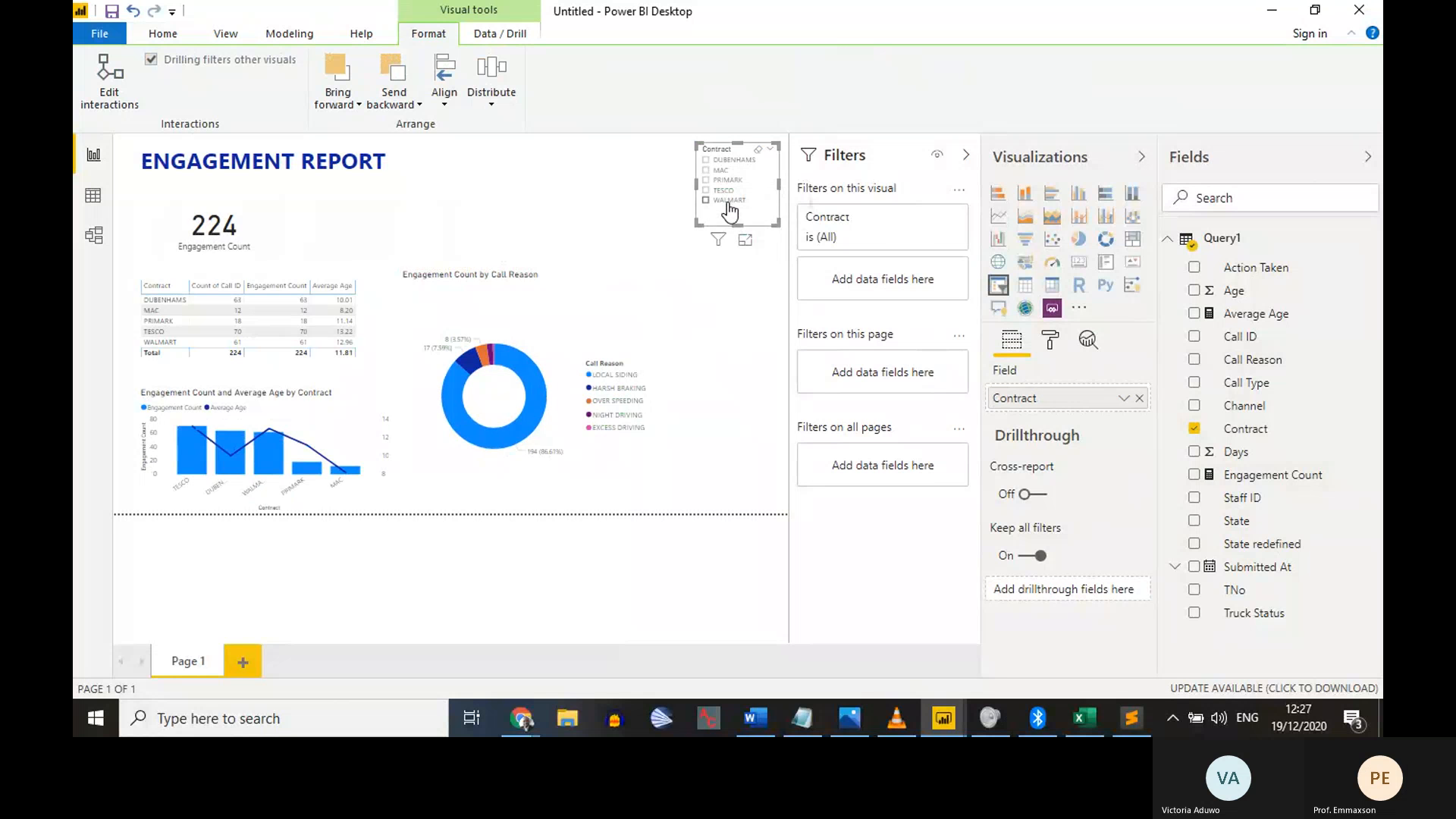
pyautogui.click(730, 202)
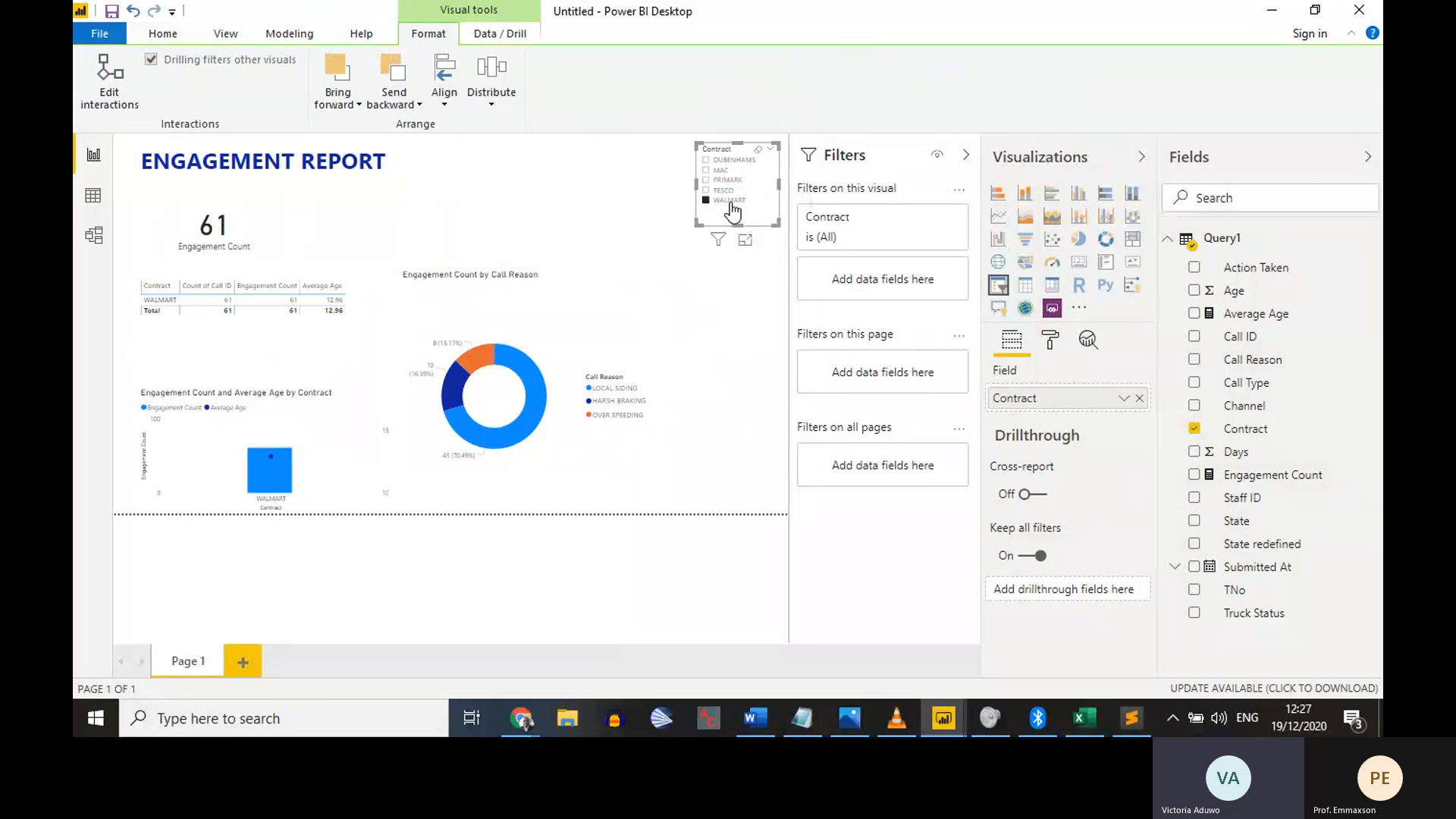
pyautogui.click(730, 201)
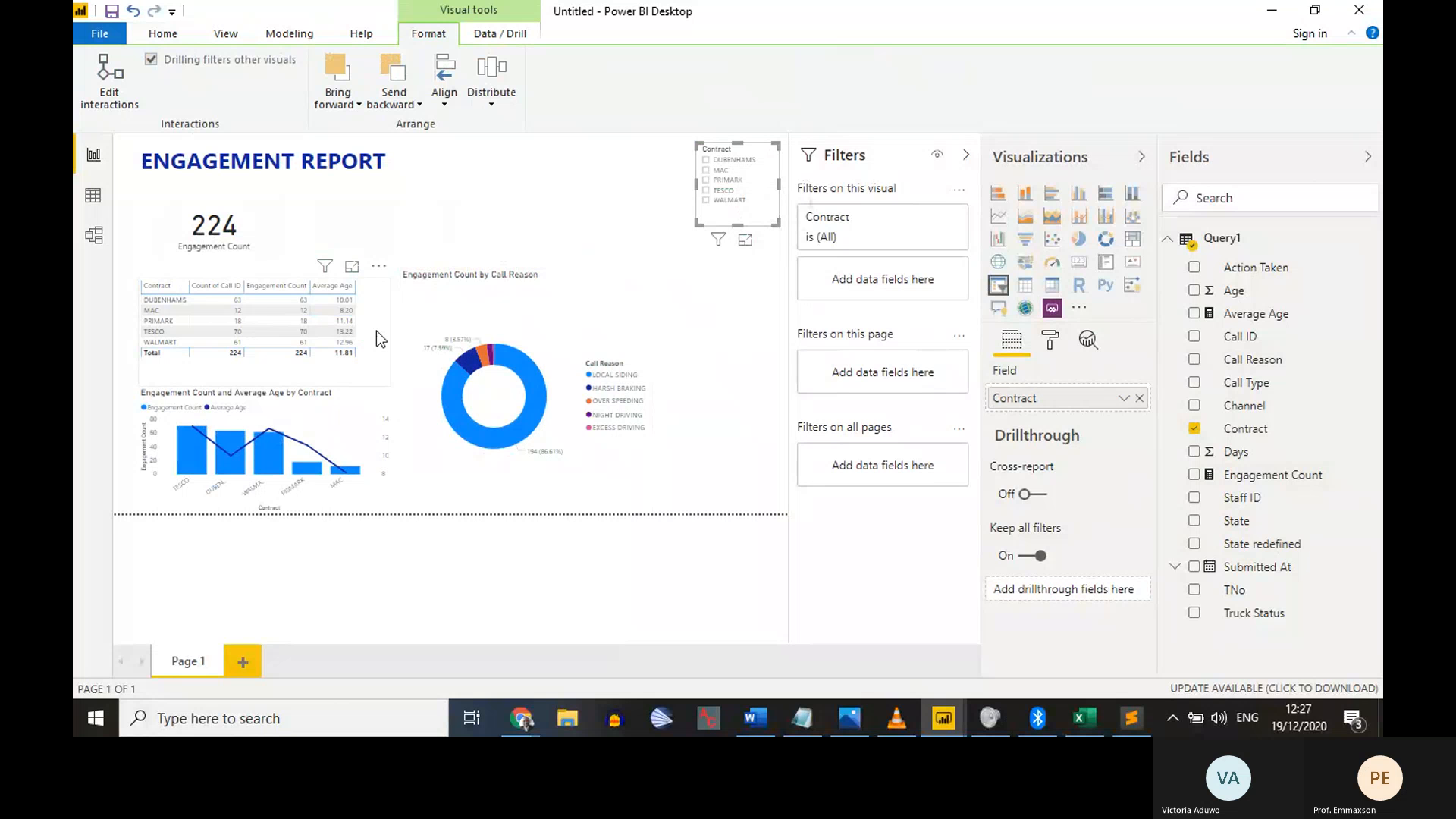
pyautogui.click(431, 292)
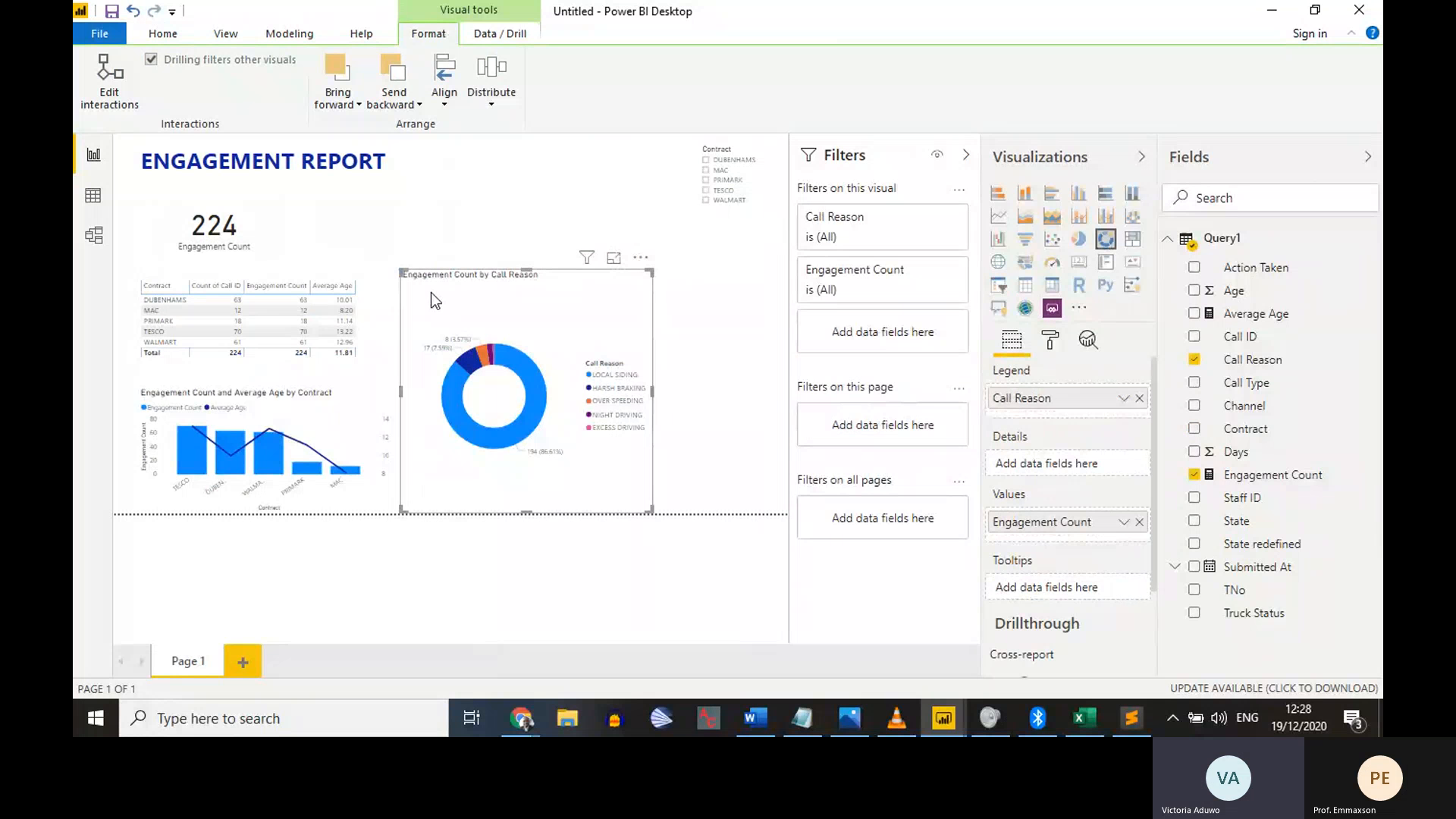
pyautogui.click(682, 332)
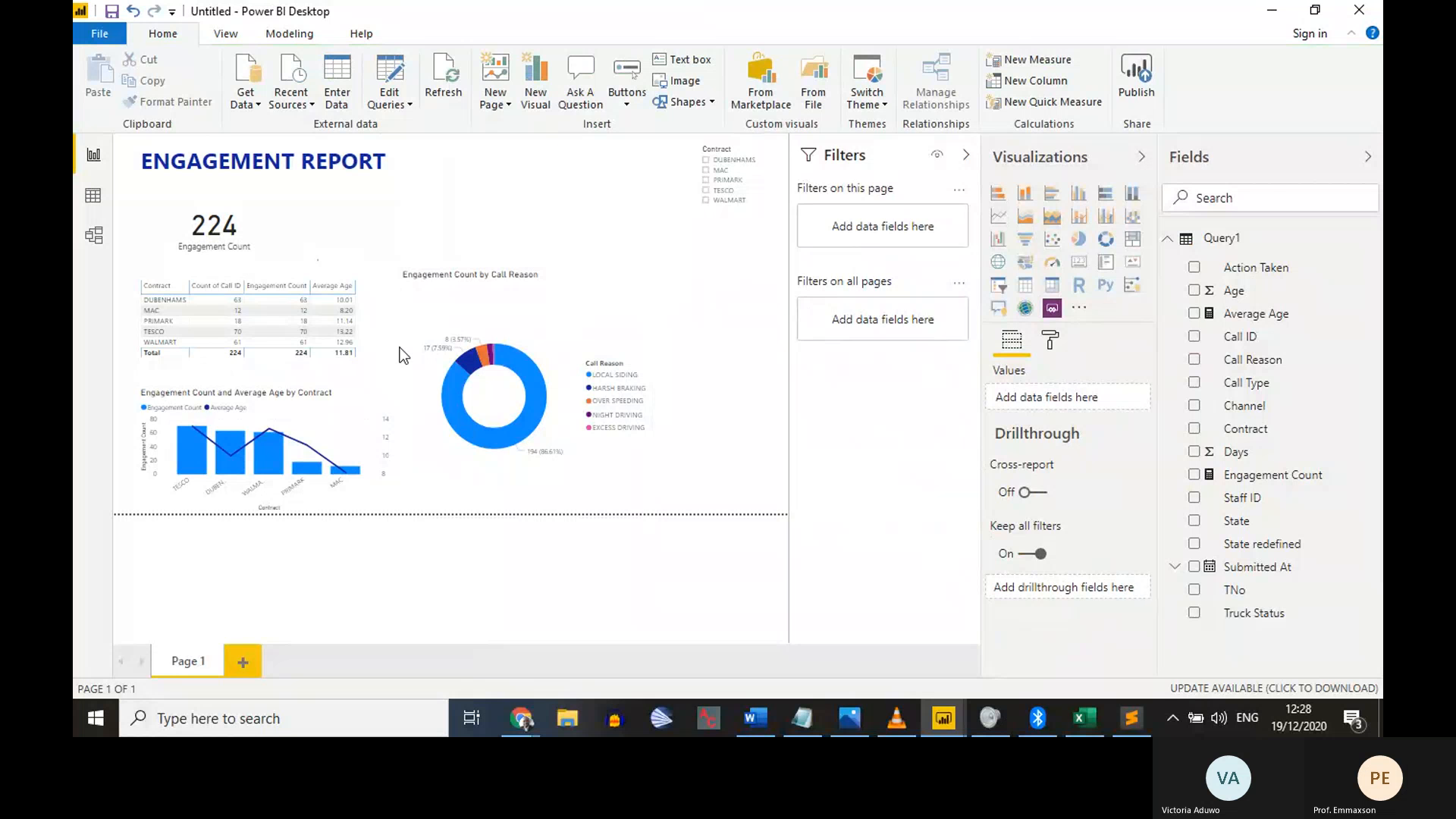
# Switch to the Teams meeting in the browser, view its participants list, and return to the Contract slicer in Power BI Desktop
pyautogui.hotkey('alt', 'Tab')
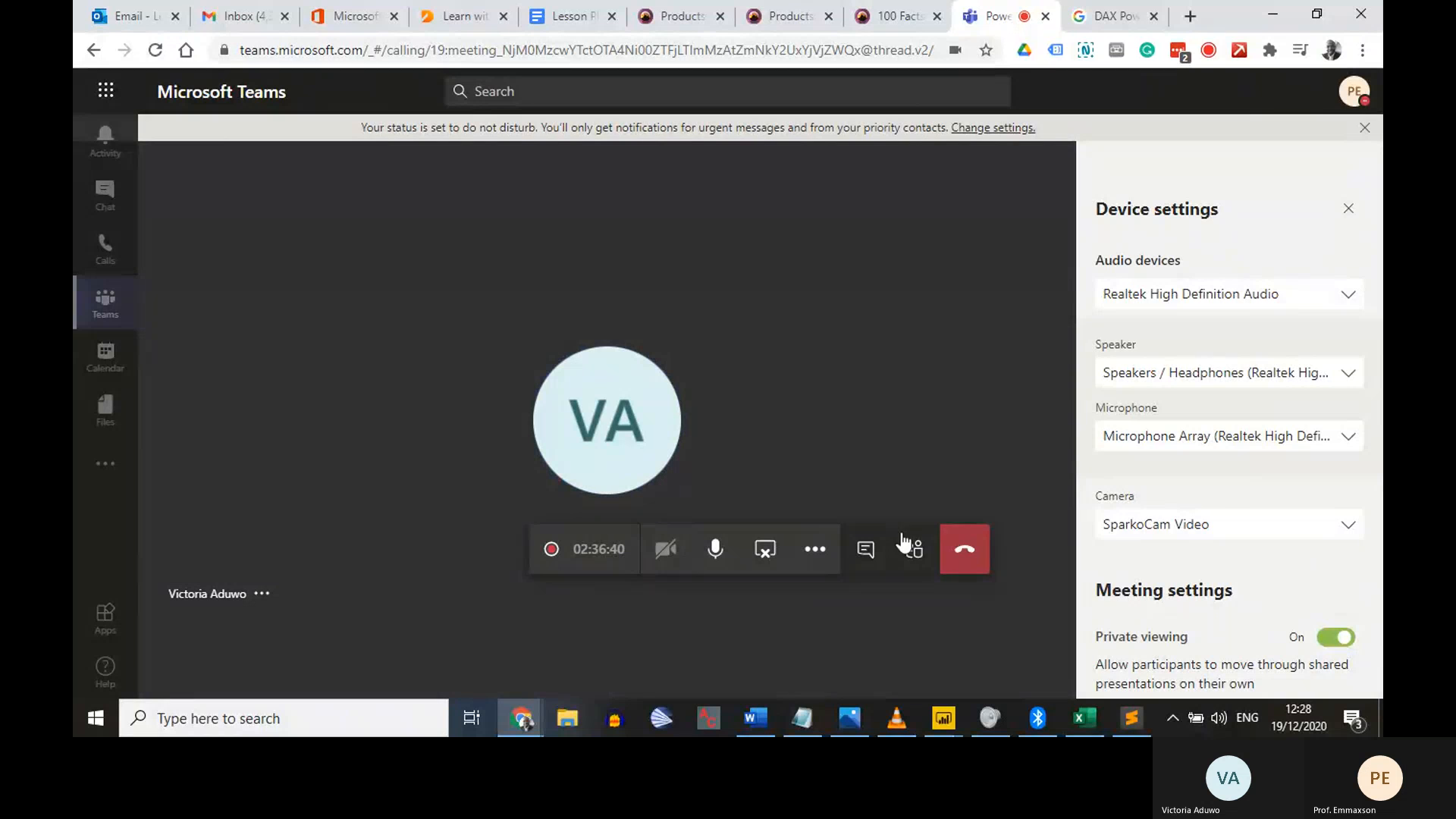
pyautogui.click(913, 558)
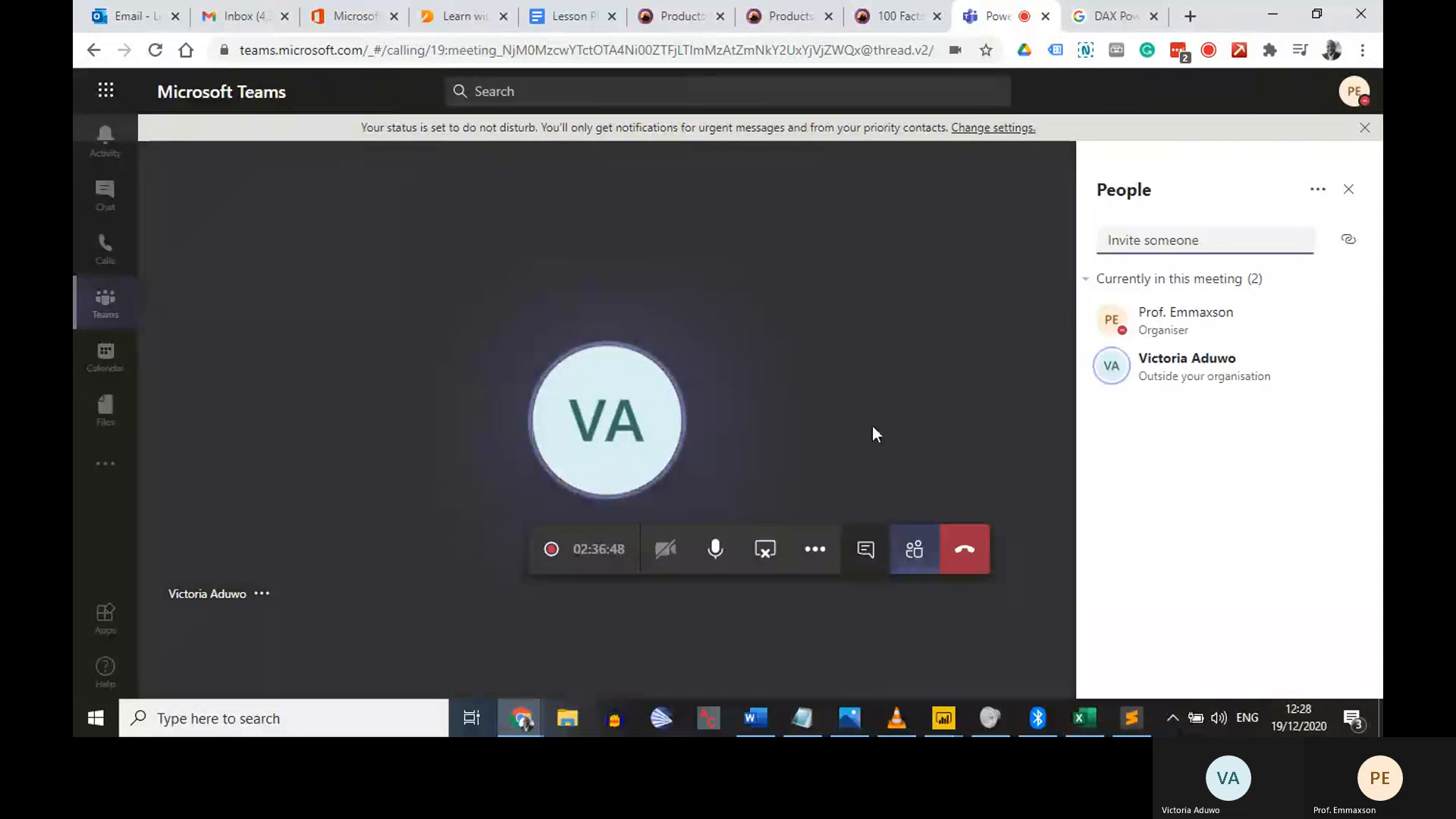
pyautogui.hotkey('alt', 'Tab')
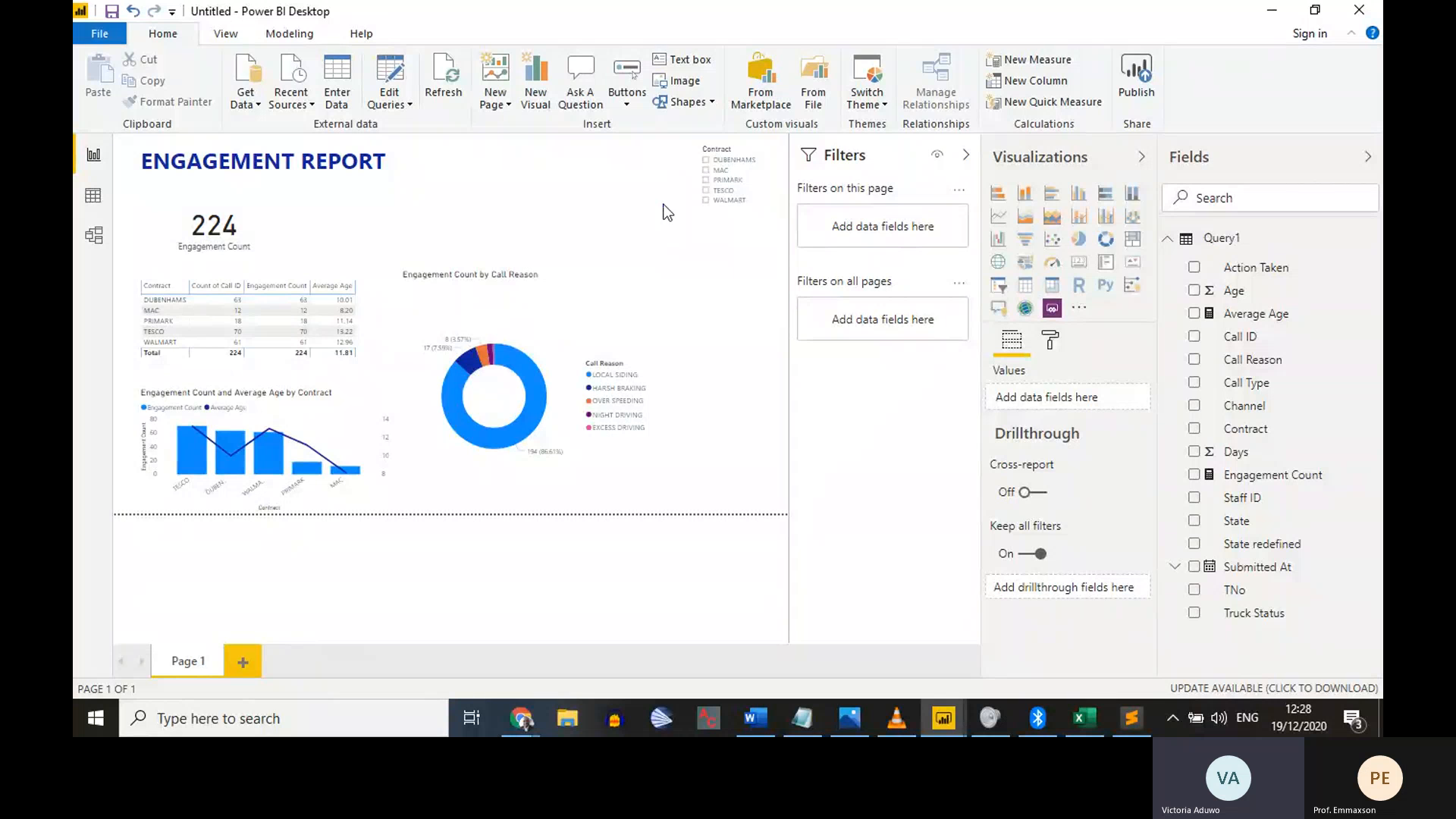
pyautogui.click(730, 216)
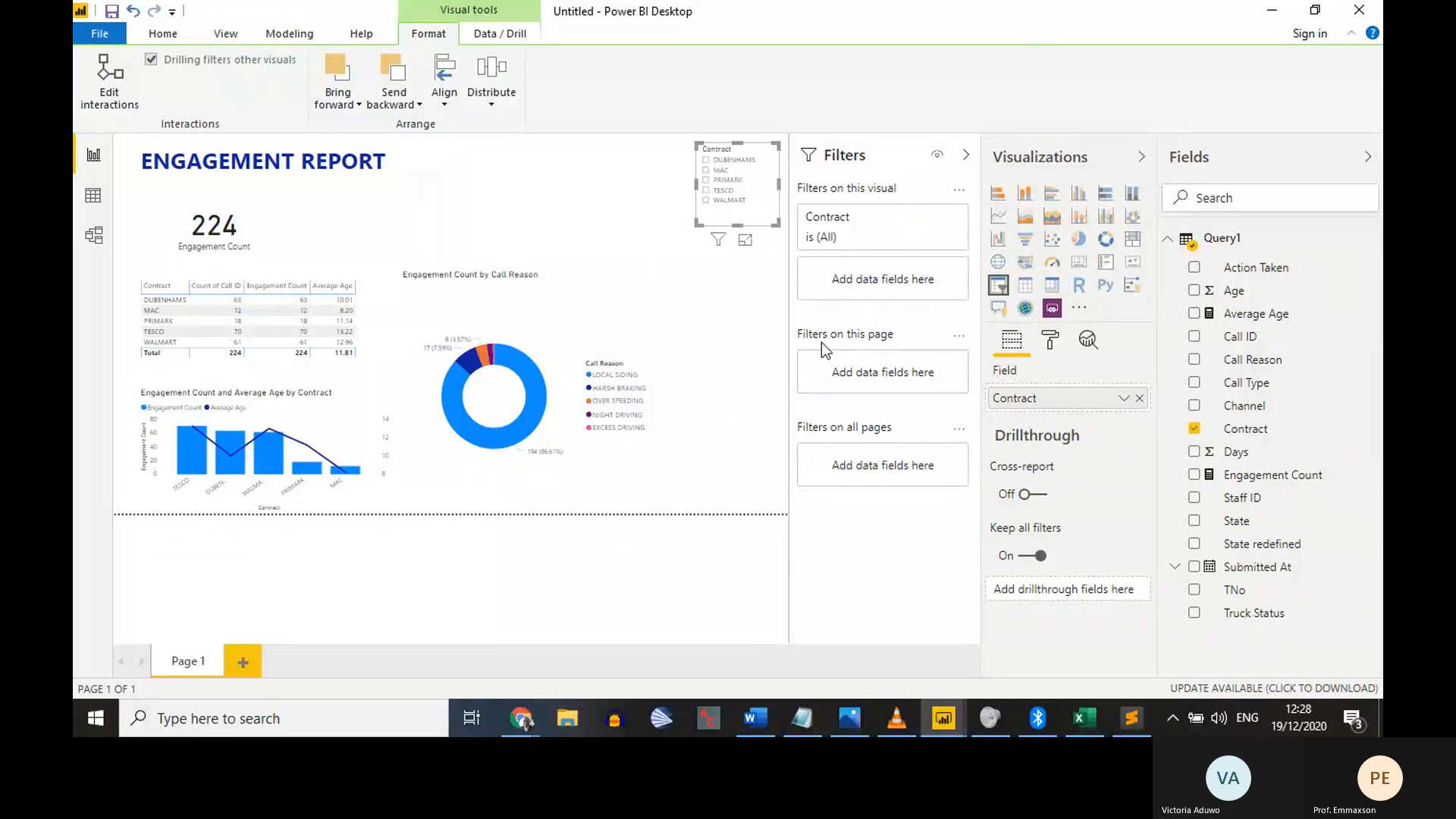
# Try the Top position for the Call Reason donut's legend, and set the legend position to Bottom
pyautogui.click(582, 296)
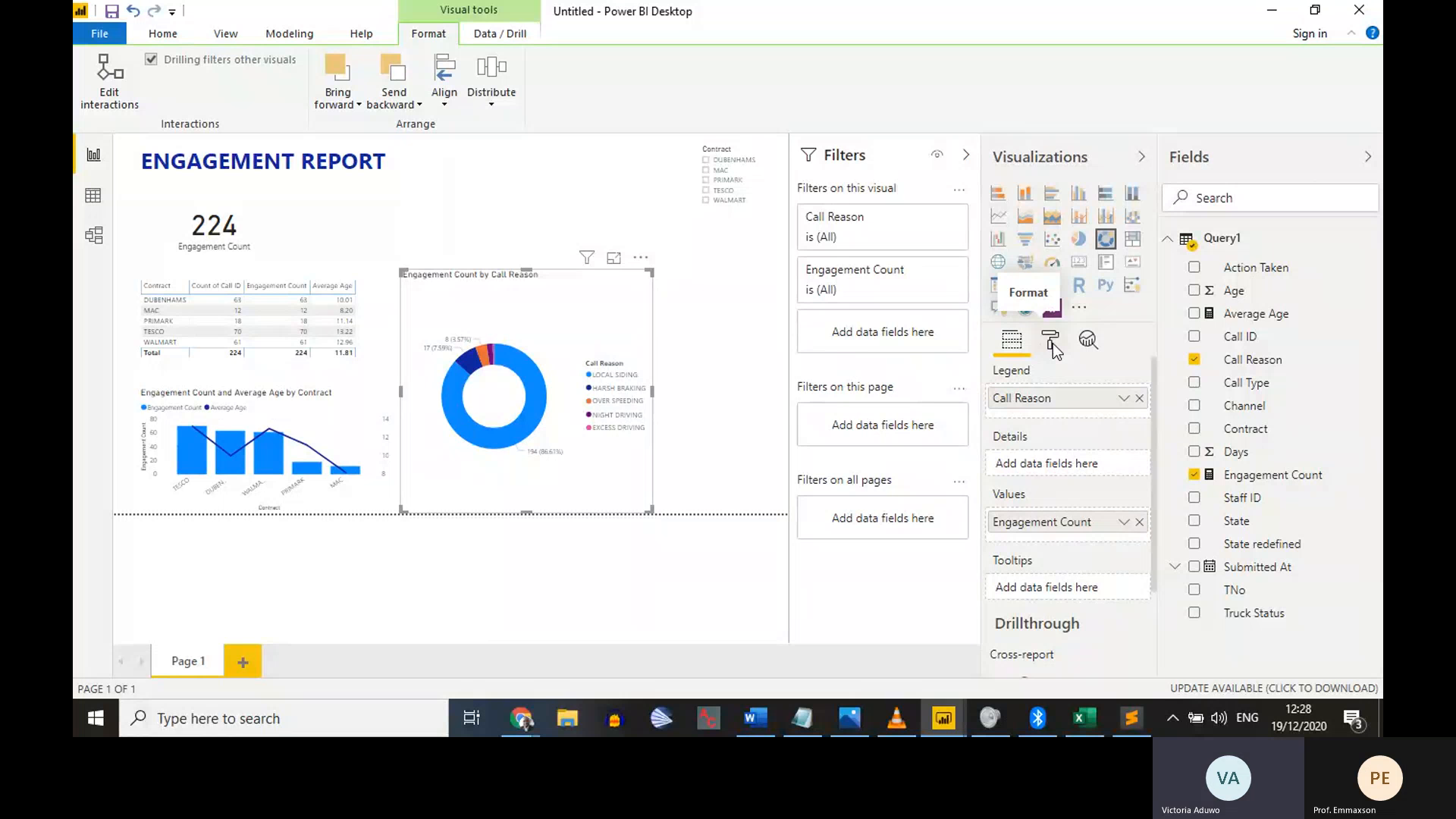
pyautogui.click(1053, 344)
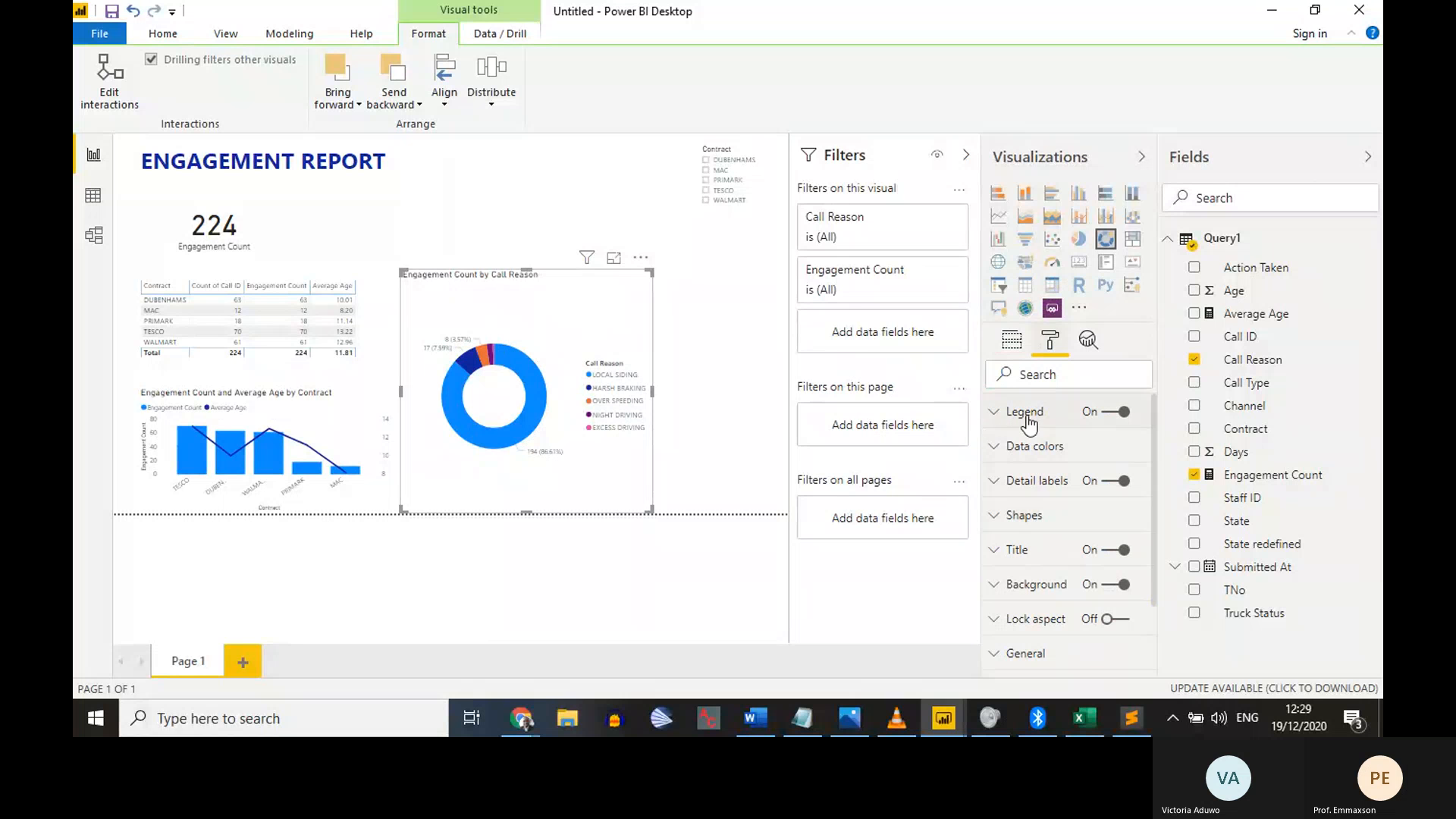
pyautogui.click(993, 423)
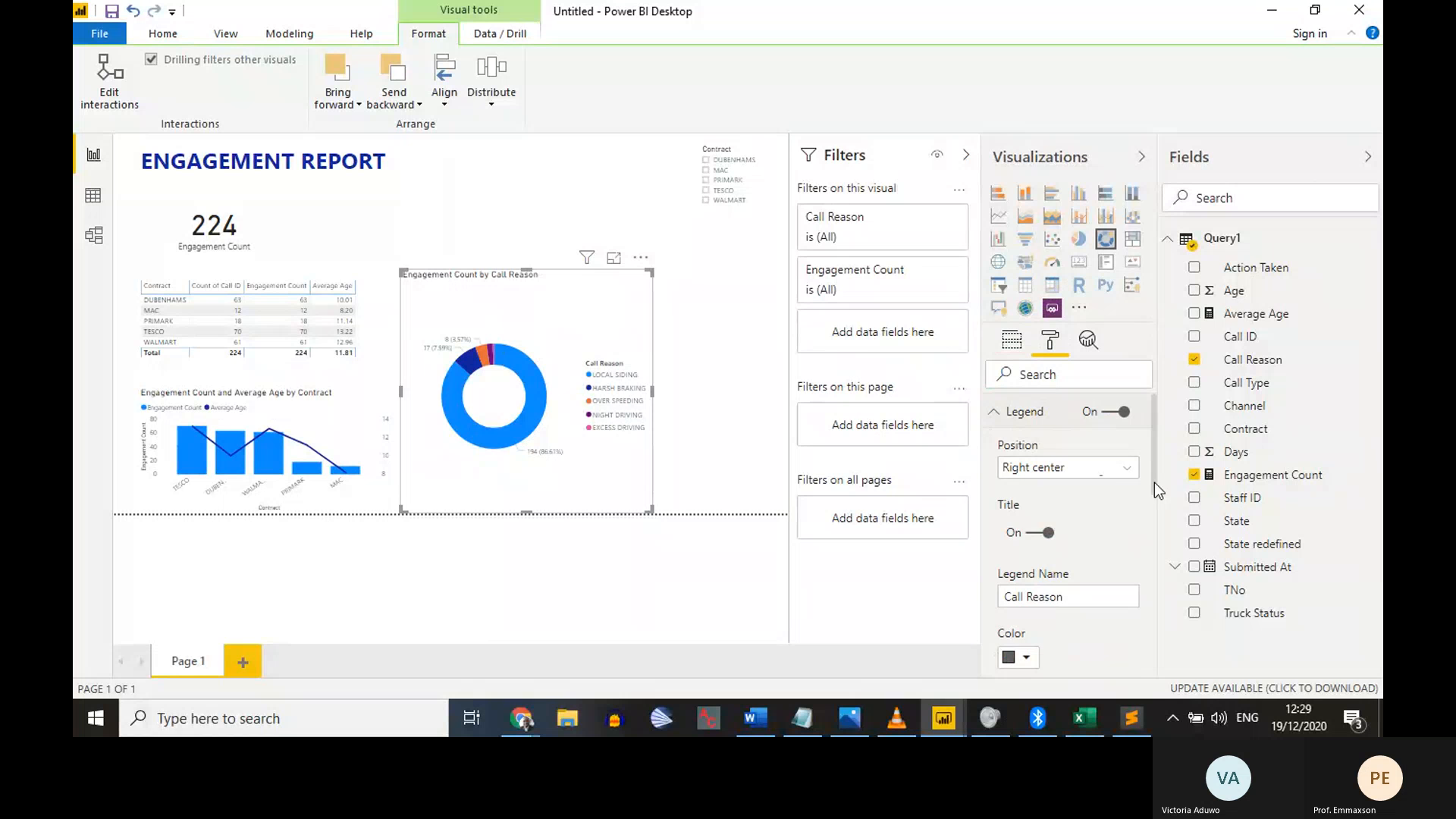
pyautogui.moveTo(1155, 482); pyautogui.dragTo(1153, 444)
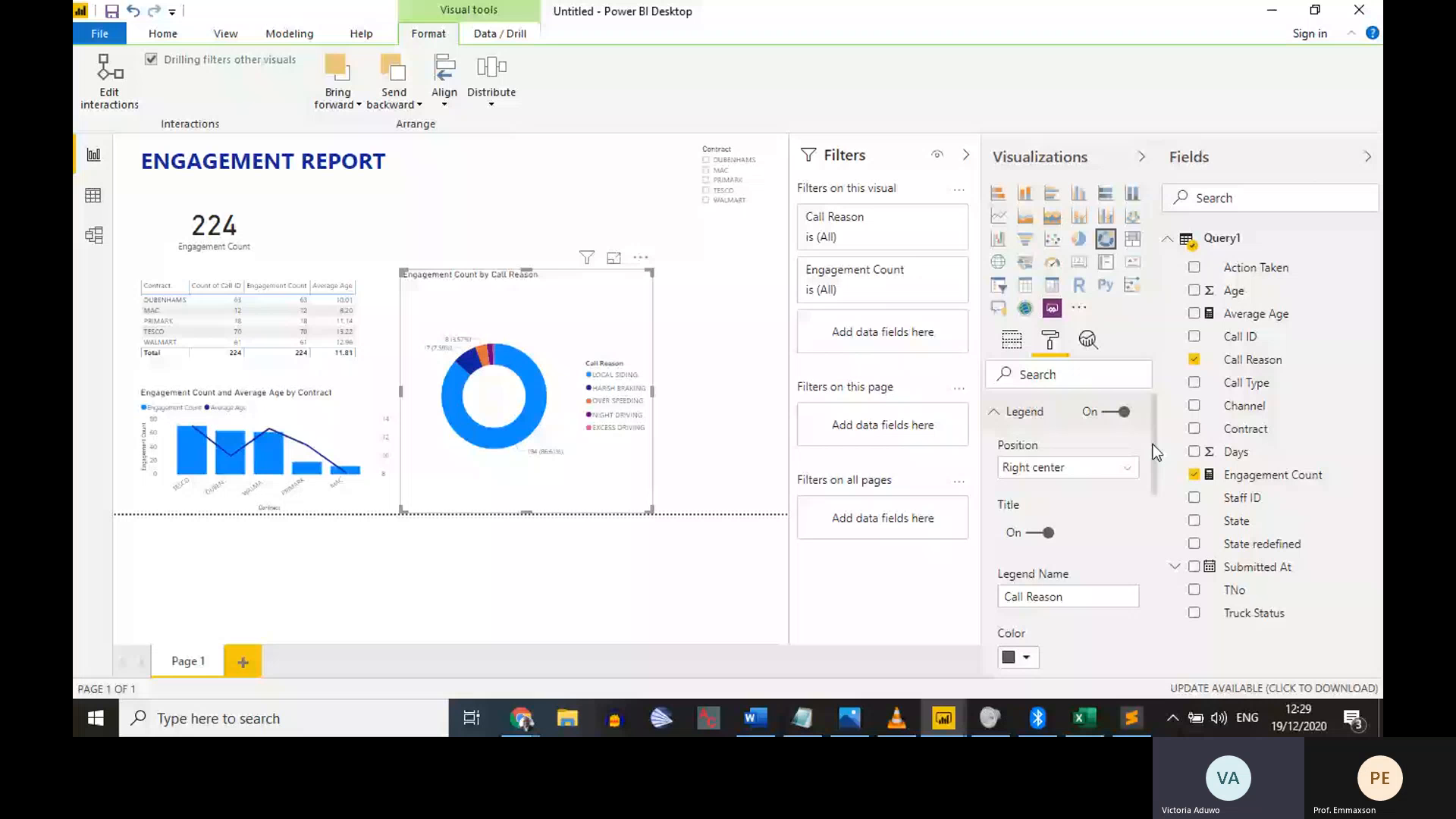
pyautogui.moveTo(1153, 447)
pyautogui.mouseDown()
pyautogui.moveTo(1154, 468)
pyautogui.moveTo(1149, 431)
pyautogui.mouseUp()
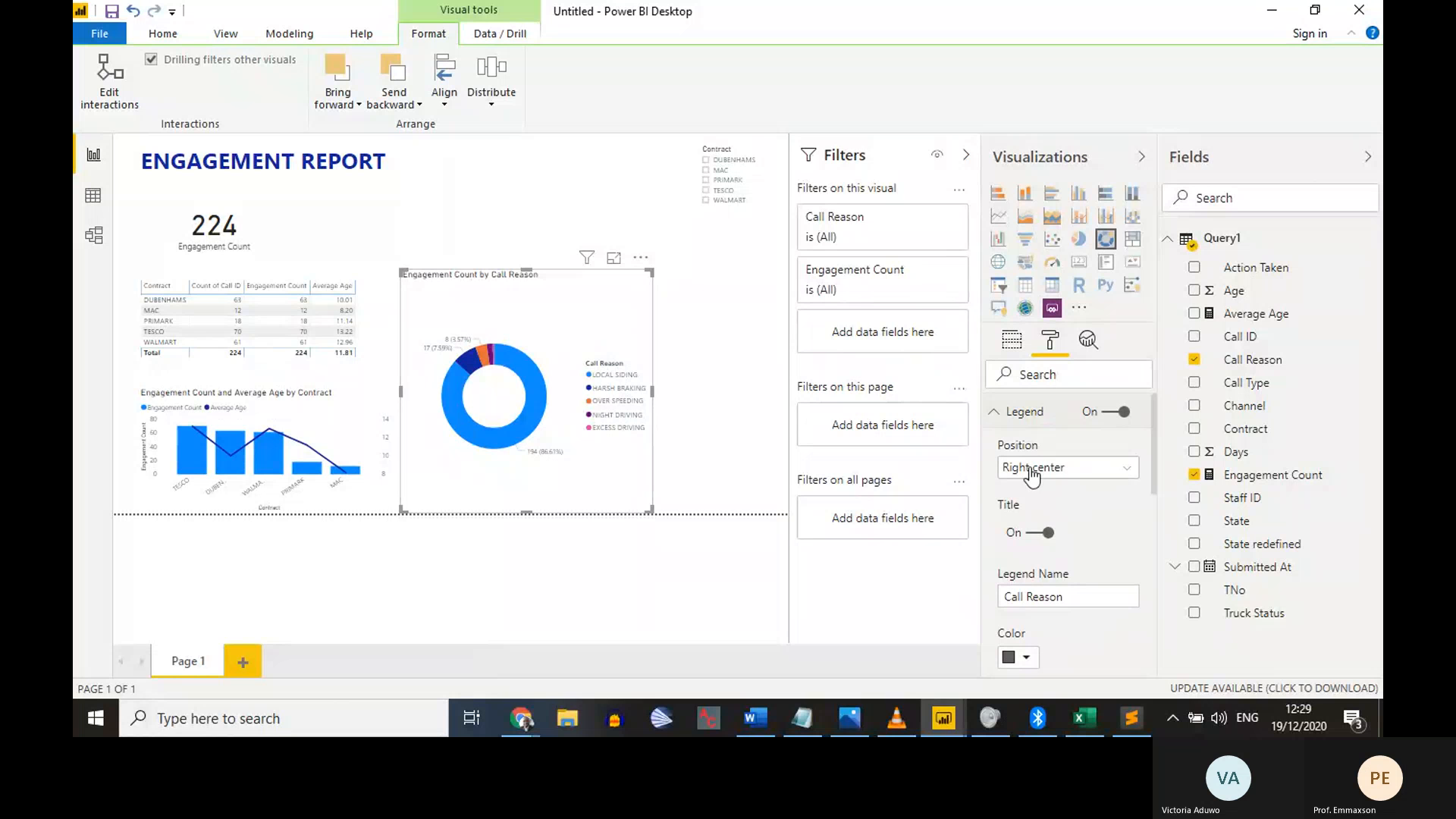
pyautogui.click(1105, 469)
pyautogui.click(1041, 493)
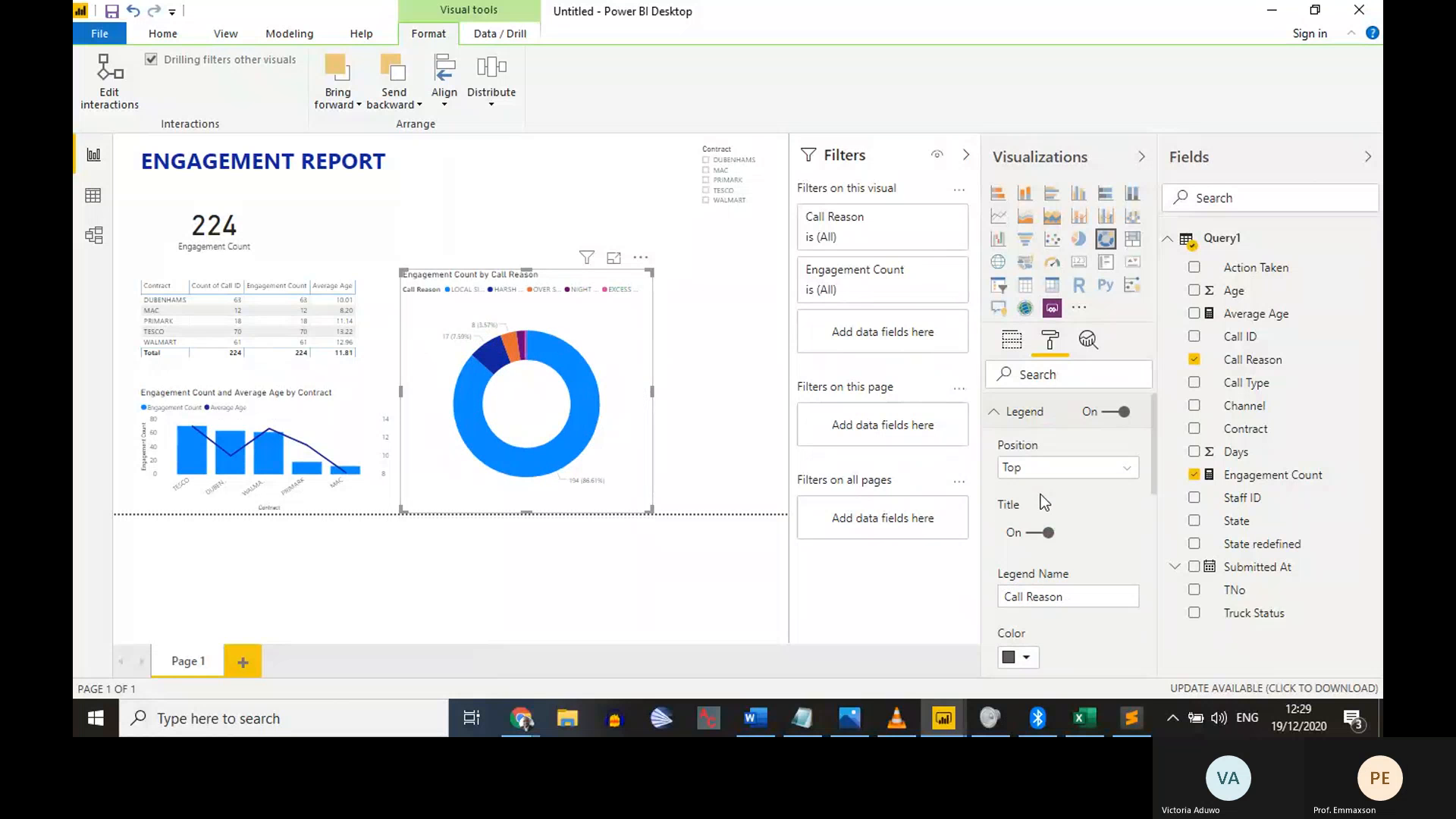
pyautogui.click(1085, 468)
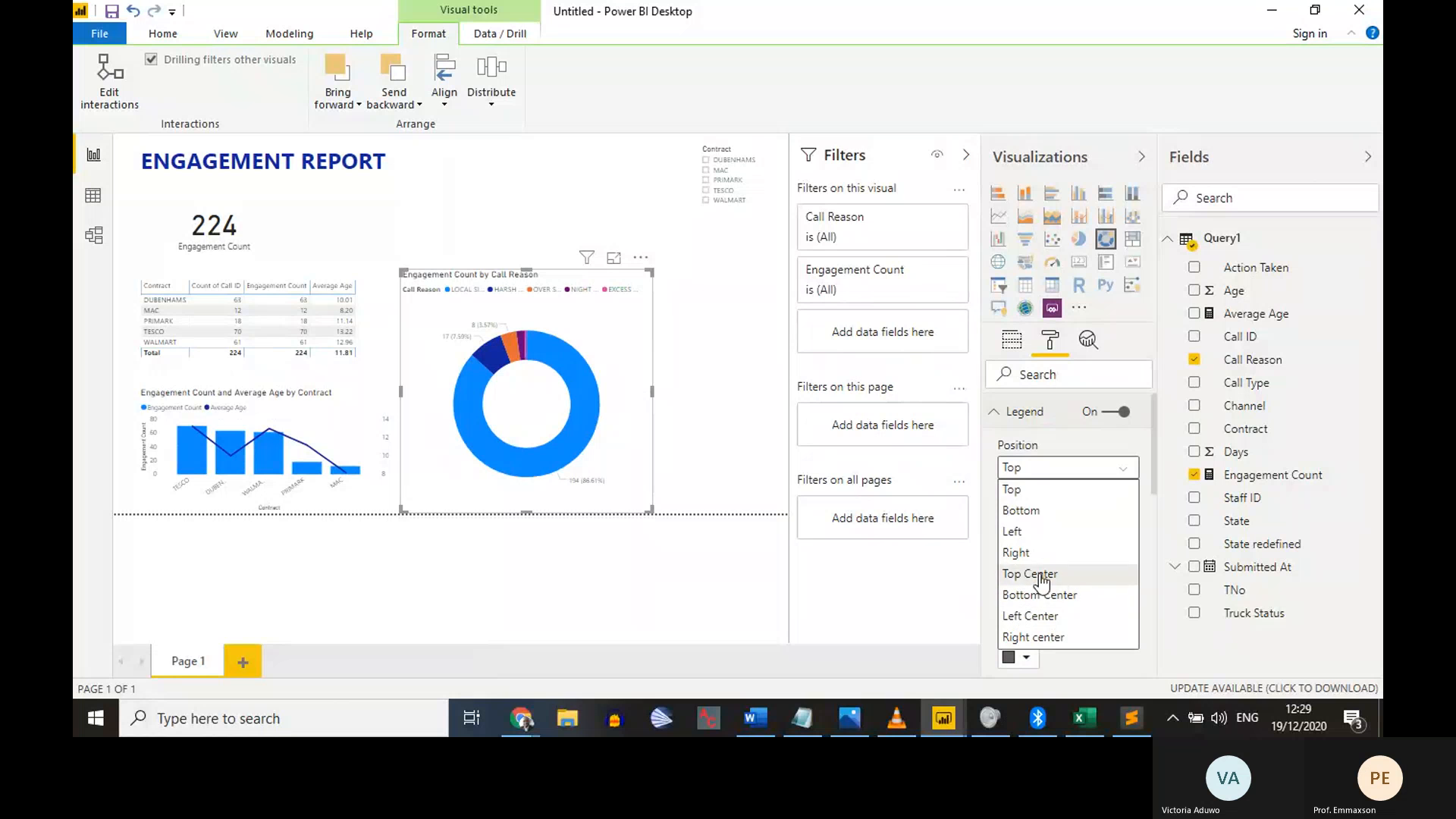
pyautogui.click(1029, 511)
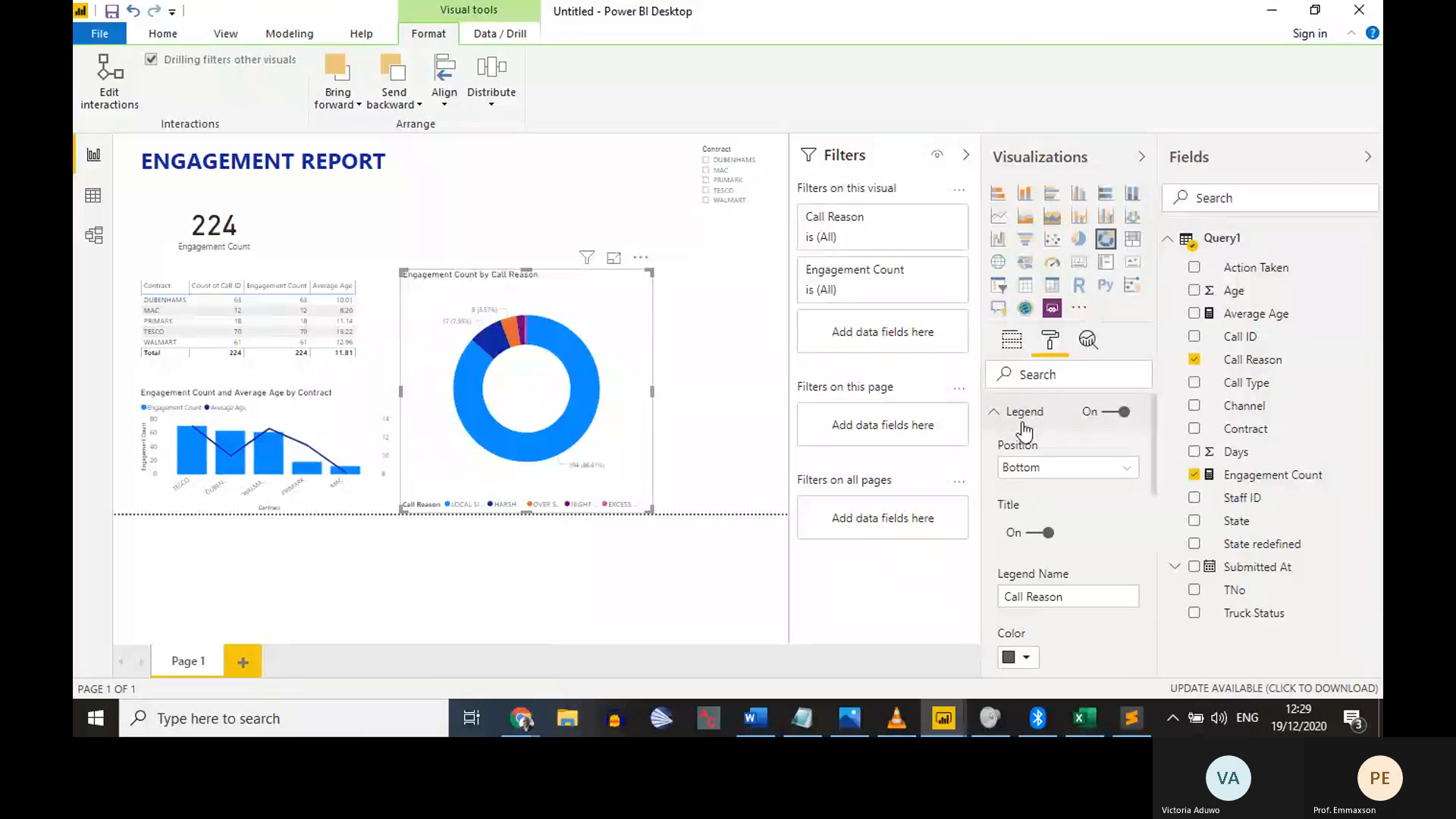
# Turn off the legend title of the Call Reason donut and collapse the legend settings
pyautogui.hotkey('alt', 'Tab')
pyautogui.hotkey('alt', 'Tab')
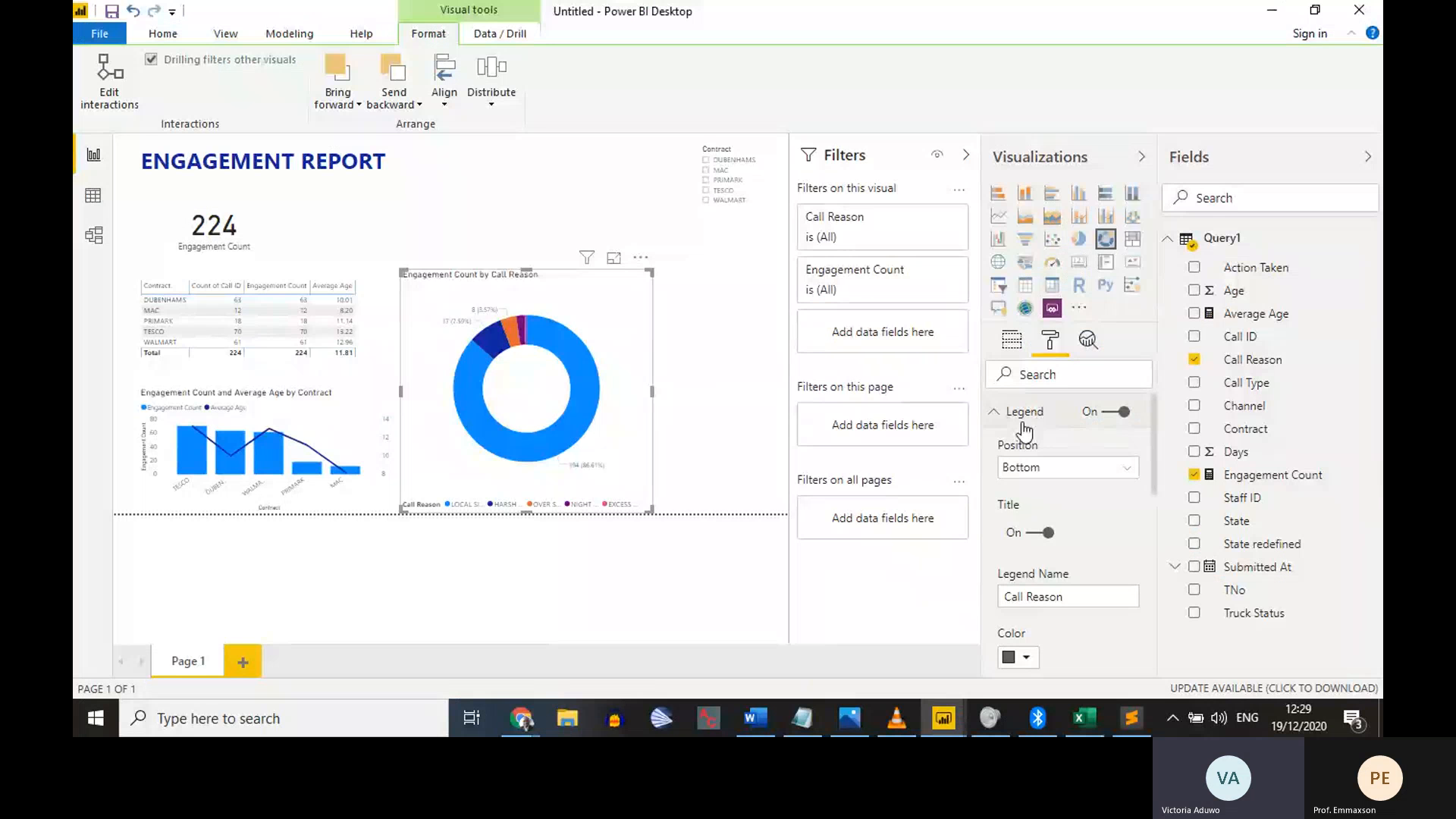
pyautogui.click(1031, 535)
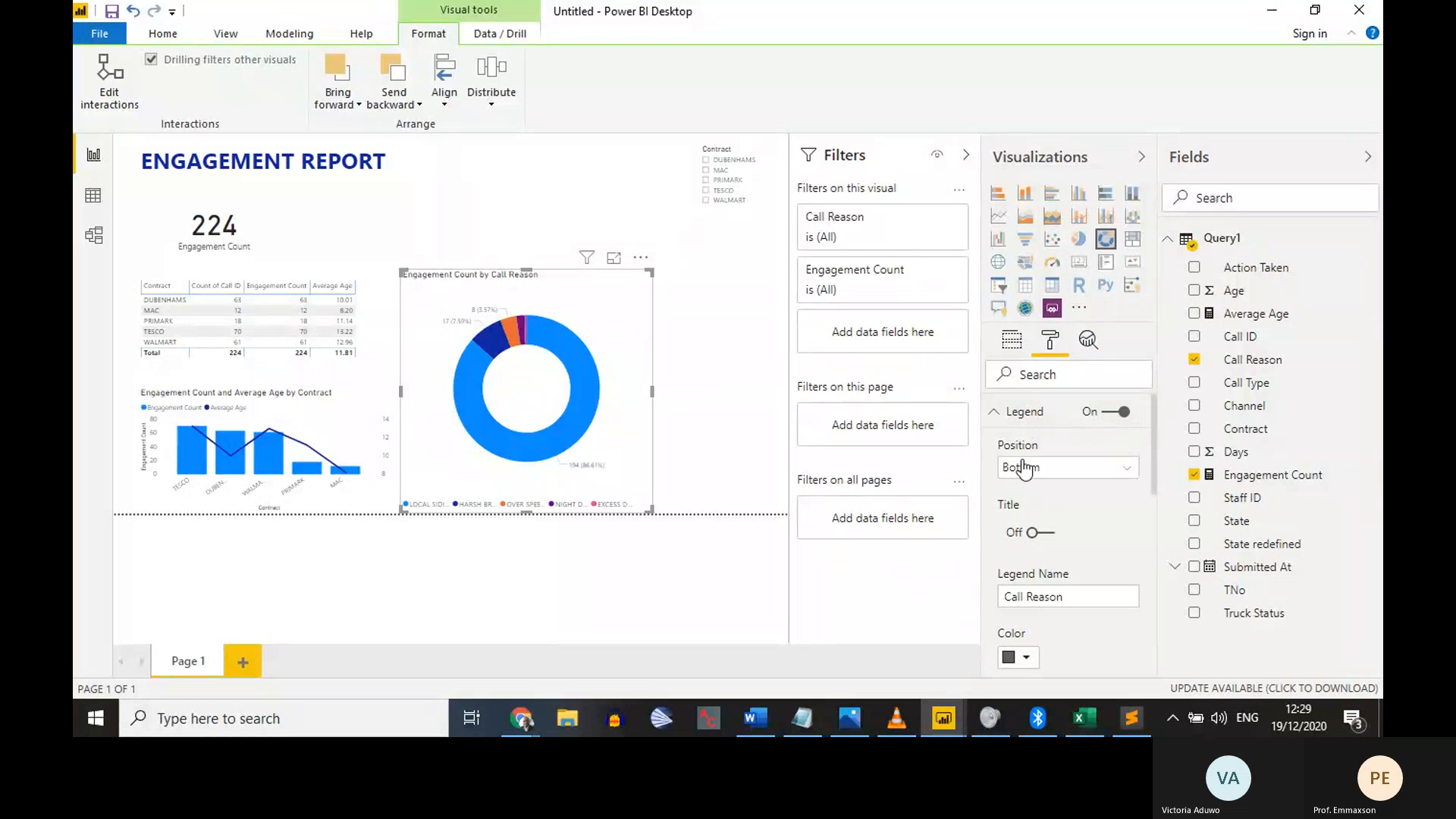
pyautogui.click(1009, 416)
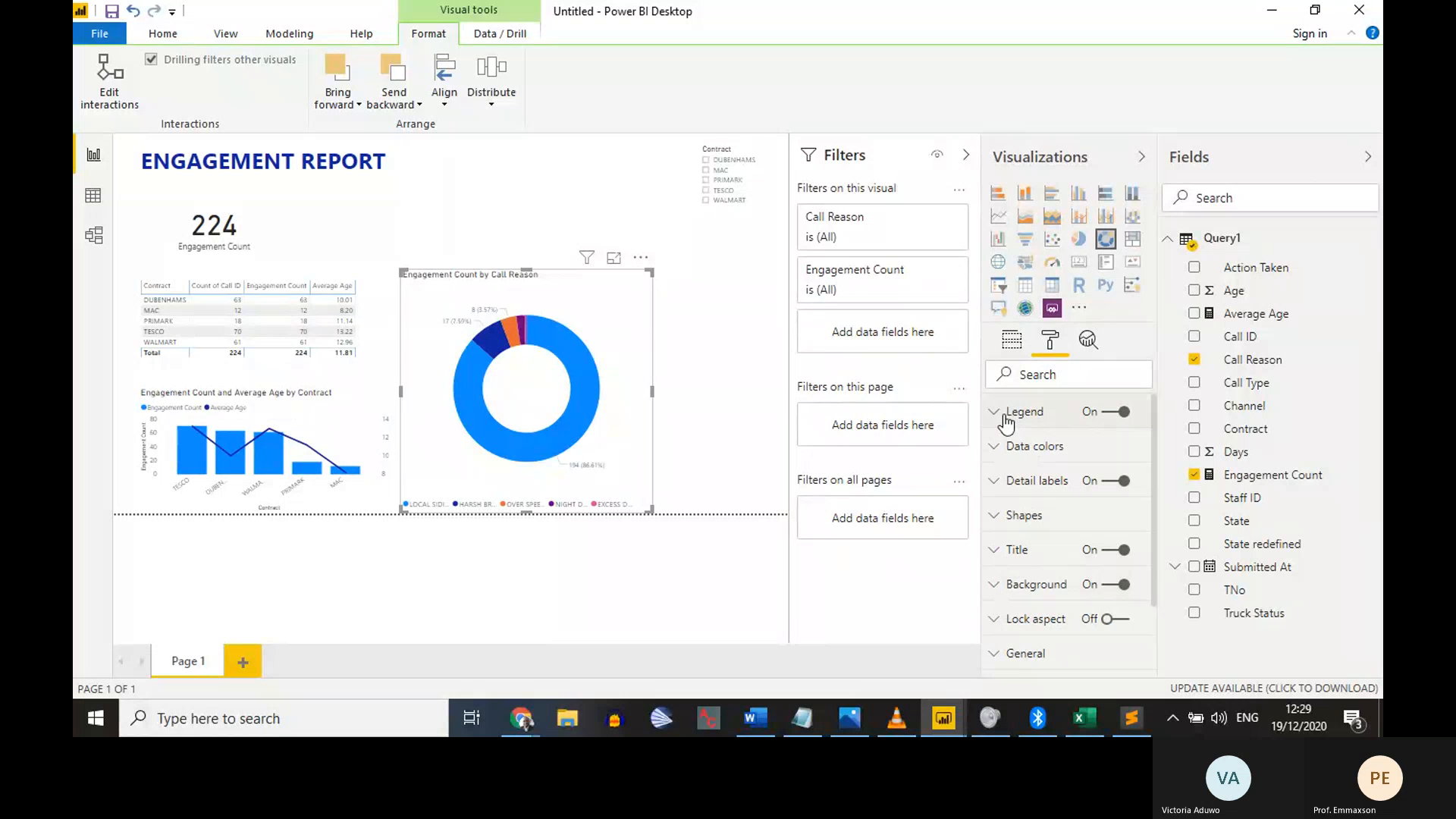
# Examine the Call Reason donut's data color and detail label settings
pyautogui.click(1030, 455)
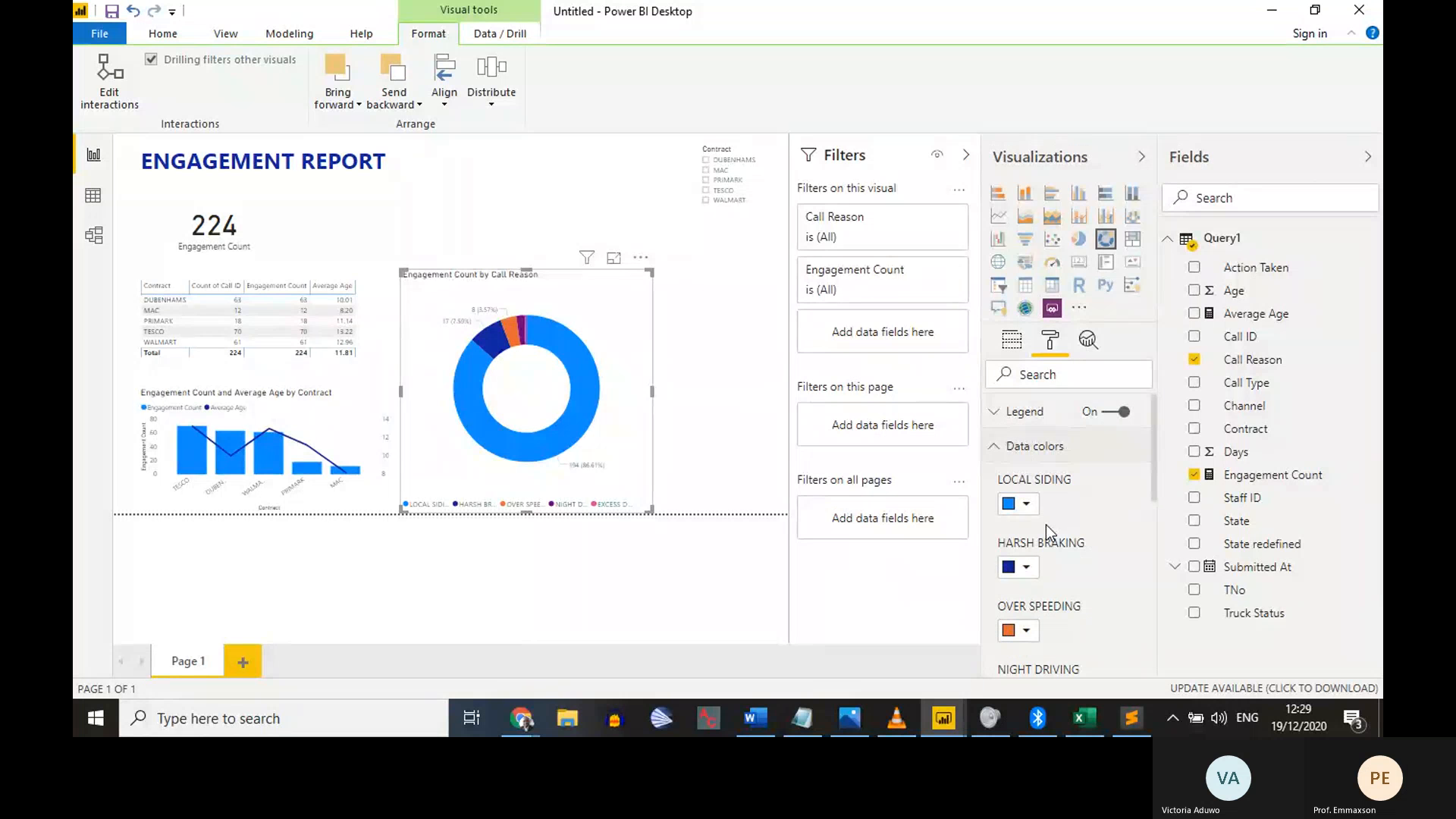
pyautogui.click(1030, 454)
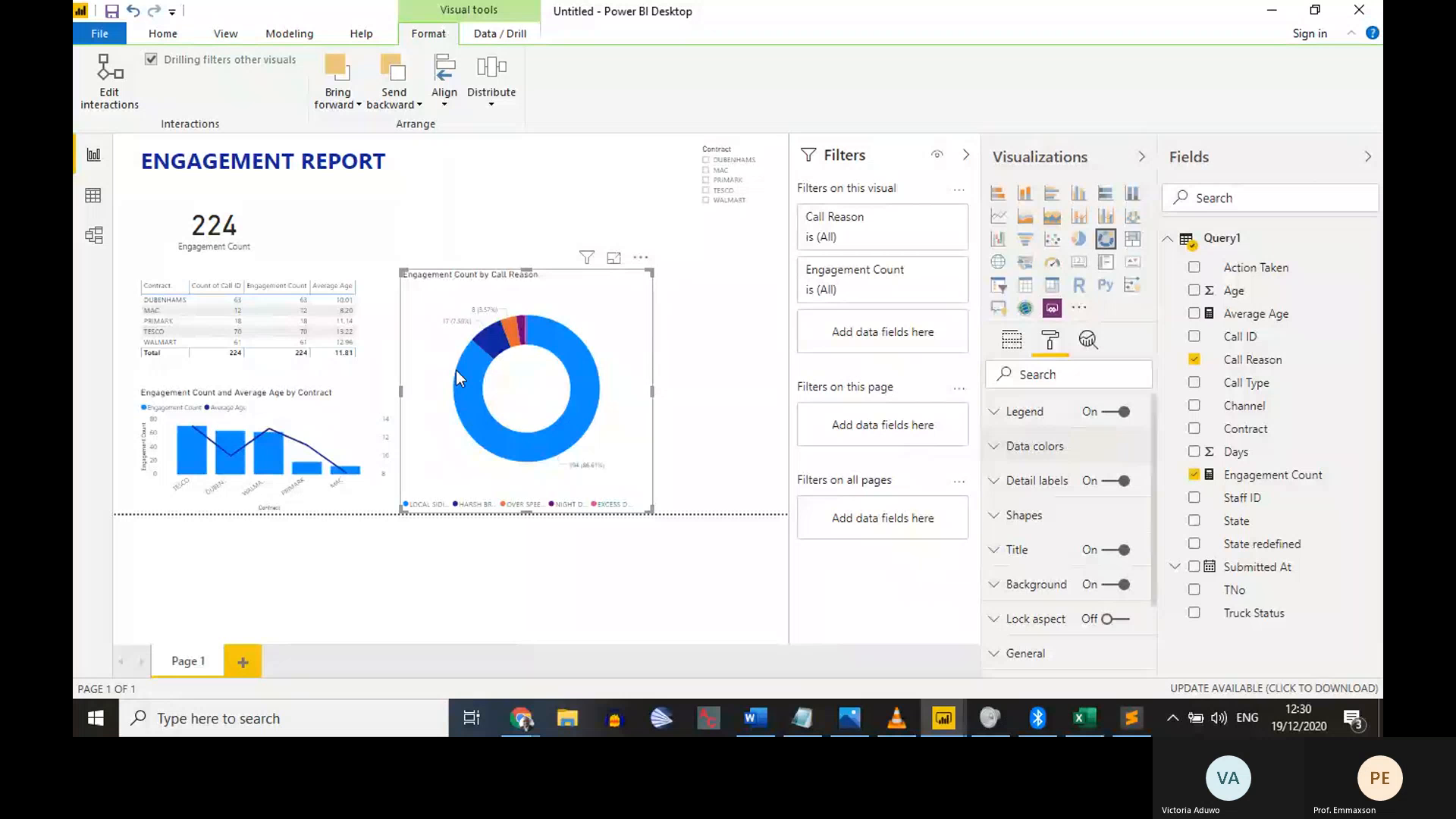
pyautogui.click(1037, 481)
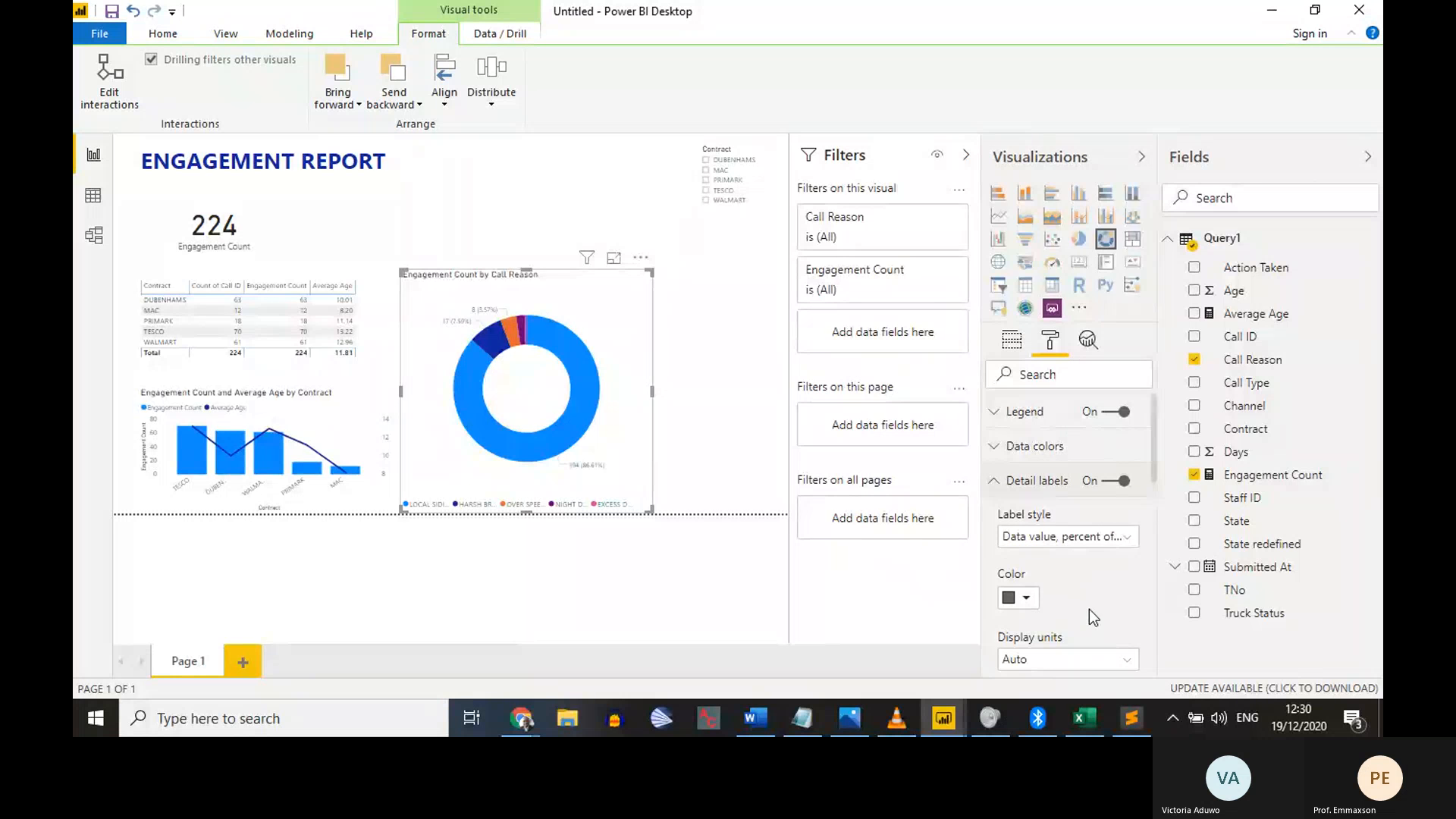
pyautogui.click(1037, 480)
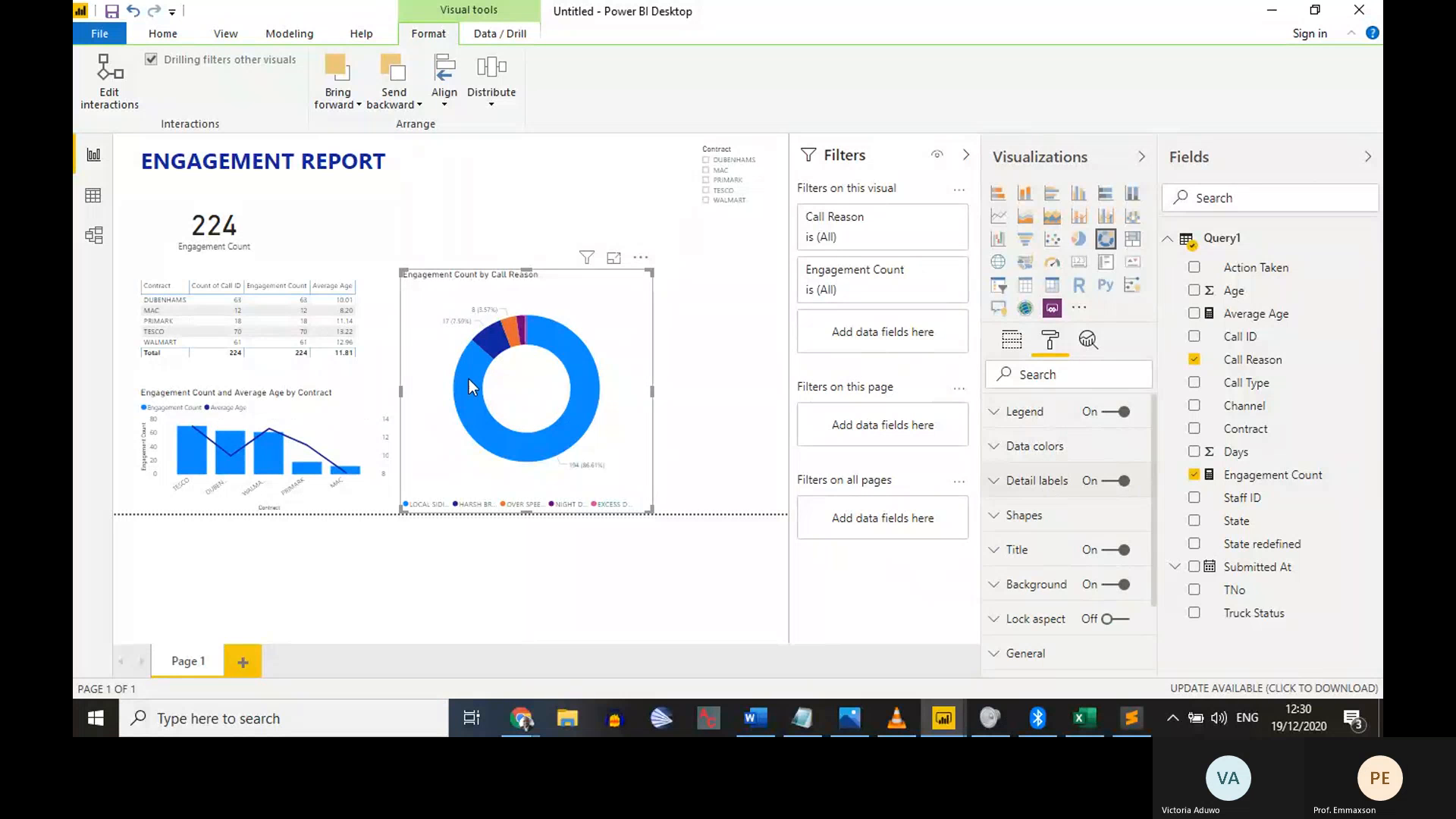
# Turn on data labels for the Engagement Count and Average Age by Contract combo chart
pyautogui.click(302, 395)
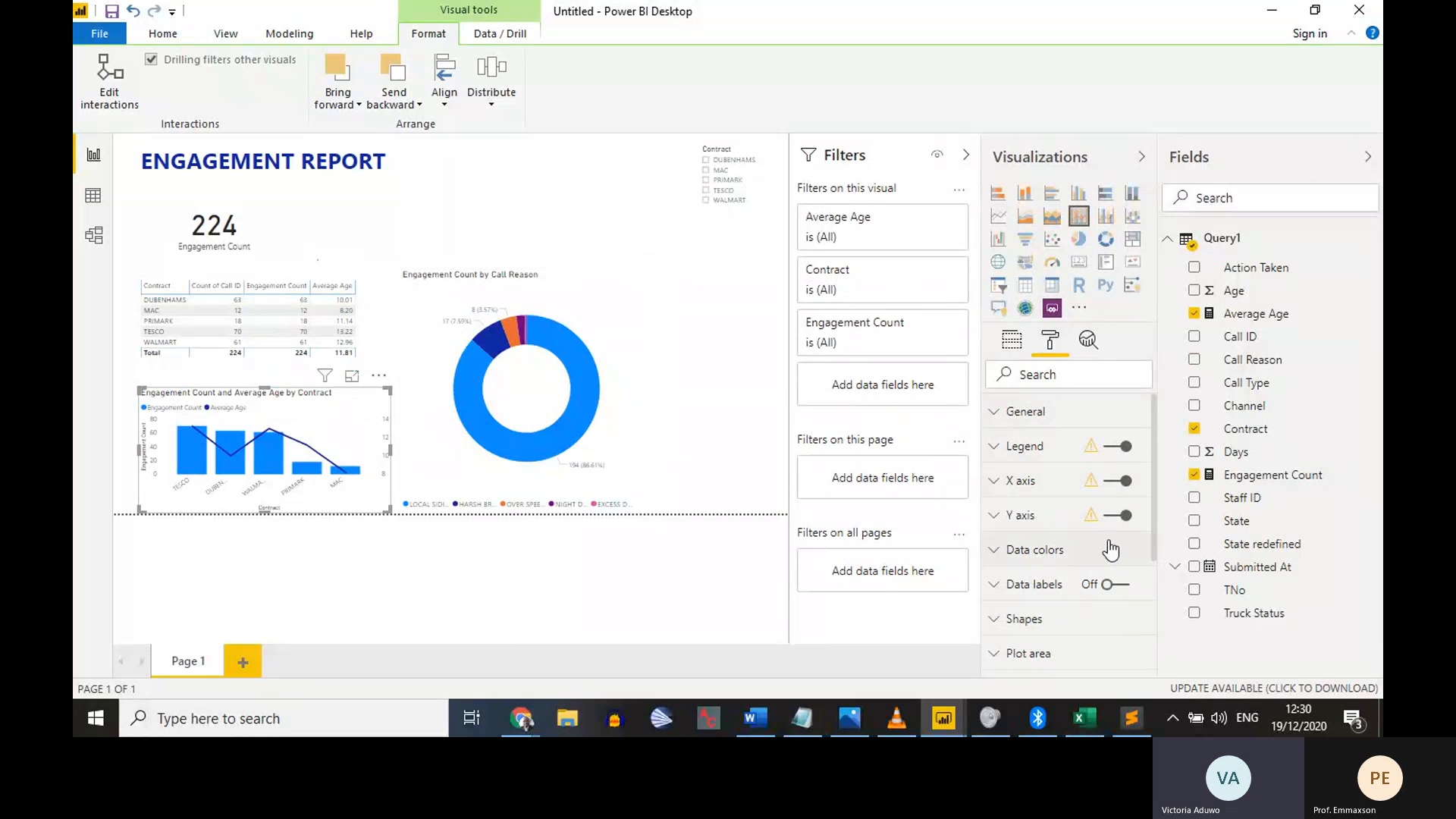
pyautogui.click(1117, 586)
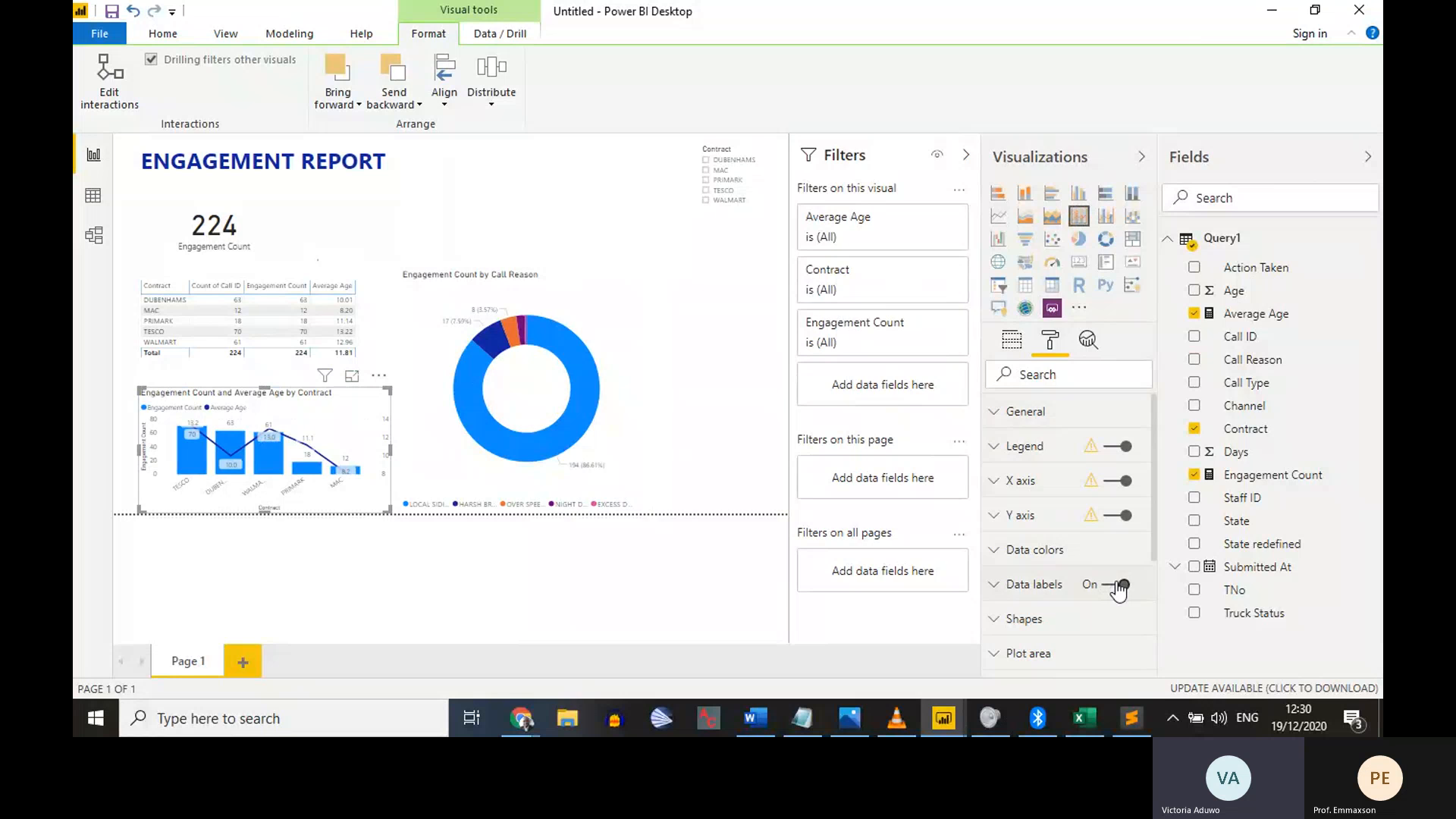
# Switch to the Teams meeting in the browser to mute the microphone, and bring up the Power BI Analytics training web page
pyautogui.hotkey('alt', 'Tab')
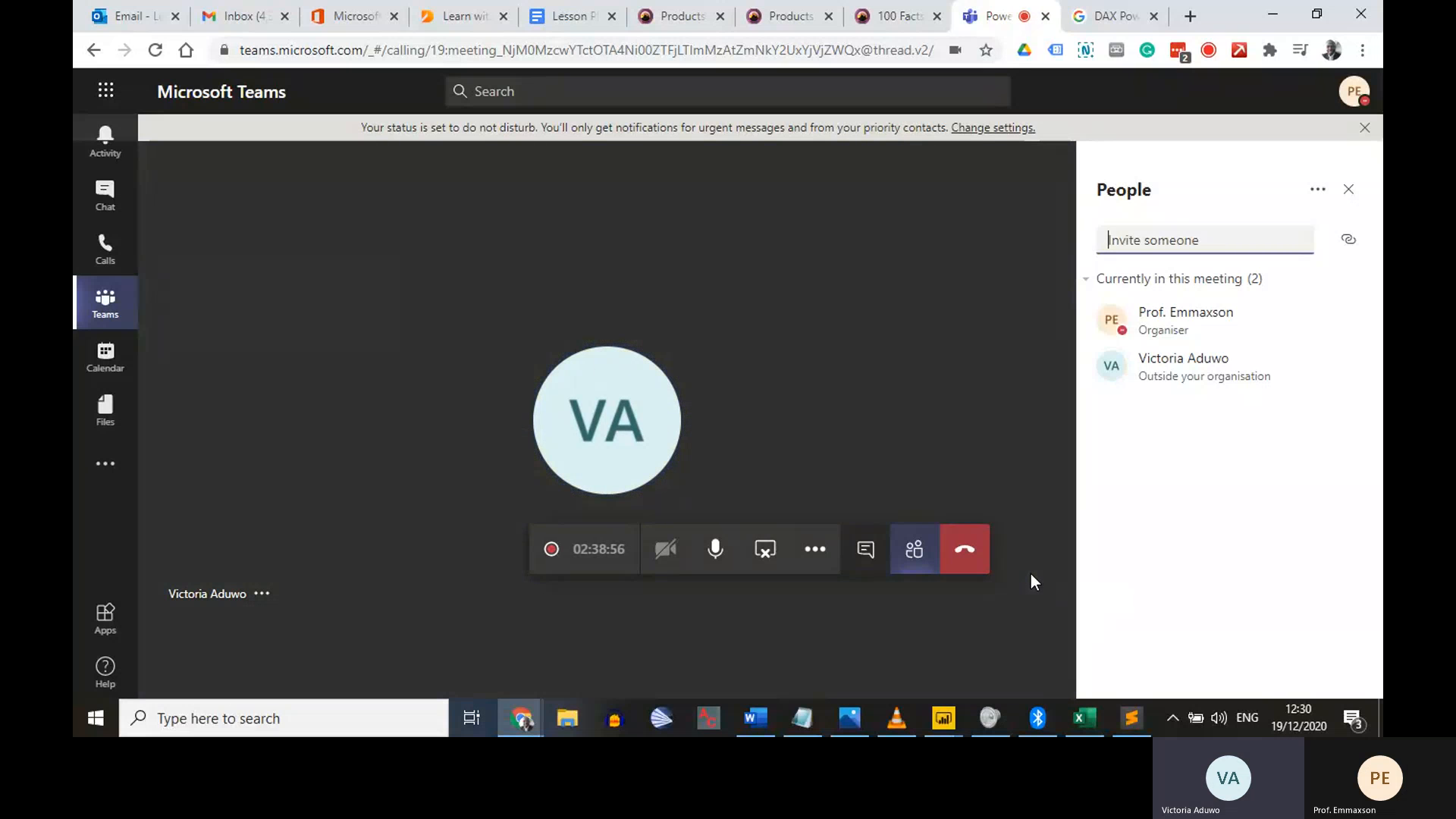
pyautogui.click(715, 568)
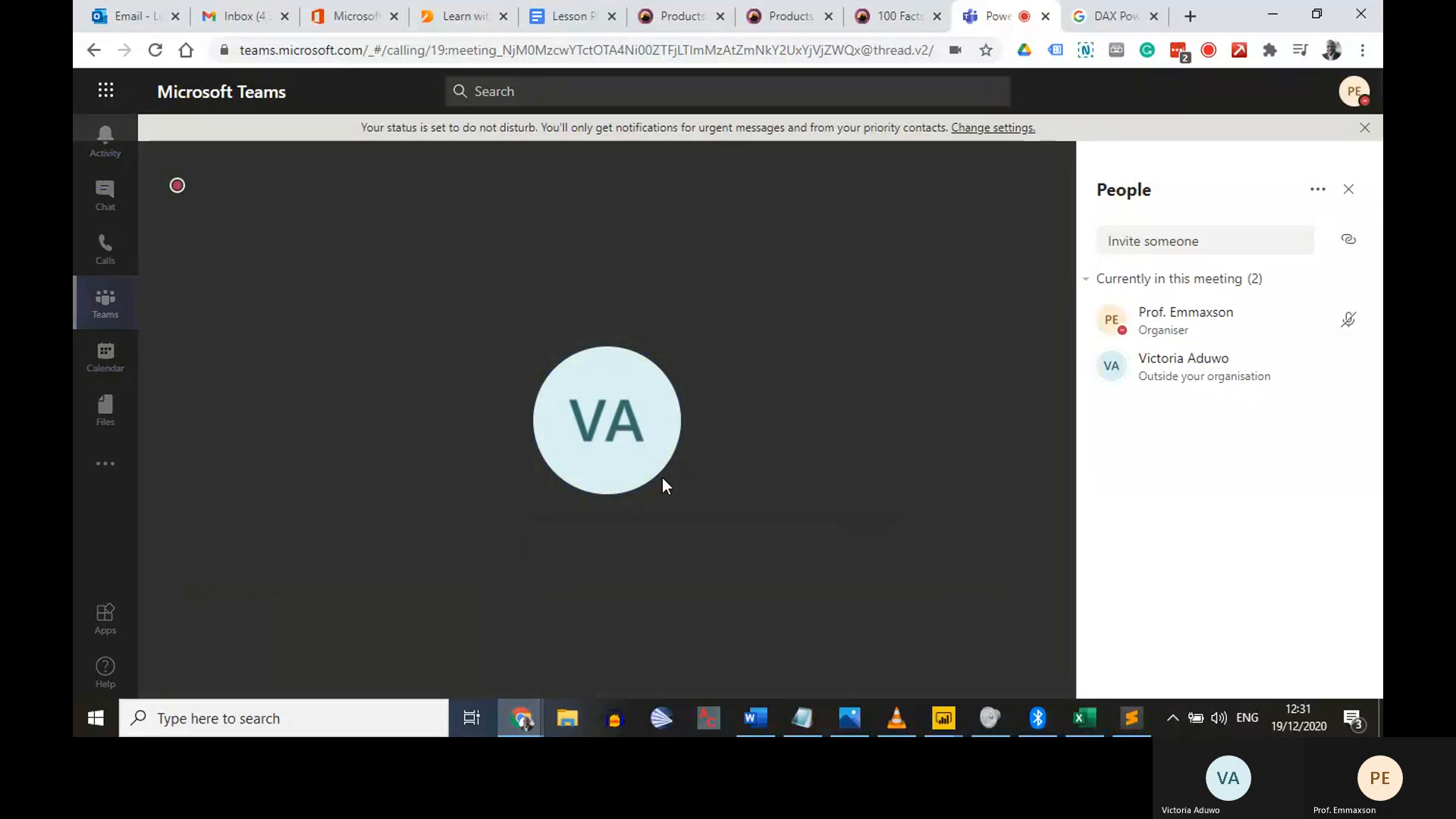
pyautogui.click(466, 9)
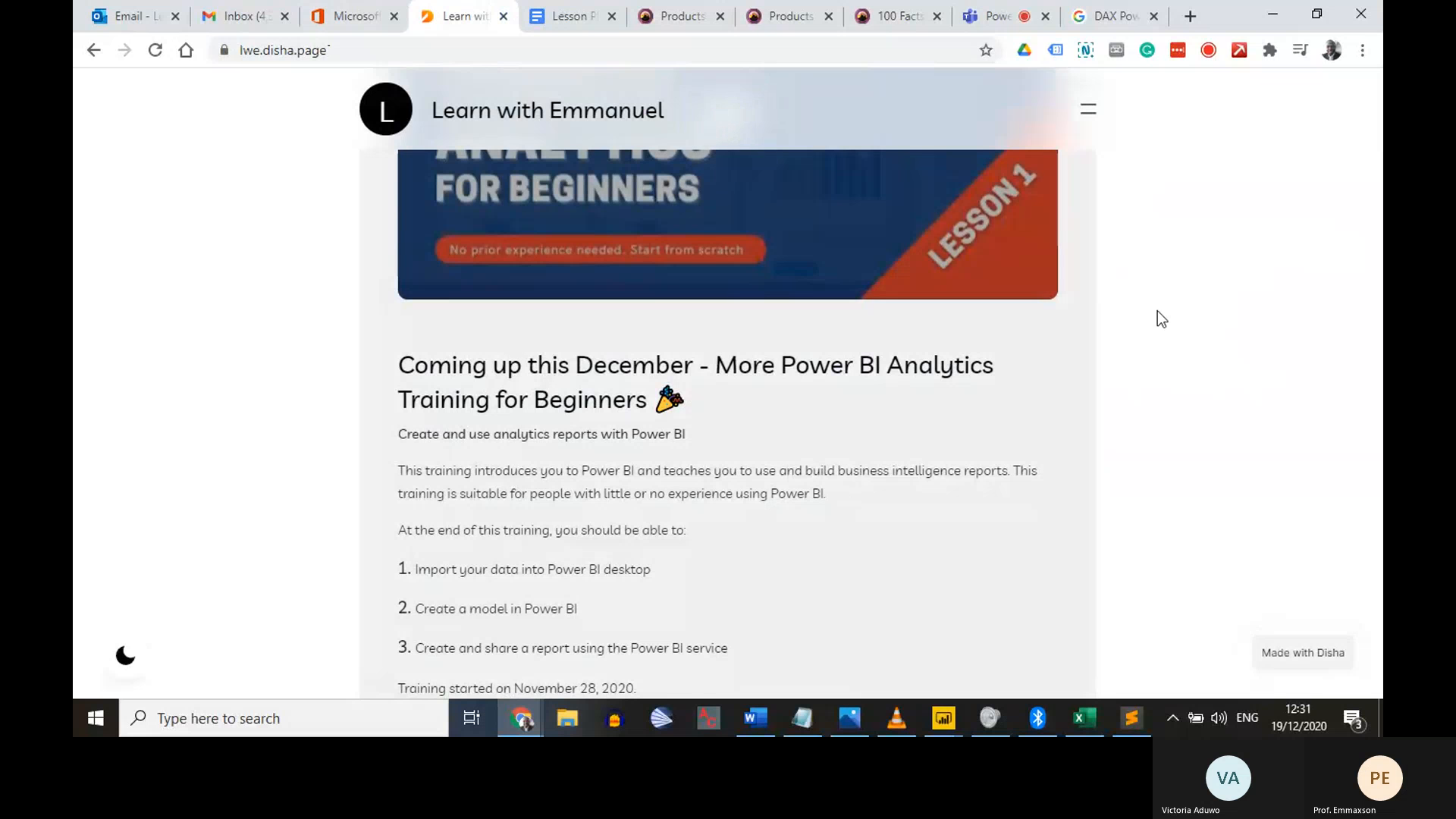
# Open the training plan from the training web page and bring up the Course Content section of the Lesson Plan document, dismissing the Grammarly pop-up
pyautogui.scroll(-1, 1157, 311)
pyautogui.scroll(-10, 1158, 311)
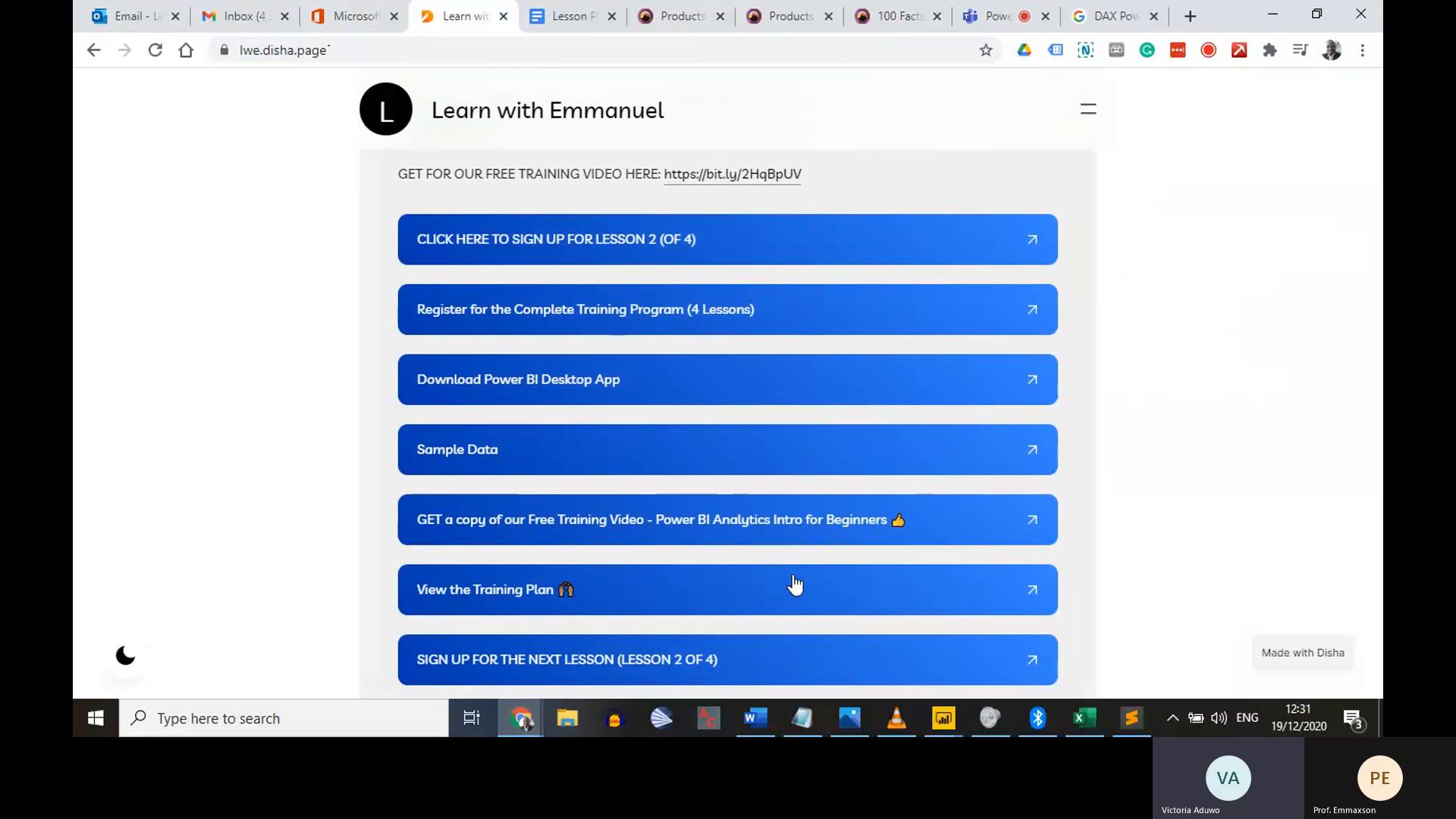
pyautogui.click(798, 582)
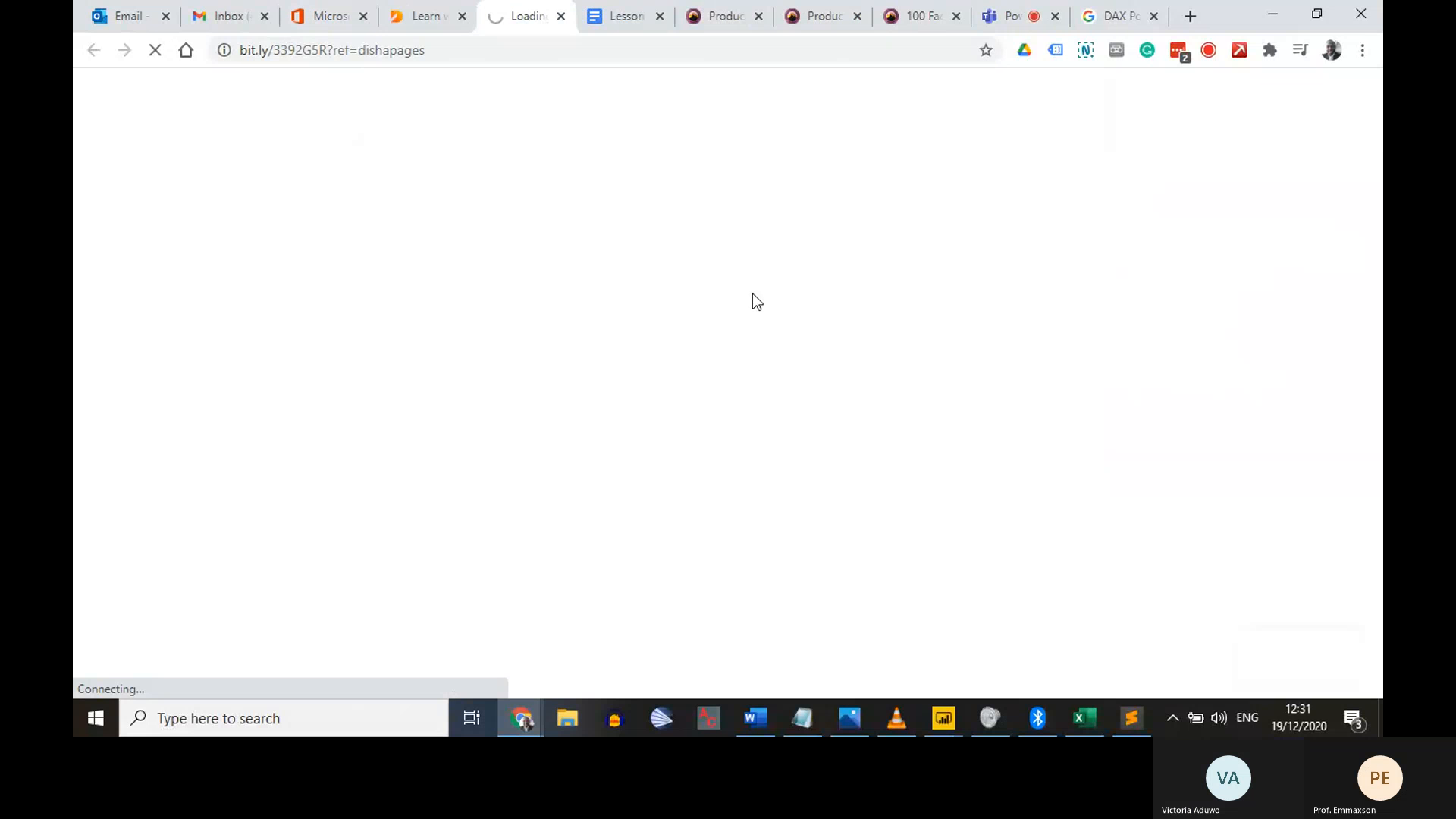
pyautogui.click(625, 9)
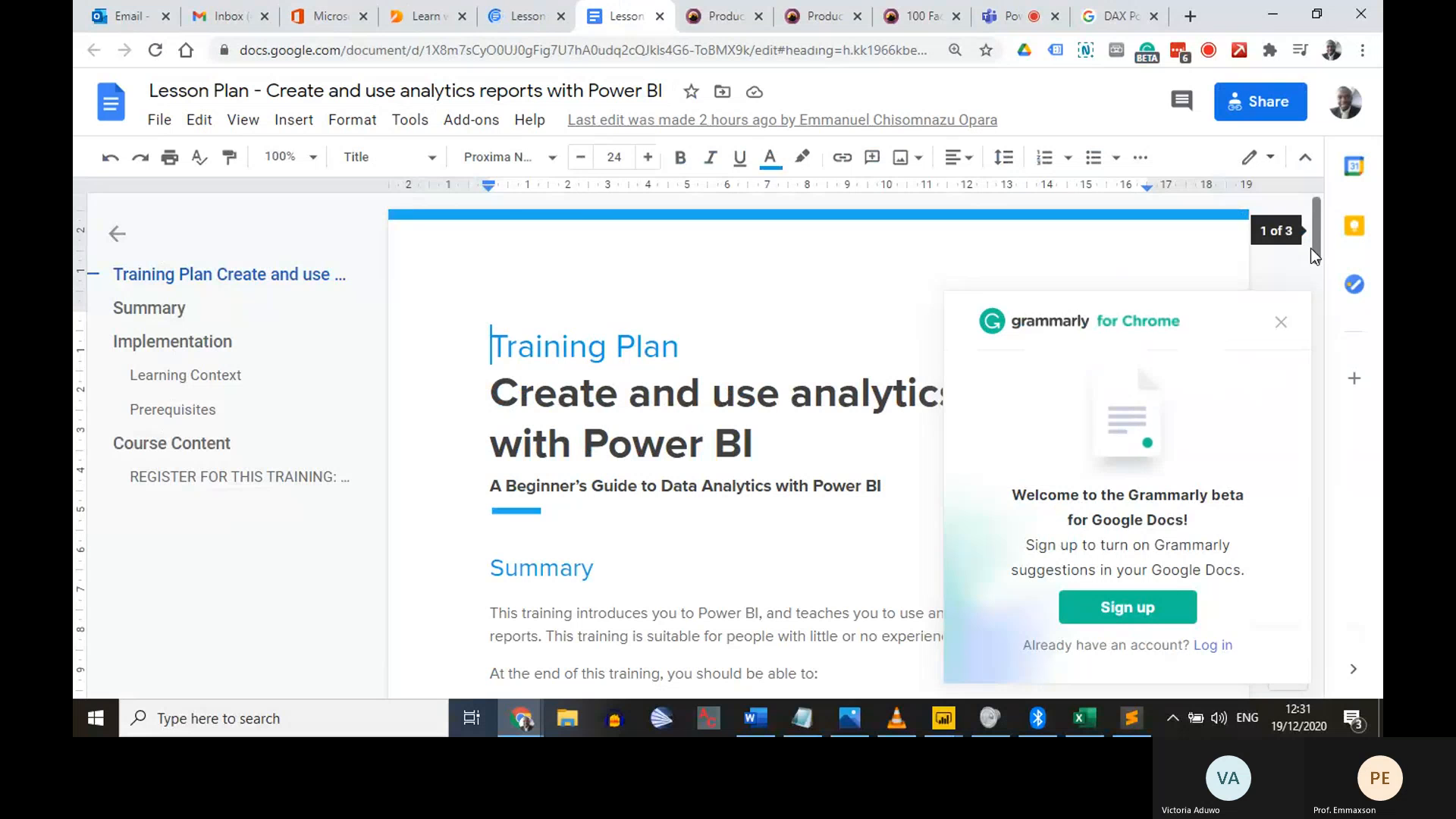
pyautogui.click(1283, 325)
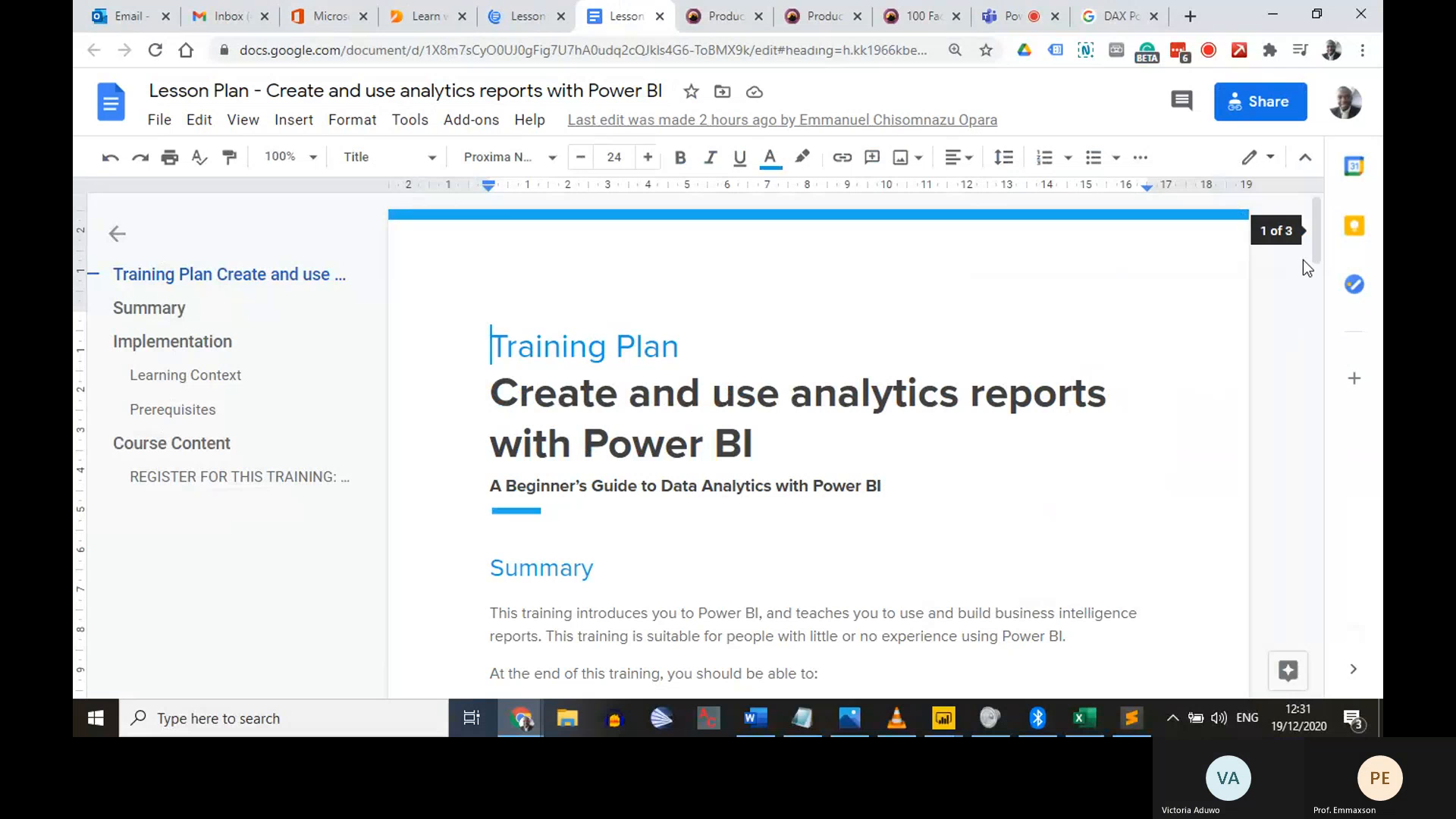
pyautogui.moveTo(1313, 255); pyautogui.dragTo(1318, 504)
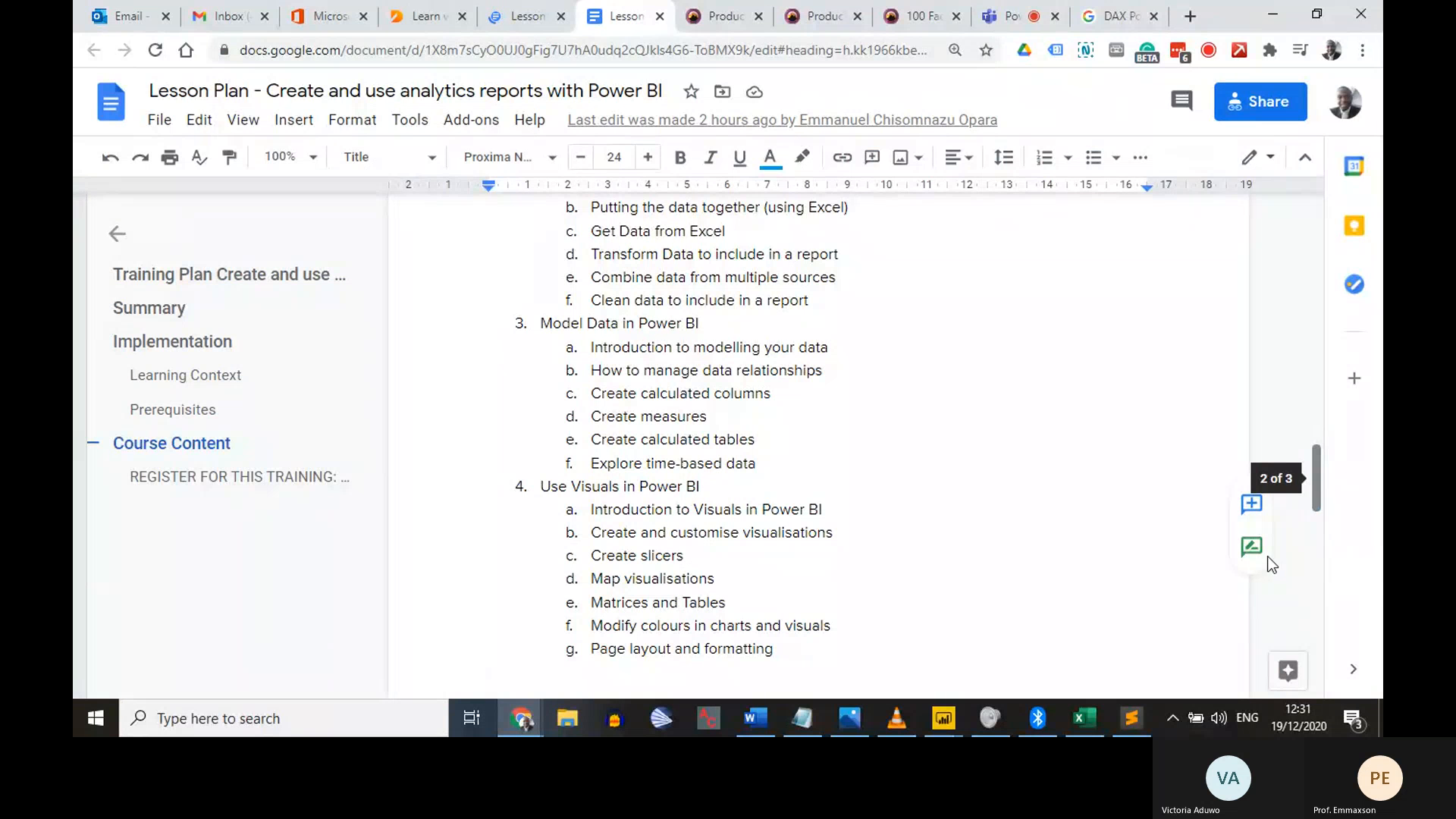
# Switch to Sublime Text and add the note "Adding data from multiple sources" two lines below DAX
pyautogui.click(1137, 728)
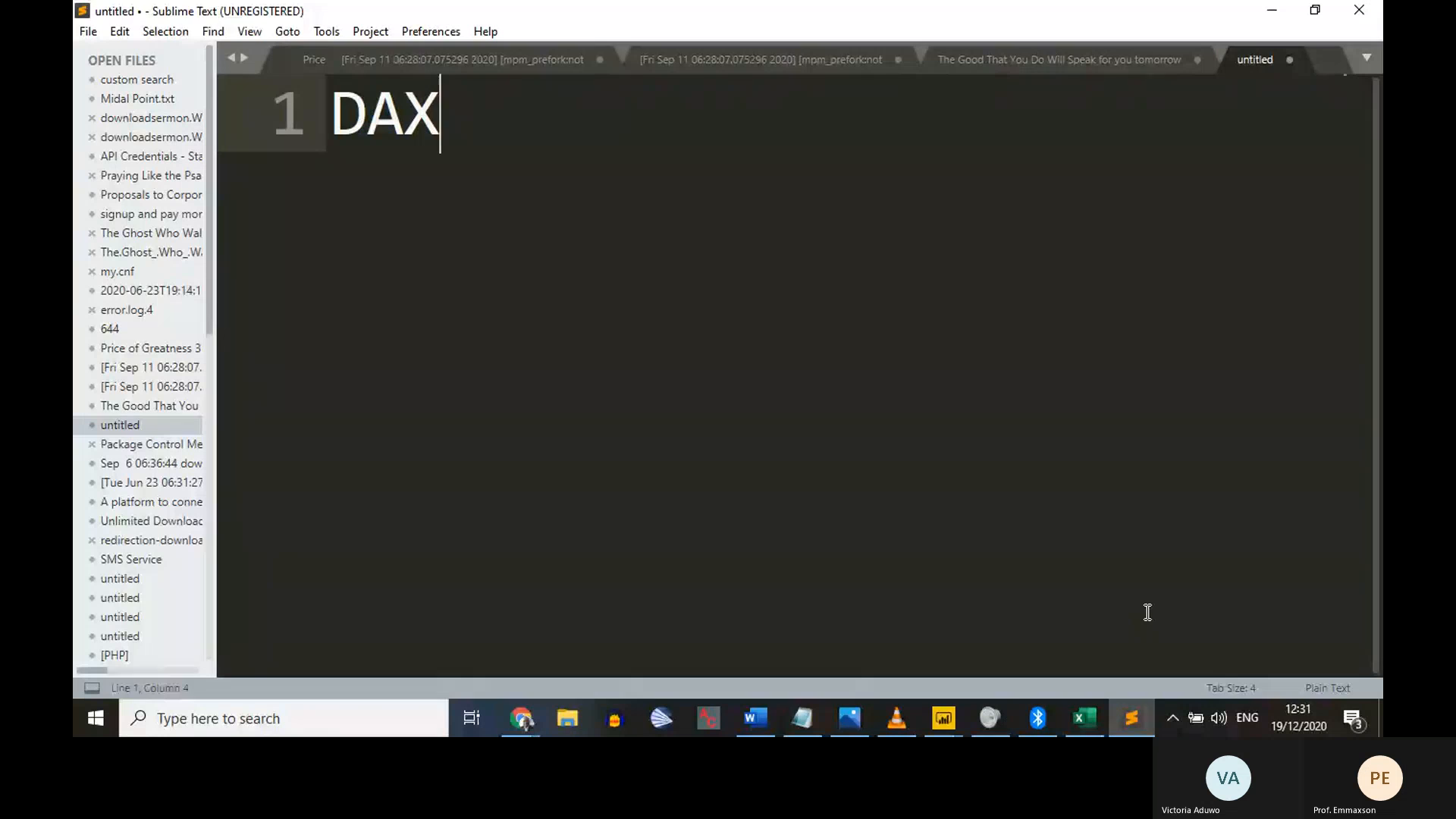
pyautogui.press('Return')
pyautogui.press('Return')
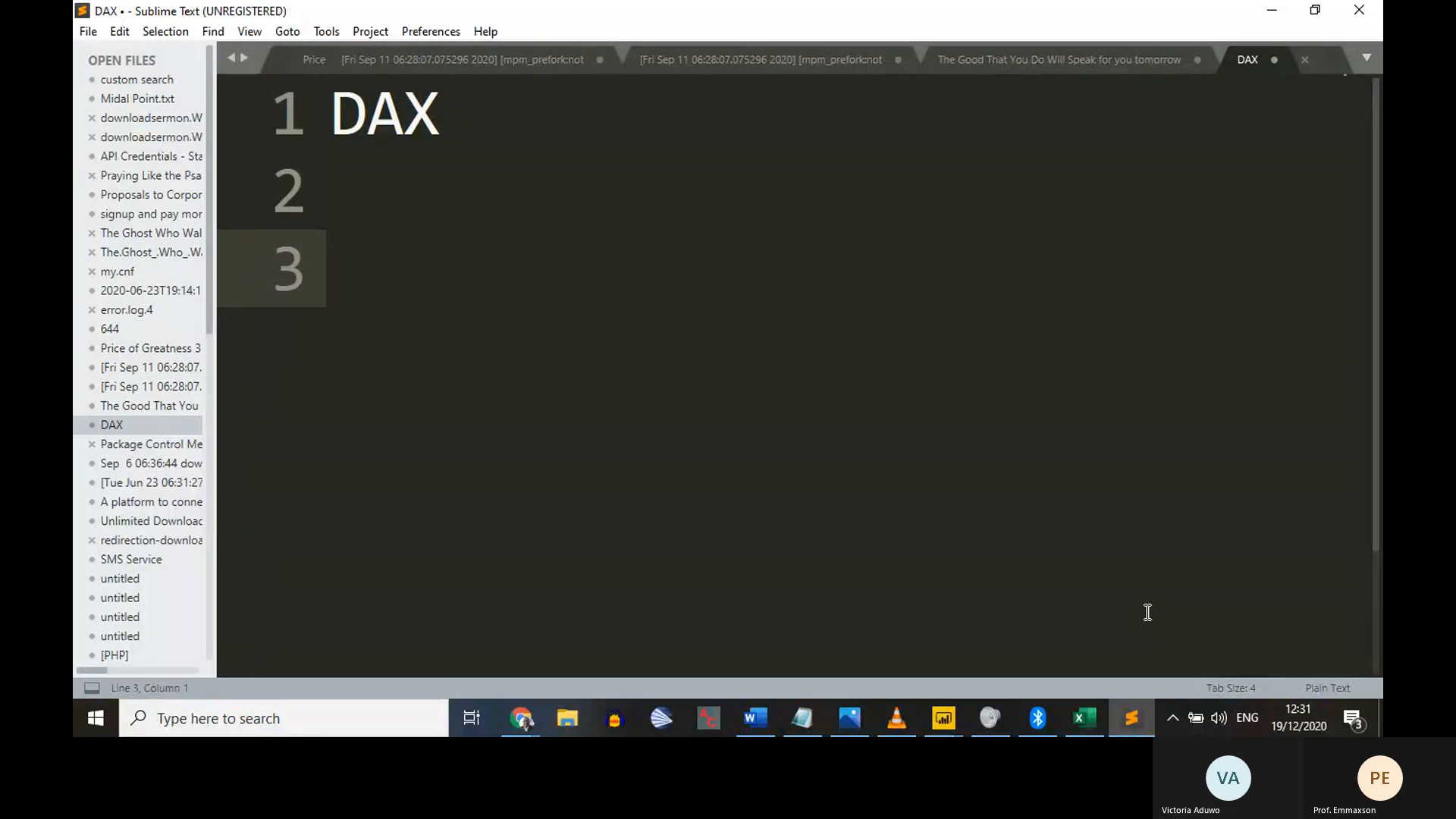
pyautogui.write('Addig')
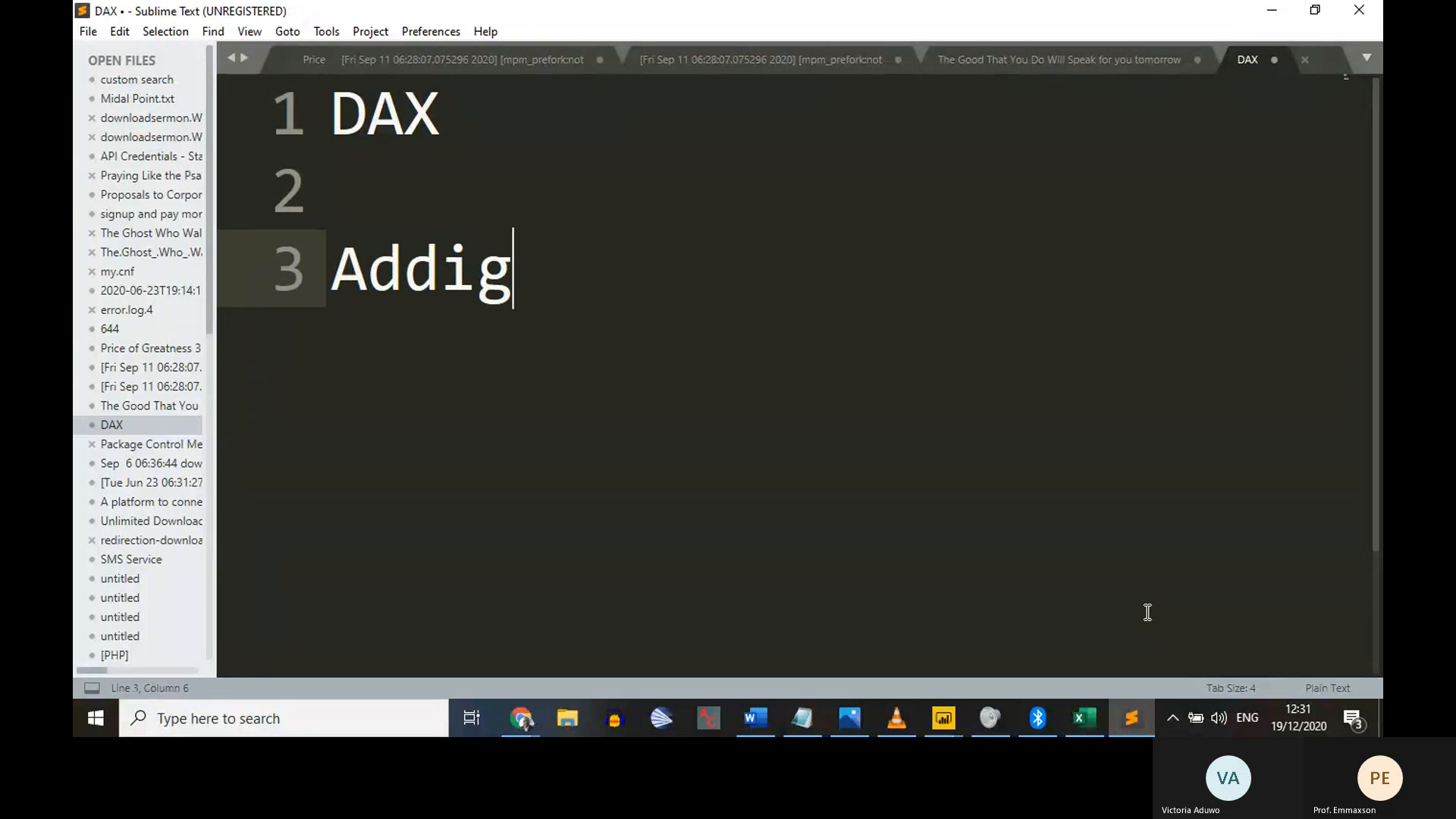
pyautogui.press('BackSpace')
pyautogui.write('ng data from multi')
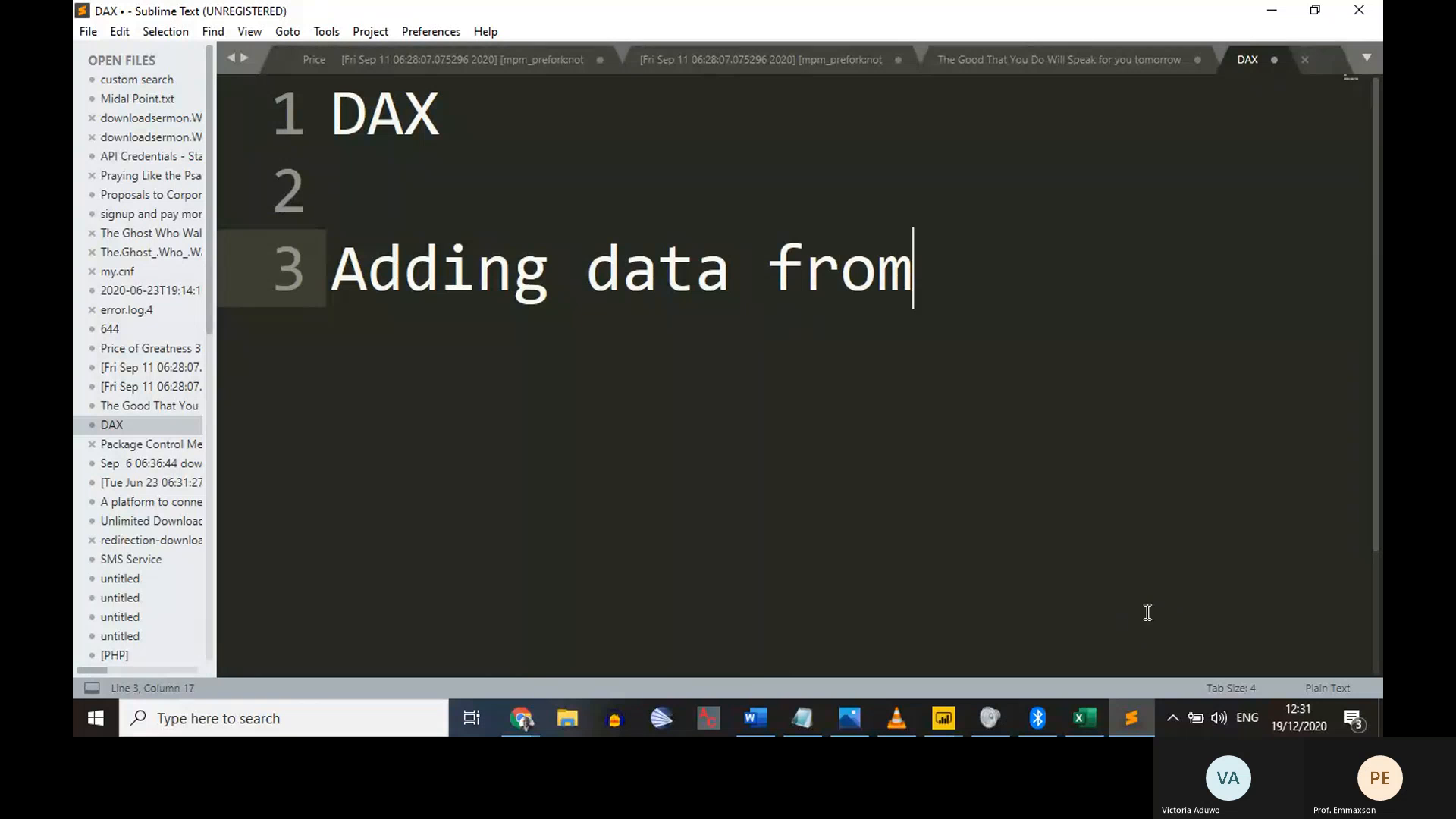
pyautogui.write('le sources')
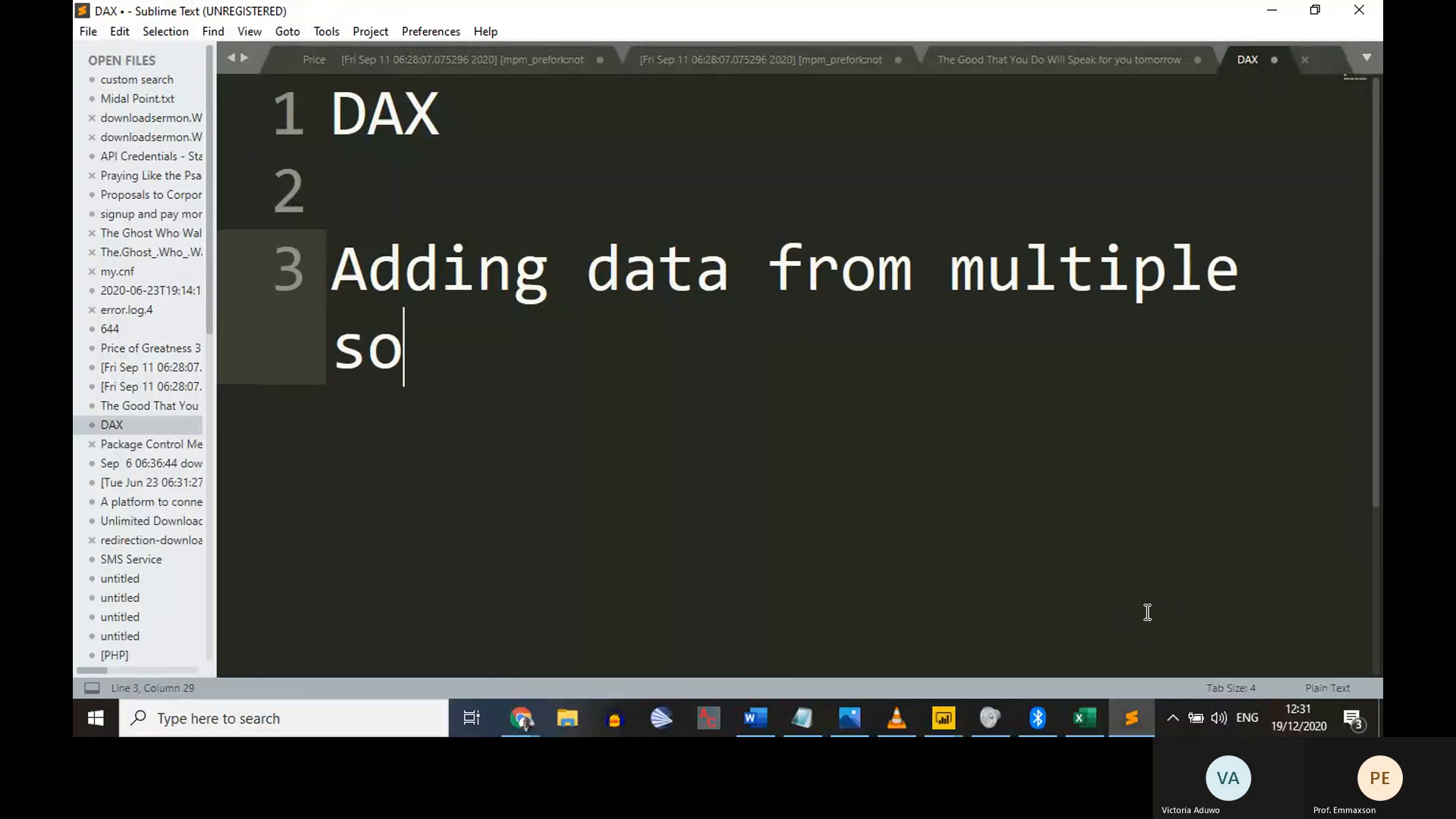
pyautogui.press('Return')
# Switch to the Teams meeting in the browser and unmute the microphone
pyautogui.hotkey('alt', 'Tab')
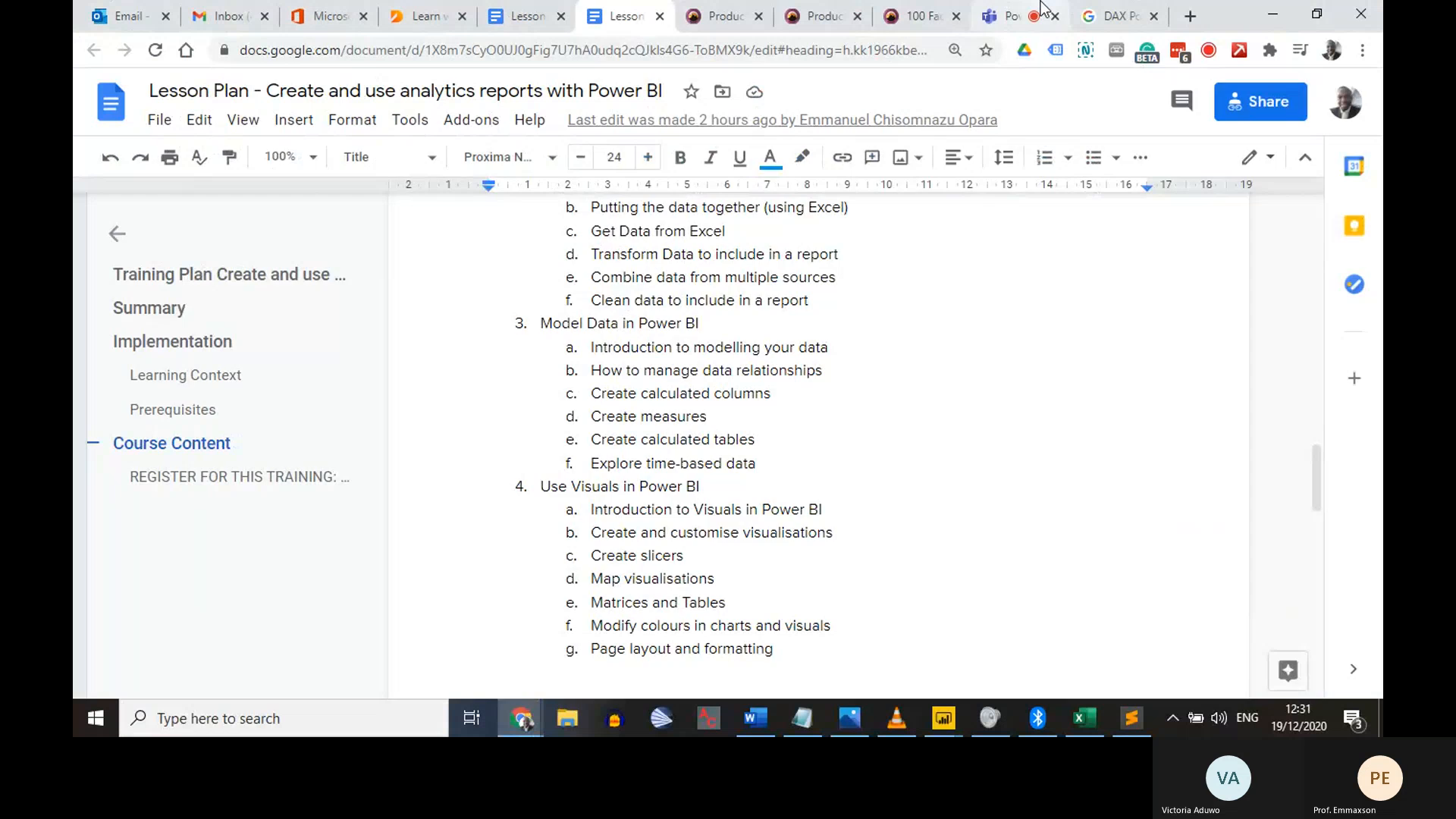
pyautogui.click(1042, 8)
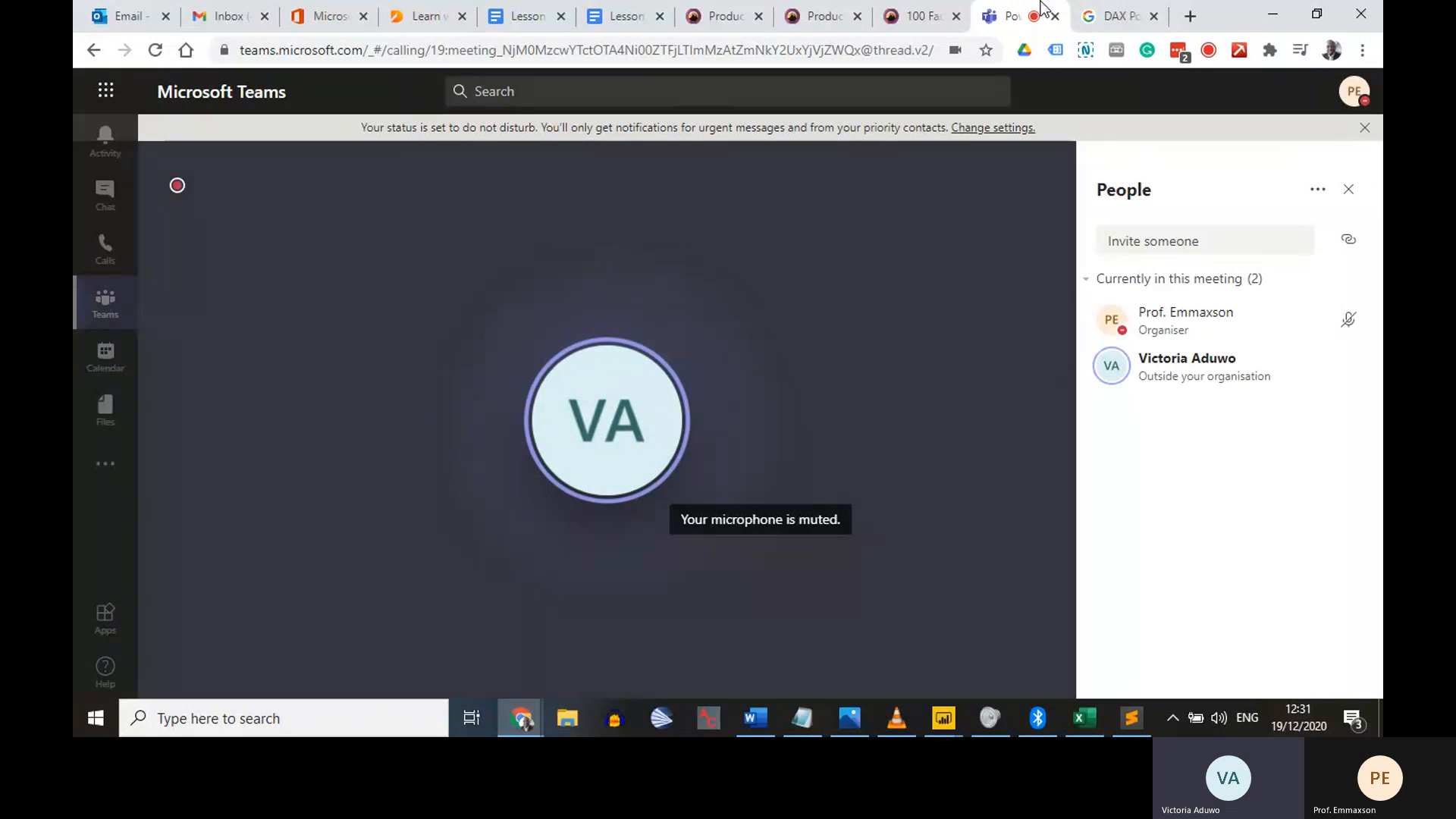
pyautogui.moveTo(631, 556)
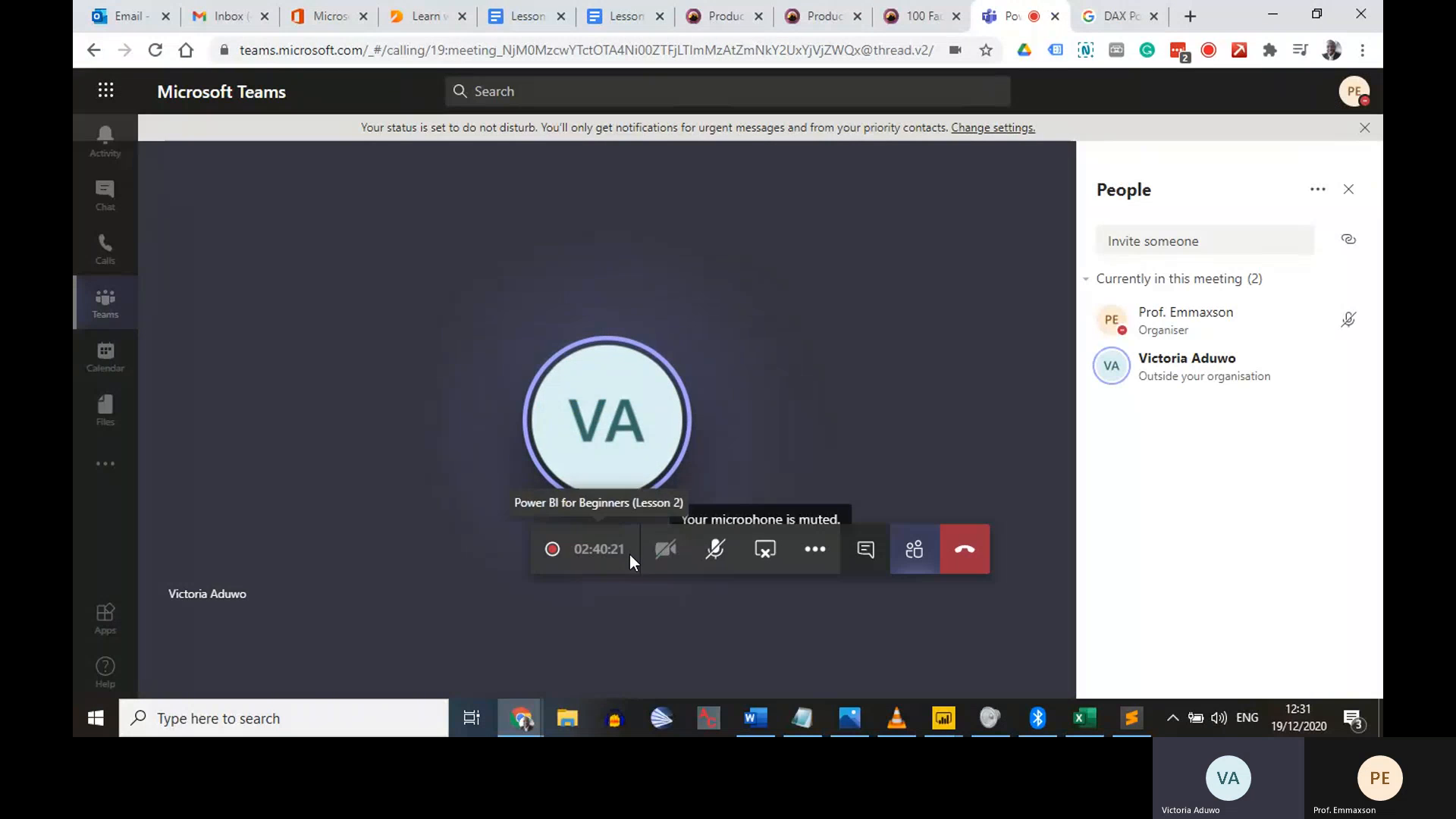
pyautogui.click(710, 561)
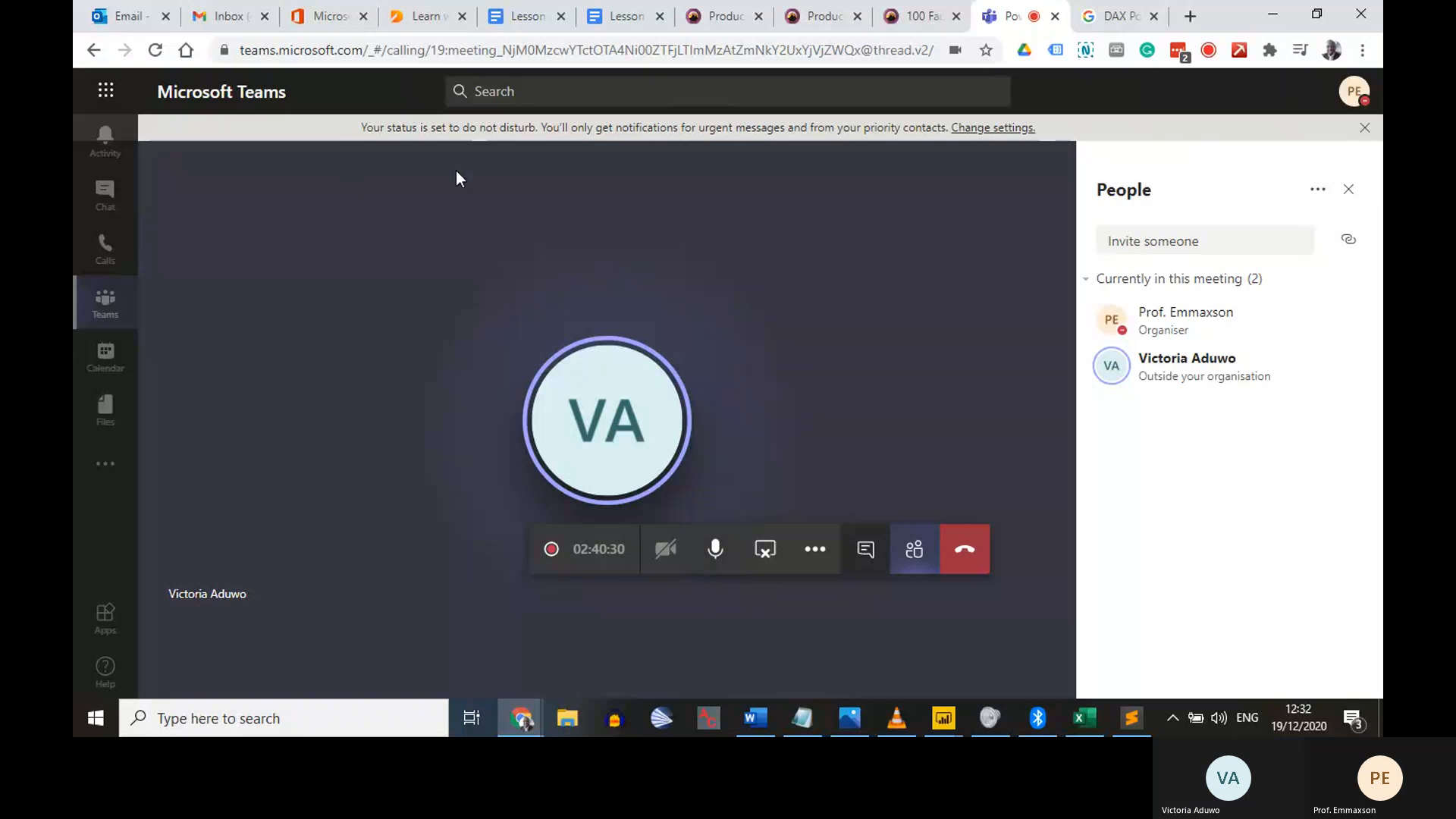
# Add another empty line below the notes in Sublime Text and return to the browser
pyautogui.click(1133, 713)
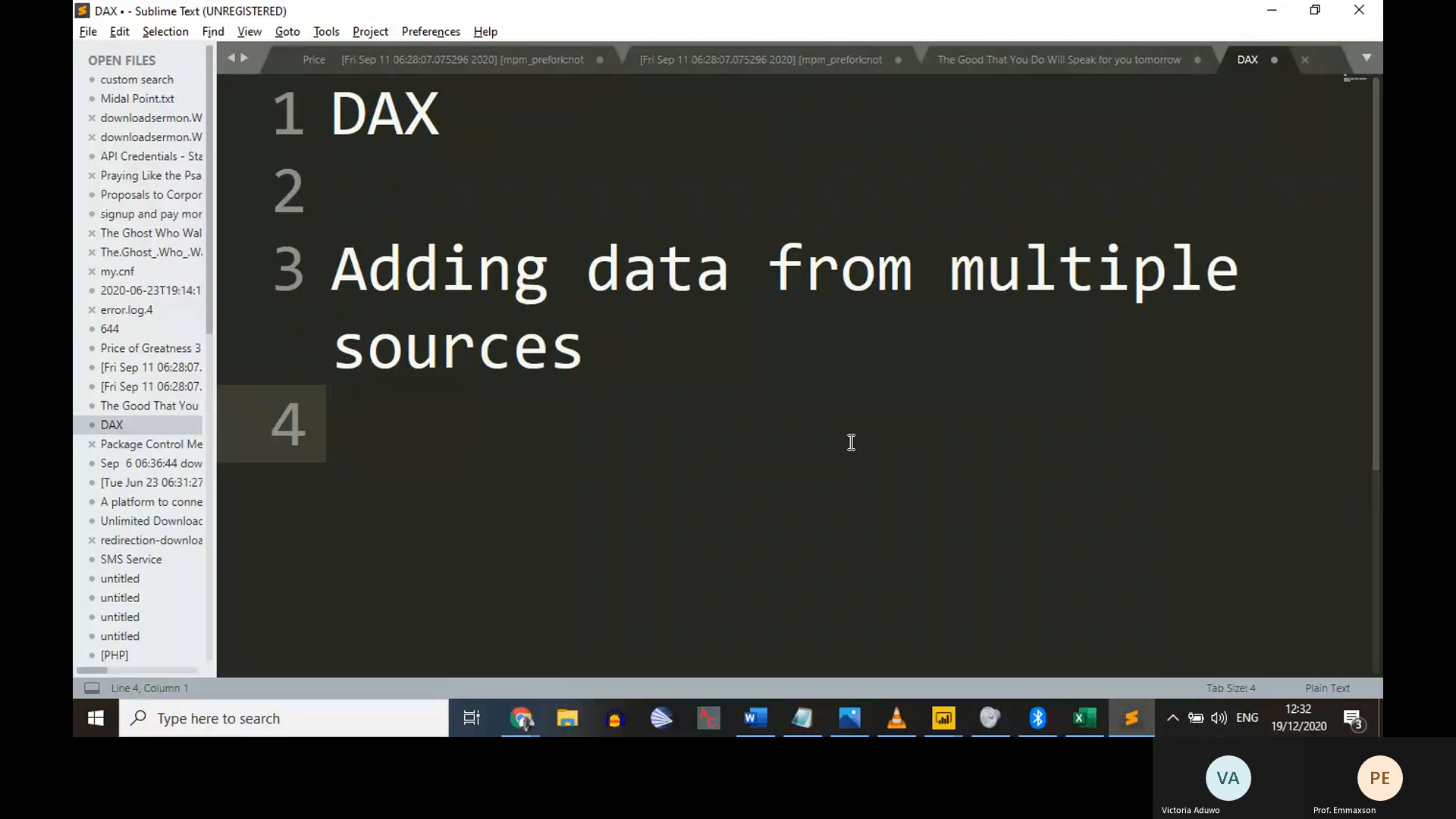
pyautogui.press('Return')
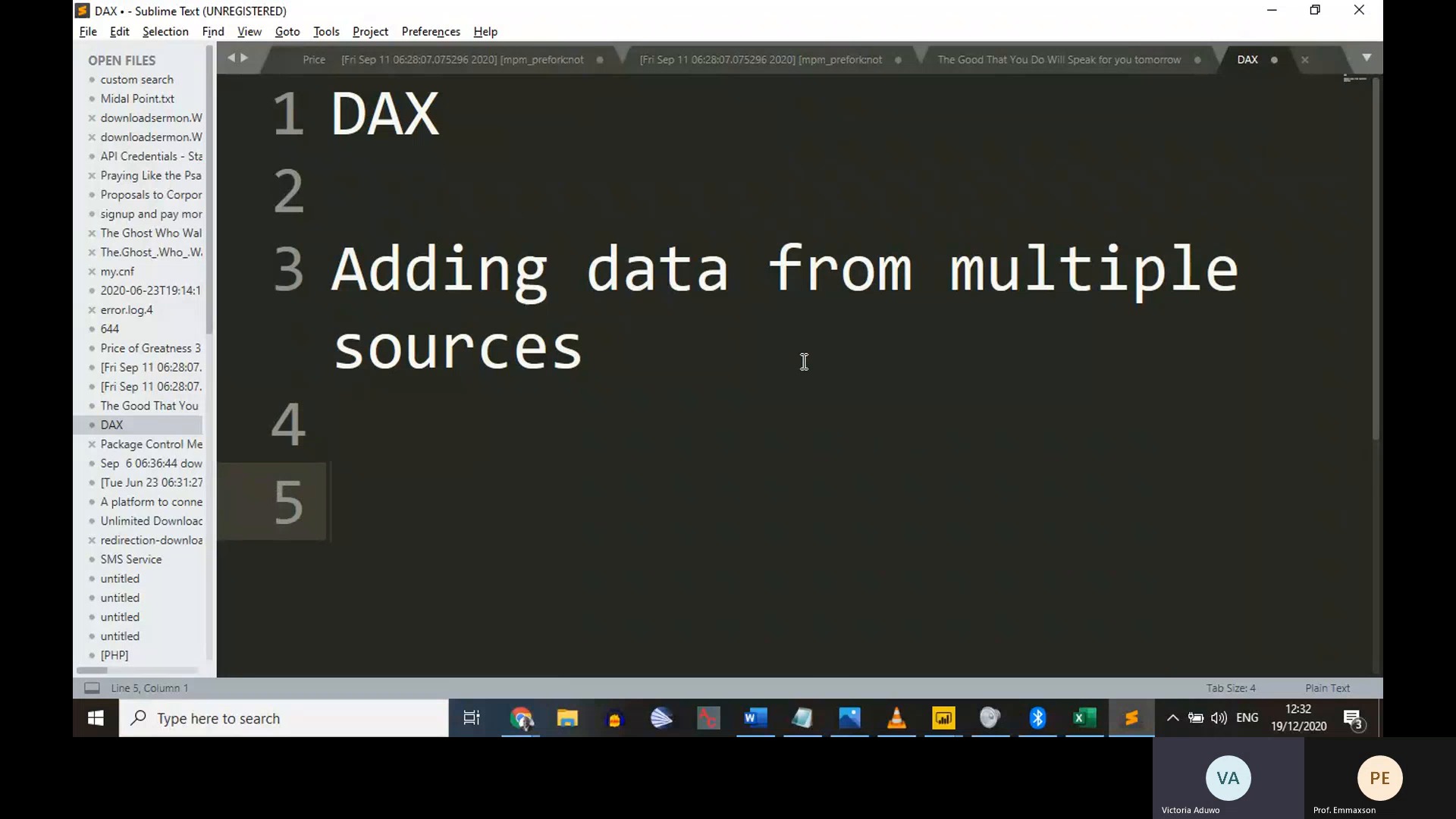
pyautogui.hotkey('alt', 'Tab')
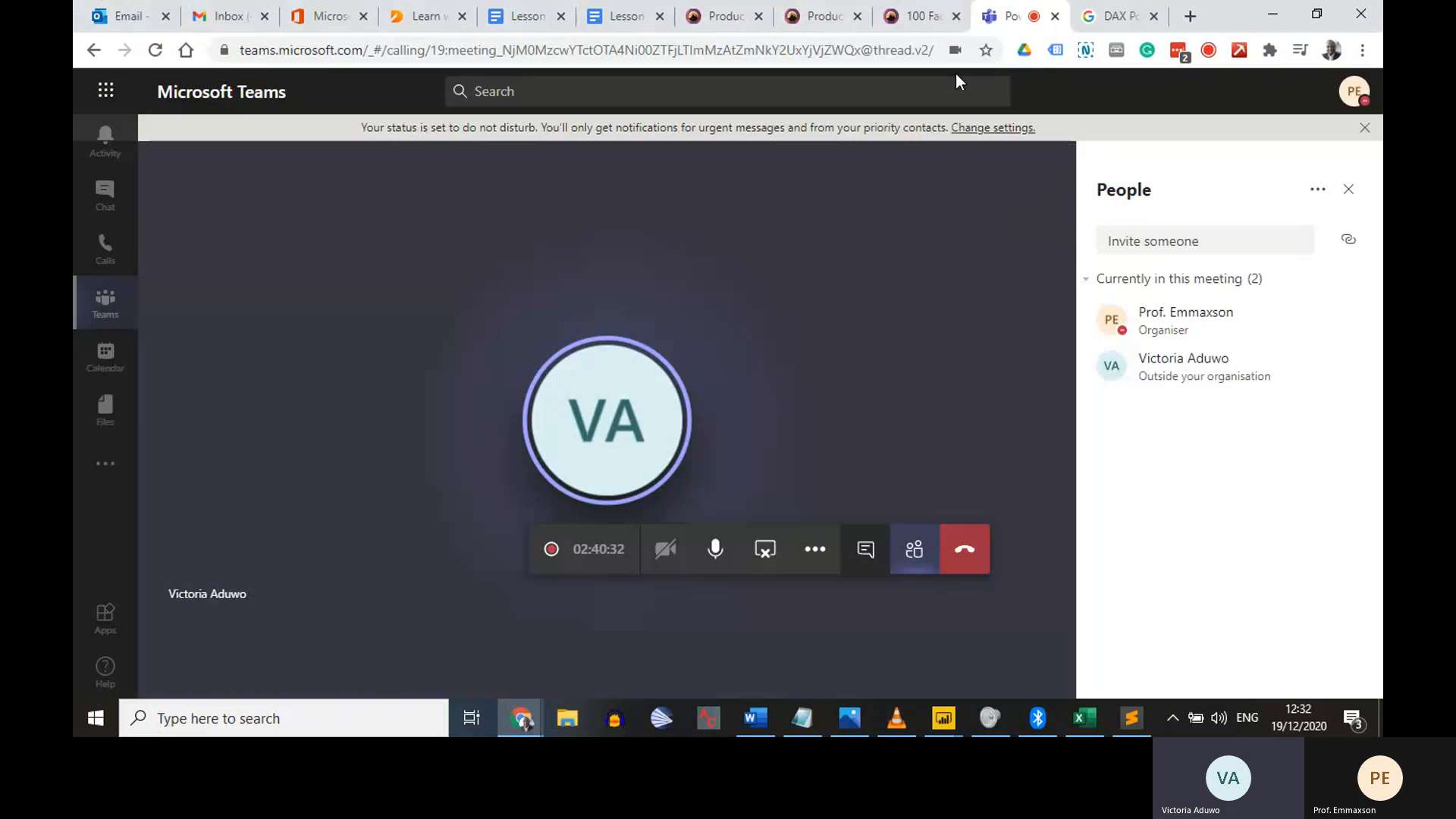
# Review the Model Data in Power BI topics in the Lesson Plan, highlighting data relationships, calculated columns, measures and calculated tables
pyautogui.click(626, 16)
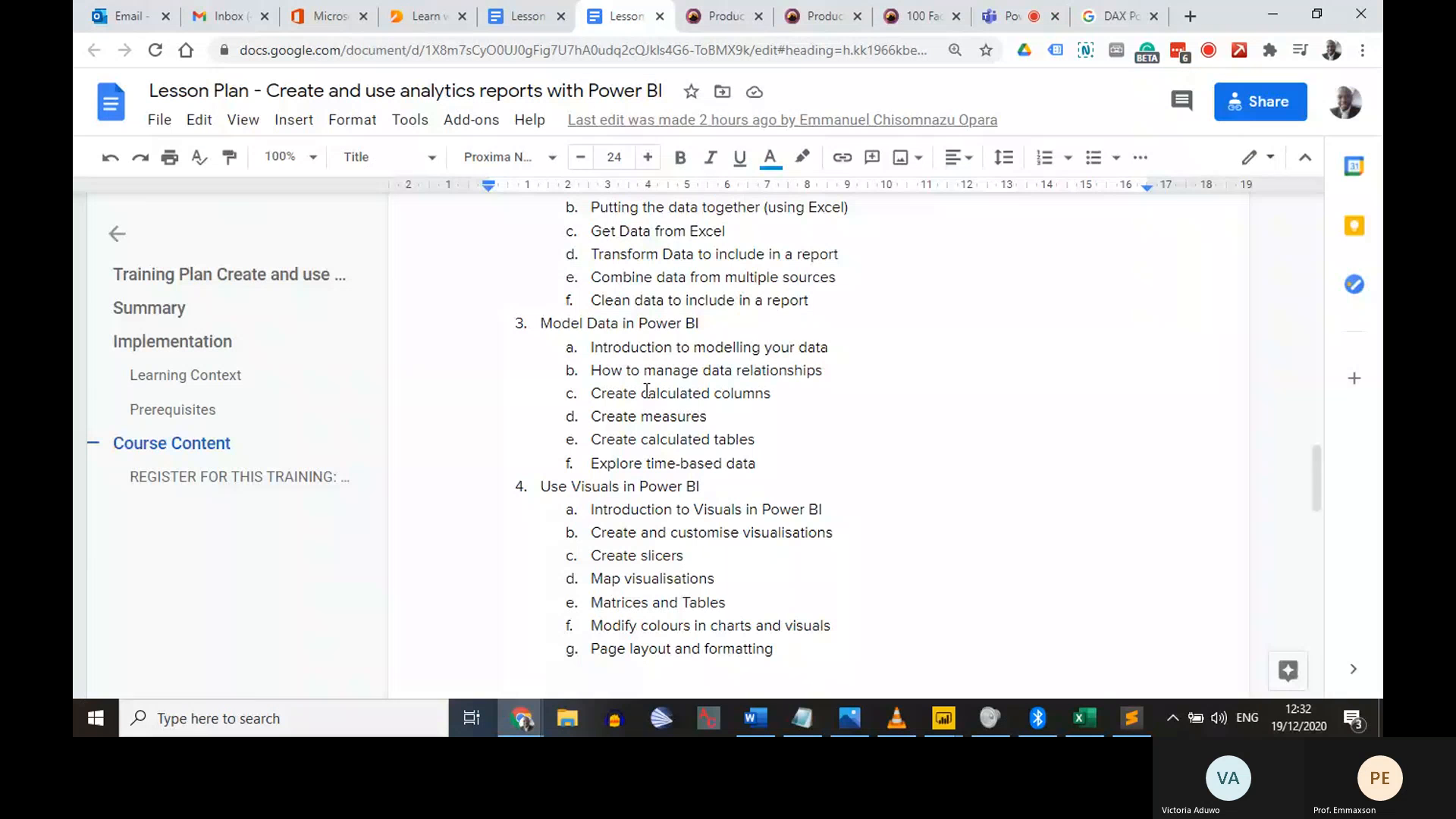
pyautogui.moveTo(691, 438); pyautogui.dragTo(713, 463)
pyautogui.moveTo(671, 372); pyautogui.dragTo(822, 377)
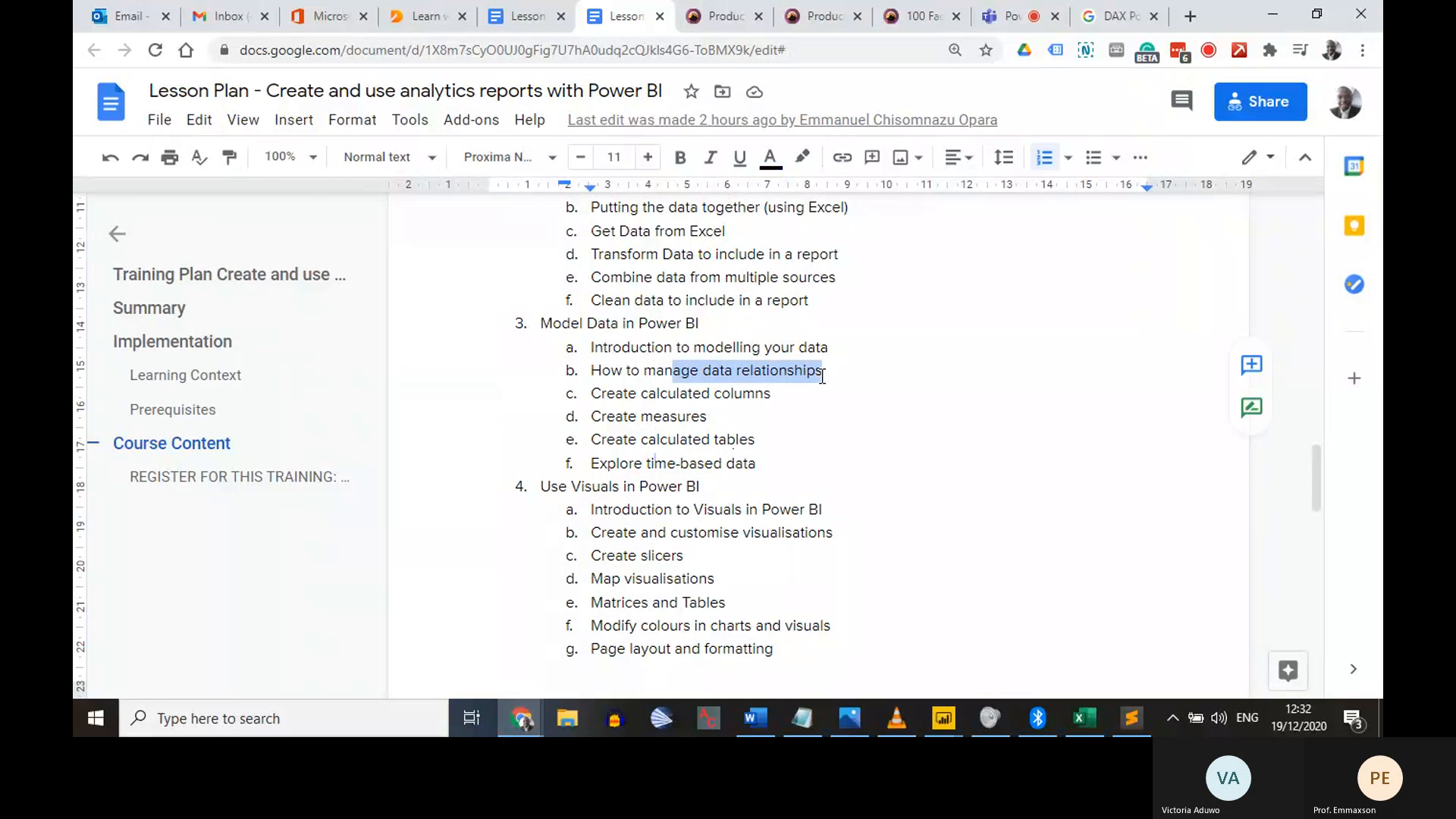
pyautogui.click(750, 377)
pyautogui.moveTo(657, 372); pyautogui.dragTo(794, 379)
pyautogui.scroll(-2, 640, 395)
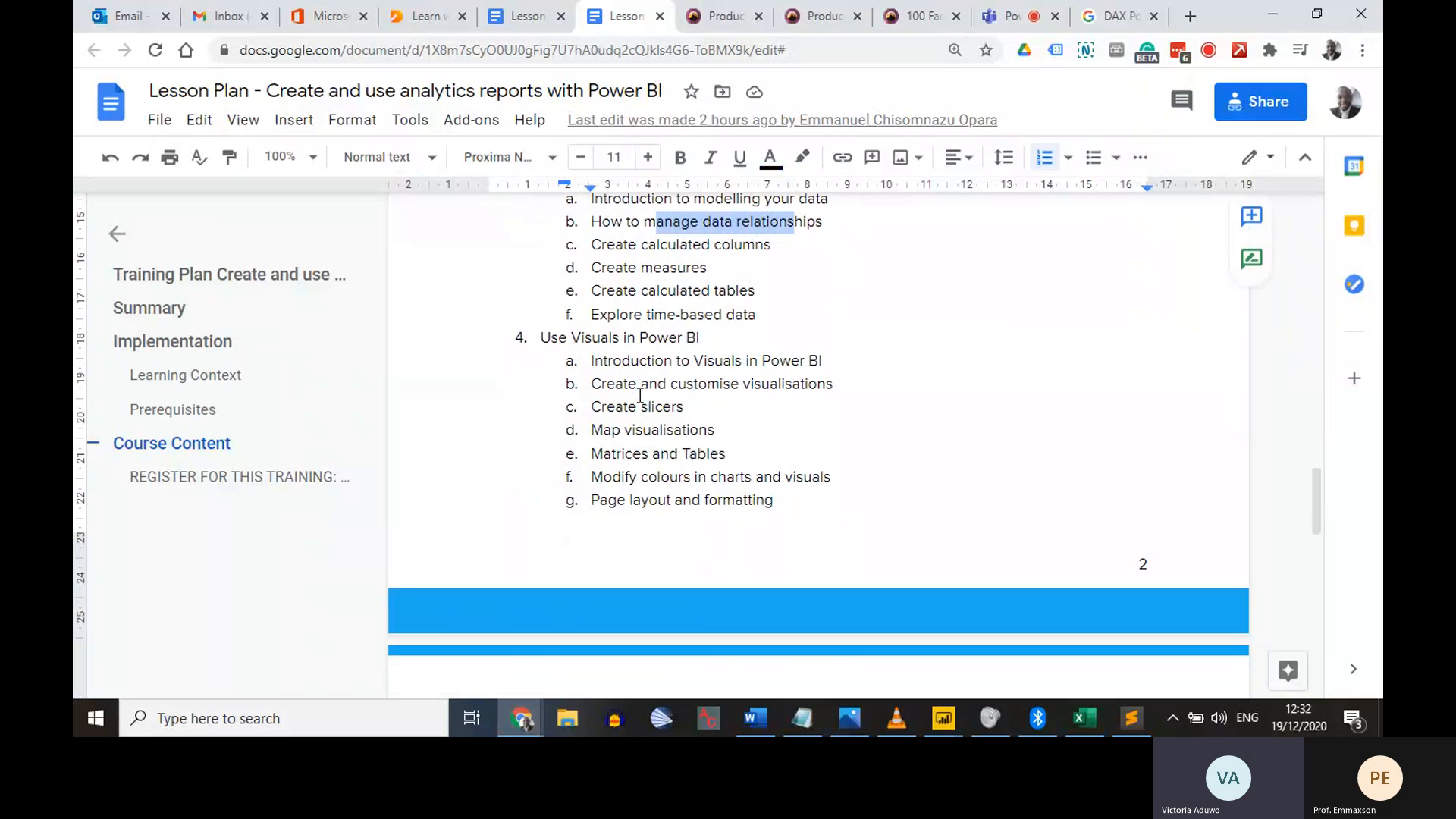
pyautogui.scroll(2, 640, 395)
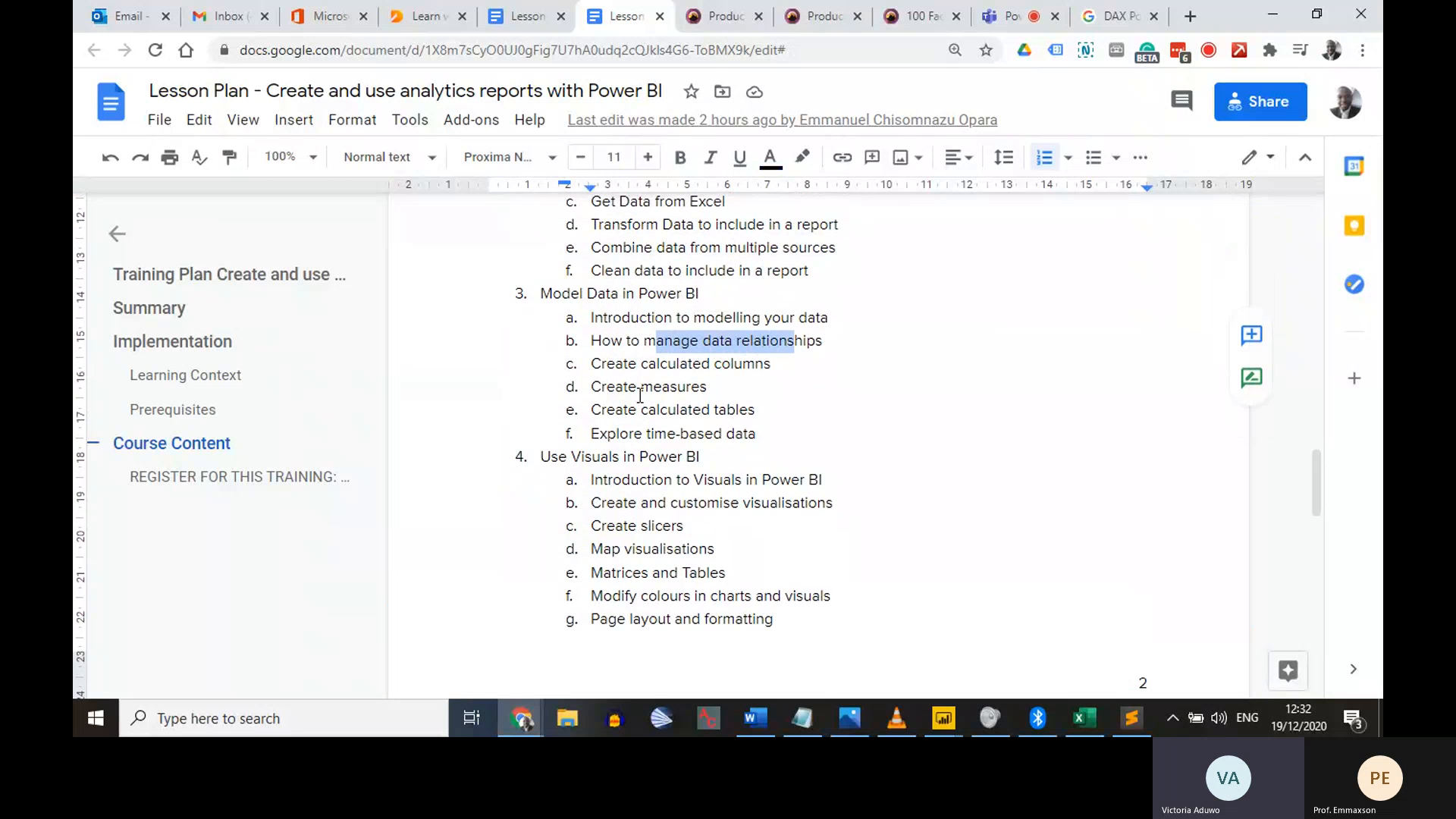
pyautogui.scroll(-1, 640, 396)
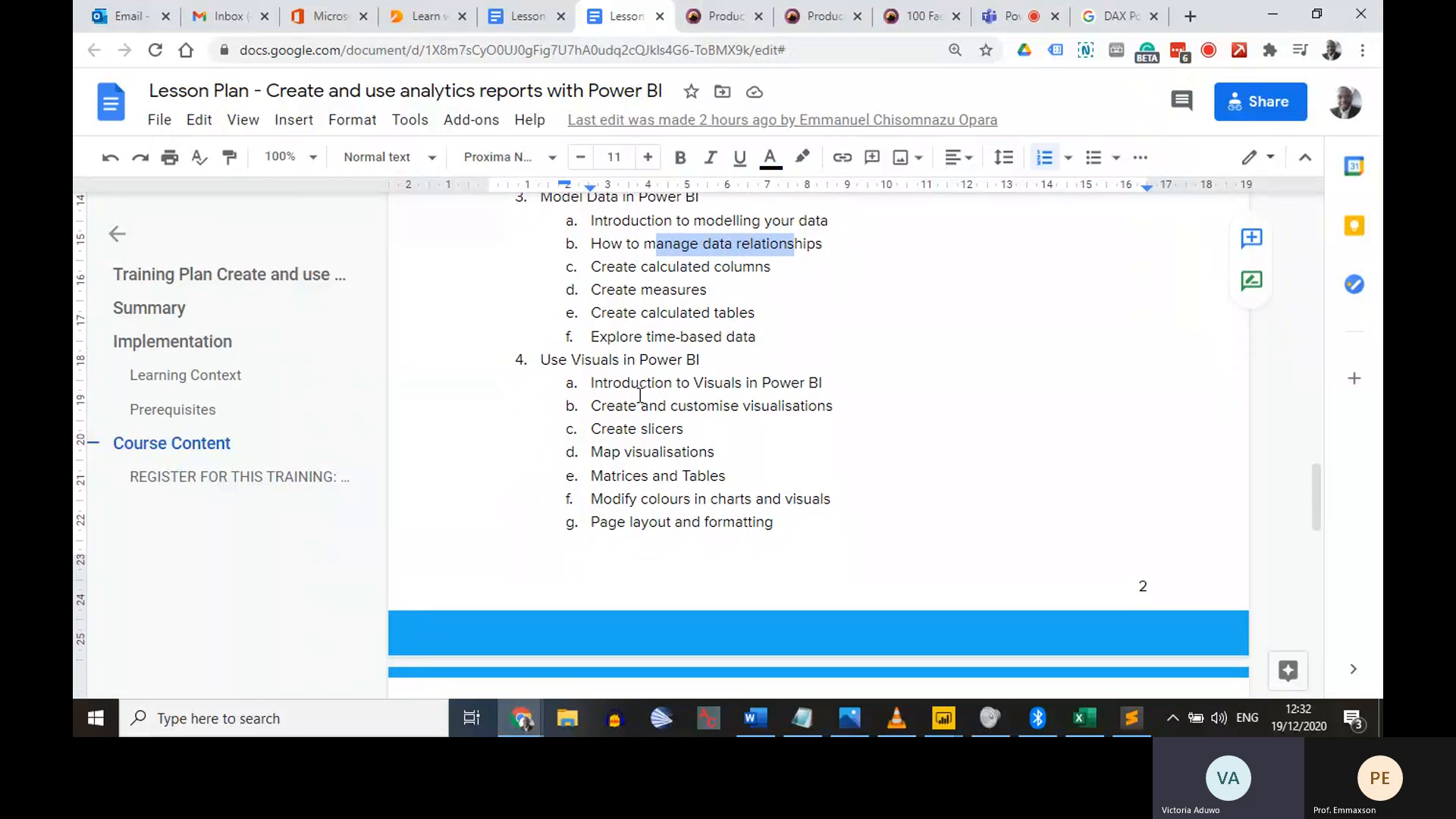
pyautogui.scroll(2, 641, 395)
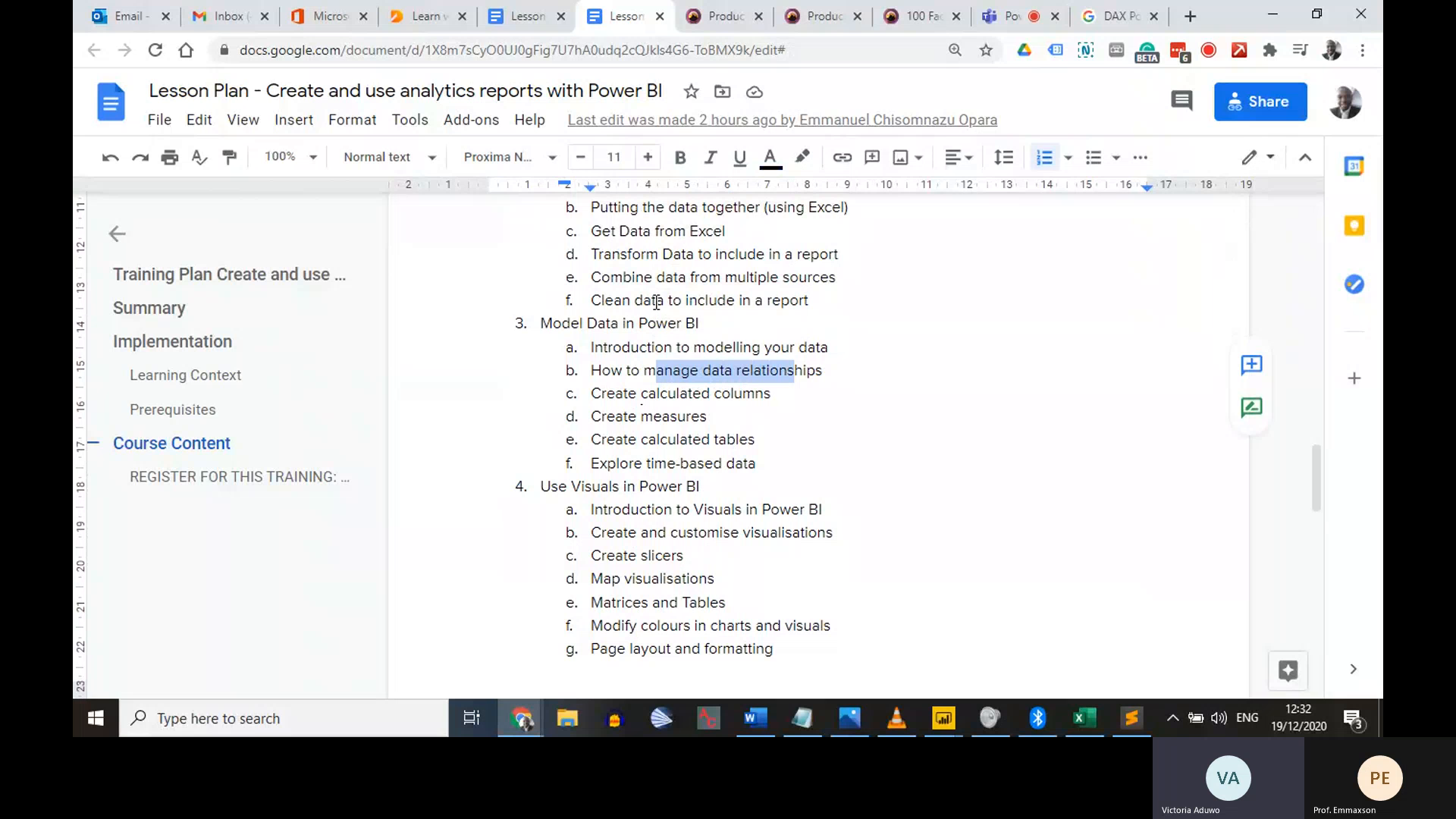
pyautogui.moveTo(602, 371); pyautogui.dragTo(680, 443)
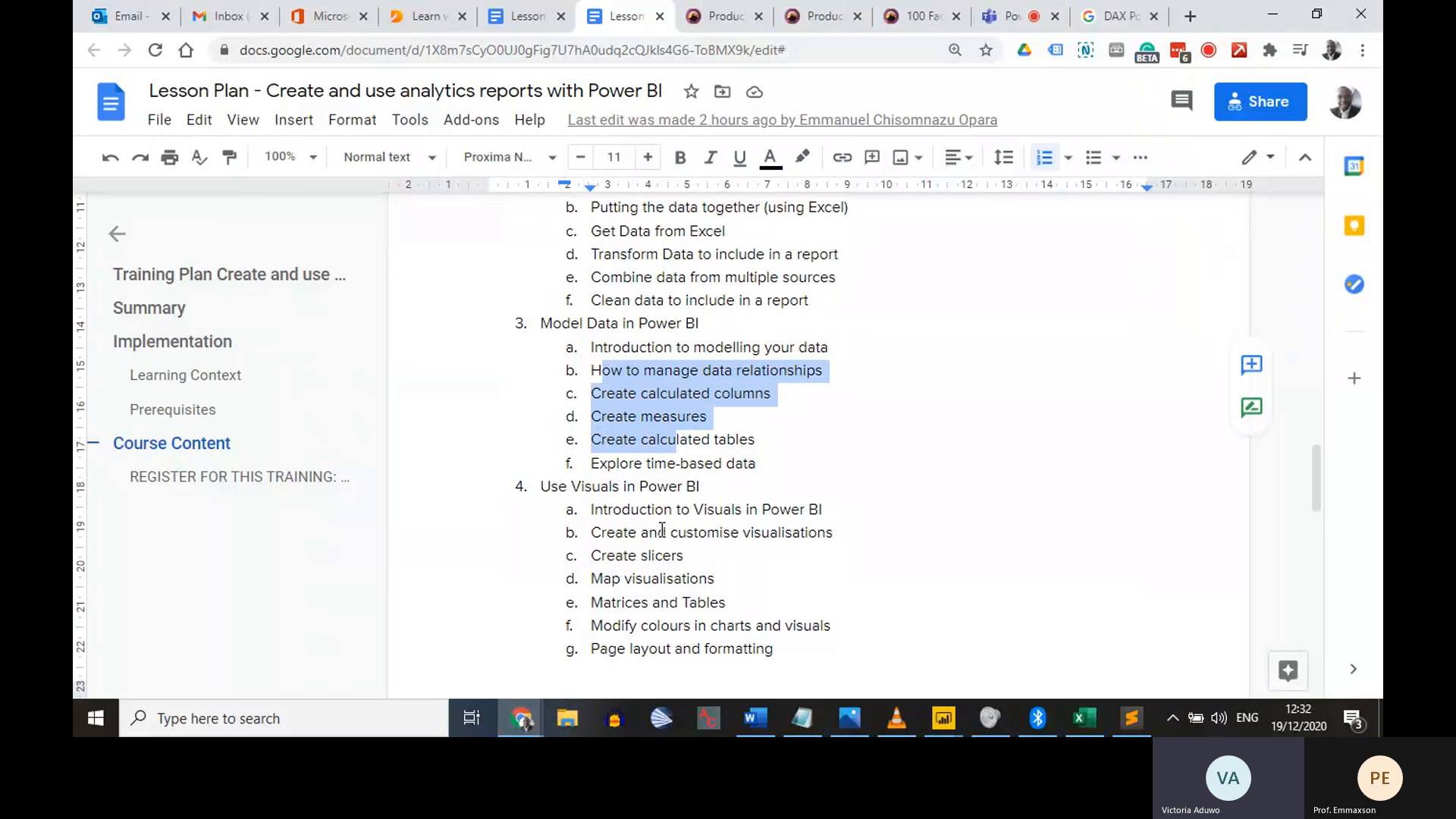
# Review the Use Visuals in Power BI topics in the Lesson Plan, highlighting the introduction, customising visualisations, slicers and map visualisations
pyautogui.scroll(-3, 663, 528)
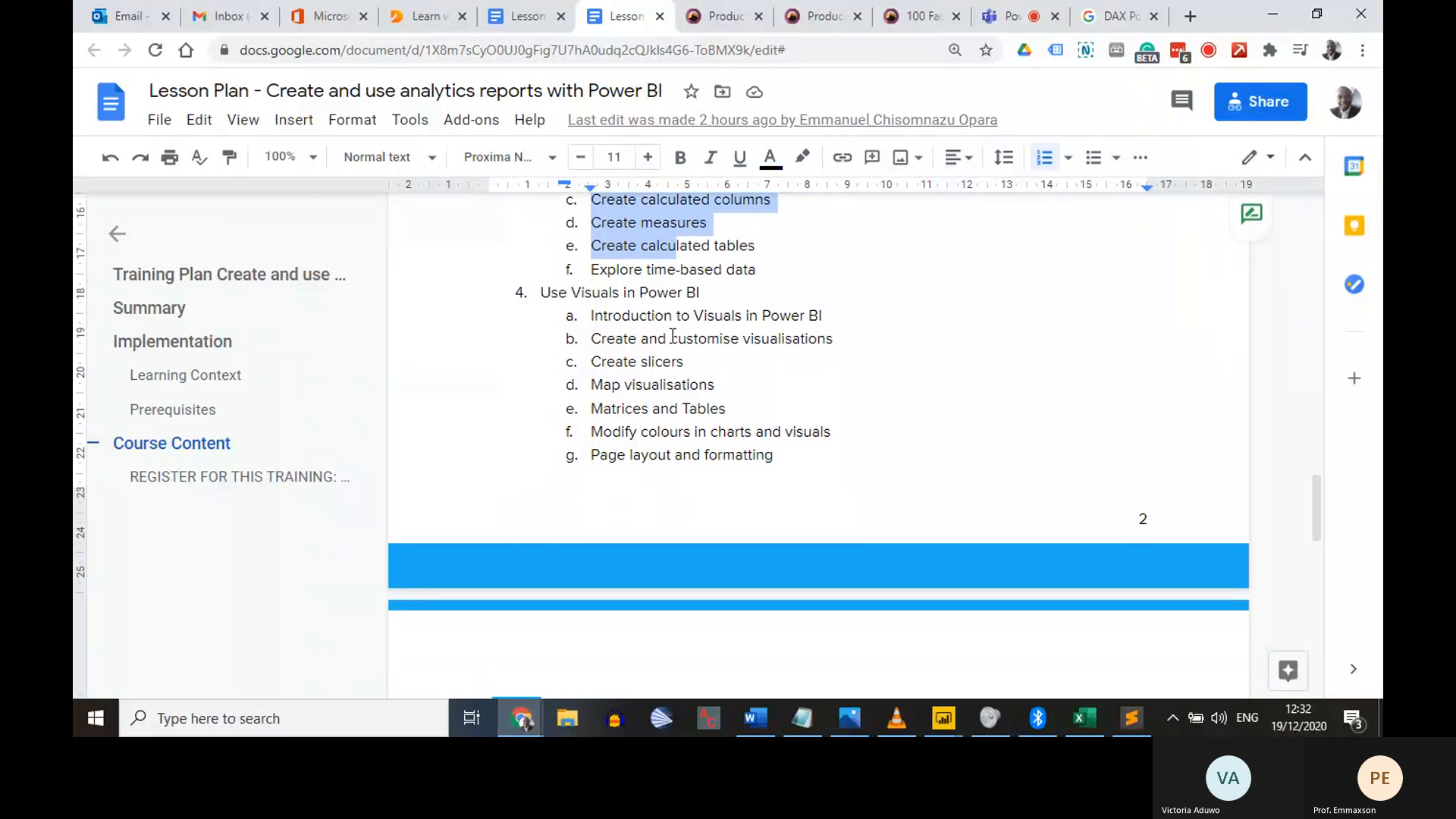
pyautogui.moveTo(663, 316); pyautogui.dragTo(771, 319)
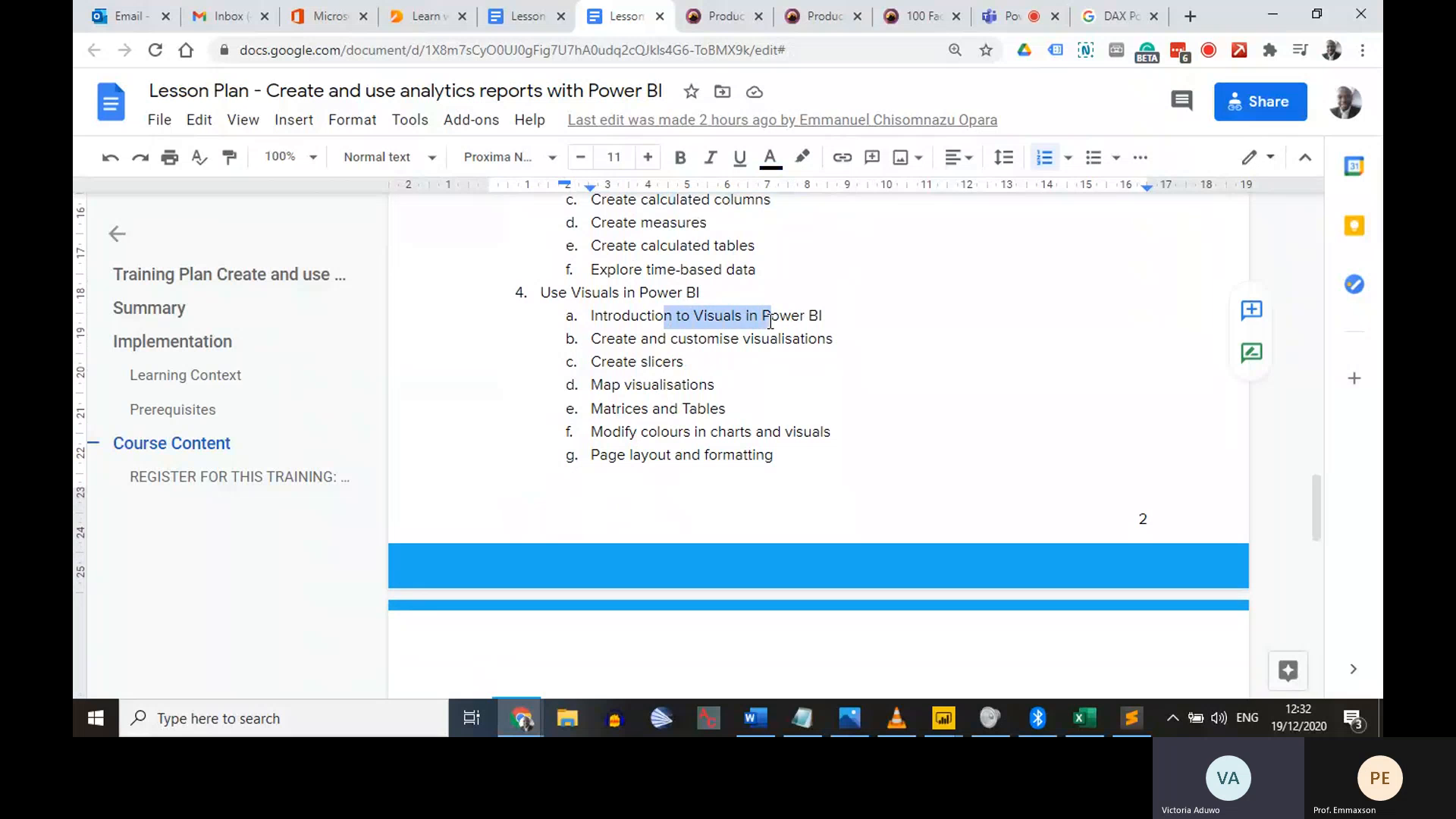
pyautogui.moveTo(641, 340); pyautogui.dragTo(689, 385)
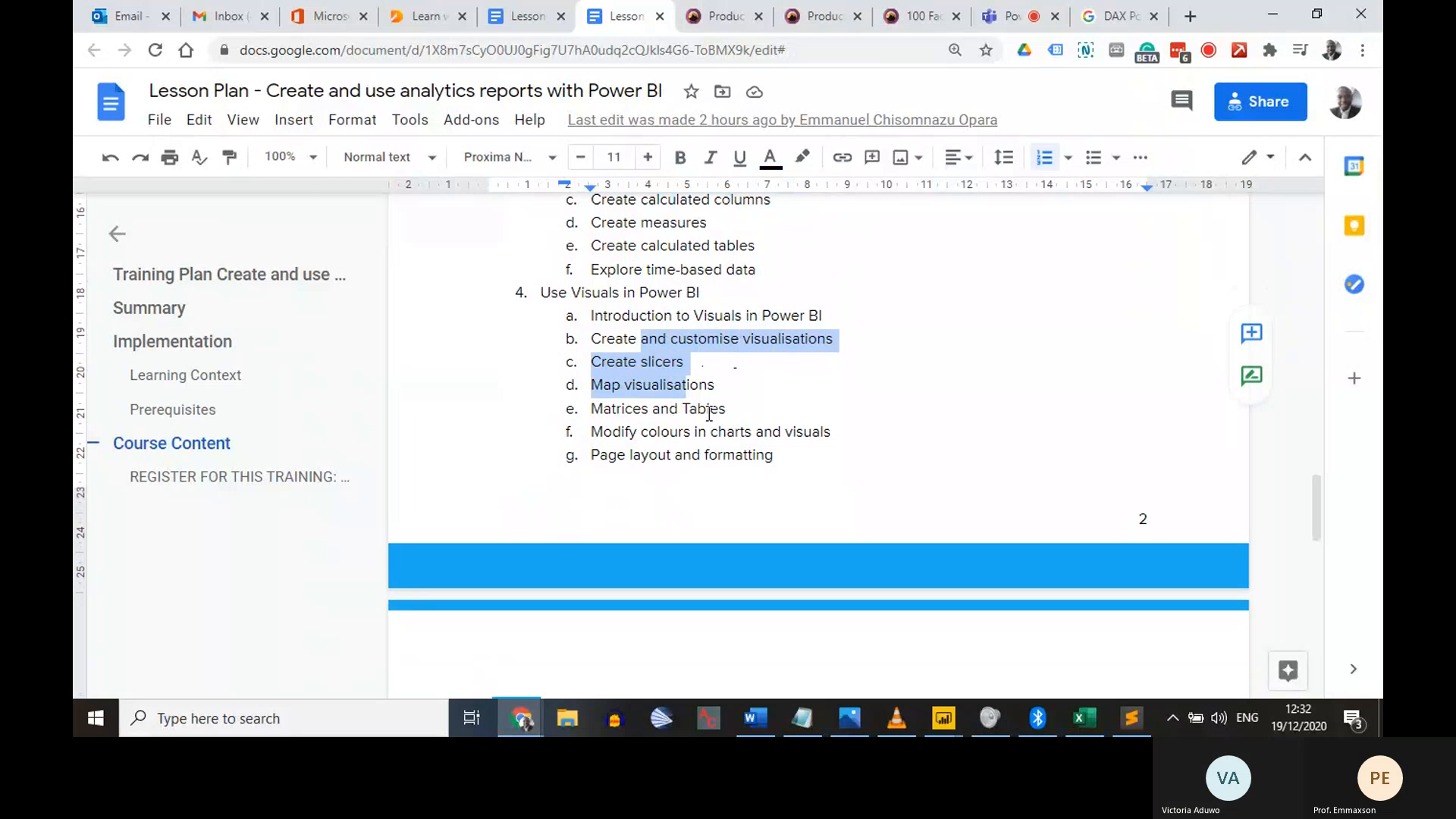
pyautogui.scroll(-1, 709, 413)
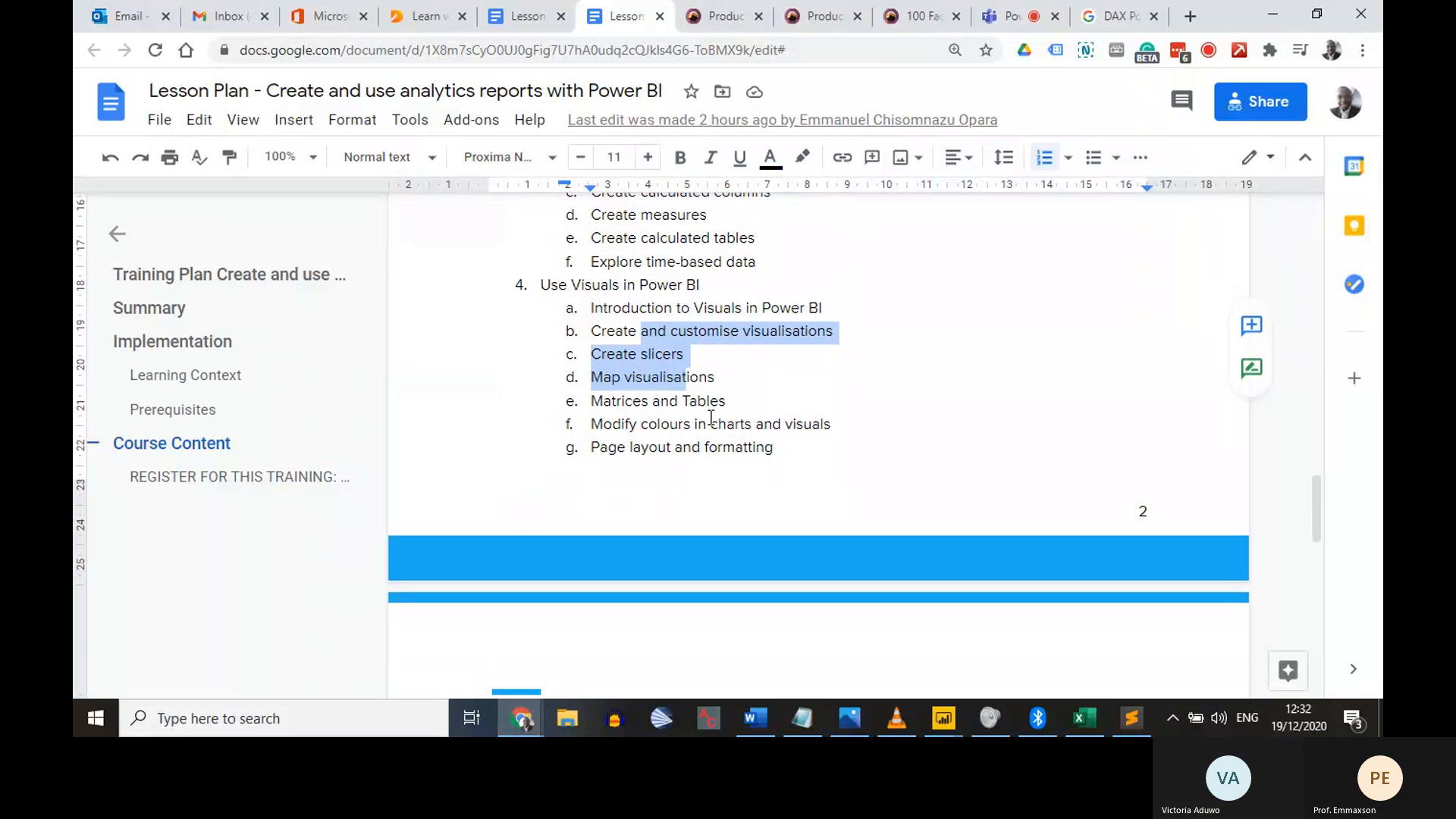
pyautogui.scroll(1, 703, 447)
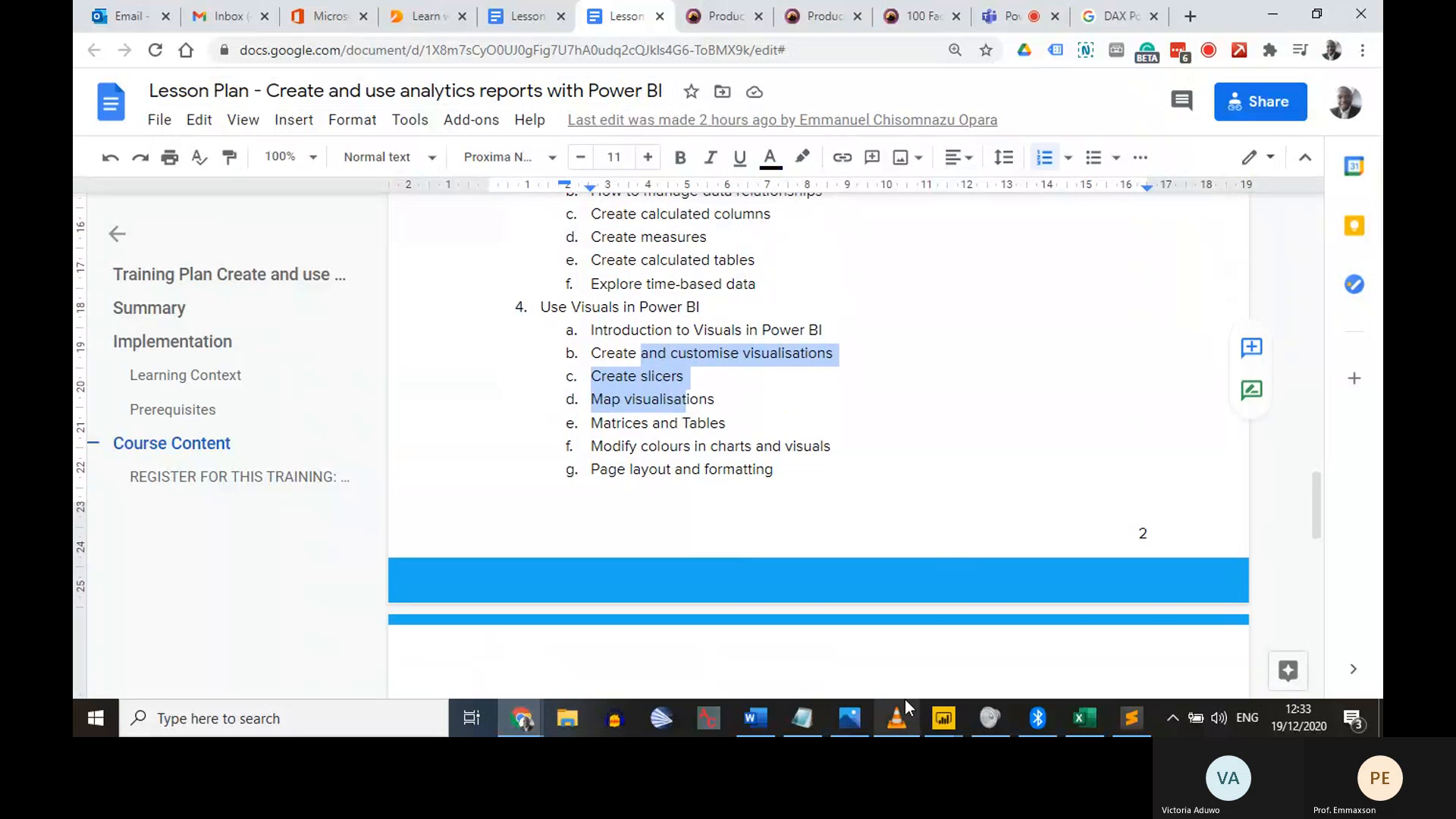
# Switch to Power BI Desktop and look through the remaining format settings of the Engagement Count and Average Age by Contract chart
pyautogui.moveTo(944, 719)
pyautogui.click(1031, 639)
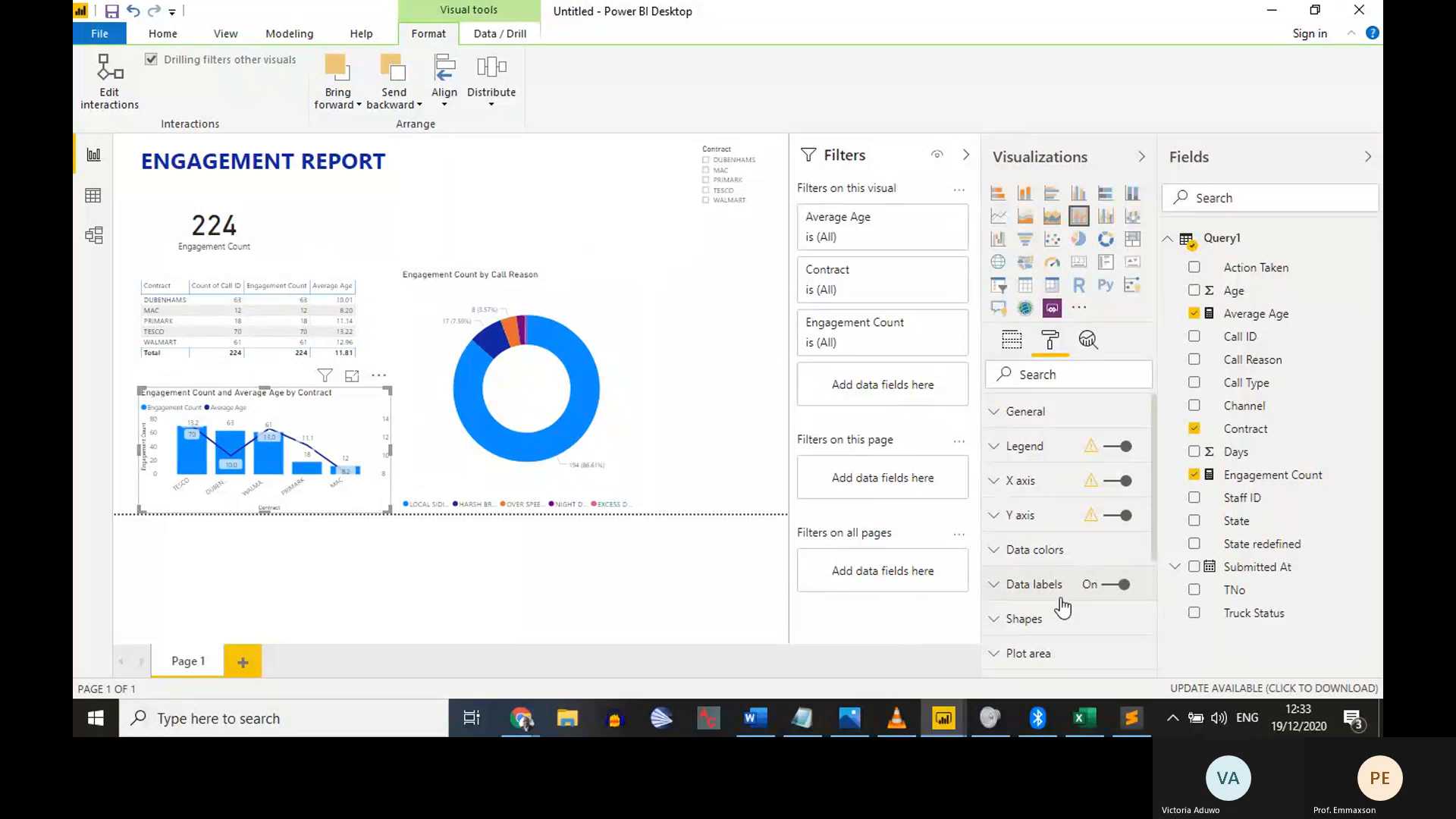
pyautogui.scroll(-3, 997, 552)
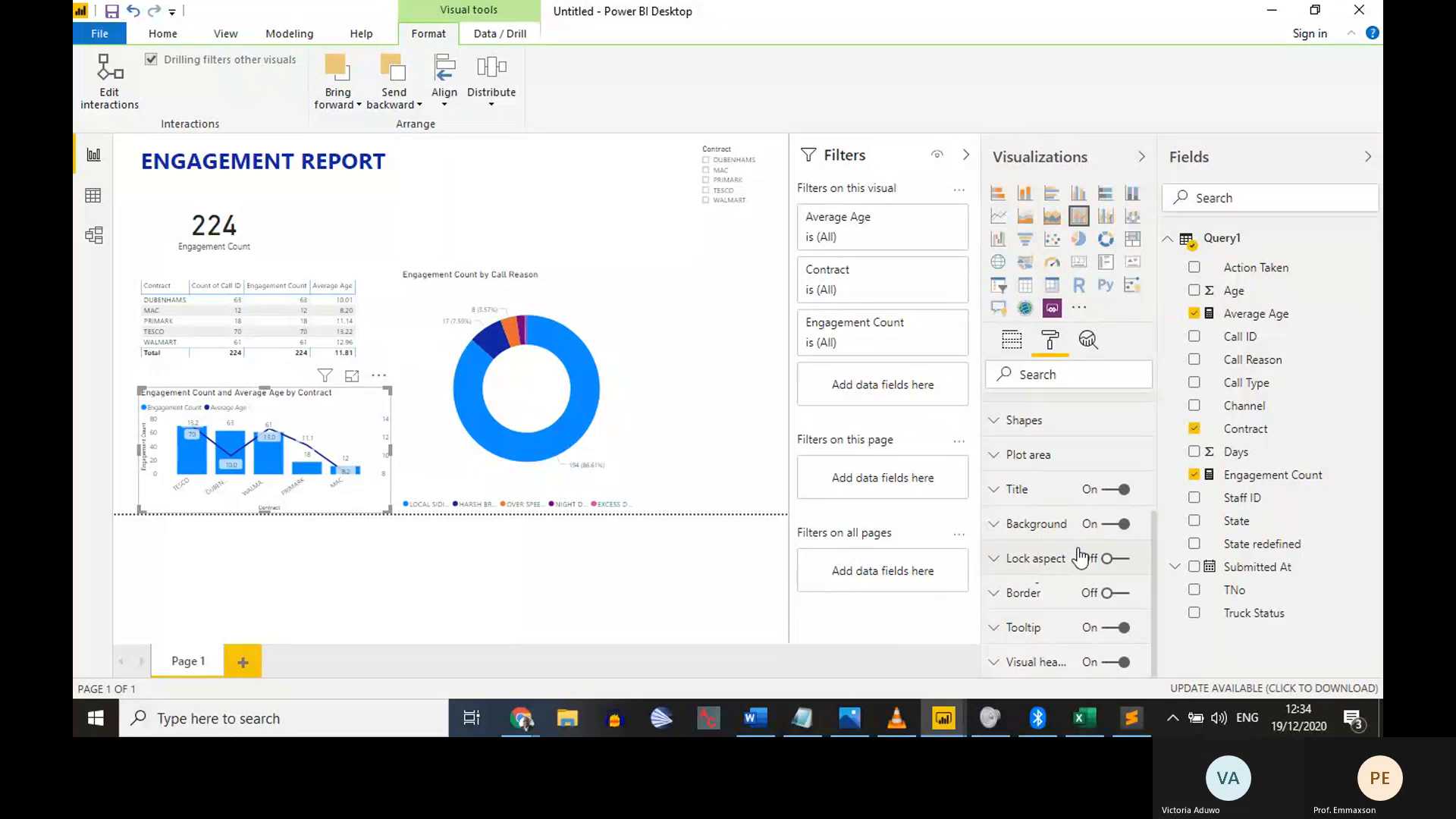
# Set the Contract slicer's orientation to Horizontal and stretch the slicer down to the bottom edge of the report page
pyautogui.click(715, 311)
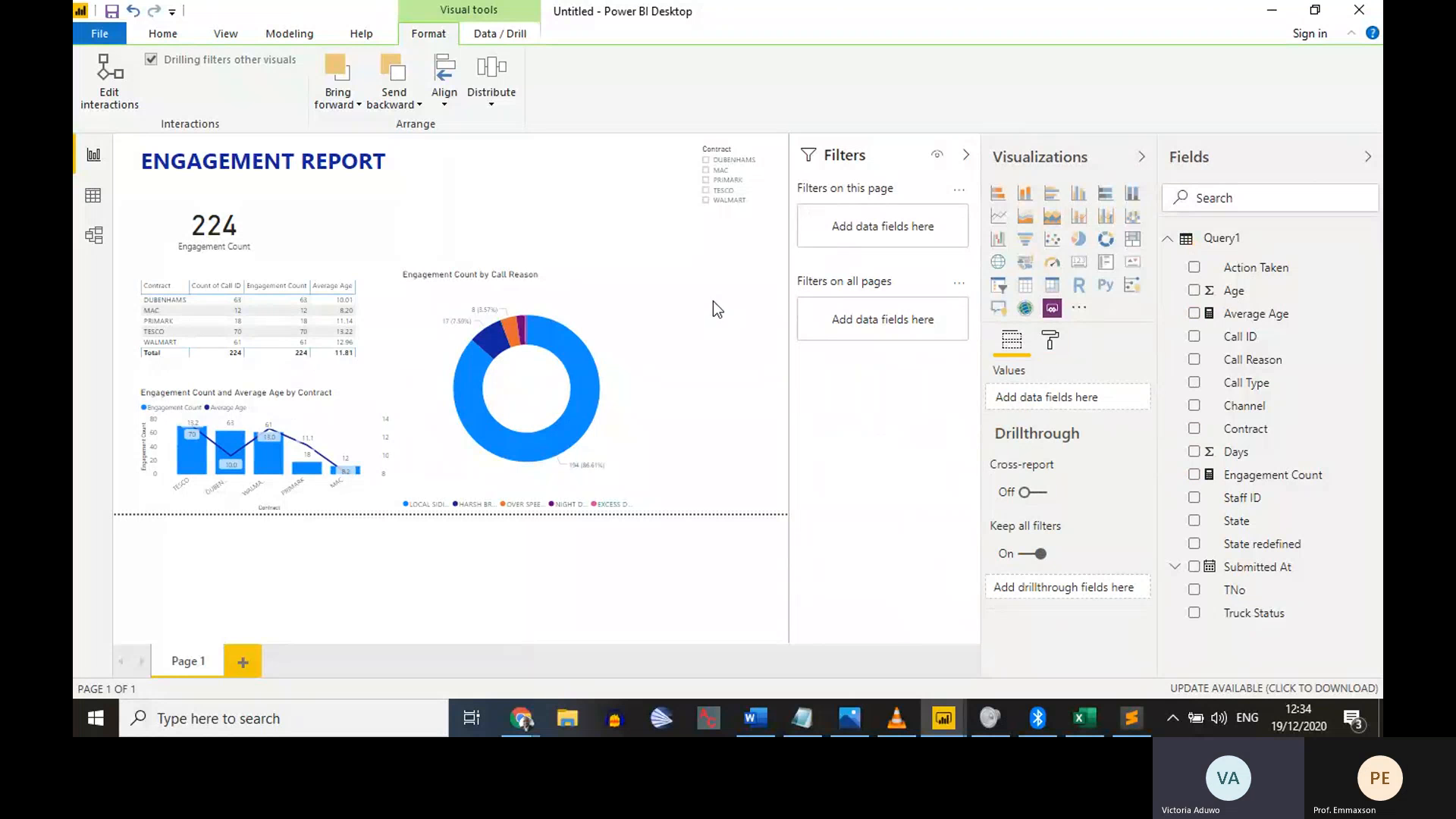
pyautogui.click(729, 224)
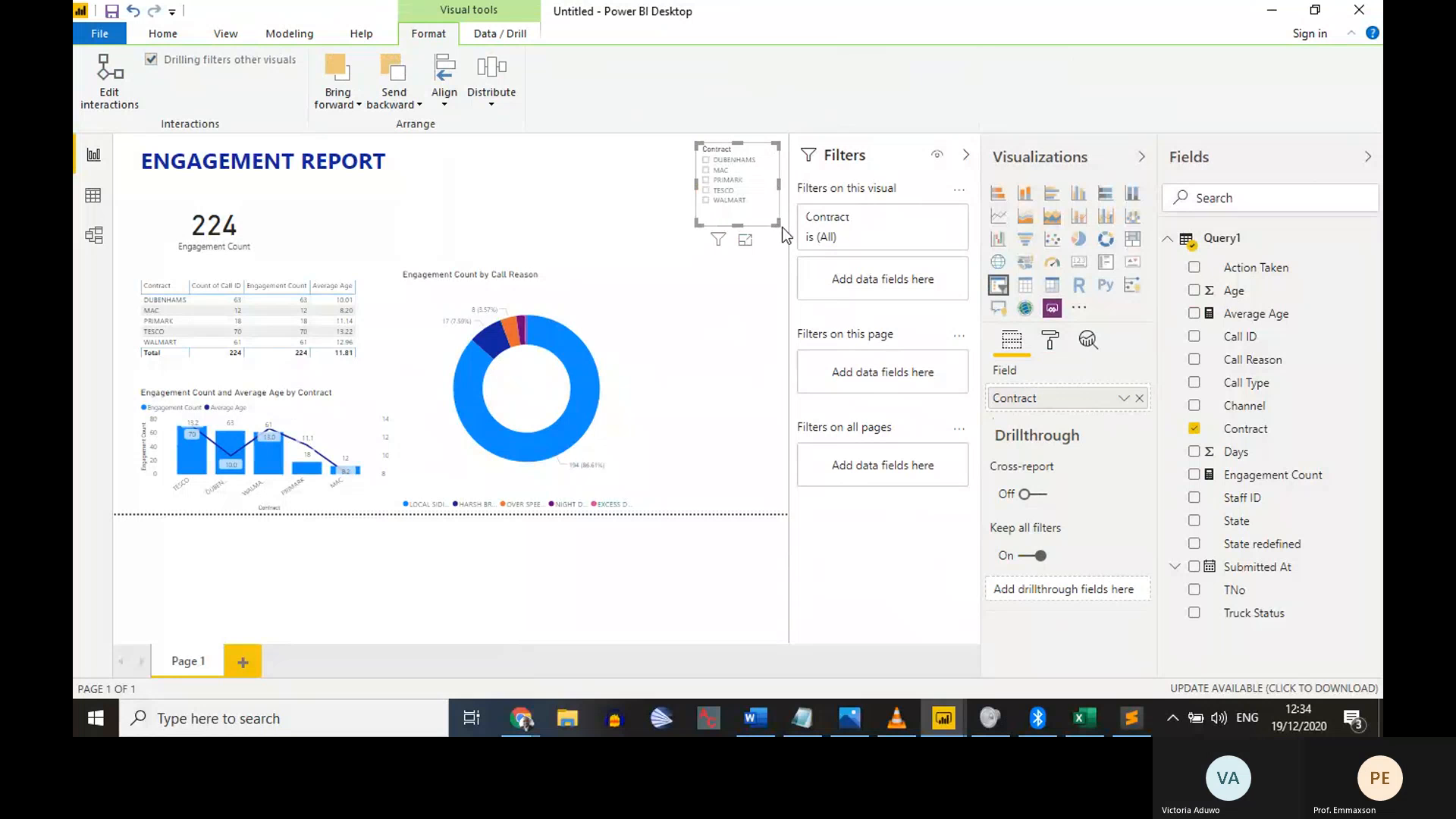
pyautogui.click(1061, 346)
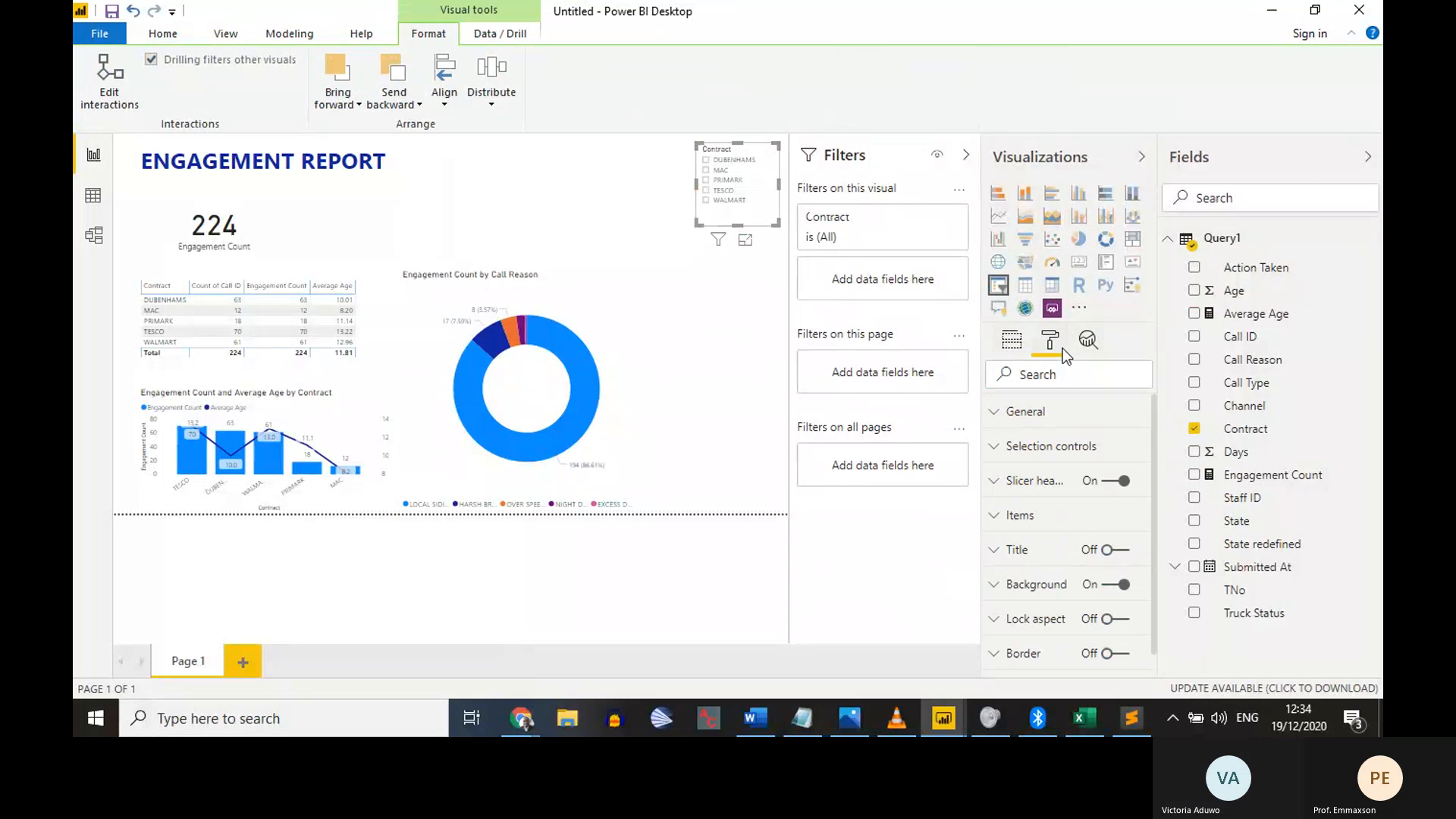
pyautogui.click(1031, 412)
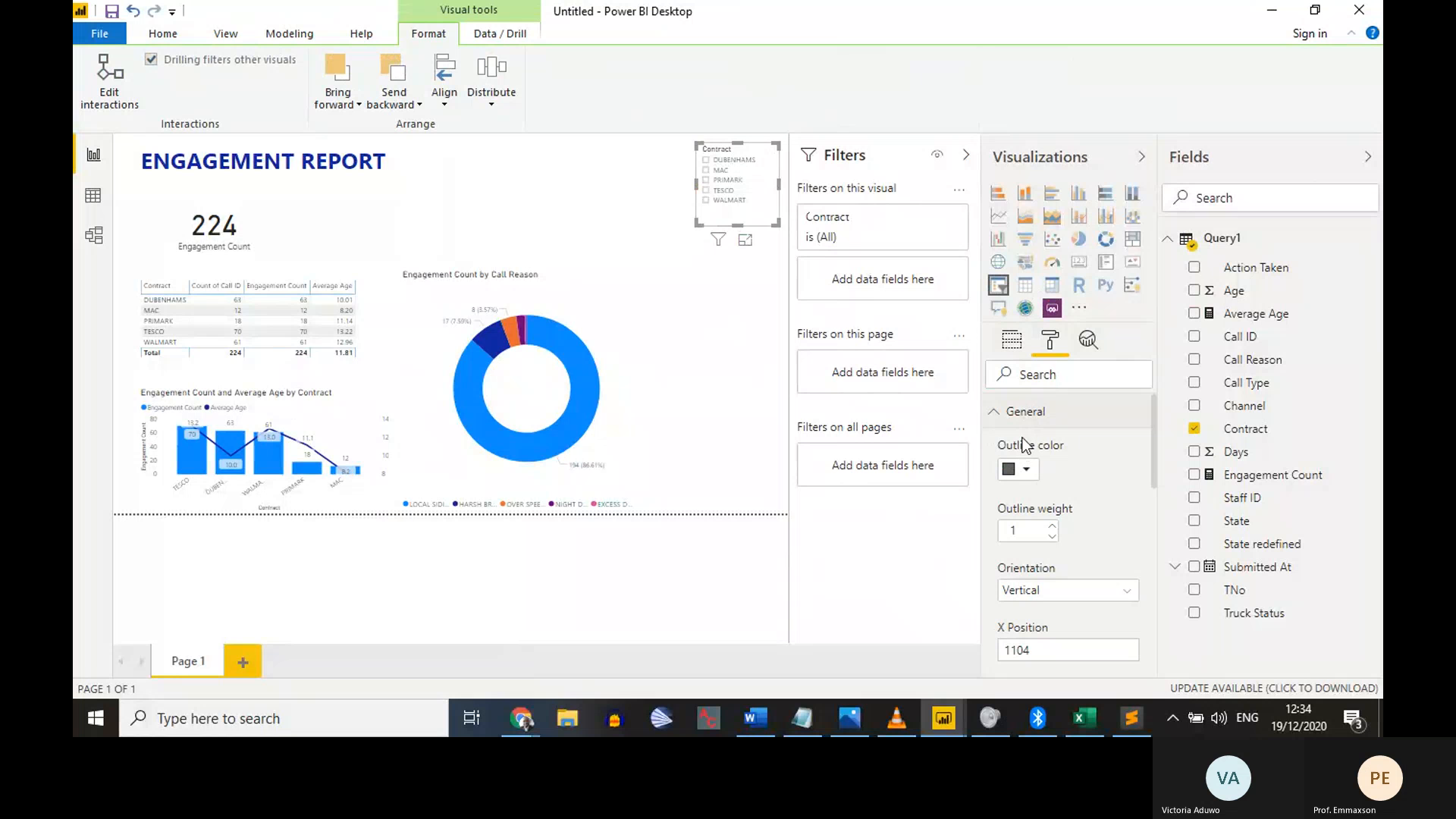
pyautogui.click(1045, 594)
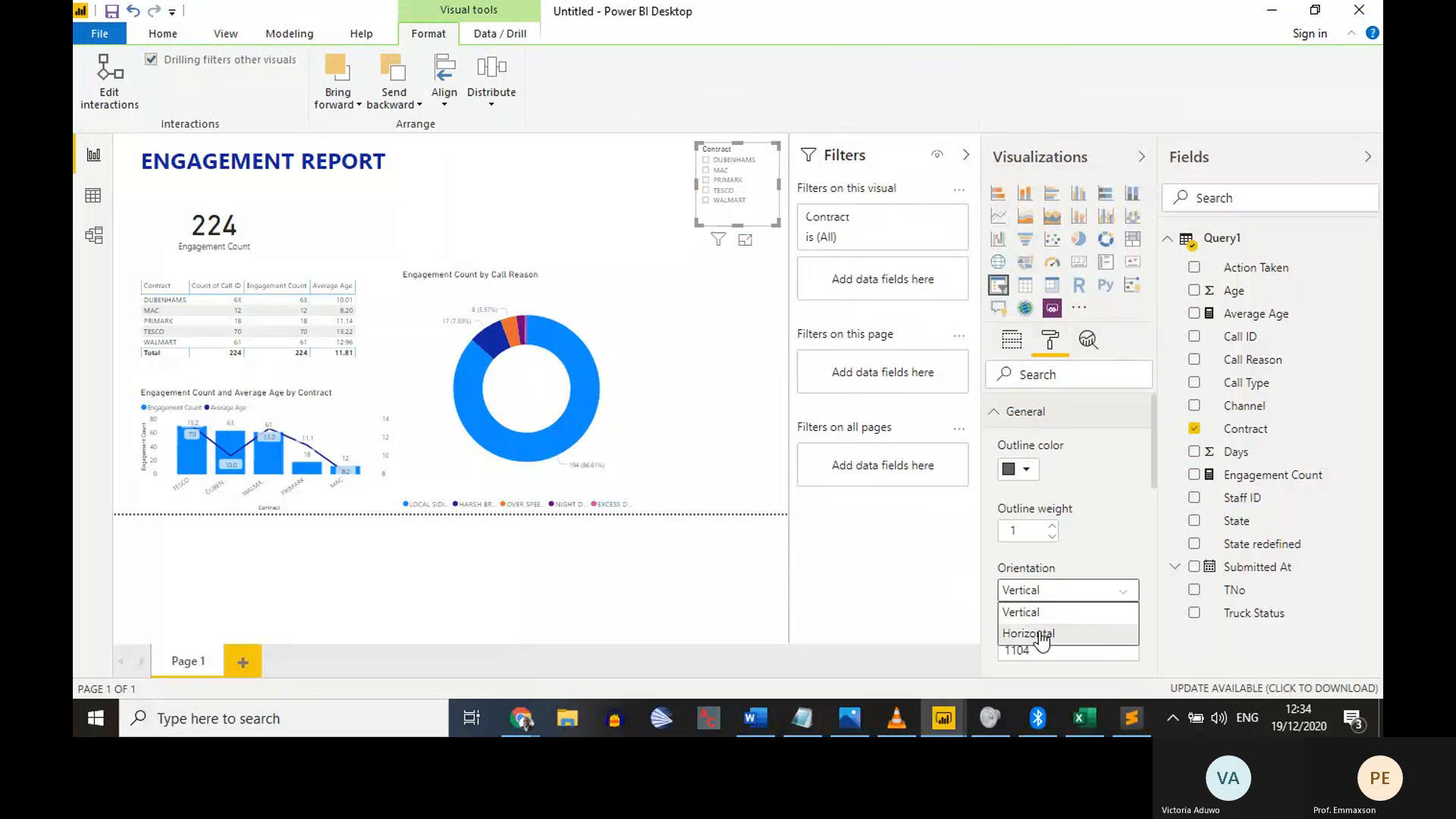
pyautogui.click(1040, 634)
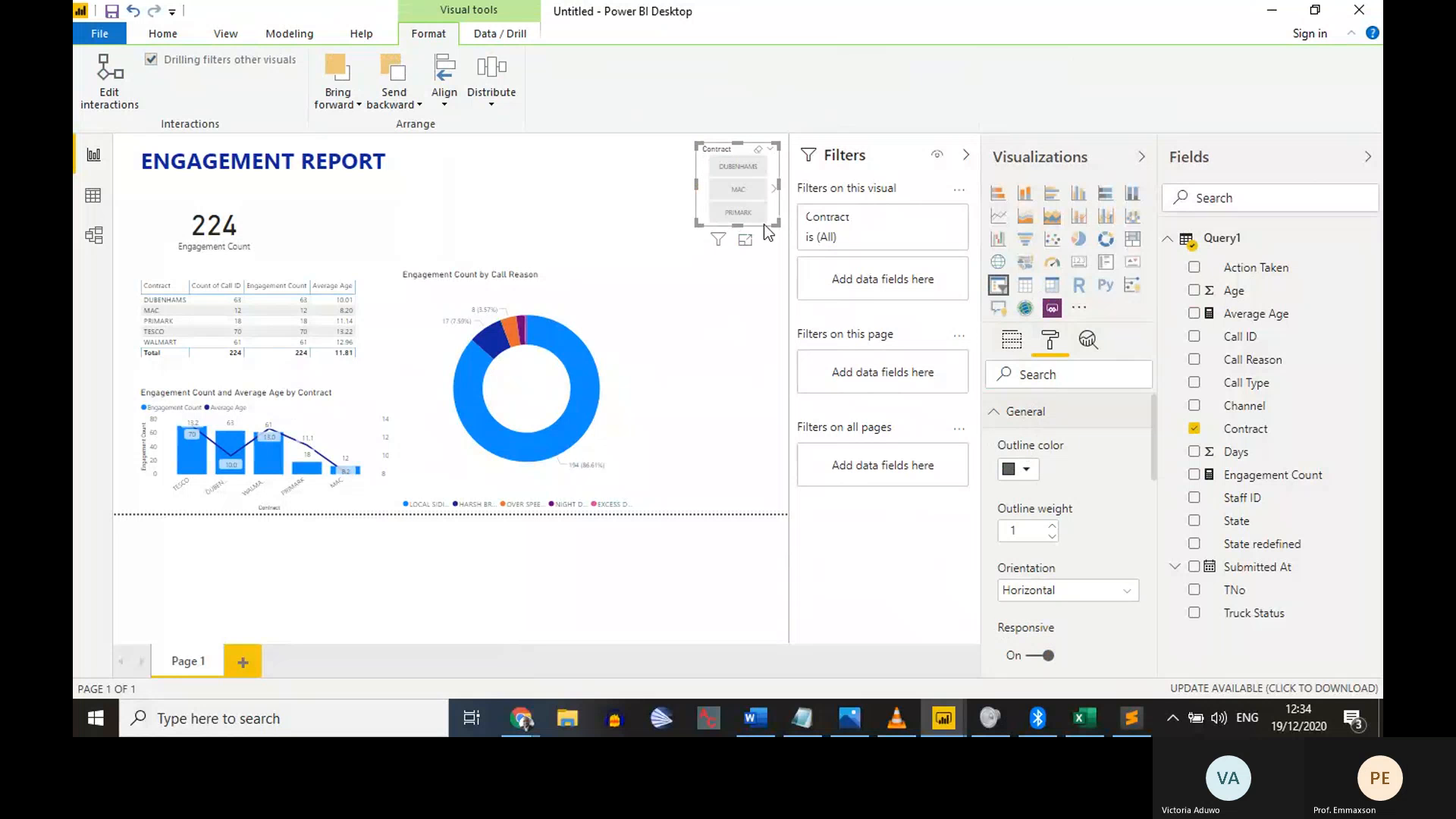
pyautogui.moveTo(763, 224); pyautogui.dragTo(748, 507)
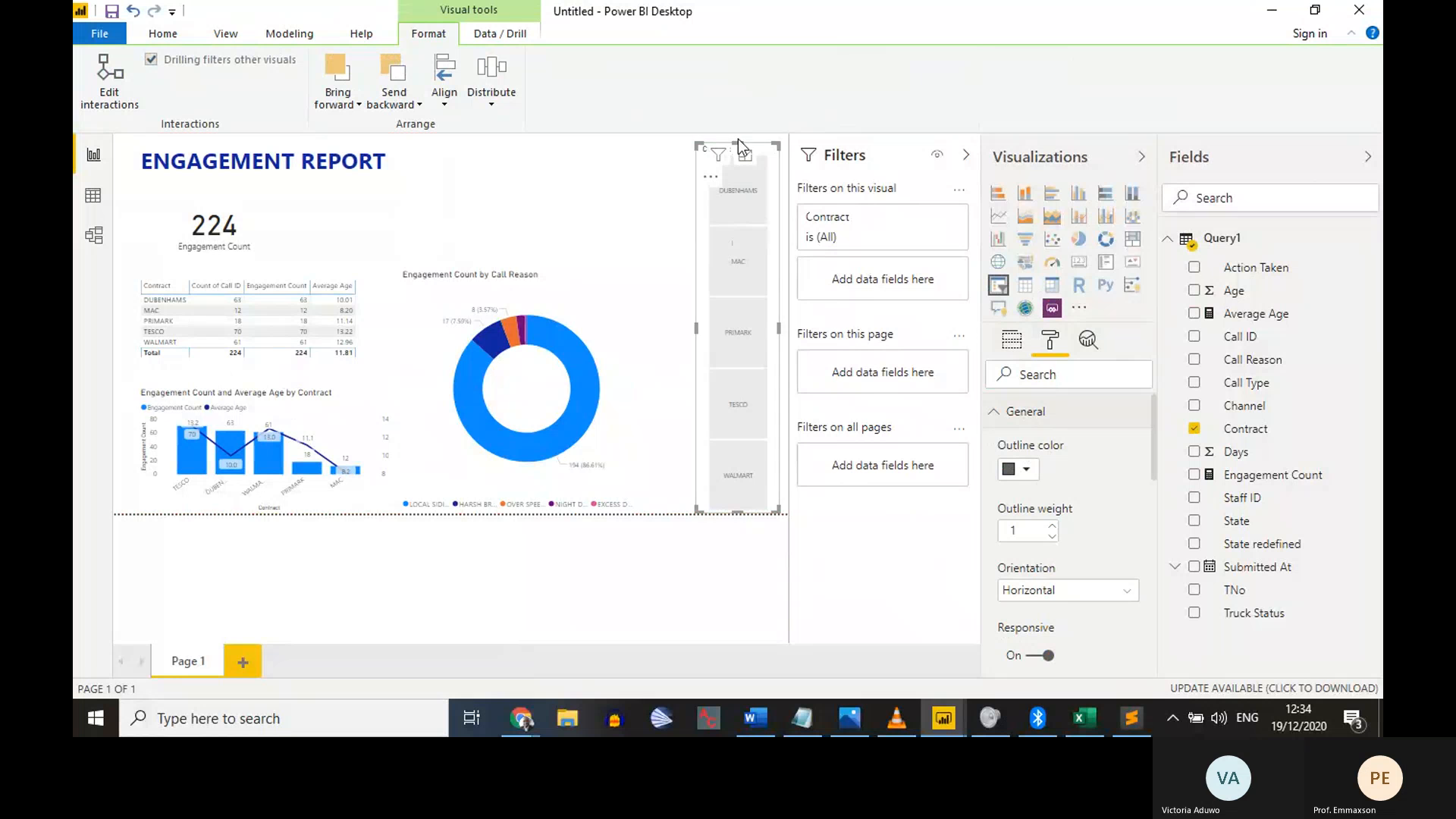
pyautogui.click(660, 193)
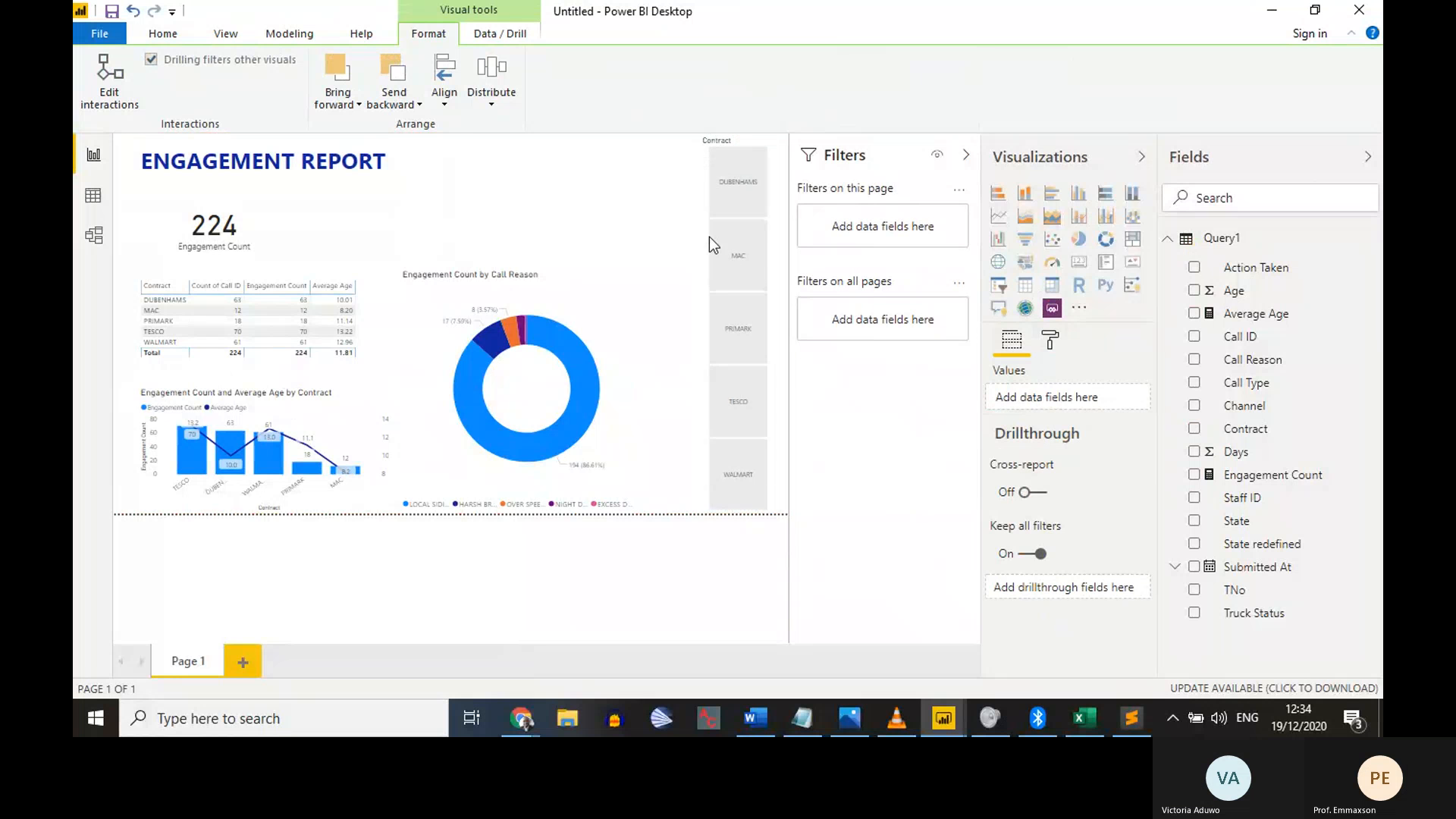
# Test the Contract slicer by filtering the report to MAC and to PRIMARK, and clear the selection
pyautogui.click(748, 266)
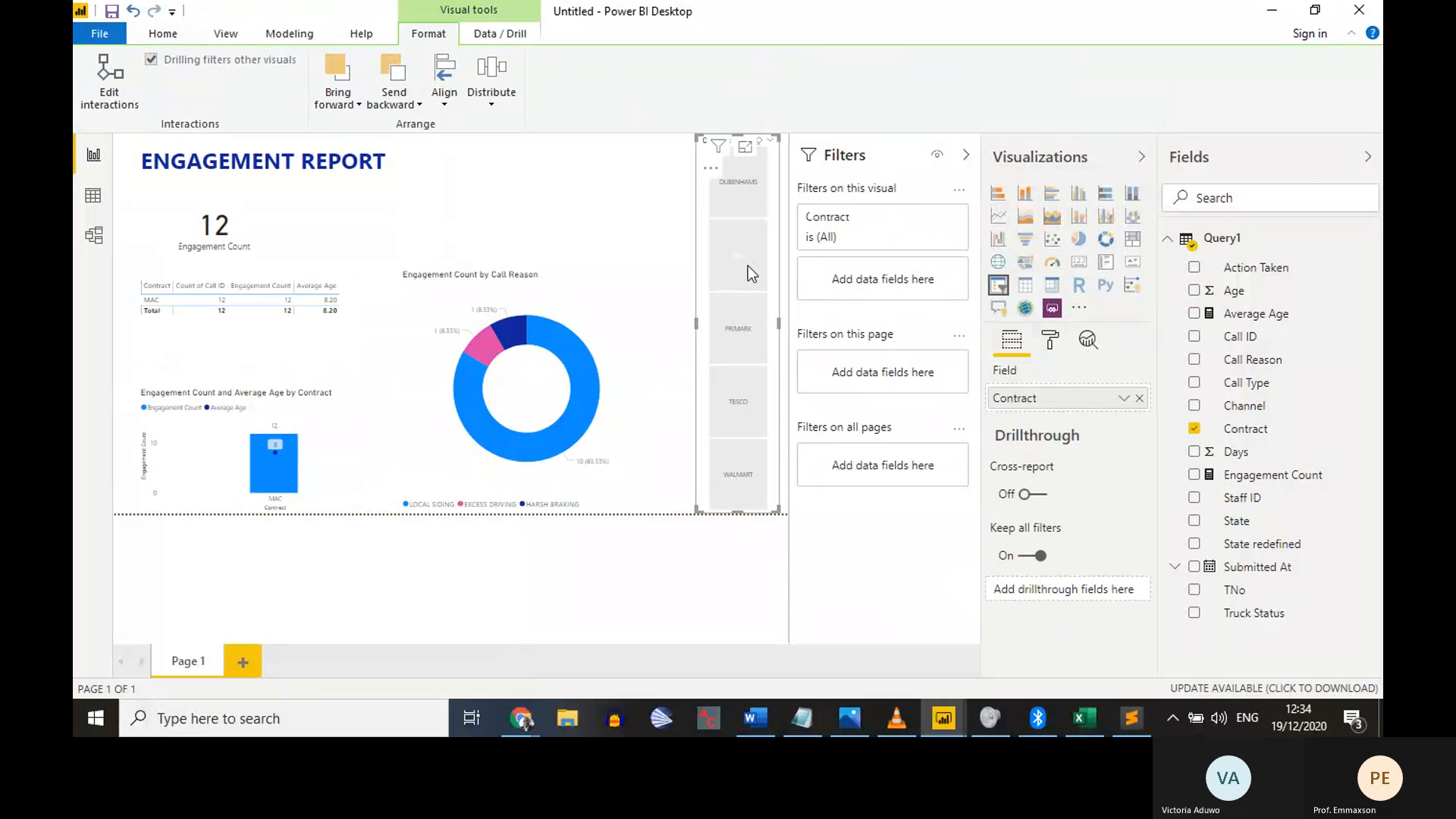
pyautogui.click(744, 324)
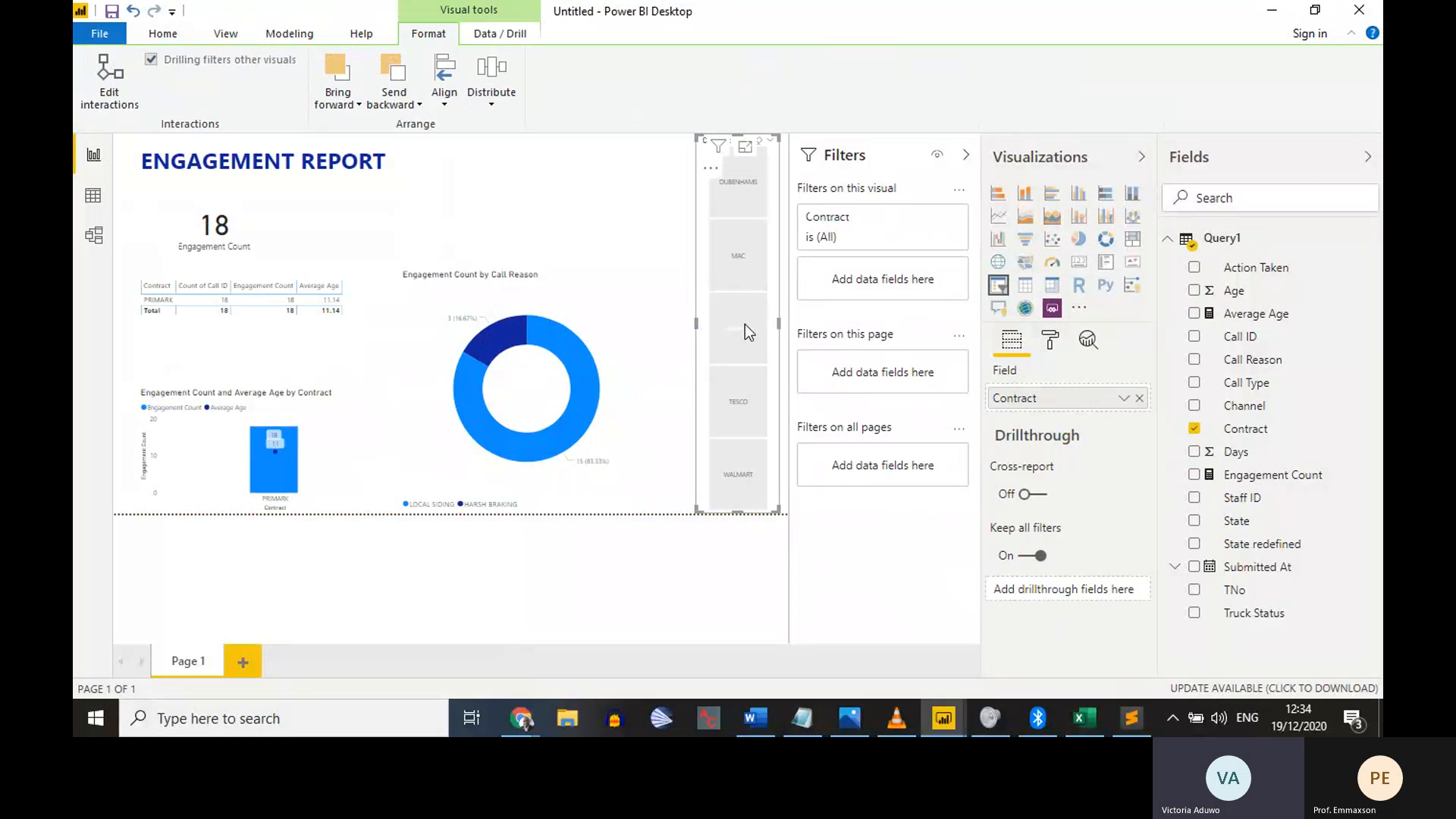
pyautogui.click(745, 324)
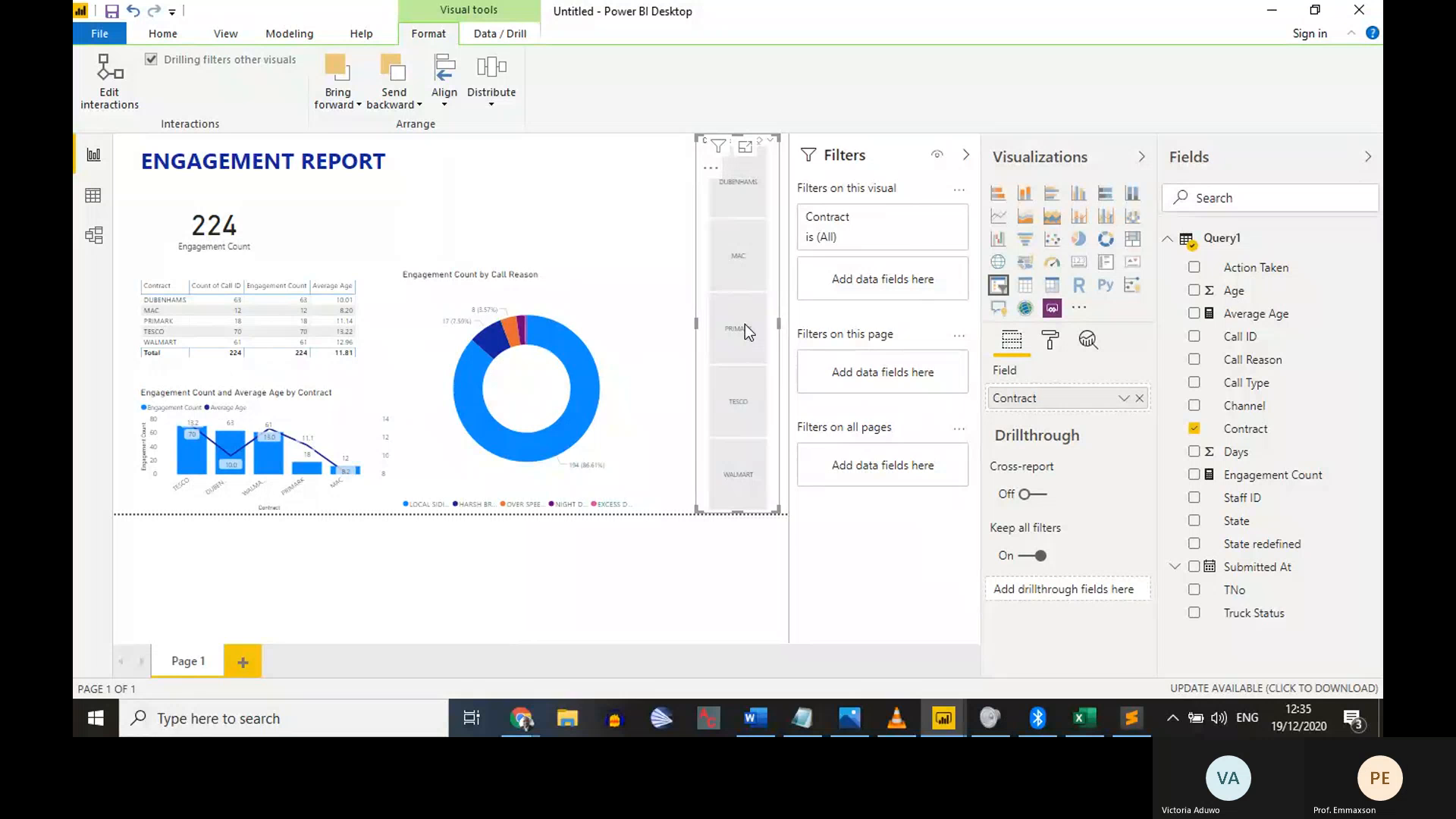
# Add a column chart above the donut chart with Engagement Count as value and Submitted At as axis
pyautogui.click(271, 394)
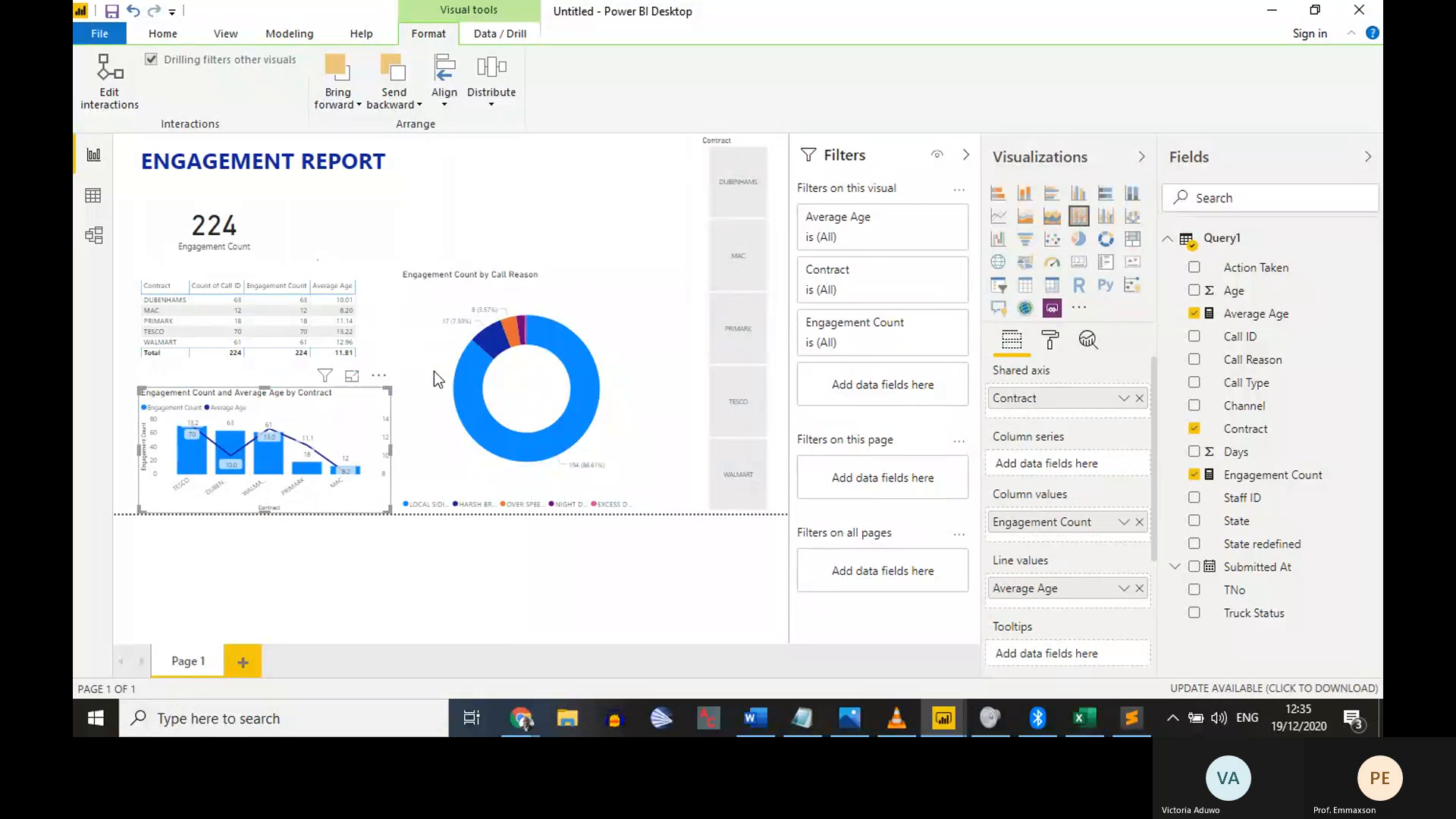
pyautogui.click(480, 237)
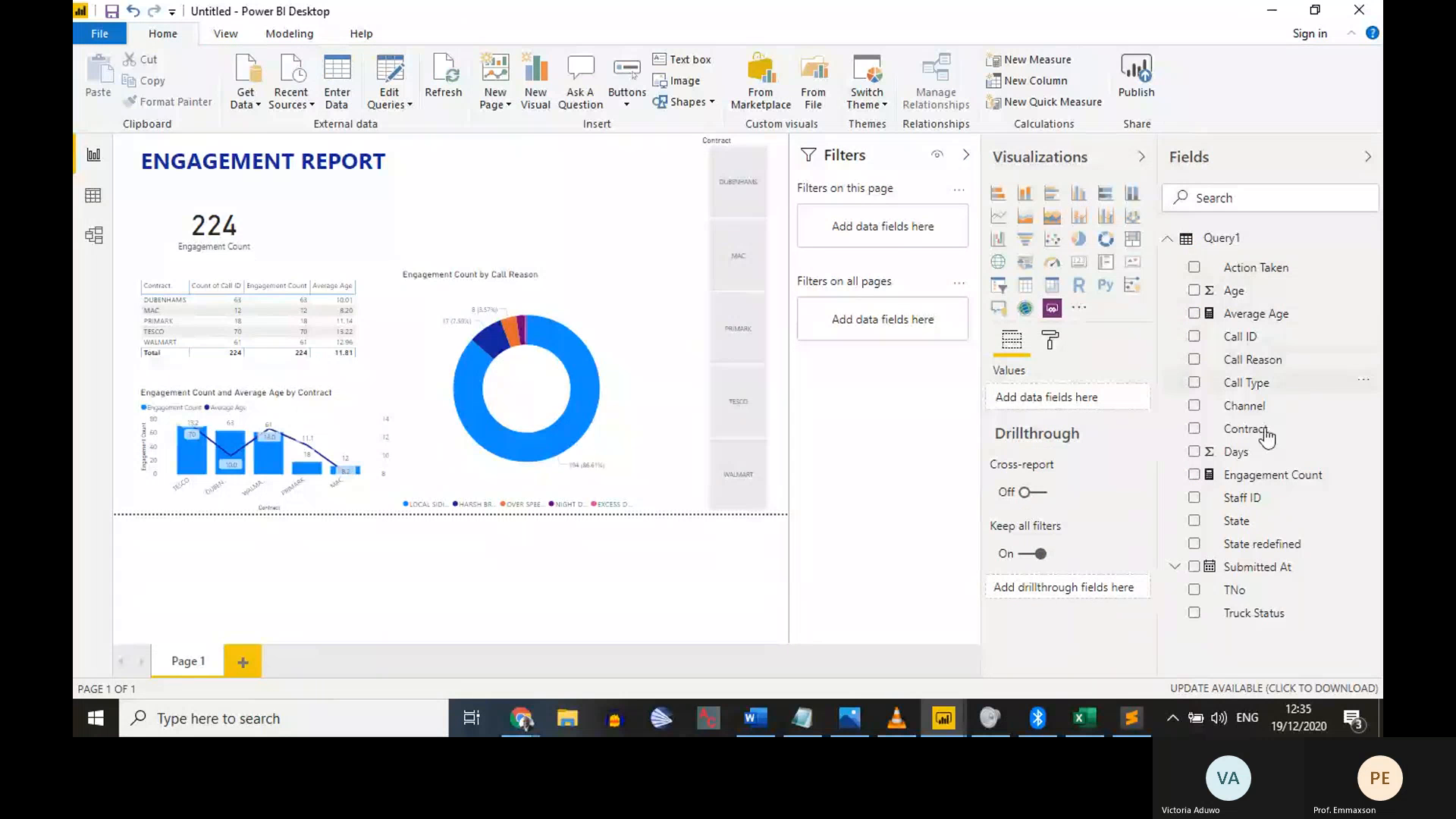
pyautogui.click(1195, 475)
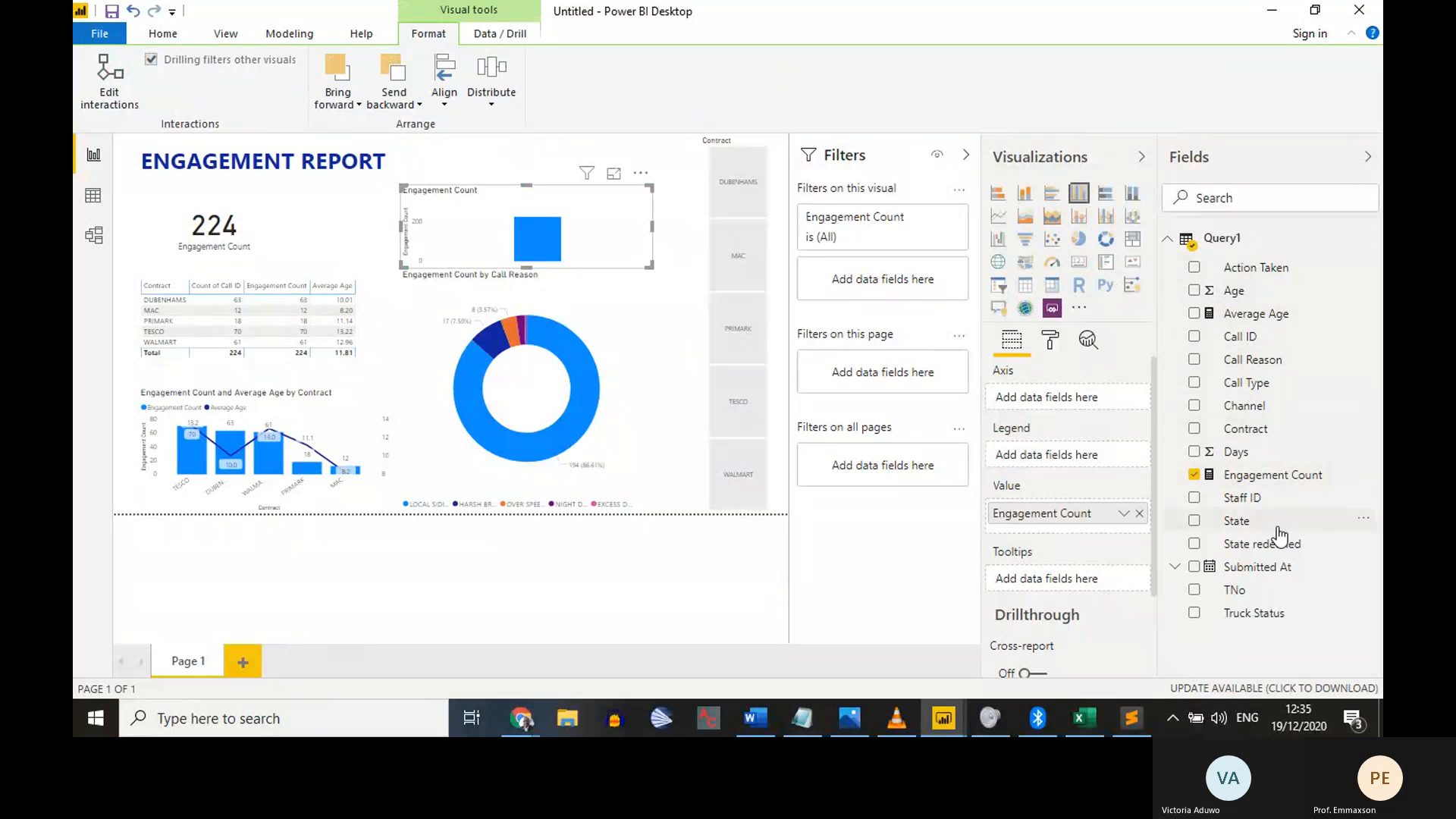
pyautogui.moveTo(1276, 569); pyautogui.dragTo(1104, 413)
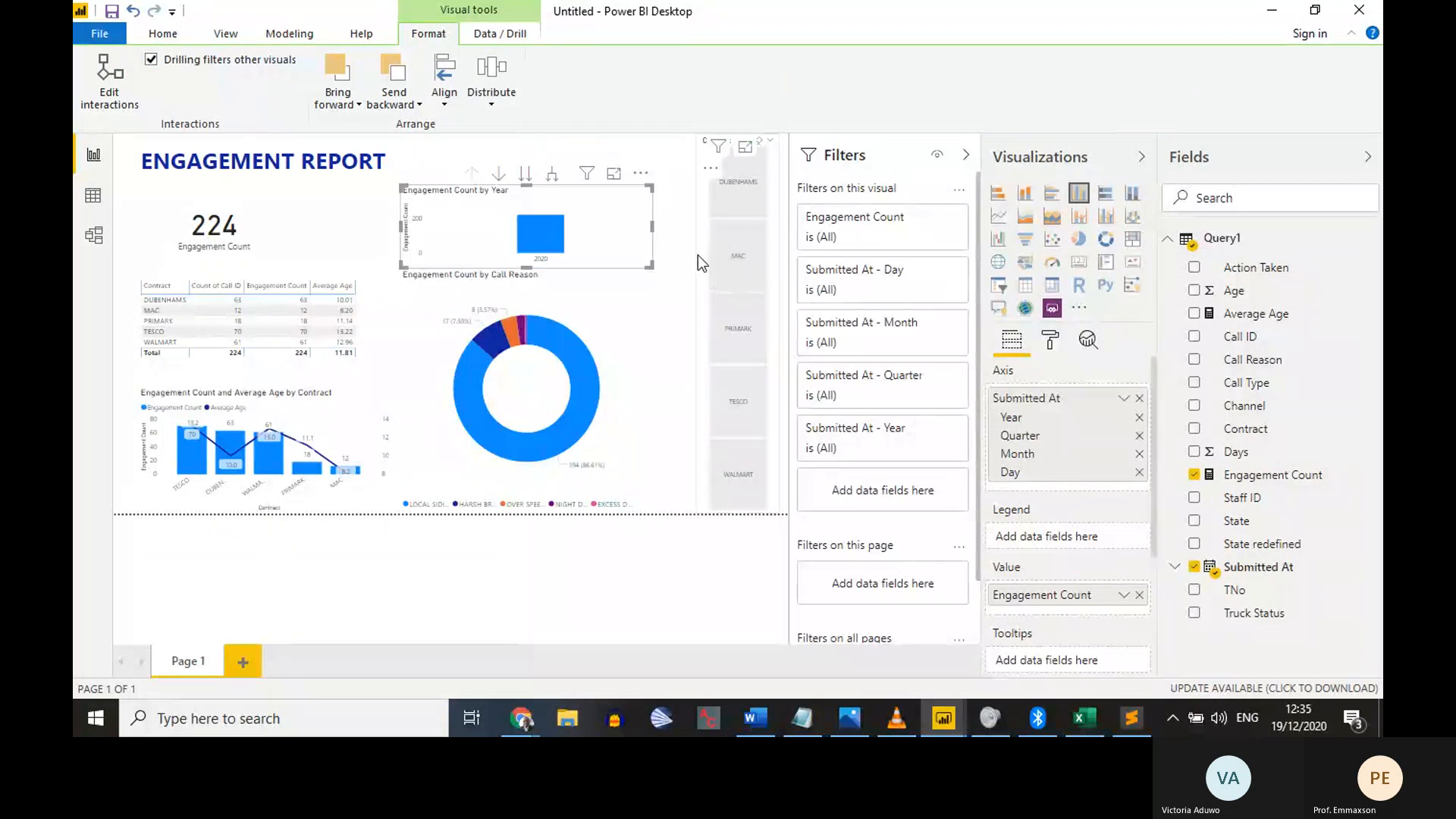
# Expand the new column chart's date axis from year to the next hierarchy level
pyautogui.moveTo(556, 232)
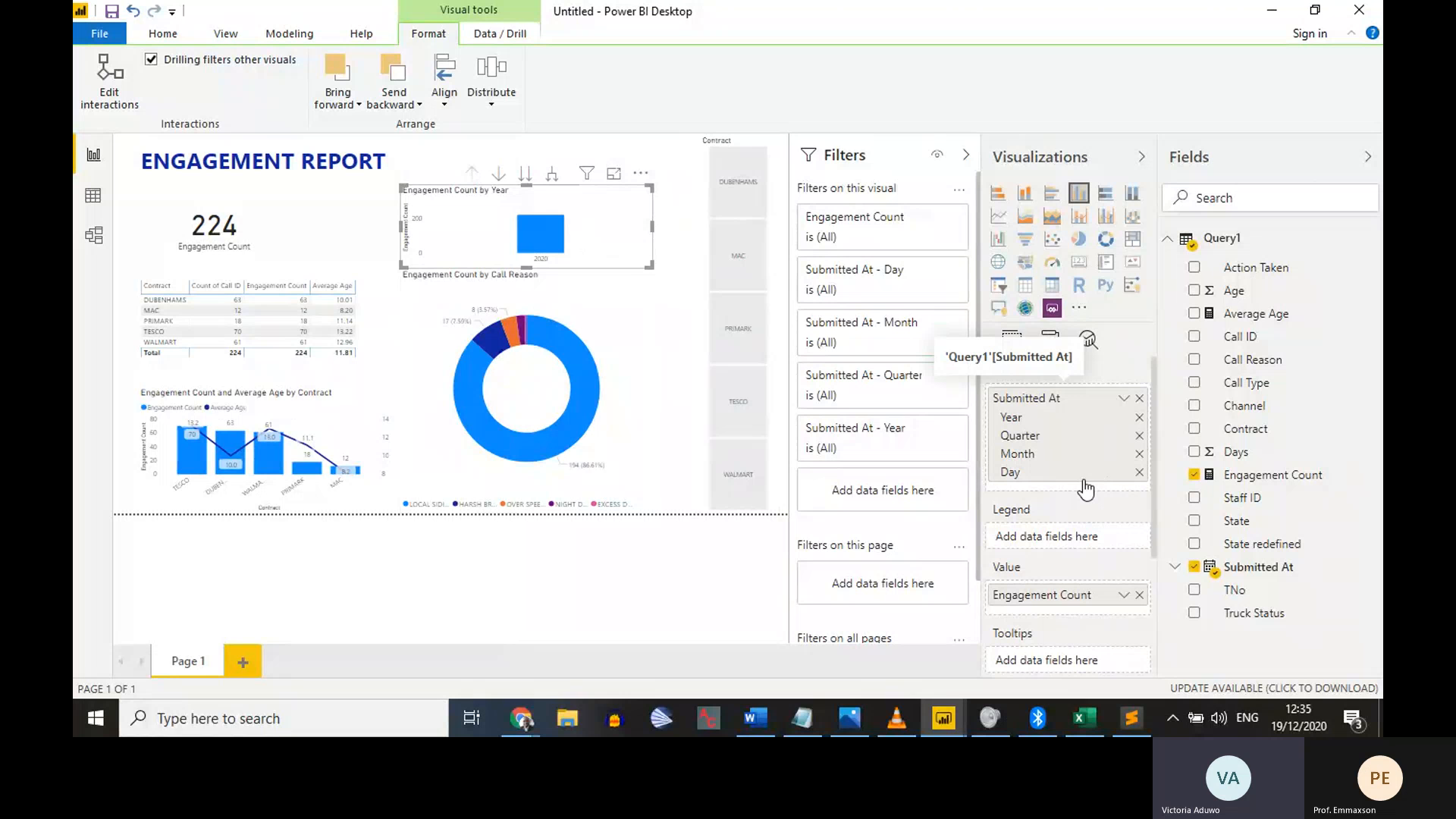
pyautogui.rightClick(550, 234)
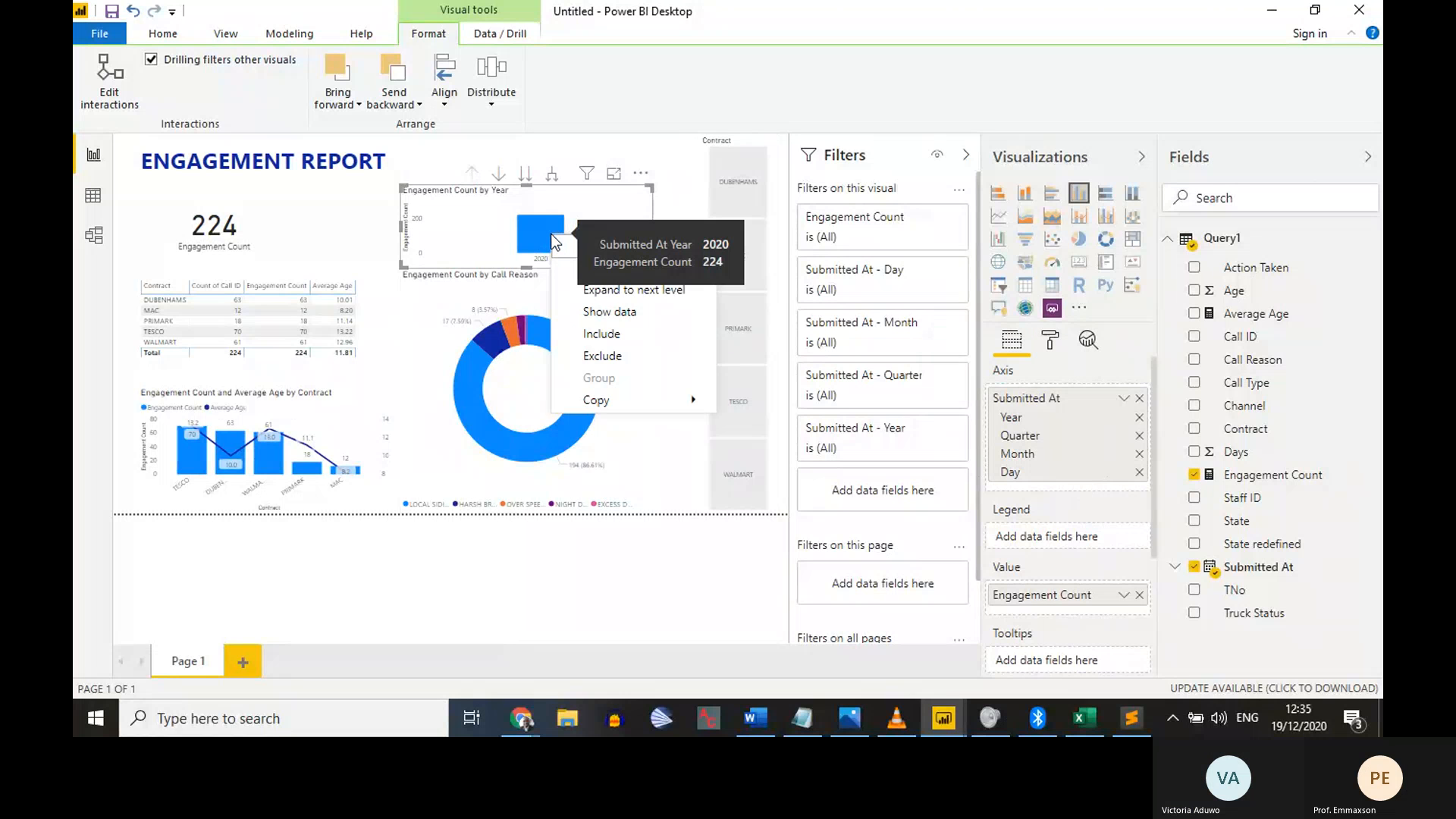
pyautogui.click(636, 291)
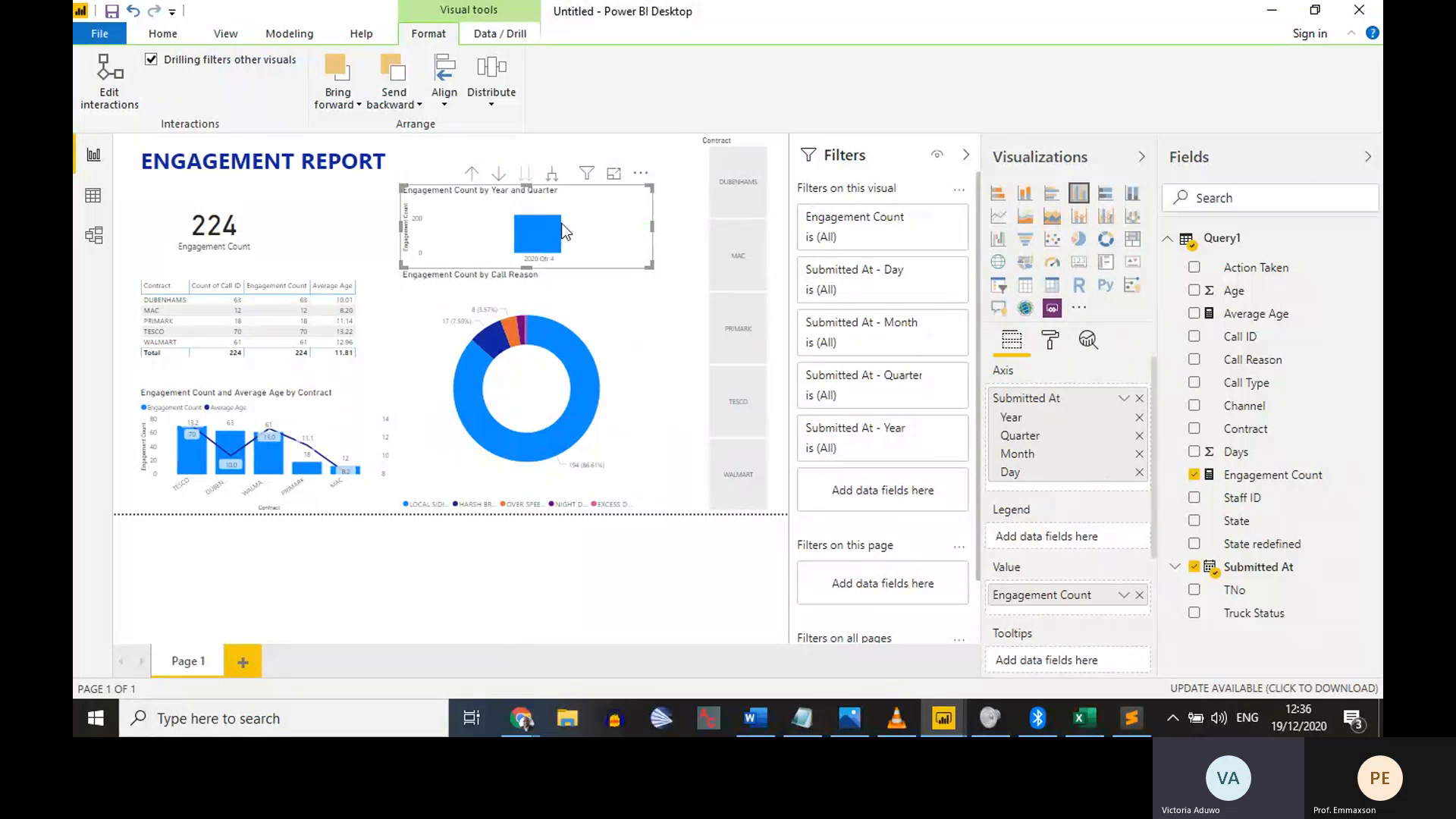
# Switch the column chart's axis from Date Hierarchy to the plain Submitted At date and deselect the chart
pyautogui.click(1123, 400)
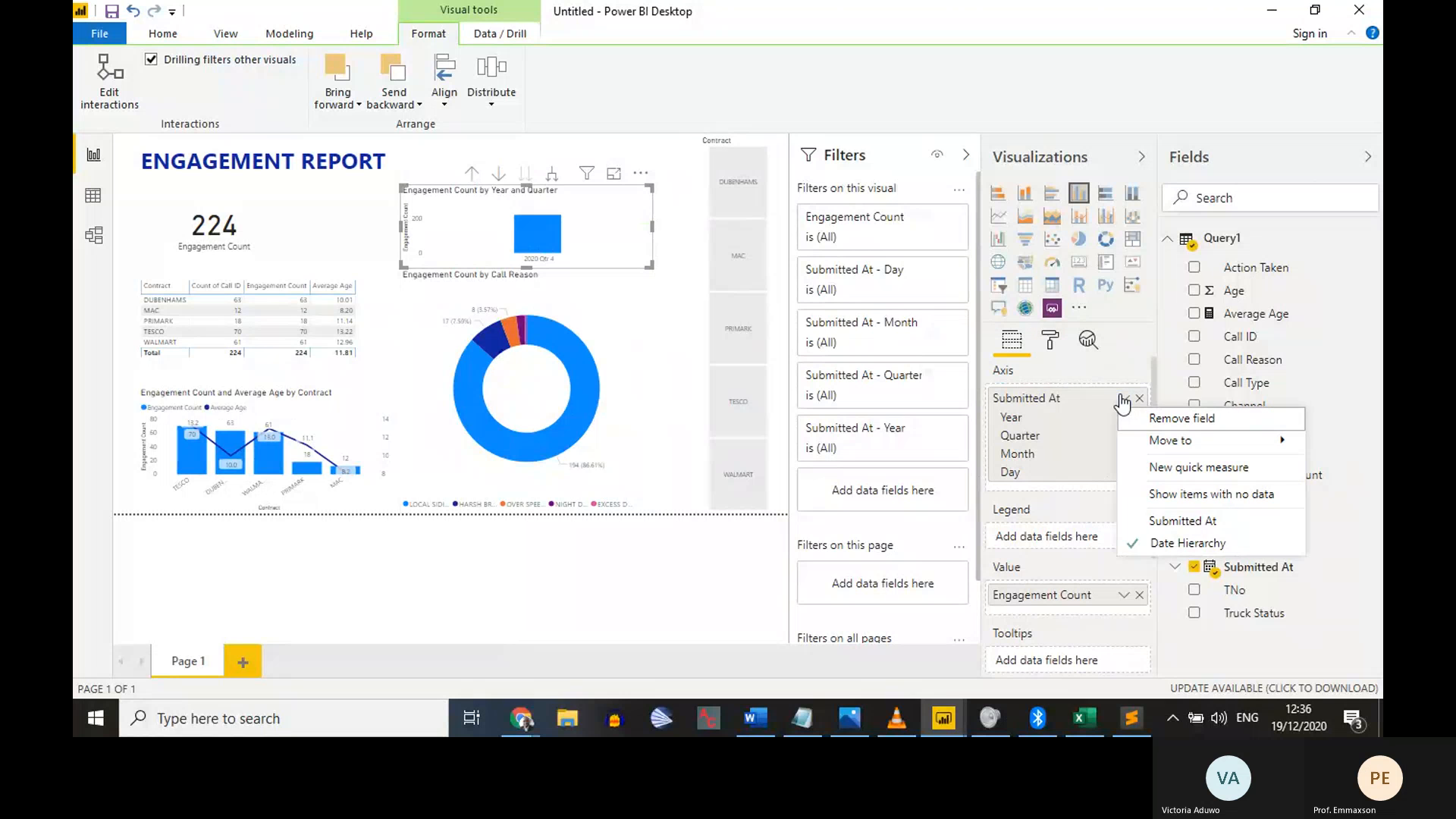
pyautogui.click(1194, 531)
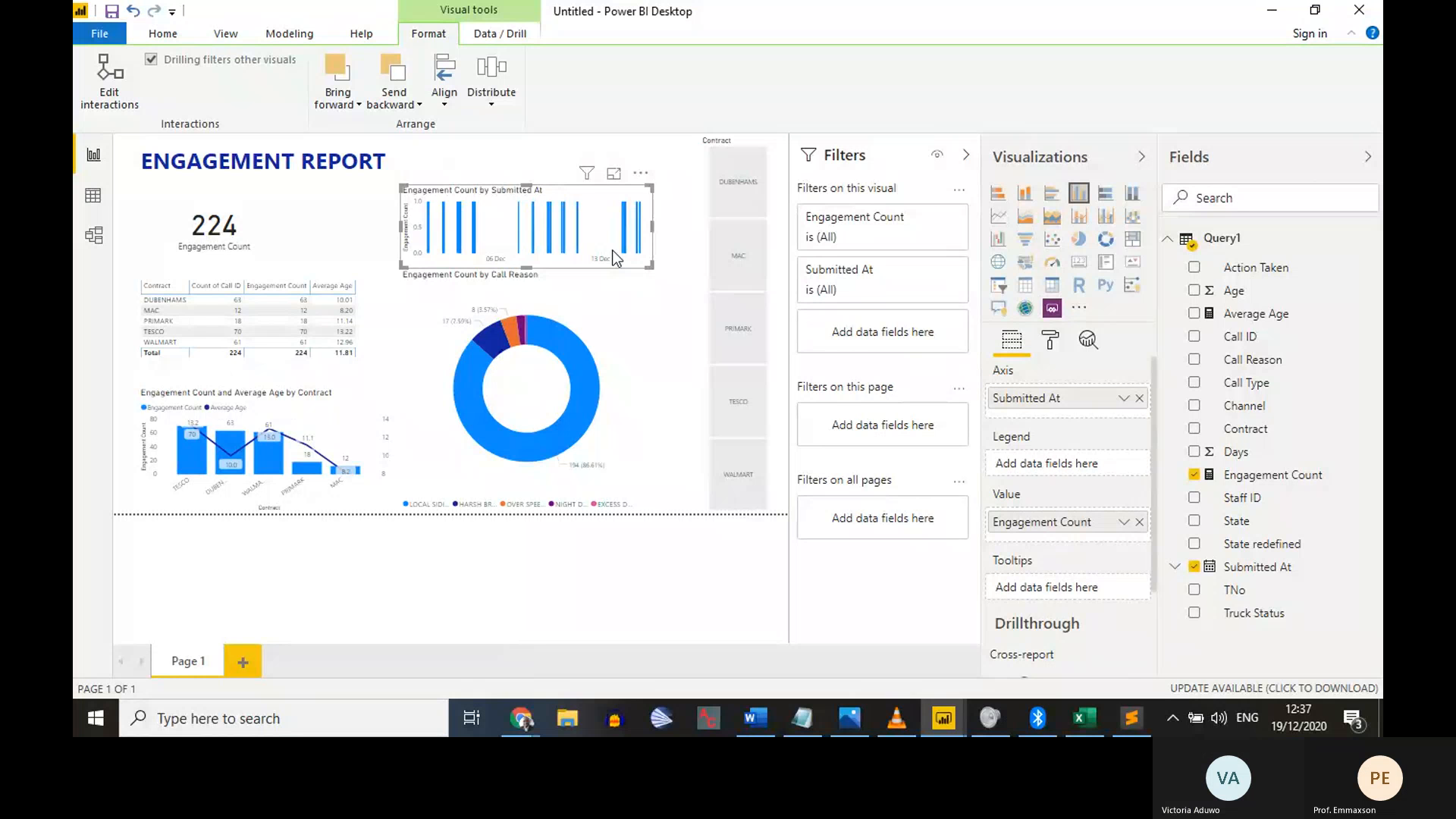
pyautogui.click(672, 167)
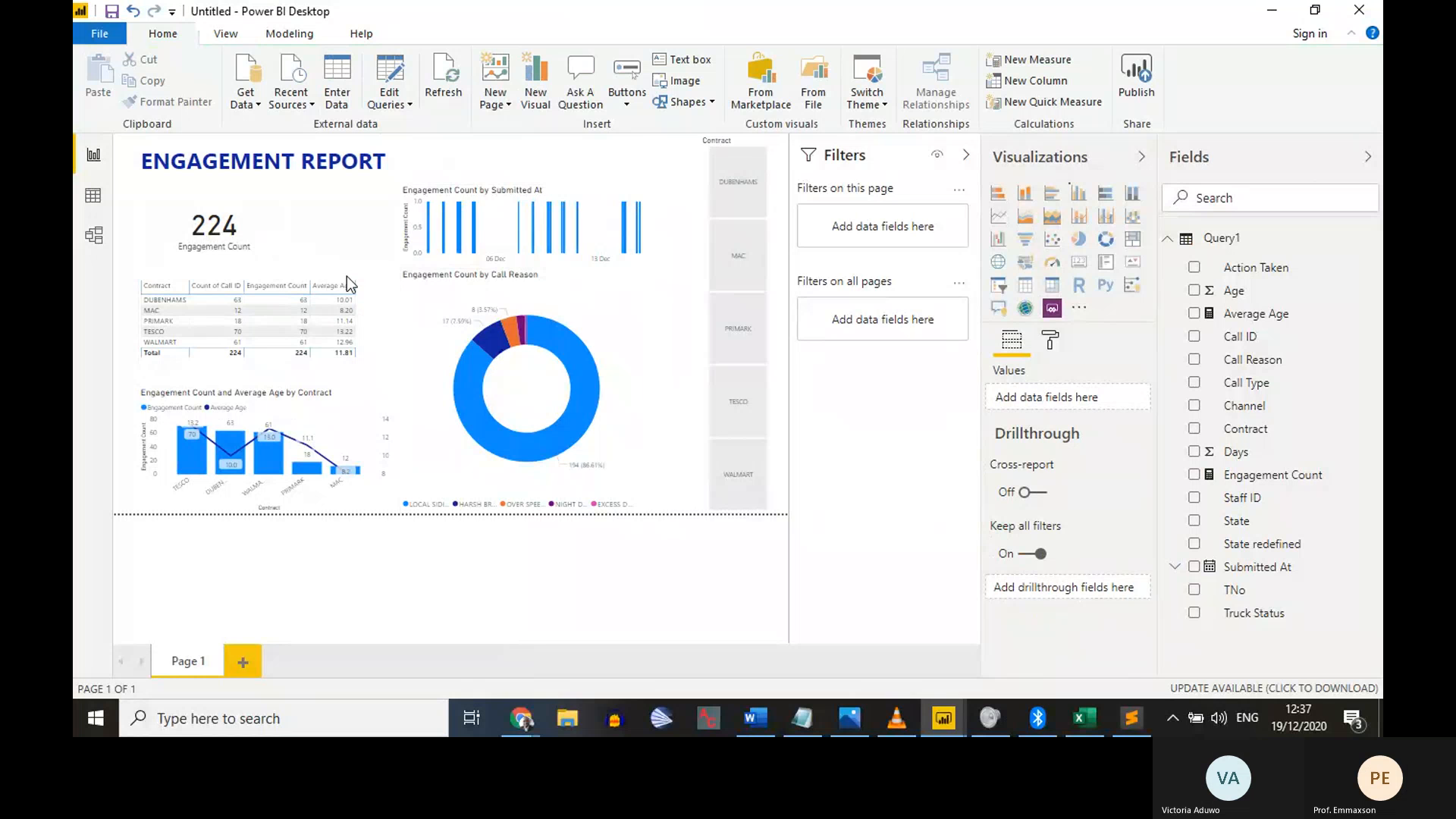
# Test the new chart's response to the Contract slicer by filtering to MAC, and clear the filter
pyautogui.click(726, 278)
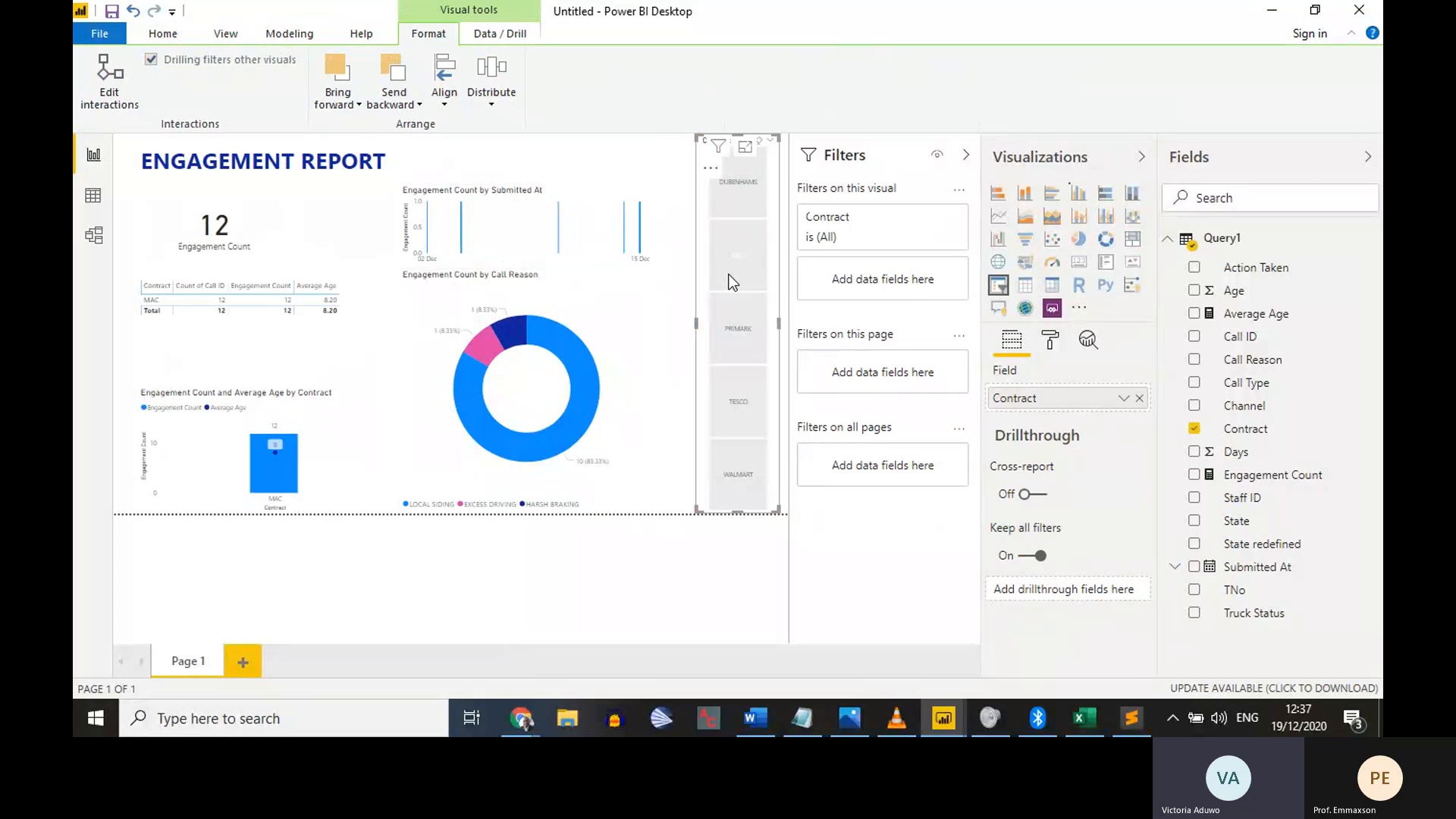
pyautogui.click(730, 281)
pyautogui.click(662, 179)
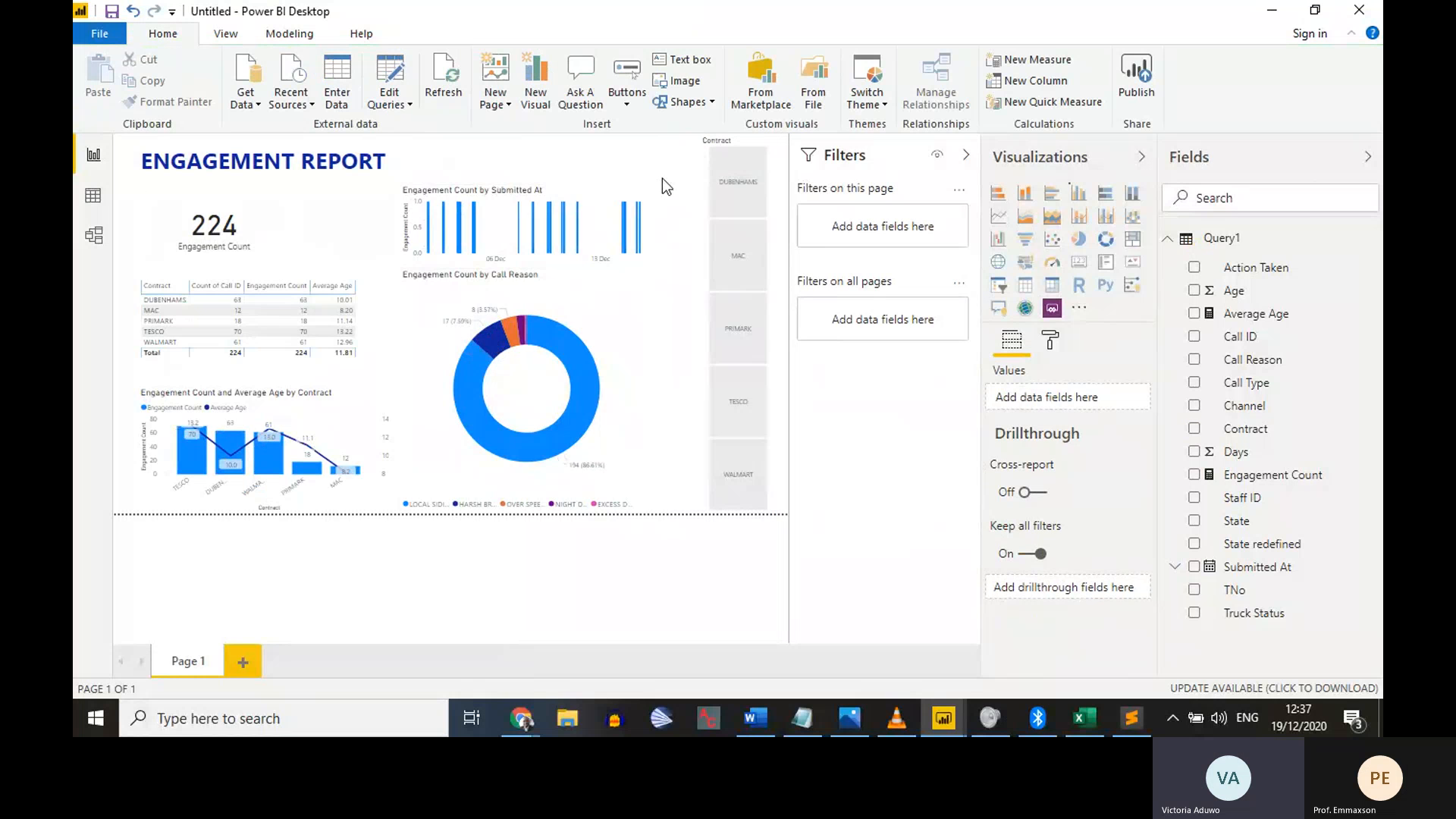
pyautogui.click(115, 35)
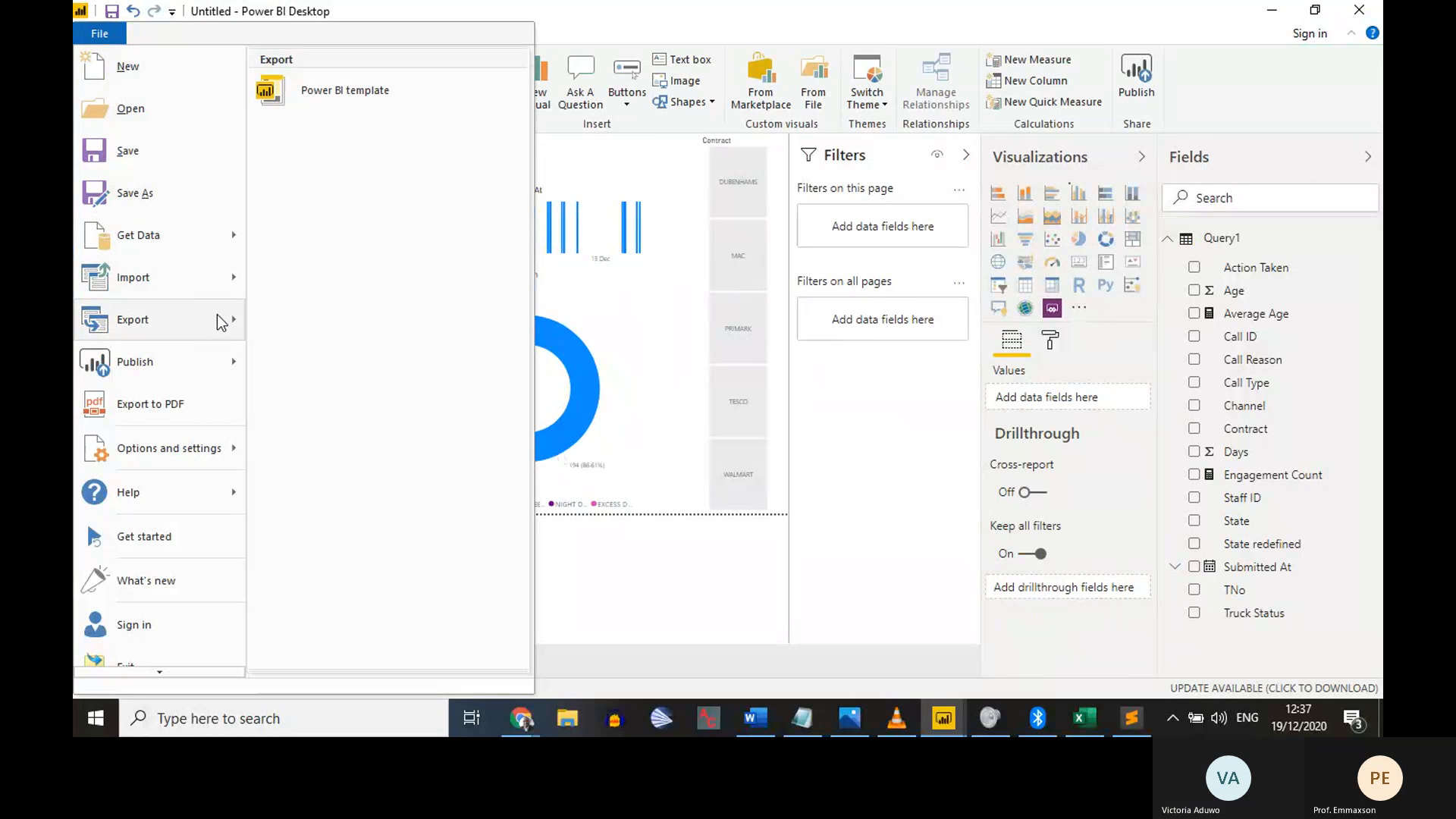
pyautogui.moveTo(222, 279)
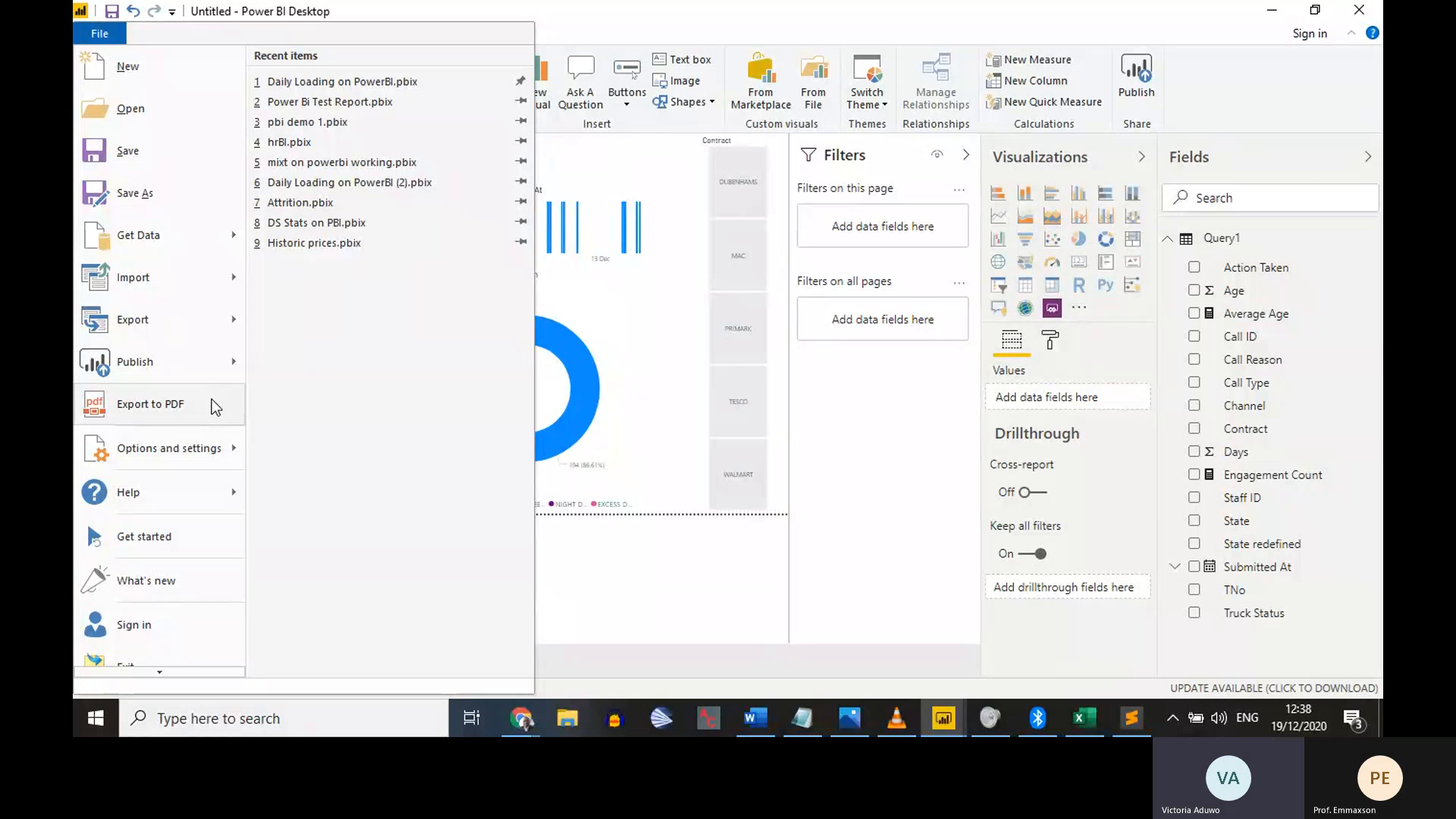
pyautogui.click(684, 599)
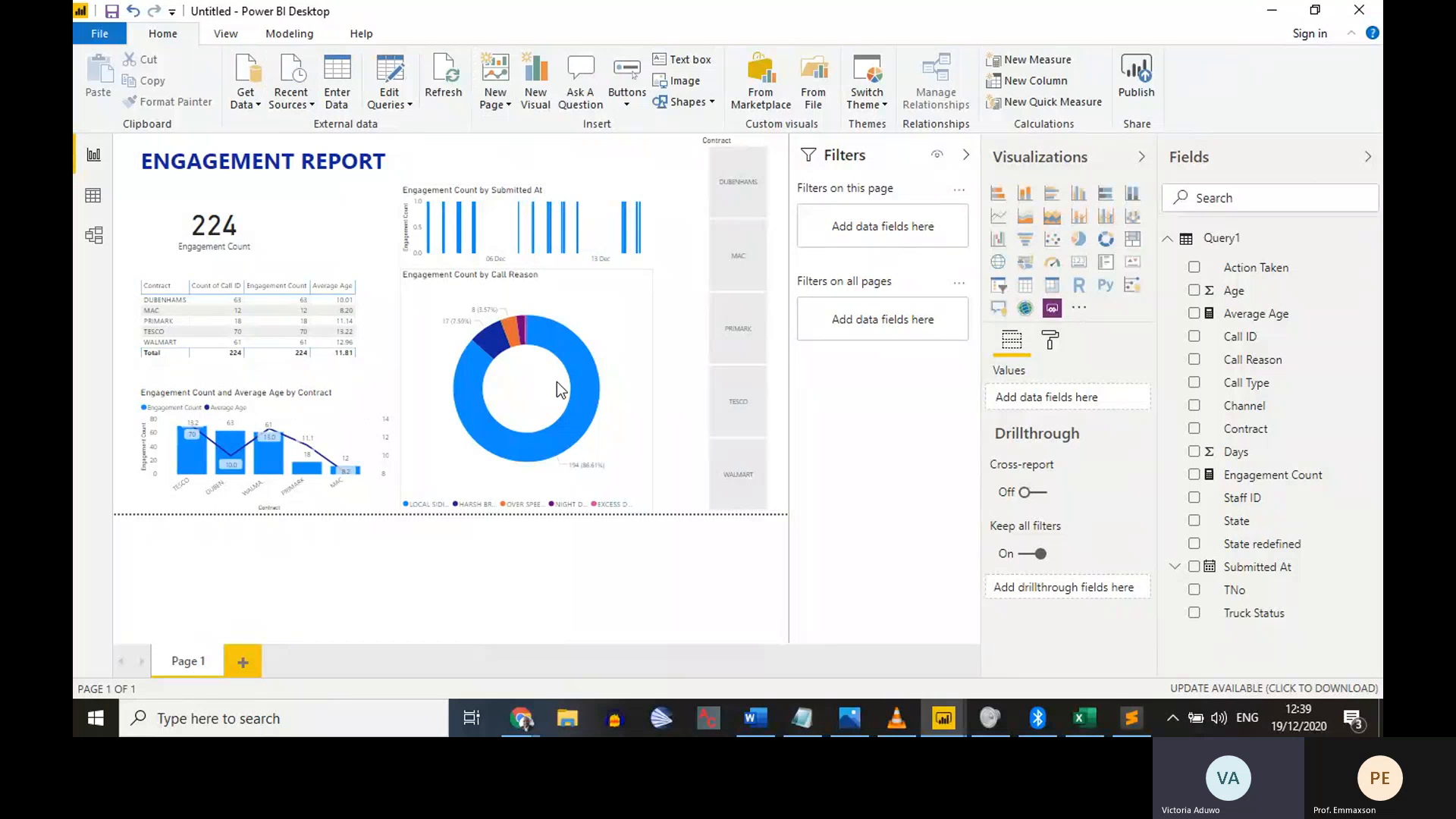
pyautogui.click(593, 302)
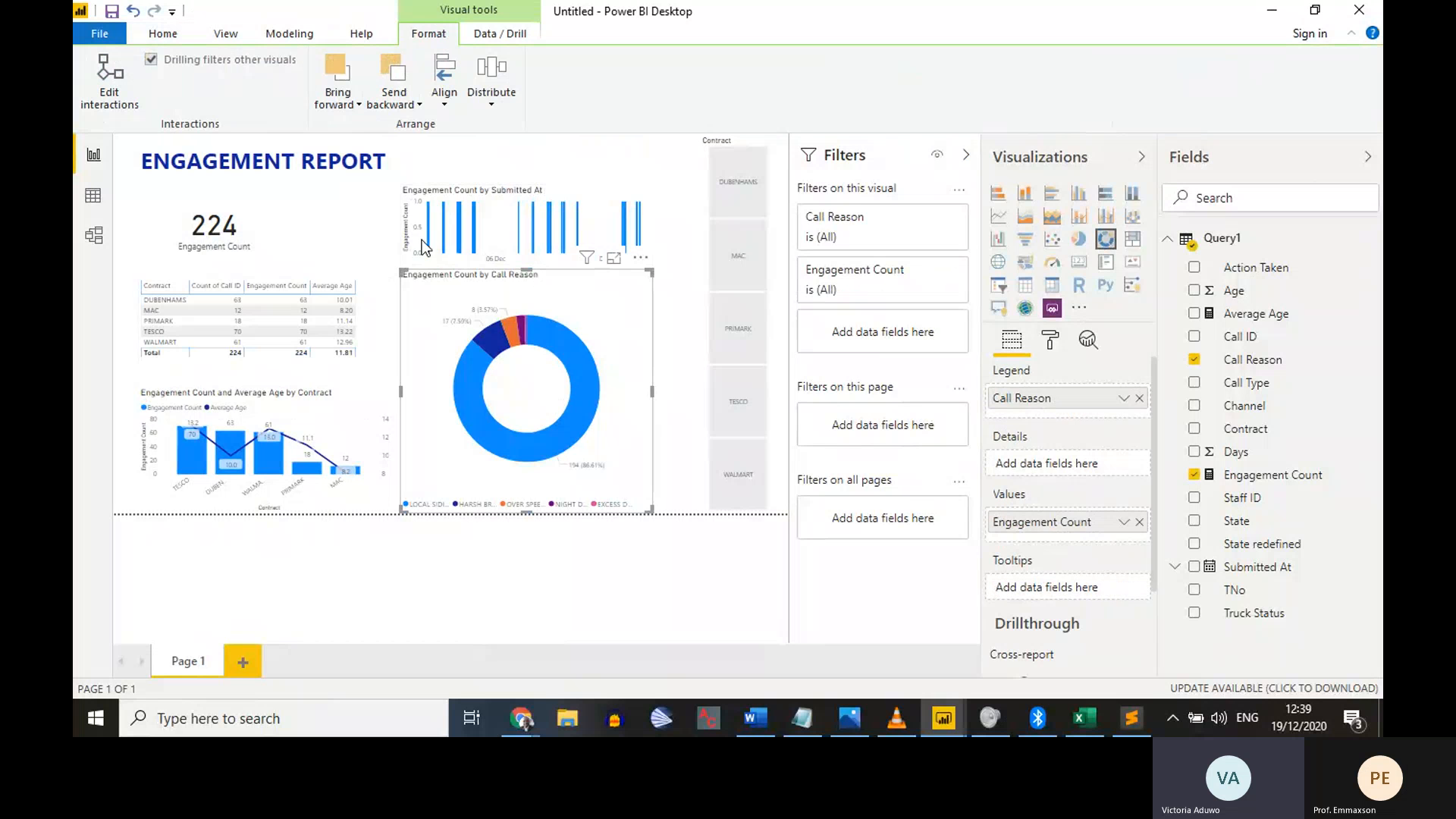
pyautogui.click(666, 183)
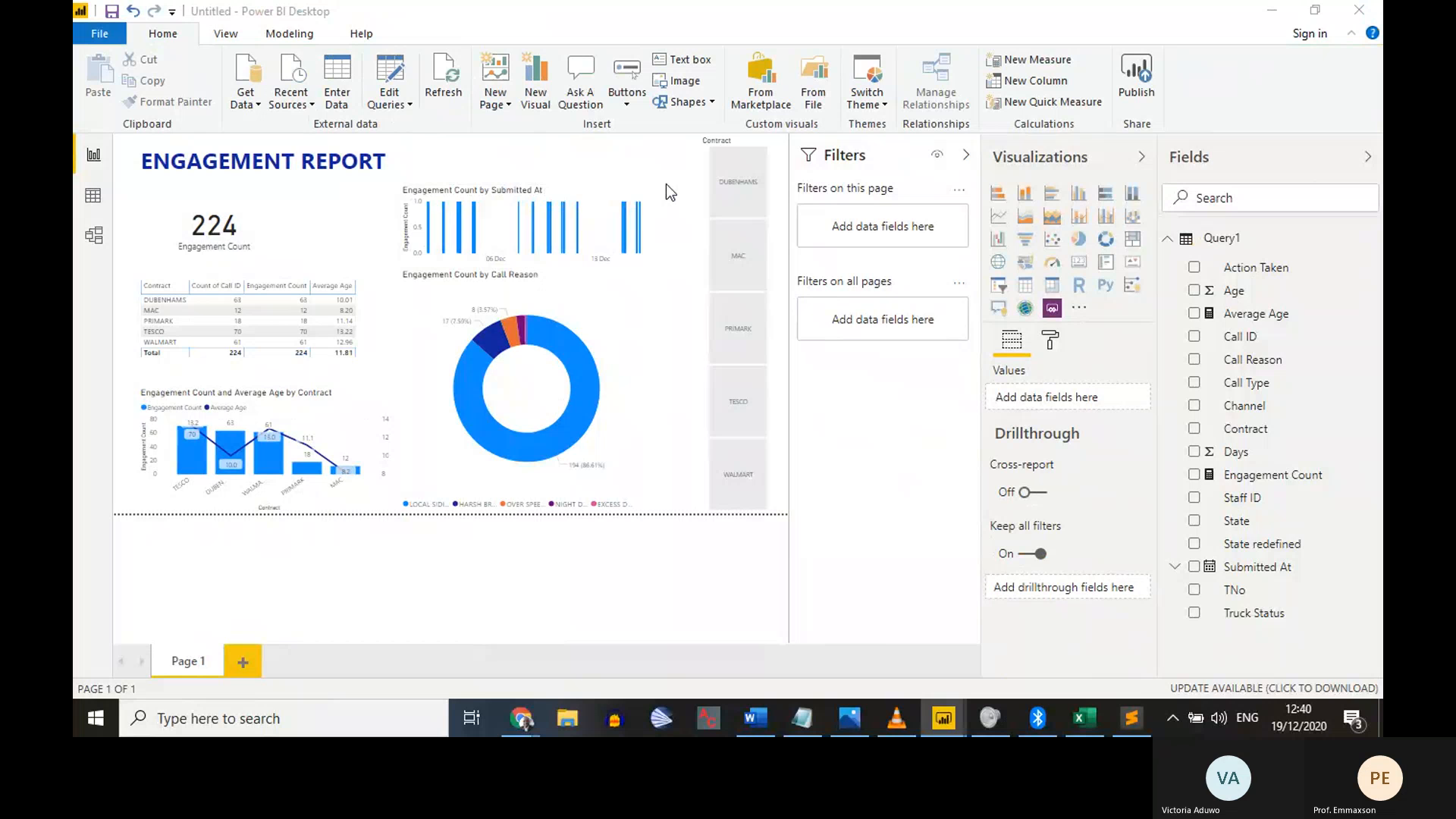
# Switch to the Microsoft Teams meeting in the browser and use its additional call actions
pyautogui.hotkey('alt', 'Tab')
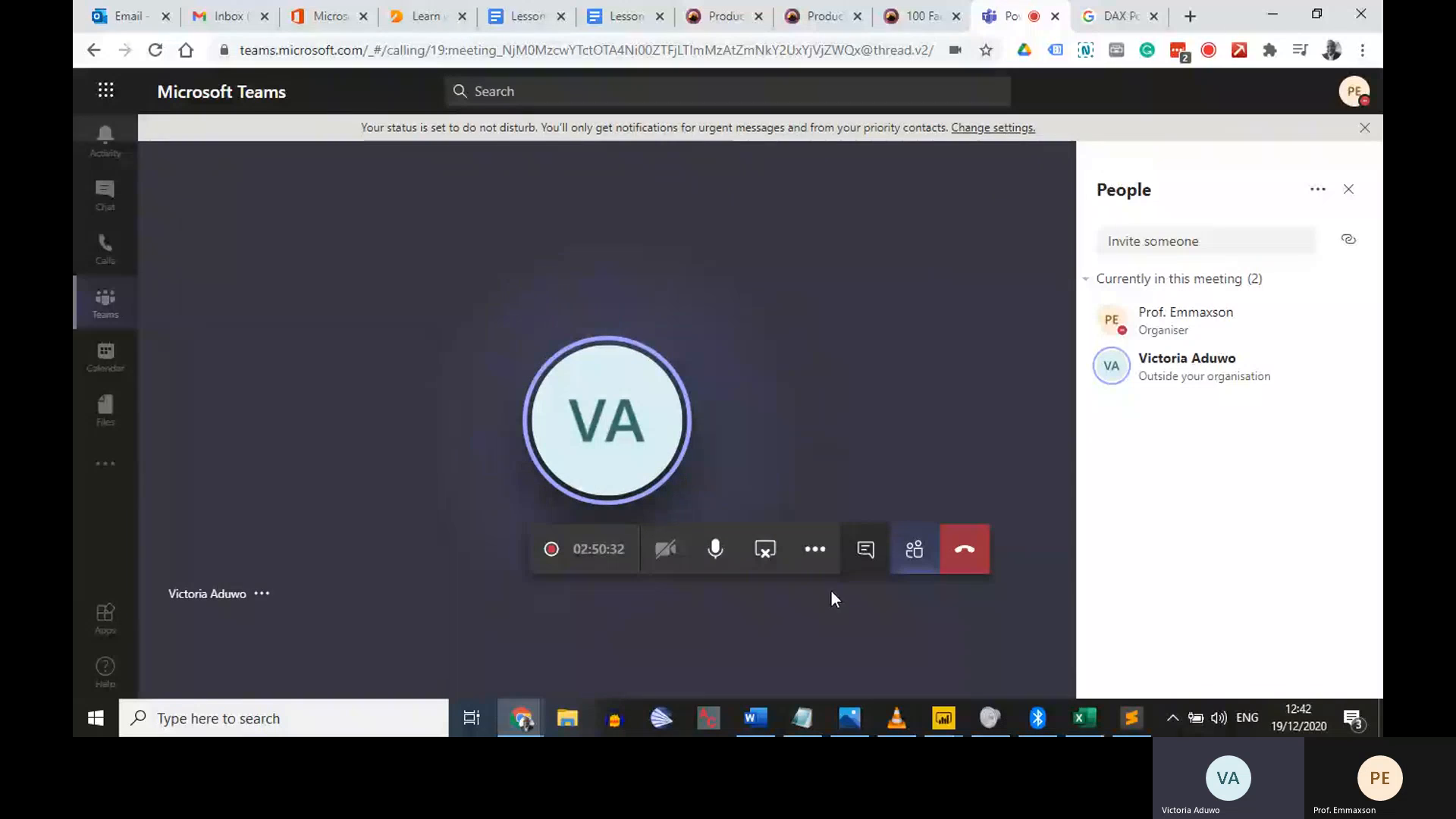
pyautogui.click(815, 548)
pyautogui.click(869, 446)
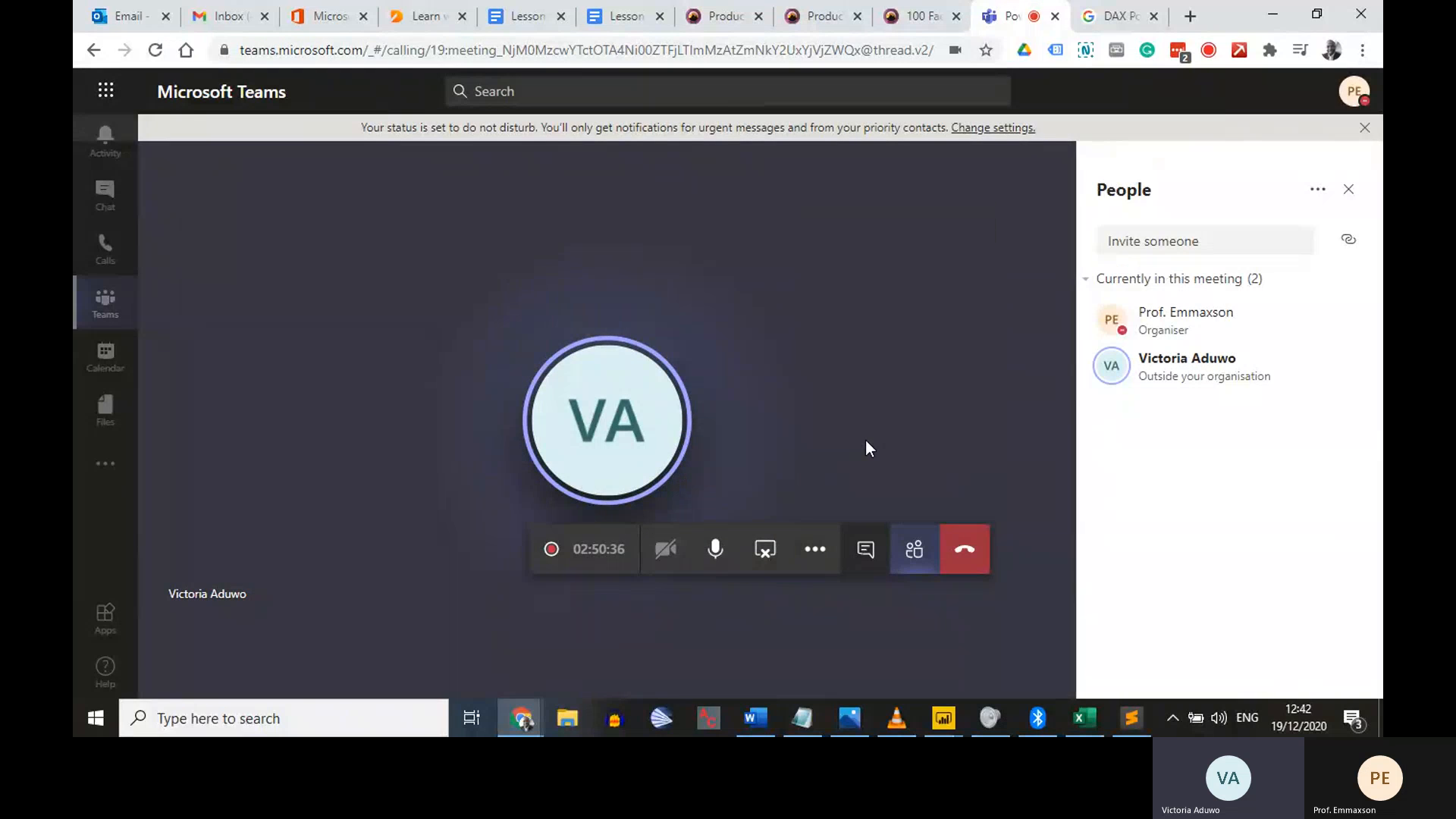